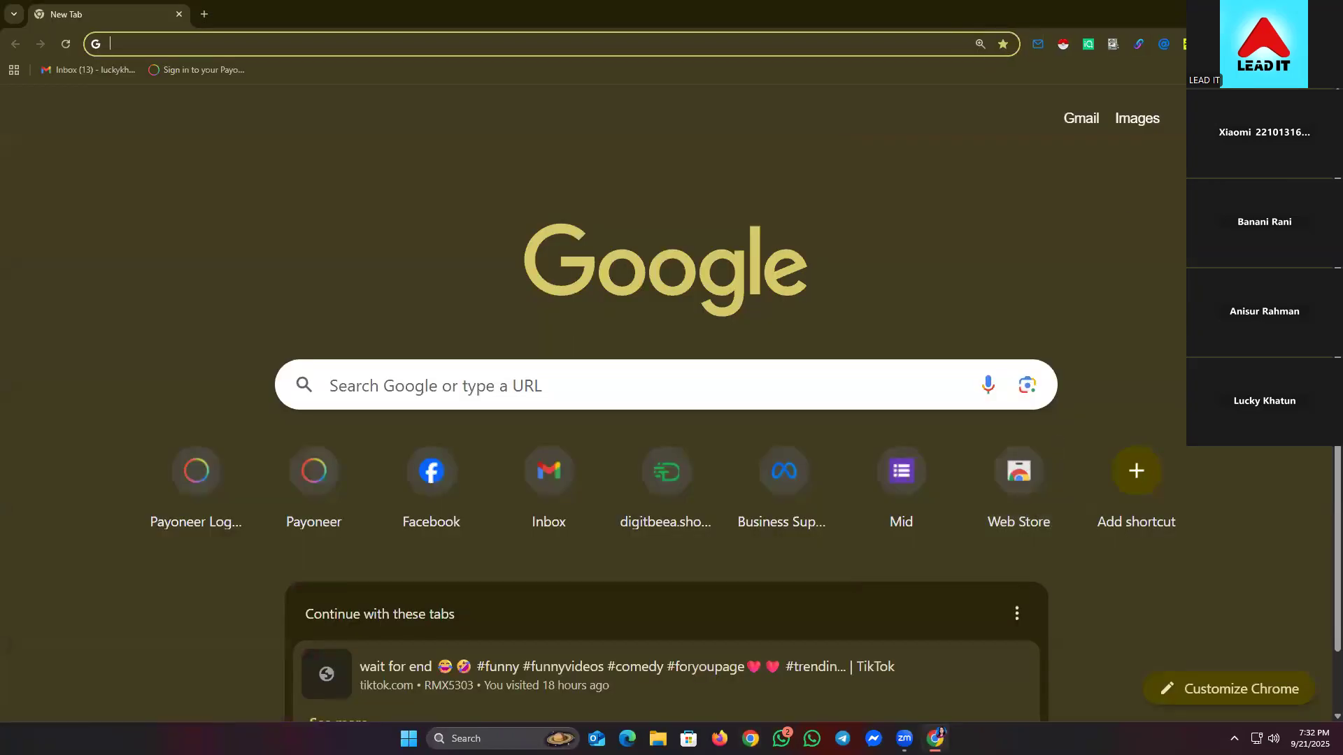
- Restore Chrome from full screen to a smaller window, then reposition and resize it on the desktop
left_click(1294, 12)
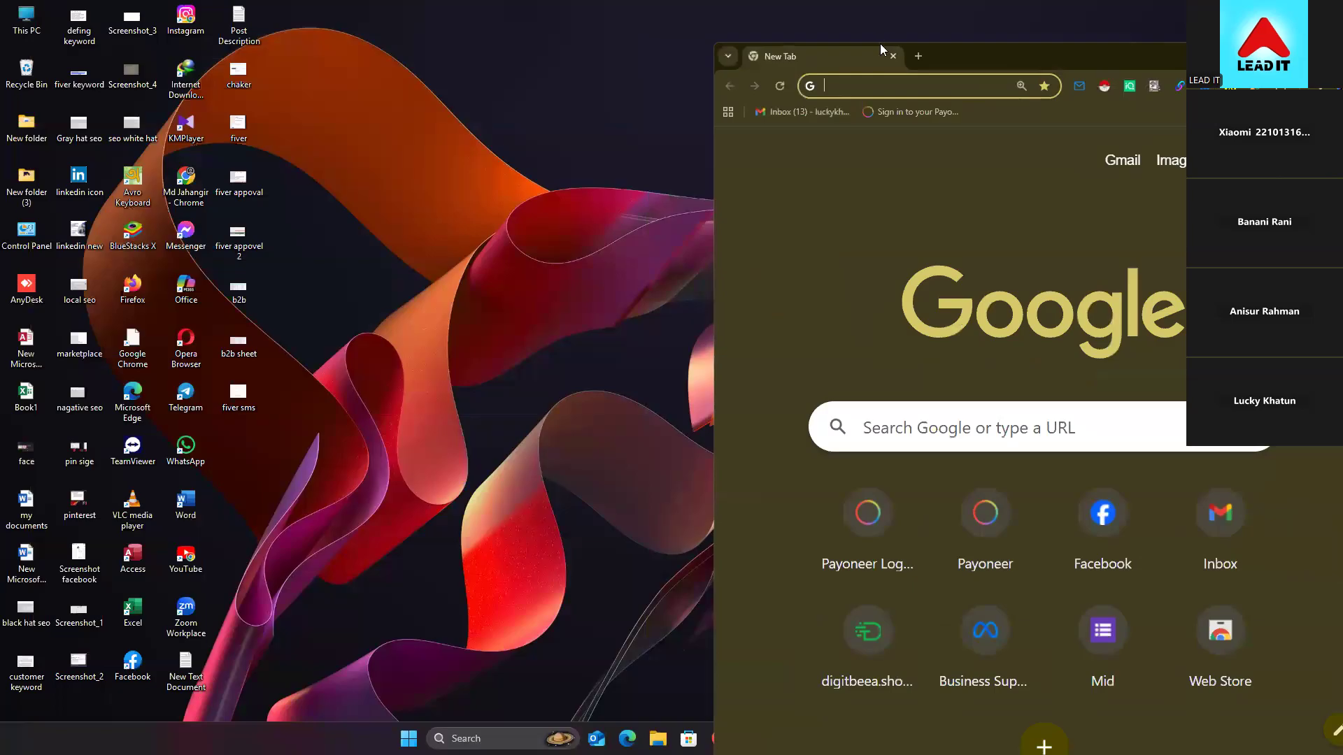
left_click_drag(1019, 65, 363, 43)
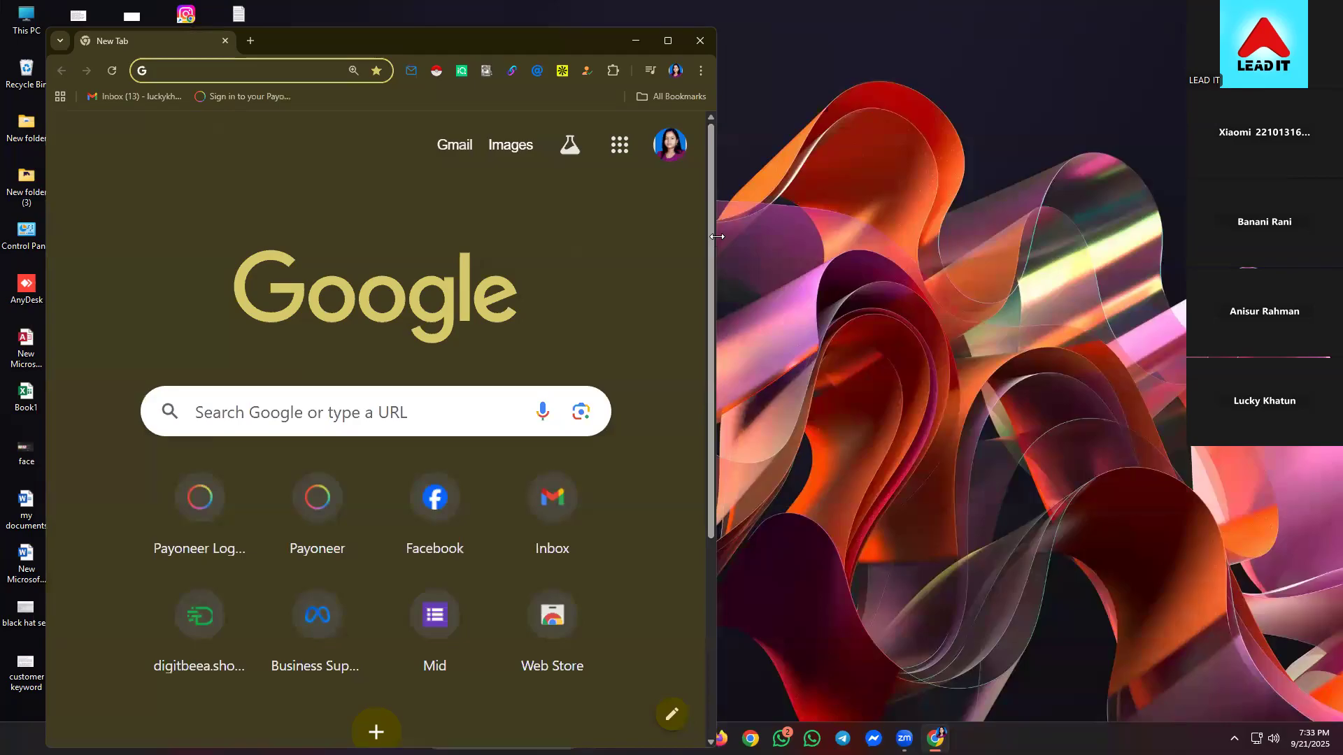
left_click_drag(717, 237, 1203, 273)
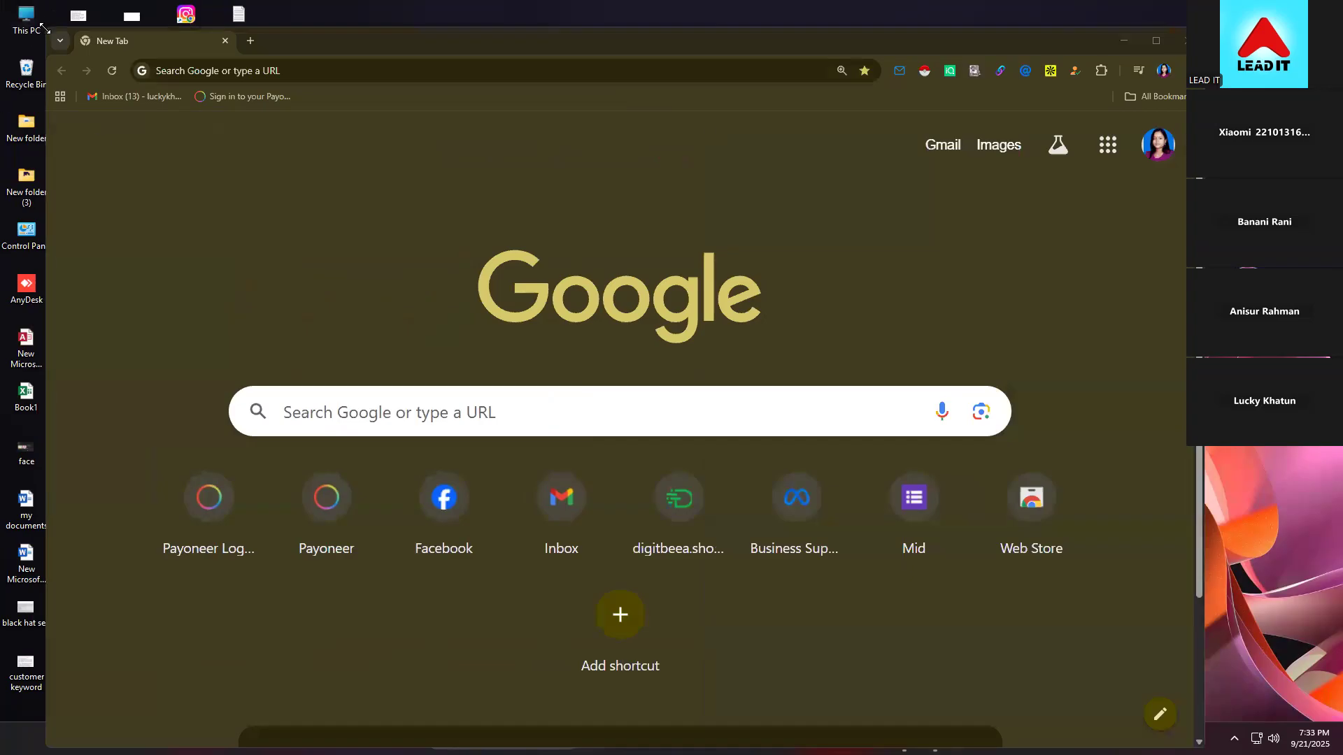
left_click(46, 32)
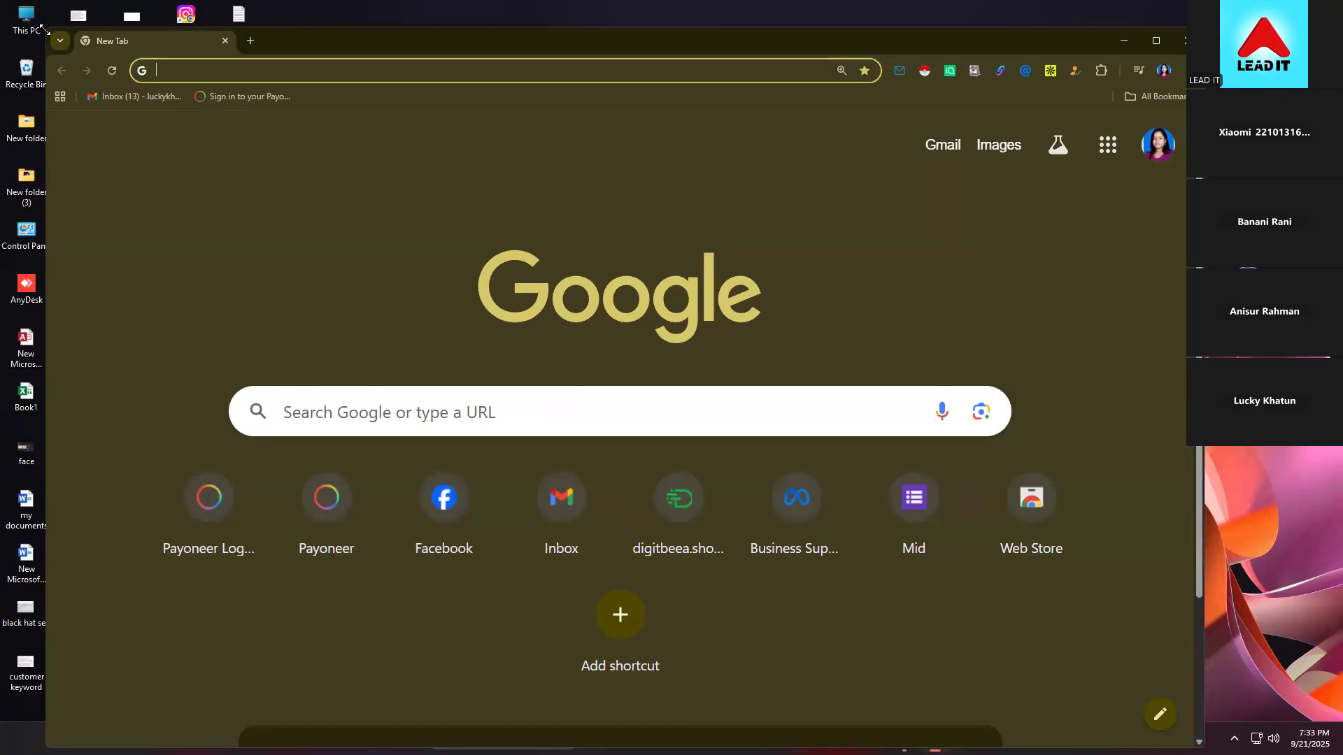
left_click_drag(43, 30, 50, 76)
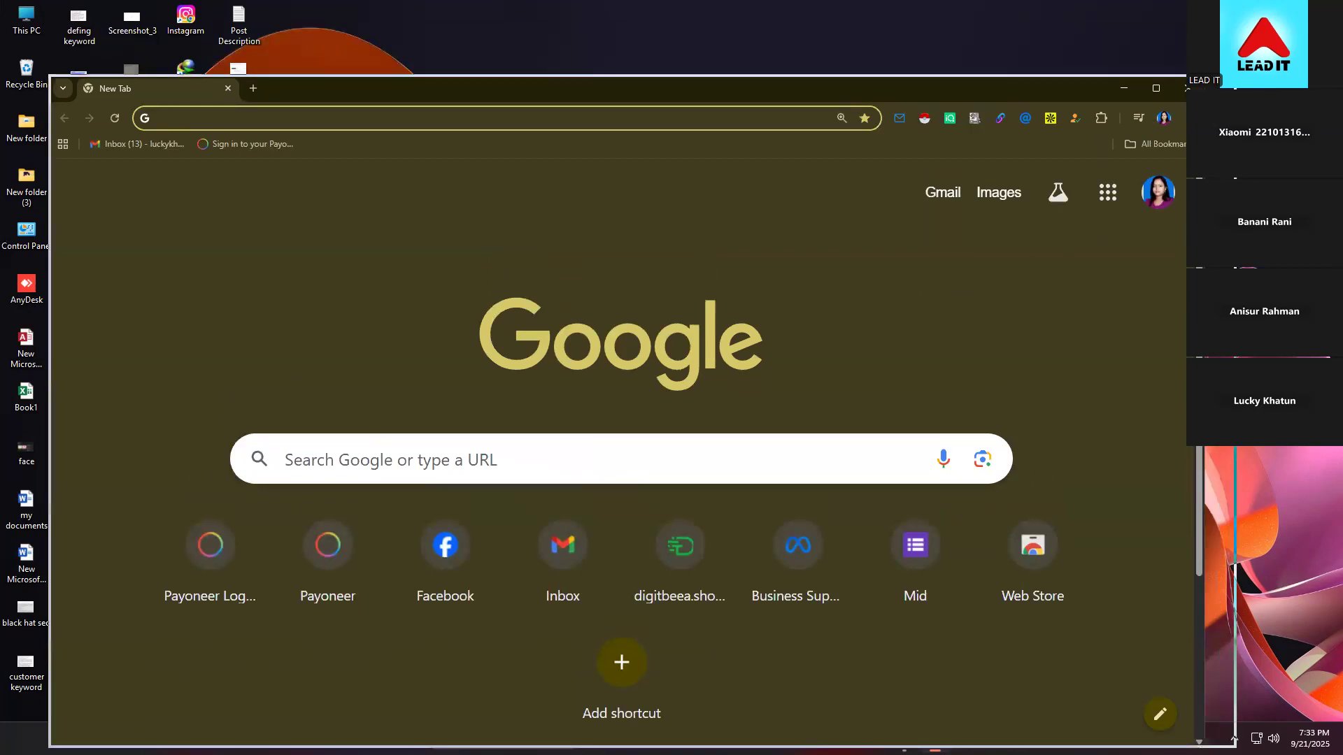
left_click_drag(866, 88, 846, 64)
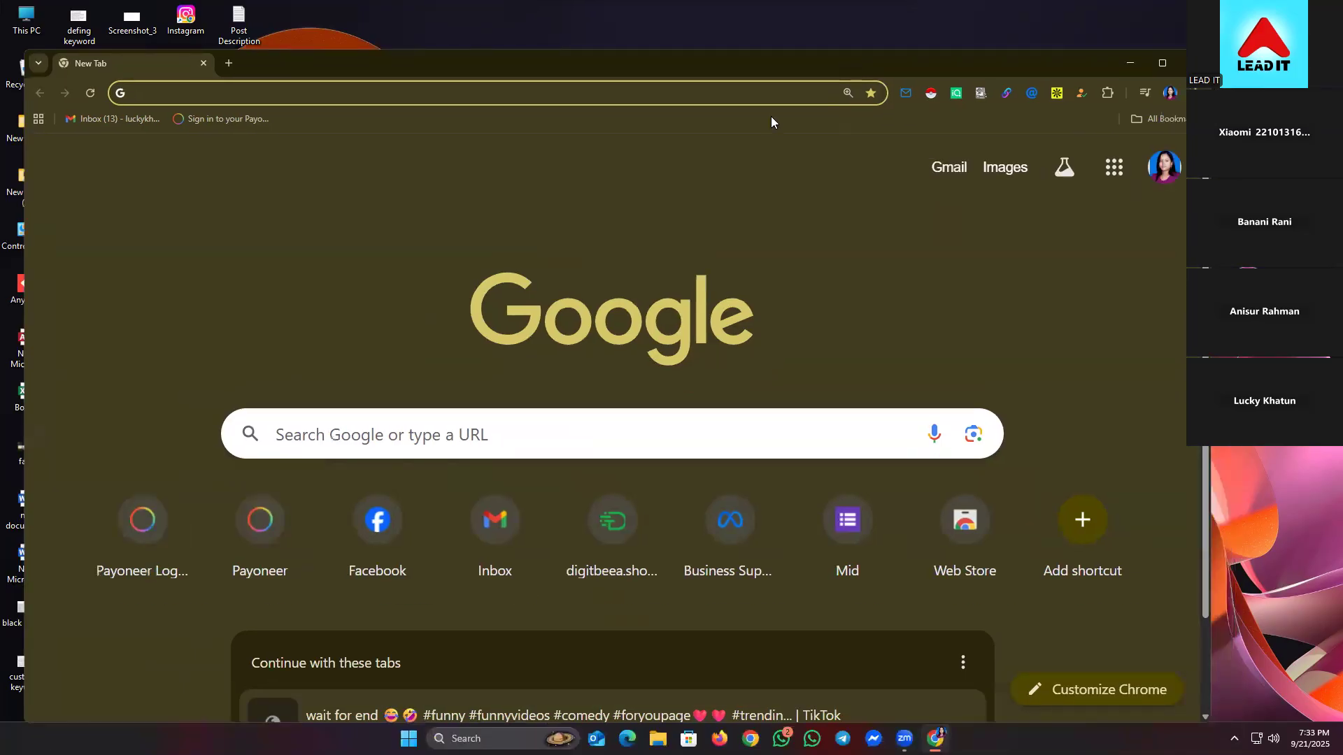
- Search for 'google' from the address bar
left_click(267, 98)
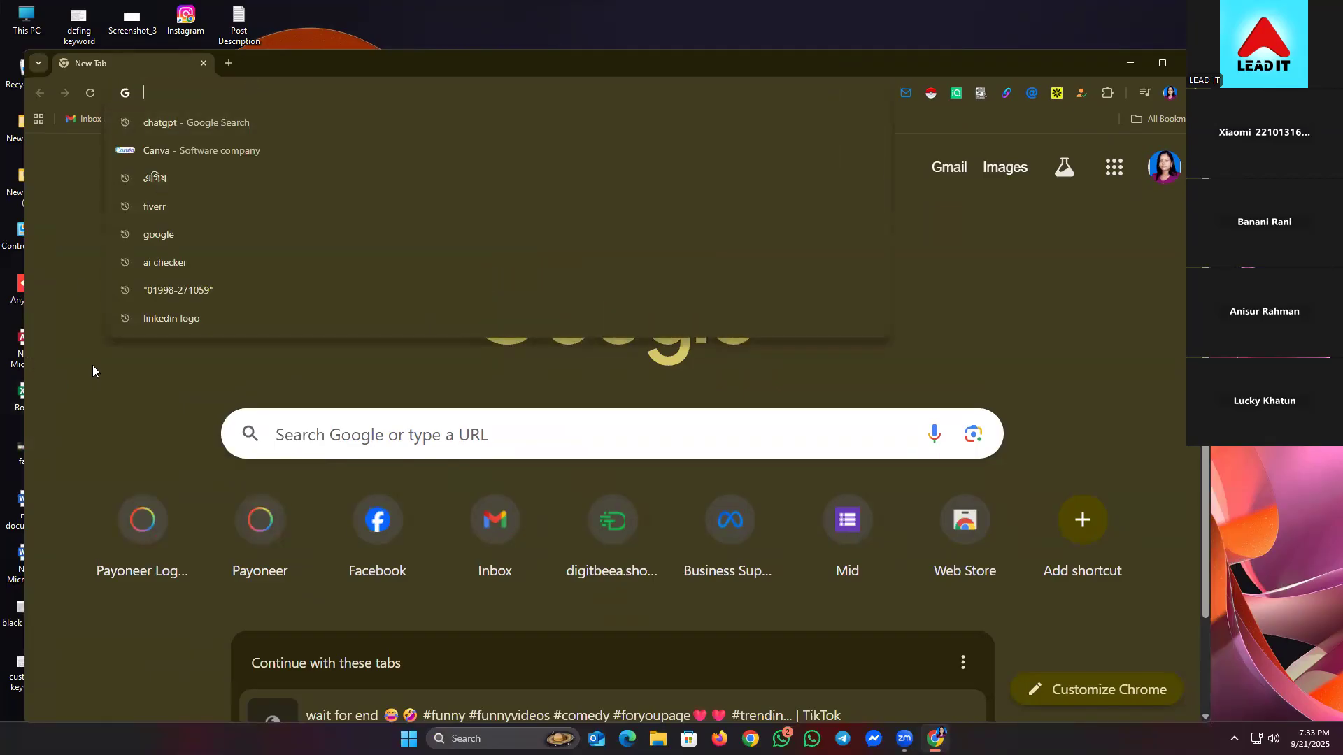
type("google")
key("Return")
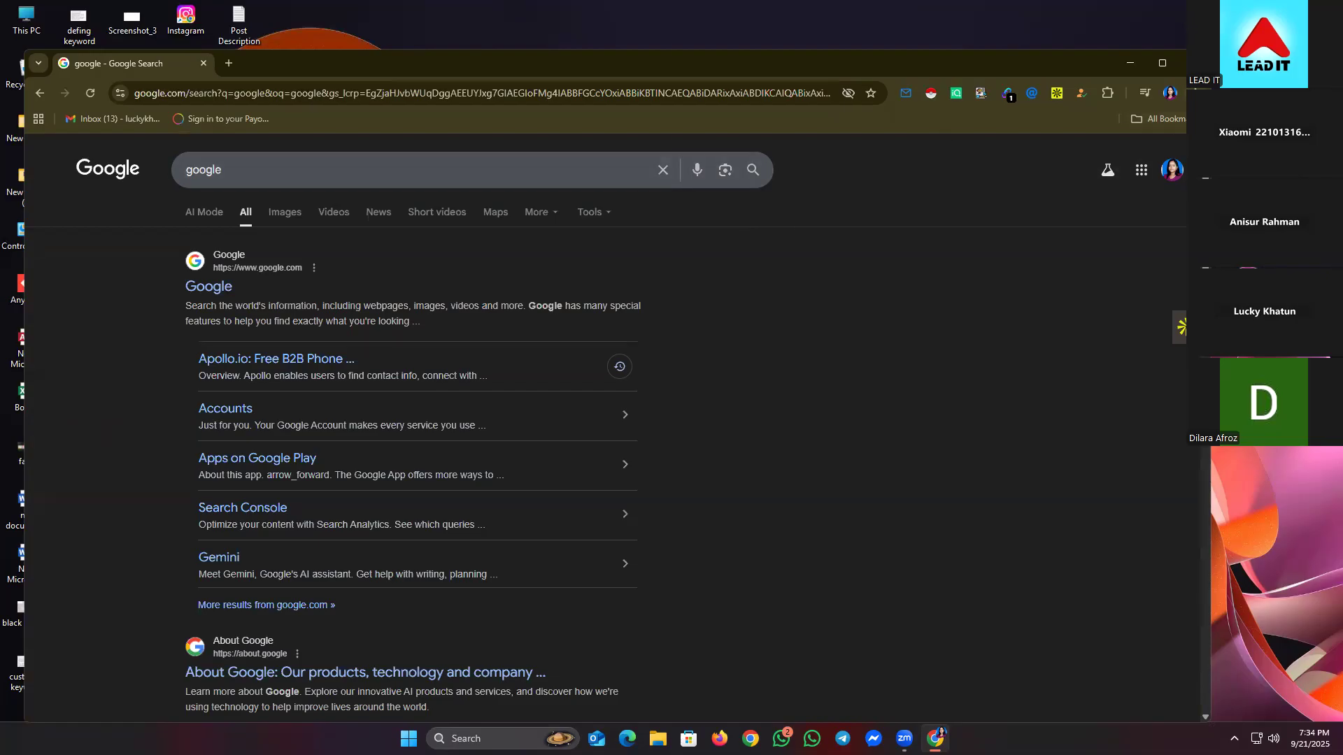
- Raise the page zoom several steps from Chrome's main menu
left_click(1189, 93)
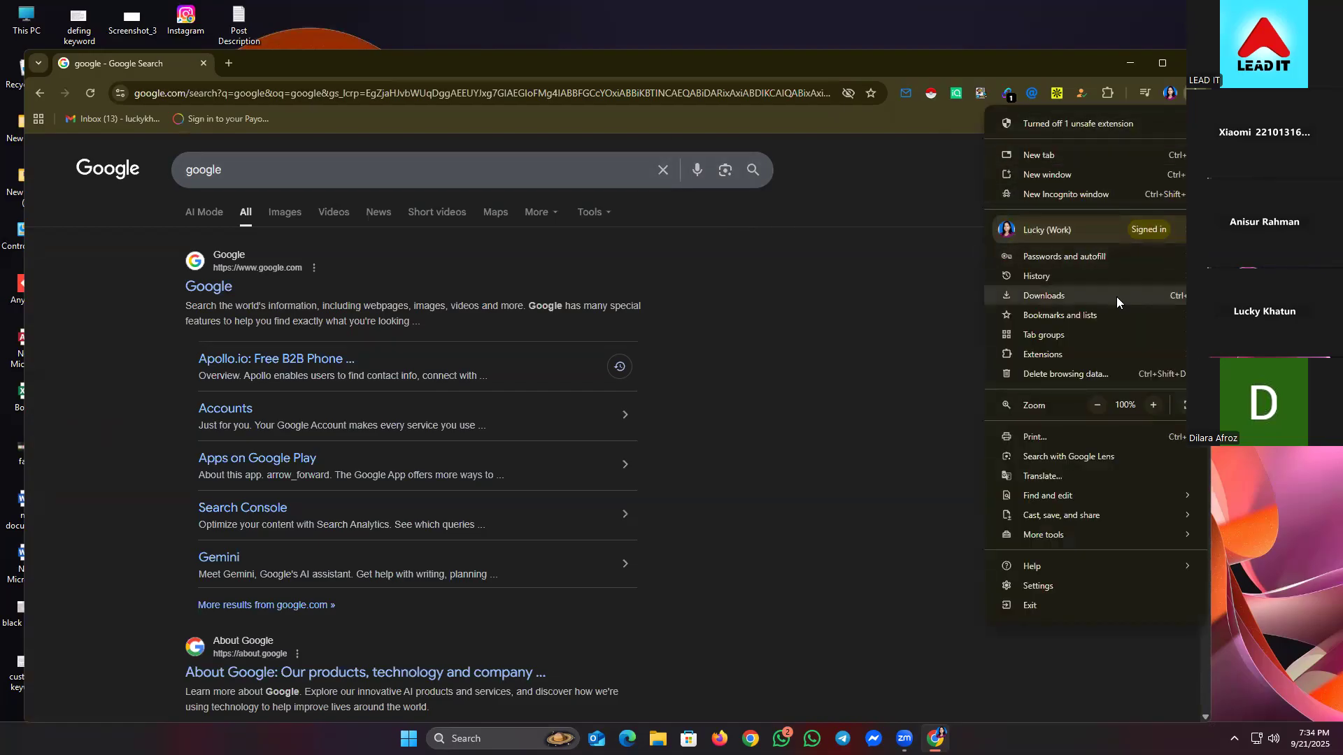
left_click(1153, 405)
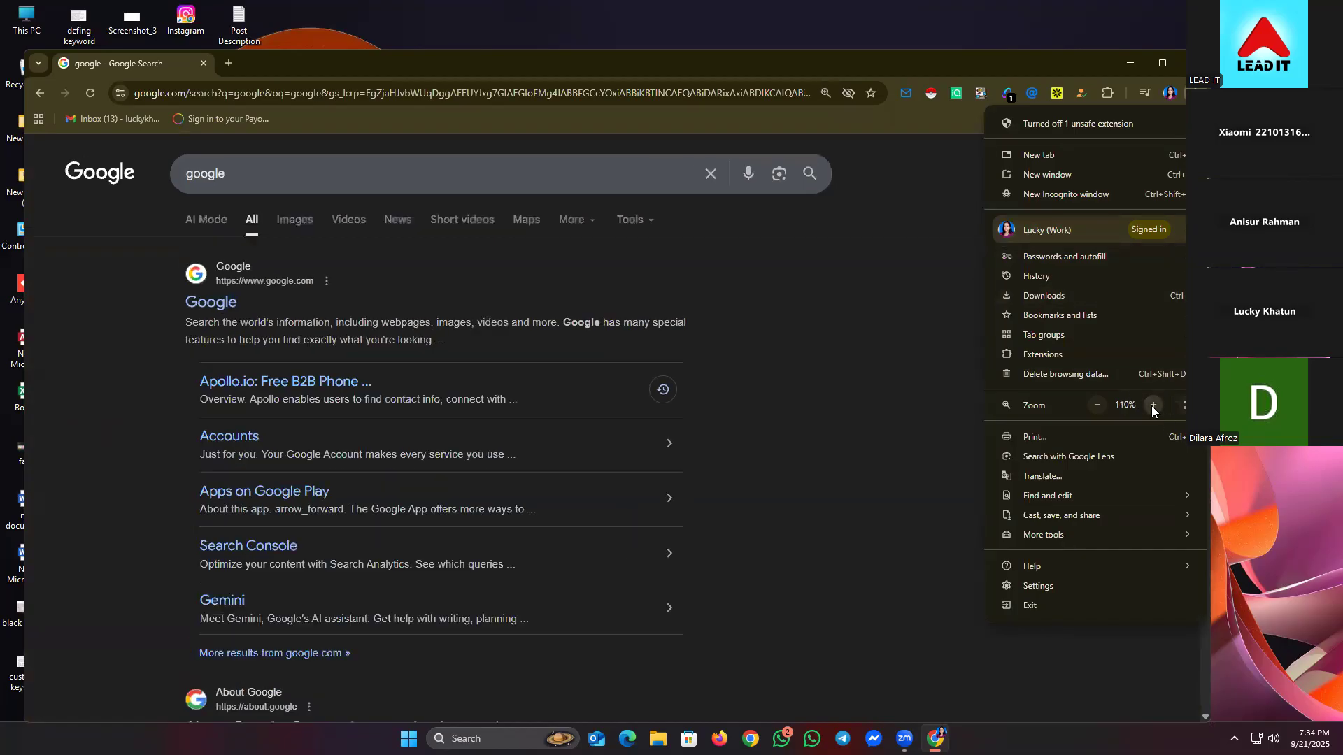
left_click(1153, 405)
left_click(1152, 405)
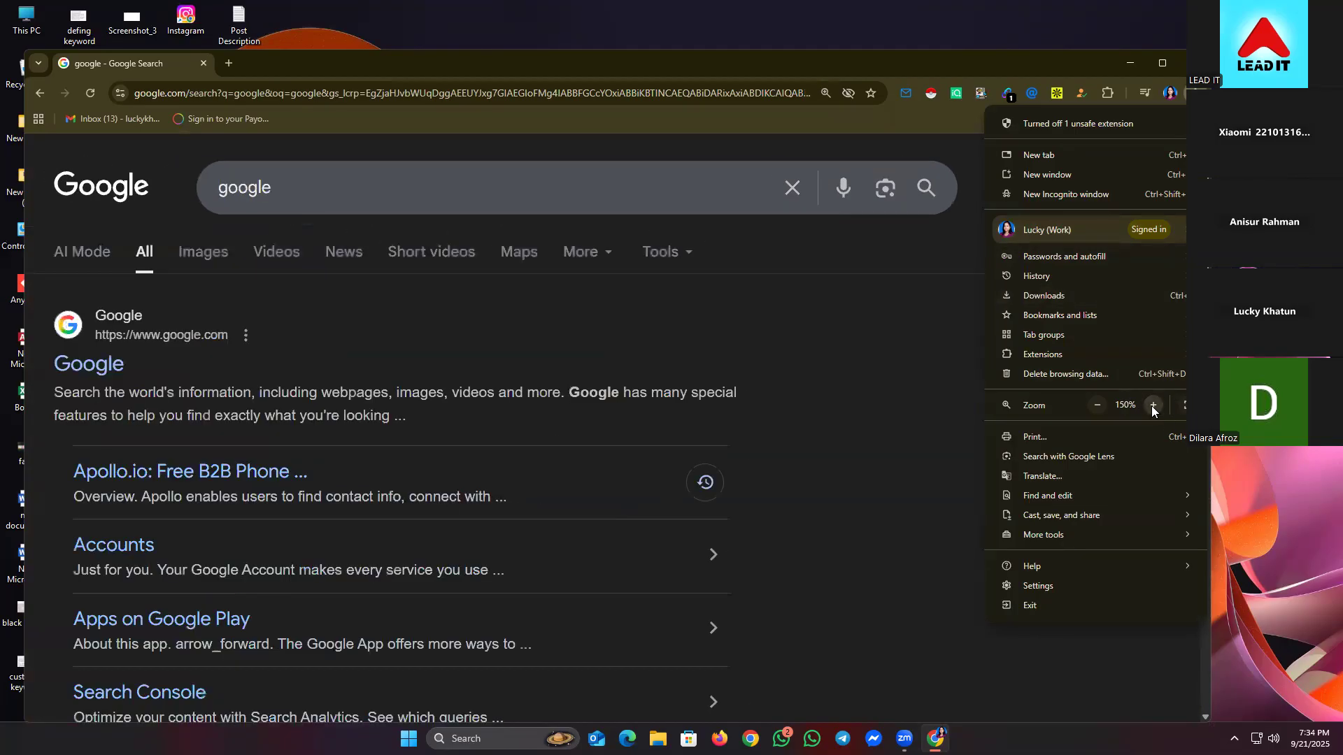
left_click(1152, 405)
left_click(941, 353)
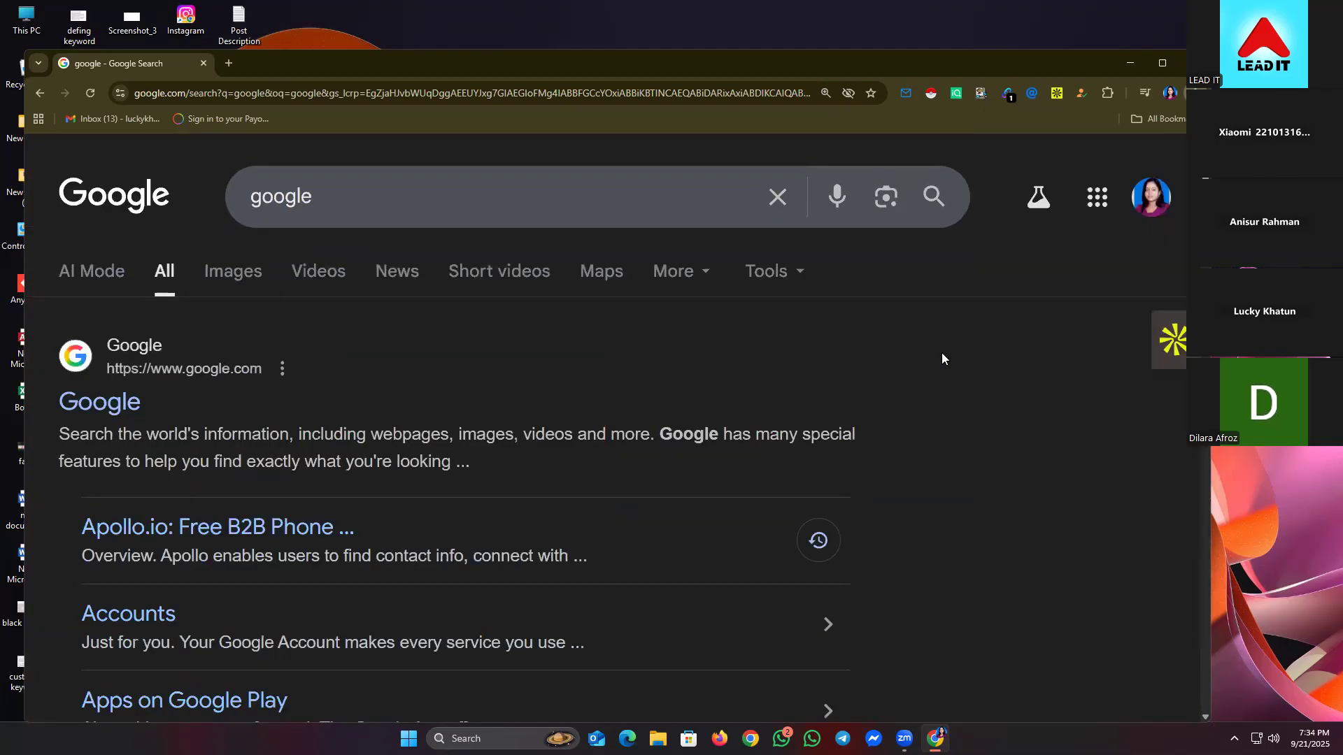
- Replace the query with 'bloggers' and run the search
left_click(779, 197)
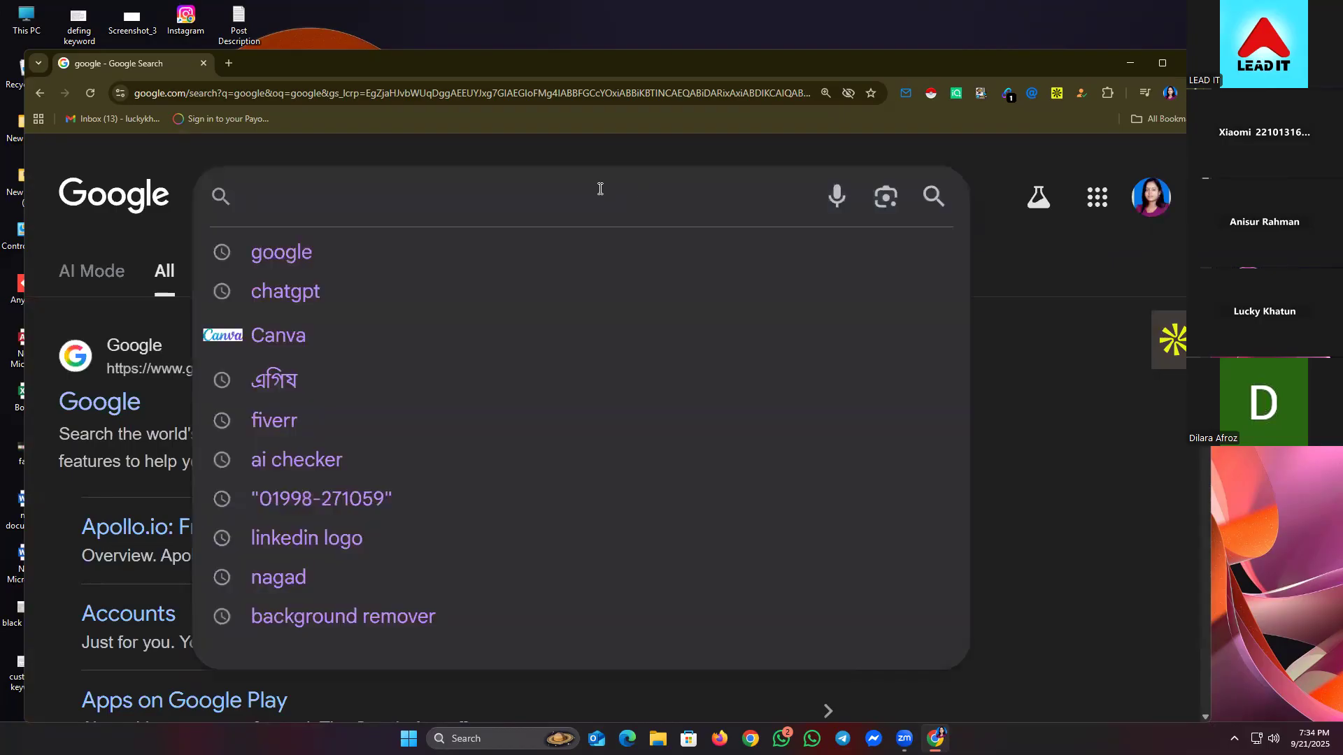
type("bloggers")
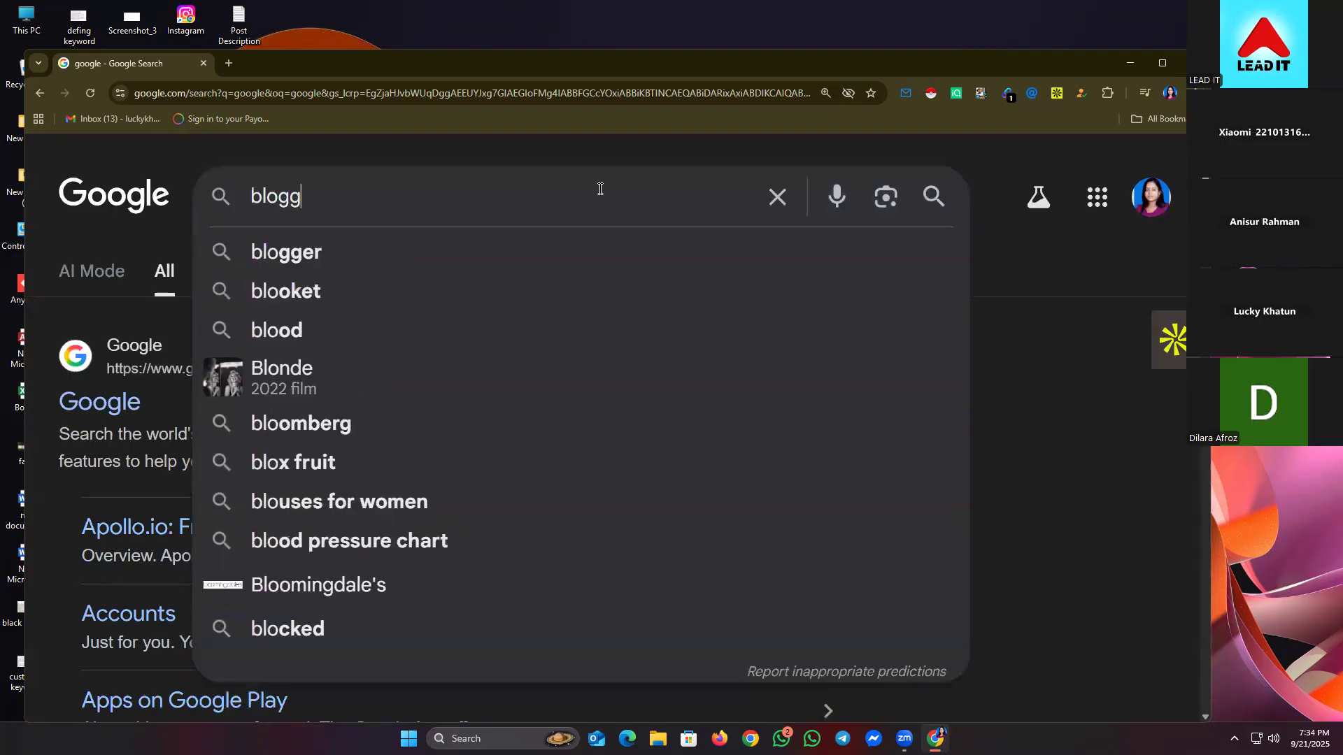
key("Return")
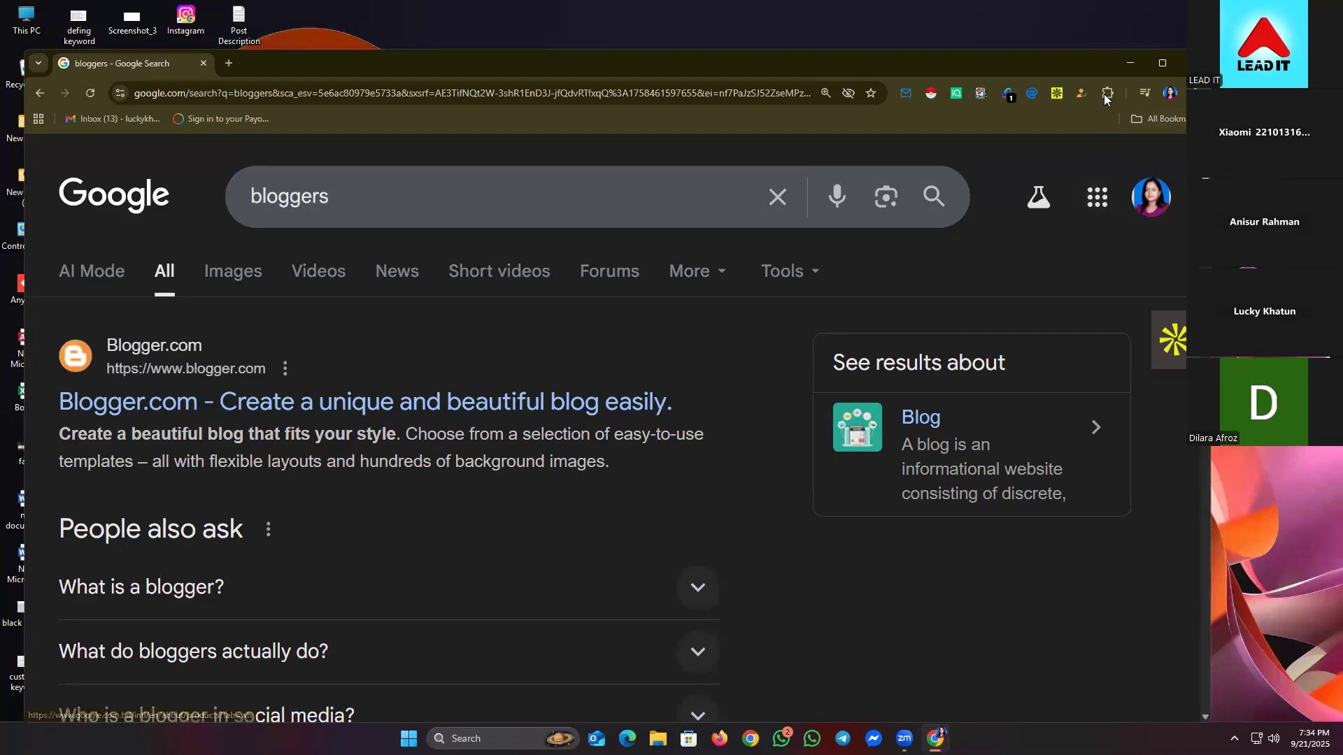
- On the extensions management page, turn off Email Hunter and Instant Data Scraper
left_click(1107, 93)
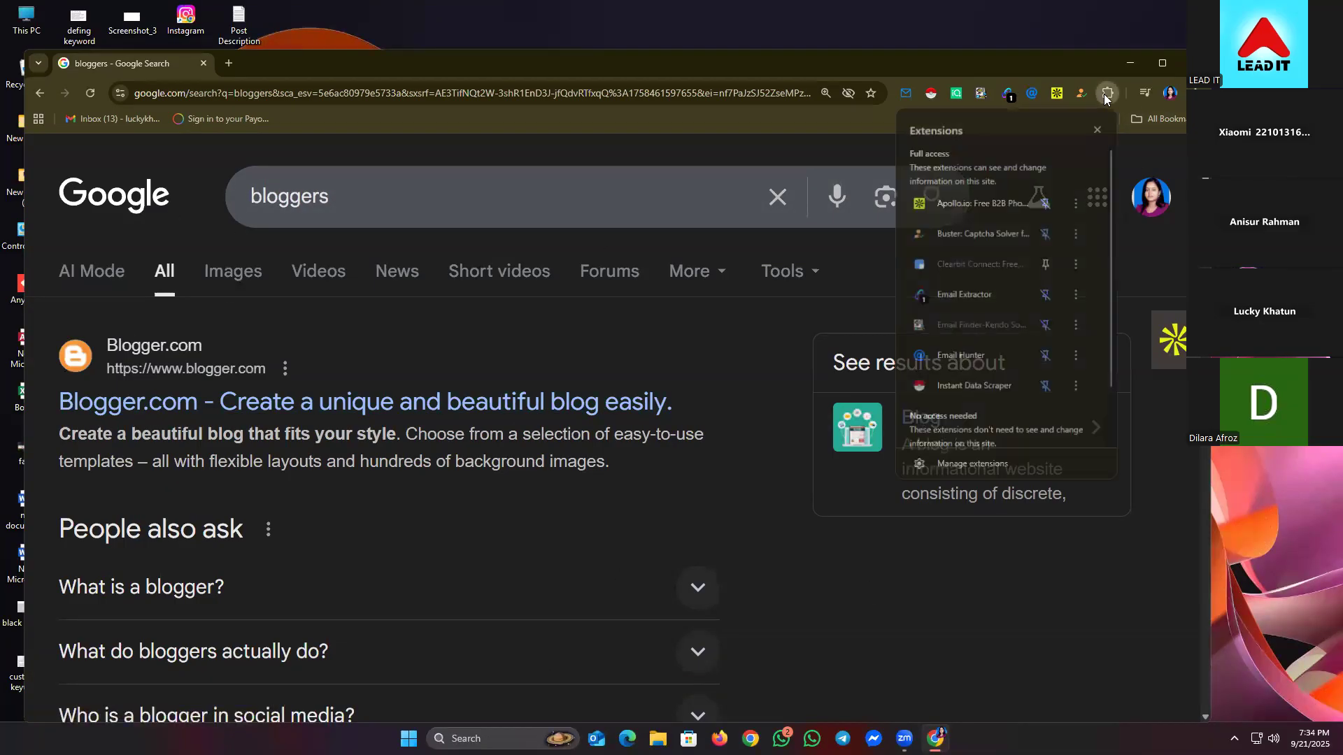
left_click(968, 461)
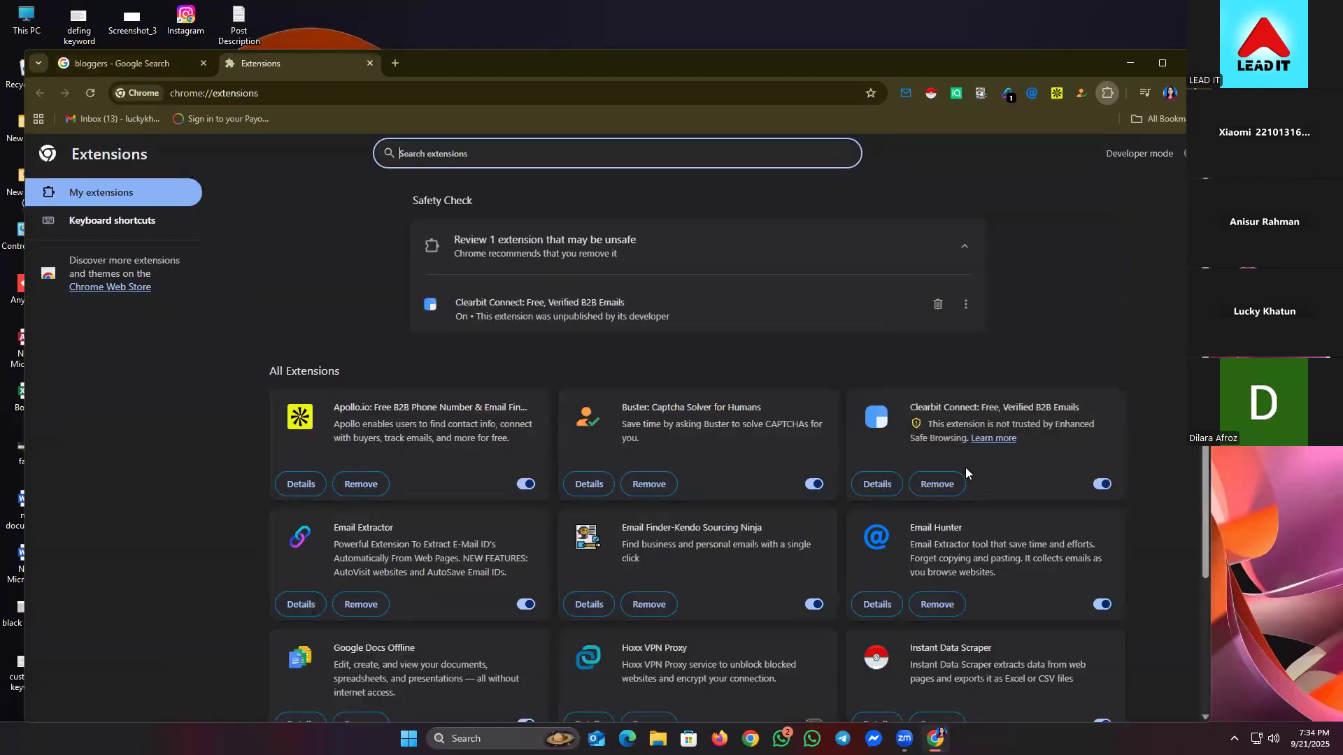
left_click(513, 486)
scroll(872, 545, "down", 1)
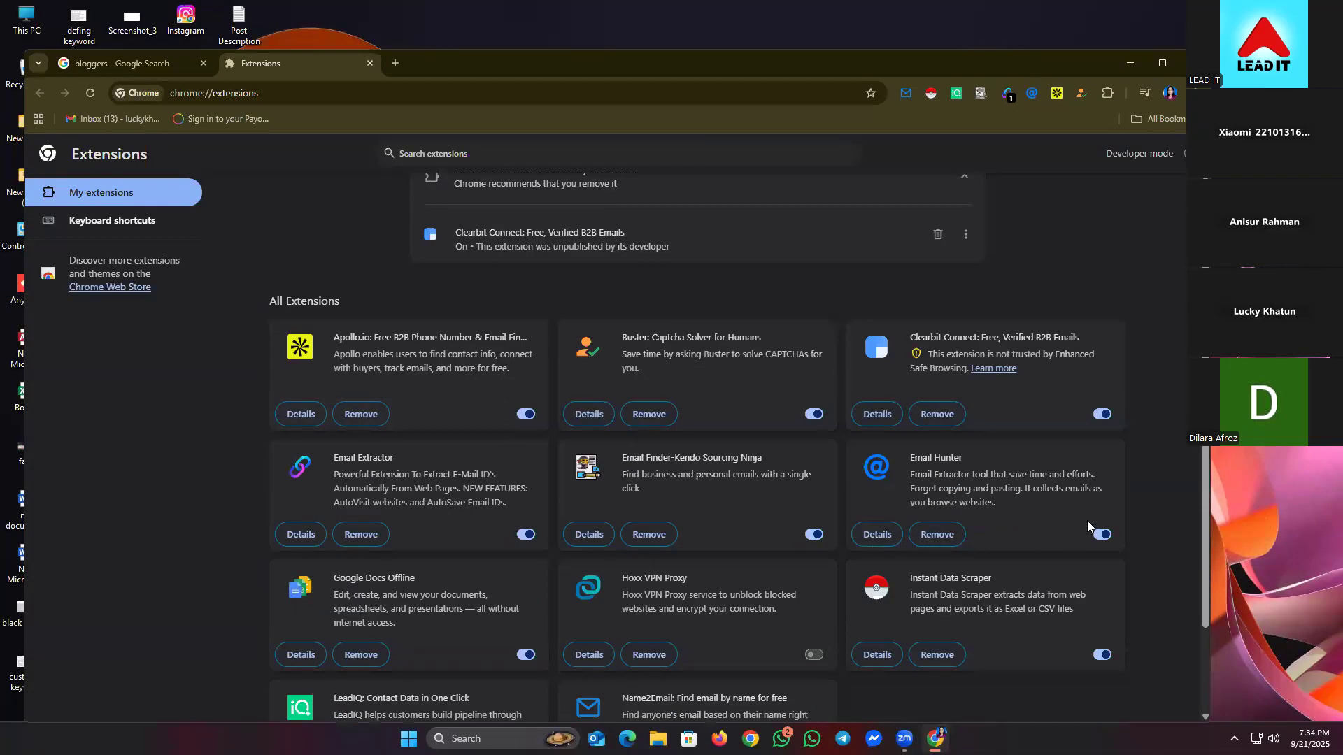
left_click(1099, 535)
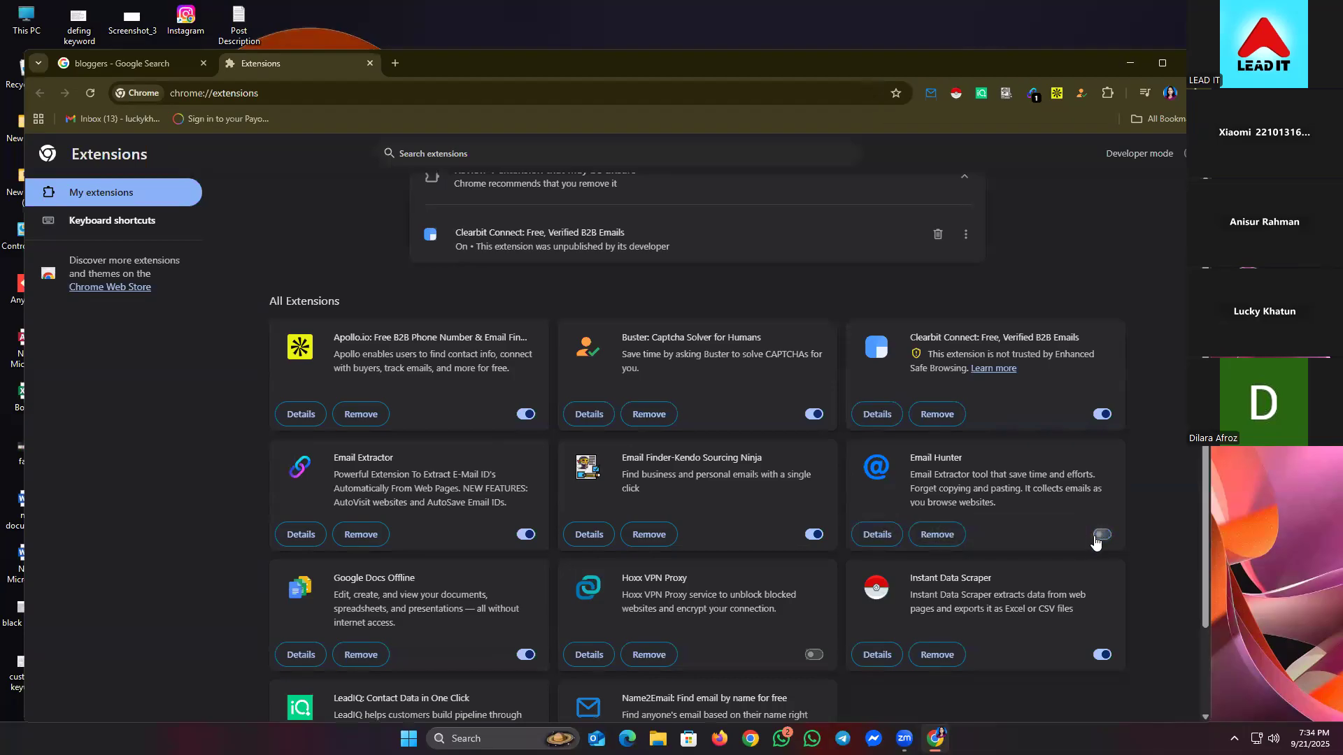
left_click(1101, 654)
scroll(377, 590, "down", 1)
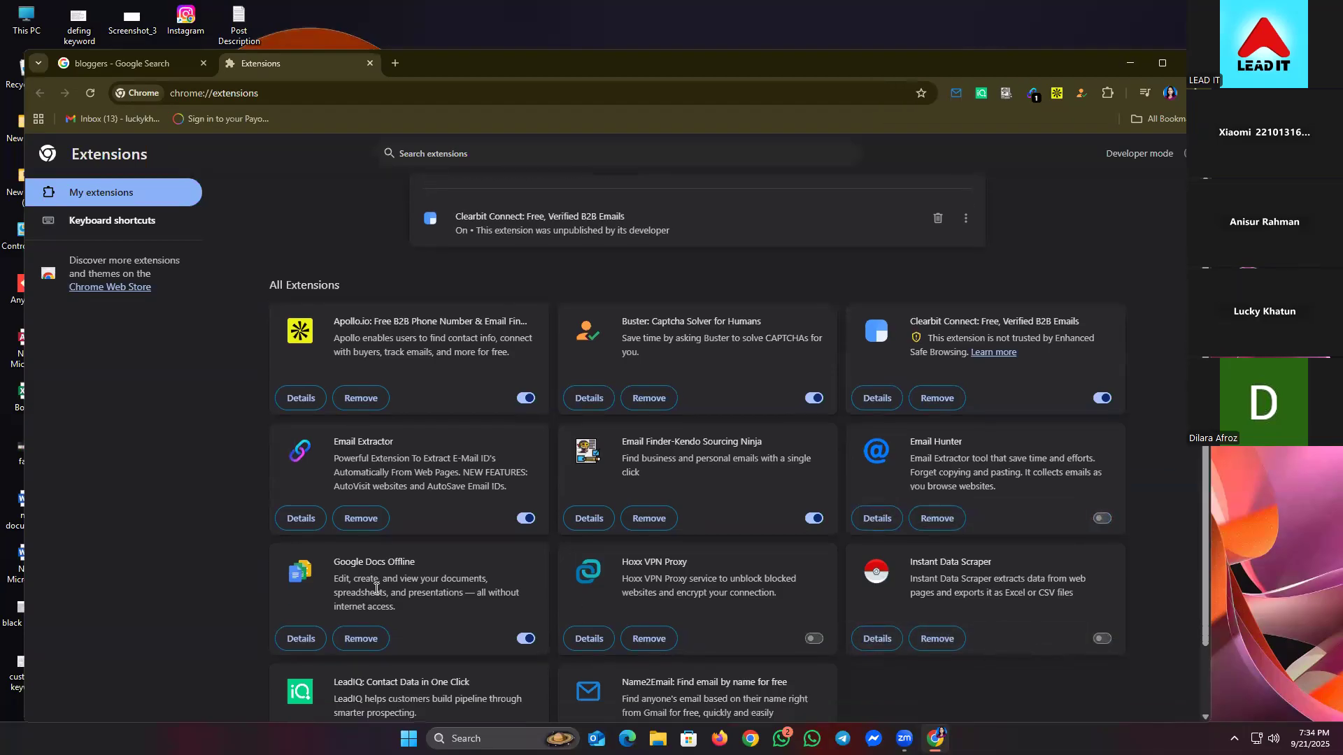
scroll(376, 589, "down", 1)
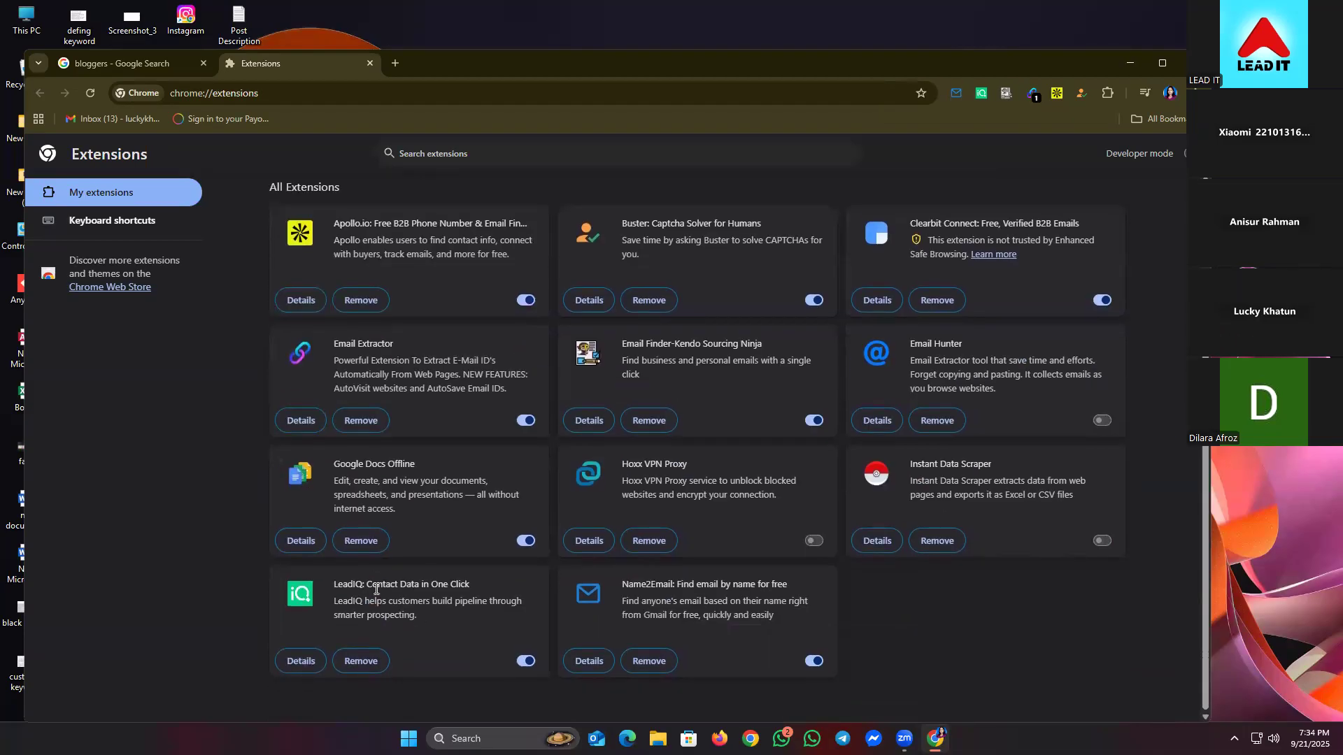
- Turn off the LeadIQ, Email Finder-Kendo, Email Extractor and Buster captcha solver extensions
left_click(525, 661)
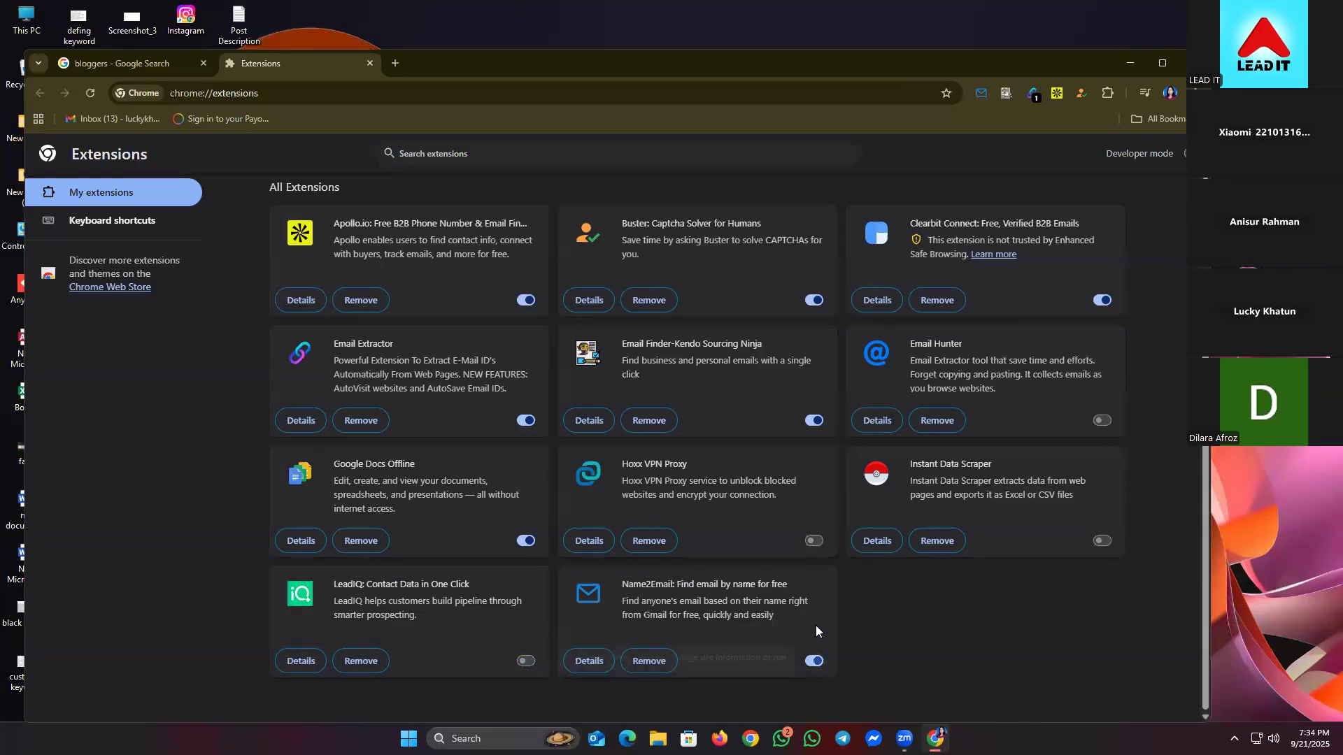
left_click(812, 422)
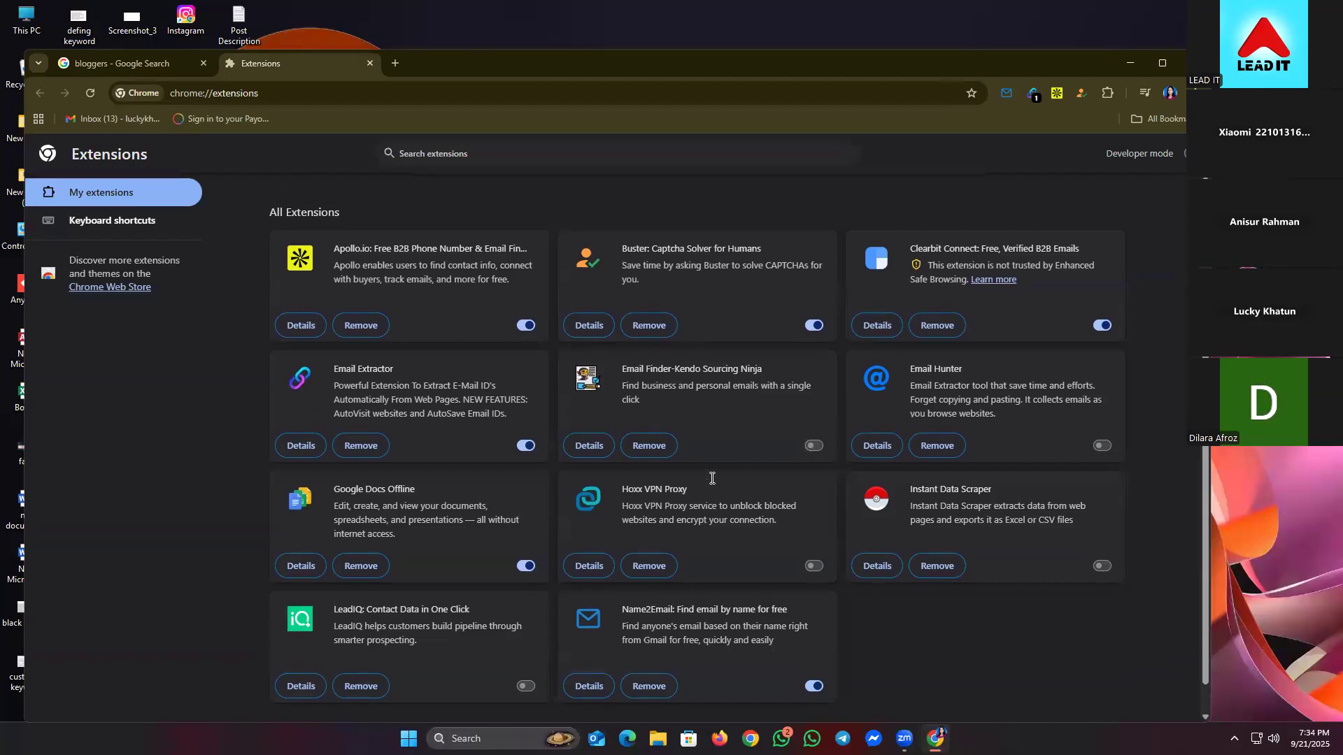
left_click(522, 491)
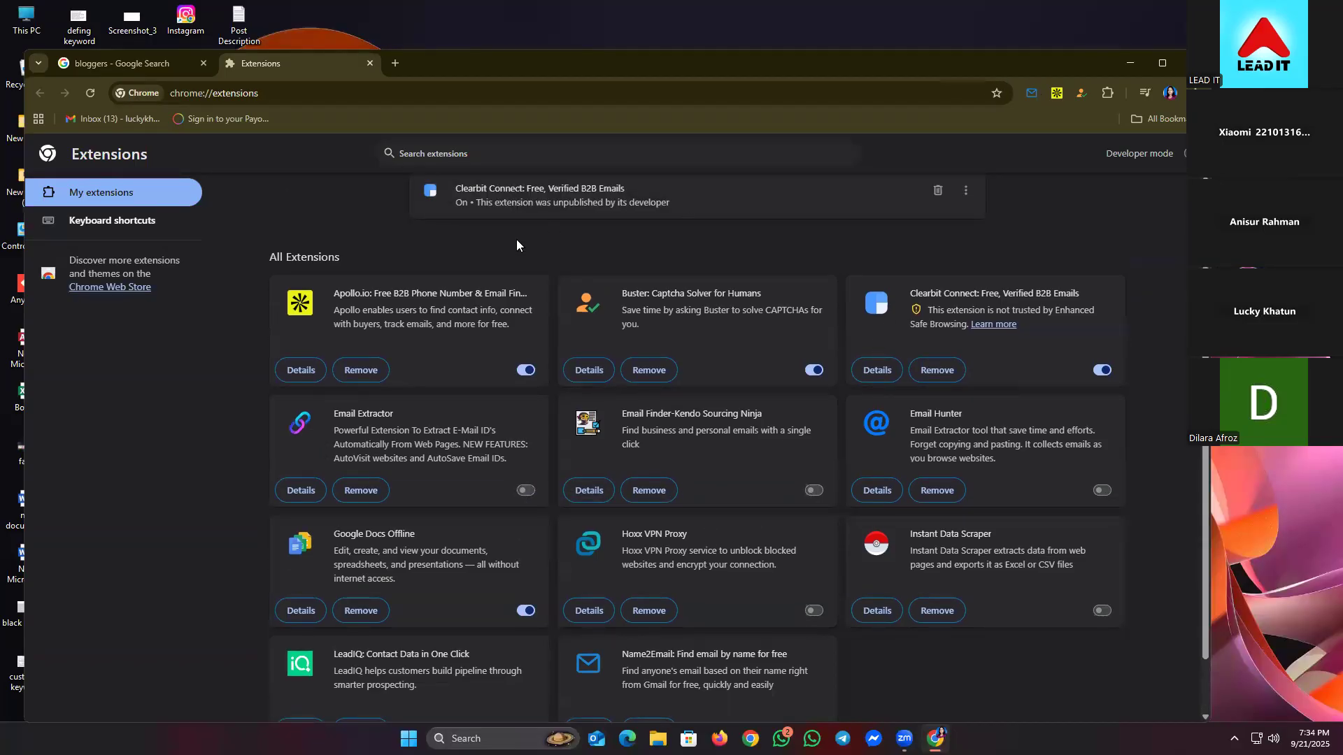
left_click(813, 371)
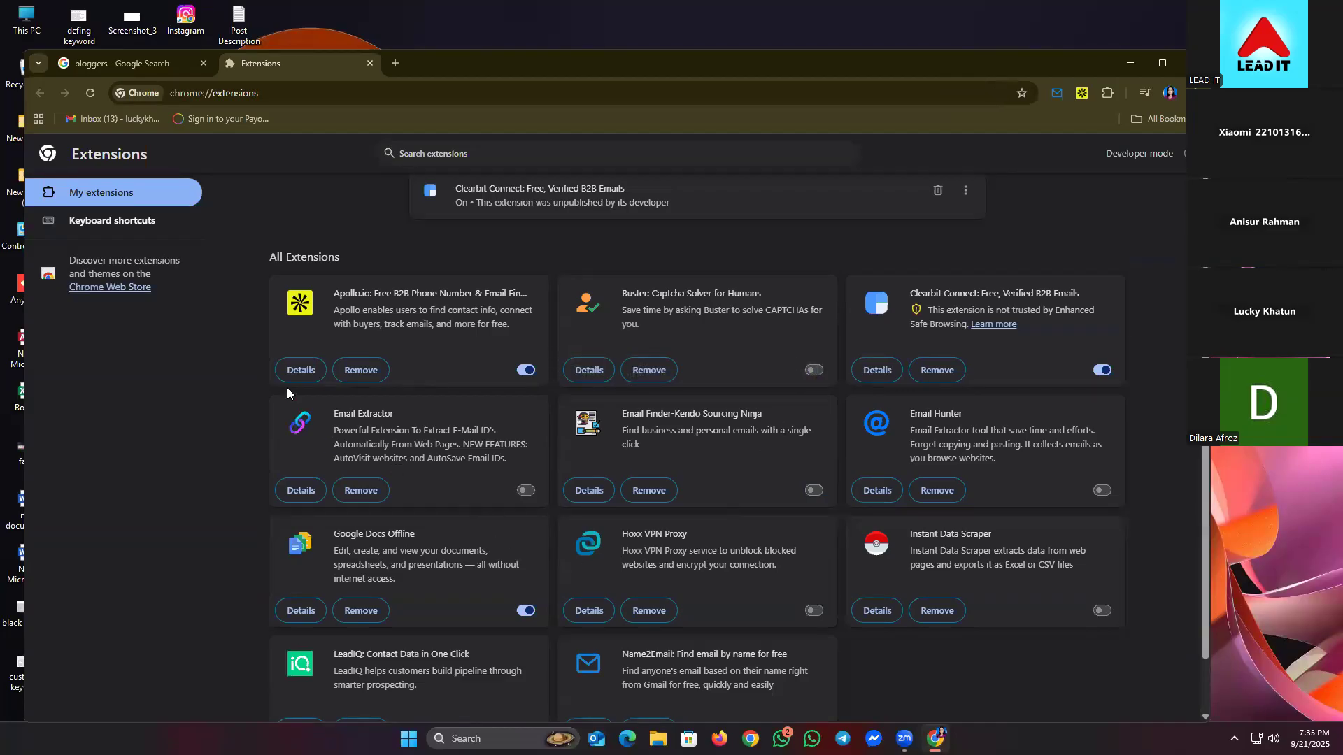
- Turn off the Apollo.io extension and reload the bloggers search results
left_click(181, 66)
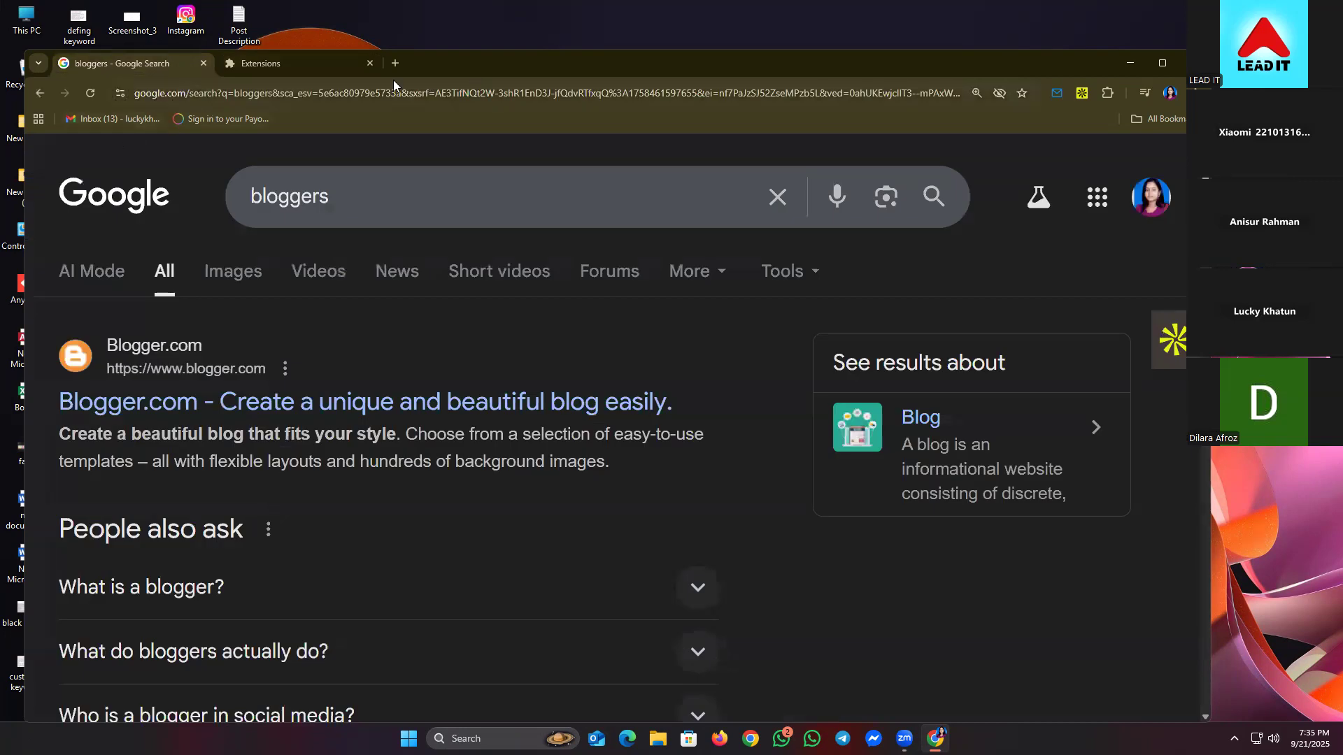
left_click(278, 62)
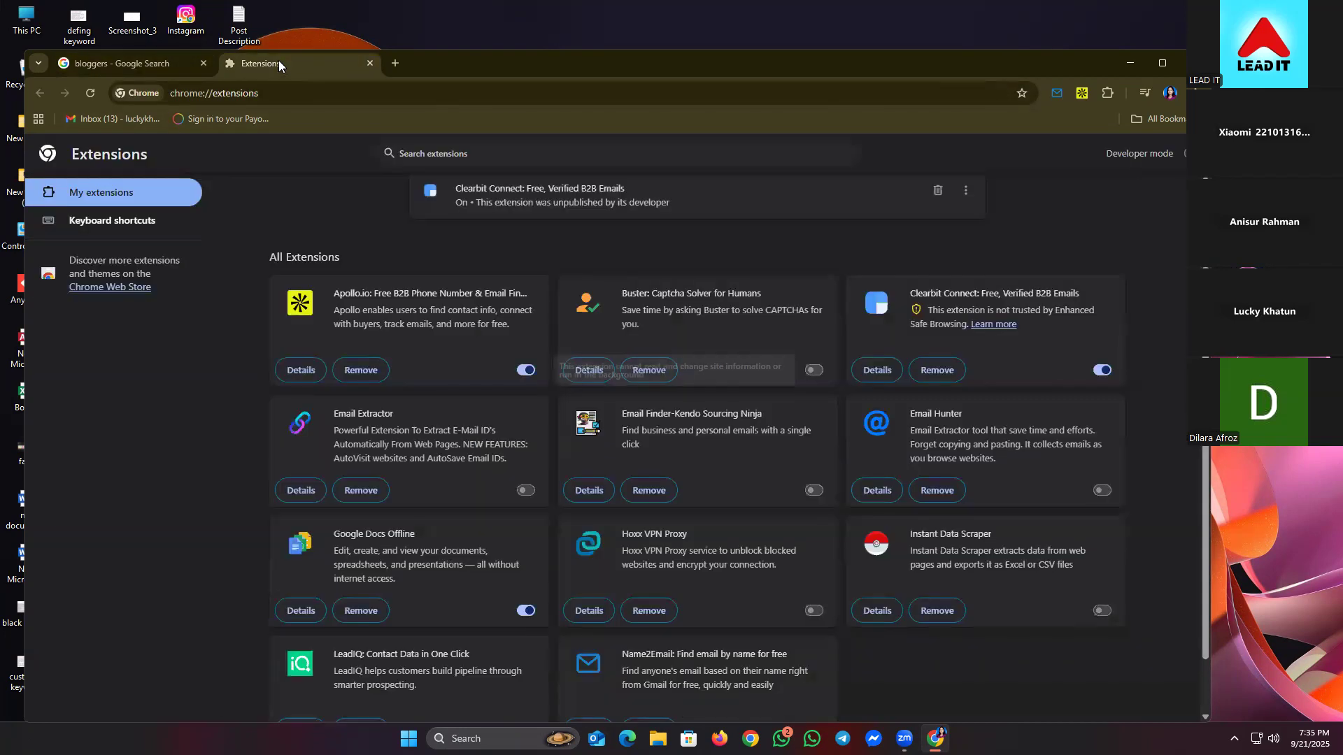
left_click(525, 370)
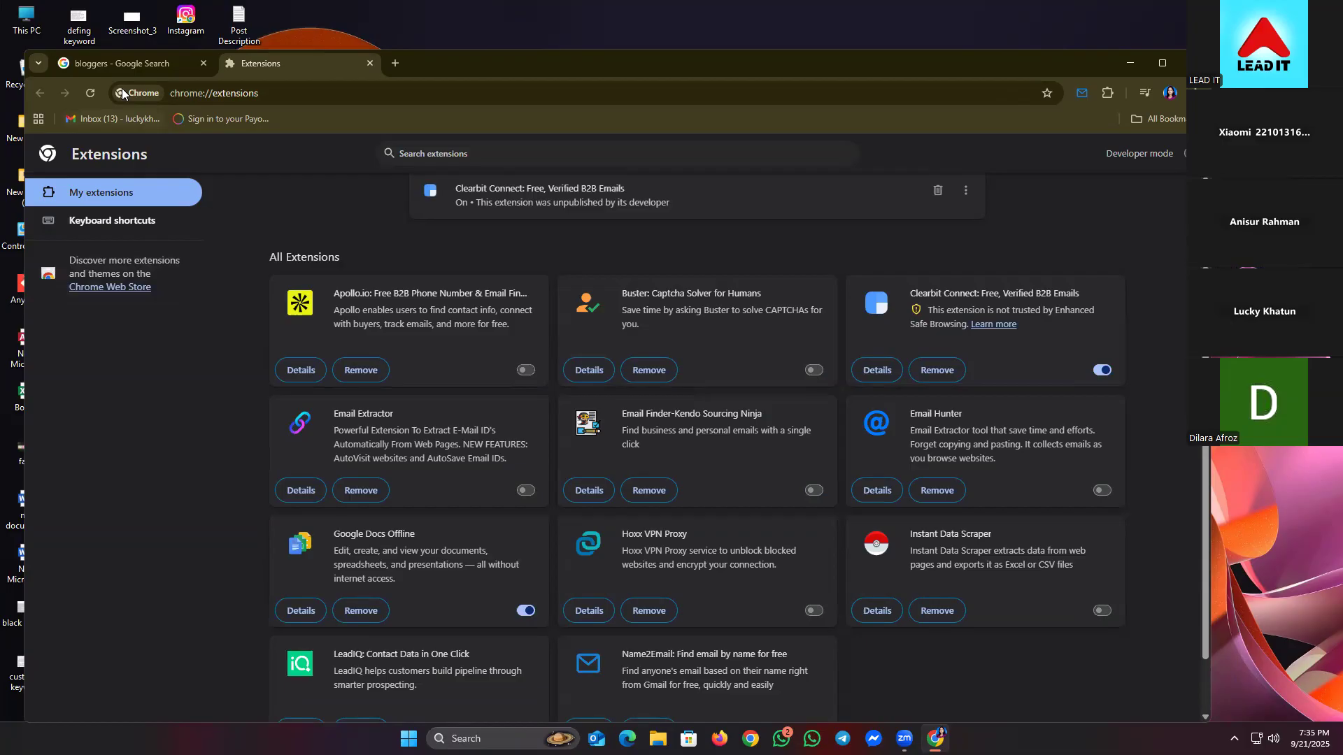
left_click(121, 67)
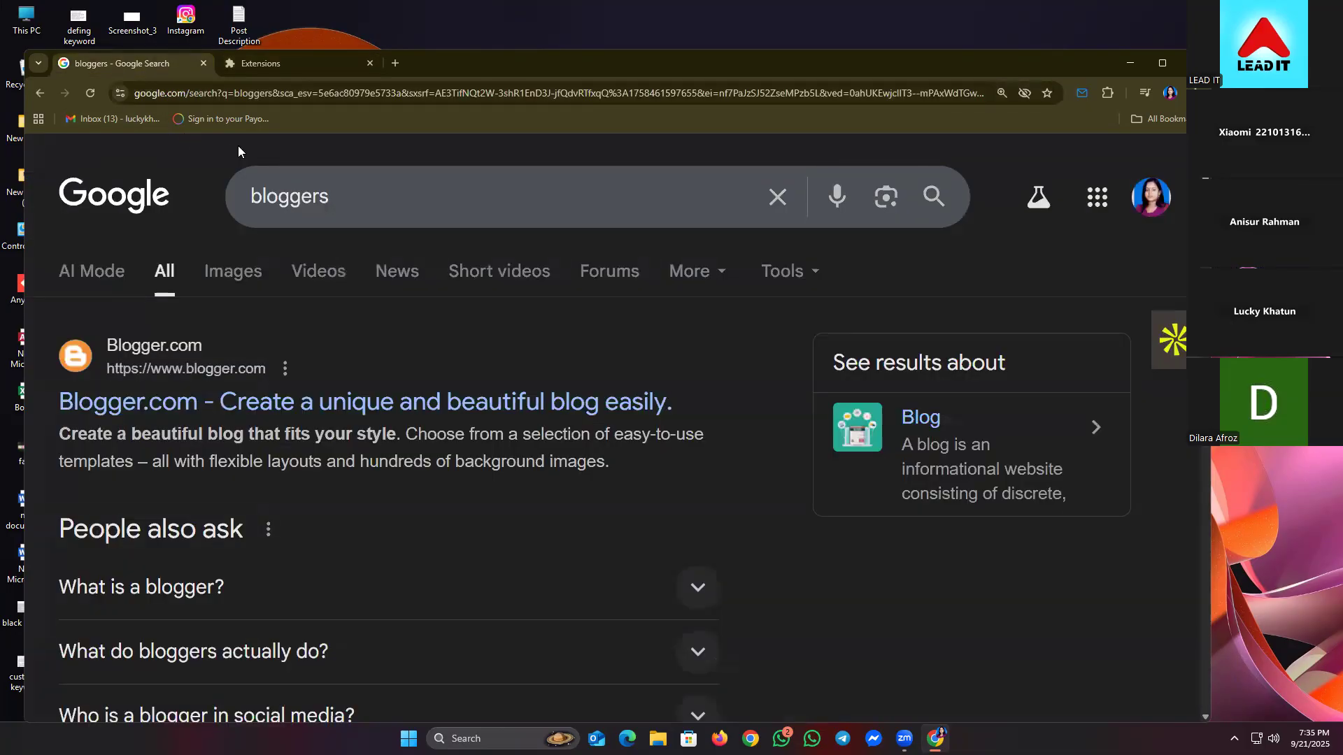
left_click(91, 93)
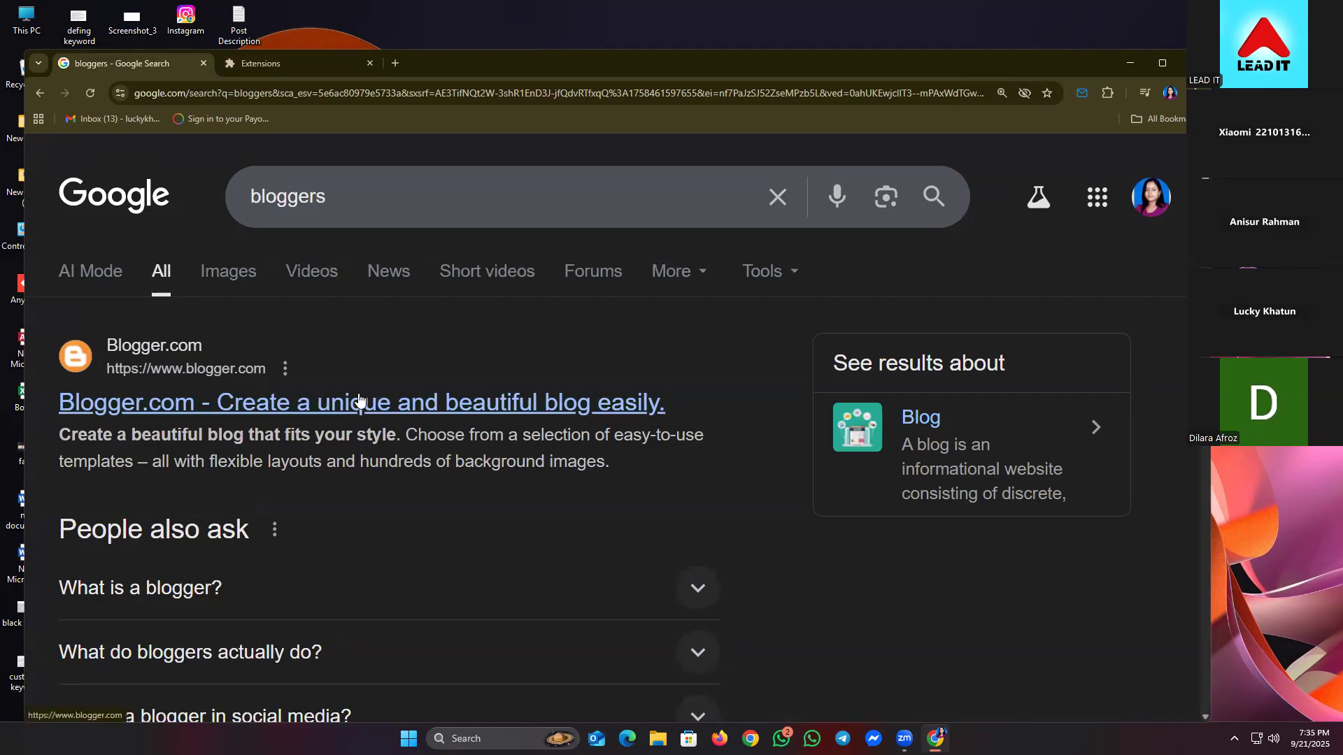
- Find the Blogger tile in the Google apps grid and open Blogger
left_click(1086, 210)
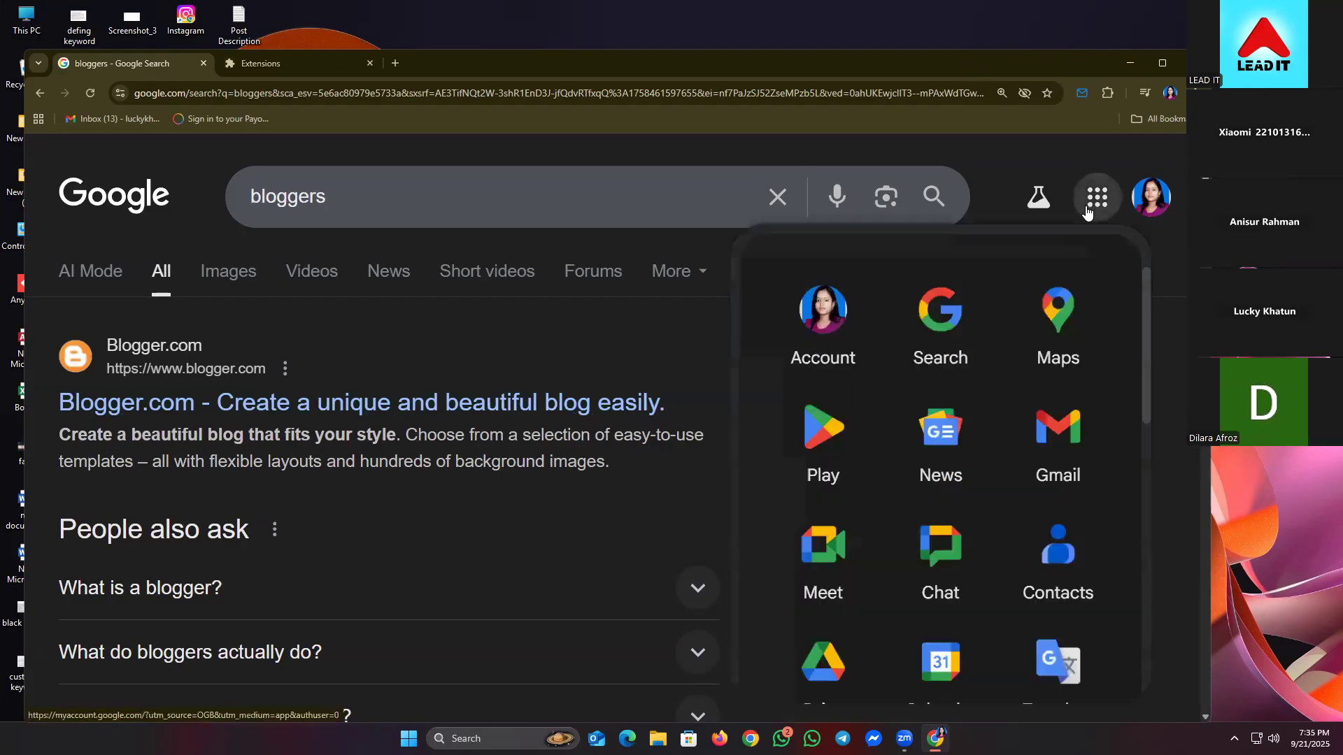
scroll(993, 531, "down", 2)
scroll(985, 545, "down", 5)
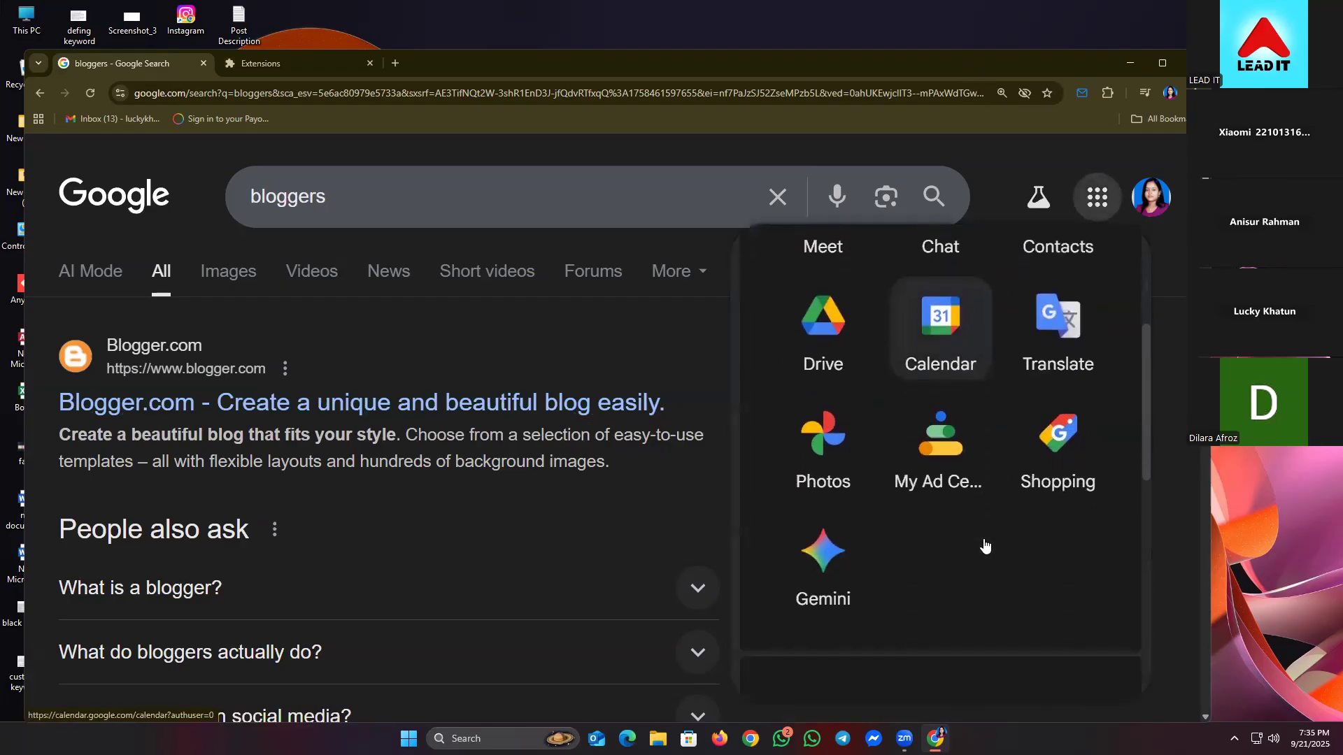
scroll(985, 546, "down", 4)
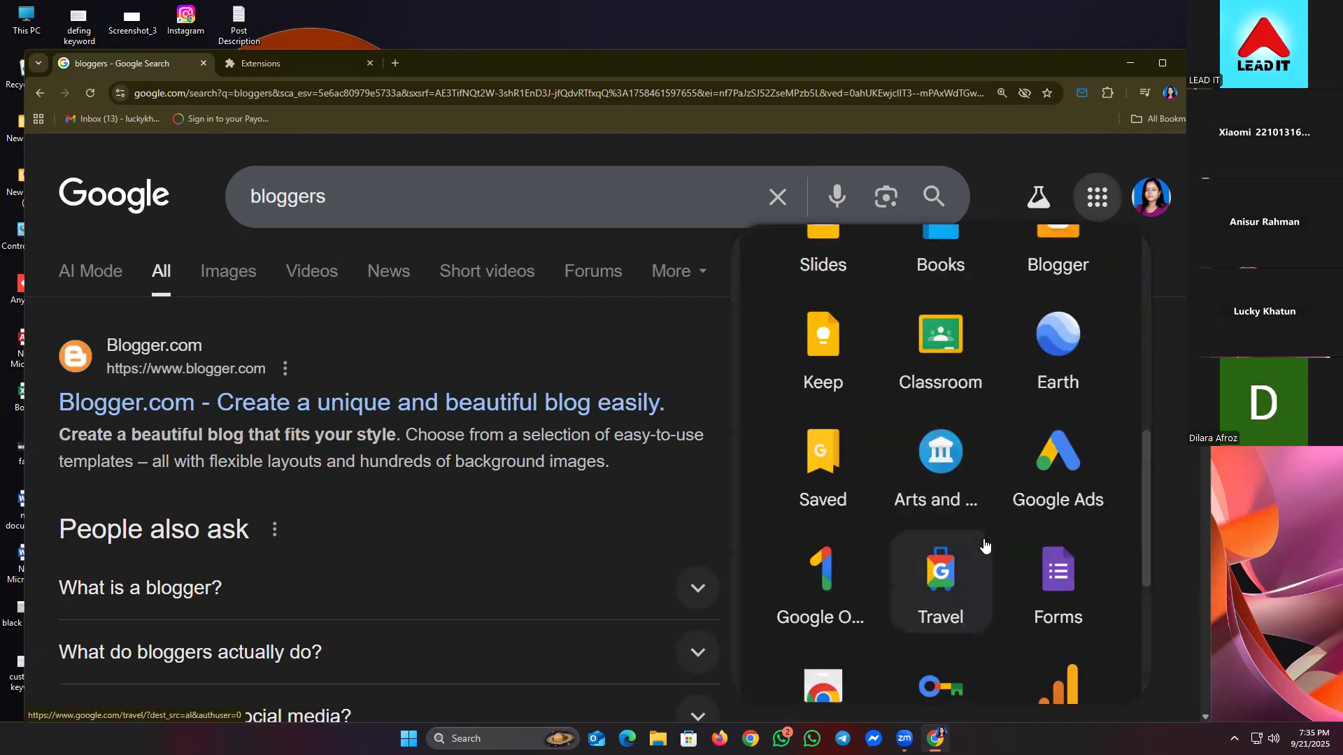
scroll(985, 545, "down", 3)
scroll(984, 545, "down", 3)
scroll(885, 546, "up", 3)
scroll(885, 546, "up", 5)
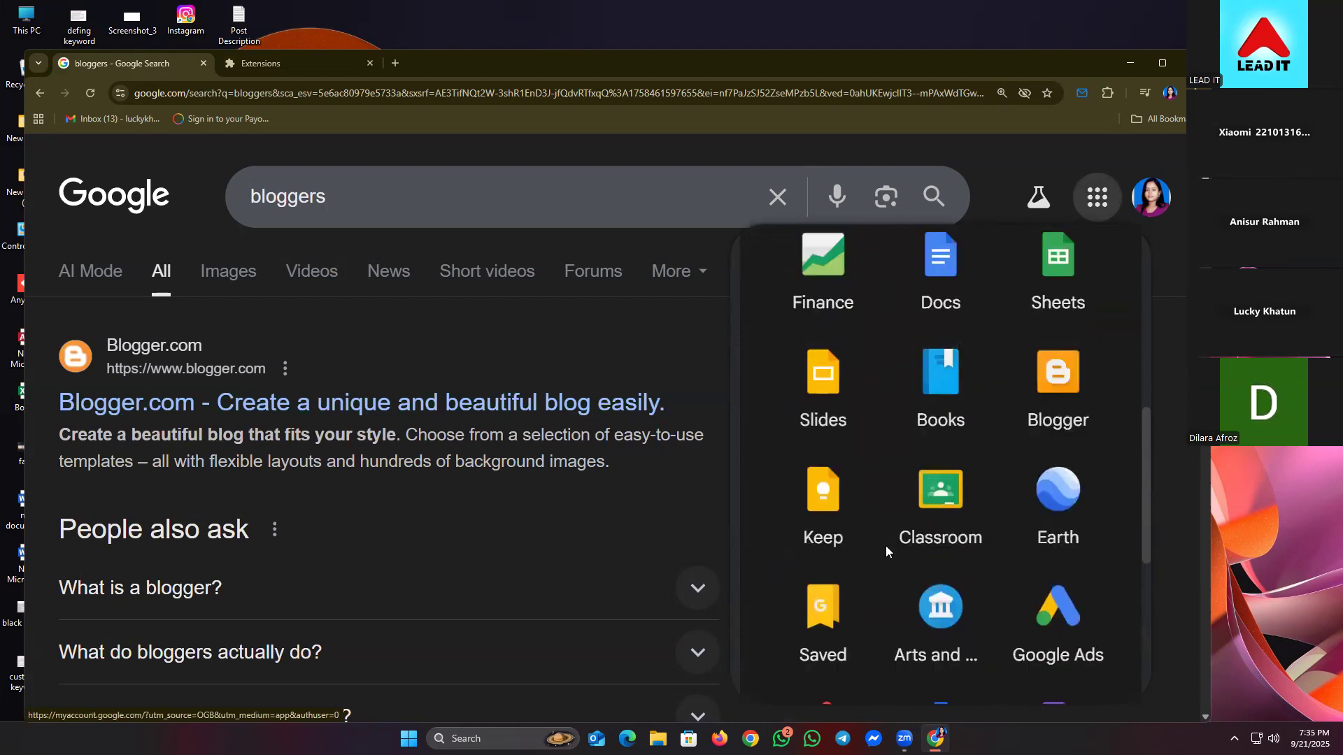
scroll(937, 567, "down", 1)
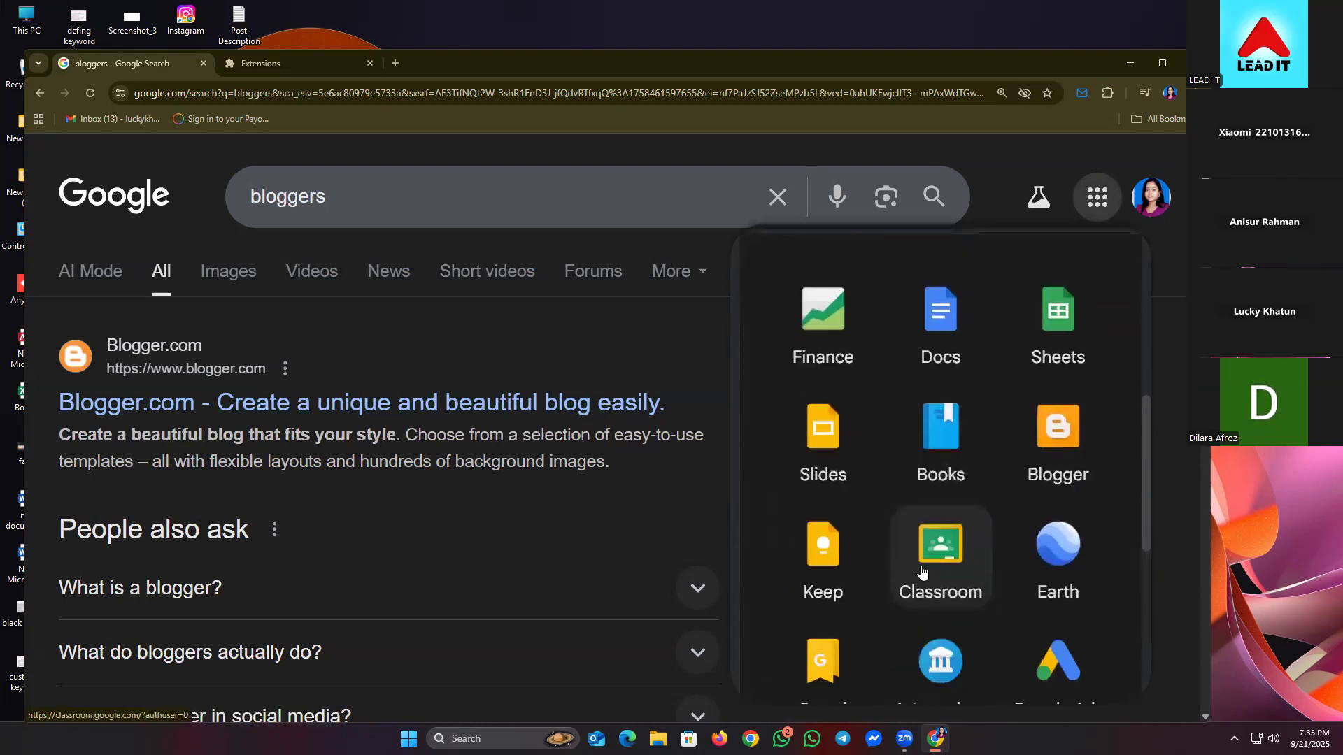
scroll(944, 582, "down", 1)
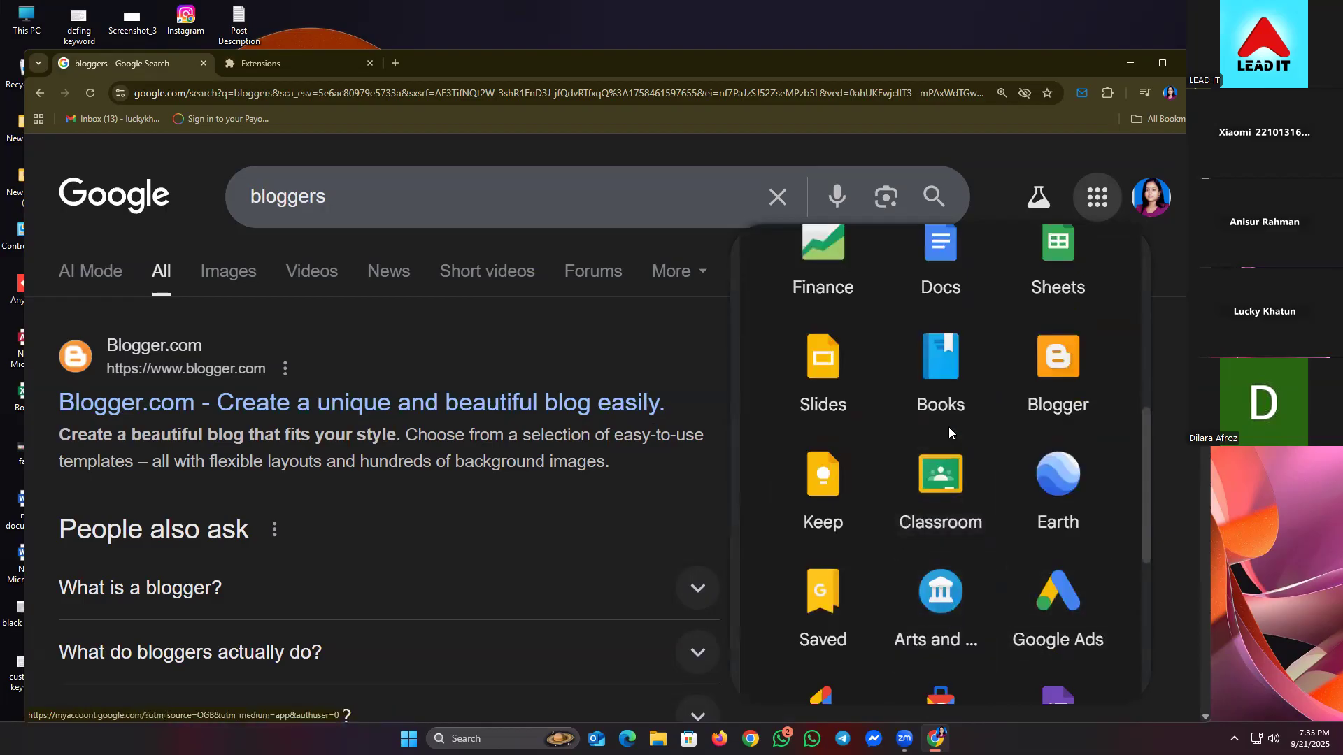
scroll(948, 430, "up", 1)
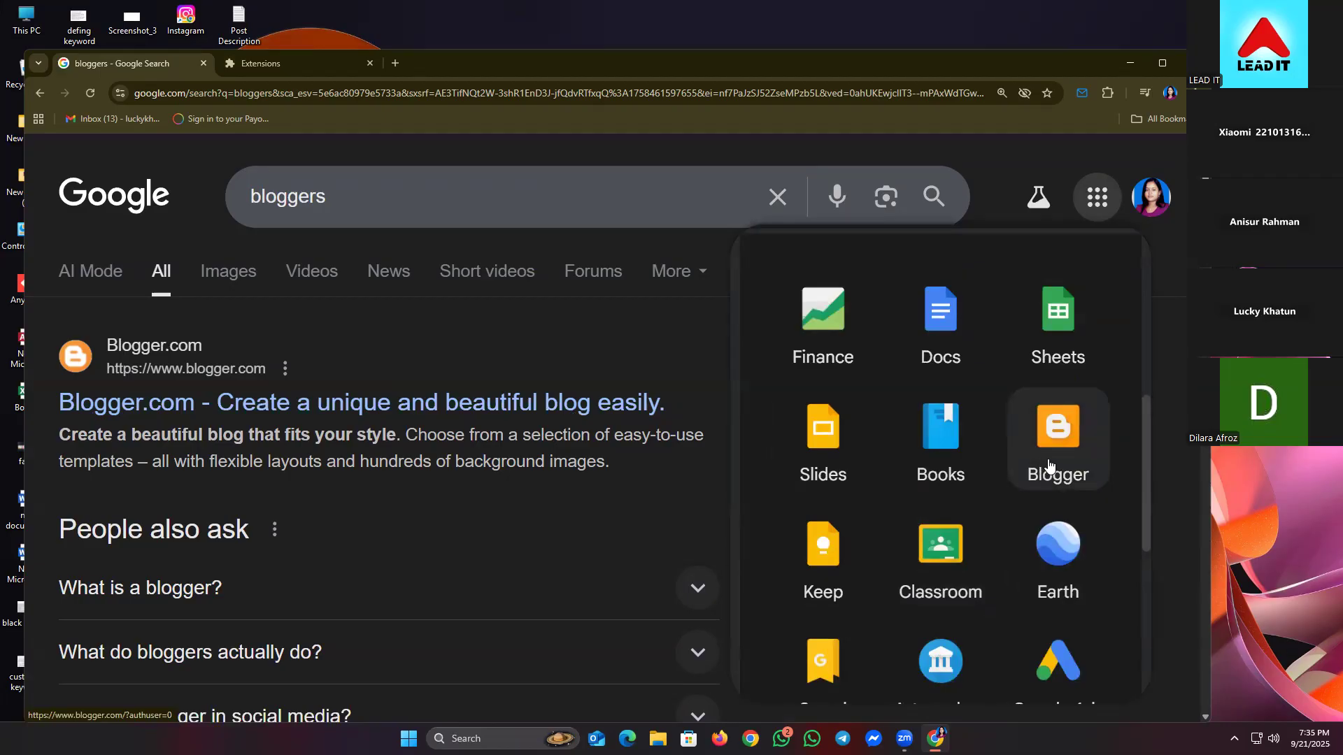
left_click(1048, 466)
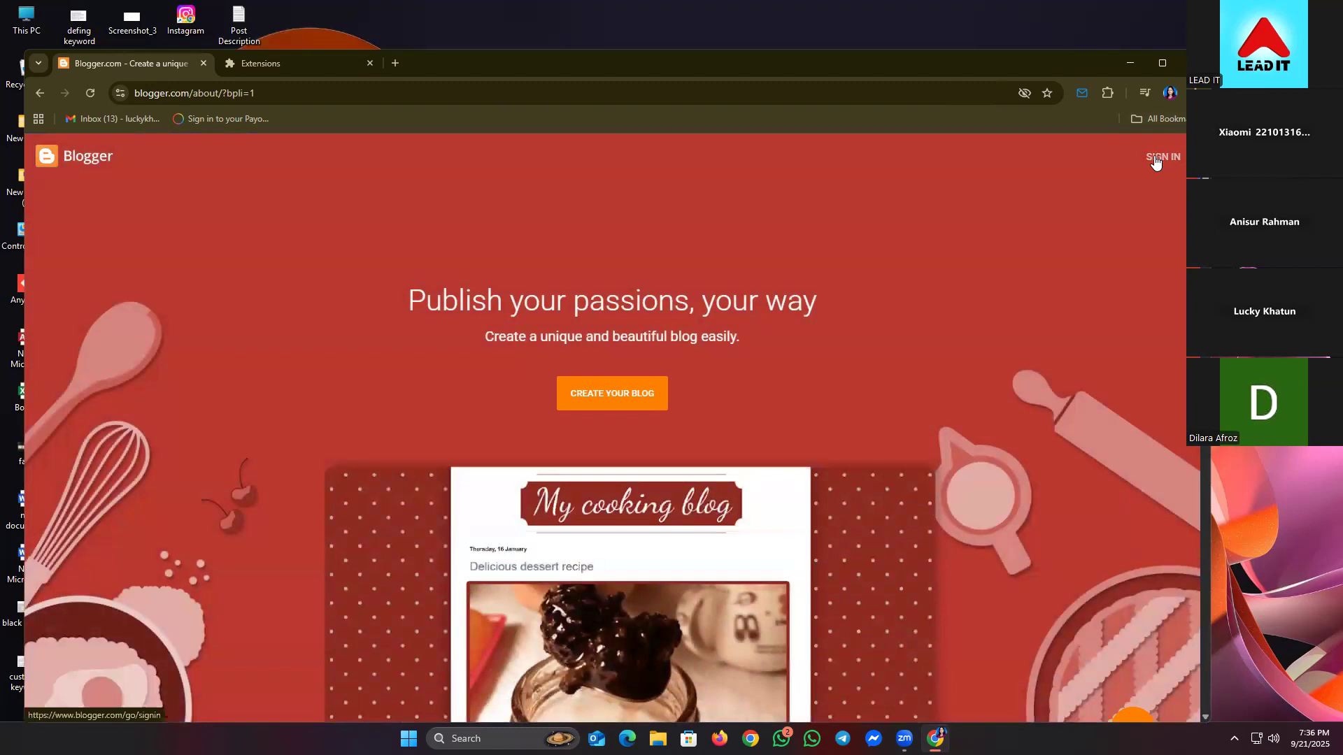
- Zoom Blogger's homepage to 150%, start signing in, and close the Extensions tab
left_click(1179, 93)
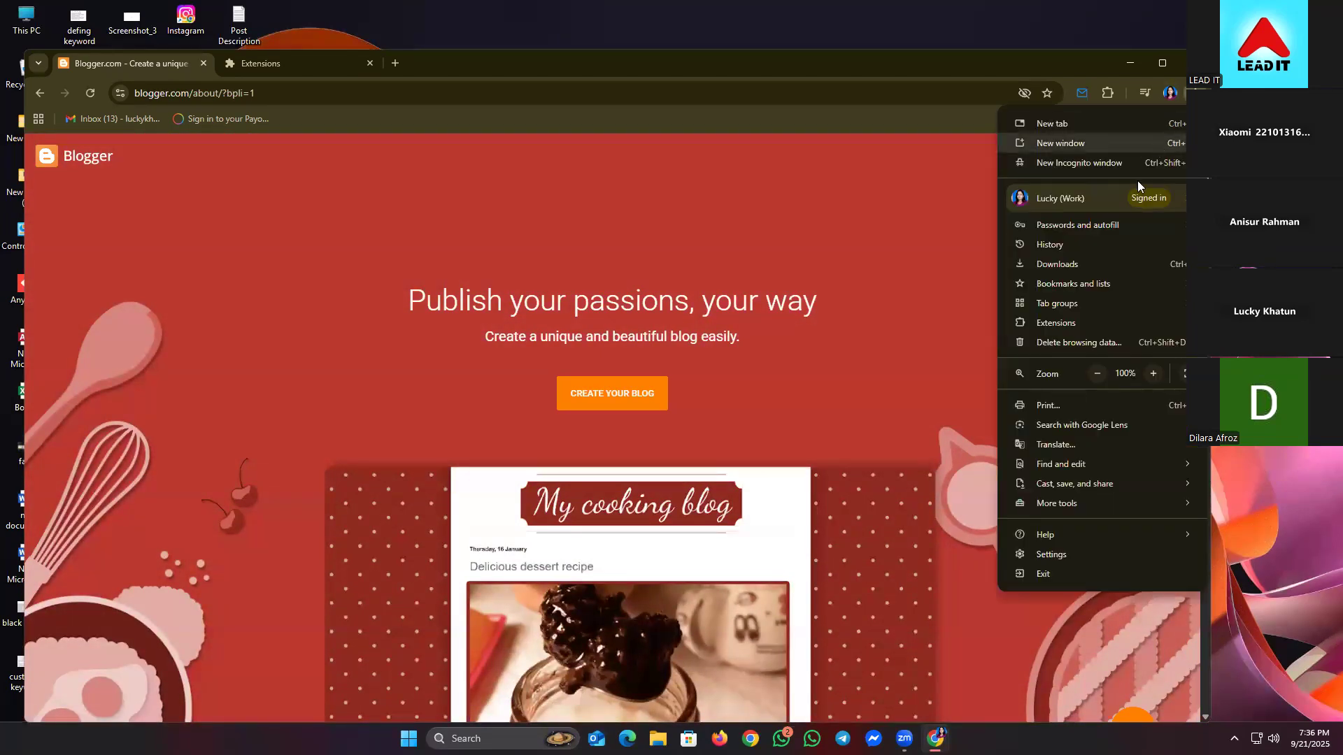
left_click(1153, 373)
left_click(1153, 374)
left_click(1153, 374)
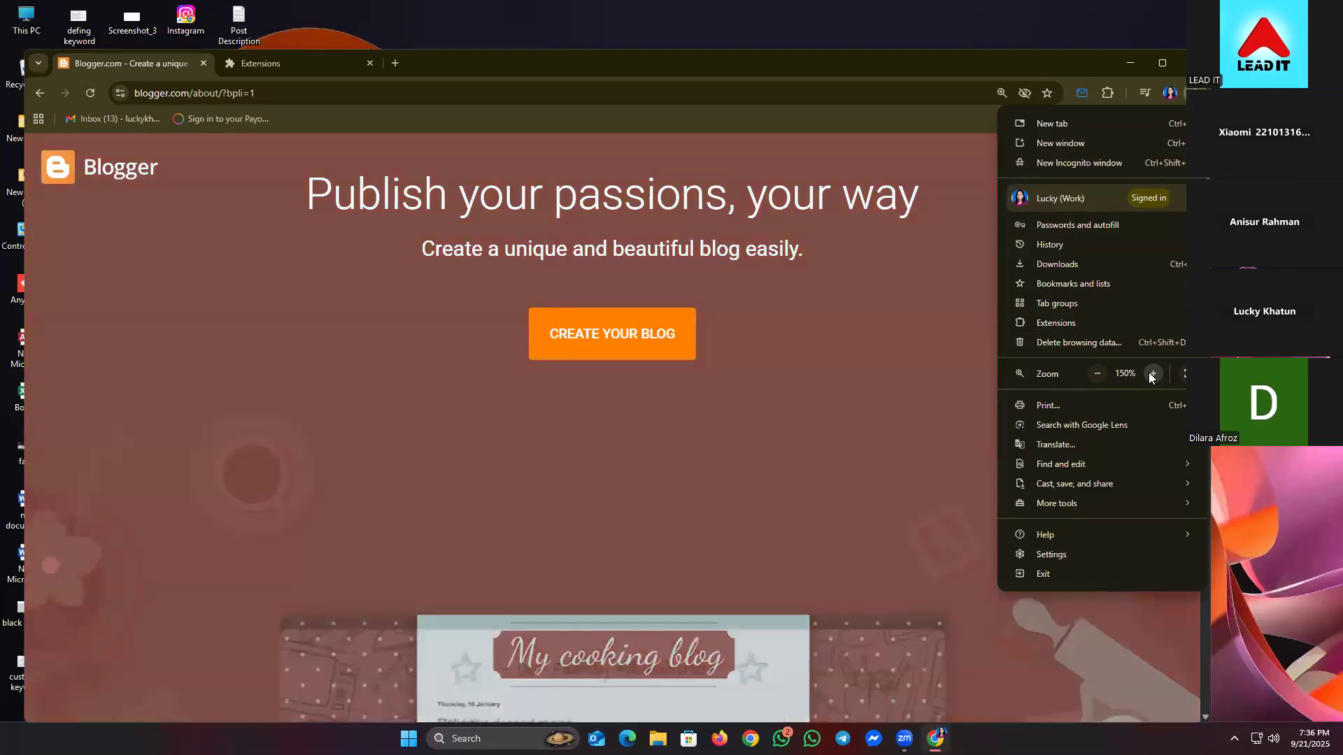
left_click(742, 76)
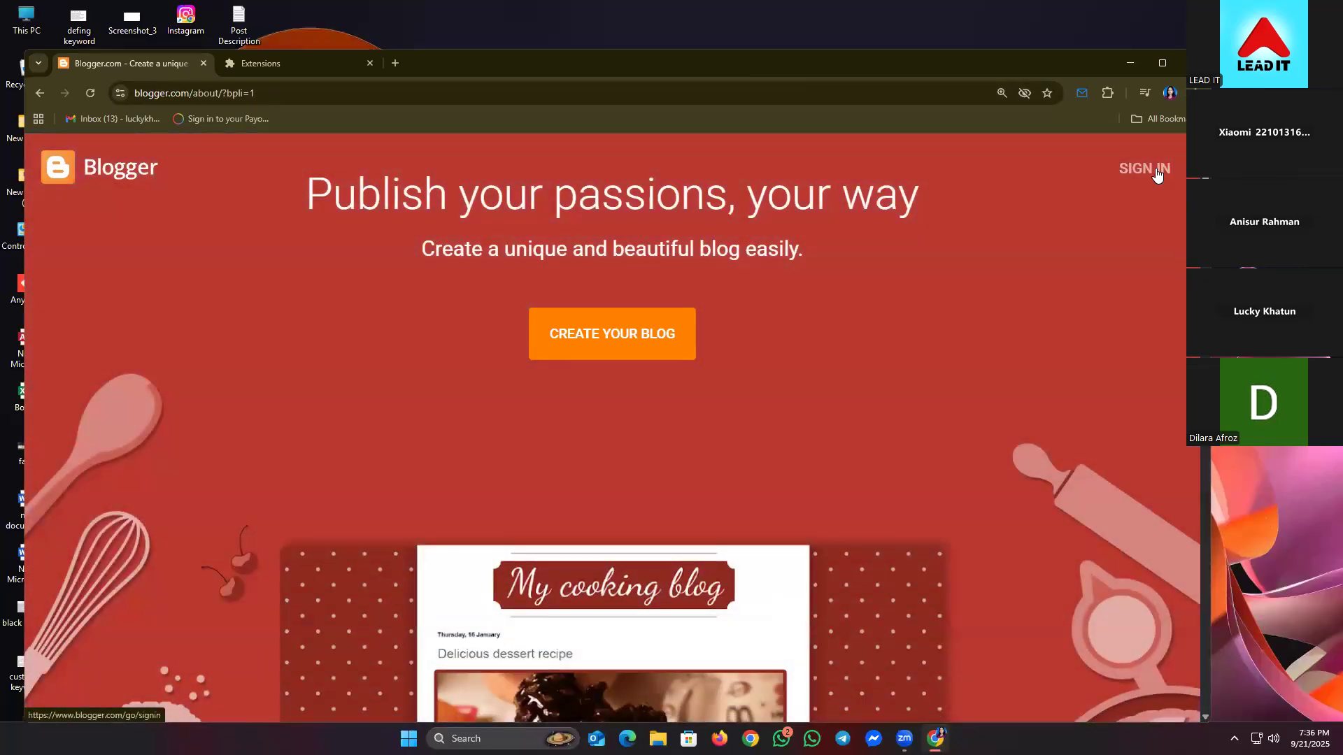
left_click(1155, 171)
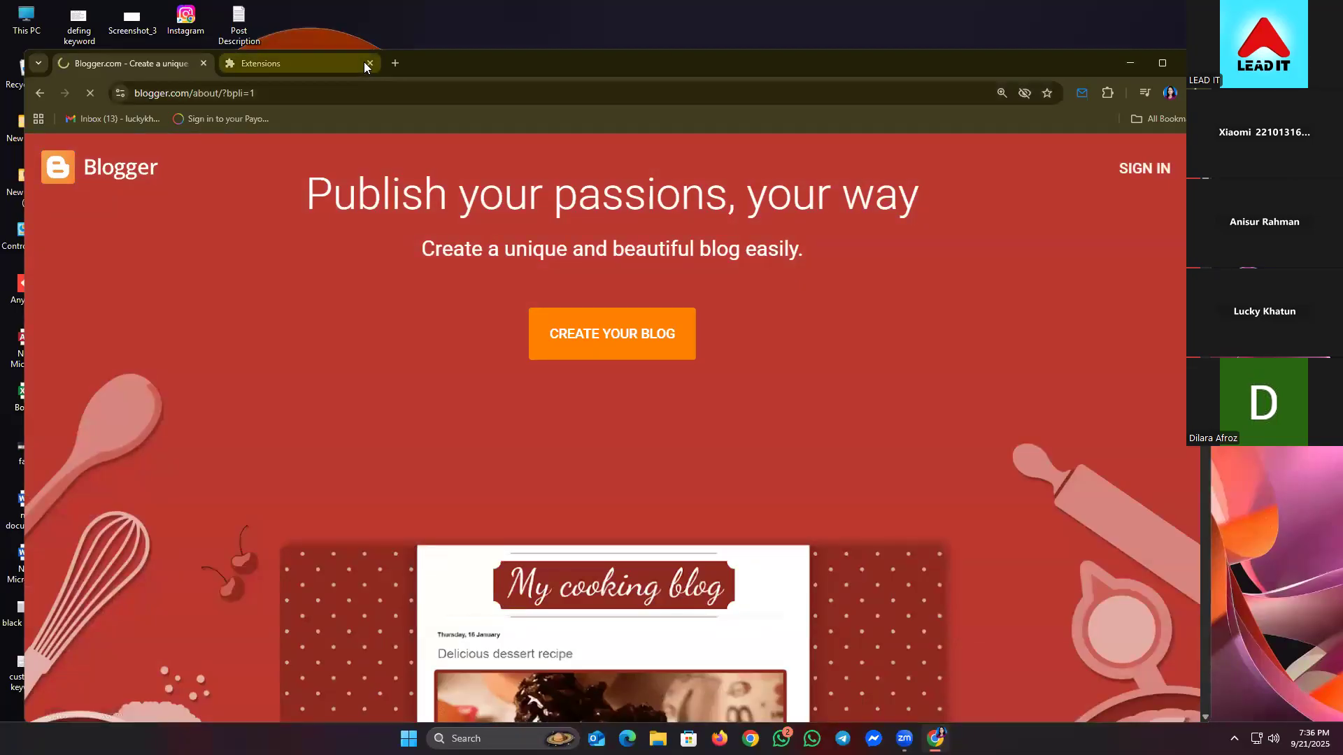
left_click(365, 63)
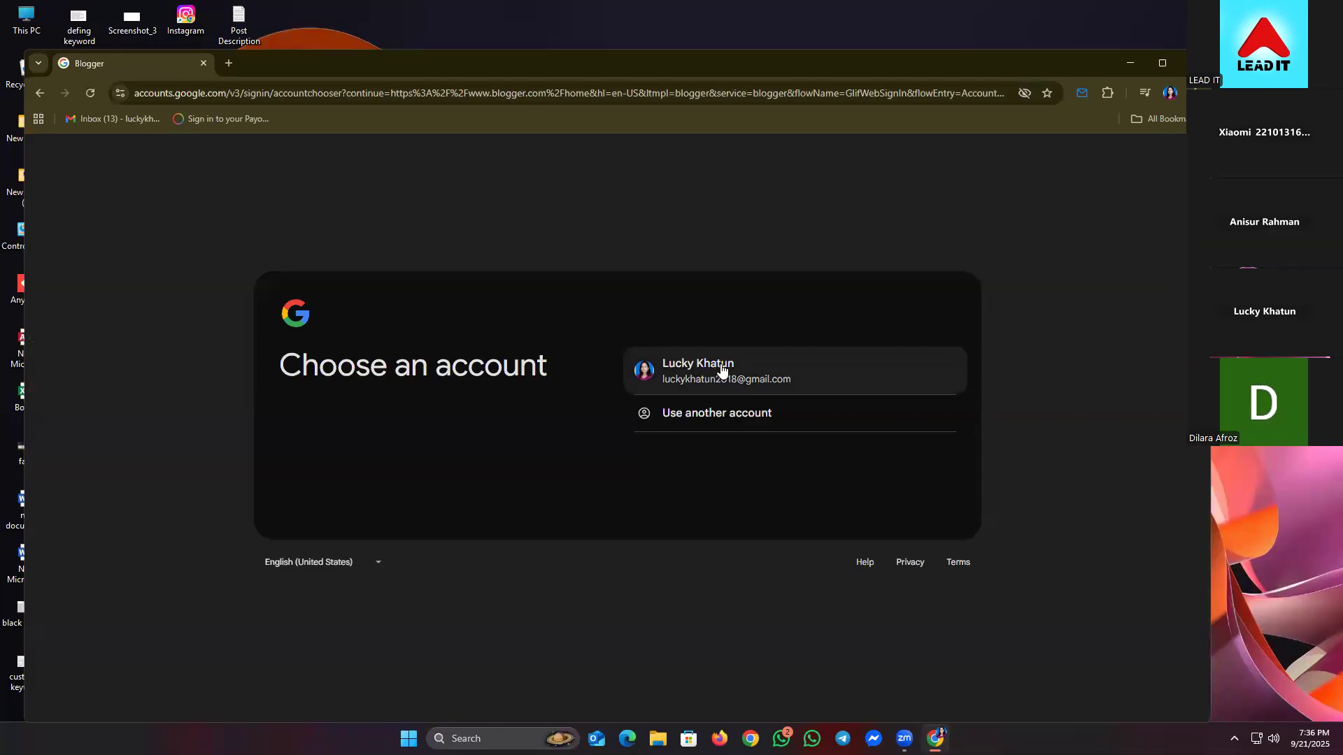
- Choose the Google account, enter its password (retrying after an error), and skip the home address prompt
left_click(722, 371)
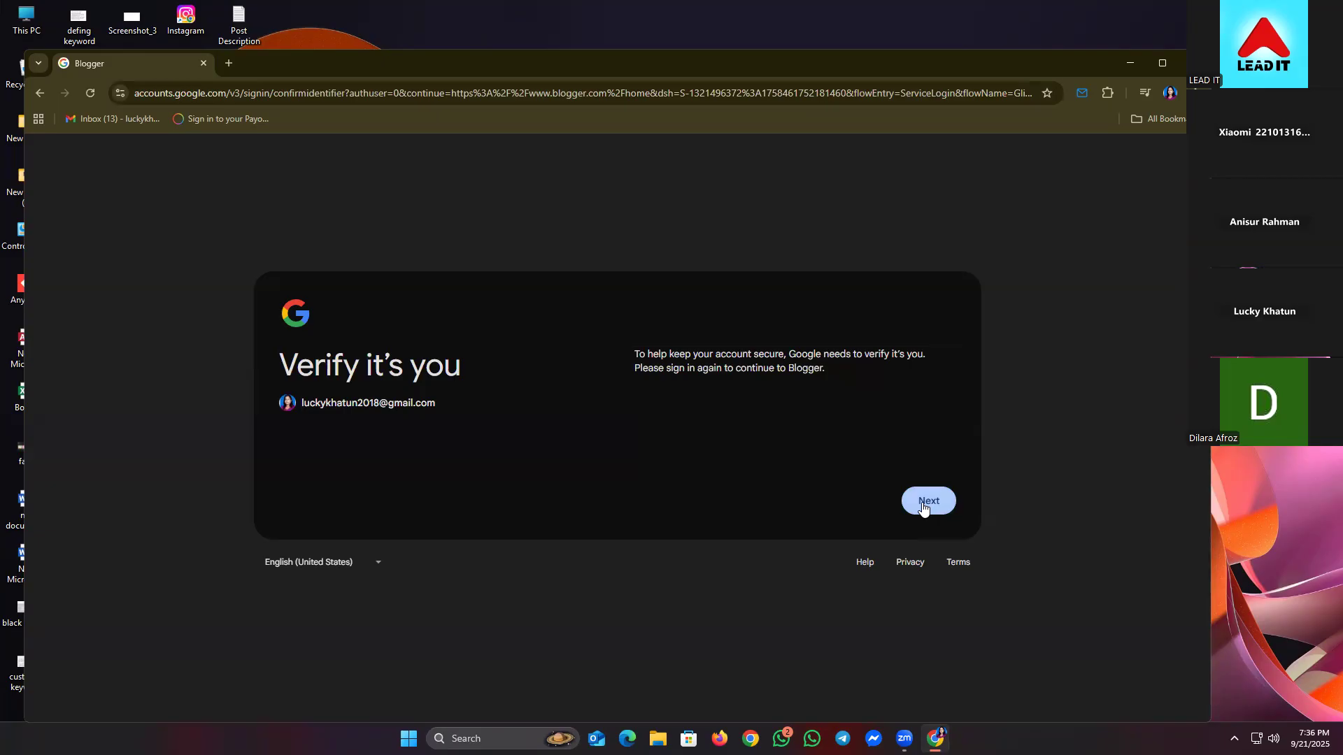
left_click(922, 505)
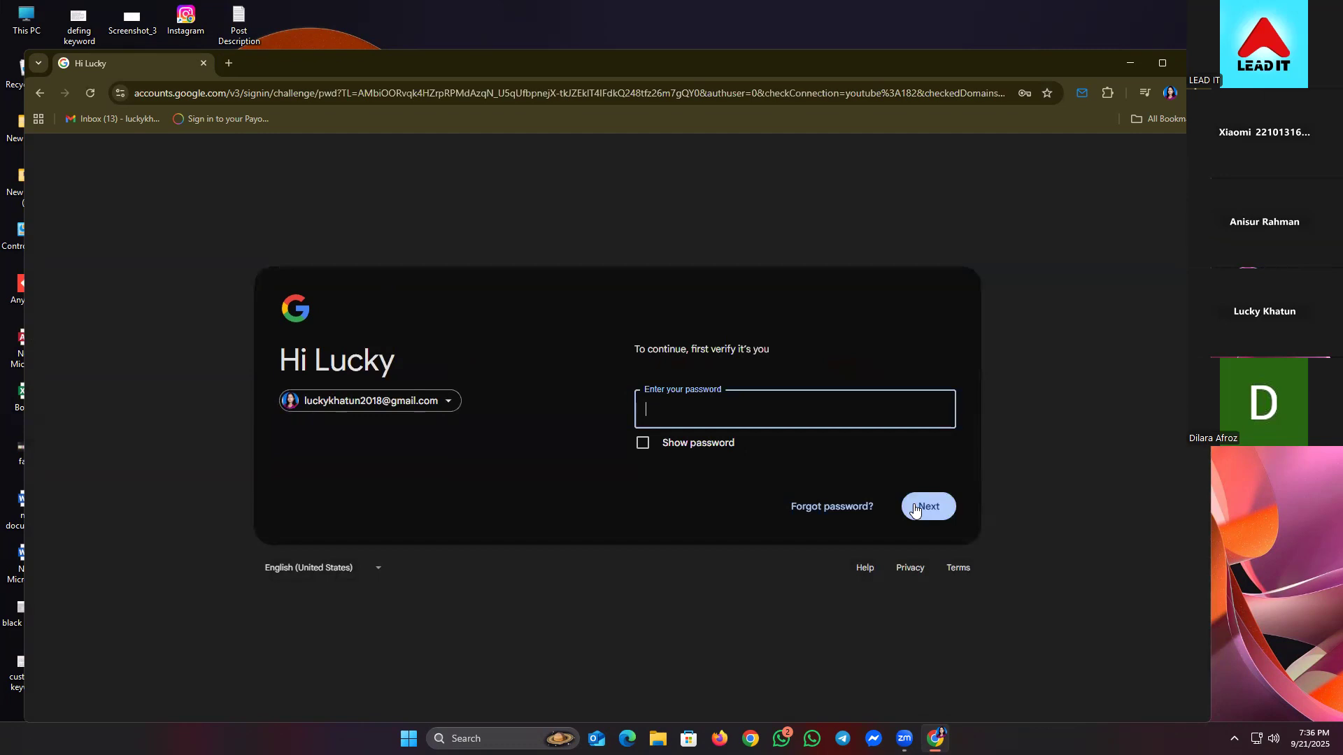
left_click(756, 418)
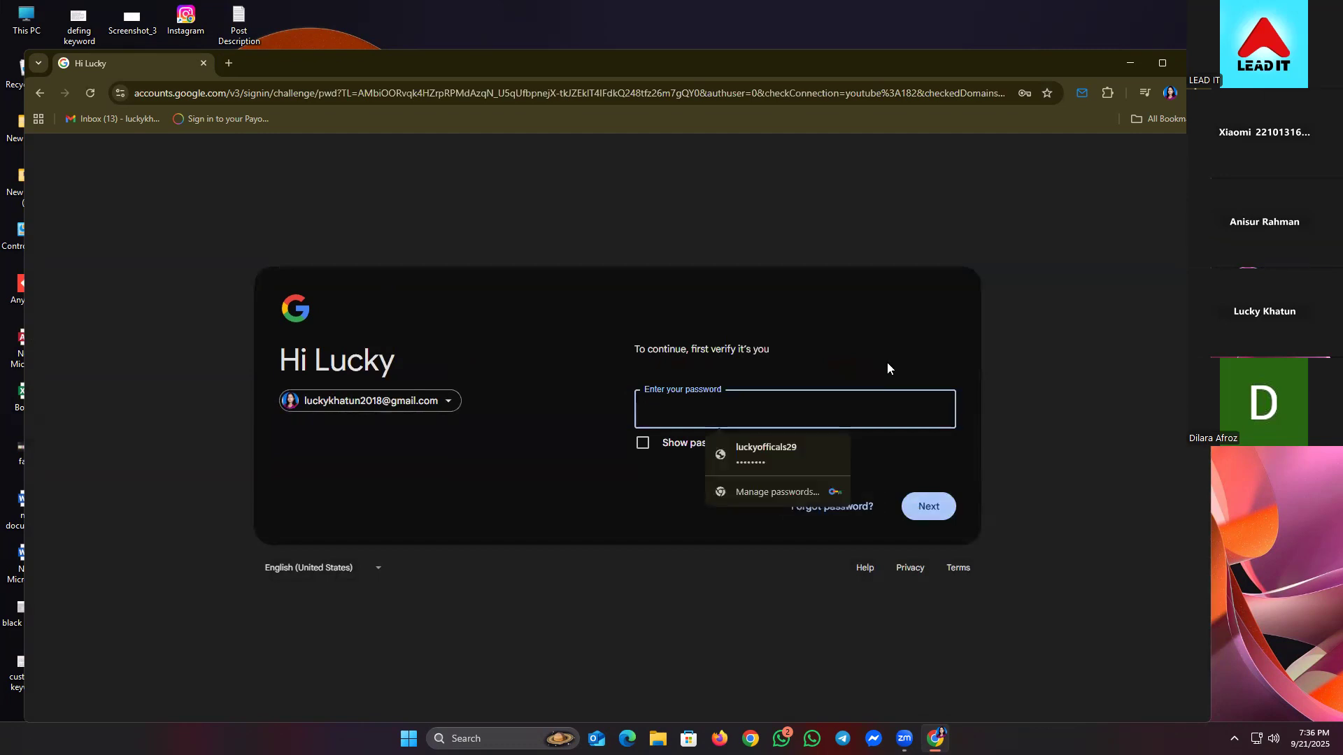
left_click(794, 448)
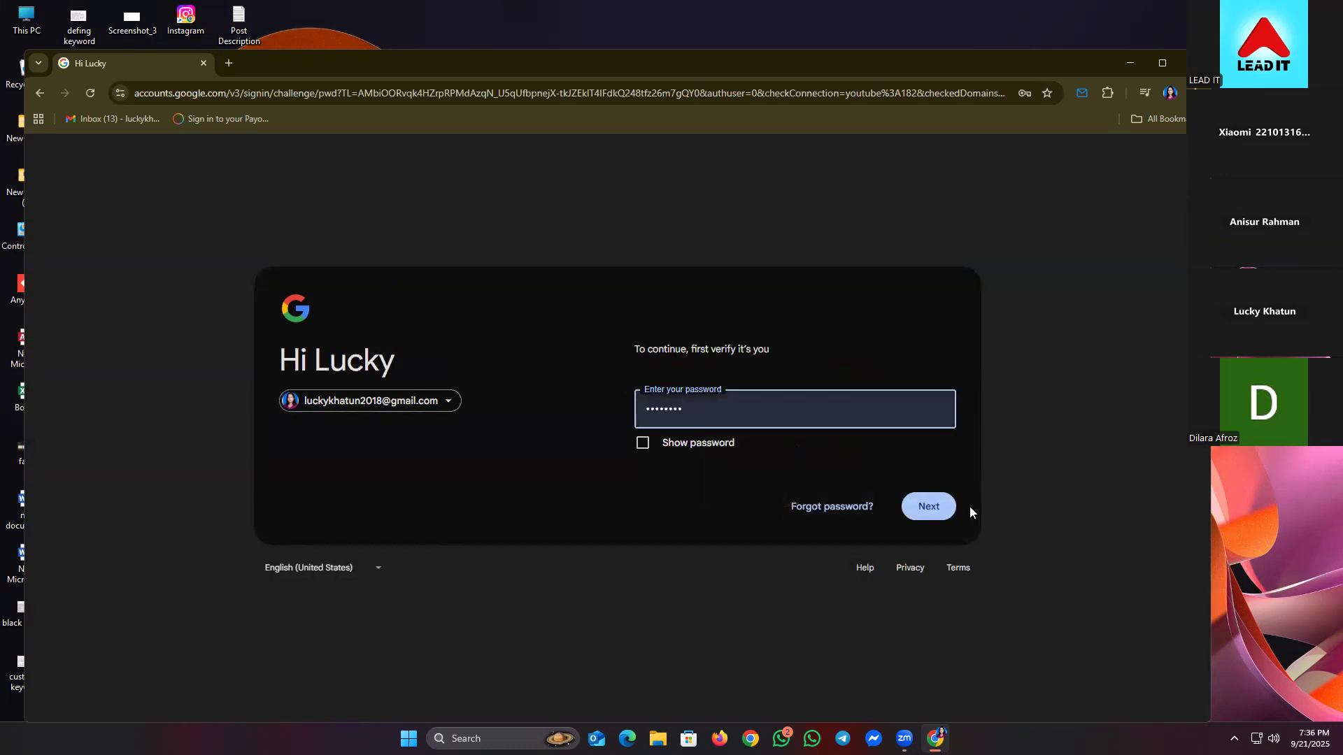
left_click(940, 506)
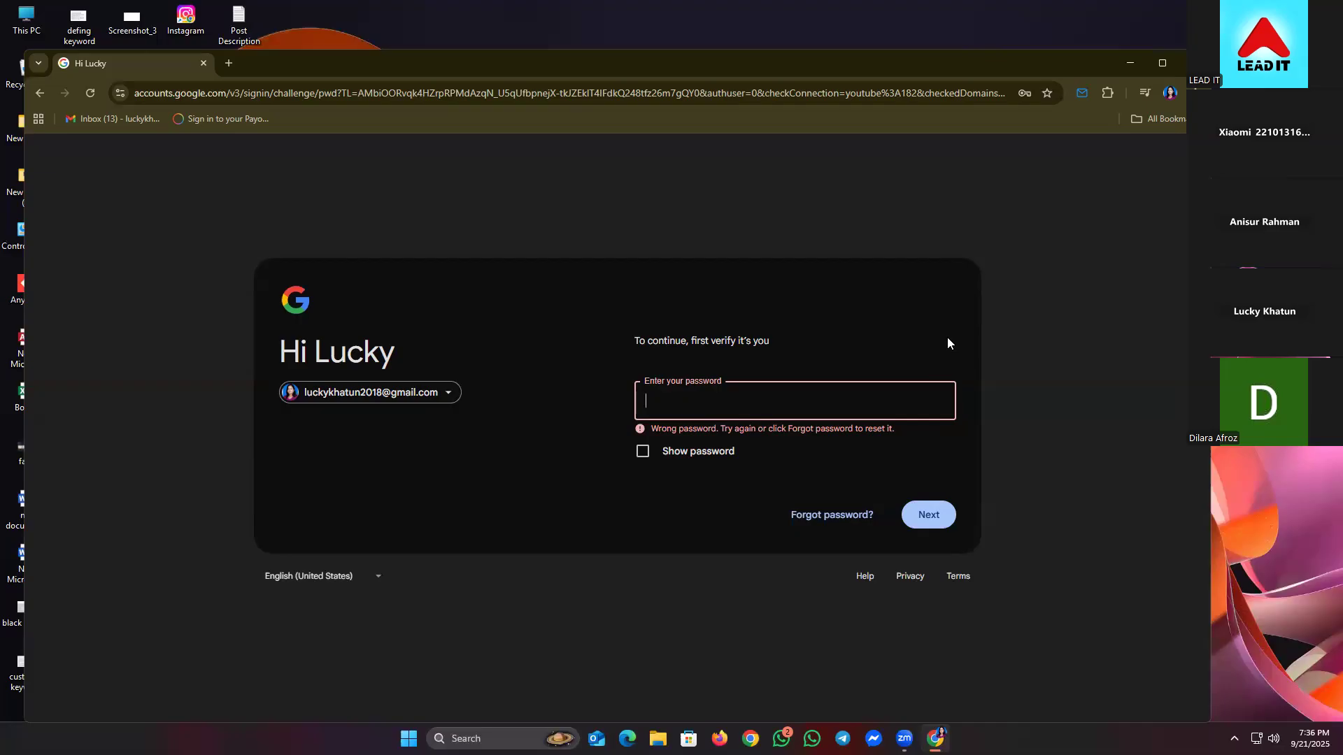
type("••")
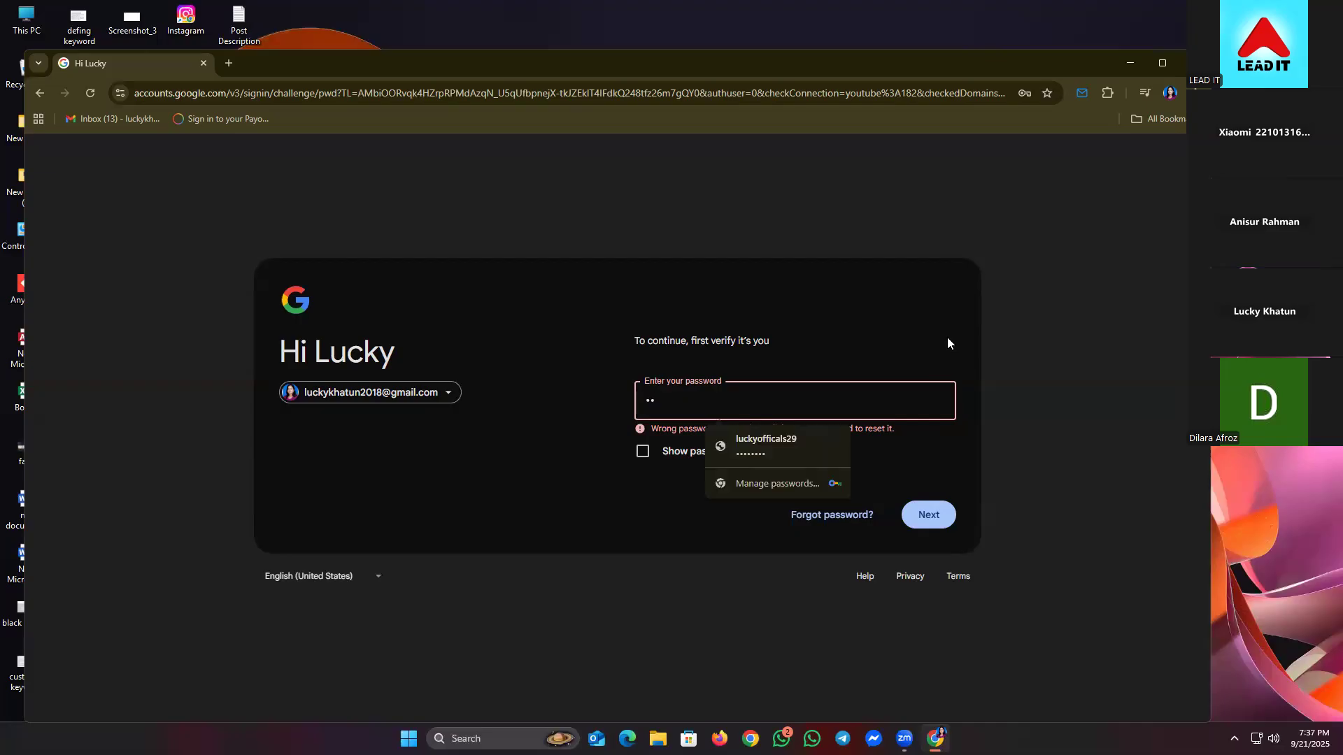
type("••••••")
left_click(941, 522)
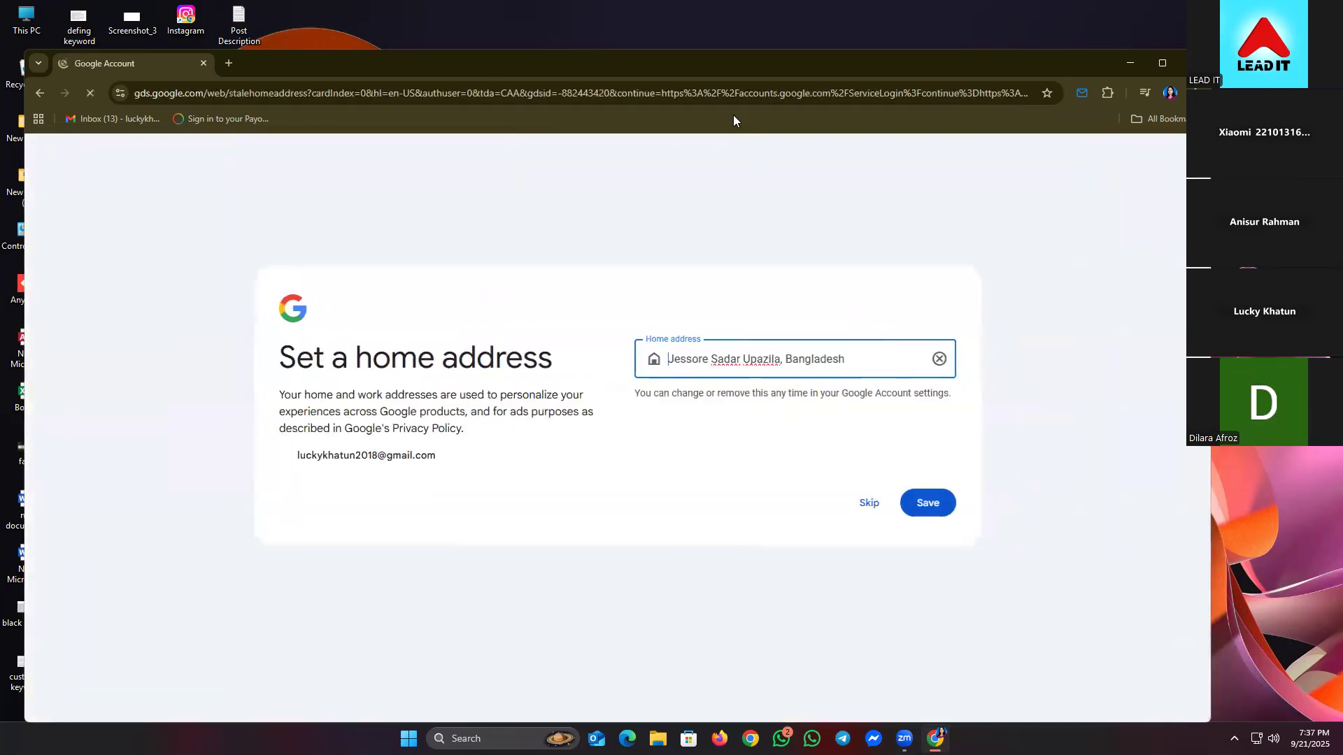
left_click(869, 504)
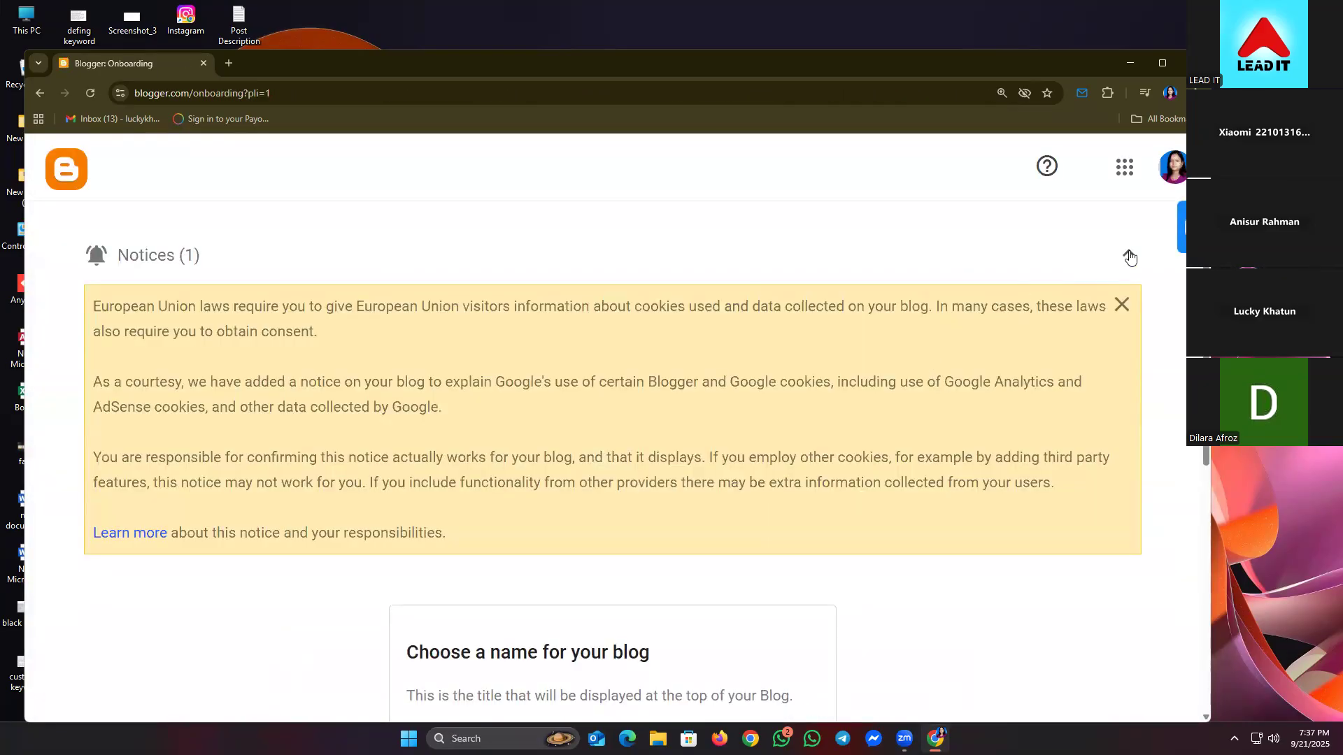
- Collapse the EU cookies notice and select the blog title field
left_click(1129, 256)
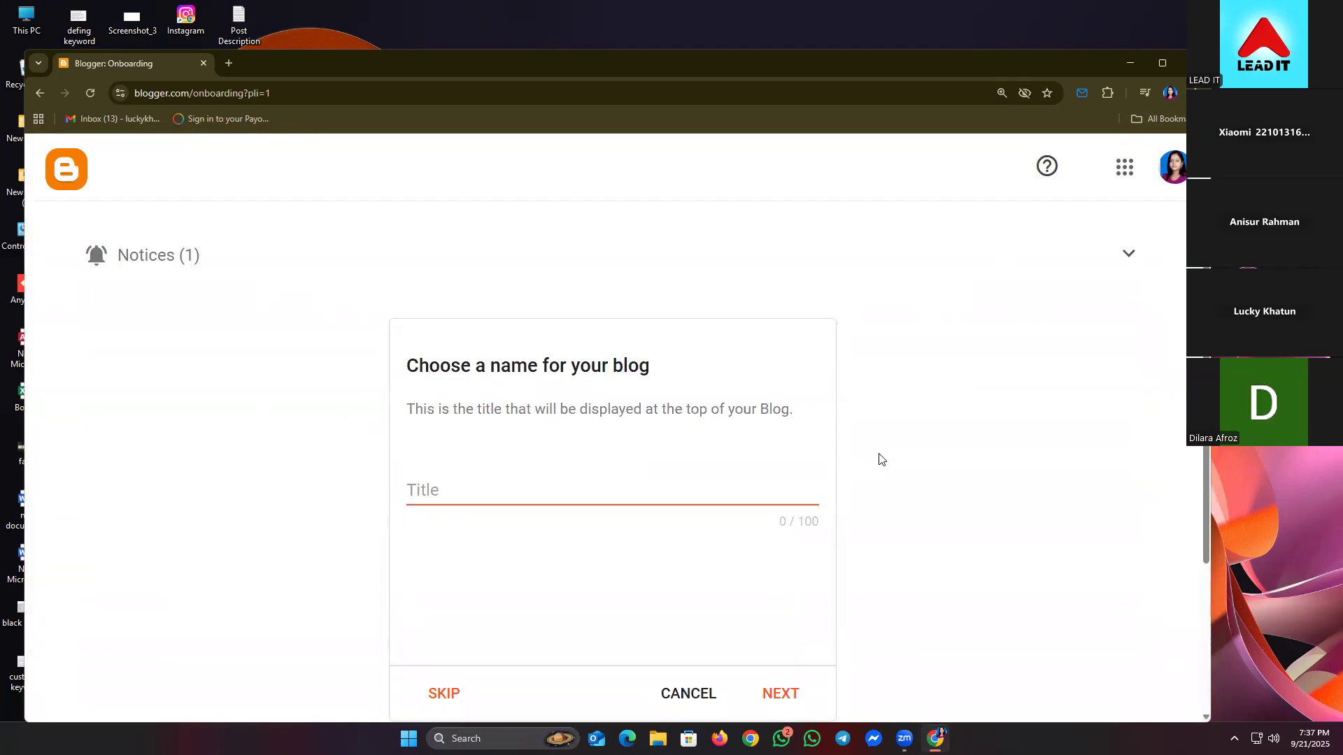
scroll(880, 459, "down", 1)
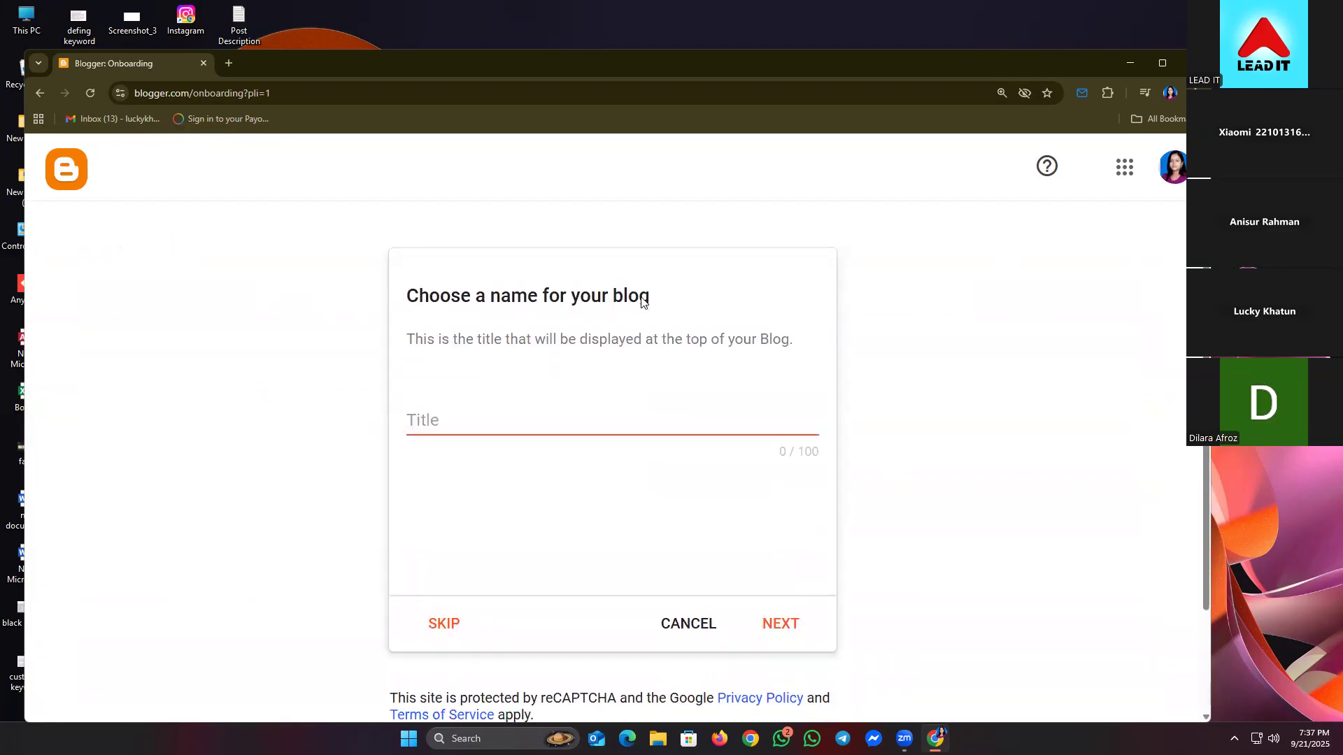
left_click(488, 431)
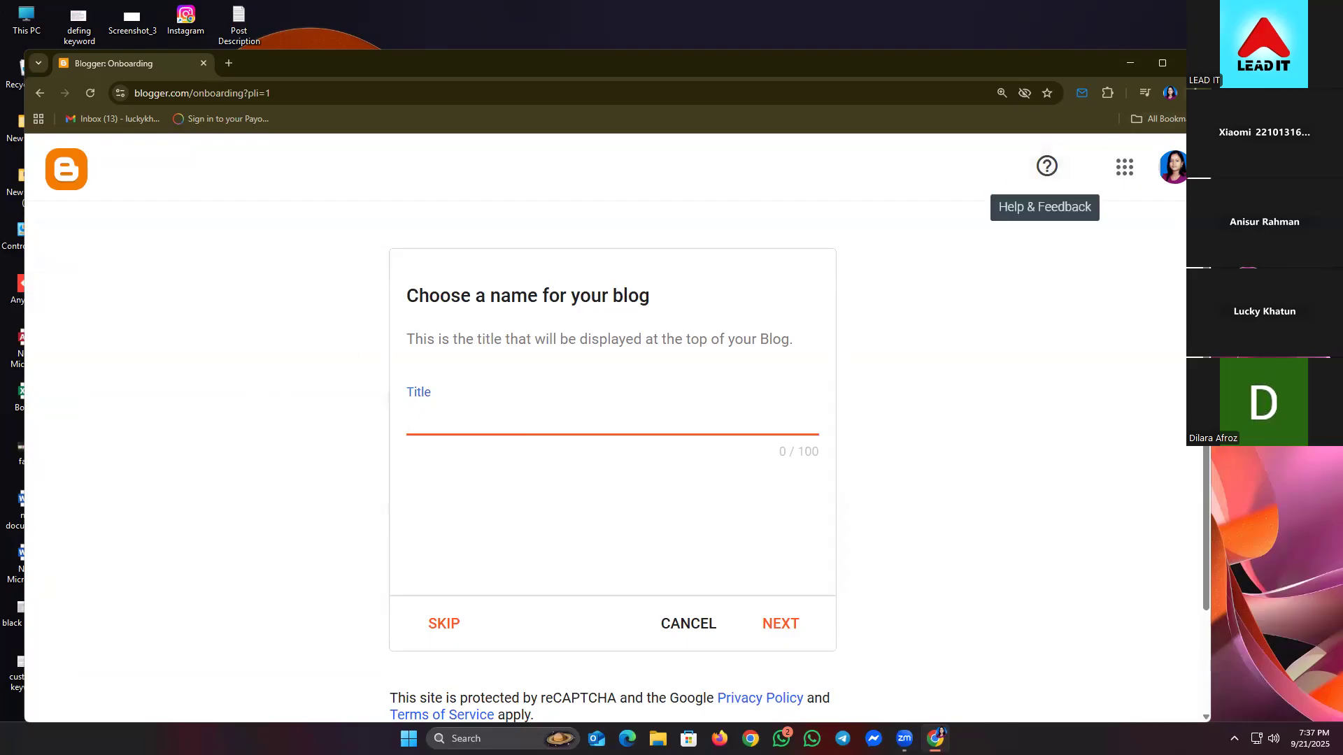
- Set the page zoom to 150% and dismiss the browser menu
left_click(1188, 93)
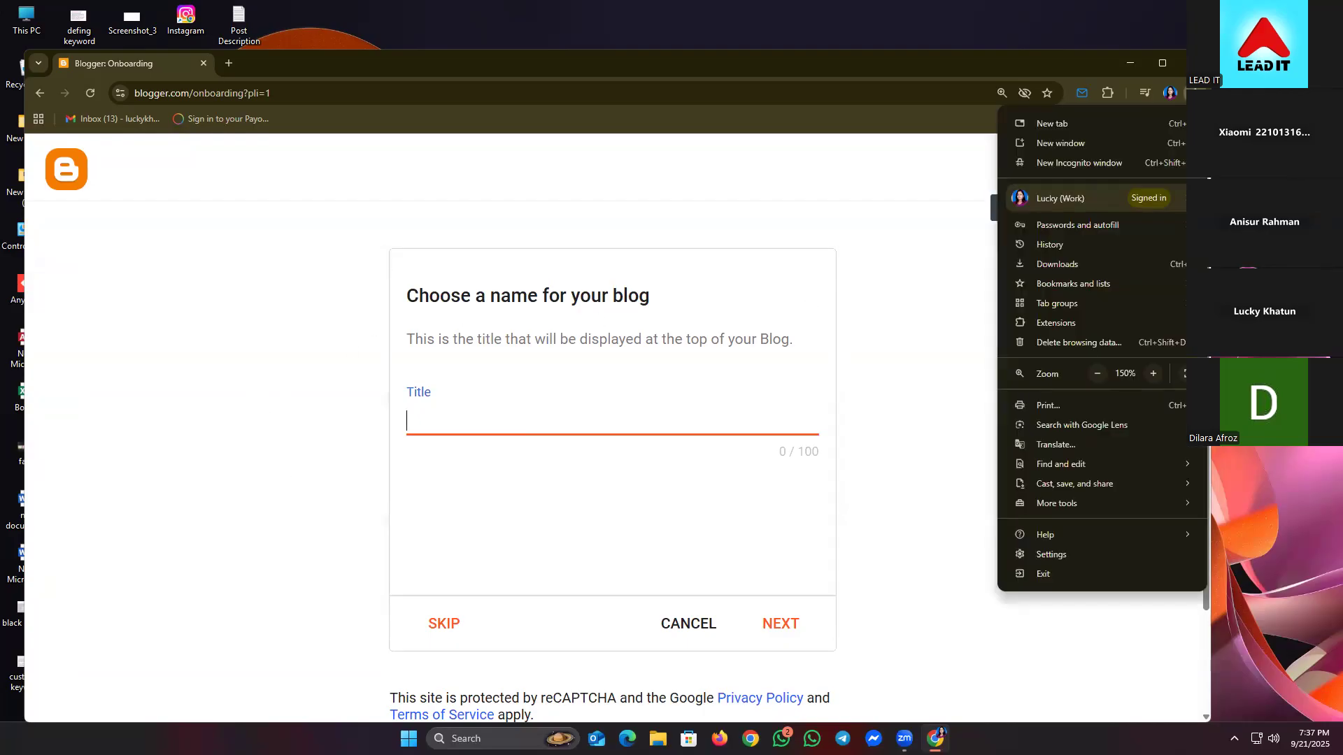
left_click(1151, 374)
left_click(1097, 374)
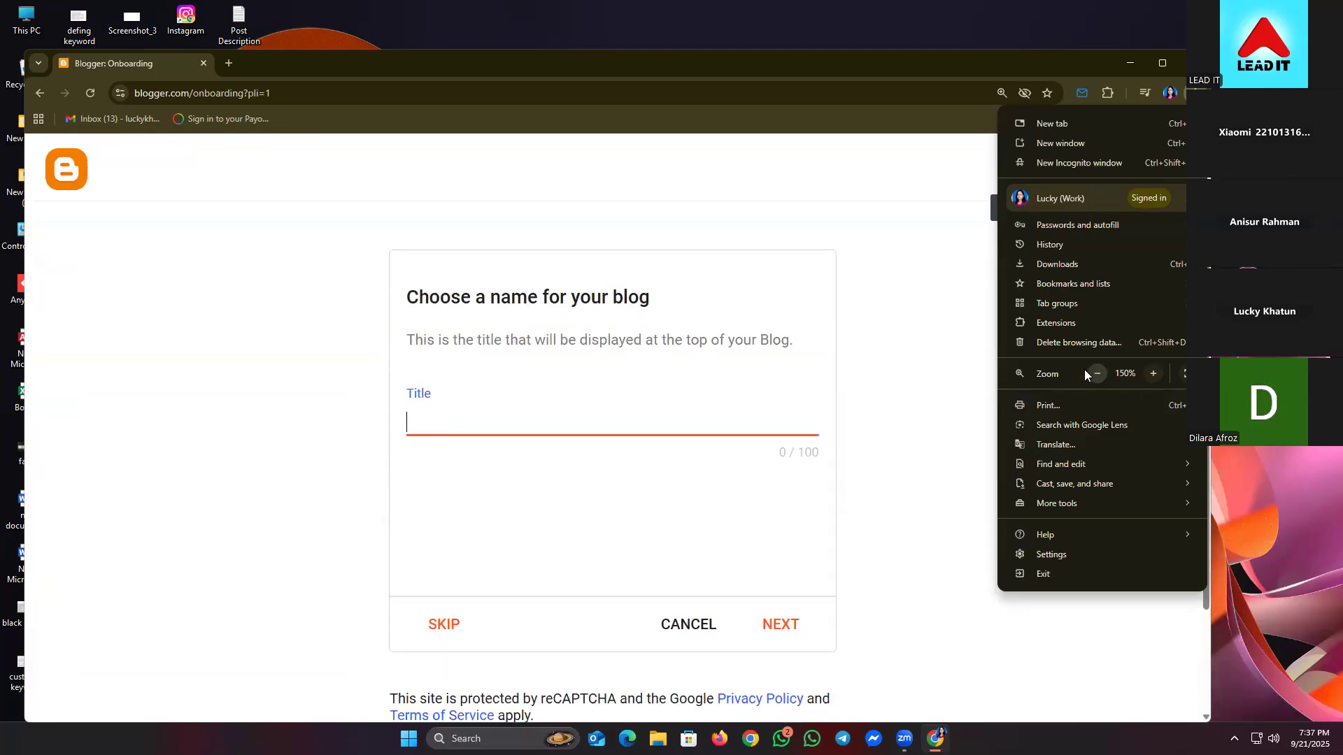
left_click(1096, 374)
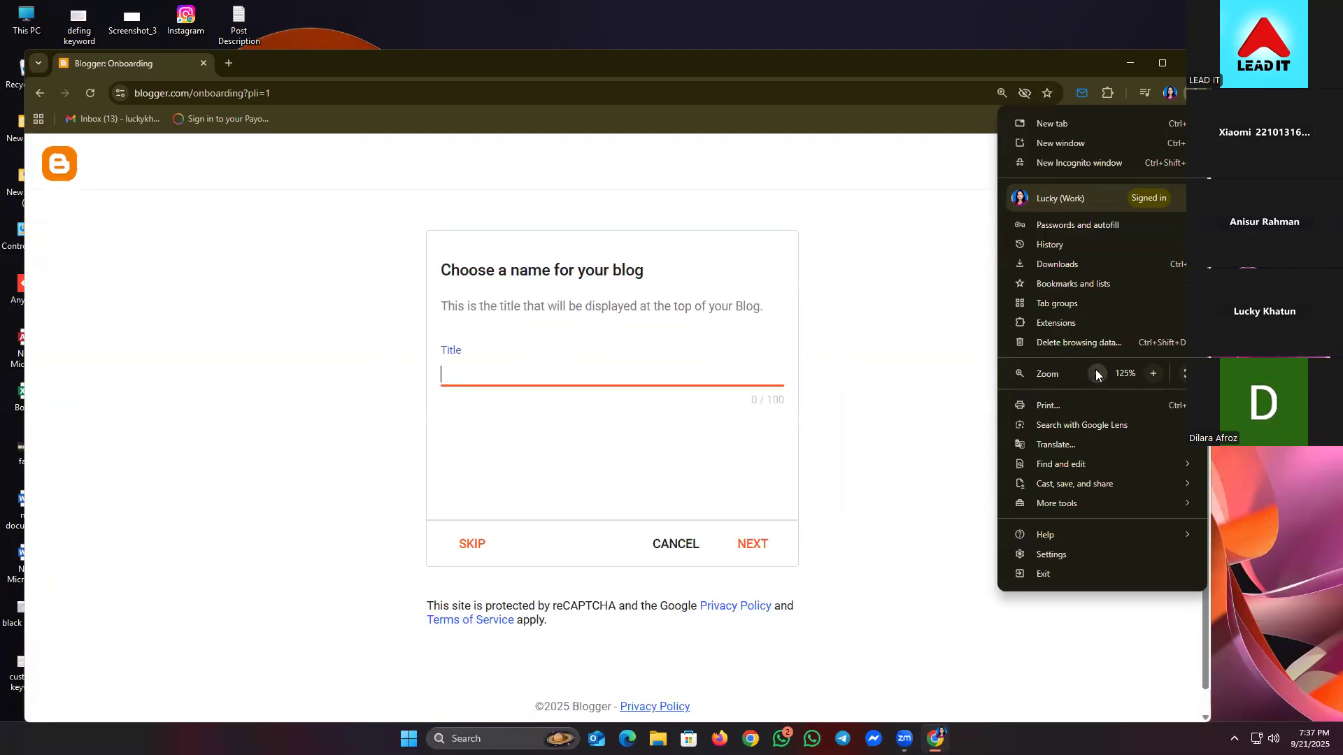
left_click(1153, 374)
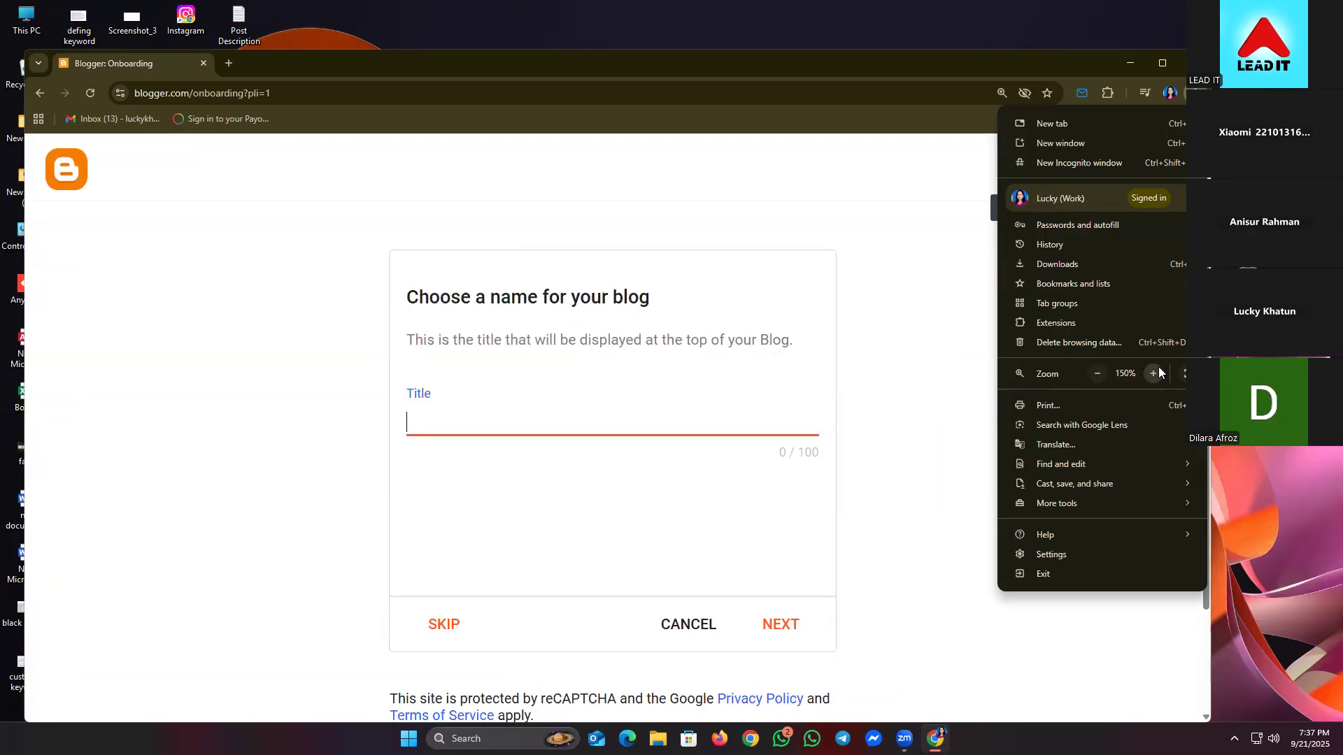
left_click(249, 382)
left_click(1194, 93)
left_click(836, 111)
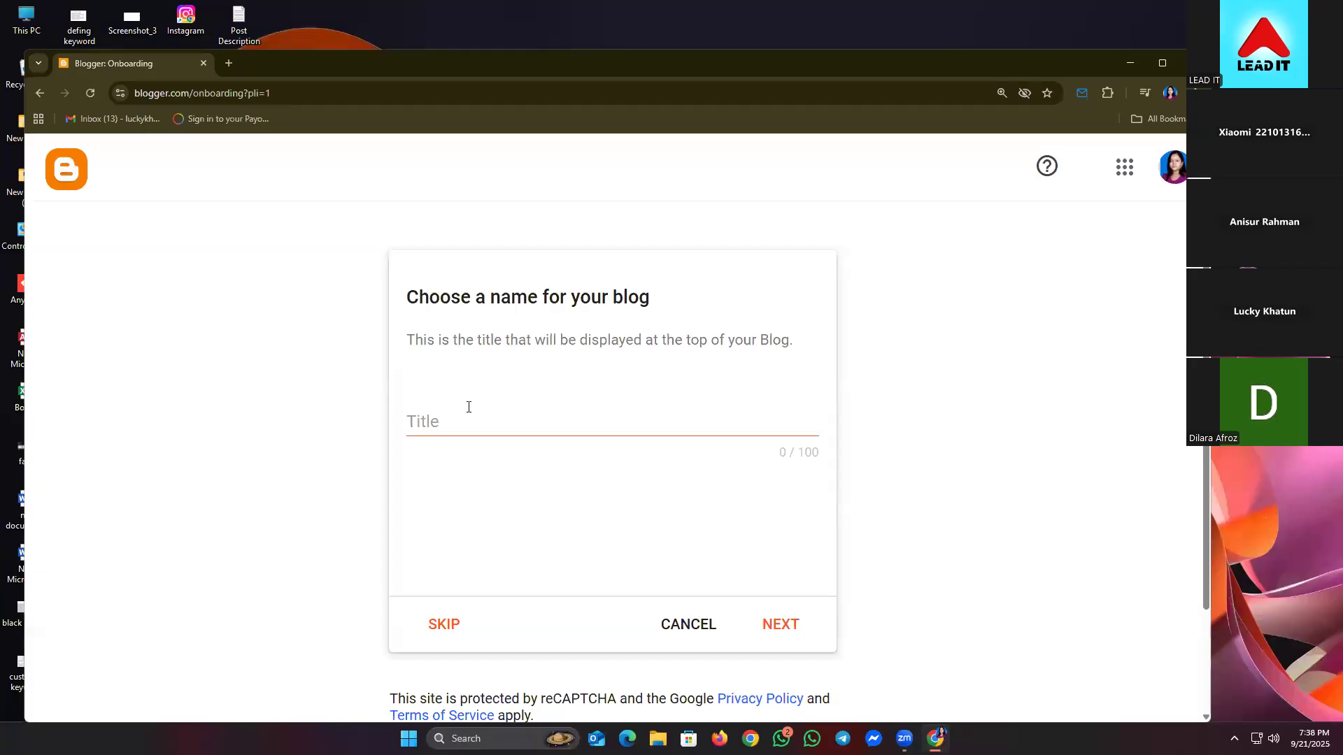
left_click(470, 418)
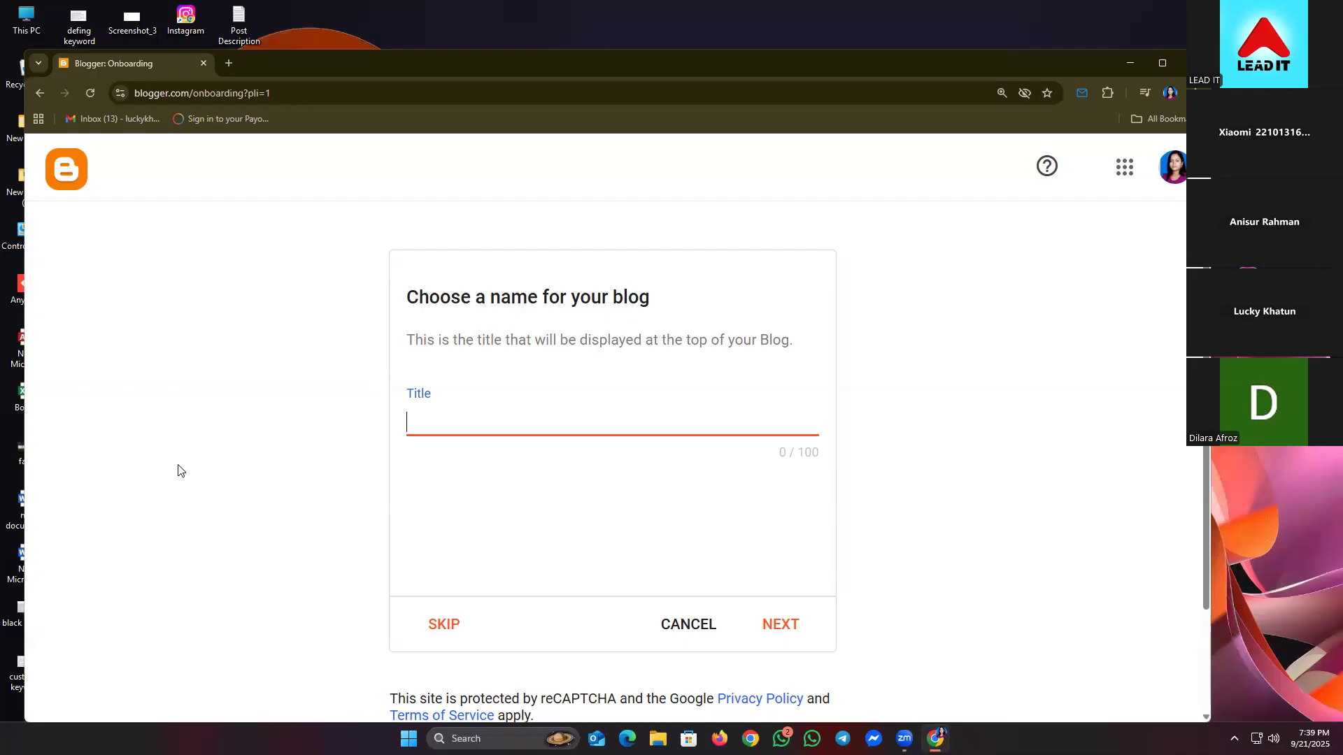
type("Lucky digital")
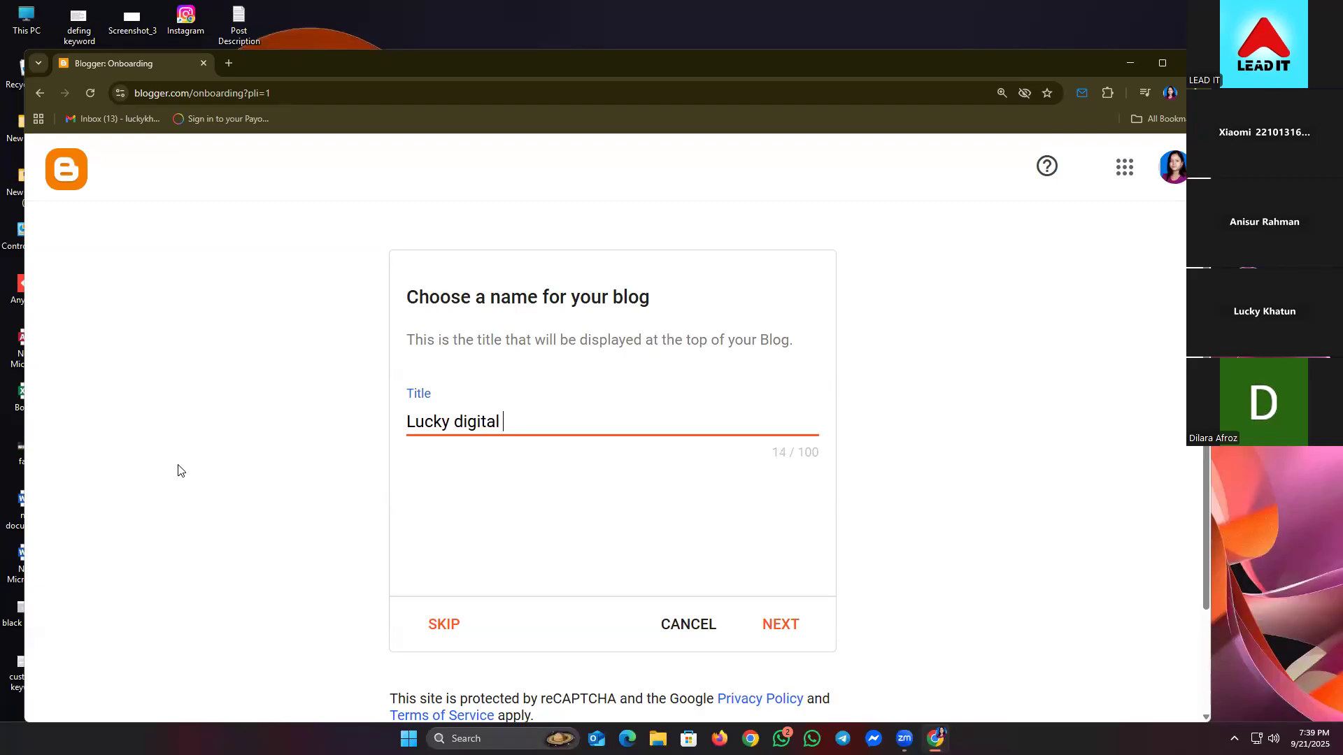
type(" age")
- Complete the blog title as 'Lucky Digital Agency' with a capital D and continue
key("BackSpace")
key("BackSpace")
key("BackSpace")
type("Agency")
left_click(461, 414)
key("BackSpace")
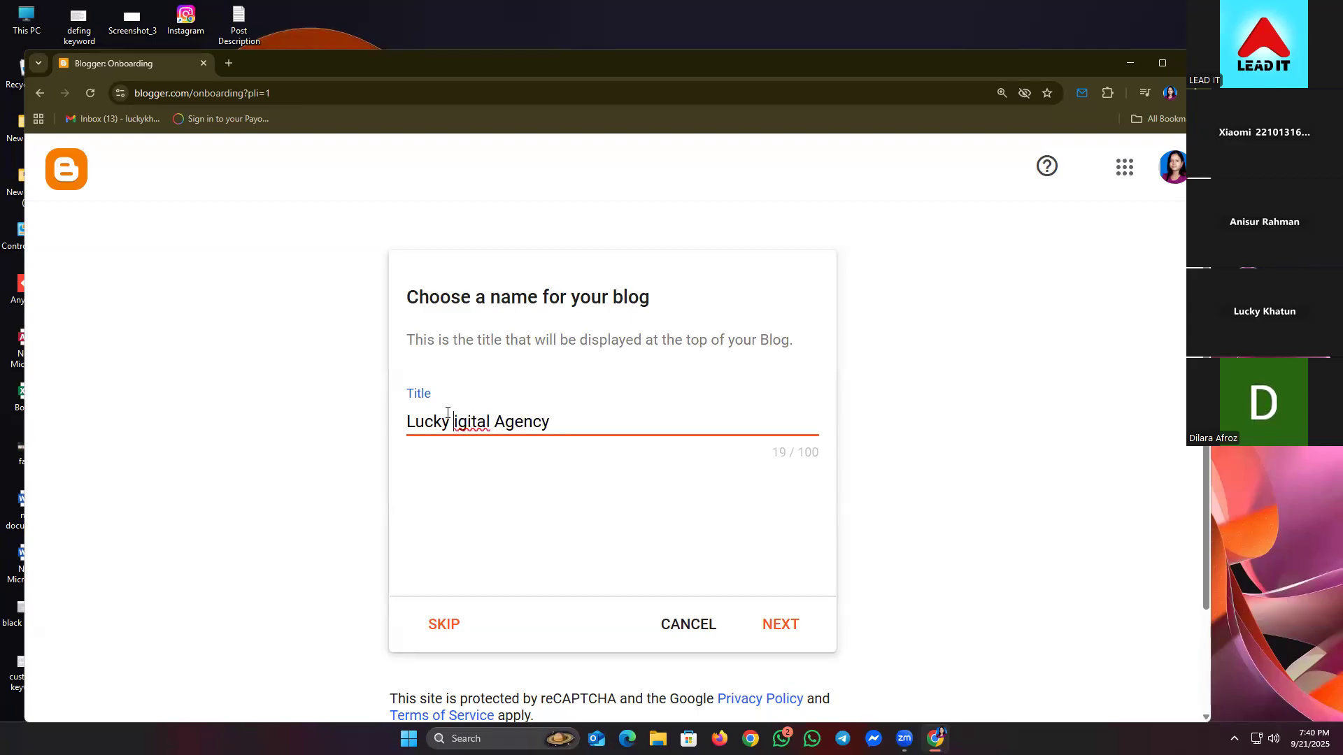
type("D")
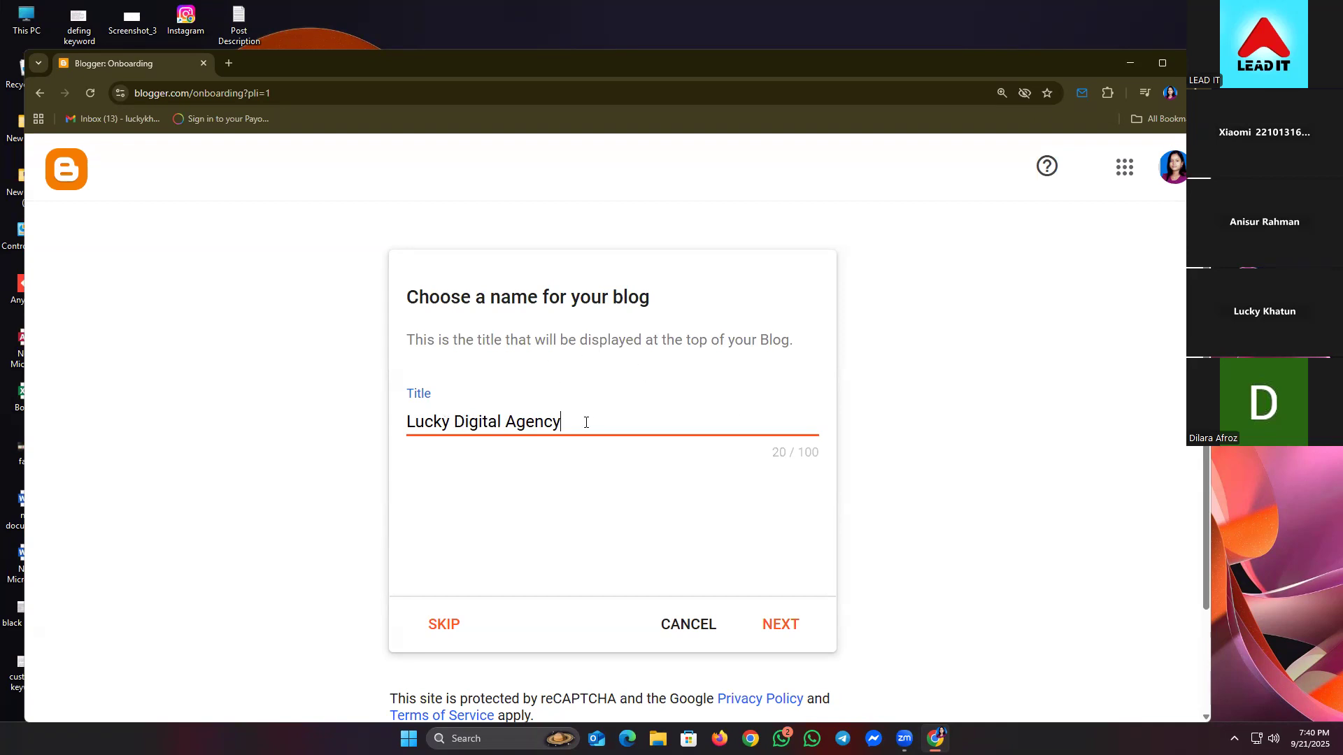
left_click(781, 626)
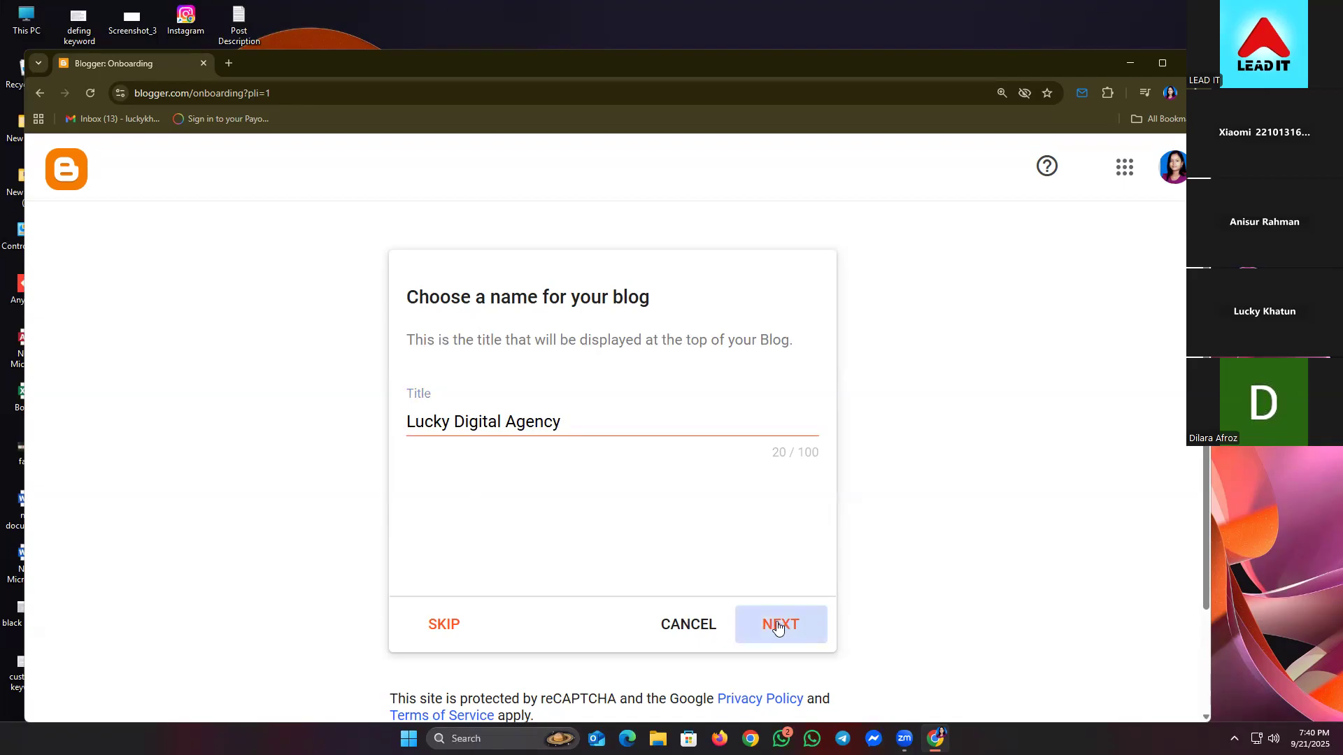
left_click(780, 627)
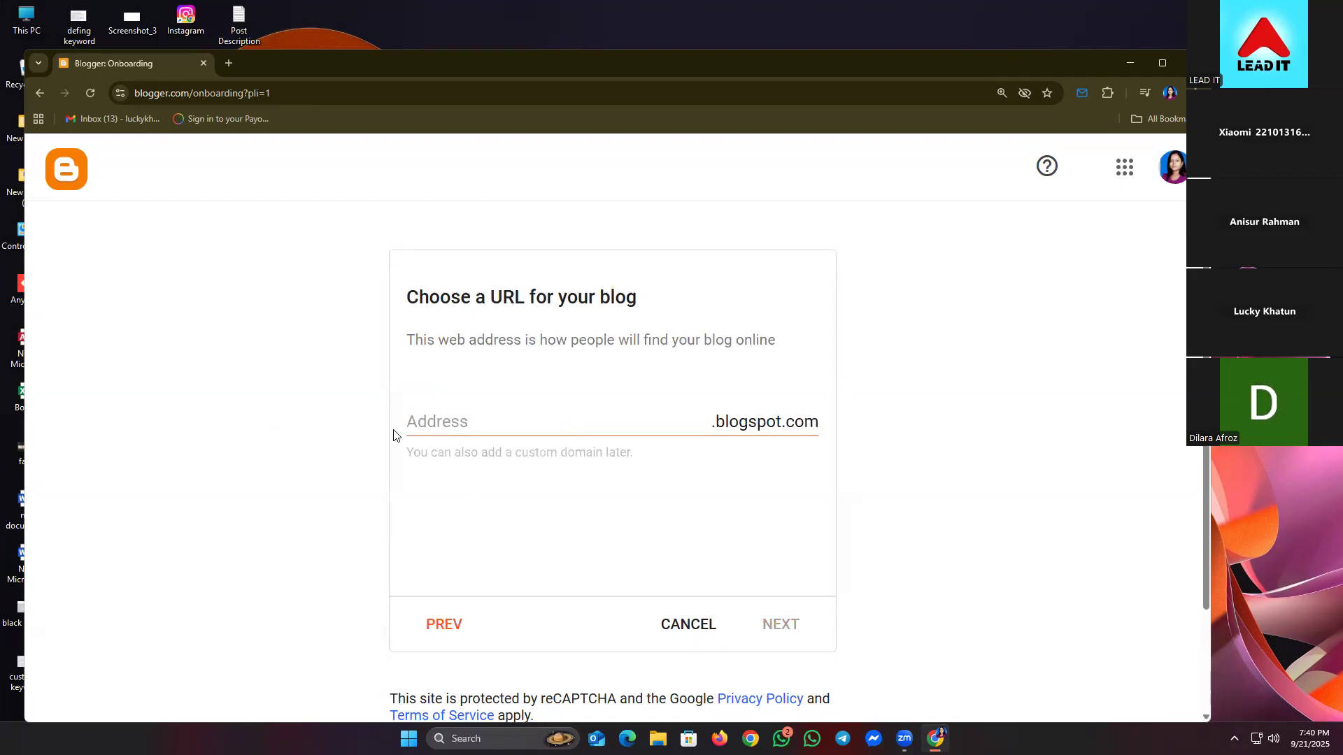
left_click(412, 419)
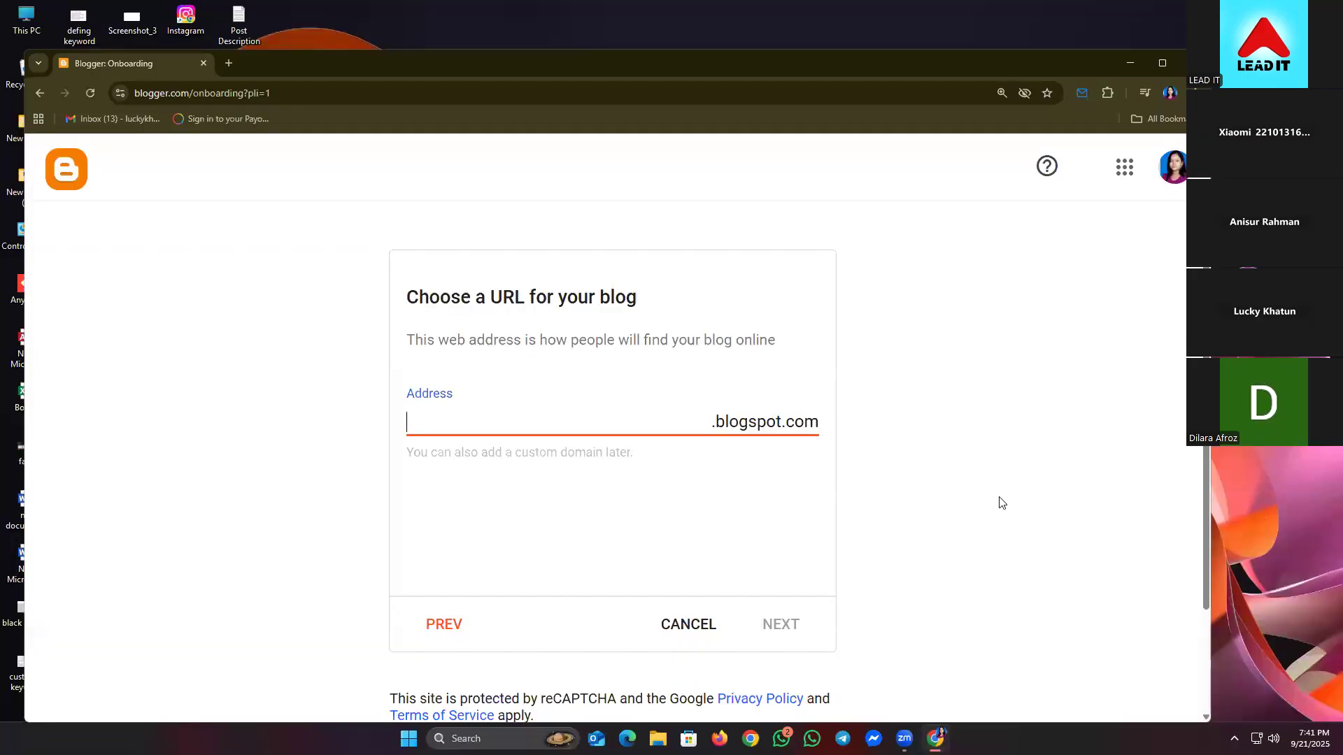
left_click(1001, 501)
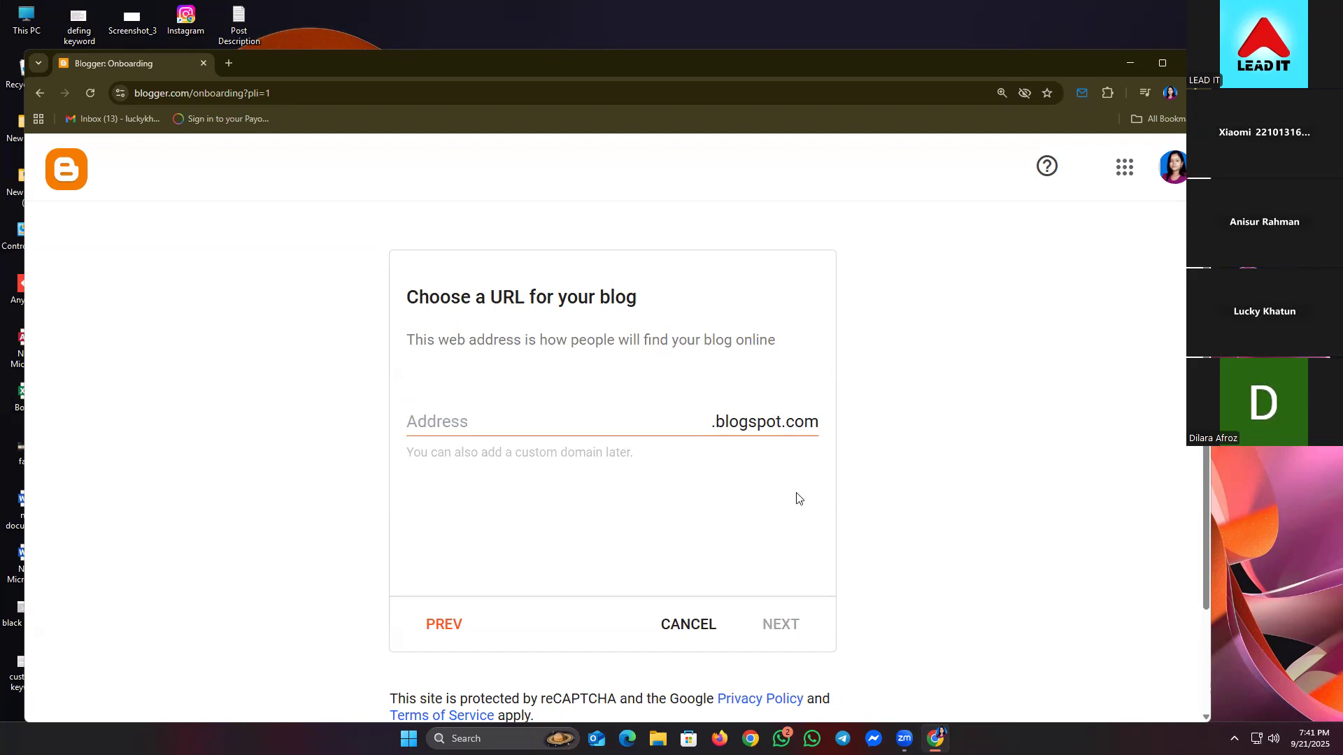
left_click(497, 424)
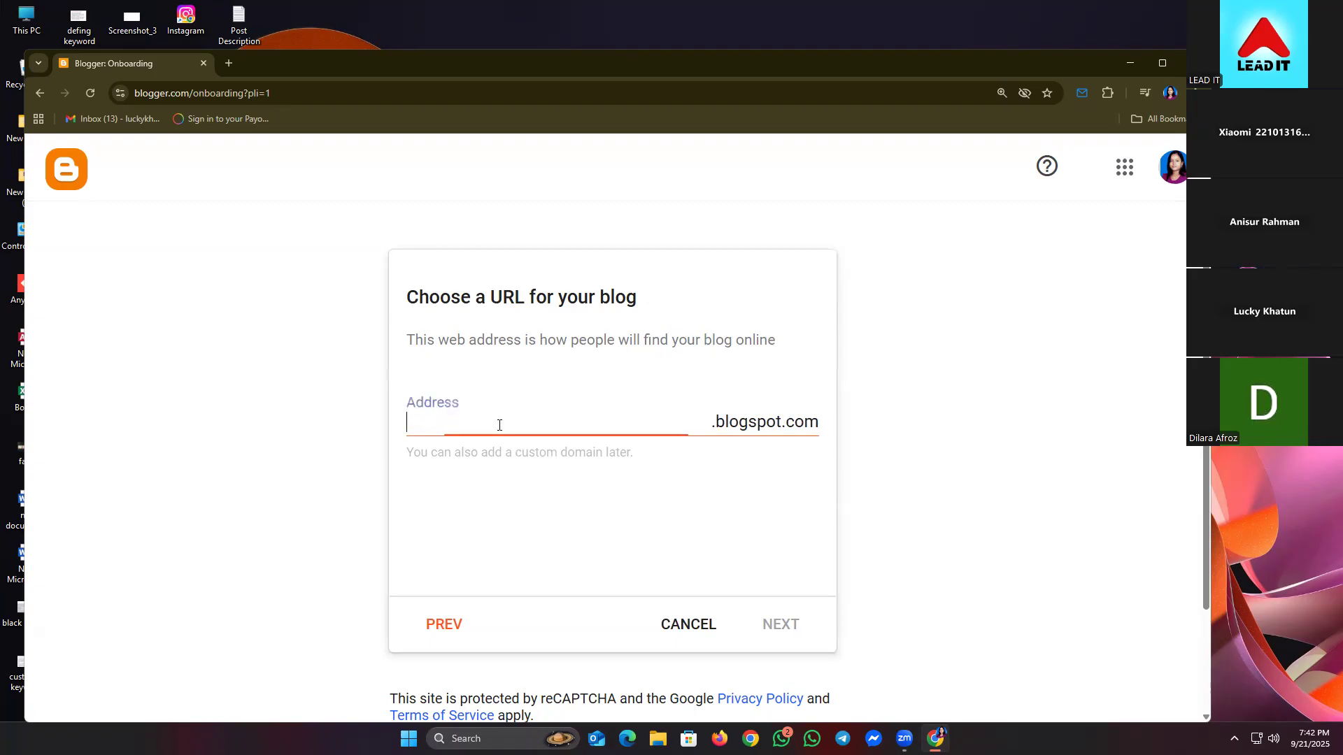
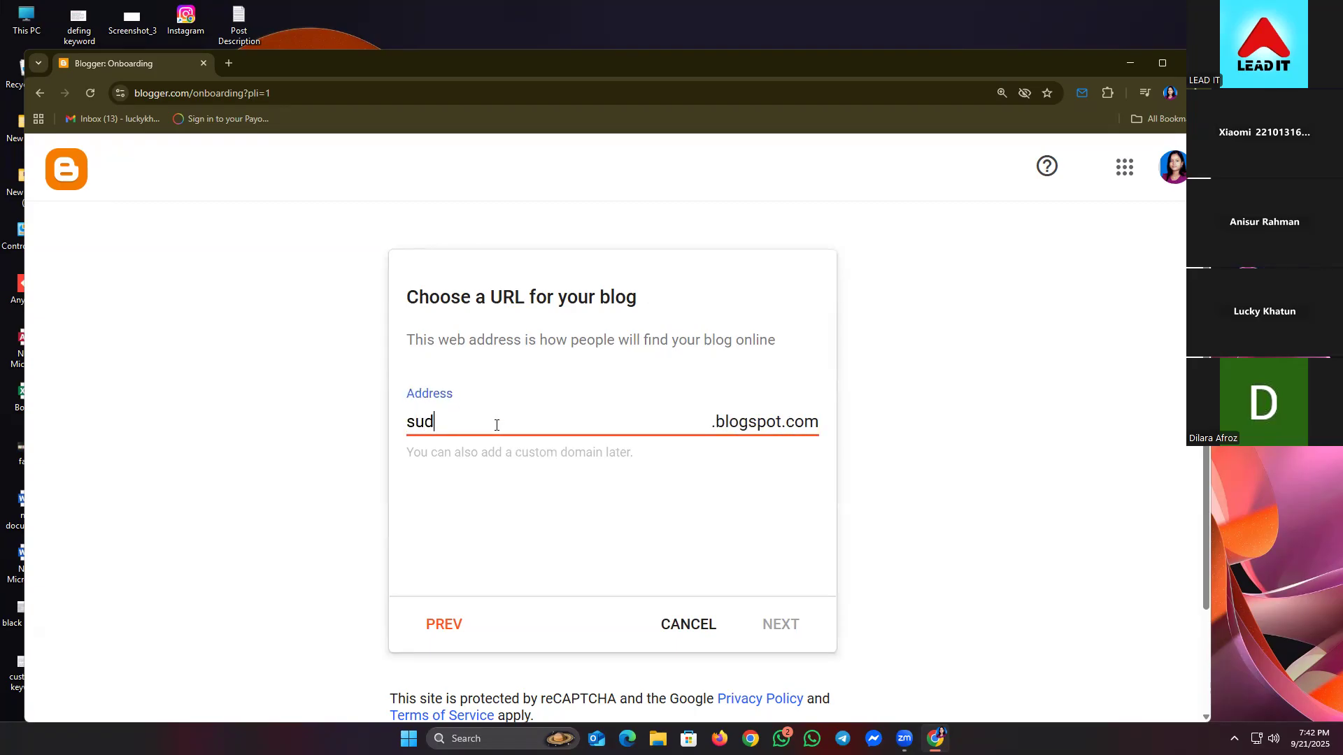
- Try a username-based blog address, find it unavailable, and clear it
left_click(307, 498)
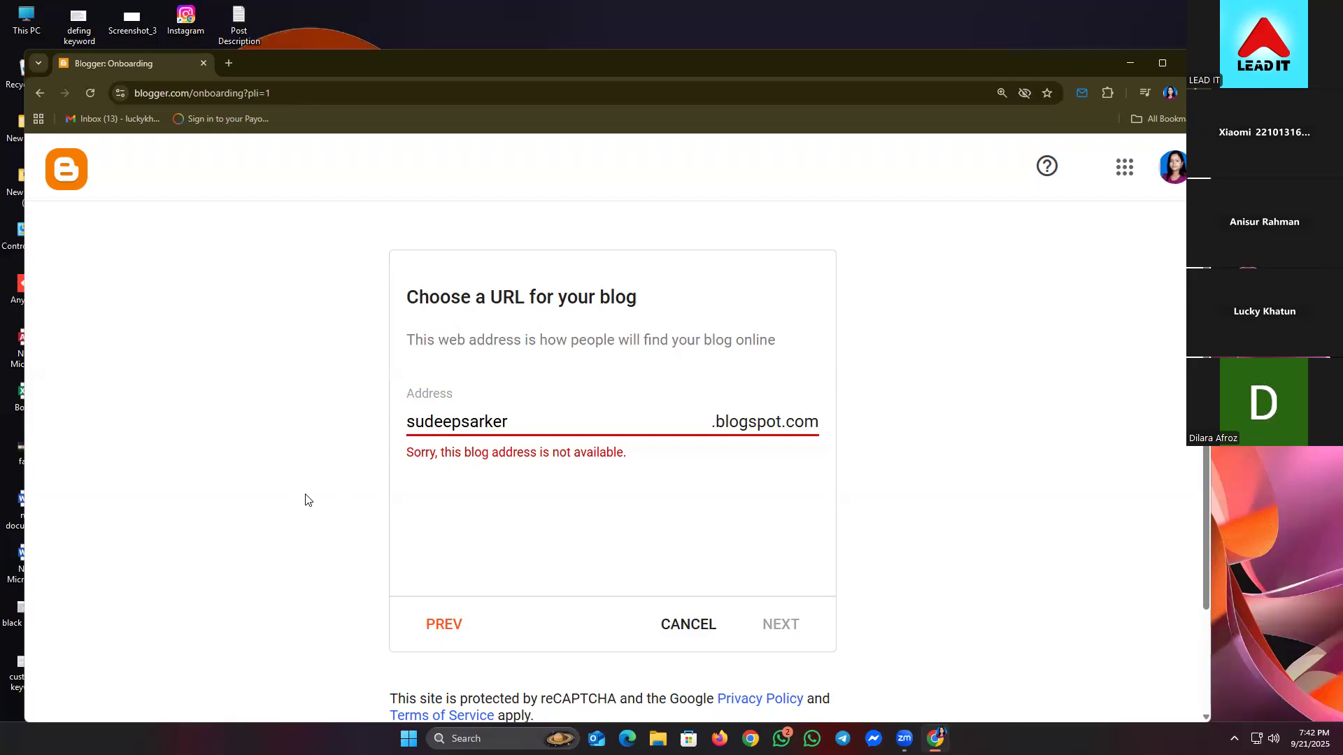
left_click(516, 423)
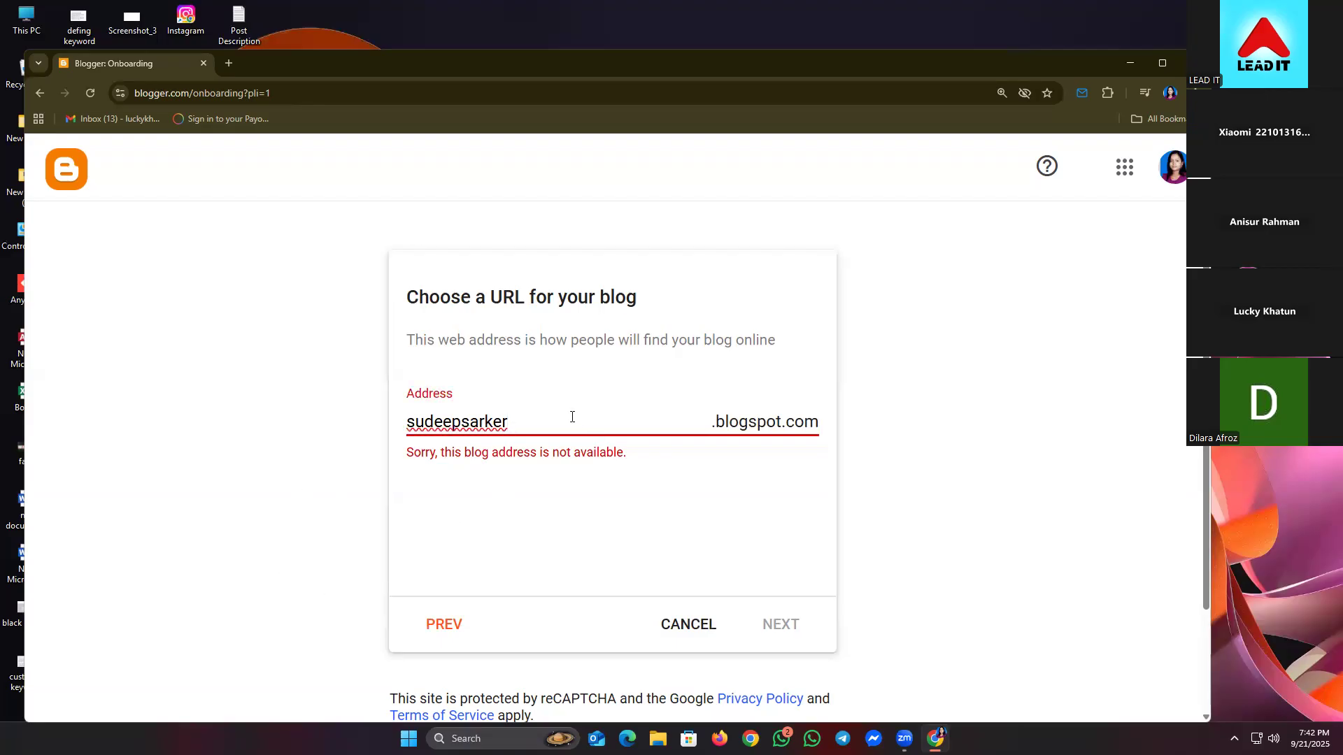
left_click_drag(550, 415, 369, 426)
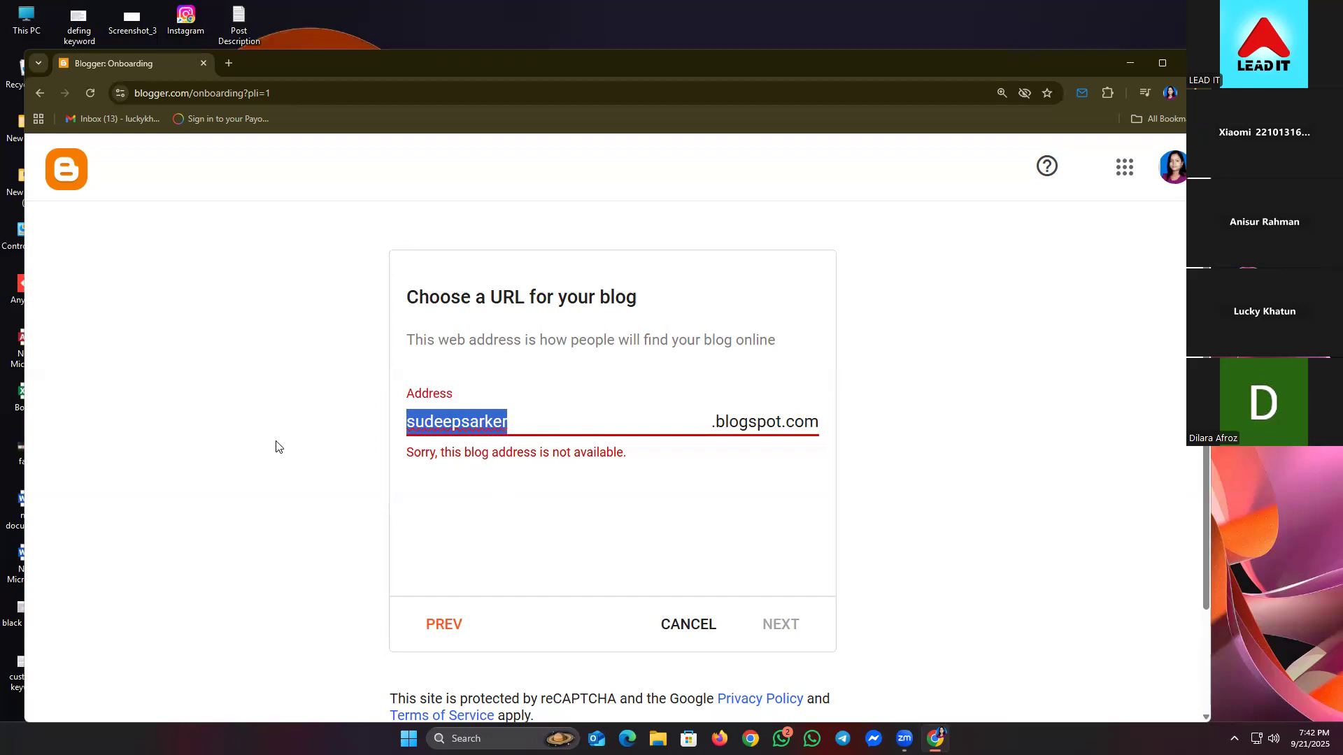
key("BackSpace")
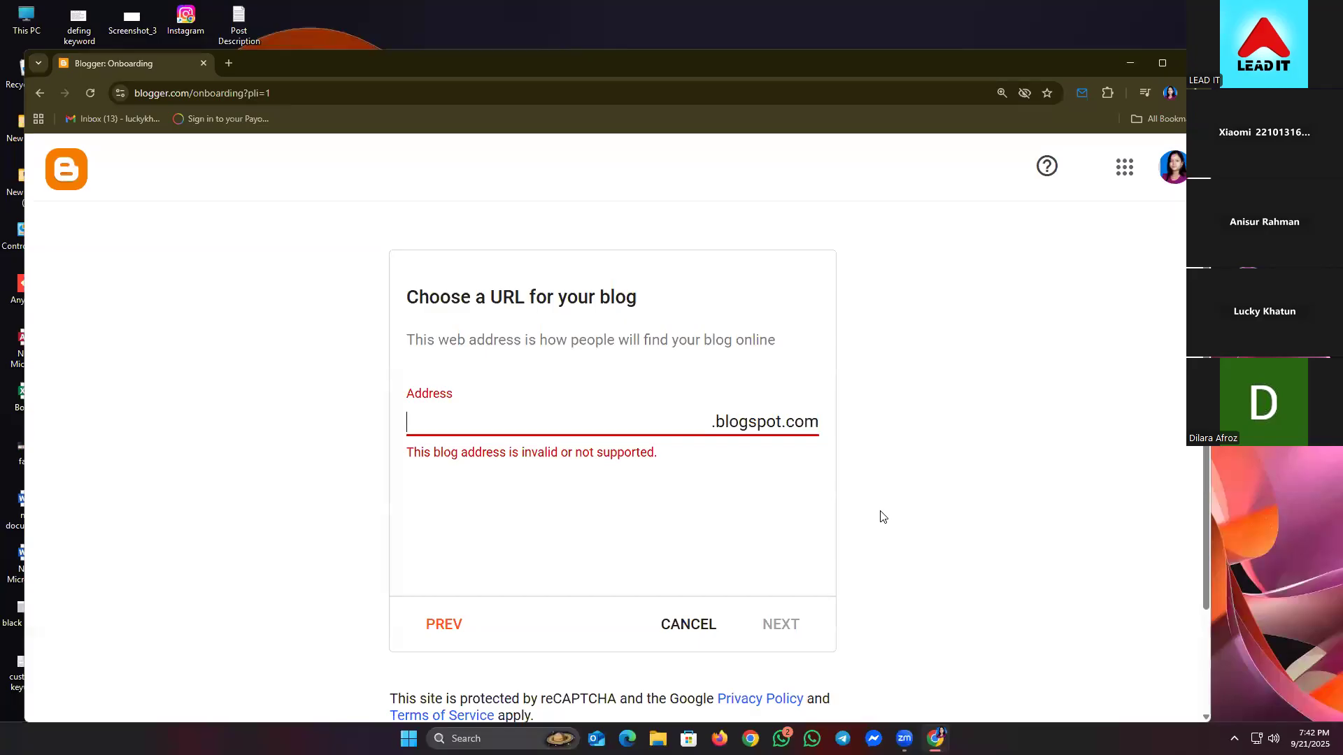
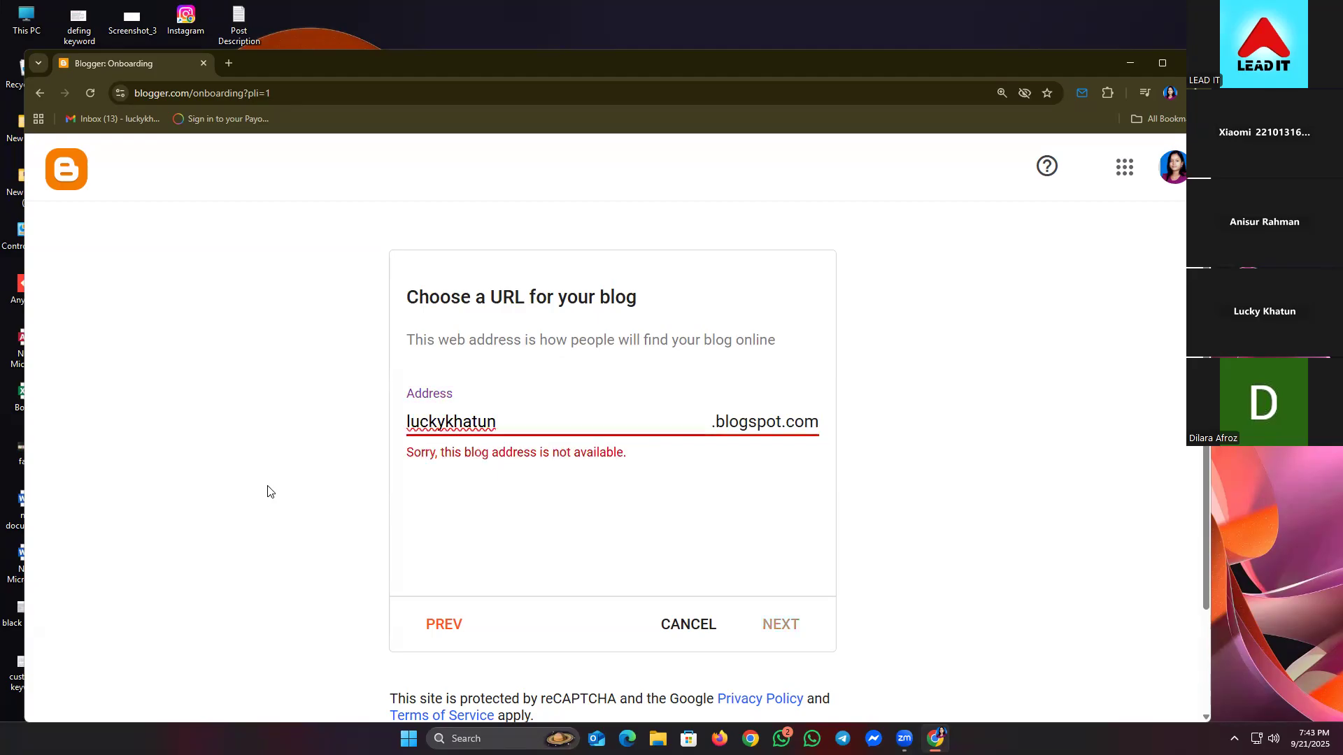
- Try several name-based address variants with digits and the word 'digital'
type("2018")
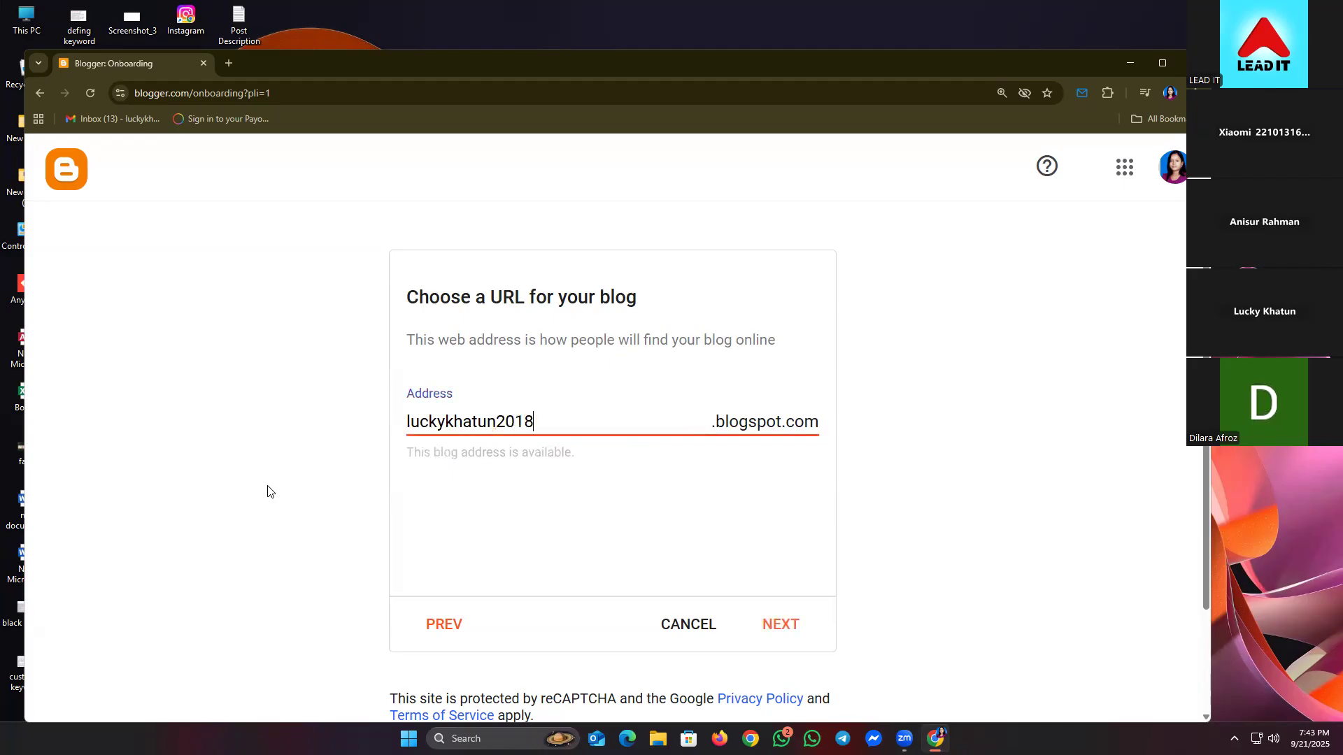
key("BackSpace")
key("BackSpace")
type("25")
key("BackSpace")
key("BackSpace")
key("BackSpace")
key("BackSpace")
type("digi")
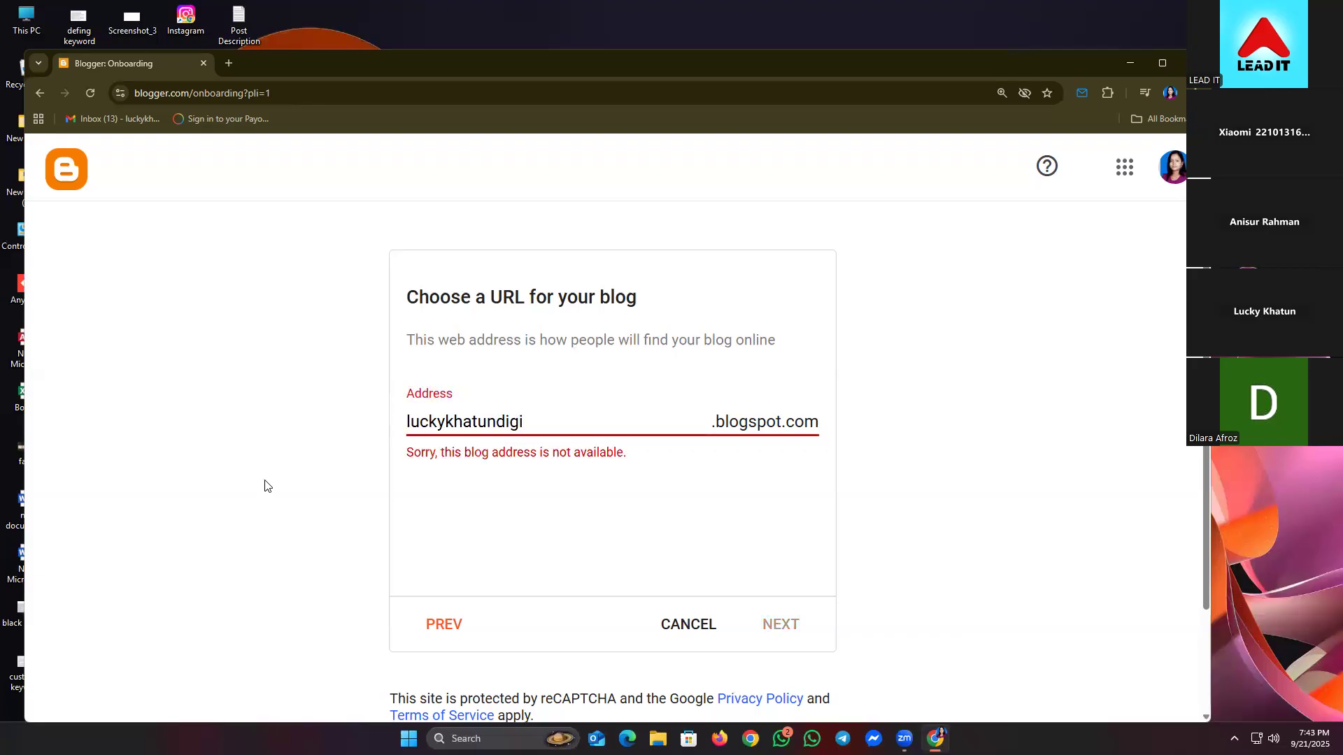
type("tal")
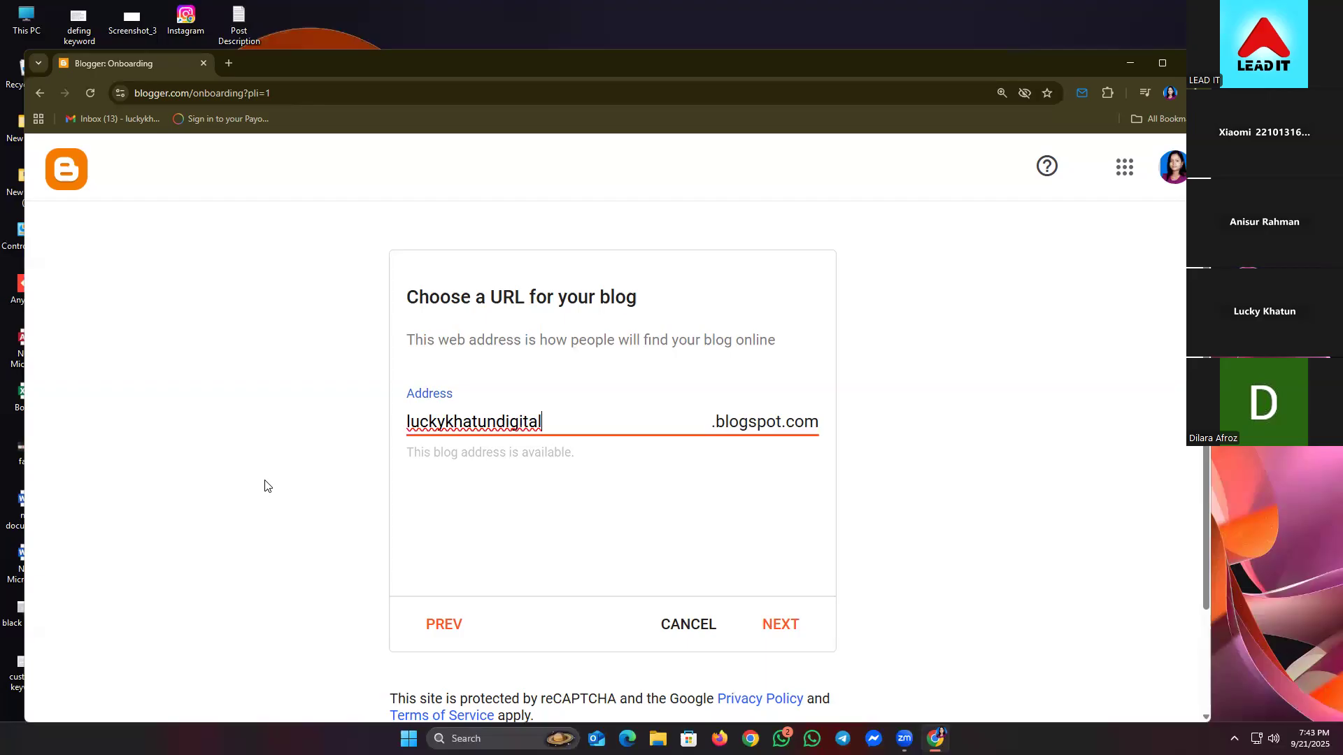
type("a")
key("BackSpace")
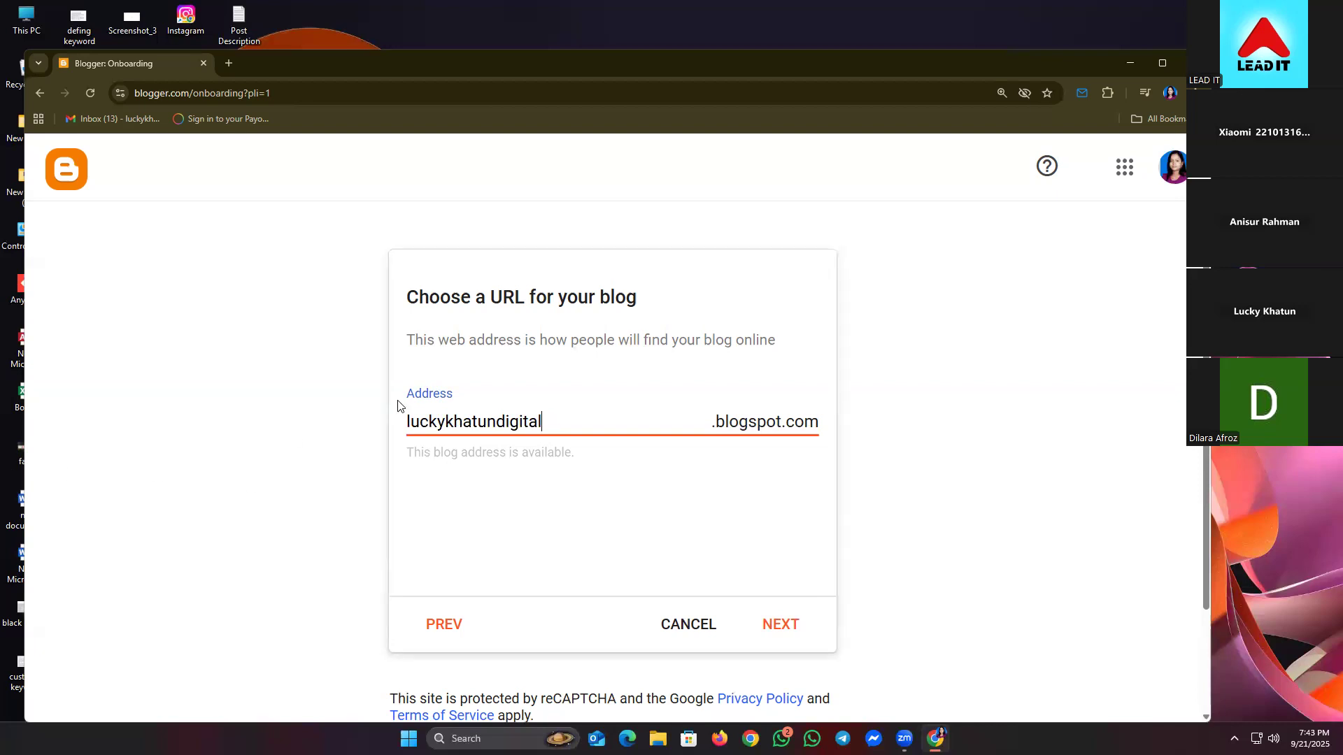
left_click(495, 422)
key("BackSpace")
key("BackSpace")
key("BackSpace")
key("BackSpace")
key("BackSpace")
key("BackSpace")
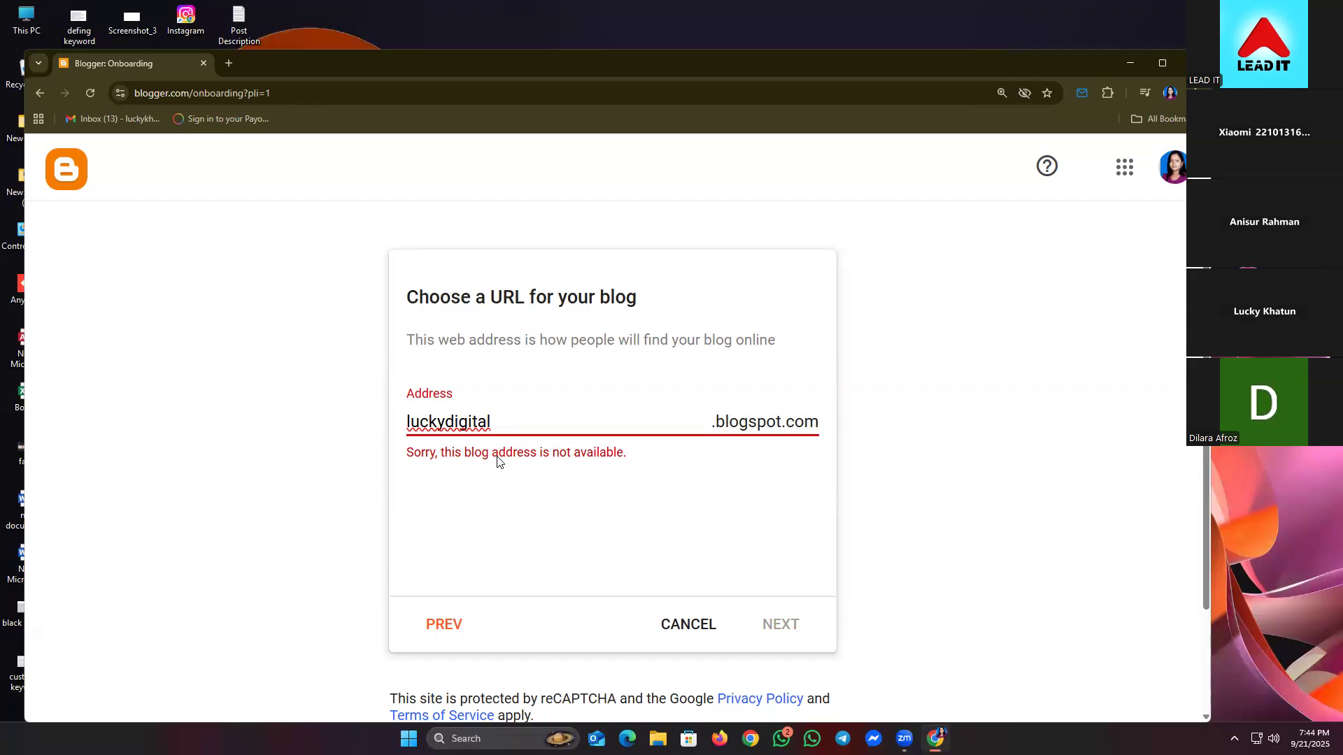
type("01")
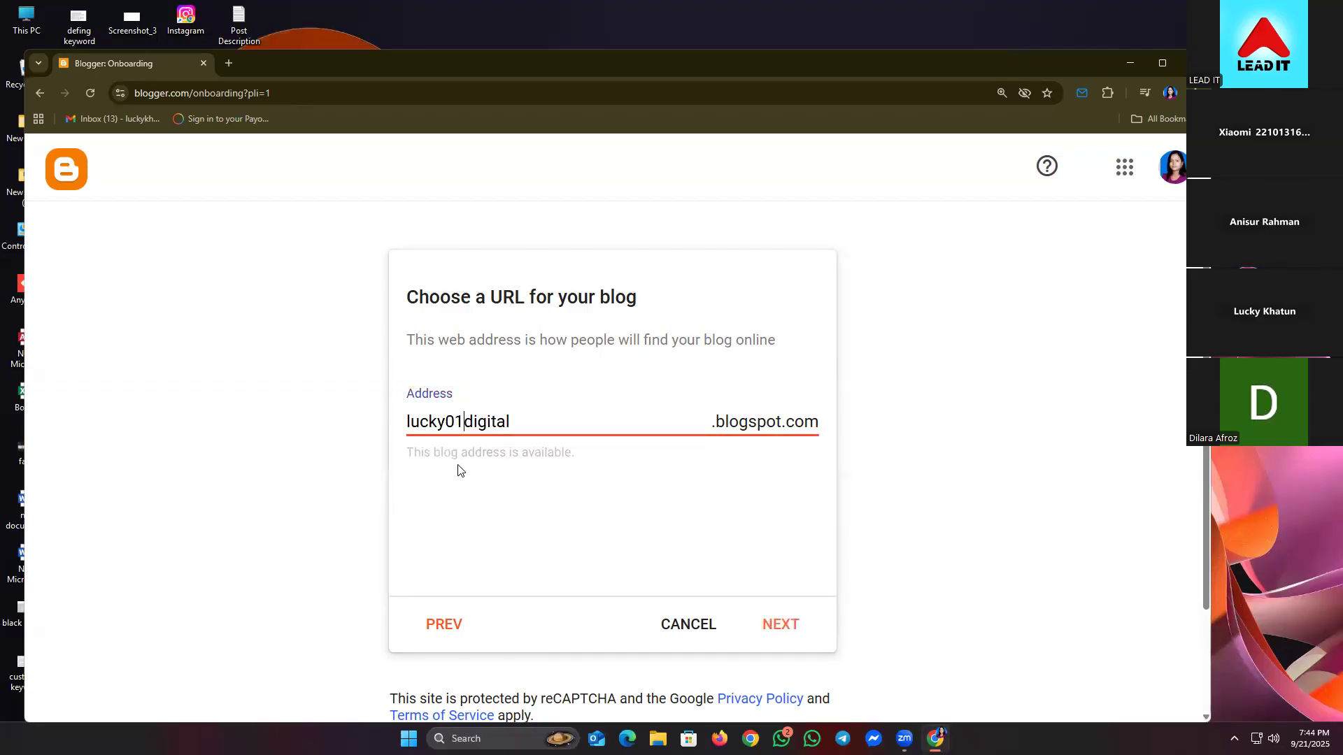
key("BackSpace")
key("BackSpace")
key("BackSpace")
key("BackSpace")
key("BackSpace")
key("BackSpace")
key("BackSpace")
type("kh")
type("a")
key("BackSpace")
key("BackSpace")
key("BackSpace")
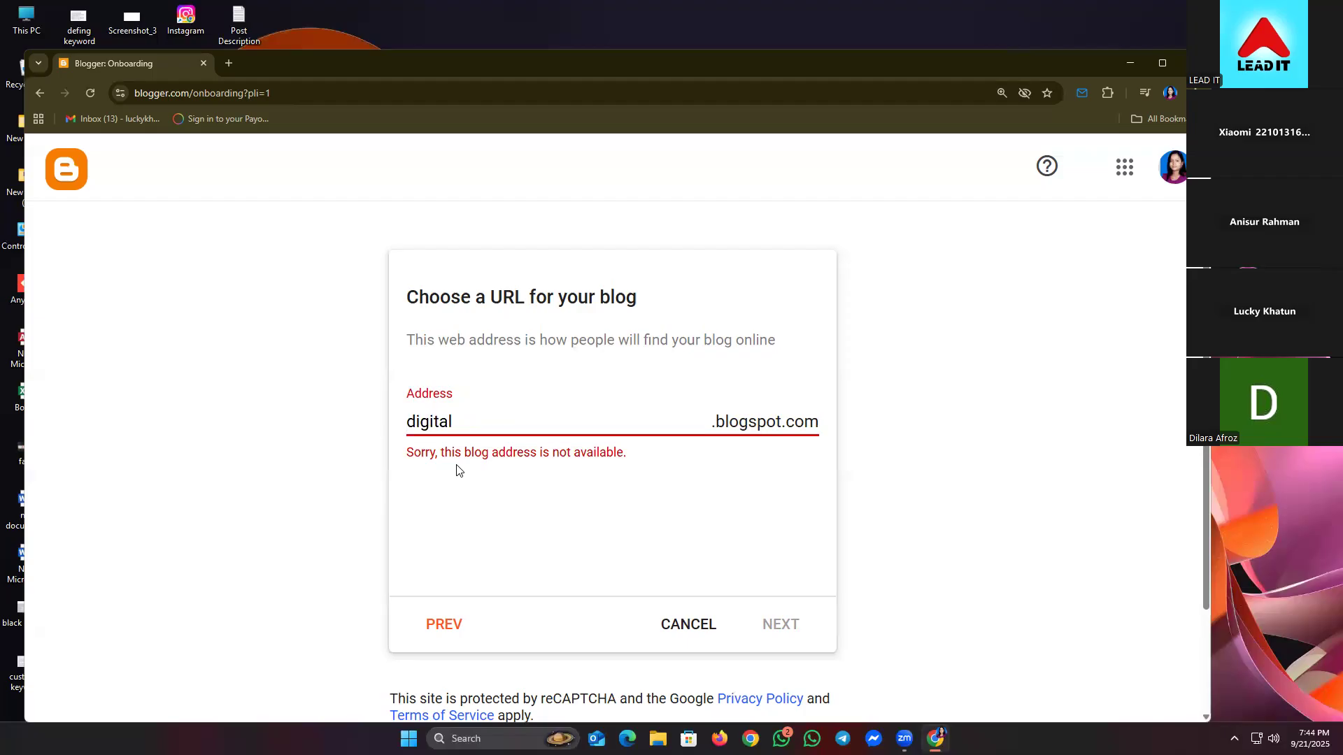
- Retype the address as a corrected name-based variant and continue once it is accepted
left_click_drag(463, 412, 333, 420)
left_click(333, 419)
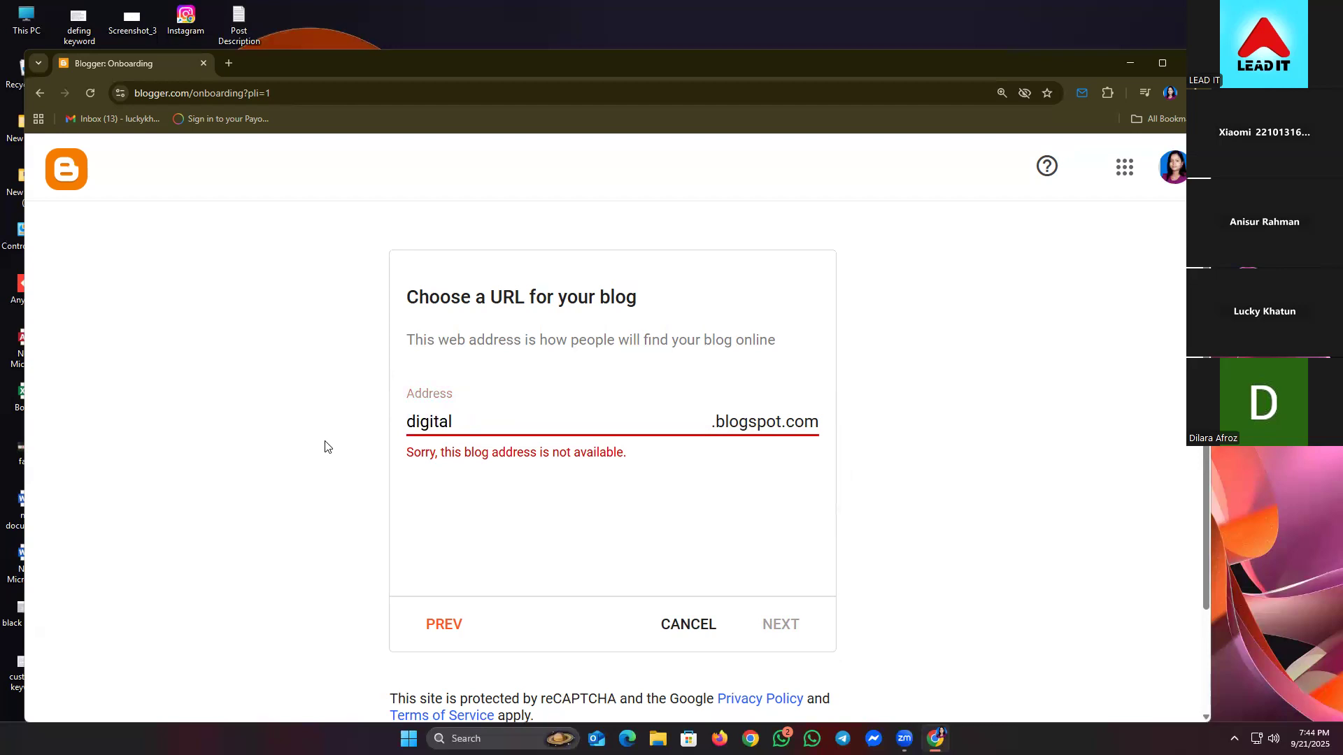
left_click(451, 420)
key("BackSpace")
key("BackSpace")
key("BackSpace")
key("BackSpace")
key("BackSpace")
key("BackSpace")
key("BackSpace")
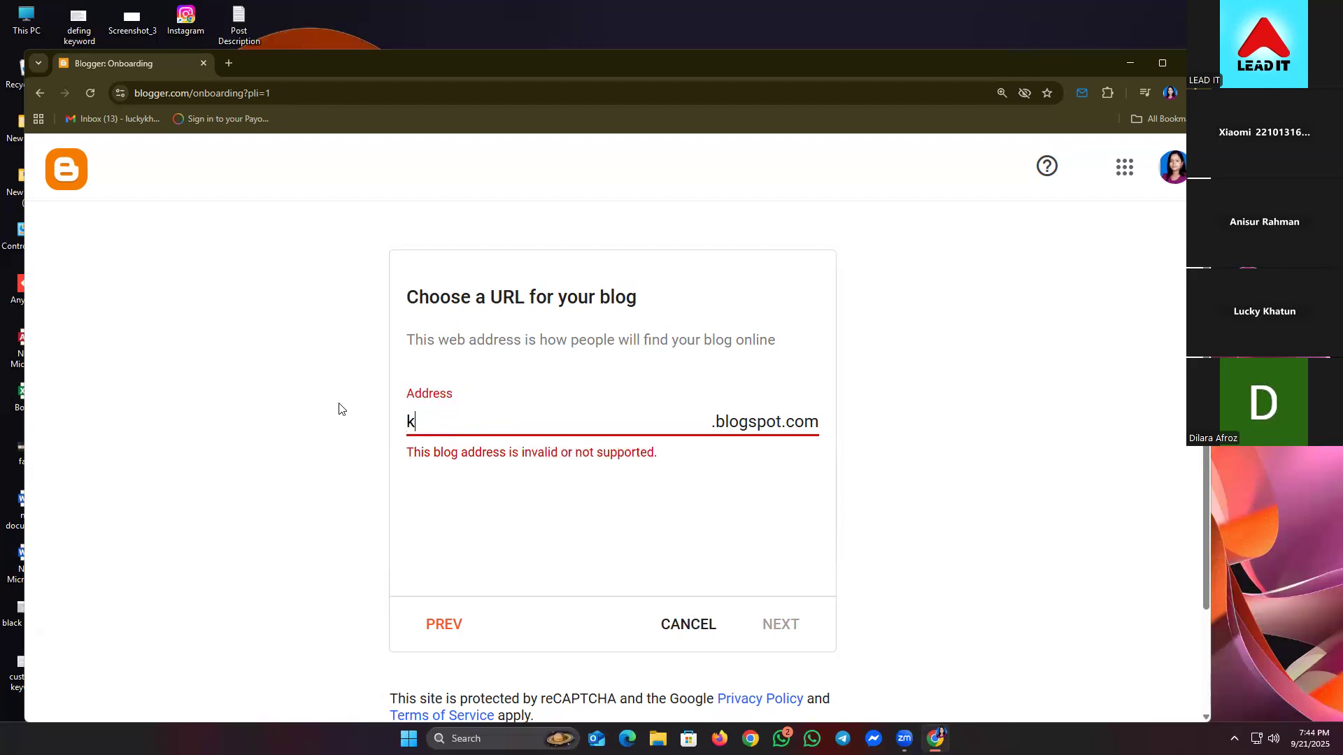
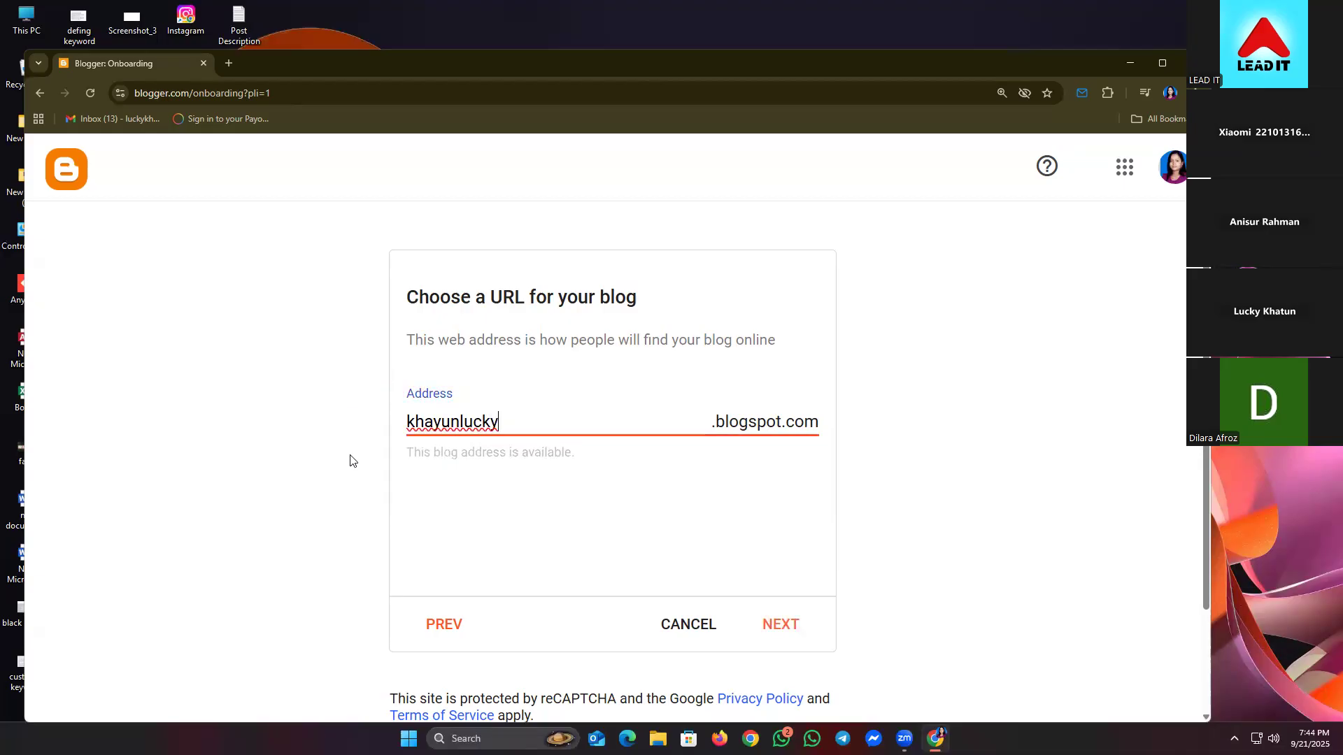
left_click(460, 420)
key("BackSpace")
key("BackSpace")
key("BackSpace")
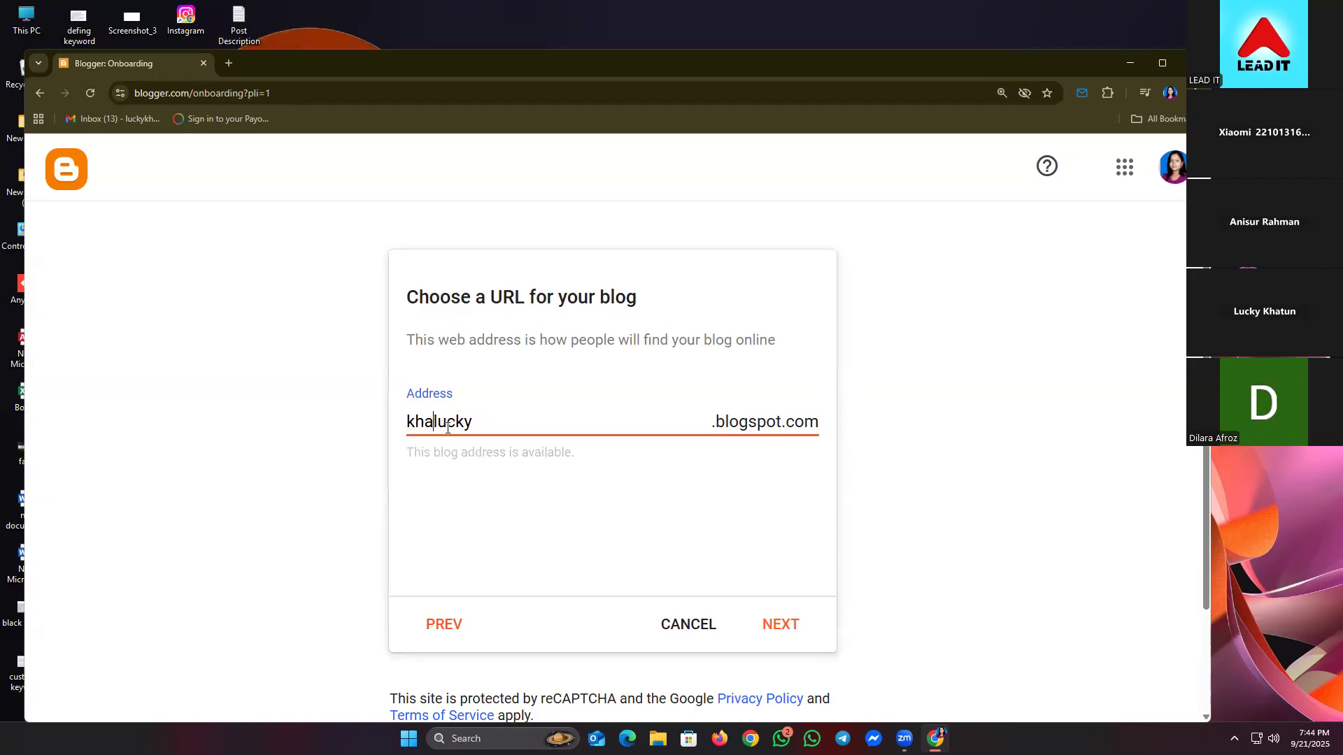
type("tun")
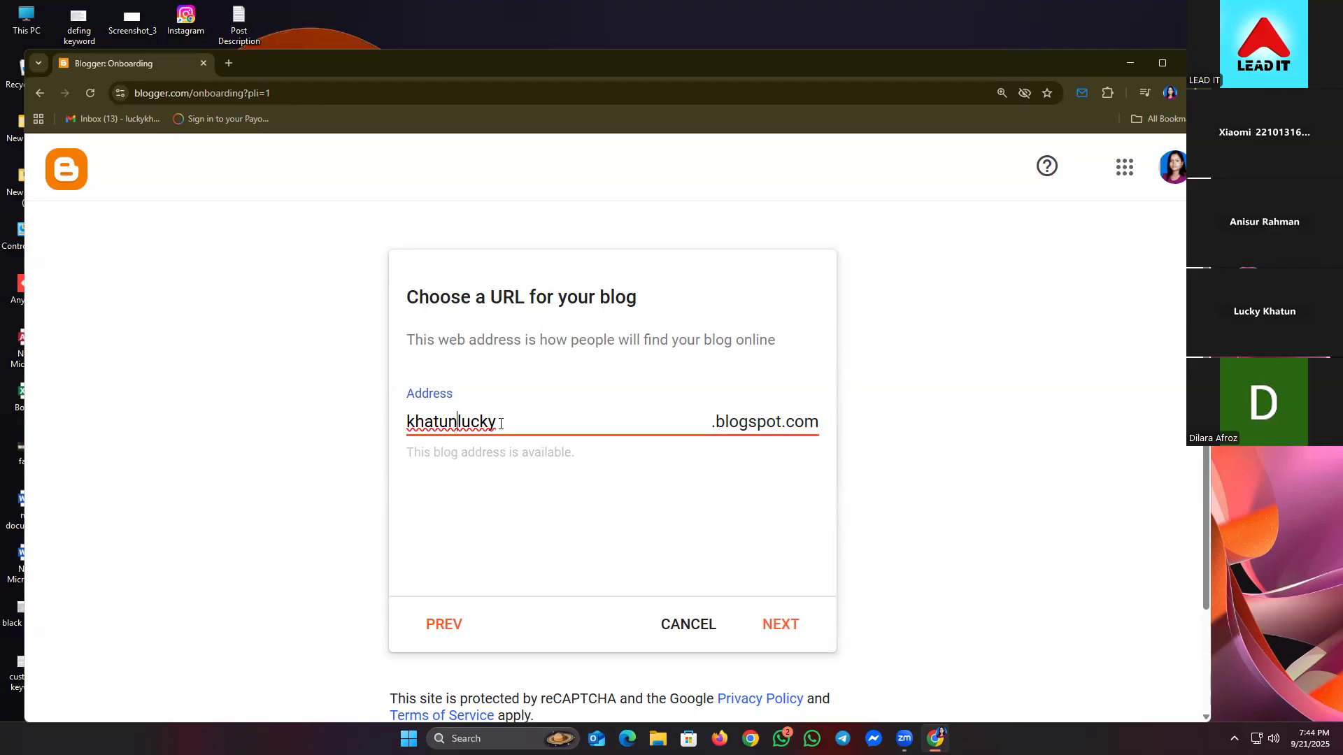
left_click(518, 502)
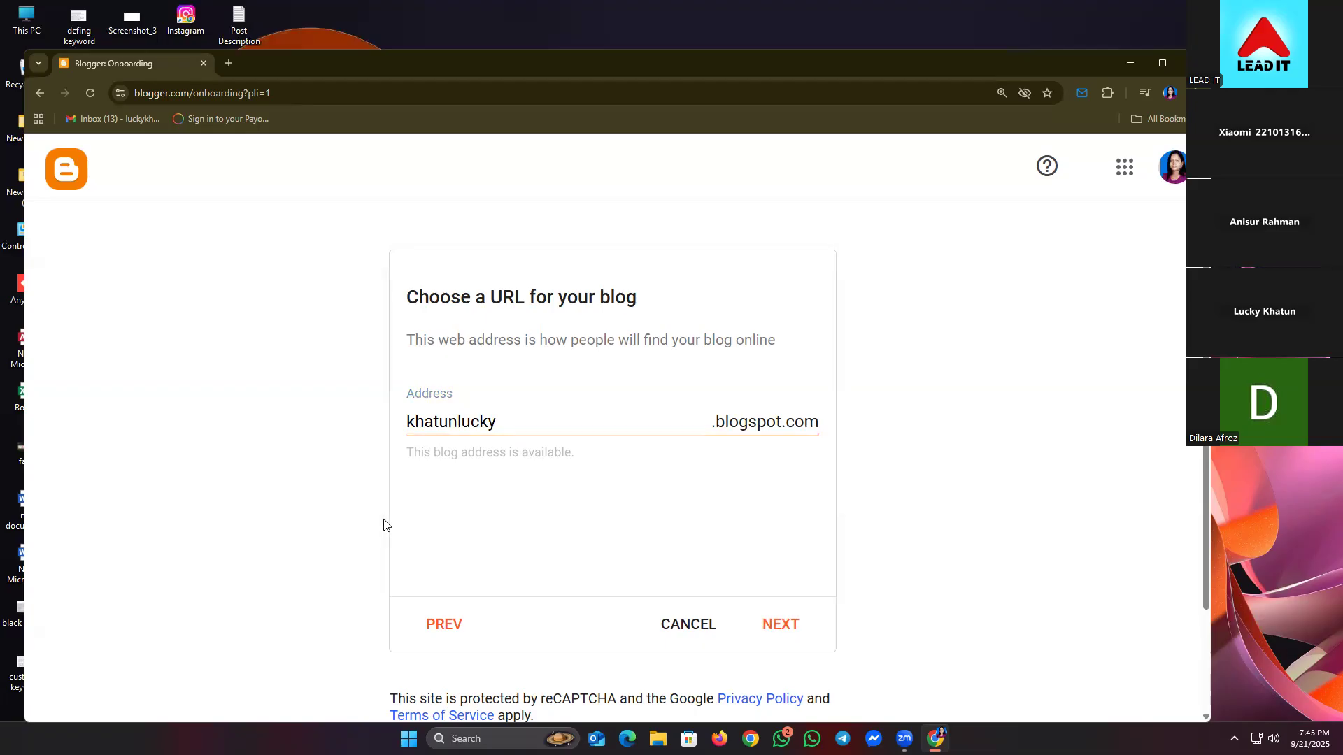
left_click(784, 629)
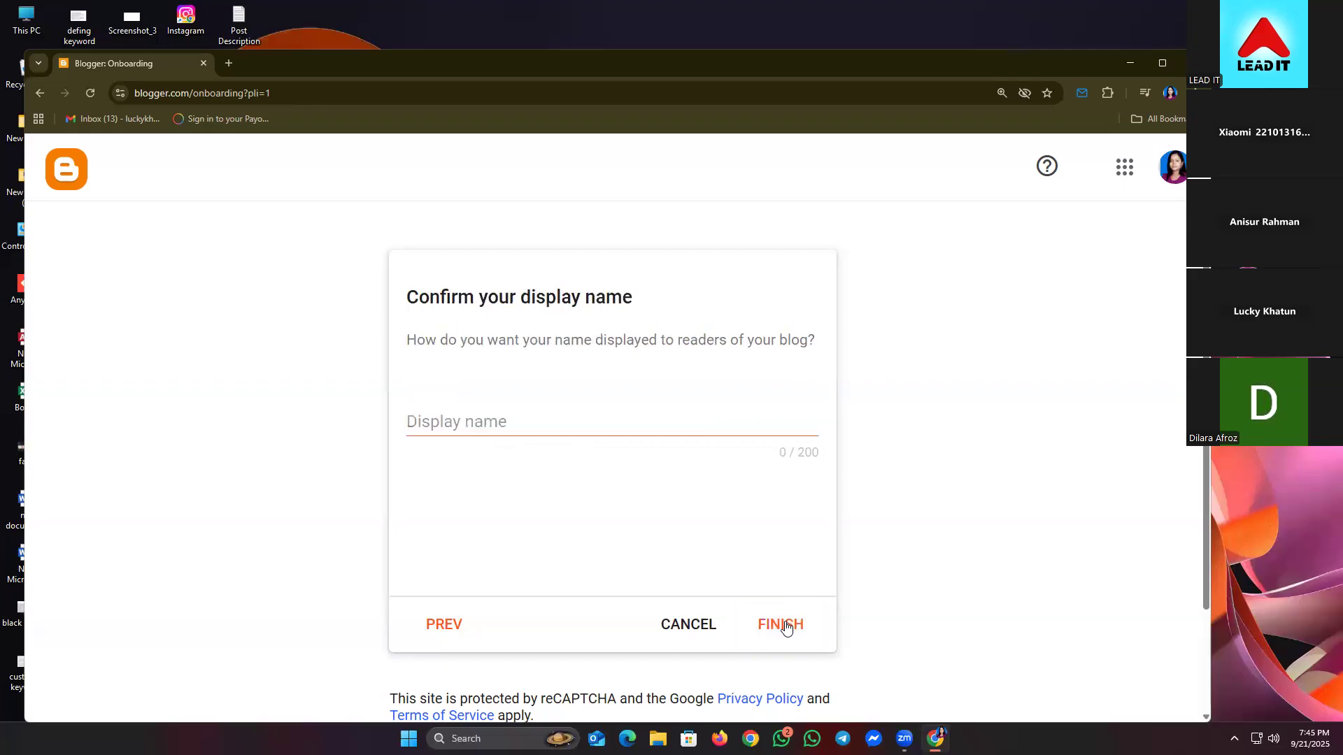
- Enter the owner's name plus 'Digital Marketer' as the display name and finish setup
left_click(500, 417)
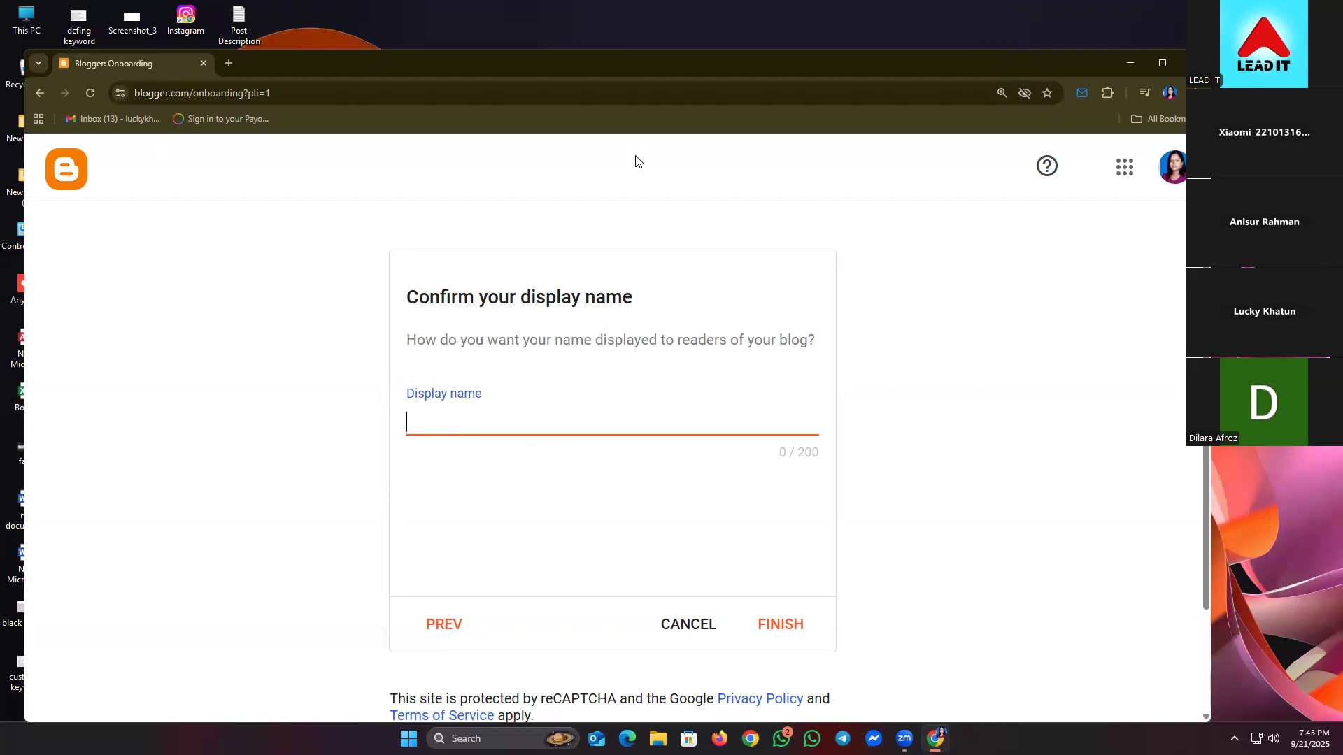
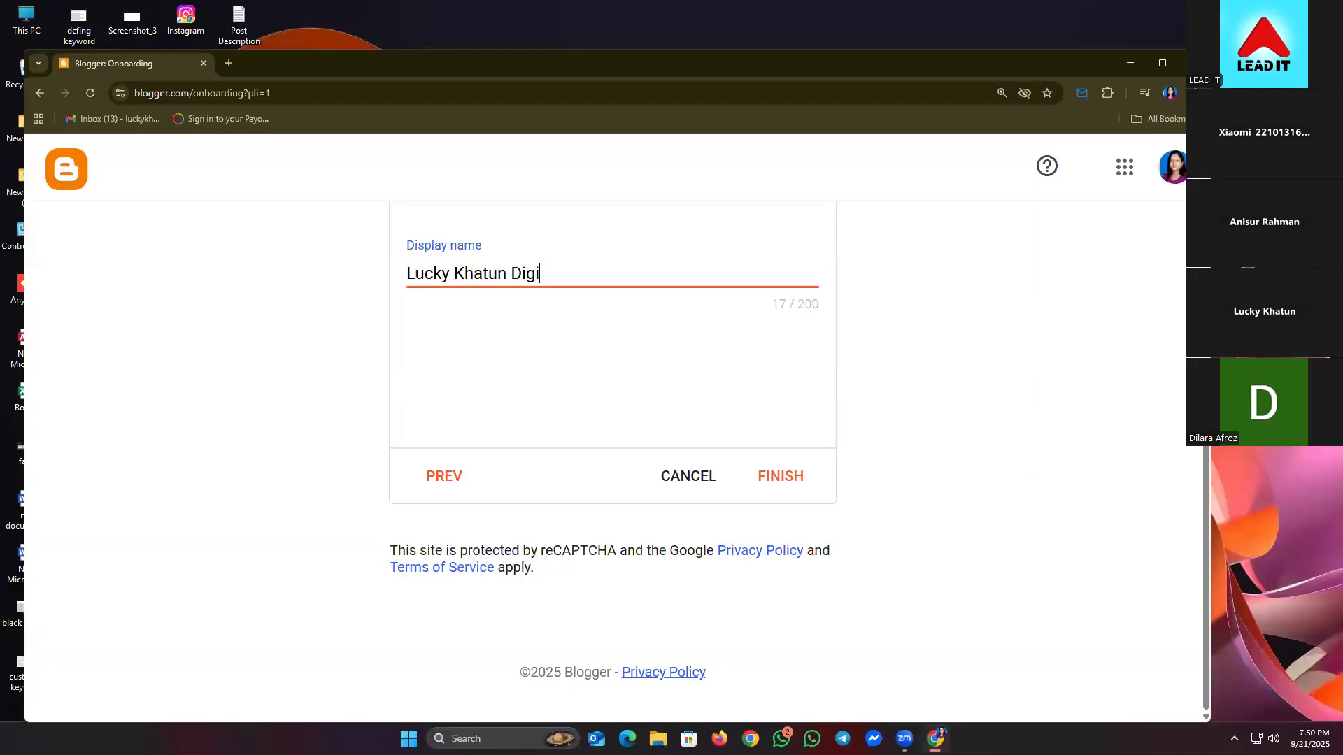
type("tal Marketer")
left_click(591, 317)
scroll(659, 336, "up", 2)
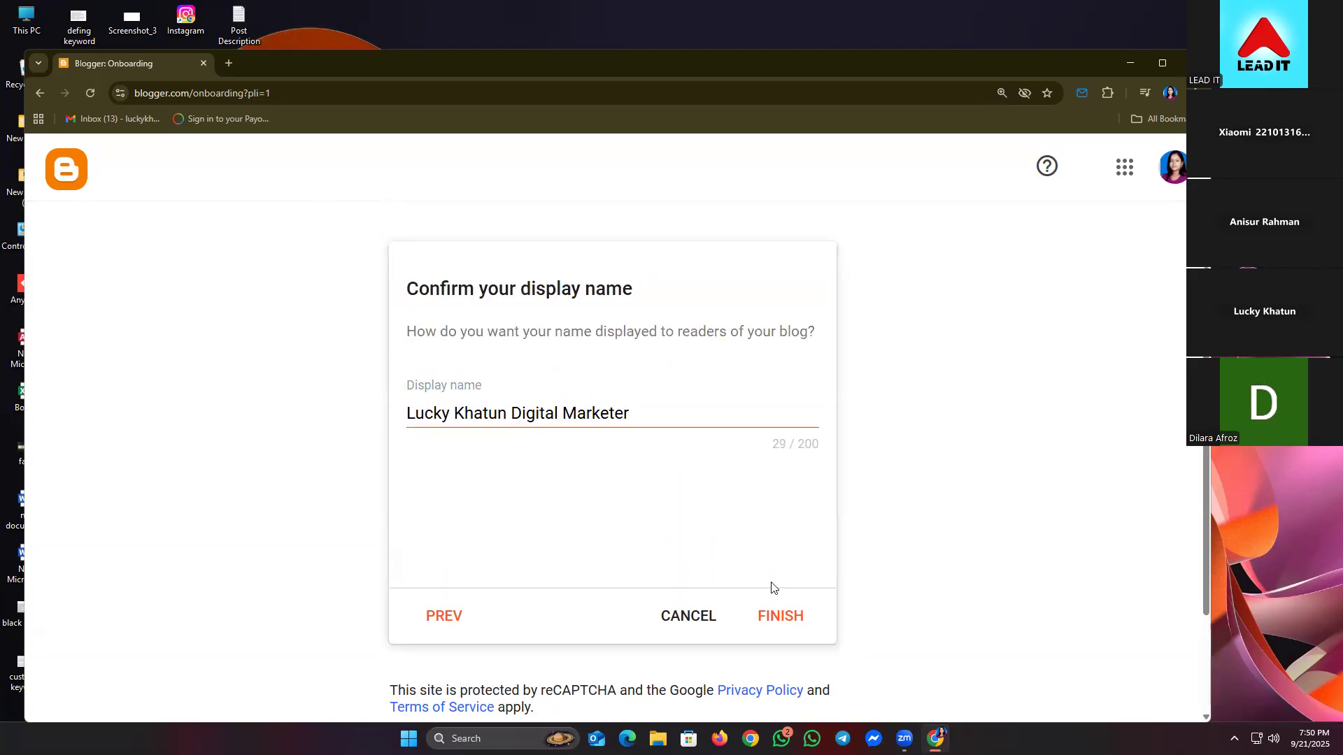
left_click(780, 617)
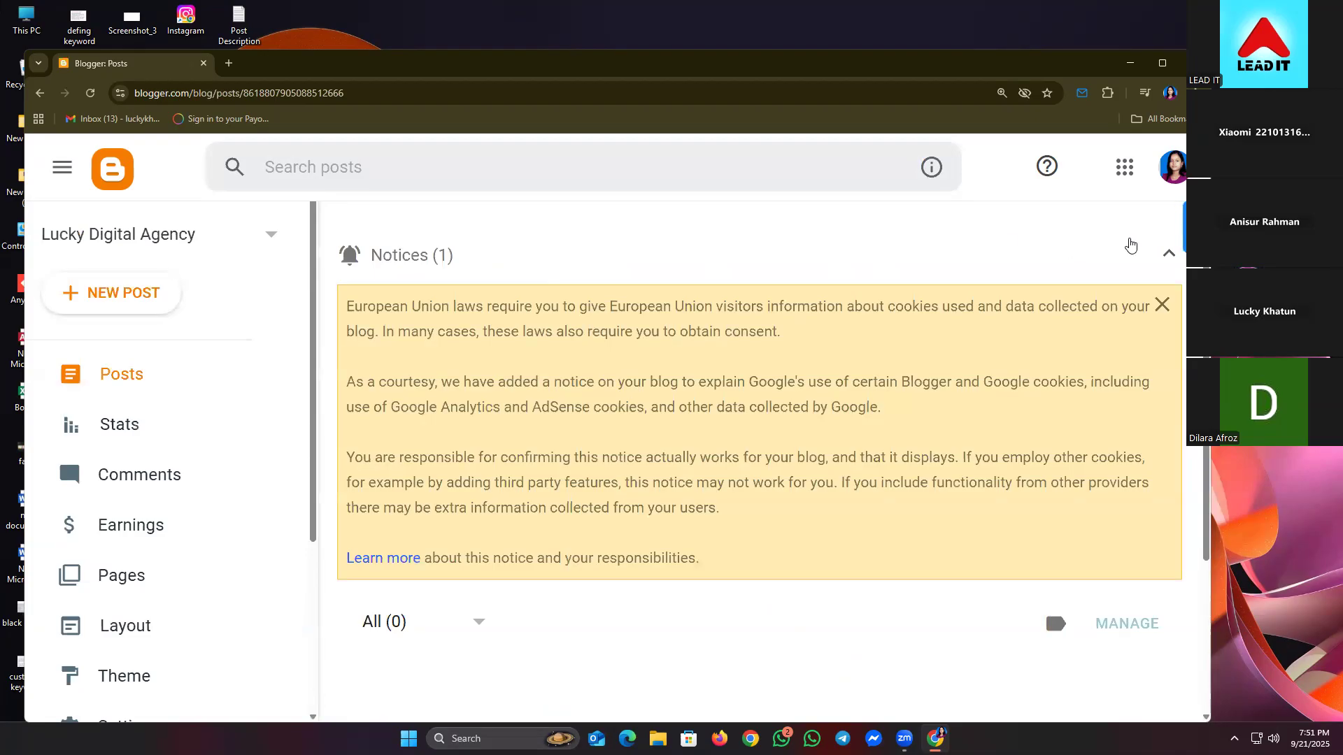
- Collapse the cookie law notice on Lucky Digital Agency's empty Posts dashboard and look over the page
left_click(1170, 256)
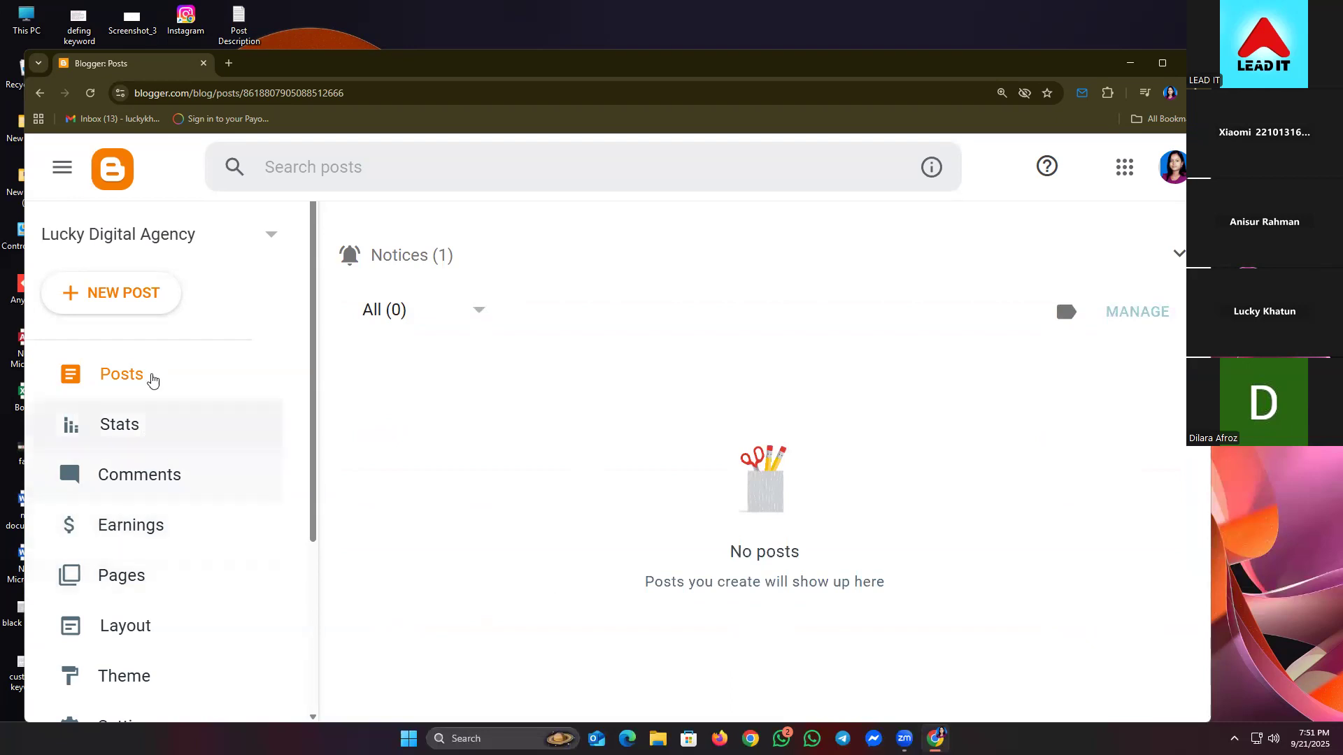
scroll(154, 405, "down", 1)
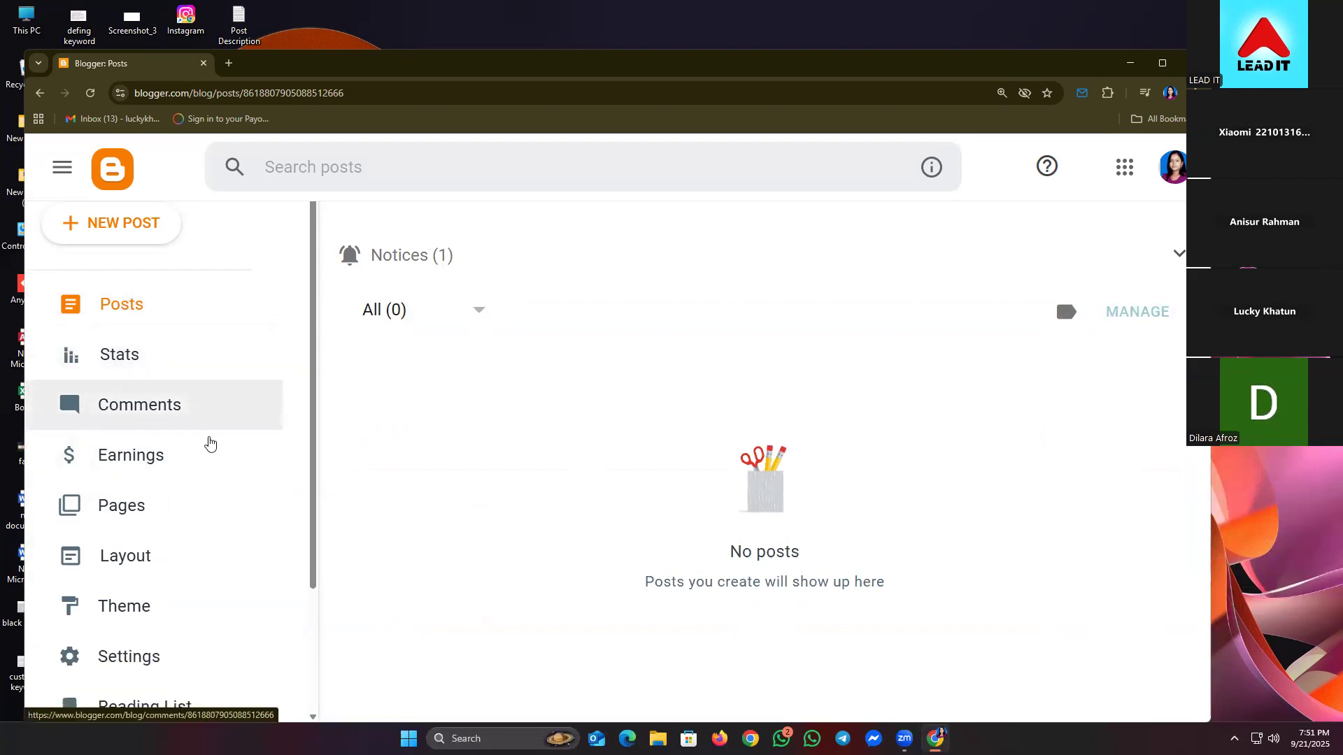
scroll(175, 447, "down", 1)
scroll(169, 458, "down", 1)
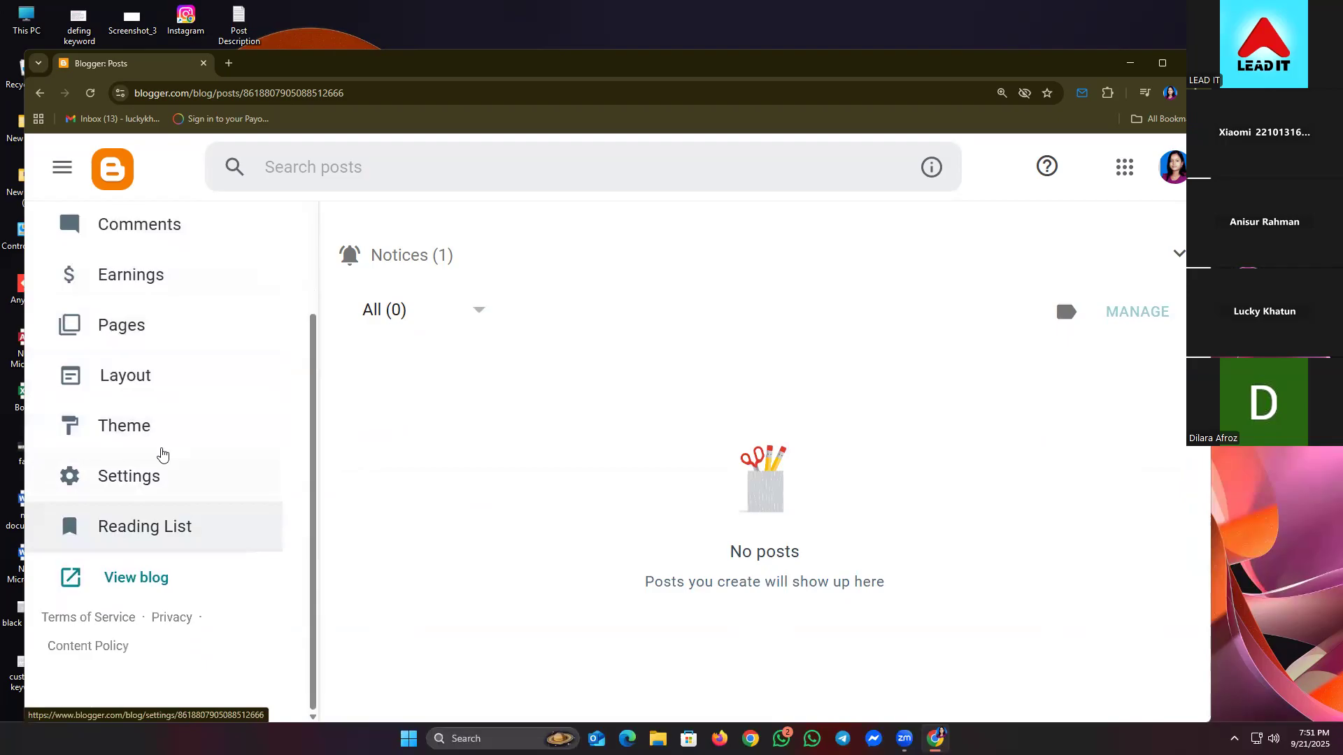
scroll(159, 456, "up", 4)
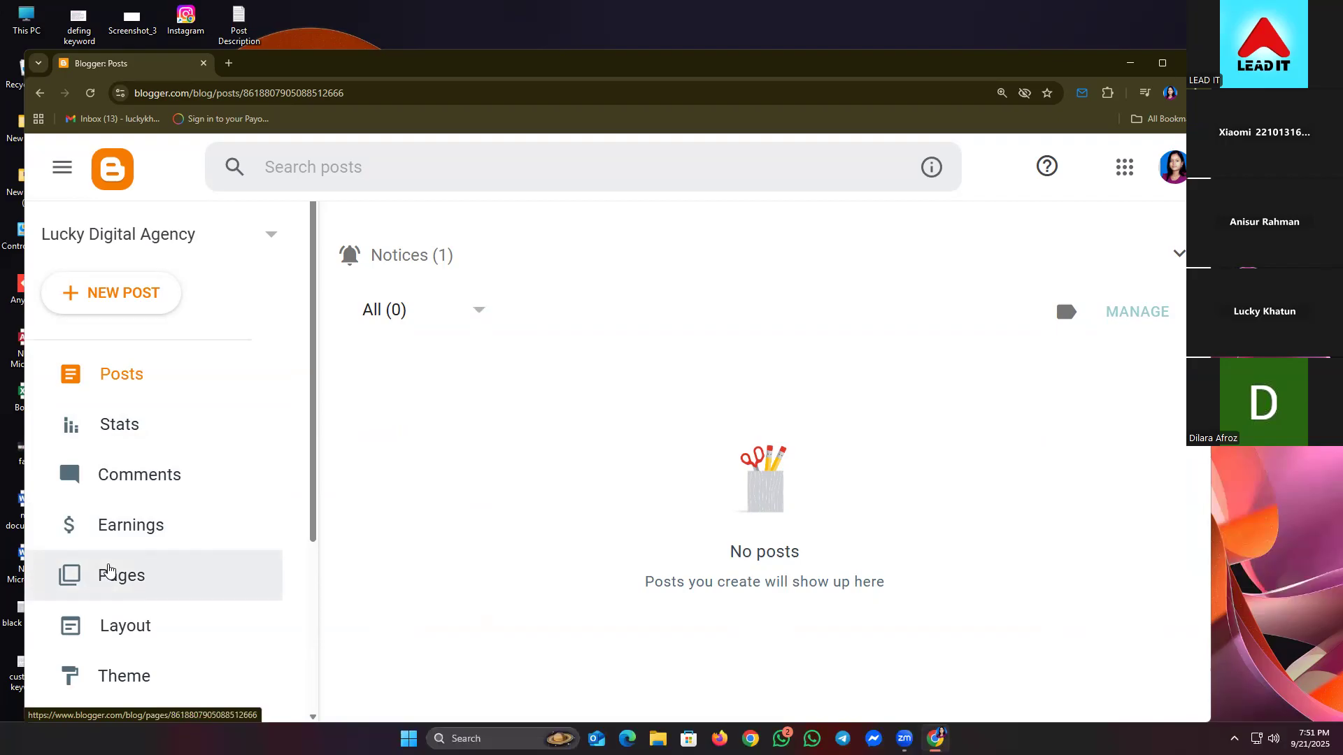
scroll(165, 579, "down", 1)
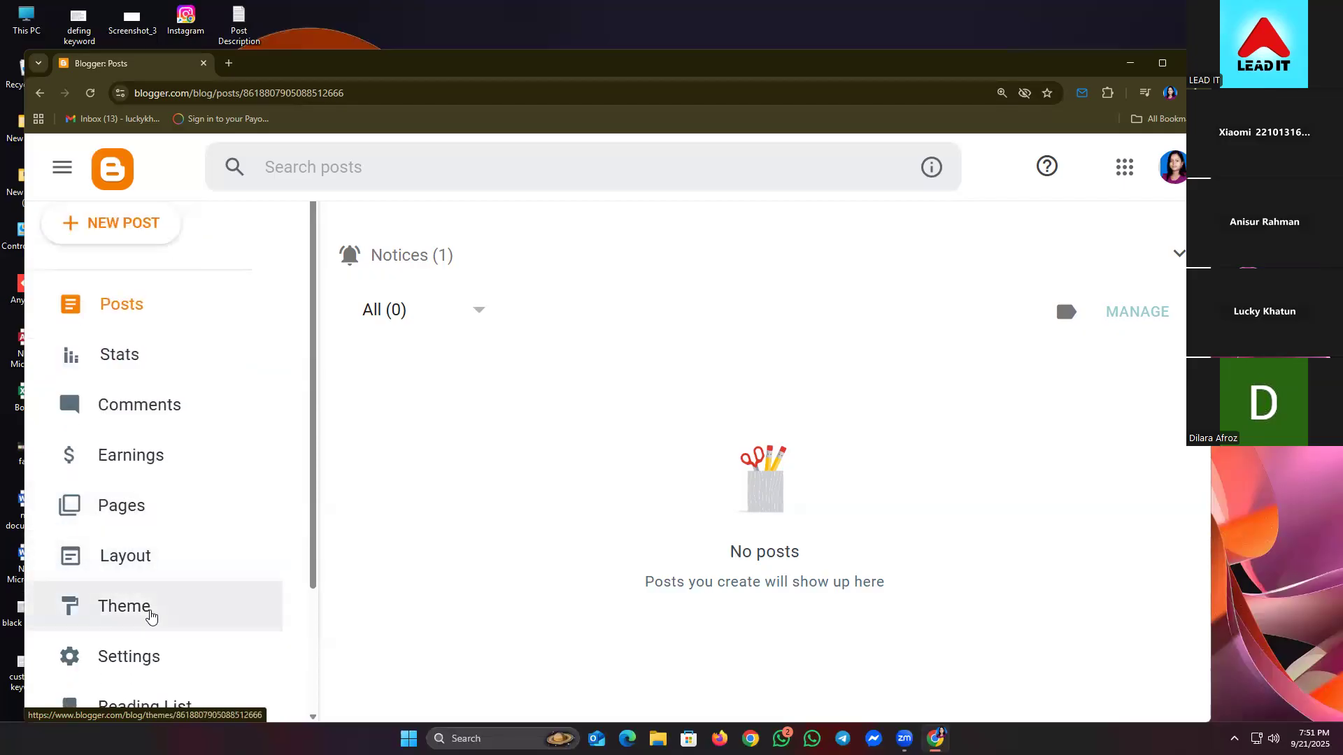
scroll(150, 615, "down", 1)
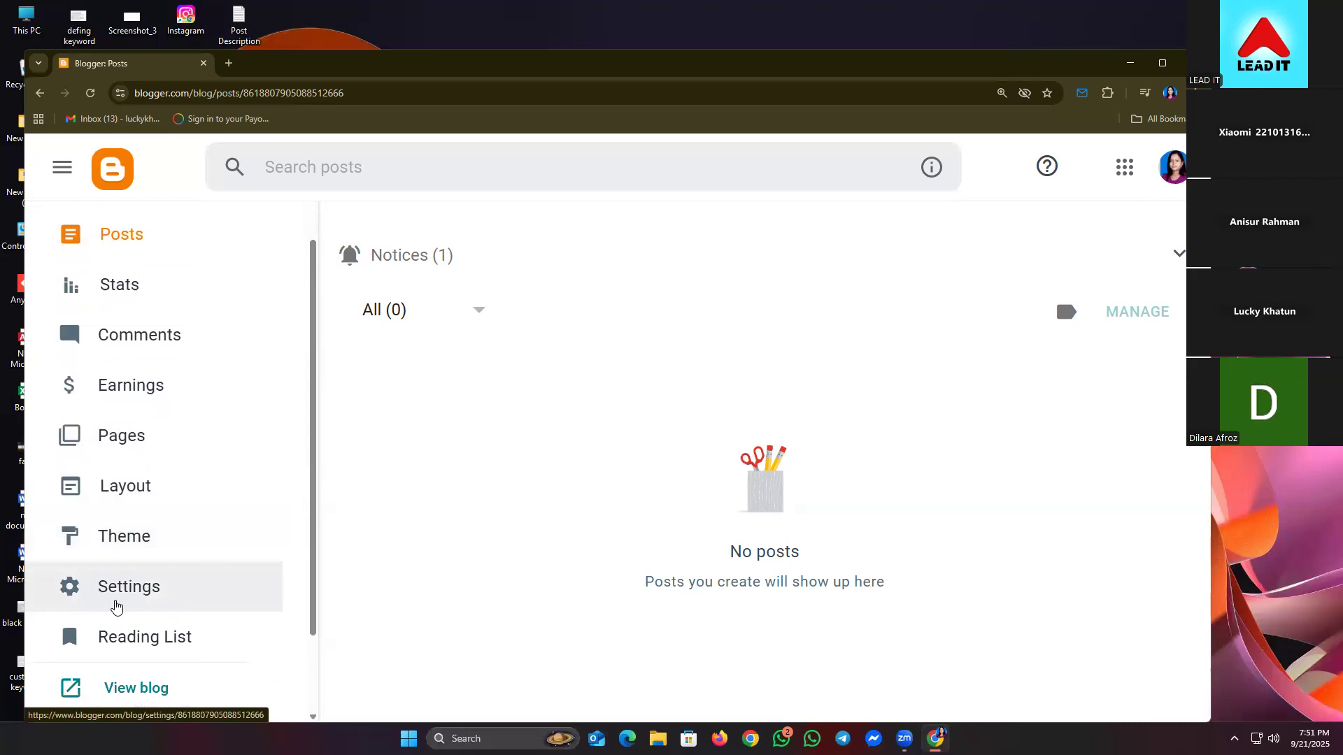
scroll(116, 606, "up", 2)
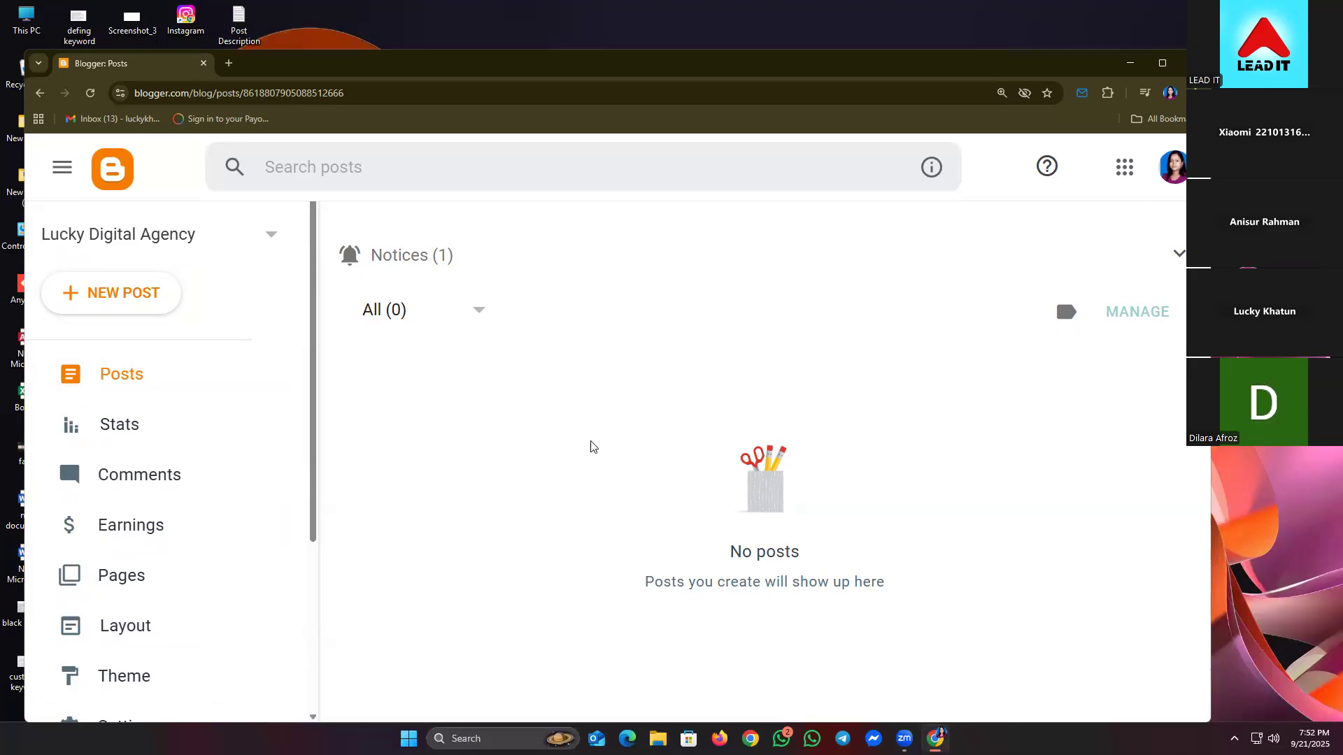
- Switch to the other Chrome profile's window and open its 'fiverr profile' bookmark
left_click(235, 63)
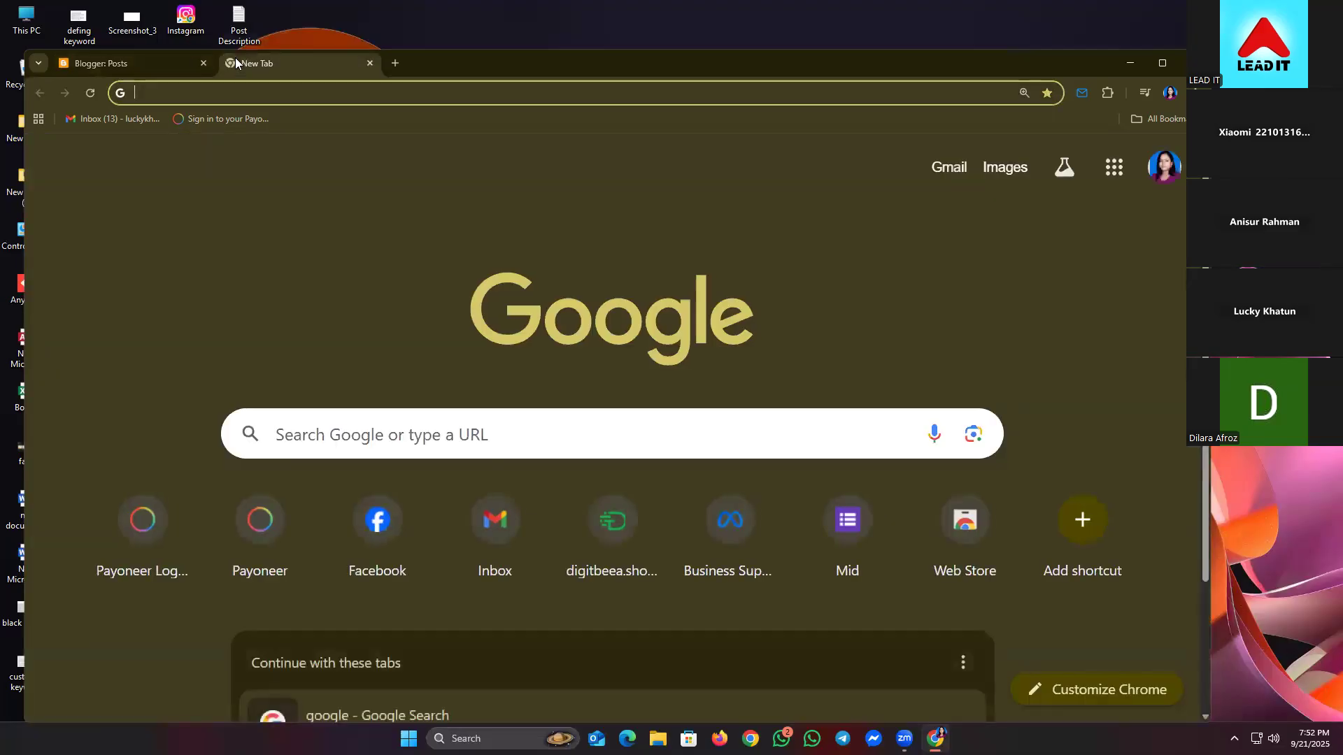
left_click(322, 102)
left_click(366, 65)
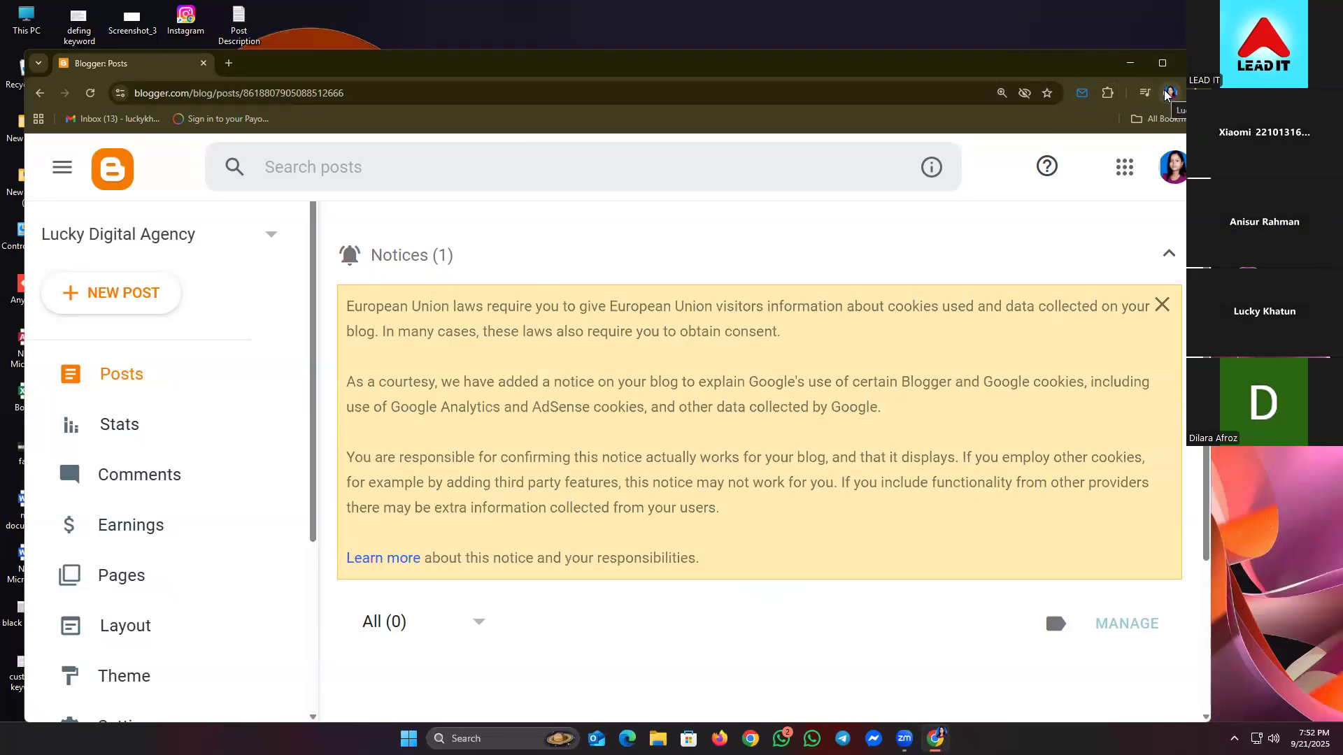
left_click(1168, 93)
left_click(993, 353)
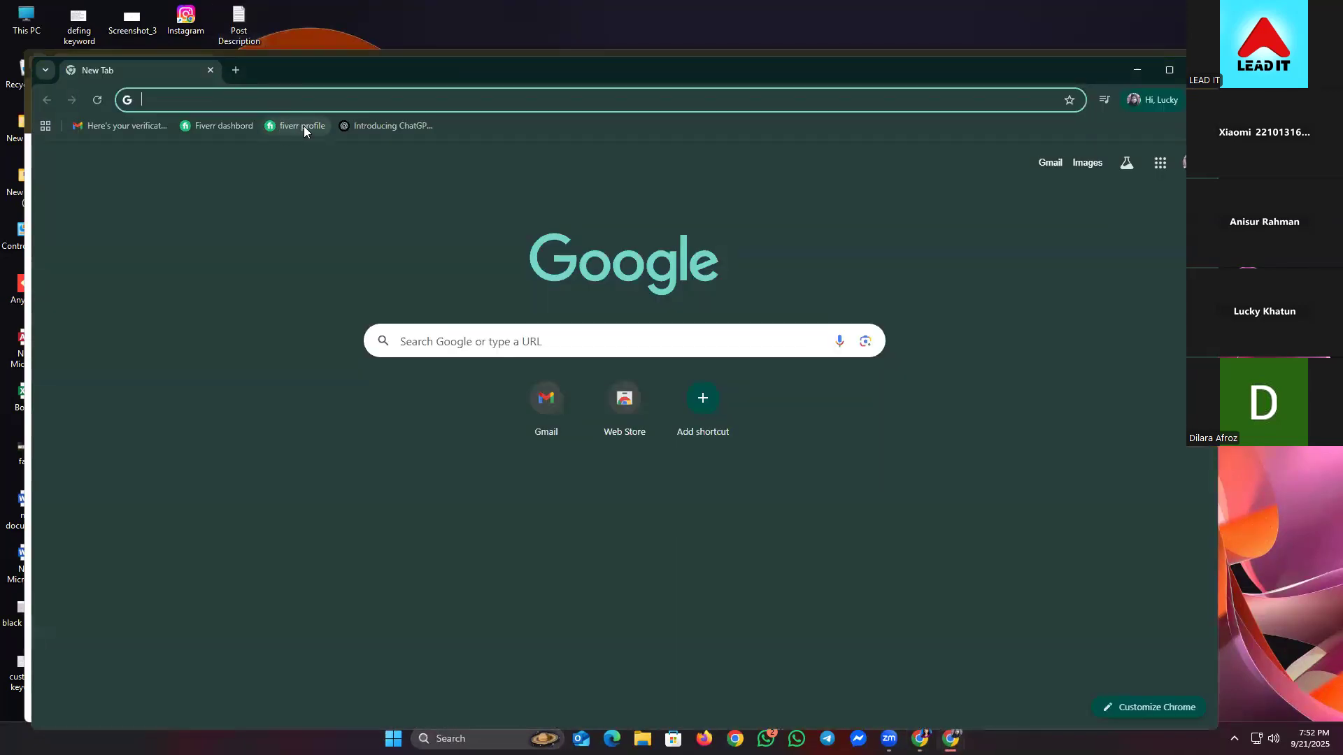
left_click(302, 126)
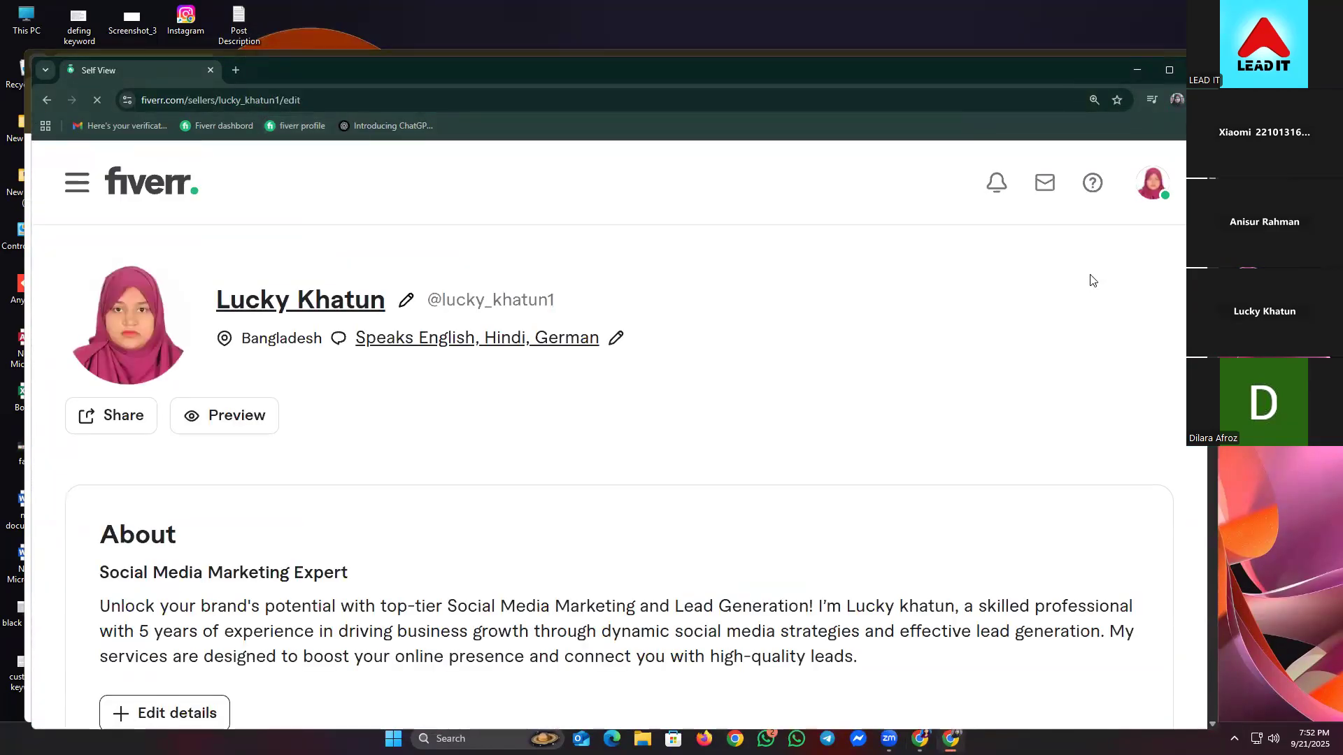
- Go to the gigs list under My Business in Fiverr's side navigation
scroll(737, 378, "down", 8)
scroll(833, 406, "down", 10)
scroll(699, 511, "down", 3)
scroll(644, 527, "up", 15)
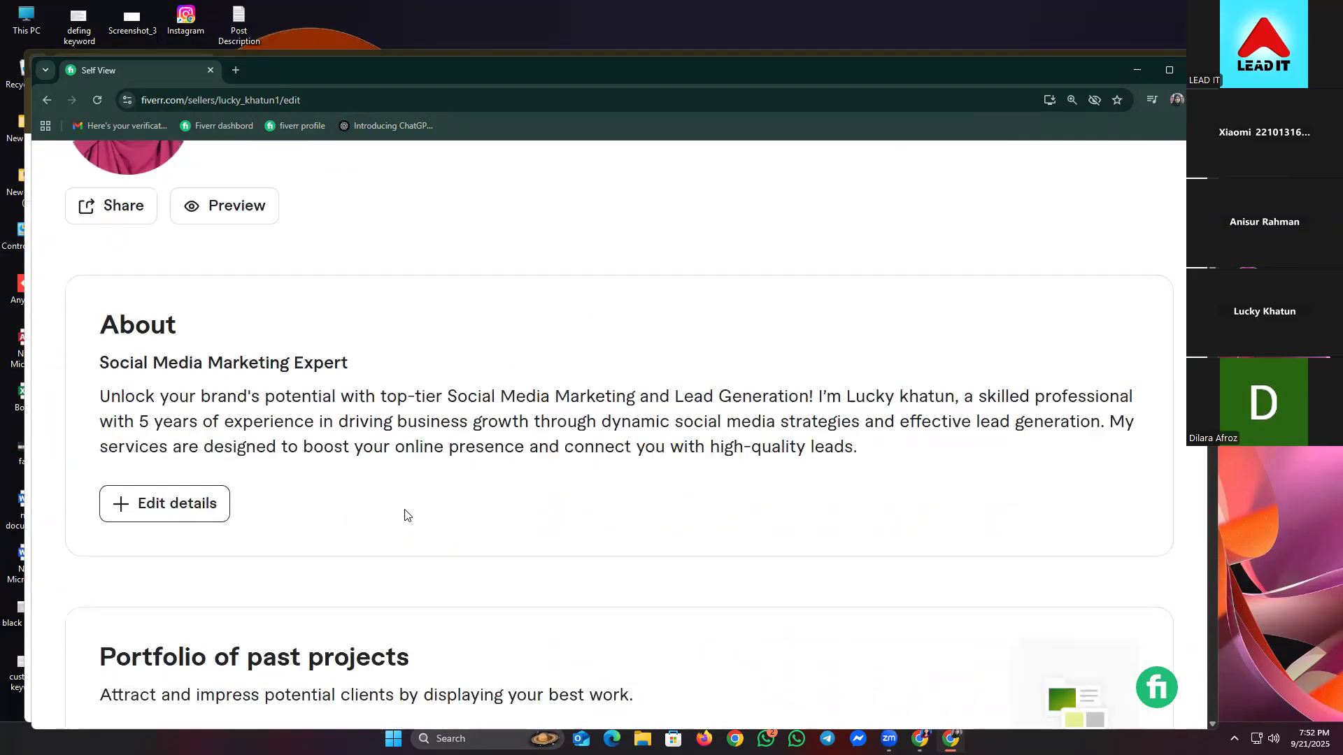
scroll(315, 507, "up", 3)
left_click(72, 182)
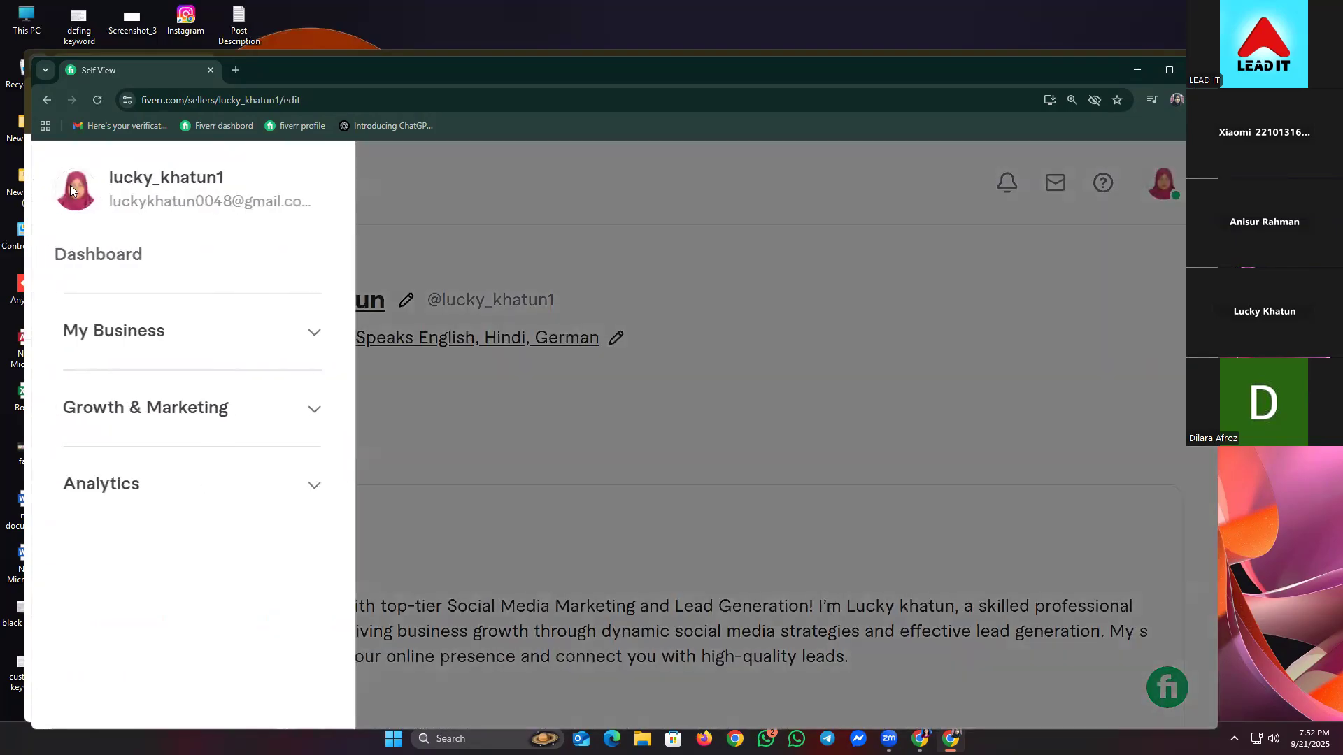
left_click(182, 333)
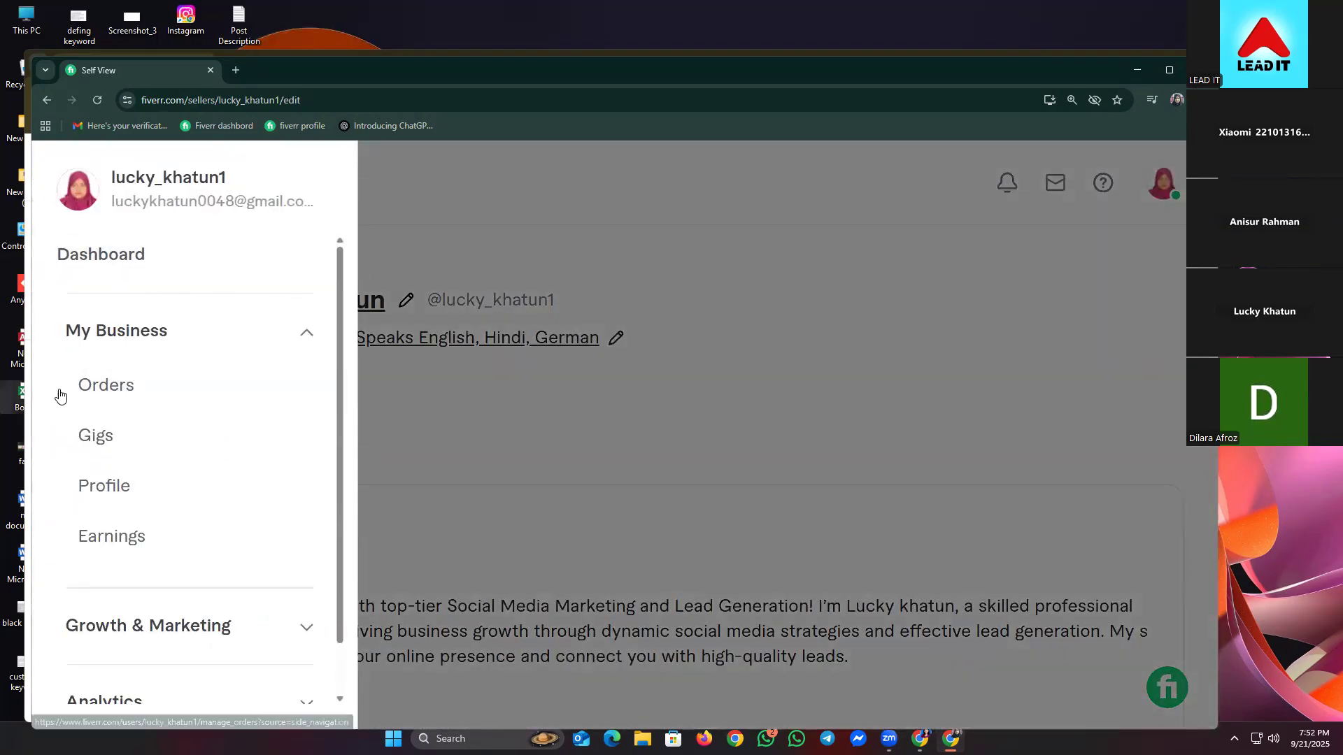
left_click(100, 448)
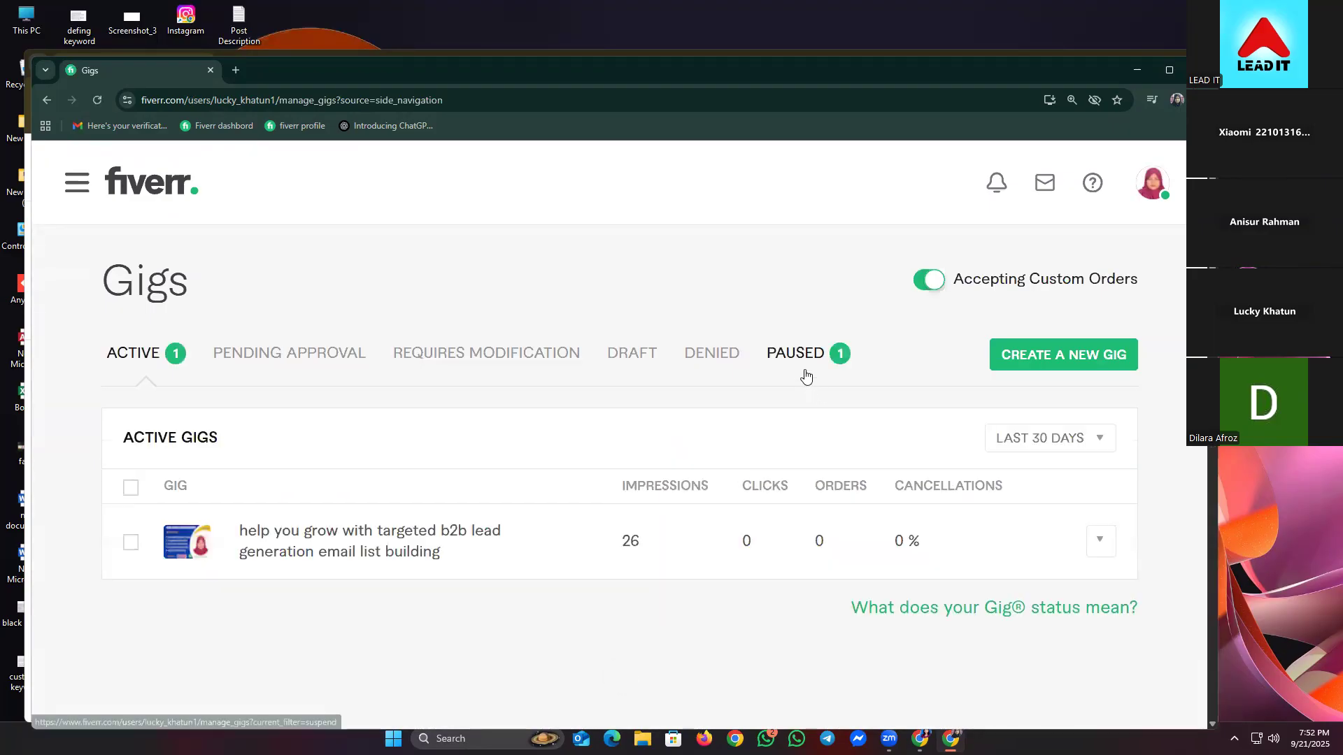
- Open the live Preview of the active lead-generation gig
left_click(805, 374)
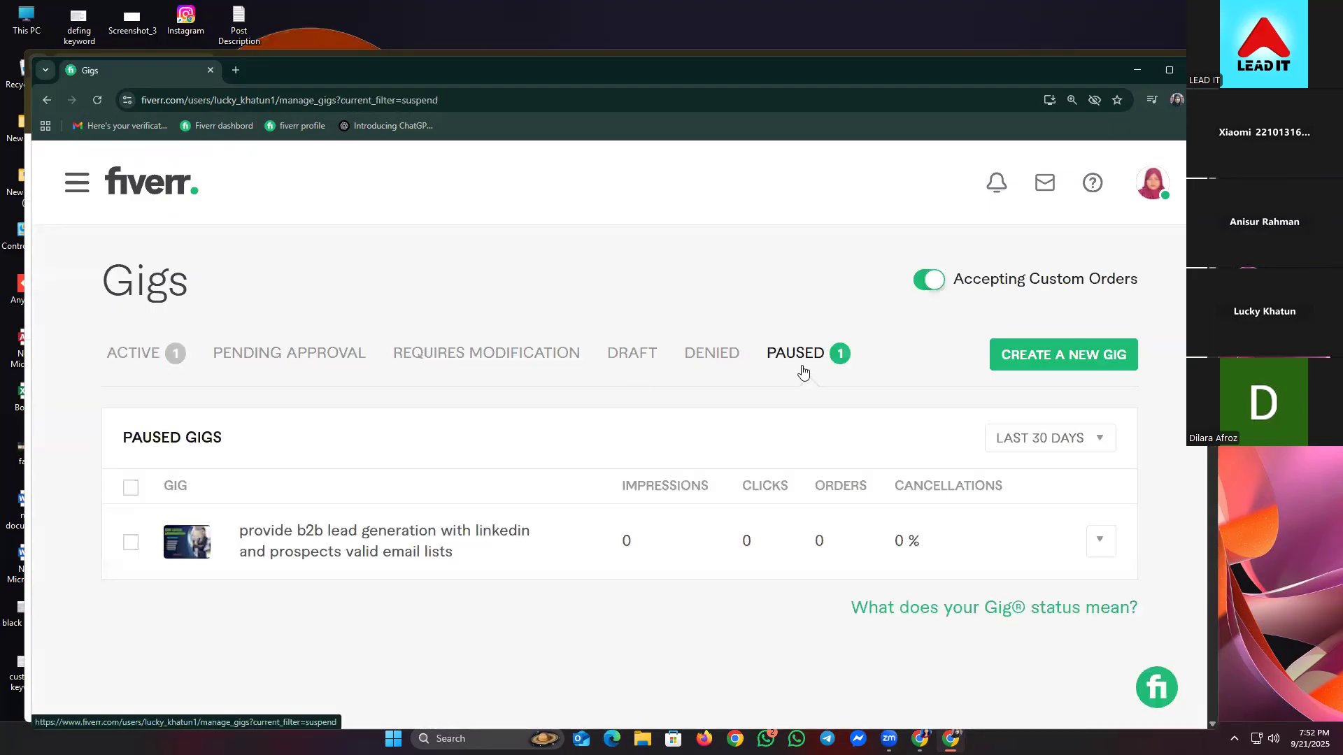
mouse_move(1095, 544)
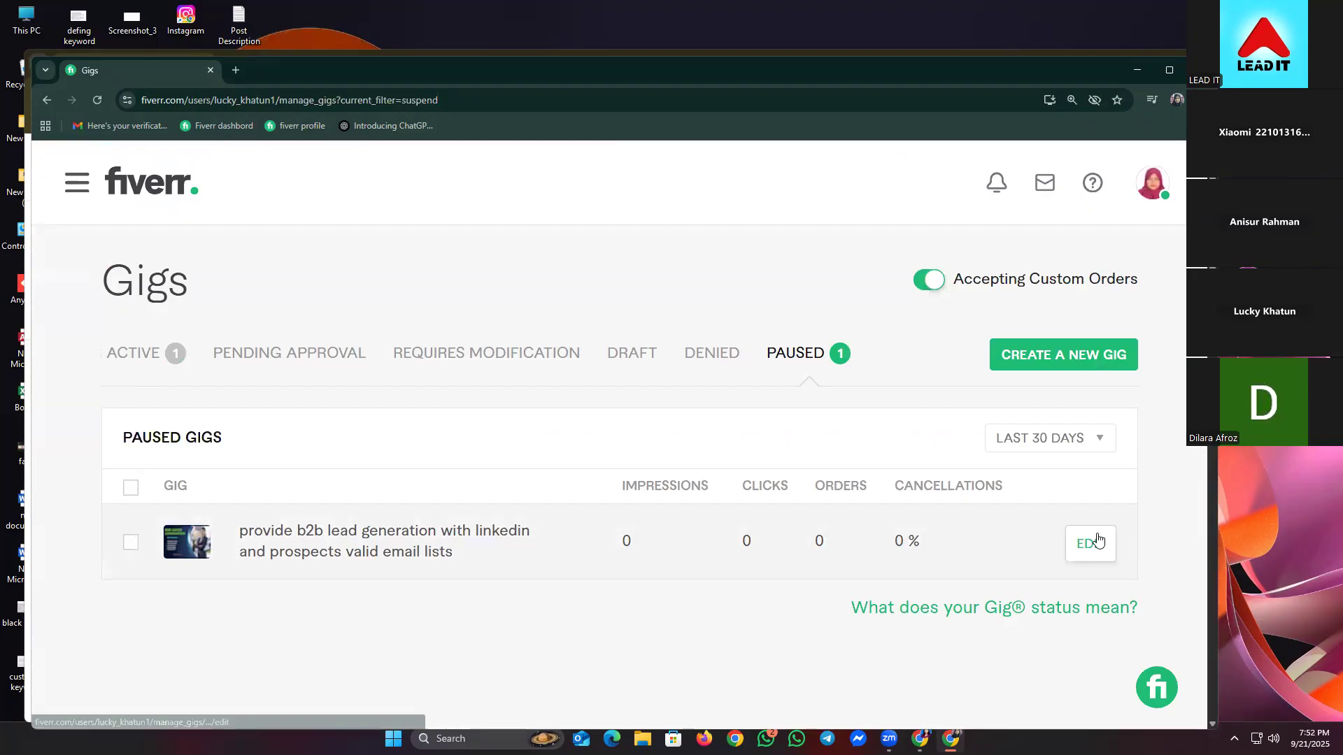
left_click(154, 363)
scroll(1046, 503, "down", 1)
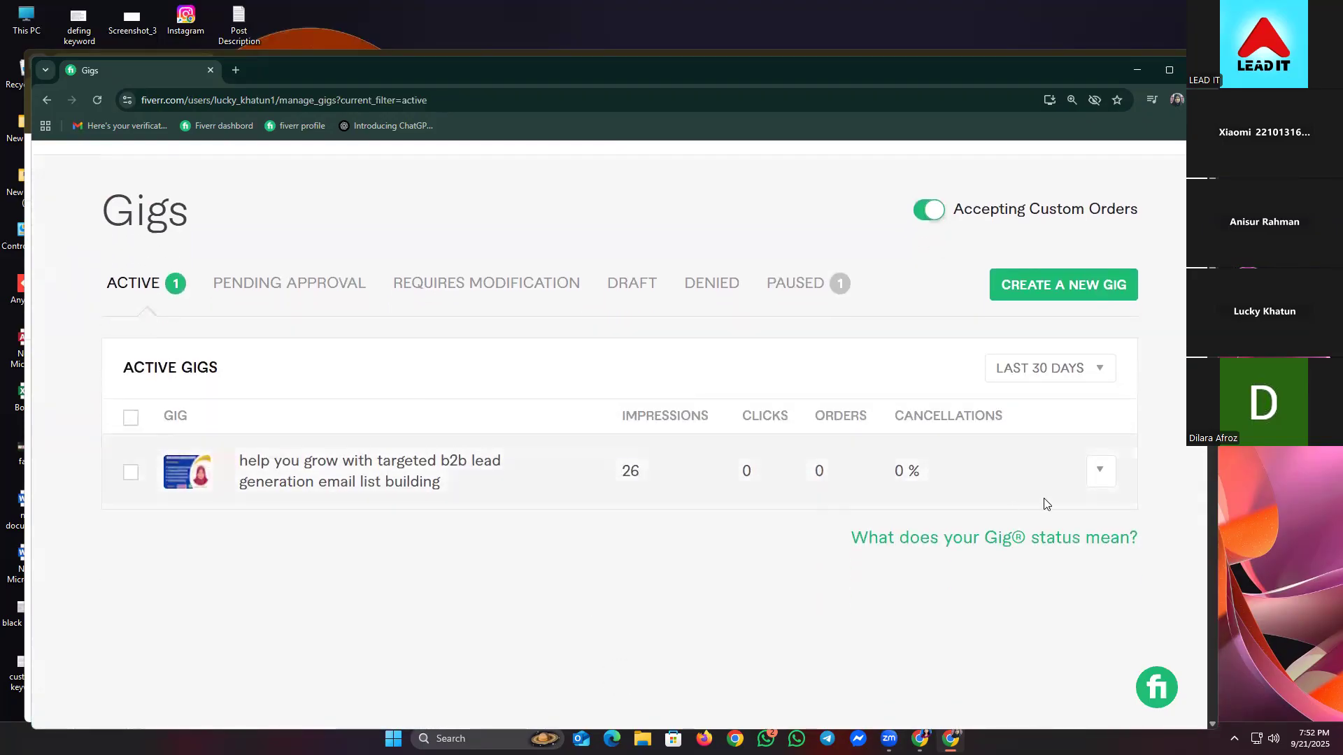
left_click(1109, 474)
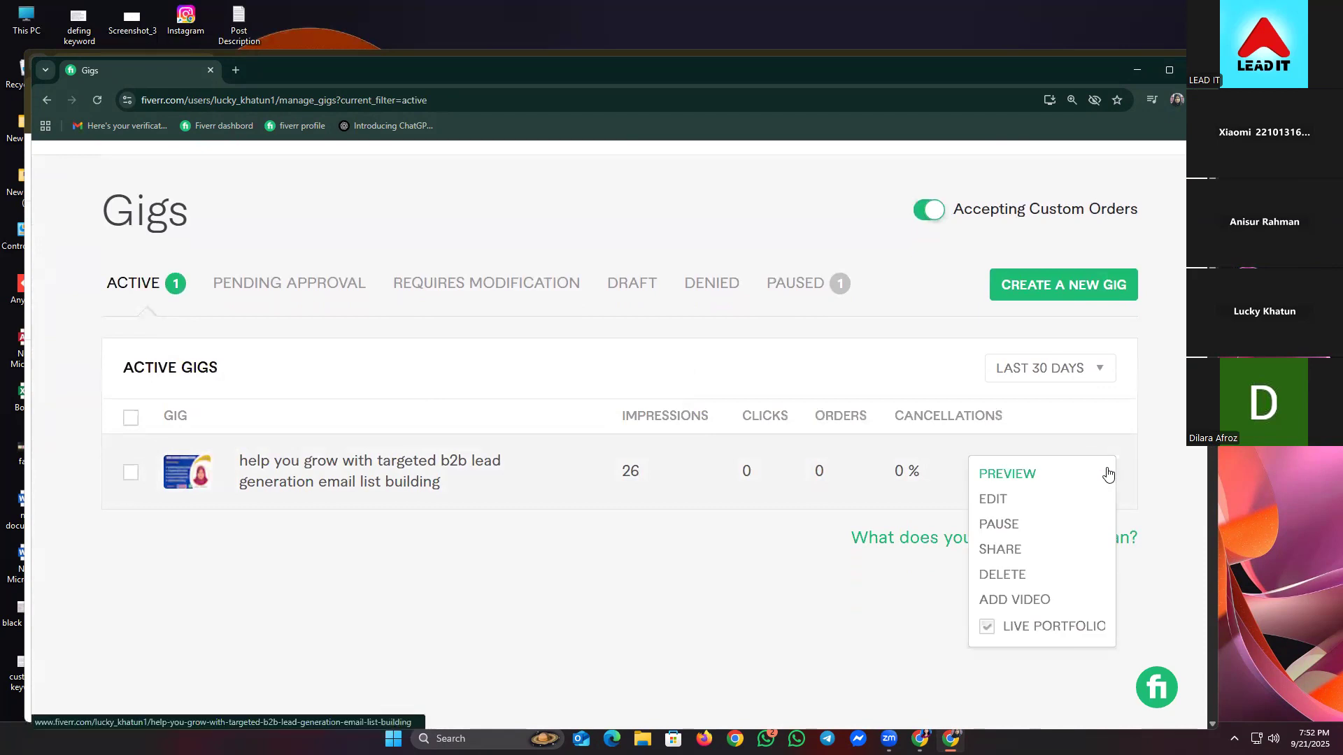
left_click(1021, 477)
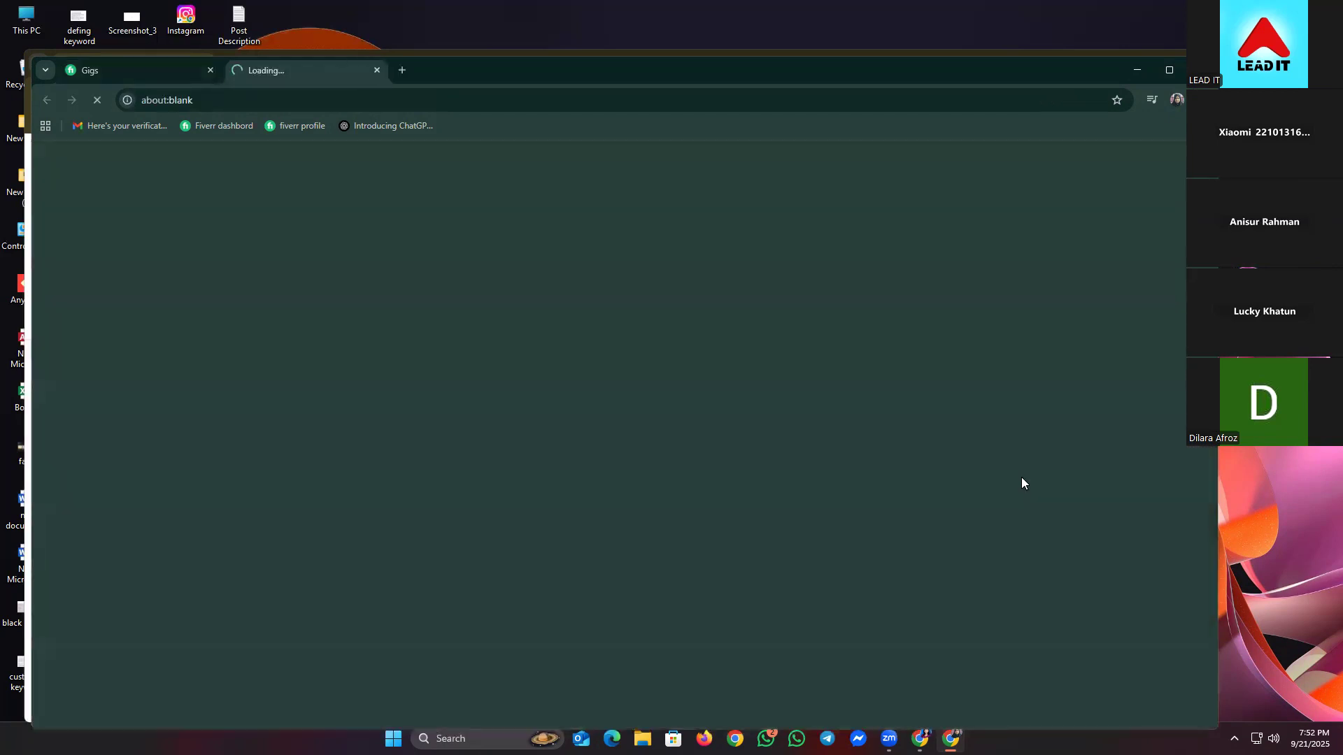
- Expand the gig's full description with Read More, then minimize the Fiverr window
scroll(567, 443, "down", 2)
scroll(567, 448, "down", 6)
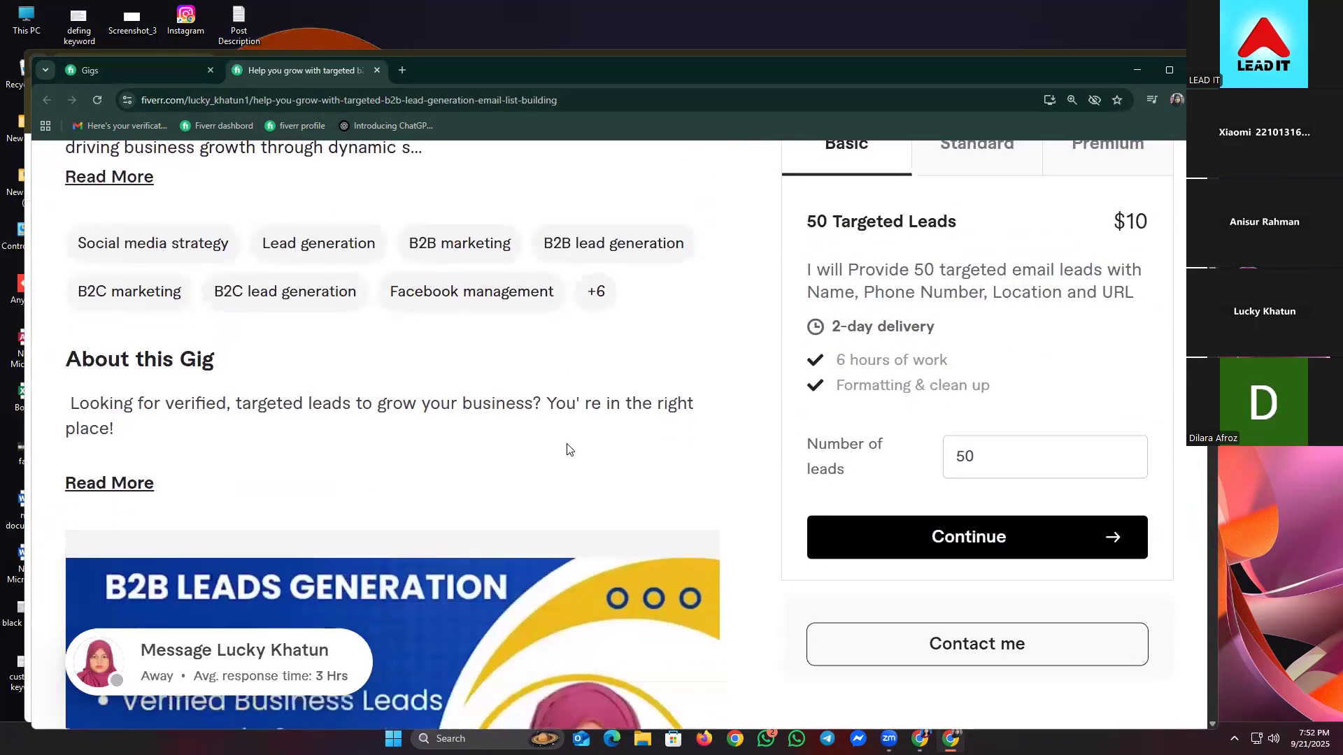
scroll(567, 450, "down", 6)
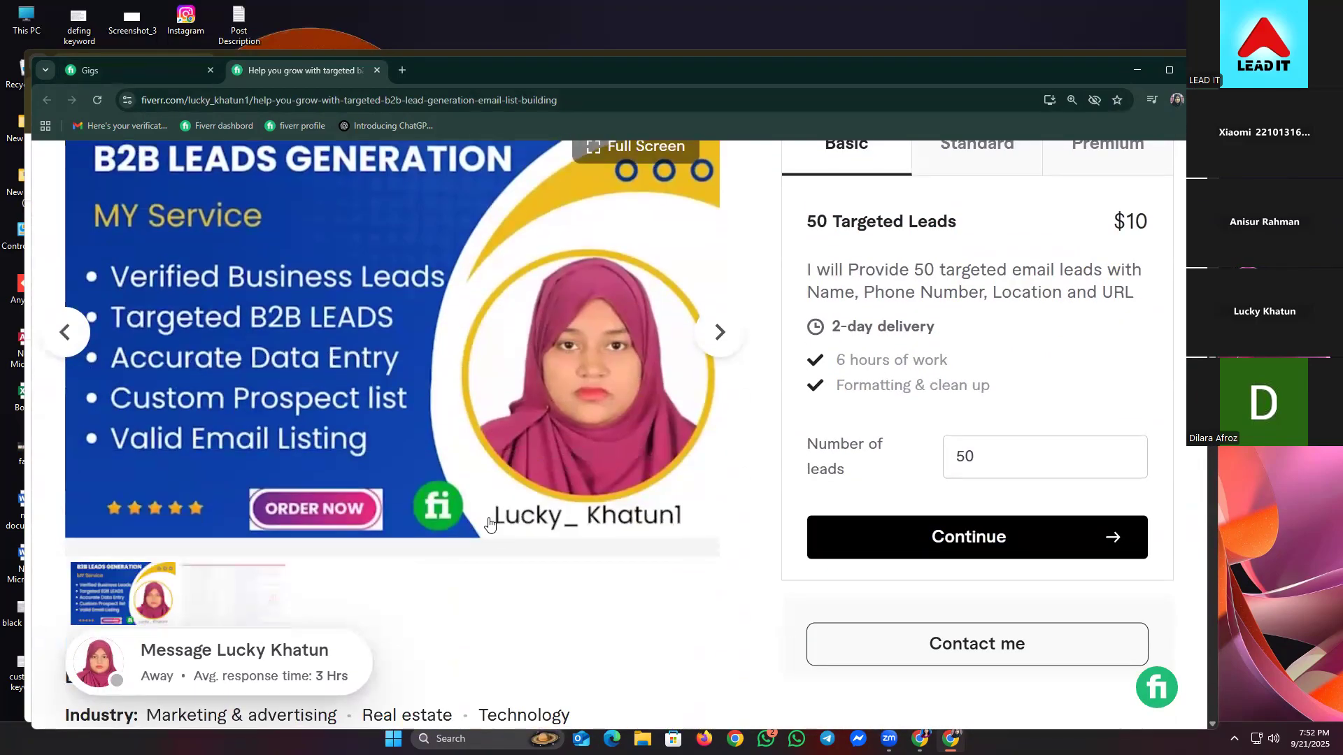
scroll(489, 531, "up", 2)
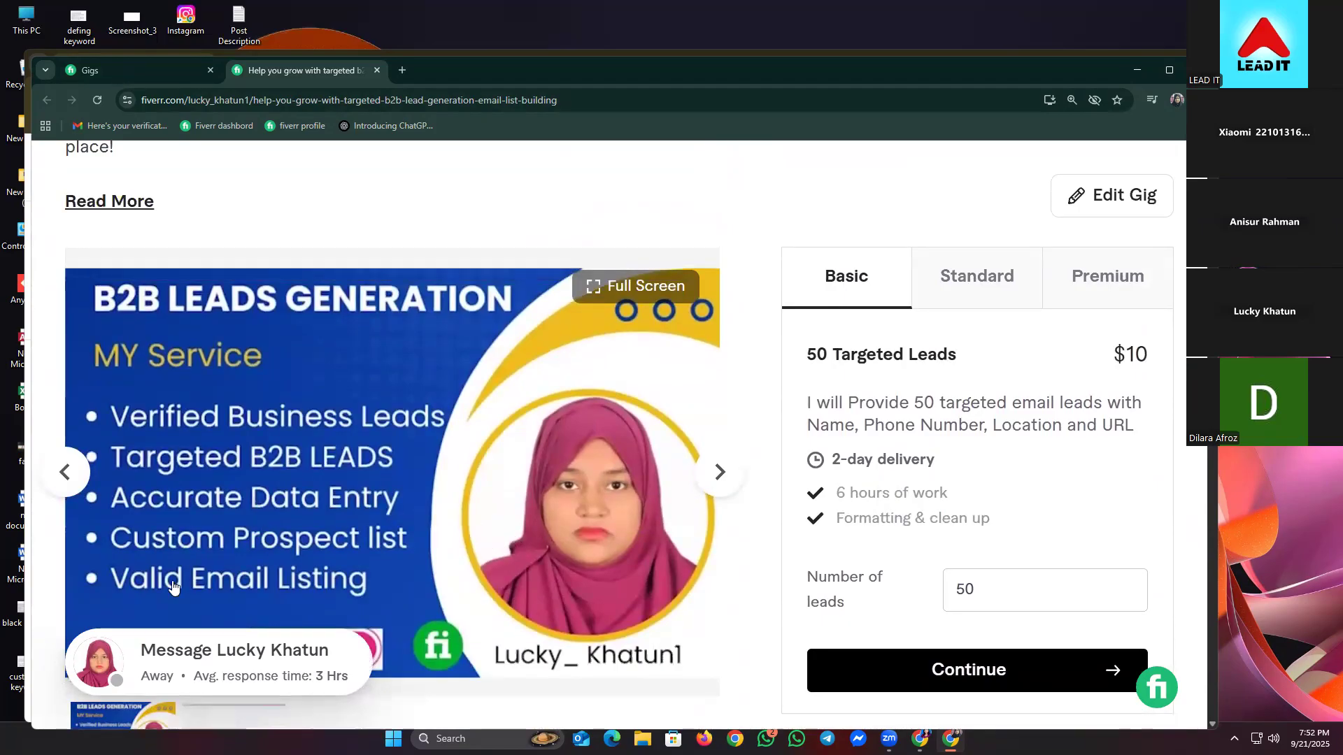
scroll(416, 512, "up", 1)
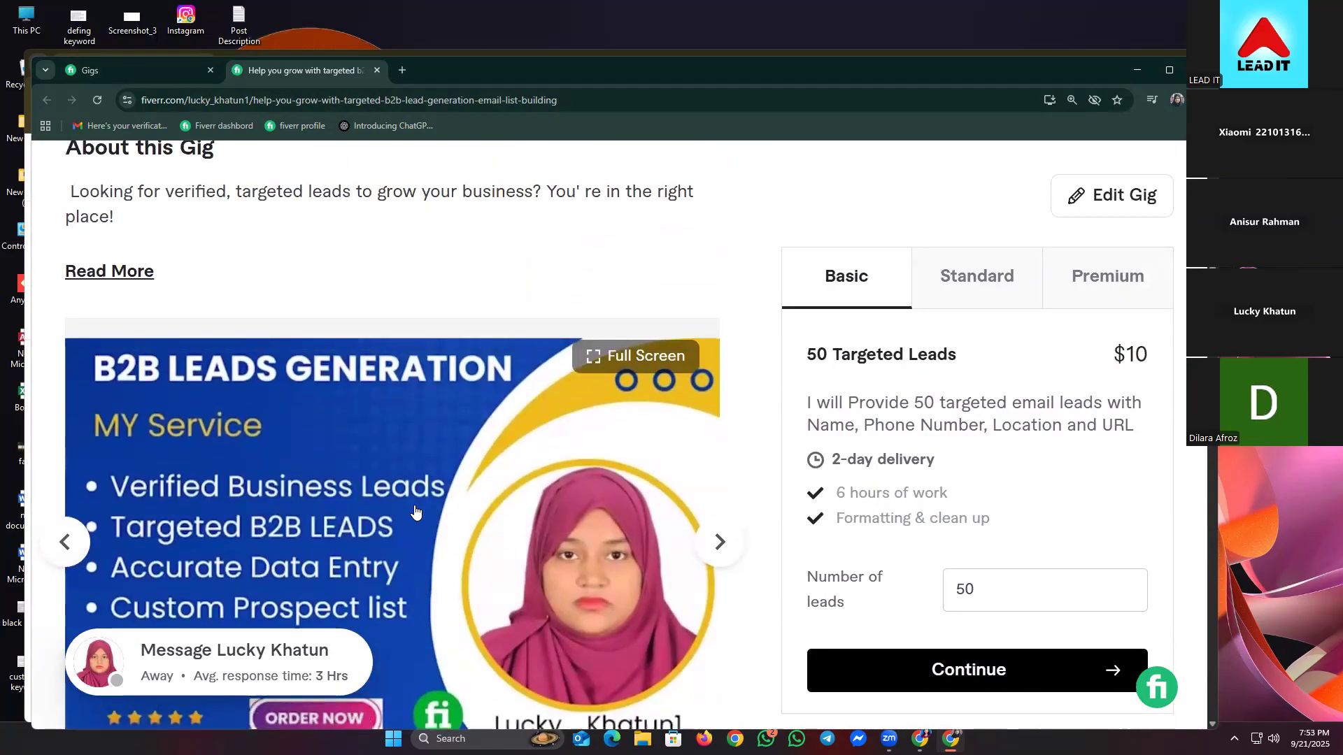
scroll(133, 339, "up", 1)
left_click(135, 339)
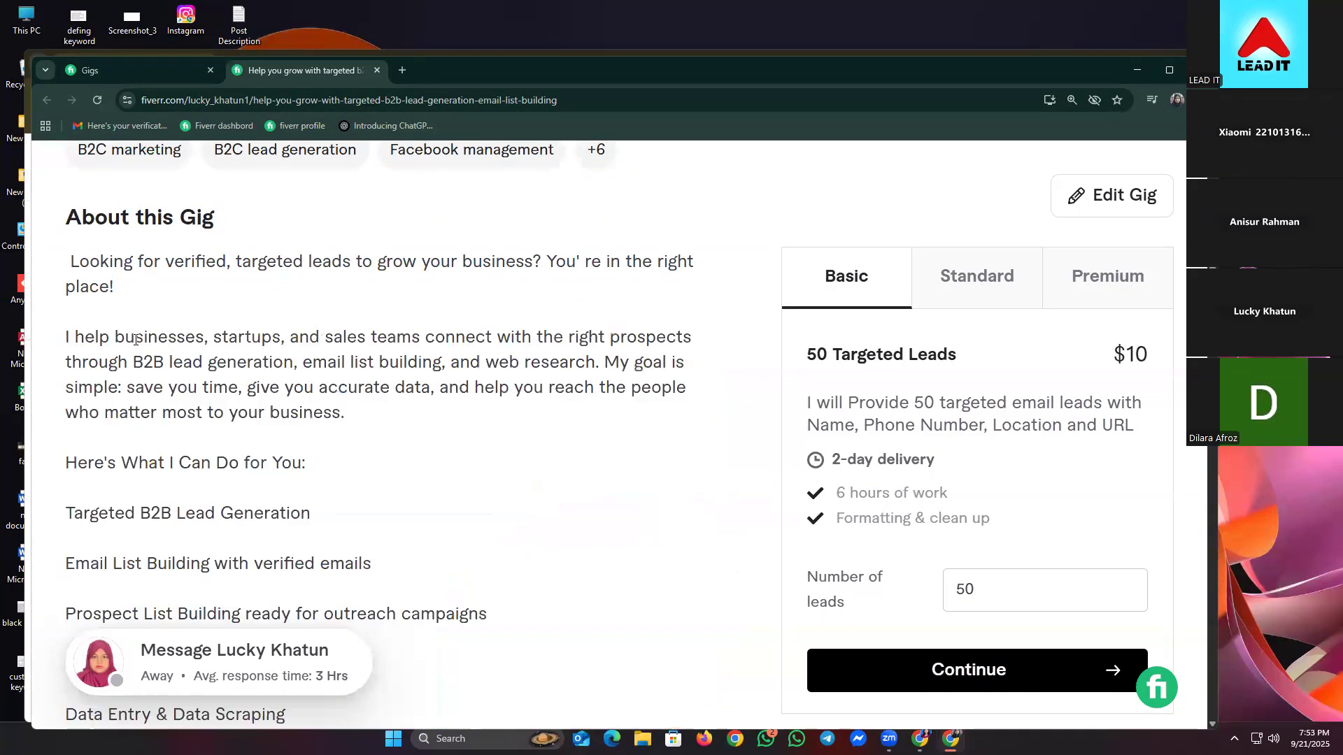
scroll(135, 339, "up", 5)
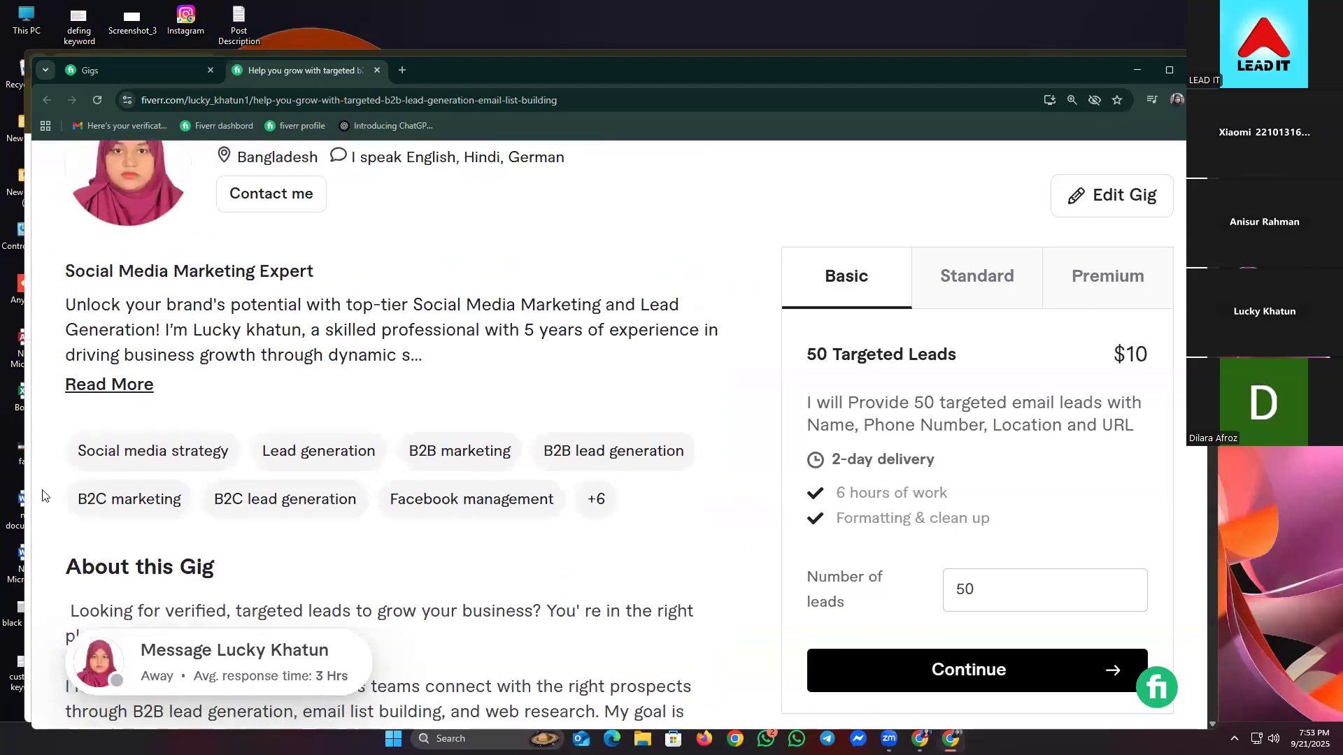
scroll(254, 464, "up", 5)
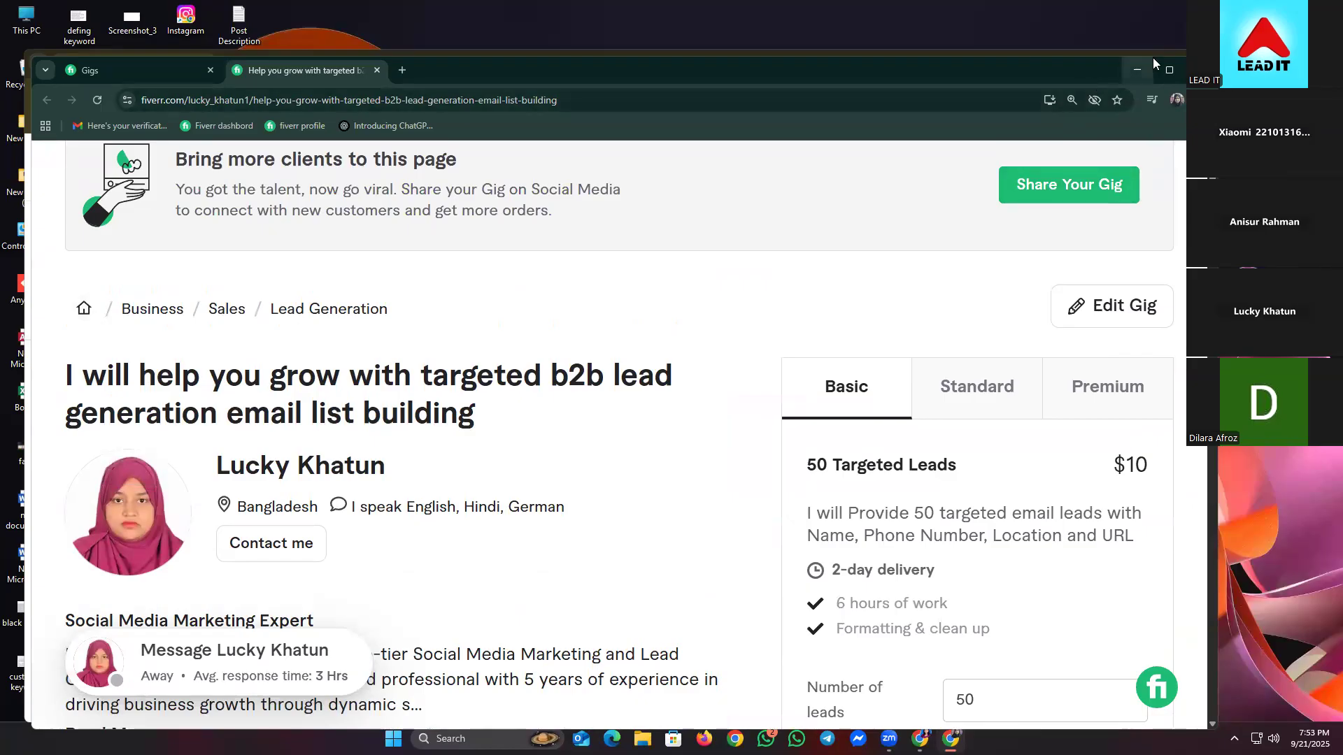
left_click(1134, 69)
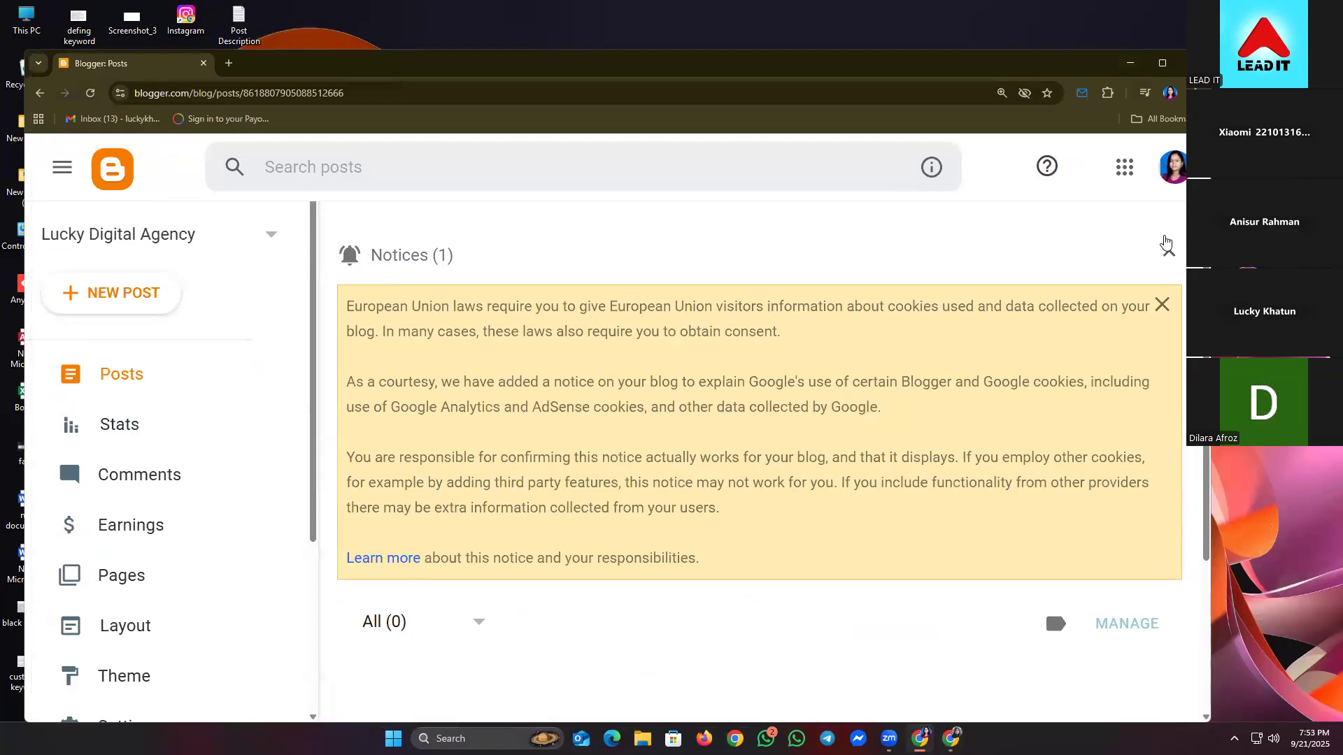
- Collapse the cookie notice and start a new post, ready to enter its title
left_click(1168, 252)
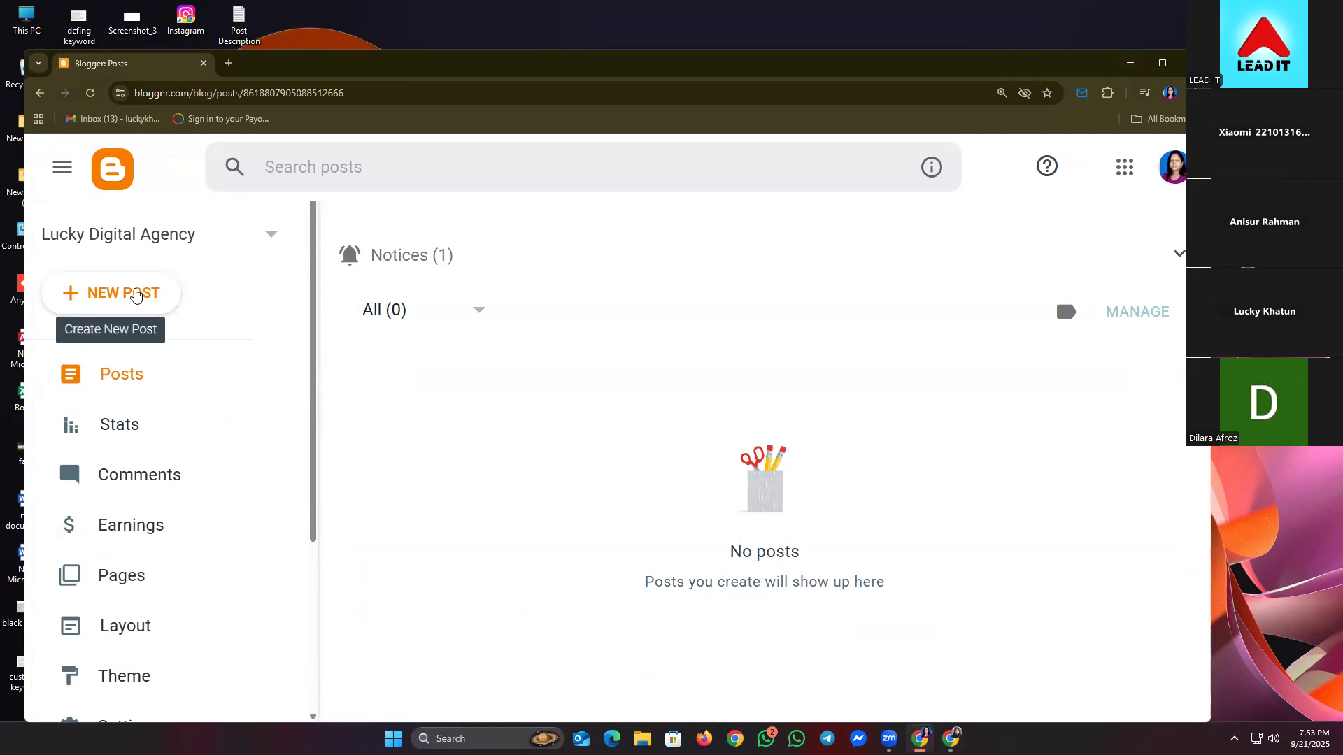
left_click(136, 294)
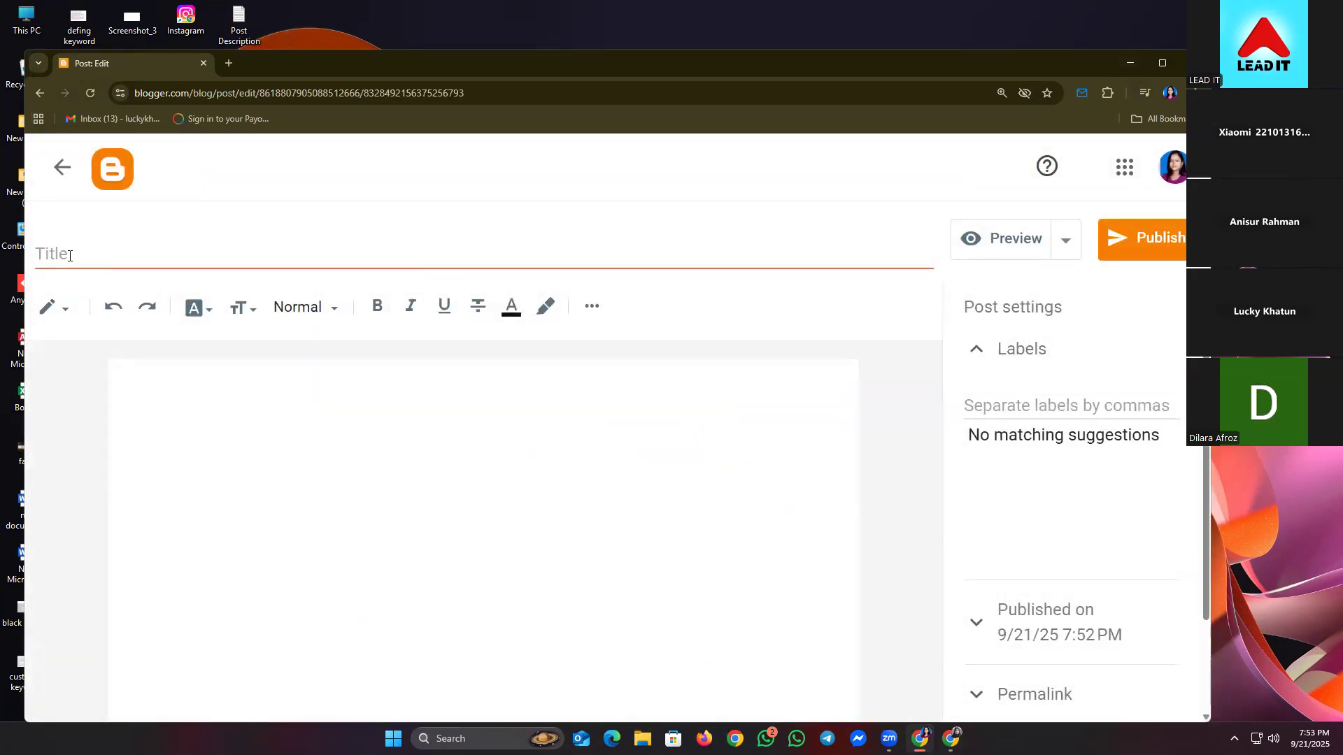
left_click(69, 255)
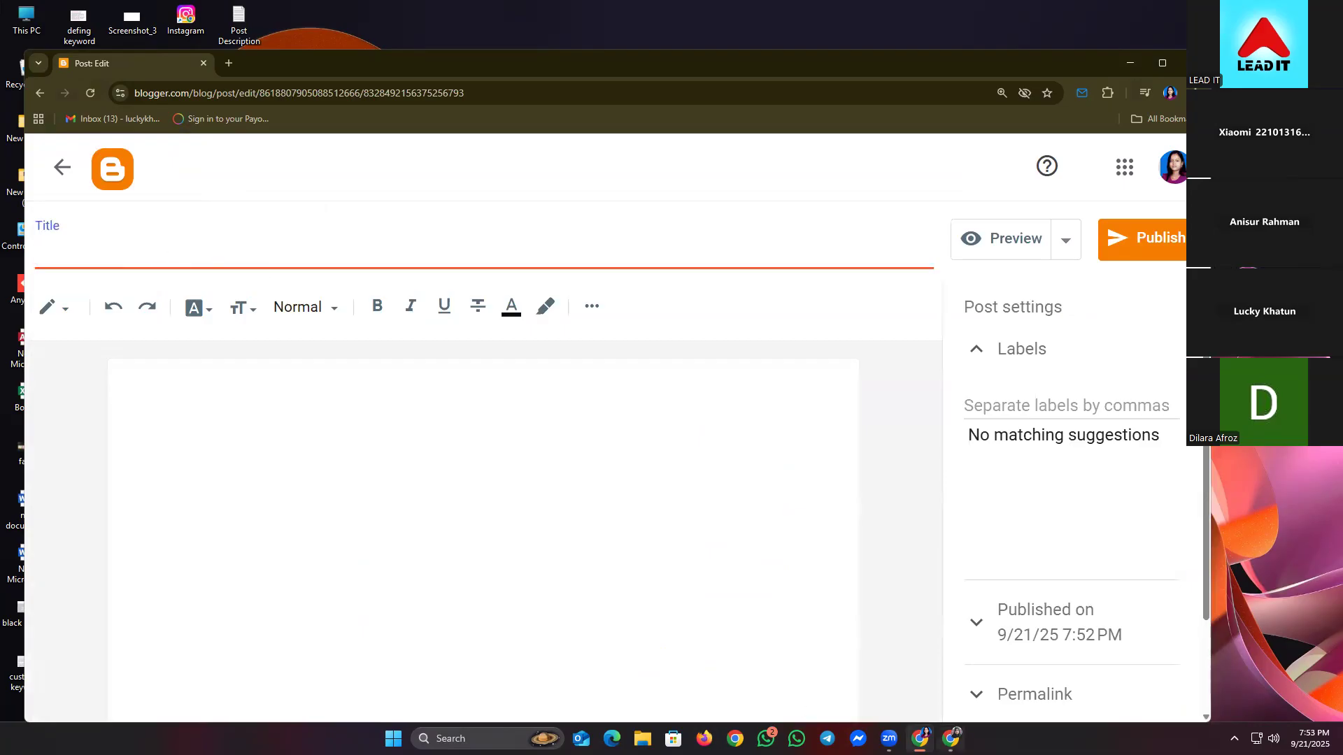
- Copy the gig title from the Fiverr page and paste it into the post's Title field
mouse_move(951, 739)
left_click(950, 664)
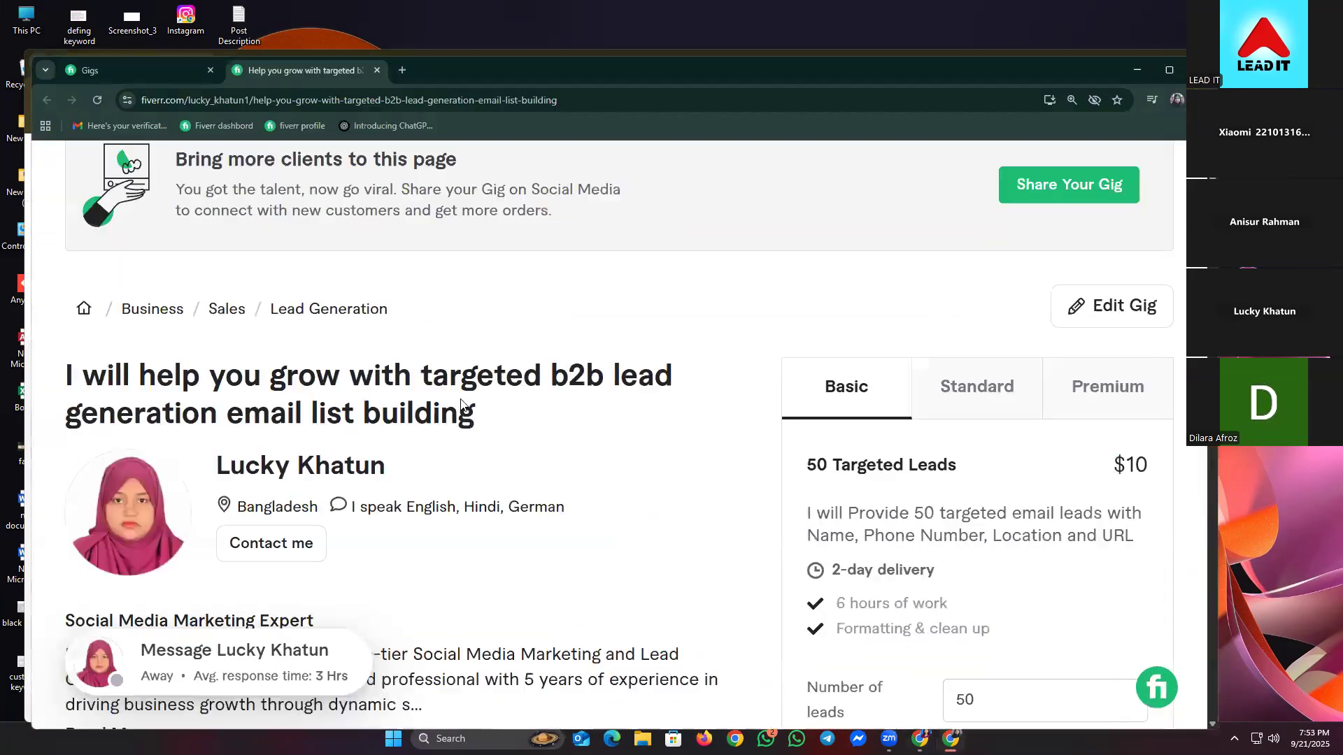
left_click_drag(139, 375, 488, 424)
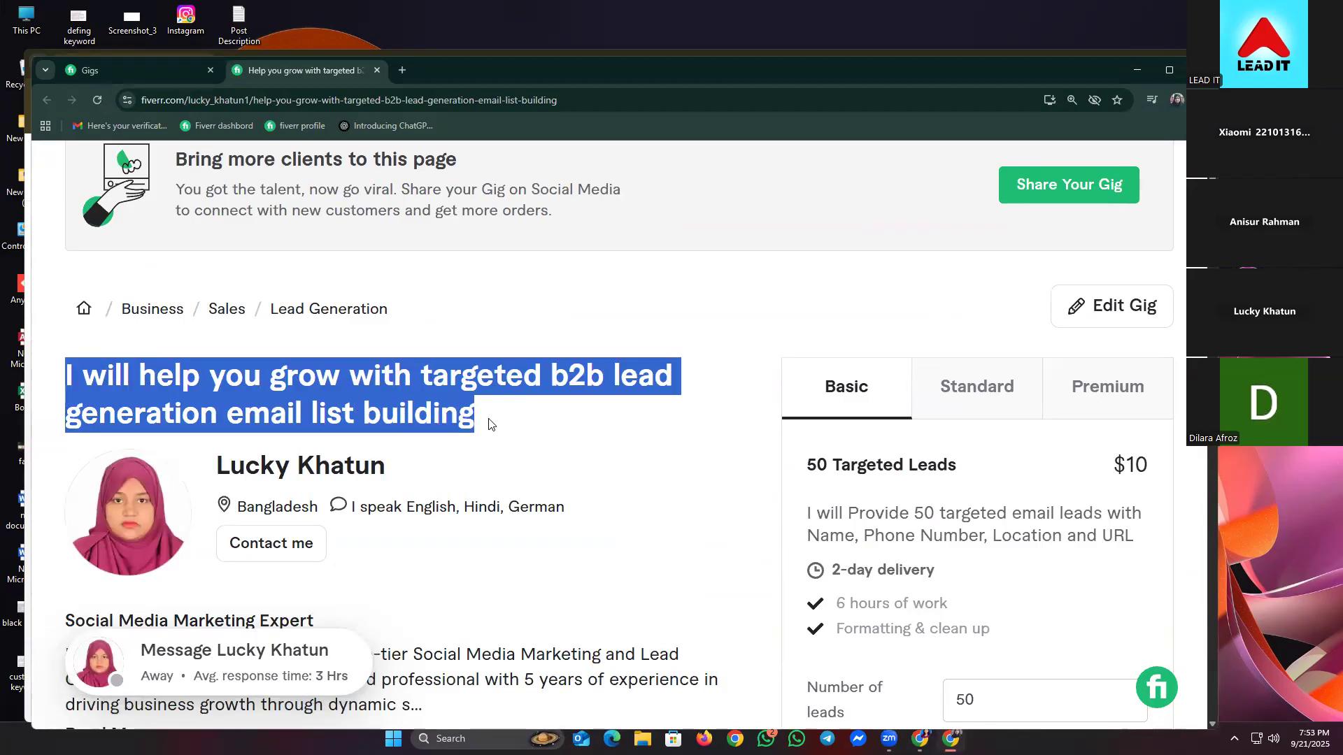
right_click(376, 383)
left_click(424, 395)
left_click(1132, 81)
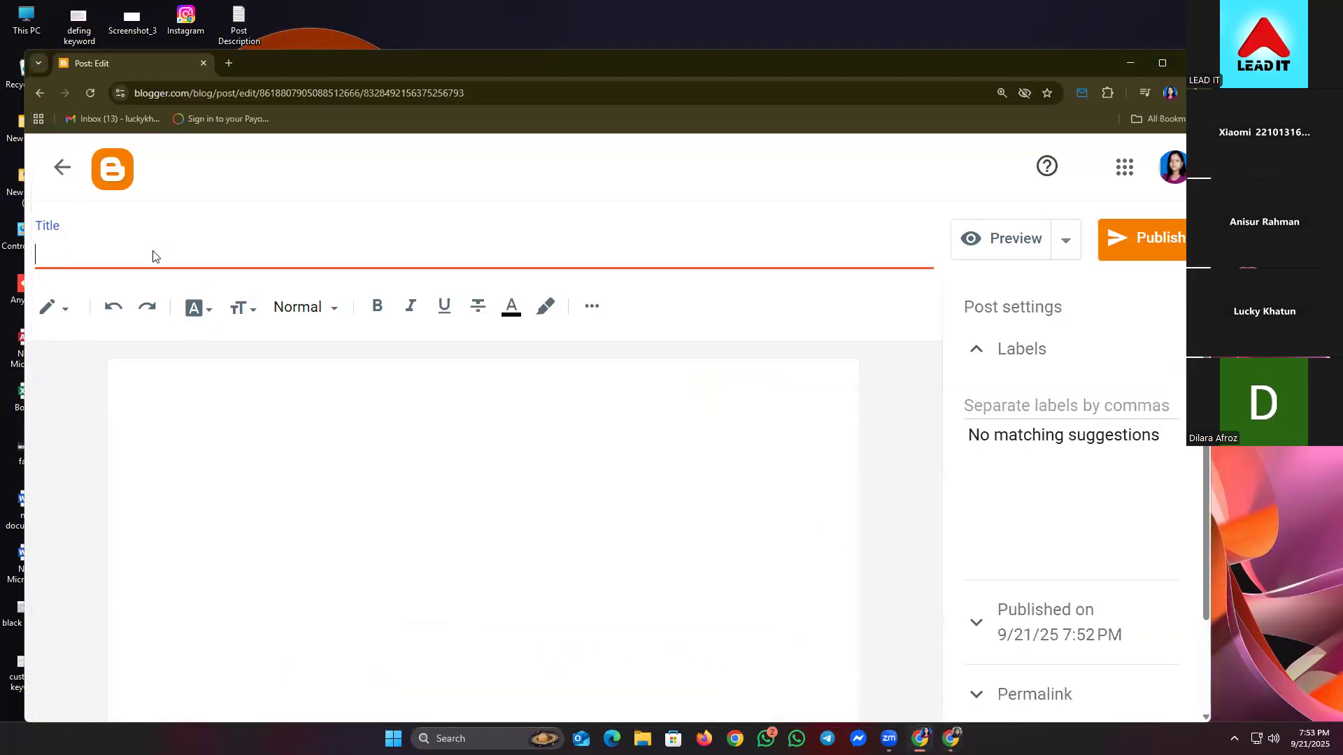
right_click(154, 253)
left_click(215, 426)
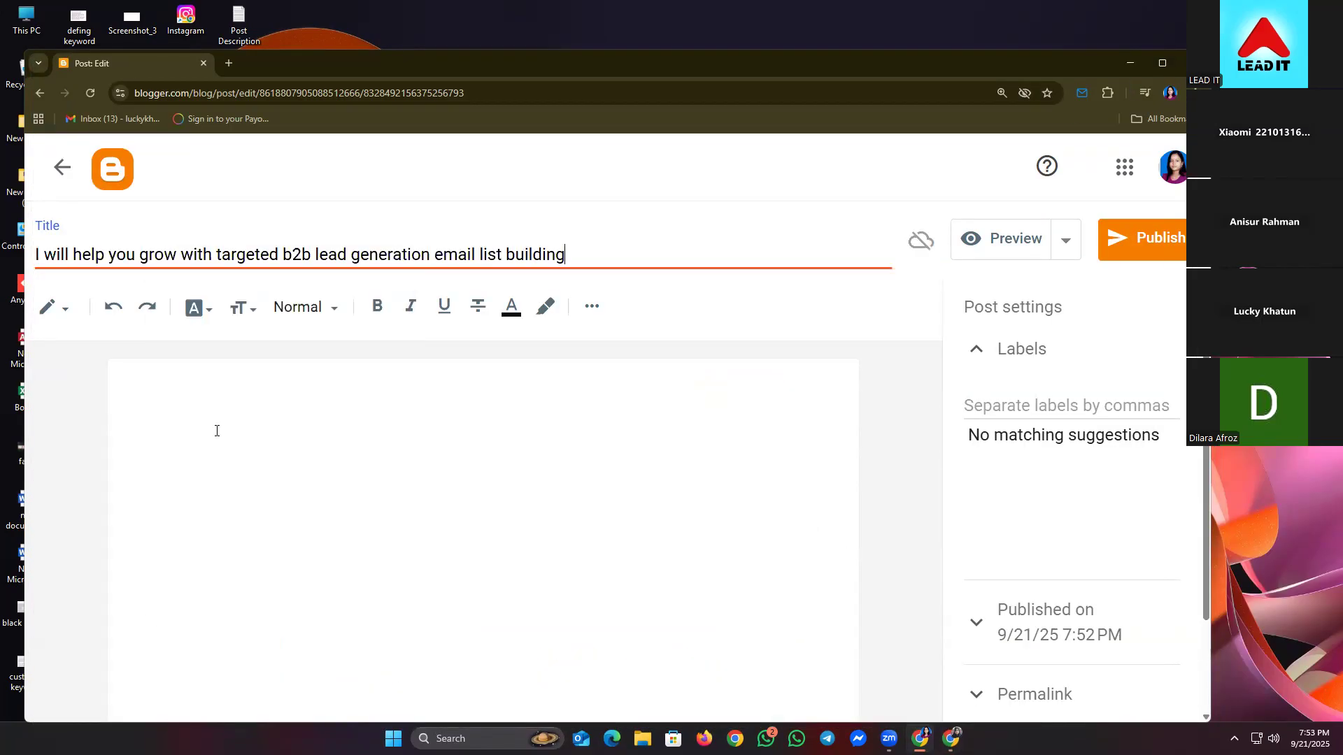
- Move into the post body, then bring the Fiverr gig page back to the front
left_click(287, 458)
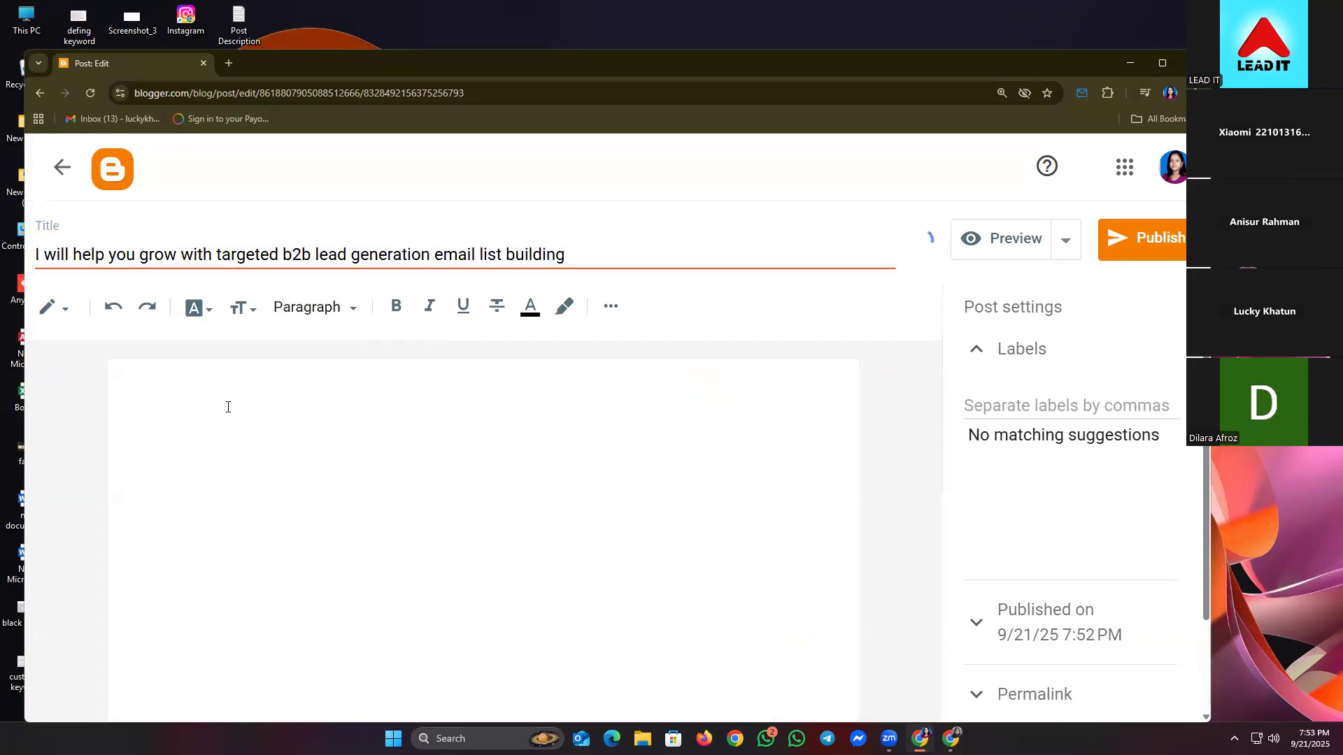
left_click(1125, 59)
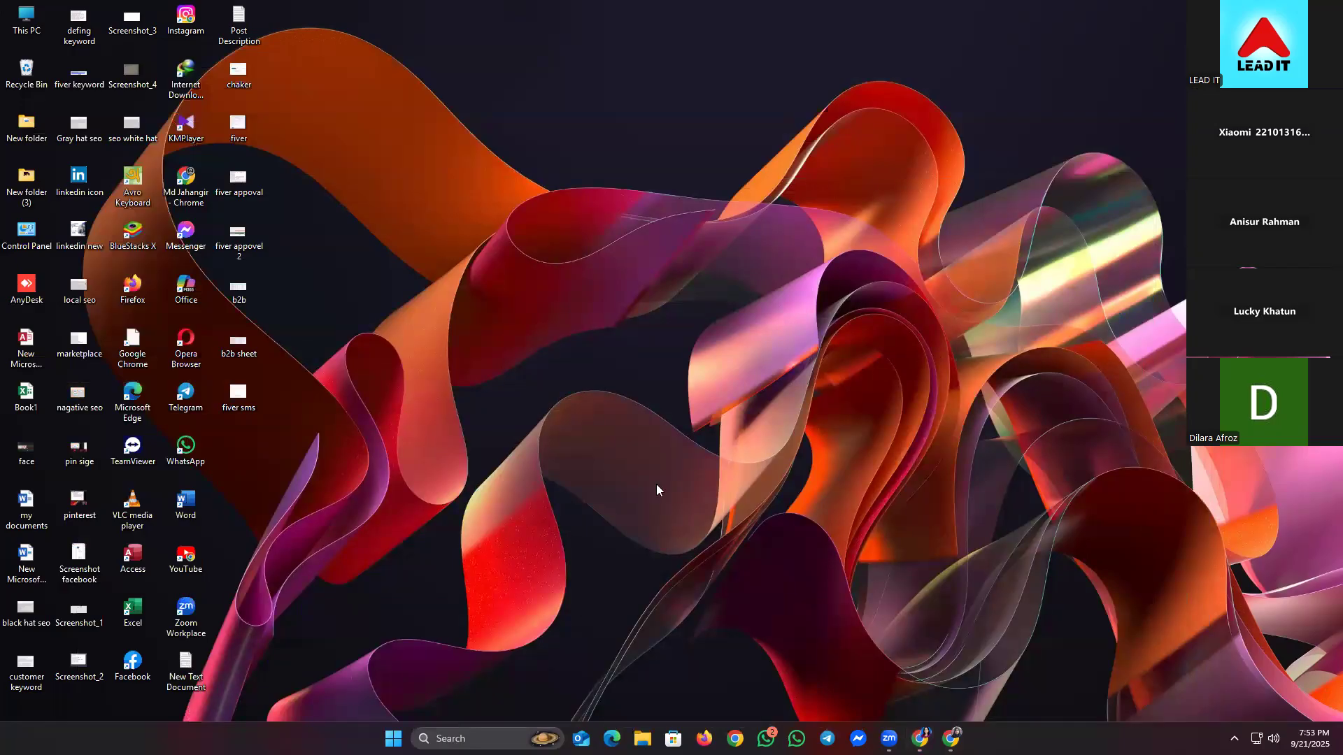
left_click(919, 739)
left_click(950, 738)
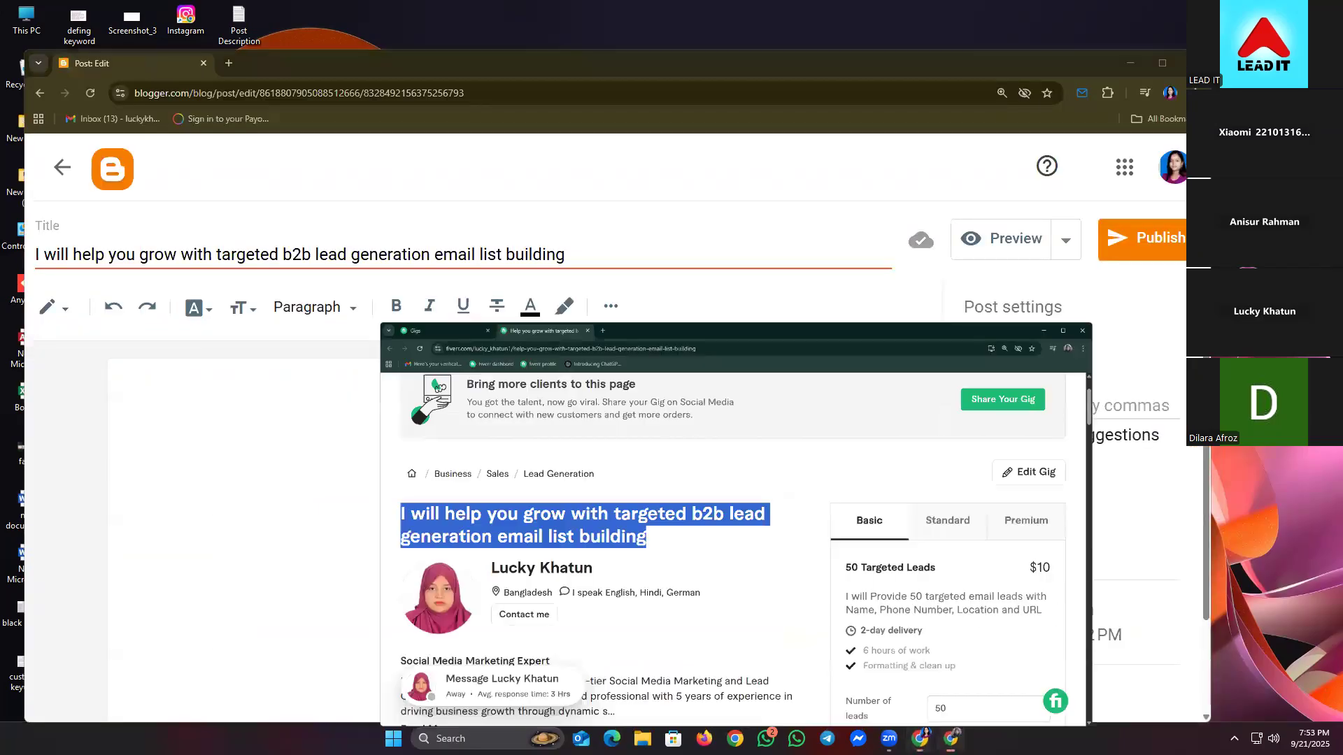
- Scroll through the Fiverr gig description, then return to Blogger and open the toolbar's More options
scroll(350, 476, "down", 5)
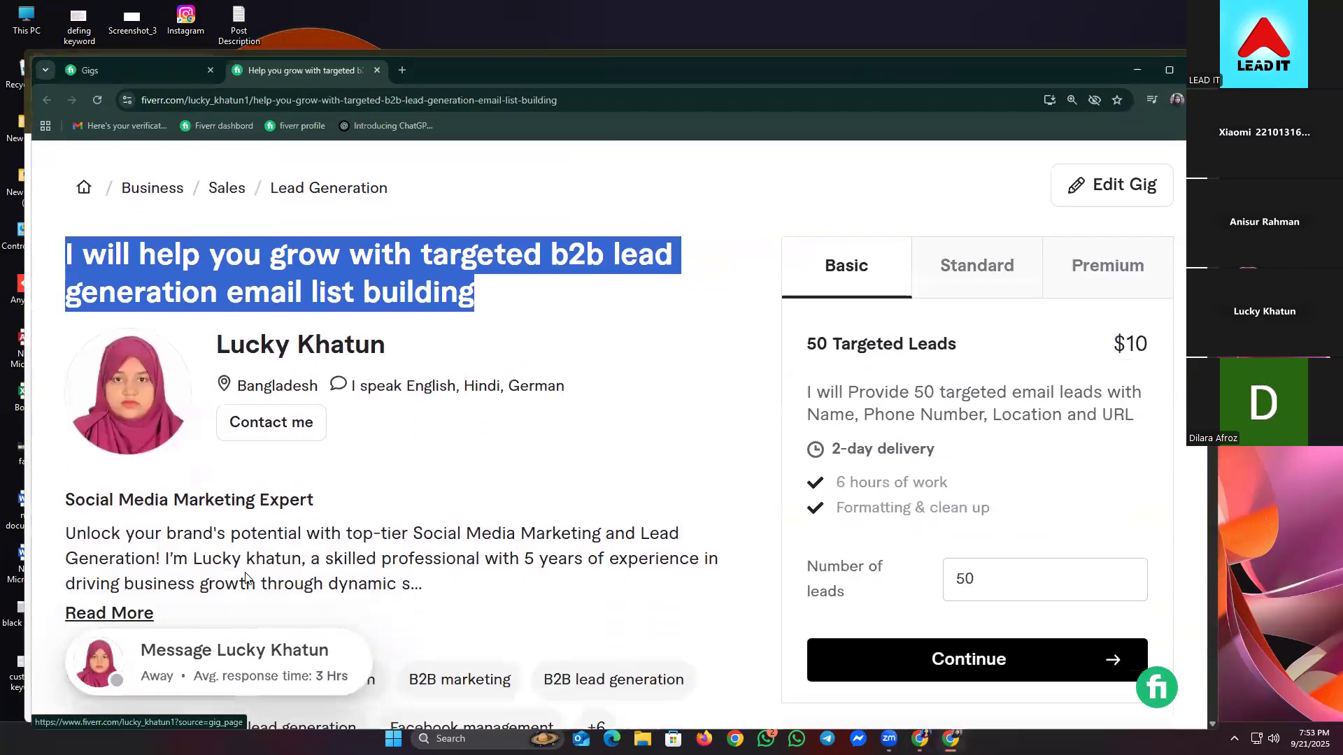
scroll(247, 578, "down", 4)
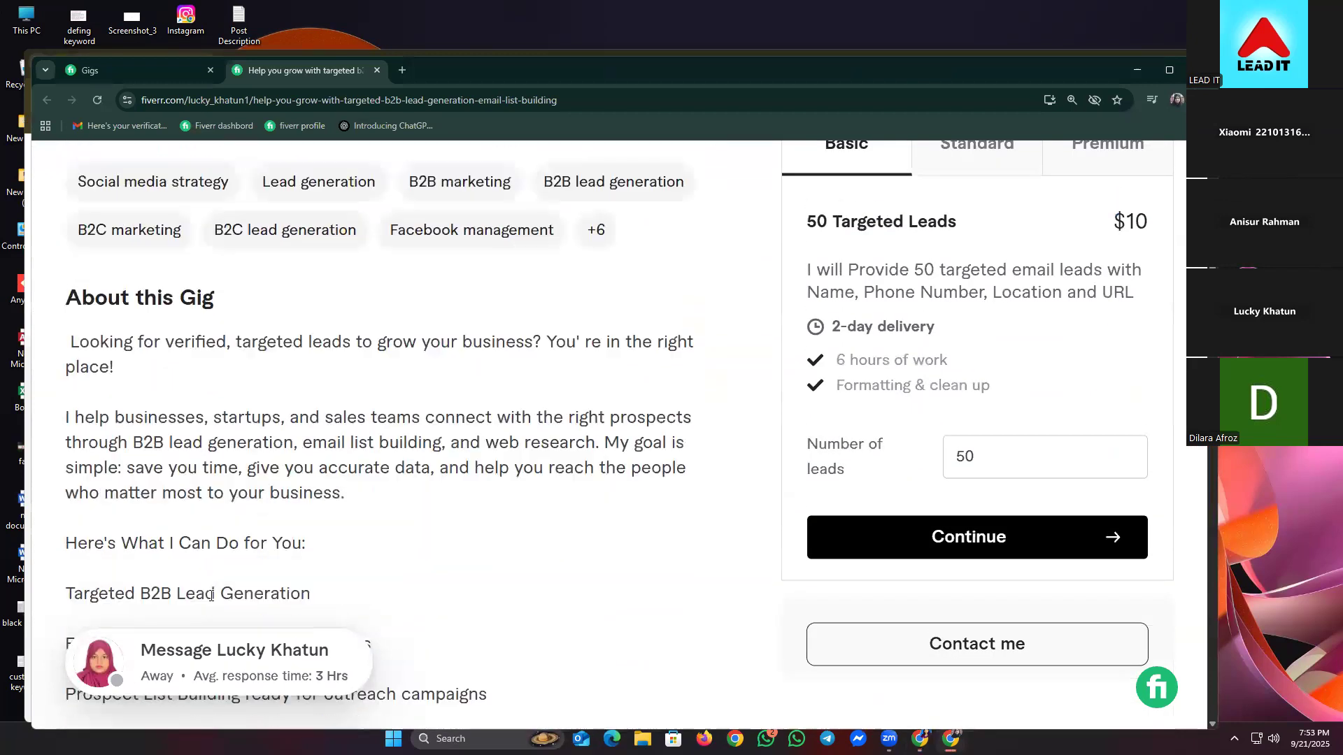
scroll(102, 418, "down", 1)
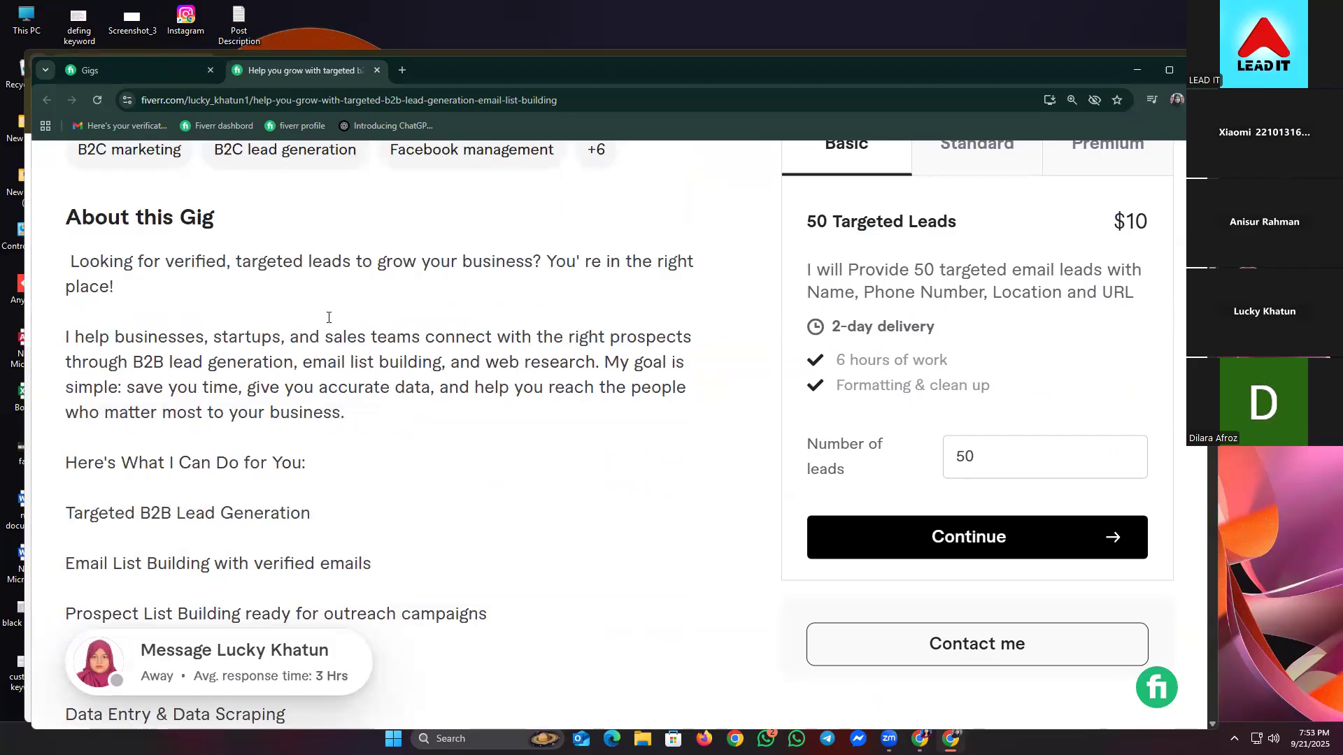
scroll(413, 384, "down", 2)
scroll(412, 383, "down", 3)
scroll(413, 383, "up", 3)
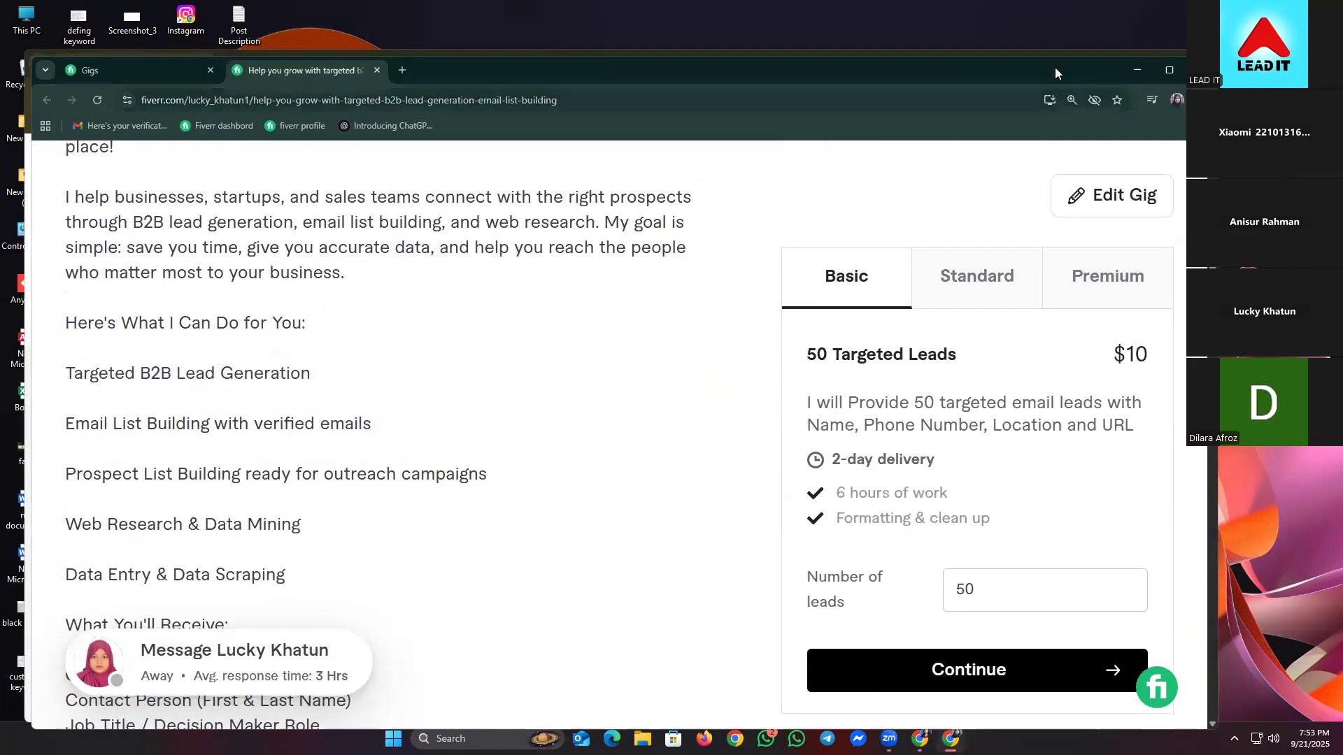
left_click(1134, 70)
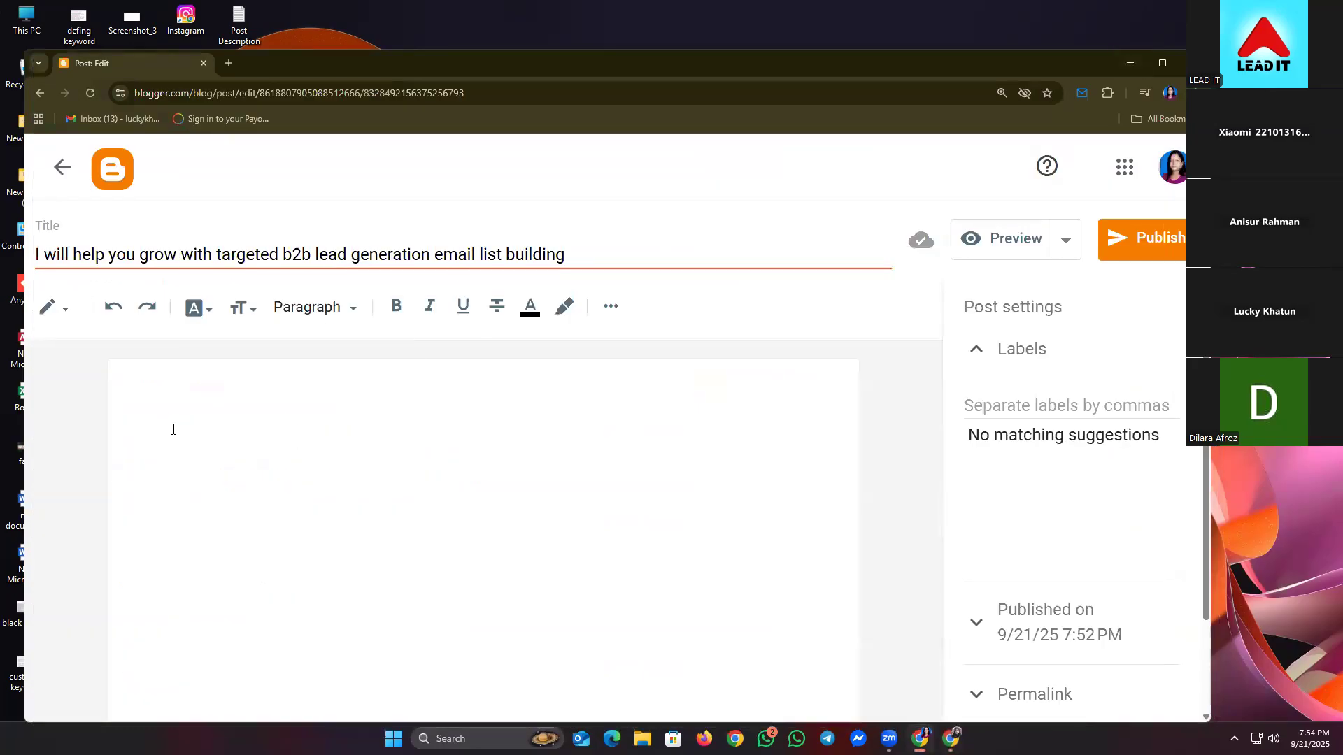
left_click(613, 308)
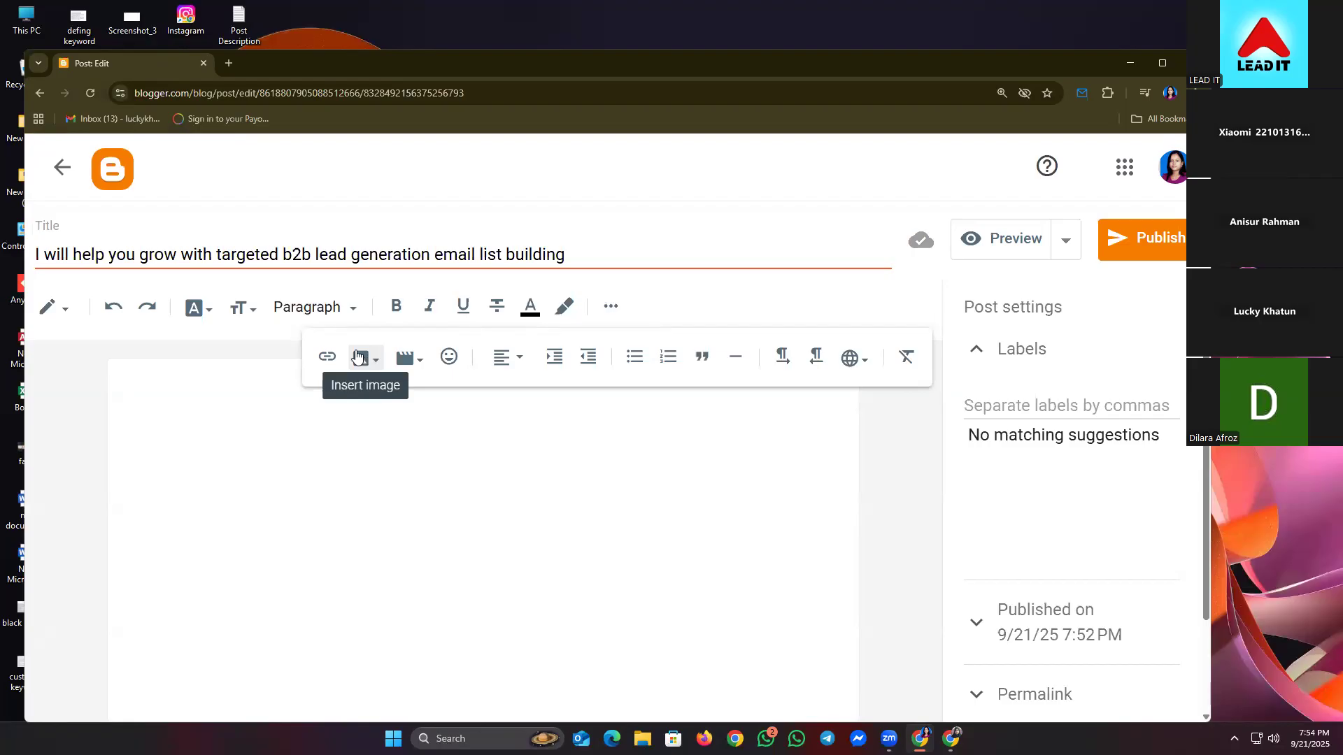
- Choose Insert image > Upload from computer and allow Google's necessary cookies
left_click(357, 356)
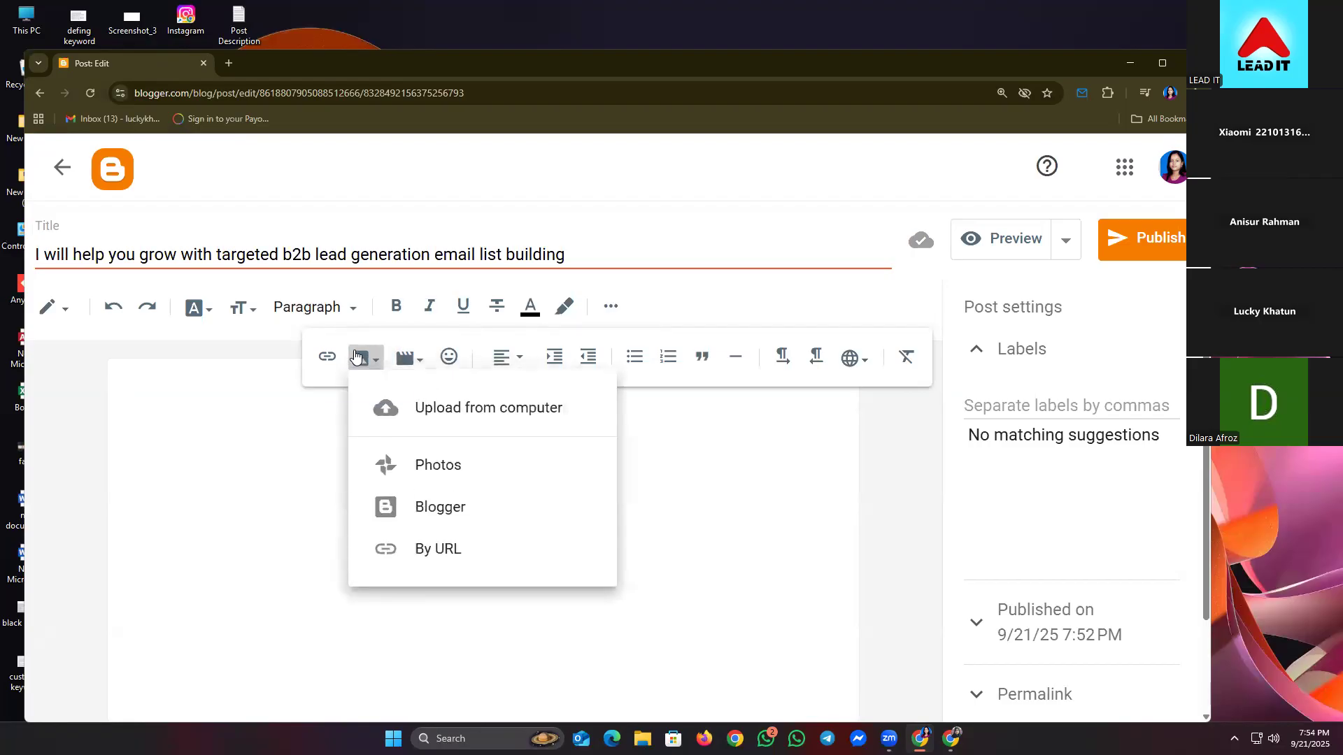
left_click(453, 409)
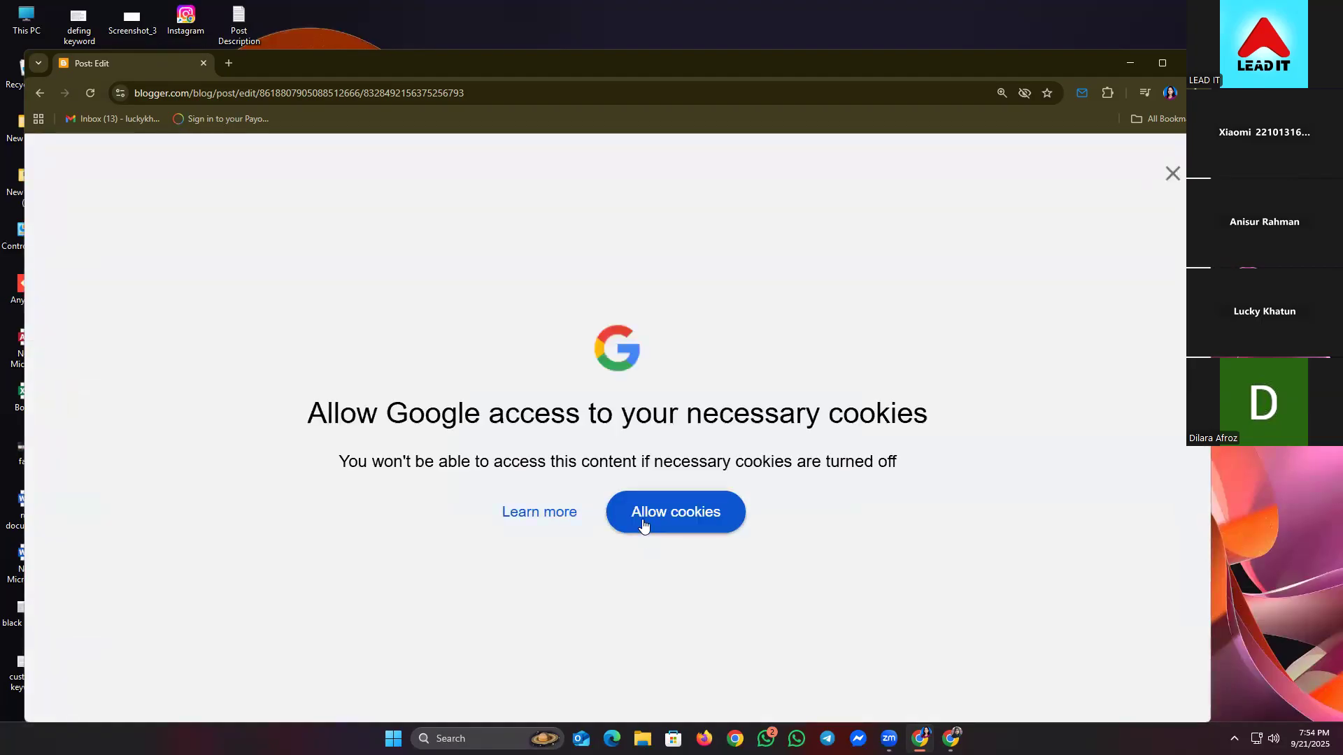
left_click(642, 523)
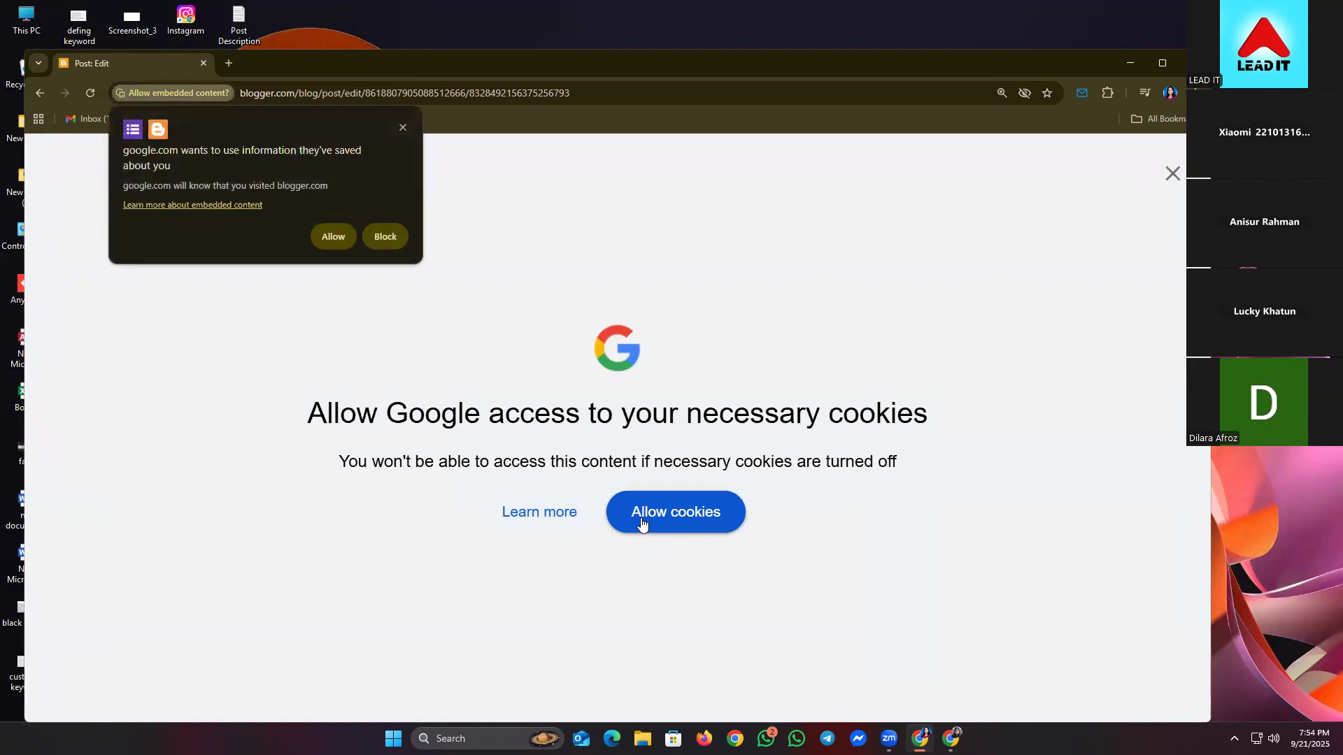
left_click(335, 236)
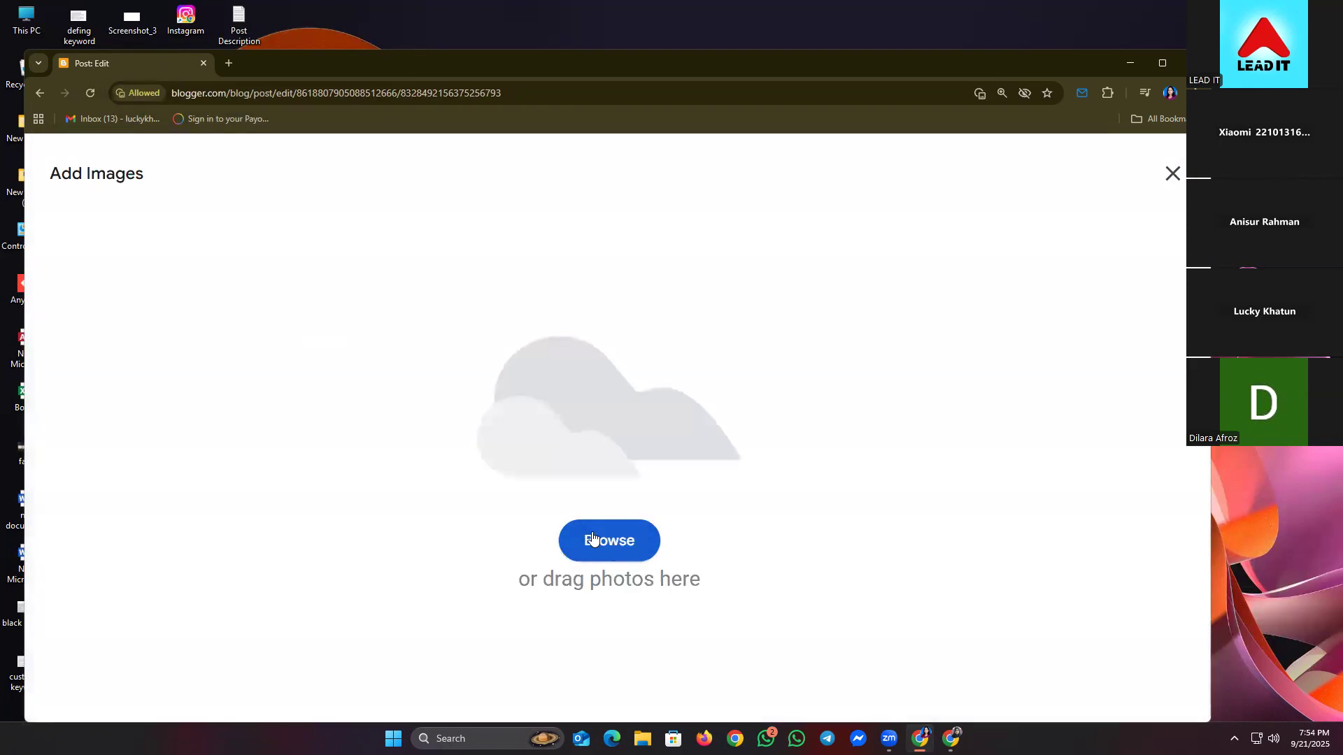
- Browse to Downloads, copy the gig image's file name, and open that image for upload
left_click(595, 552)
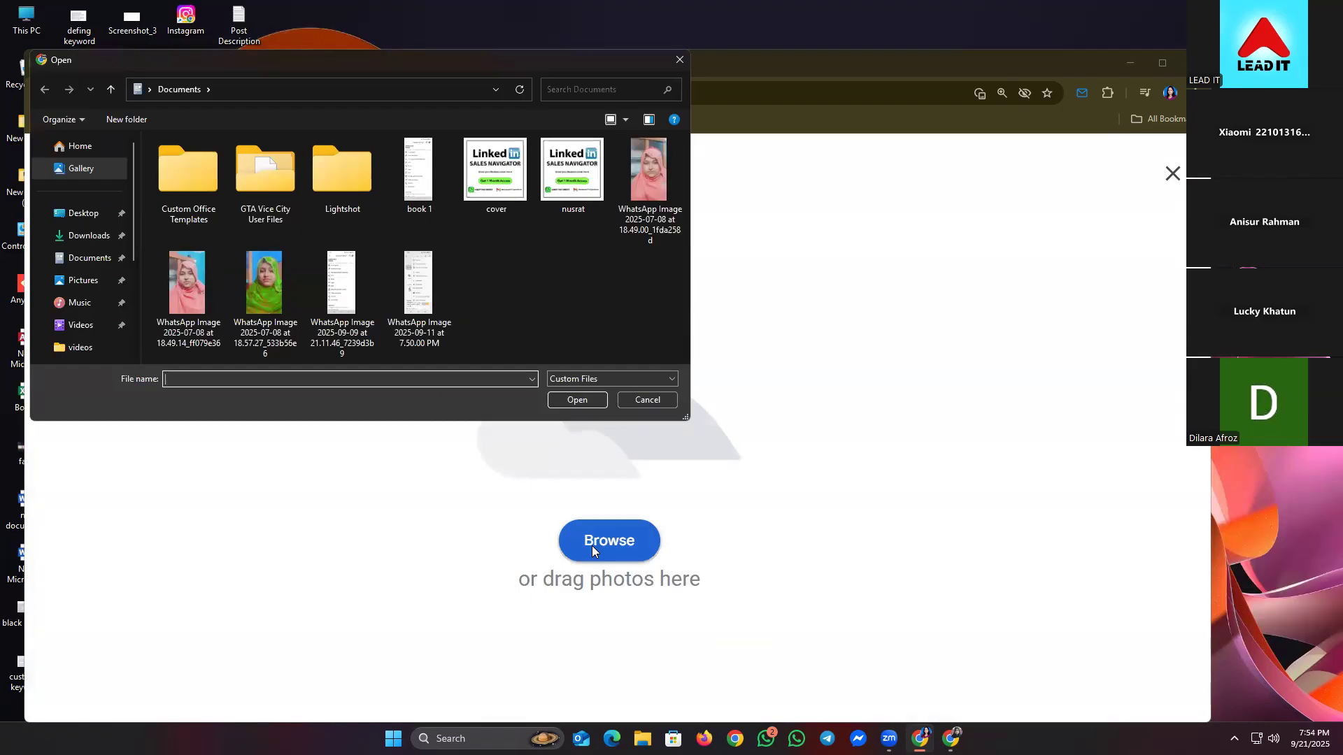
left_click(111, 237)
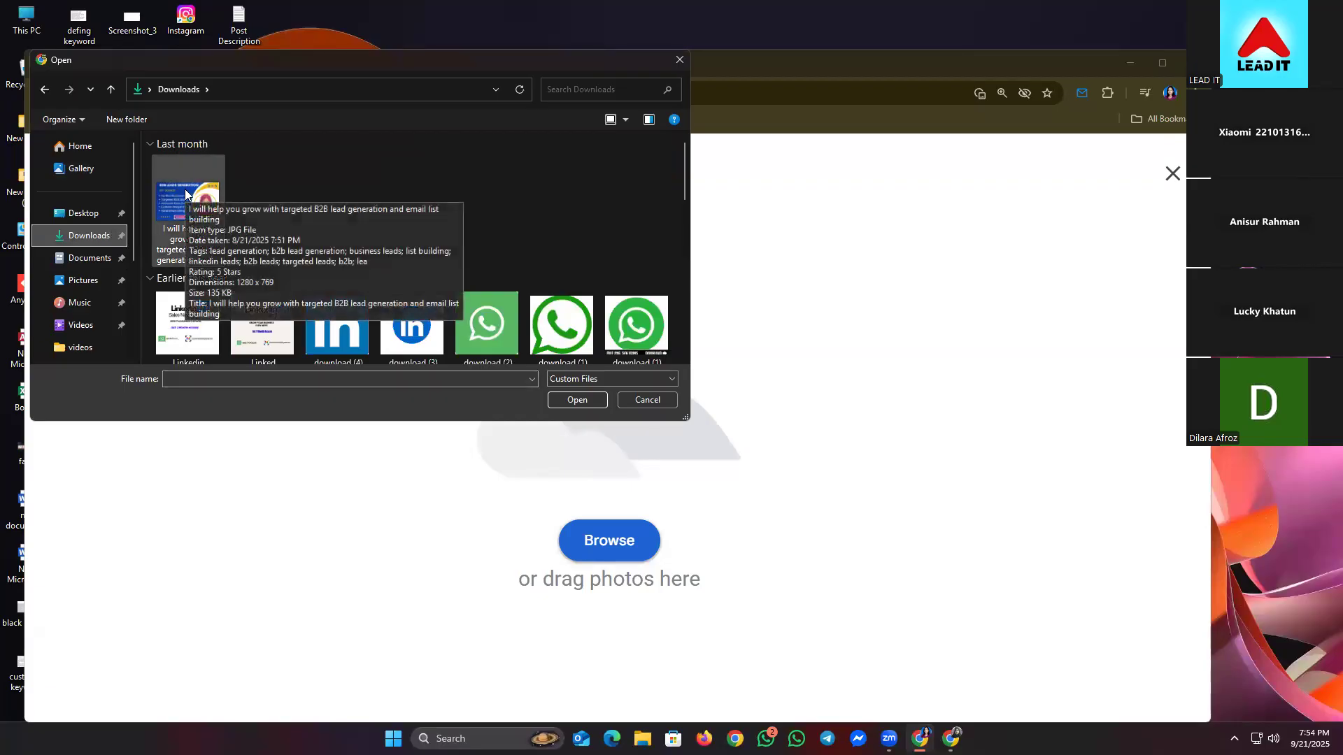
left_click(174, 243)
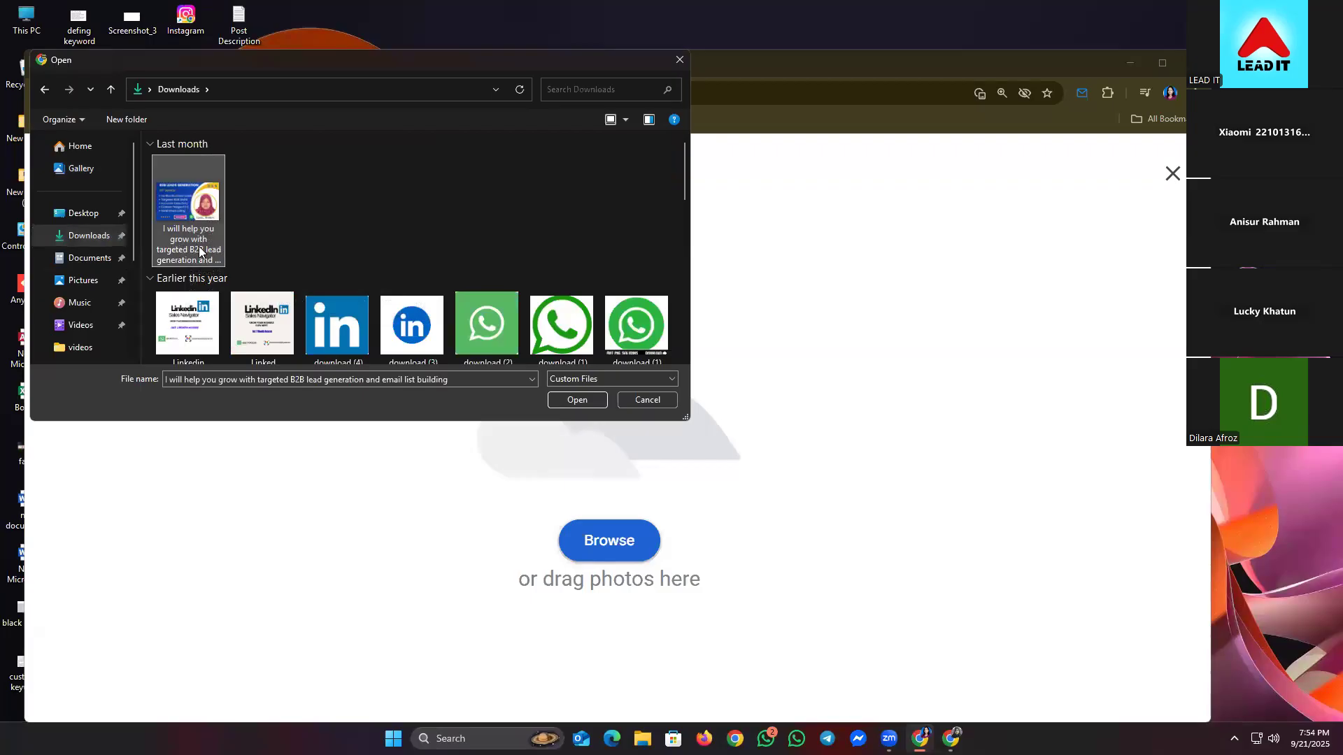
left_click(199, 250)
right_click(200, 249)
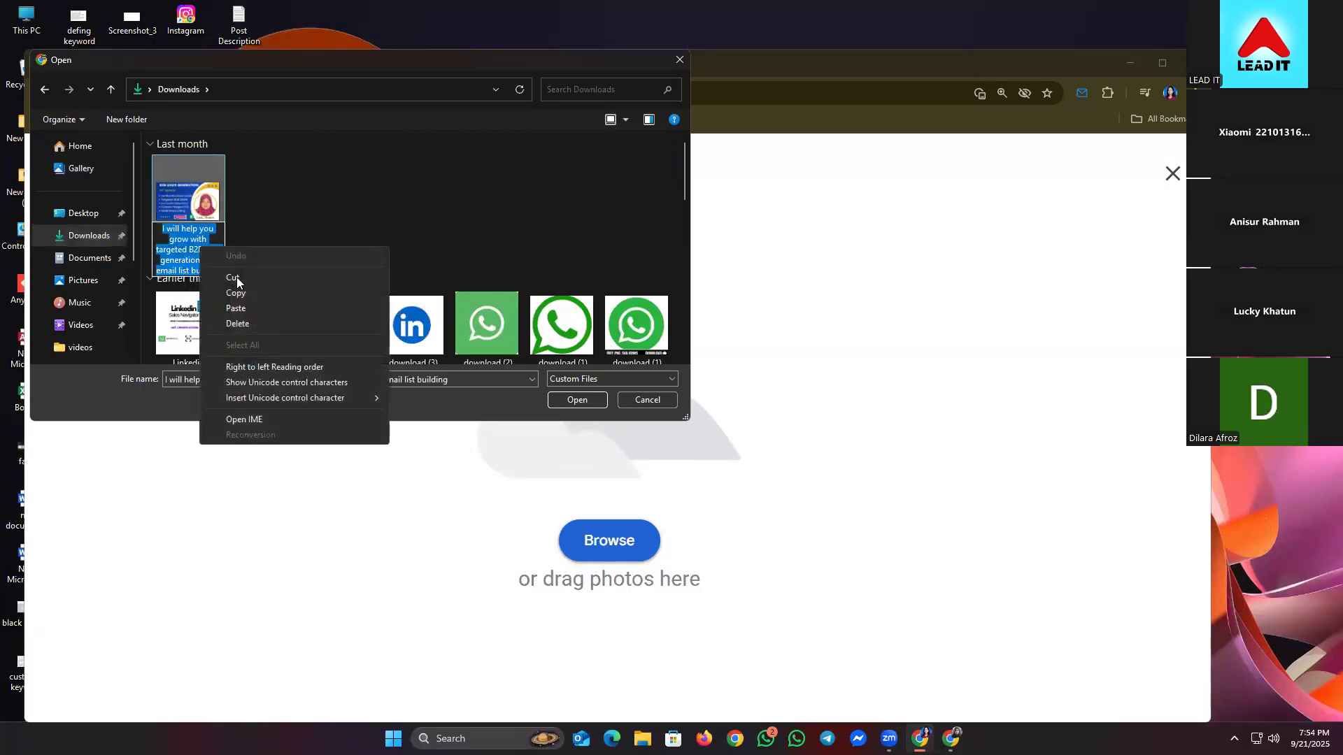
left_click(247, 293)
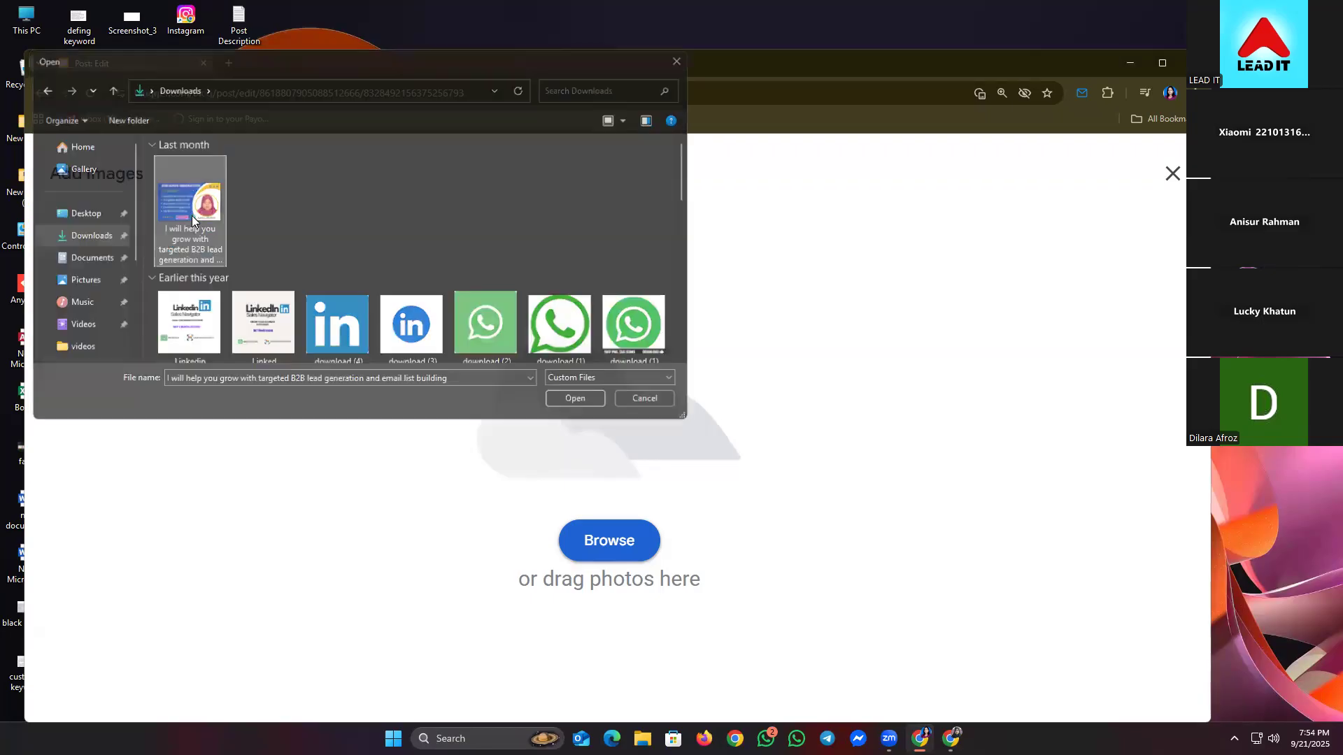
double_click(192, 216)
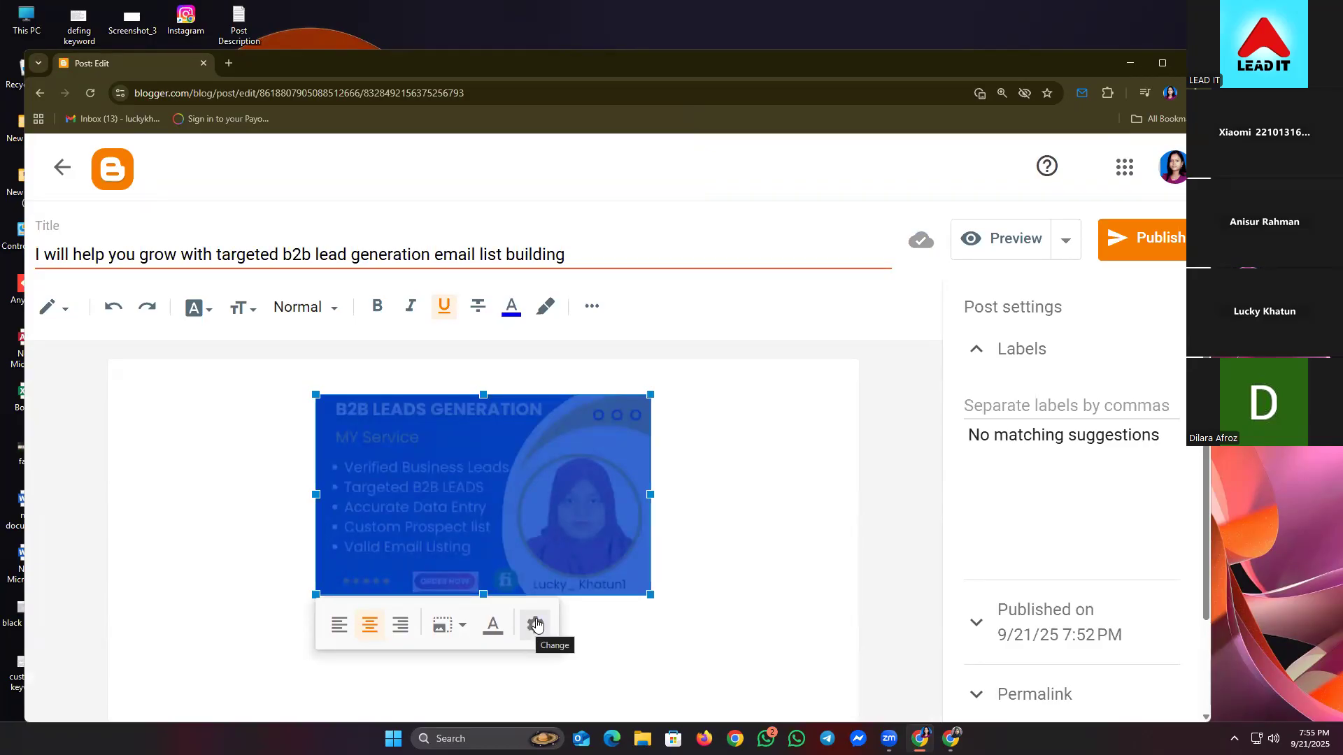
- Paste the gig title into the image's Alt text and Title text fields
left_click(537, 624)
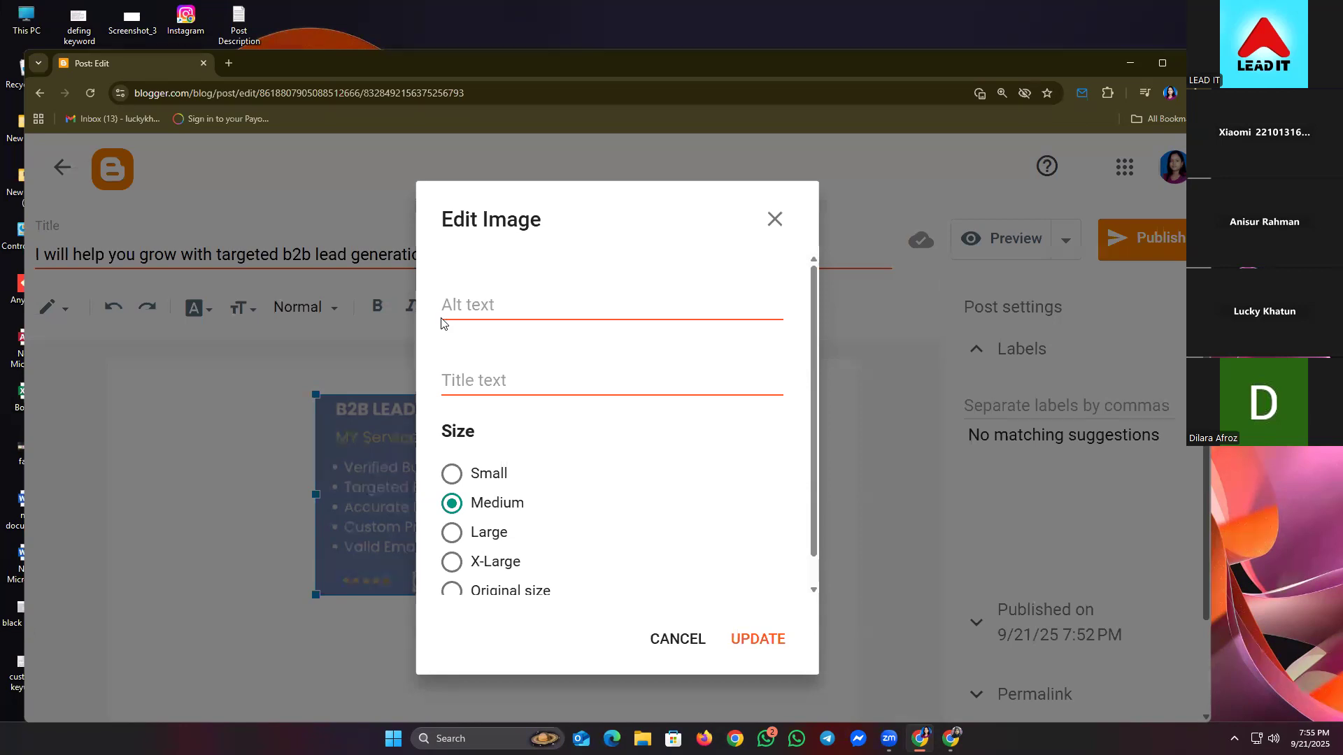
left_click(454, 303)
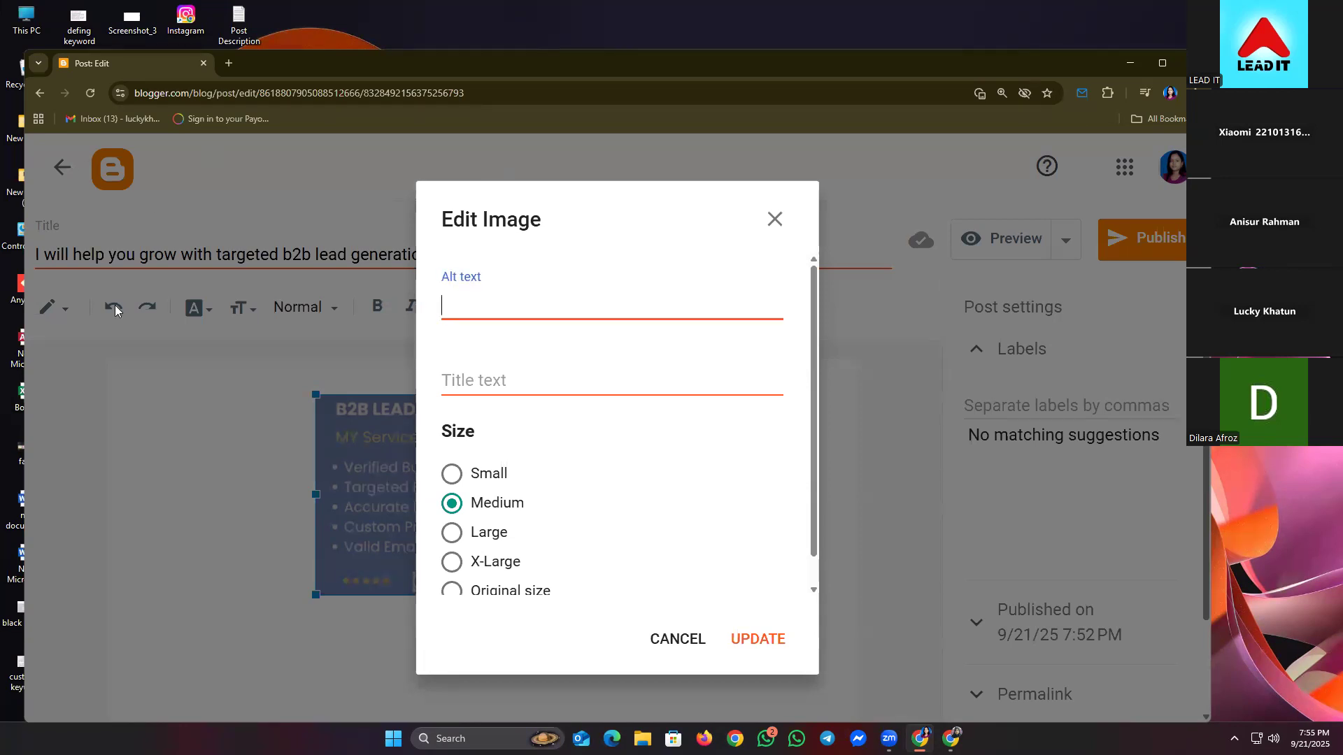
right_click(501, 305)
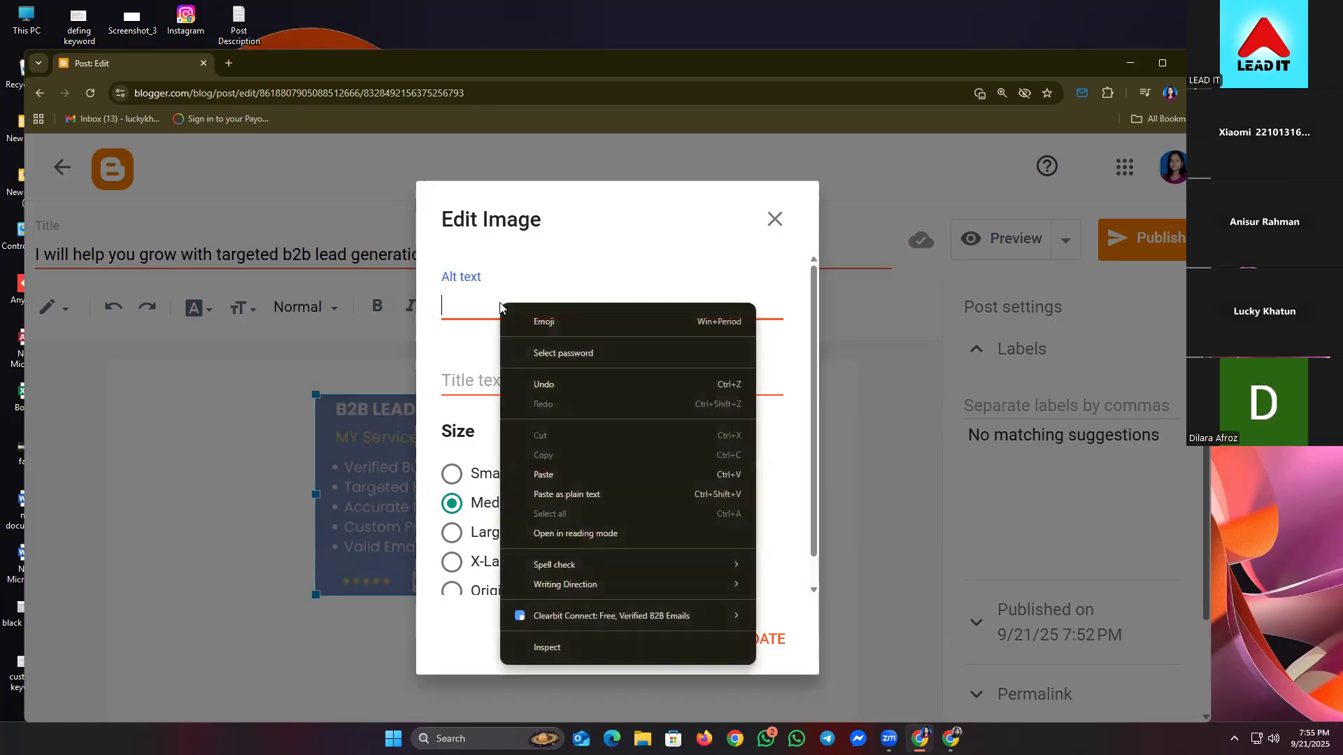
left_click(573, 472)
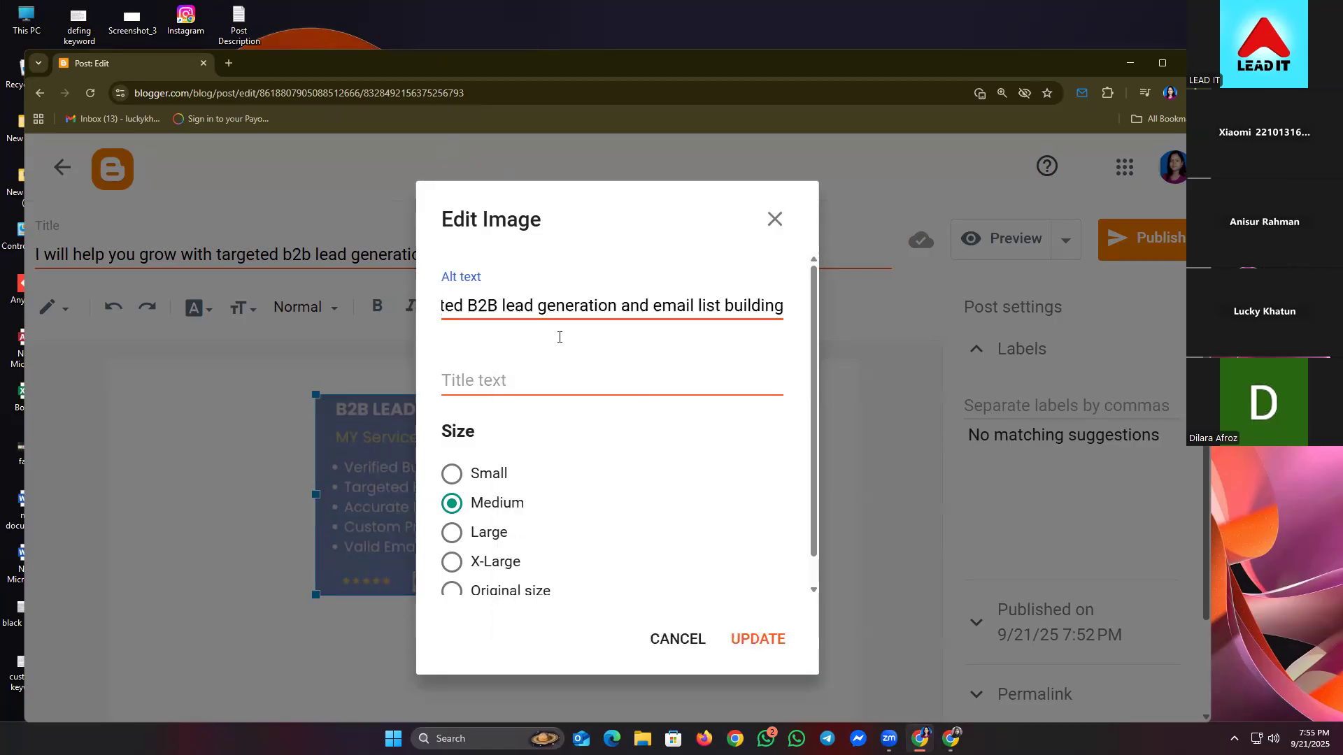
left_click_drag(630, 304, 283, 307)
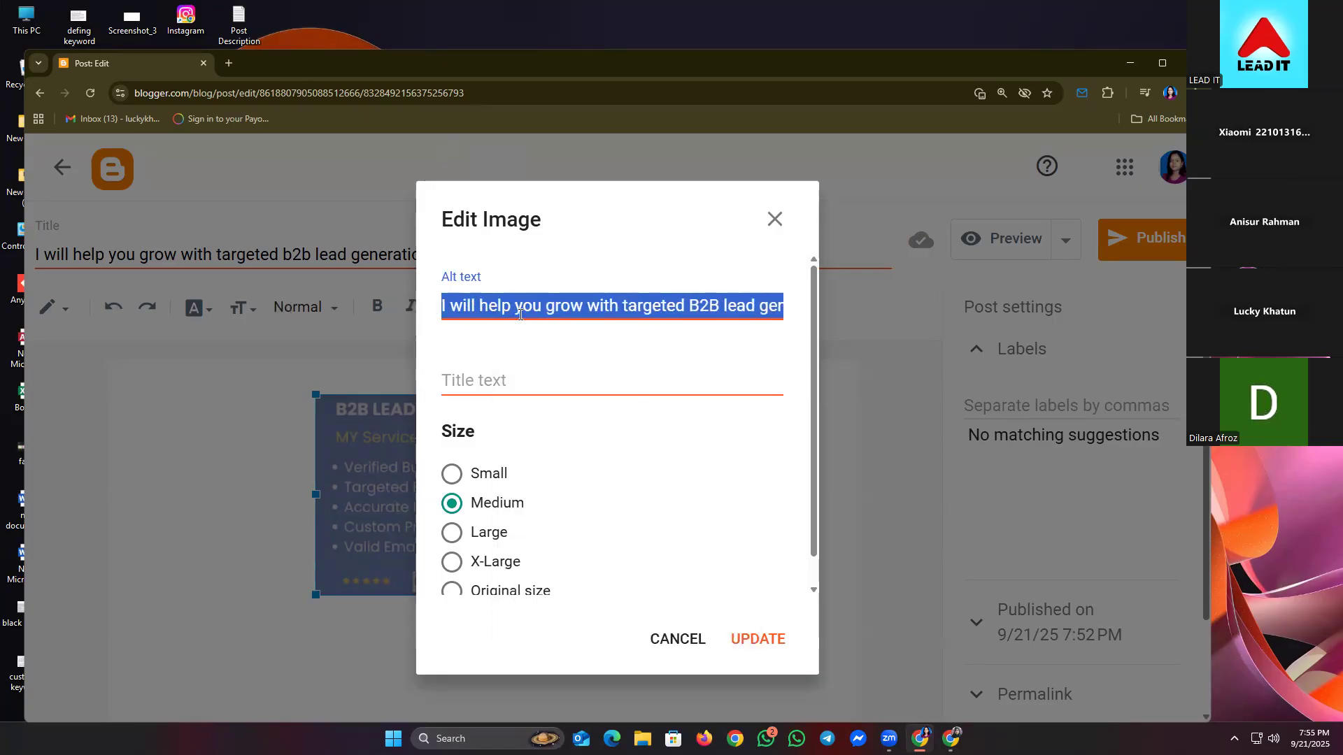
left_click(521, 378)
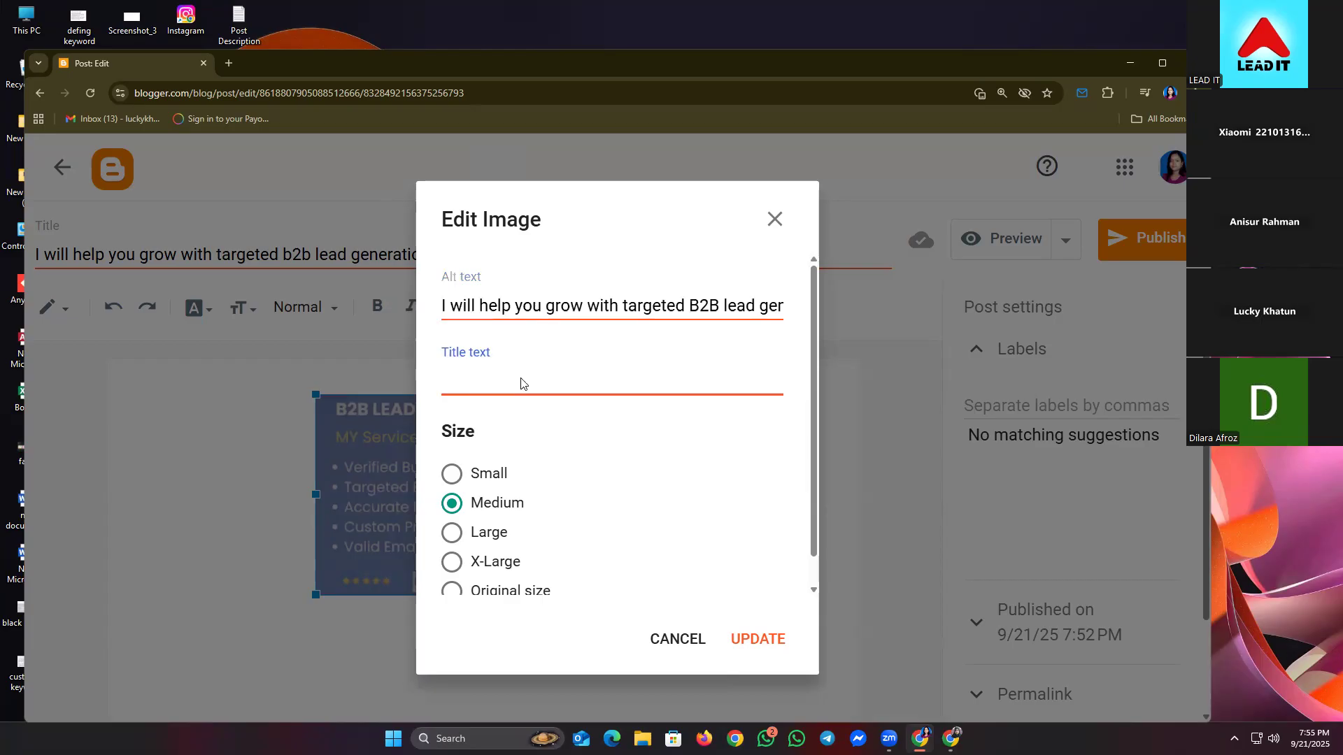
right_click(521, 378)
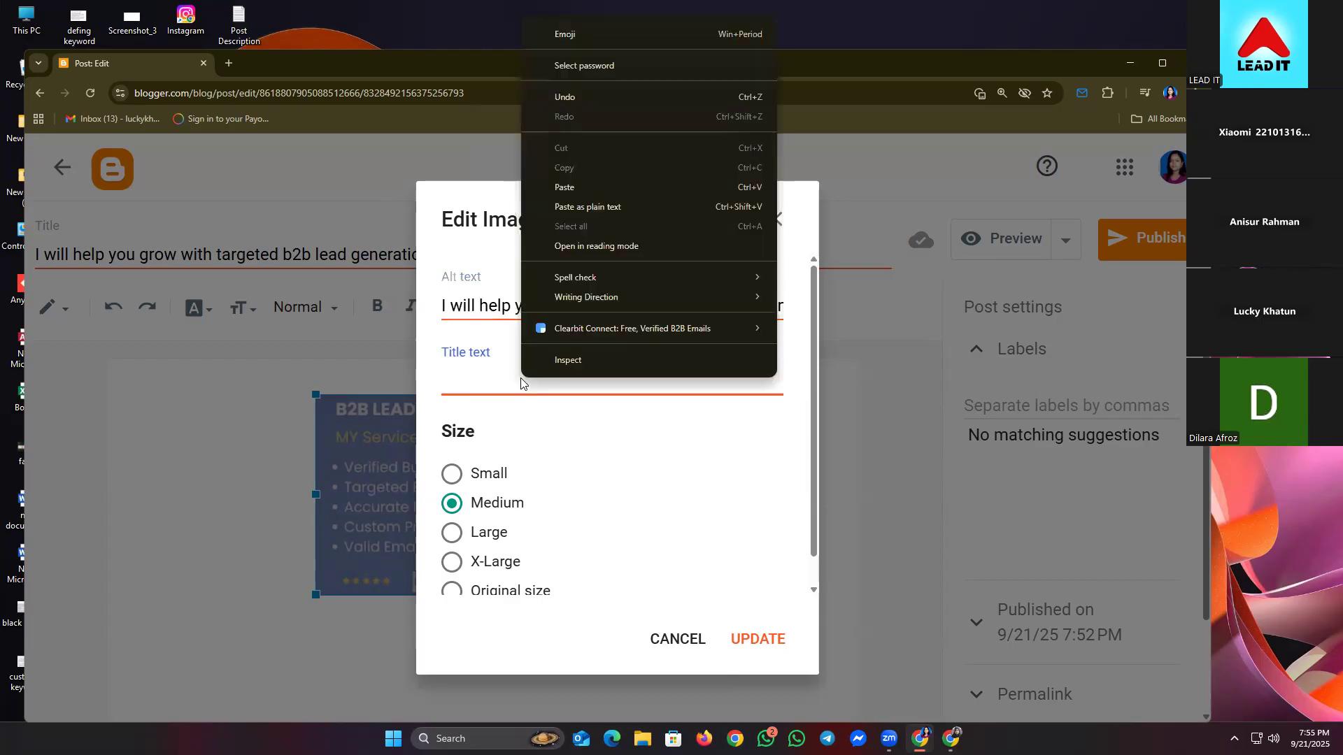
left_click(564, 187)
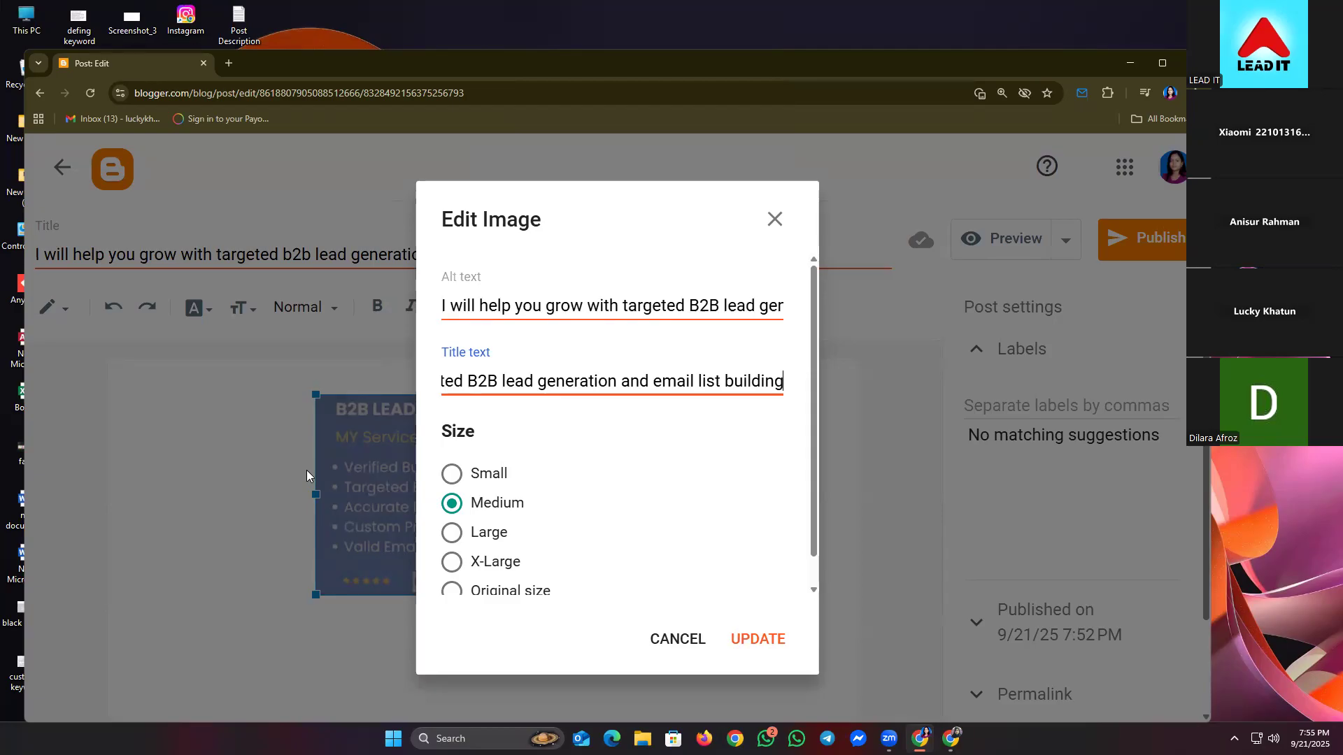
- Set the image size to Large, apply it, and switch back to the Fiverr gig page
scroll(574, 483, "down", 1)
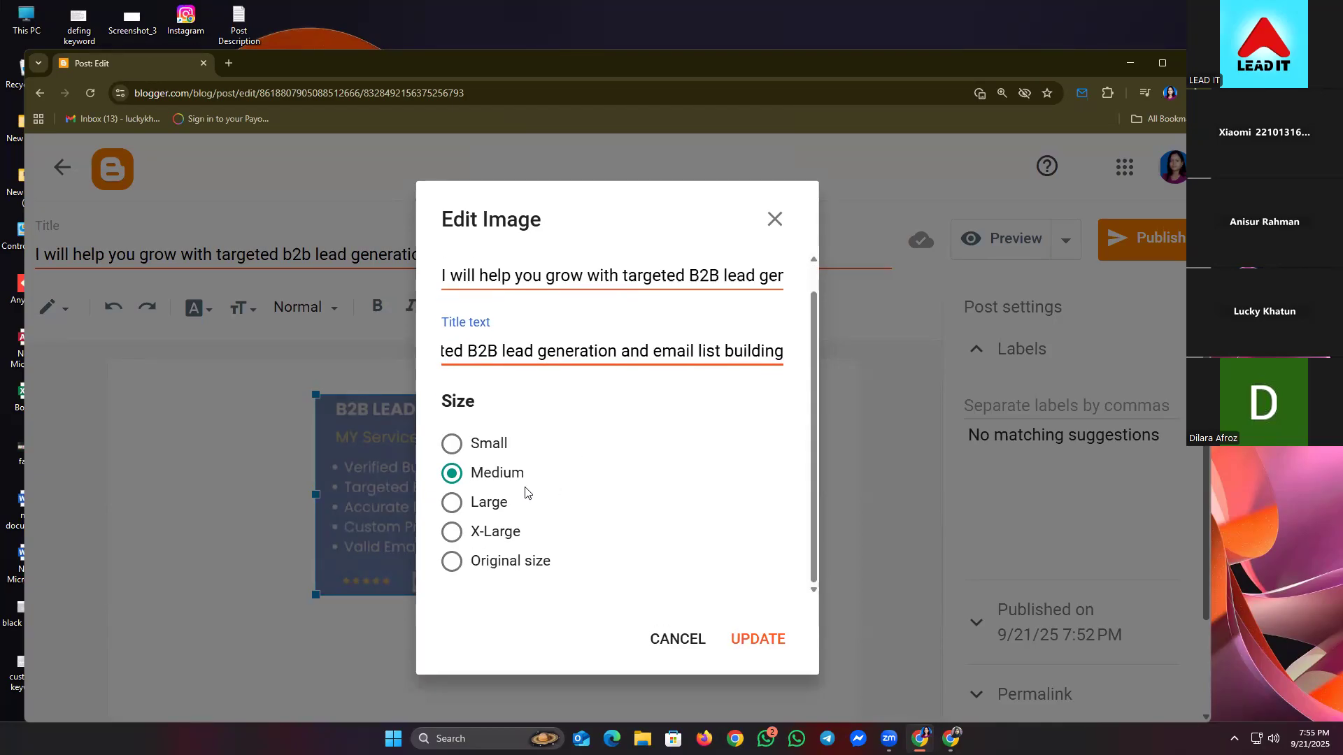
left_click(448, 505)
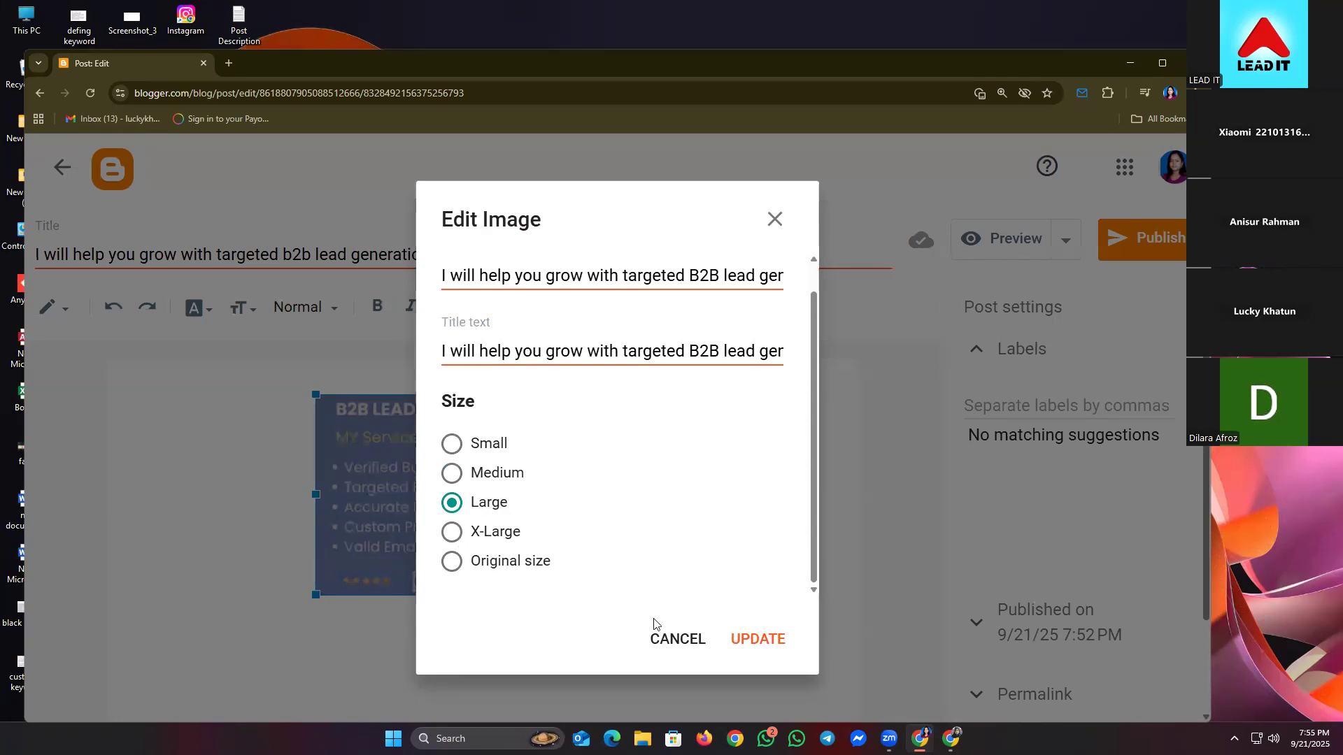
left_click(735, 640)
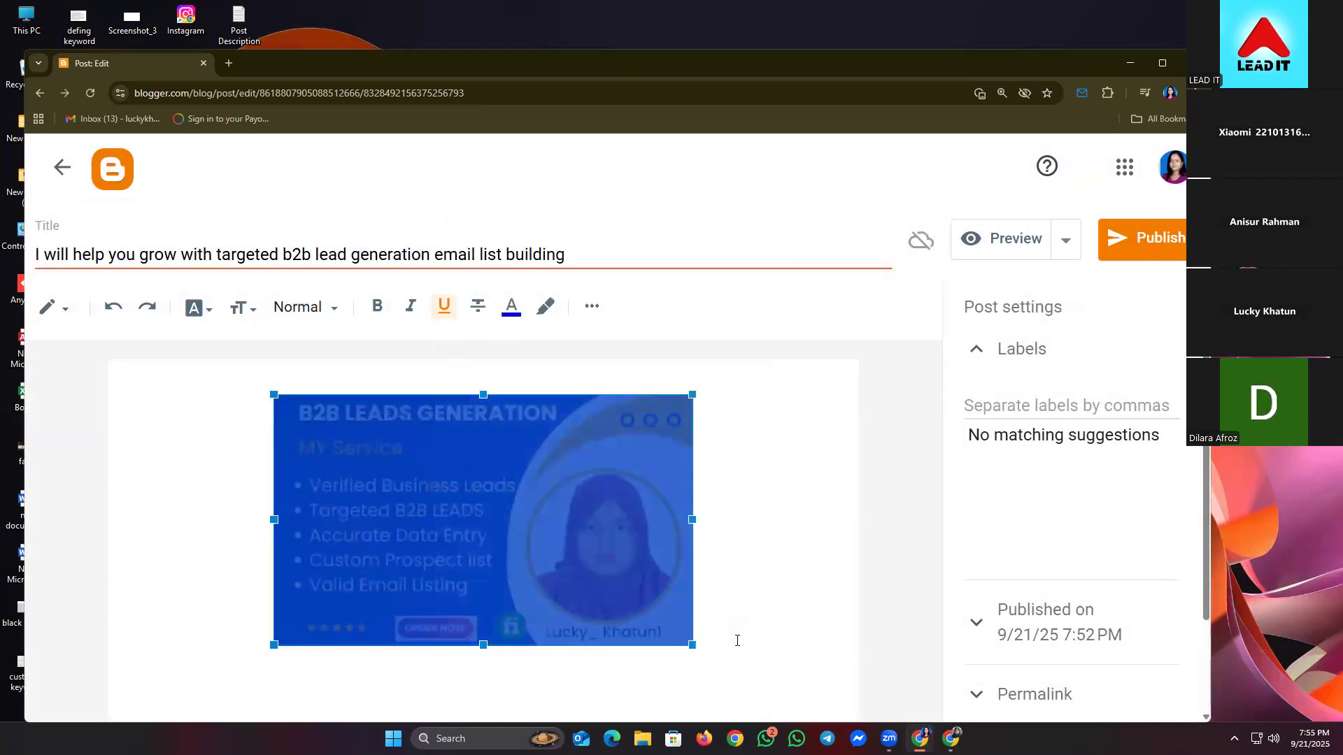
left_click(751, 669)
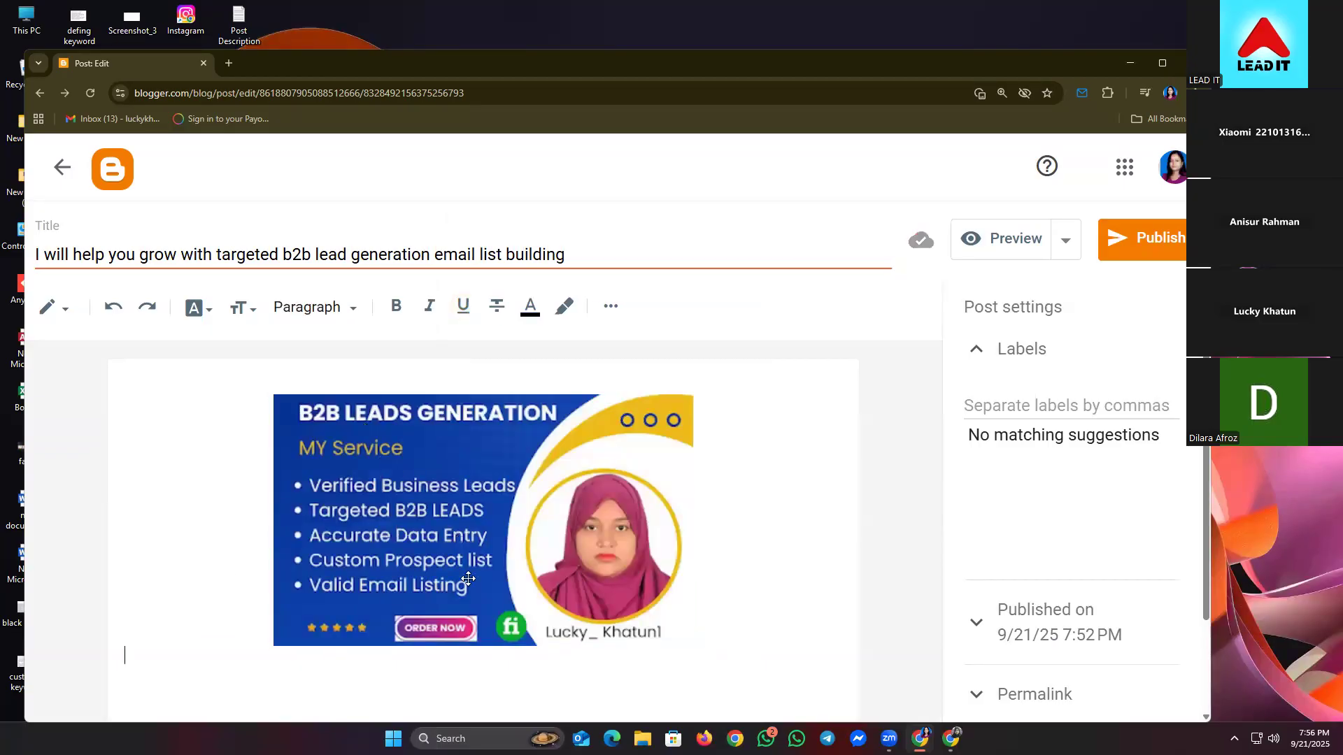
mouse_move(951, 738)
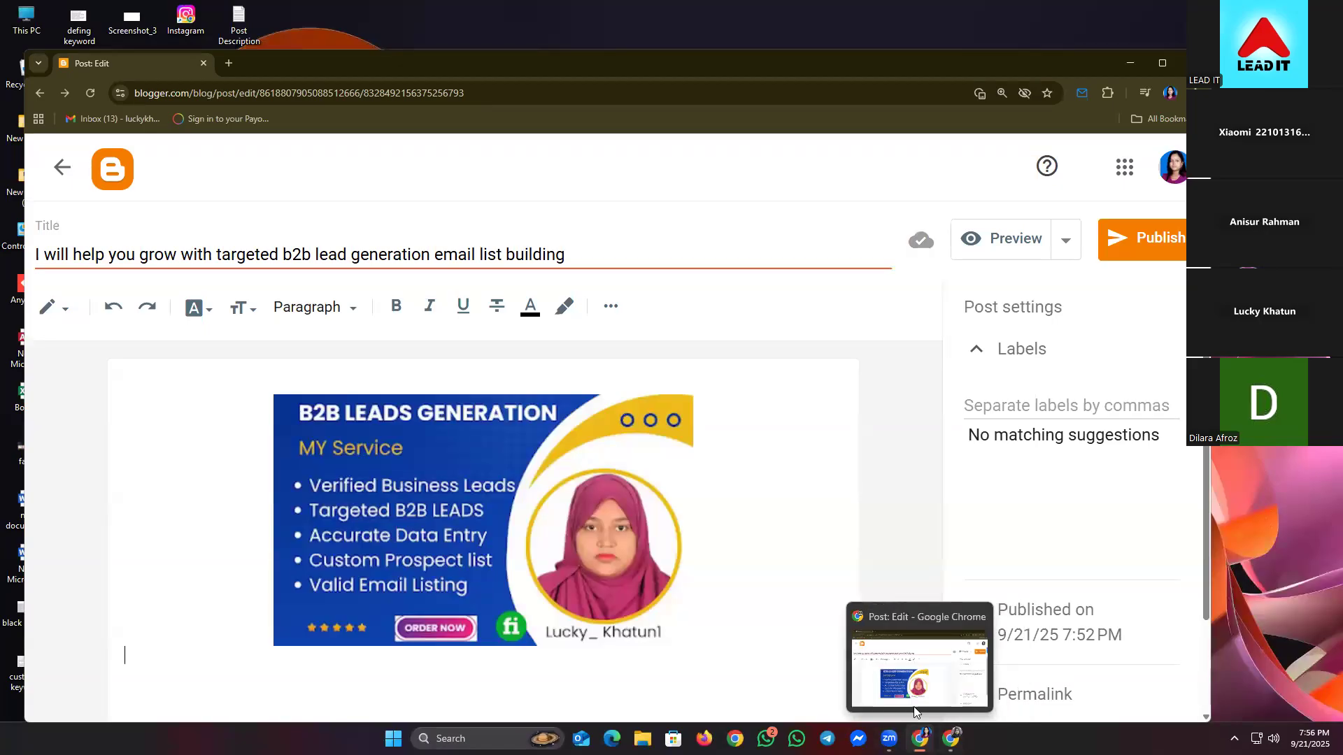
left_click(914, 707)
left_click(951, 738)
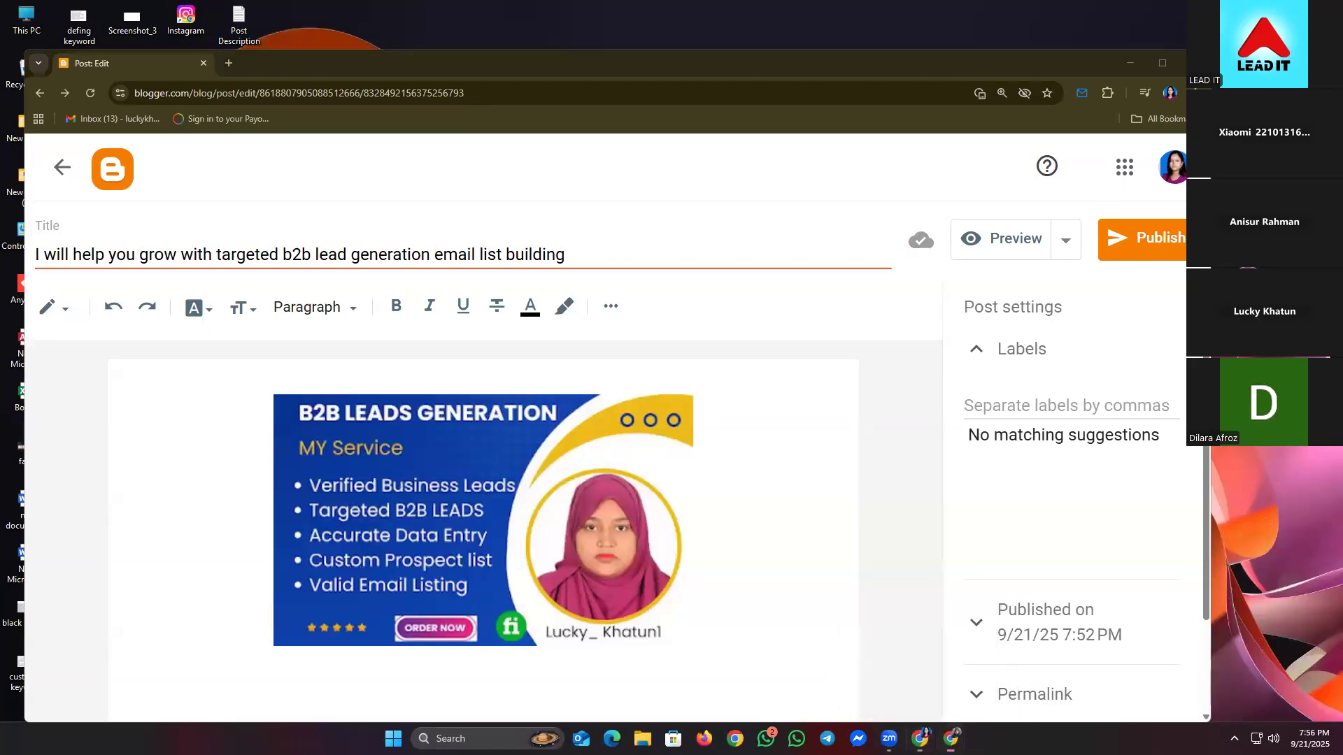
- Select and copy the whole About this Gig description, then minimize Fiverr
scroll(427, 515, "down", 2)
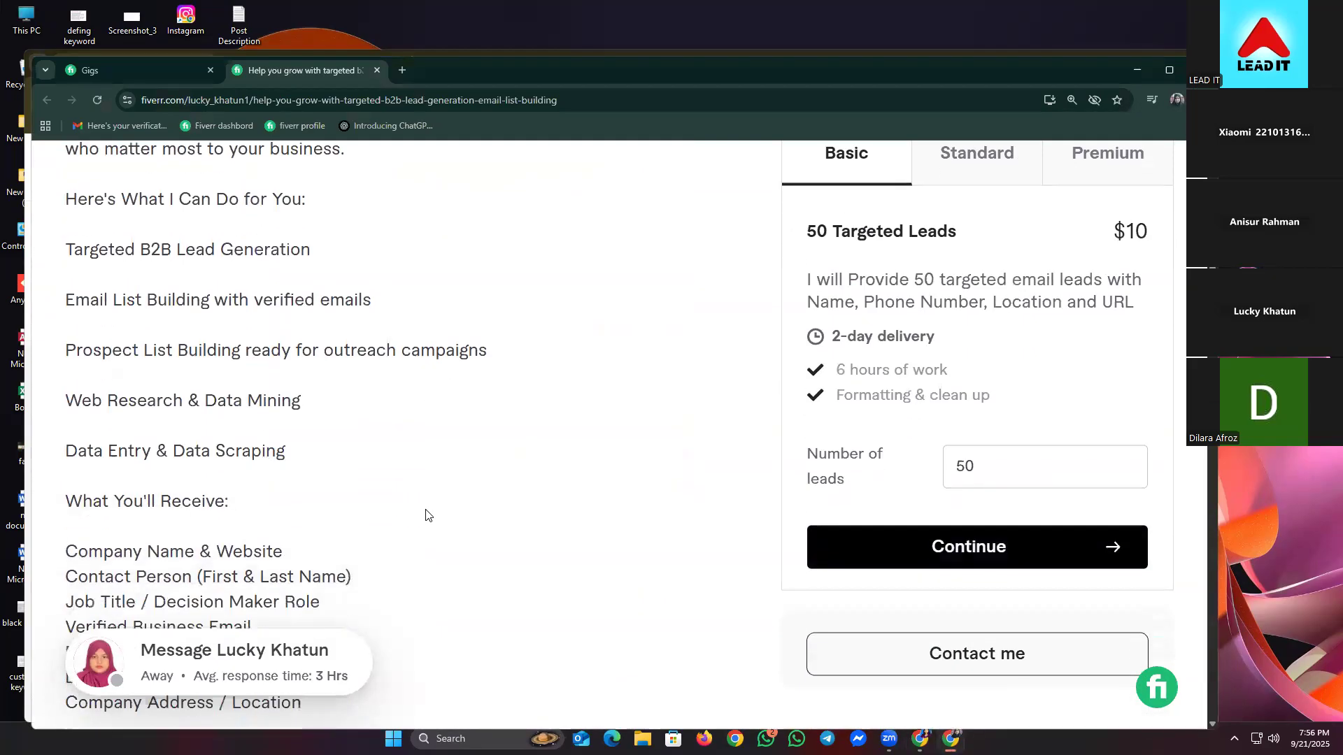
scroll(420, 516, "up", 5)
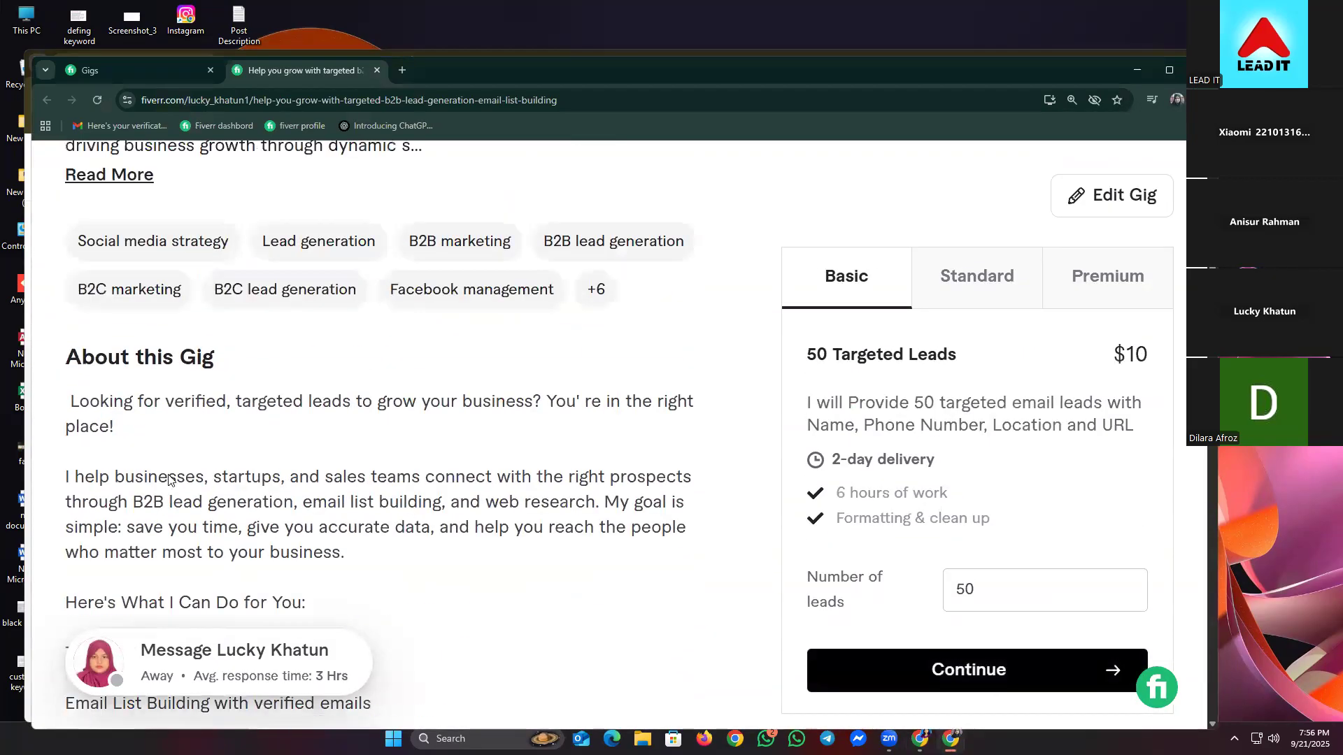
left_click_drag(69, 400, 230, 600)
scroll(537, 584, "down", 6)
scroll(534, 584, "down", 3)
scroll(537, 591, "down", 3)
right_click(206, 530)
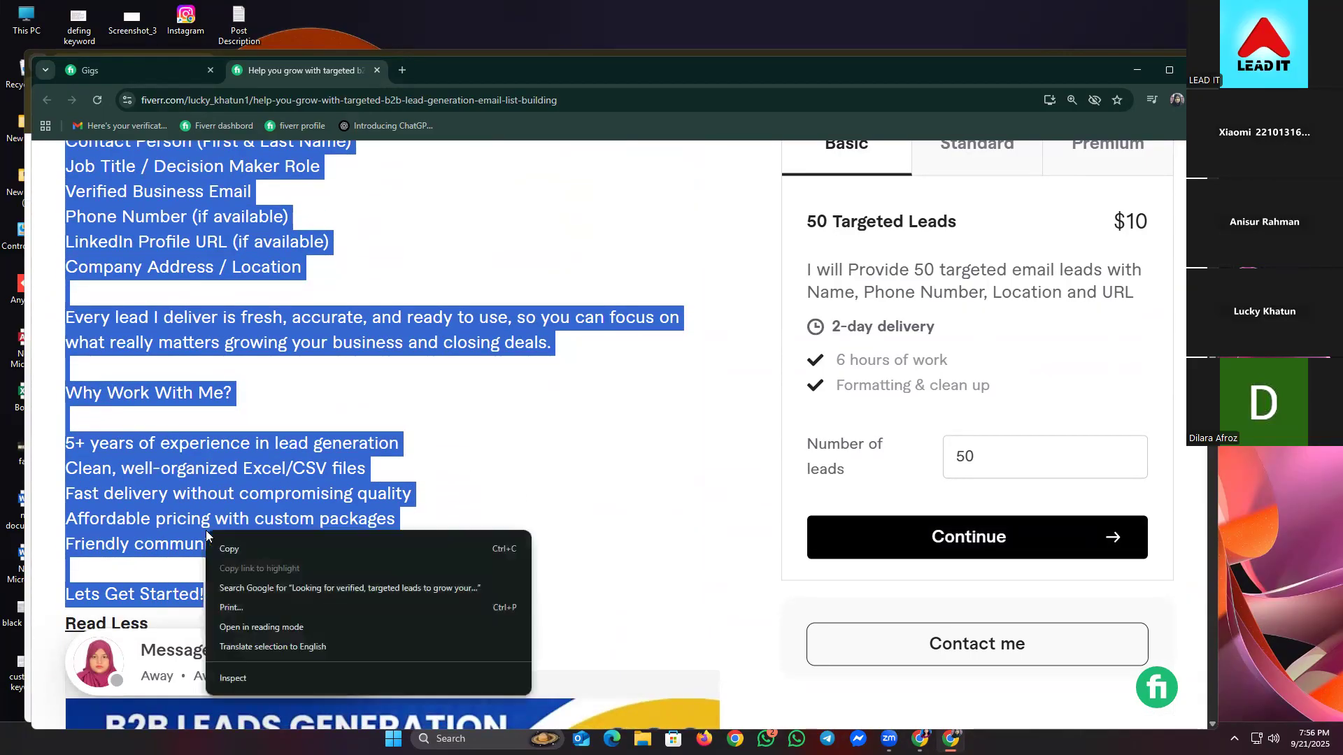
left_click(241, 550)
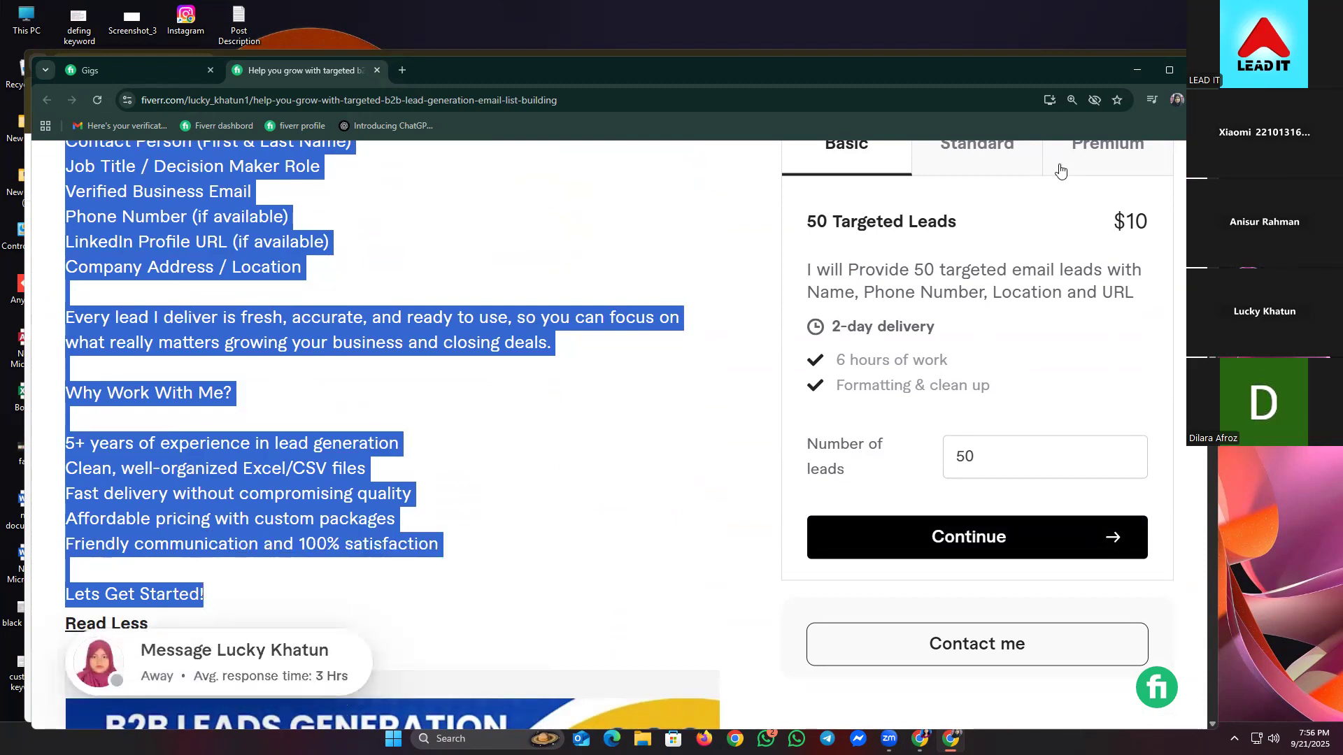
left_click(1134, 70)
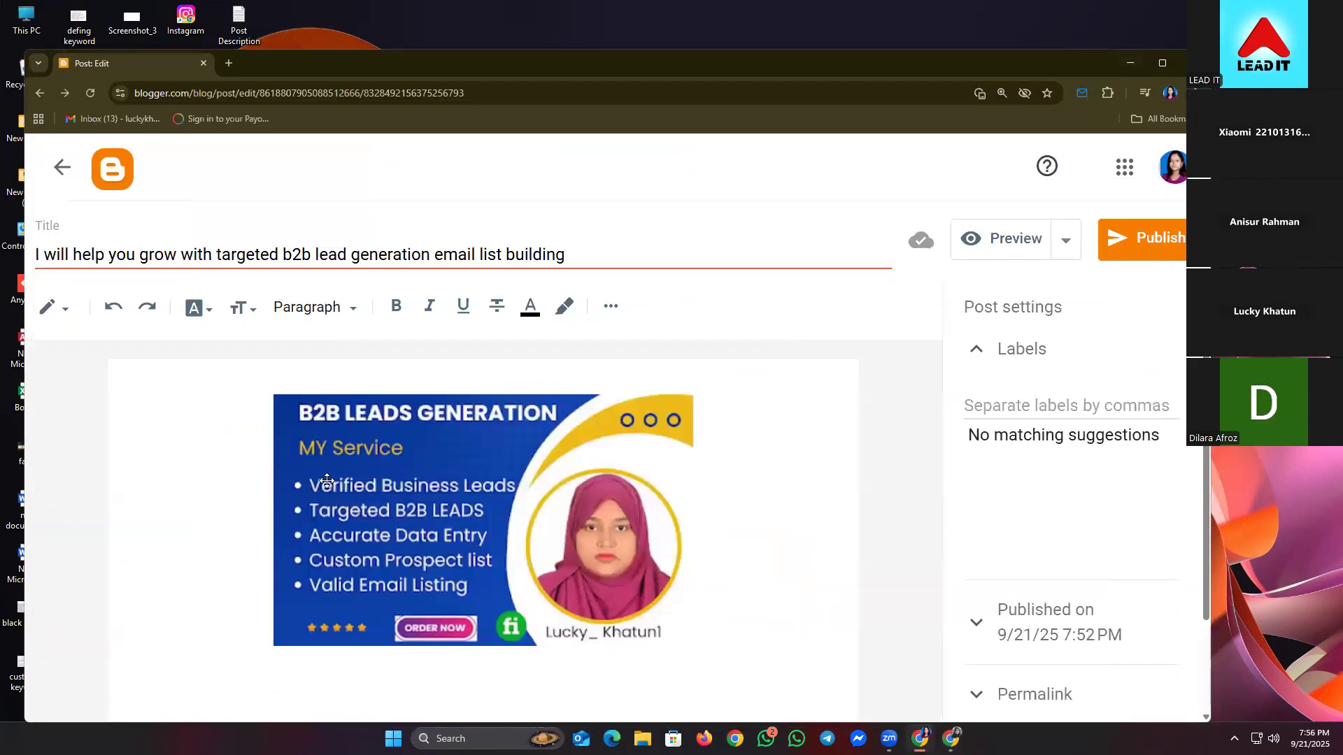
- Paste the copied gig description below the image and scroll back up to review it
right_click(150, 670)
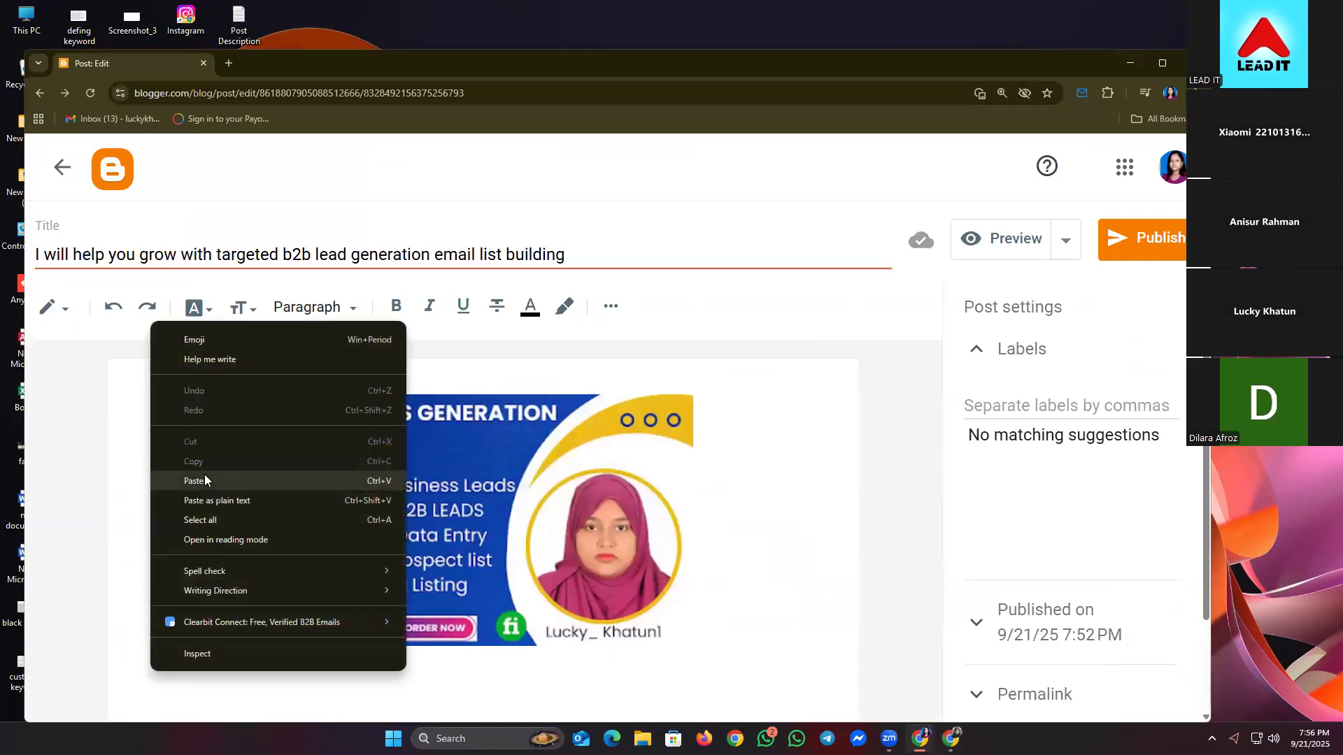
left_click(205, 478)
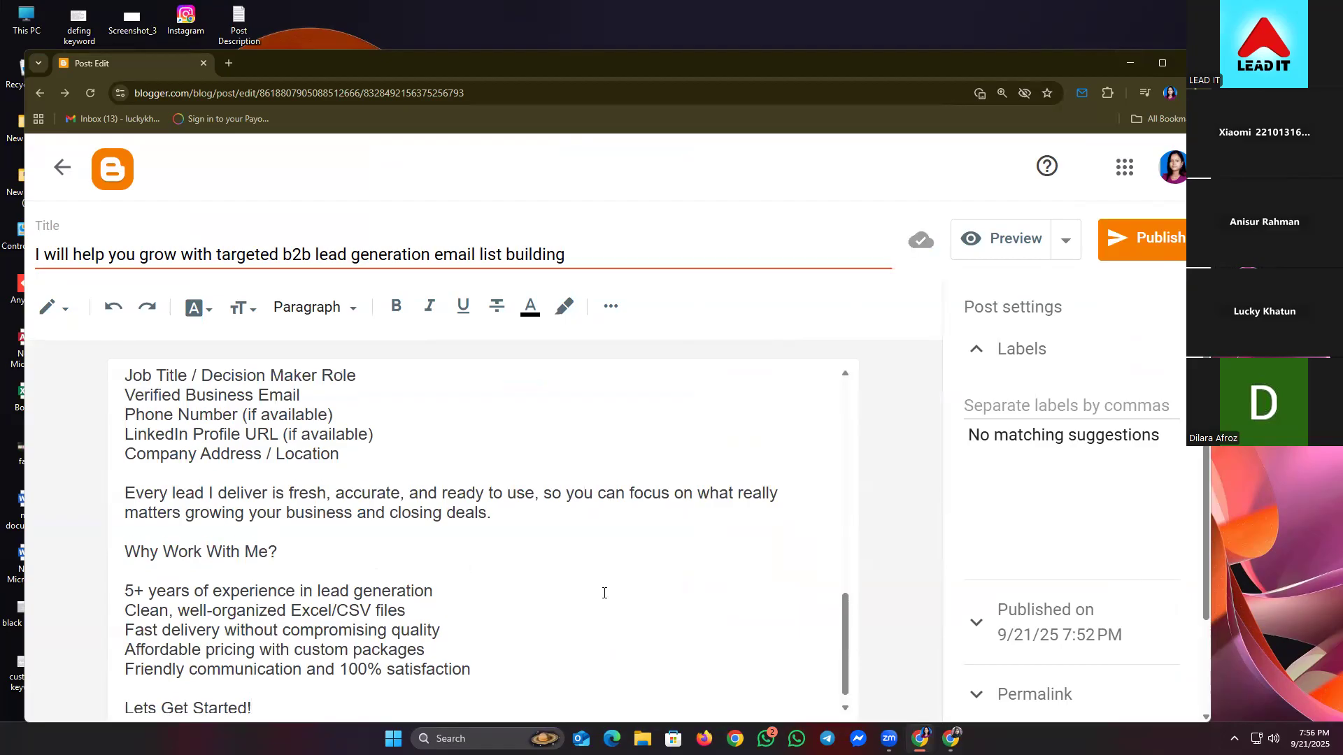
scroll(603, 593, "up", 5)
scroll(604, 593, "up", 4)
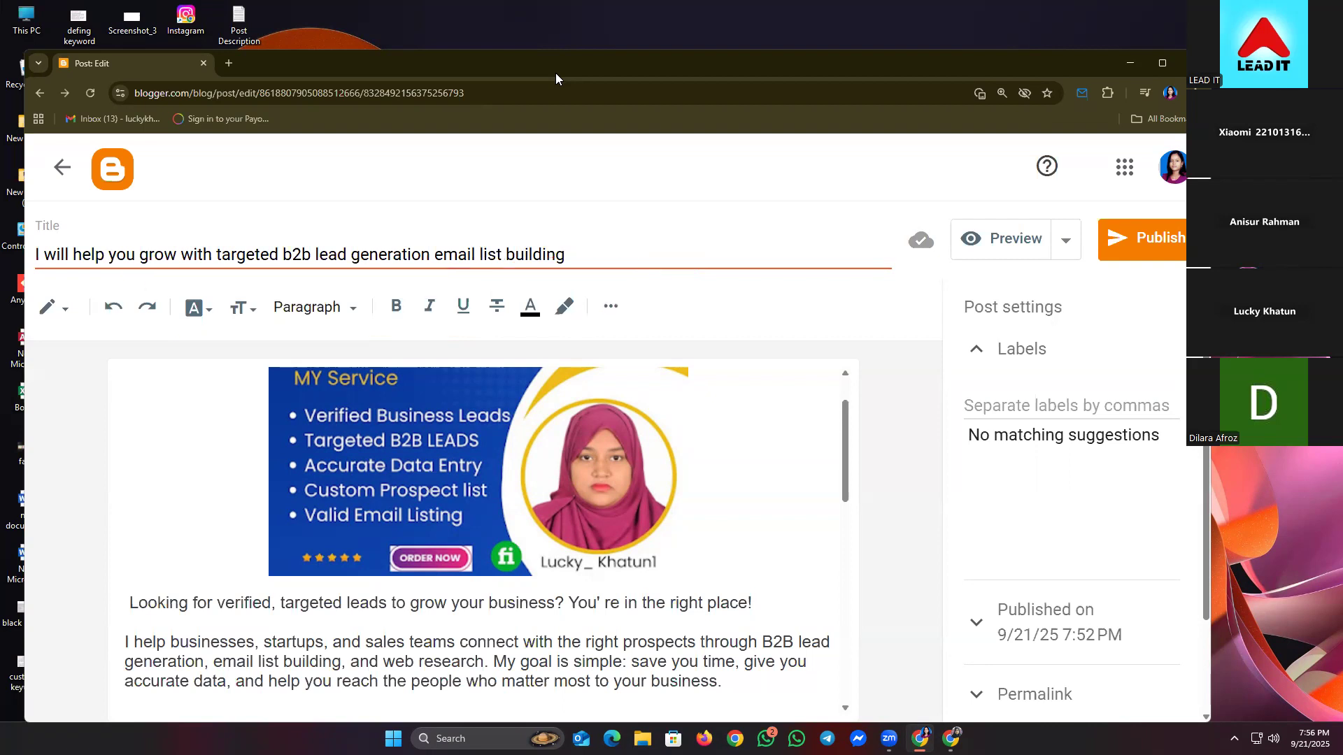
- Make the line 'Looking for verified, targeted leads to grow your business?' a Major Heading
mouse_move(130, 602)
left_mouse_down()
mouse_move(692, 600)
mouse_move(891, 579)
mouse_move(865, 576)
left_mouse_up()
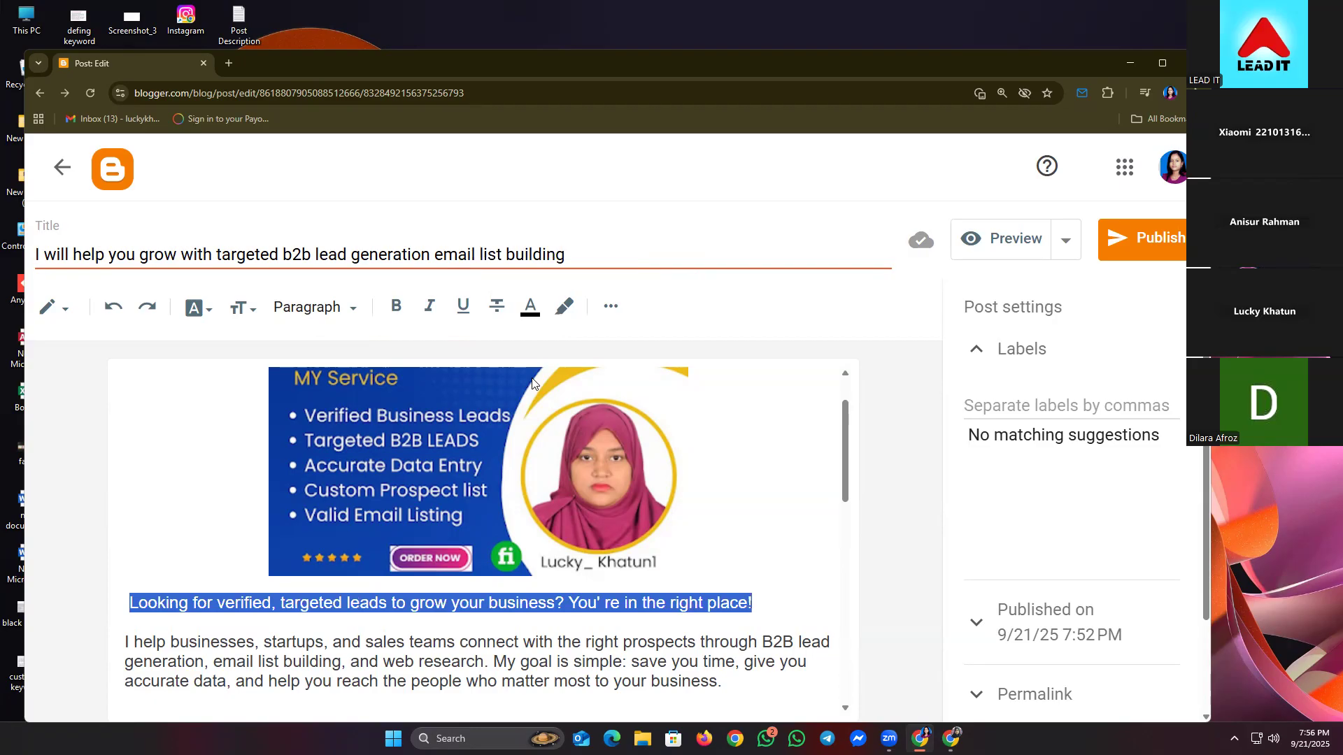
left_click(351, 308)
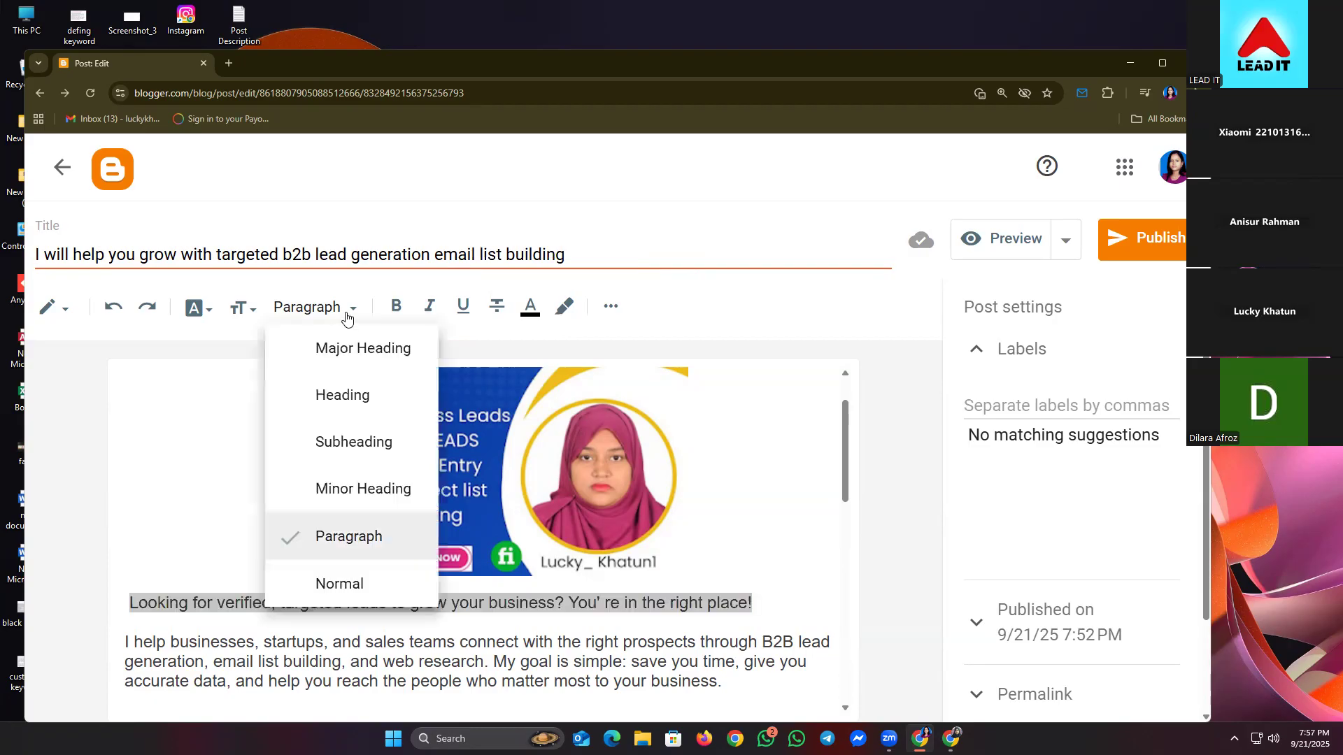
left_click(383, 362)
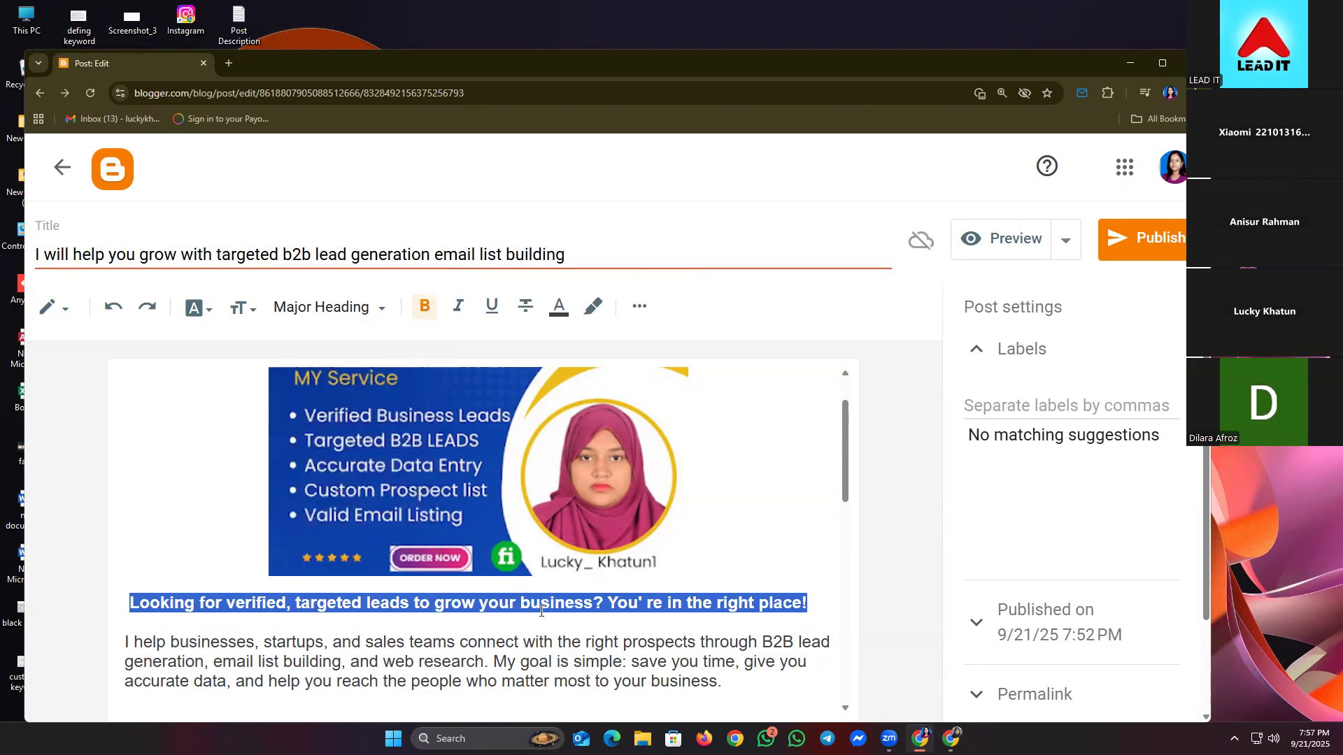
left_click(255, 620)
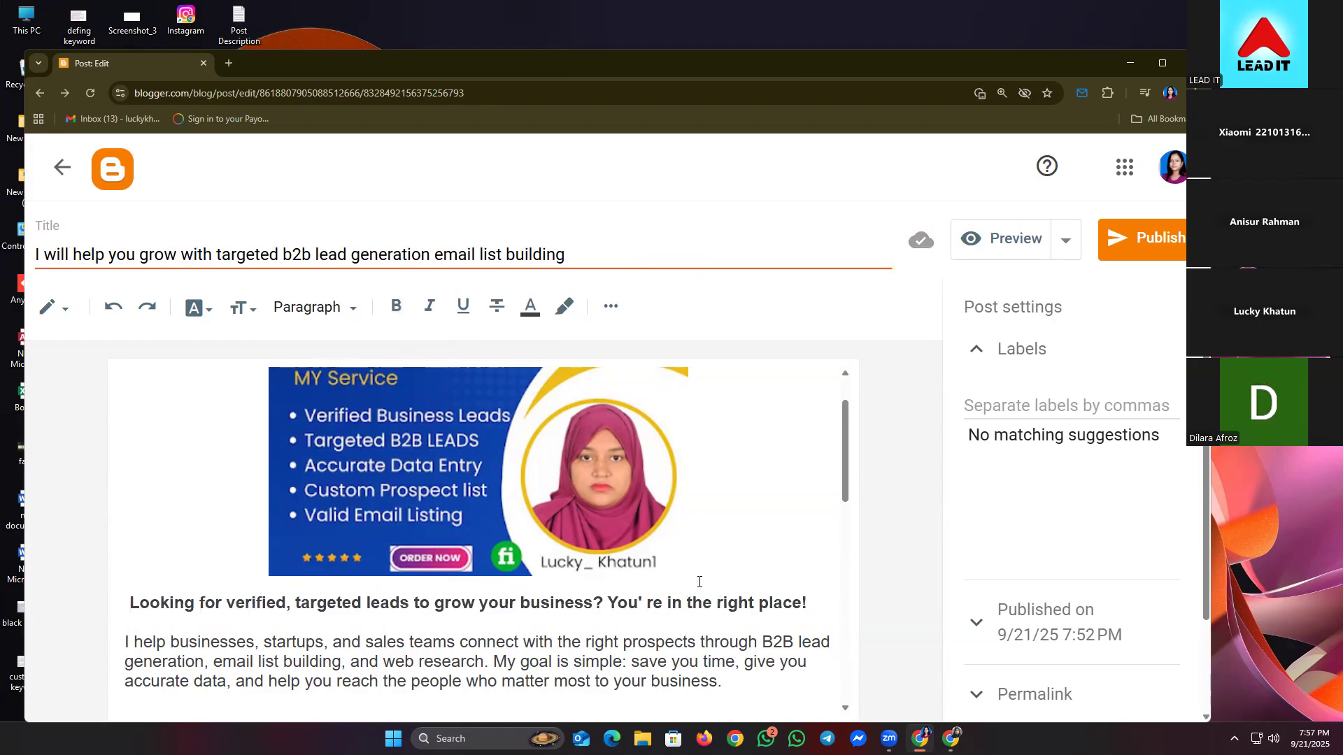
scroll(790, 495, "down", 6)
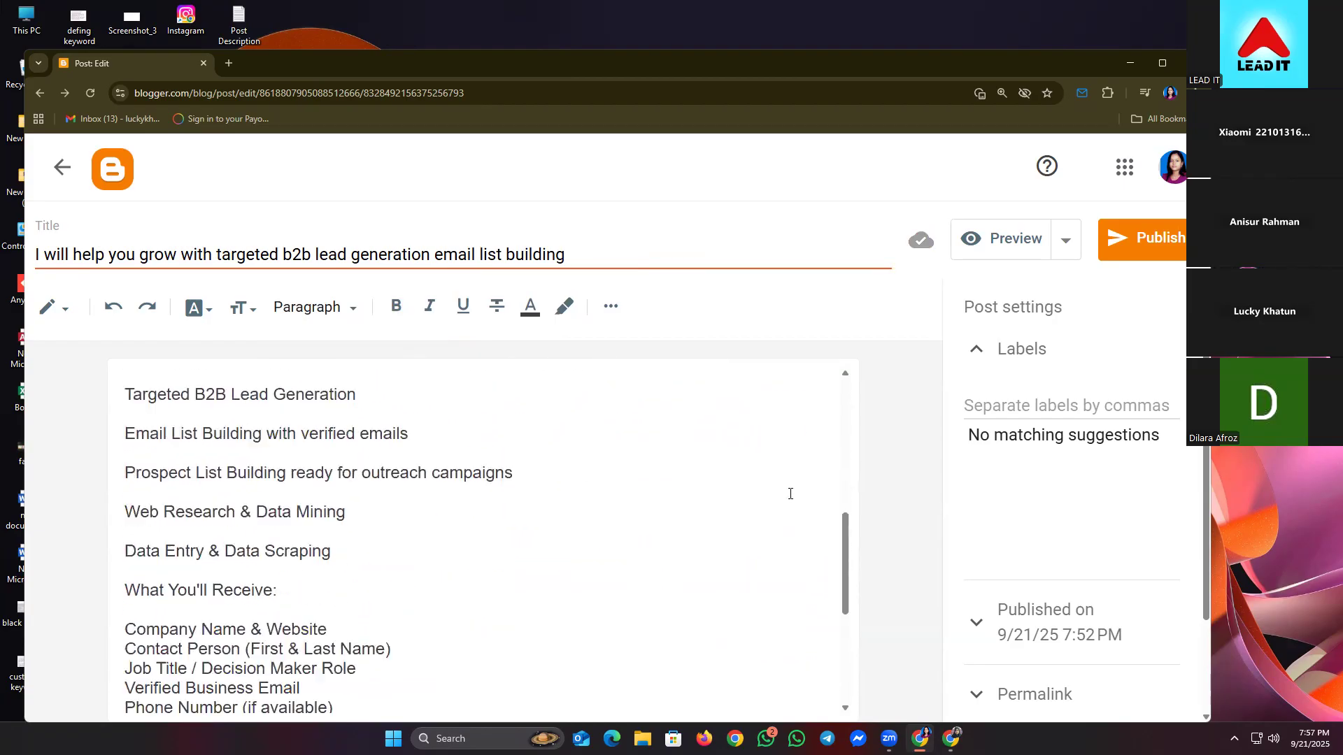
scroll(790, 495, "down", 3)
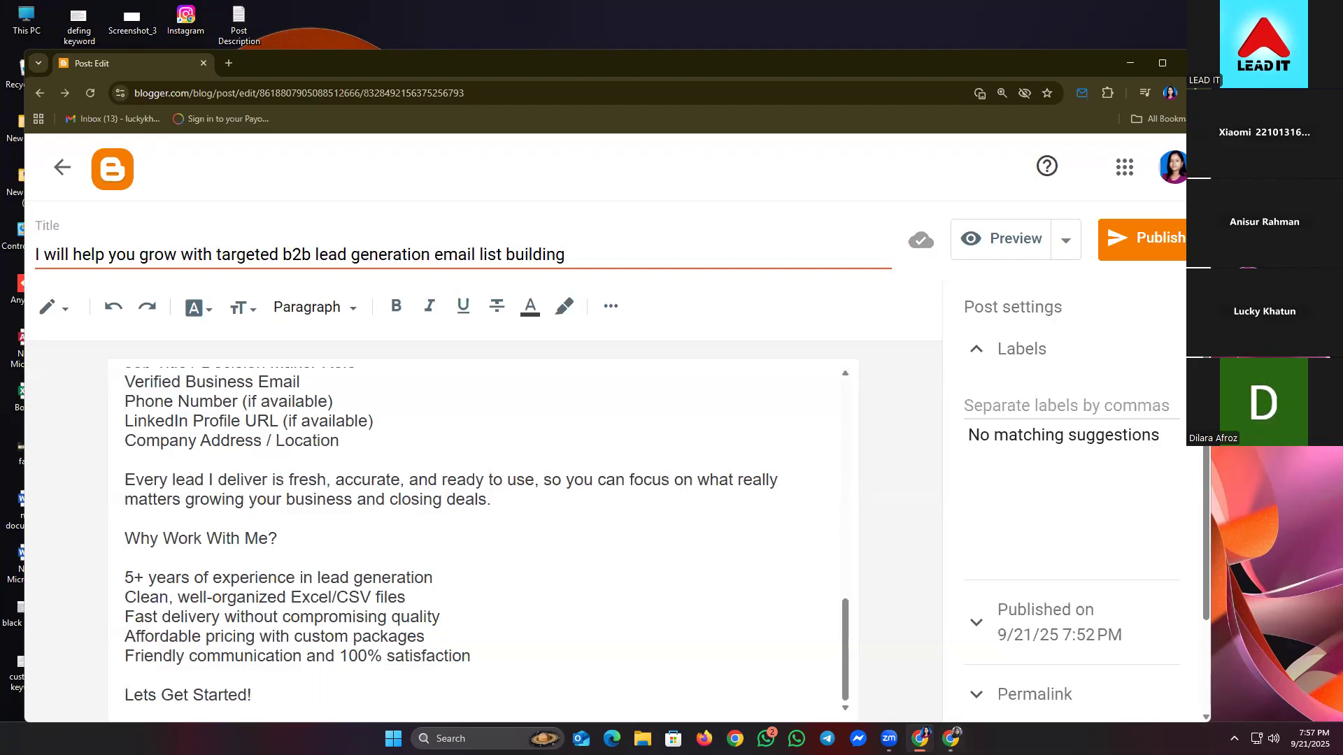
mouse_move(950, 738)
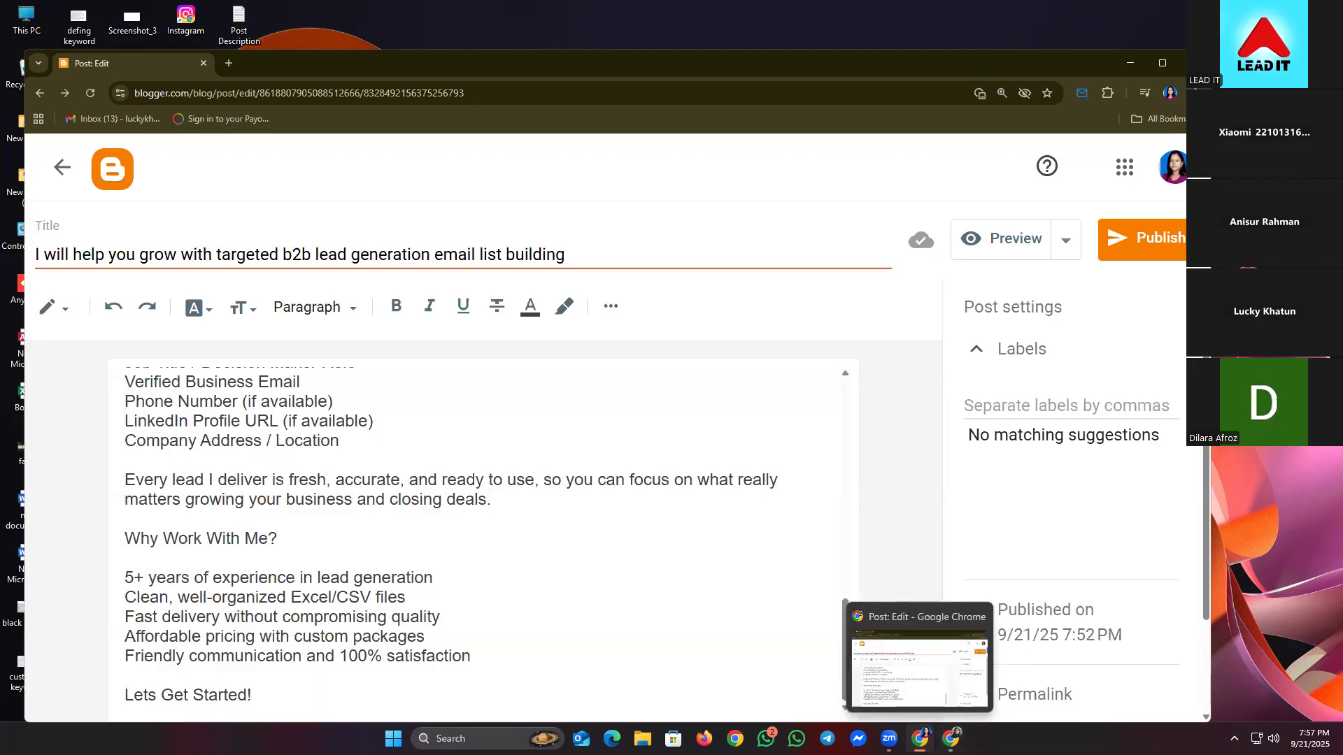
- Bring up the Fiverr gig page, clear the text selection and scroll to the top
left_click(950, 739)
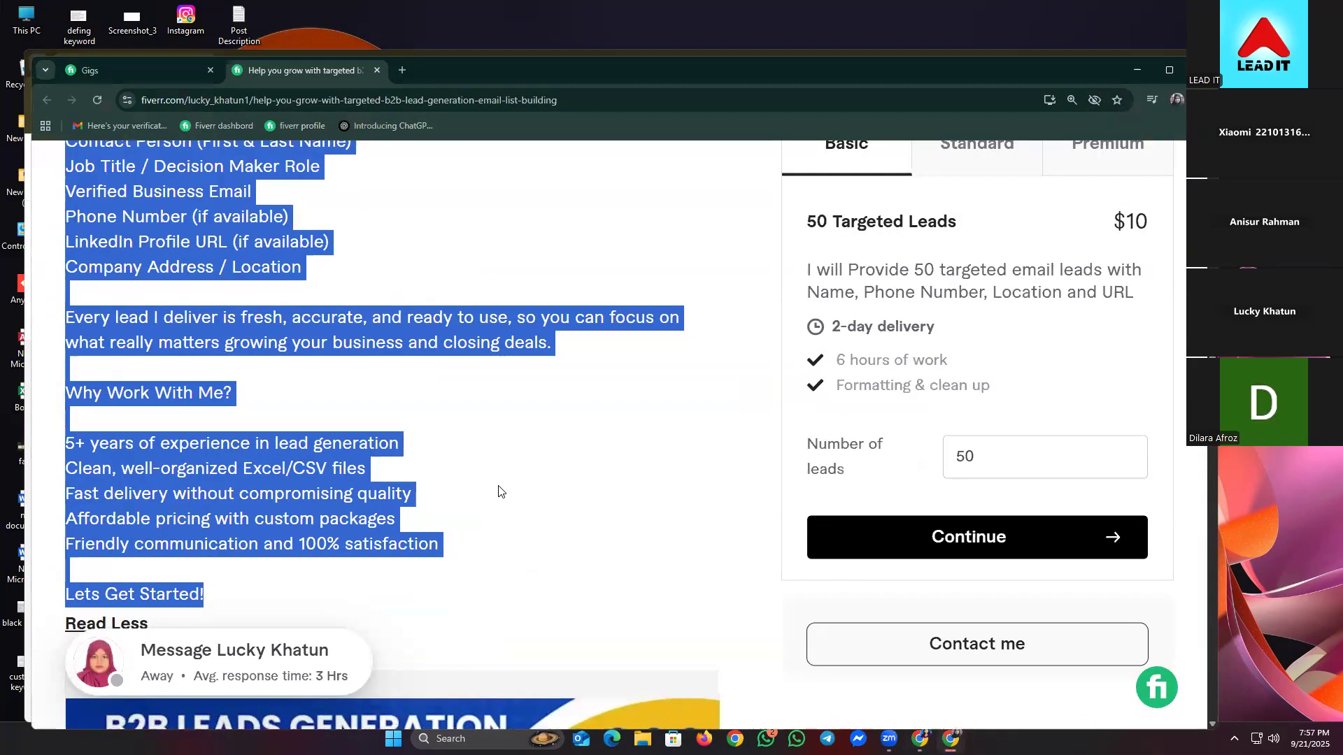
left_click(532, 493)
scroll(546, 494, "up", 4)
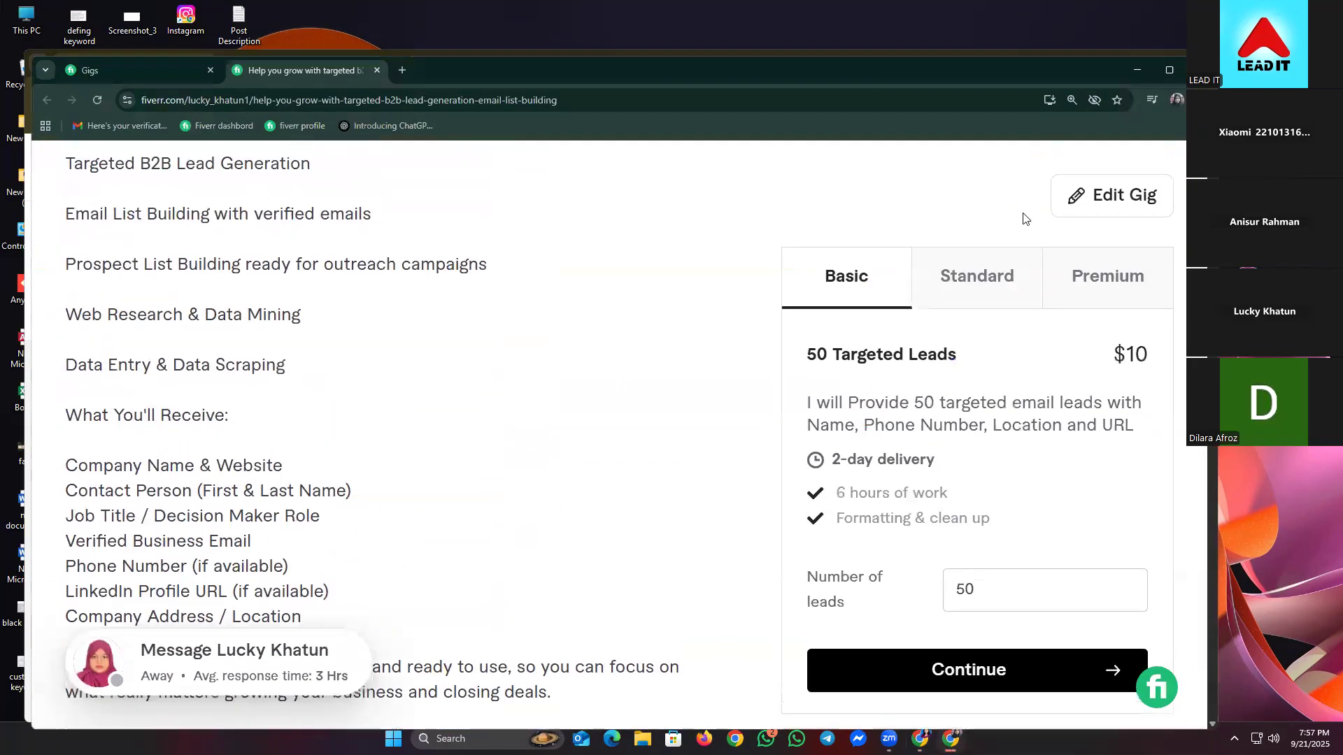
scroll(797, 301, "up", 5)
scroll(796, 309, "up", 7)
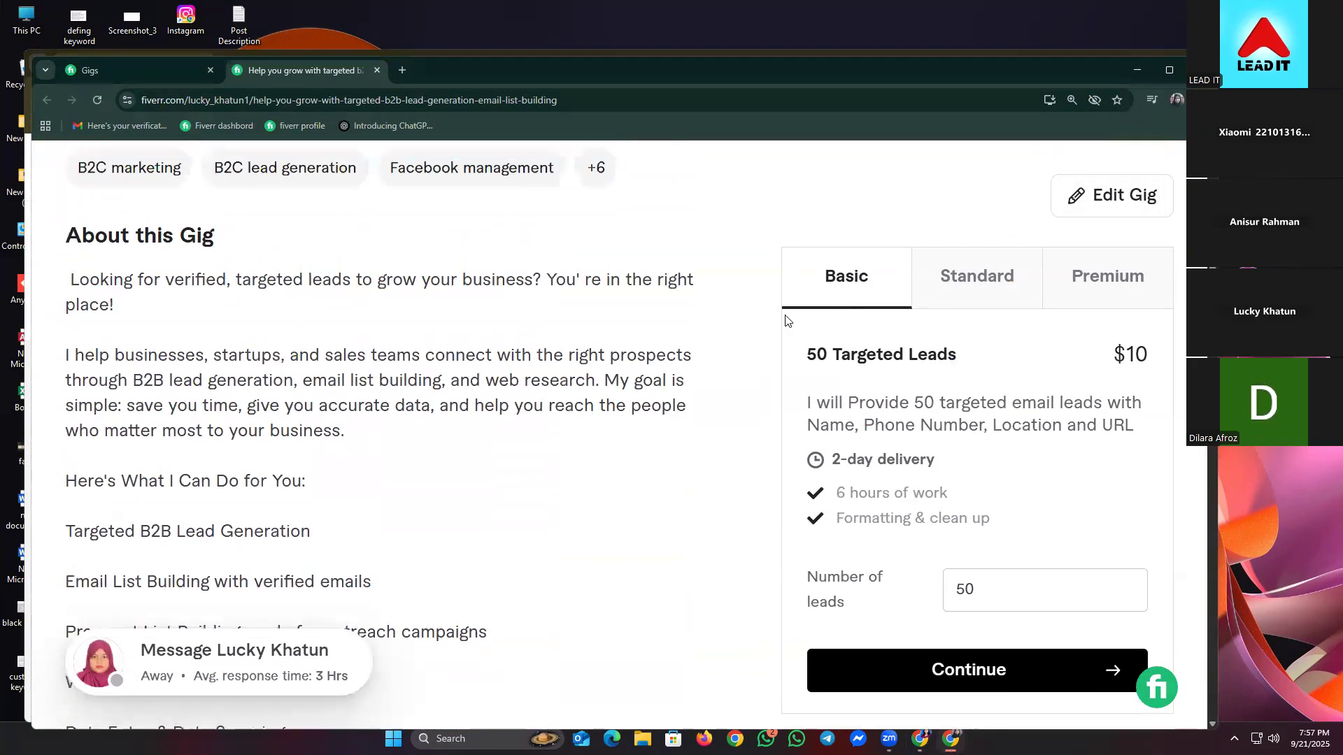
scroll(785, 321, "up", 2)
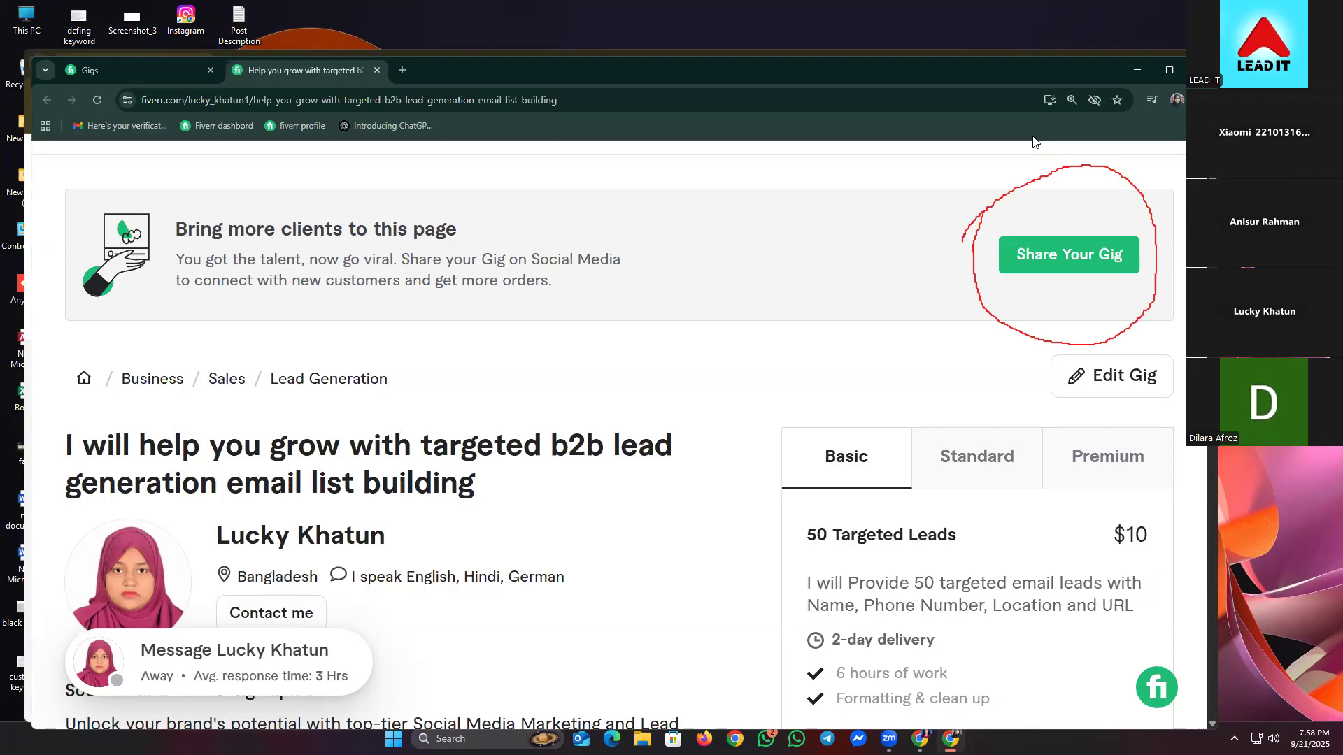
- Copy the gig's share link from Share Your Gig, then return to the Blogger editor
left_click(1042, 246)
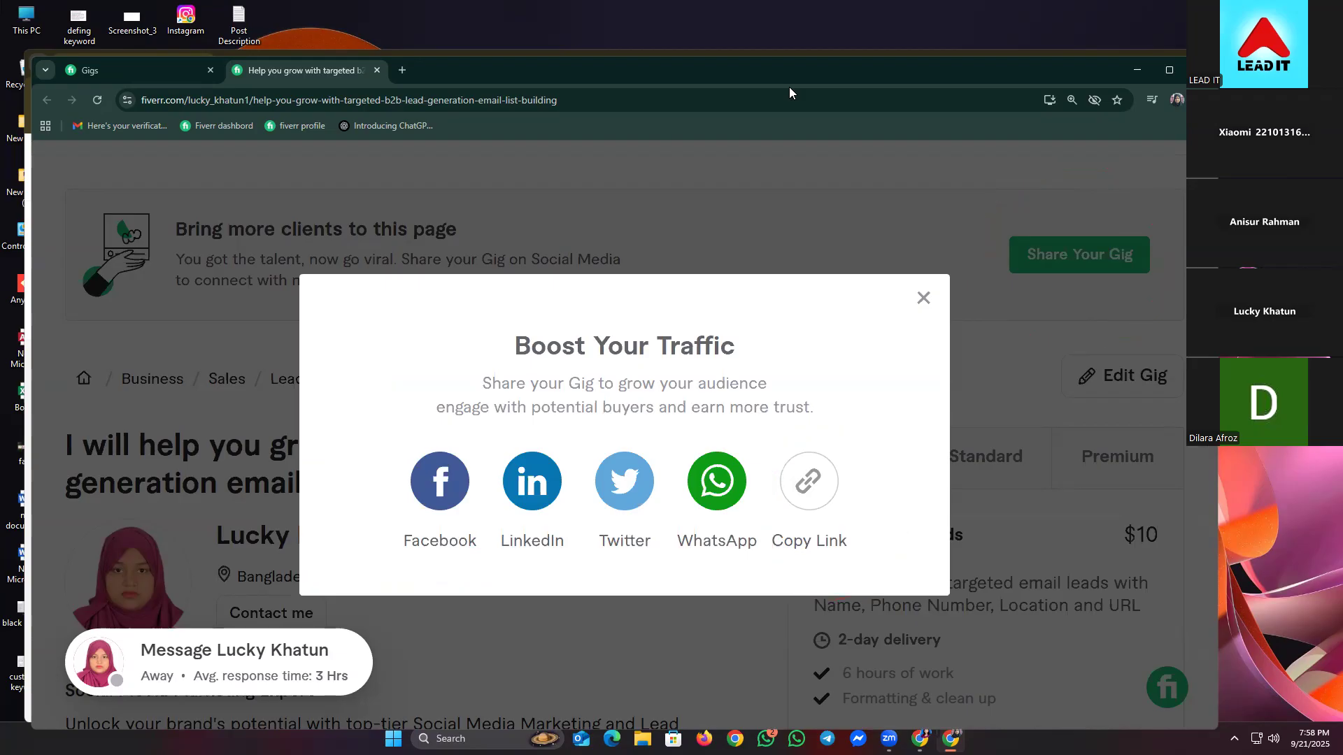
left_click(812, 488)
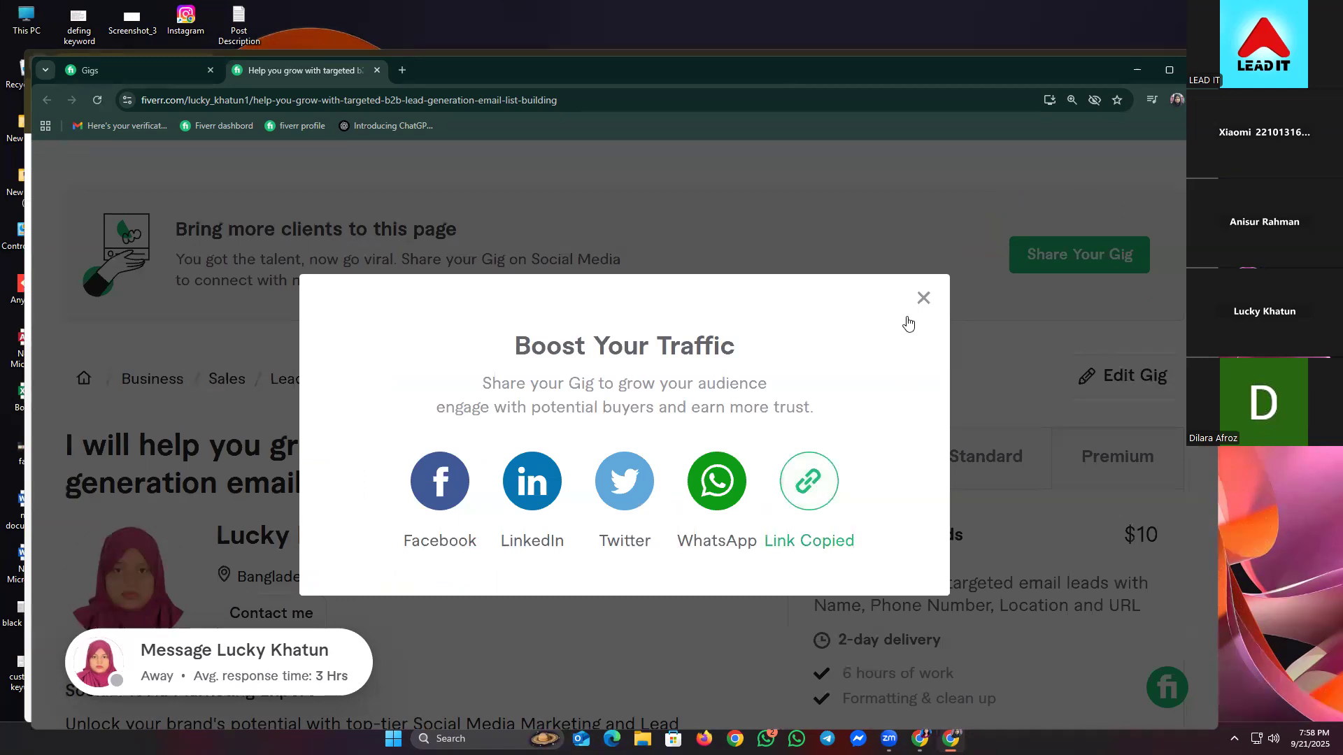
left_click(921, 300)
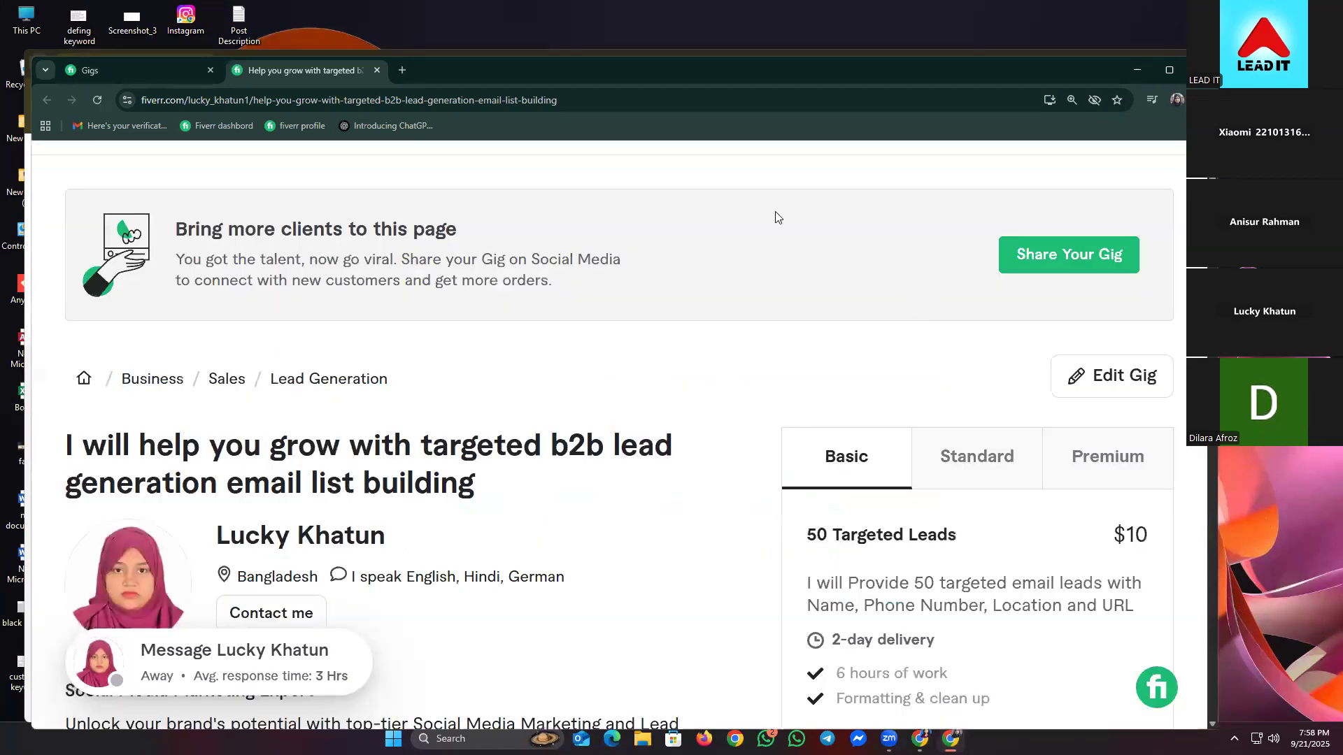
left_click(1135, 70)
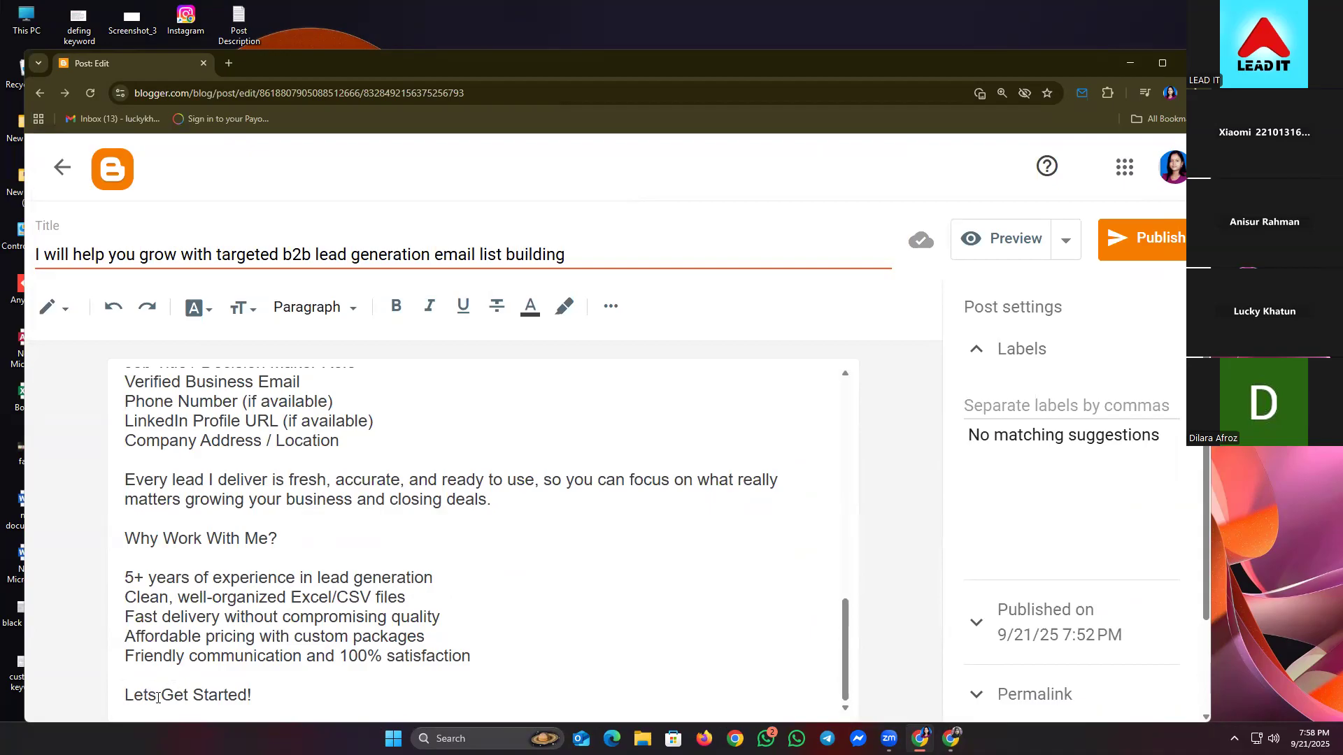
- Select the closing 'Lets Get Started!' line and start inserting a link on it
left_click_drag(124, 696, 258, 692)
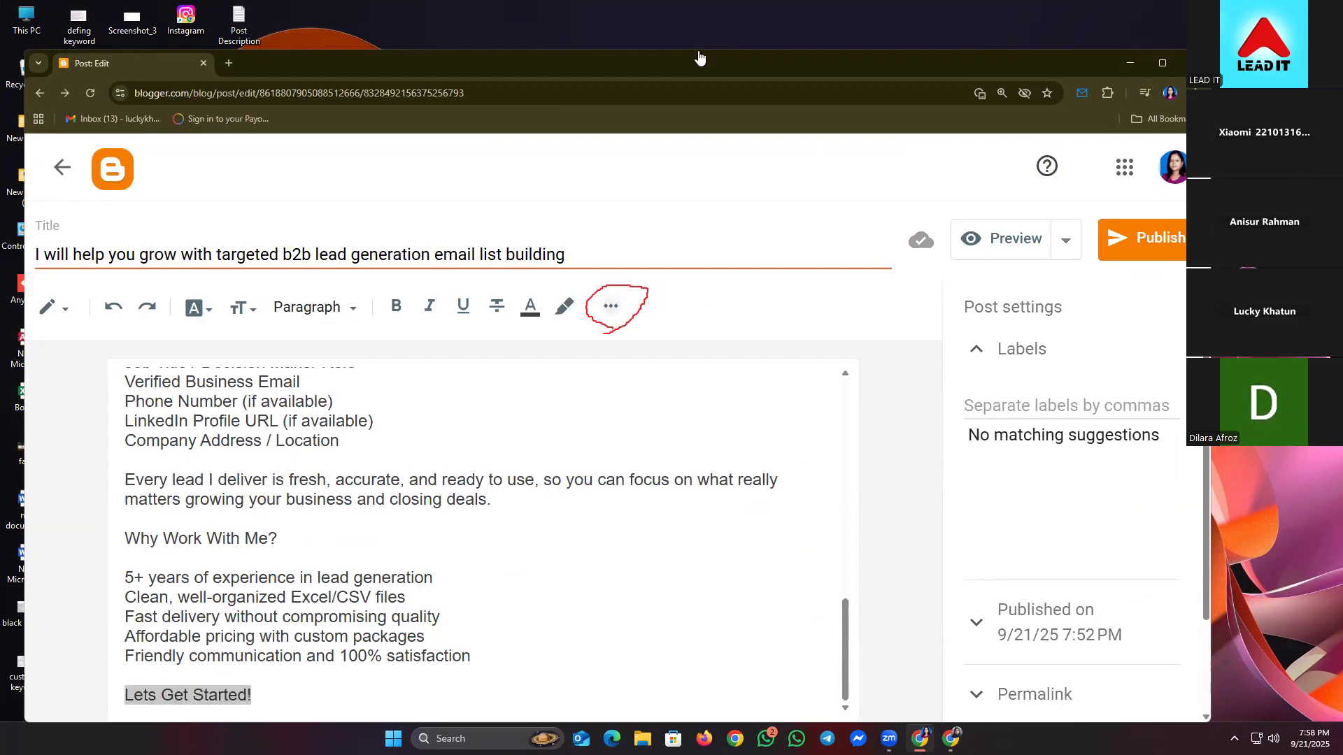
left_click(610, 306)
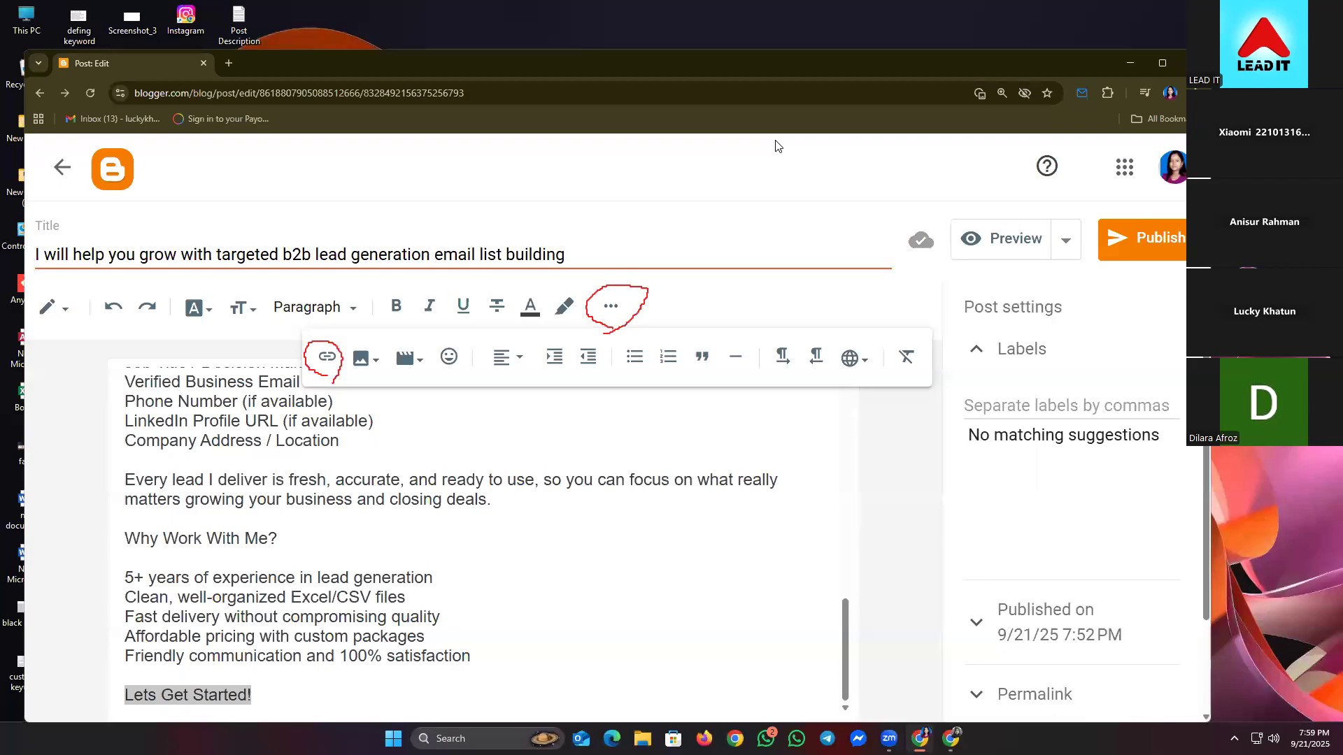
left_click(327, 357)
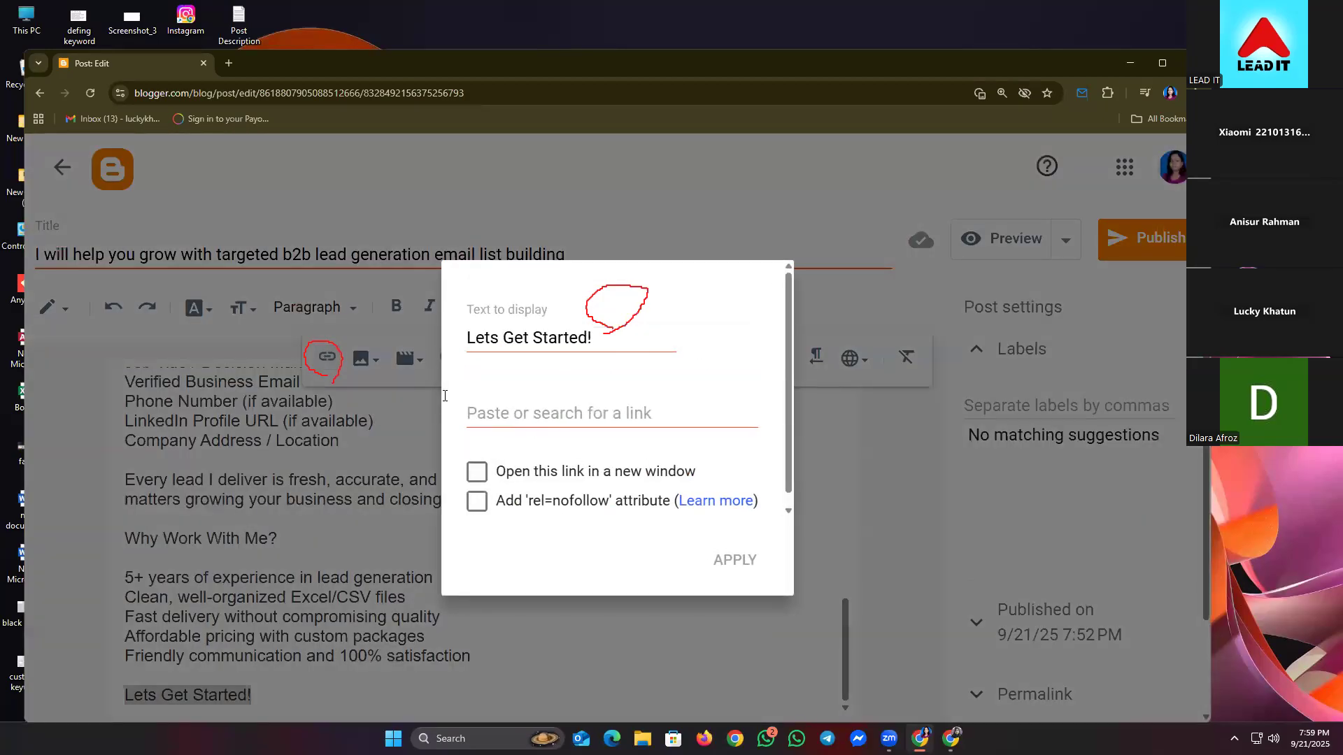
left_click(516, 405)
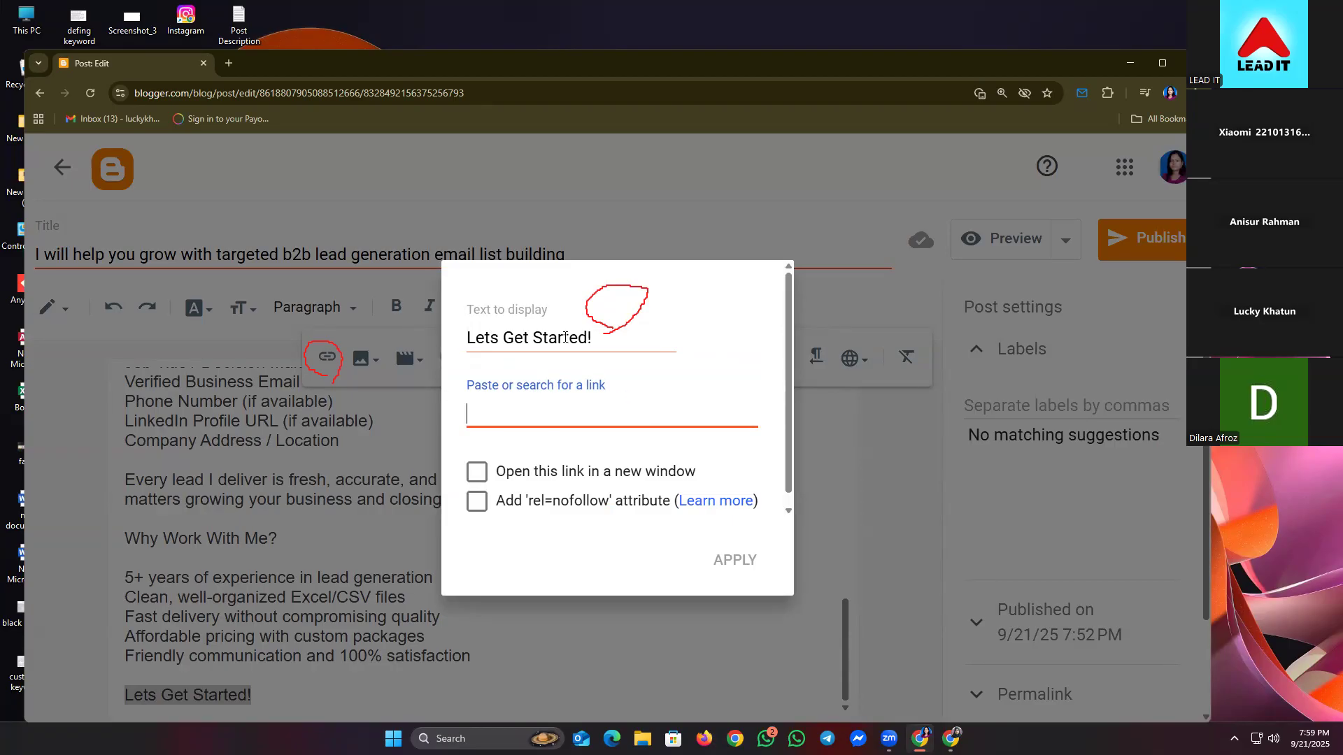
right_click(477, 415)
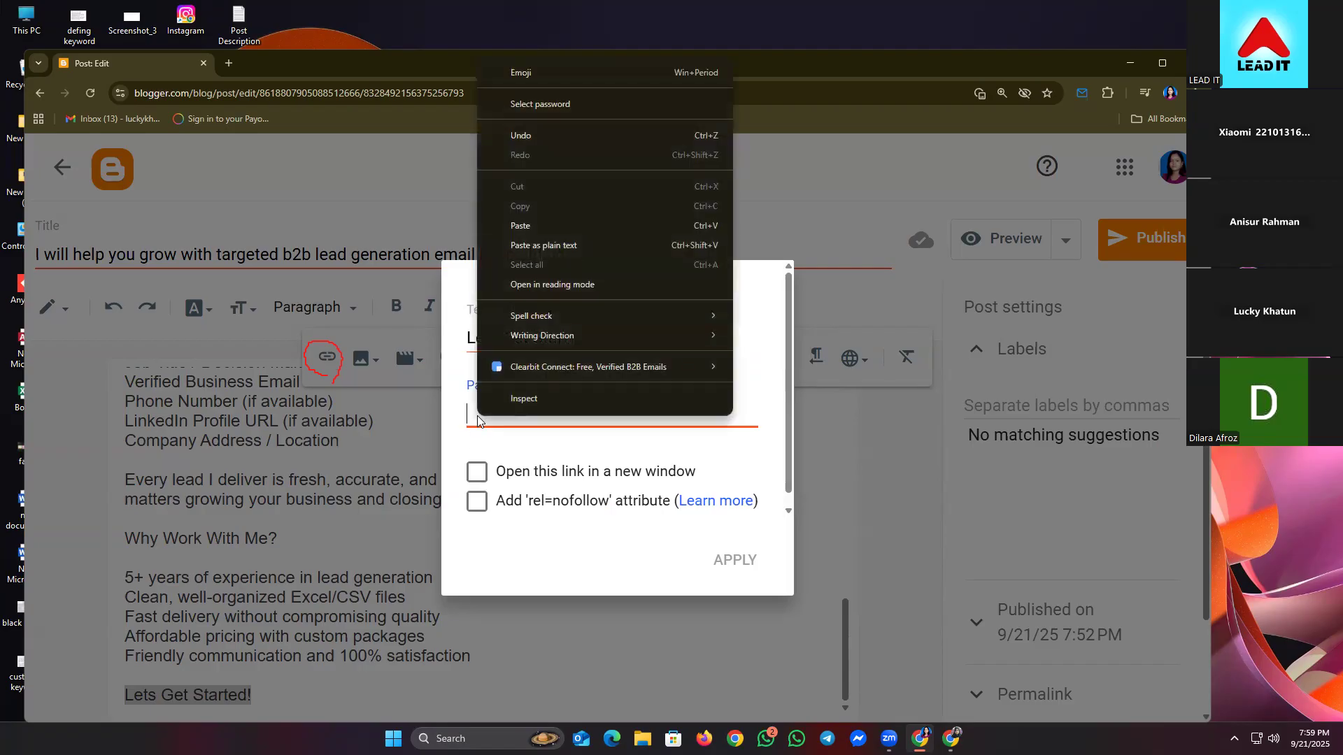
left_click(526, 228)
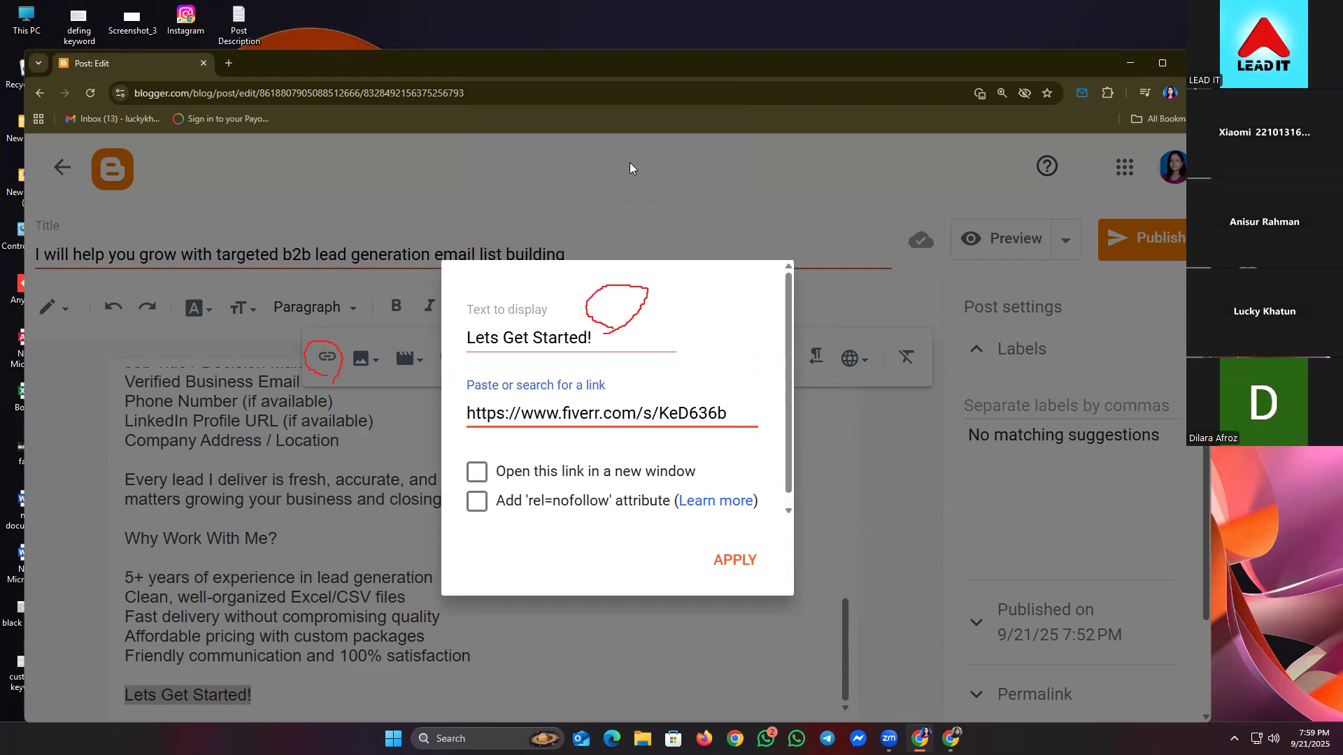
left_click(505, 467)
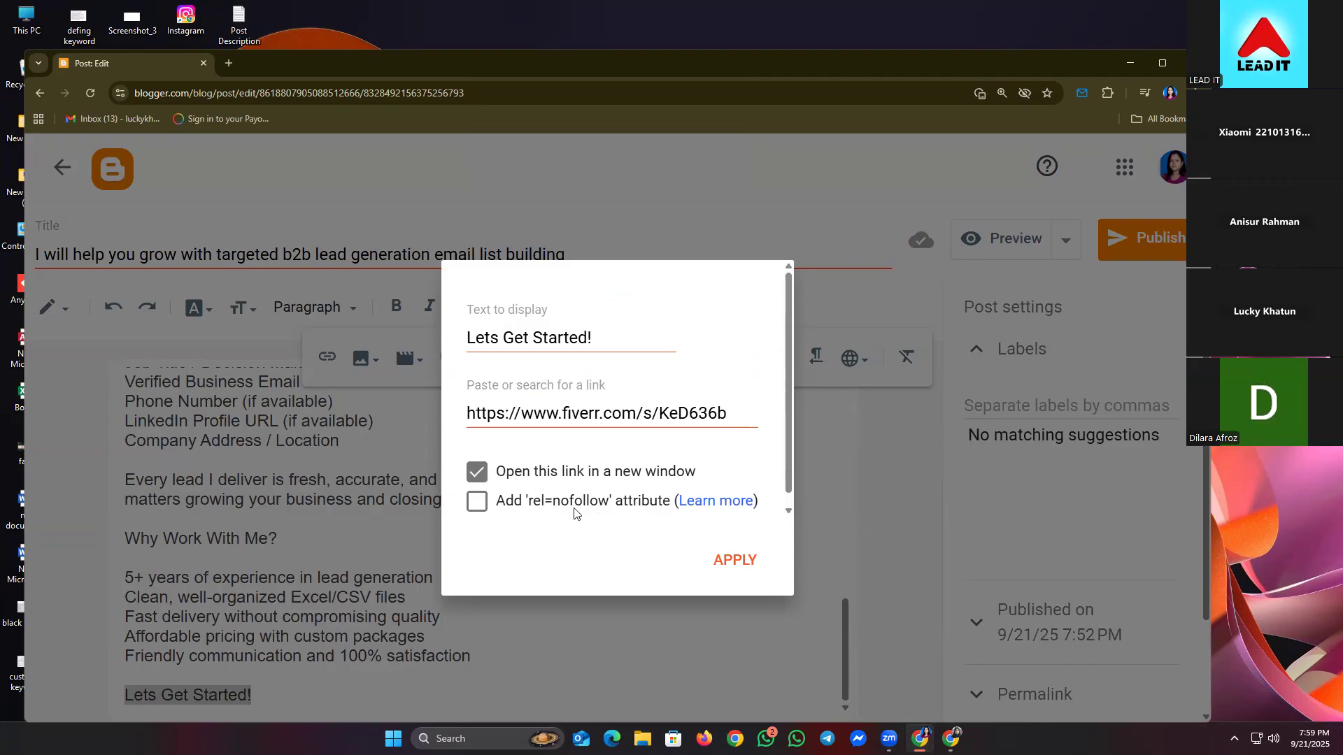
left_click_drag(555, 508, 593, 508)
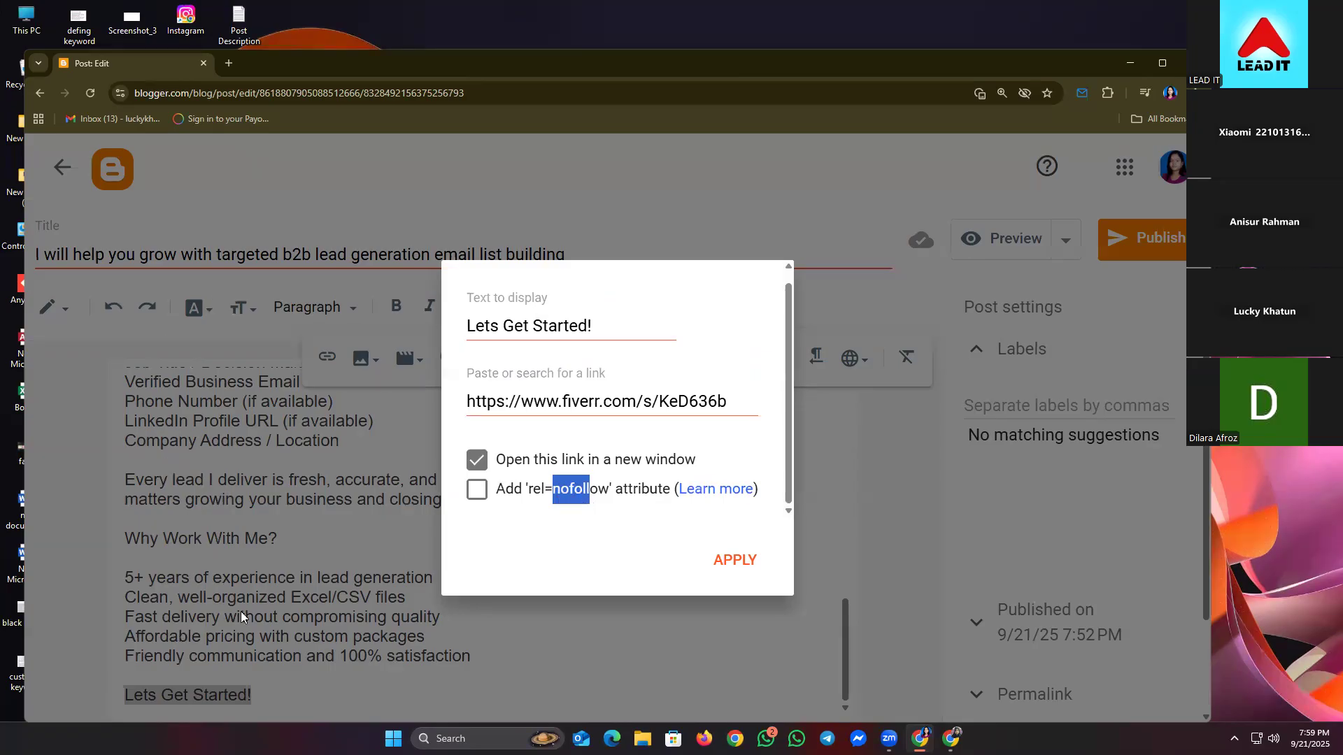
left_click(560, 445)
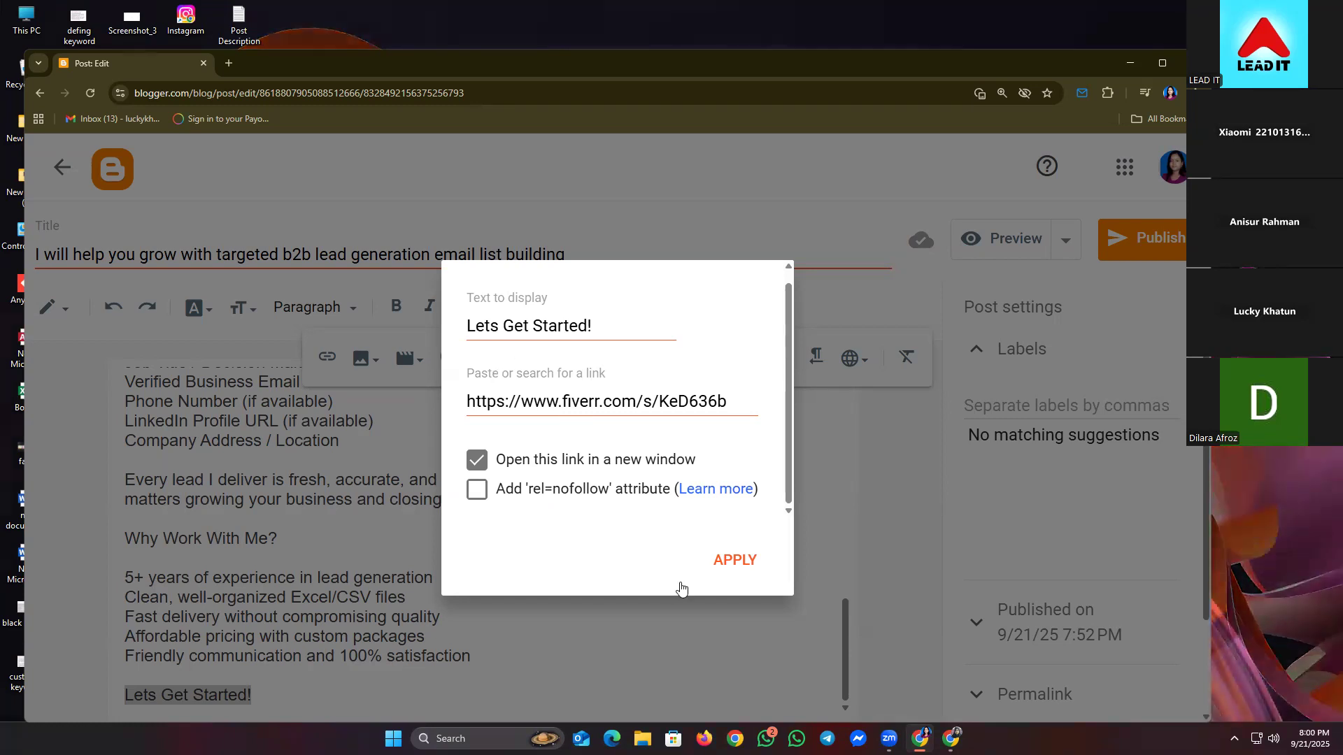
left_click(736, 561)
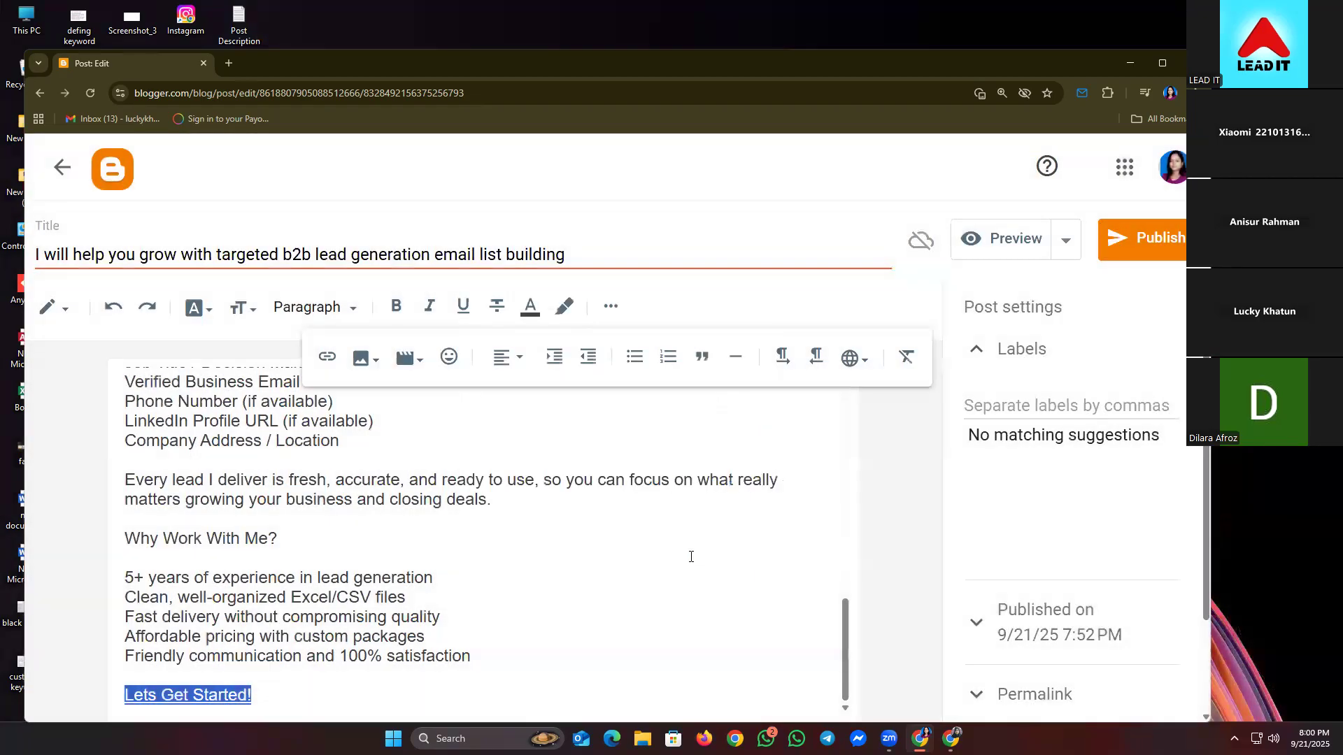
left_click(303, 652)
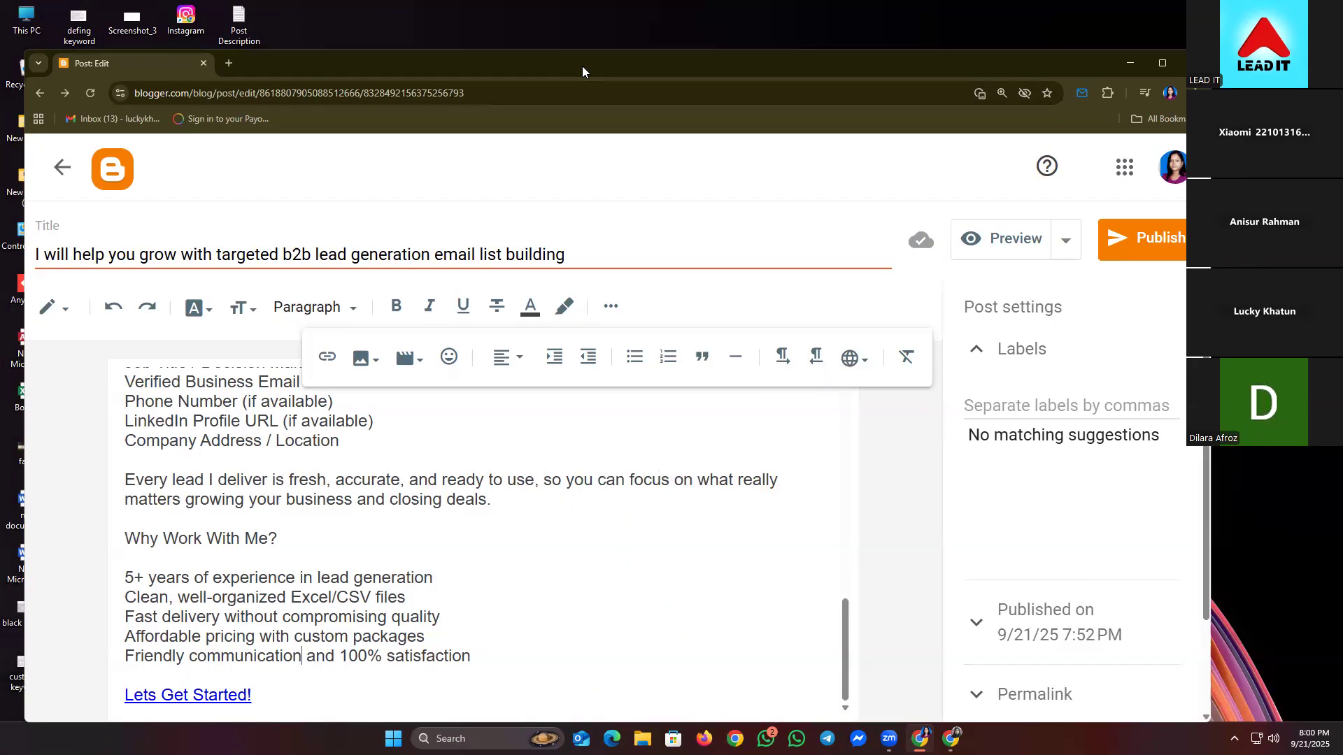
- Link 'Why Work With Me?' to the Fiverr gig URL, opening in a new window
left_click_drag(278, 538, 123, 532)
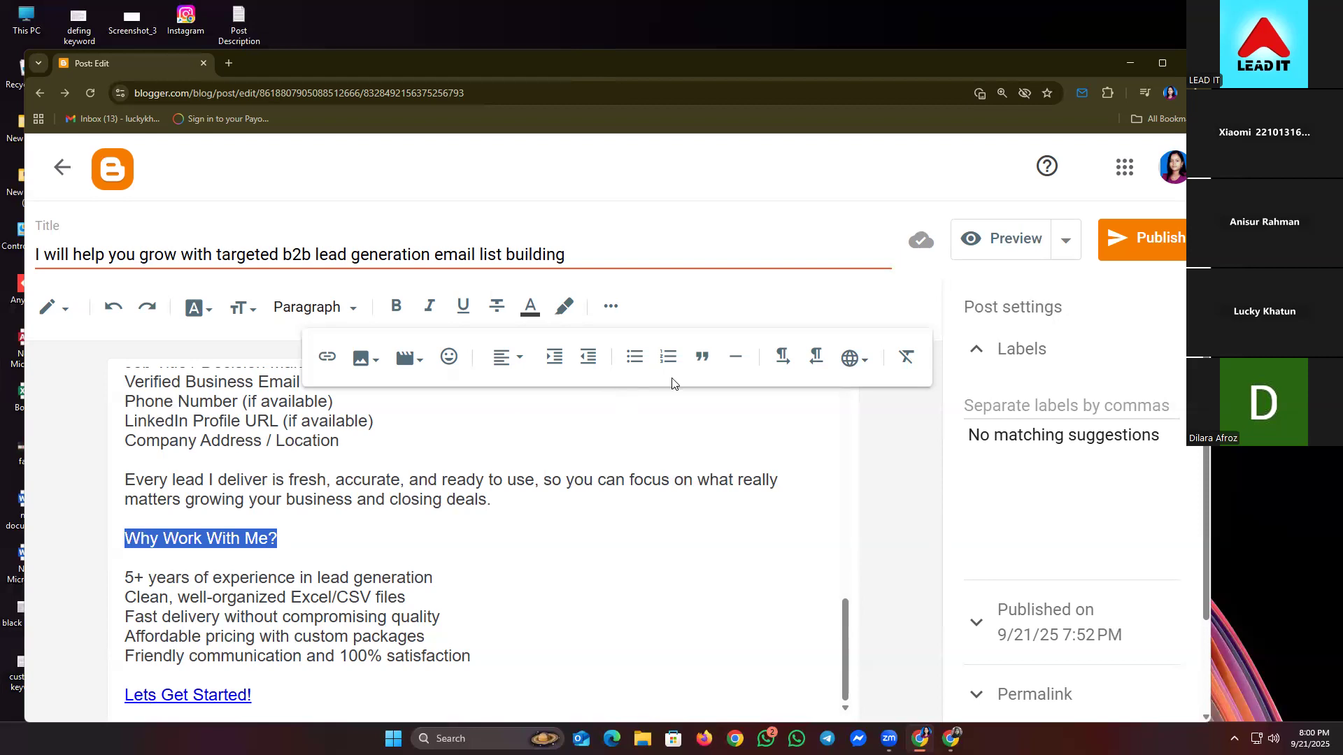
left_click(325, 375)
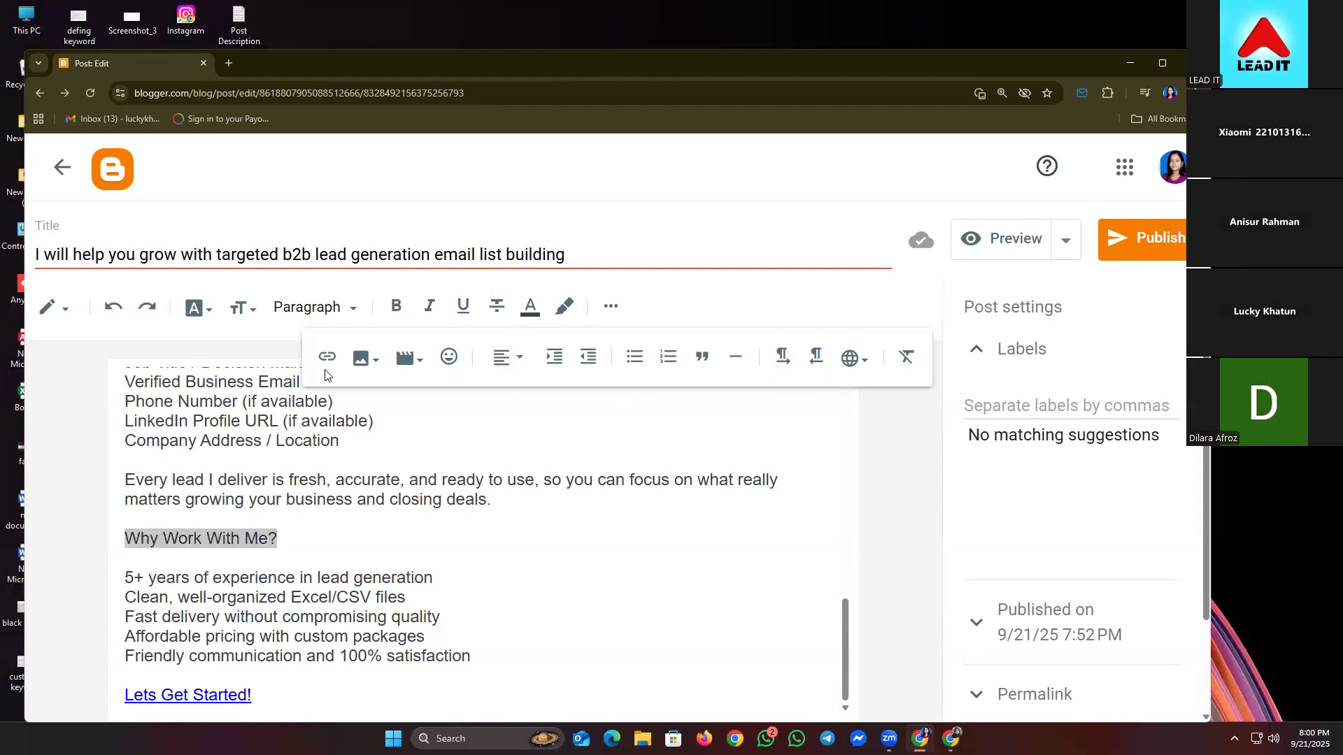
left_click(326, 358)
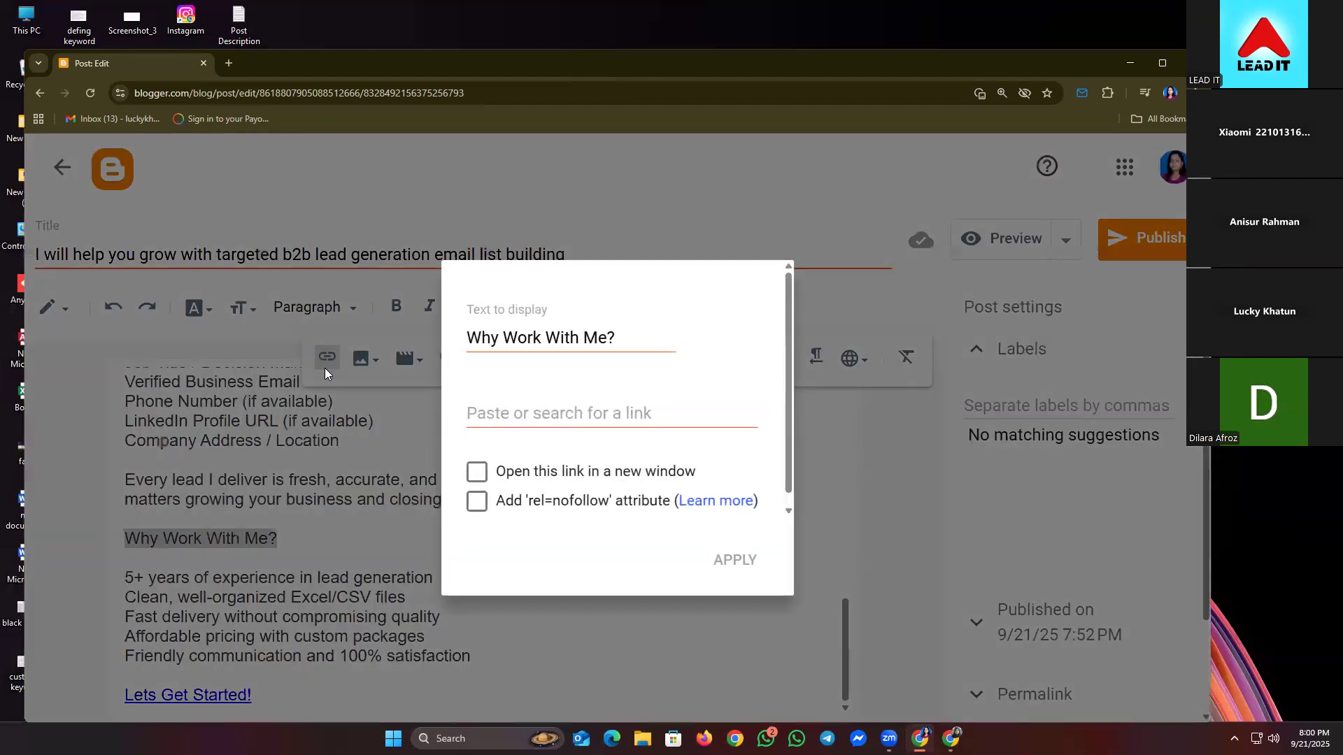
right_click(507, 419)
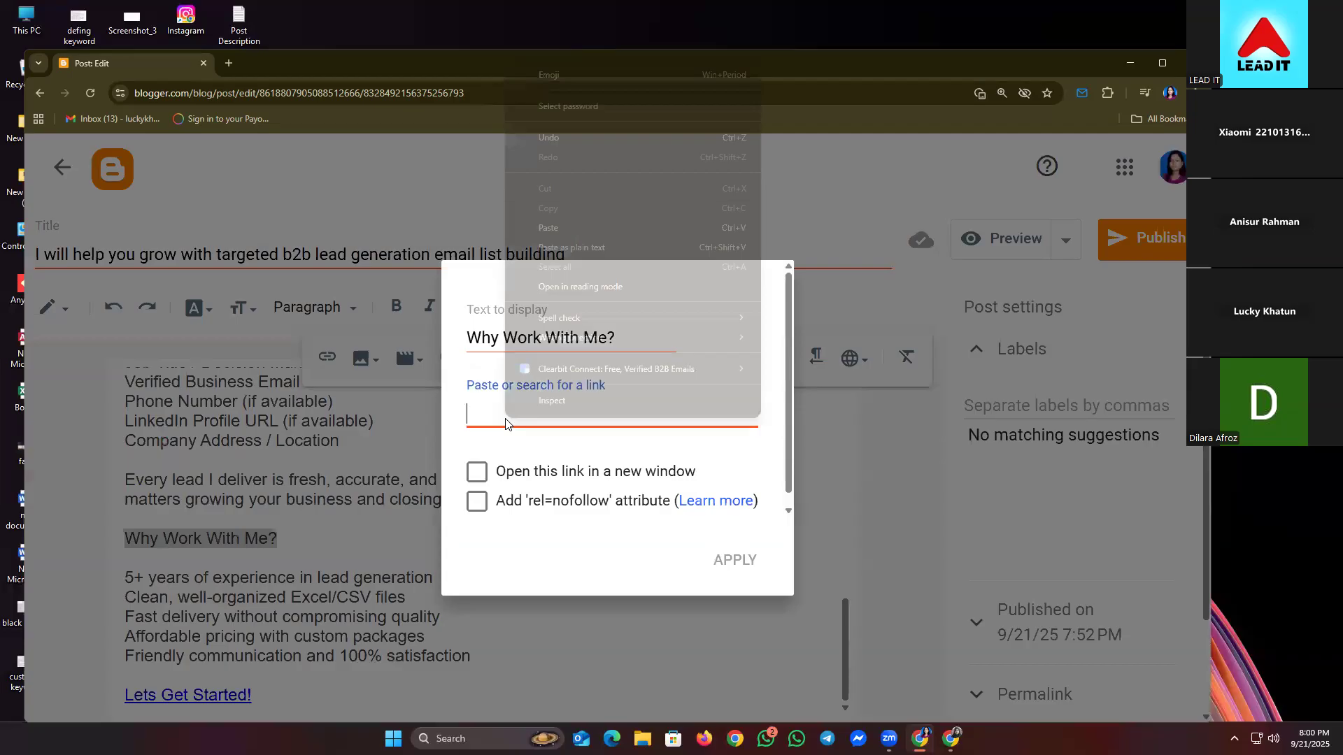
left_click(575, 219)
left_click(495, 476)
left_click(734, 563)
left_click(376, 572)
- Select 'Here's What I Can Do for You:' and cancel a first link attempt
scroll(363, 542, "up", 2)
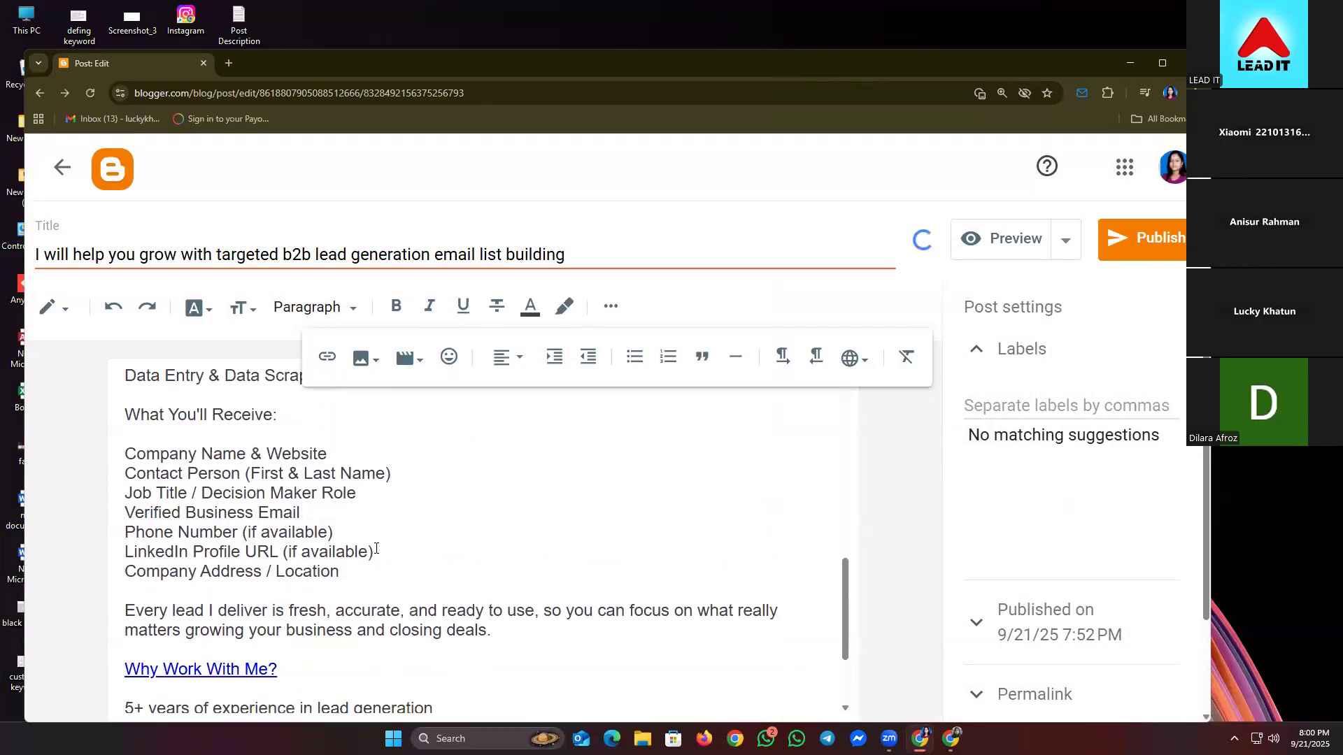
scroll(376, 548, "up", 1)
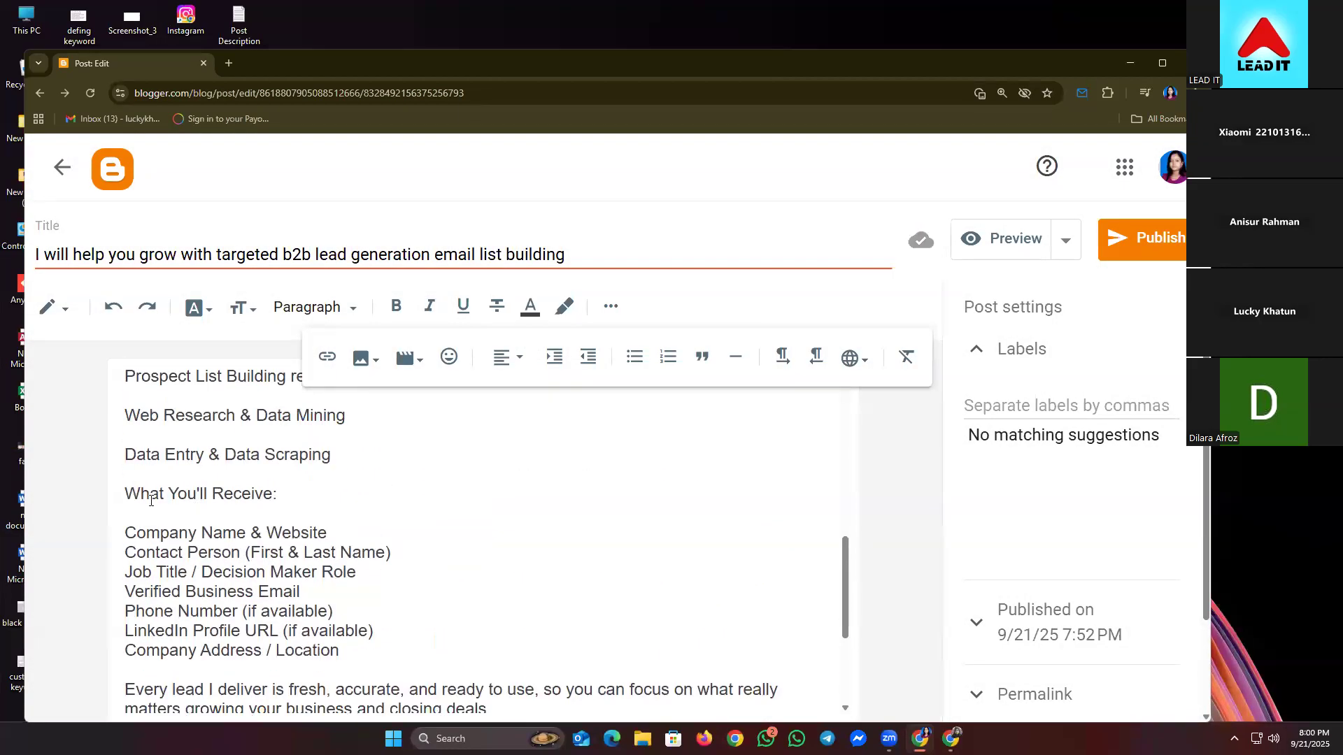
left_click_drag(128, 497, 291, 488)
scroll(343, 505, "up", 4)
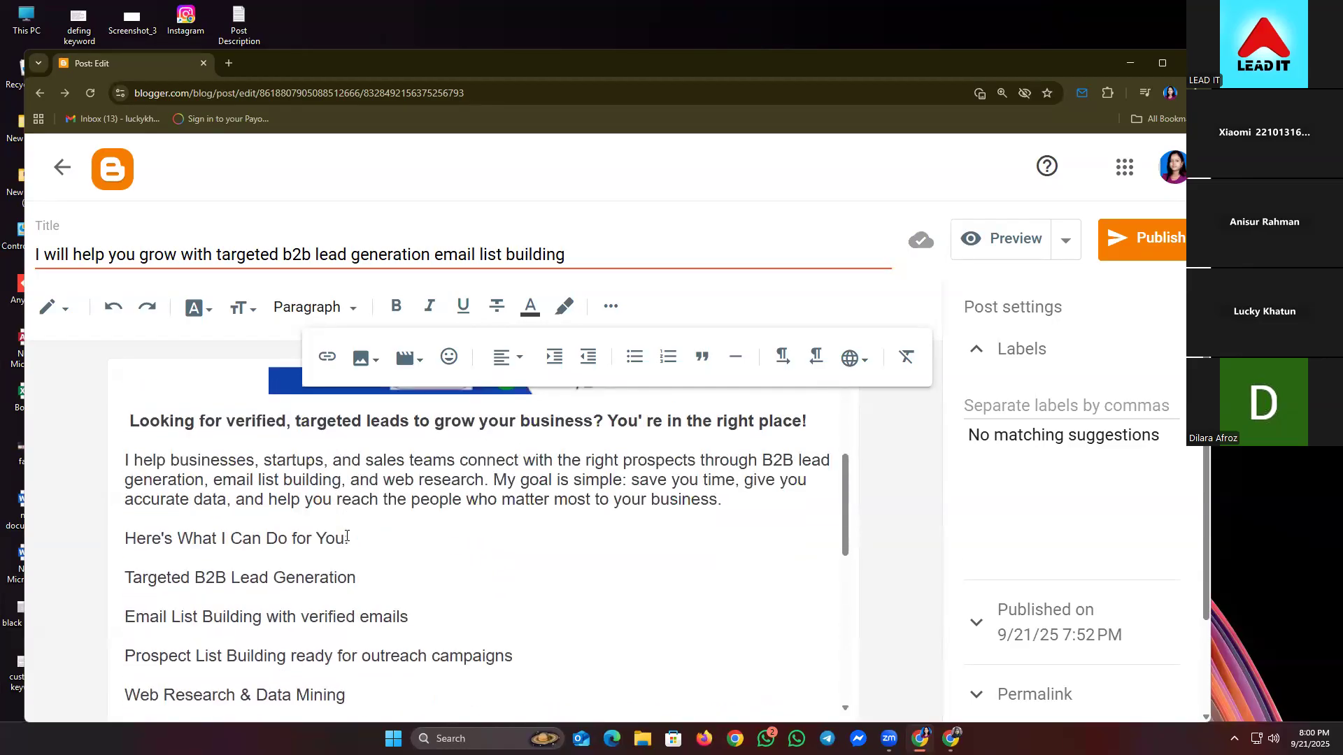
left_click_drag(349, 539, 126, 537)
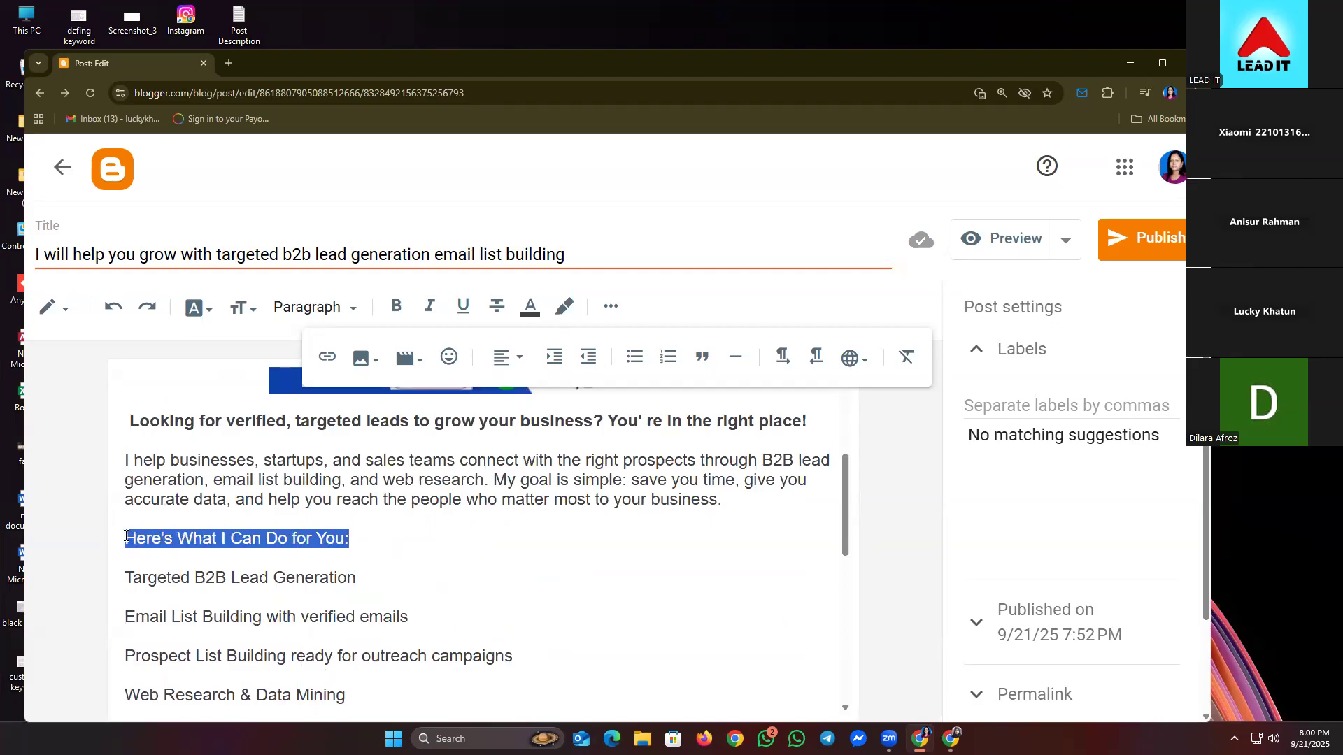
left_click(327, 356)
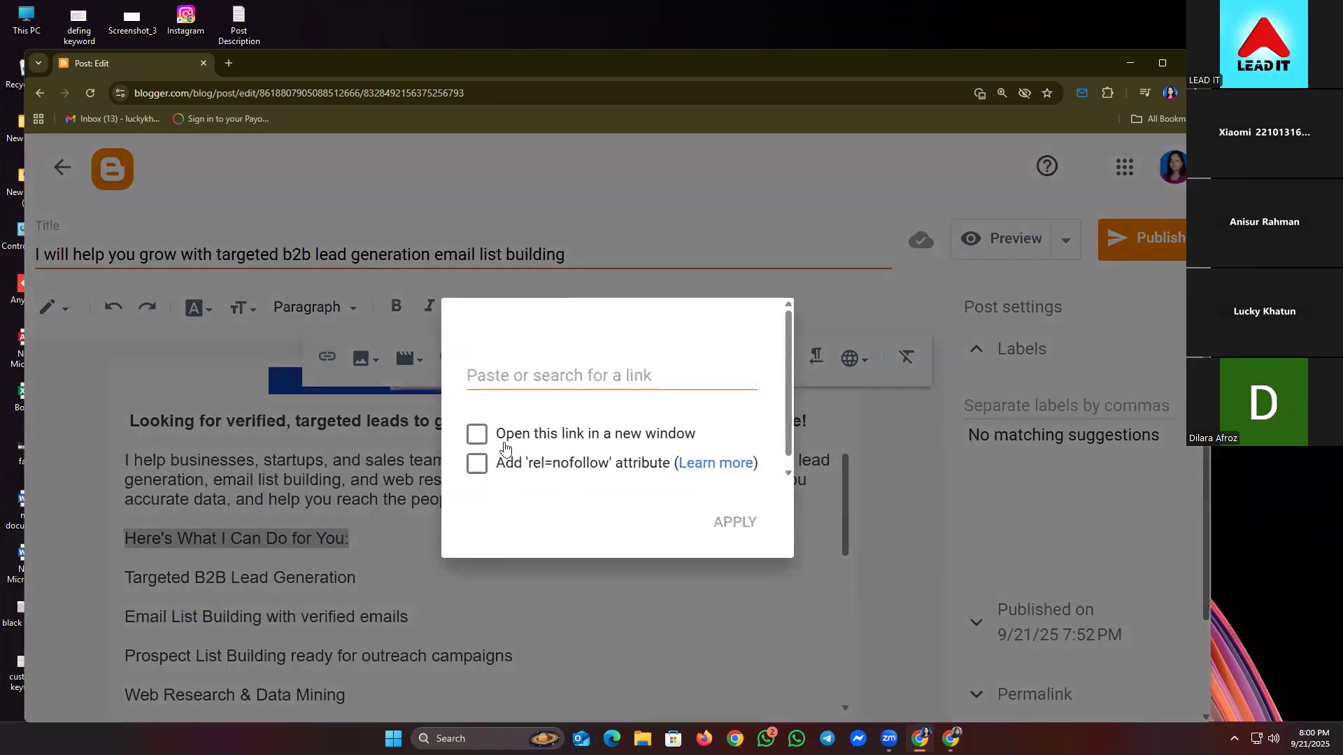
left_click(318, 476)
left_click(372, 532)
- Link 'Here's What I Can Do for You:' to the Fiverr gig URL, opening in a new window
left_click_drag(372, 533, 124, 533)
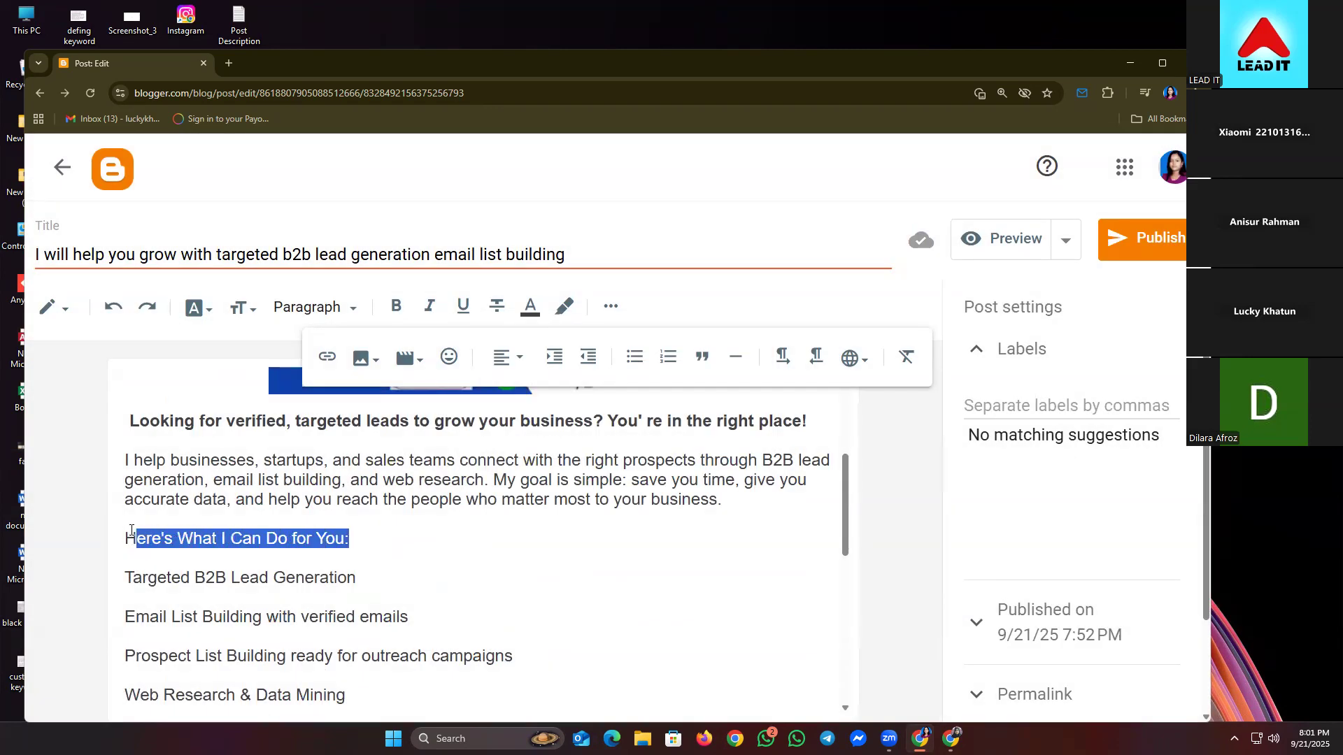
left_click(326, 357)
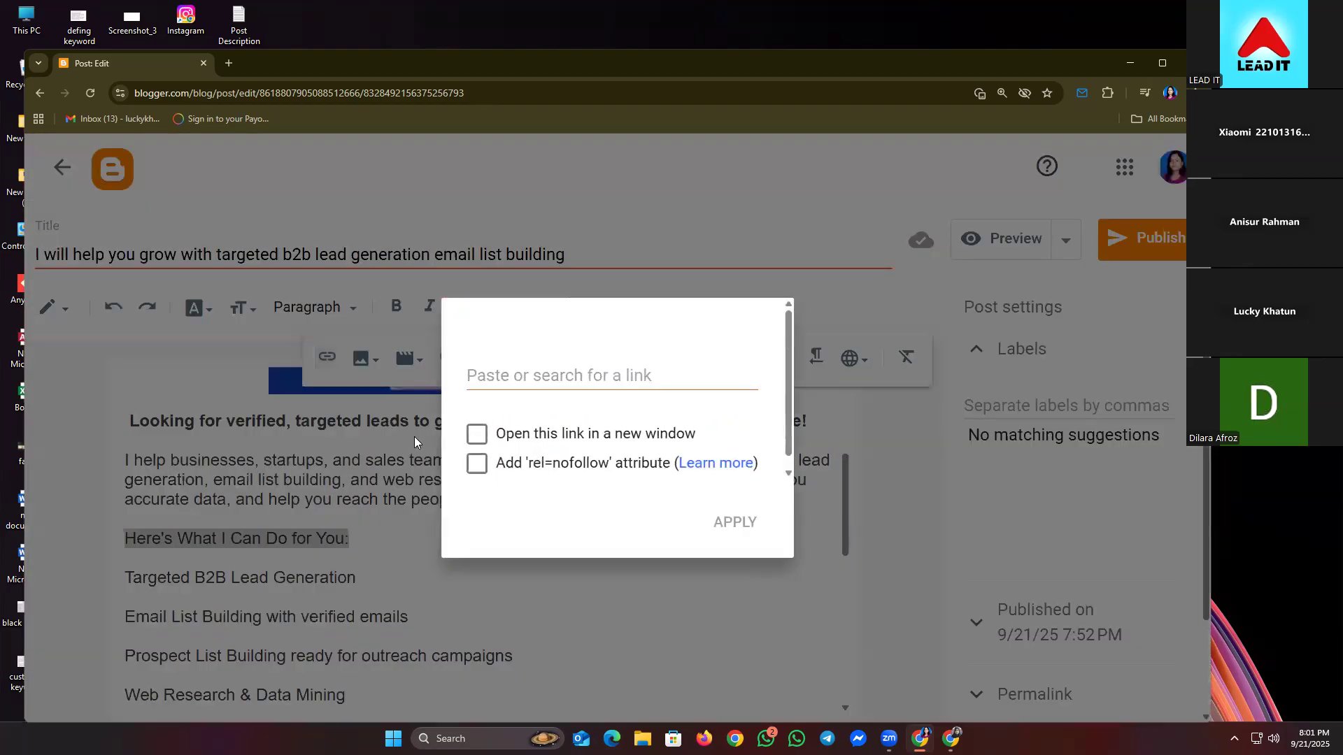
left_click(484, 374)
right_click(507, 370)
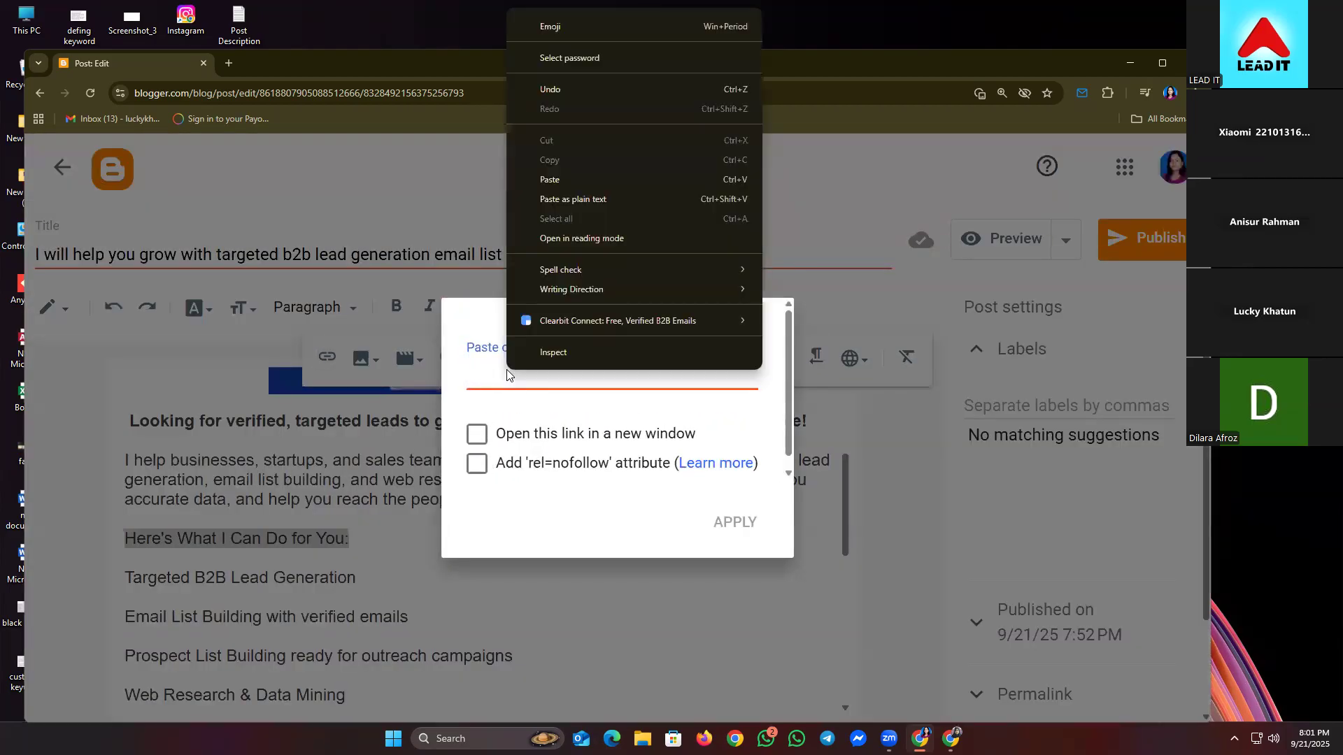
left_click(553, 179)
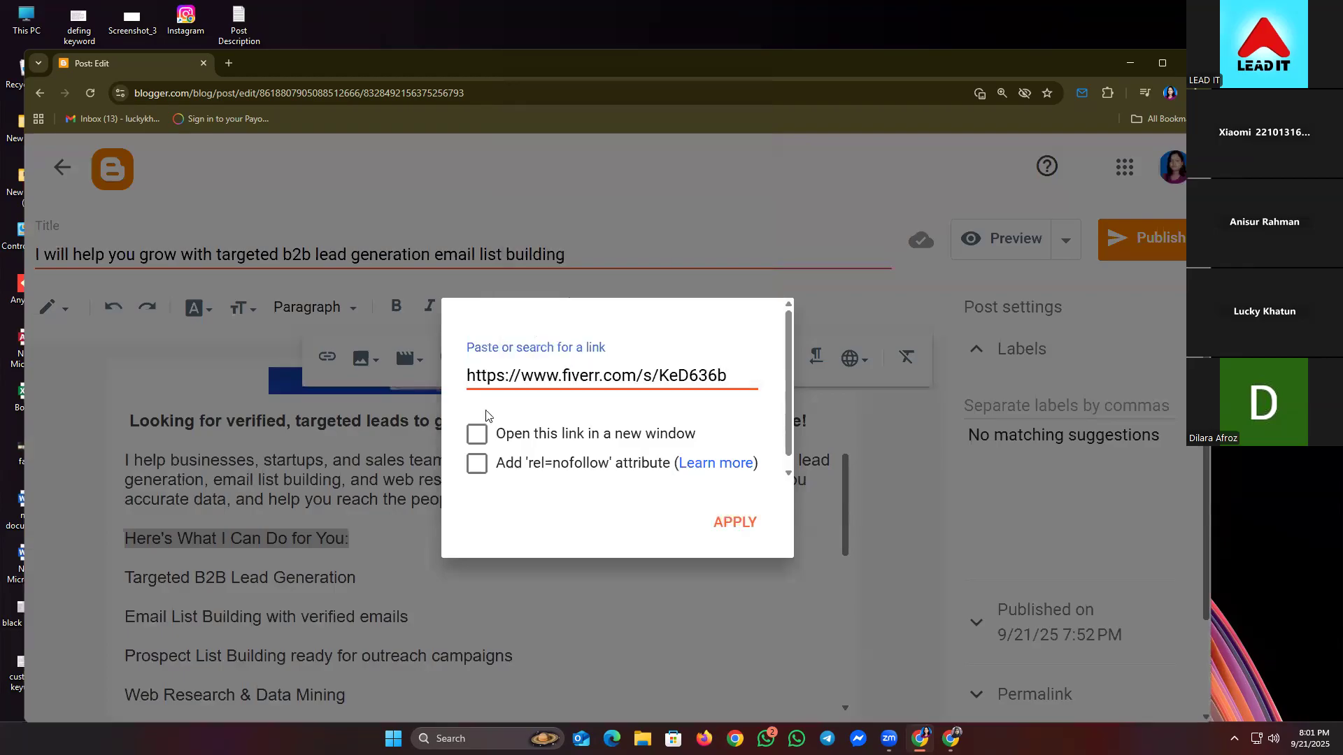
left_click(477, 432)
left_click(734, 522)
left_click(374, 662)
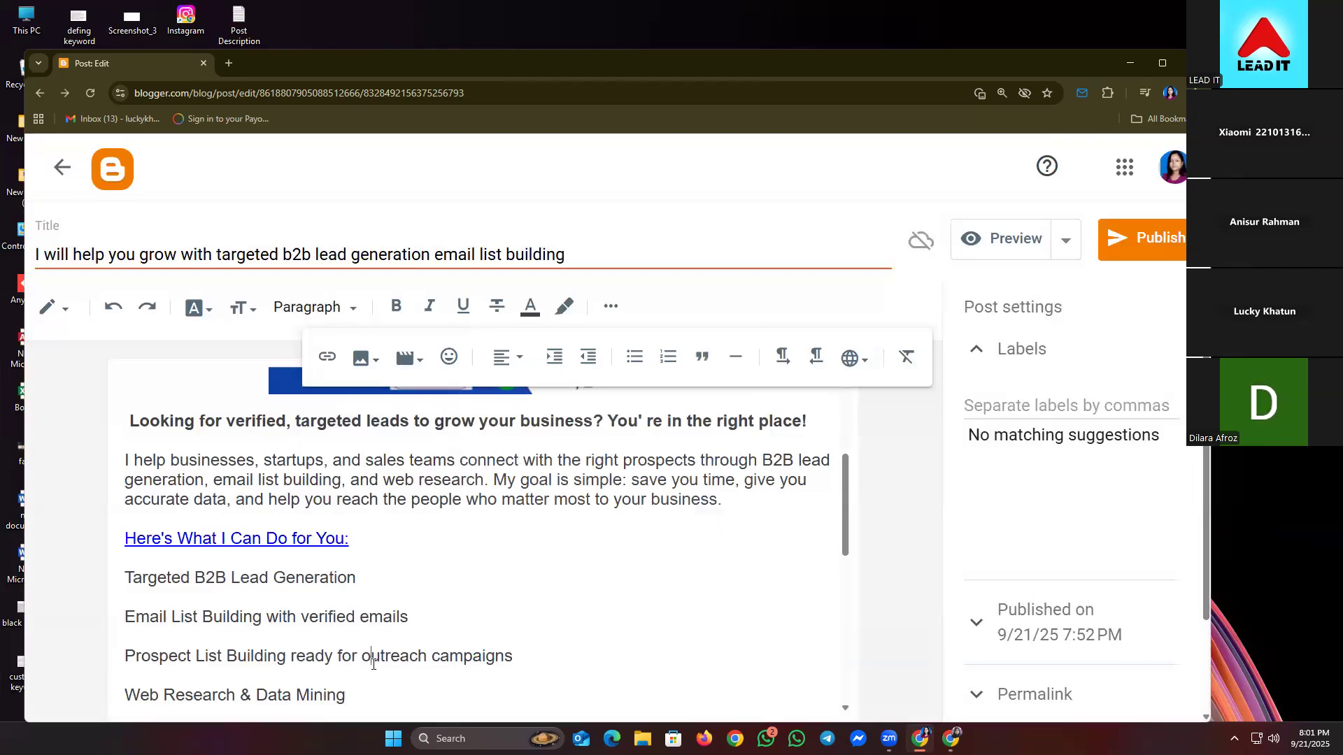
- Switch to the Fiverr gig window and scroll down to its Related tags
left_click(611, 306)
scroll(704, 524, "up", 2)
scroll(705, 524, "up", 2)
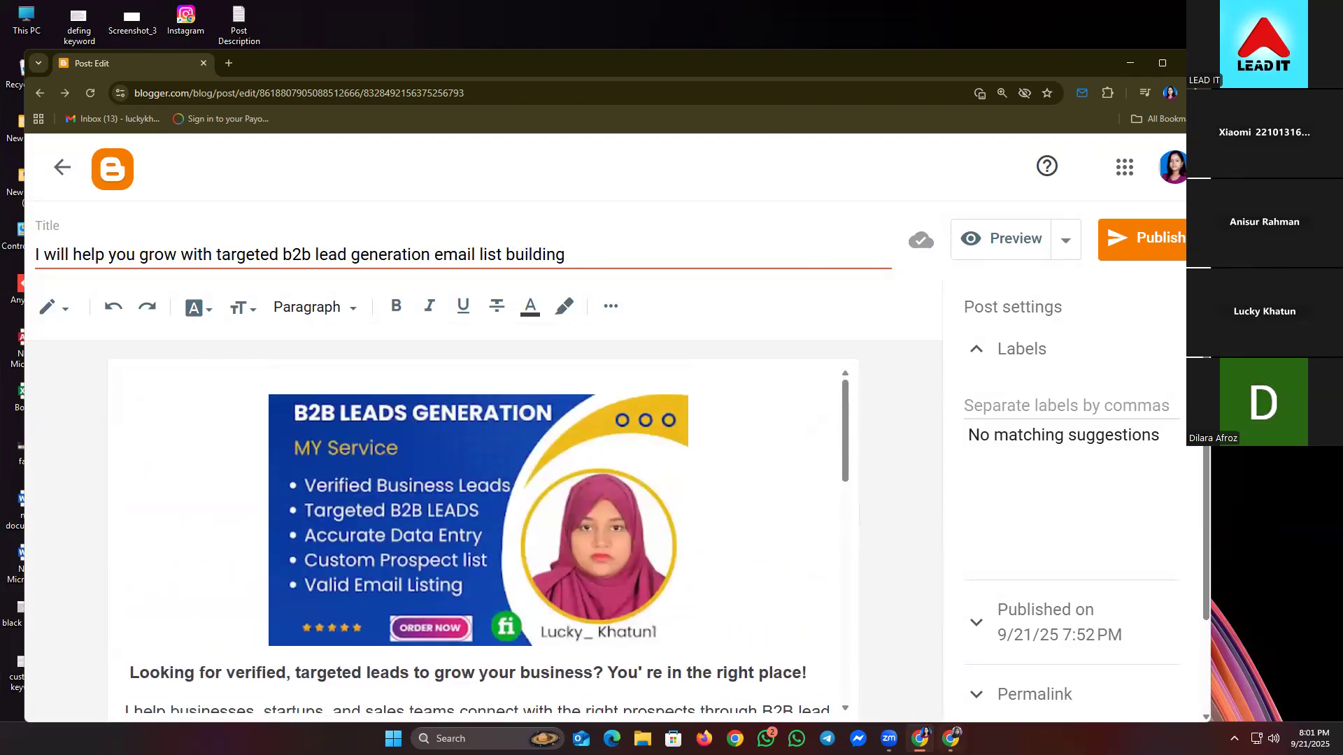
mouse_move(951, 736)
left_click(952, 684)
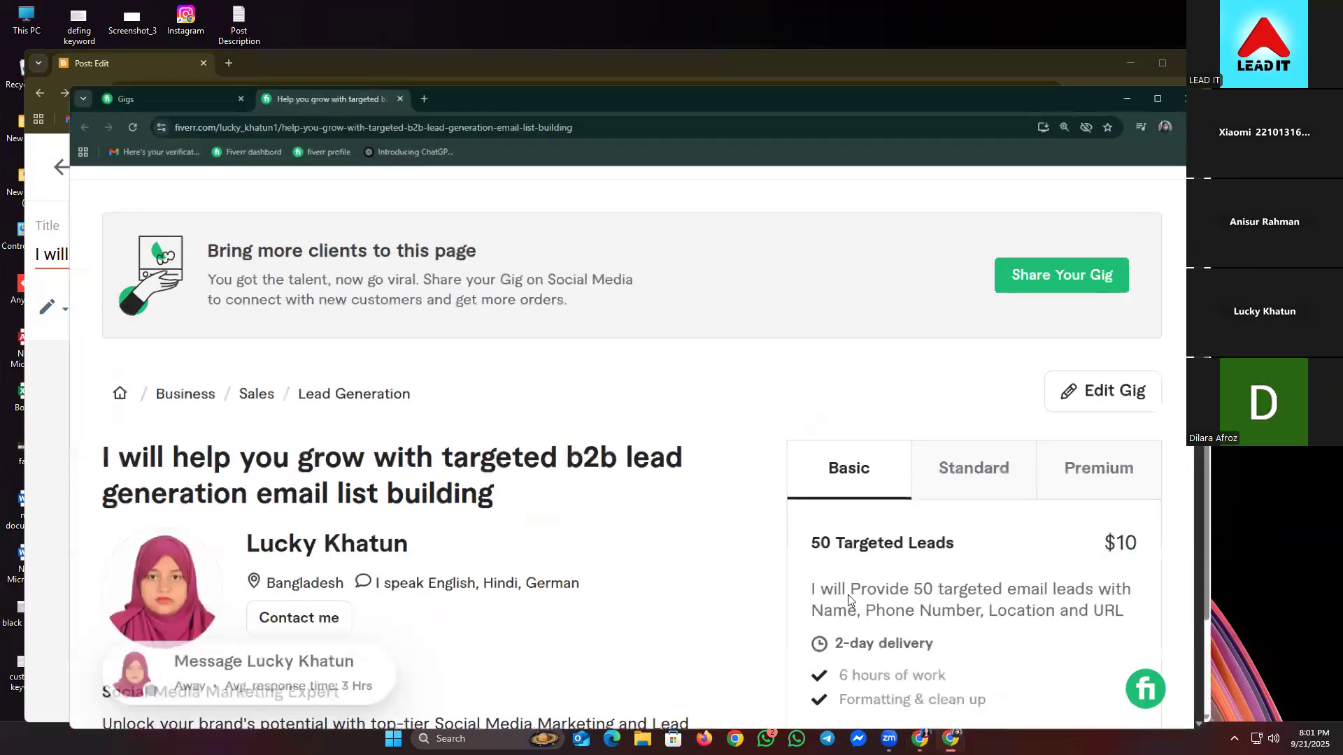
scroll(620, 581, "down", 6)
scroll(618, 582, "down", 12)
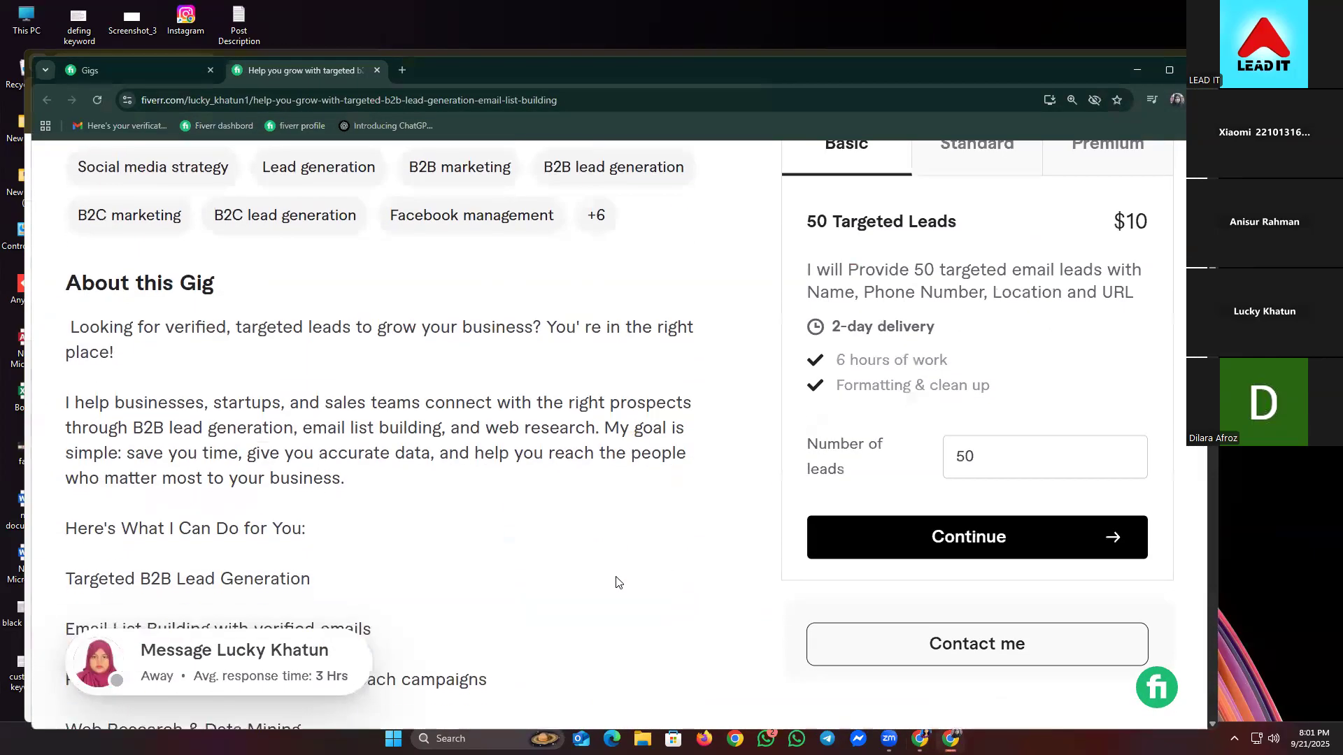
scroll(617, 582, "down", 9)
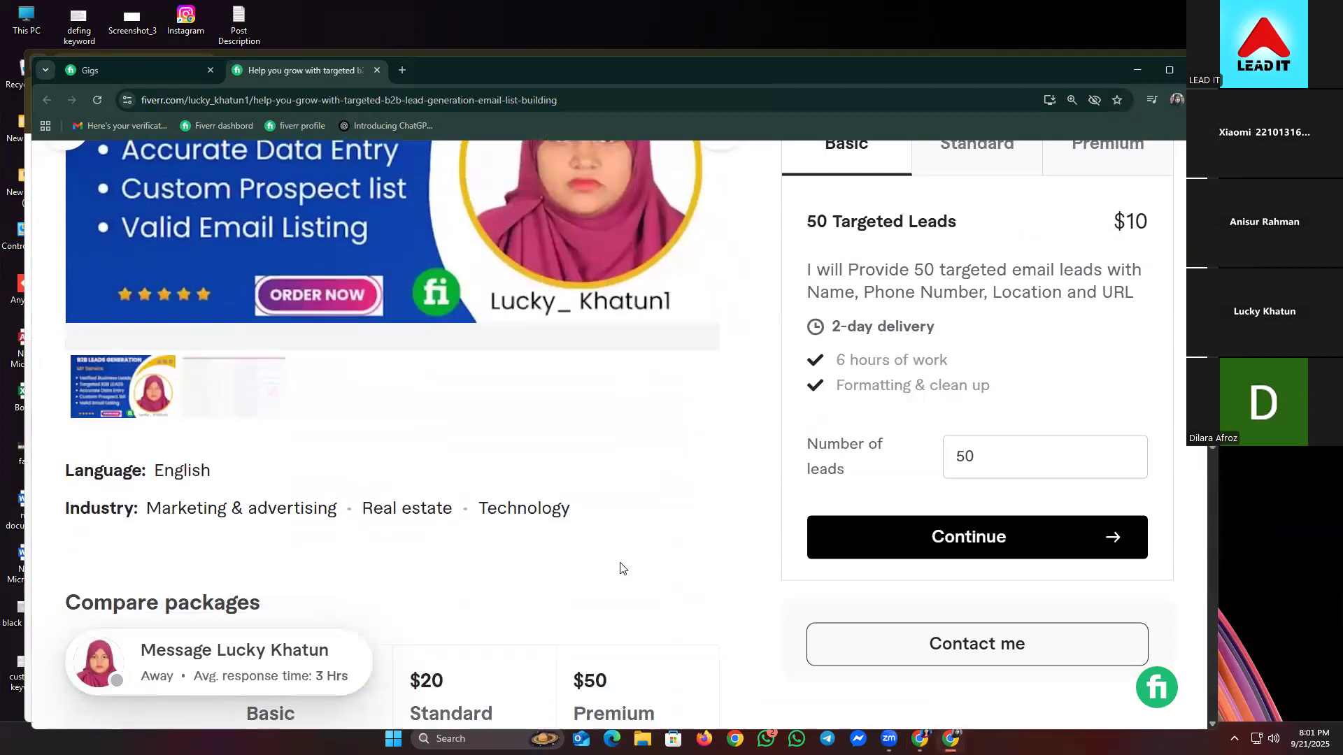
scroll(621, 568, "down", 8)
scroll(622, 568, "down", 9)
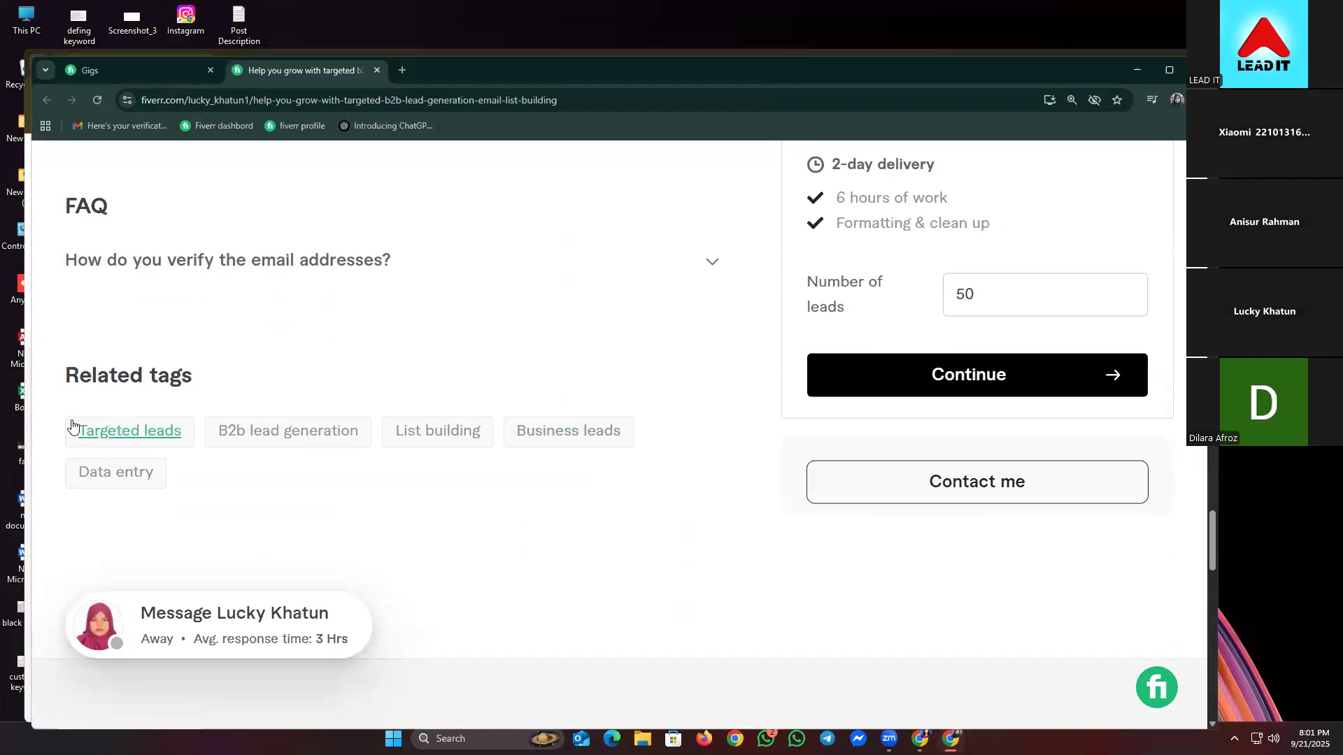
- Copy the related tags from Targeted leads through Data entry and minimize Fiverr
left_click_drag(63, 420, 159, 477)
left_click_drag(263, 475, 82, 434)
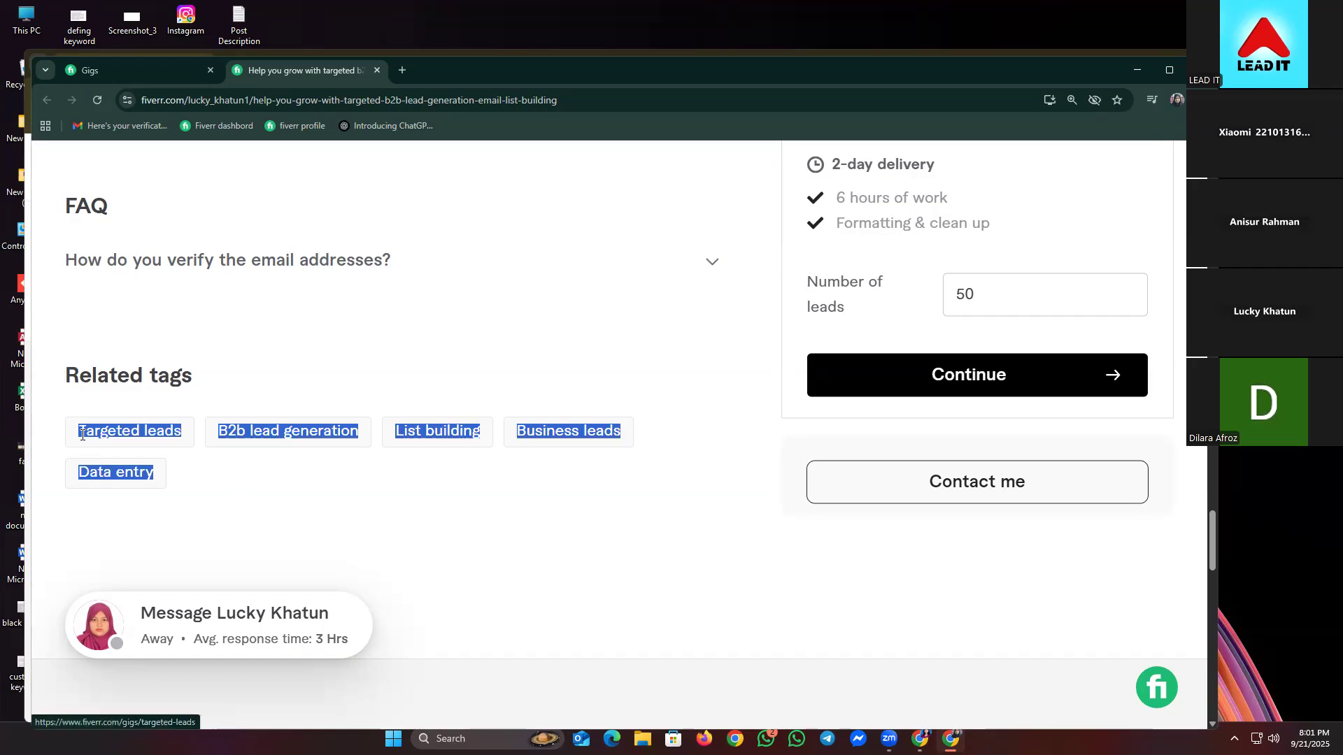
right_click(82, 434)
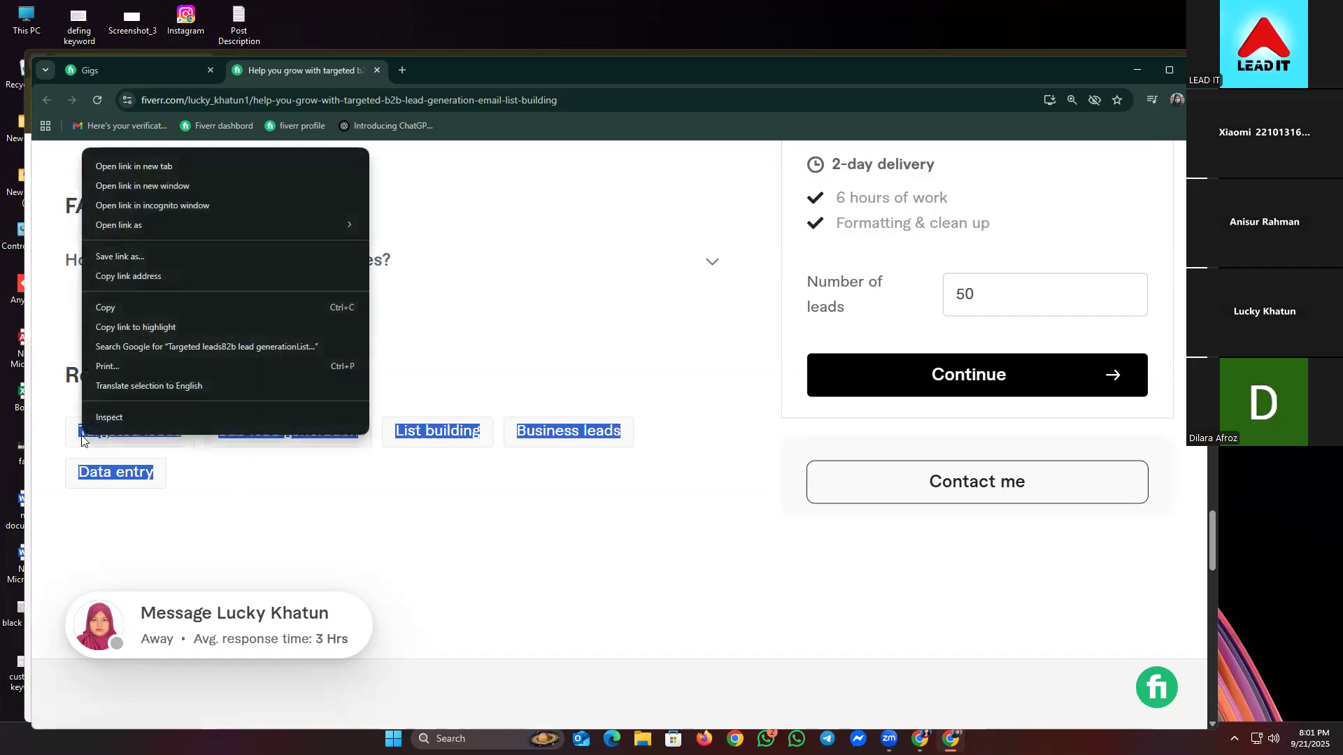
left_click(138, 303)
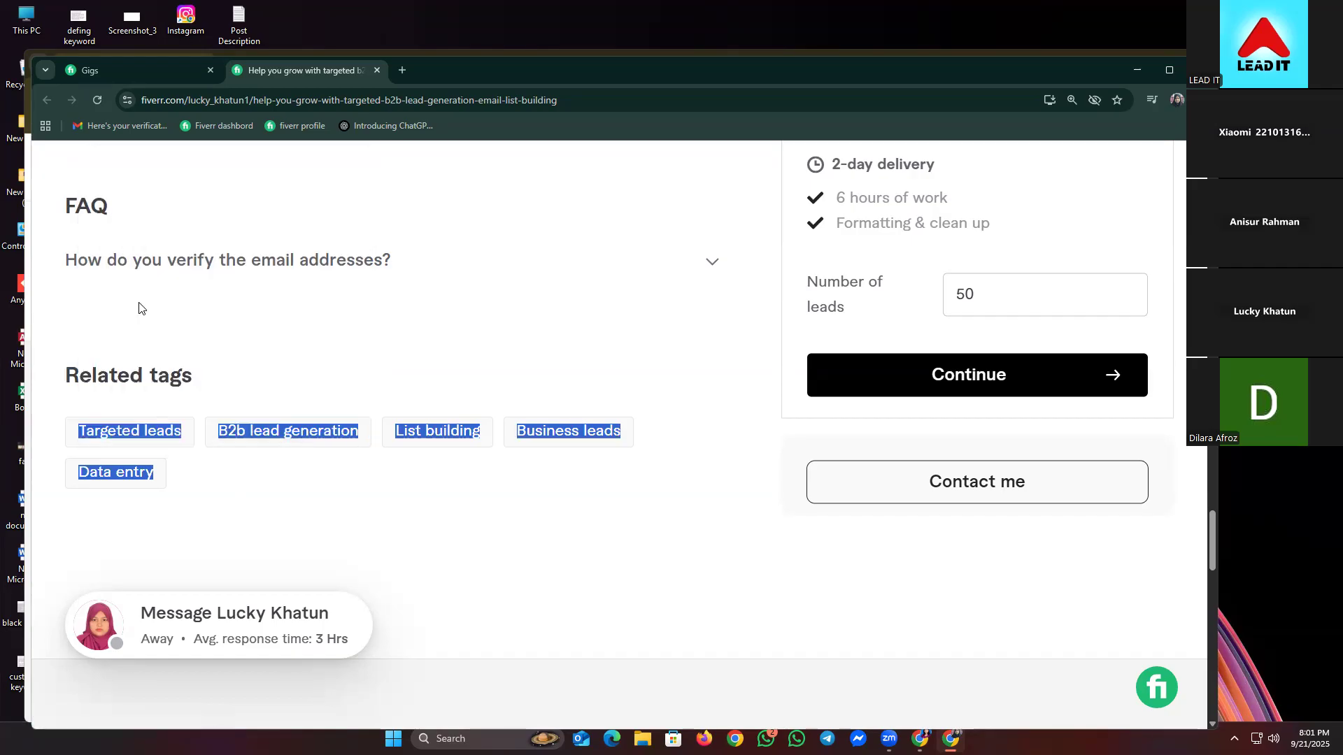
left_click(1135, 64)
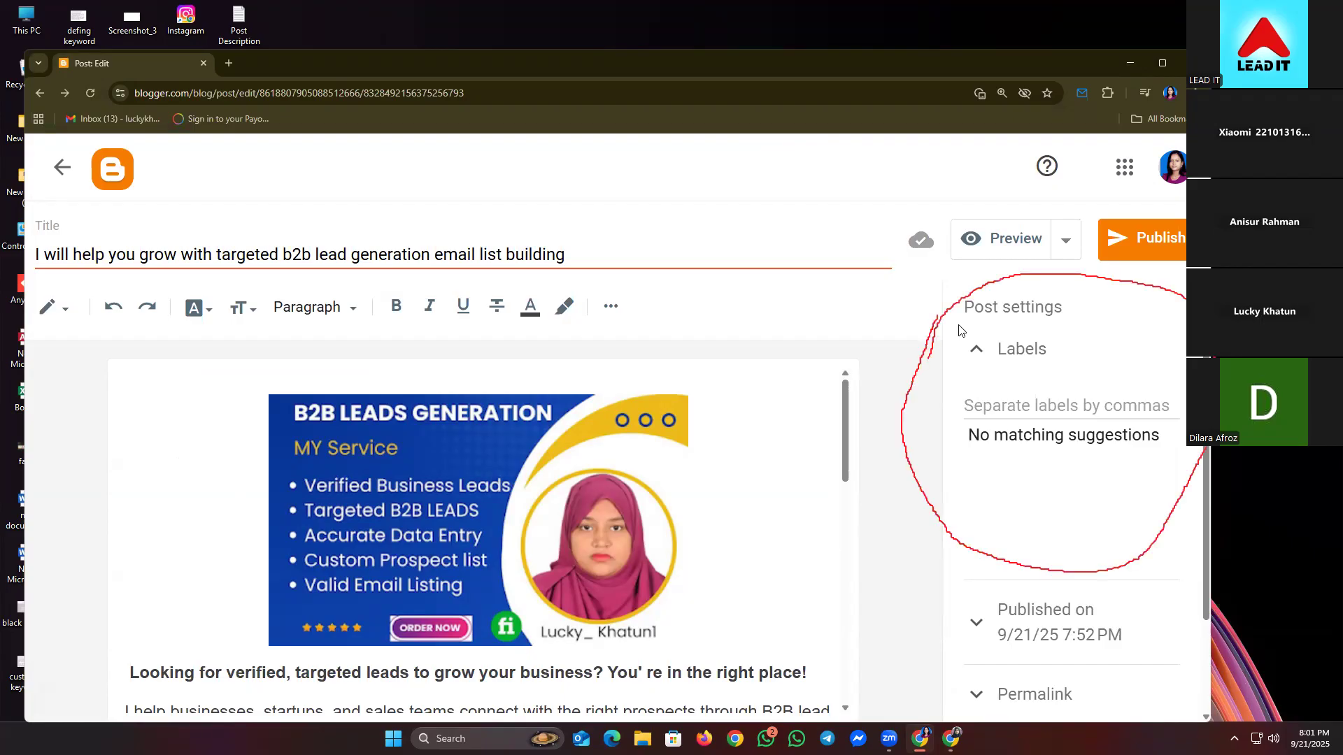
- Add labels targeted leads, b2b lead generation, list building, business leads, data entry
left_click(979, 349)
left_click(986, 349)
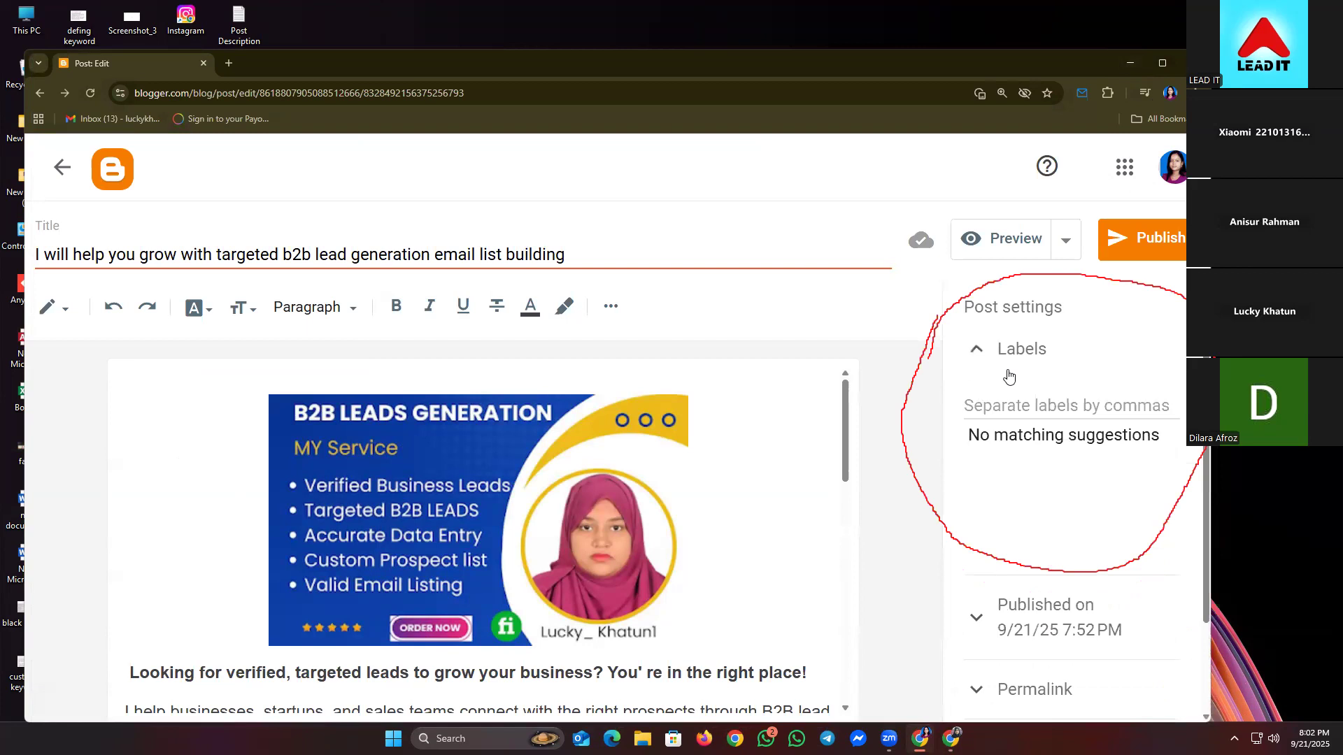
left_click(994, 406)
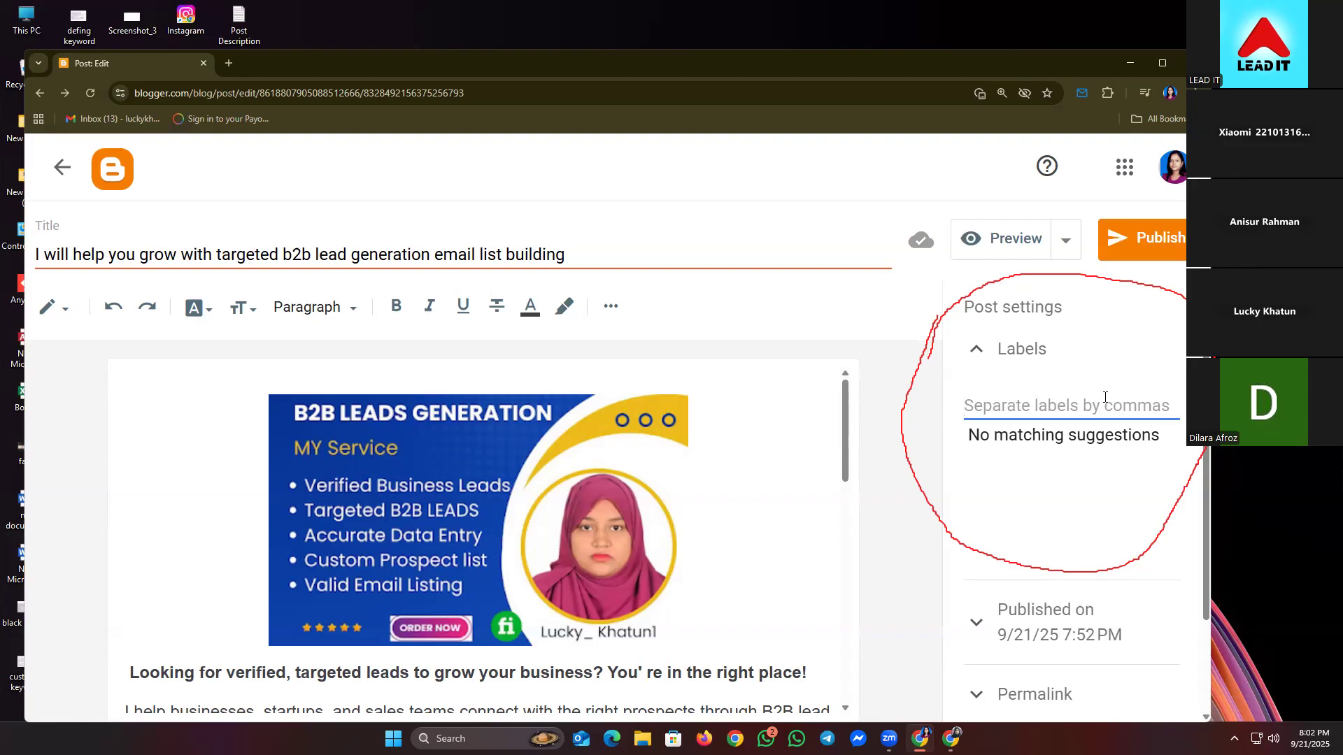
key("ctrl+v")
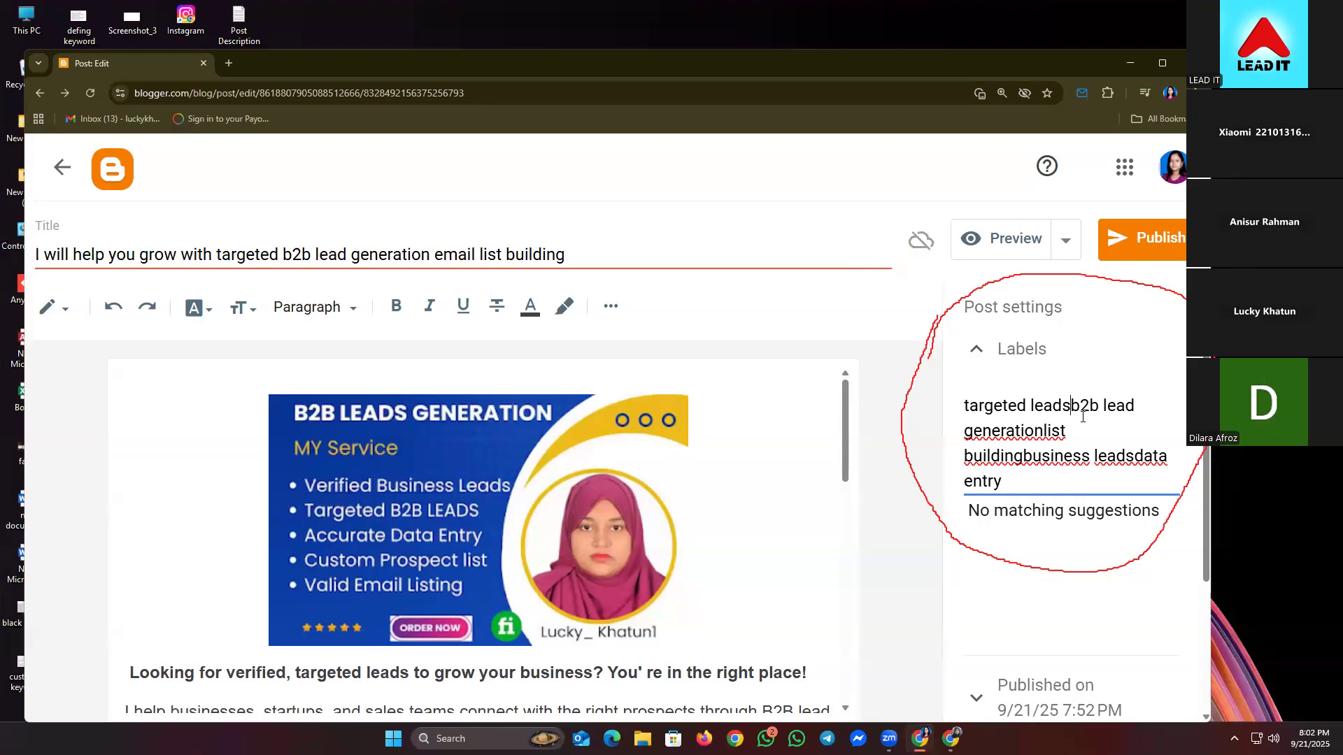
type(",")
type(" ,")
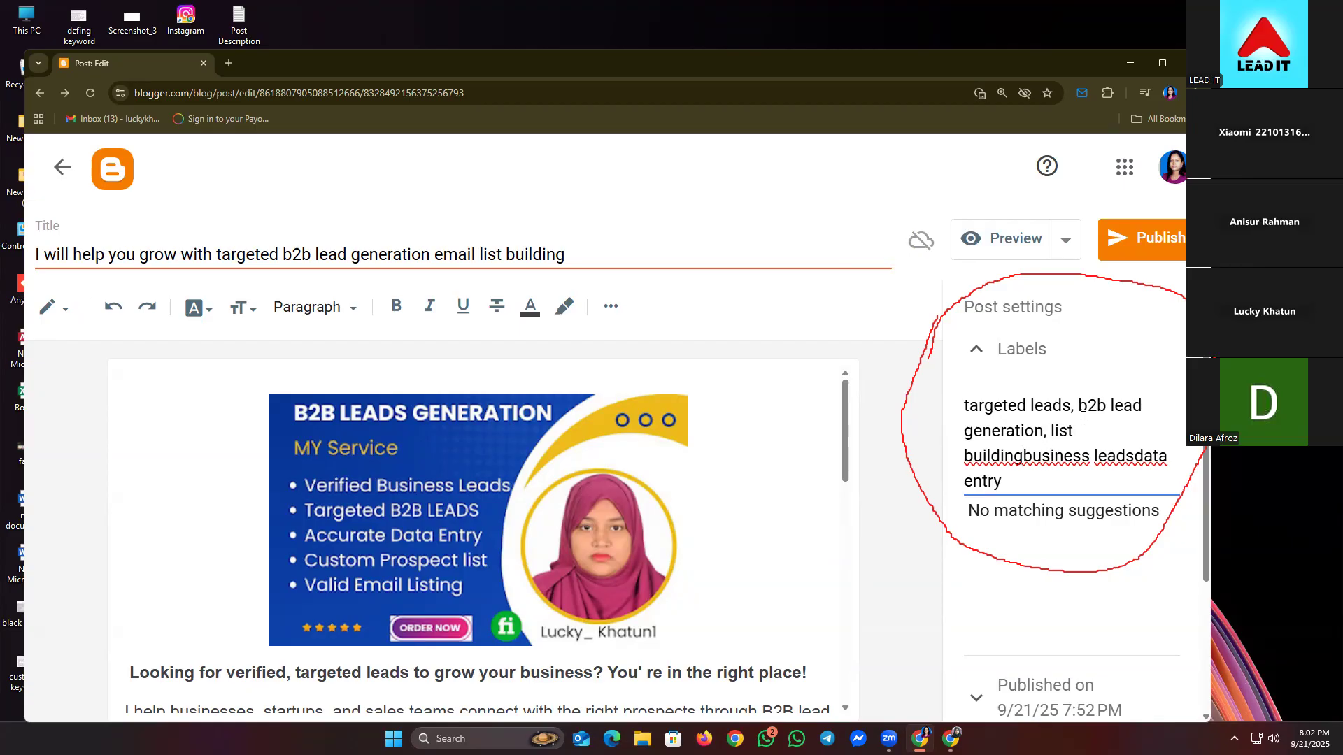
type(" , ")
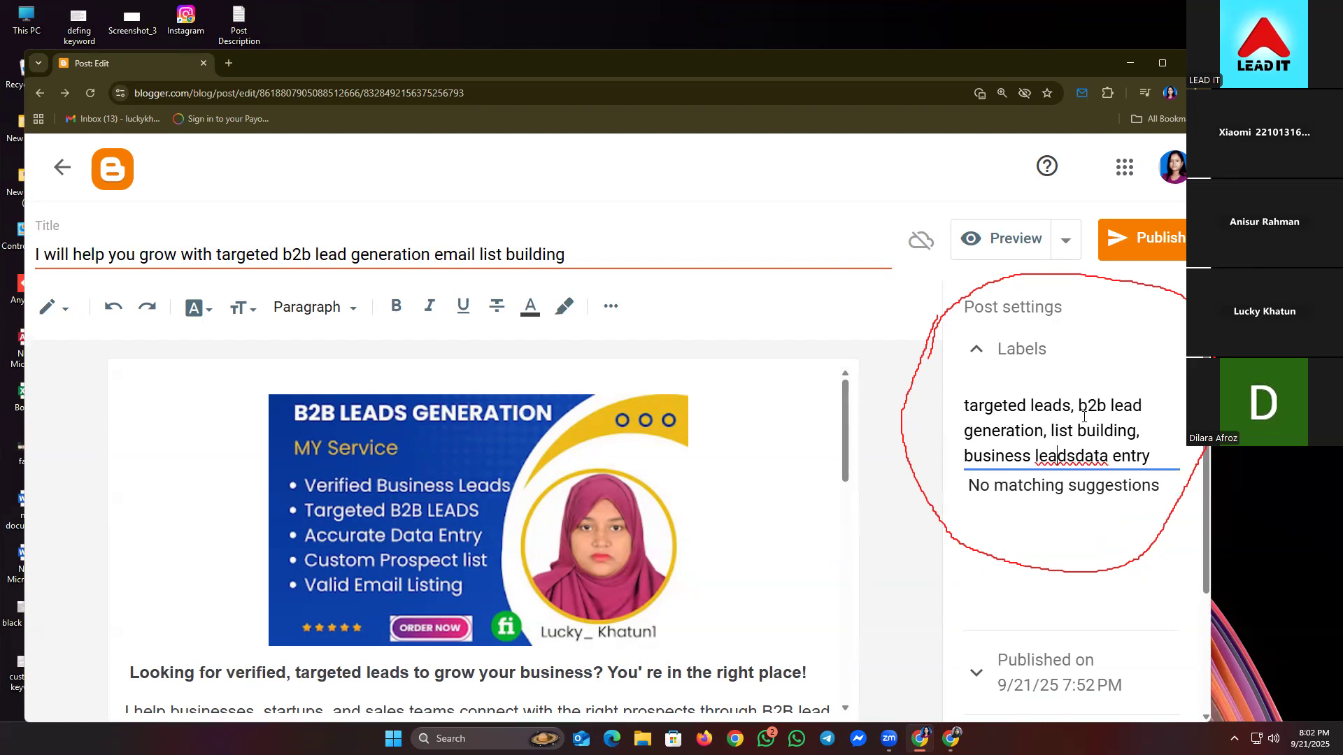
type(".")
key("BackSpace")
type(",")
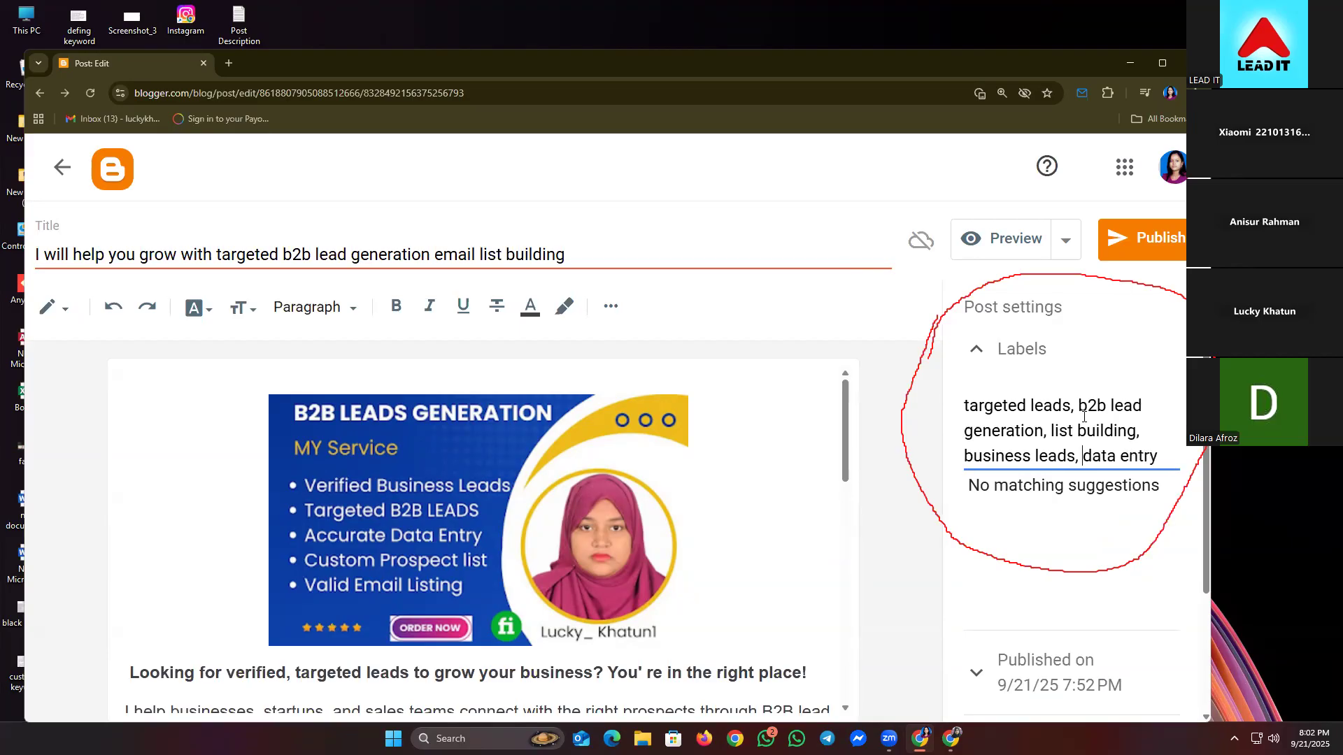
left_click(977, 350)
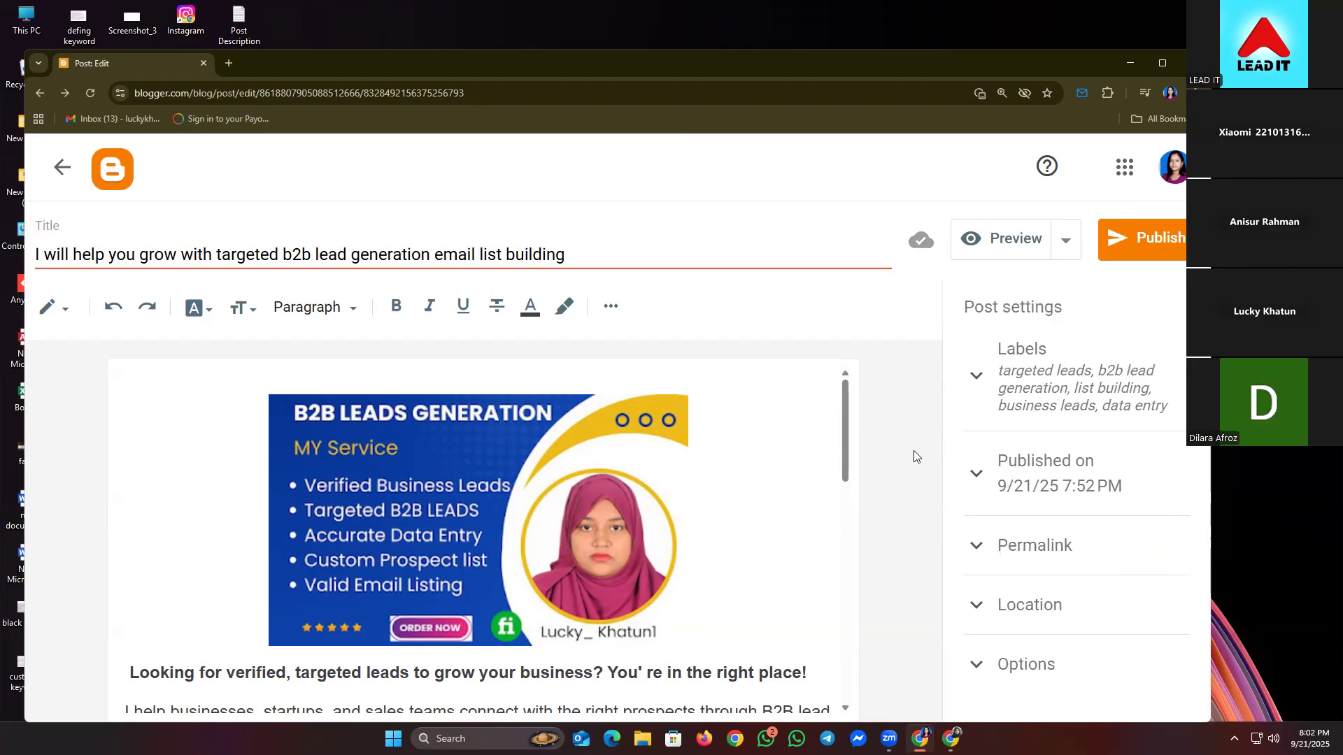
- Search 'Jashore' to pin Jashore, Bangladesh as location, then check the comment options
left_click(1024, 604)
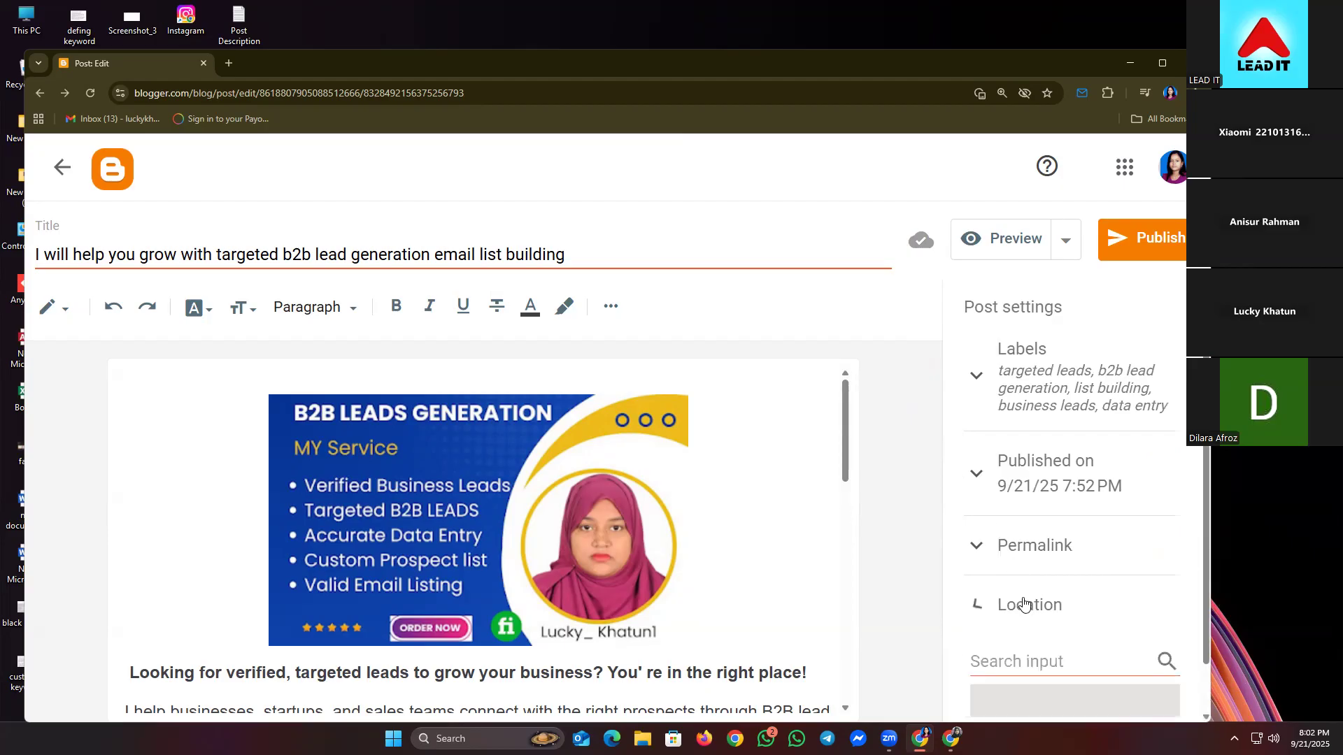
scroll(1021, 599, "down", 1)
left_click(1052, 585)
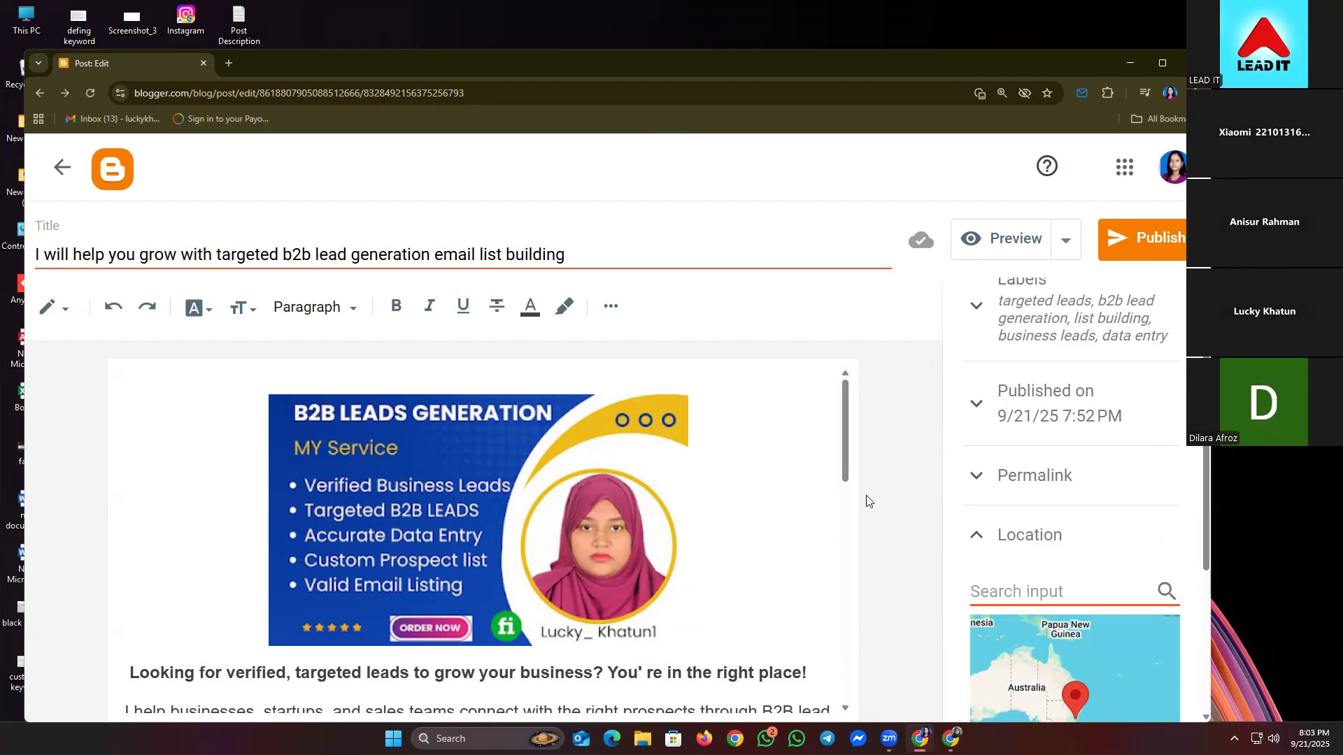
type("Jashore")
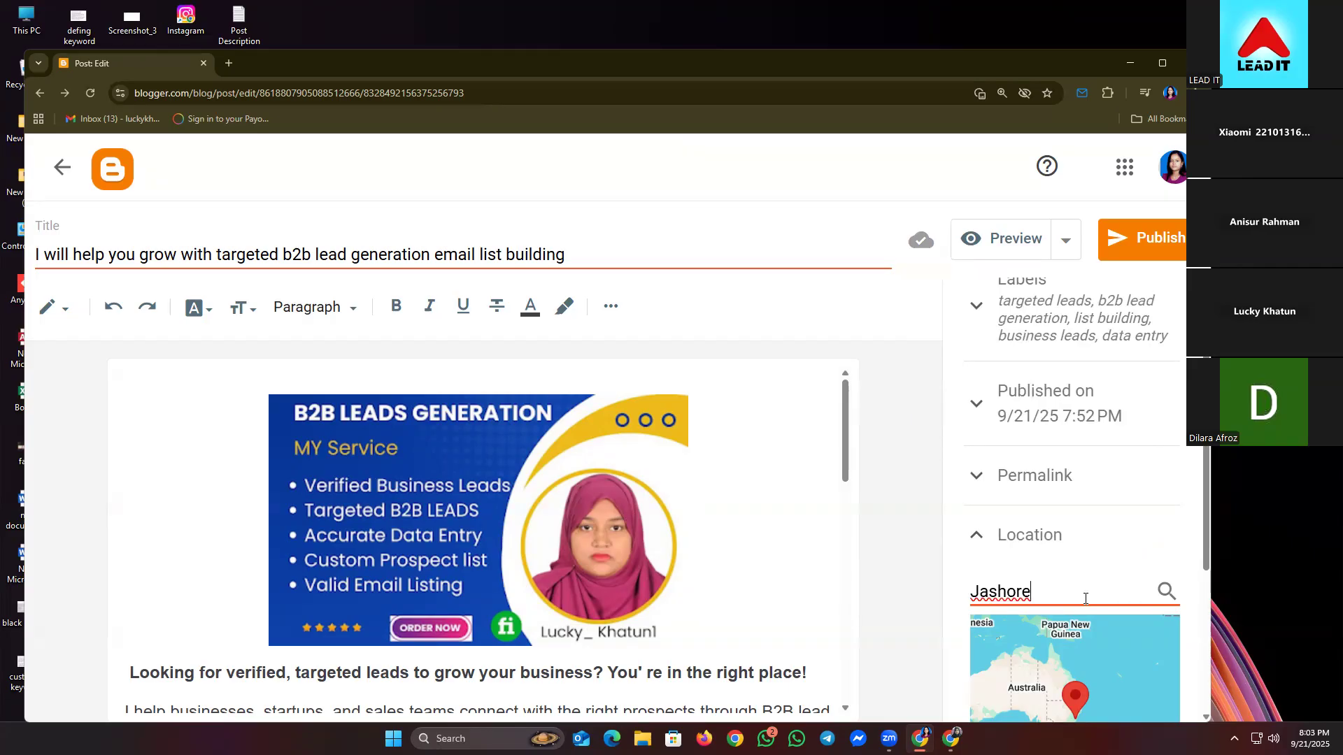
key("Return")
scroll(1198, 534, "down", 1)
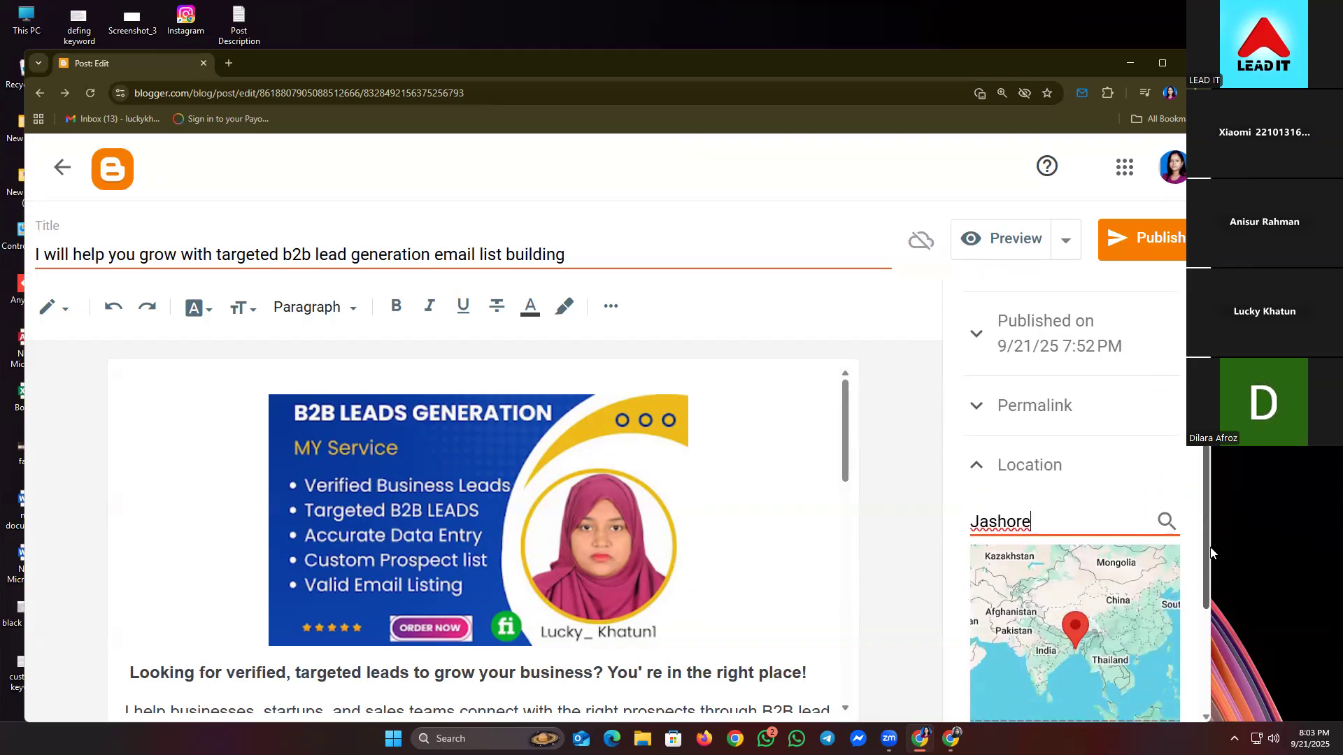
scroll(1200, 549, "down", 3)
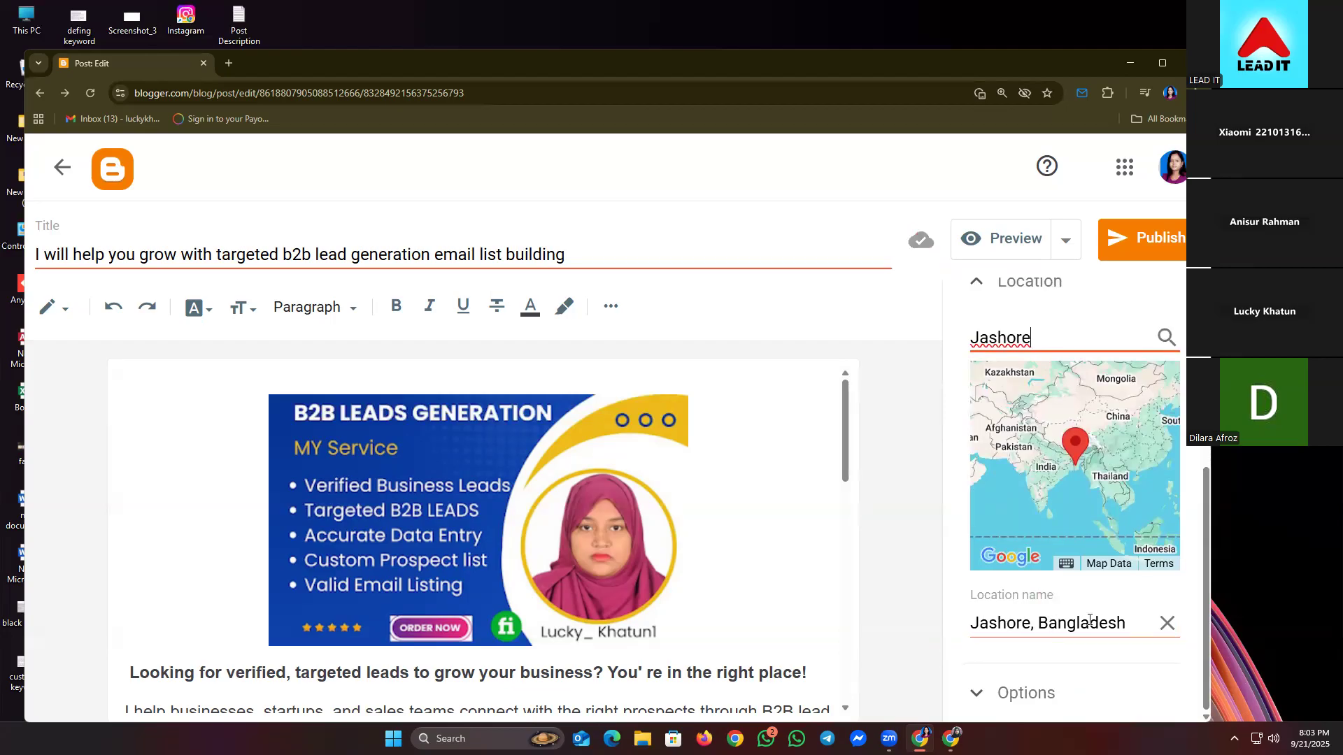
scroll(1070, 602, "up", 2)
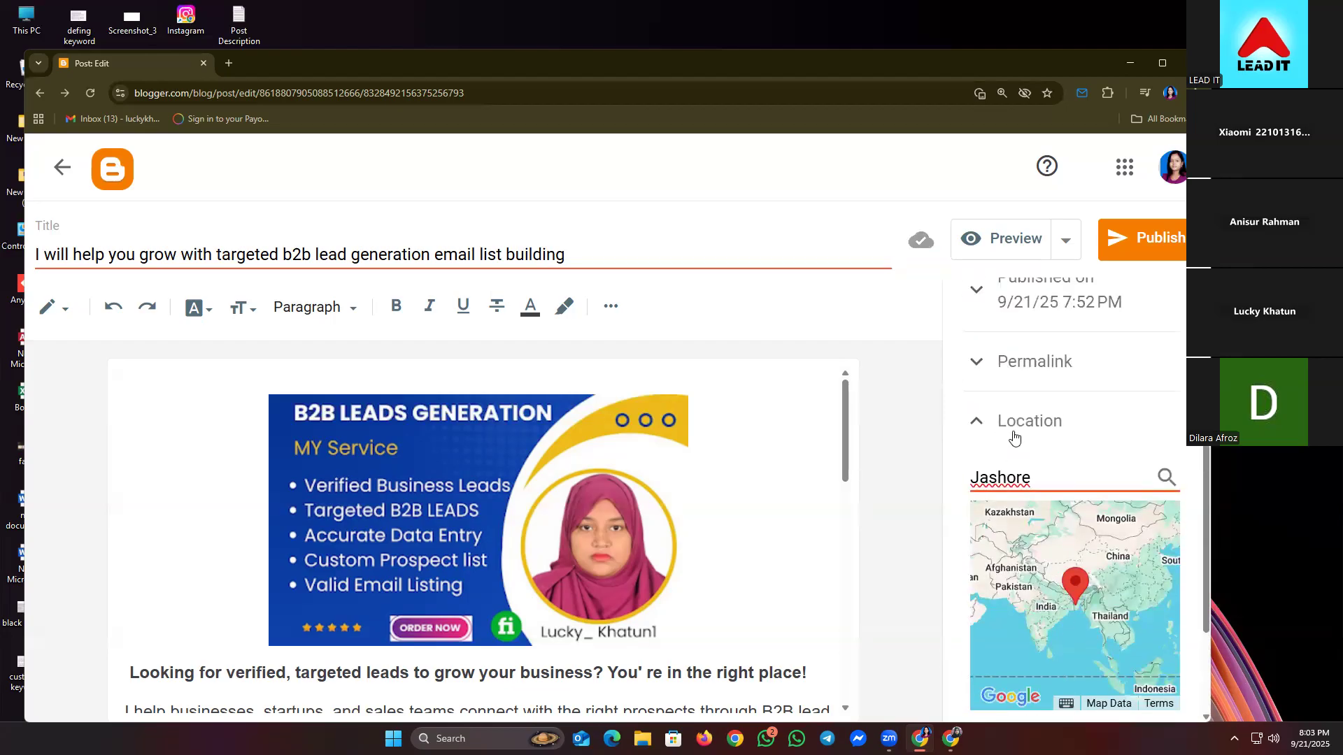
left_click(1015, 428)
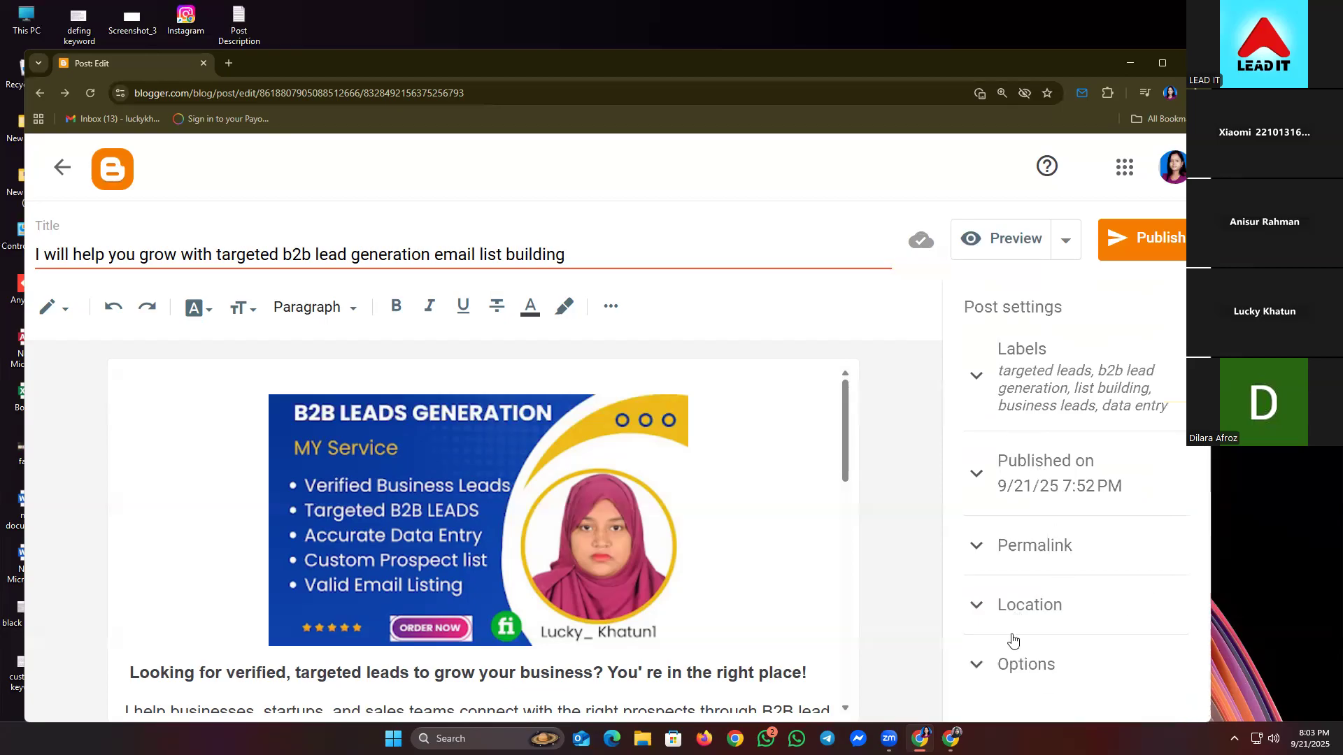
scroll(782, 471, "down", 1)
left_click(1015, 662)
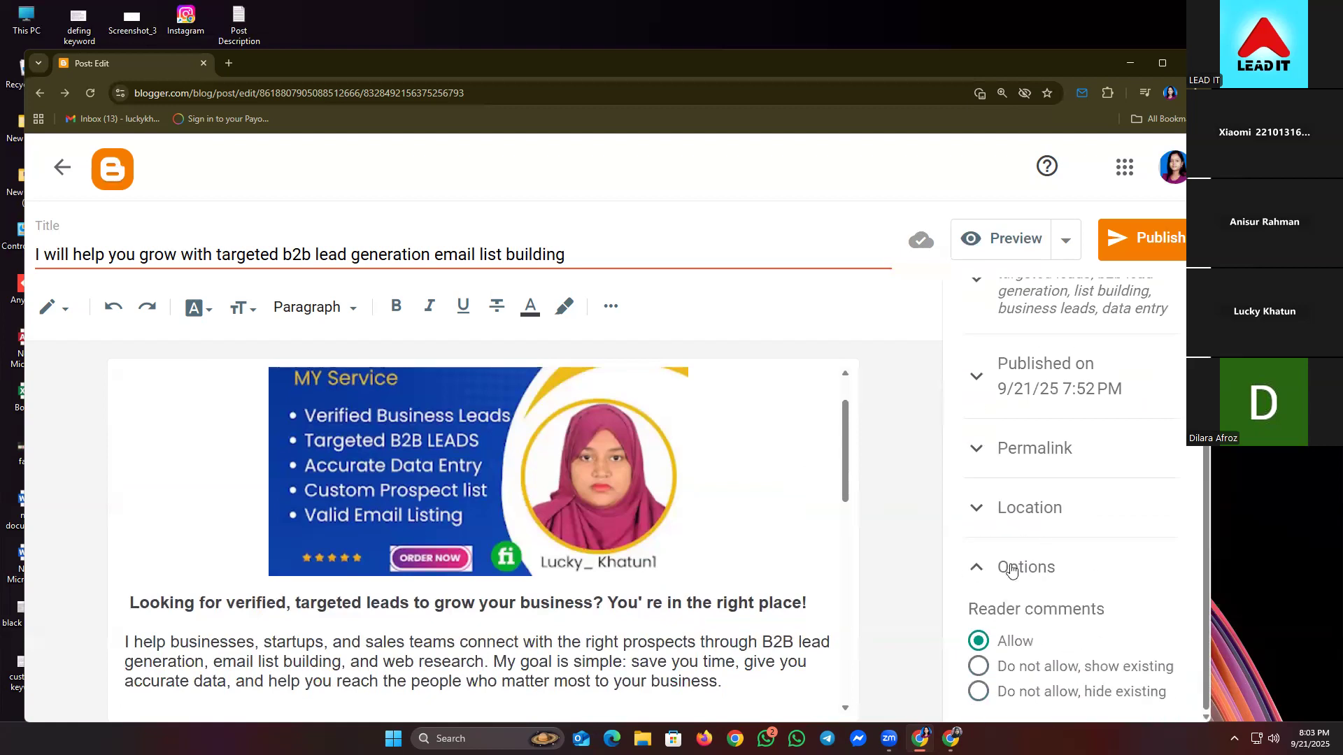
- Publish and confirm the post, then open the live blog via View blog
left_click(1011, 569)
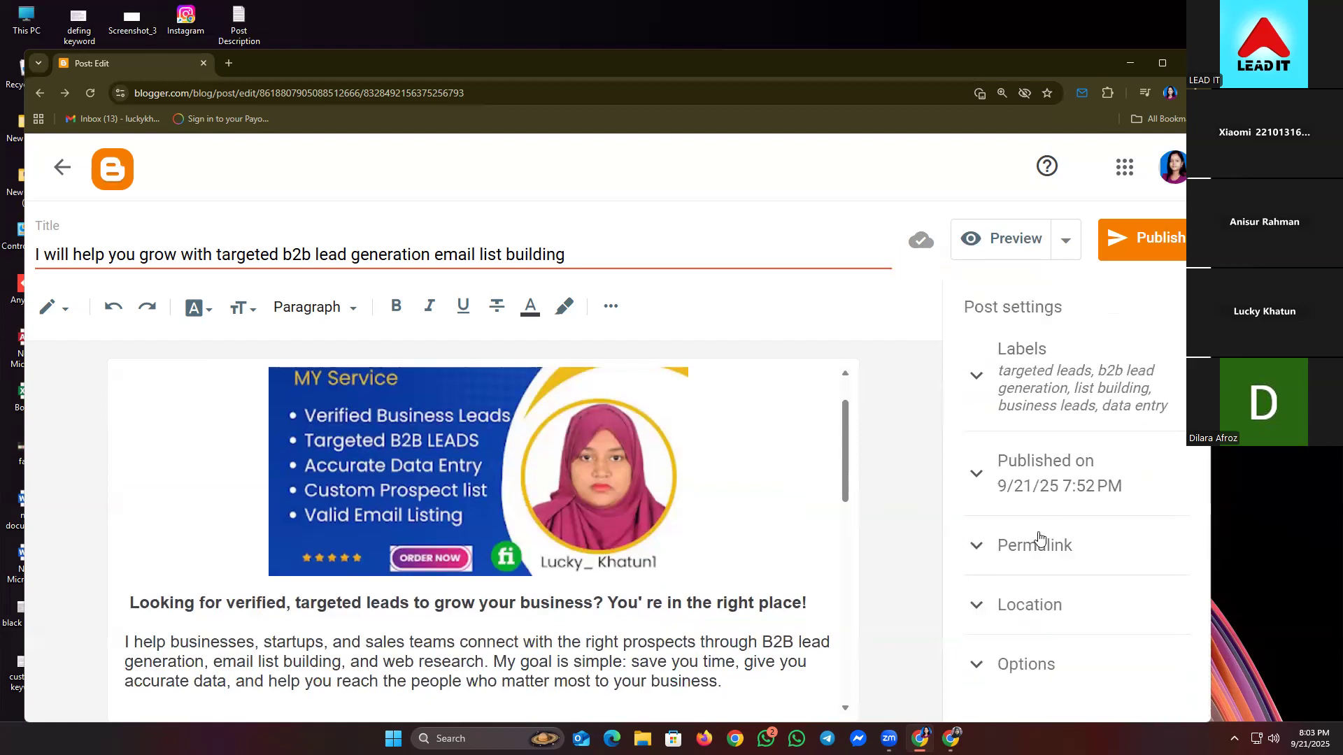
left_click(1121, 236)
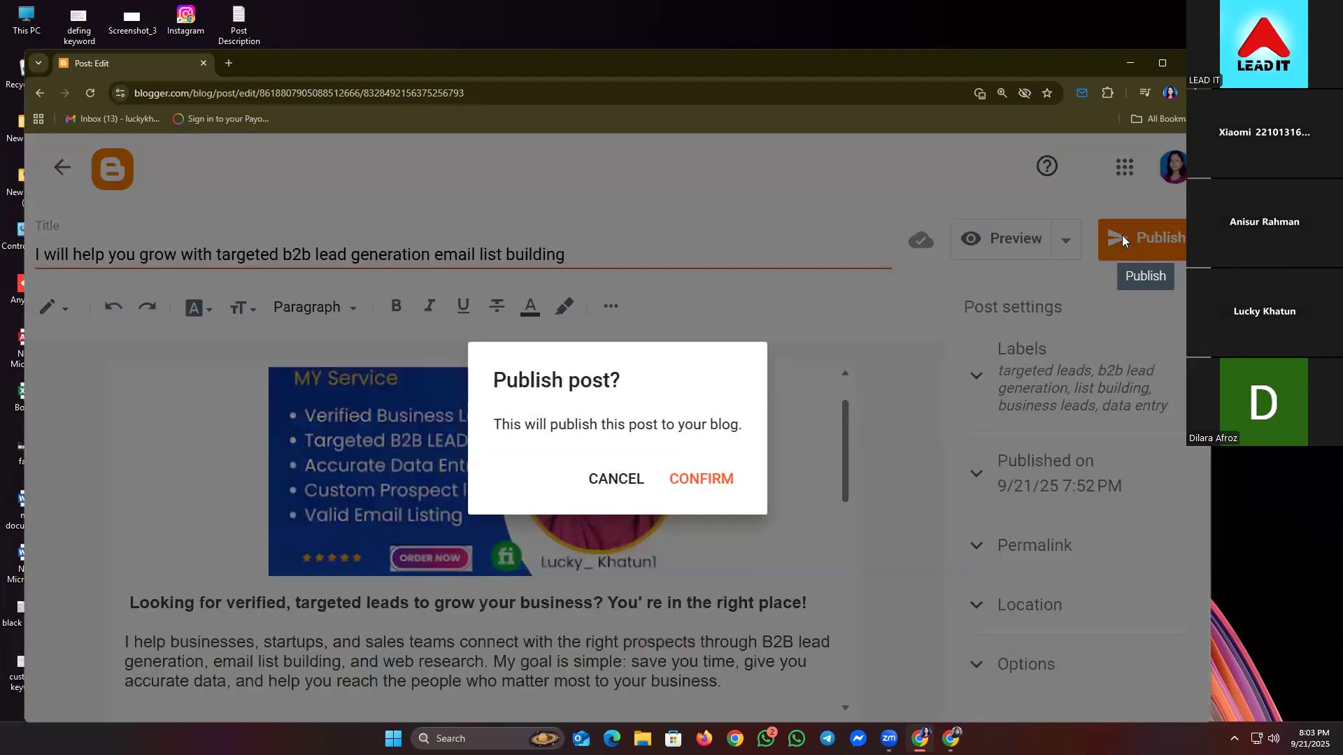
left_click(705, 482)
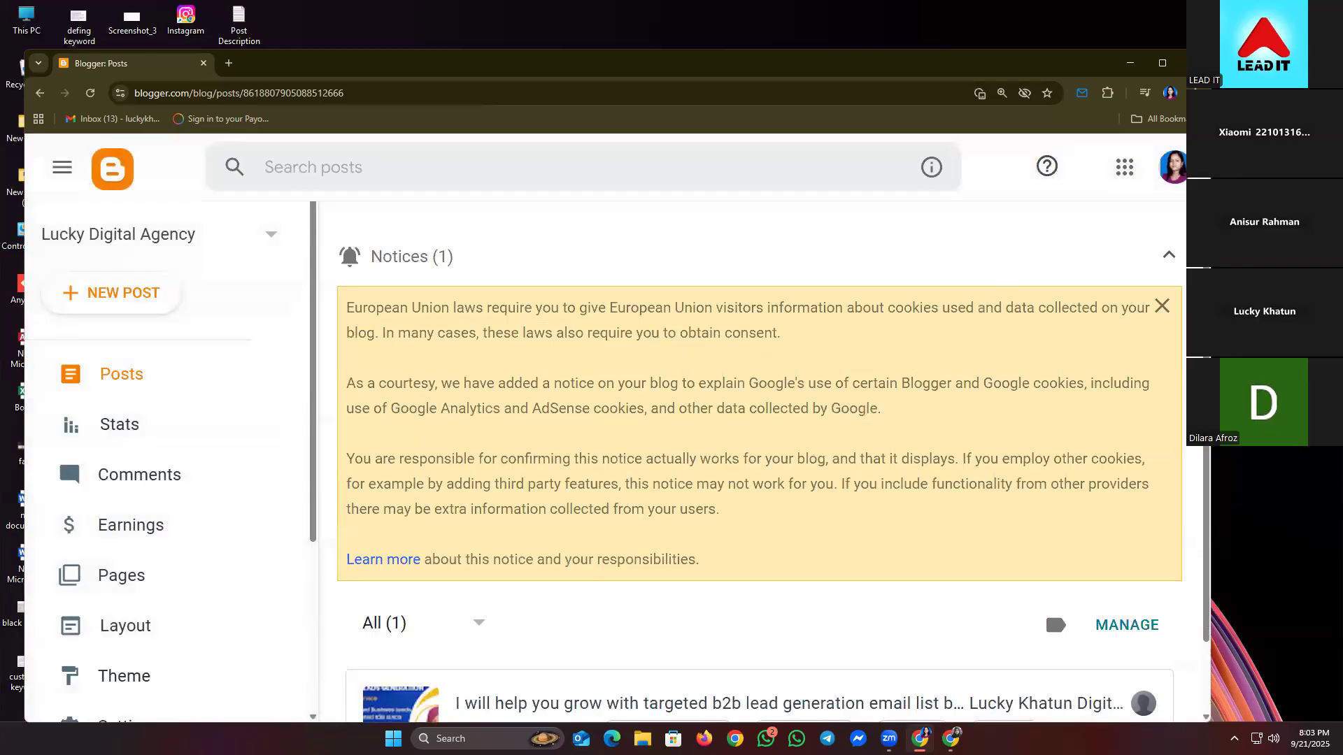
left_click(1169, 255)
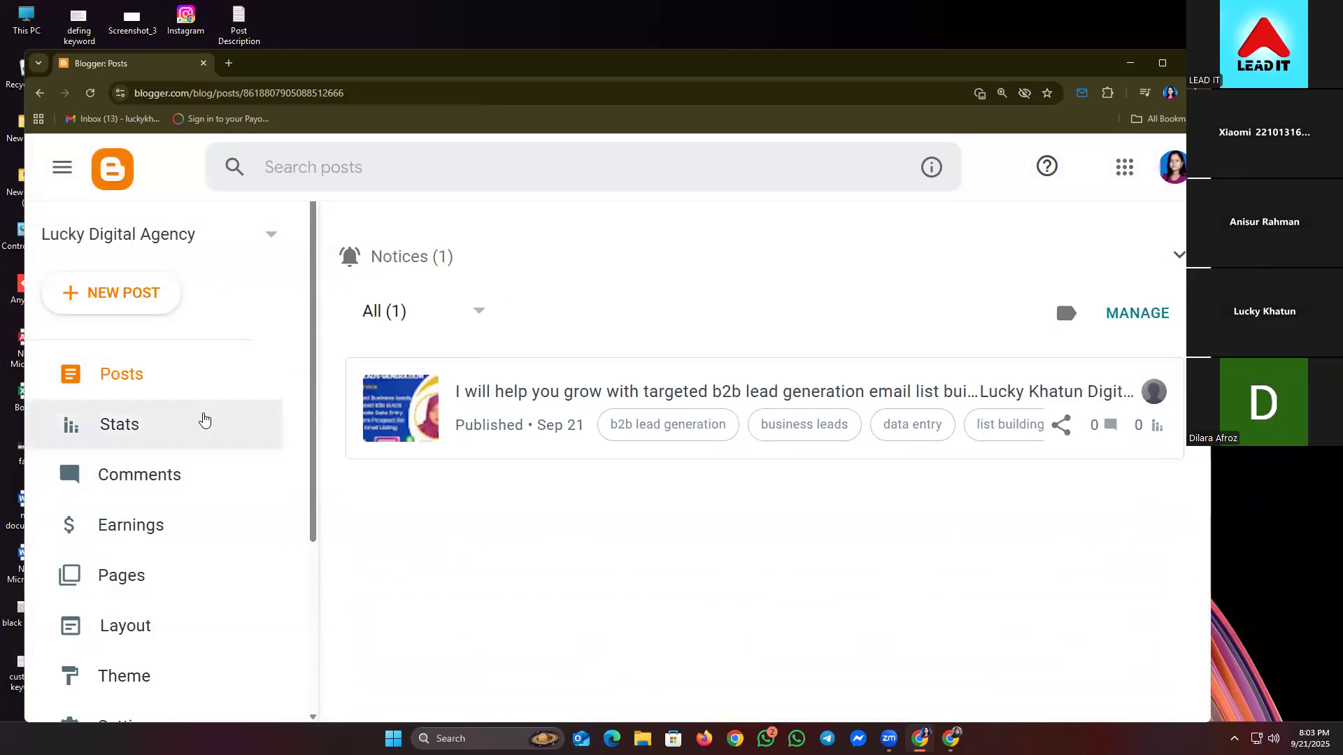
scroll(203, 419, "down", 3)
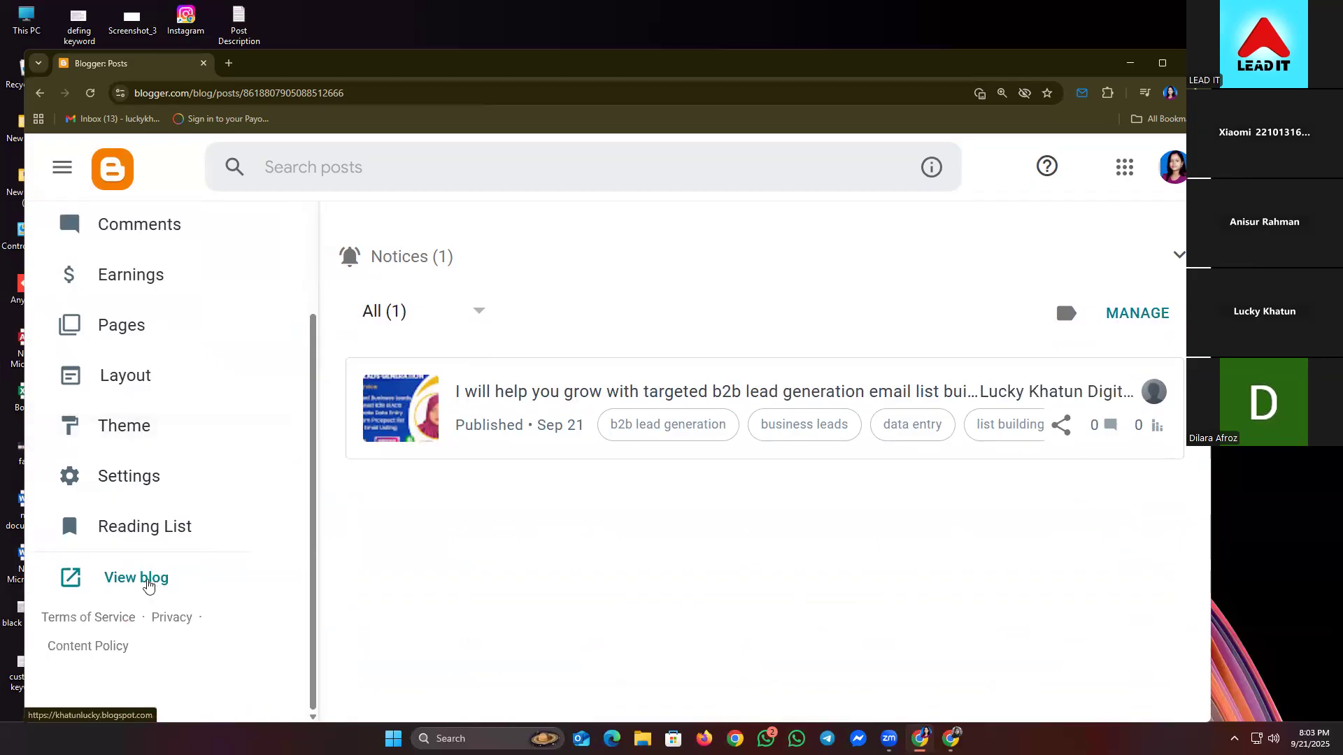
left_click(148, 584)
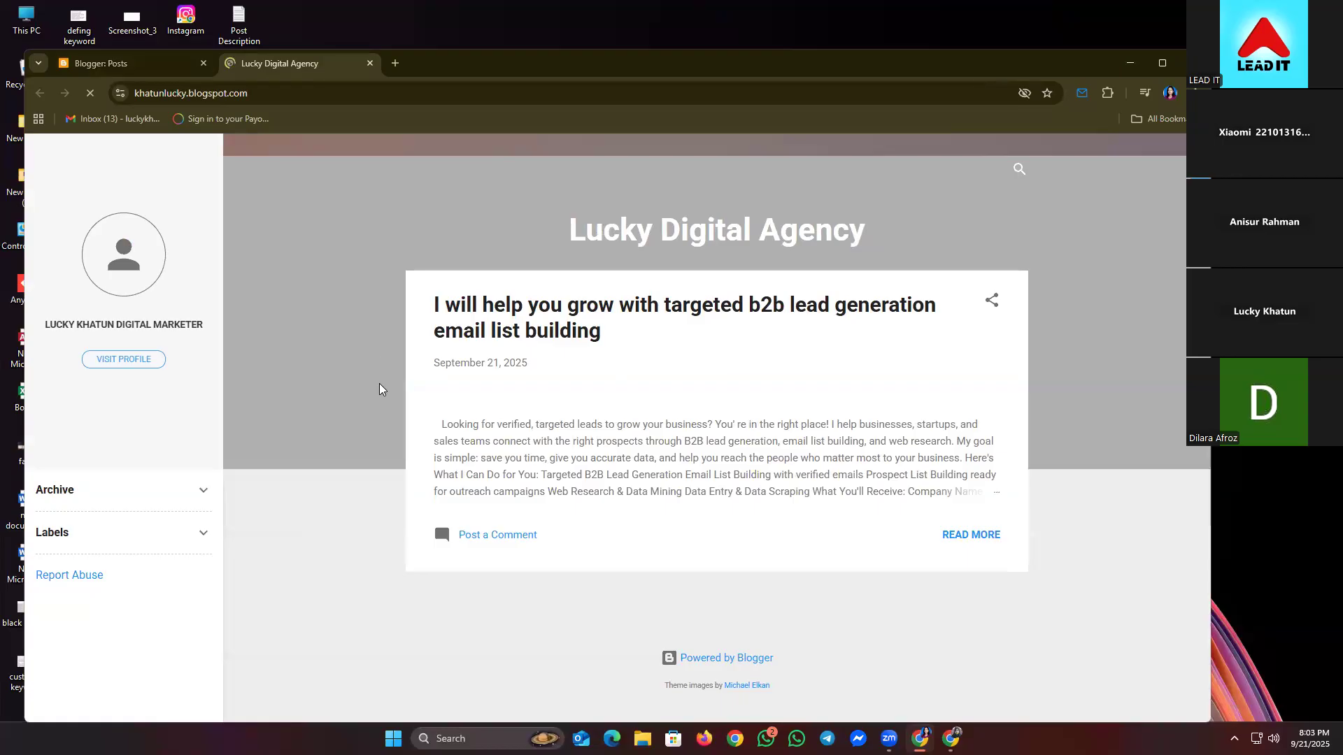
- Open the published post from the blog homepage and follow its 'Lets Get Started!' link
scroll(384, 496, "down", 5)
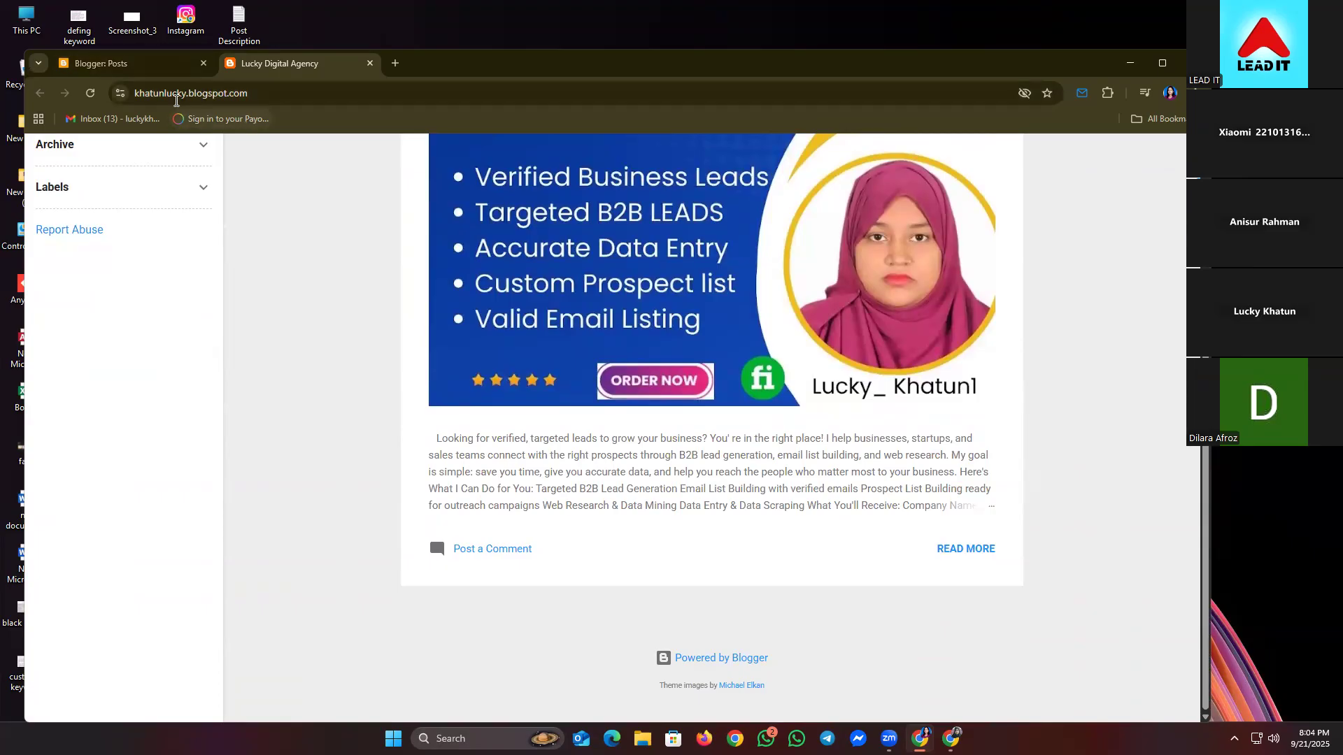
scroll(429, 599, "up", 4)
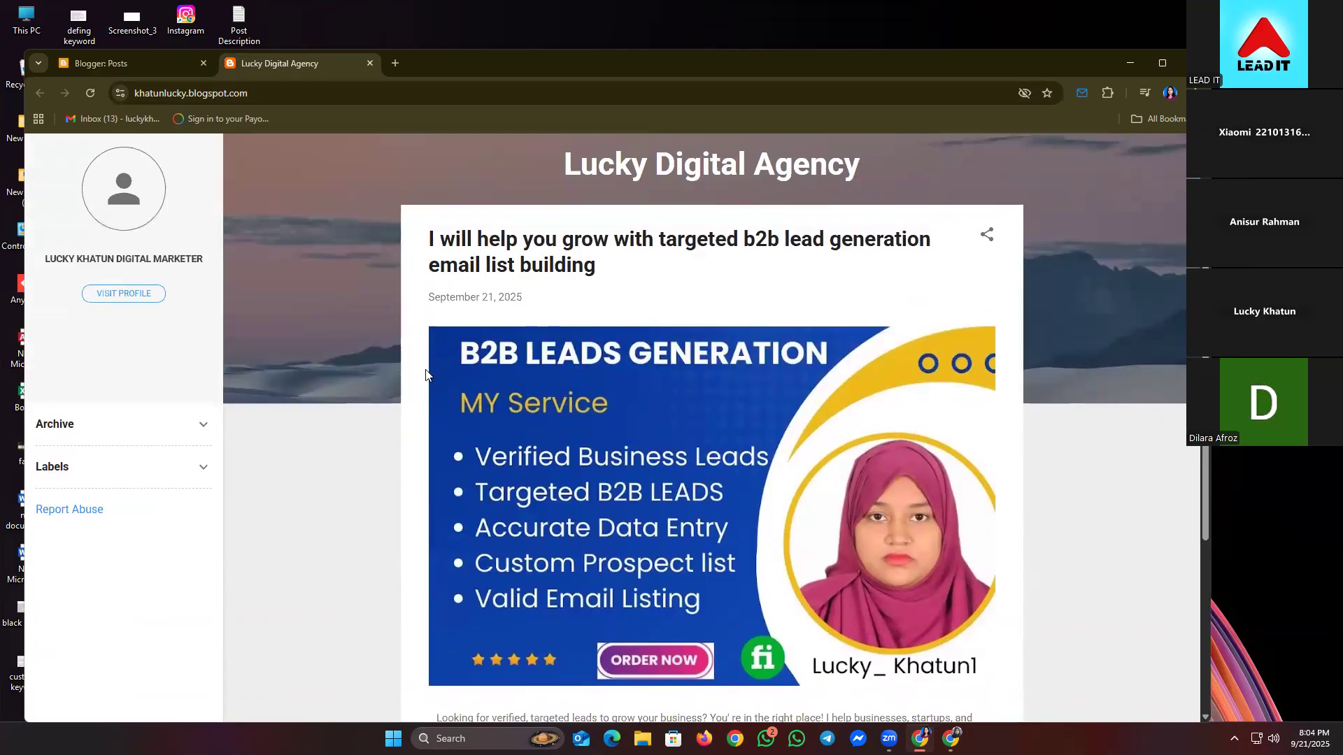
scroll(357, 537, "down", 1)
scroll(357, 531, "down", 4)
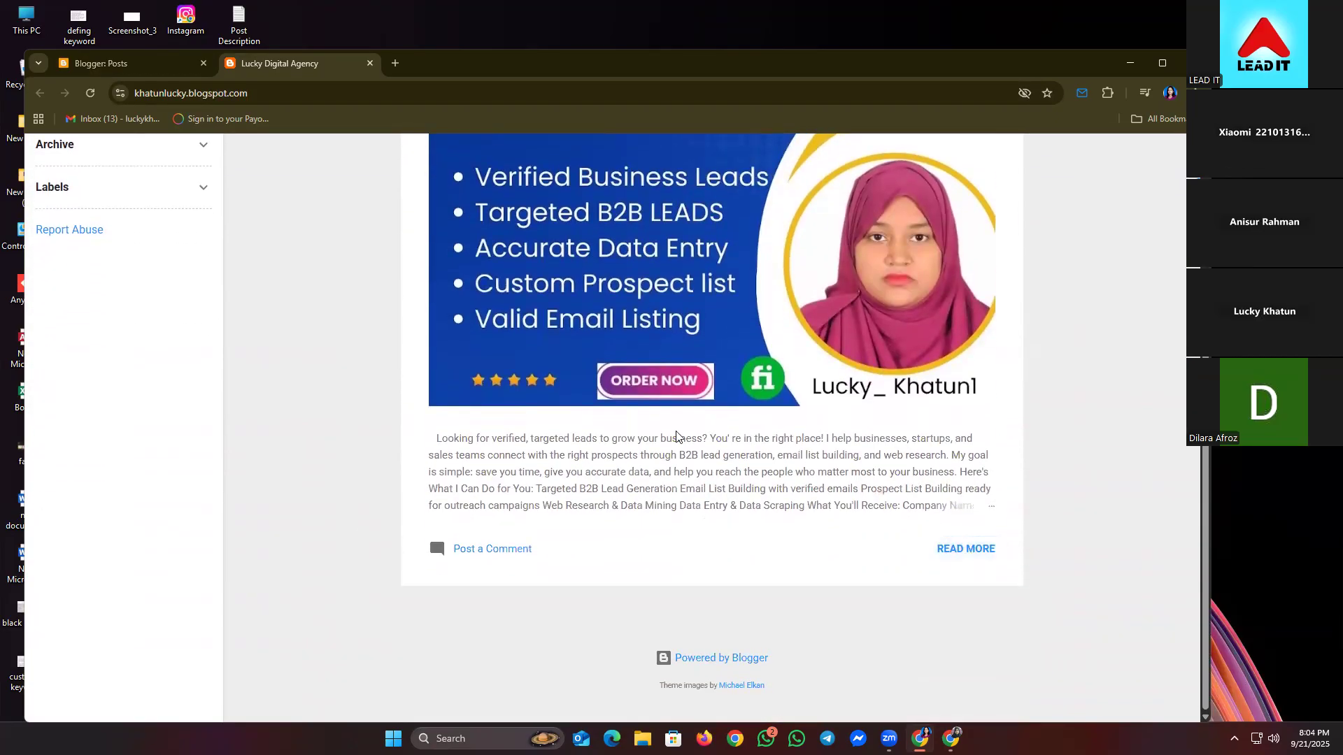
left_click(945, 547)
scroll(682, 486, "up", 4)
left_click(524, 338)
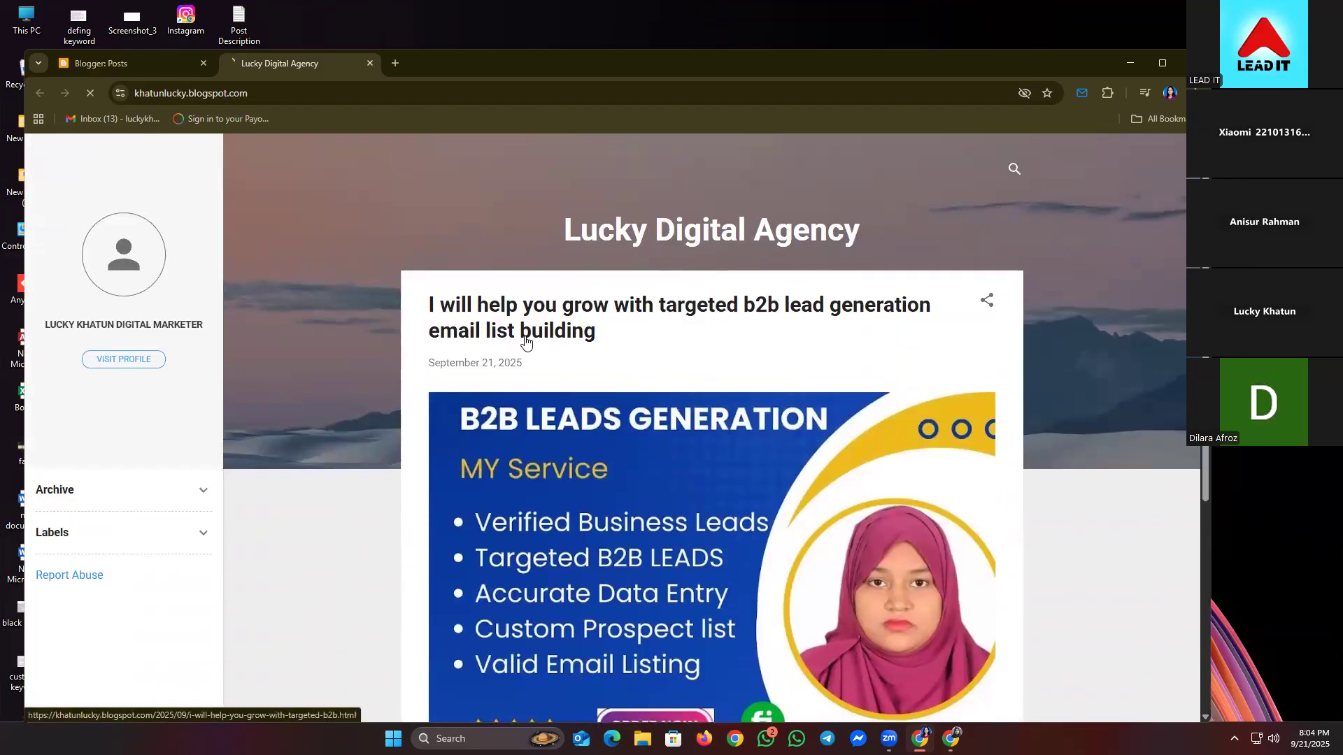
scroll(449, 420, "down", 3)
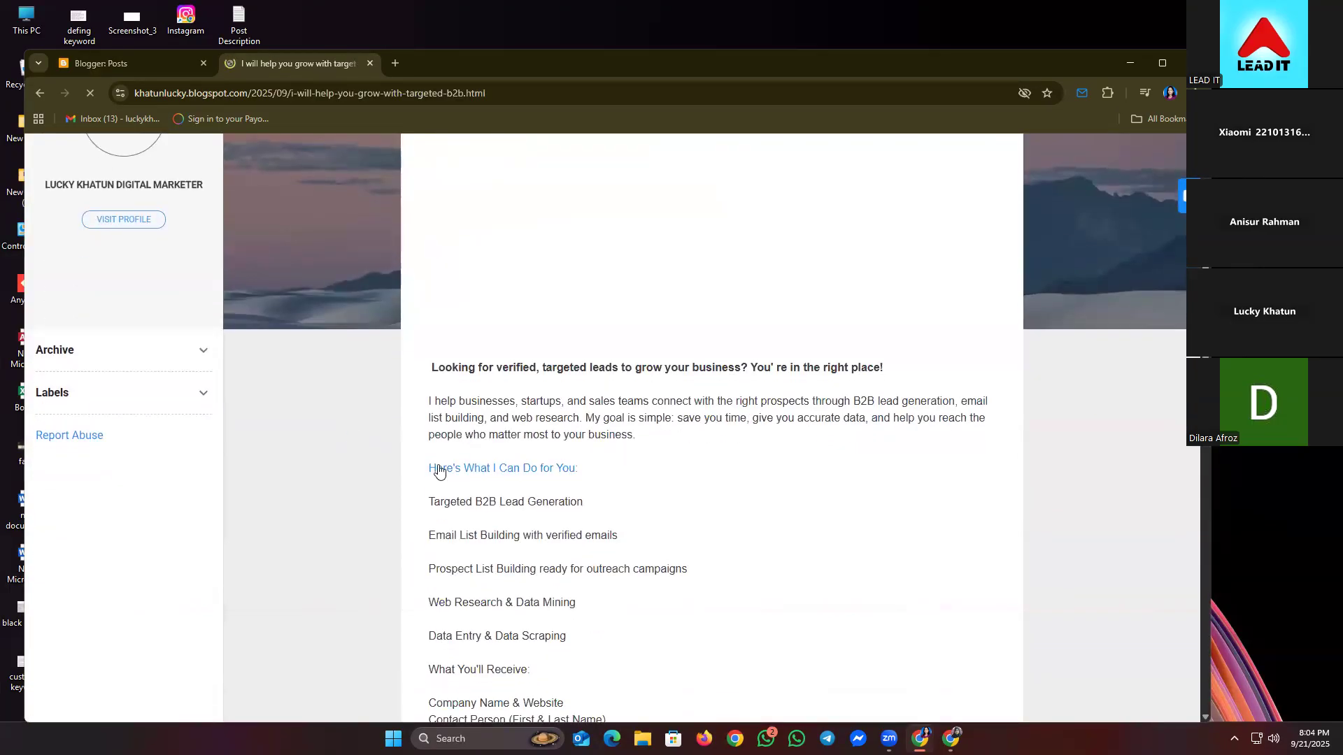
scroll(490, 492, "down", 3)
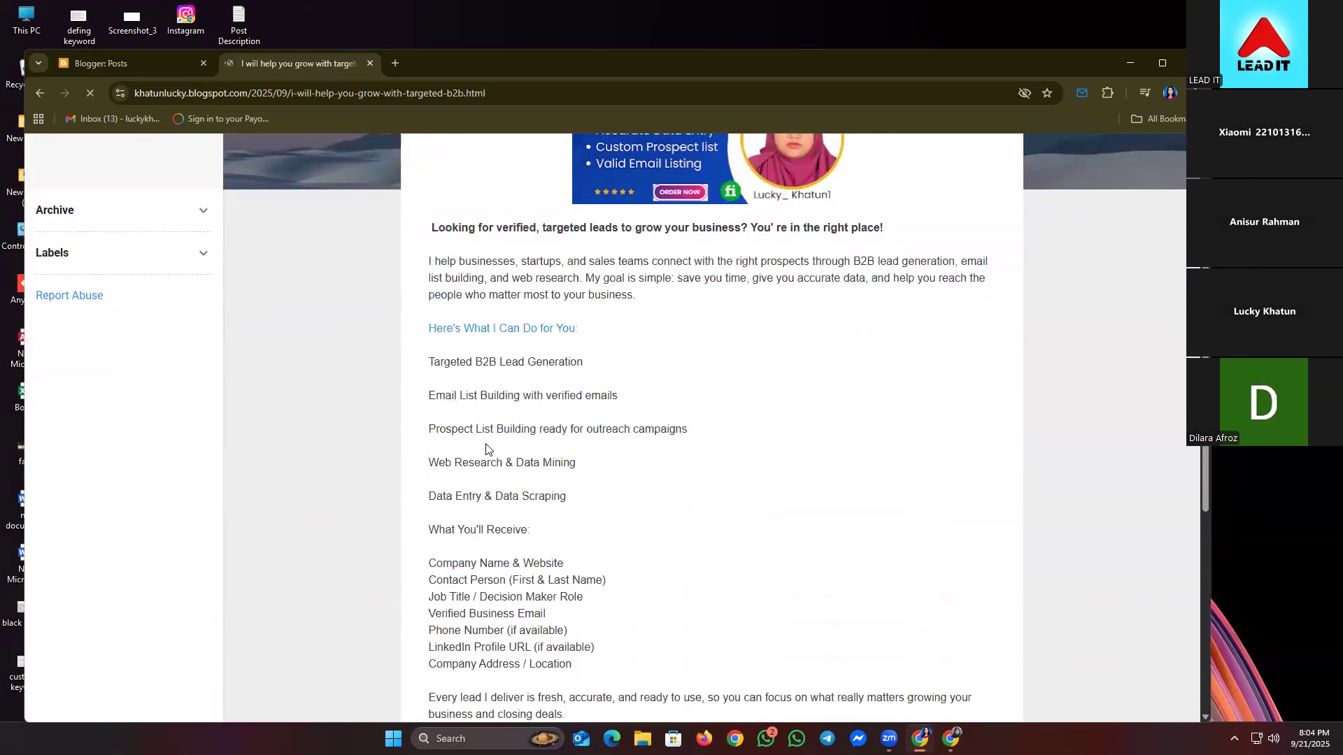
scroll(500, 483, "down", 2)
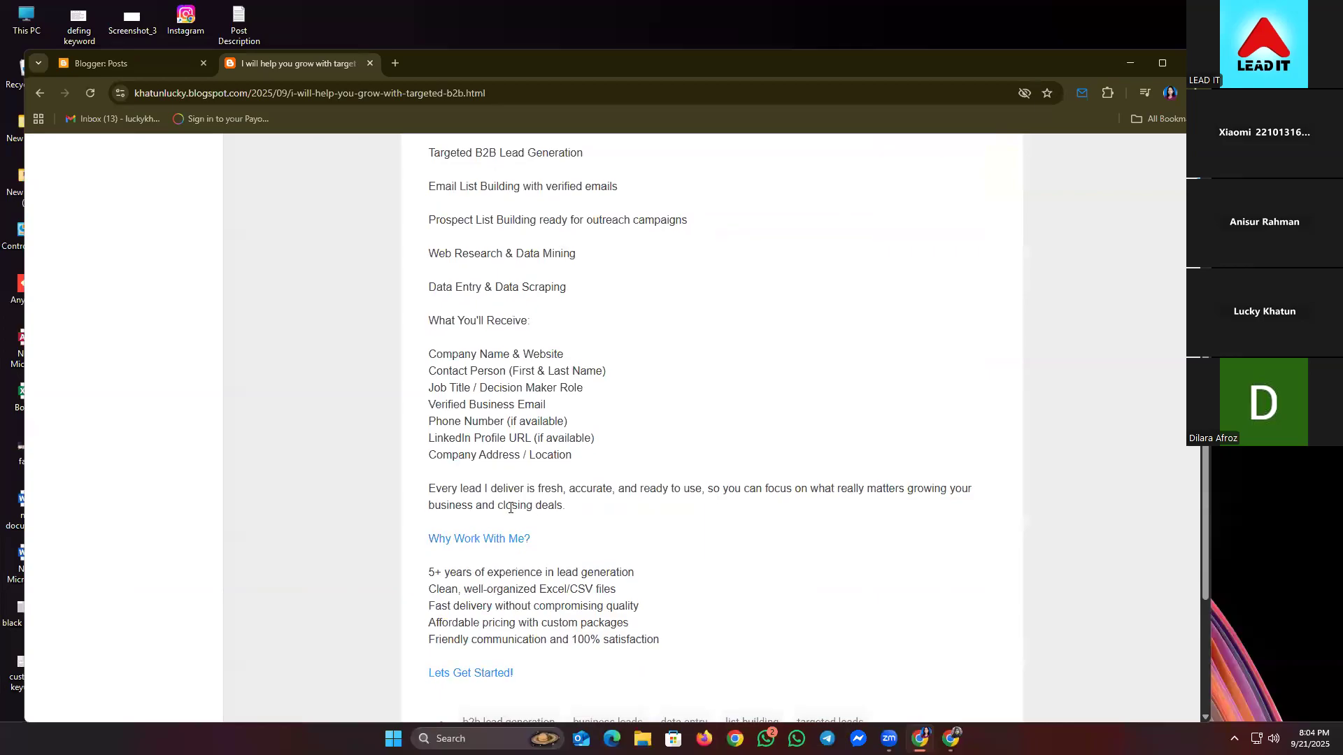
left_click(478, 673)
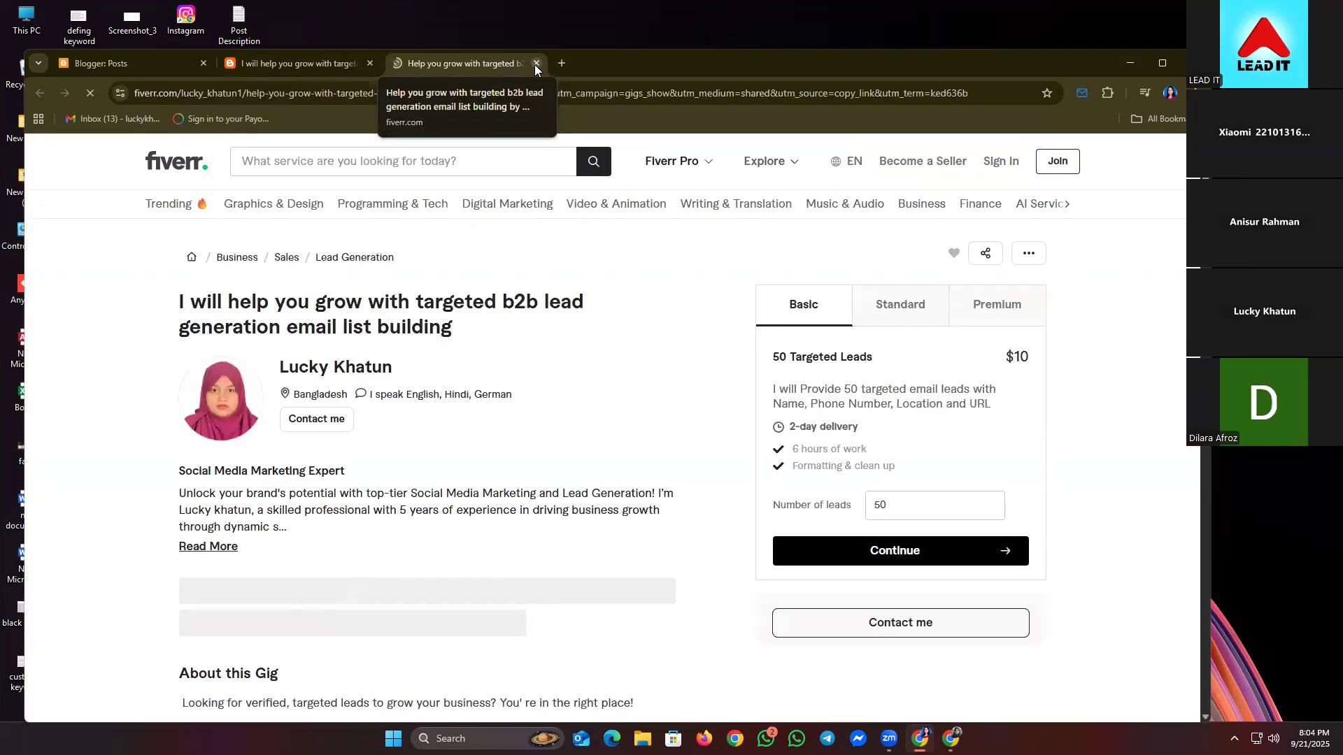
- Review the Fiverr gig page, close it and the live post tab, then open Settings
scroll(380, 441, "down", 7)
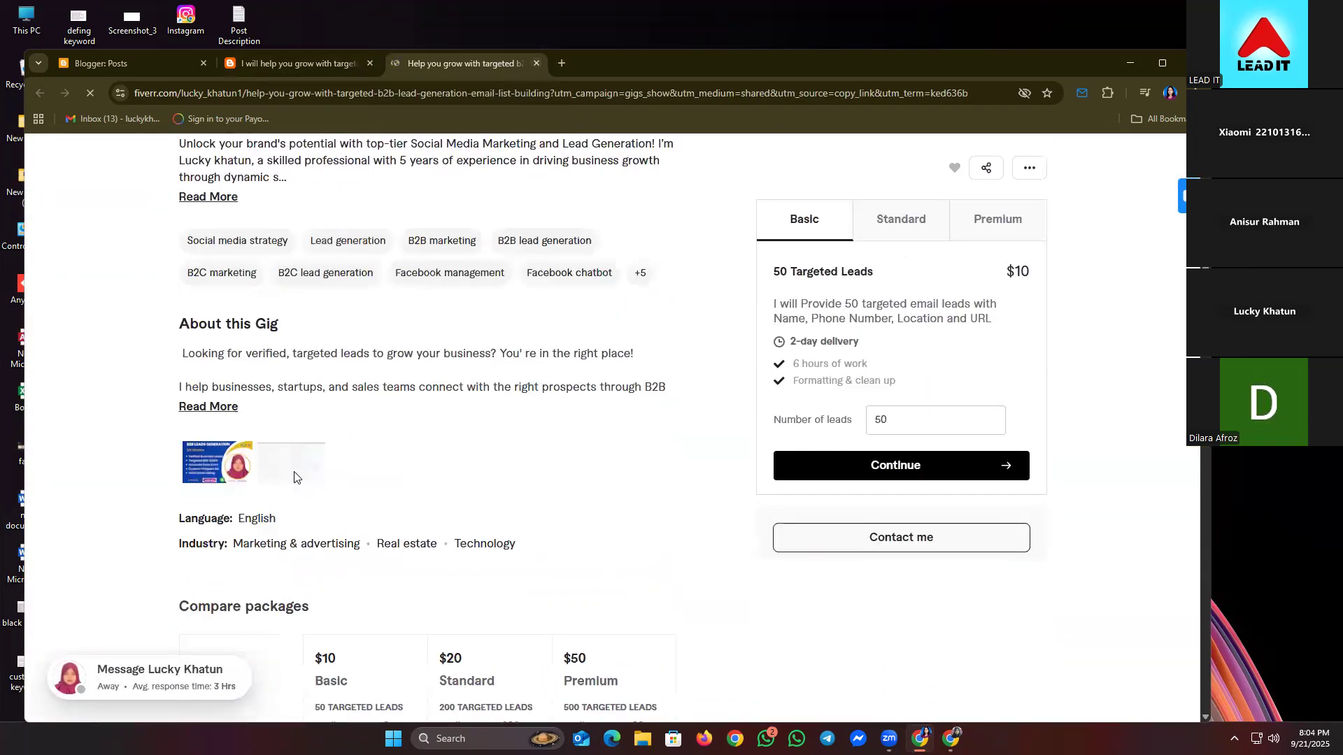
scroll(133, 498, "up", 6)
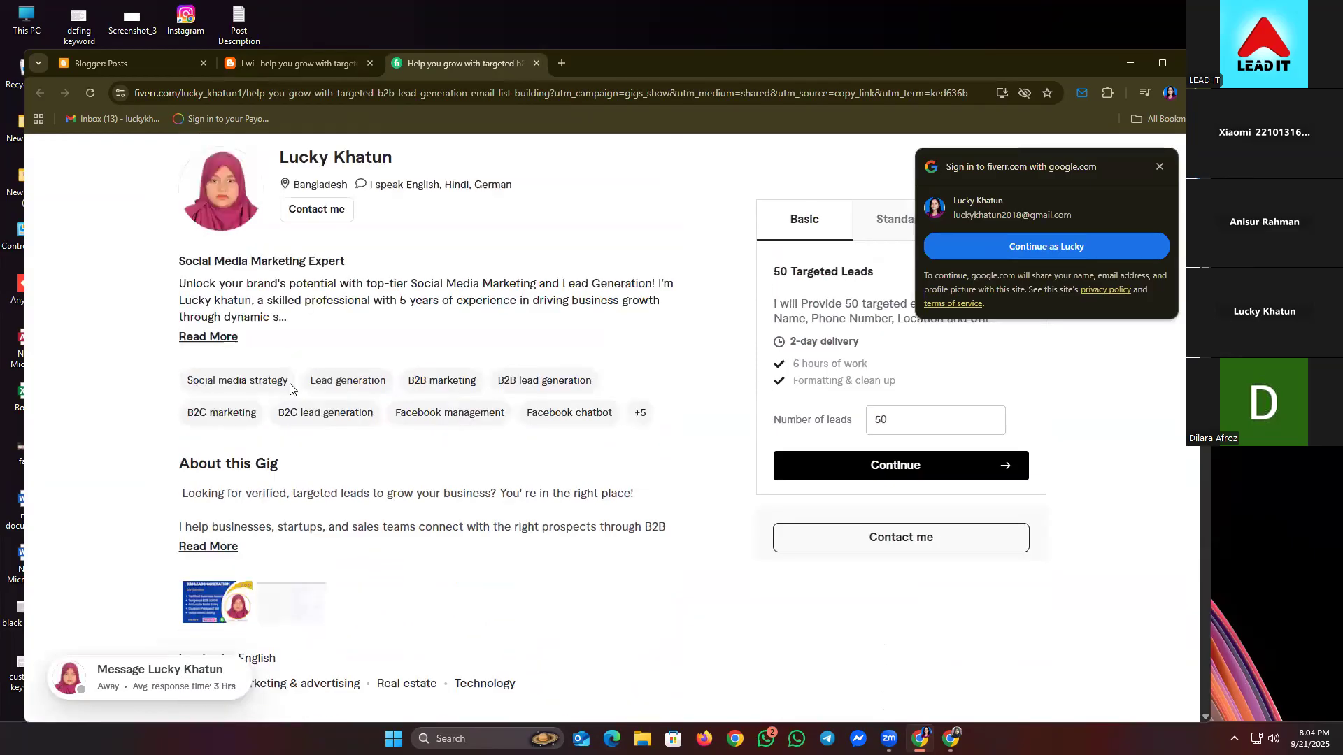
left_click(537, 64)
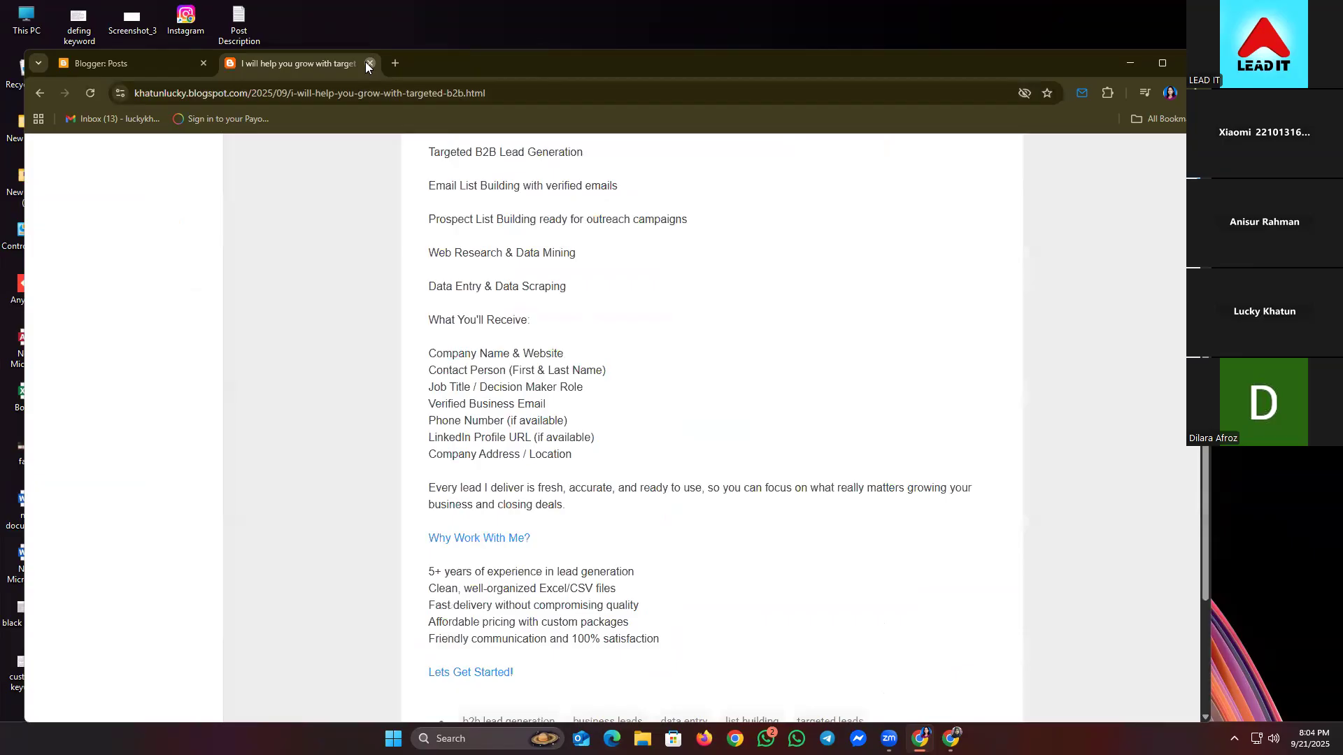
left_click(367, 63)
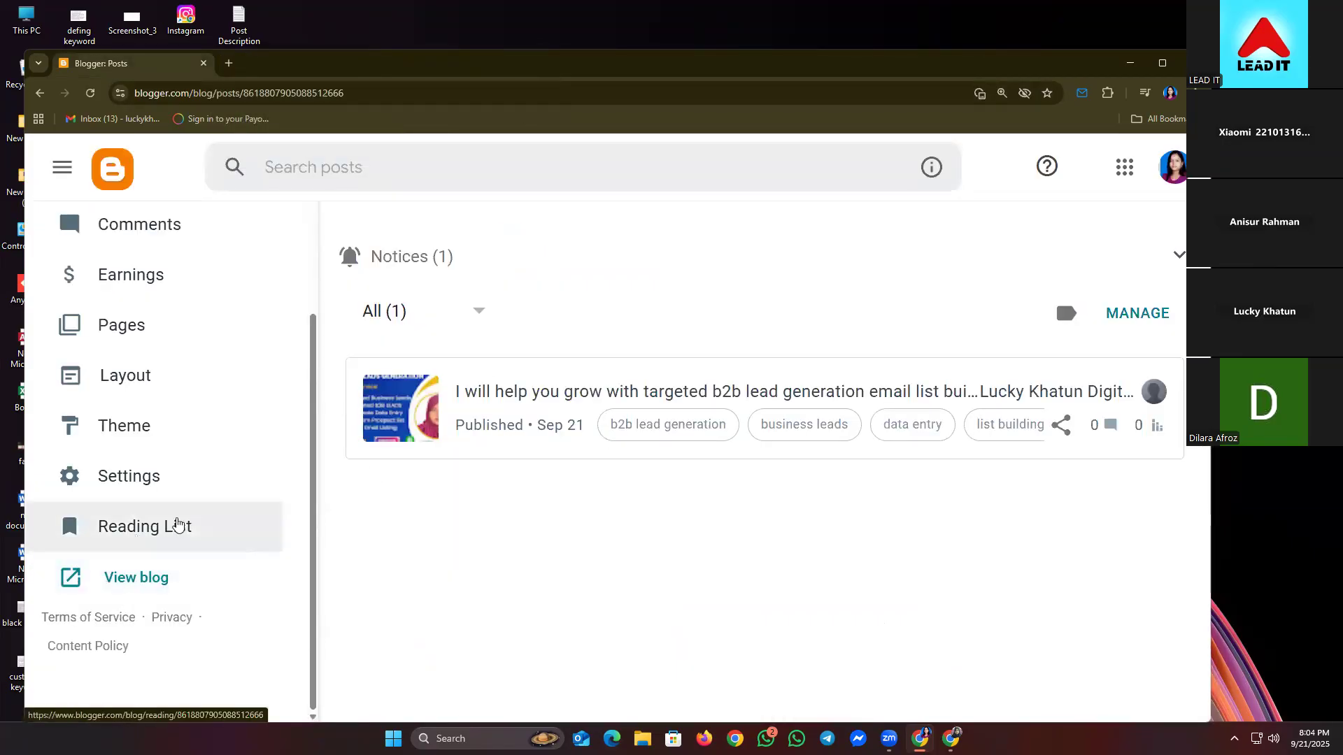
left_click(115, 475)
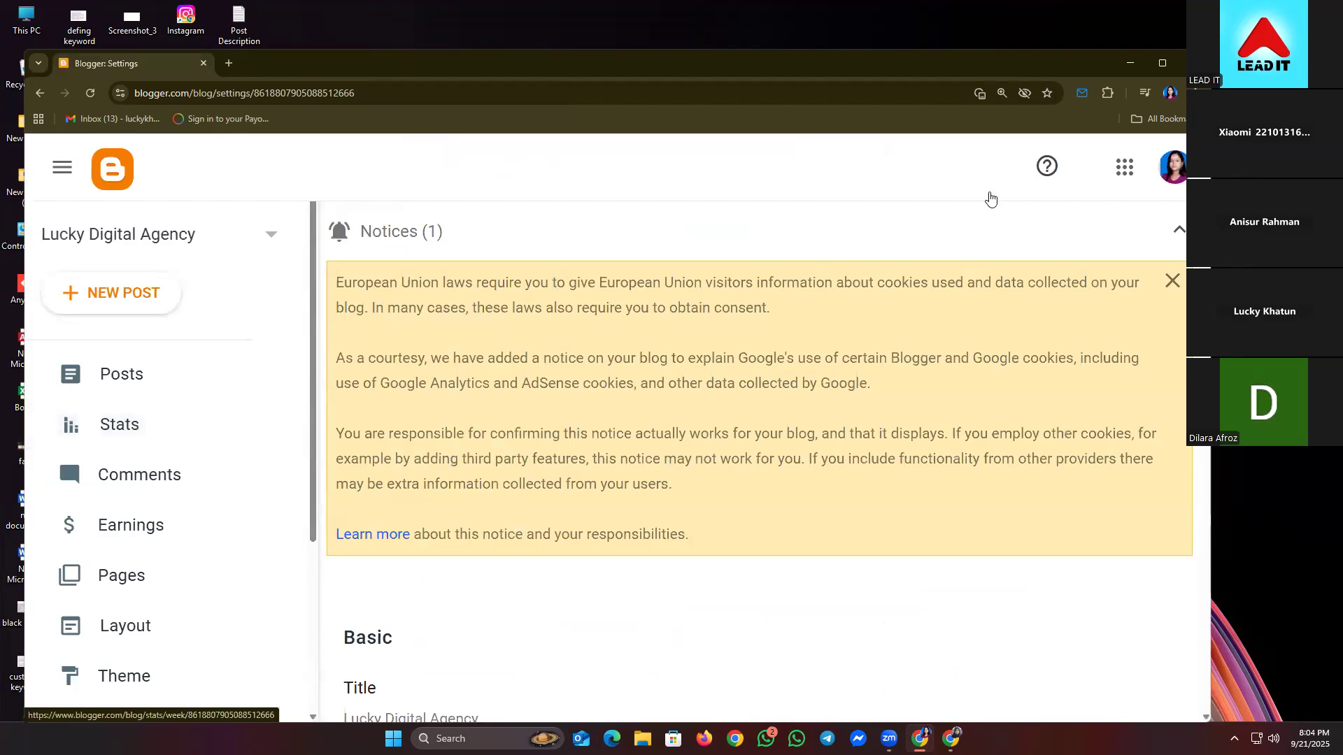
- Dismiss the cookie notice and open the blog Description editor in Settings
left_click(1175, 240)
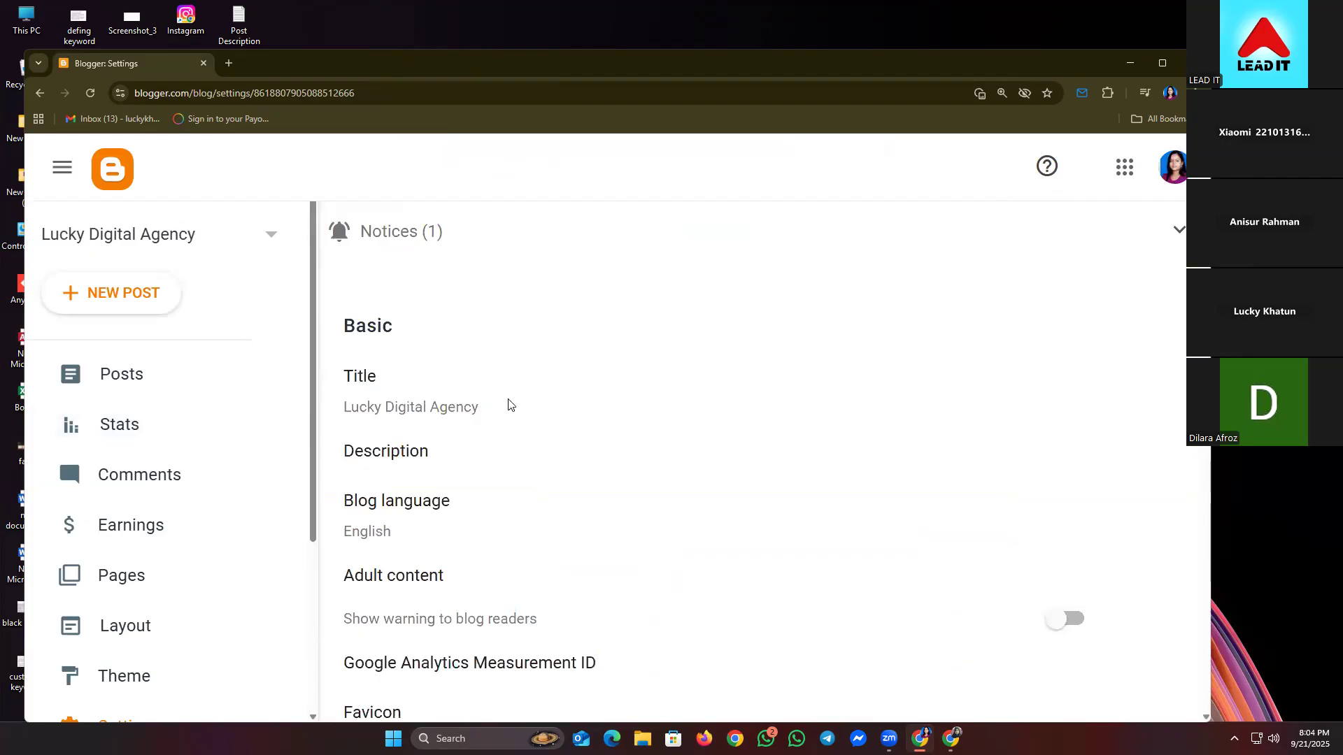
scroll(509, 405, "down", 1)
left_click(412, 378)
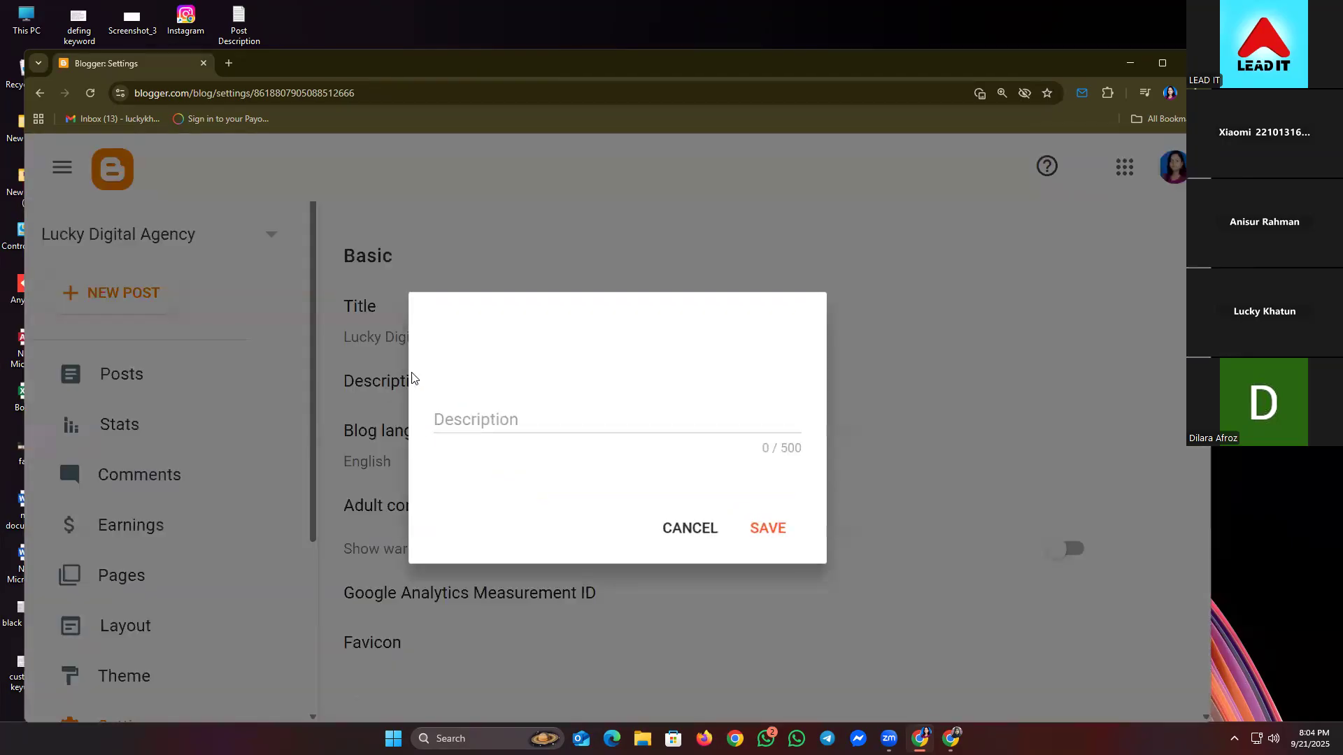
left_click(524, 426)
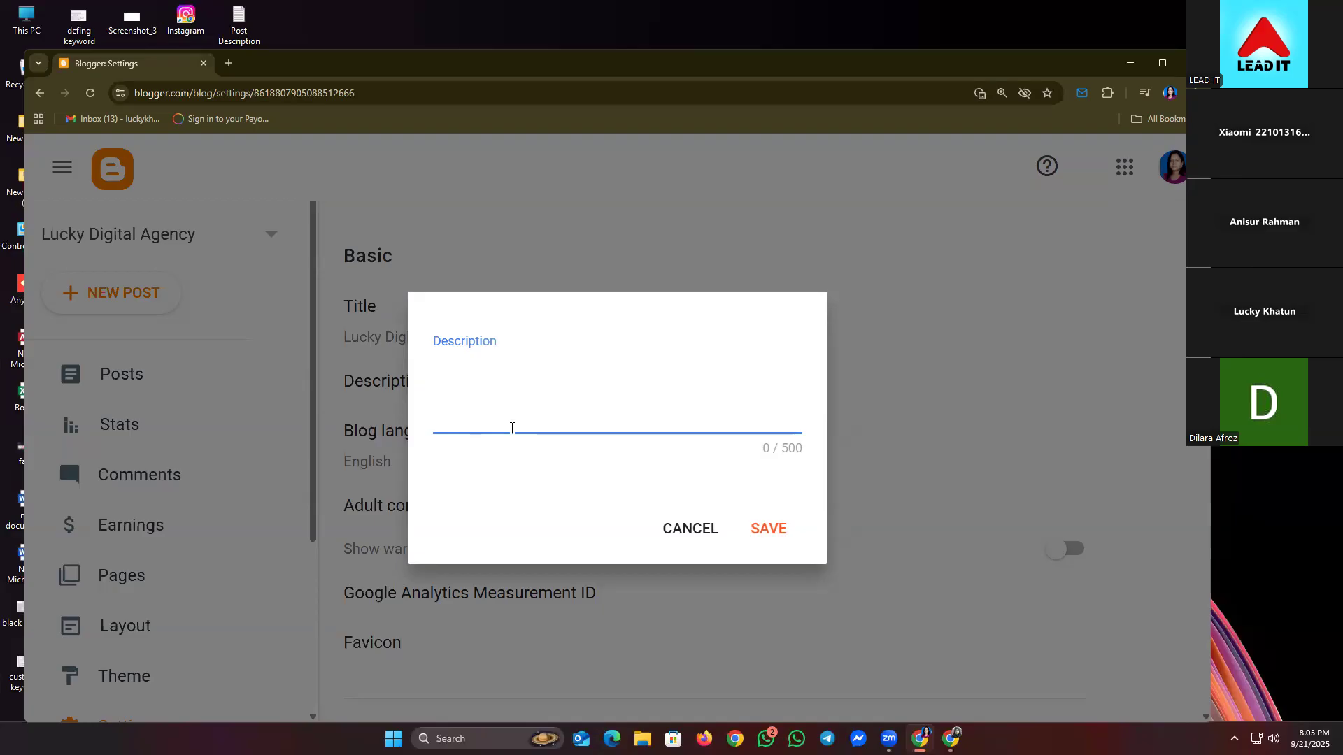
- Type a draft description naming the owner as a Lead Generation marketer, then clear it
type("Lea")
key("BackSpace")
key("BackSpace")
key("BackSpace")
type("I")
key("BackSpace")
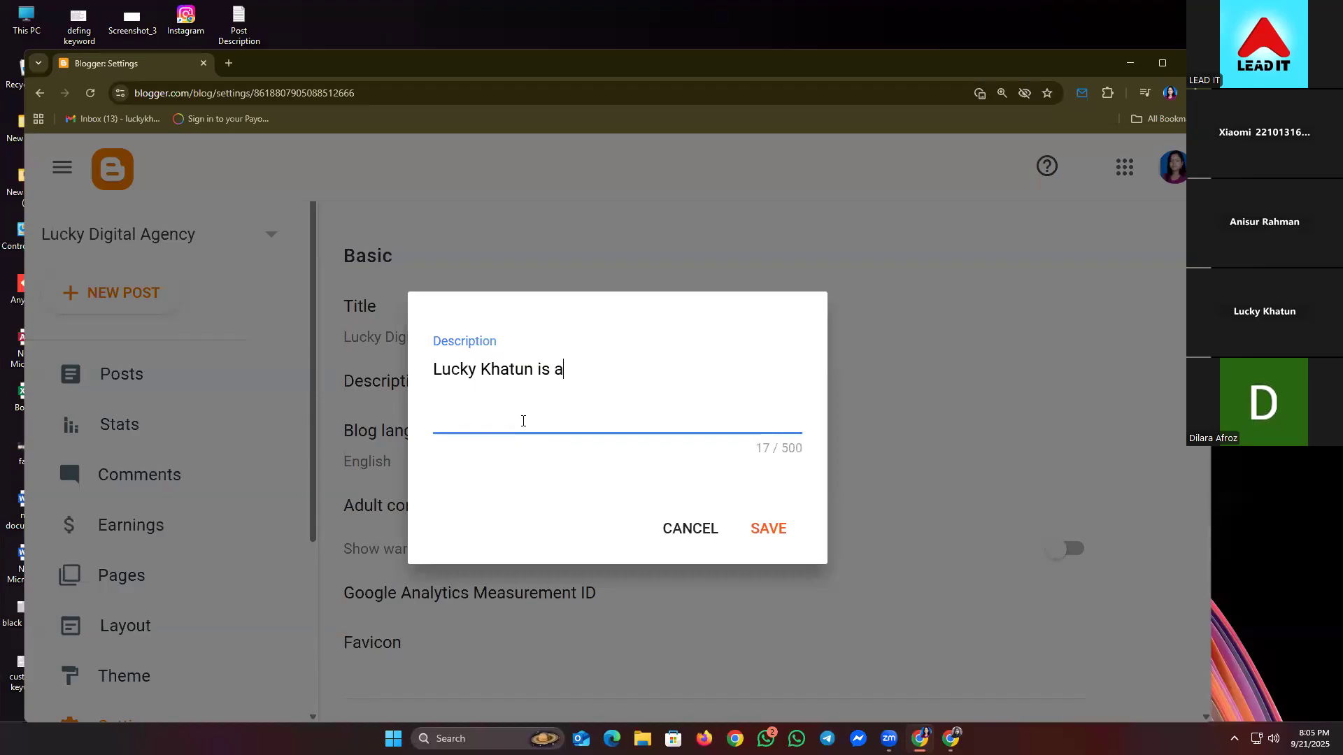
type(" Digital Markters")
key("BackSpace")
key("BackSpace")
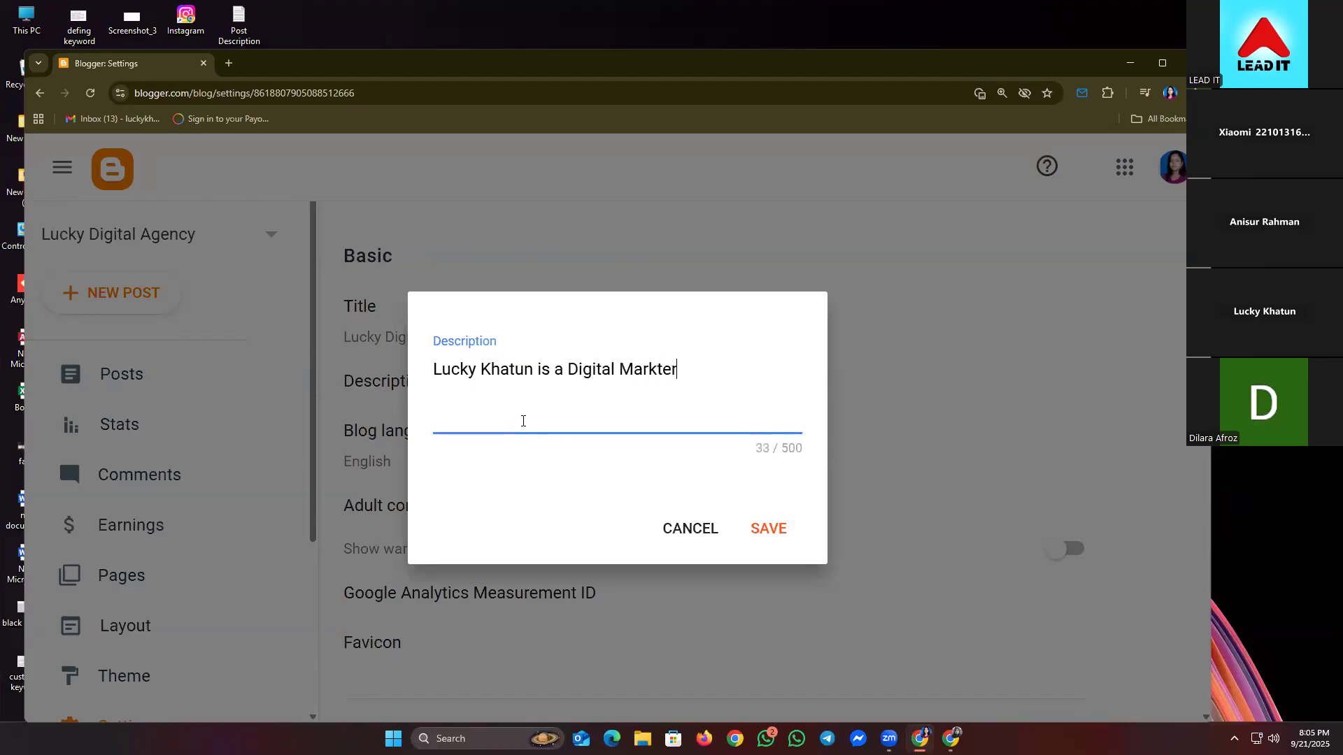
type("Lead Generation")
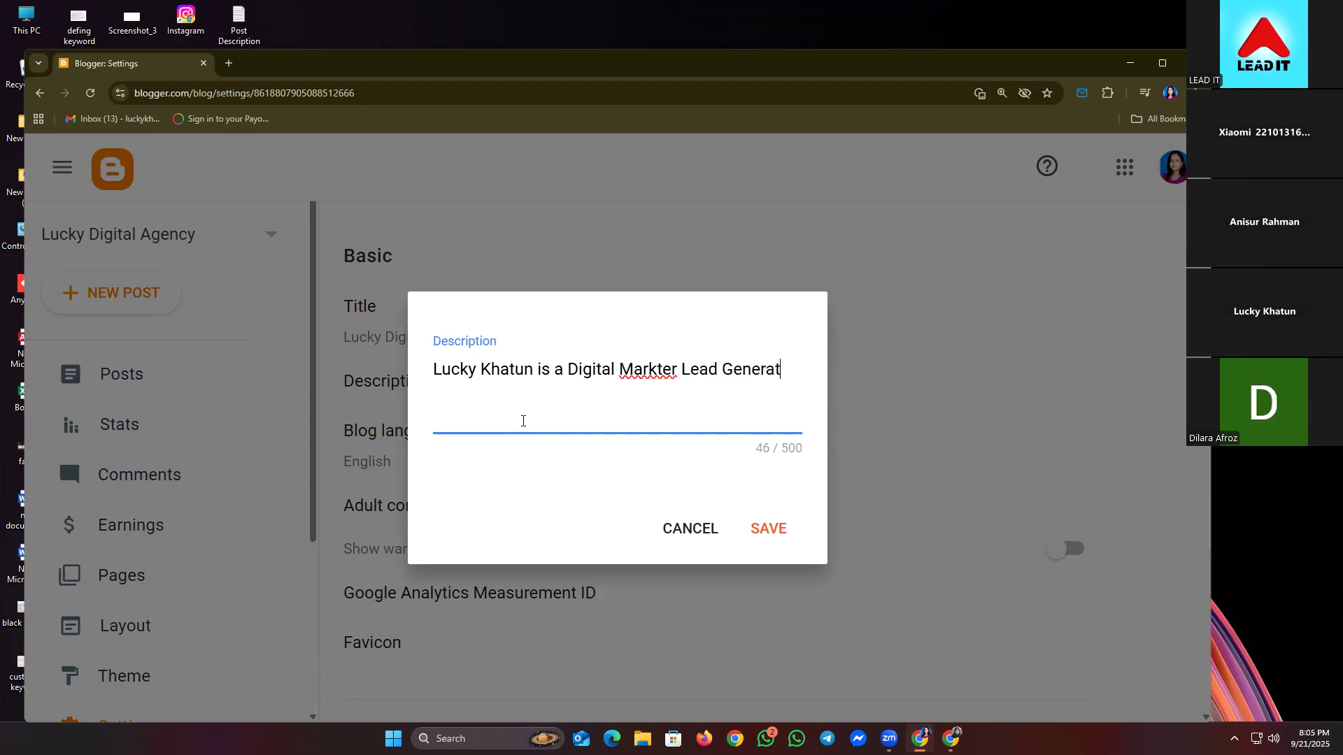
key("ctrl+a")
key("BackSpace")
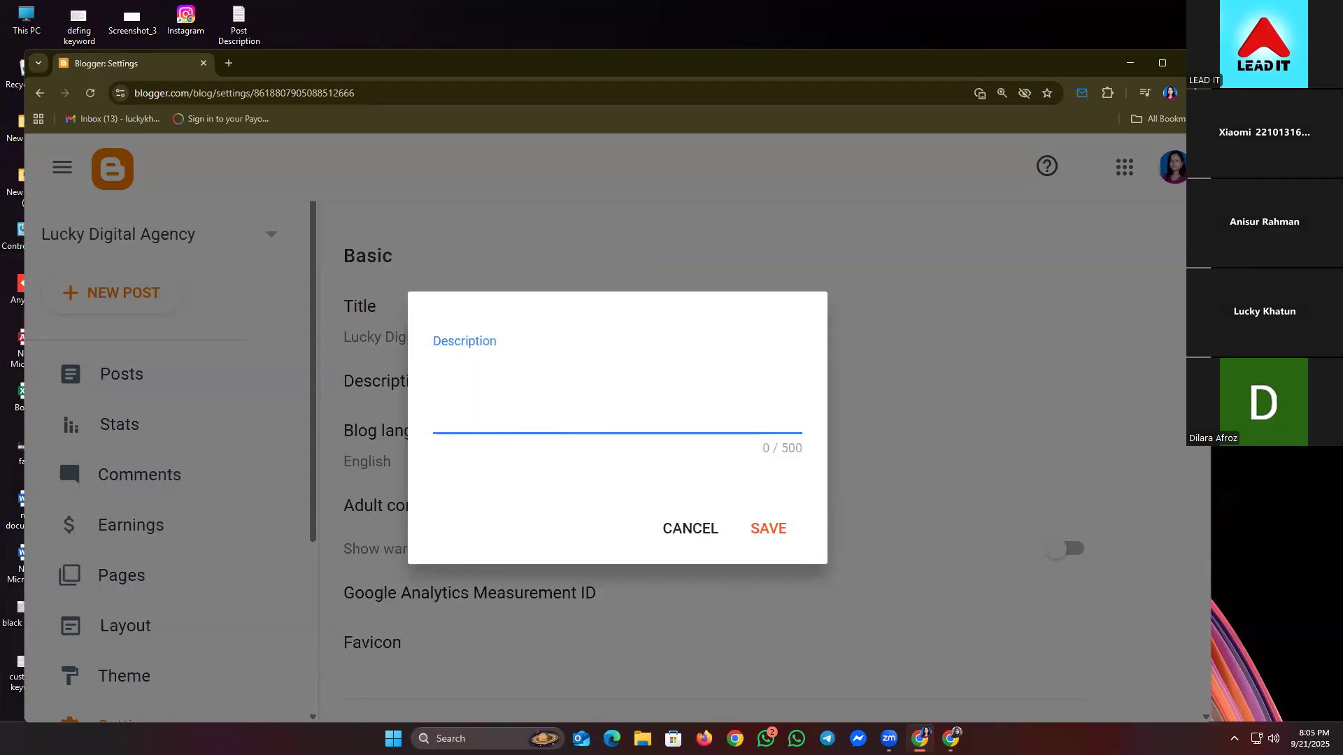
- Switch to the Fiverr gig page and expand its full description with Read More
mouse_move(921, 739)
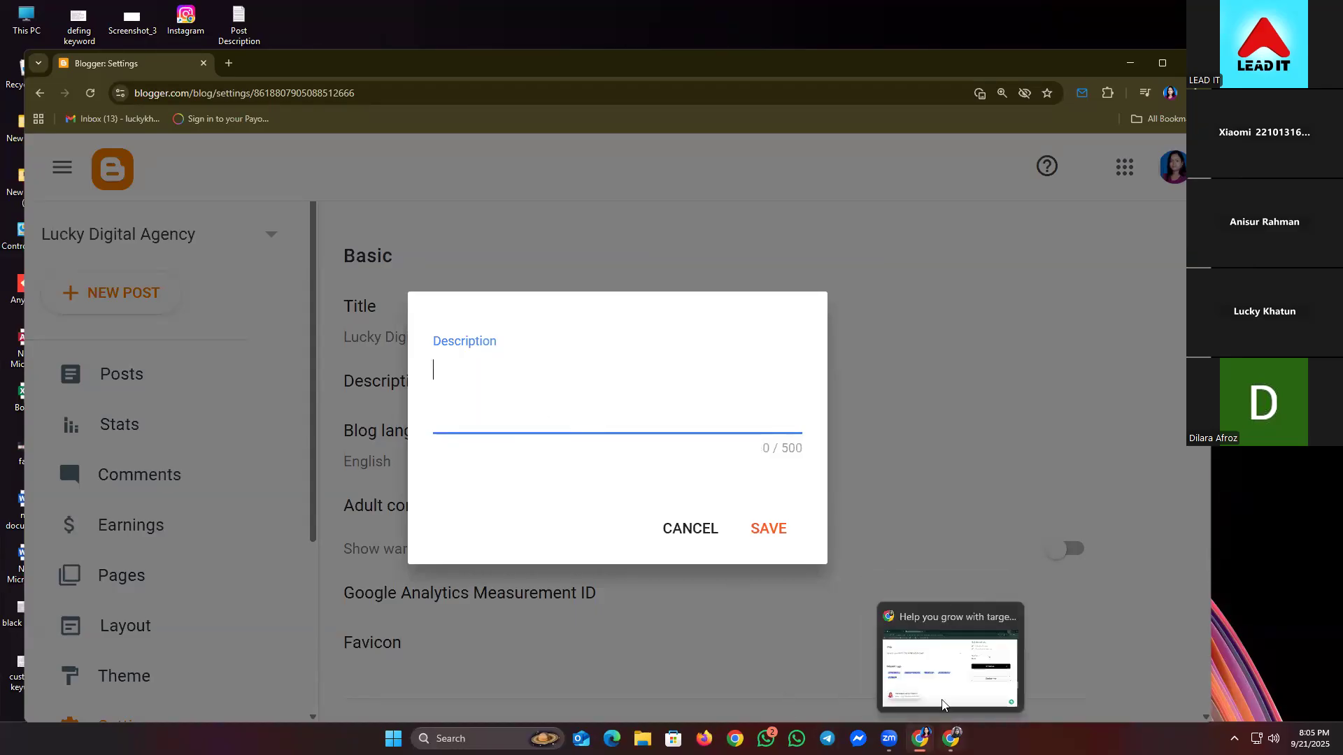
left_click(950, 671)
scroll(456, 426, "up", 15)
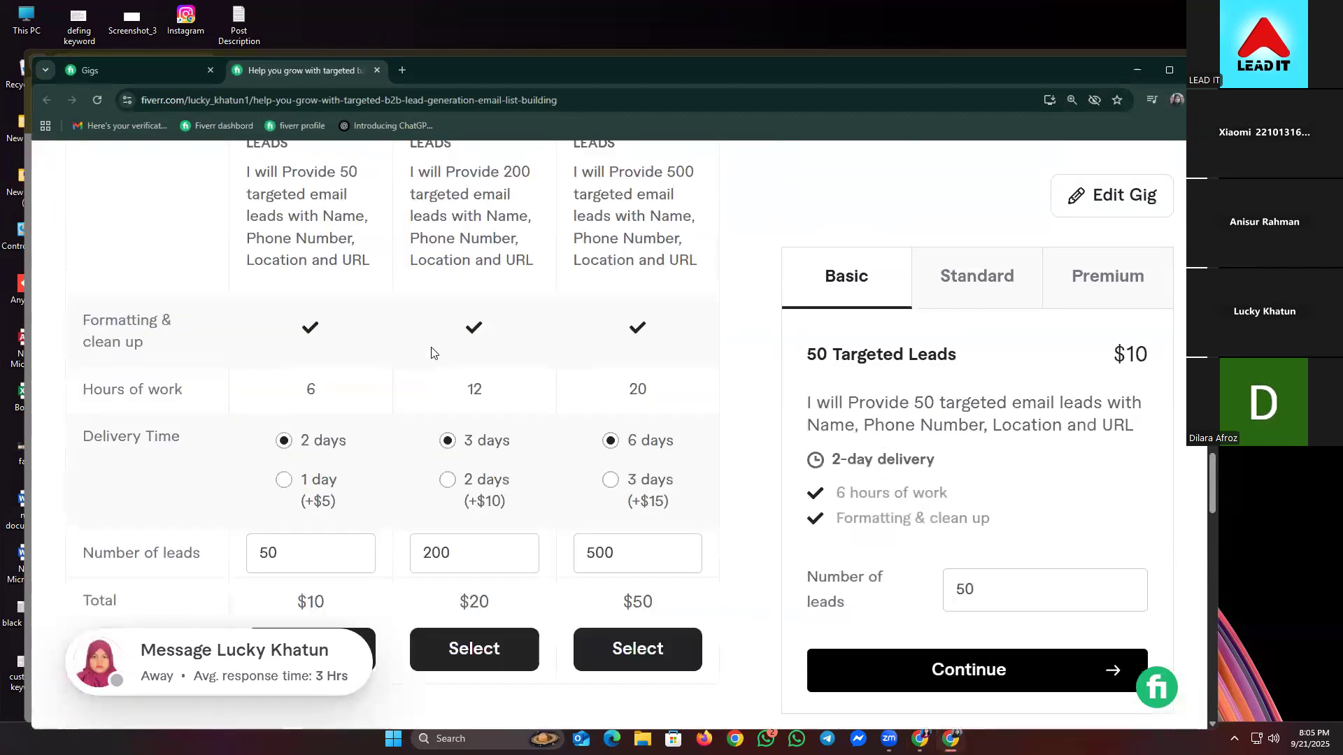
scroll(451, 330, "up", 15)
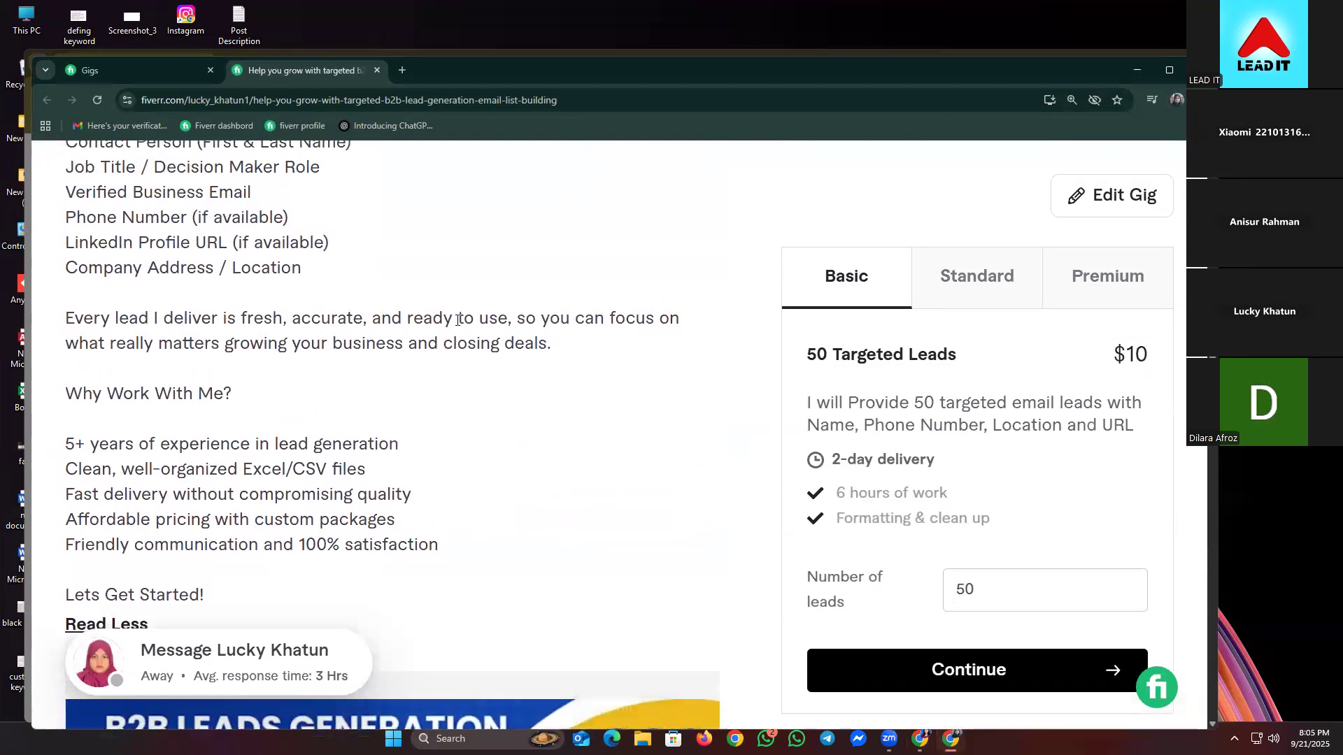
scroll(465, 305, "up", 8)
scroll(147, 442, "down", 2)
left_click_drag(65, 442, 348, 483)
left_click(99, 526)
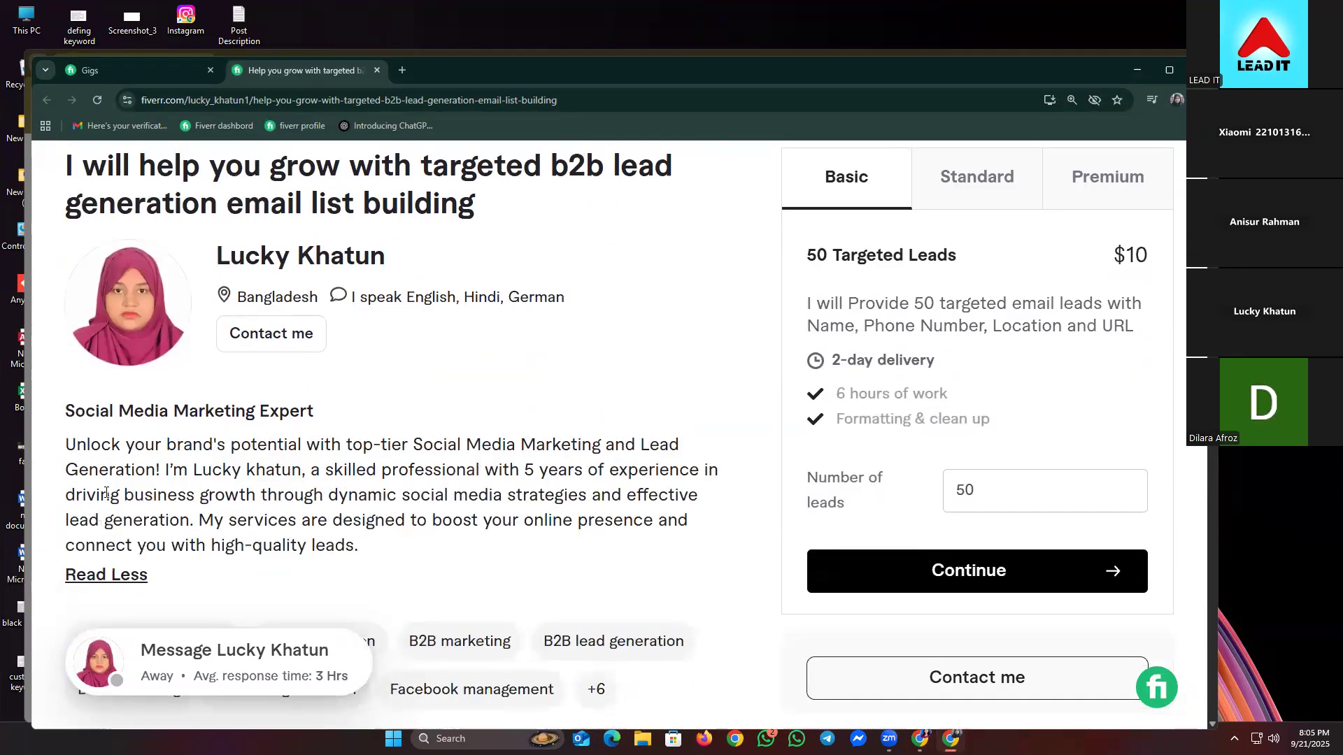
- Copy the entire expanded gig description and return to Blogger Settings
left_click_drag(69, 434, 379, 561)
right_click(327, 503)
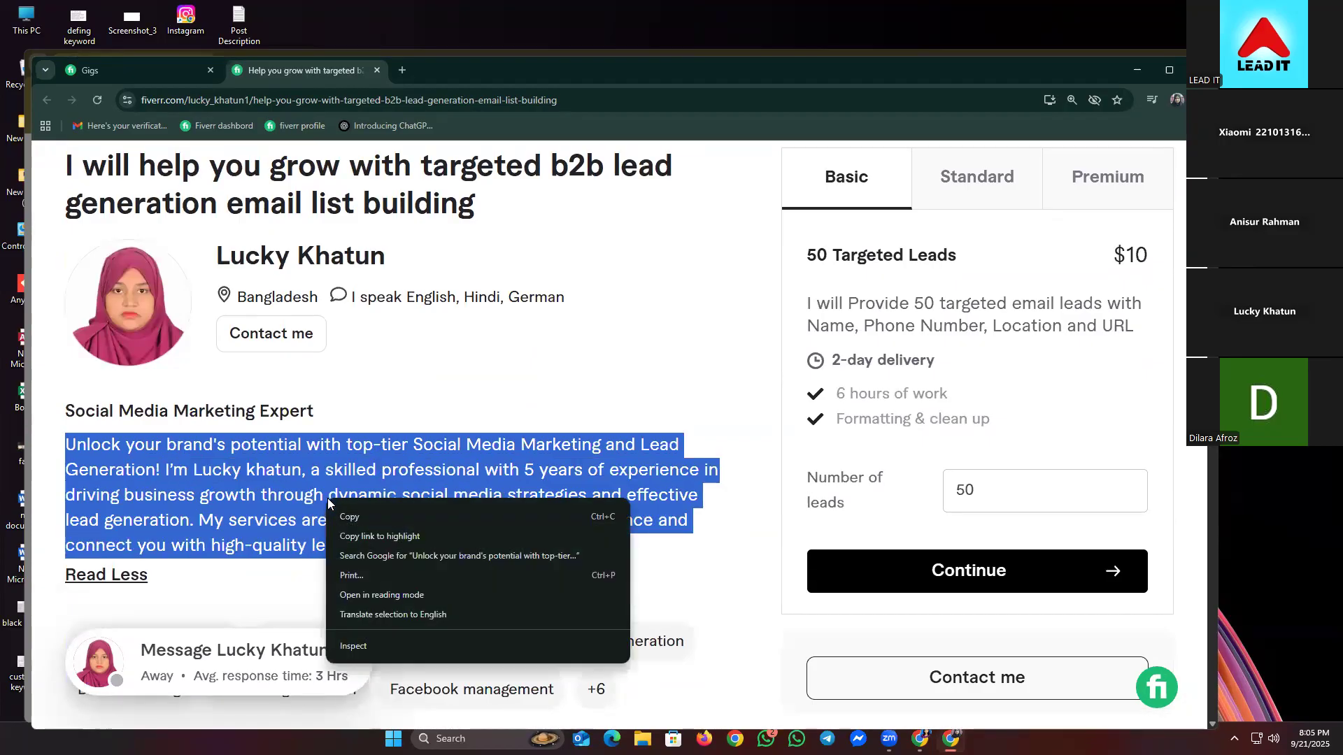
left_click(371, 517)
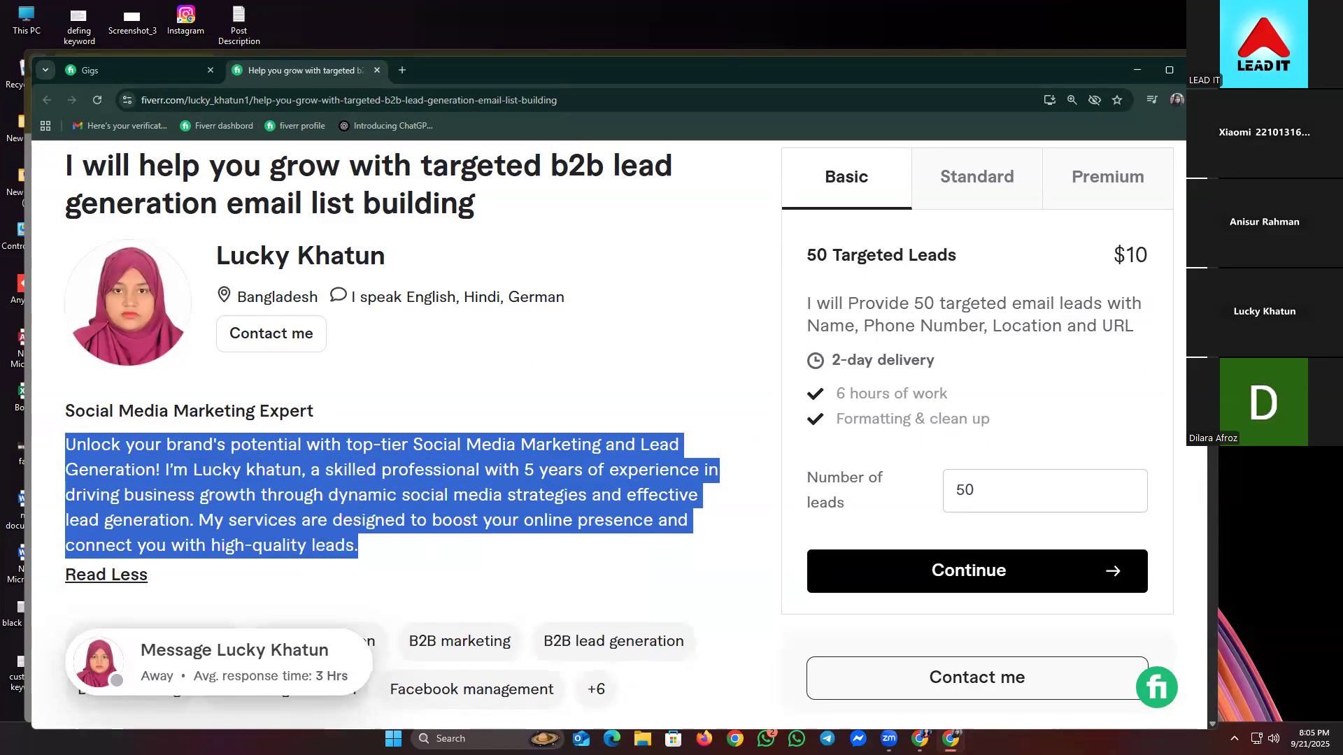
mouse_move(920, 739)
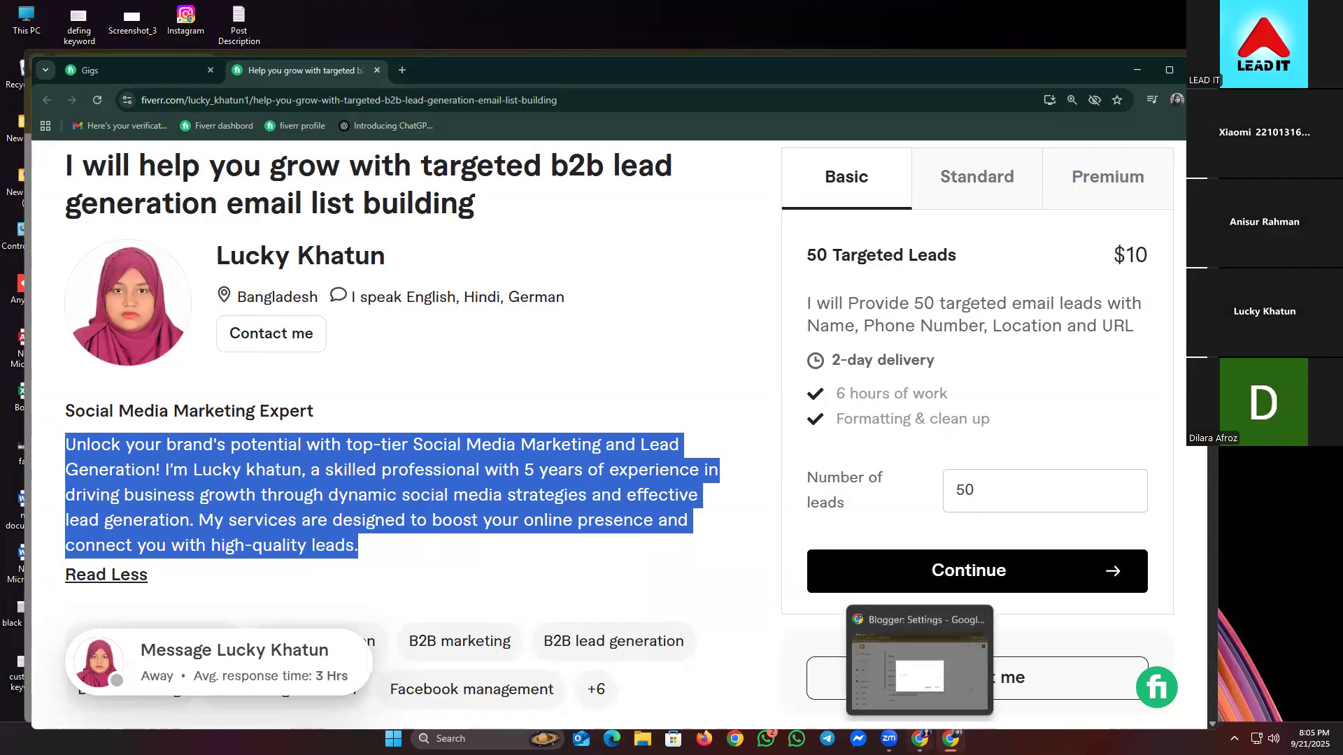
left_click(921, 685)
- Paste the gig description, delete its opening sentence, and save it at 261/500 characters
key("ctrl+v")
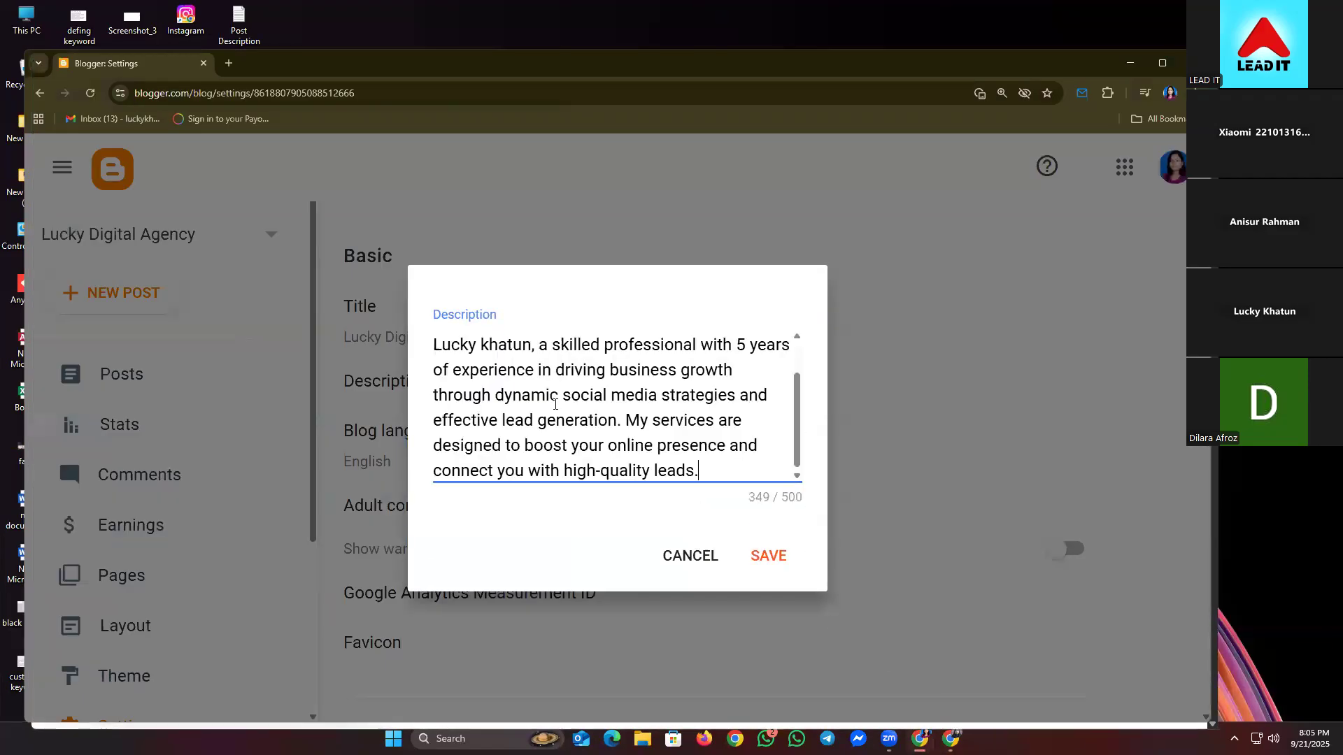
scroll(583, 369, "up", 2)
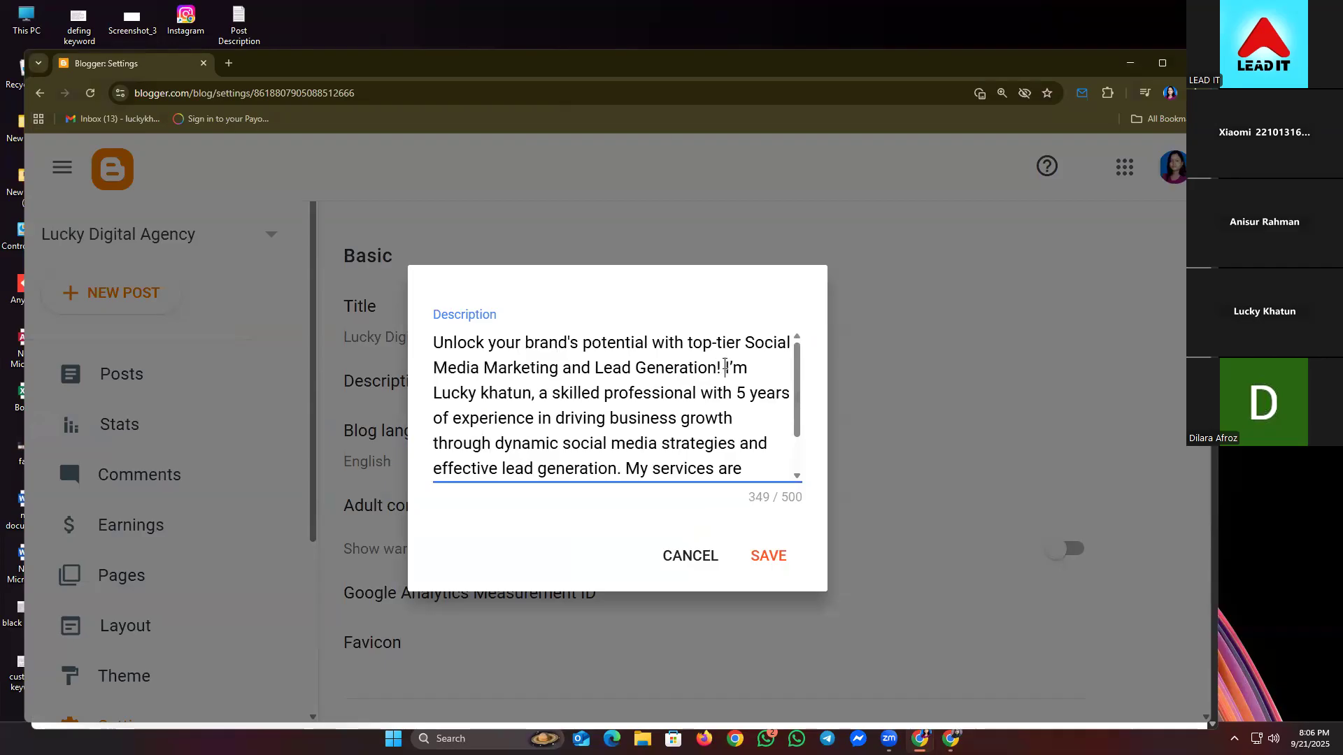
left_click_drag(723, 365, 336, 302)
key("BackSpace")
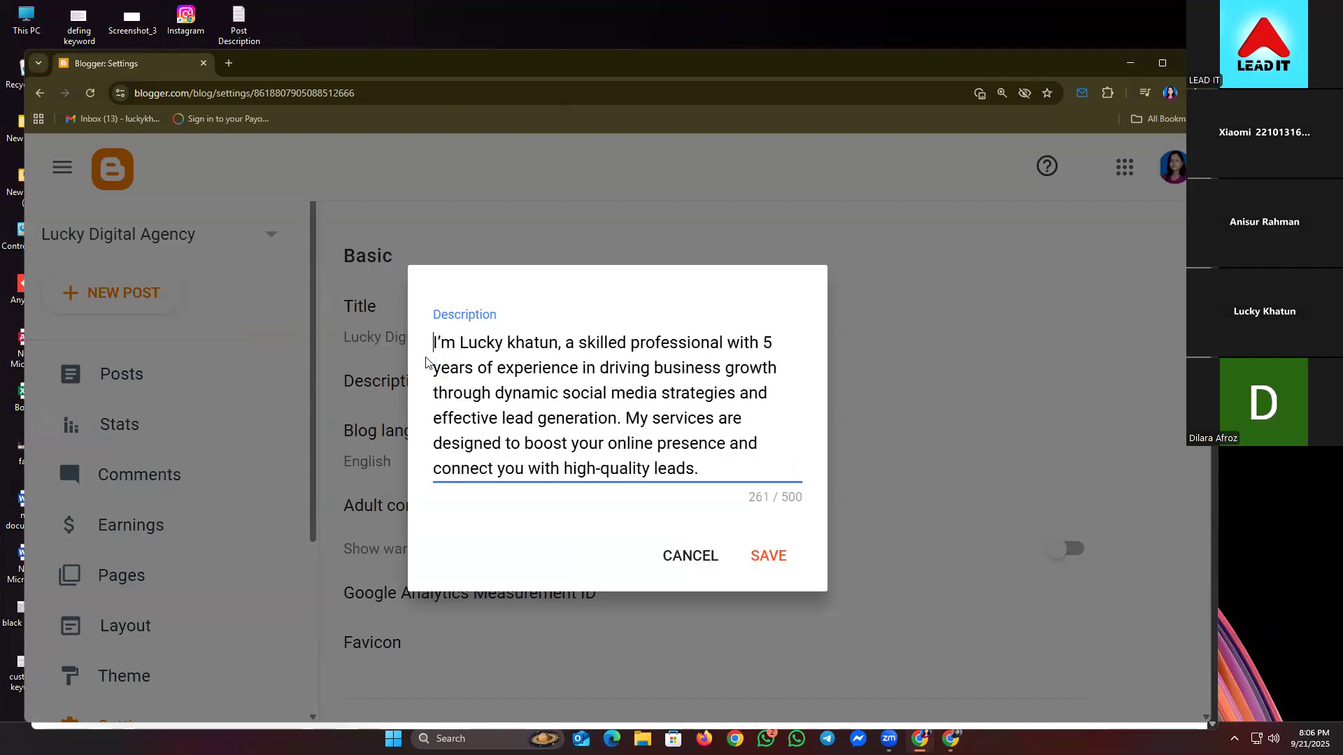
left_click(772, 565)
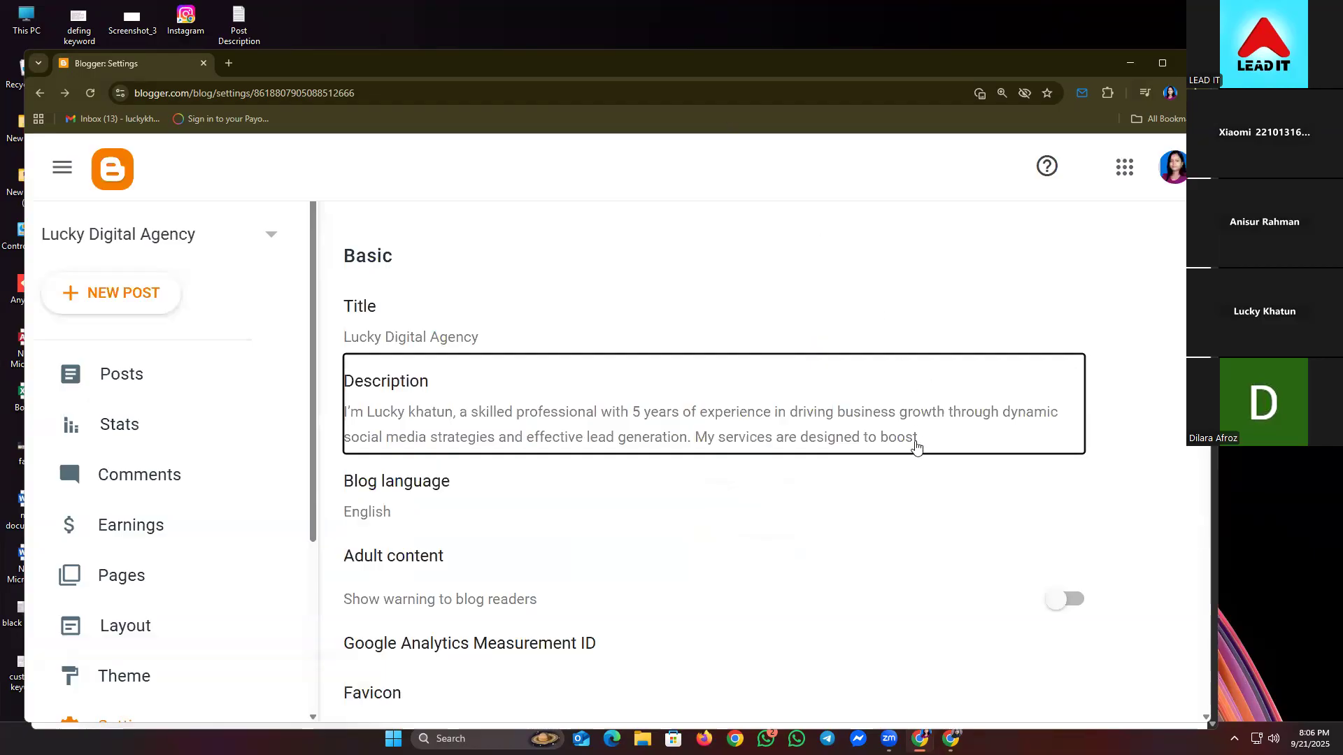
scroll(917, 446, "down", 1)
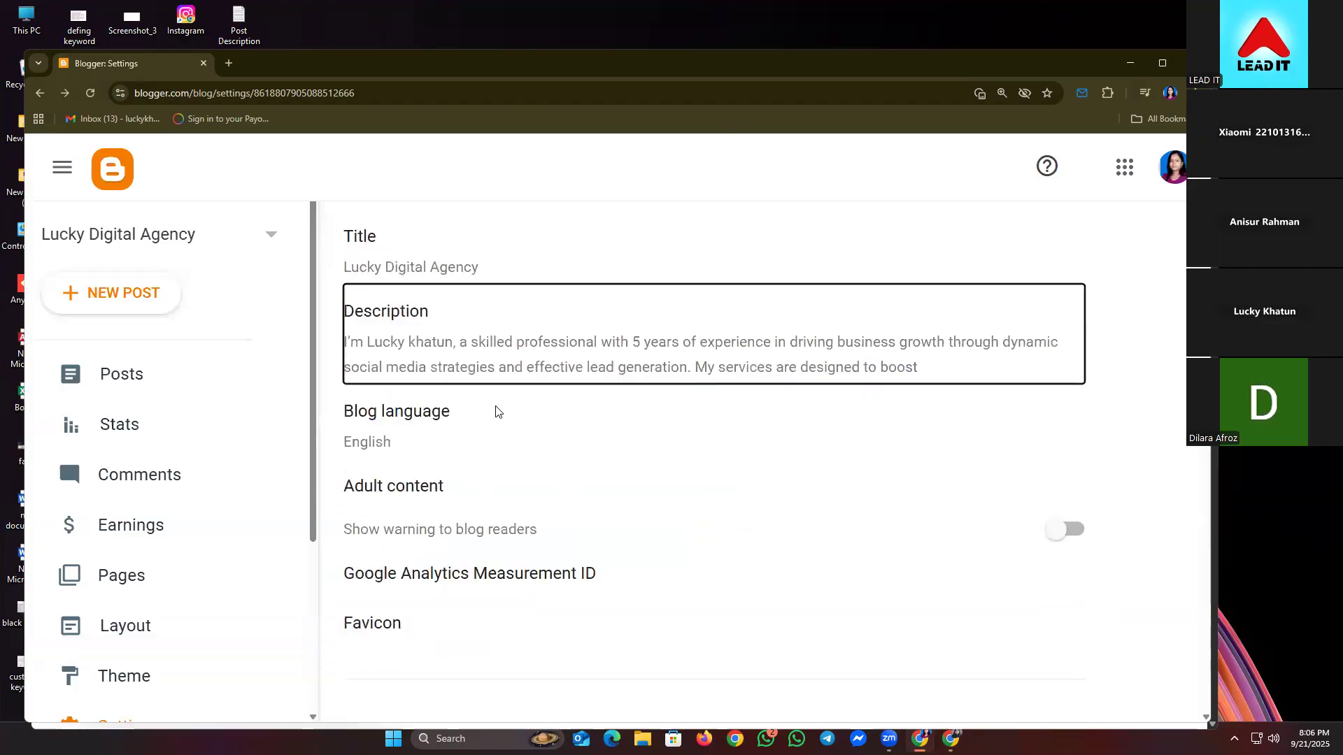
scroll(500, 412, "down", 1)
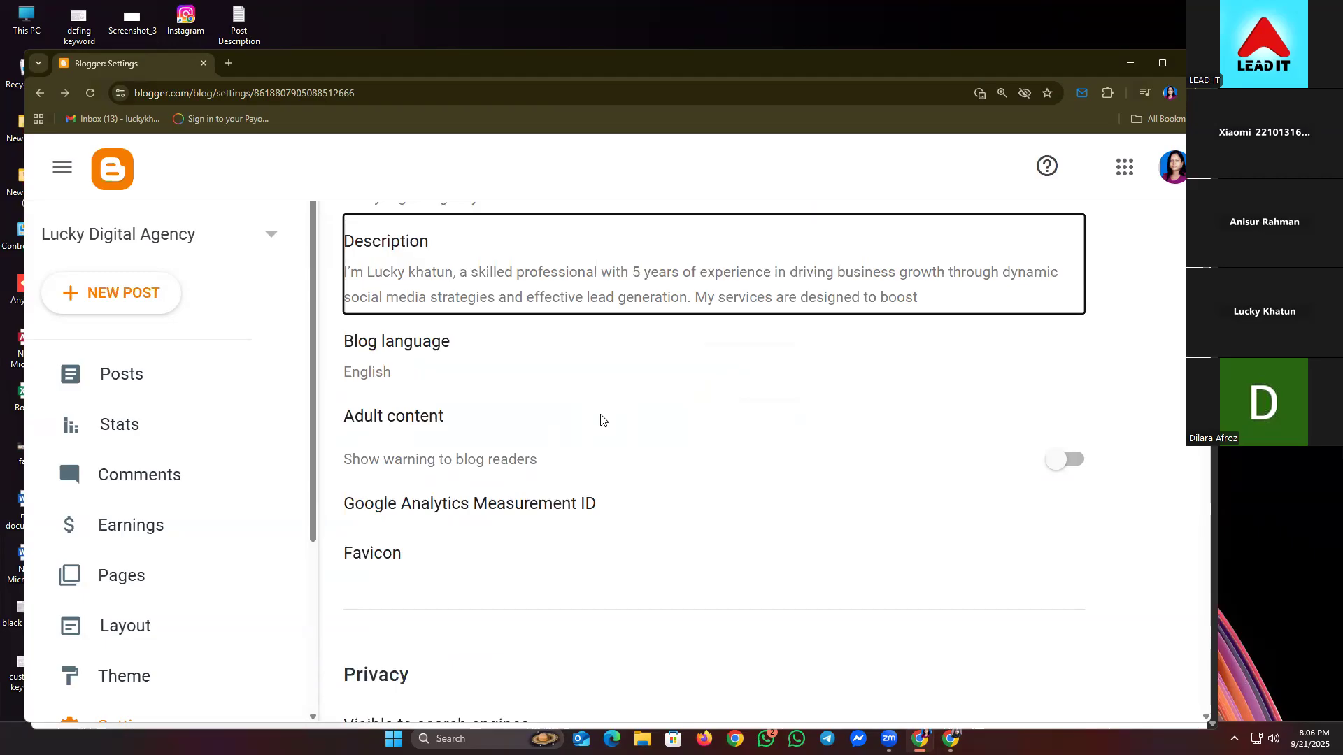
left_click(563, 289)
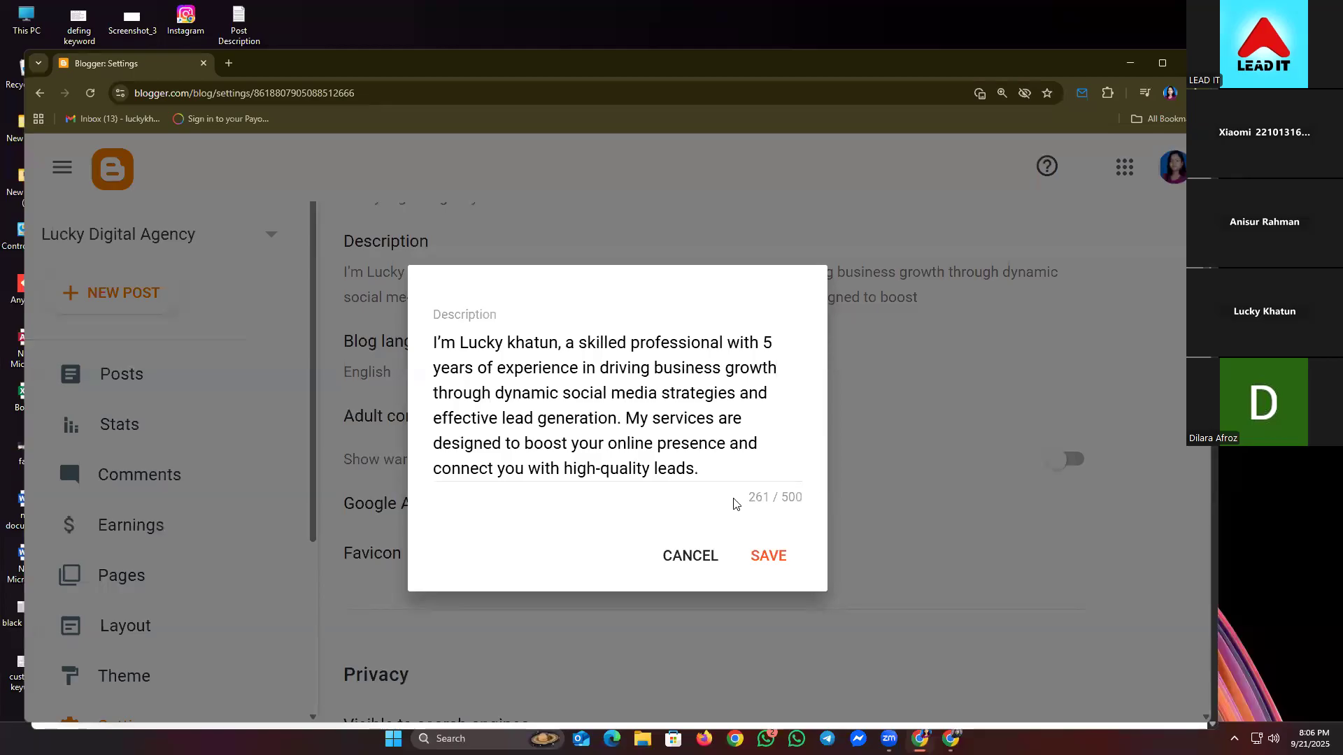
left_click(686, 558)
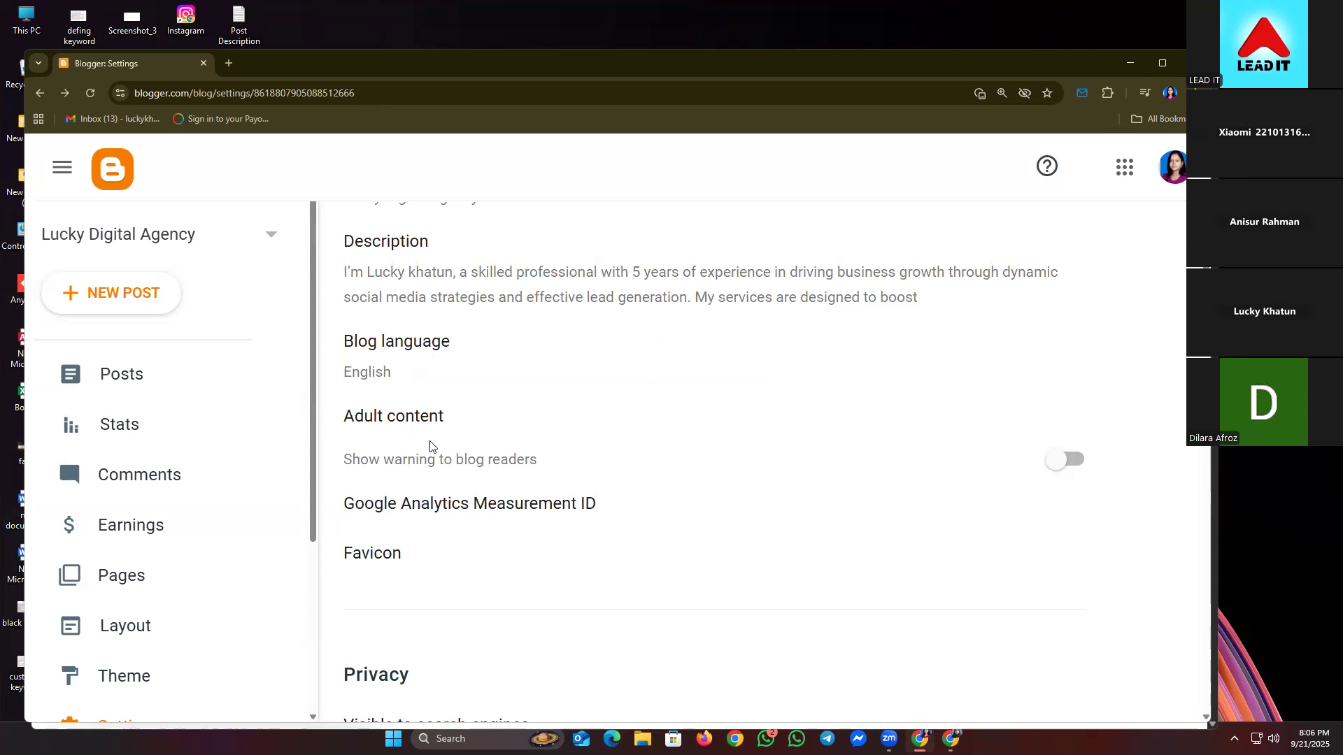
left_click(1068, 460)
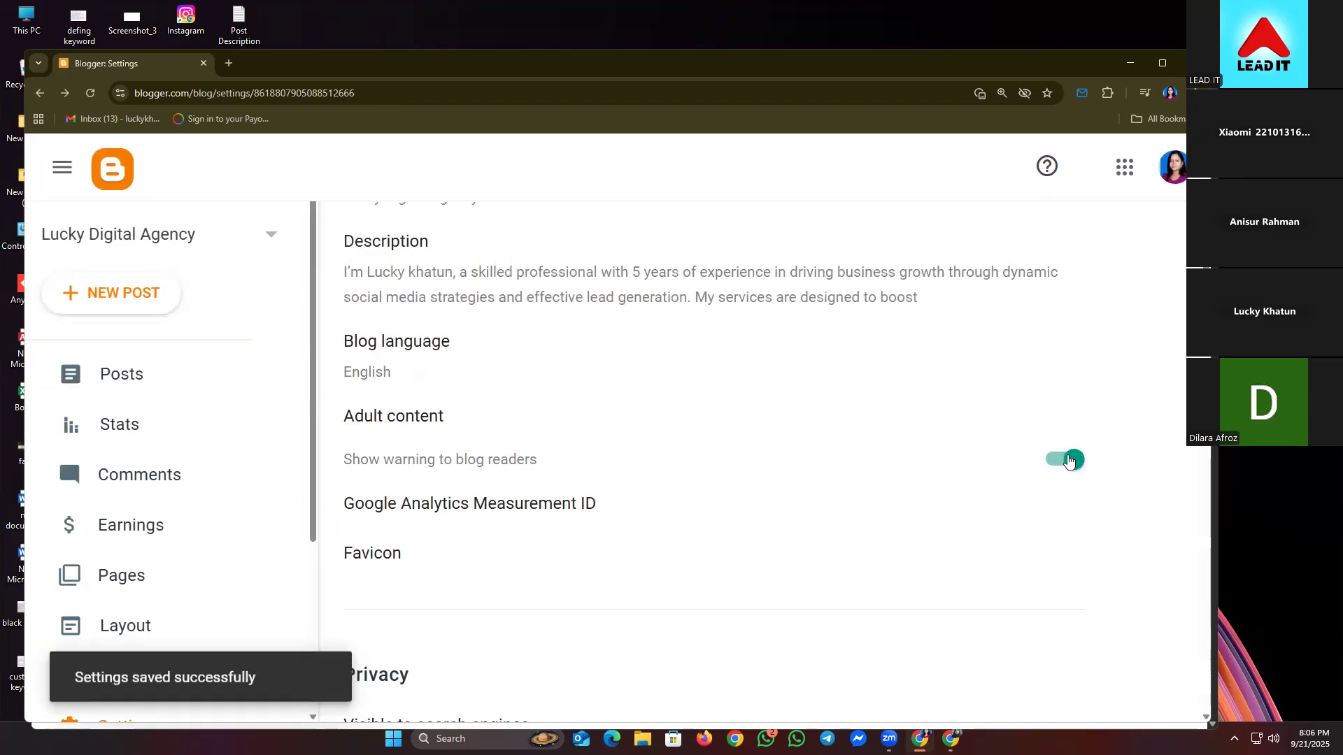
left_click(1067, 460)
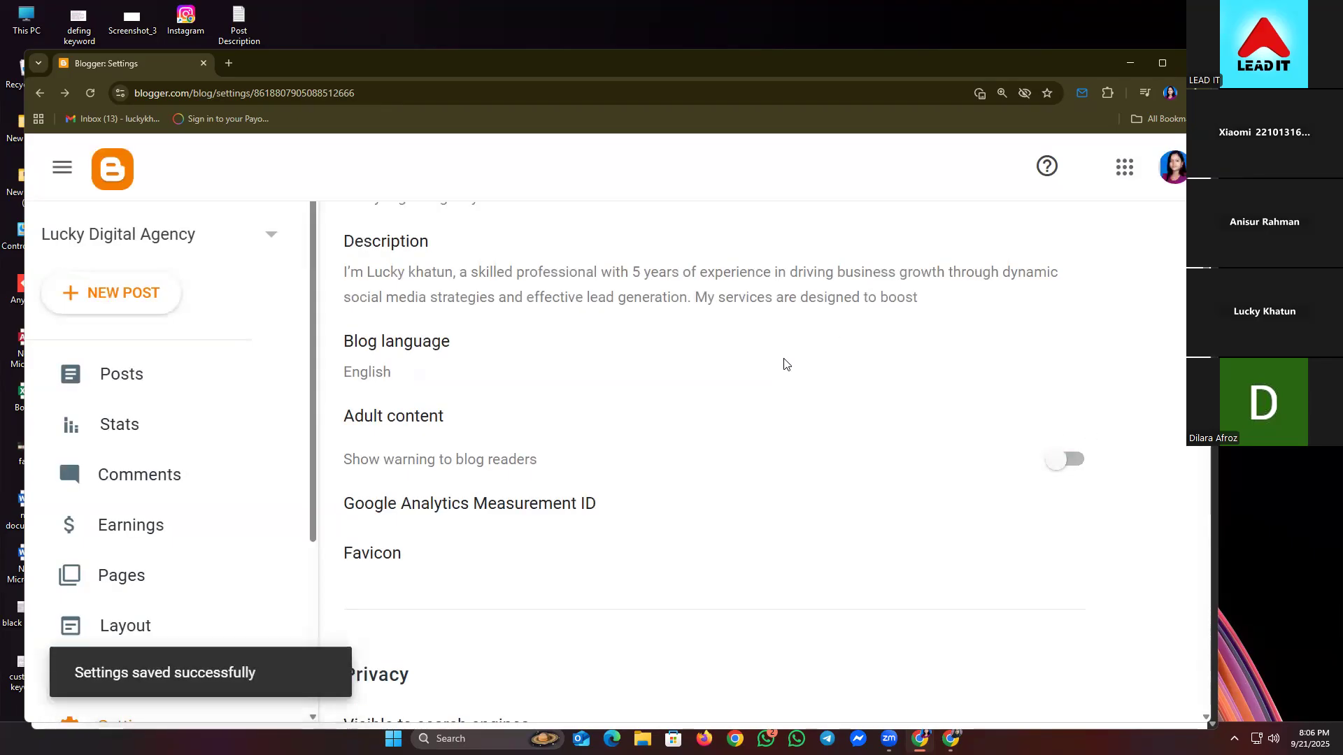
scroll(700, 378, "down", 3)
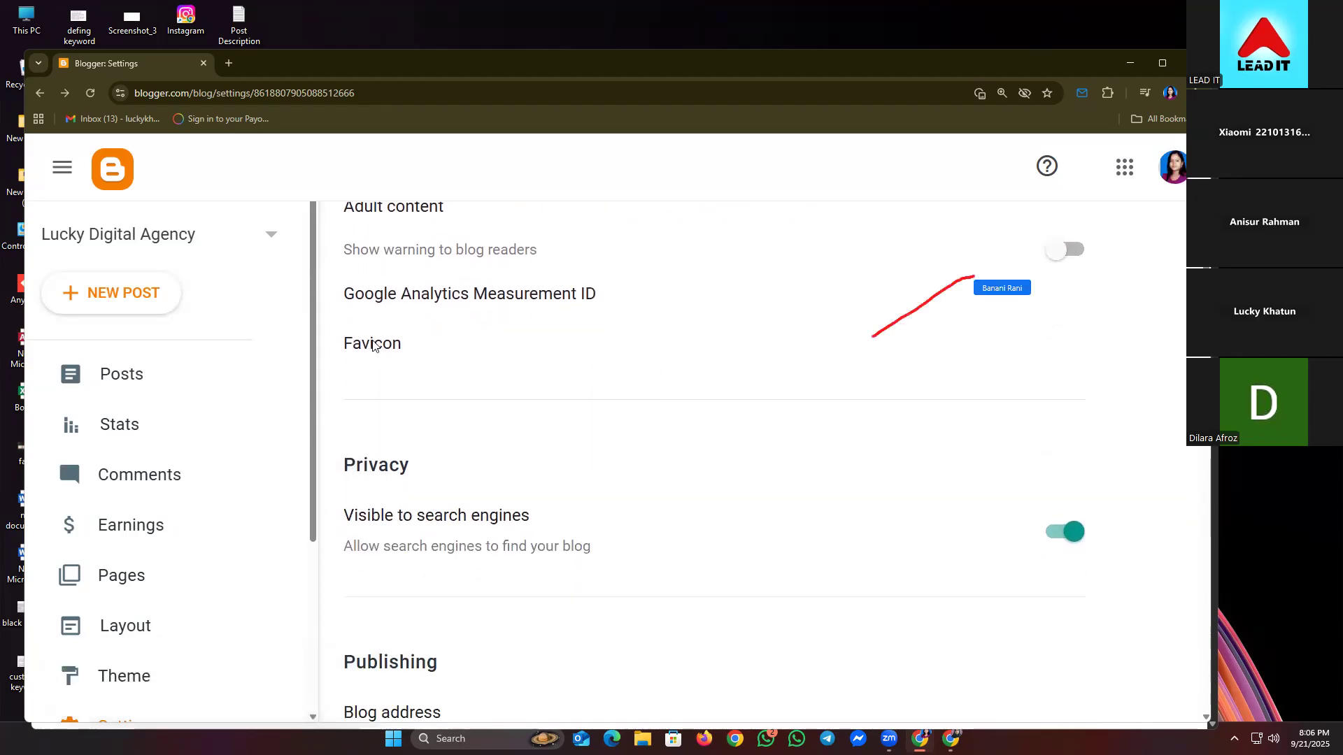
scroll(524, 489, "down", 1)
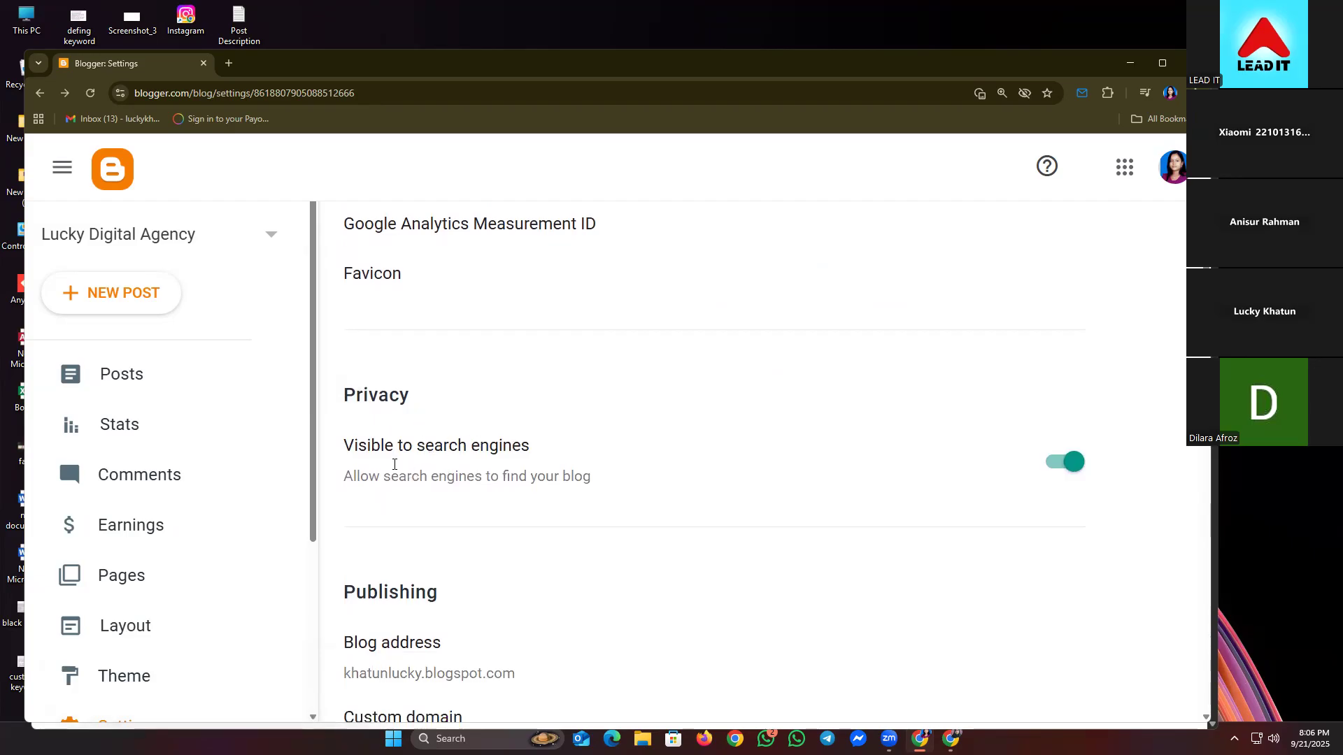
scroll(448, 500, "down", 2)
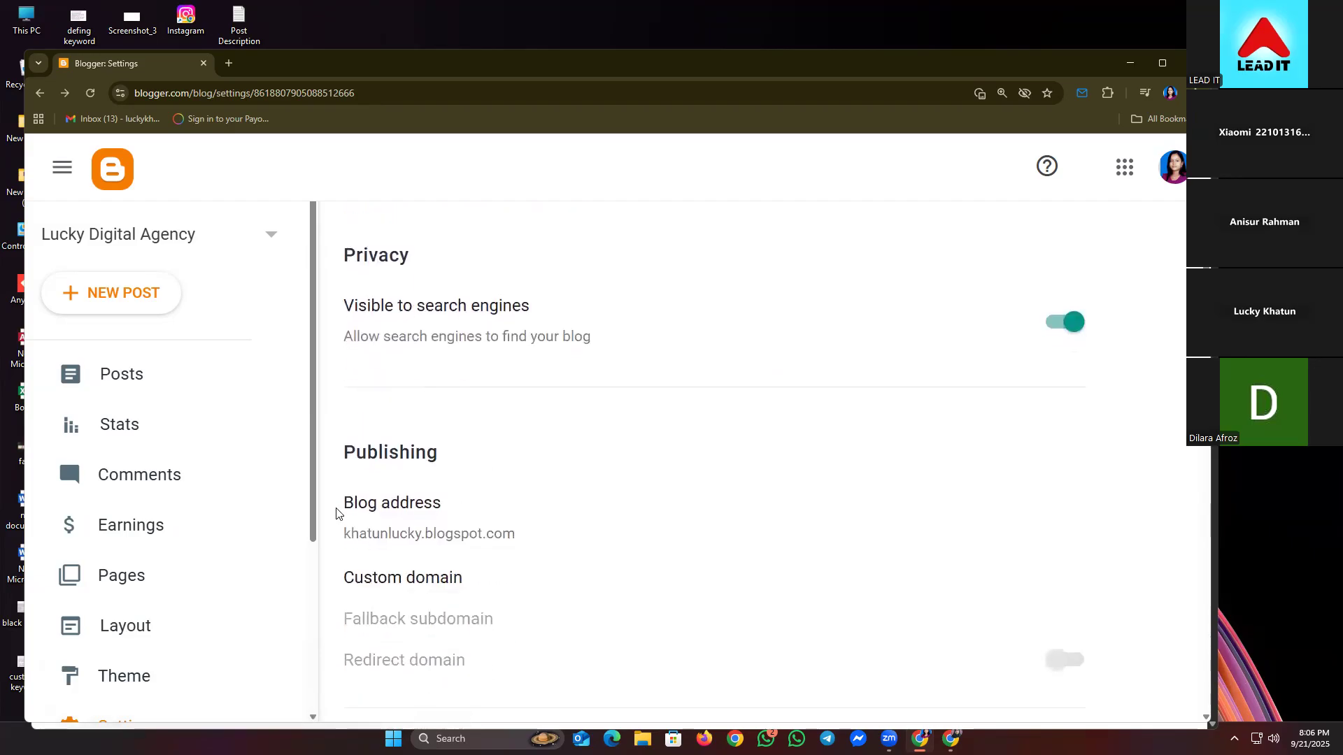
scroll(346, 514, "down", 1)
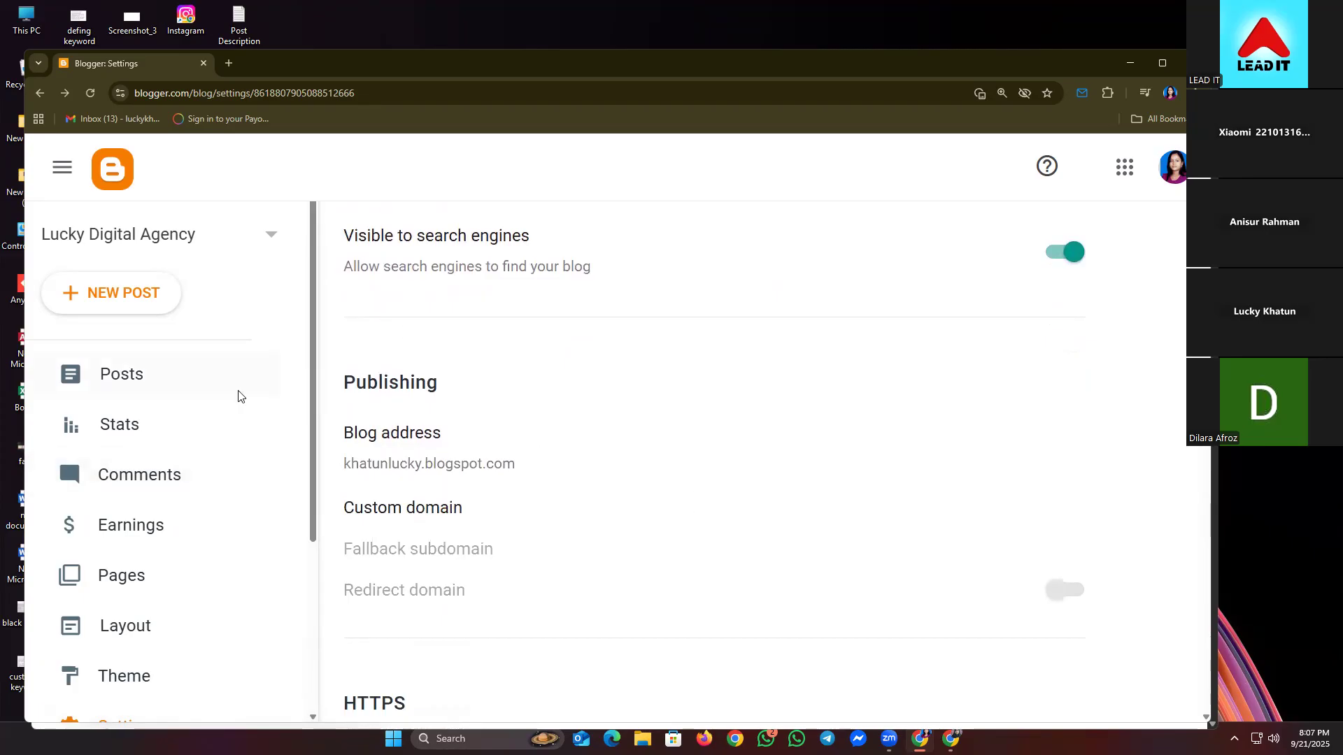
scroll(548, 560, "down", 1)
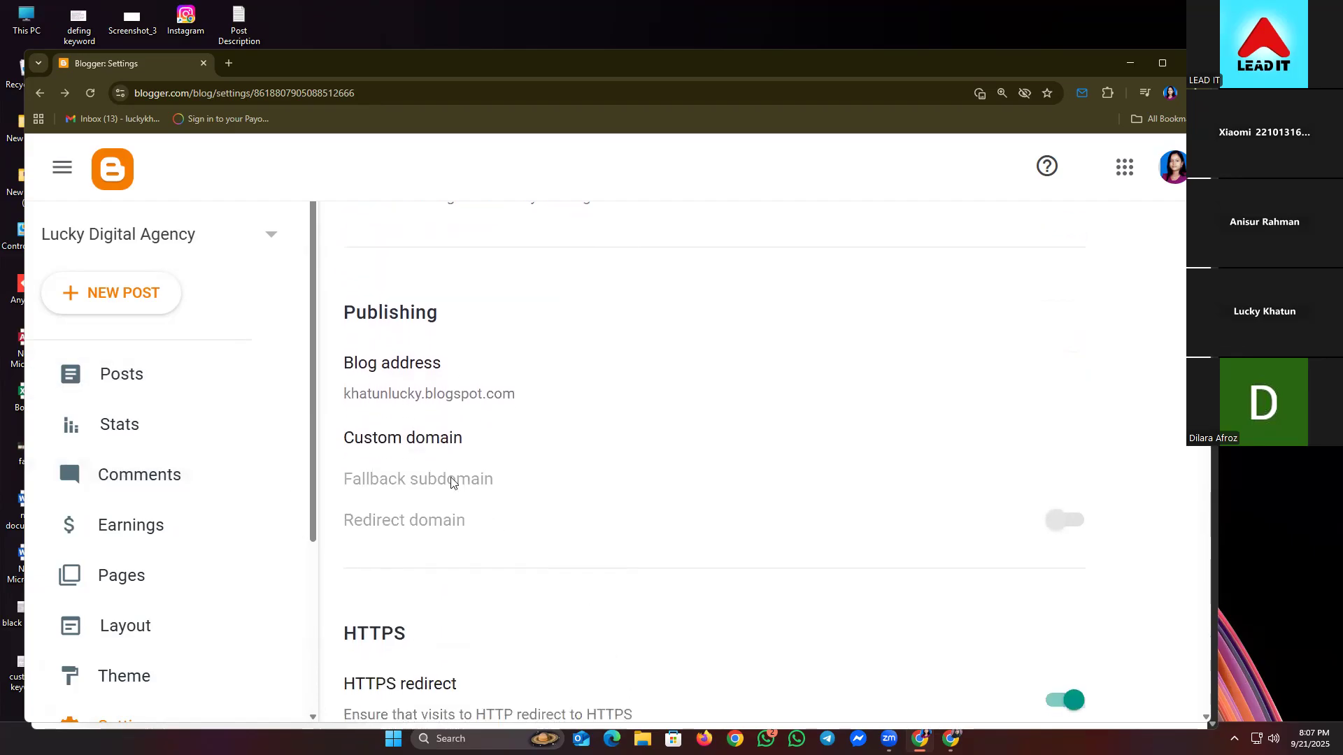
scroll(451, 481, "down", 1)
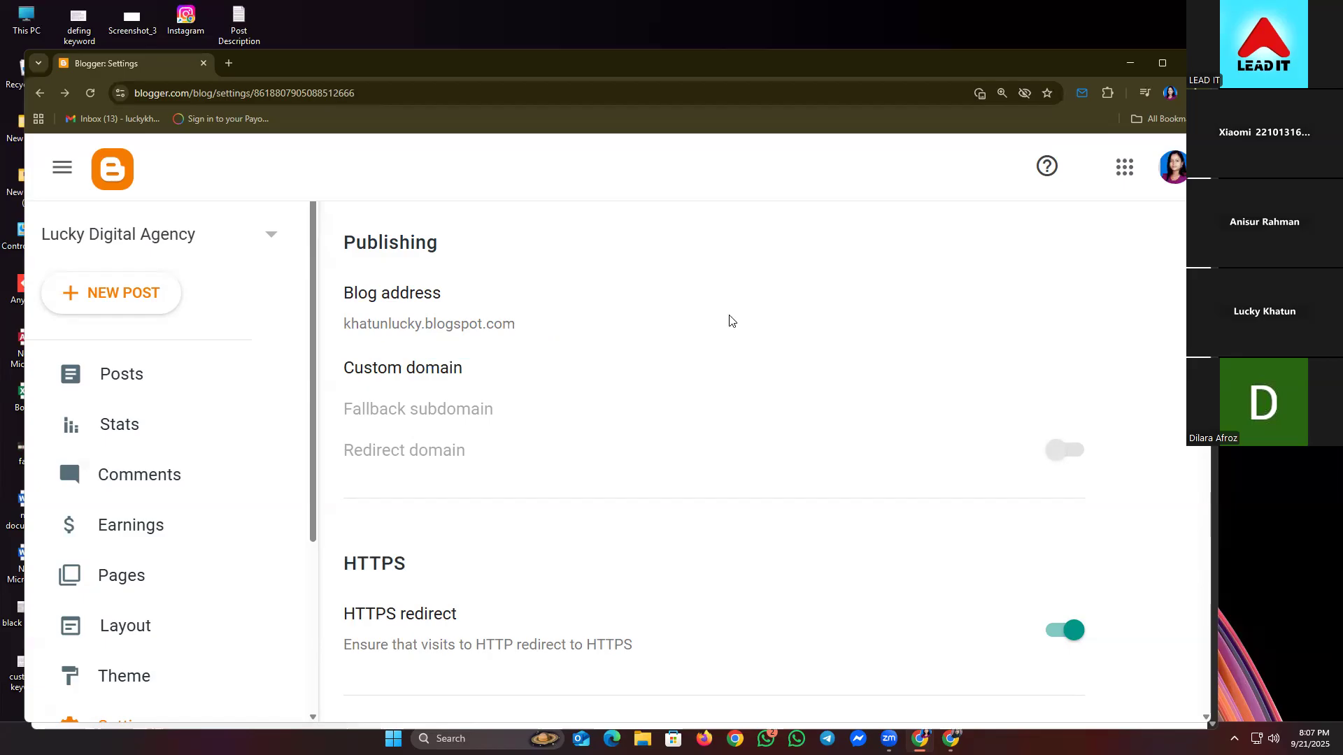
left_click(854, 333)
left_click(702, 536)
scroll(629, 273, "down", 1)
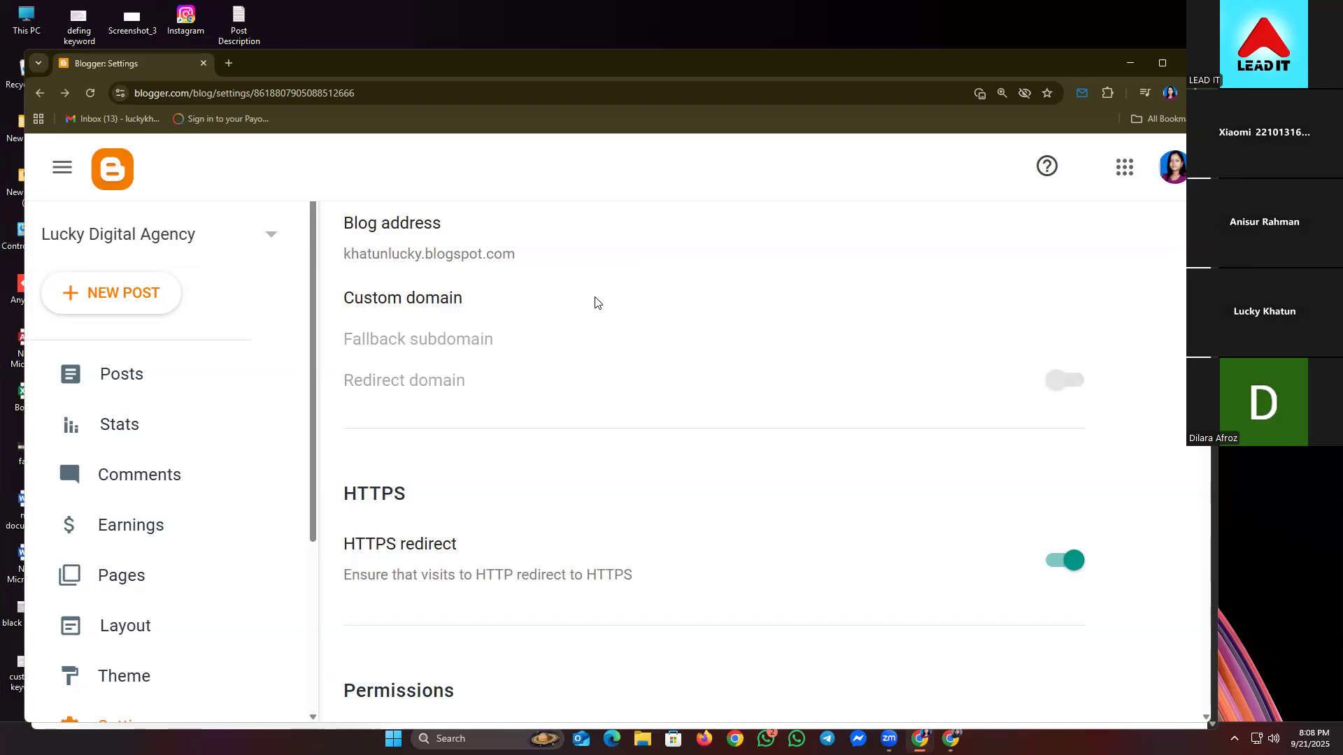
scroll(513, 375, "down", 1)
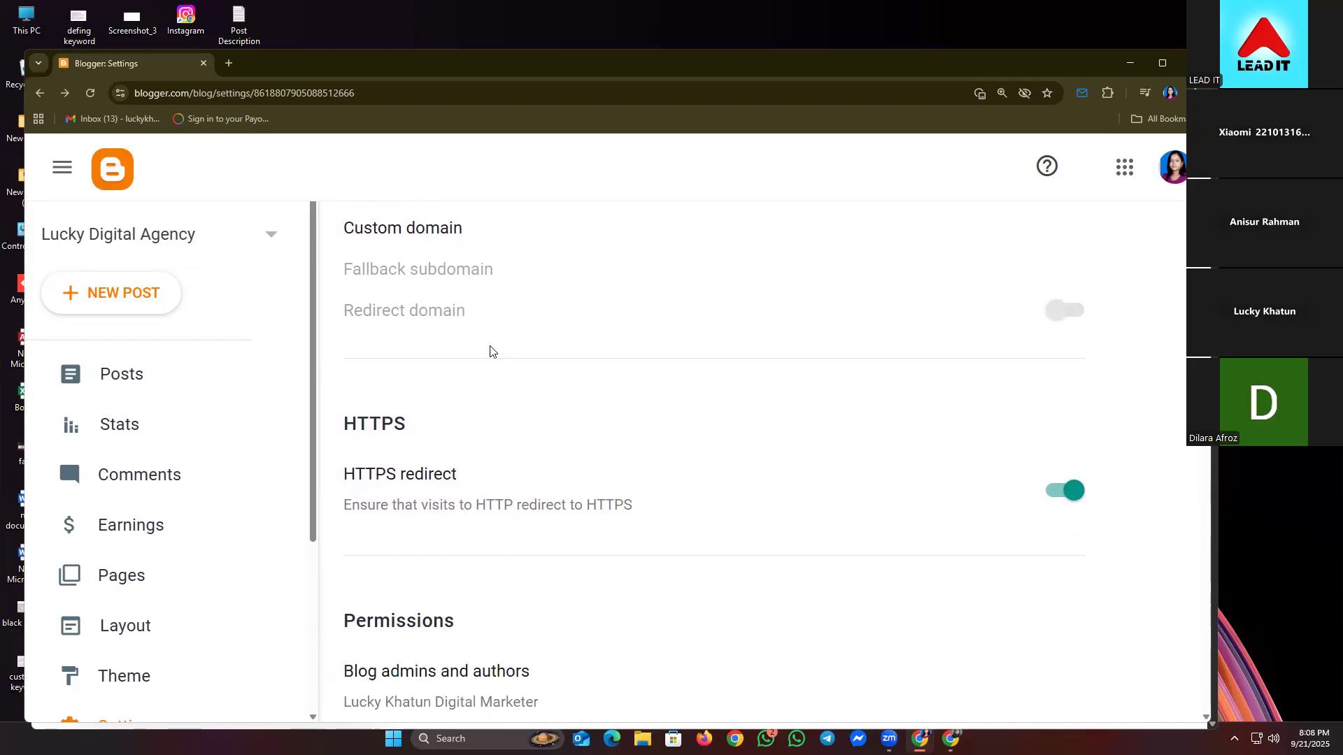
scroll(552, 366, "down", 1)
scroll(556, 361, "down", 1)
scroll(556, 360, "down", 2)
scroll(546, 359, "up", 2)
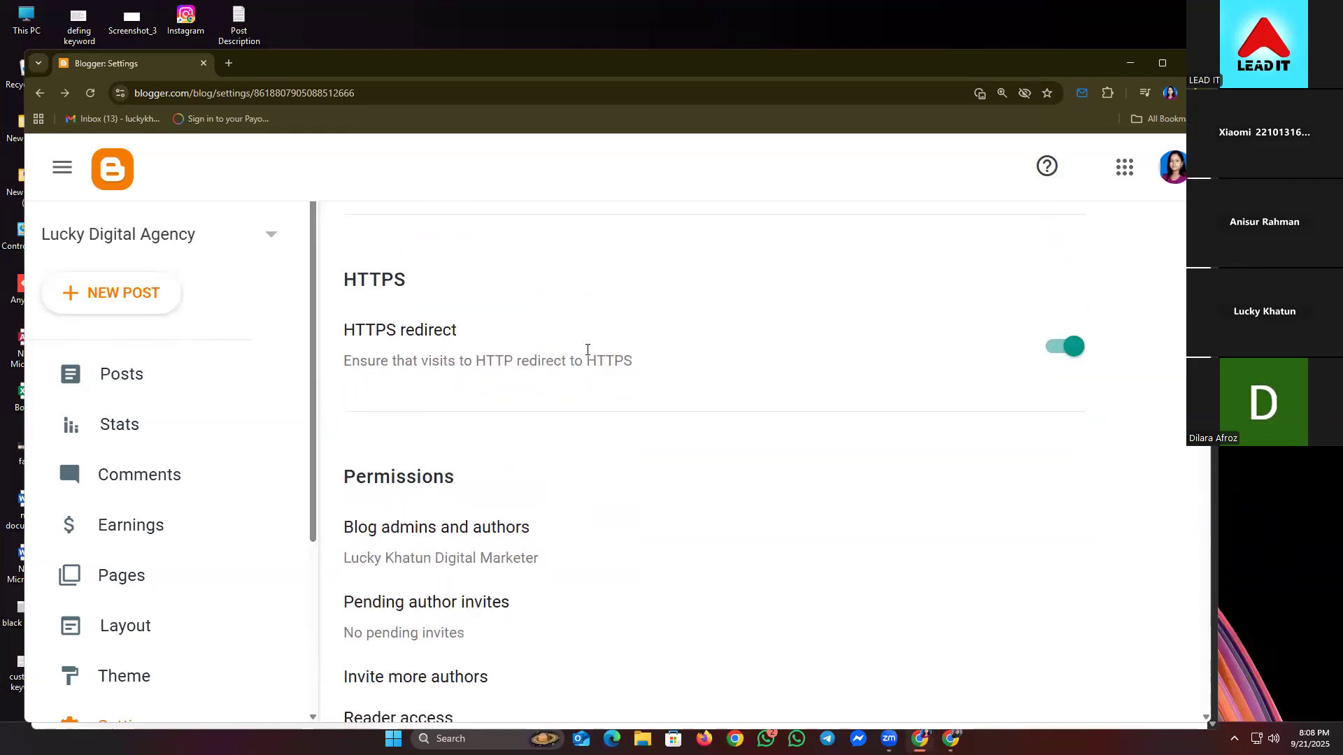
scroll(587, 350, "down", 2)
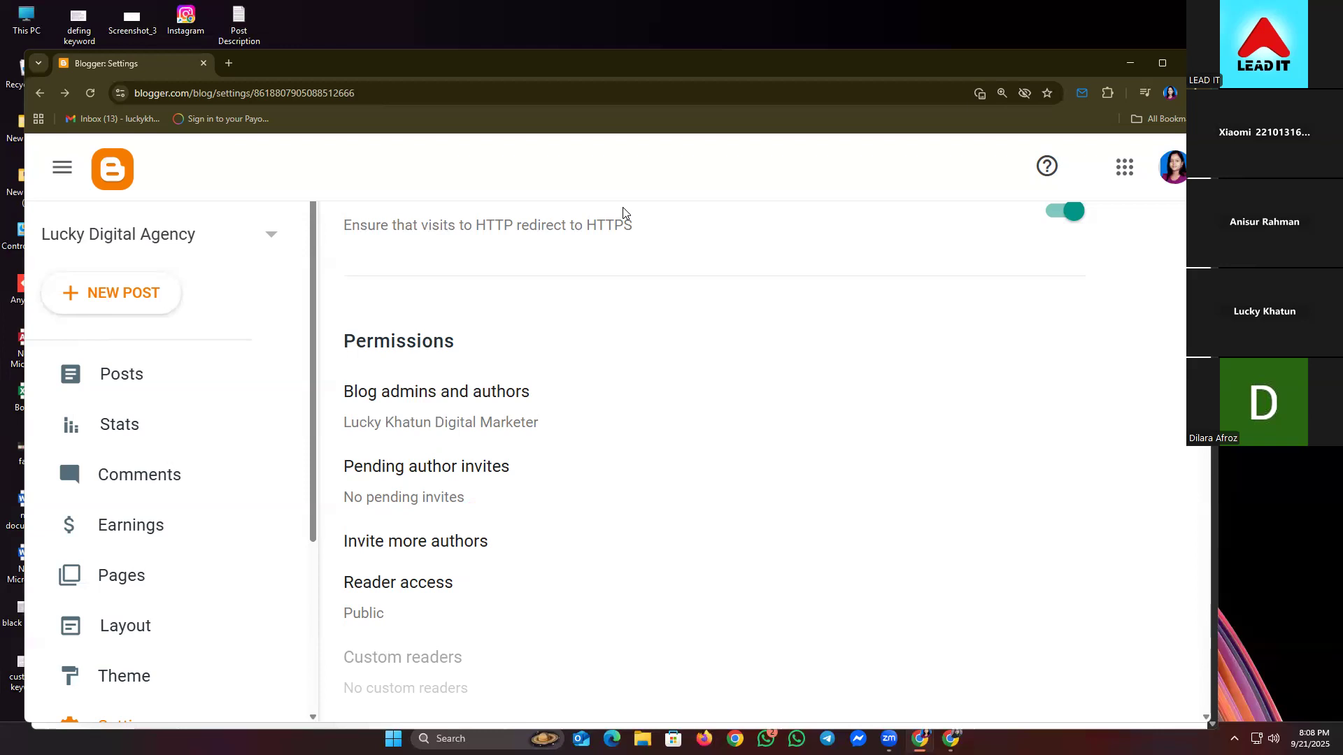
left_click_drag(570, 556, 597, 547)
scroll(597, 547, "down", 5)
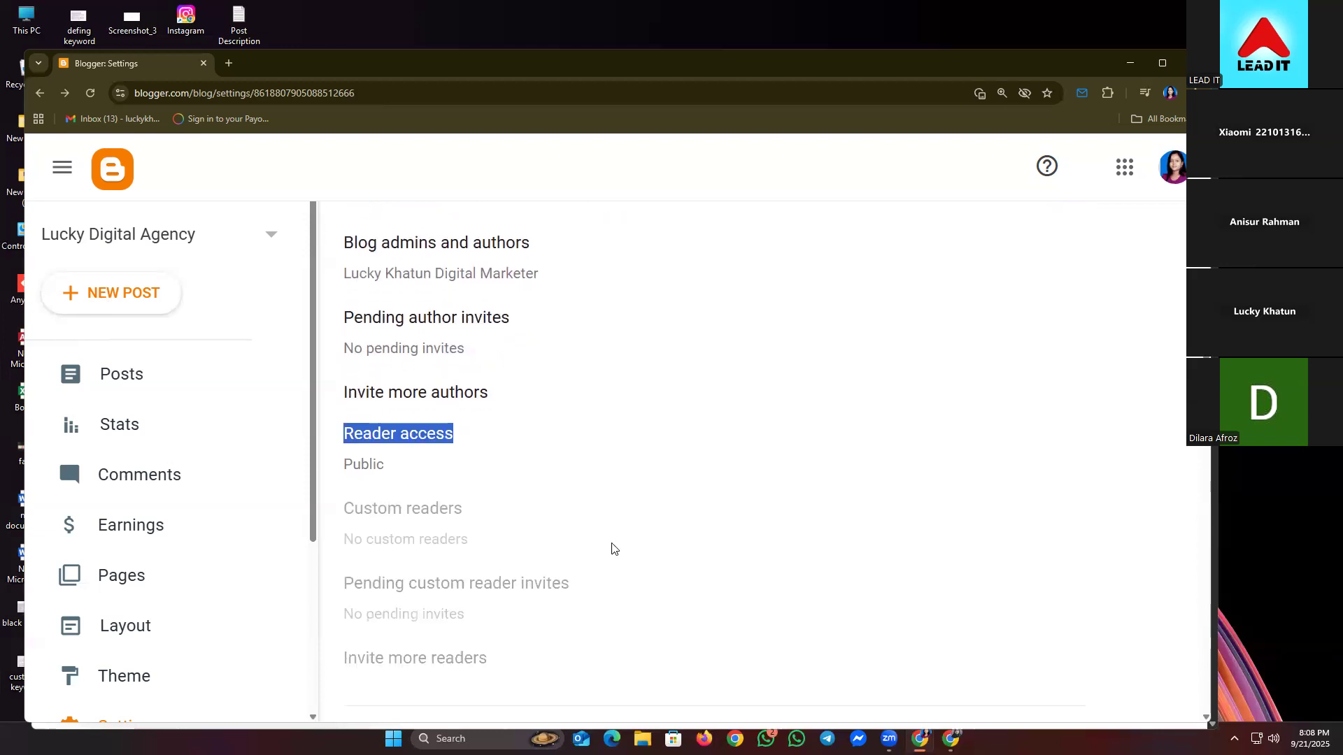
scroll(603, 542, "down", 3)
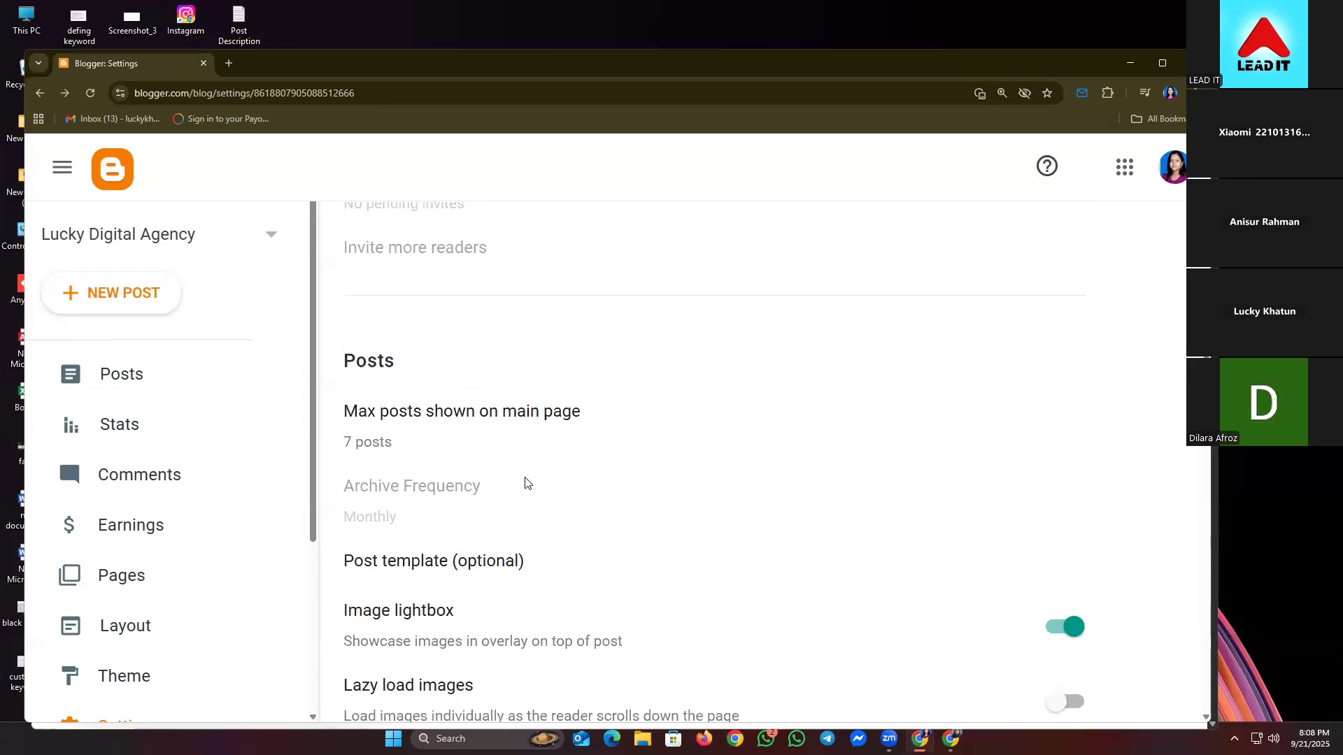
left_click(400, 409)
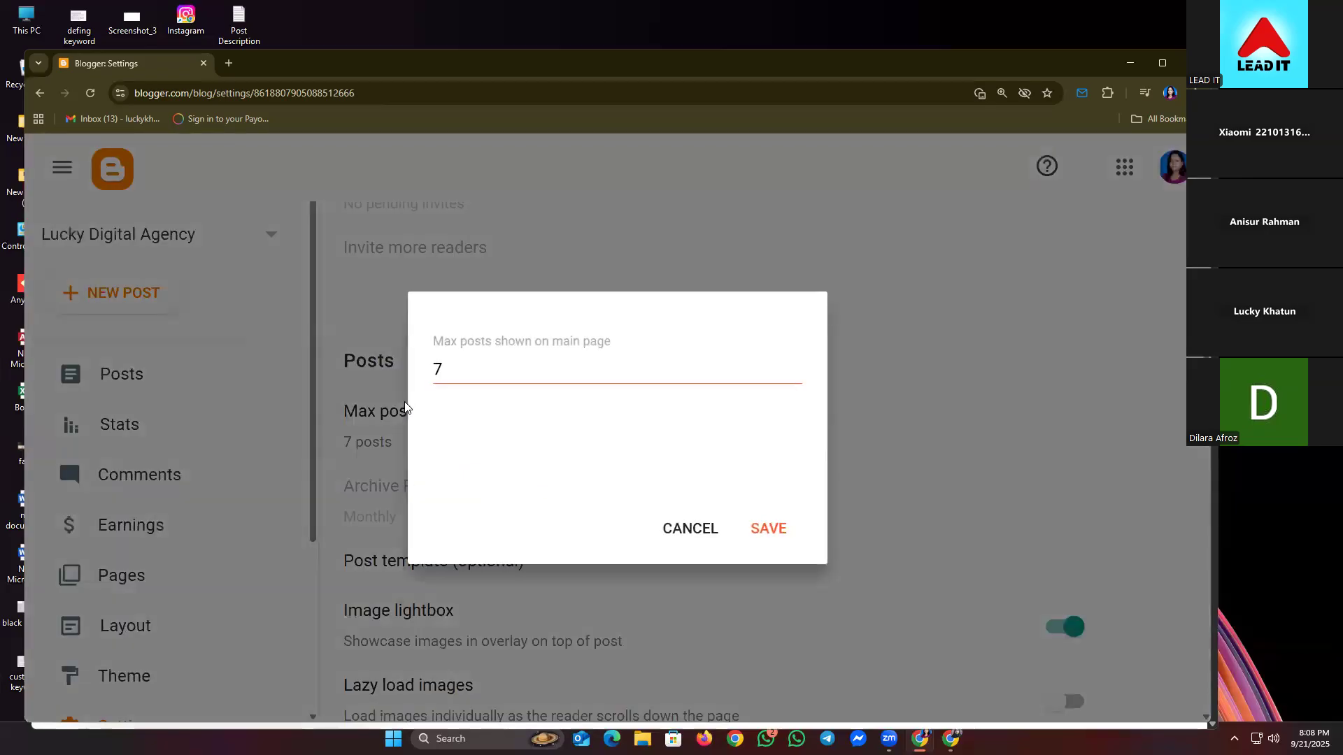
left_click(511, 373)
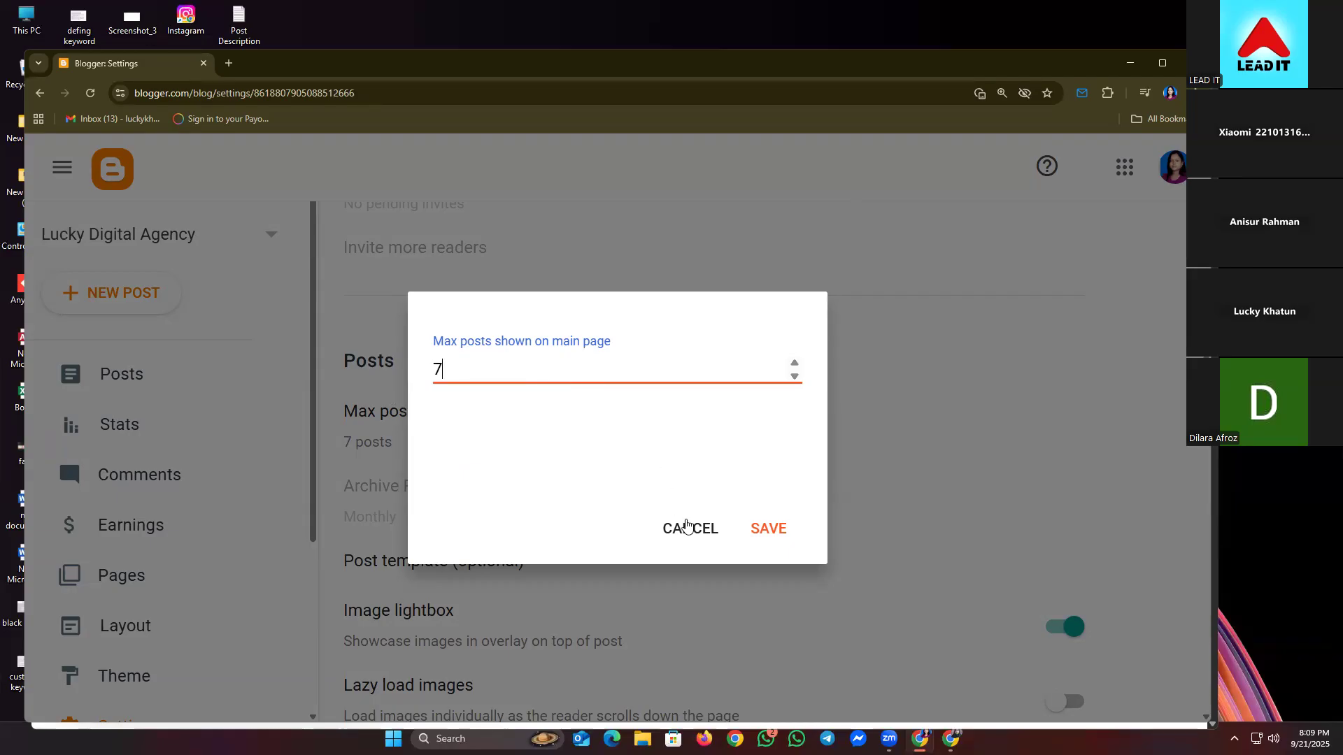
left_click_drag(465, 368, 101, 377)
type("100000000000000")
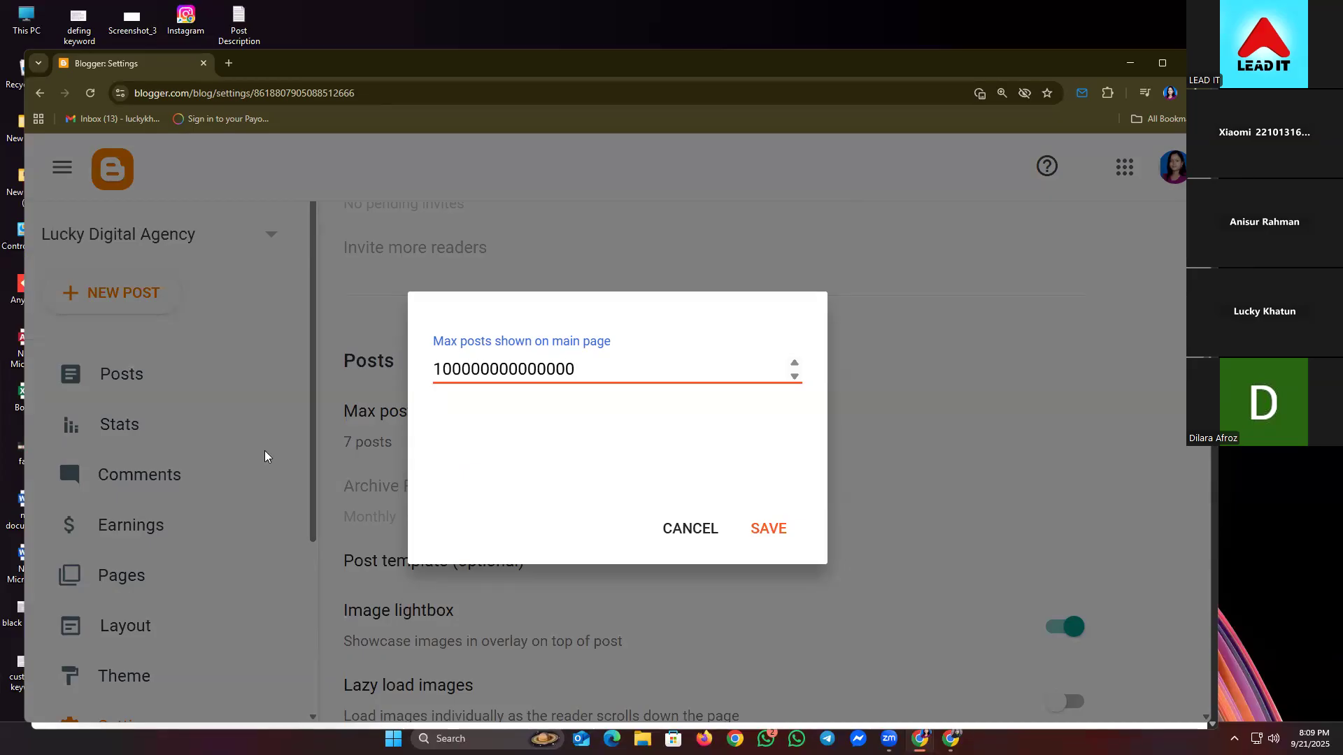
left_click(705, 526)
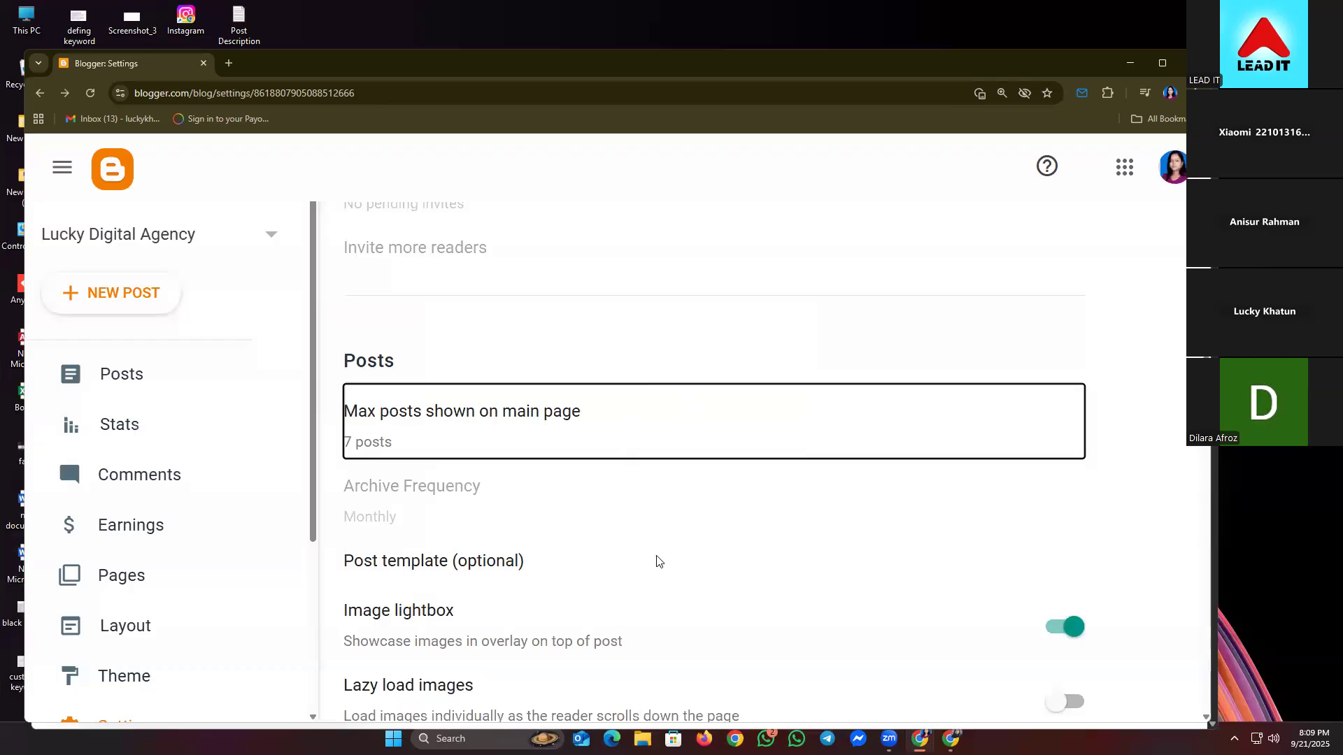
scroll(595, 541, "down", 2)
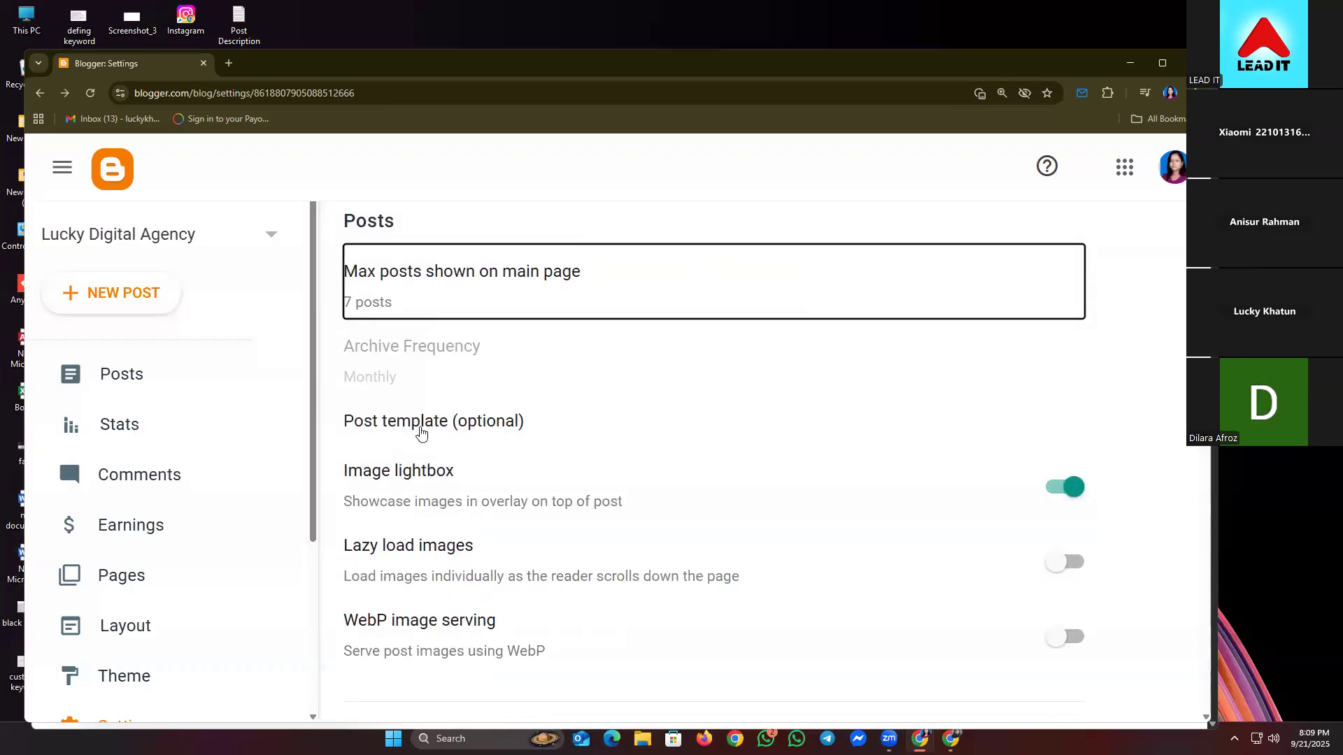
scroll(461, 584, "down", 5)
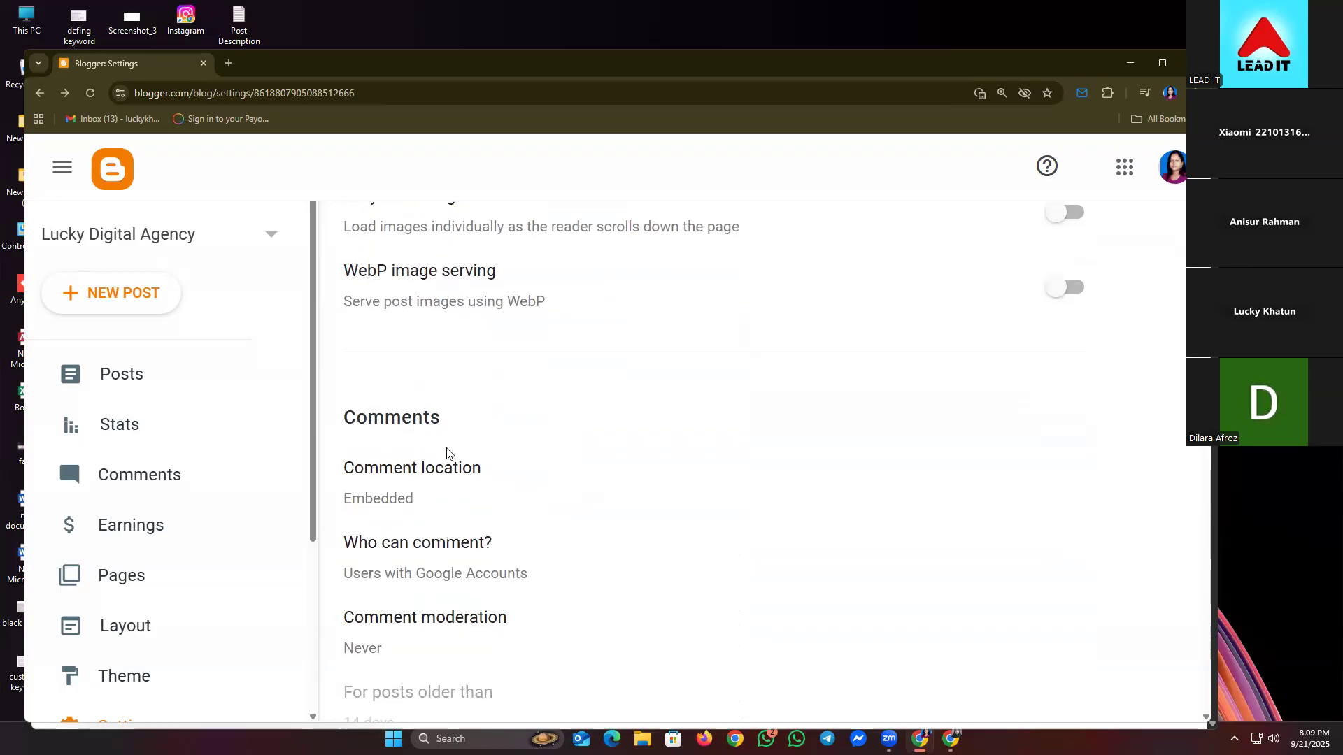
scroll(451, 465, "down", 2)
scroll(500, 505, "down", 1)
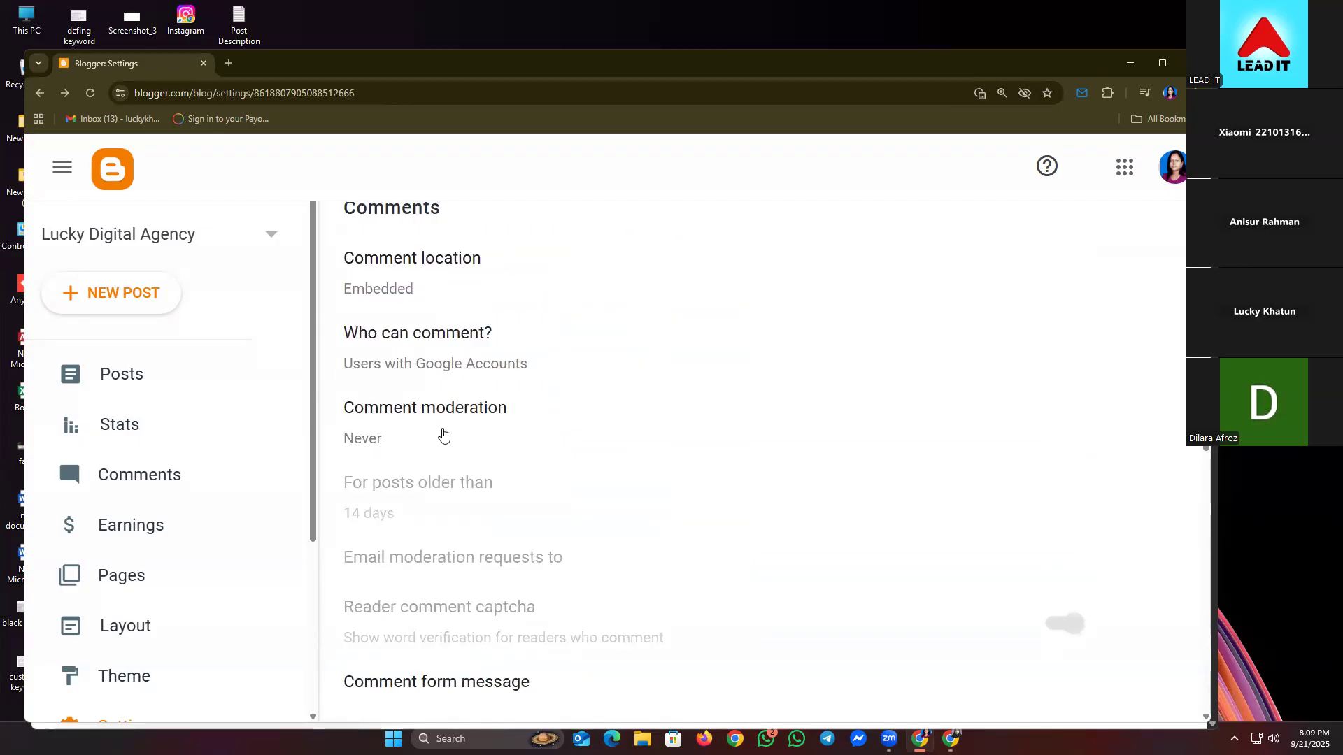
scroll(443, 434, "down", 1)
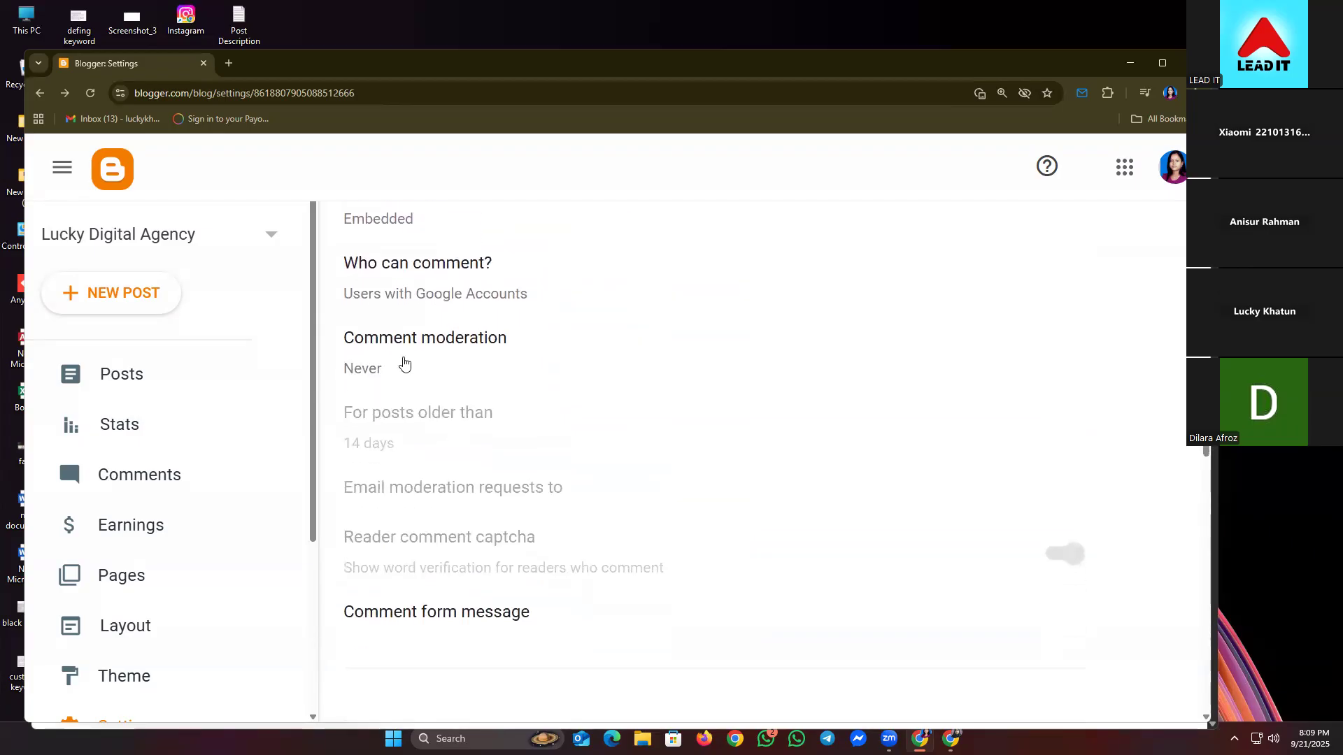
scroll(404, 364, "down", 6)
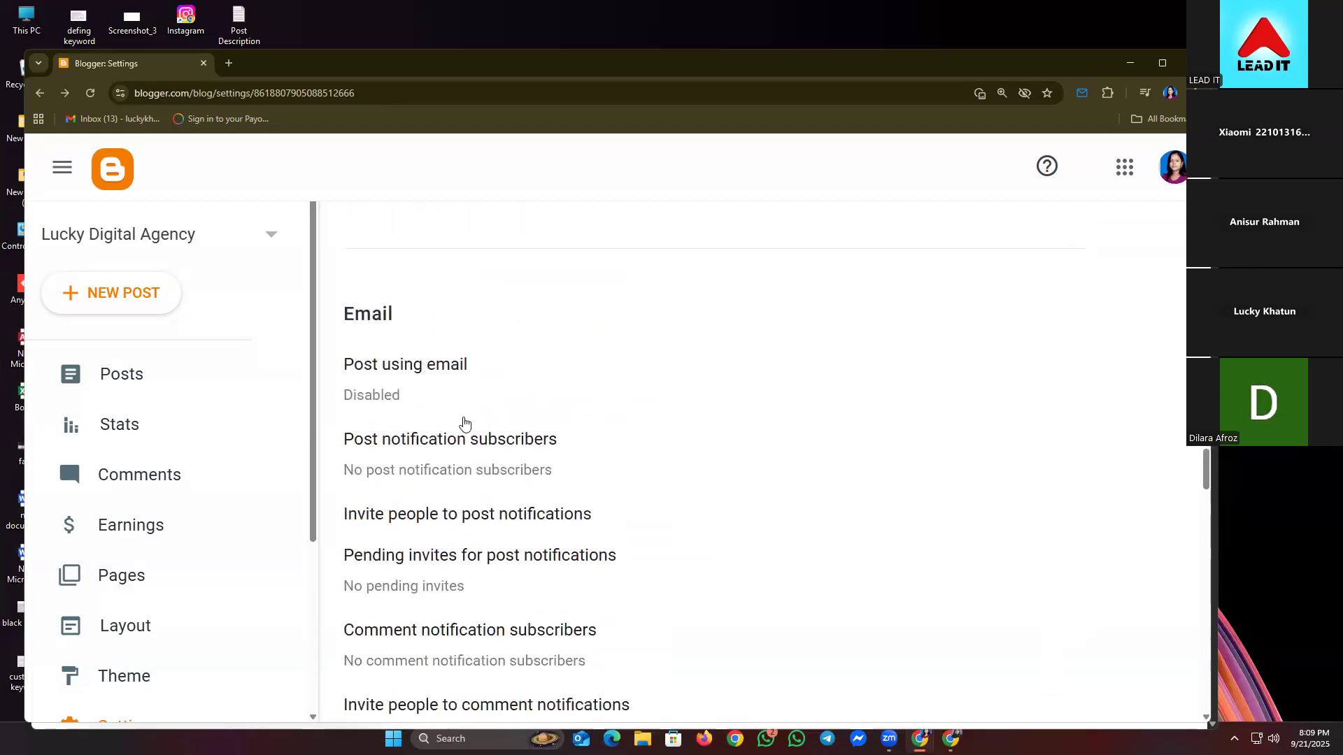
scroll(419, 420, "down", 1)
scroll(441, 455, "down", 3)
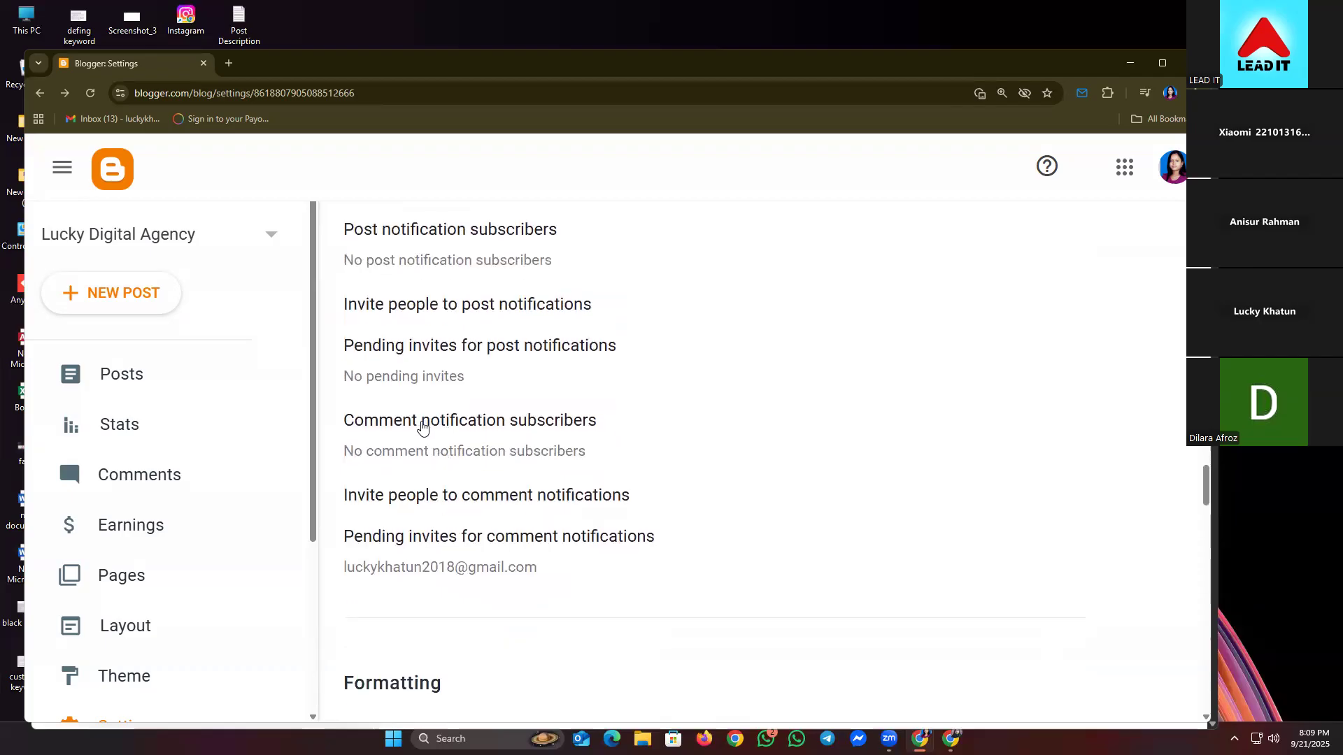
scroll(454, 420, "down", 1)
scroll(481, 375, "down", 5)
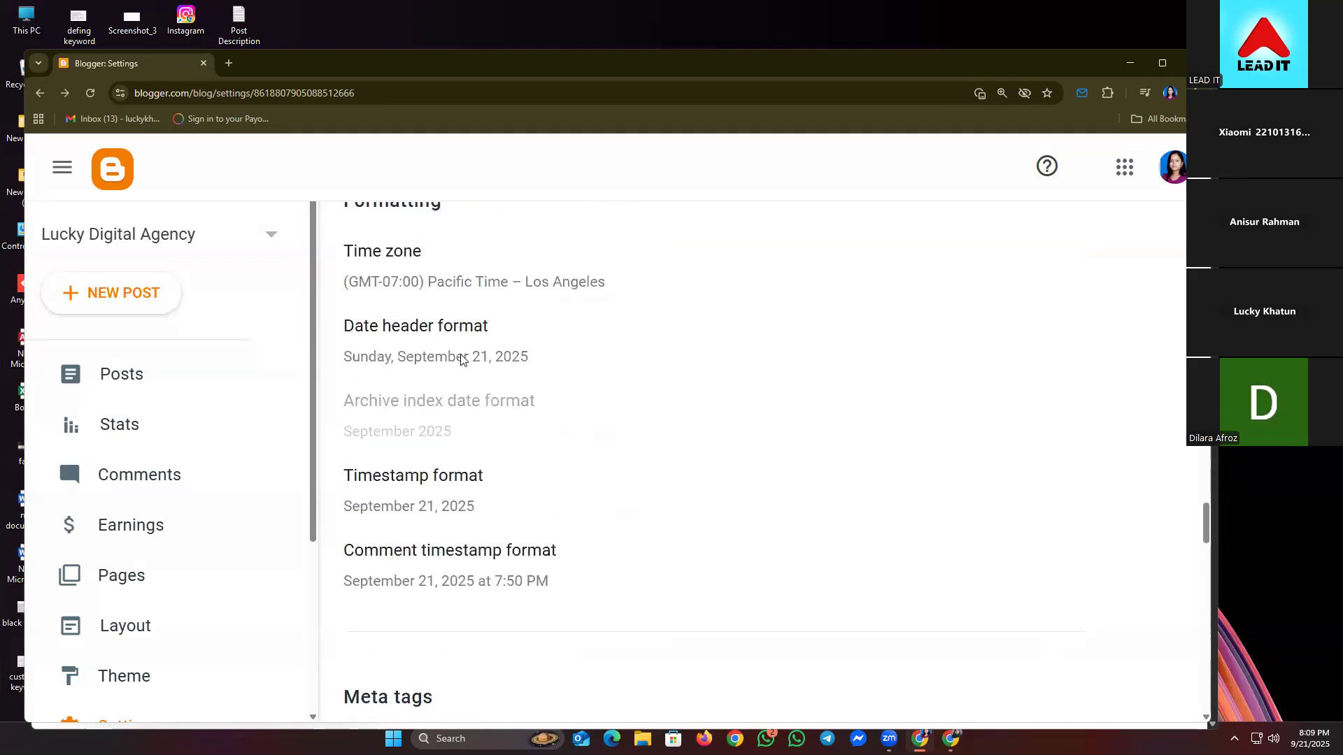
scroll(454, 328, "up", 1)
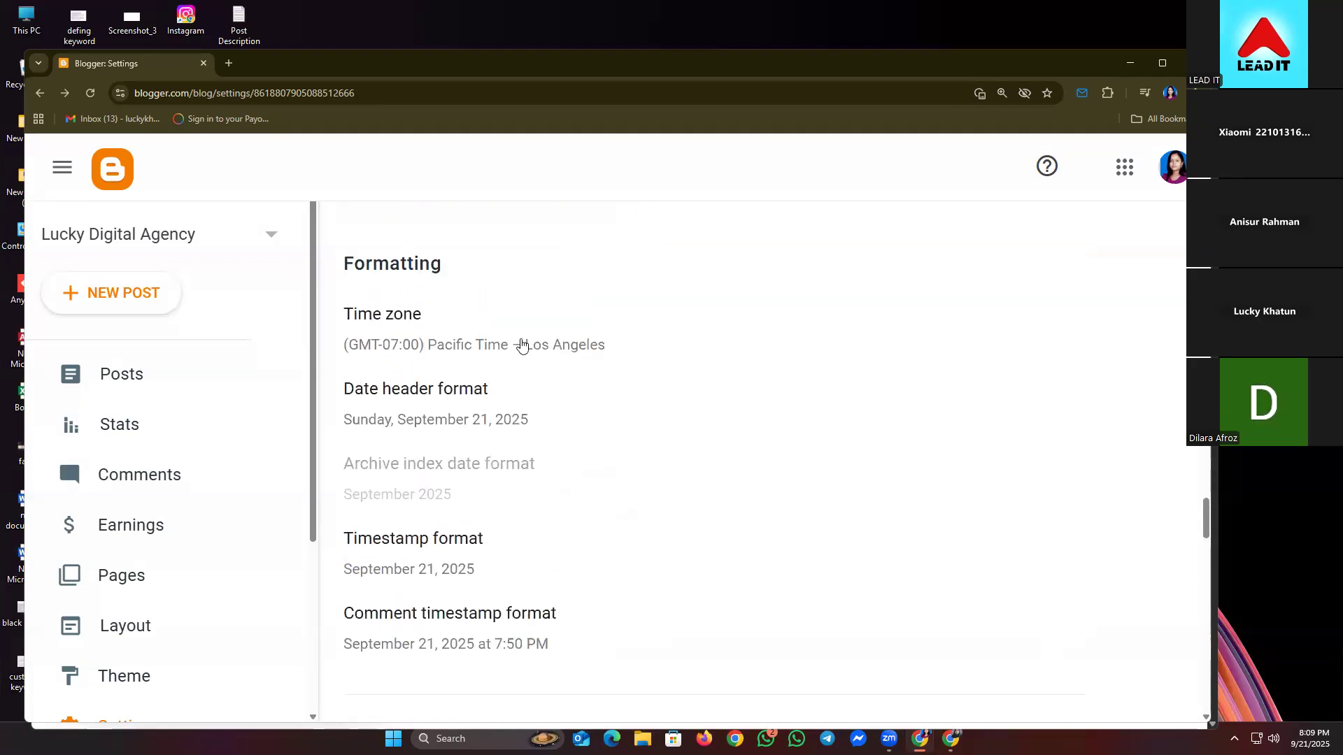
- Pick (GMT+06:00) Bangladesh Standard Time – Dhaka from the time zone list and save it
left_click(521, 345)
scroll(568, 361, "down", 6)
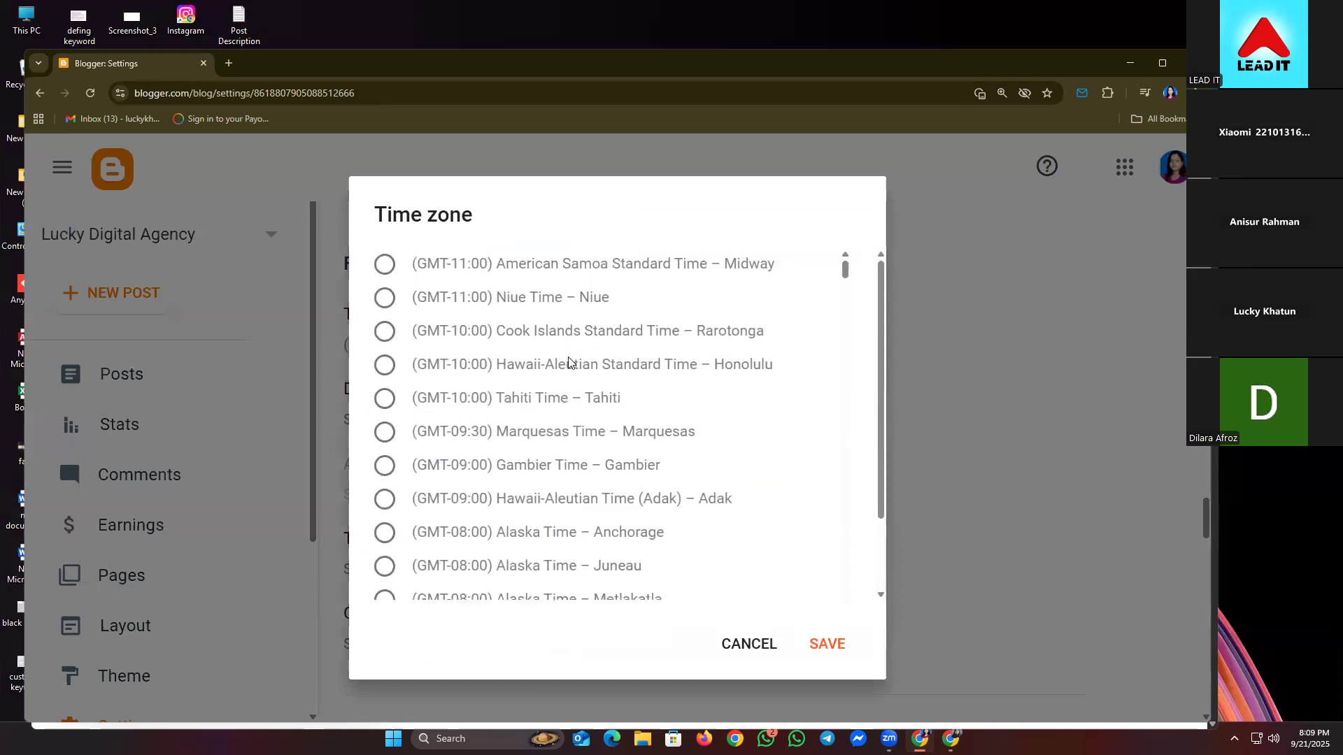
scroll(568, 361, "down", 3)
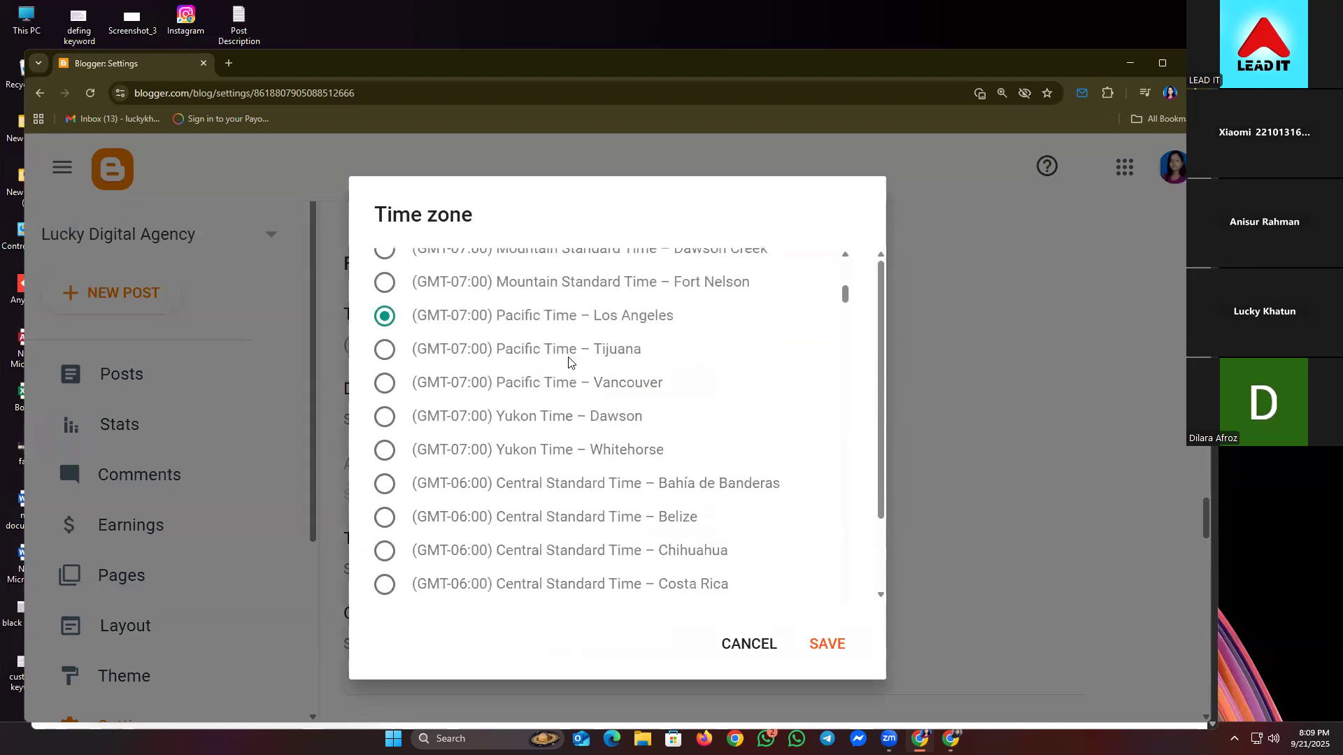
scroll(567, 362, "down", 4)
scroll(566, 366, "down", 7)
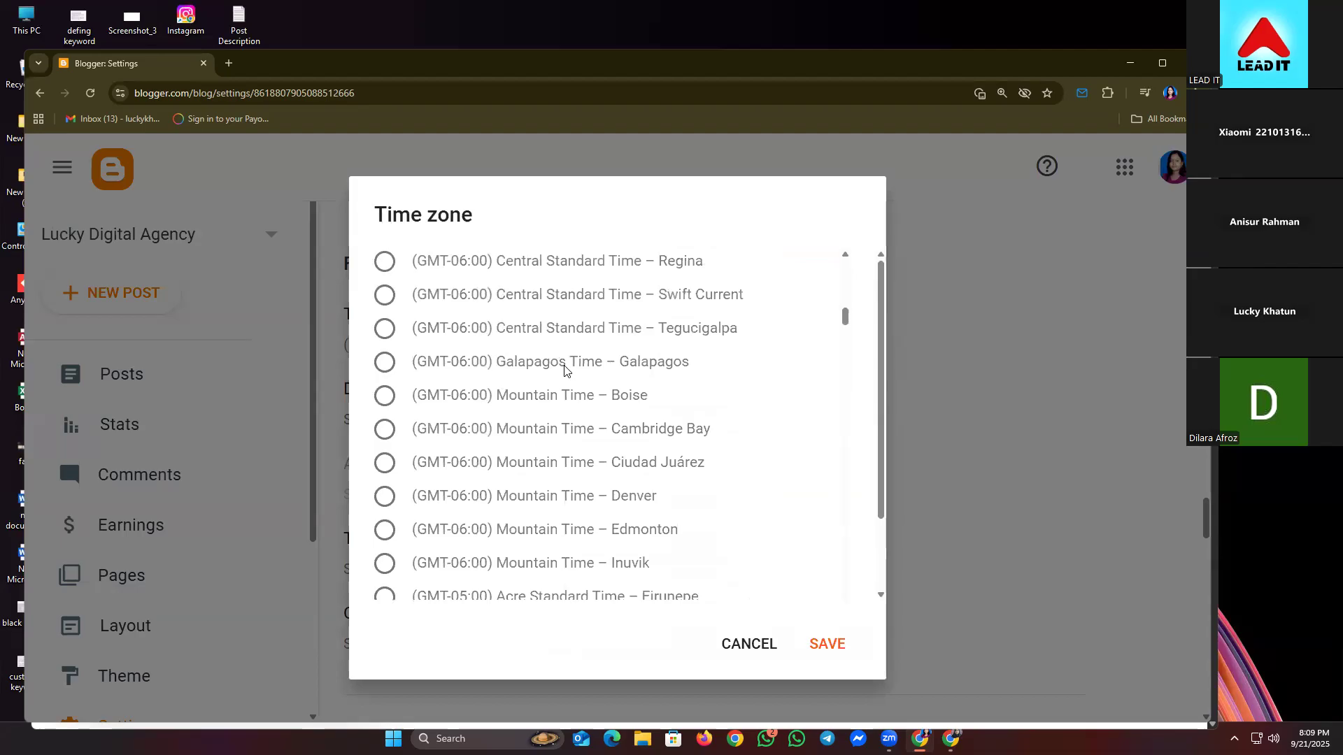
scroll(564, 371, "down", 14)
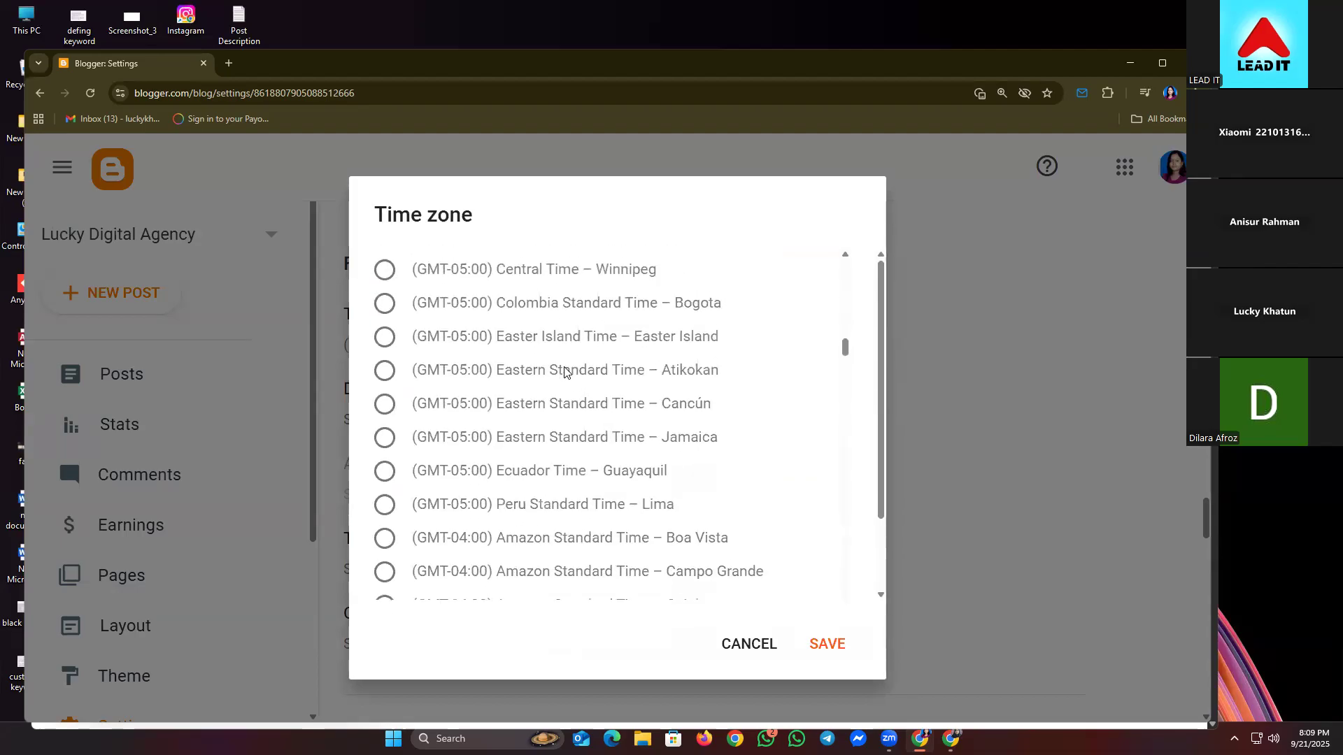
scroll(565, 371, "down", 15)
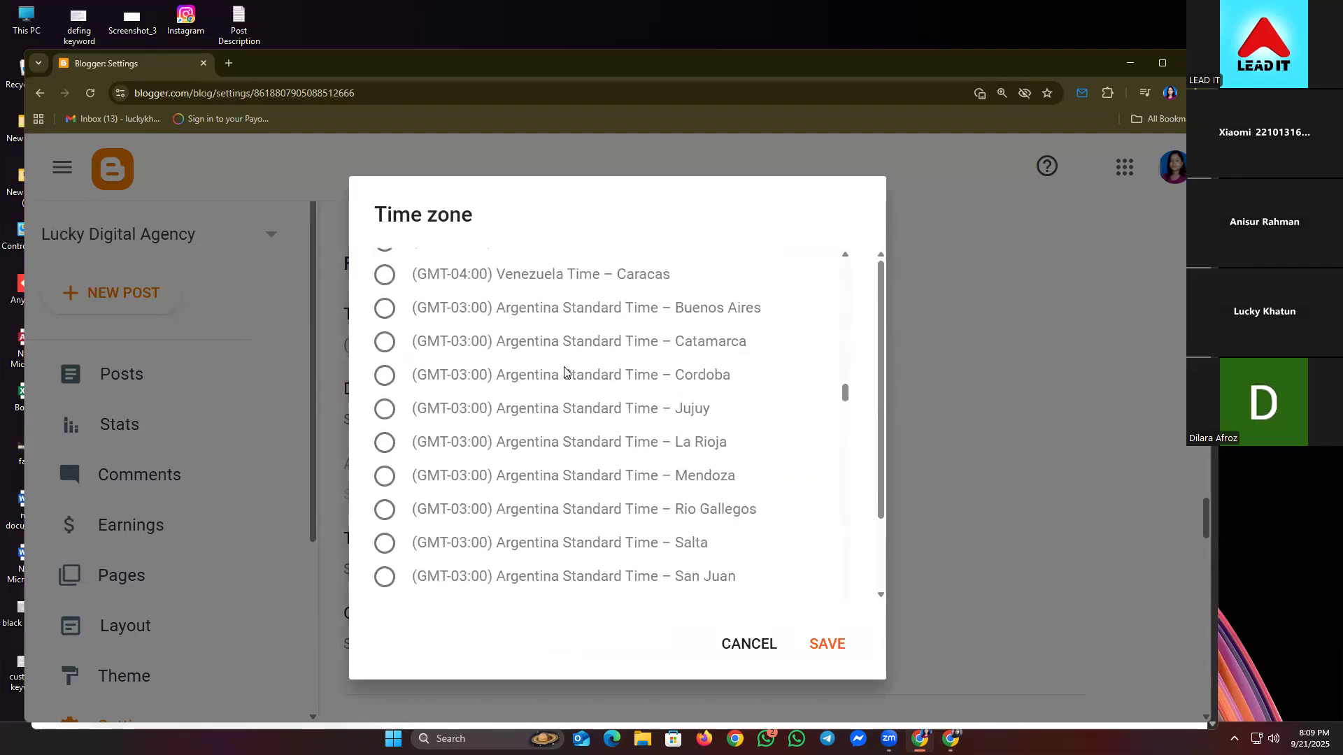
scroll(564, 371, "down", 15)
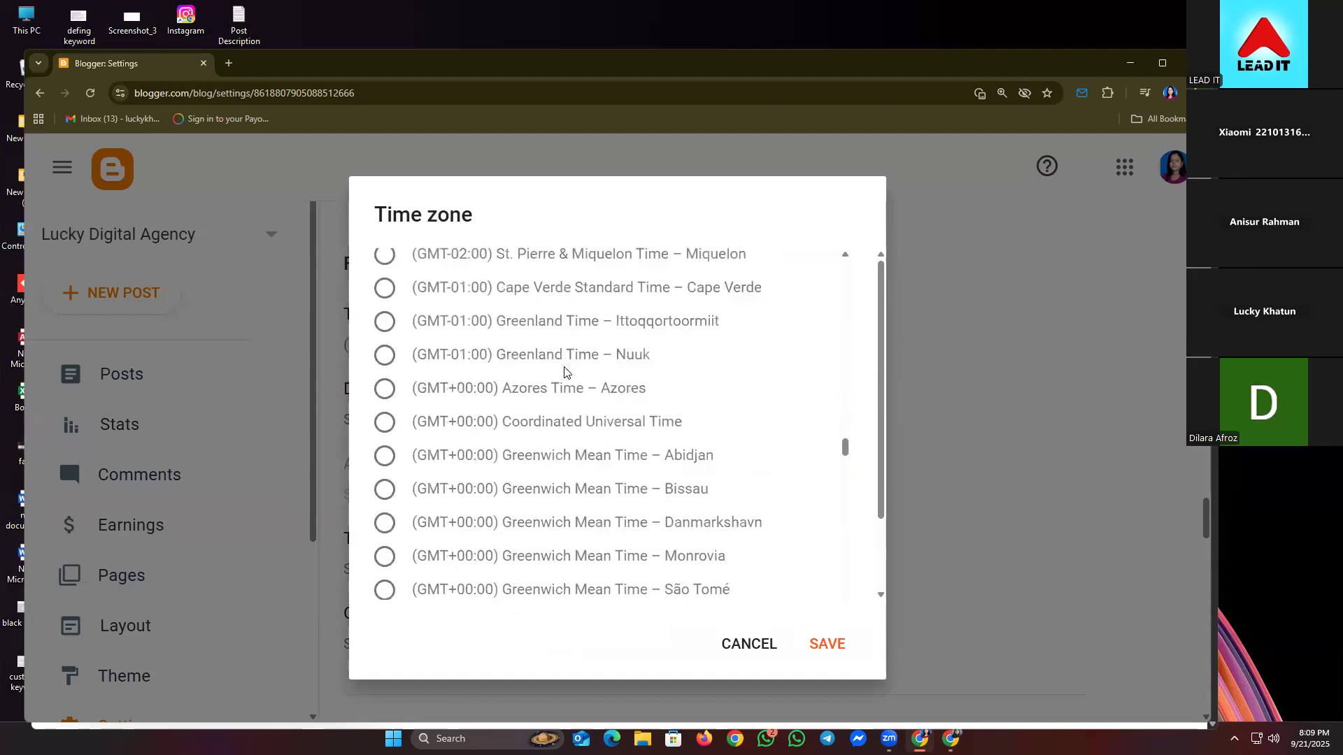
scroll(564, 371, "down", 15)
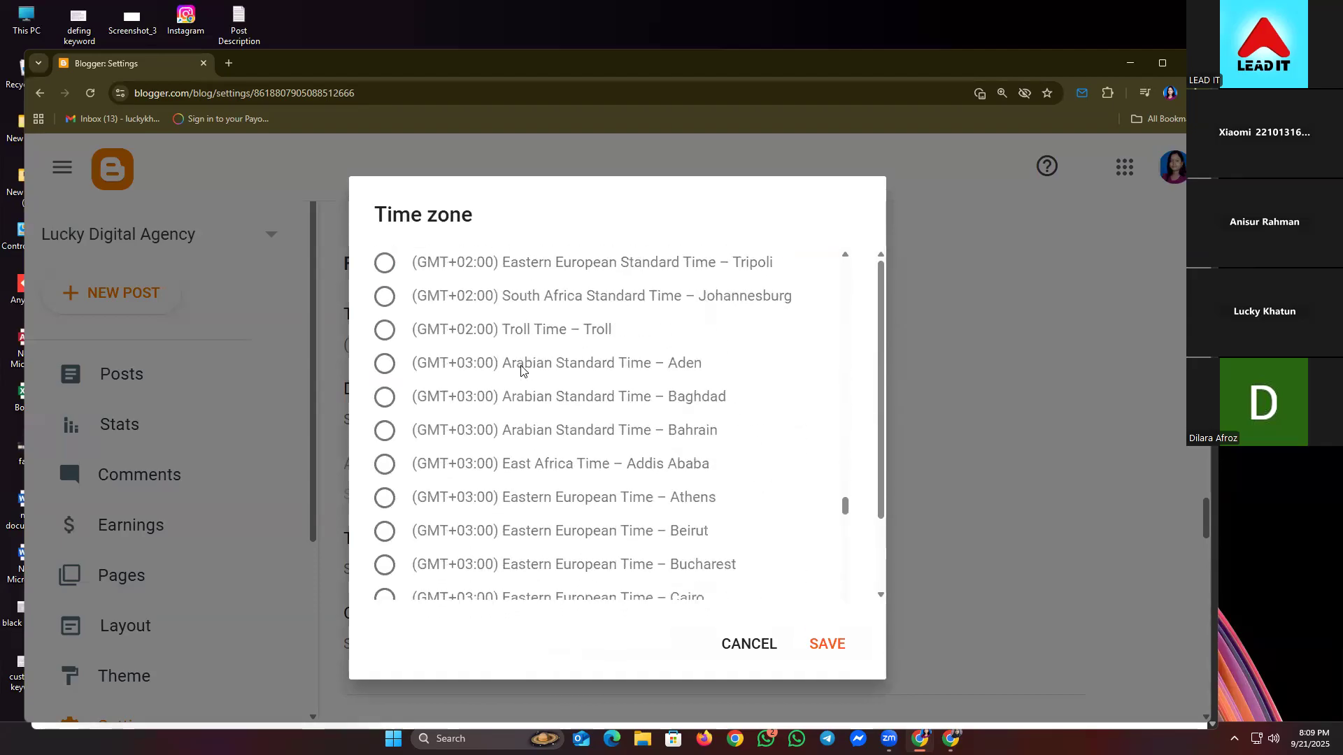
scroll(532, 397, "down", 12)
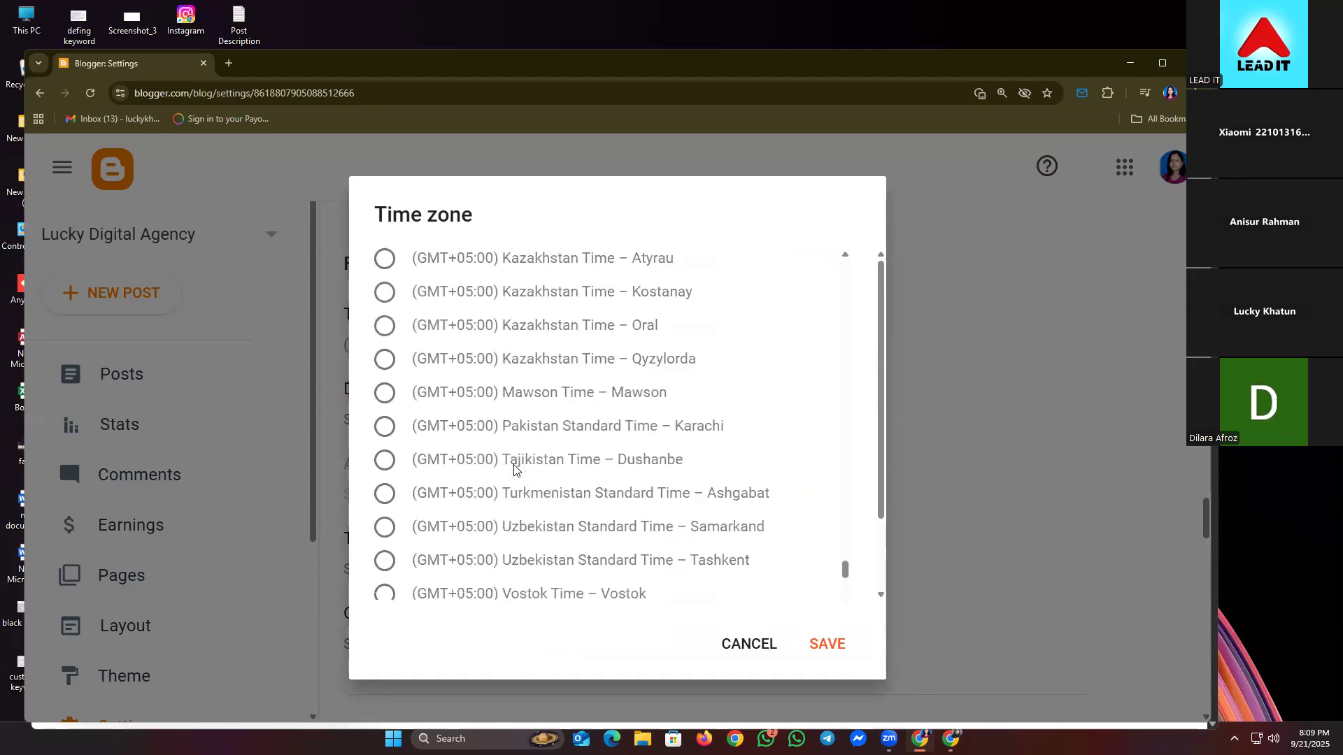
scroll(515, 466, "up", 3)
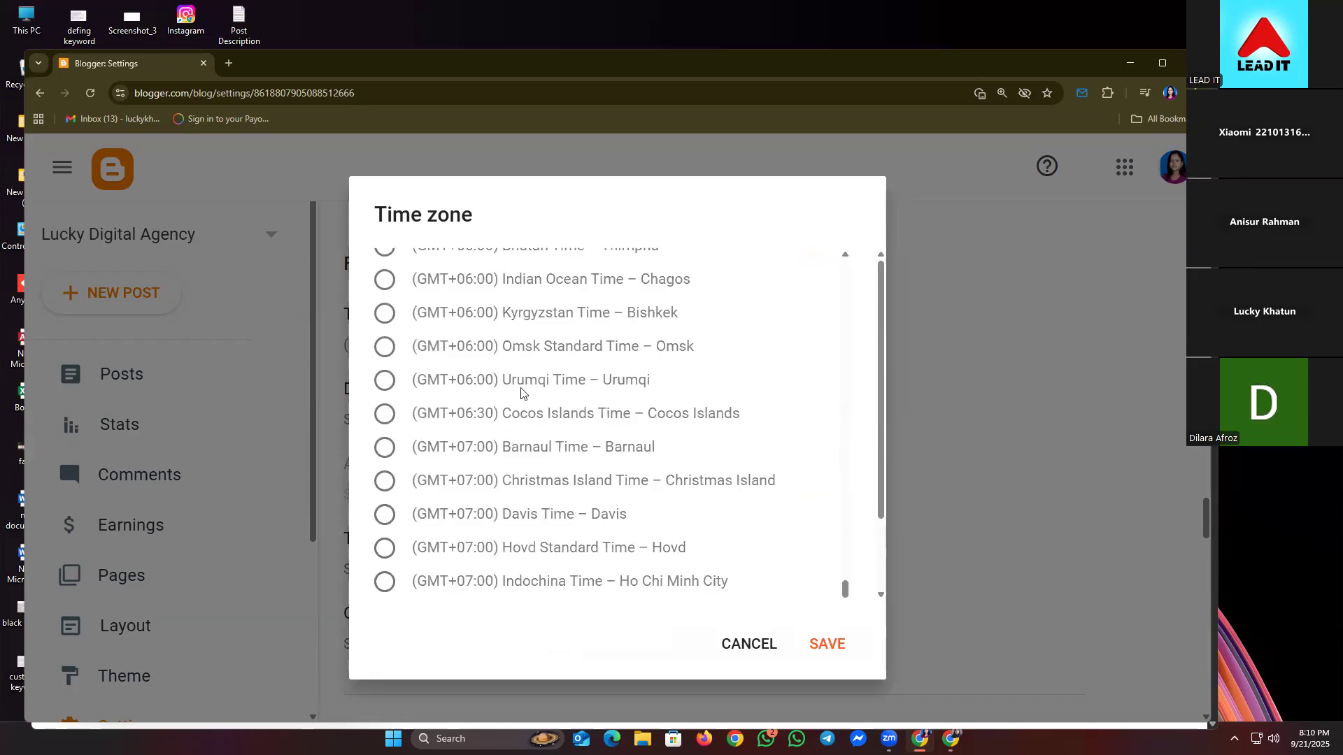
scroll(535, 367, "up", 1)
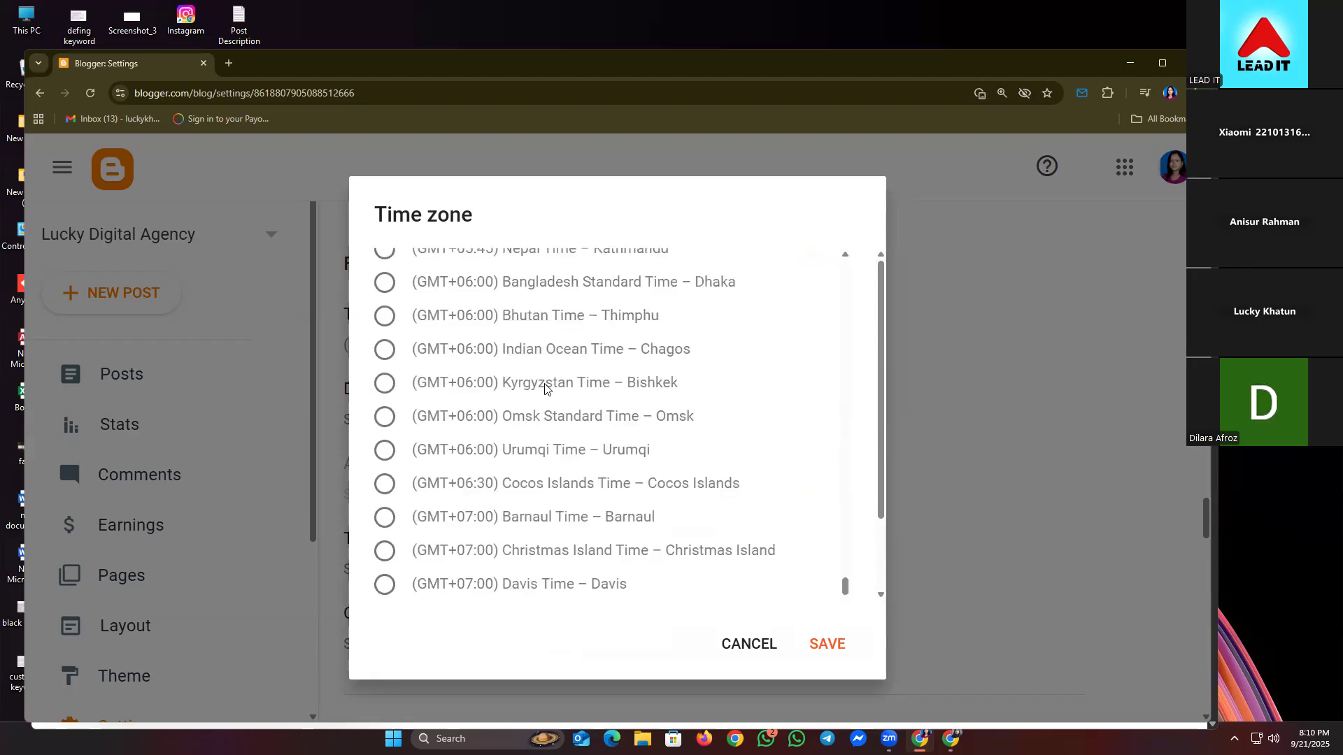
left_click(439, 294)
left_click(830, 646)
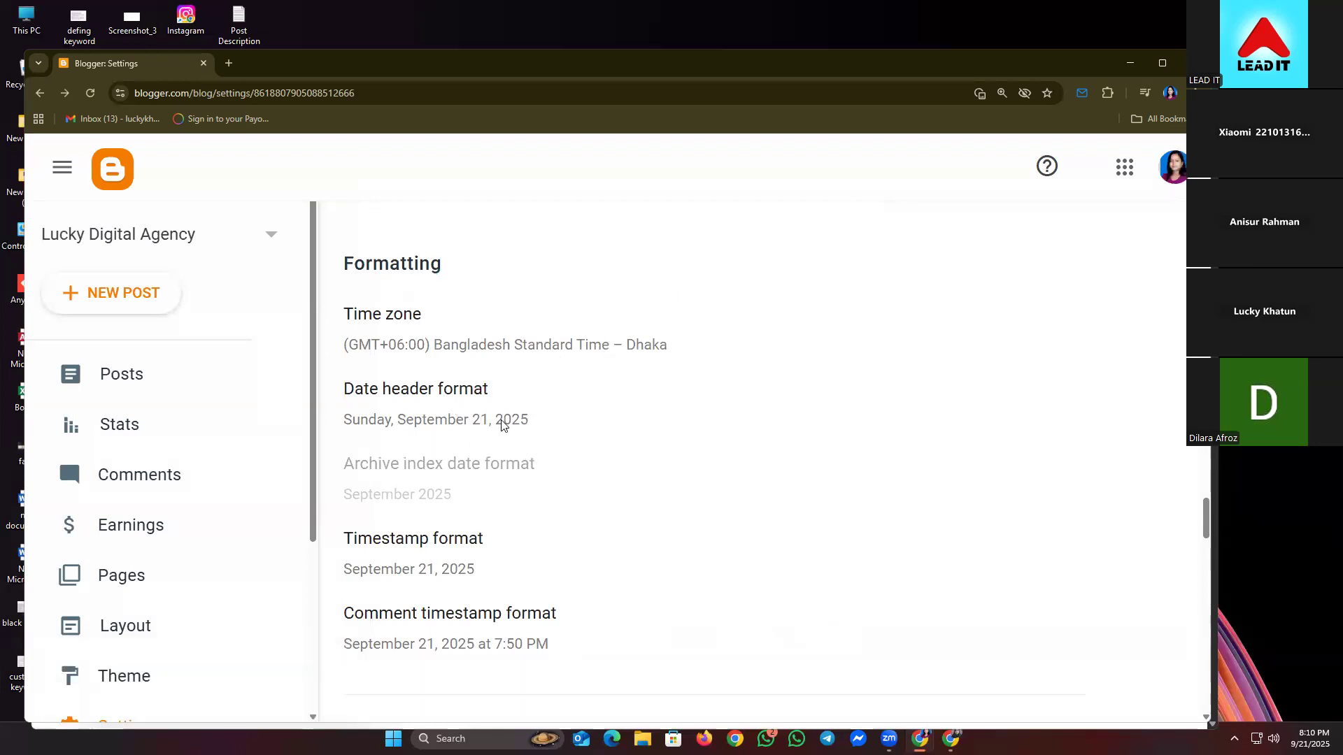
scroll(567, 439, "down", 2)
scroll(505, 417, "down", 7)
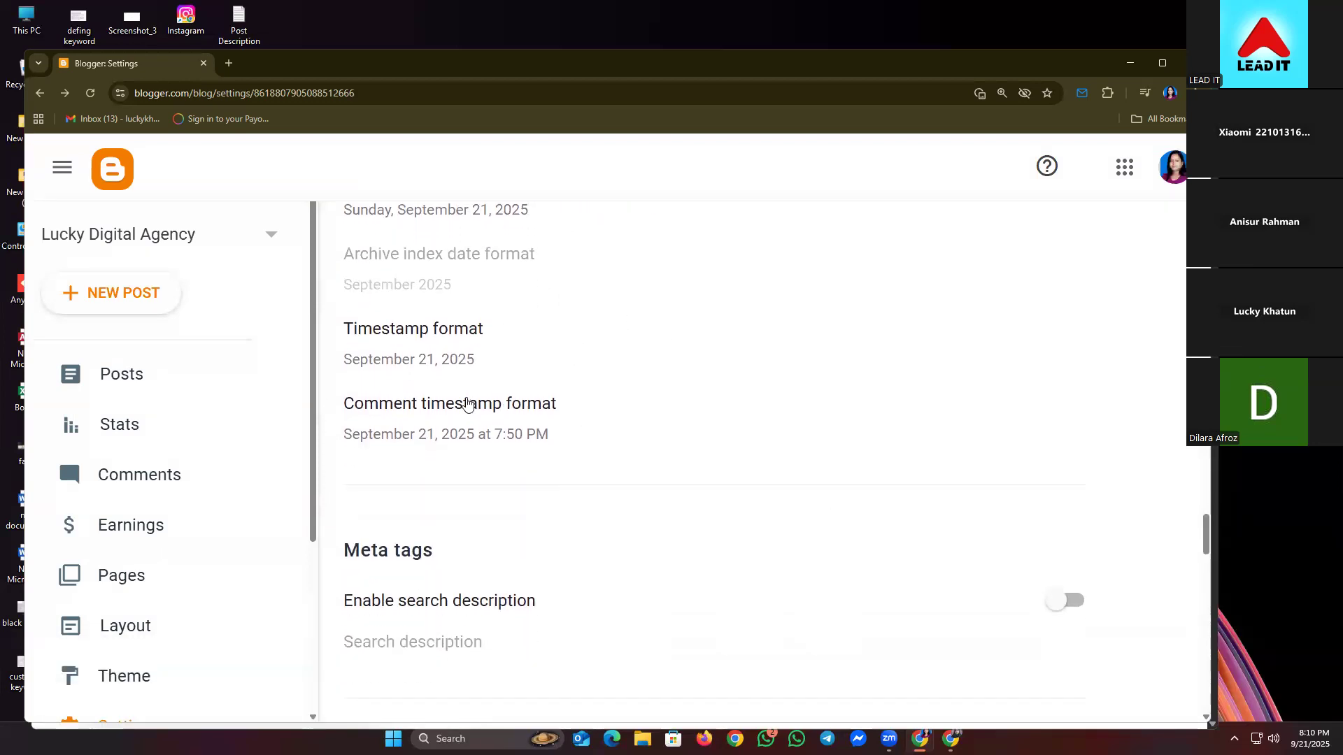
scroll(452, 408, "down", 10)
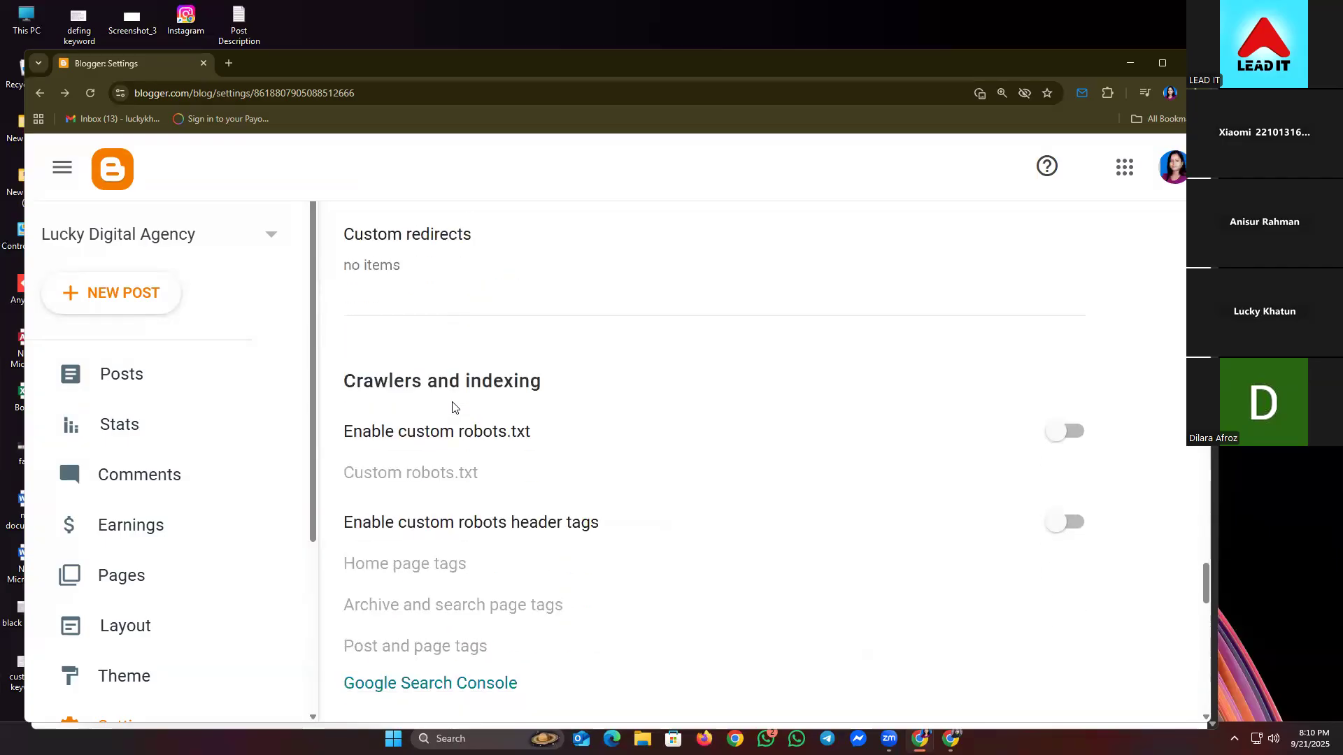
scroll(451, 407, "down", 10)
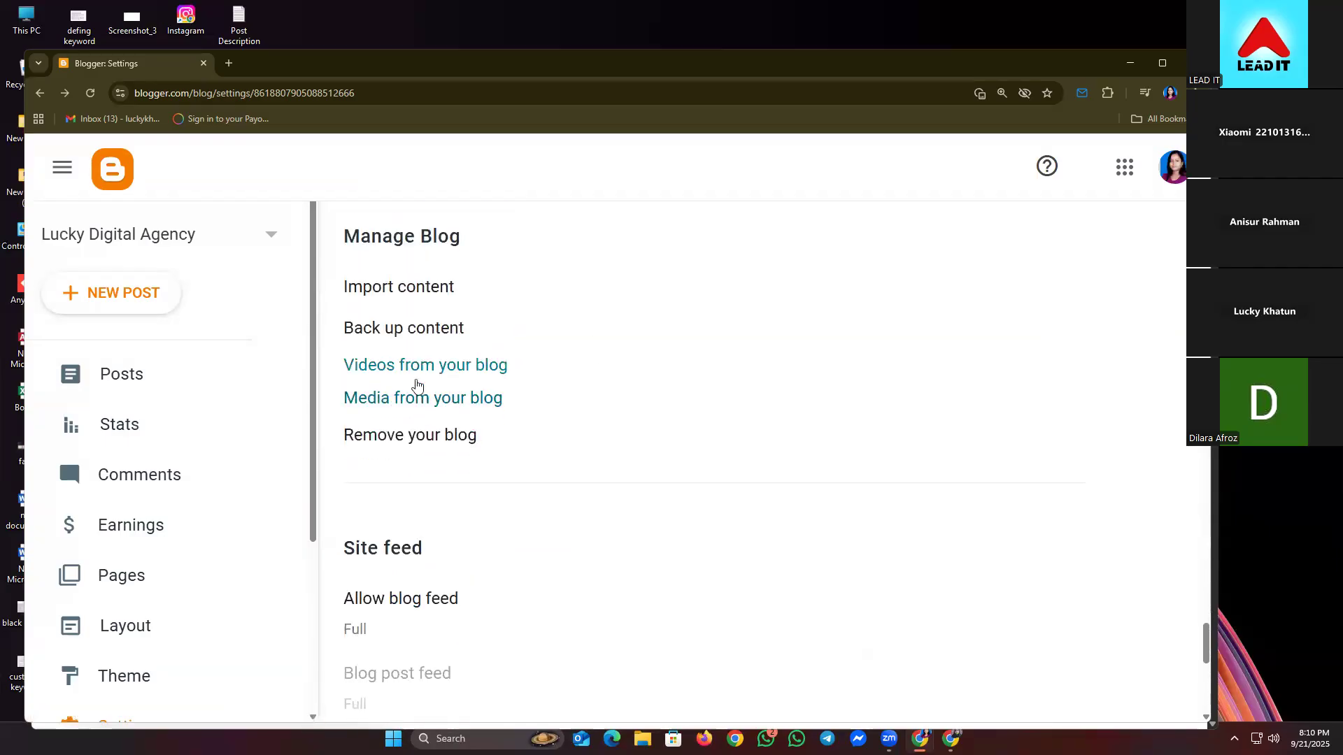
scroll(385, 385, "down", 2)
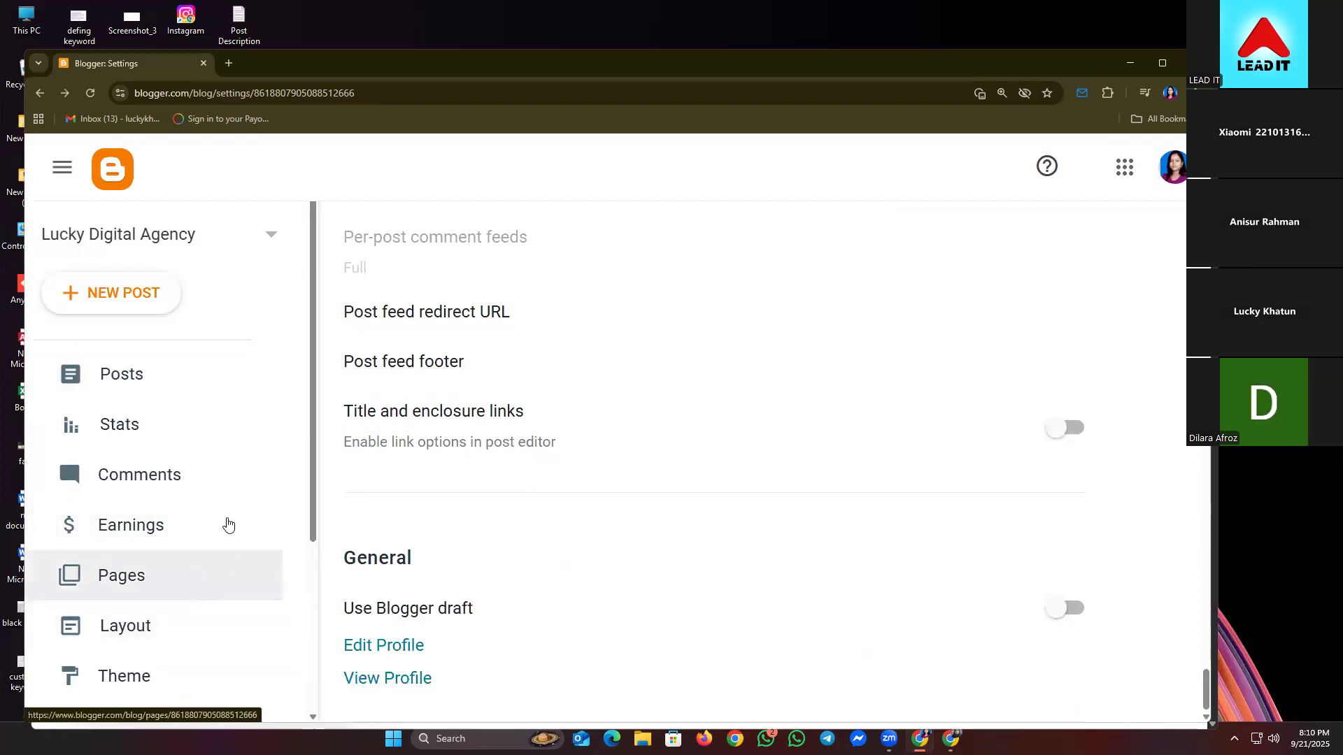
scroll(215, 479, "down", 3)
scroll(138, 480, "up", 3)
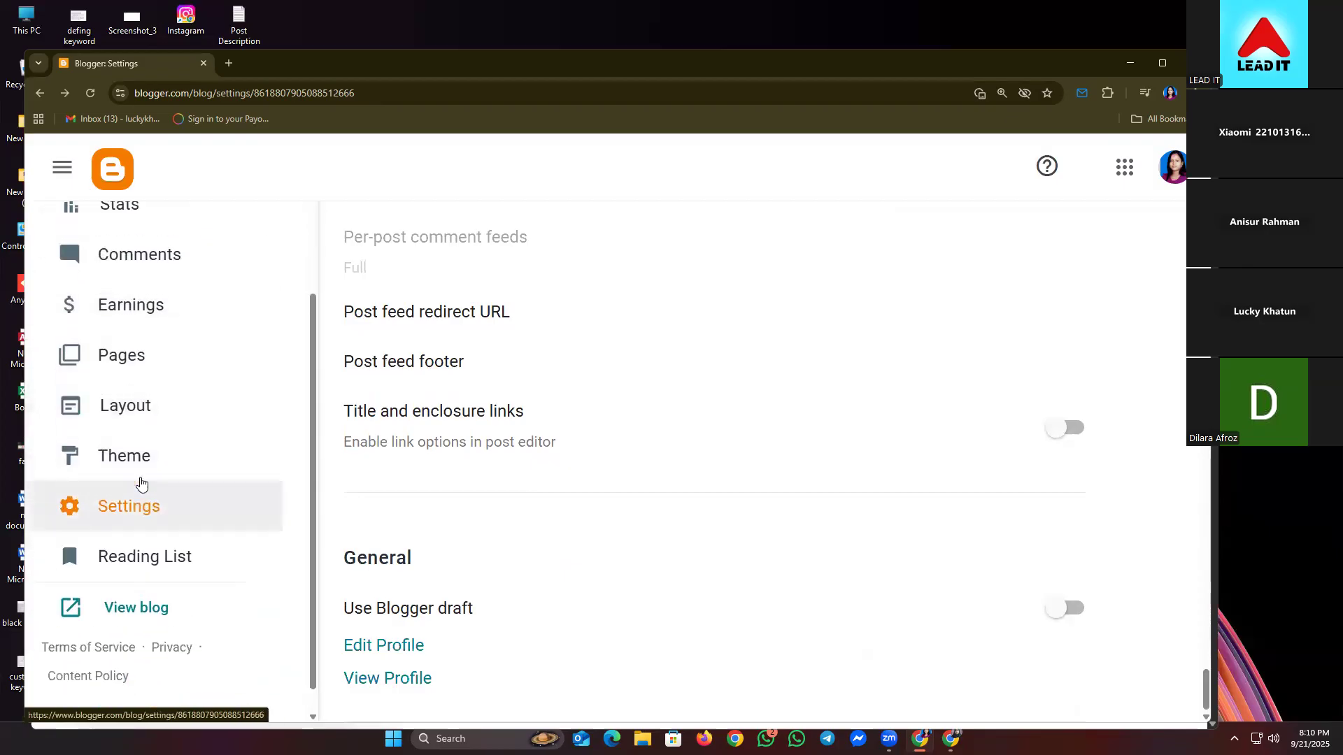
scroll(142, 562, "down", 1)
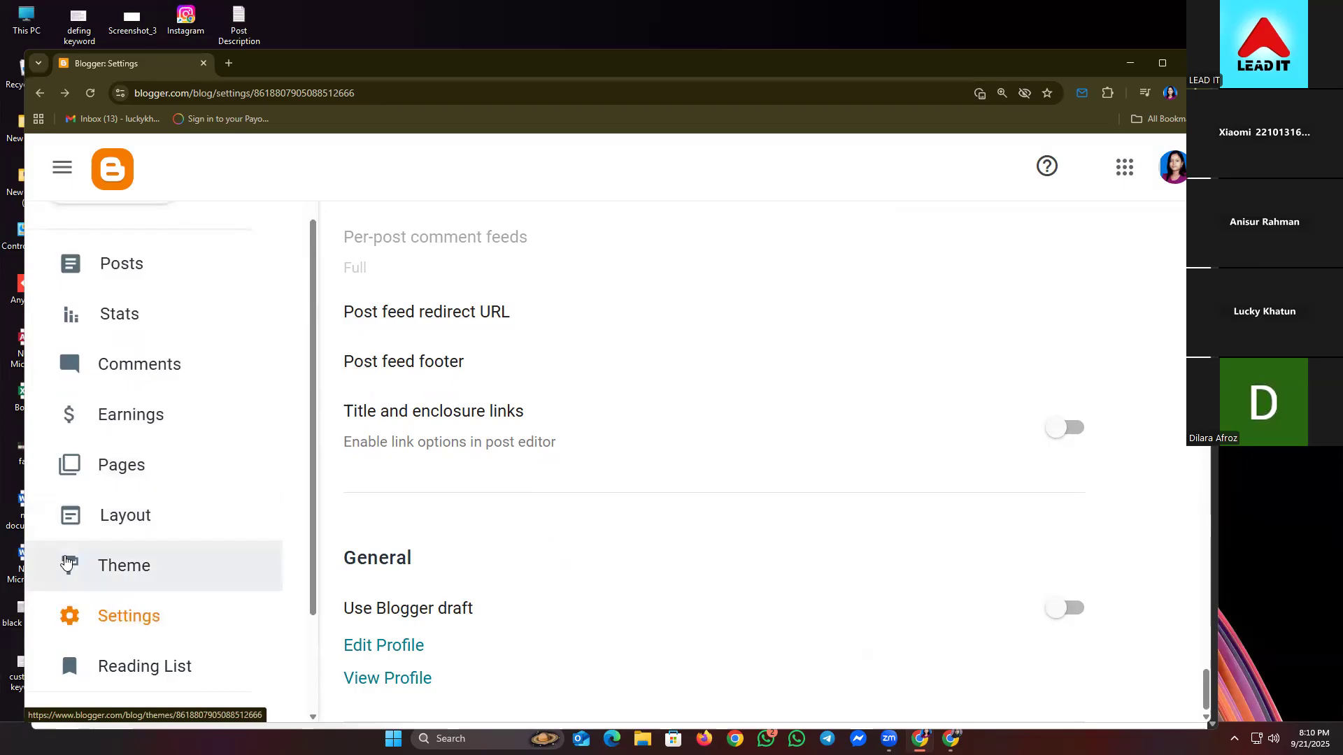
- Go to the Theme page, collapse the notices panel and browse down to the Contempo themes
left_click(137, 569)
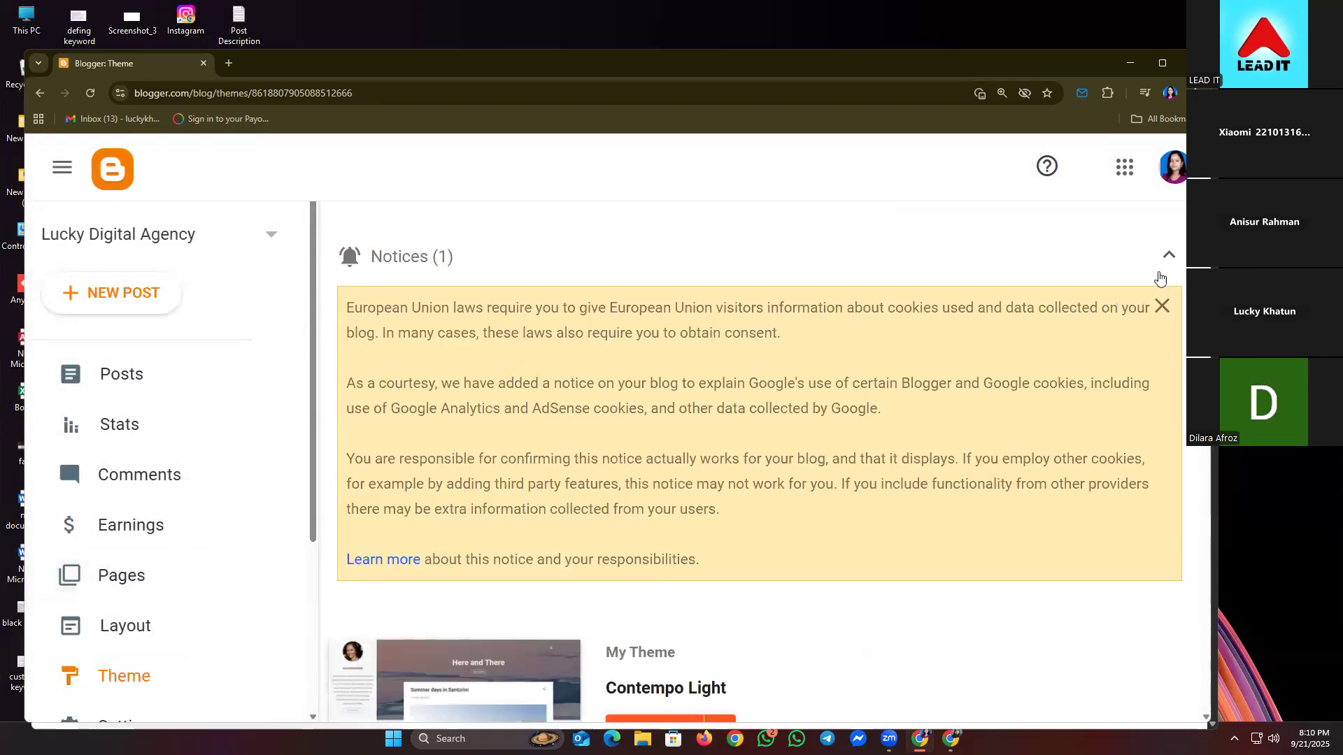
left_click(1169, 254)
scroll(576, 510, "down", 5)
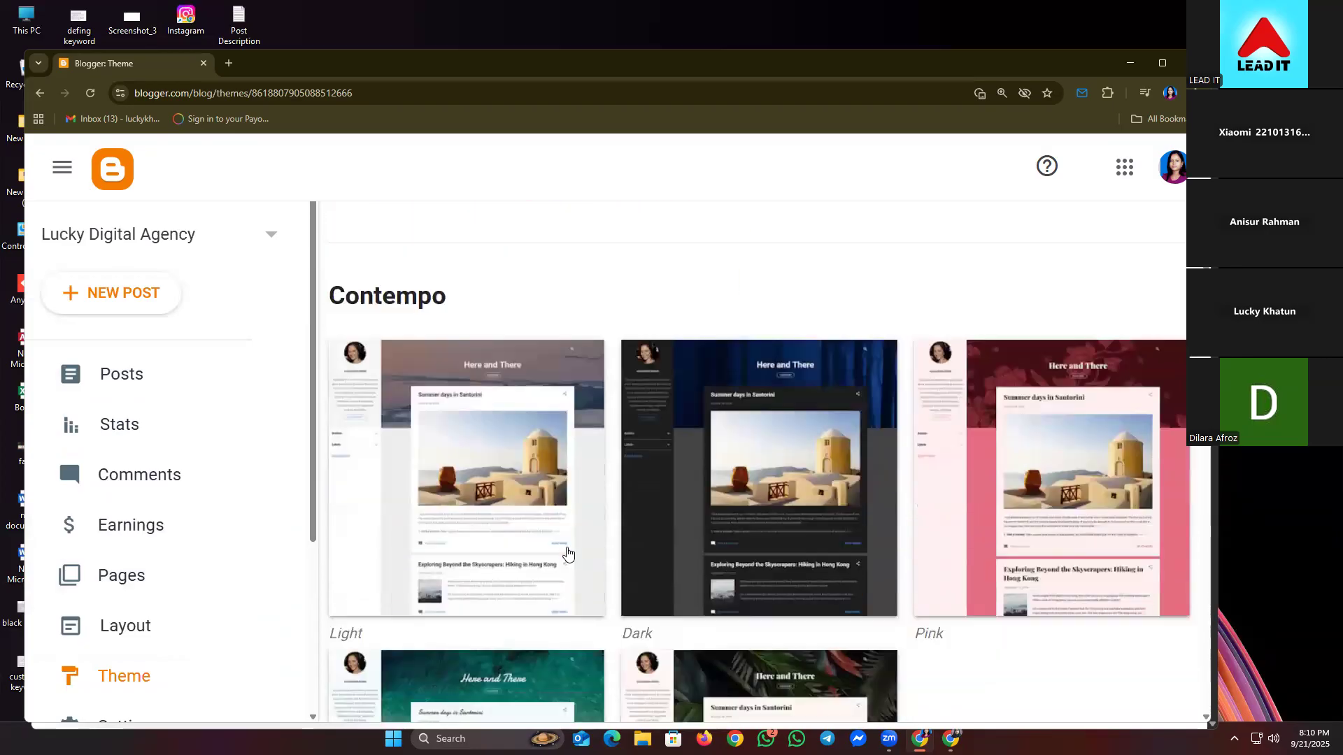
scroll(567, 554, "down", 6)
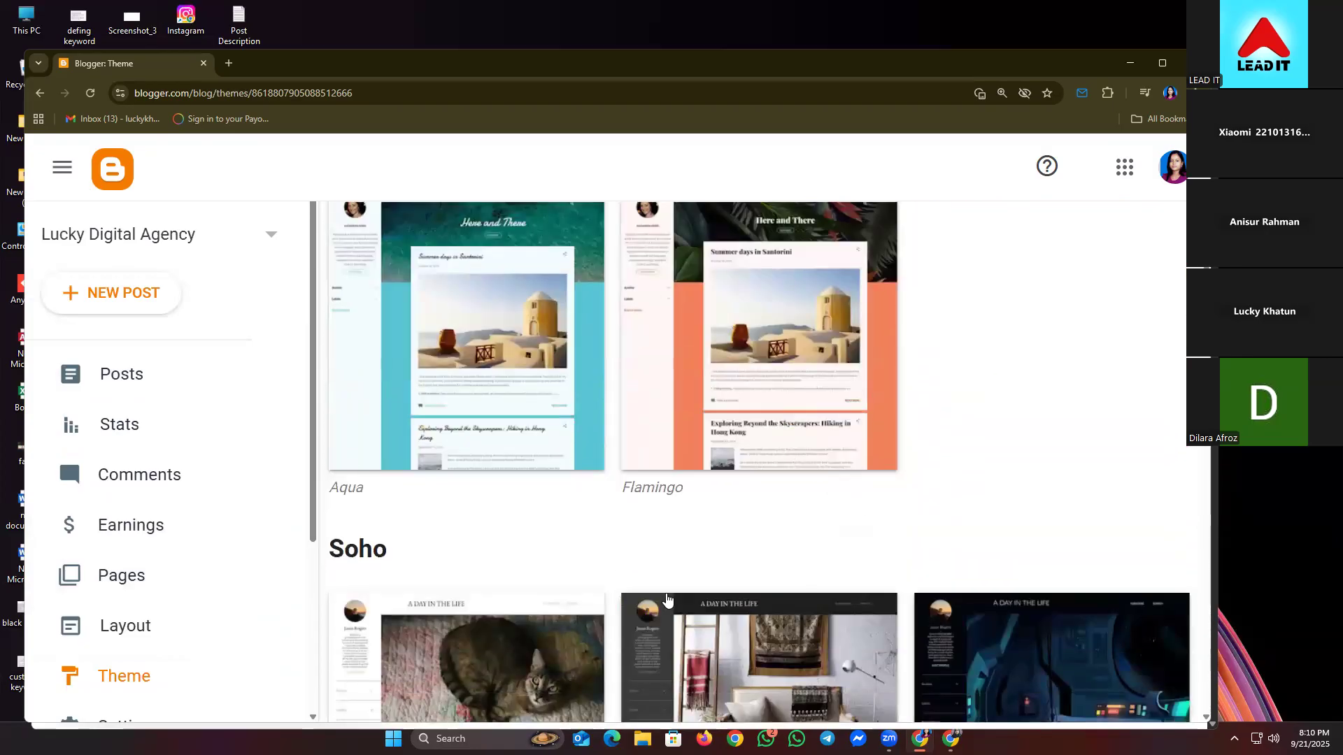
scroll(674, 443, "down", 4)
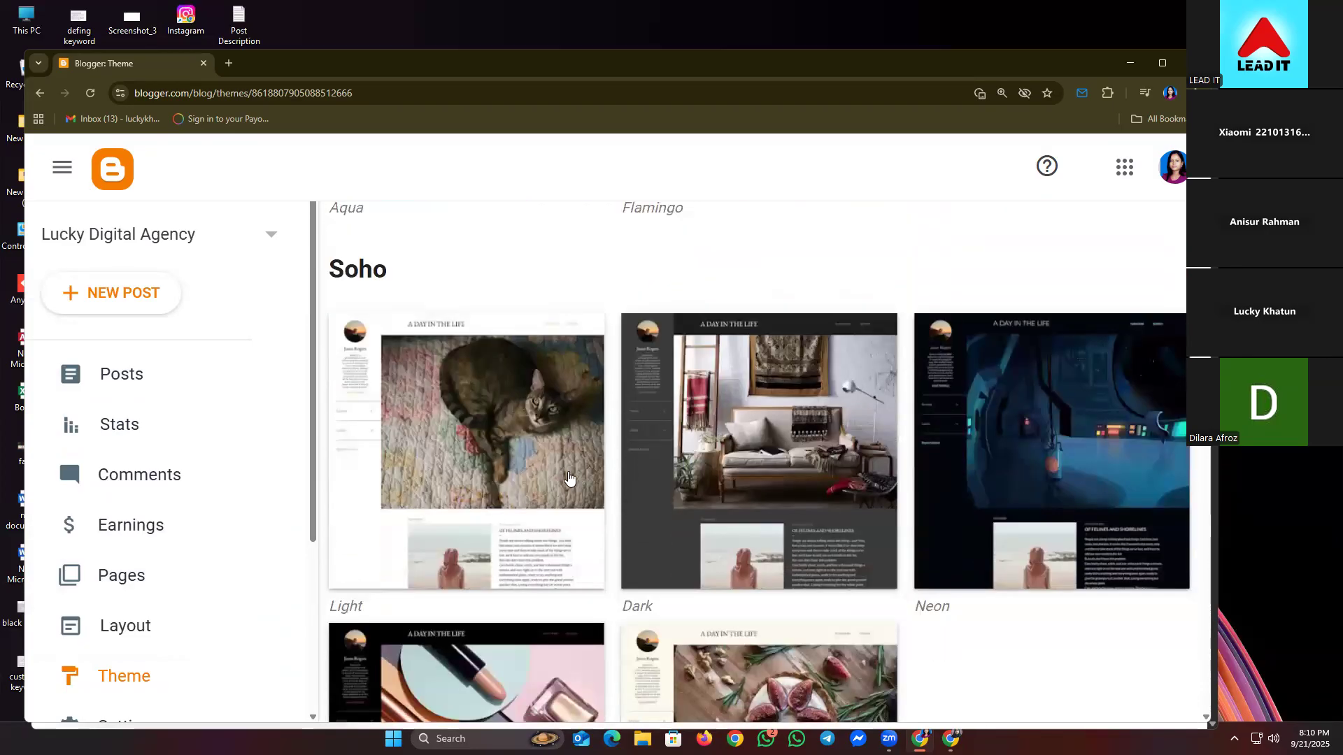
scroll(713, 440, "down", 2)
scroll(706, 589, "down", 2)
scroll(591, 600, "down", 1)
scroll(531, 503, "up", 10)
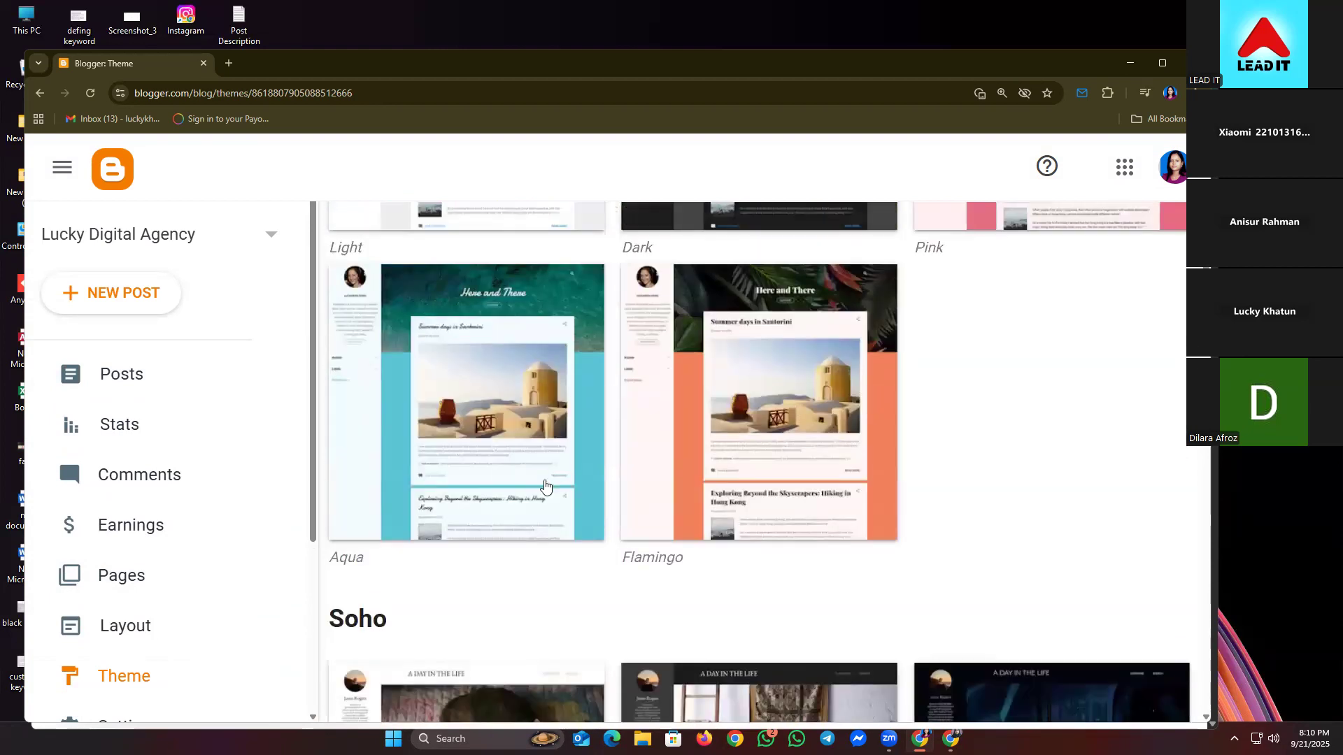
scroll(671, 357, "up", 5)
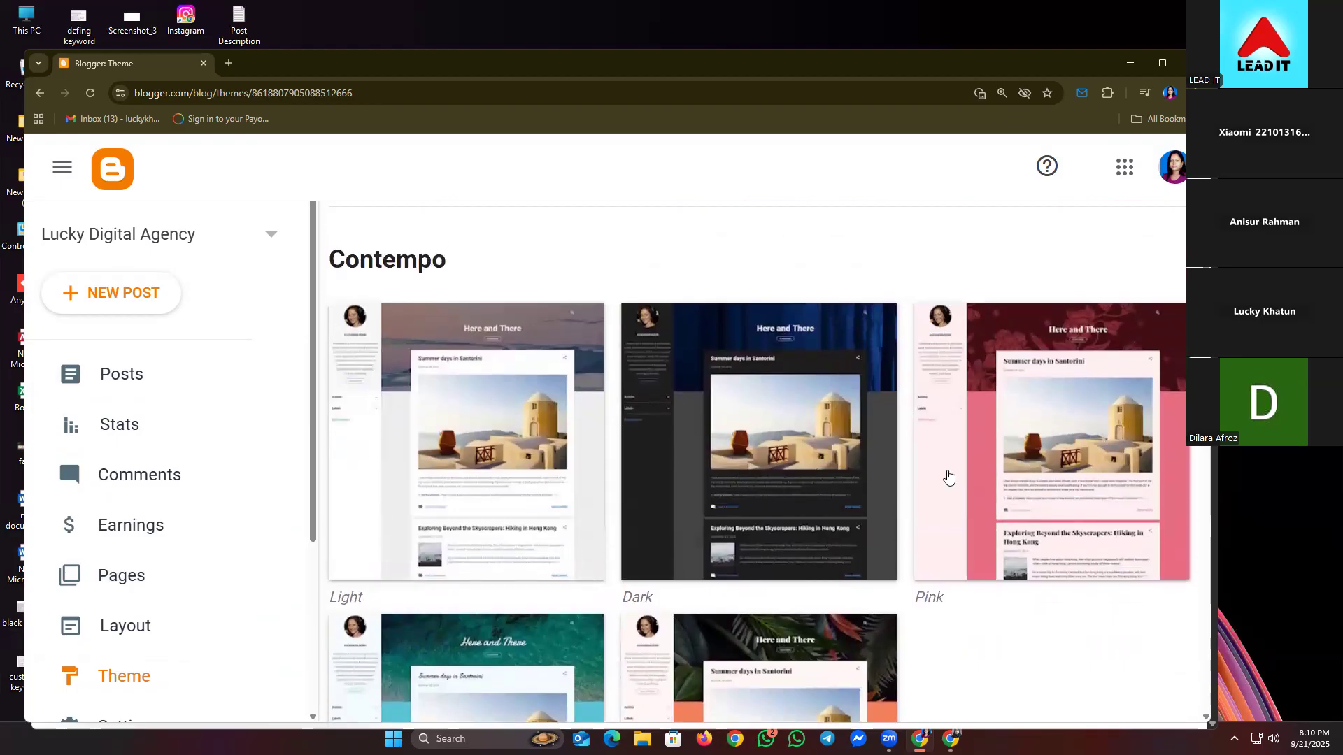
scroll(951, 472, "down", 2)
- Apply the Contempo Flamingo theme and reload the Theme page to confirm it
left_click(722, 571)
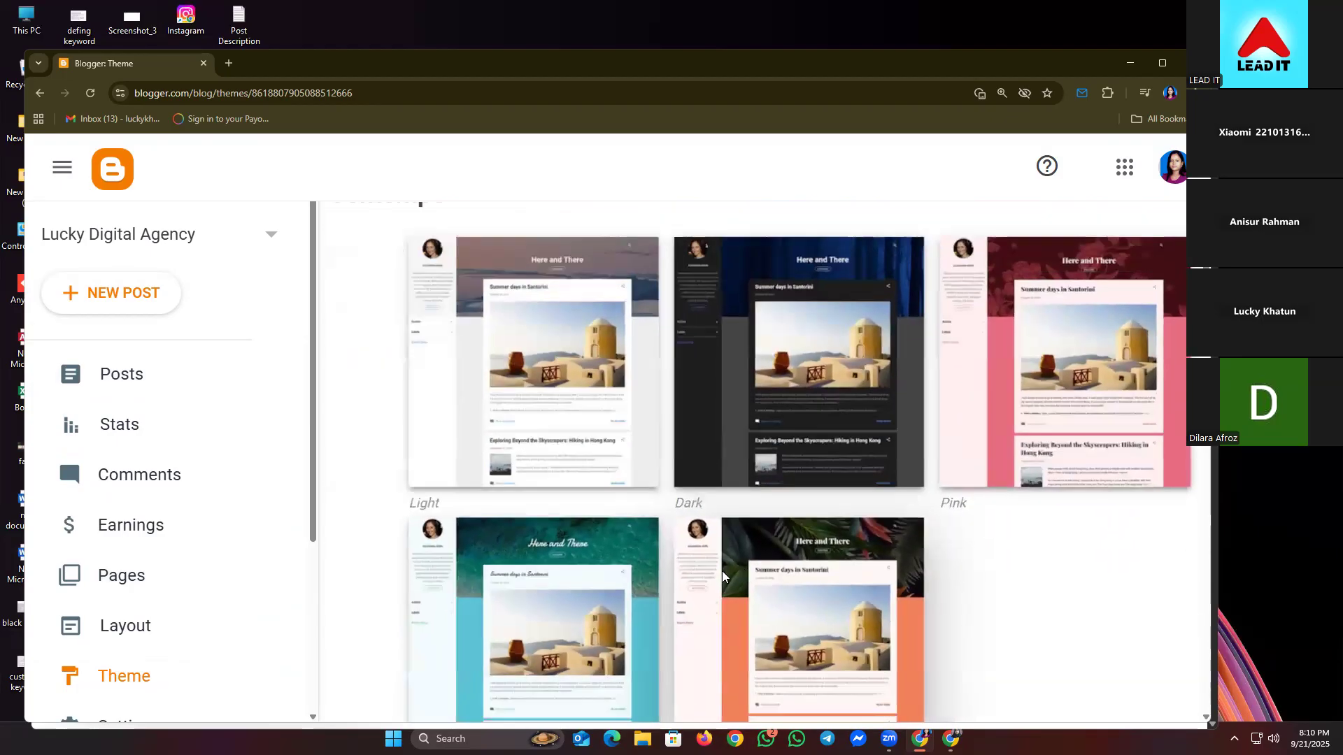
scroll(707, 489, "down", 6)
scroll(704, 481, "up", 3)
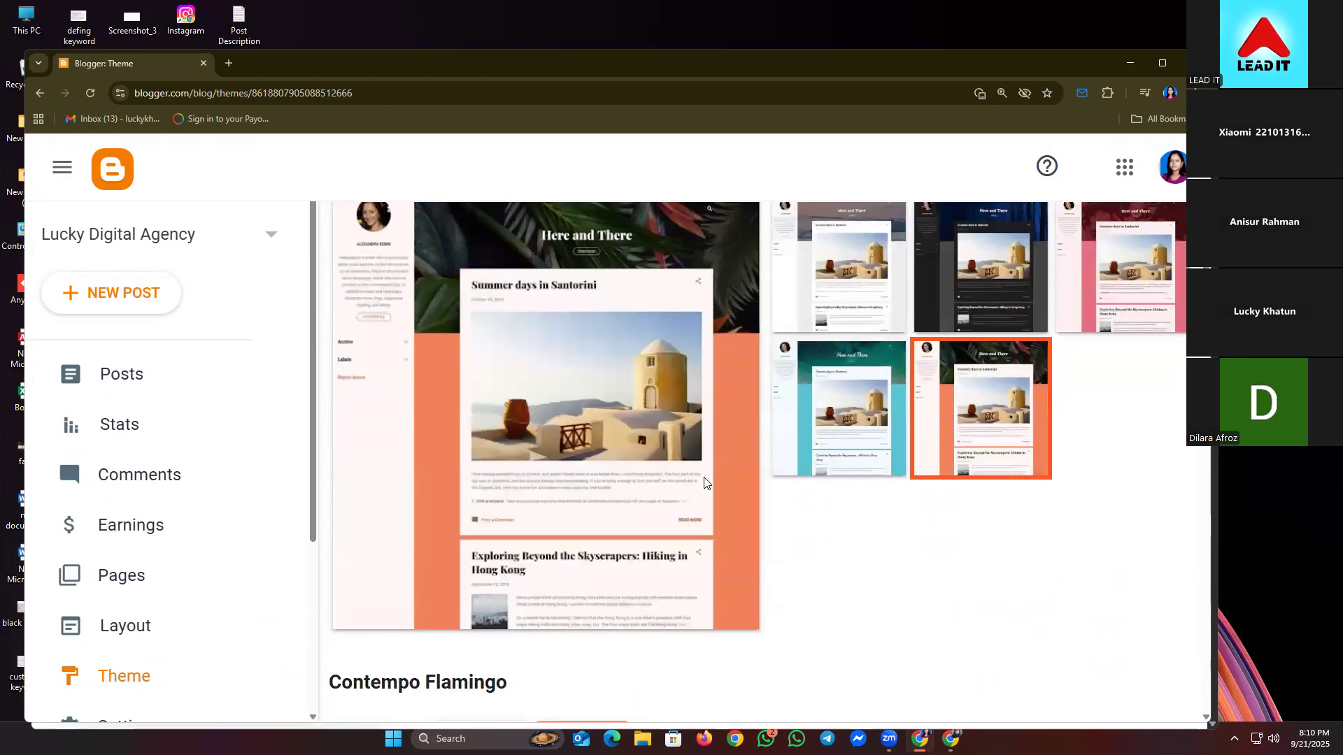
scroll(704, 482, "down", 3)
left_click(582, 533)
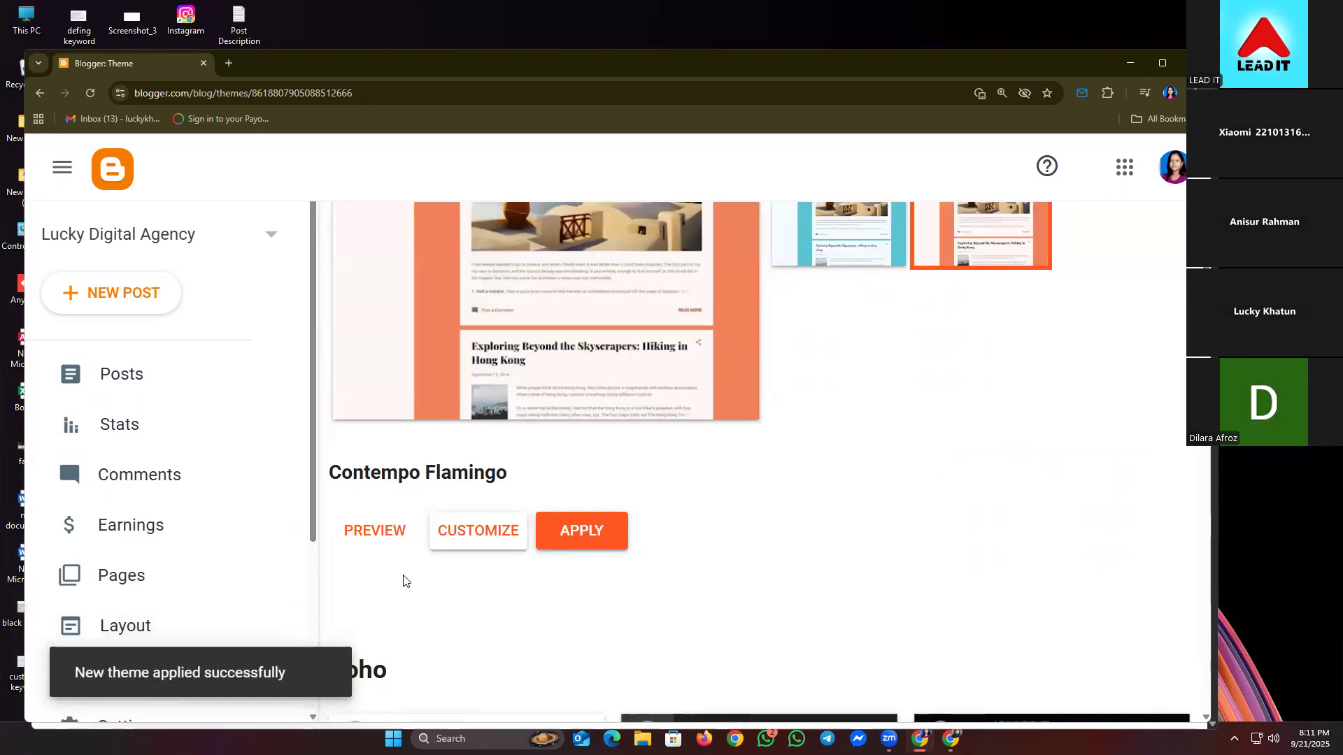
scroll(403, 581, "down", 1)
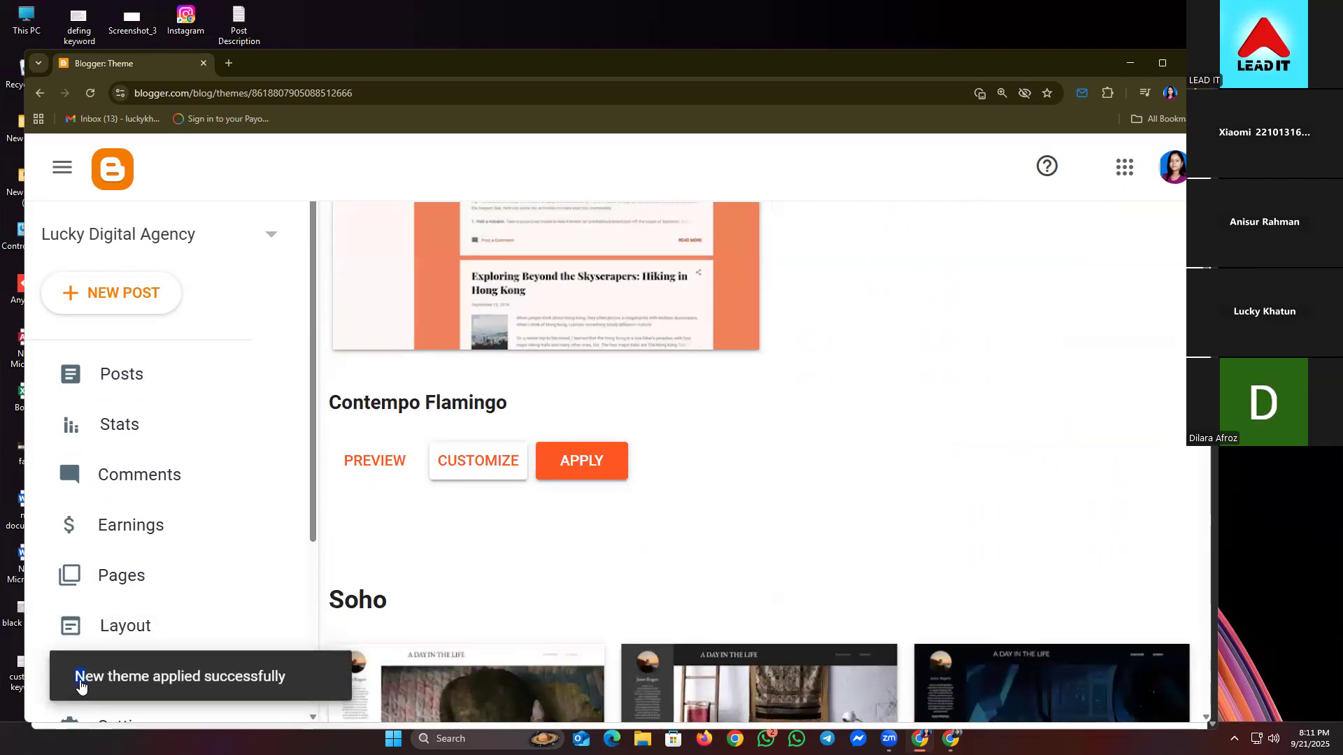
left_click(88, 678)
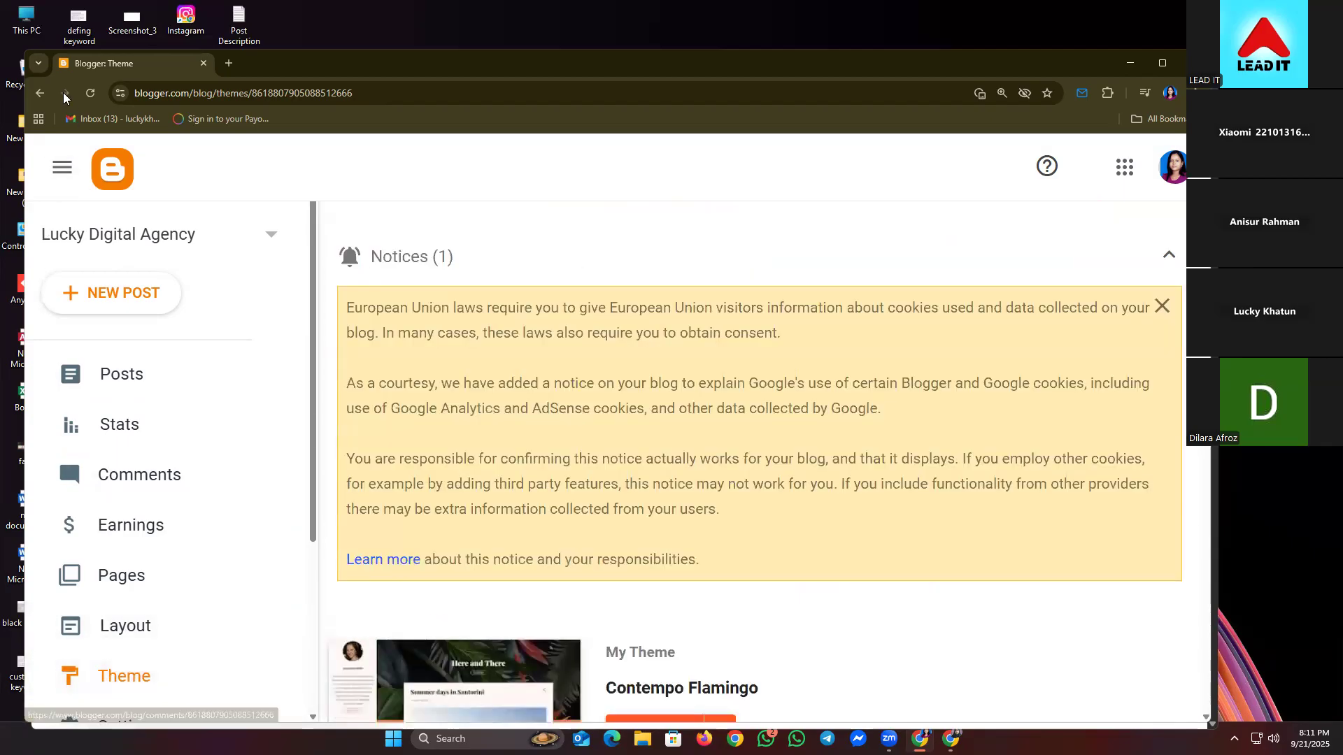
- Navigate back to Blogger's Theme page
left_click(38, 92)
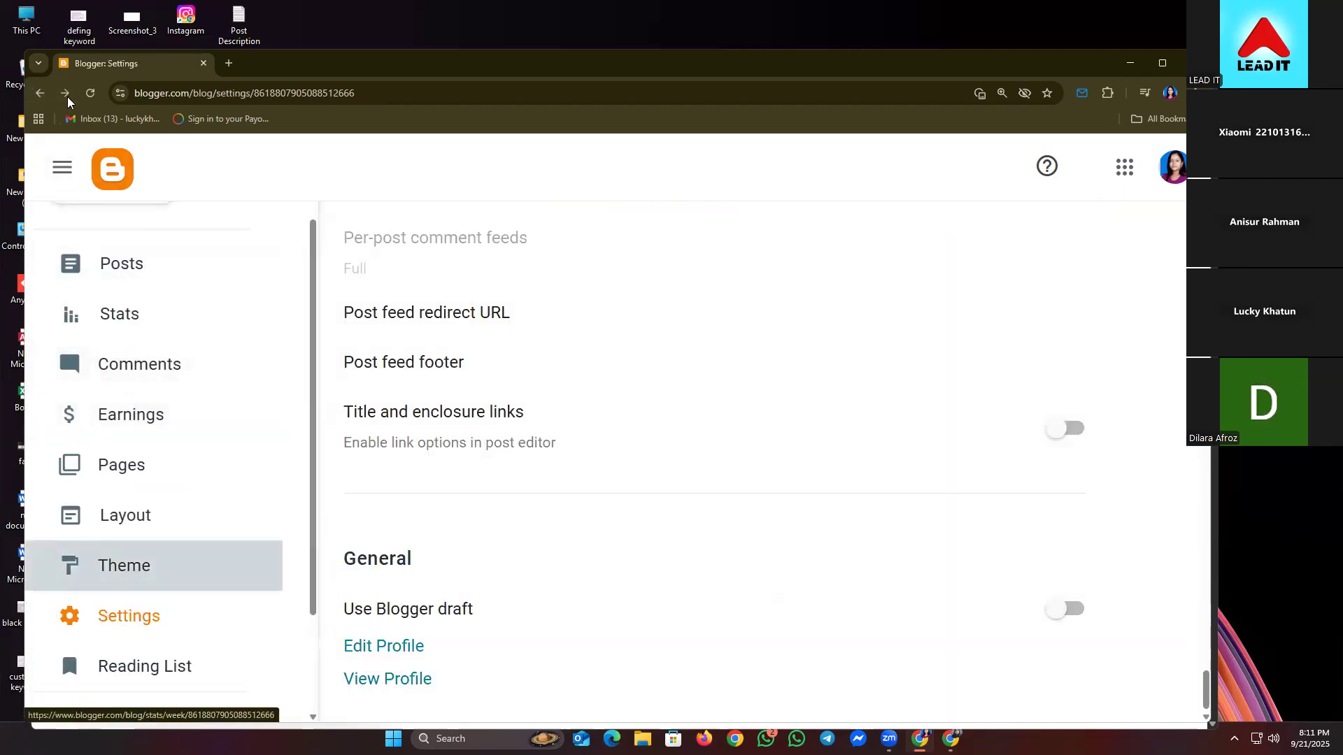
left_click(66, 93)
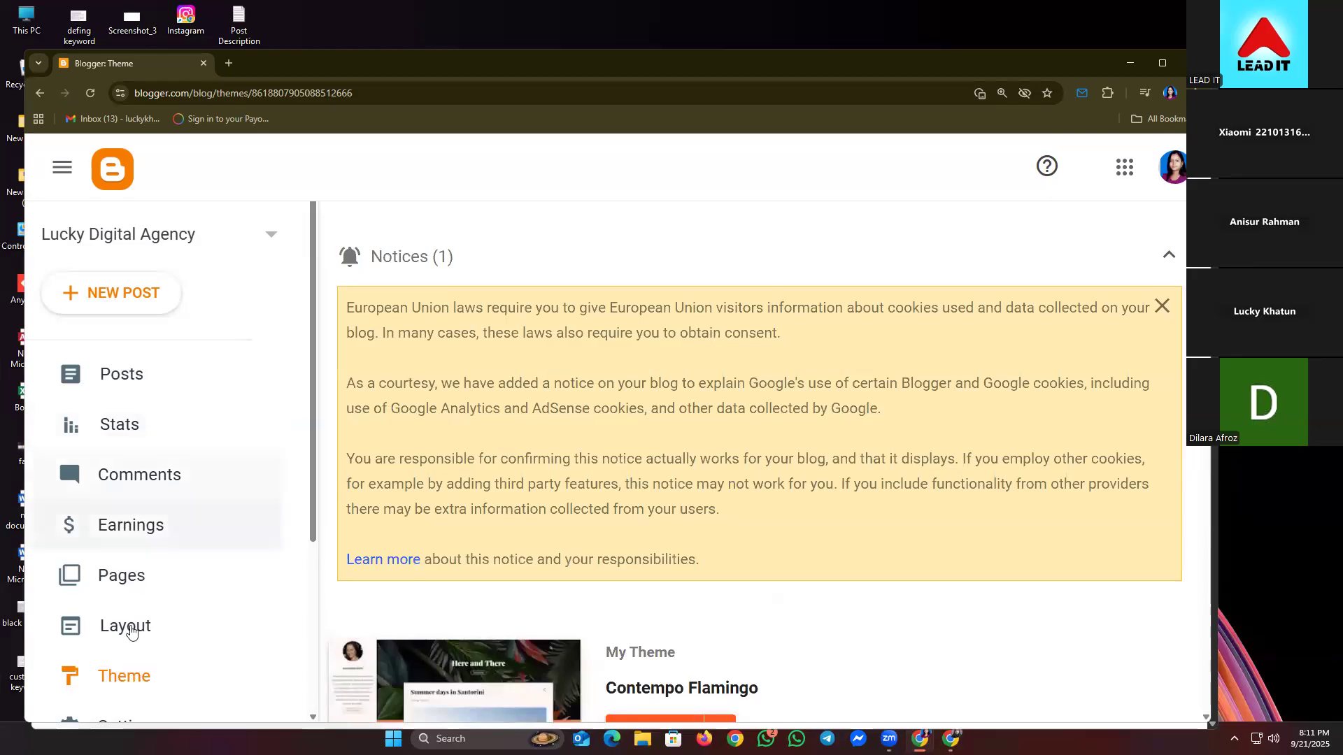
scroll(150, 619, "down", 4)
- View the live Contempo Flamingo blog in a new tab, then return to Theme with notices collapsed
left_click(102, 582)
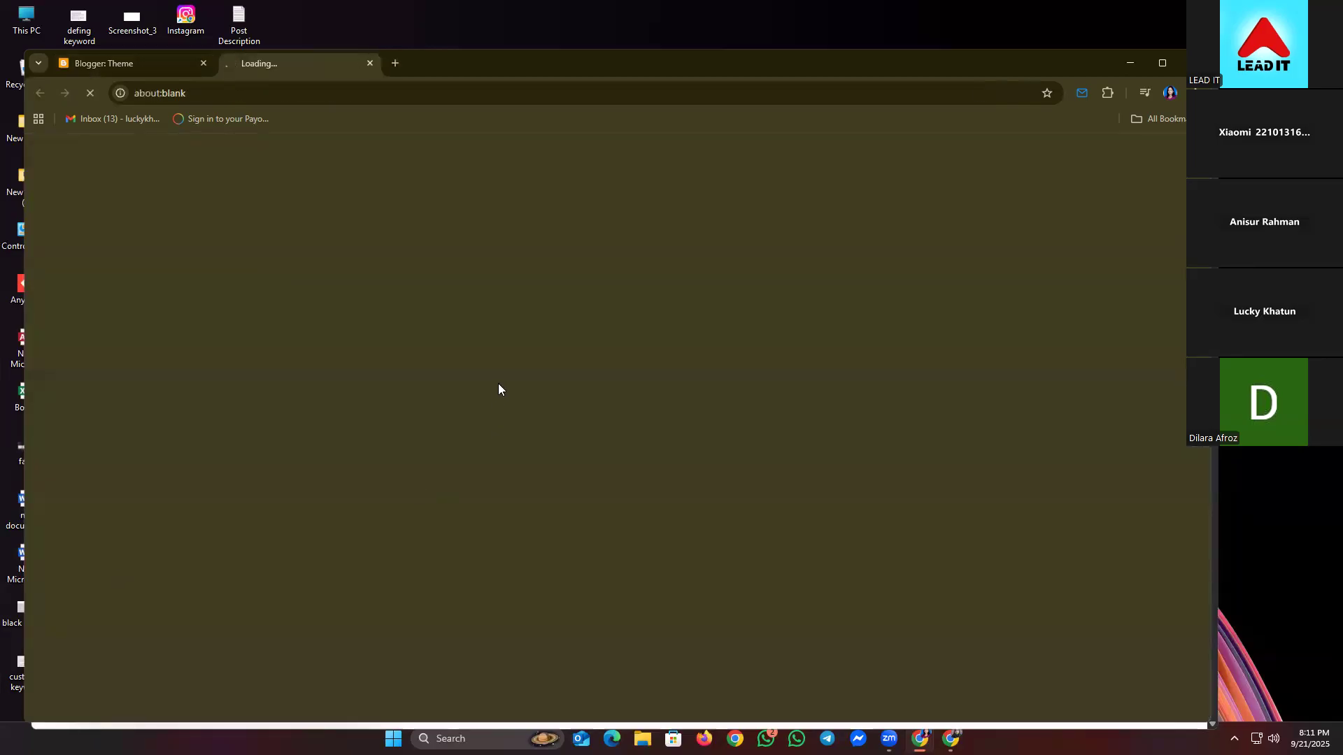
scroll(328, 329, "down", 2)
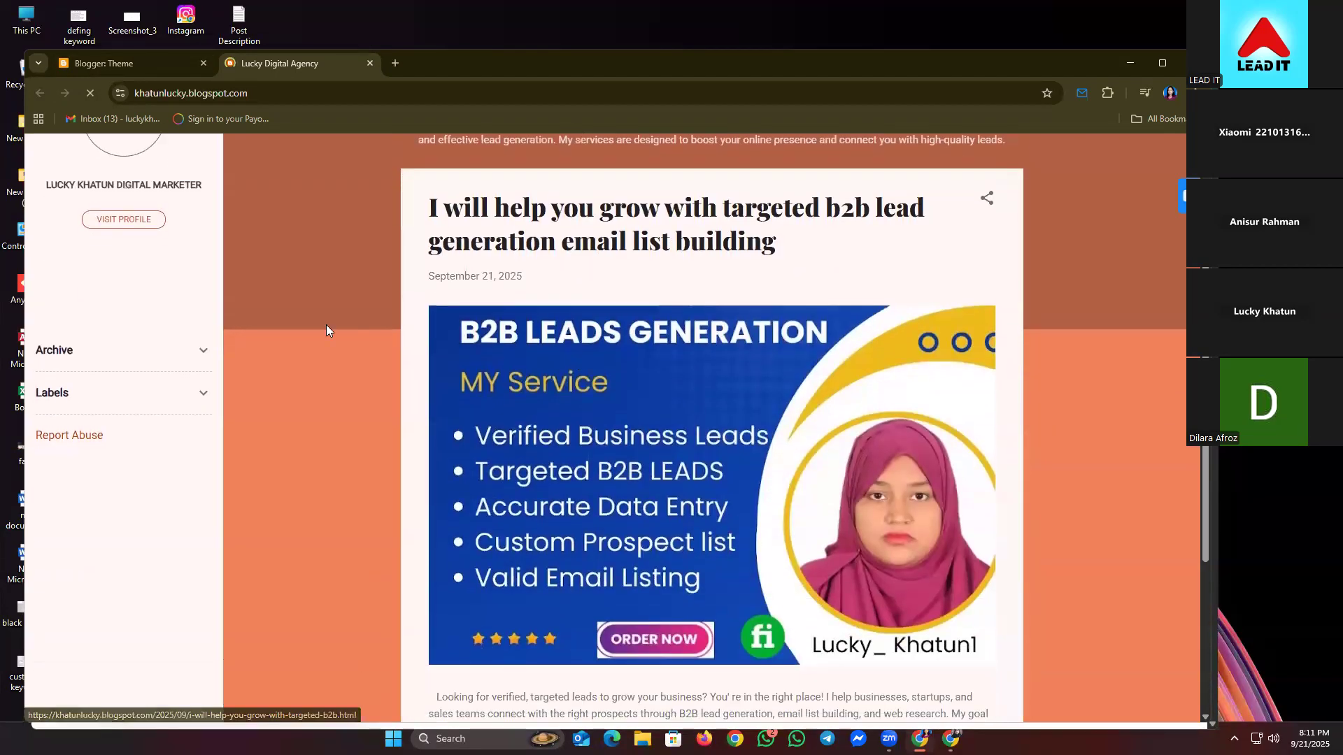
scroll(325, 325, "down", 4)
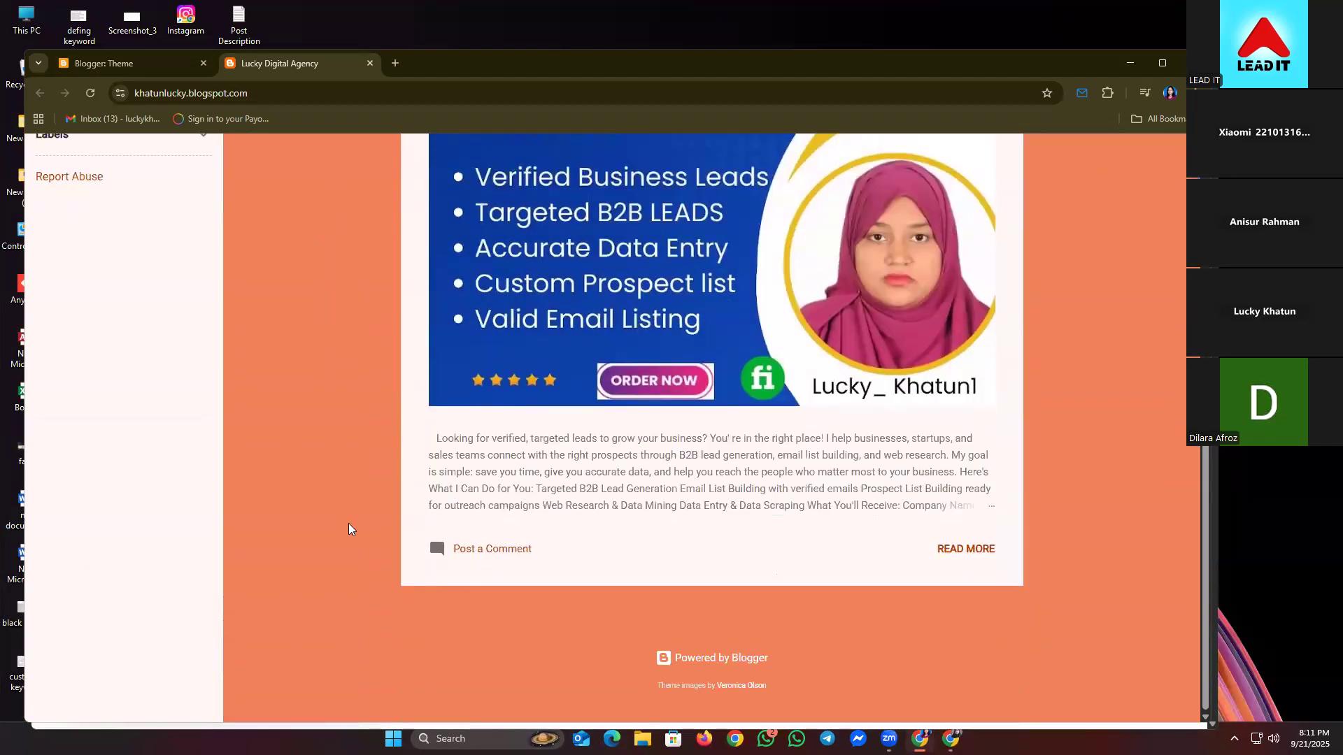
scroll(351, 530, "up", 6)
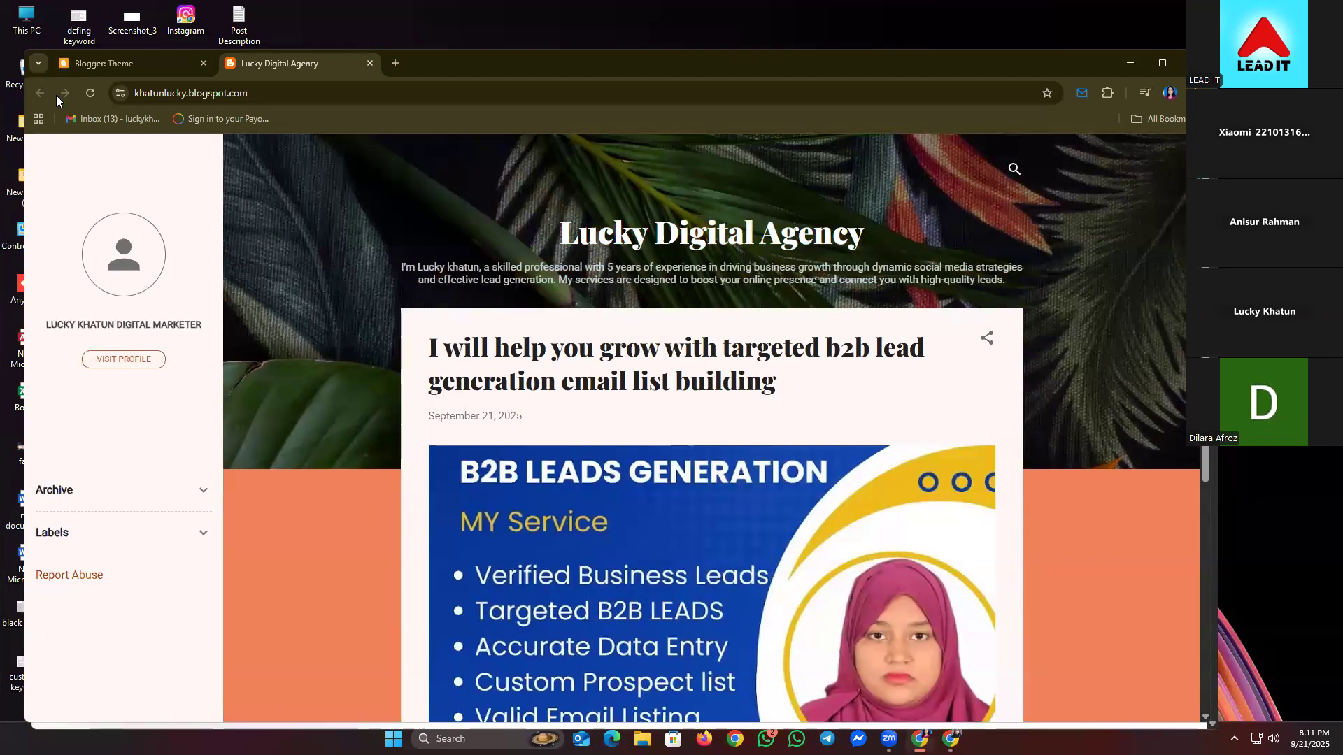
left_click(157, 63)
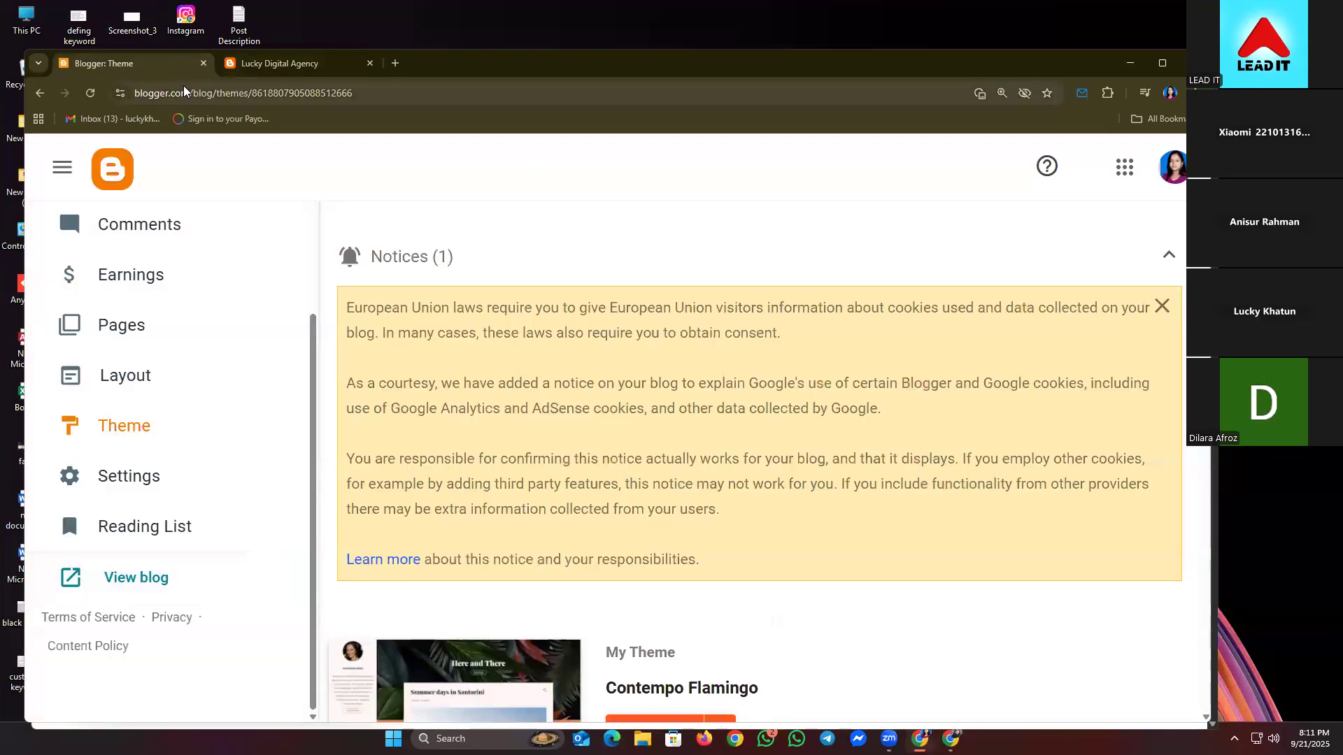
left_click(1168, 254)
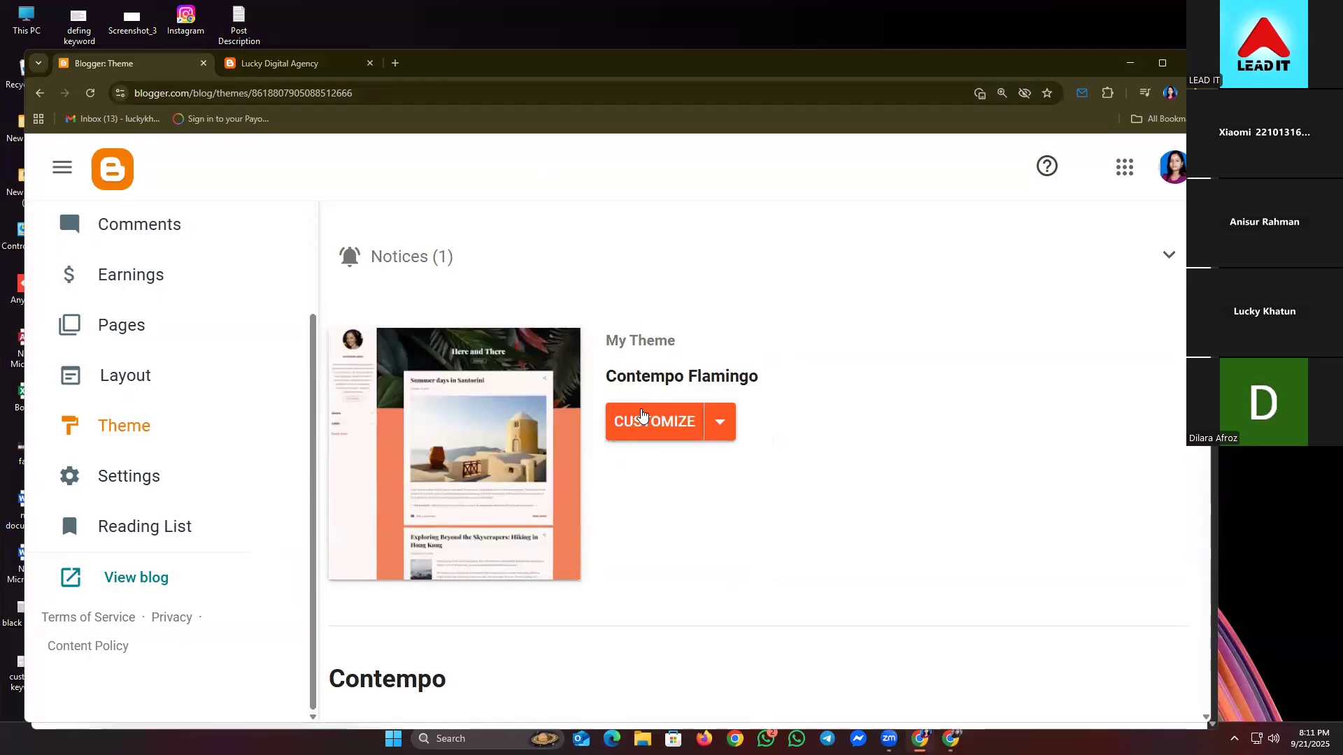
left_click(641, 415)
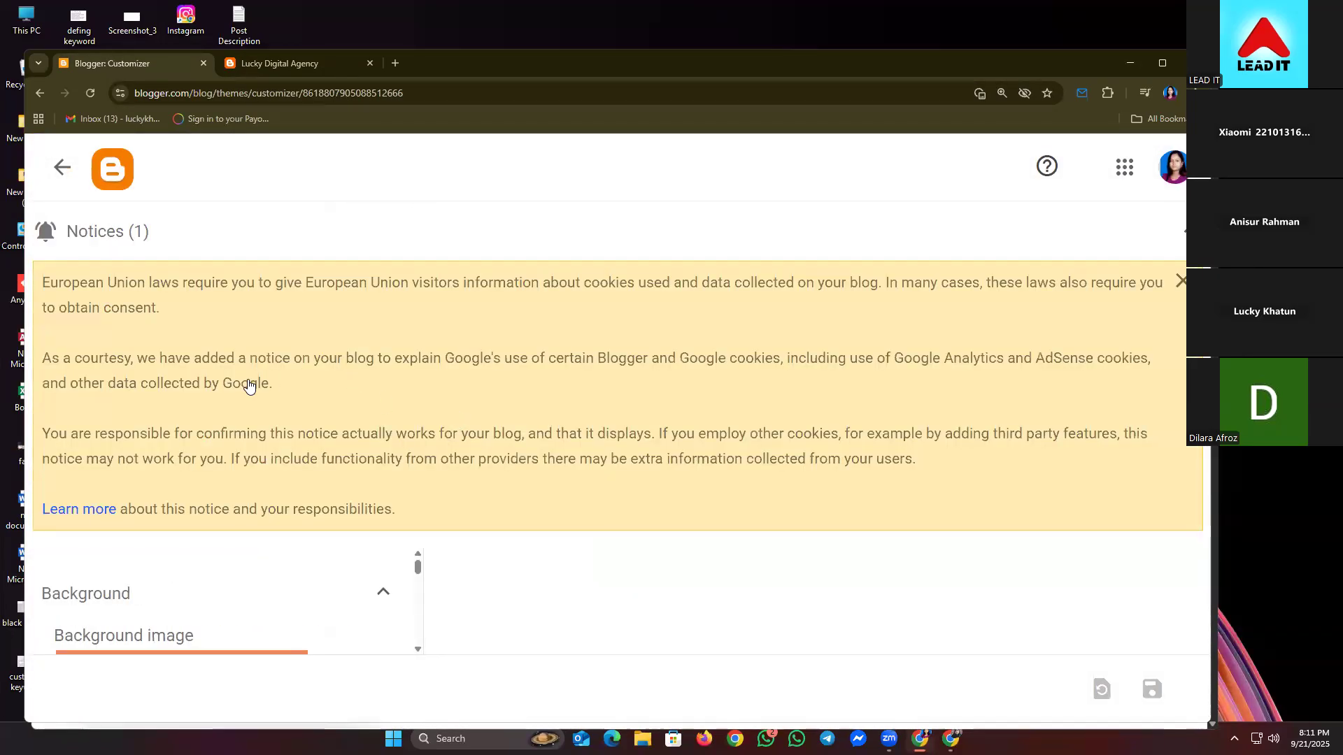
left_click(1180, 280)
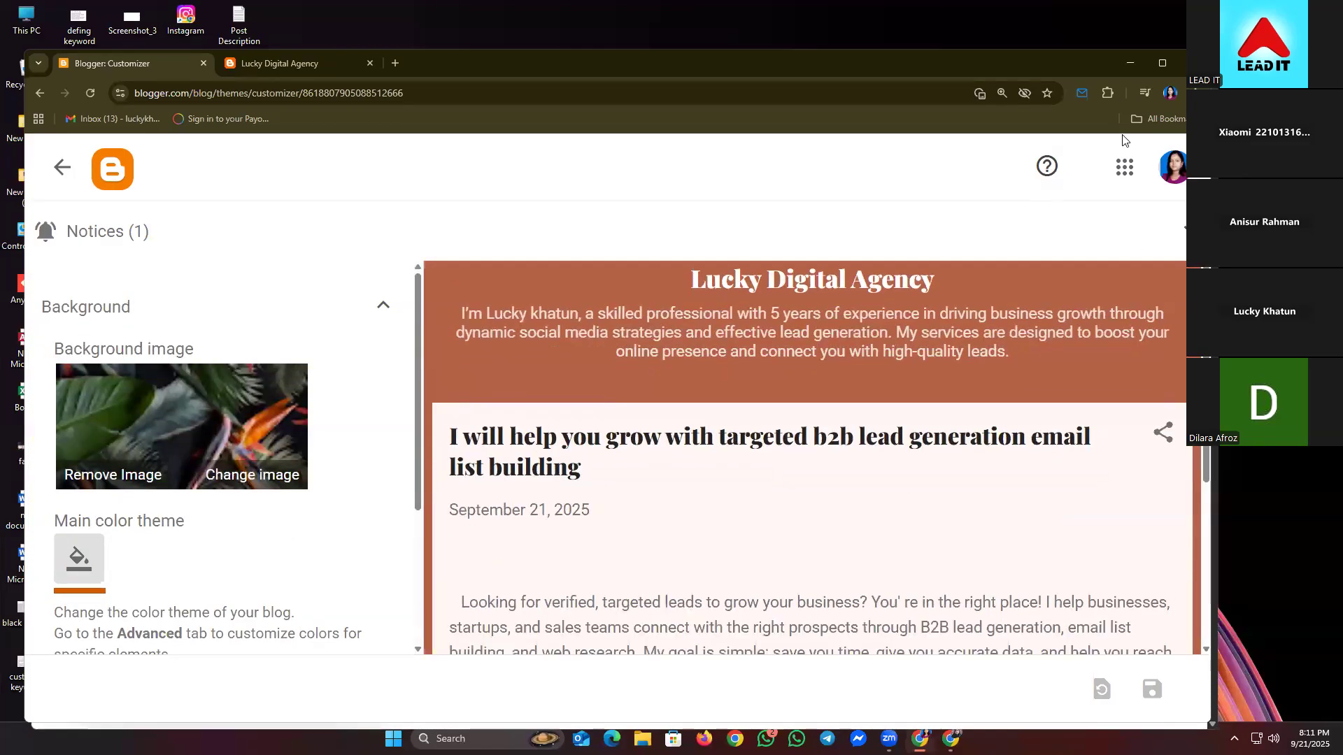
mouse_move(1163, 60)
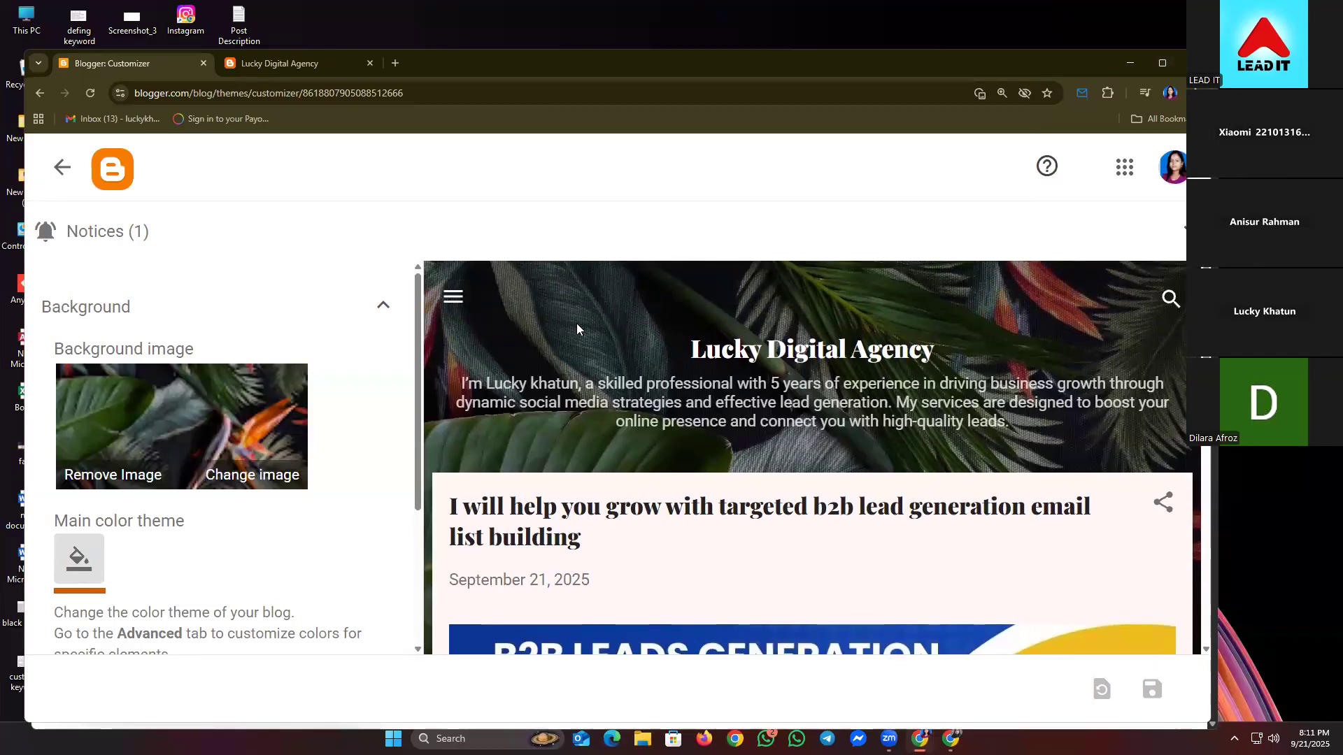
scroll(450, 427, "down", 3)
scroll(169, 559, "down", 1)
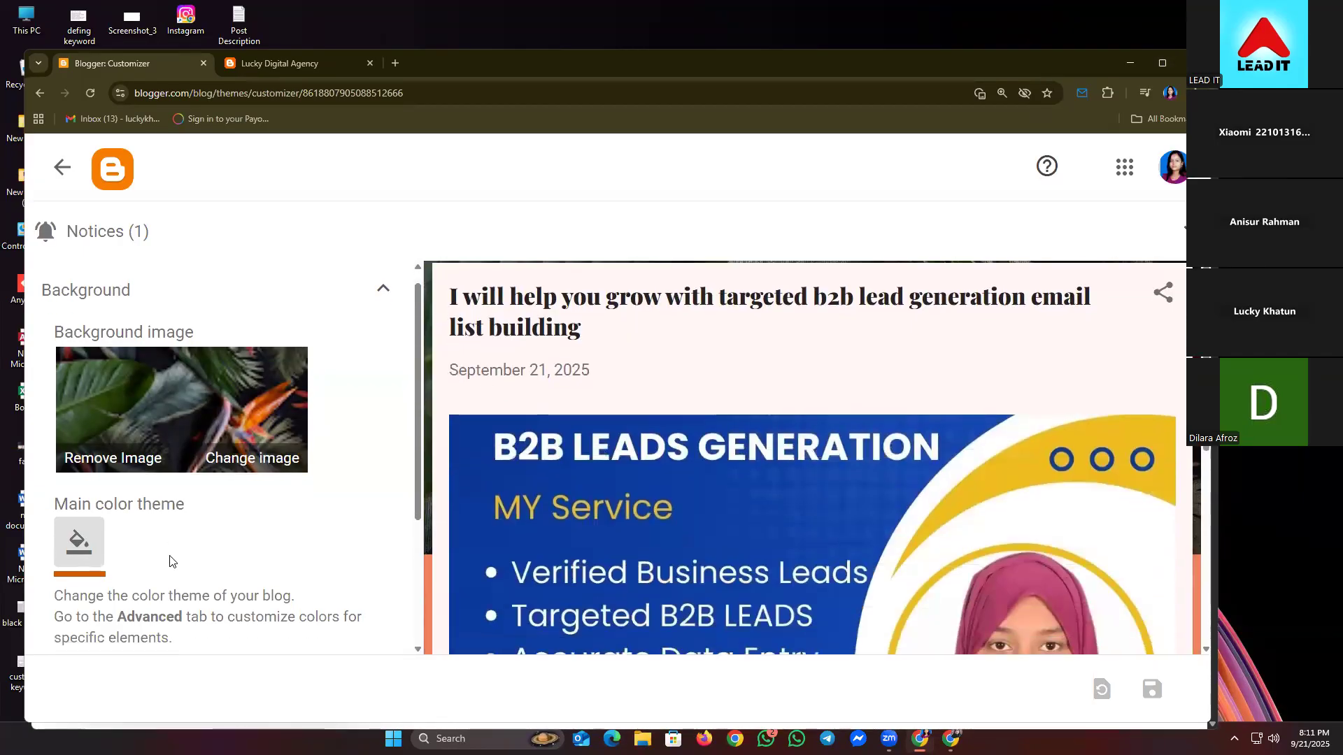
scroll(170, 559, "down", 3)
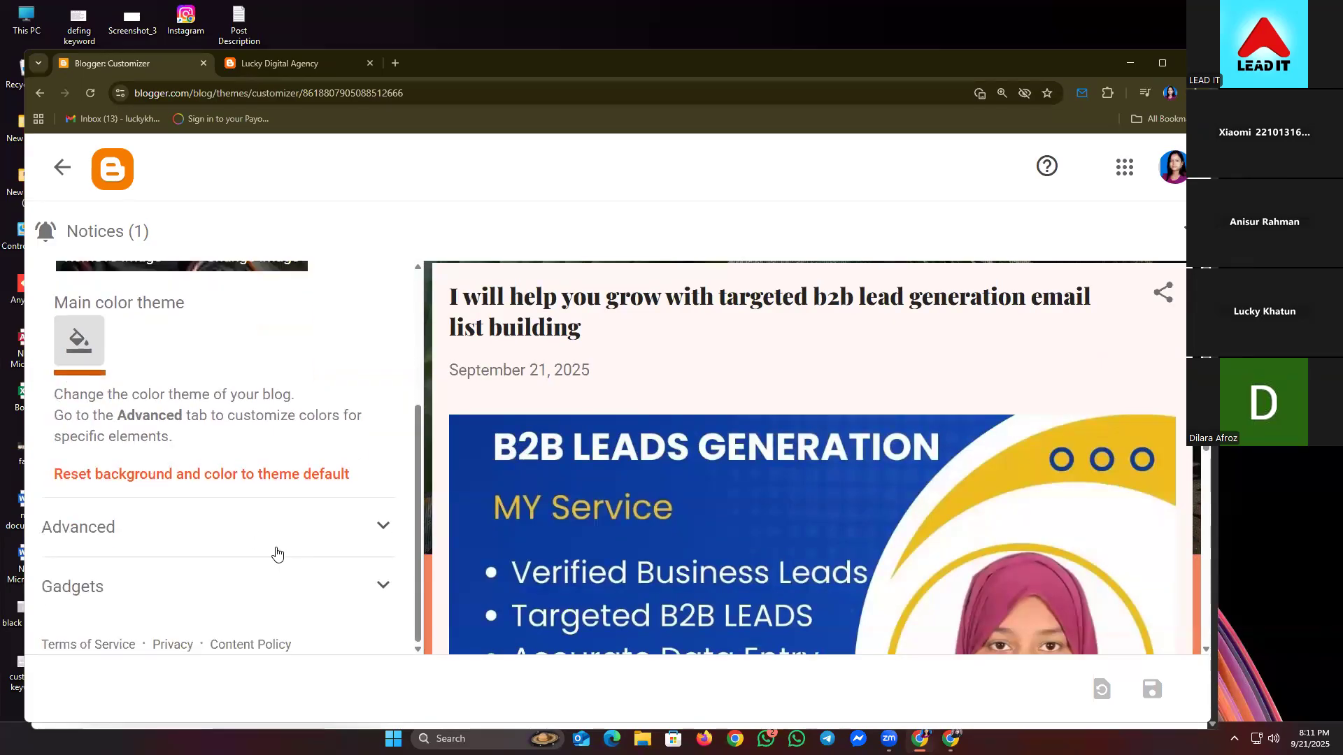
scroll(279, 535, "up", 3)
scroll(280, 535, "down", 5)
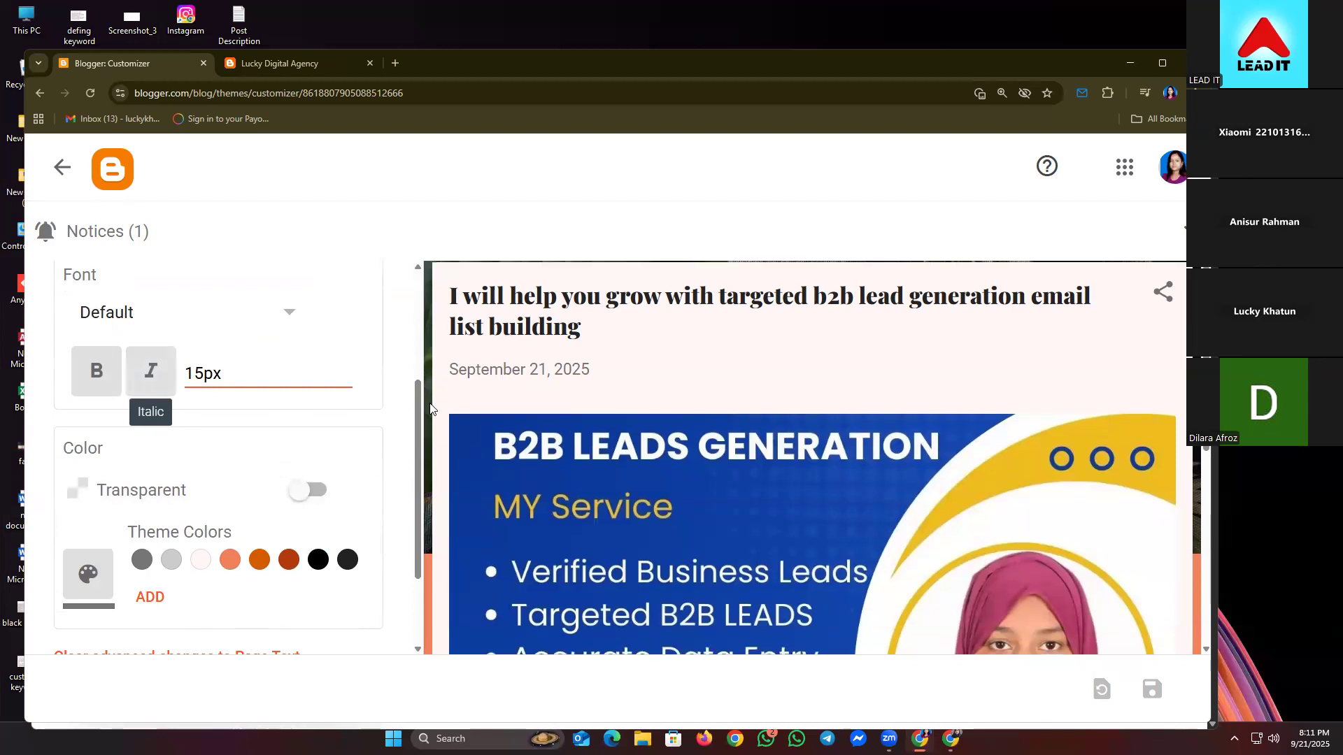
scroll(430, 409, "down", 2)
scroll(175, 538, "down", 2)
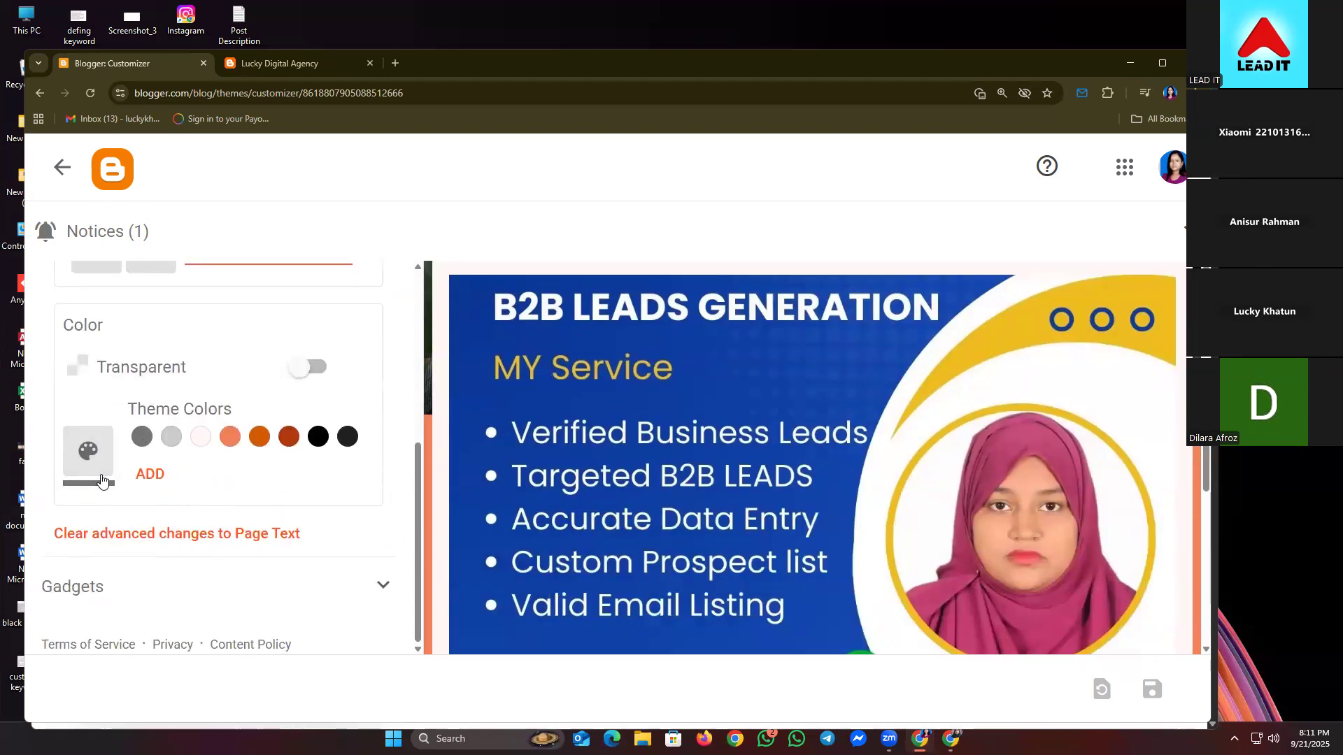
scroll(461, 467, "down", 4)
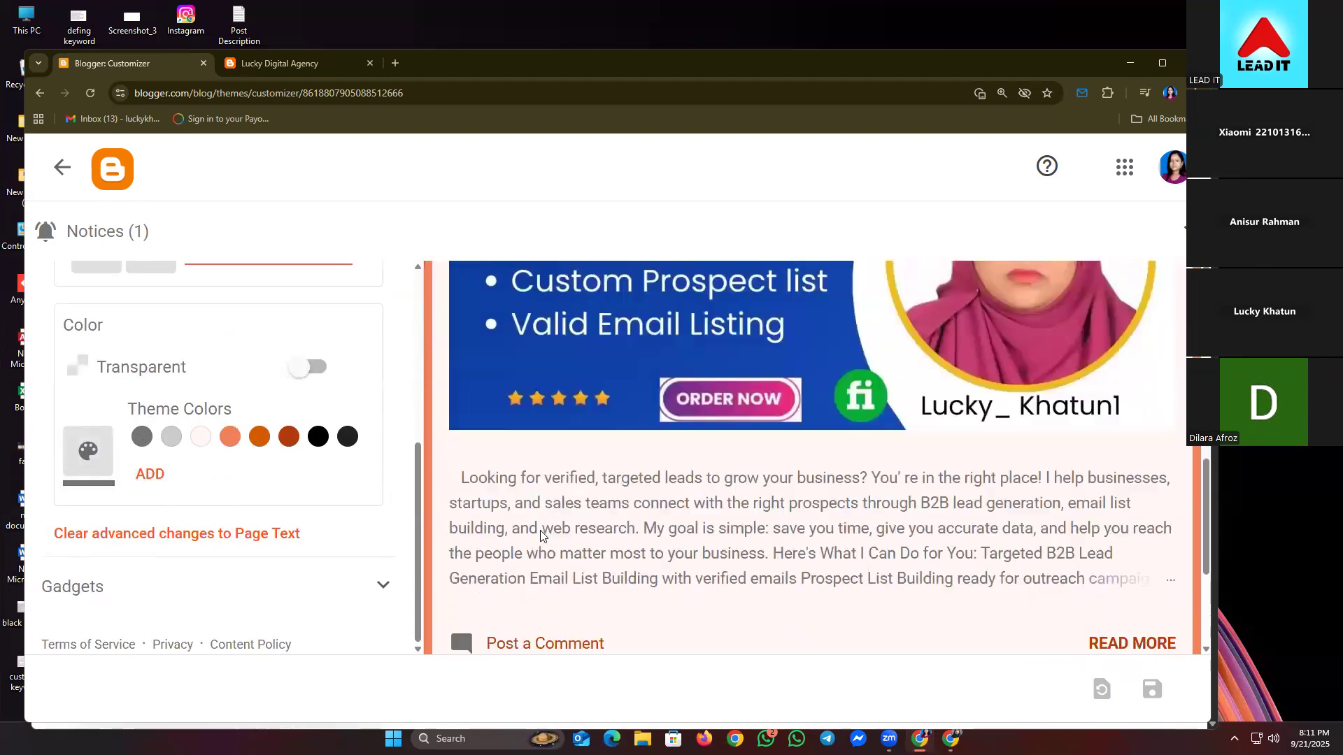
scroll(556, 560, "down", 2)
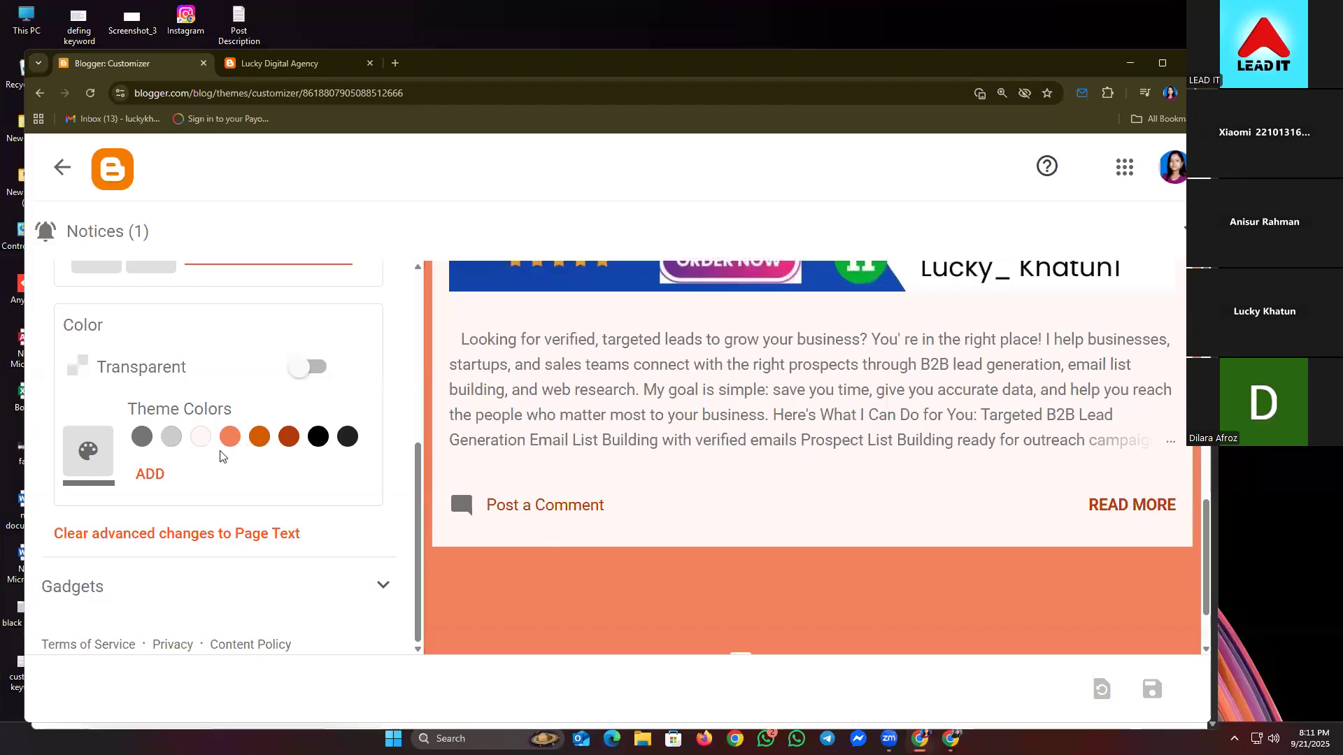
scroll(597, 490, "down", 2)
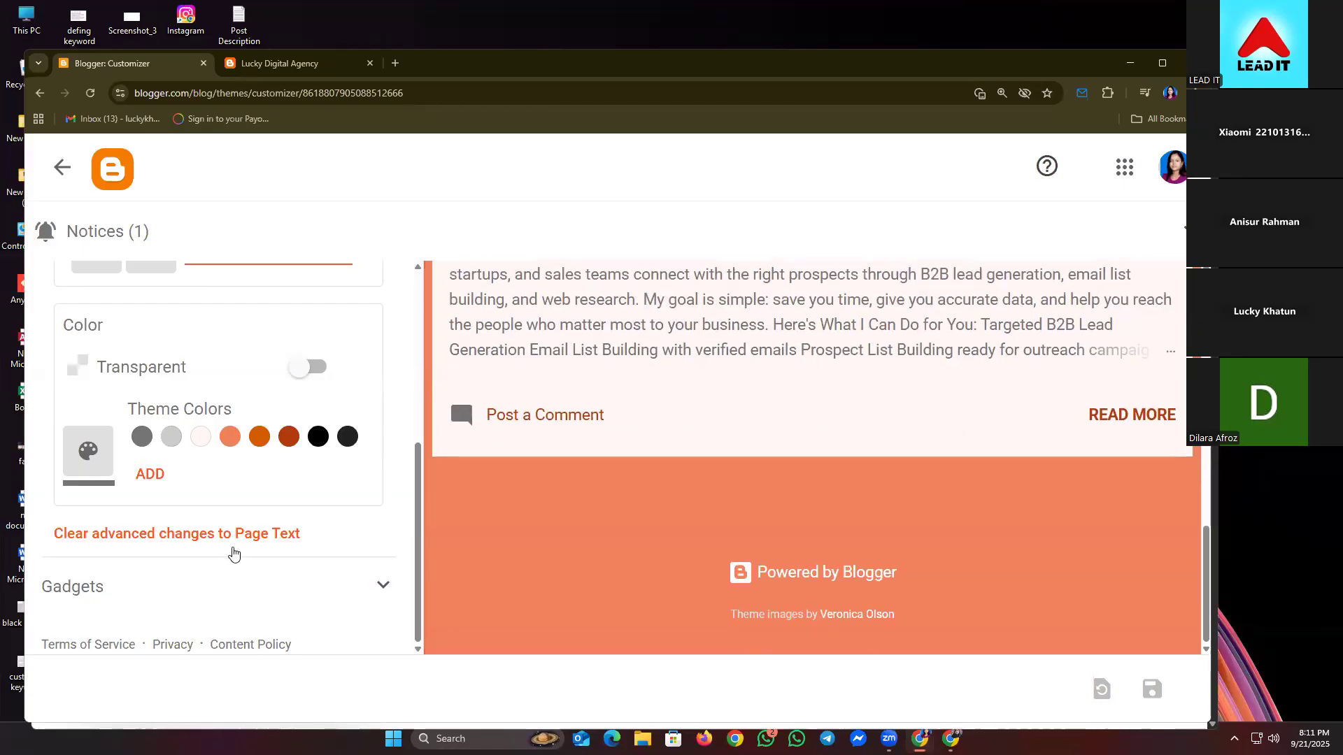
scroll(235, 549, "up", 5)
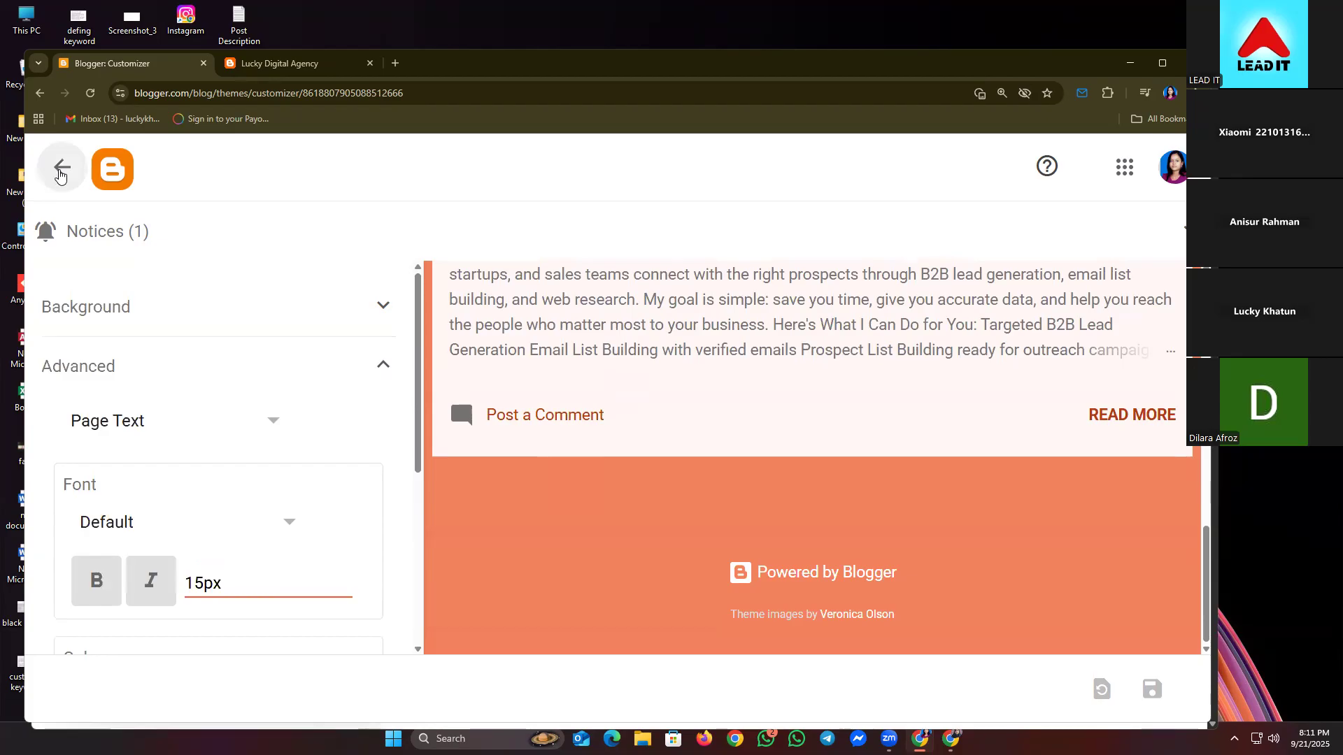
- Exit the Customizer to the Theme page and scroll through the Contempo, Soho and Emporio variants
left_click(61, 168)
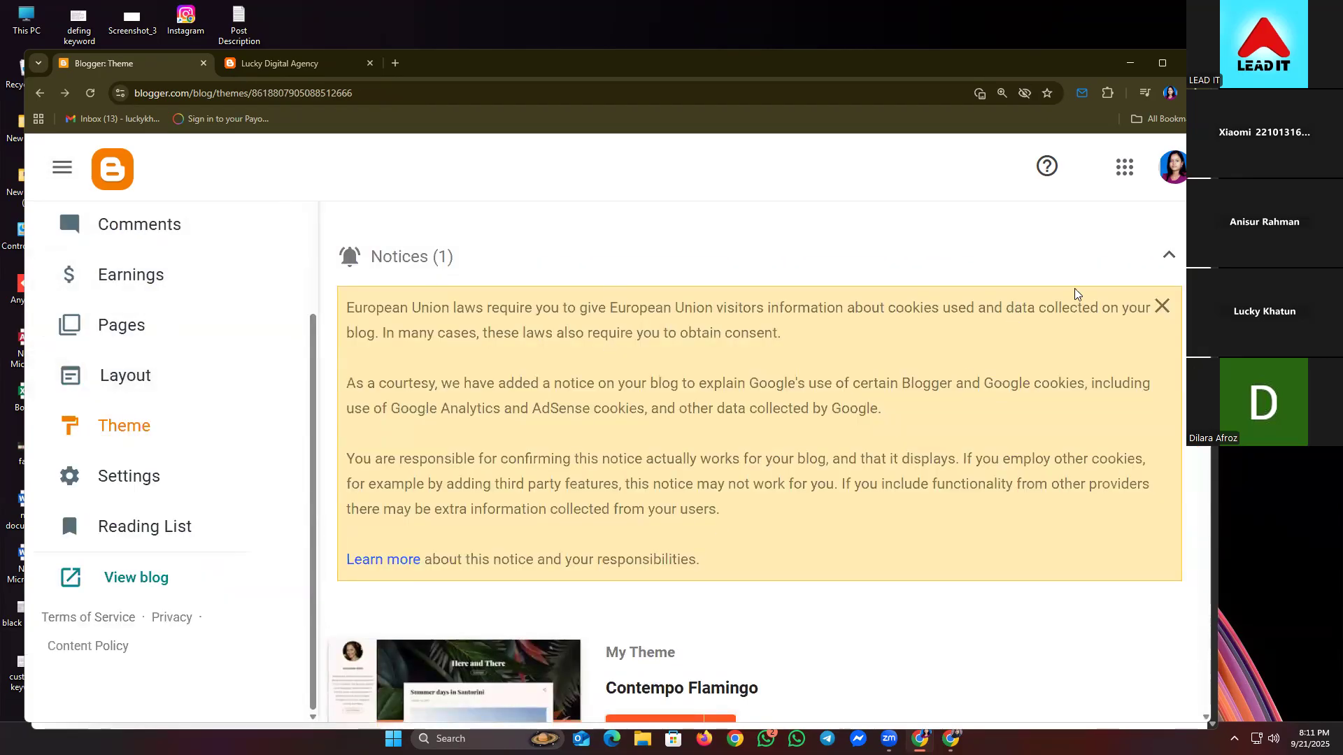
left_click(1173, 253)
scroll(621, 391, "down", 6)
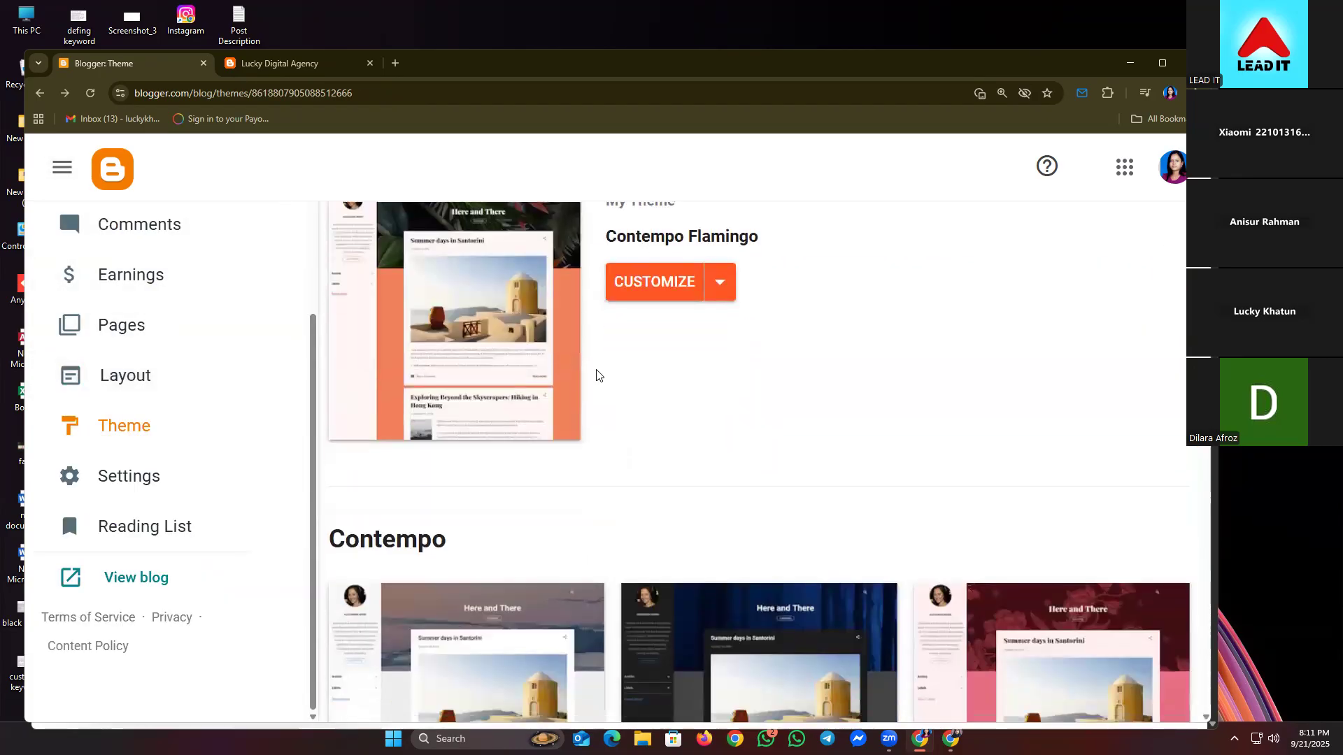
scroll(619, 423, "down", 12)
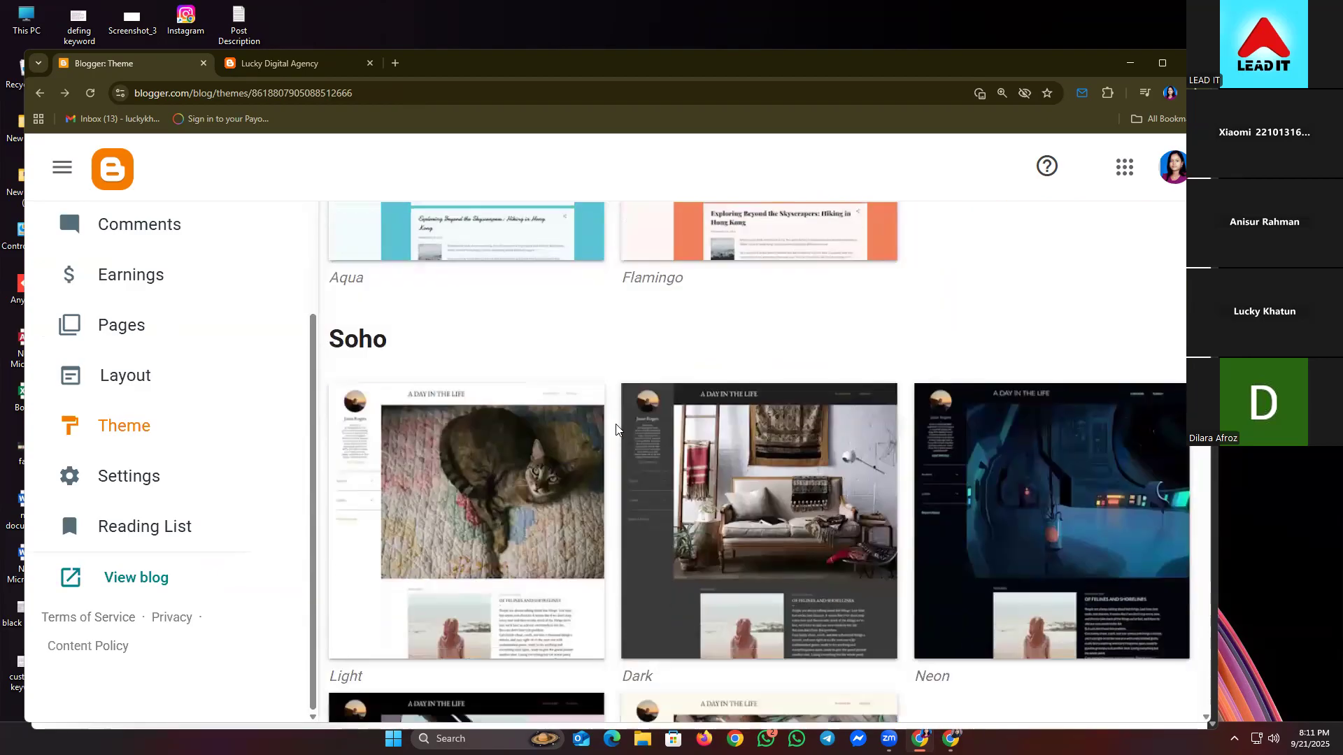
scroll(615, 428, "down", 12)
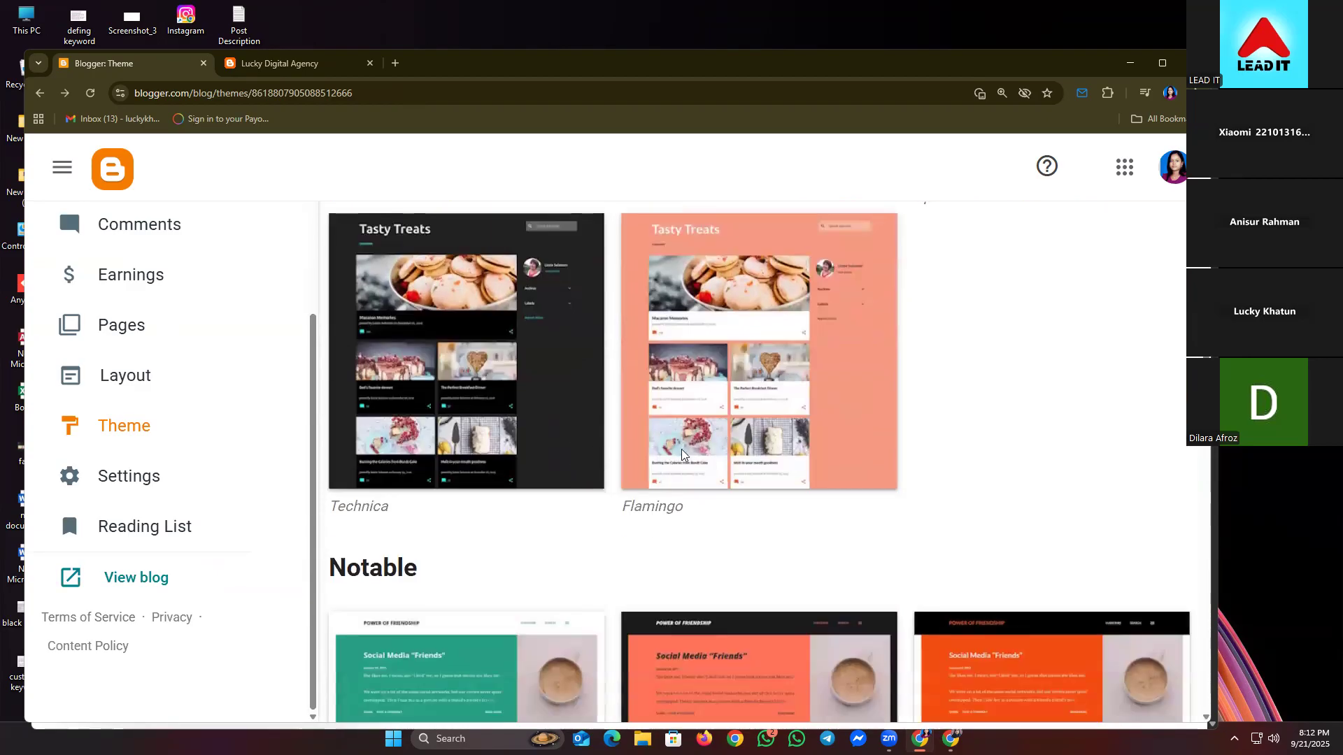
scroll(1048, 410, "down", 2)
scroll(1047, 411, "up", 10)
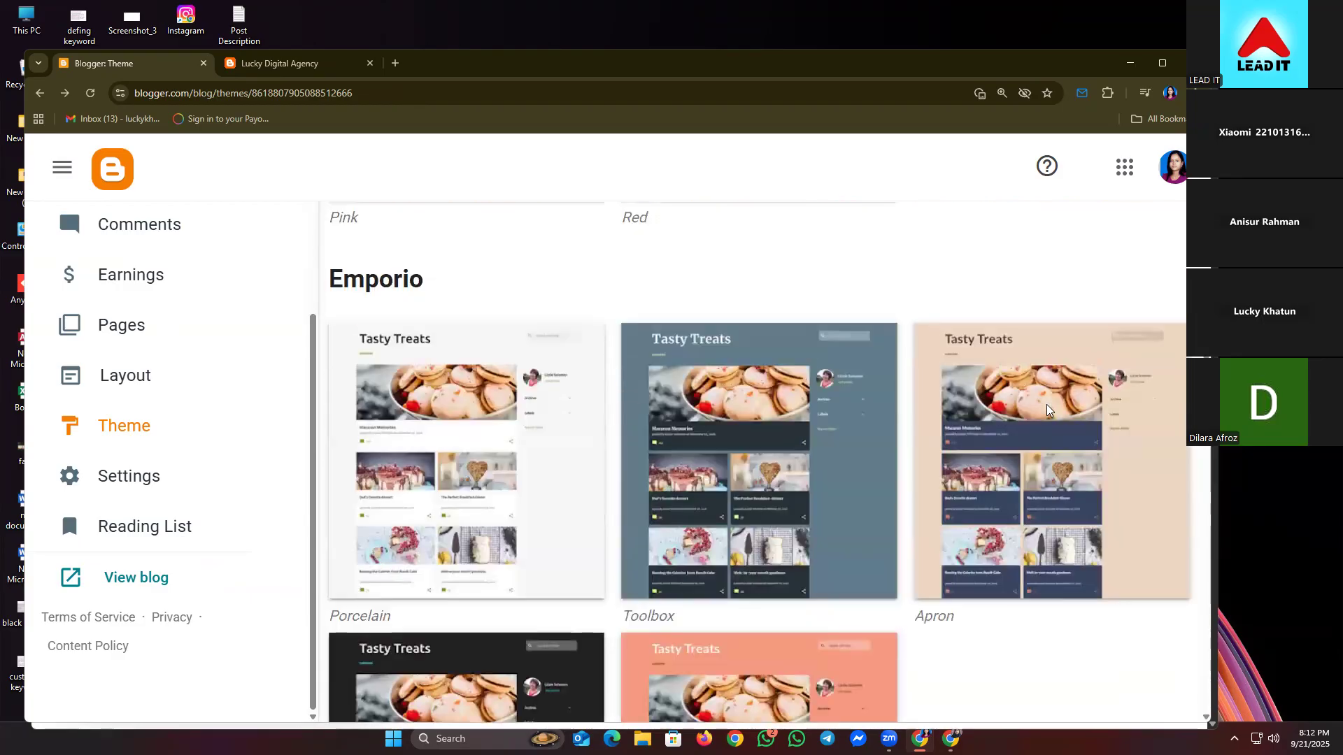
scroll(1042, 399, "up", 6)
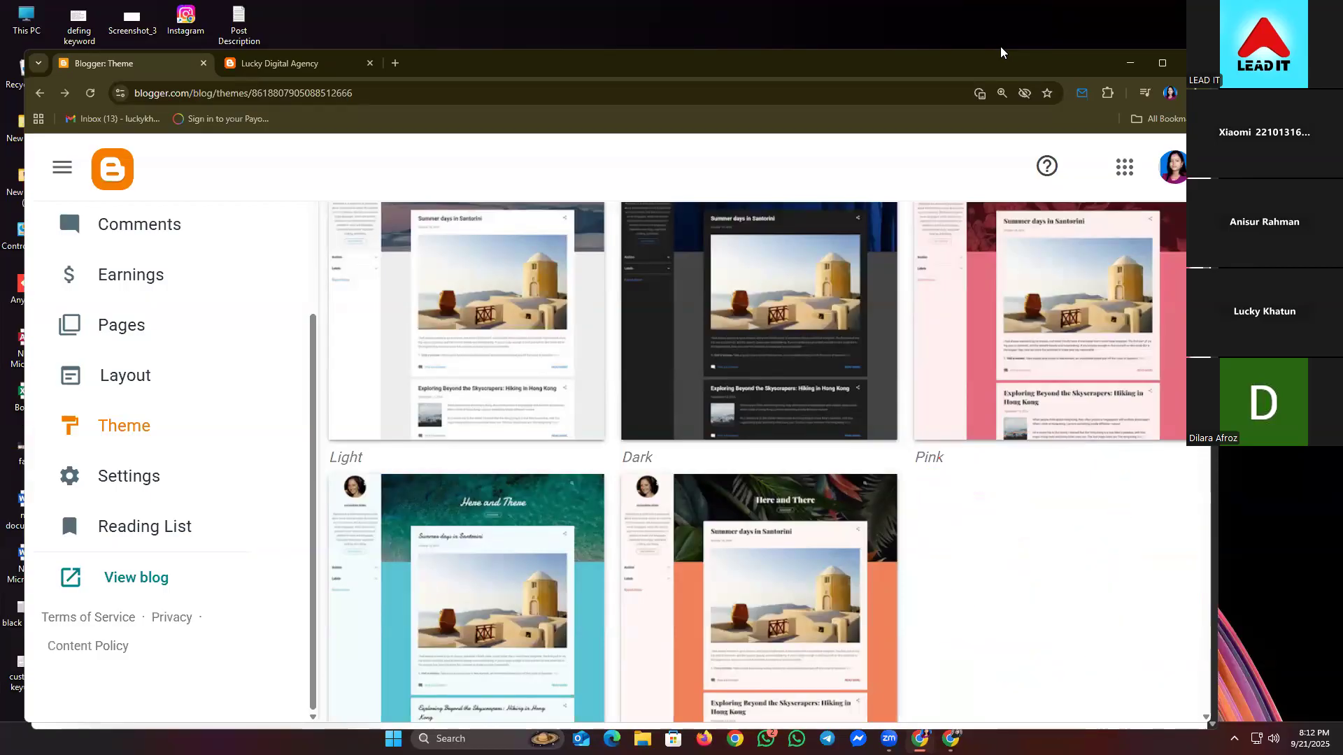
- In the live blog tab, replace the address with a Google search for 'google'
left_click(306, 63)
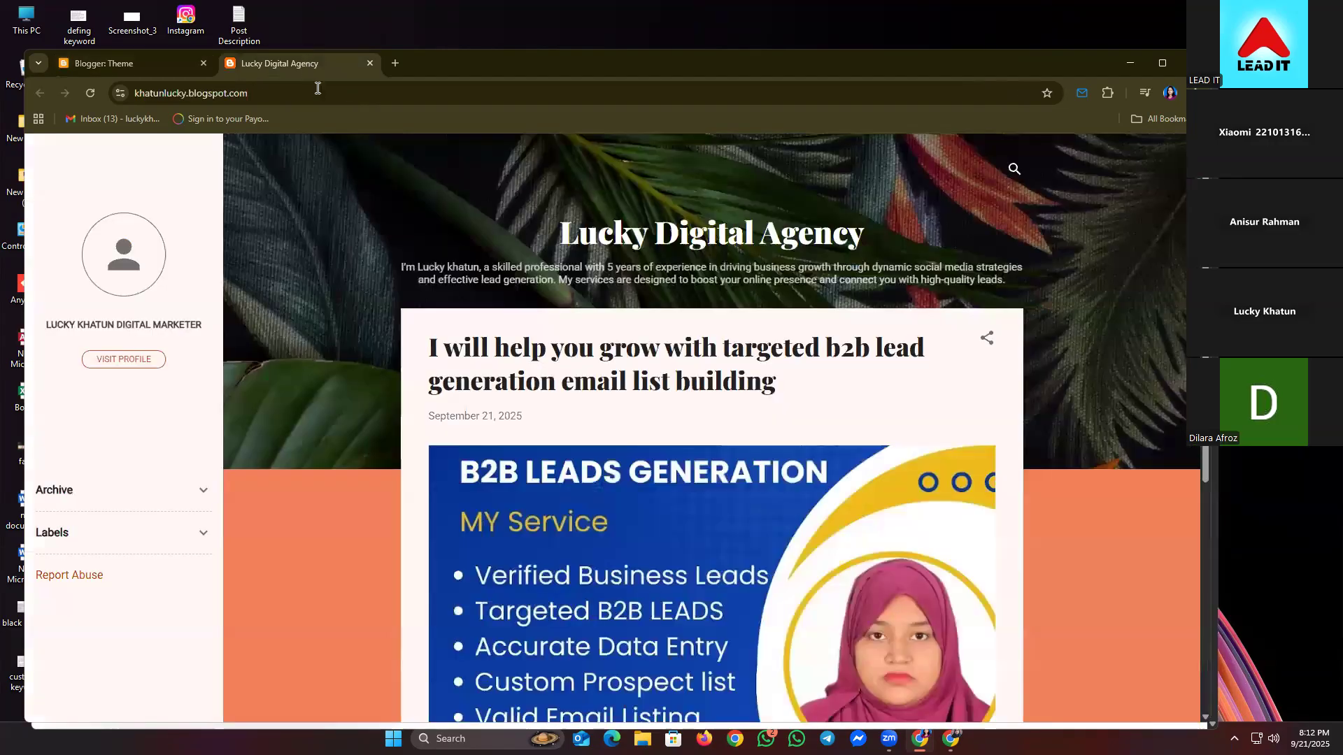
left_click(317, 88)
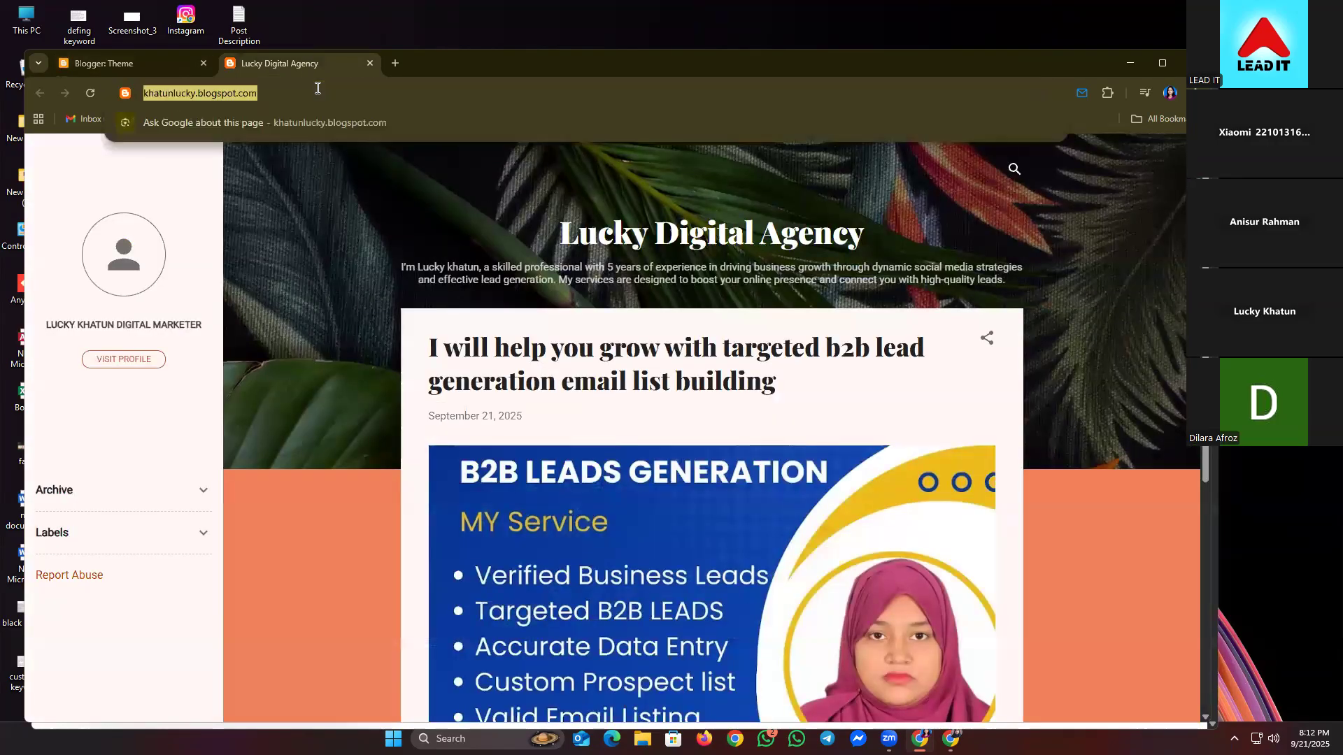
type("g")
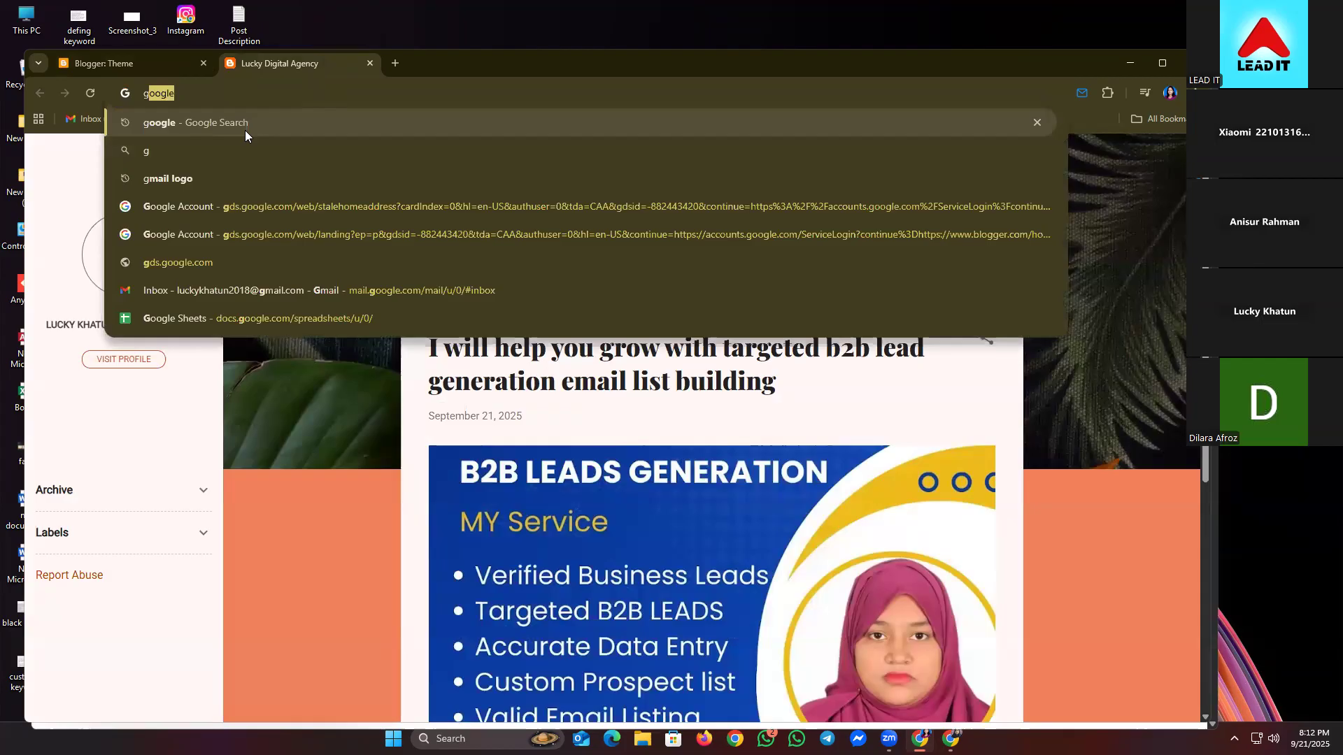
left_click(249, 128)
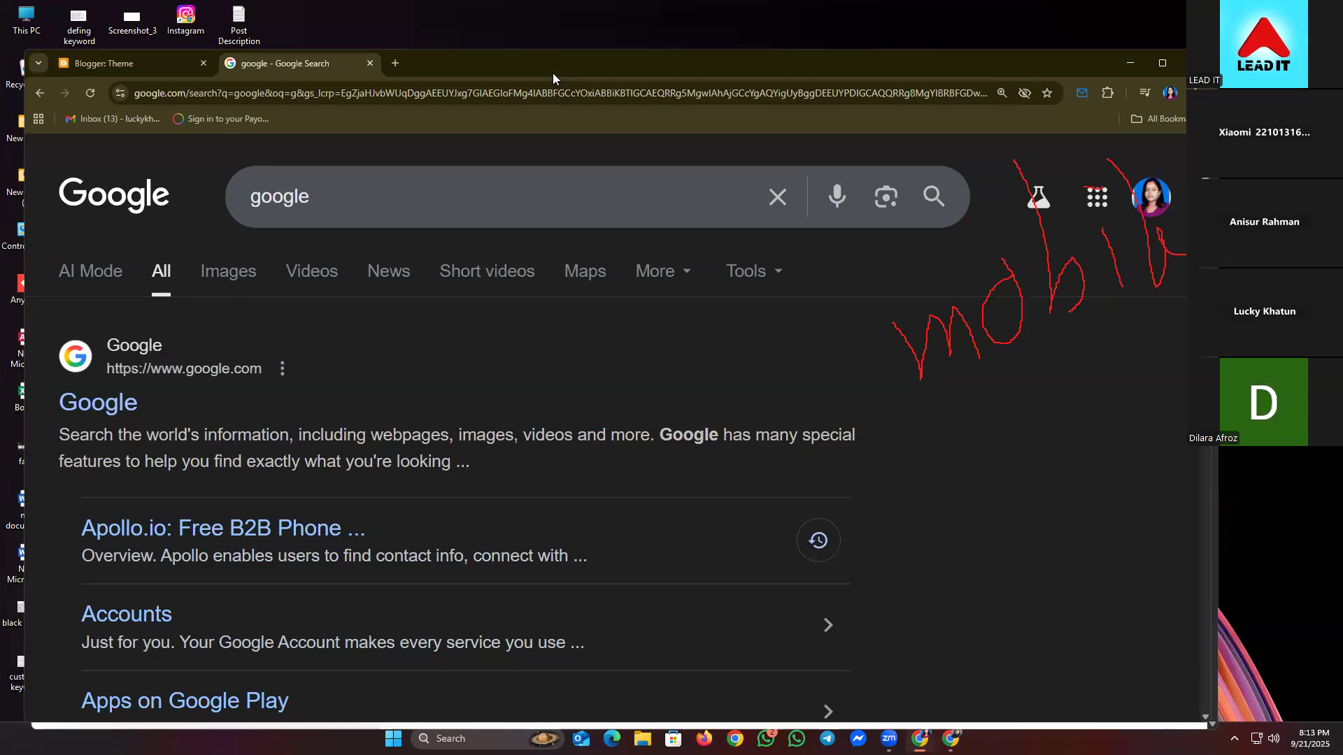
- Clear the Google search box for a new query
left_click(757, 189)
key("ctrl+a")
key("BackSpace")
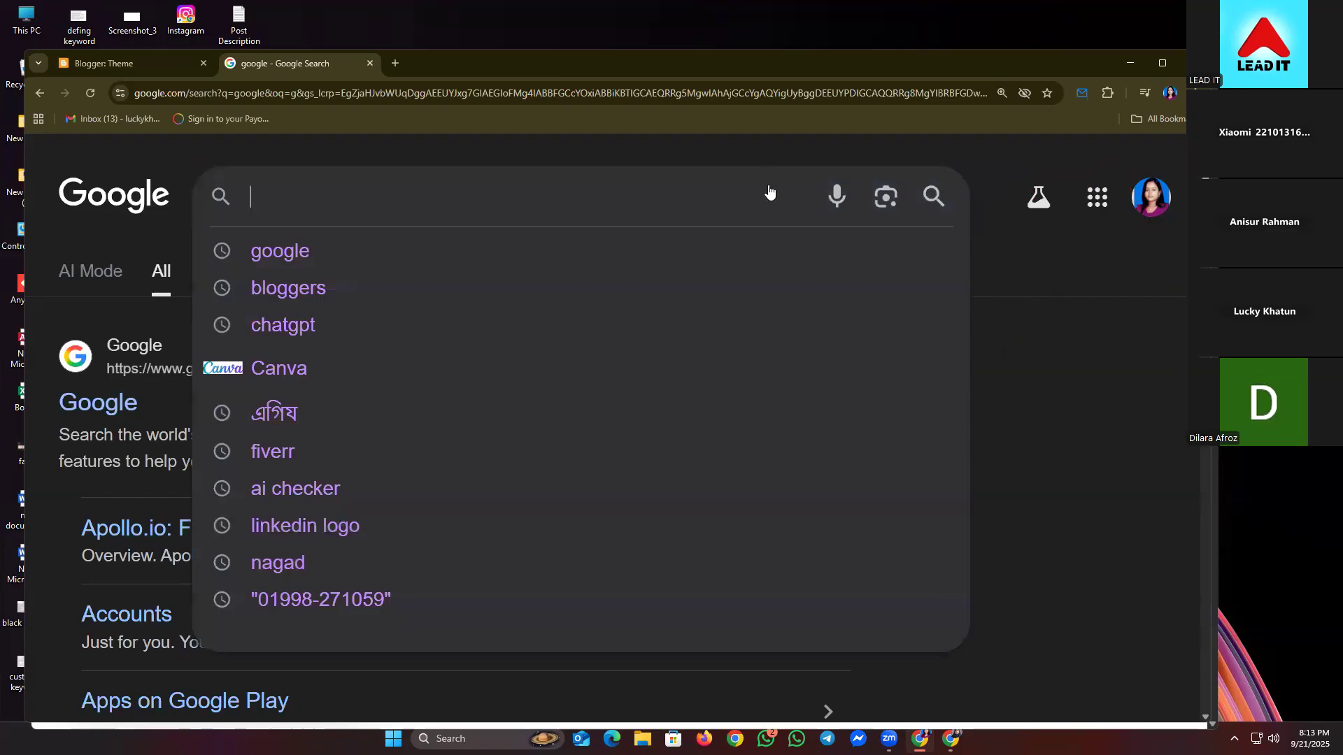
- Search for 'winzip', then refine the query to 'winzip for andrioid'
type("winzip")
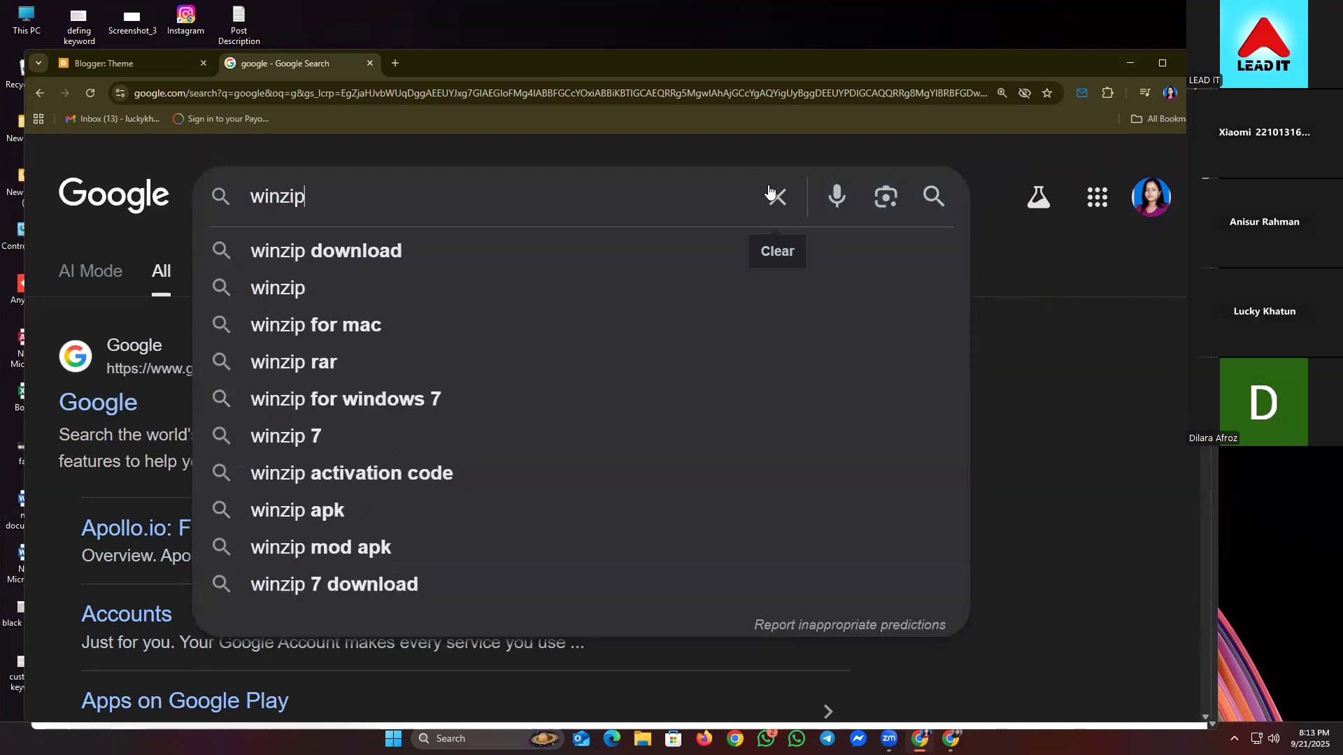
key("Down")
key("Down")
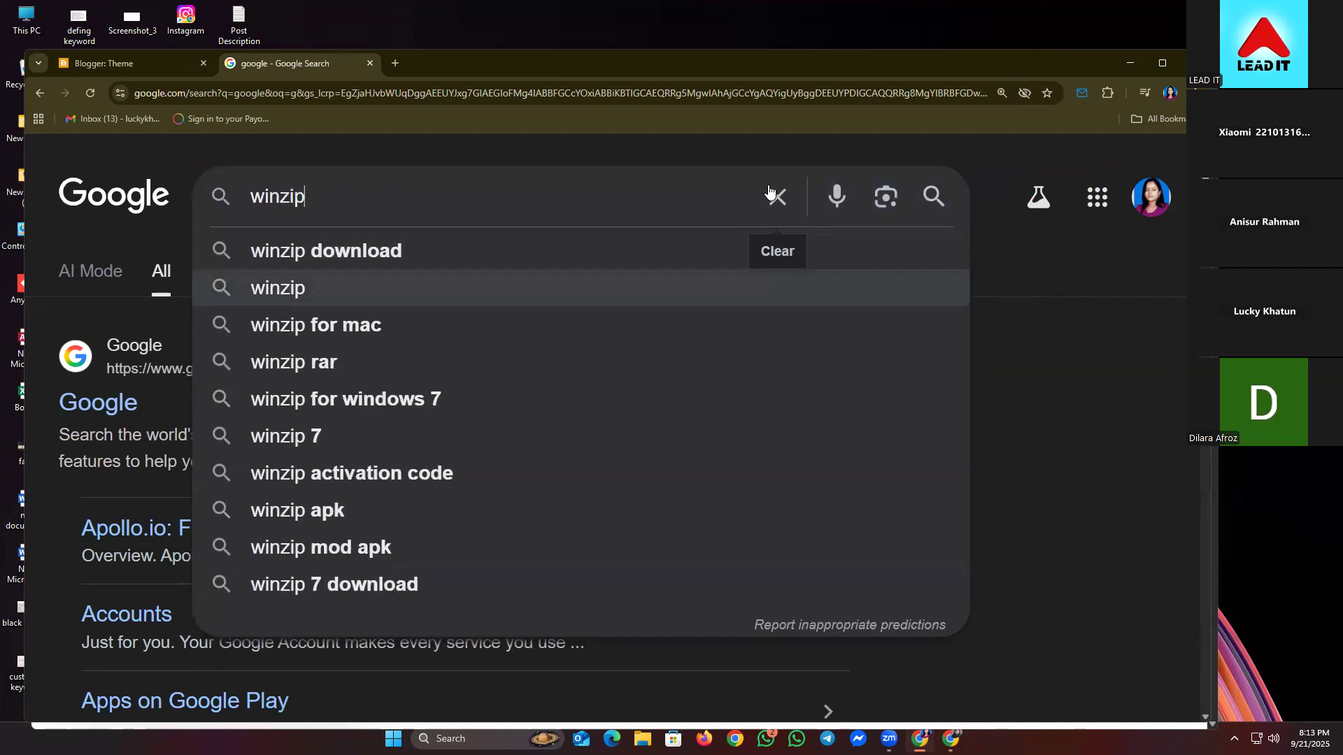
key("Return")
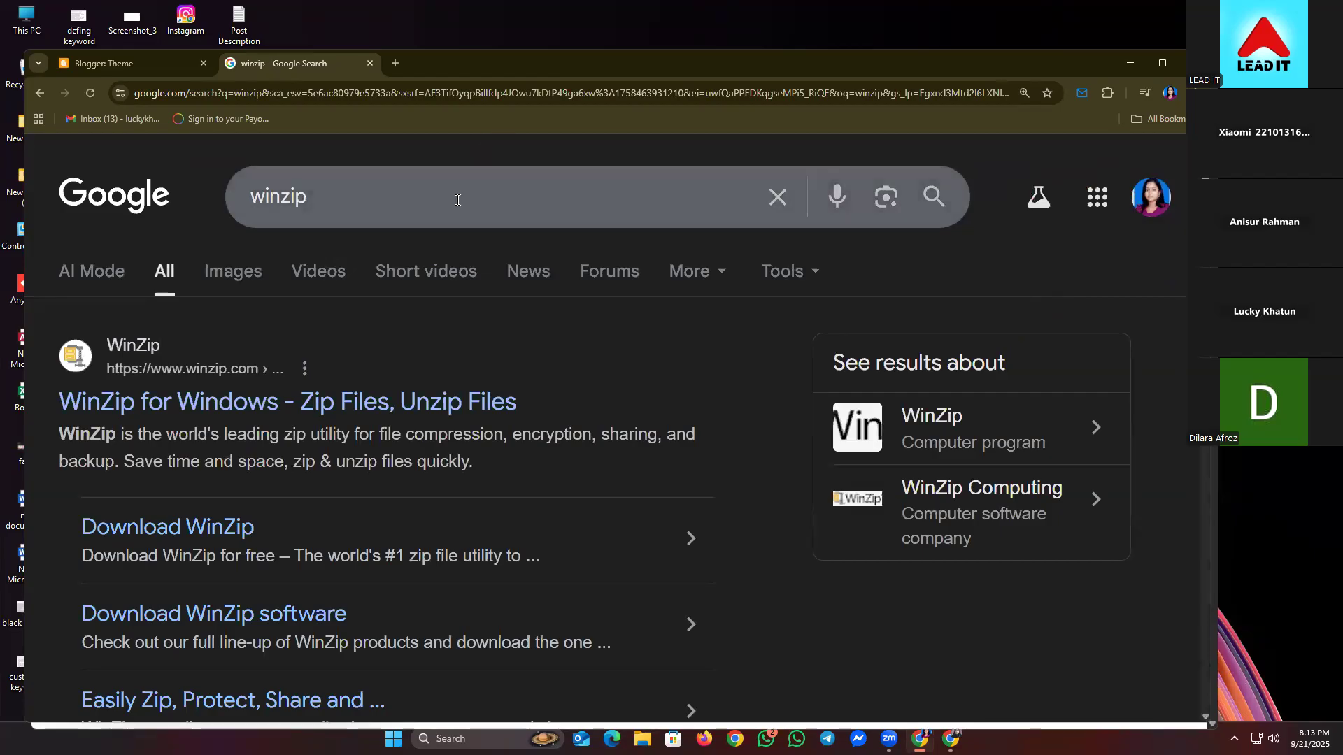
left_click(457, 200)
type("for")
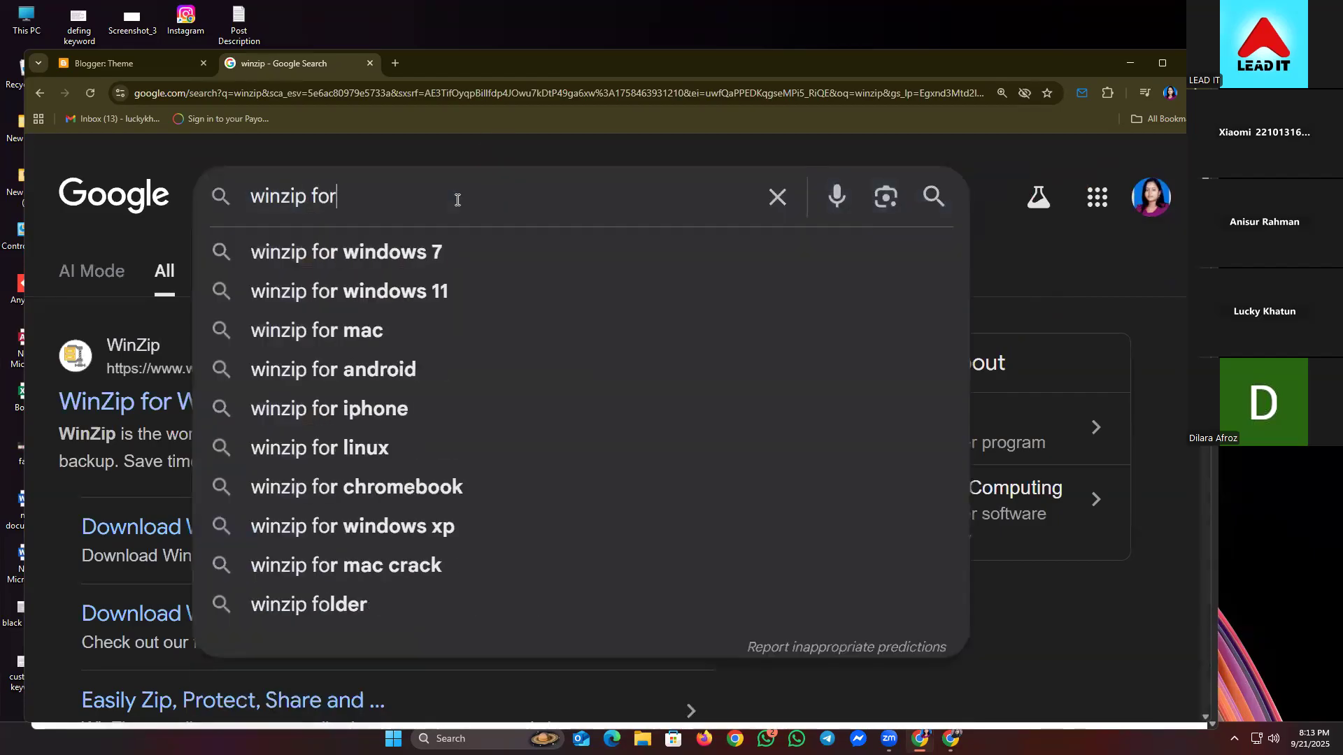
type(" andrioid")
key("Return")
- Open WinZip's Google Play listing, then return to the search results
scroll(551, 344, "down", 1)
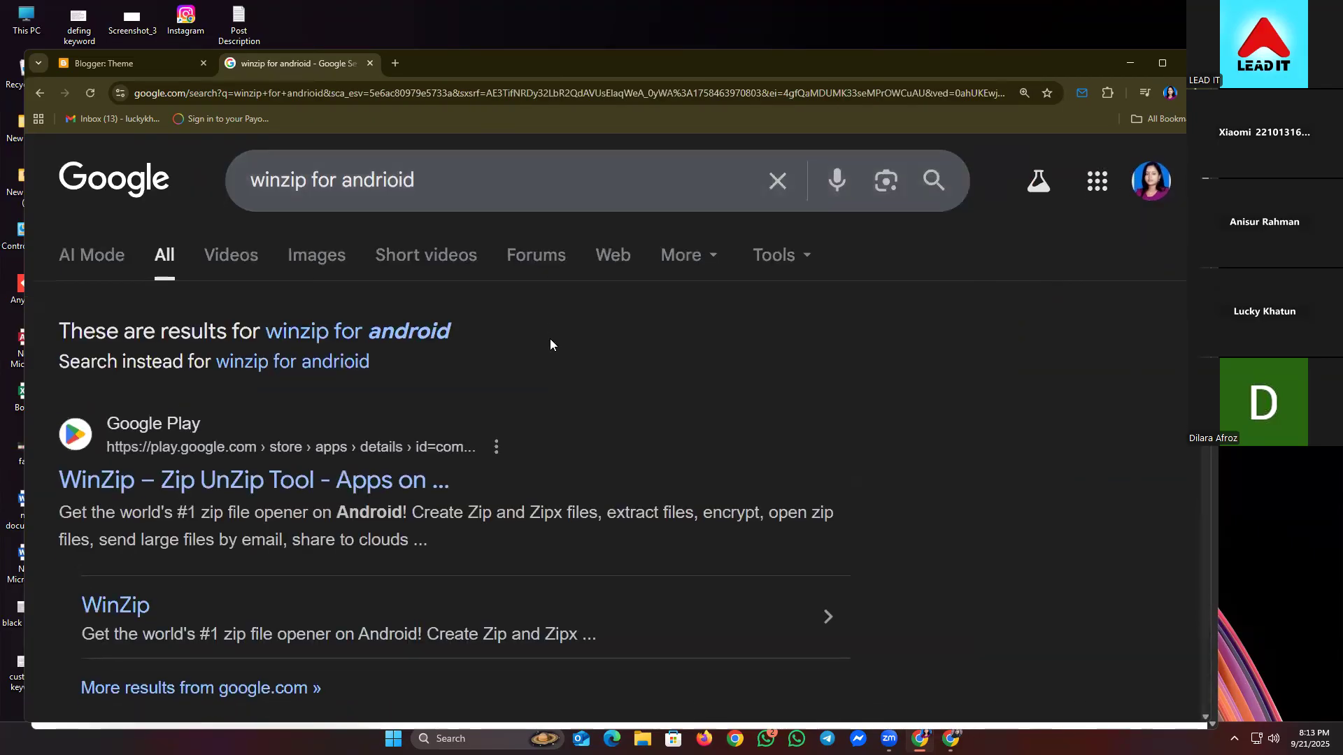
scroll(550, 344, "down", 1)
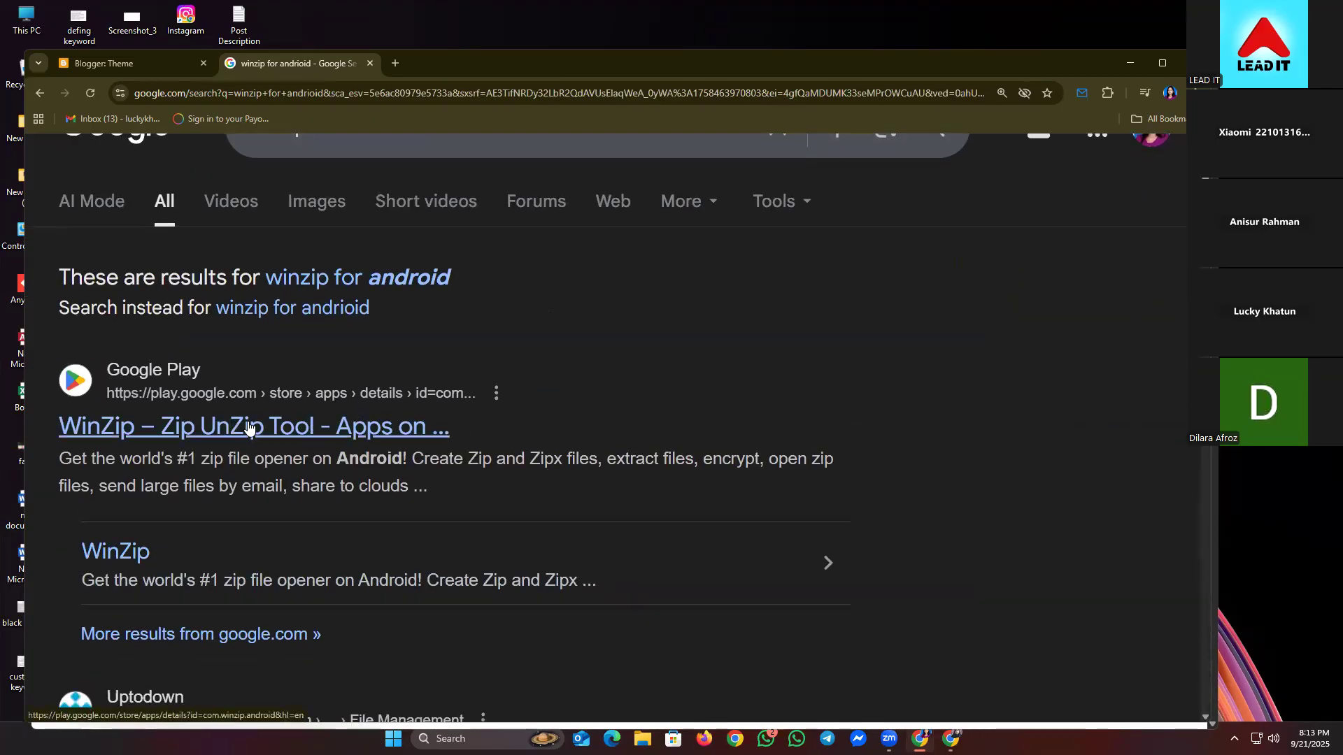
left_click(268, 425)
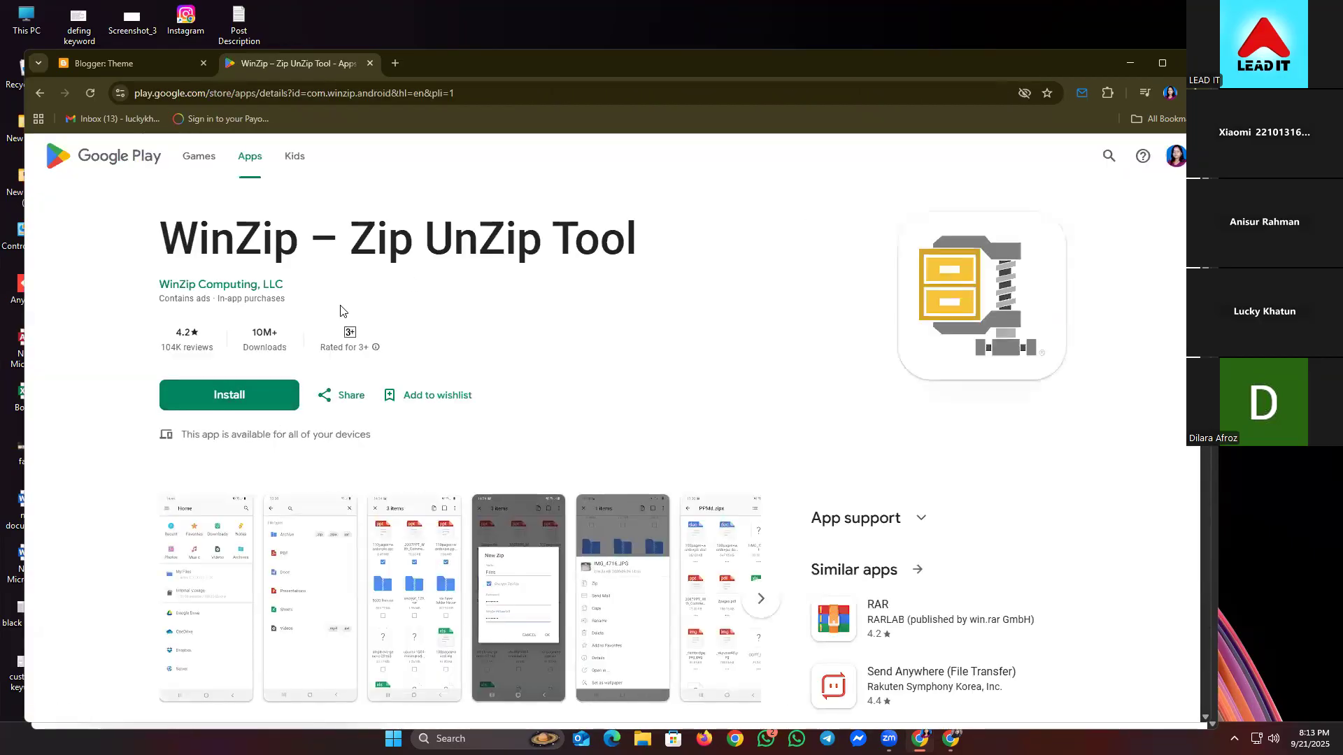
left_click_drag(378, 241, 572, 248)
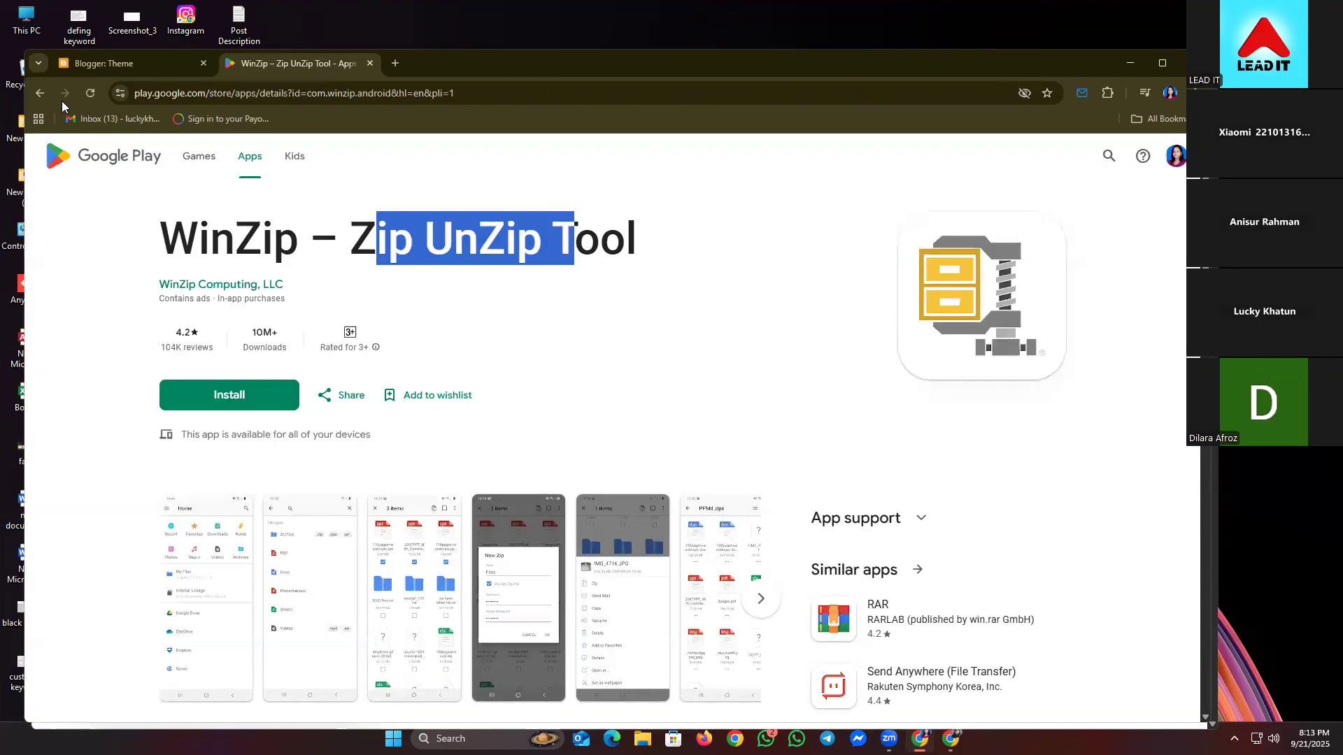
left_click(30, 99)
scroll(189, 454, "down", 2)
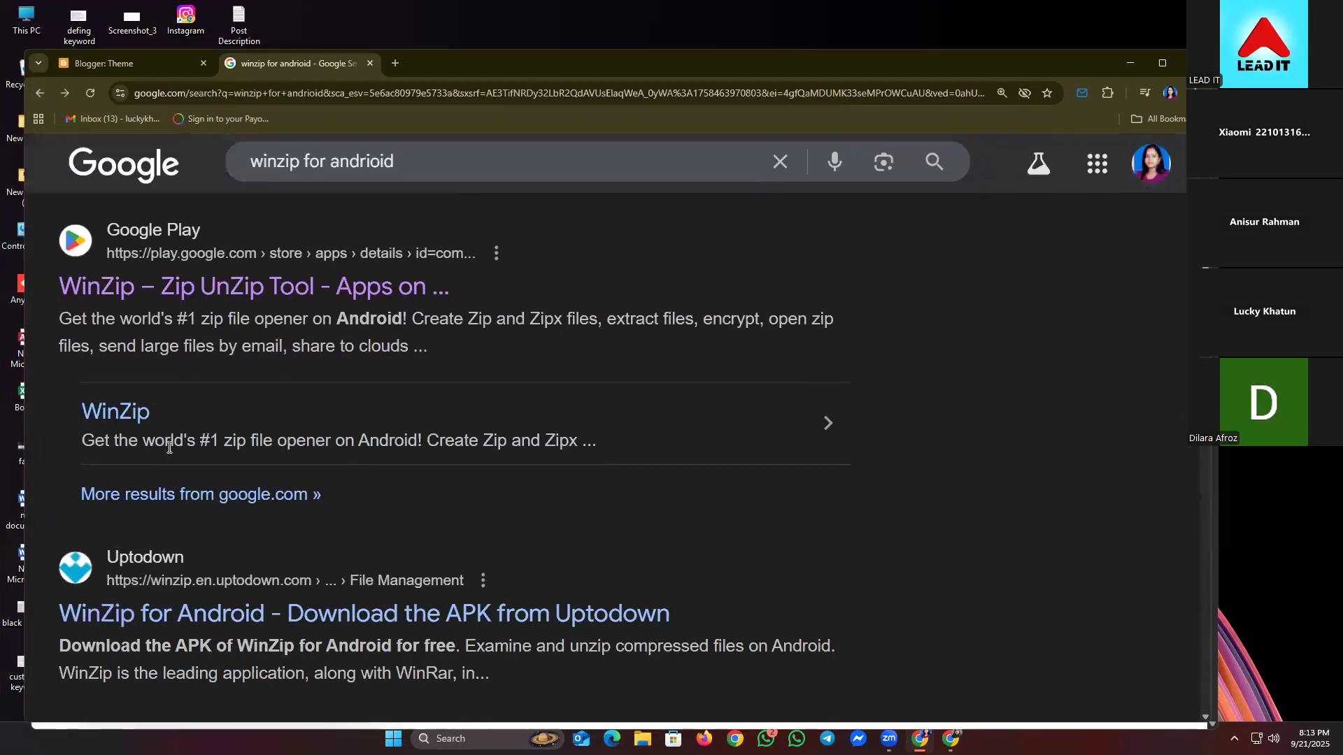
- Search 'RAR for andrioid', view RARLAB's RAR app on Google Play, and return to the results
scroll(253, 480, "down", 5)
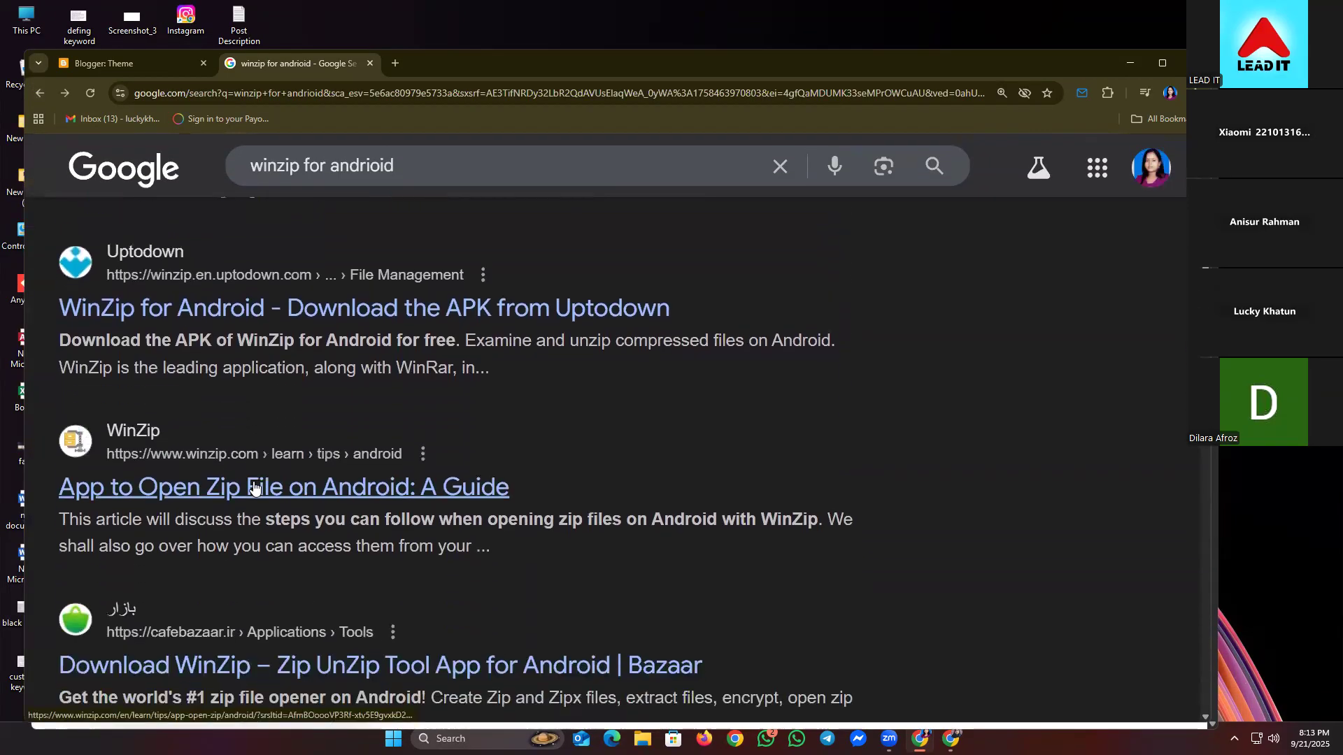
scroll(278, 500, "down", 1)
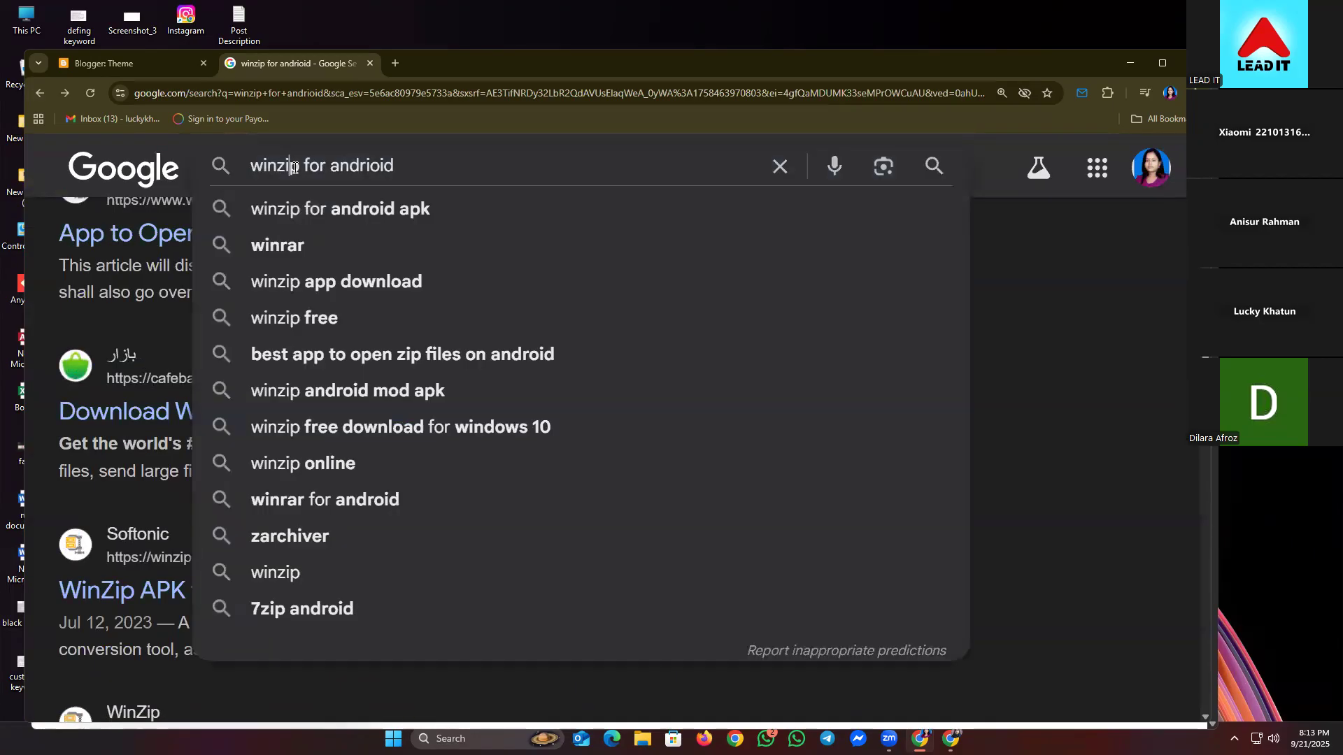
left_click(294, 168)
key("BackSpace")
key("BackSpace")
key("BackSpace")
key("BackSpace")
key("BackSpace")
key("BackSpace")
type("R")
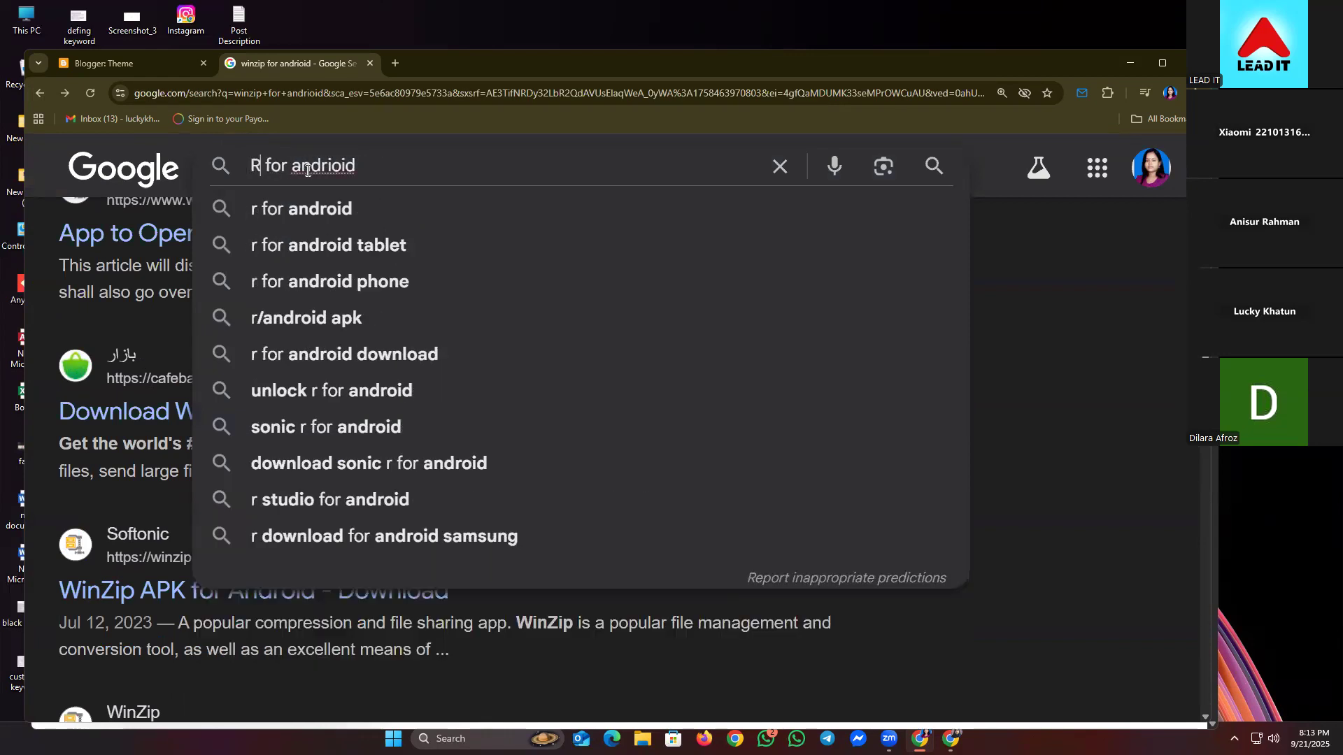
type("AR")
key("Return")
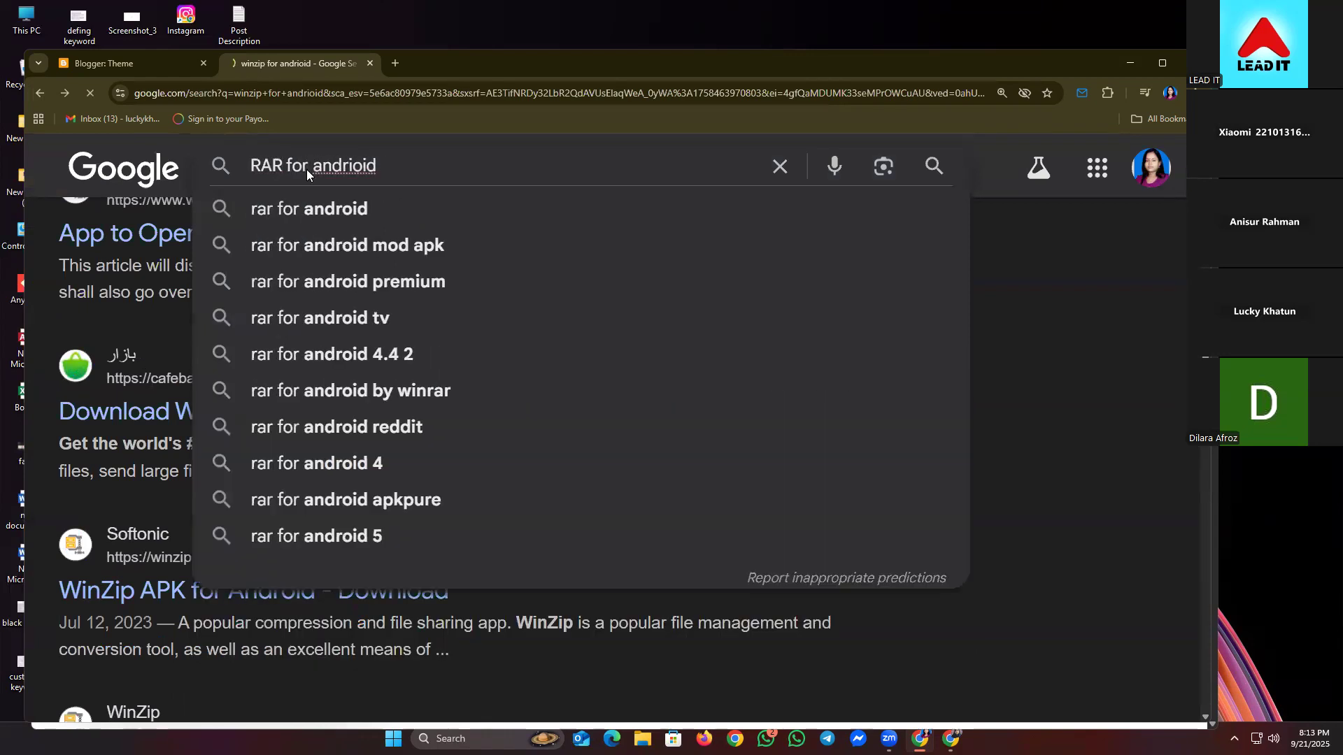
left_click(156, 508)
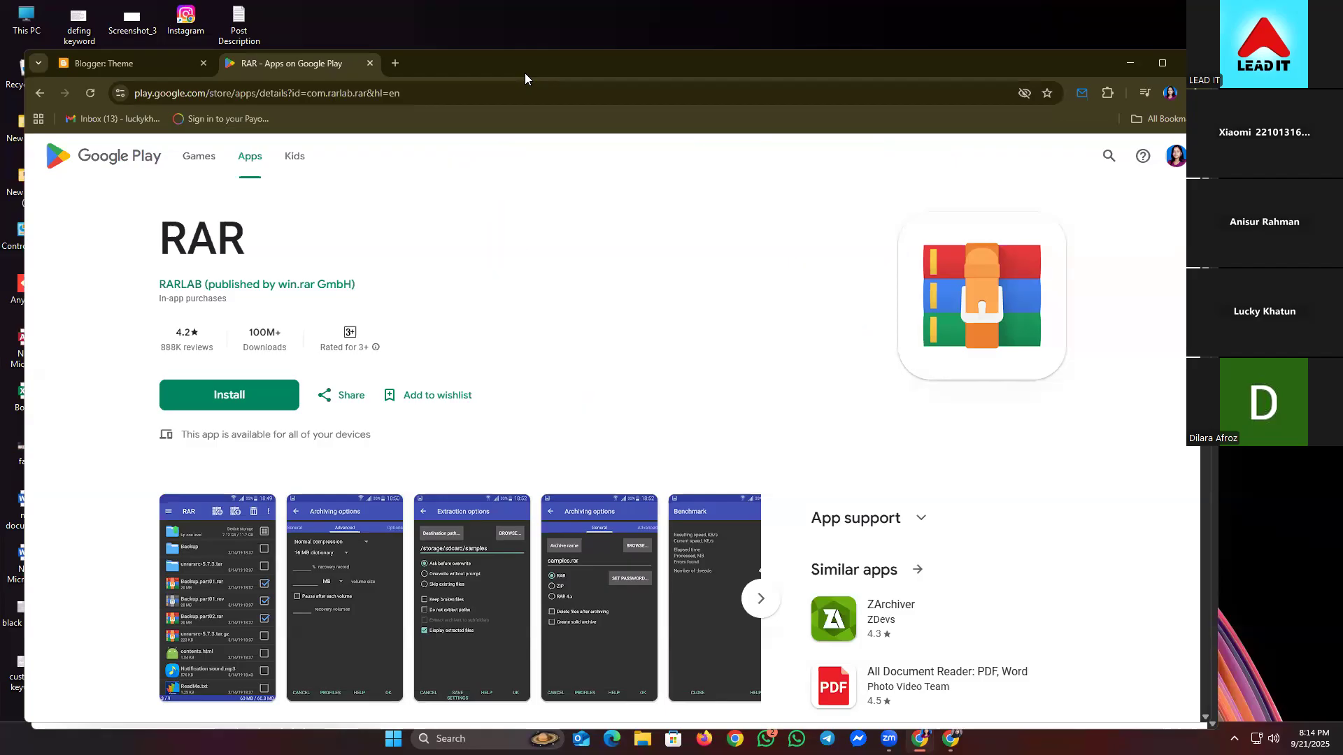
left_click(39, 93)
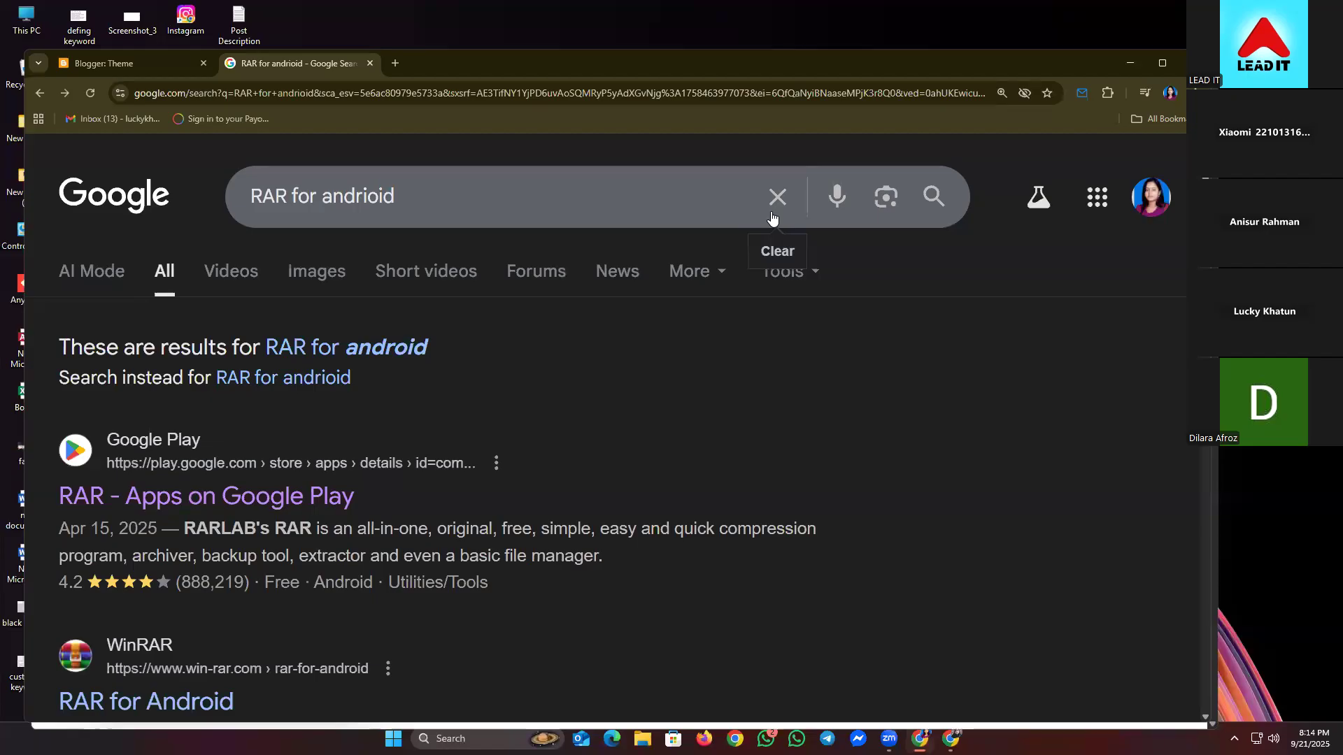
- Type 'windrar' and run the suggested 'winrar for pc' search
scroll(654, 431, "down", 3)
scroll(633, 417, "up", 3)
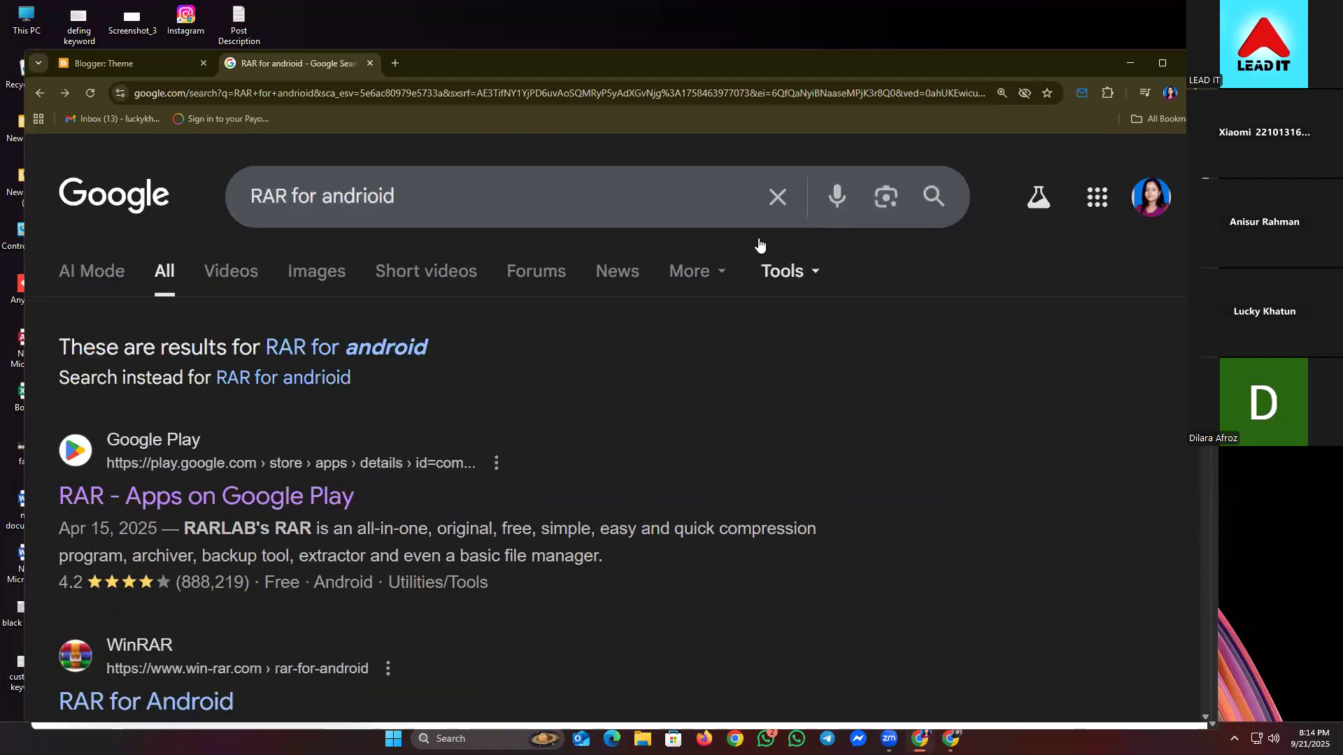
left_click(766, 189)
type("wi")
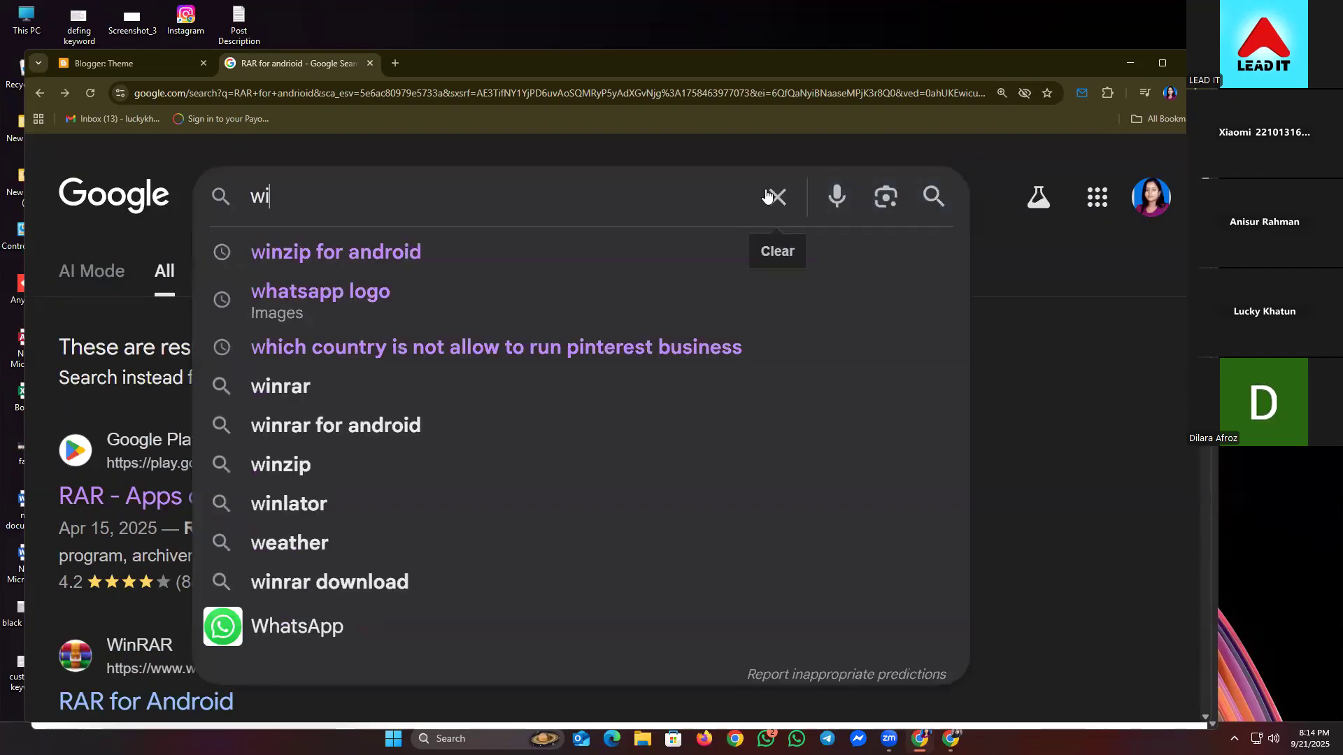
type("ndrar")
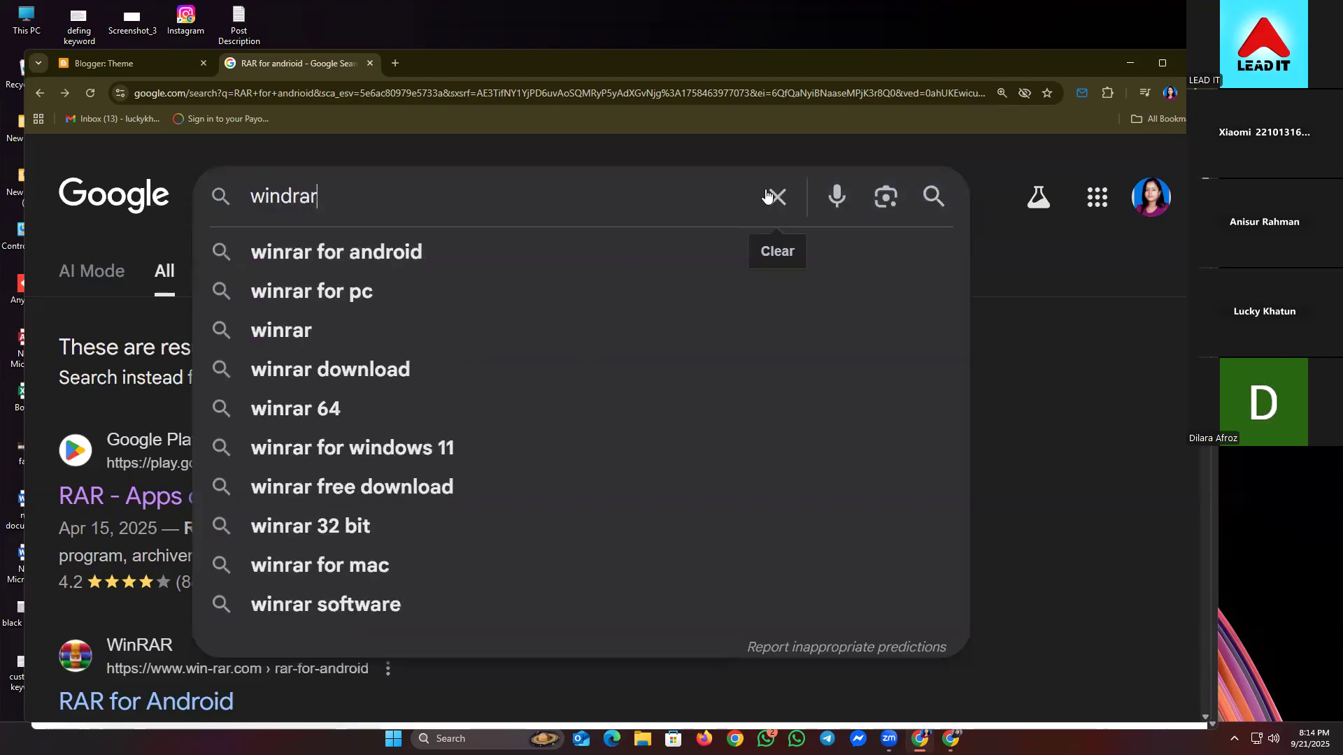
key("Down")
key("Down")
key("Return")
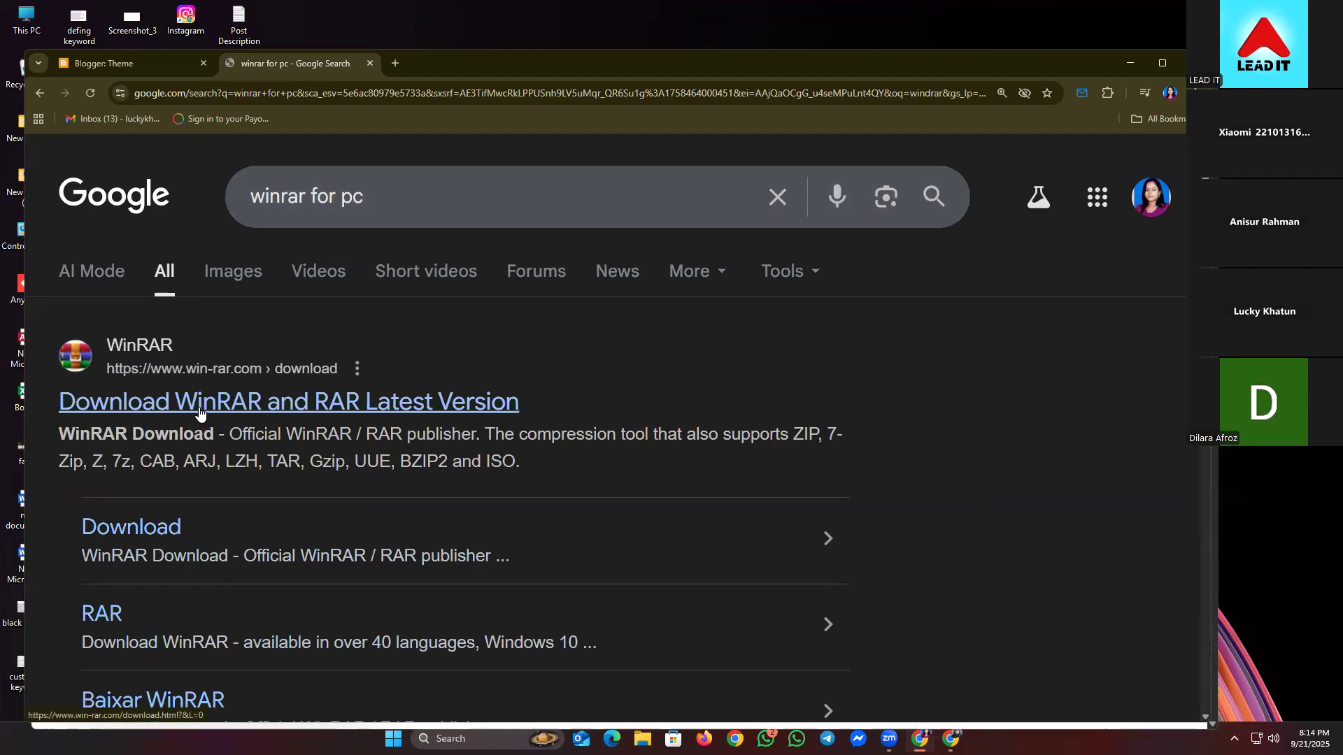
- Clear the 'winrar for pc' query and focus the empty search box
left_click(774, 202)
left_click(1025, 375)
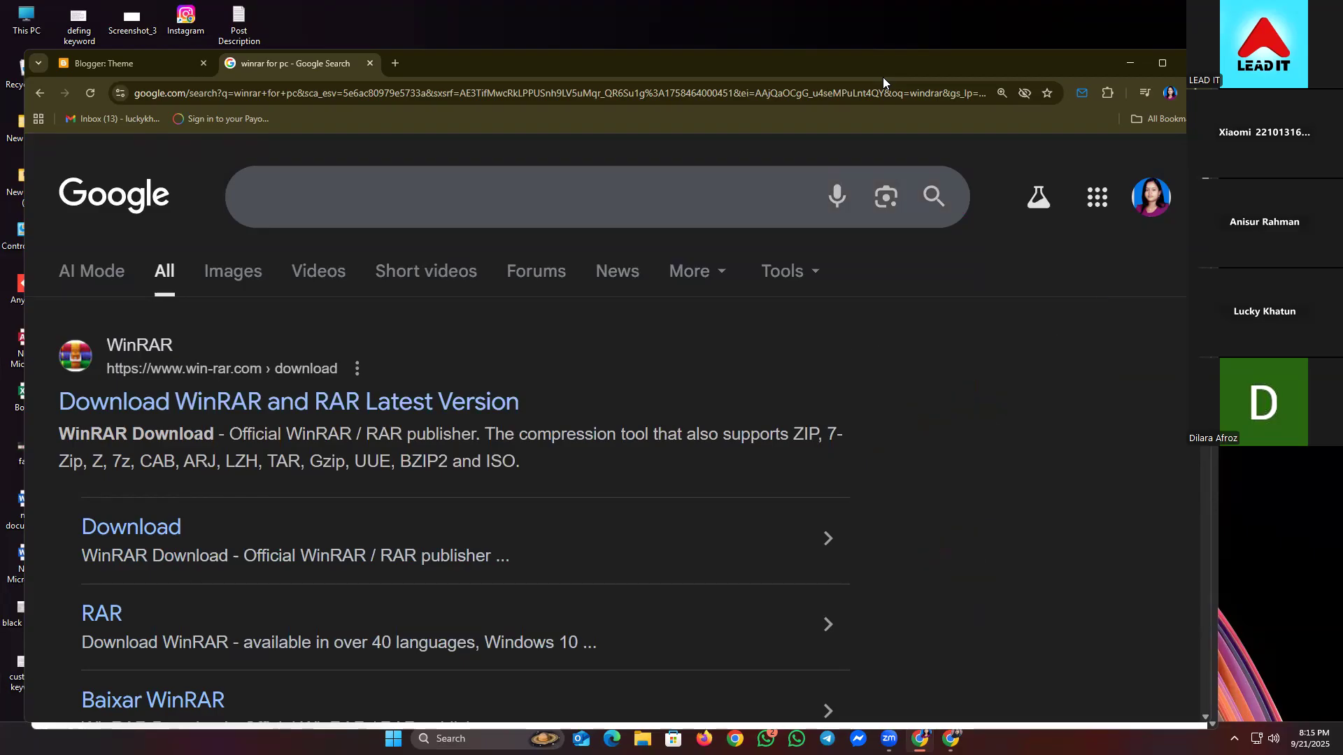
key("slash")
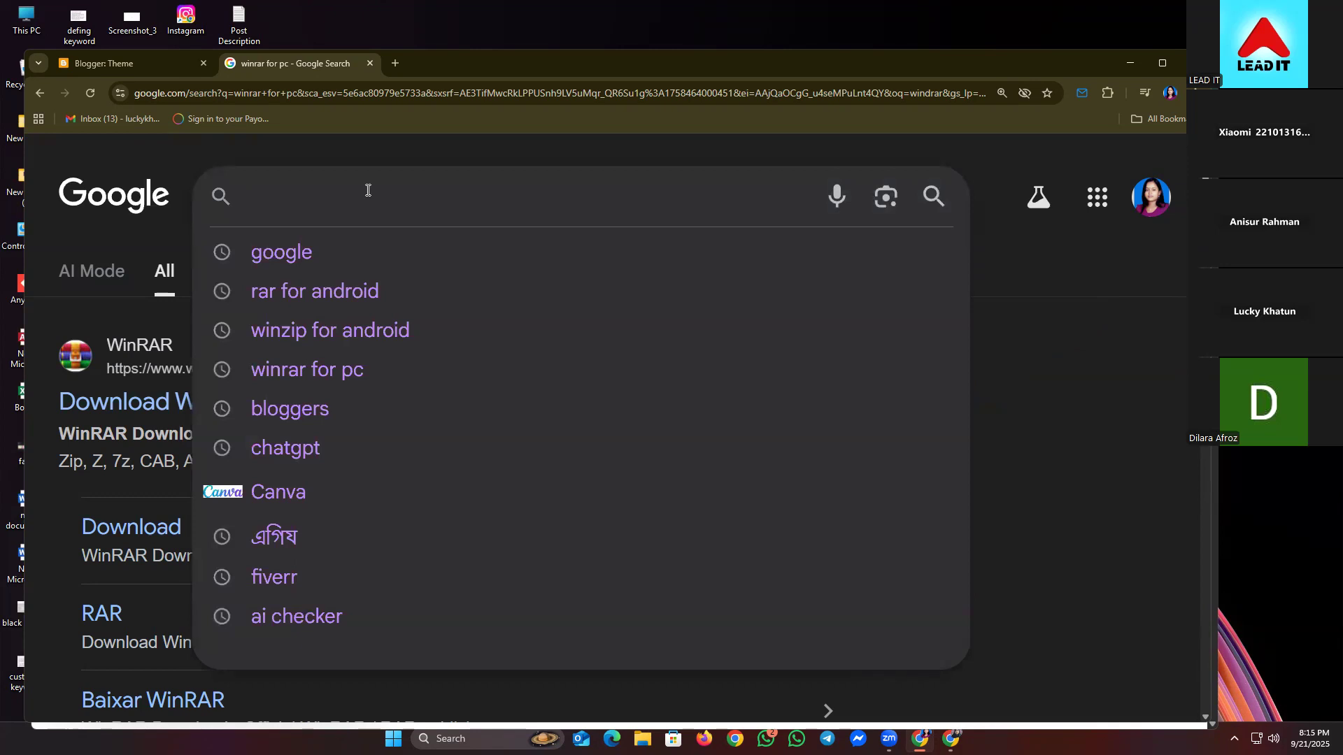
- Search 'sora templates' via the suggestion list and scroll to the SoraTemplates result
type("Sorea")
key("BackSpace")
key("BackSpace")
key("BackSpace")
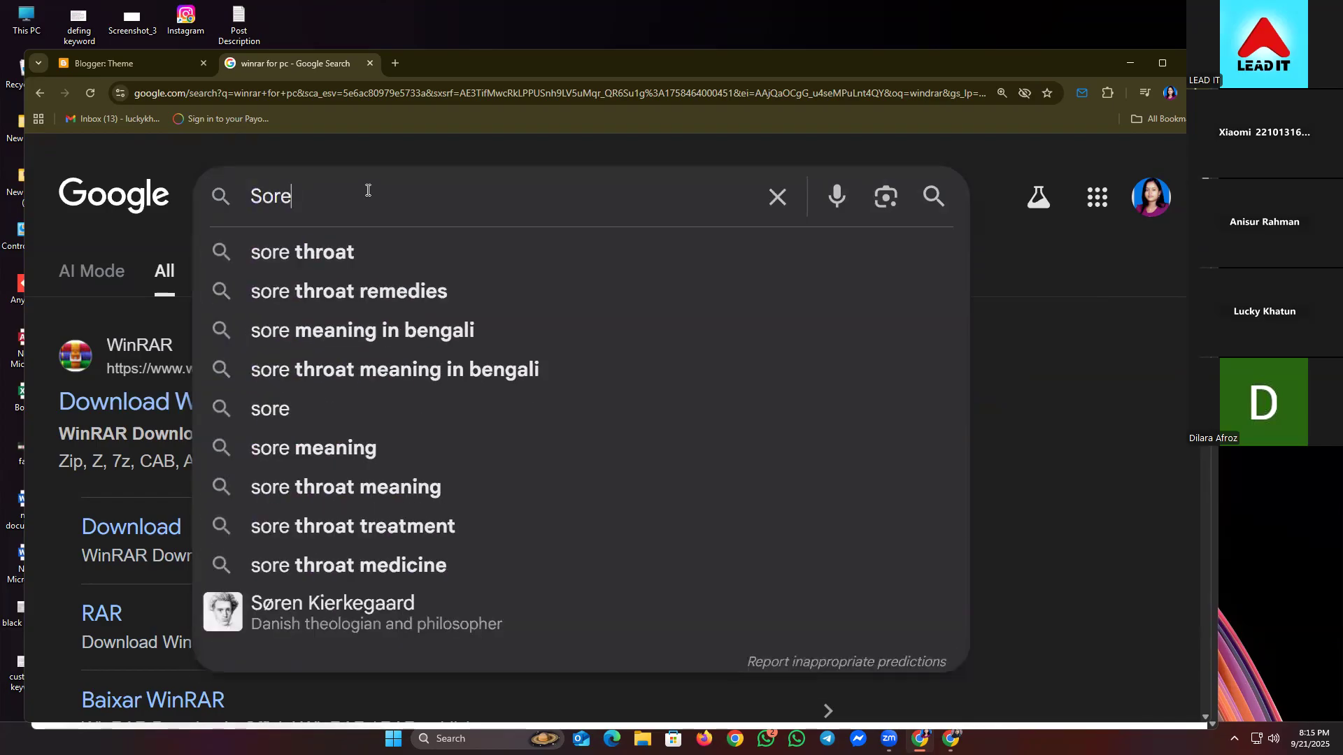
type("ra te")
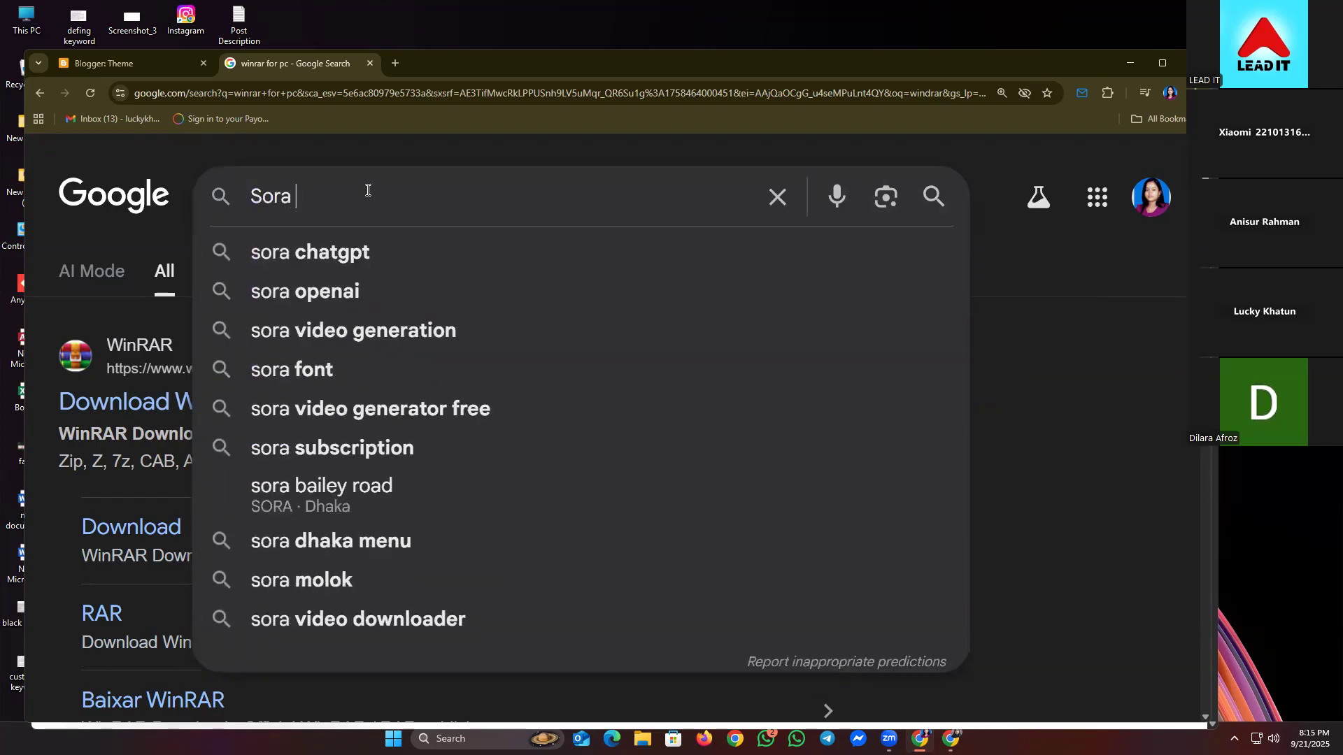
key("Down")
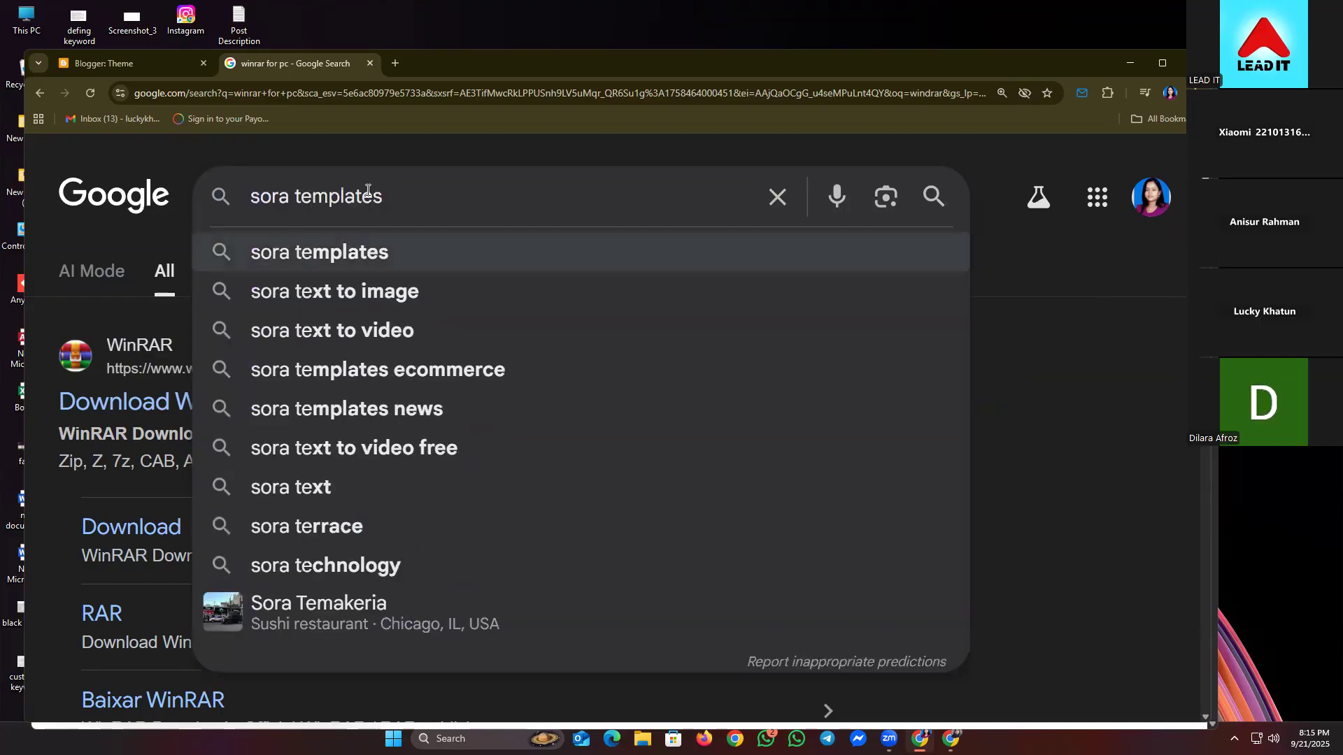
key("Up")
key("Left")
key("Left")
key("Down")
key("Return")
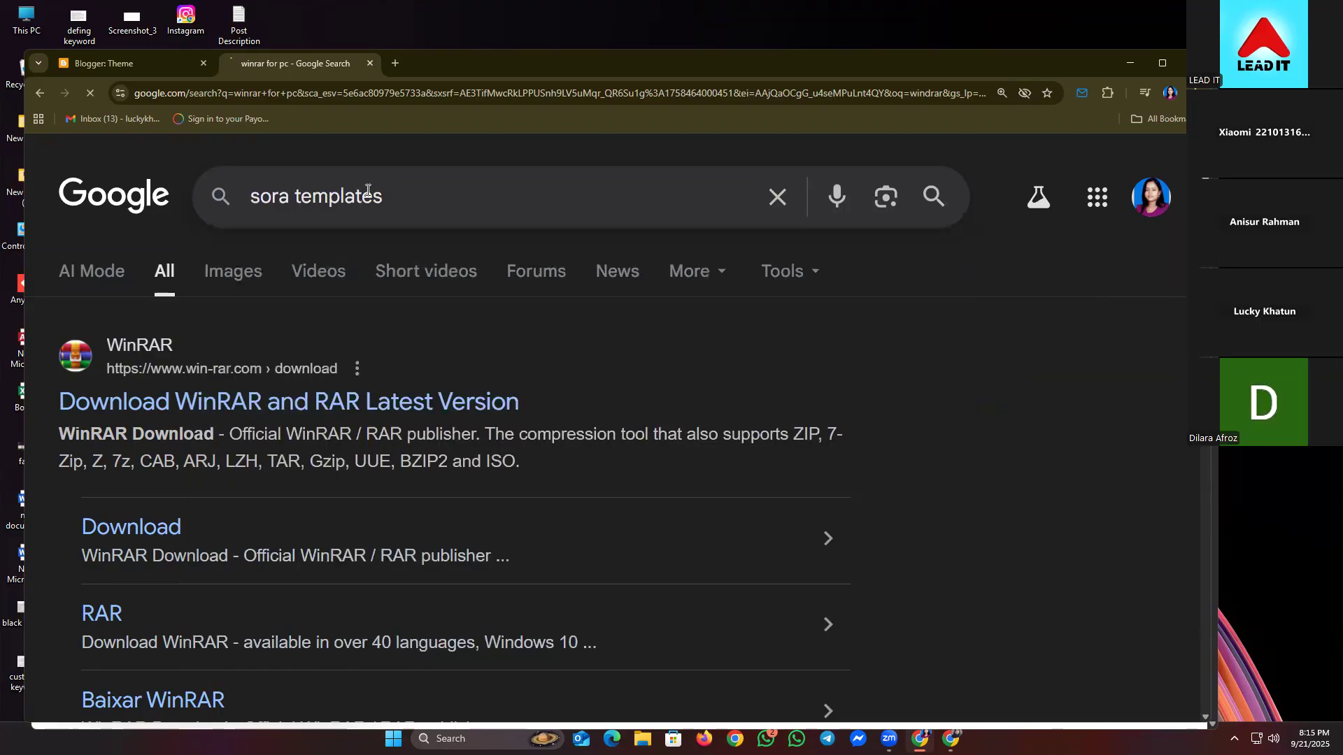
scroll(972, 407, "down", 1)
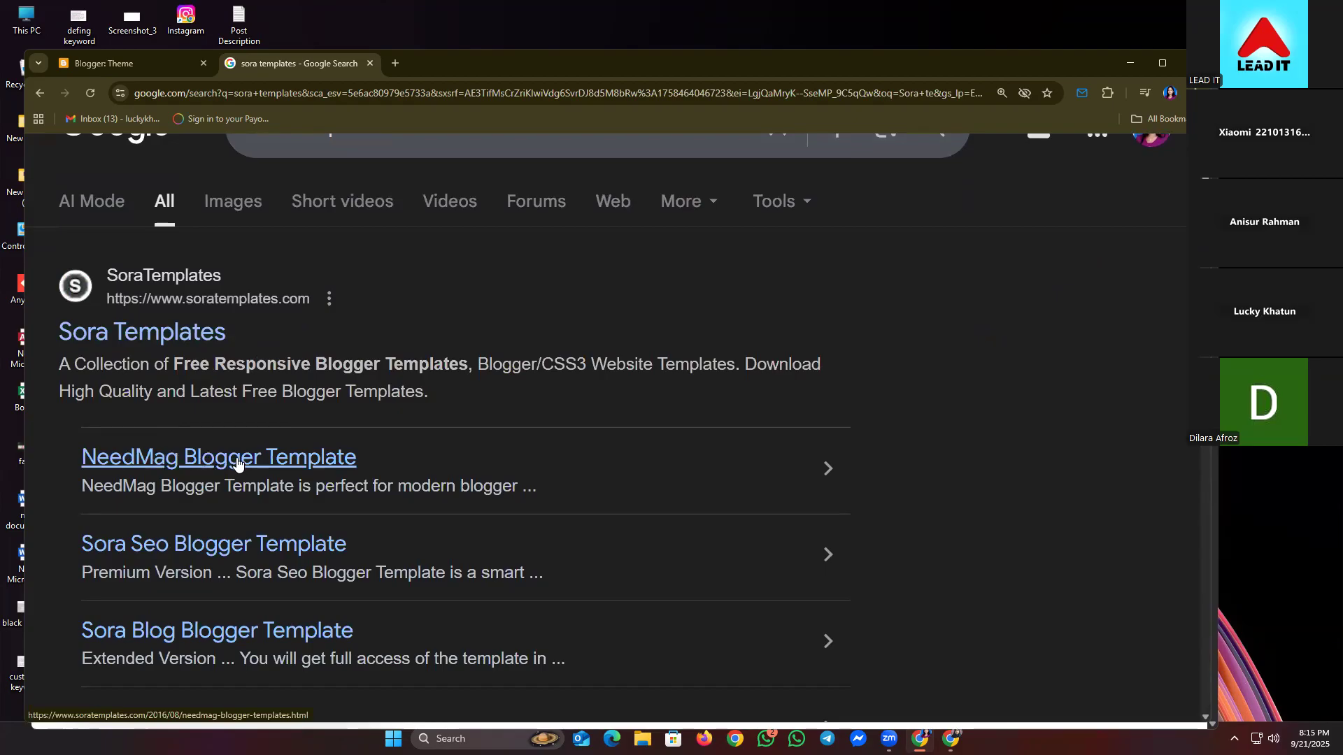
- Open the NeedMag Blogger Template page on Sora Templates
left_click(196, 466)
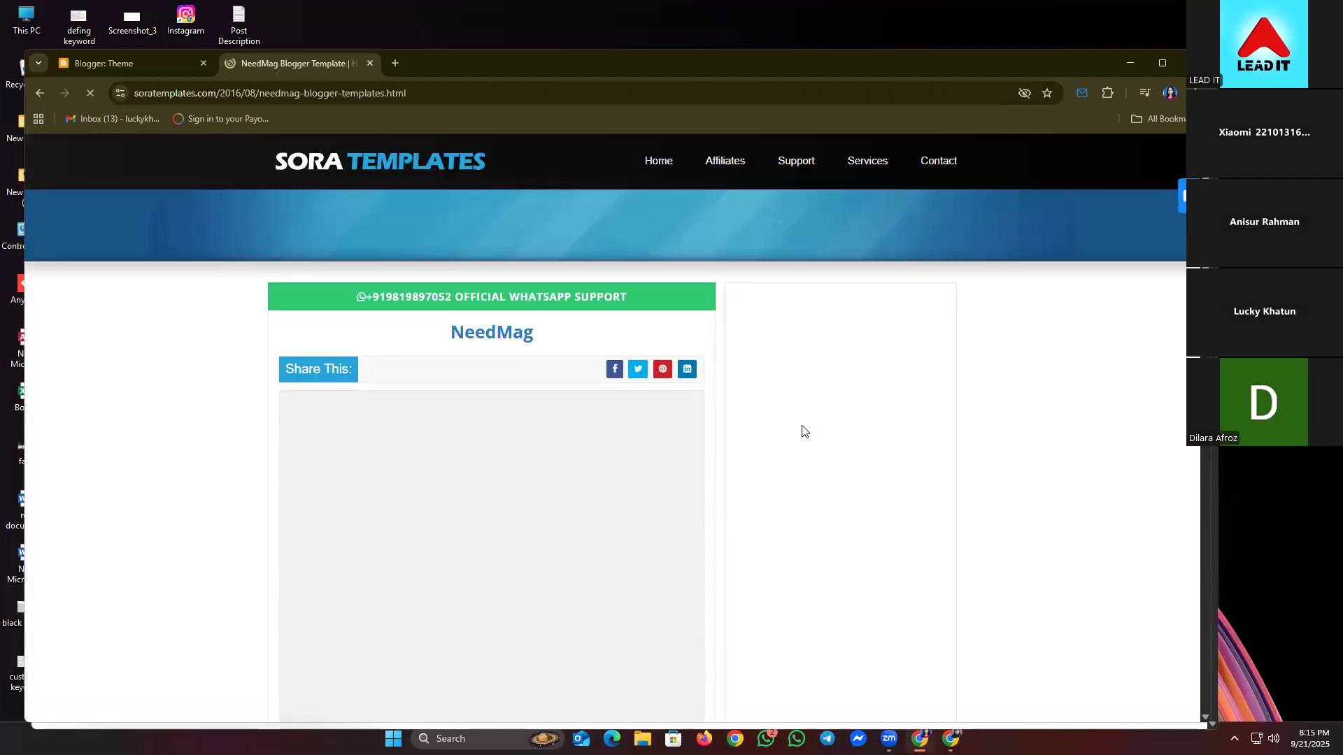
scroll(175, 371, "down", 2)
scroll(189, 383, "down", 4)
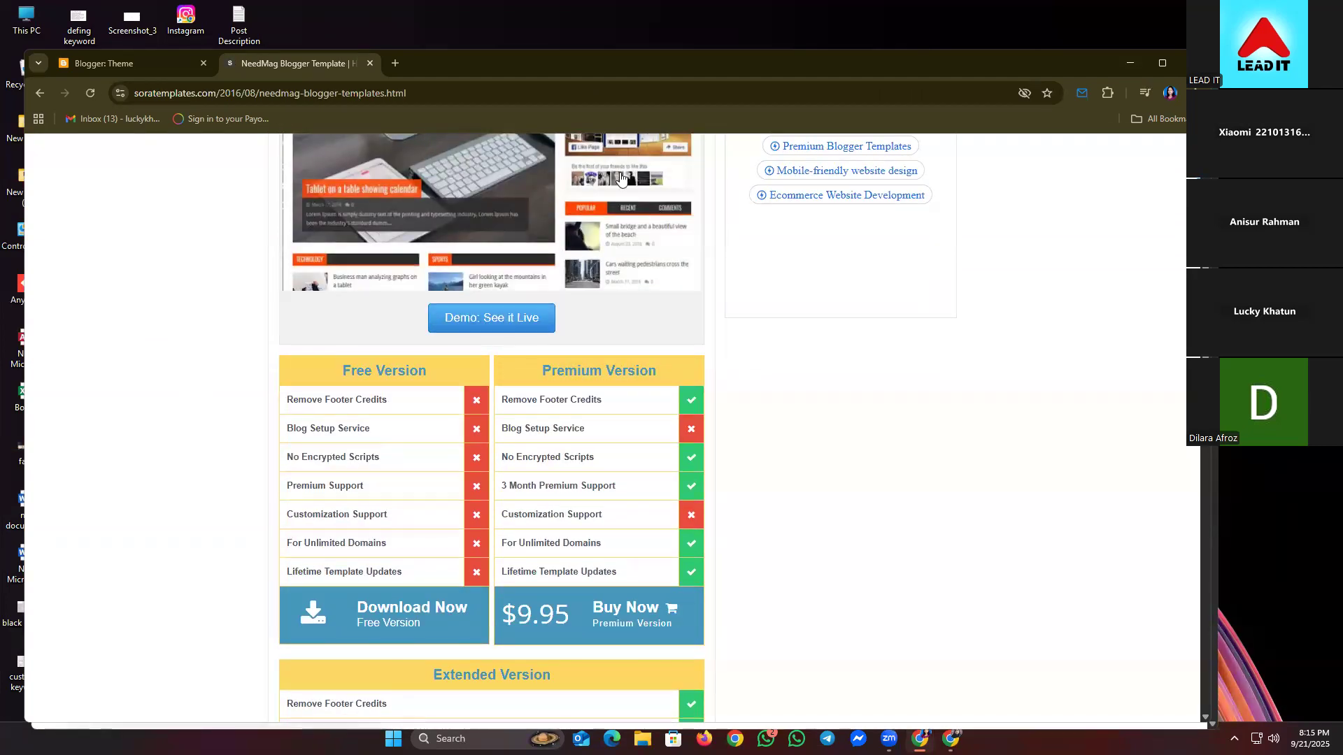
- Zoom Chrome to 150% and scroll to the Free vs $9.95 Premium table
key("alt+f")
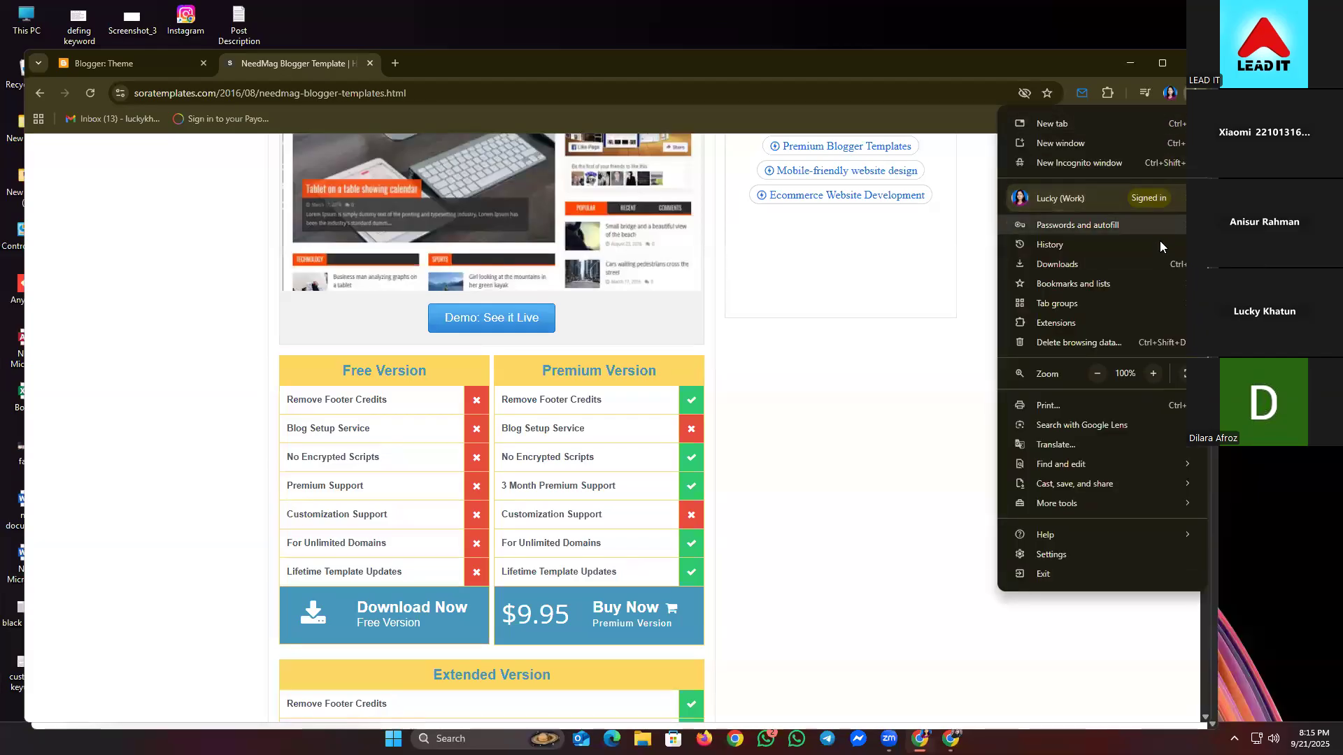
left_click(1153, 374)
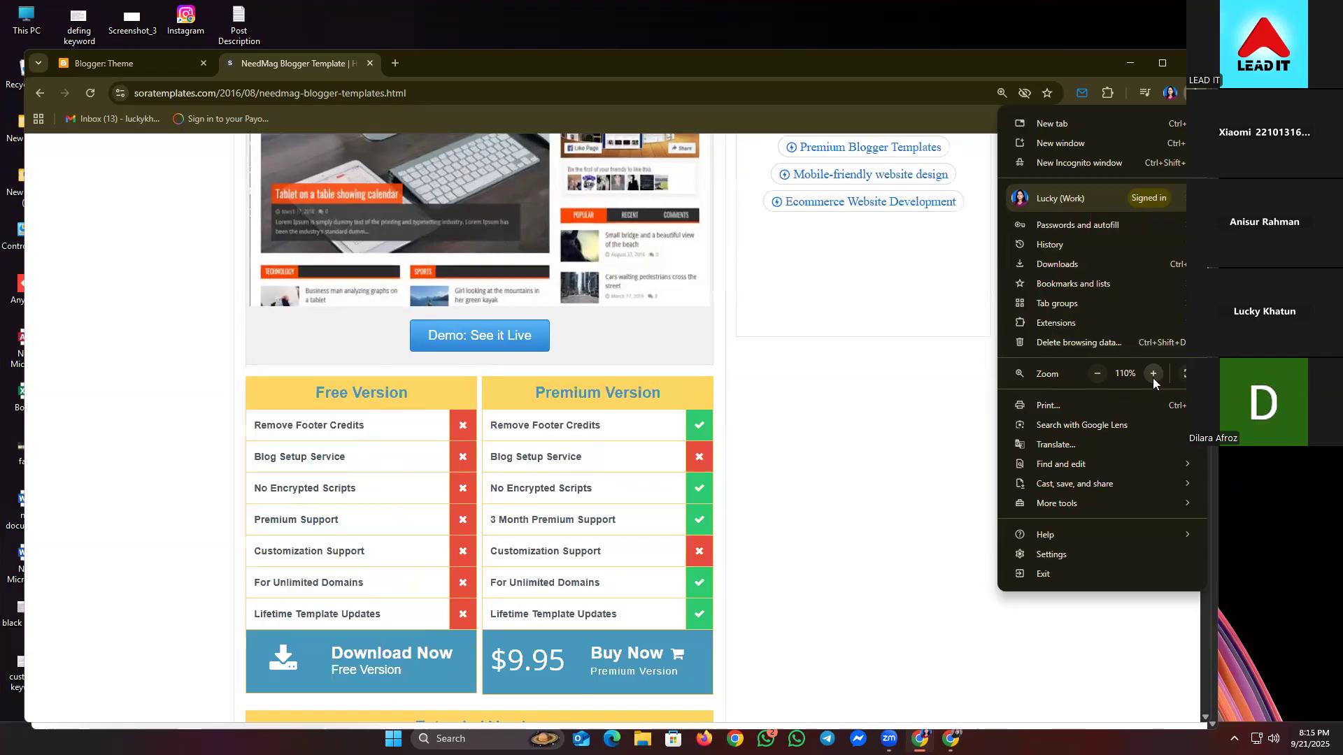
left_click(1153, 373)
left_click(1153, 373)
left_click(1153, 373)
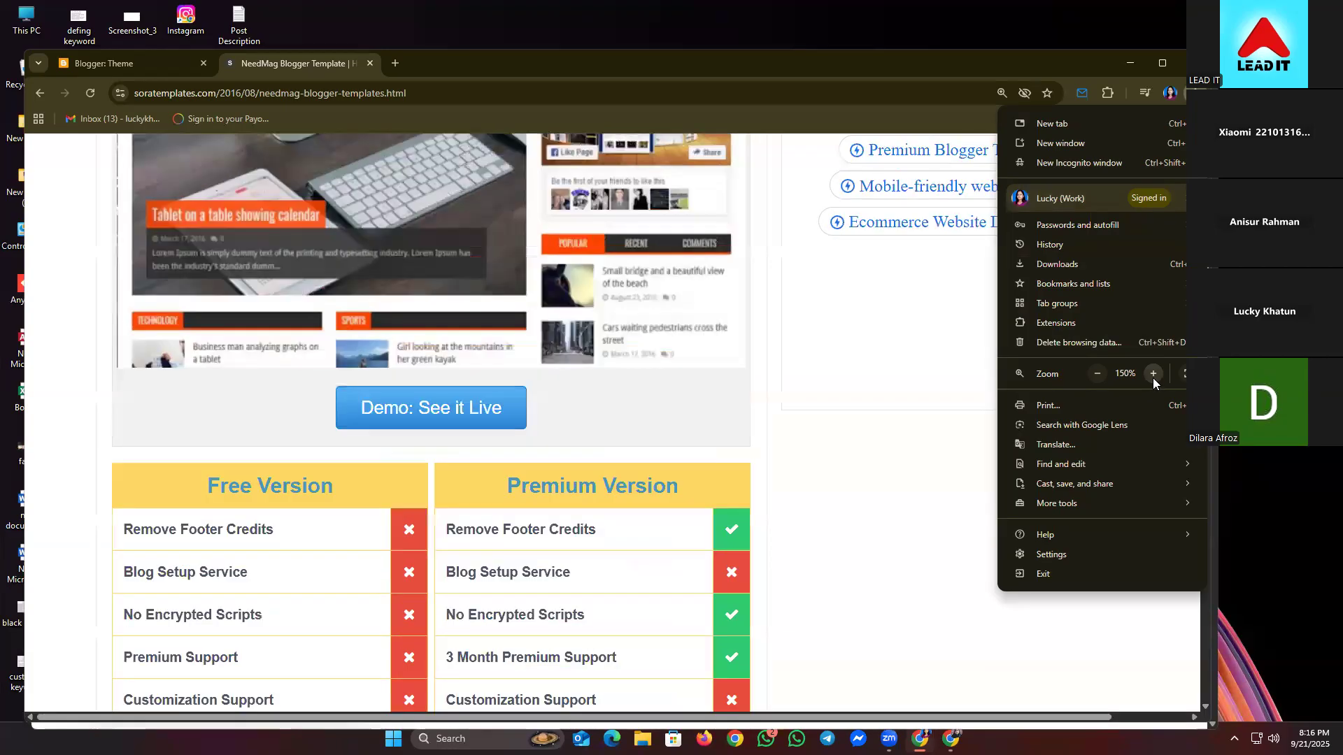
left_click(848, 464)
scroll(847, 464, "down", 2)
scroll(848, 465, "down", 3)
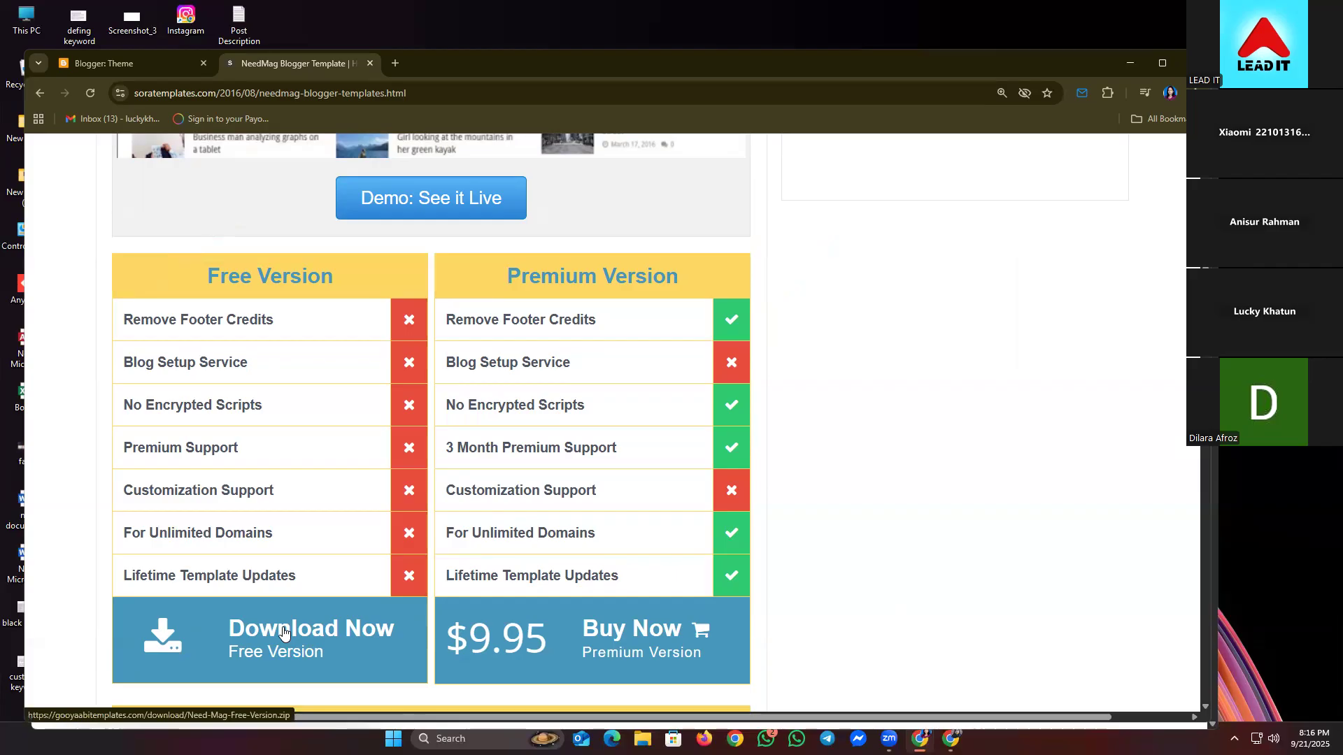
- Download Need-Mag-Free-Version.zip from Sora Templates, dismiss the ad, and show it in the Downloads folder
left_click(283, 632)
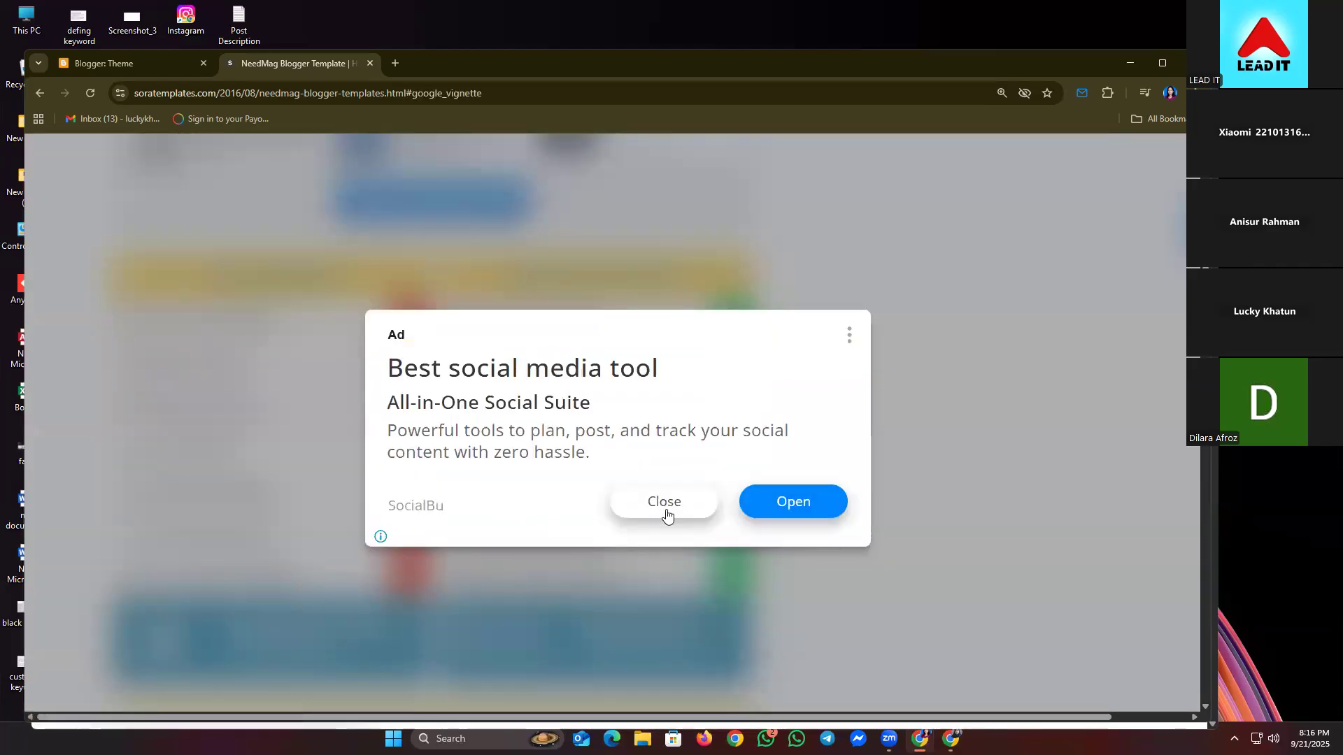
left_click(665, 503)
mouse_move(919, 739)
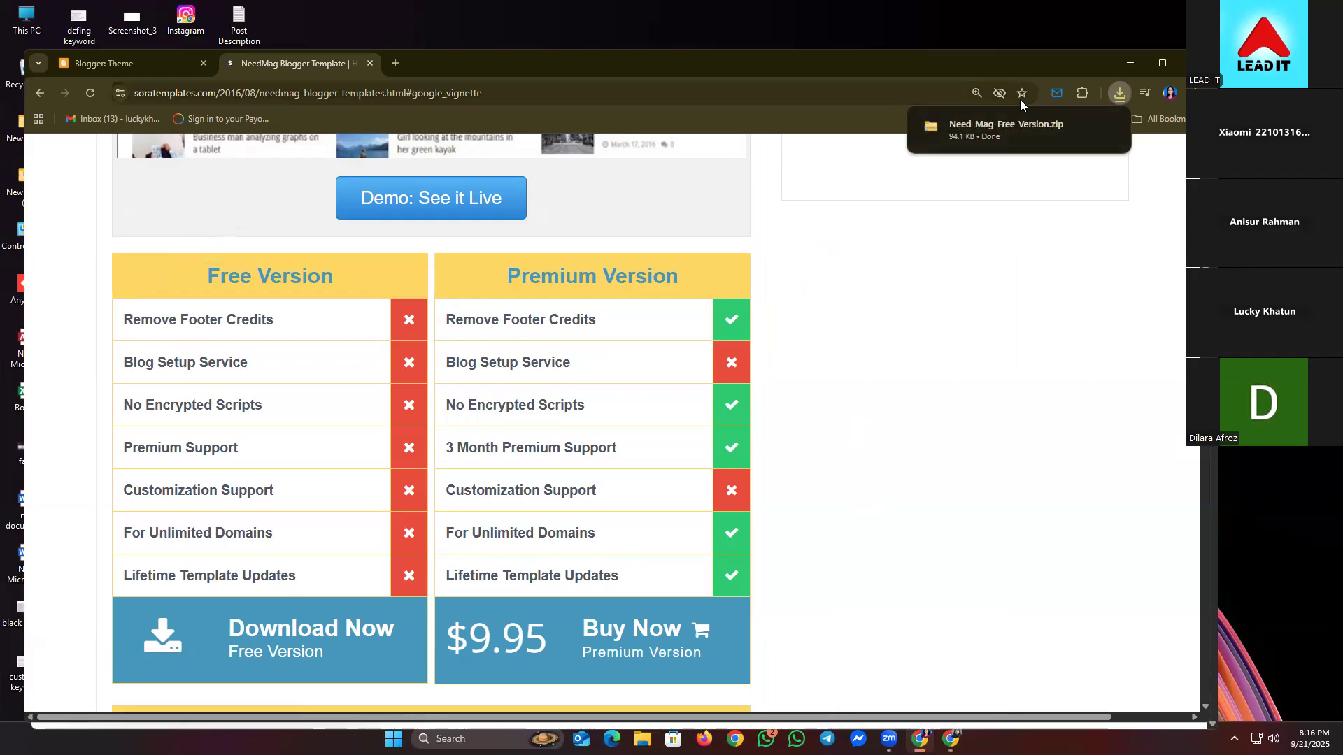
mouse_move(1088, 126)
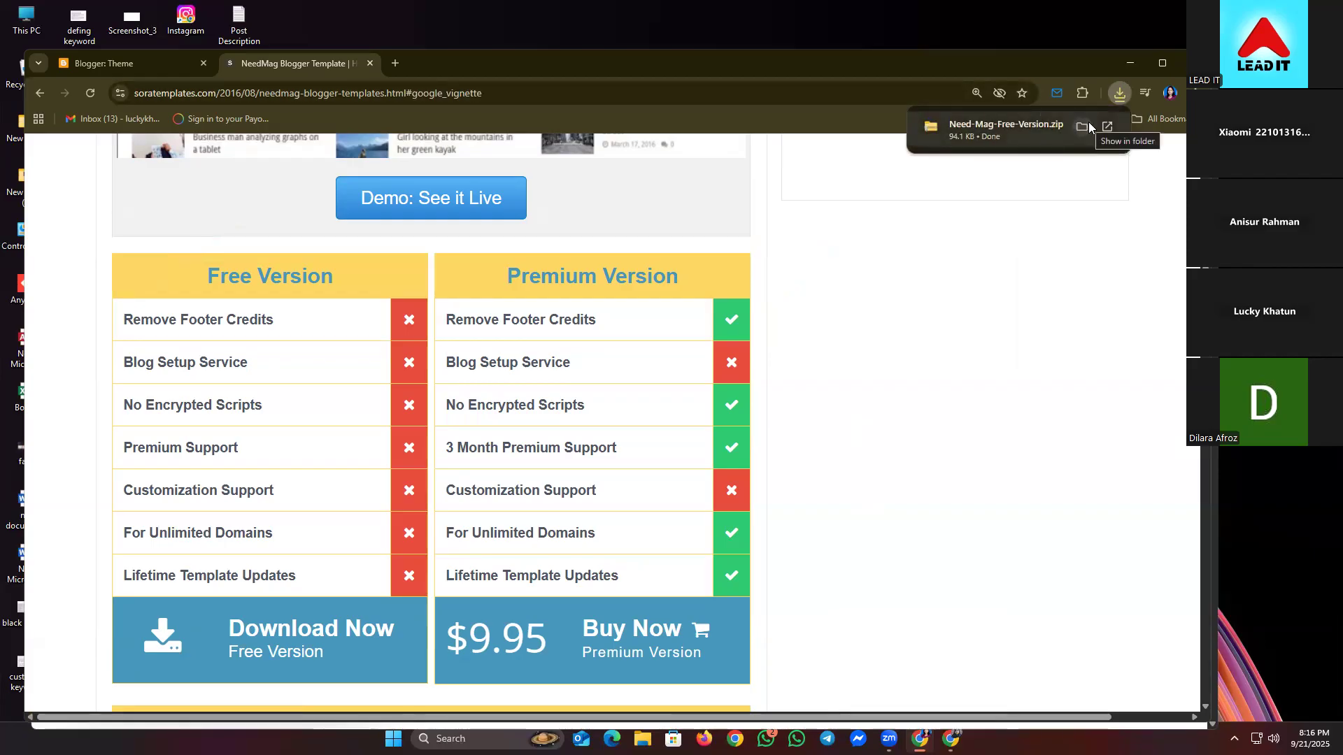
left_click(1080, 128)
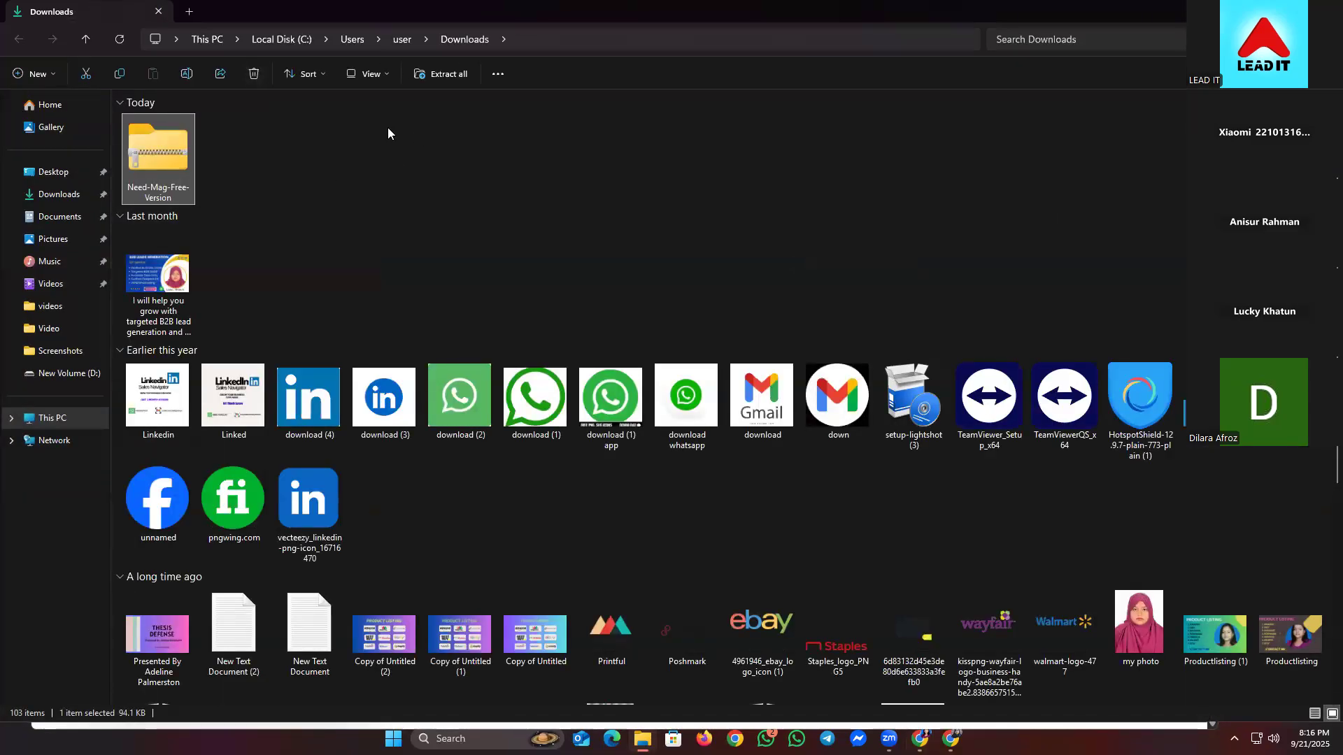
- Open the Need-Mag-Free-Version zip and display its files as extra large icons
double_click(167, 161)
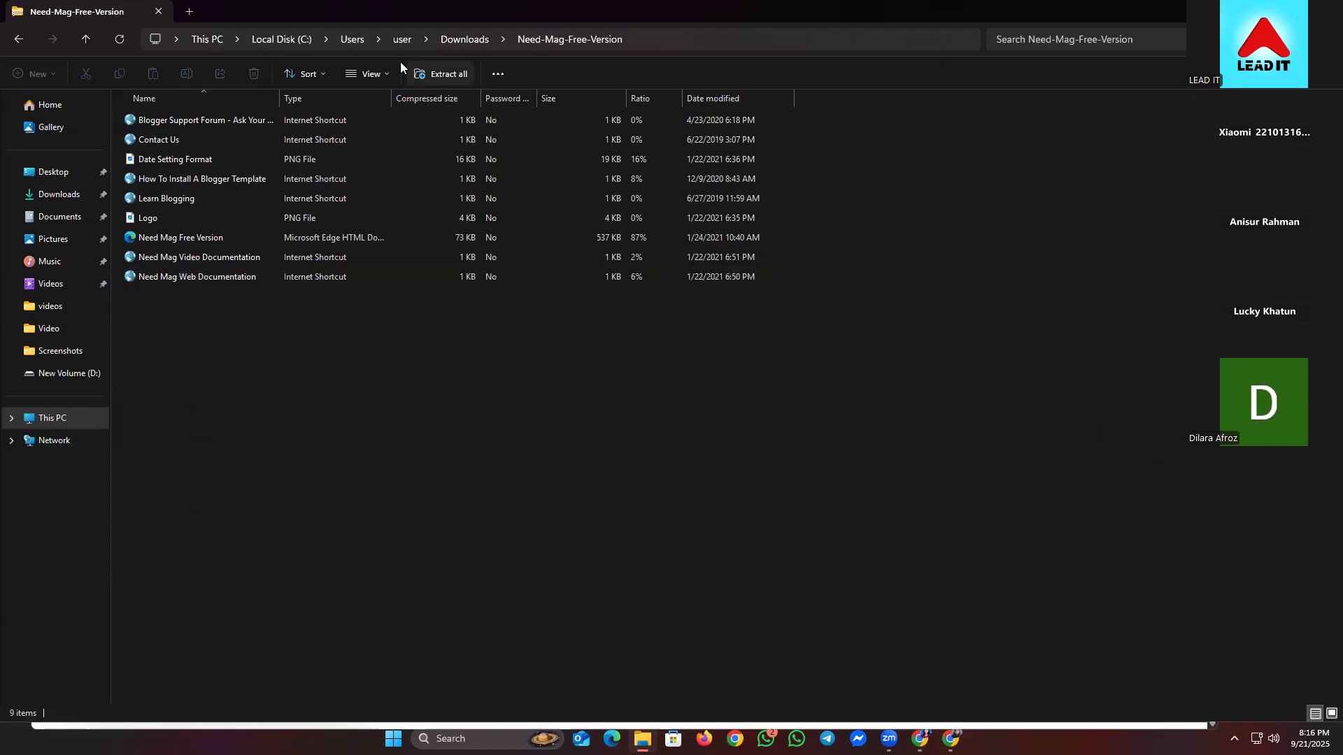
left_click(382, 81)
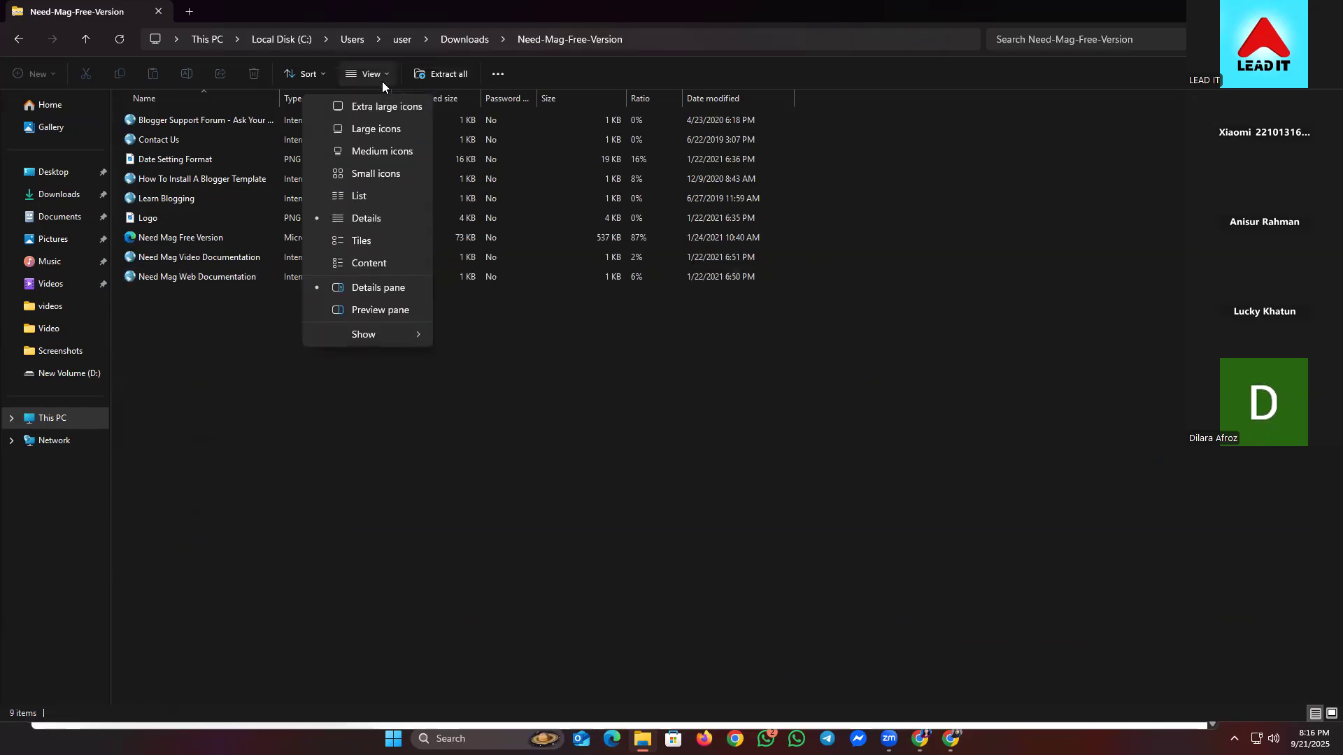
left_click(380, 103)
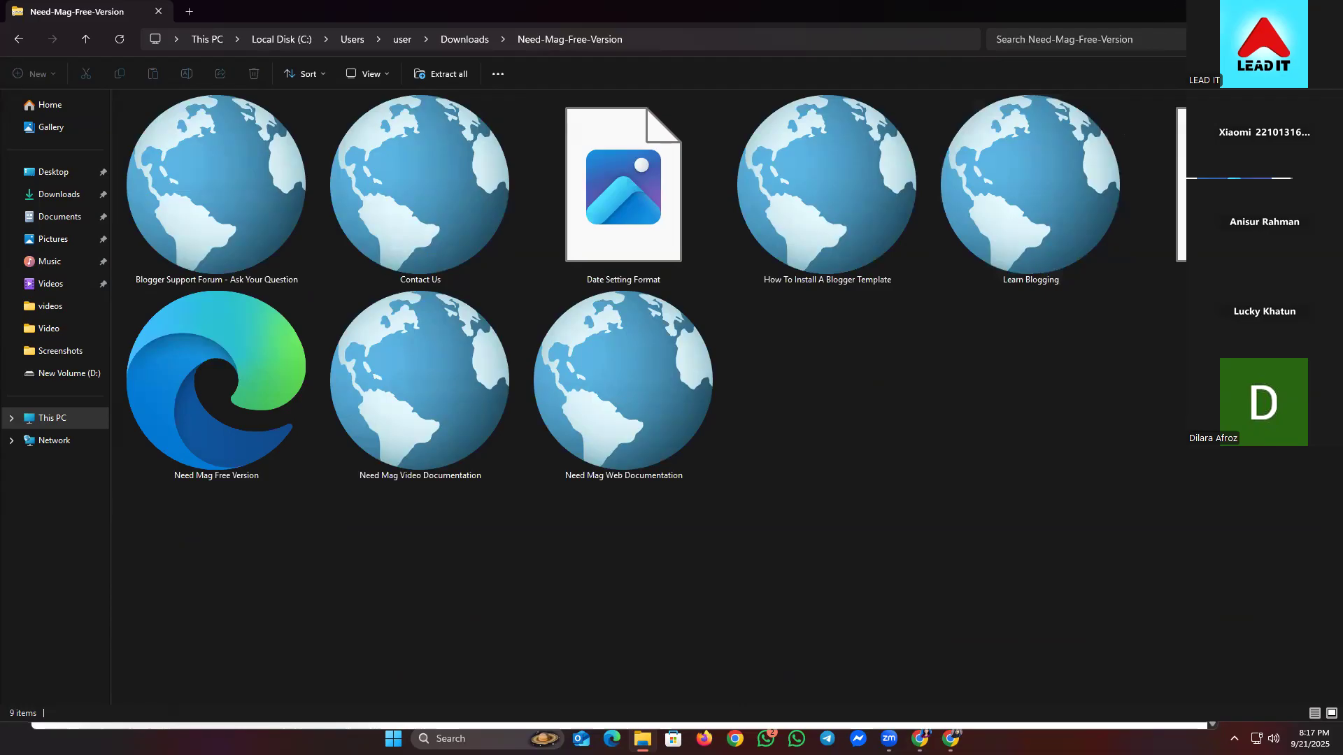
- Restore down, move left and widen the folder window, then select the Need Mag Free Version file
left_click(1279, 11)
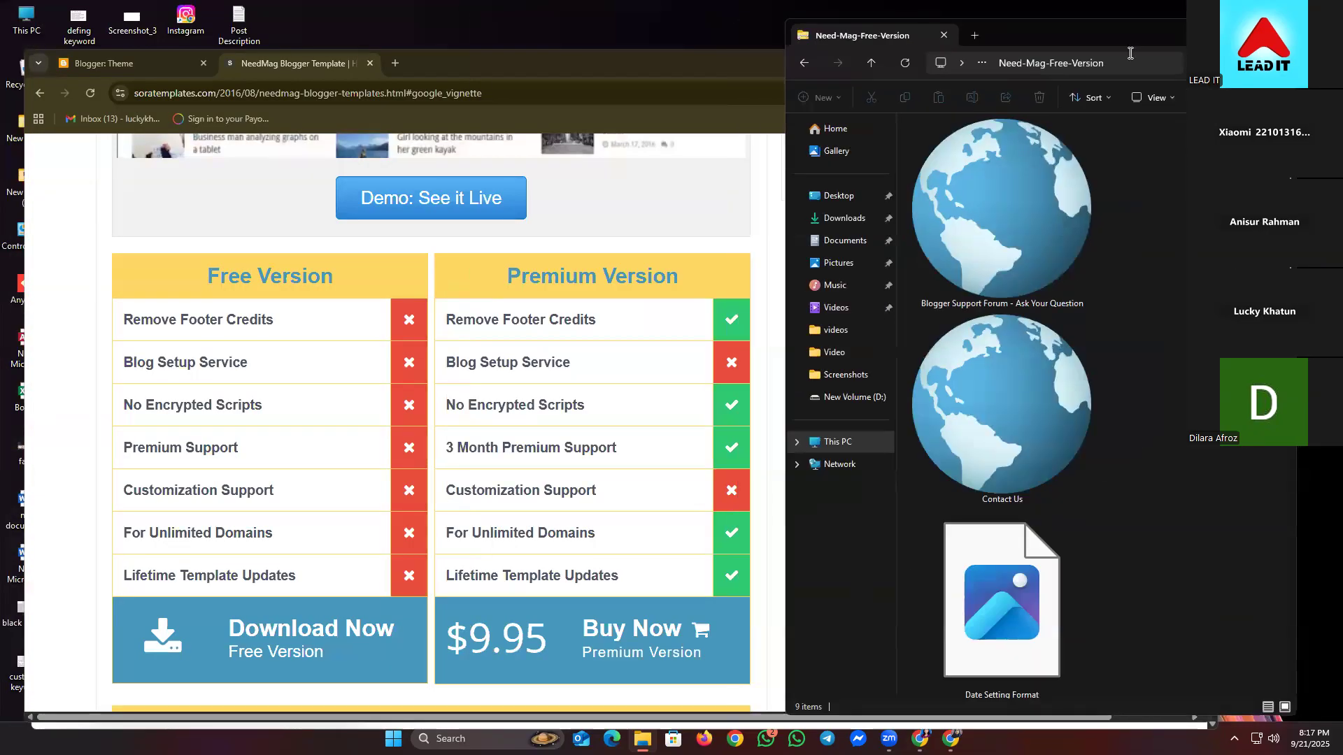
left_click_drag(1060, 37, 357, 83)
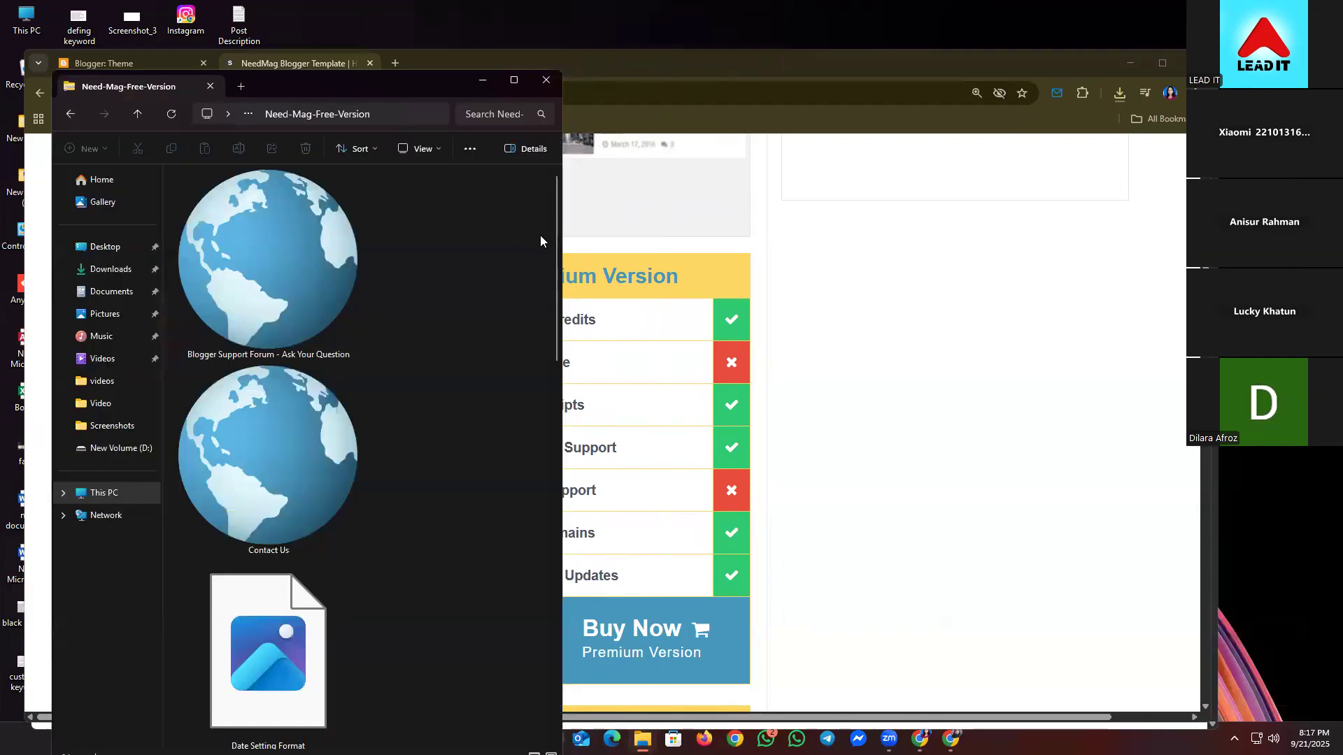
left_click_drag(565, 241, 1196, 288)
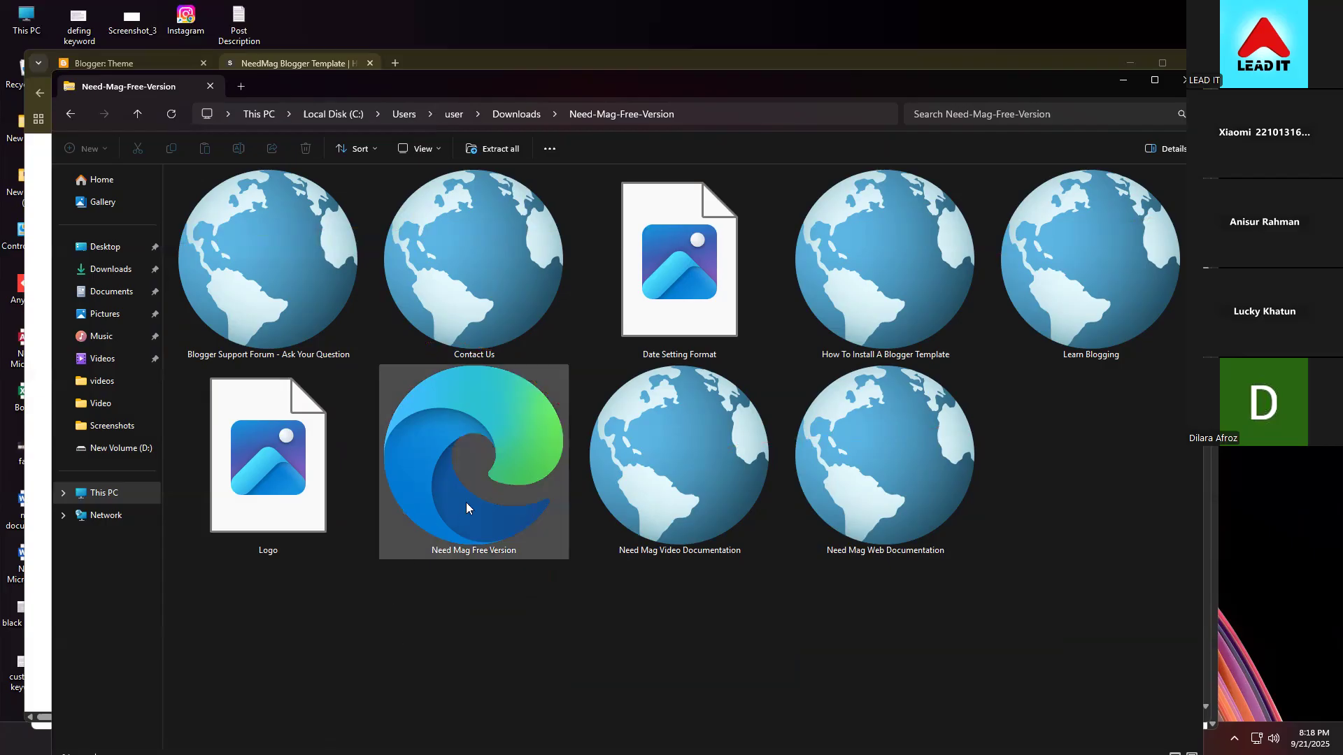
left_click(420, 534)
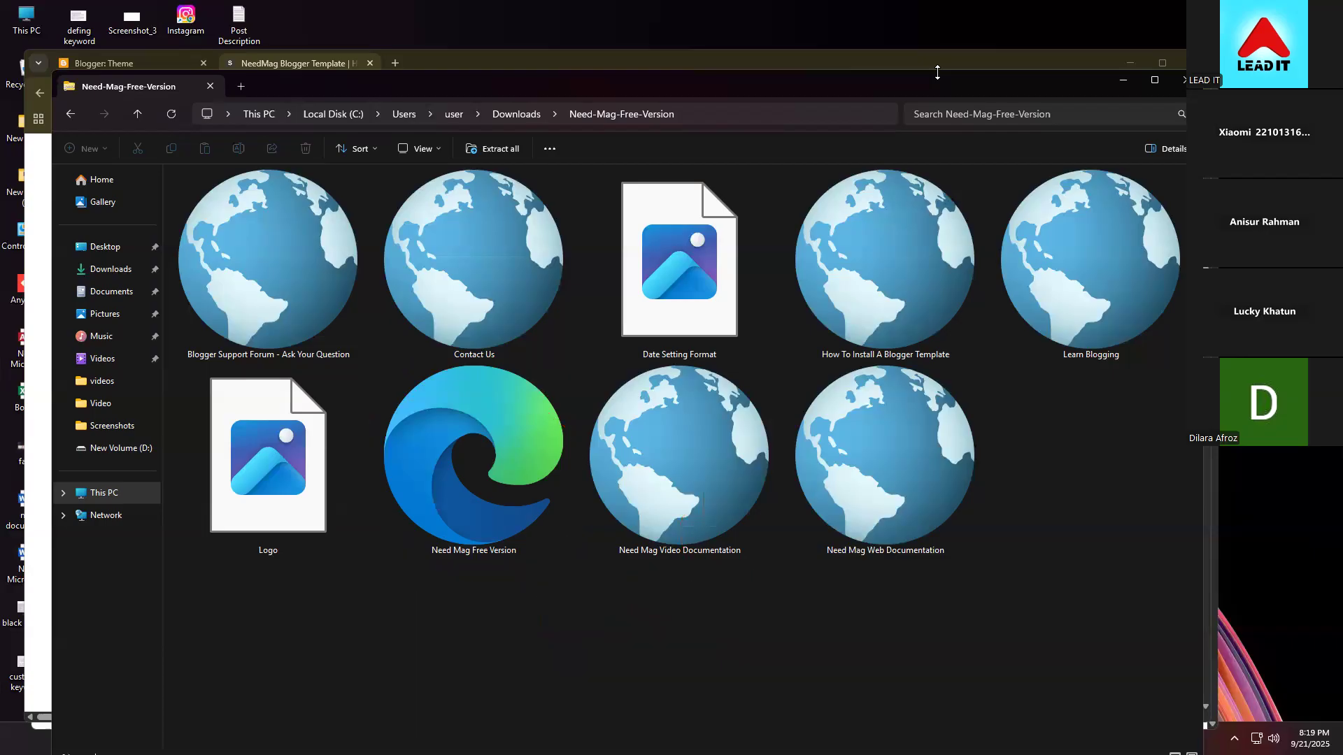
- Cut the Need Mag Free Version file from the extracted folder
left_click(463, 463)
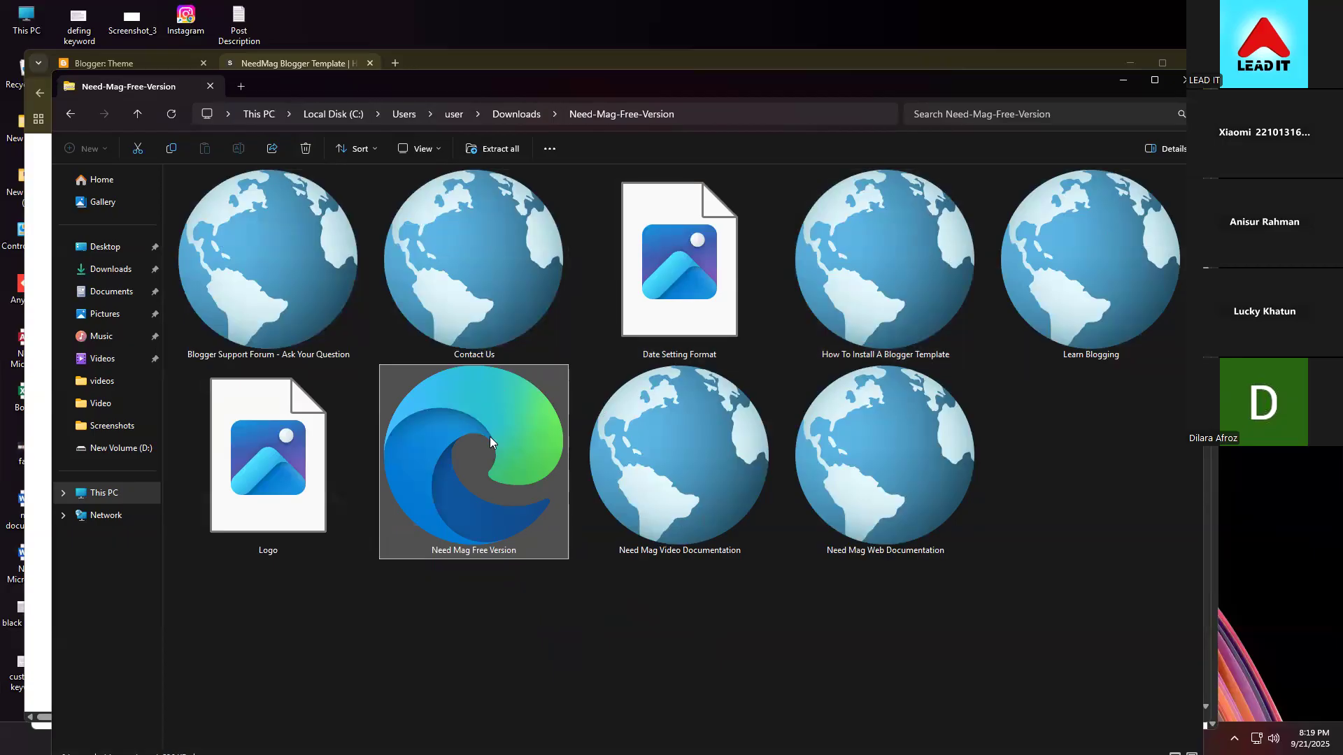
right_click(513, 419)
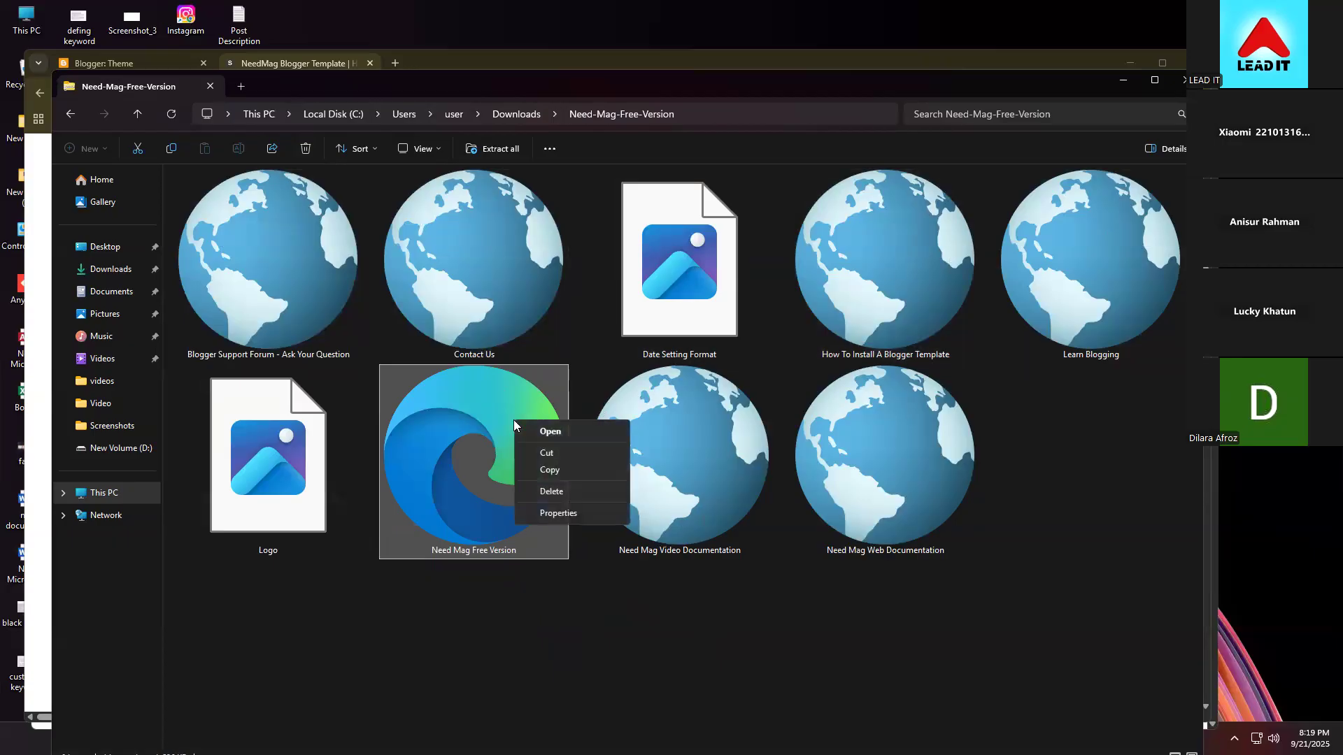
left_click(593, 456)
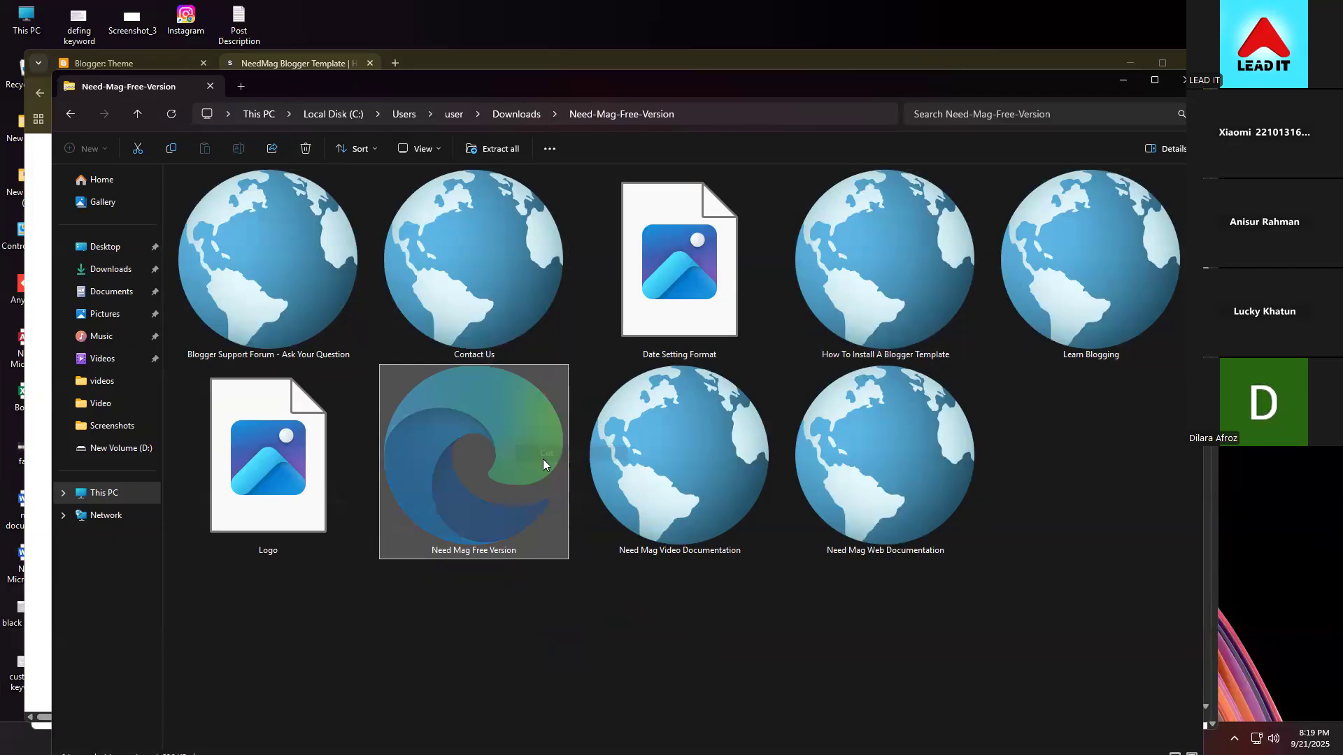
- Minimize the open windows, paste the file onto the desktop, and bring back Chrome's NeedMag page
left_click(1121, 83)
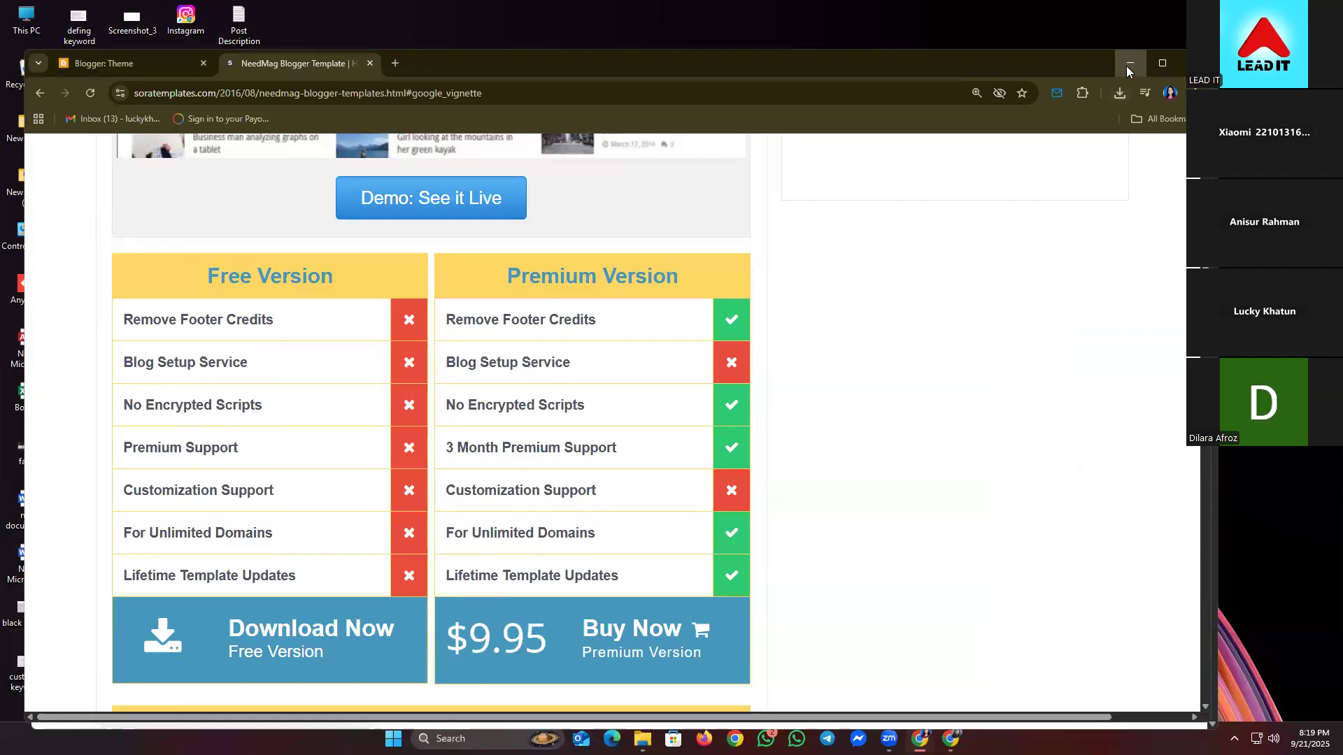
left_click(1126, 65)
left_click(1121, 112)
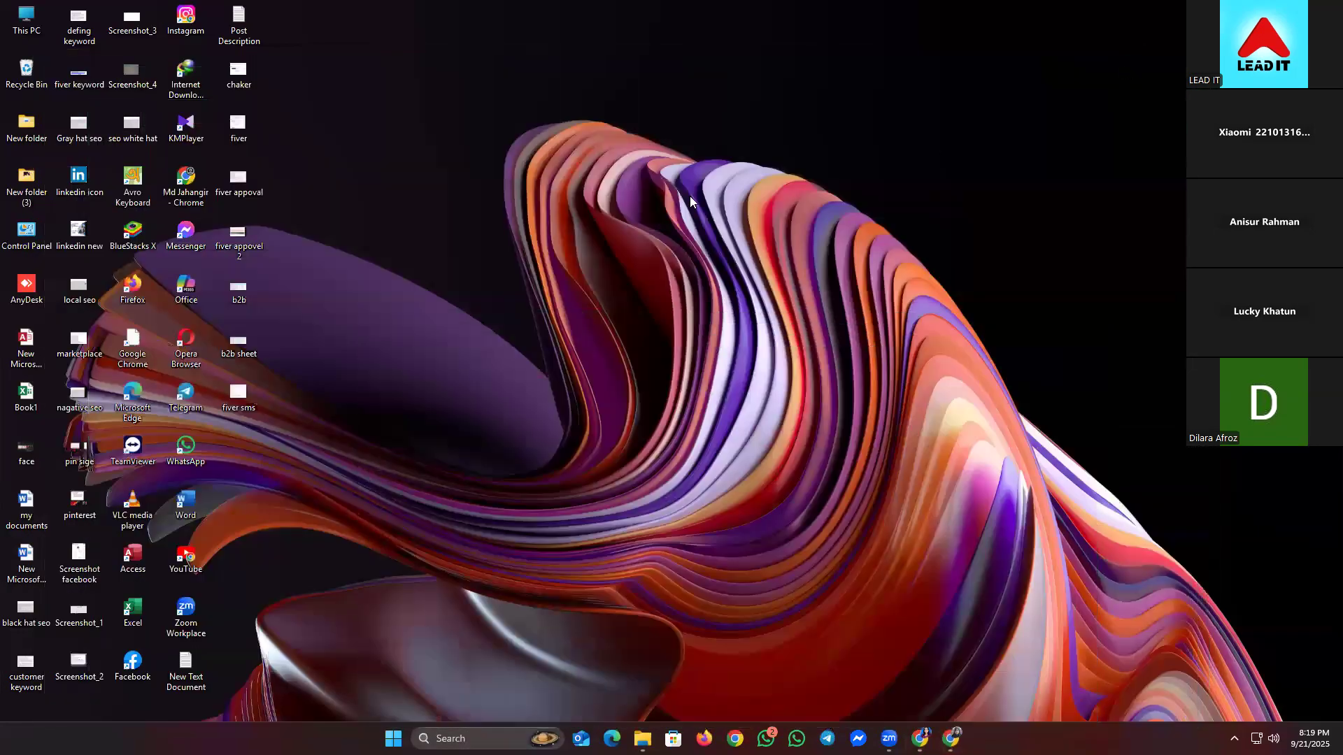
right_click(670, 194)
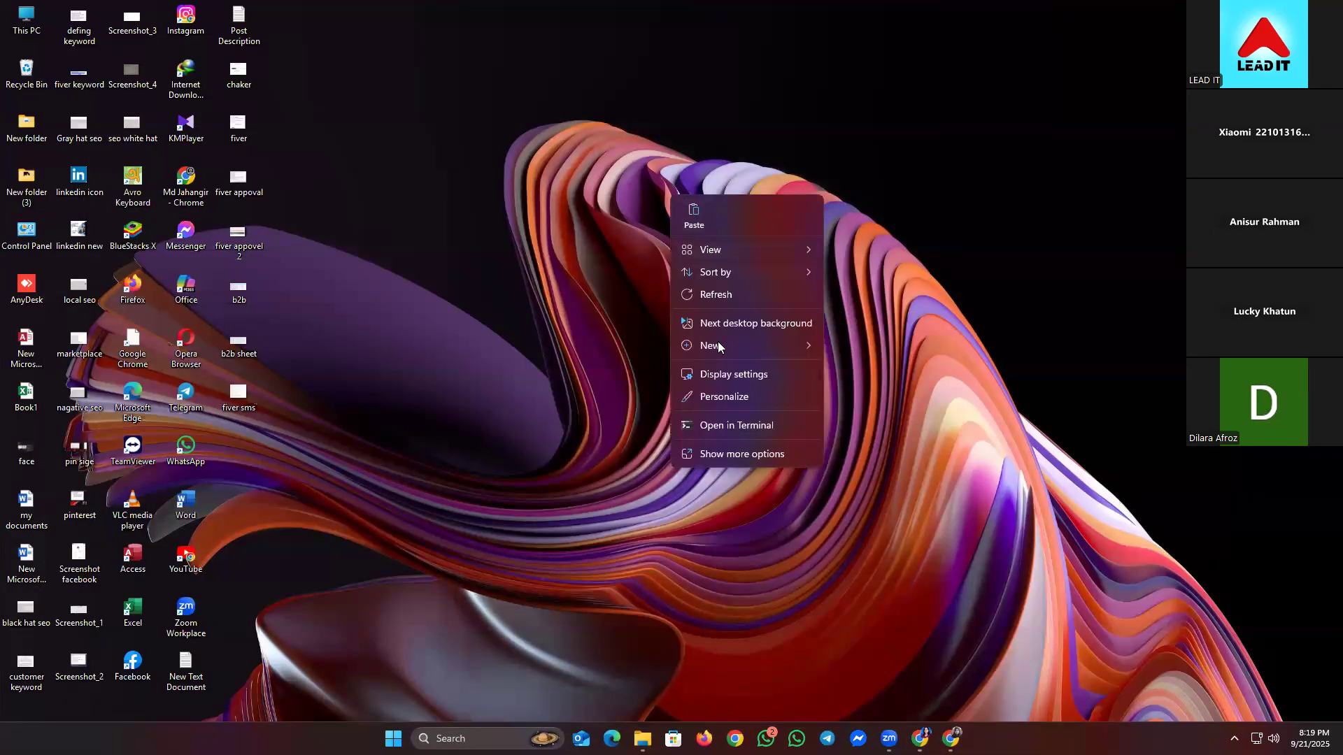
left_click(715, 294)
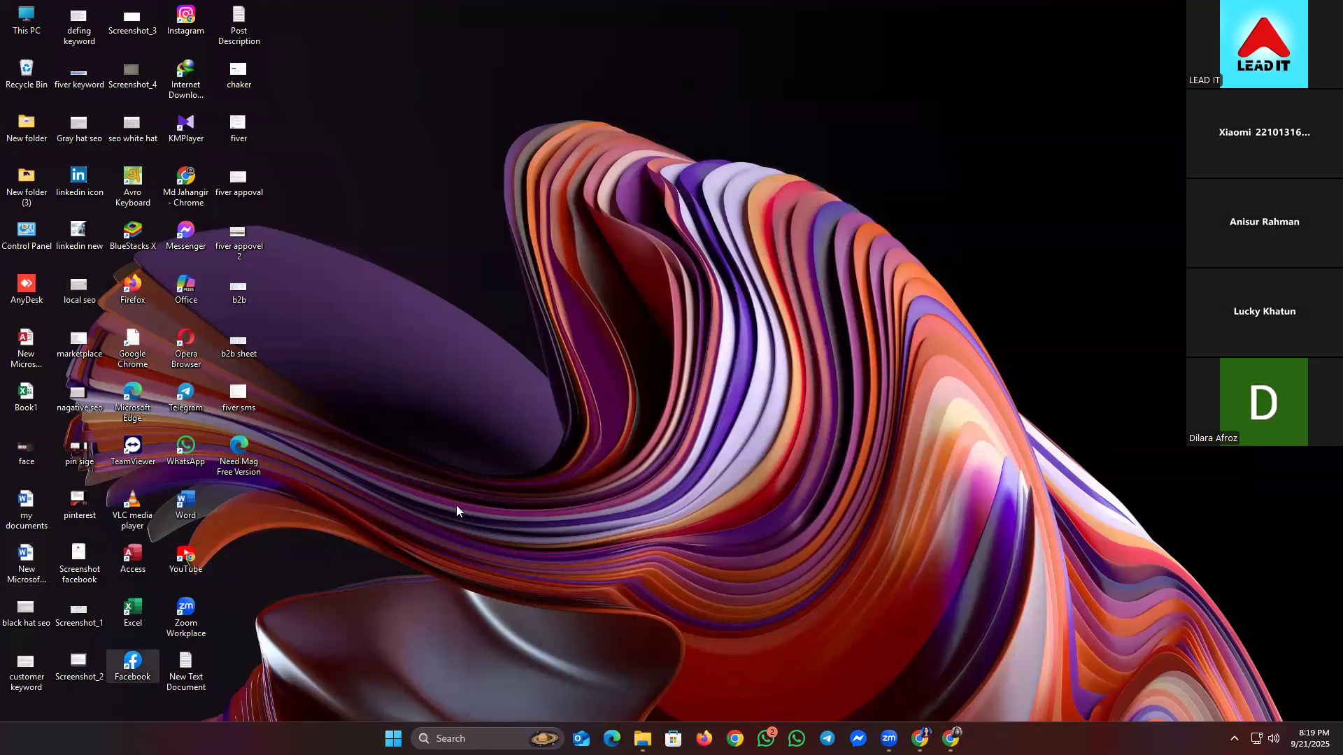
mouse_move(920, 738)
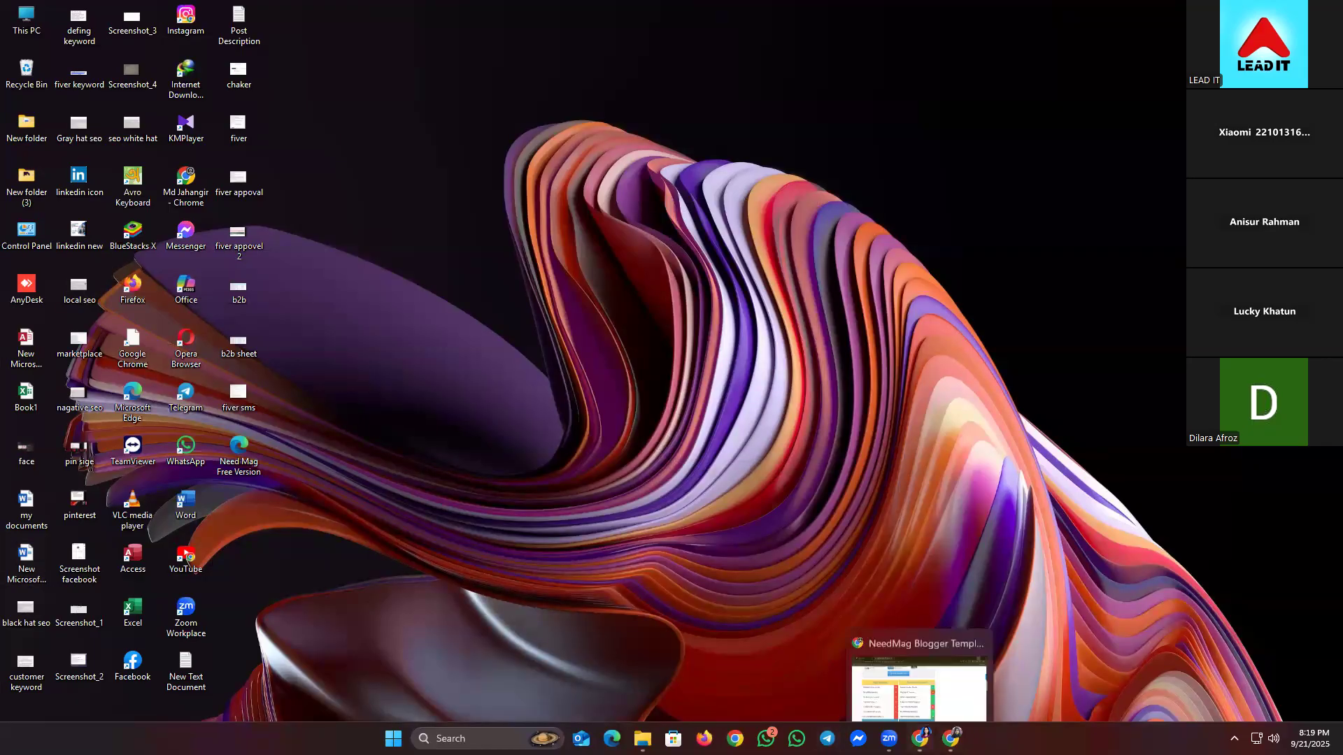
left_click(919, 670)
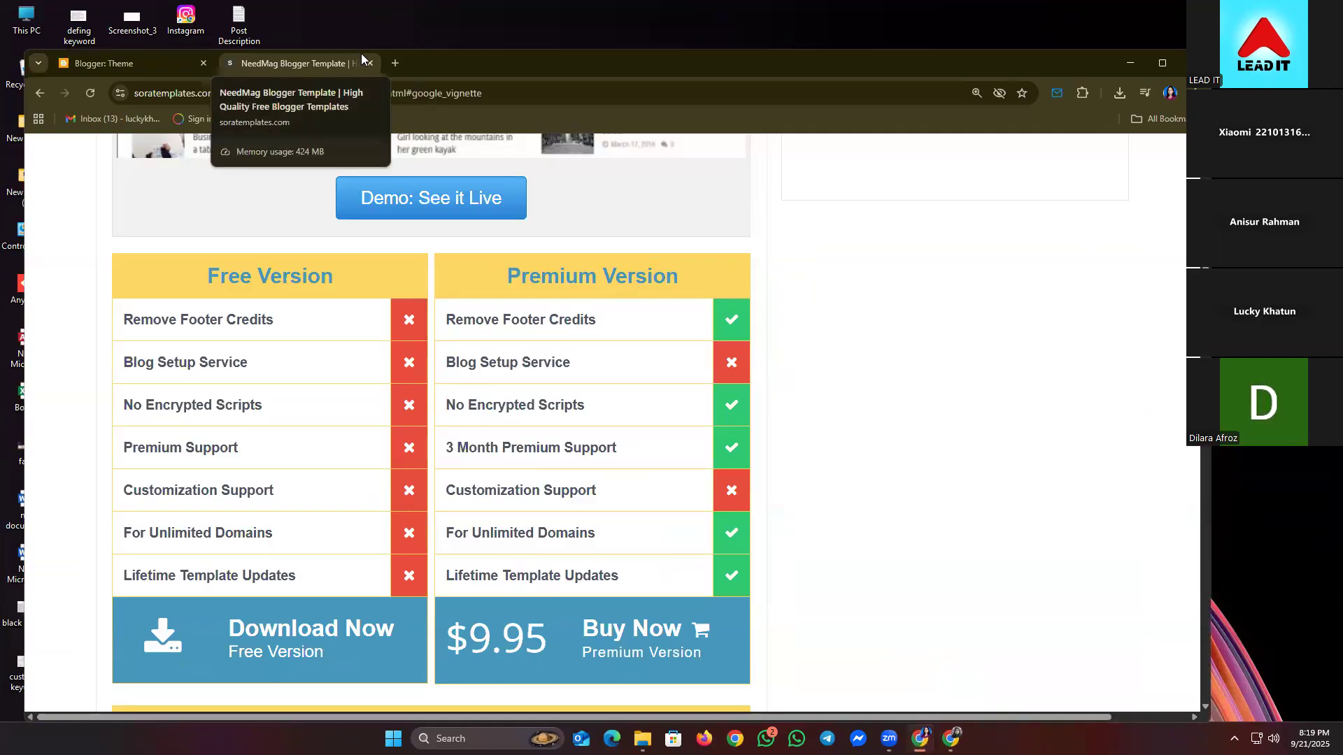
- Close the NeedMag tab and choose Restore from the Theme page's CUSTOMIZE dropdown
left_click(369, 63)
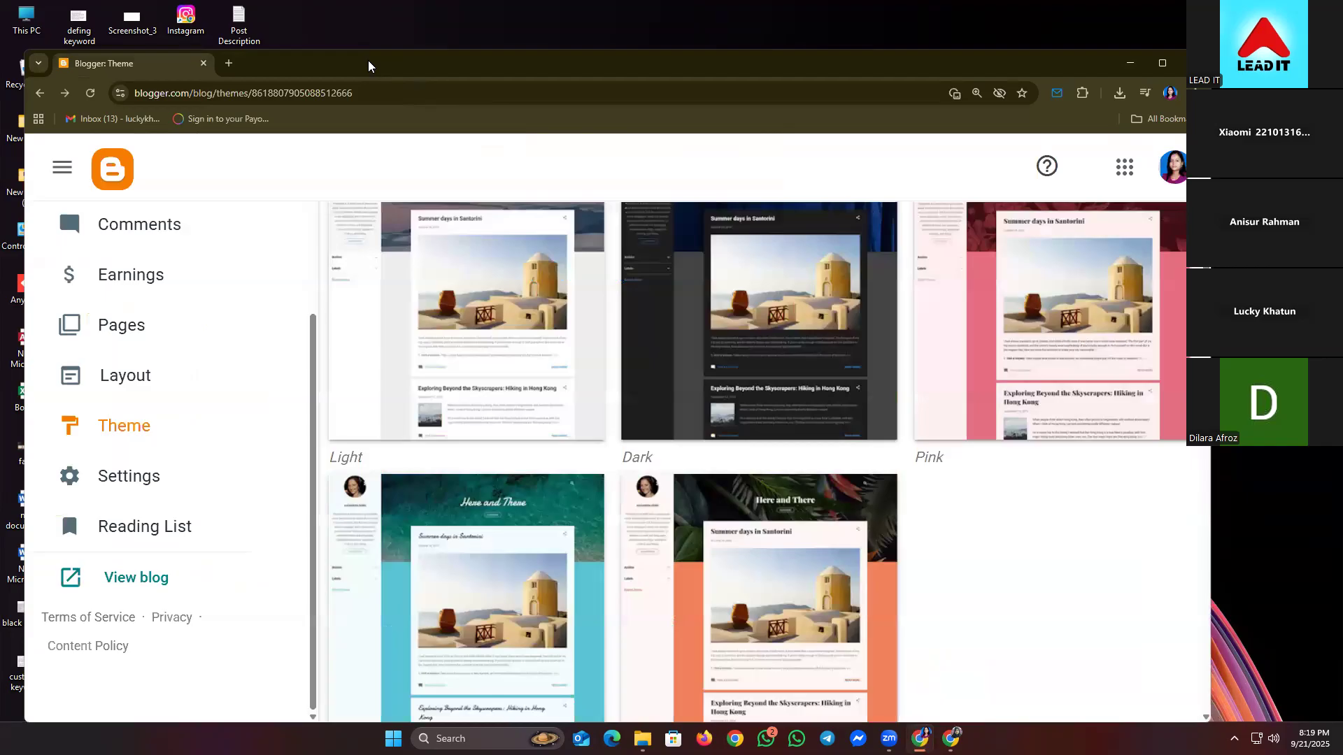
scroll(591, 535, "up", 10)
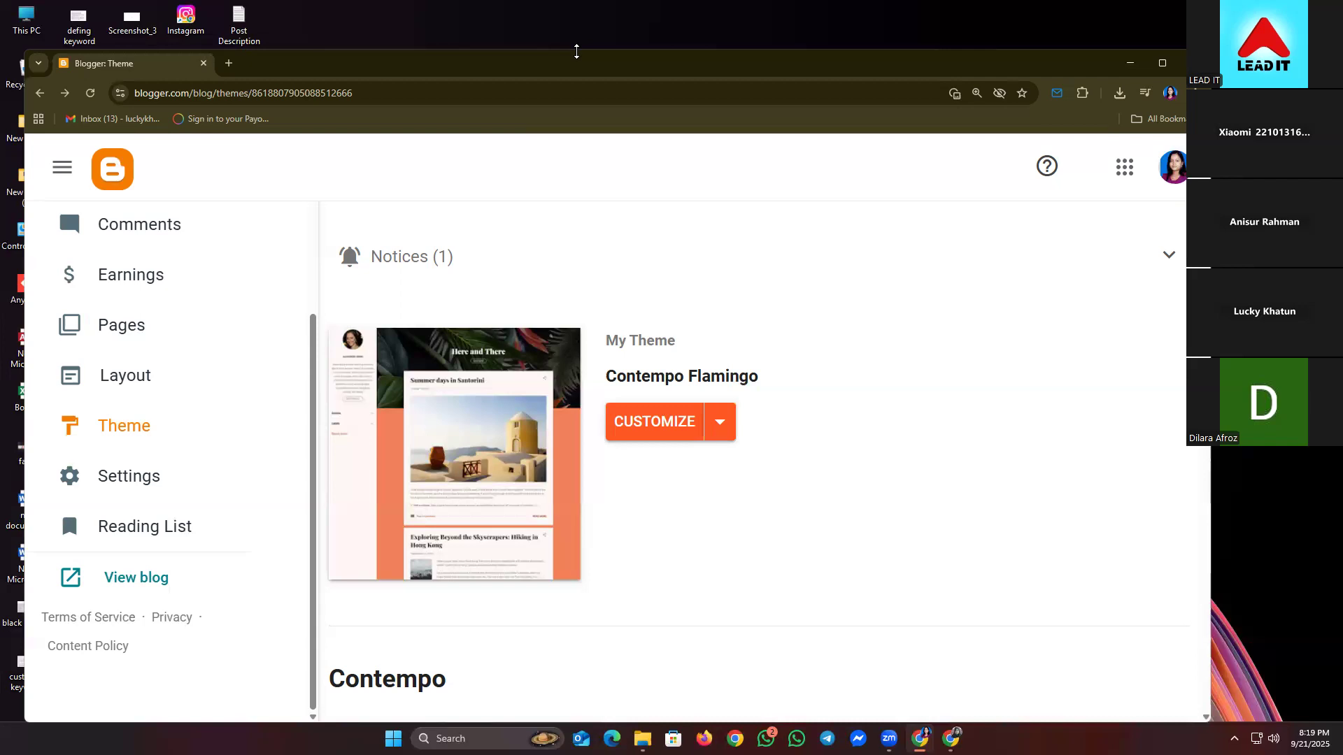
left_click(720, 422)
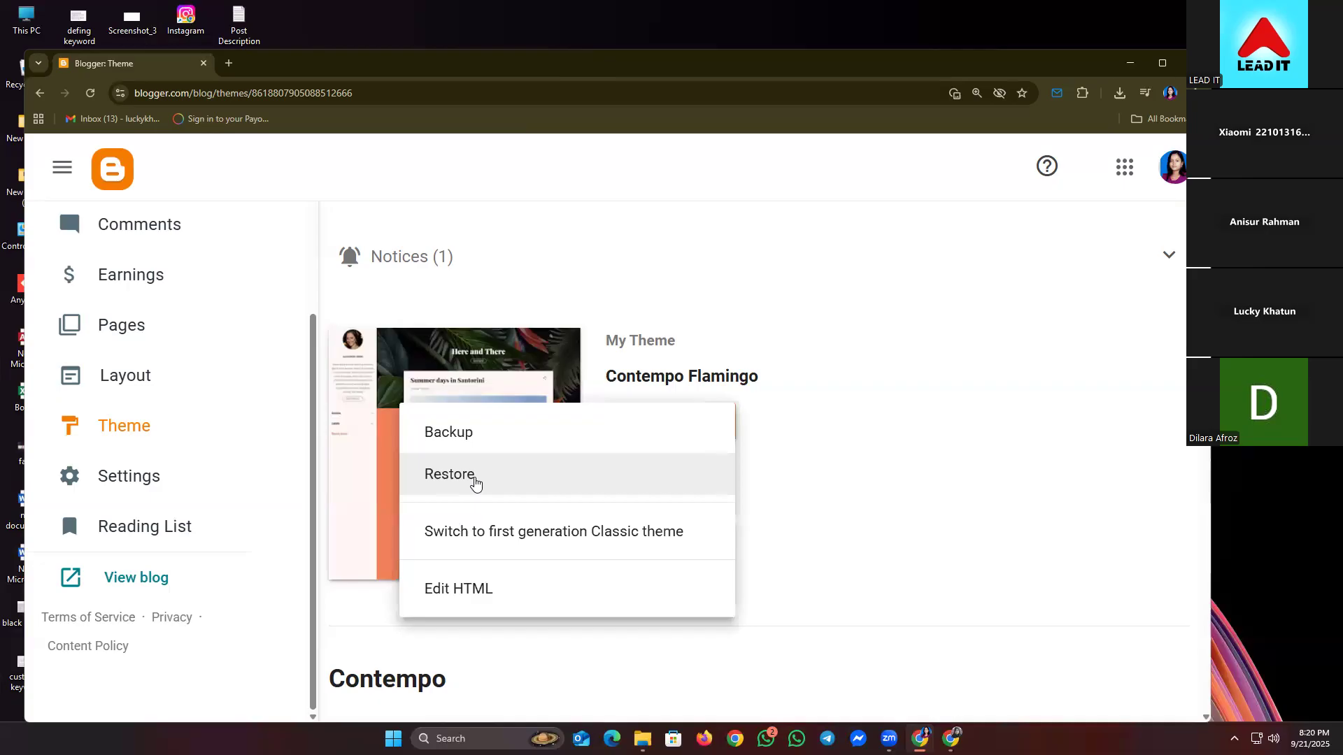
left_click(473, 483)
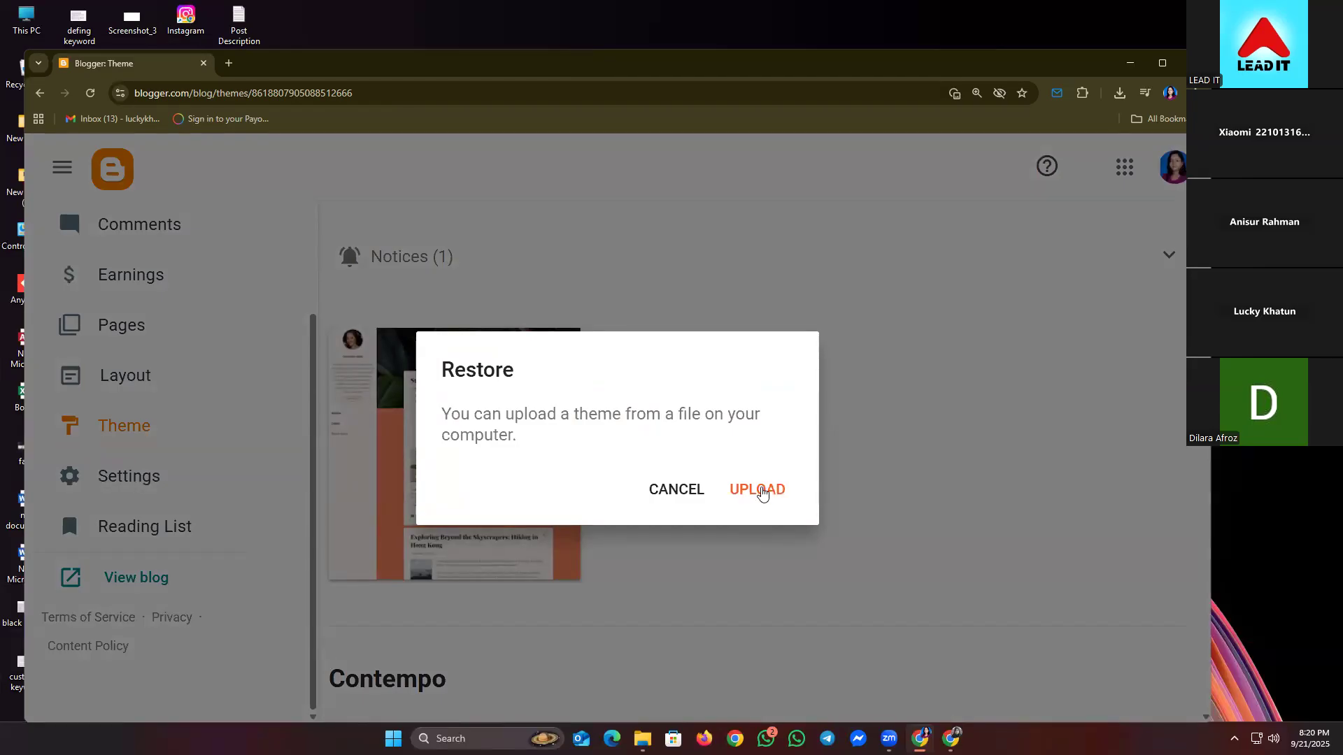
- Upload the Need Mag Free Version file from the Desktop as the blog's theme
left_click(763, 492)
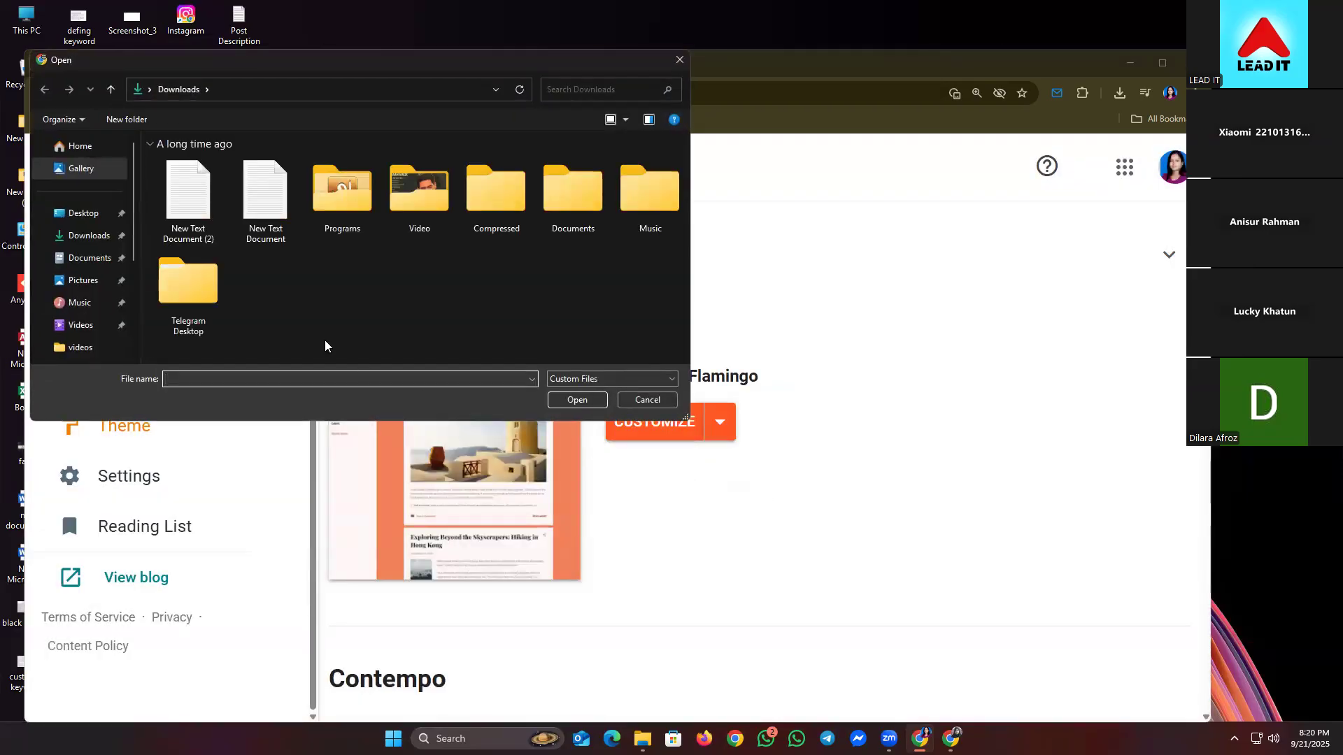
left_click(101, 223)
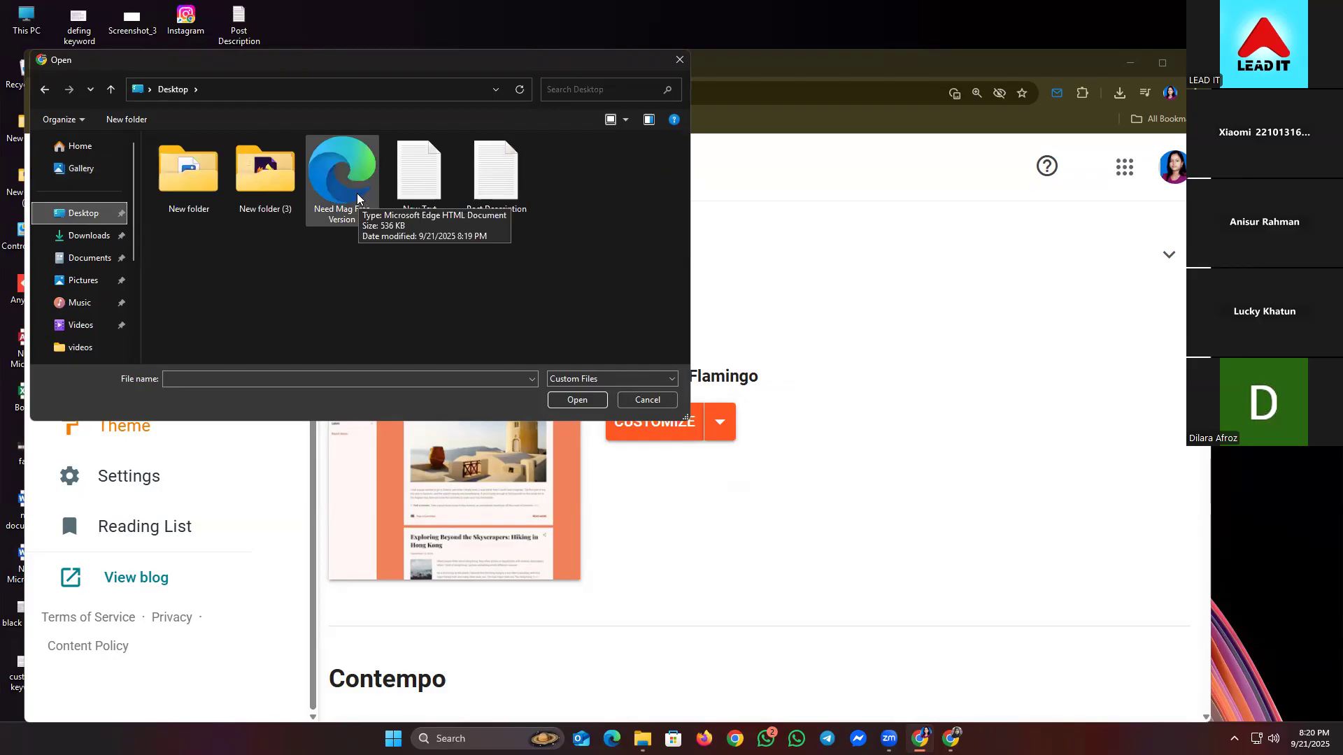
left_click(358, 197)
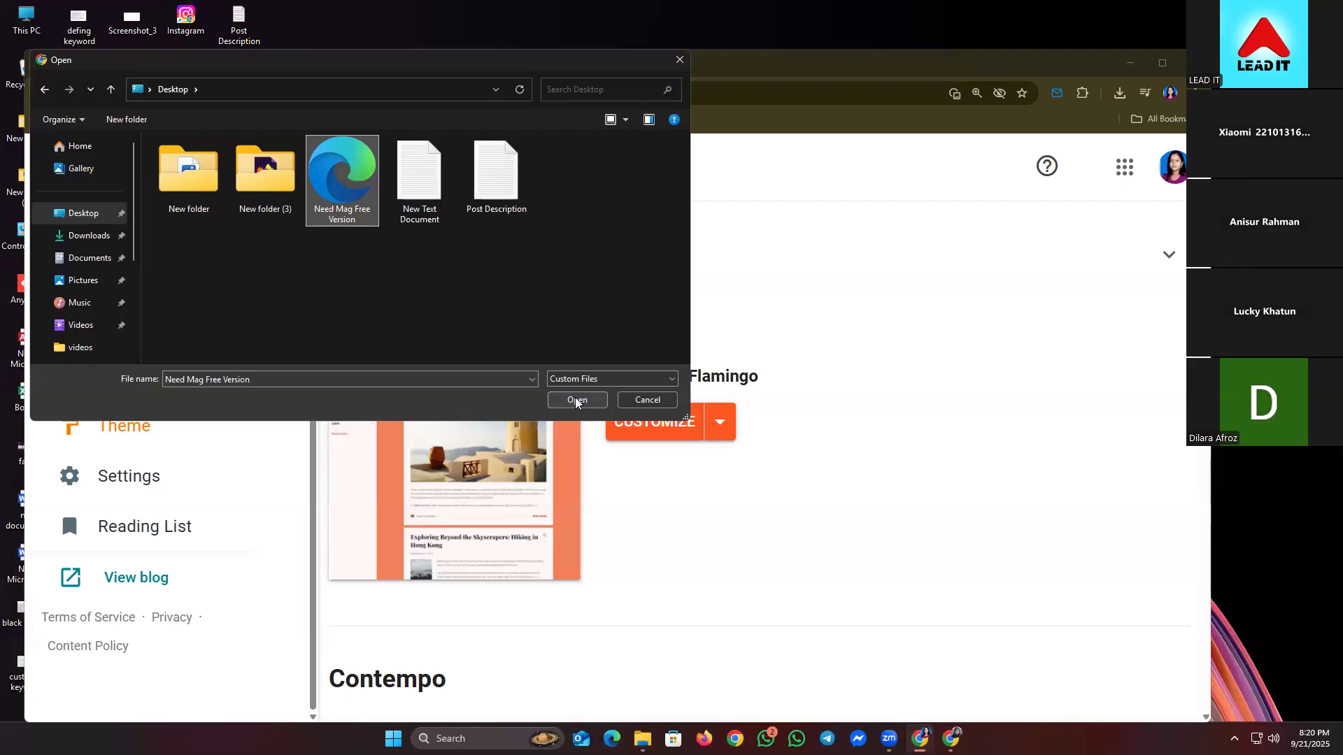
left_click(575, 401)
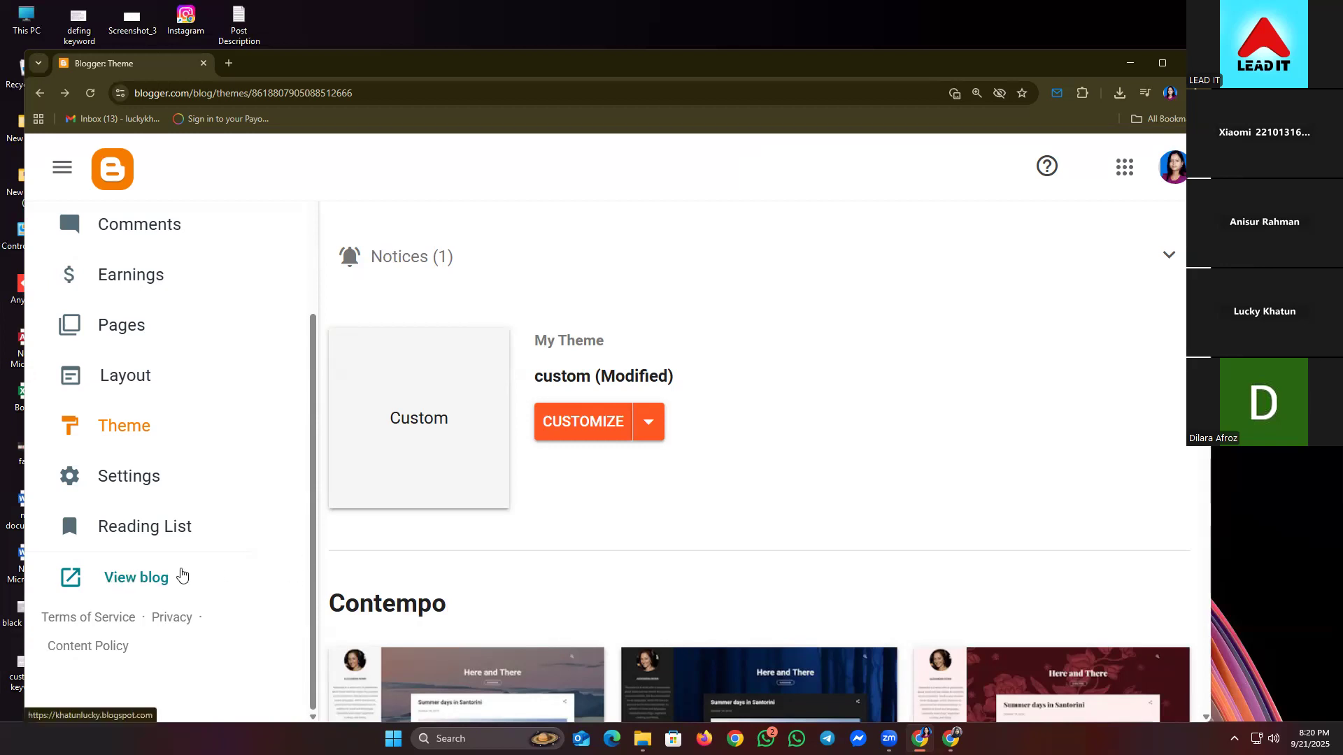
- Open View blog to show the live NeedMag-styled blog in a new tab
left_click(115, 581)
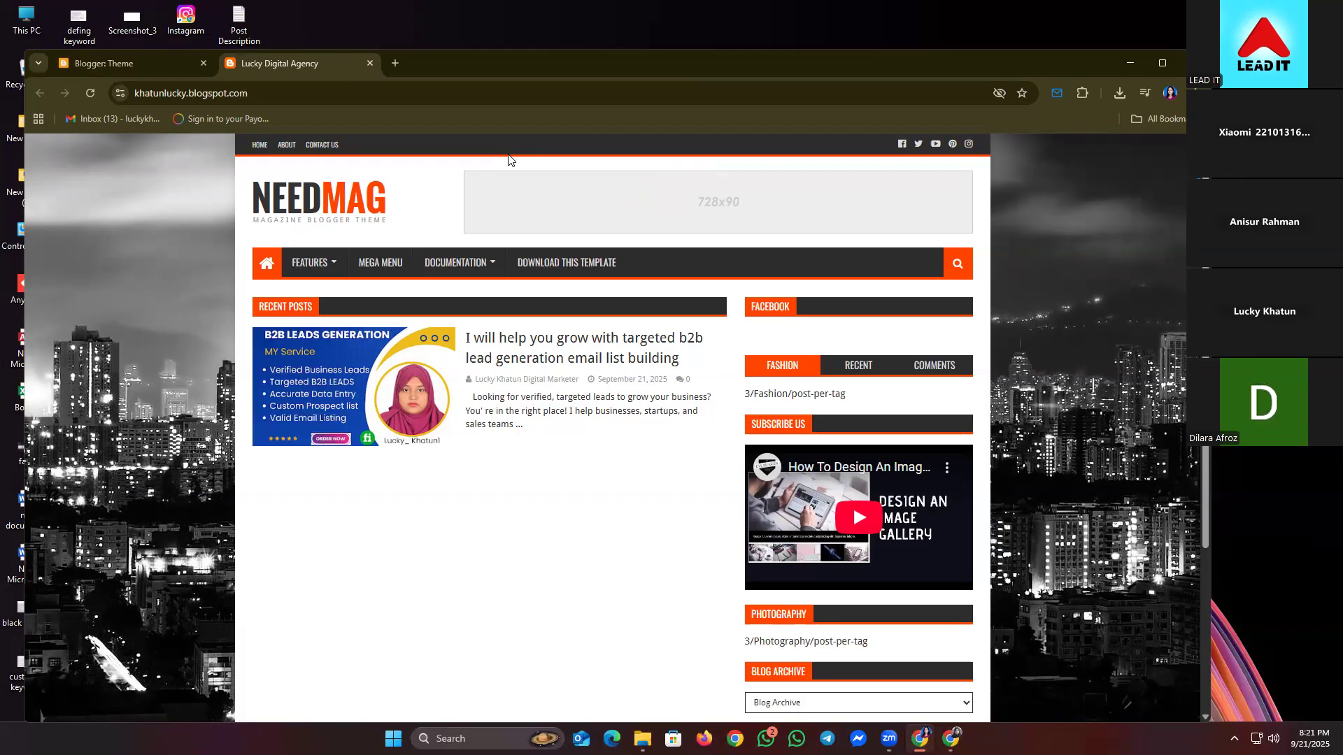
- Open Chrome's main menu with Alt+F over the live blog
key("alt+f")
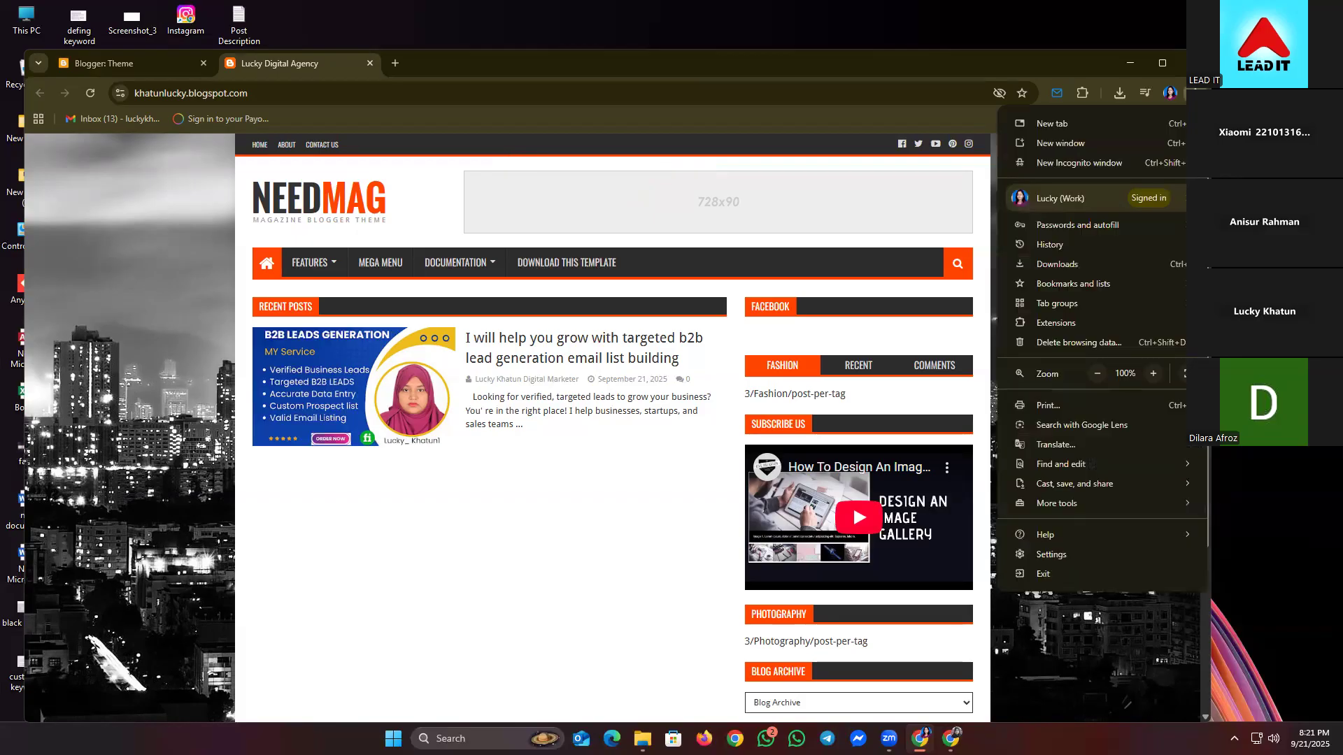
- Raise the page zoom three steps to 150% and close the menu
left_click(1154, 373)
left_click(1154, 373)
left_click(1154, 374)
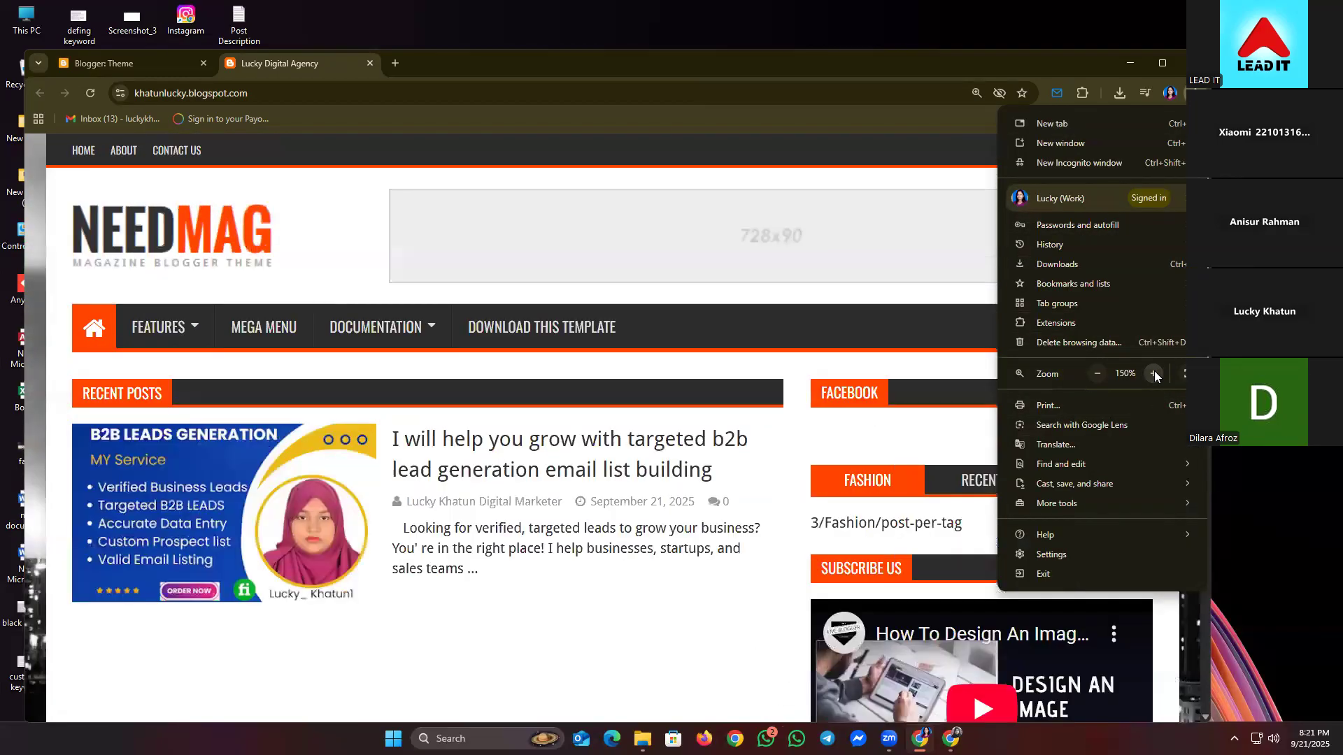
left_click(659, 628)
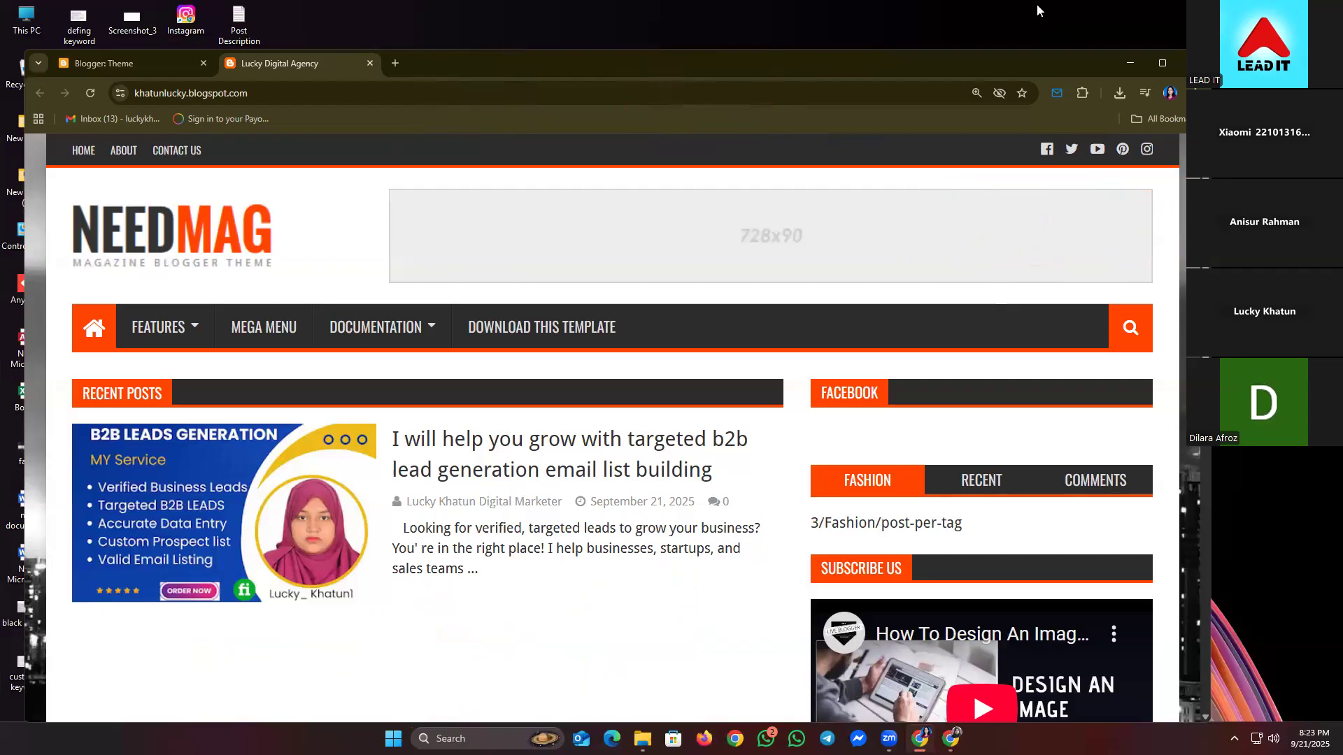
- Open a new blank browser tab next to the blog preview
left_click(395, 64)
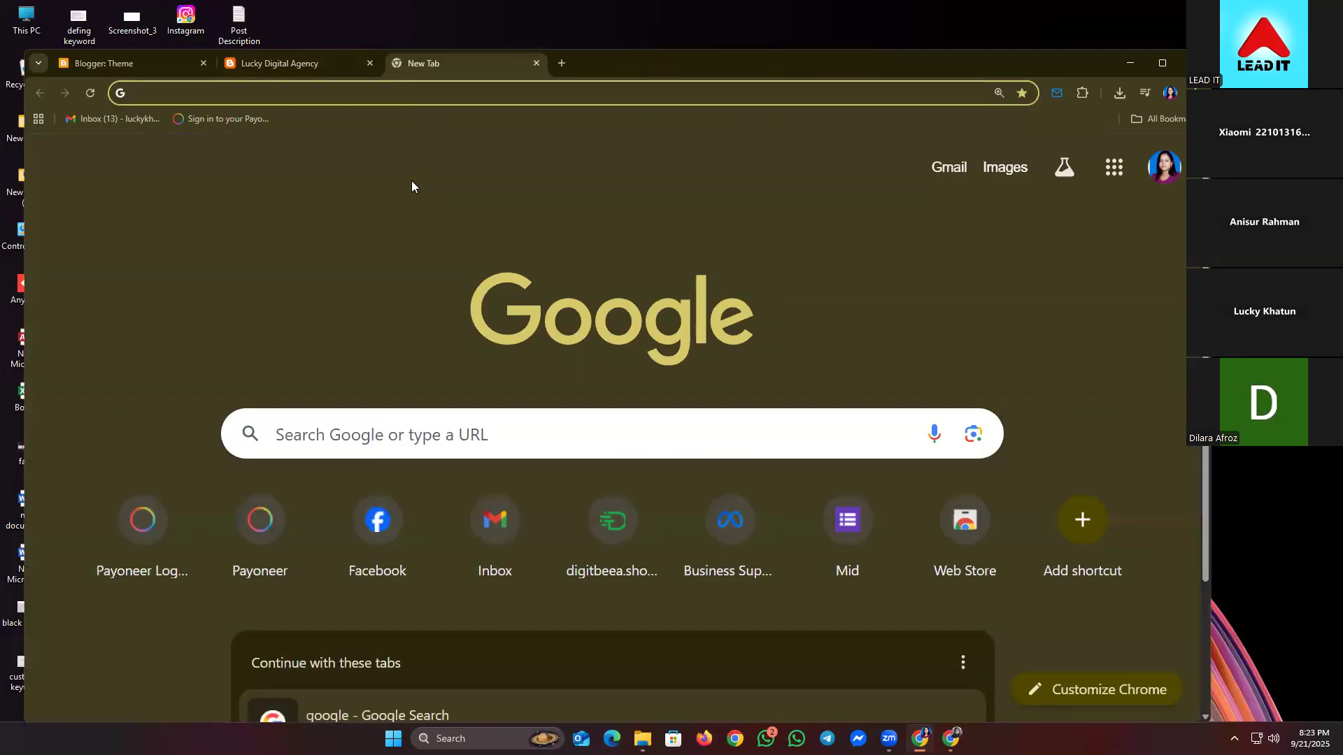
- Go to the Canva website and dismiss the Canva Pro trial offer
type("canva")
key("Return")
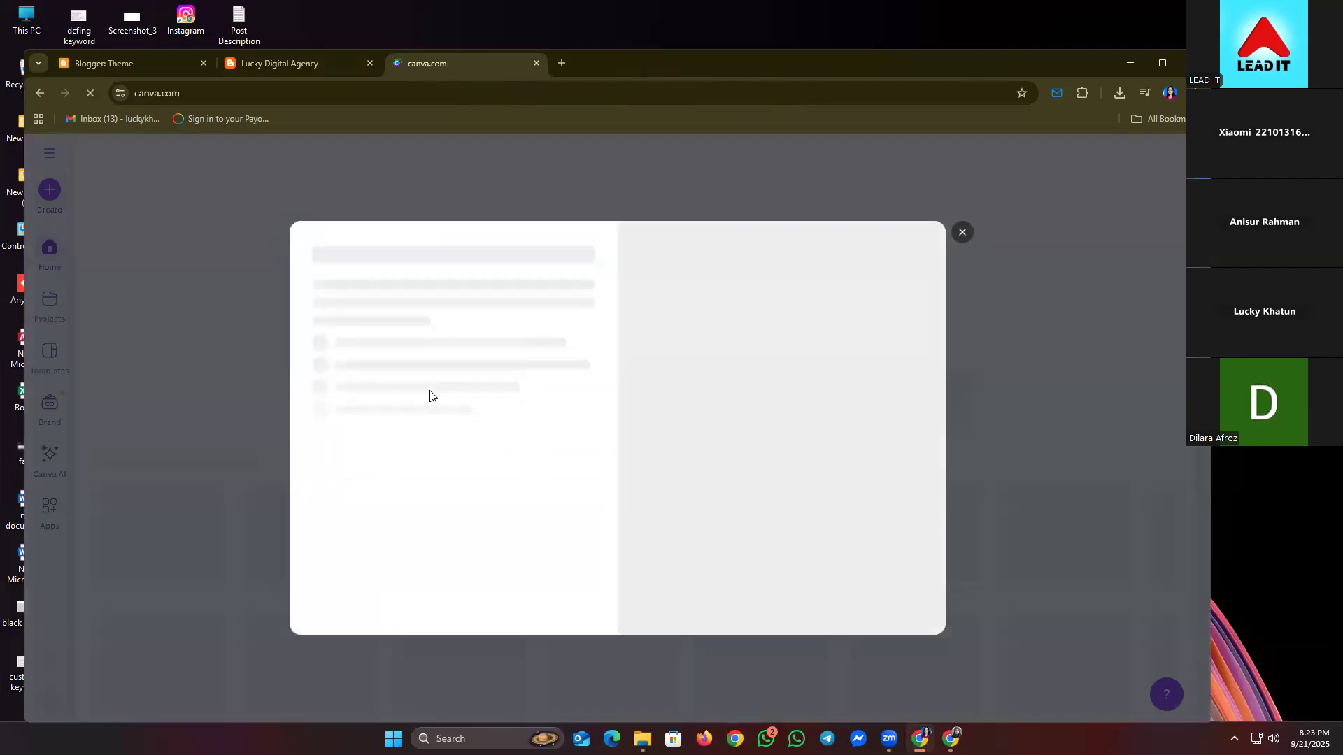
left_click(957, 239)
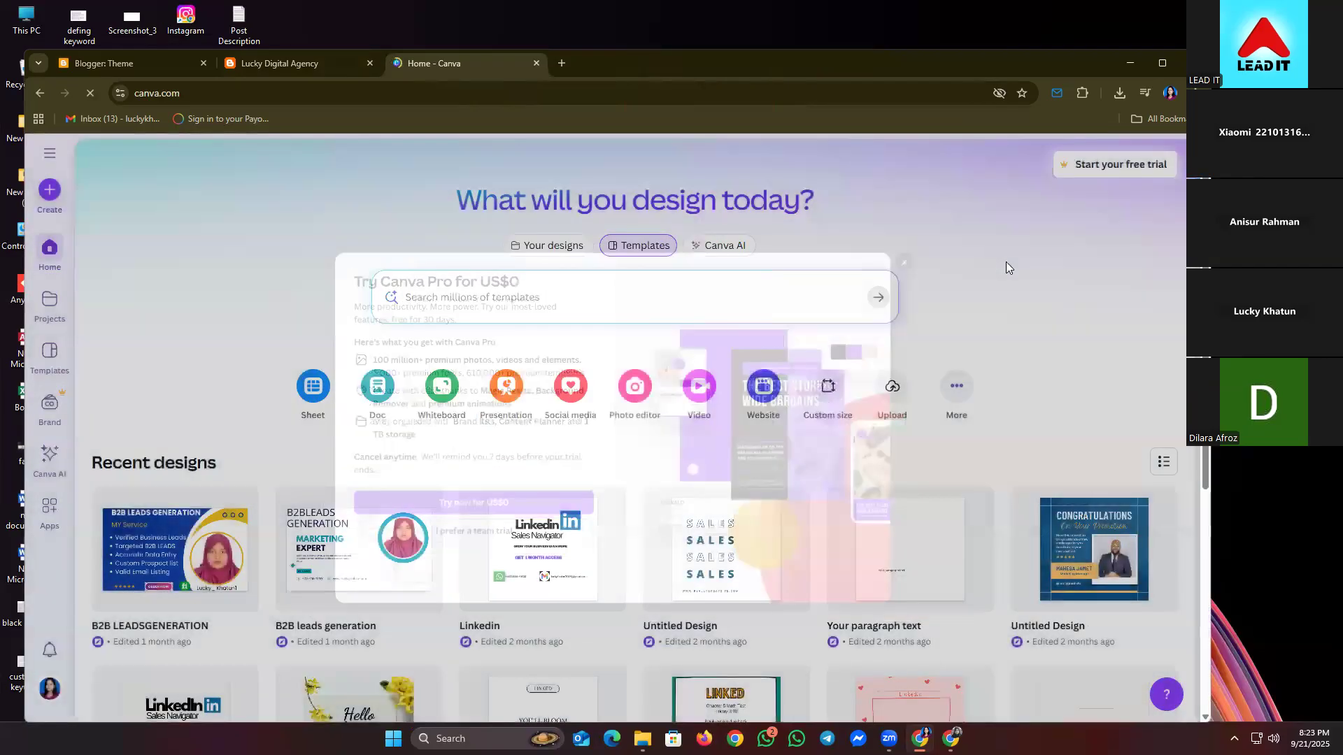
scroll(842, 389, "down", 1)
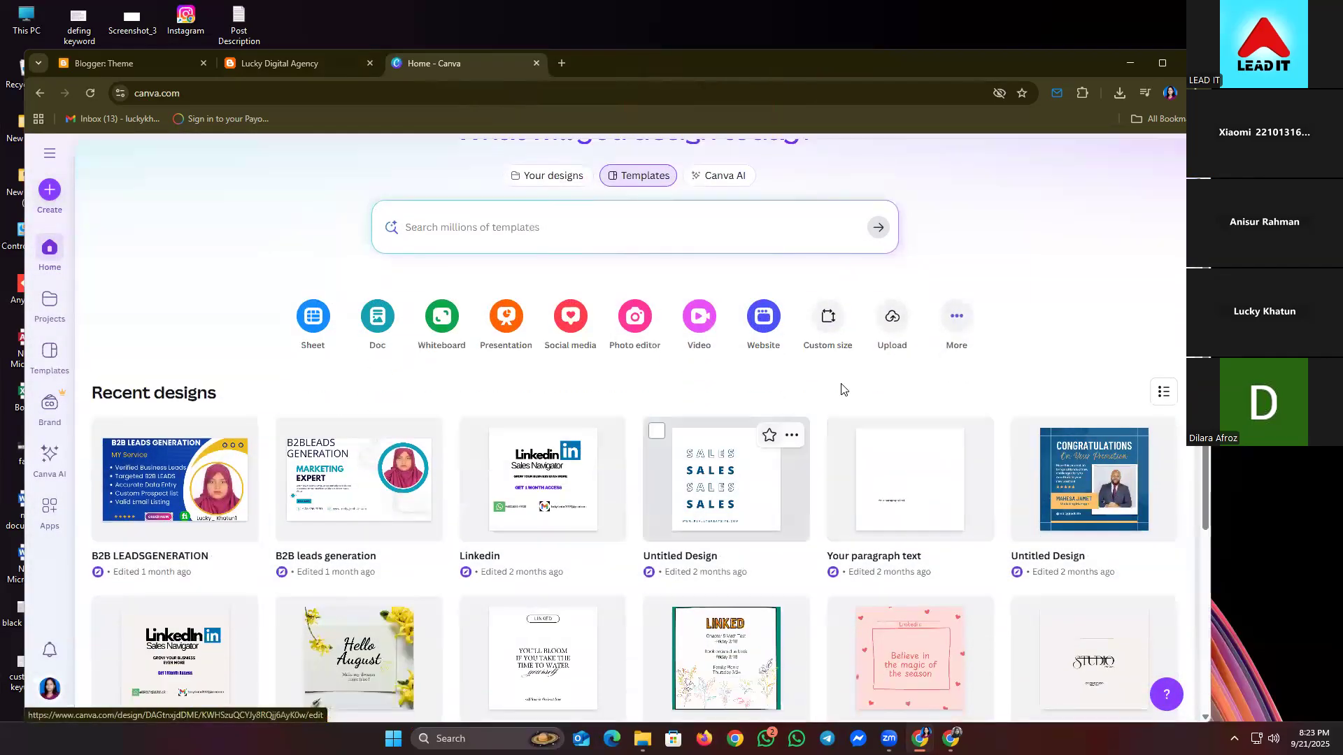
- Create a new custom-size design of 150 × 74 px
left_click(844, 338)
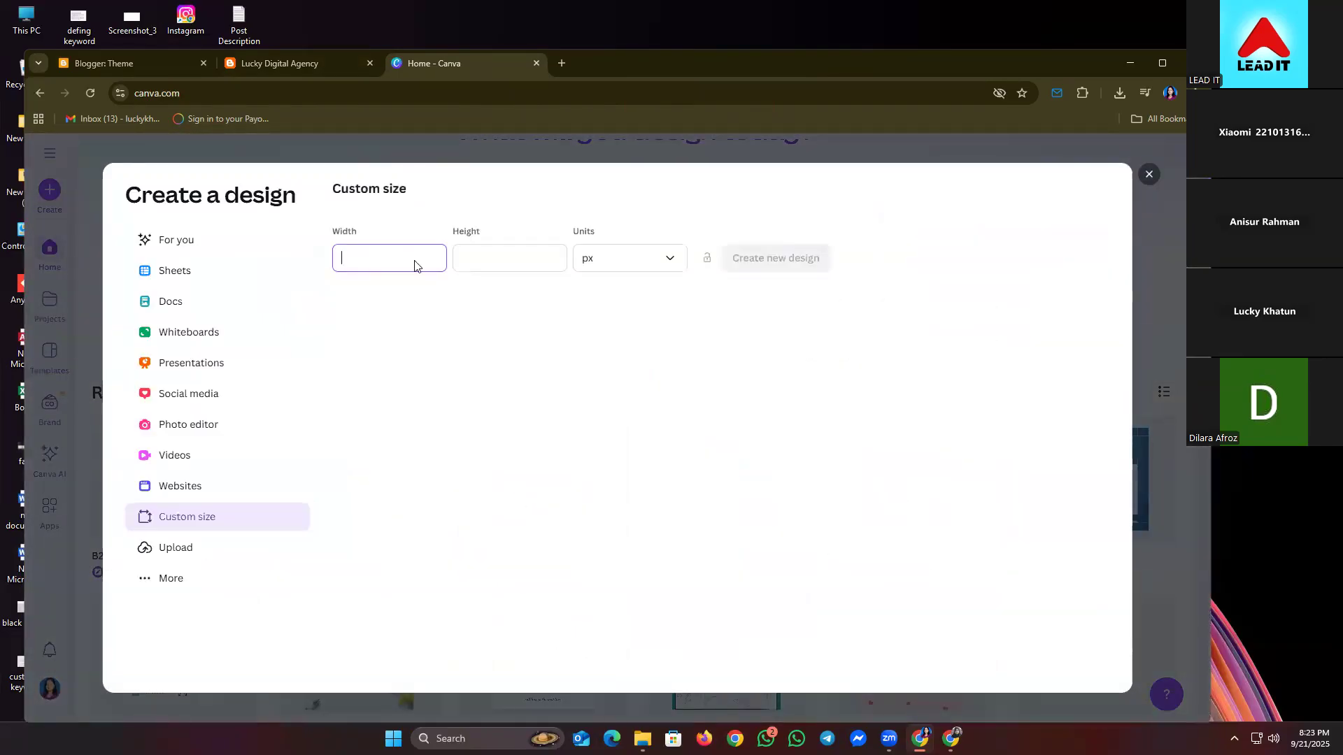
type("150")
key("Tab")
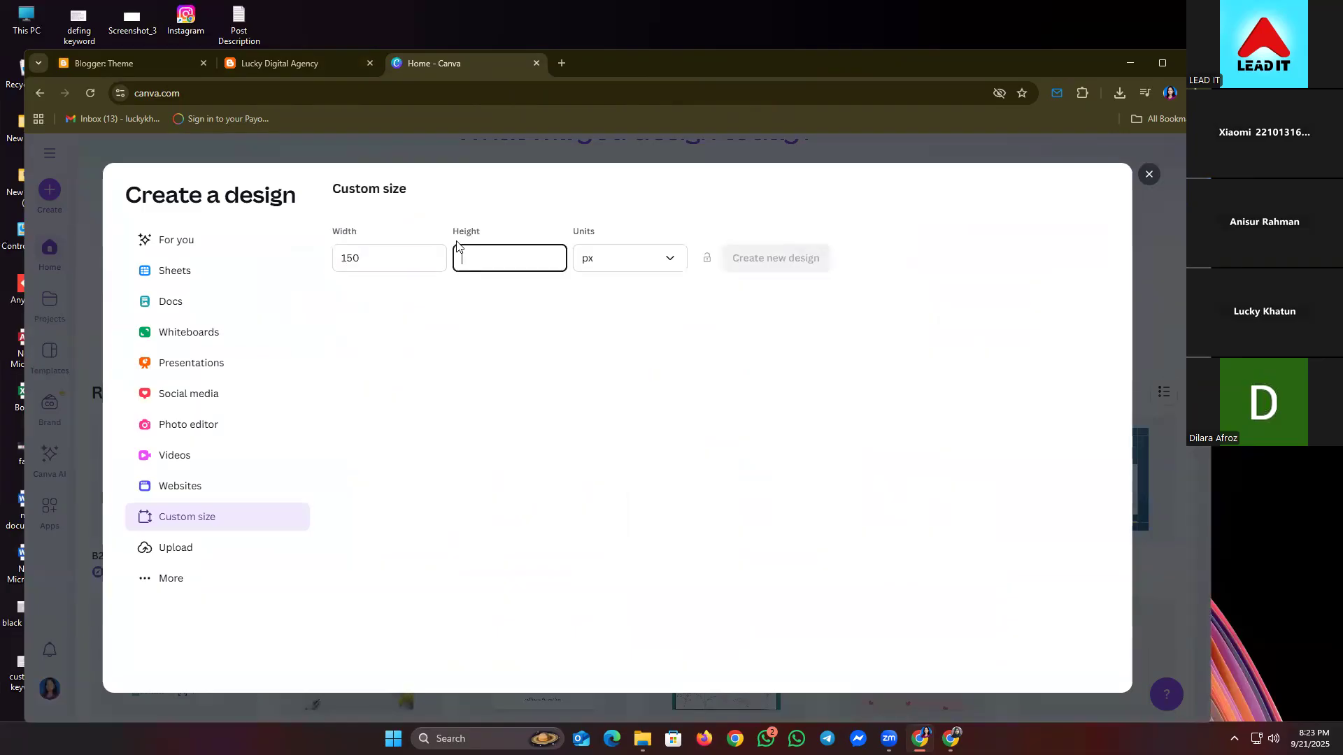
type("74")
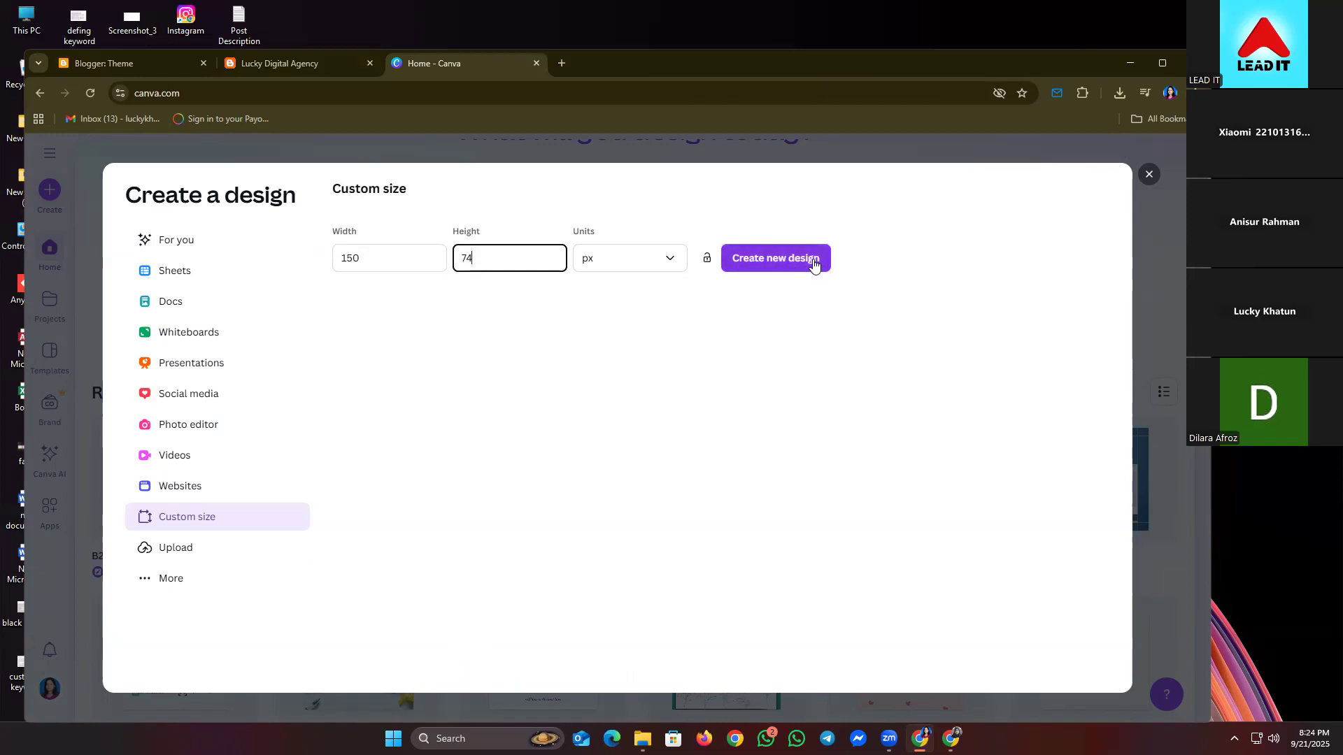
left_click(813, 264)
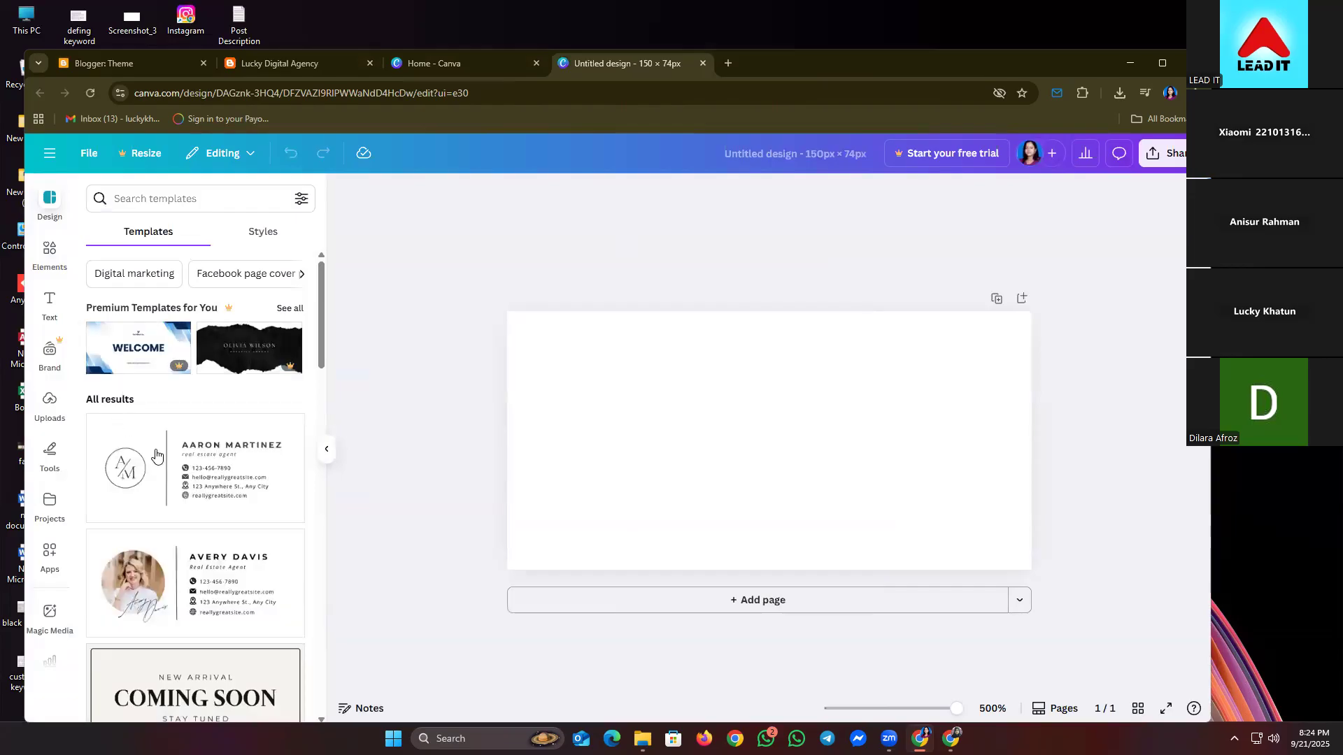
- Browse the Design panel templates and try the Warner & Spencer template
scroll(161, 461, "down", 6)
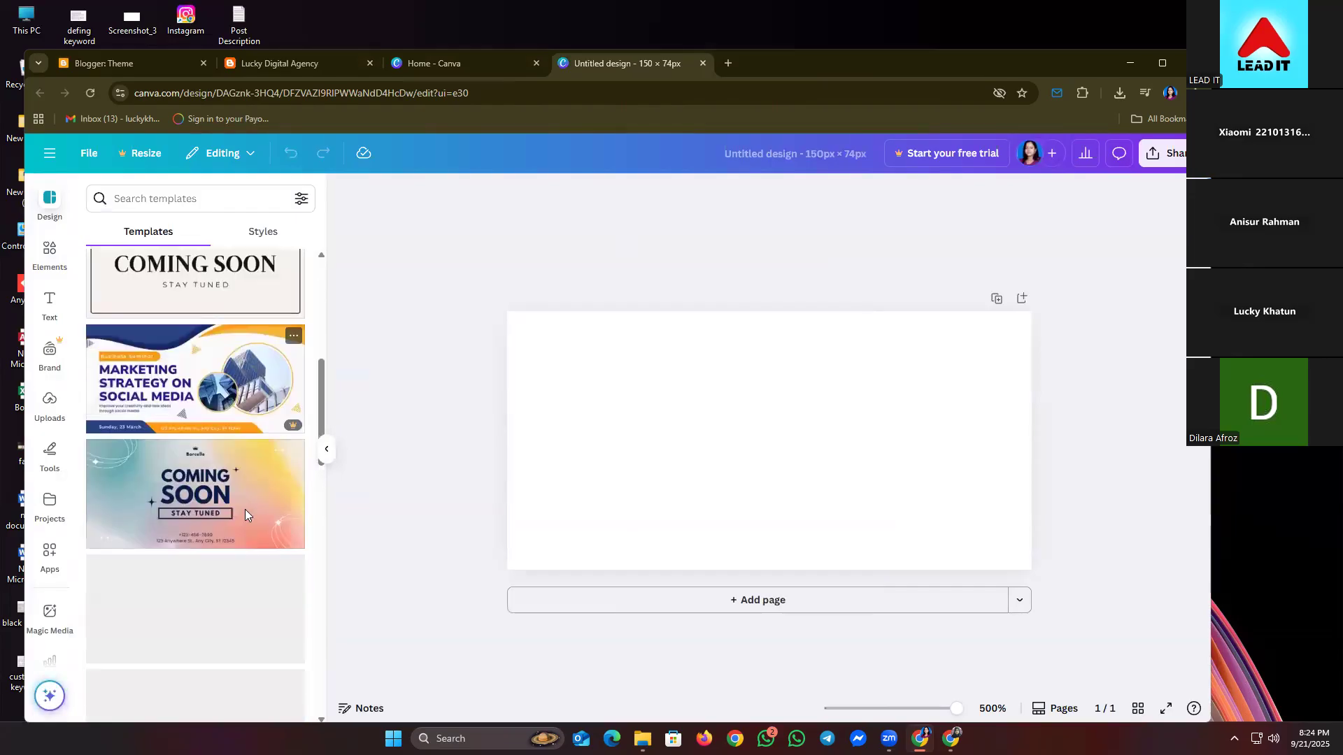
scroll(209, 531, "down", 3)
scroll(203, 585, "down", 2)
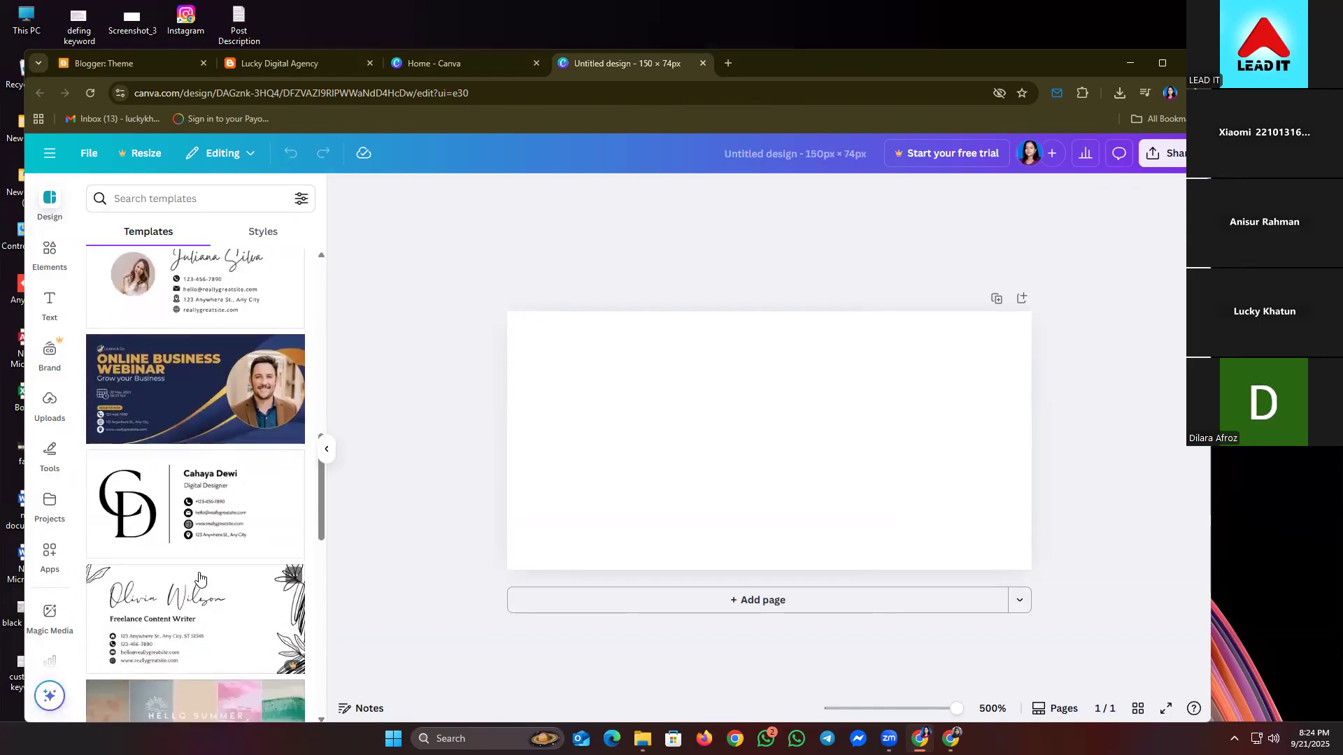
scroll(202, 553, "down", 4)
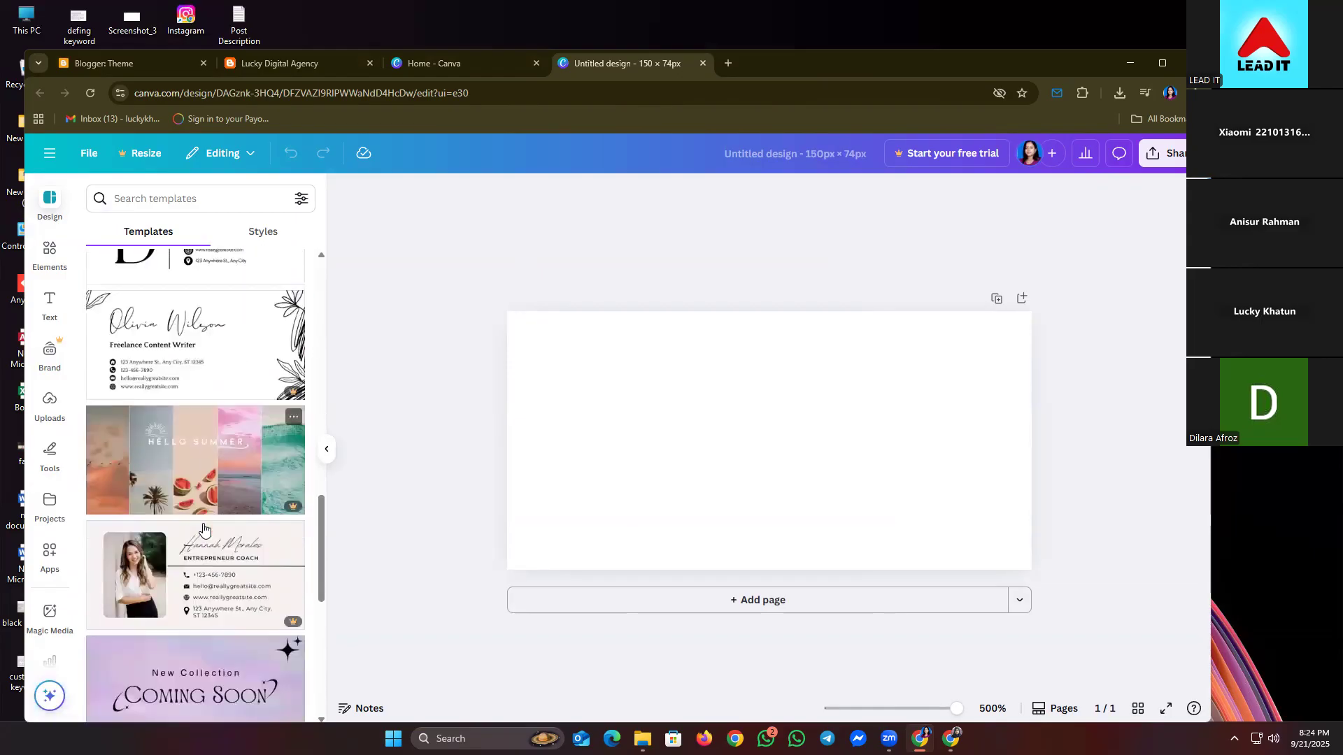
scroll(203, 529, "down", 1)
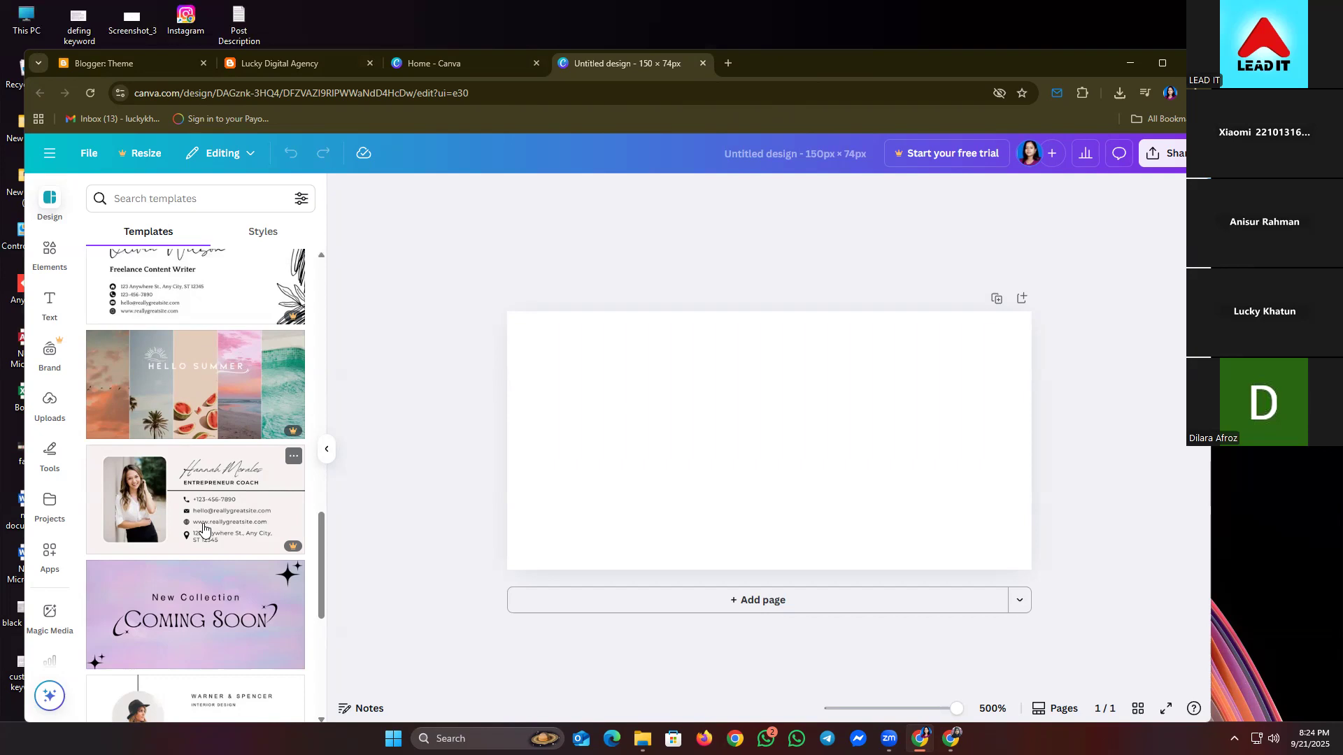
left_click(199, 700)
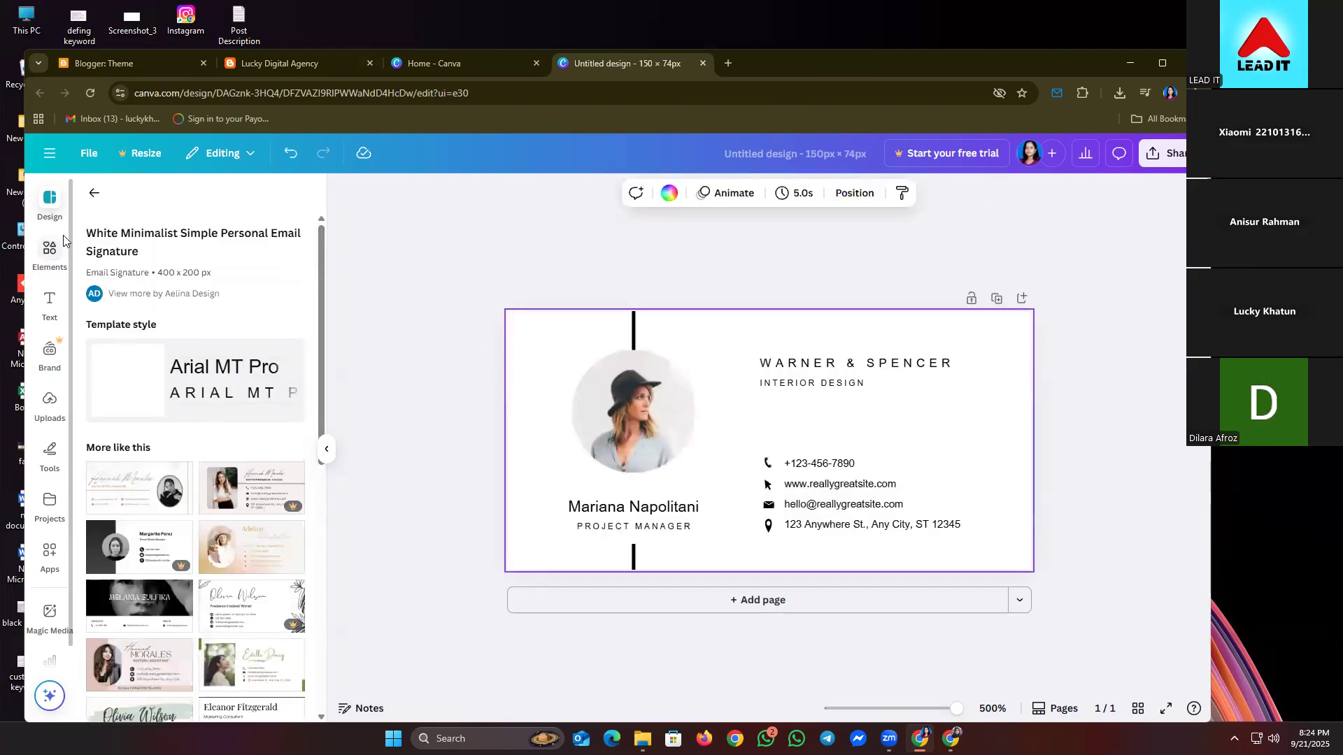
left_click(94, 191)
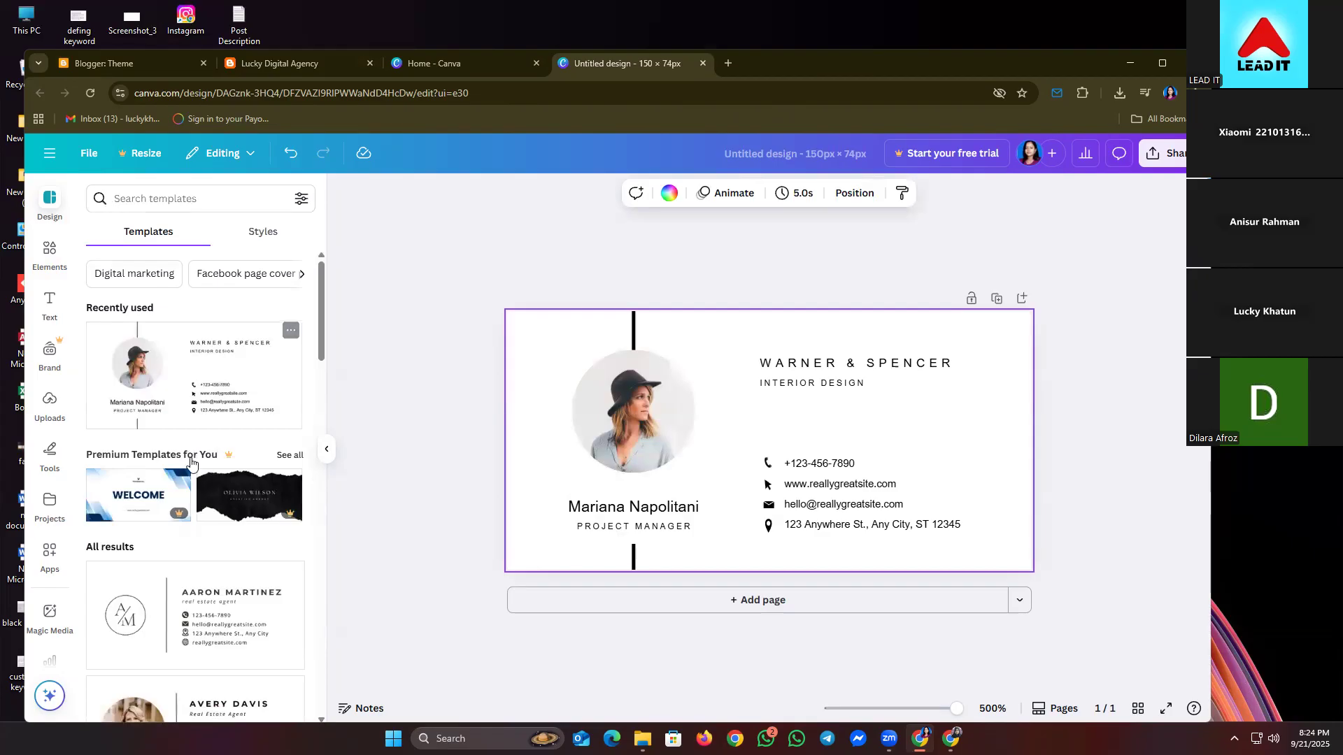
- Apply the purple gradient Coming Soon banner template instead
scroll(138, 626, "down", 3)
scroll(138, 626, "down", 10)
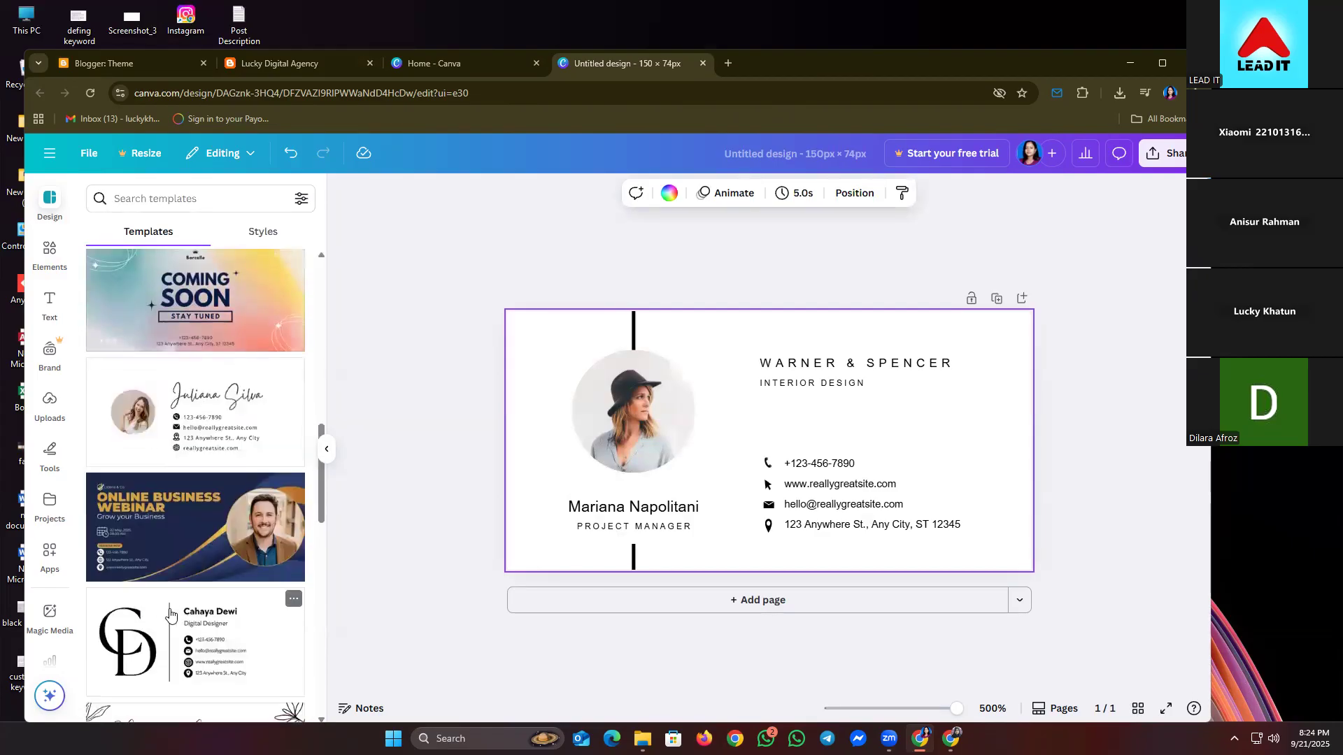
scroll(165, 617, "down", 6)
scroll(169, 614, "down", 3)
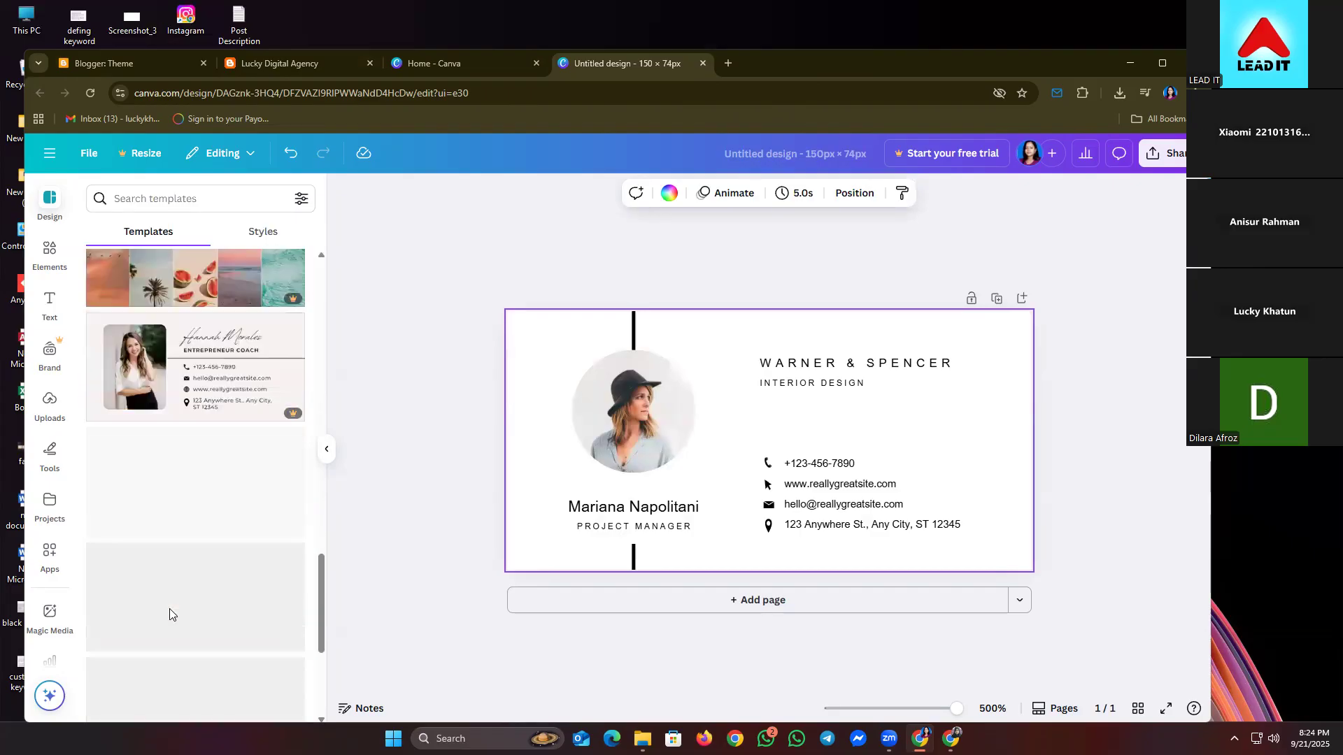
scroll(169, 614, "down", 1)
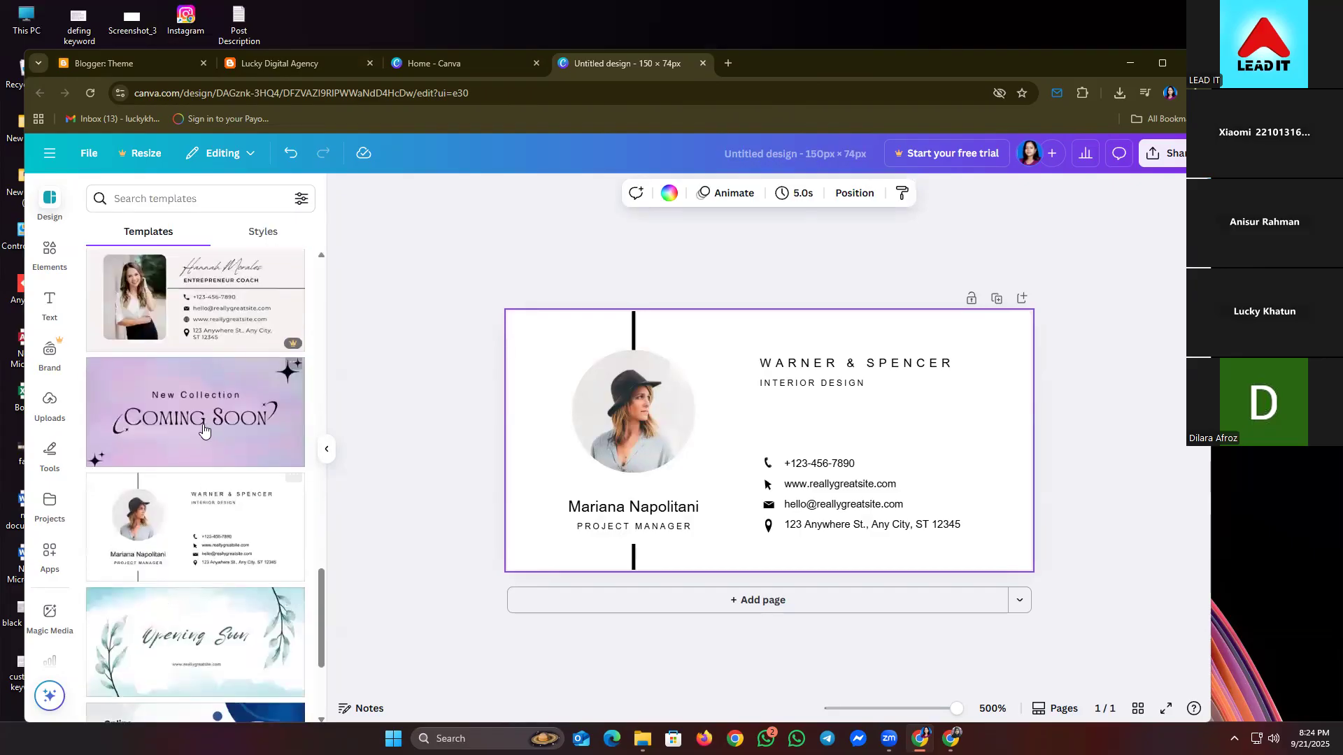
left_click(203, 428)
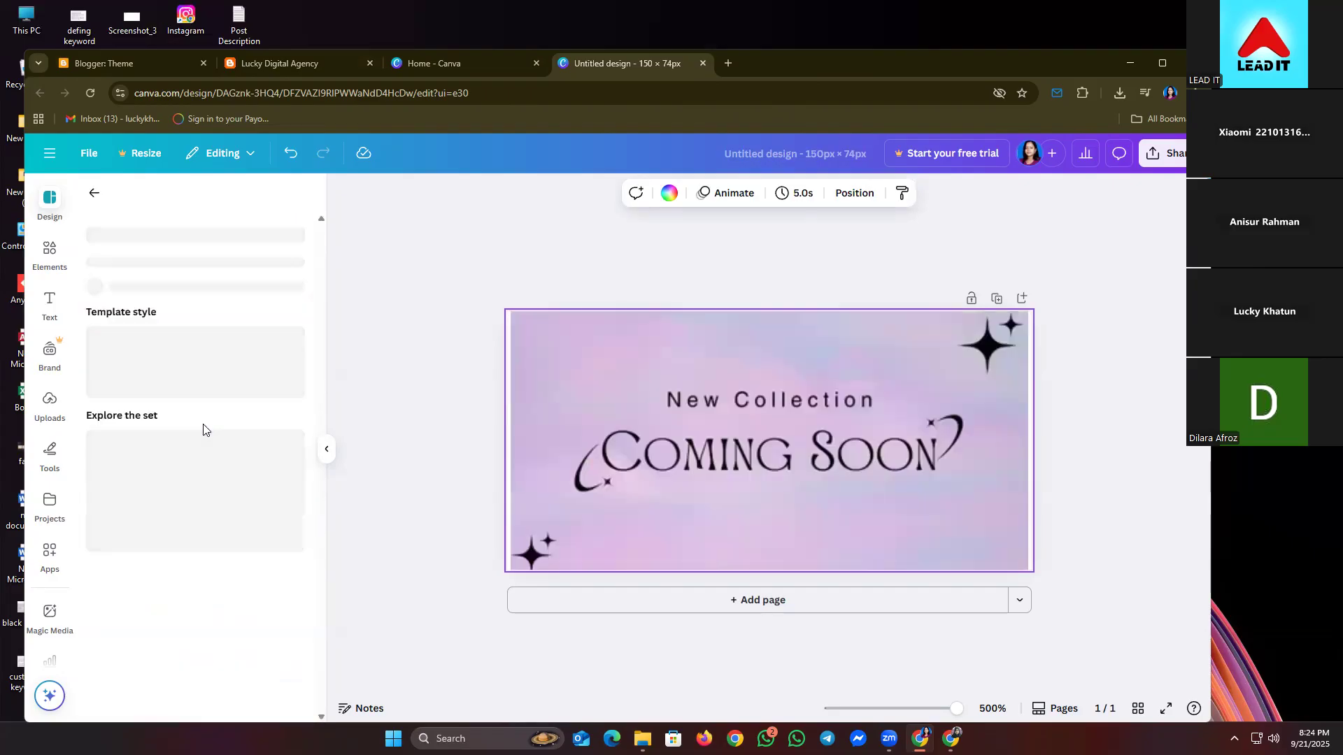
left_click(94, 194)
scroll(196, 556, "down", 5)
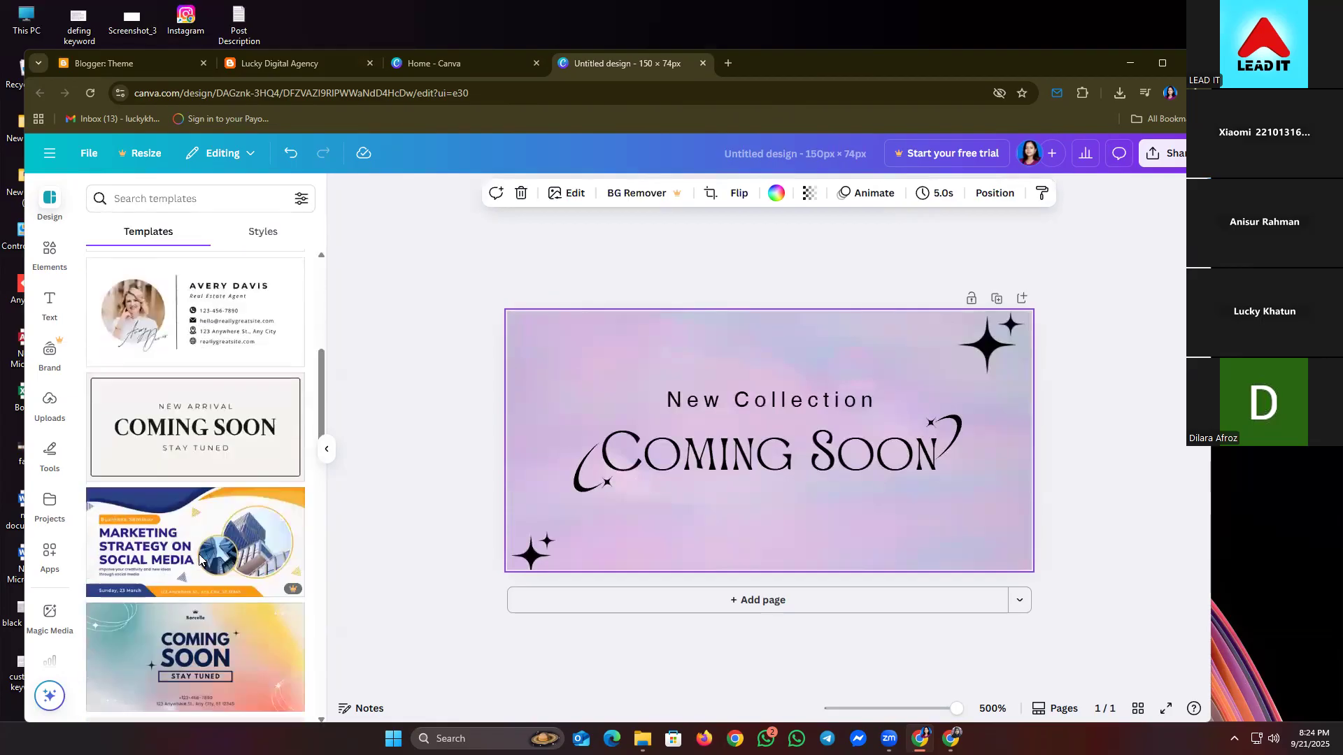
scroll(200, 558, "down", 4)
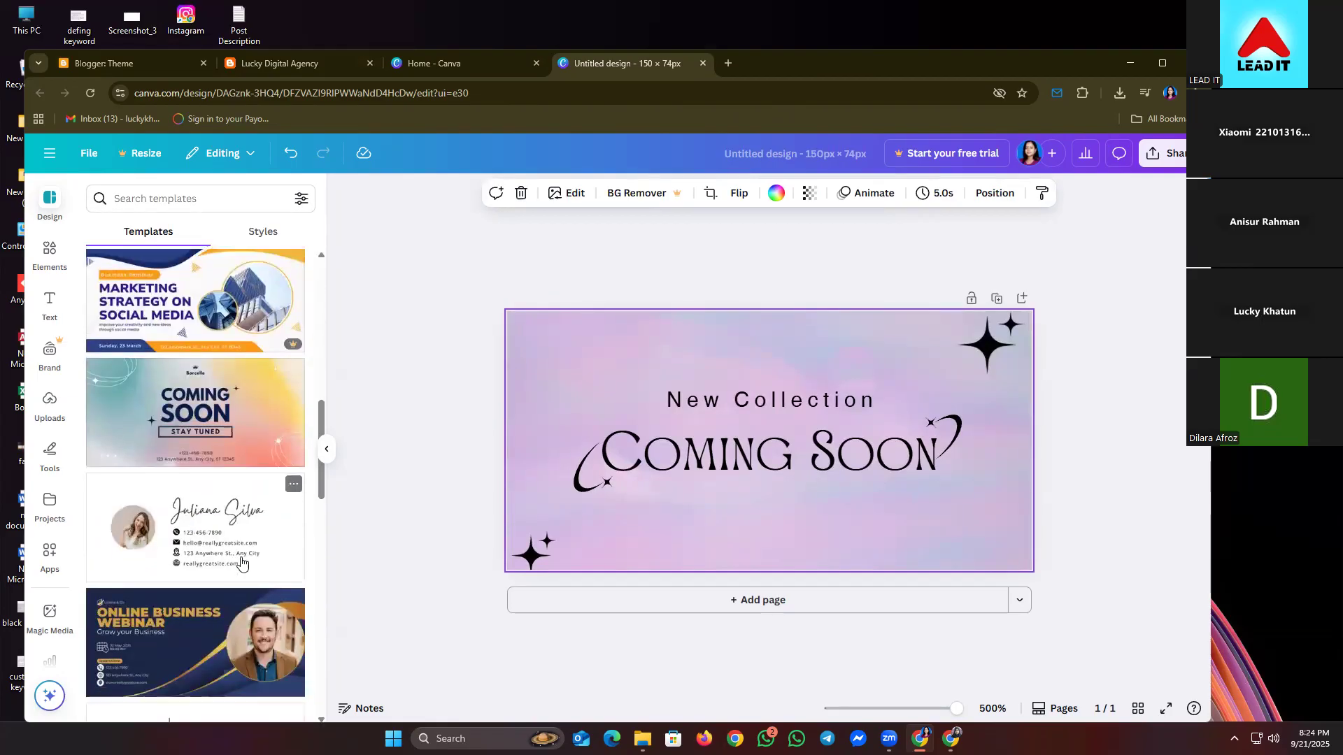
scroll(240, 563, "down", 1)
left_click(493, 477)
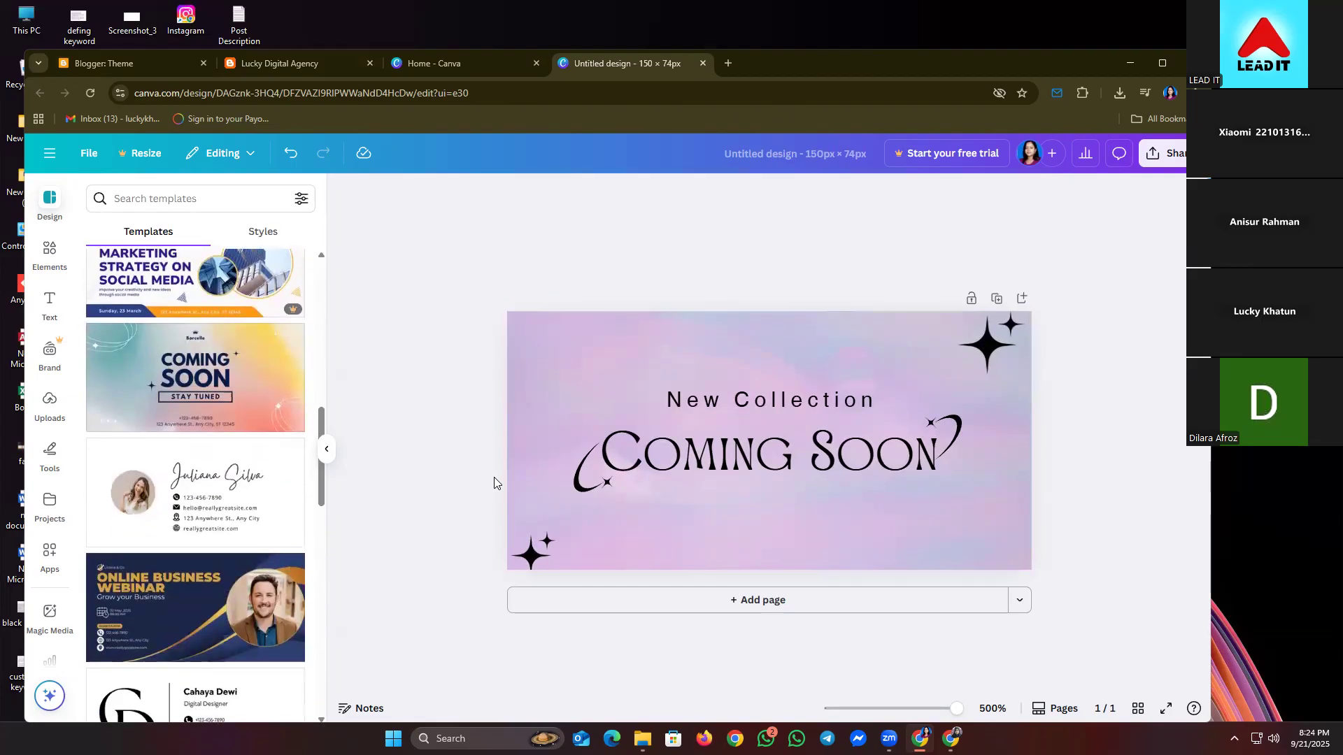
- Delete the New Collection line from the banner
left_click(749, 399)
left_click(749, 400)
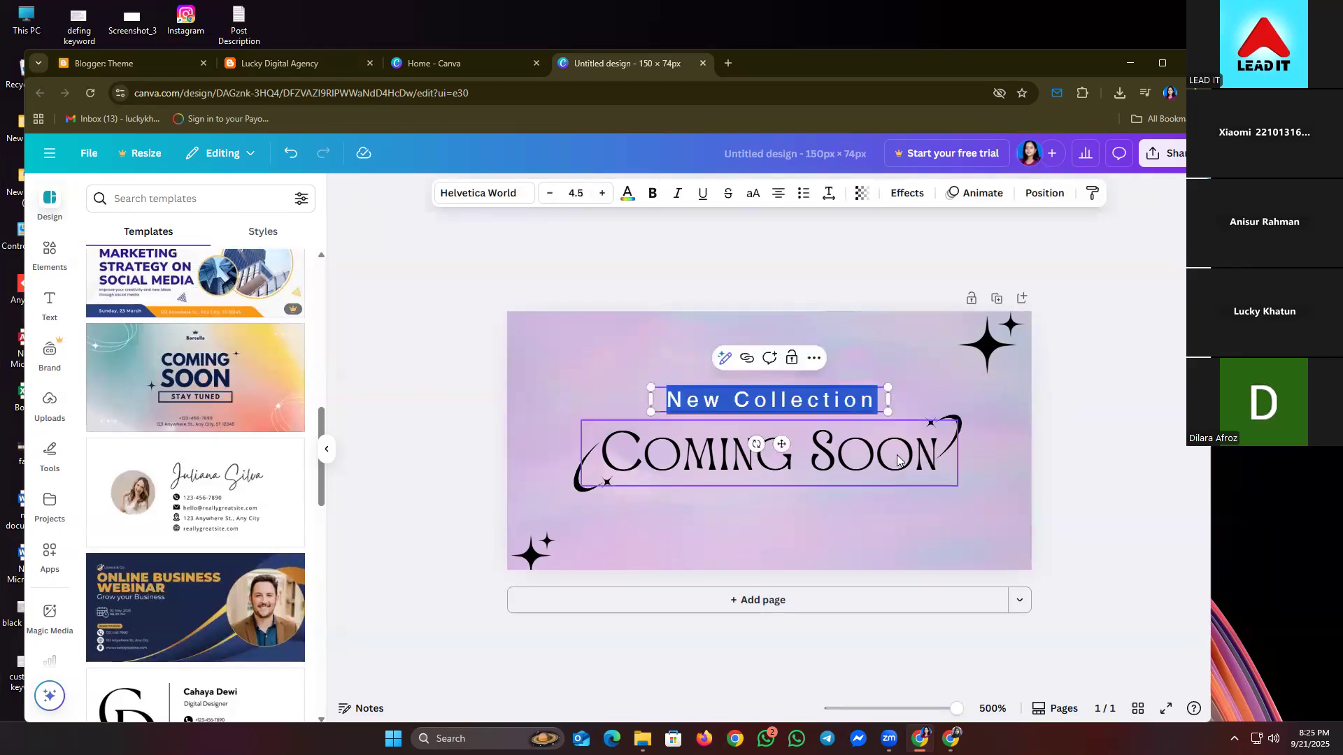
key("BackSpace")
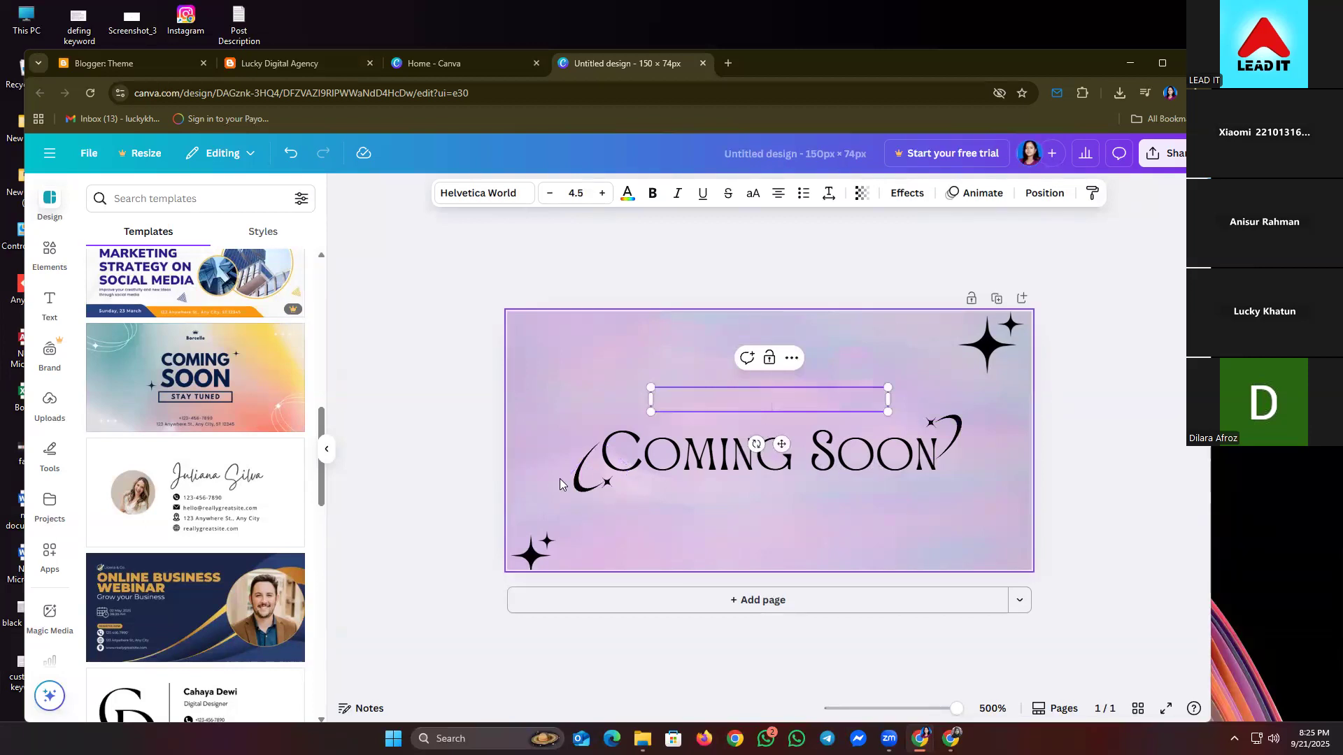
- Move and rotate the two swirls into the top-left and bottom-right corners
left_click_drag(583, 476, 563, 398)
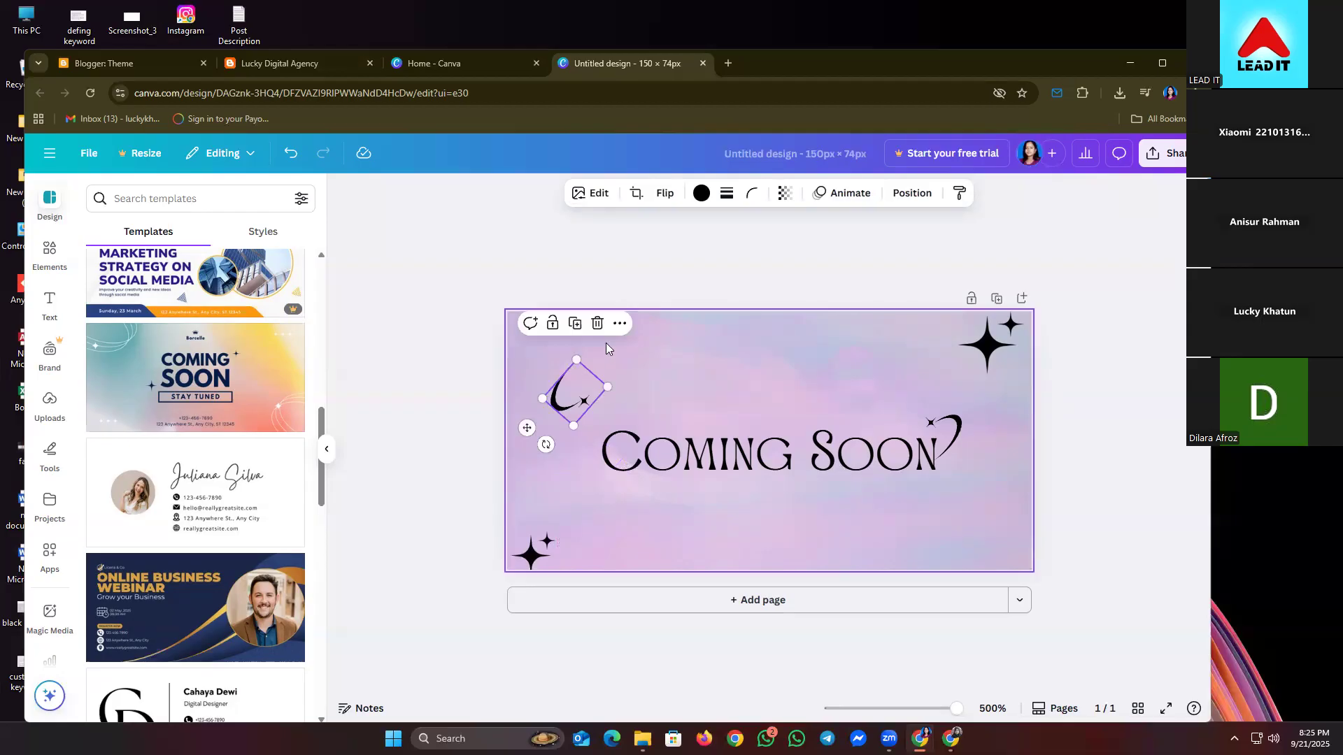
left_click_drag(546, 445, 533, 360)
left_click(957, 429)
left_click_drag(957, 429, 918, 595)
mouse_move(972, 549)
left_mouse_down()
mouse_move(1005, 552)
mouse_move(994, 544)
left_mouse_up()
left_click(558, 373)
left_click_drag(571, 367, 555, 345)
- Replace the Coming Soon heading with the blogger's full name, enlarged to size 17.8
double_click(699, 449)
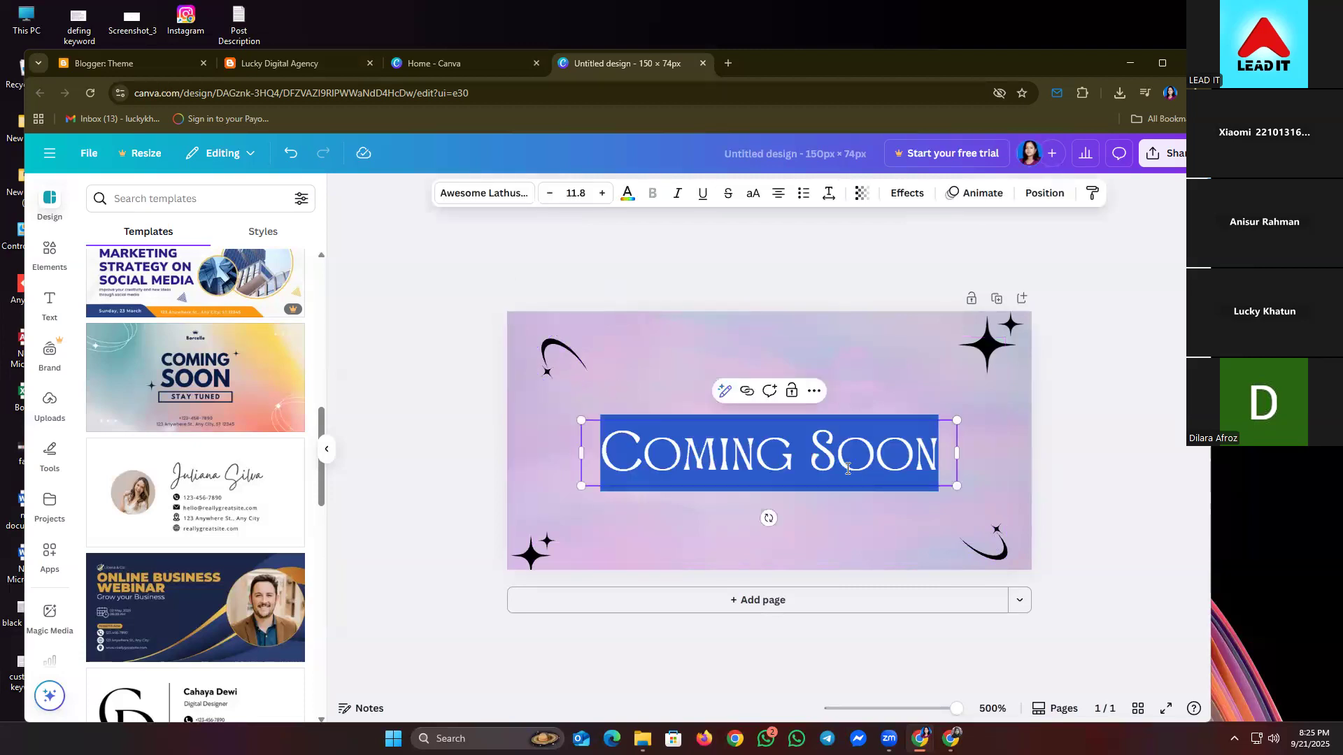
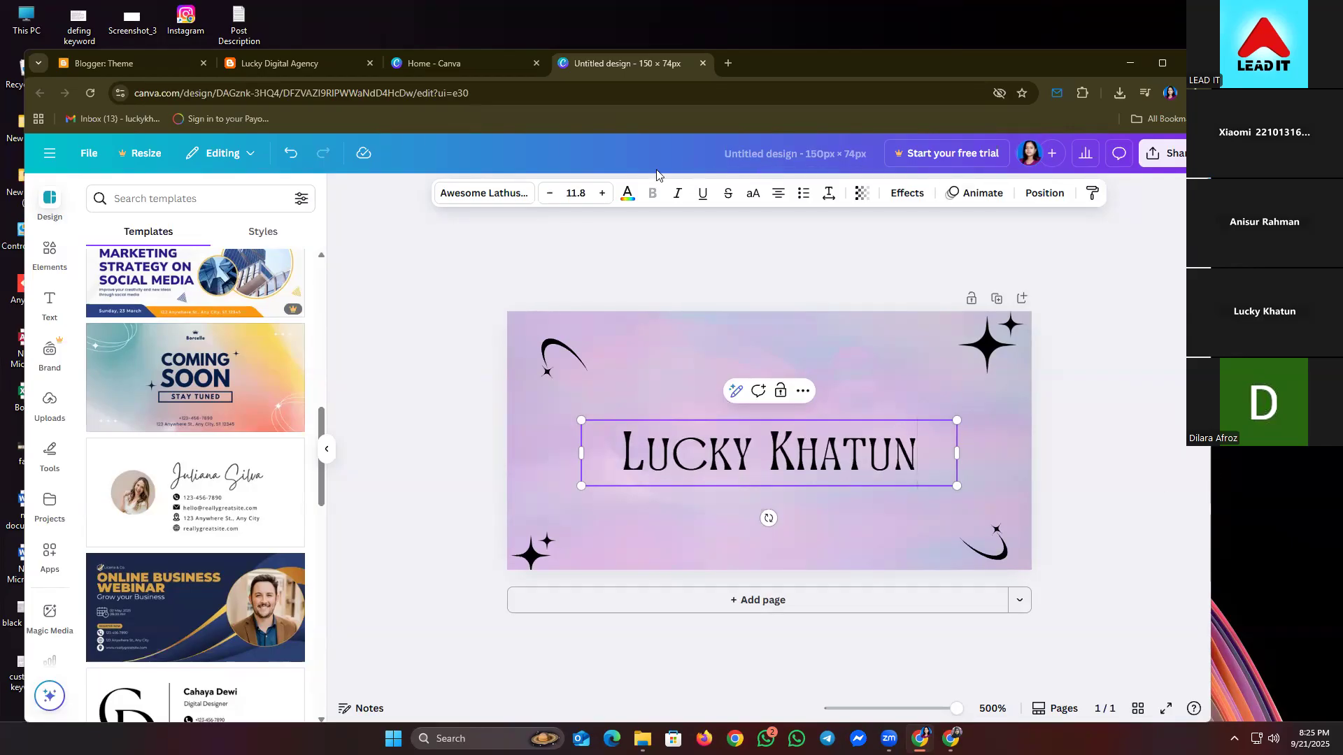
left_click(600, 196)
left_click(600, 196)
left_click(600, 195)
left_click(600, 196)
left_click(600, 196)
left_click(600, 195)
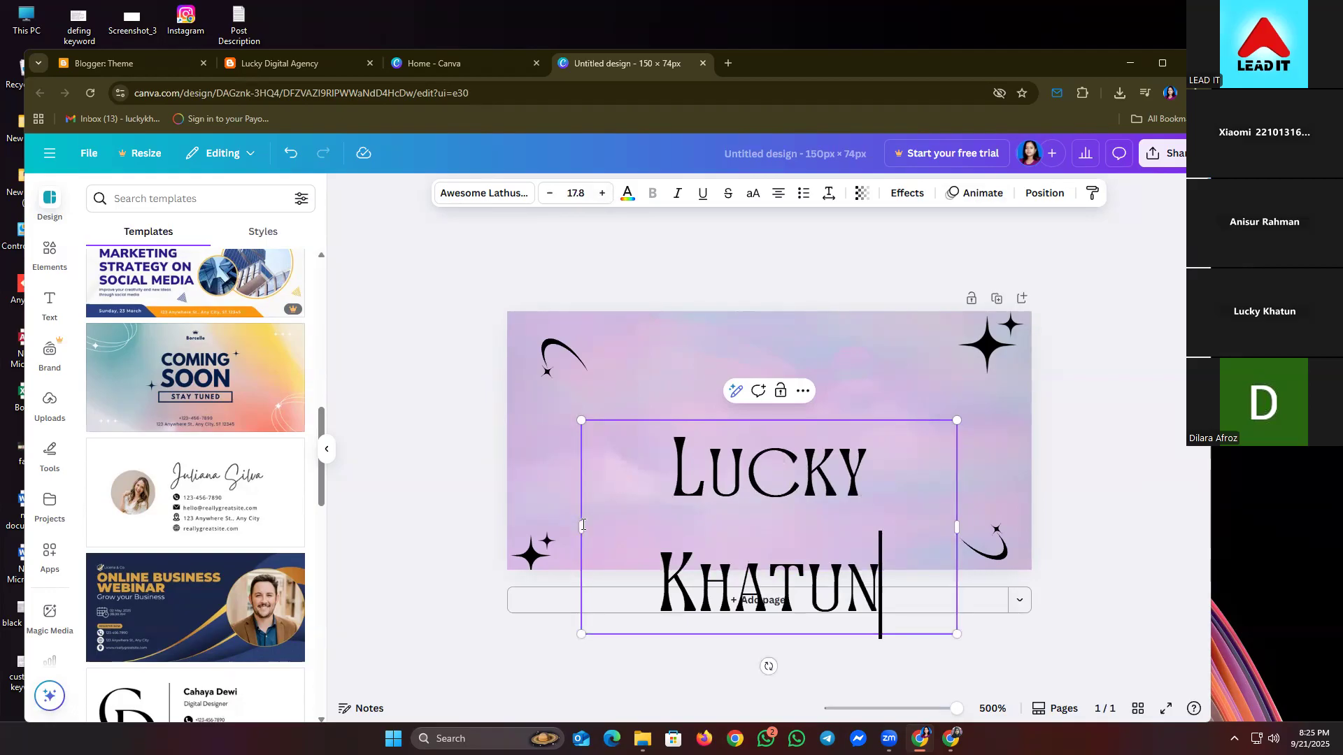
- Widen the name box to fit one line and centre it across the banner
left_click_drag(581, 526, 500, 493)
left_click(953, 471)
left_click(953, 471)
left_click_drag(783, 470, 807, 446)
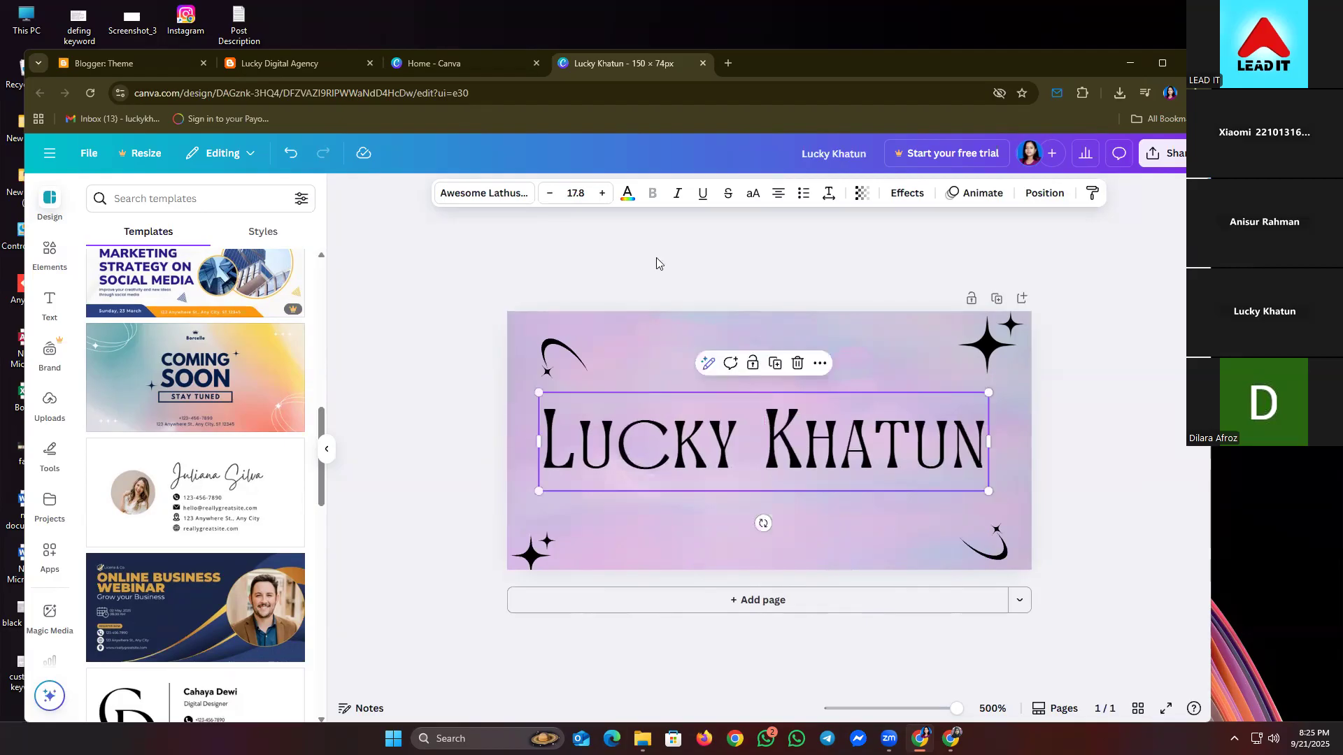
- Change the name's font to League Spartan
left_click(505, 196)
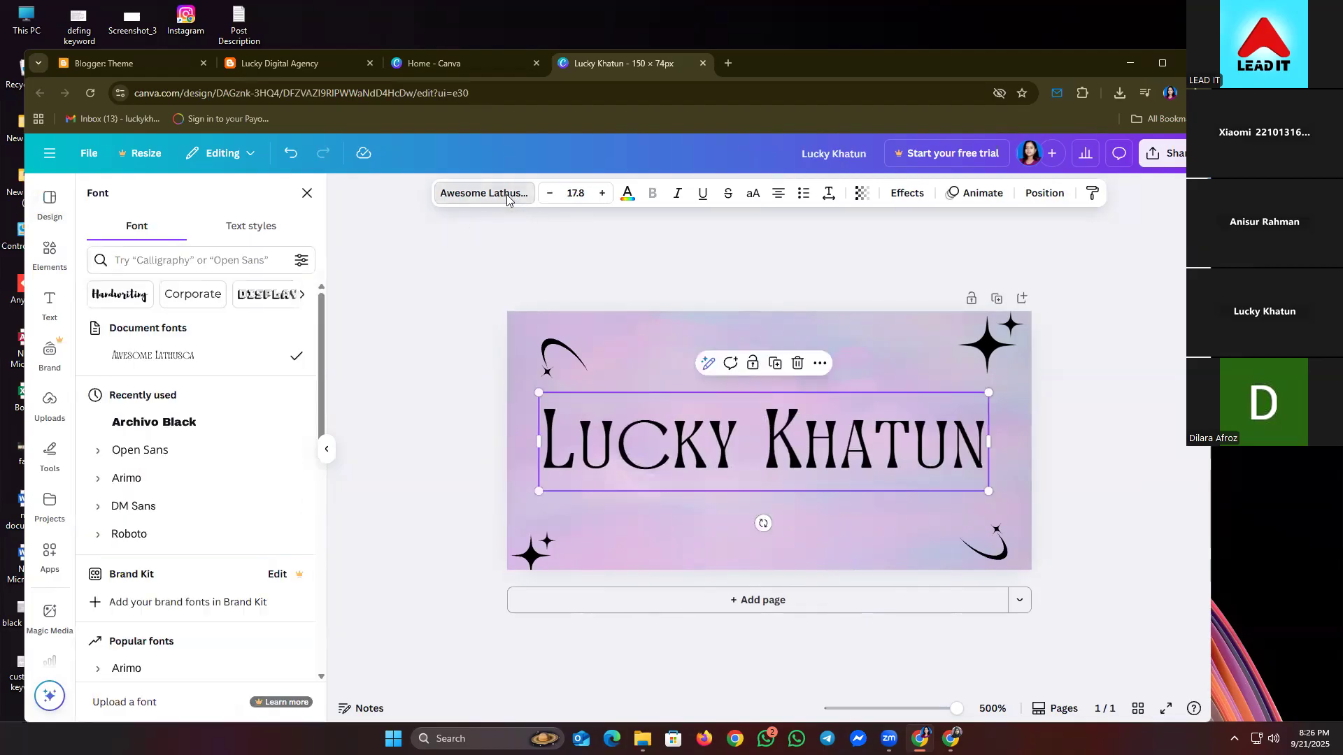
scroll(182, 493, "down", 3)
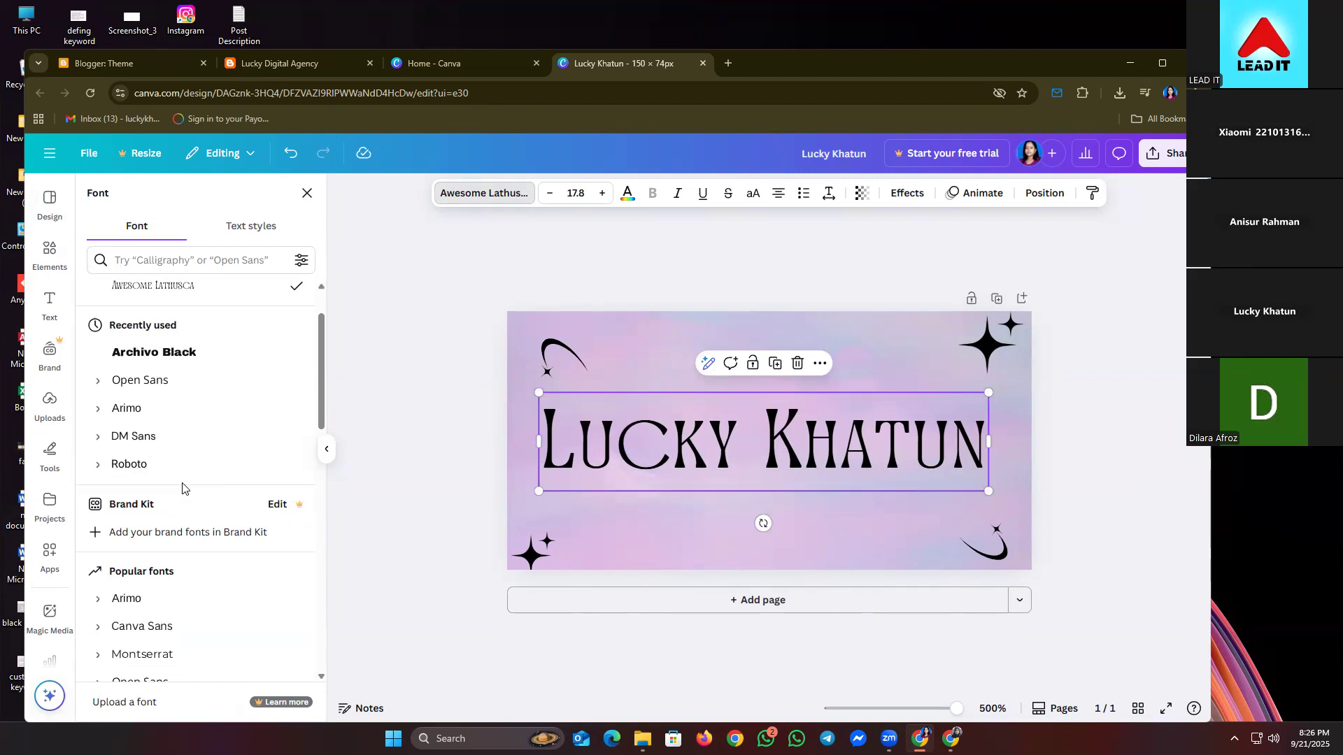
scroll(182, 488, "down", 2)
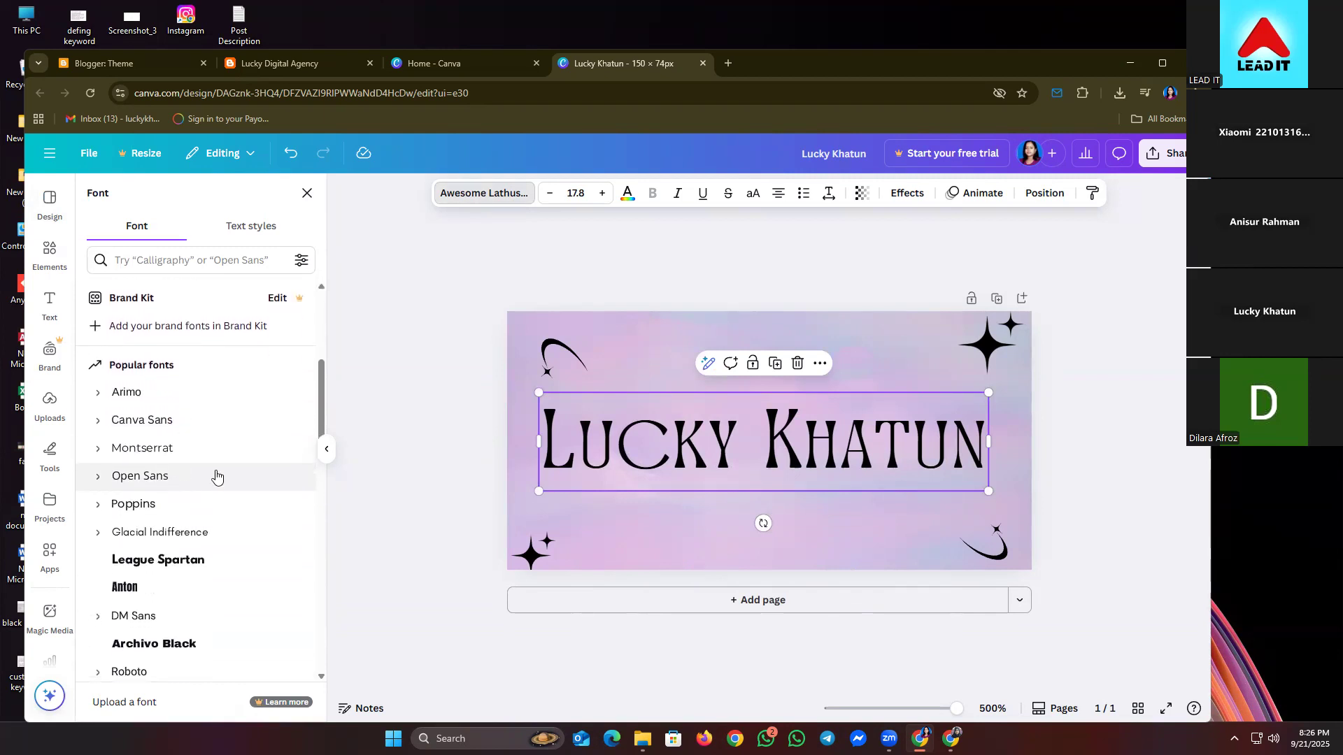
scroll(245, 467, "down", 1)
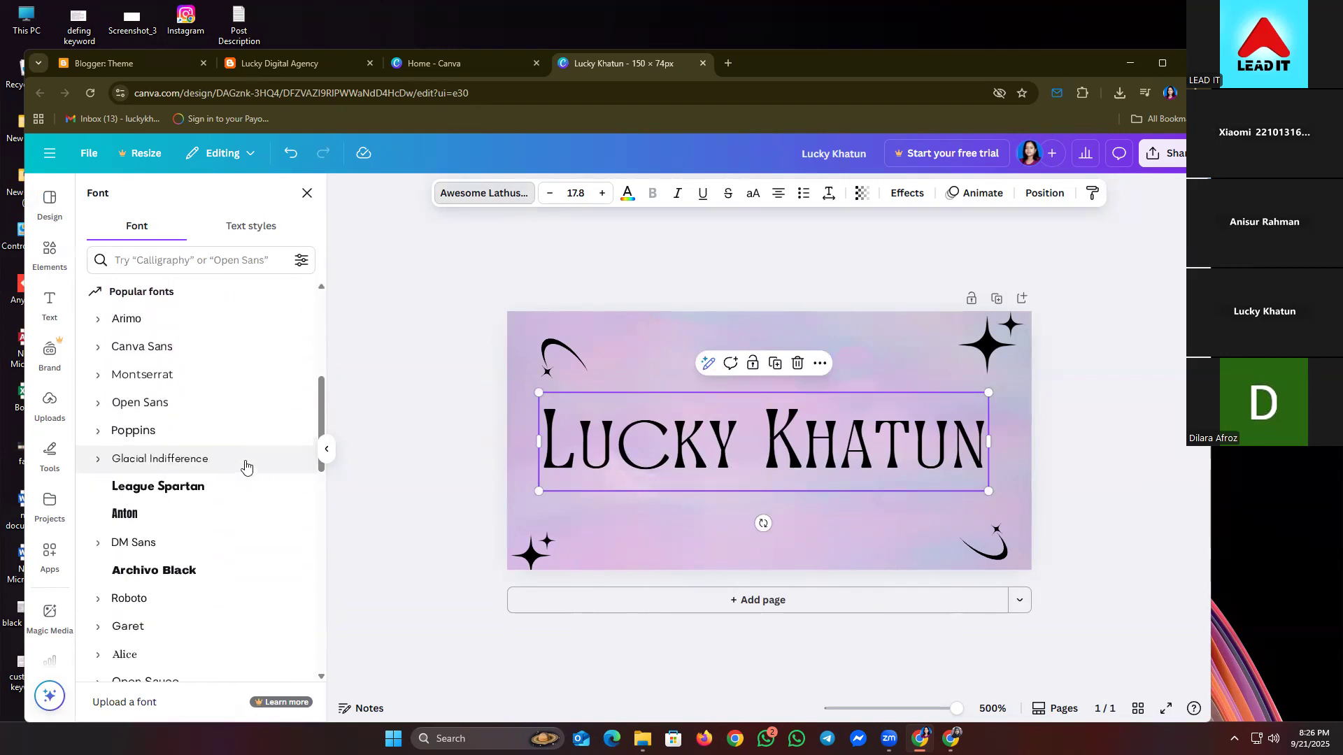
scroll(246, 467, "down", 1)
left_click(193, 417)
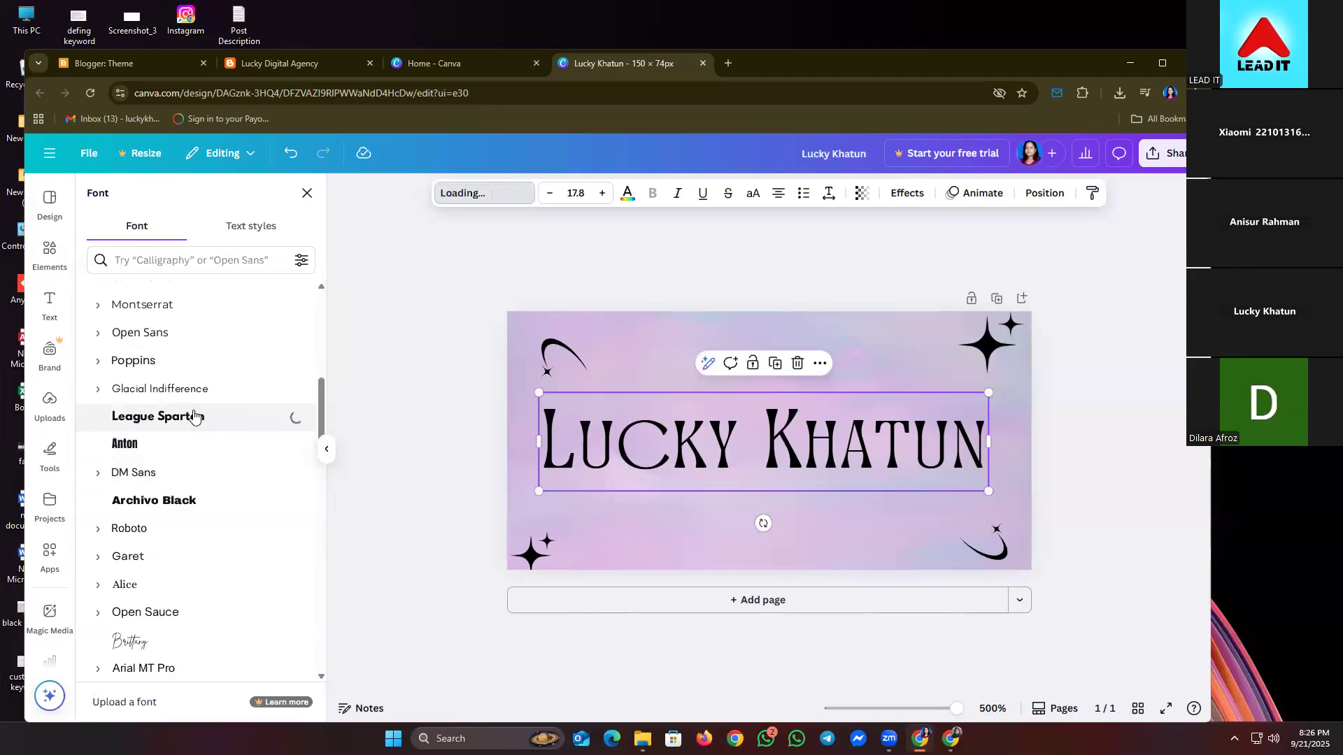
- Widen the name's text box and shrink the font size to 13.8
left_click_drag(996, 491, 1138, 472)
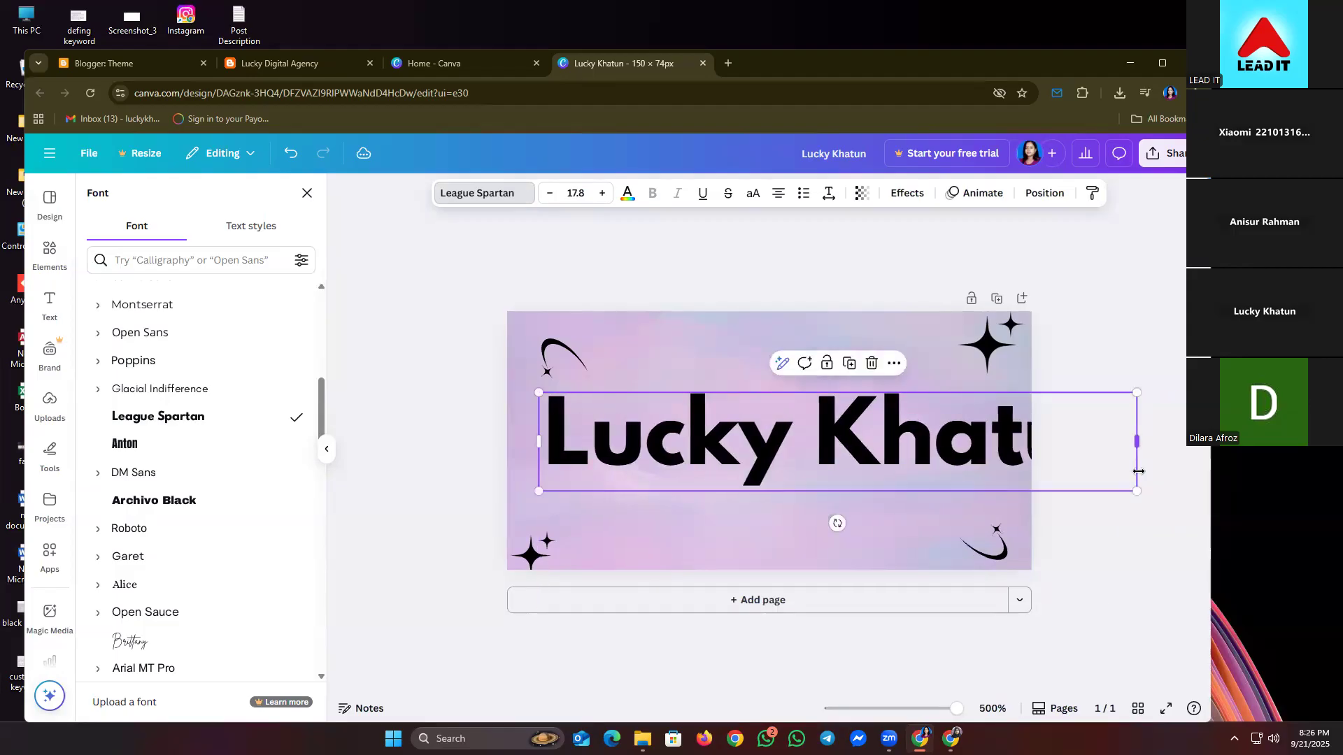
left_click(549, 194)
left_click(548, 195)
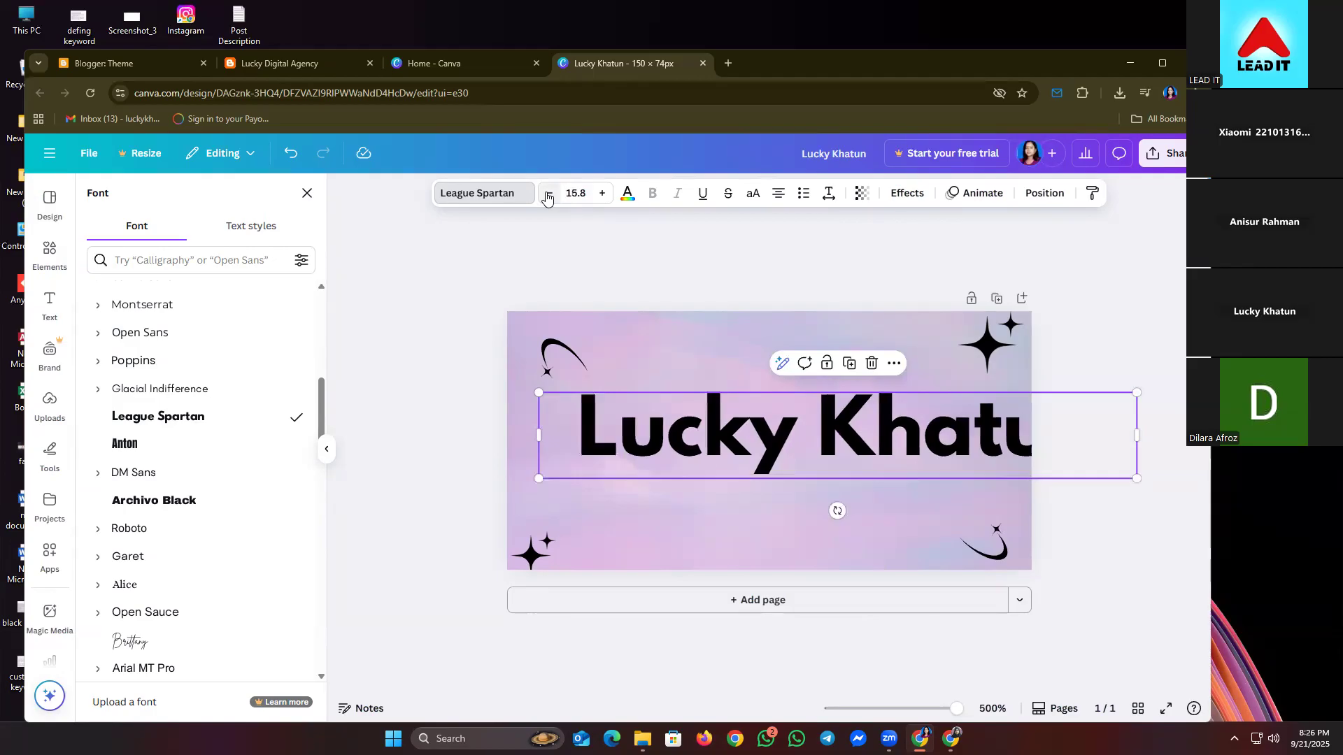
left_click(548, 194)
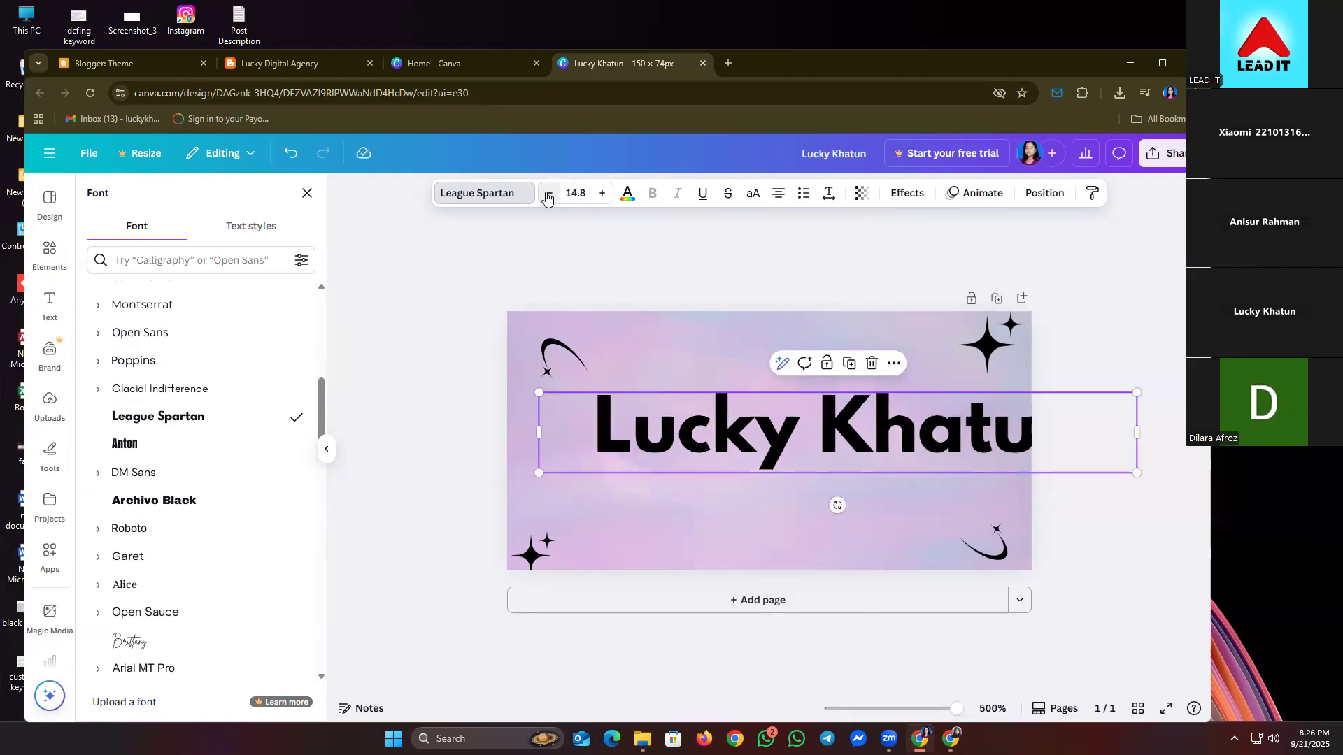
left_click(548, 194)
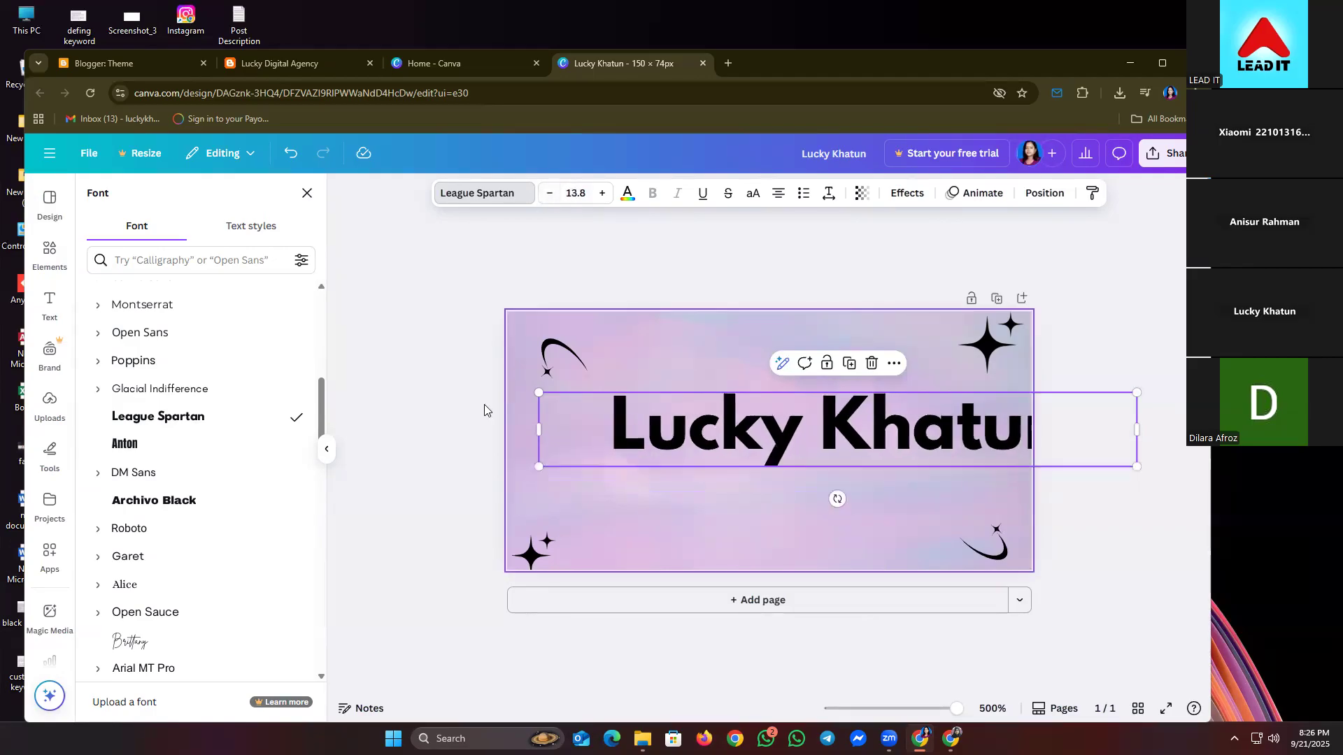
double_click(758, 445)
- Shift the name text and drop the top-left swirl slightly lower
left_click(1104, 372)
left_click_drag(910, 443, 850, 468)
left_click(441, 461)
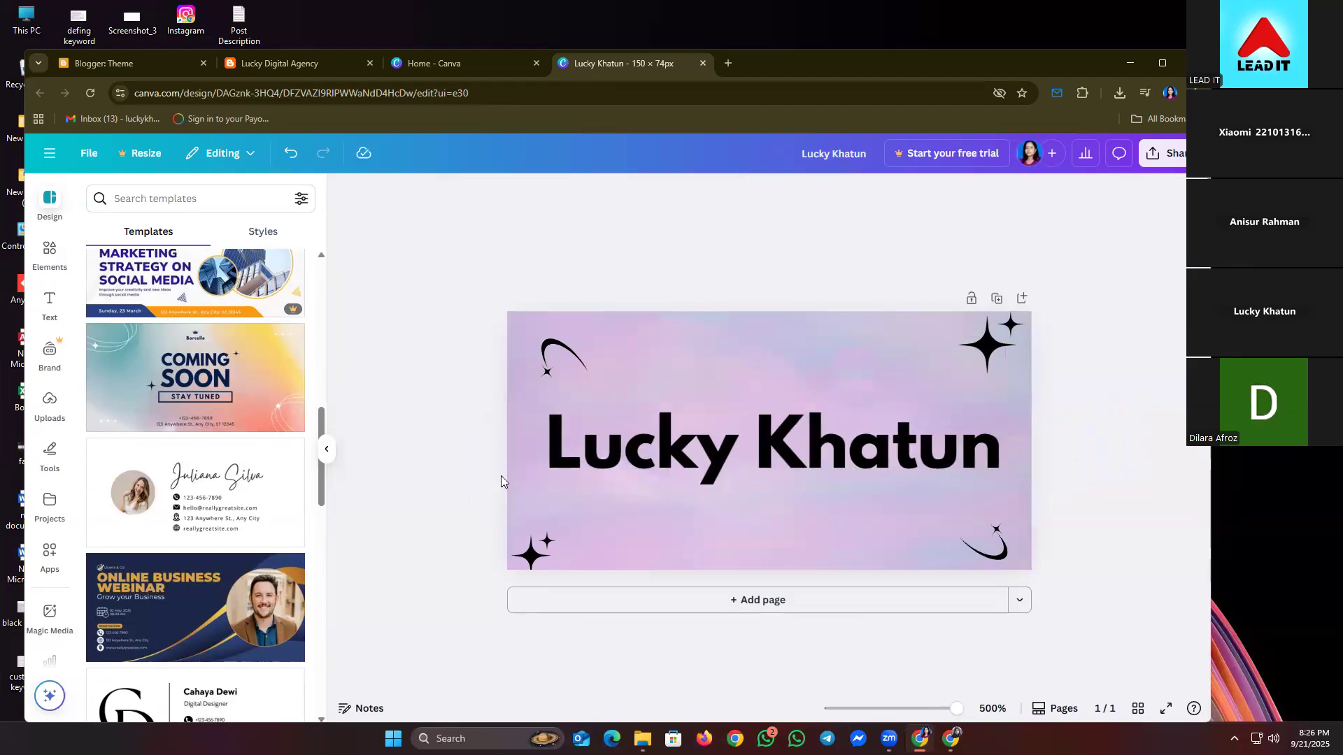
left_click(692, 458)
left_click_drag(705, 456, 705, 449)
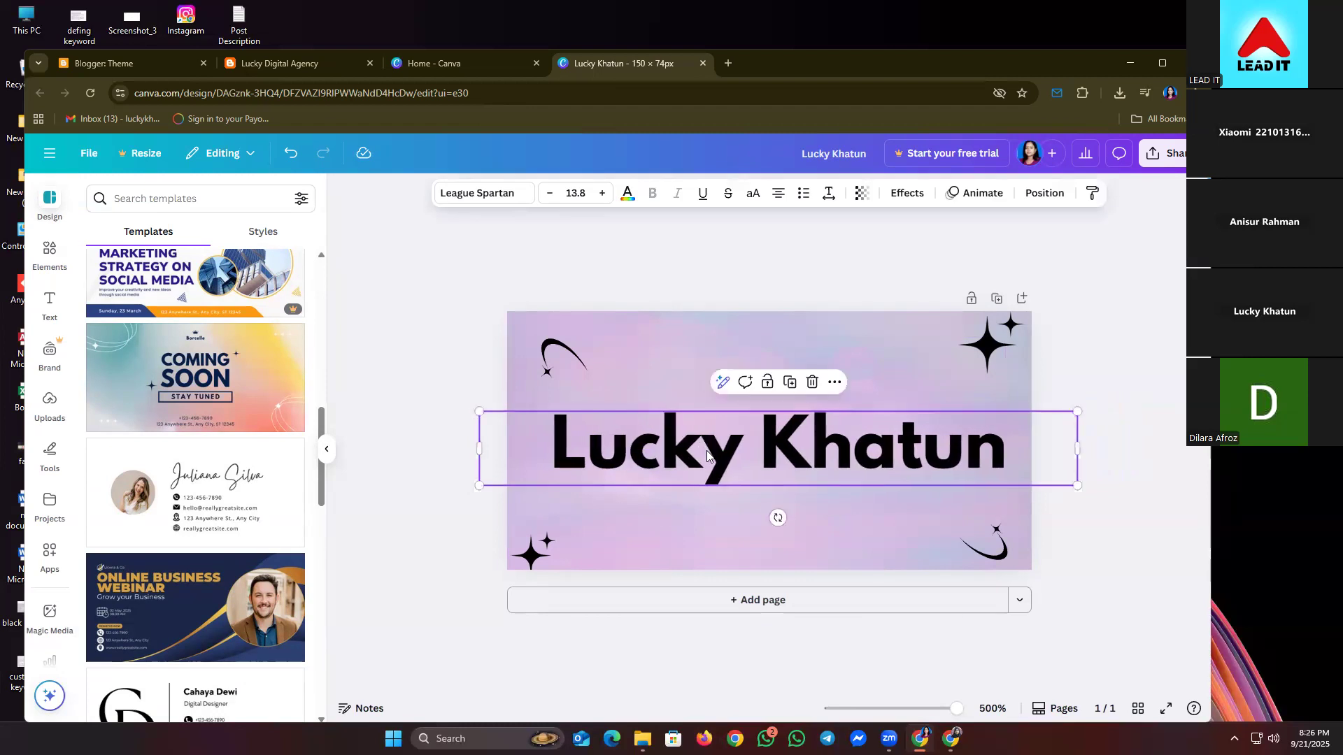
left_click(1141, 505)
left_click(985, 544)
left_click_drag(985, 544, 998, 516)
left_click_drag(550, 357, 560, 383)
- Fine-tune the name's position until it snaps to the banner's centre guide
left_click(664, 440)
left_click_drag(659, 456, 647, 447)
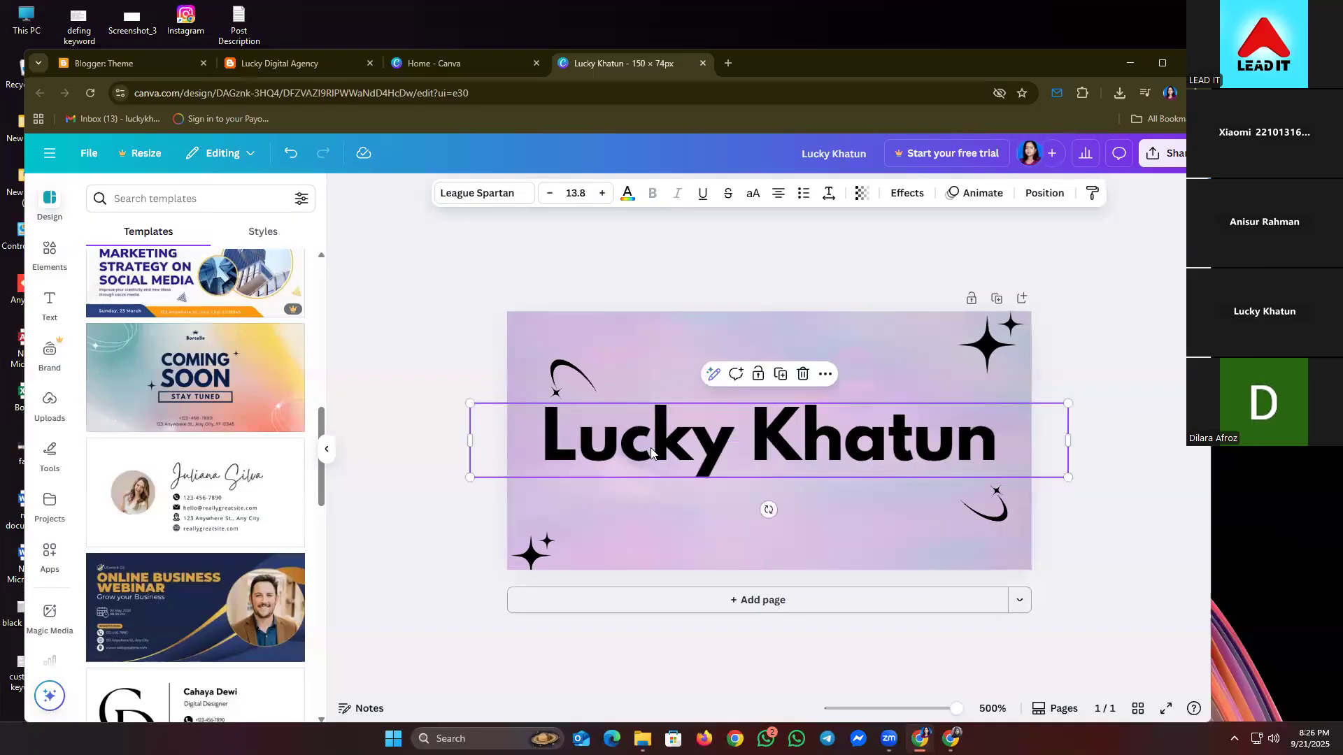
left_click(1082, 486)
left_click(1000, 524)
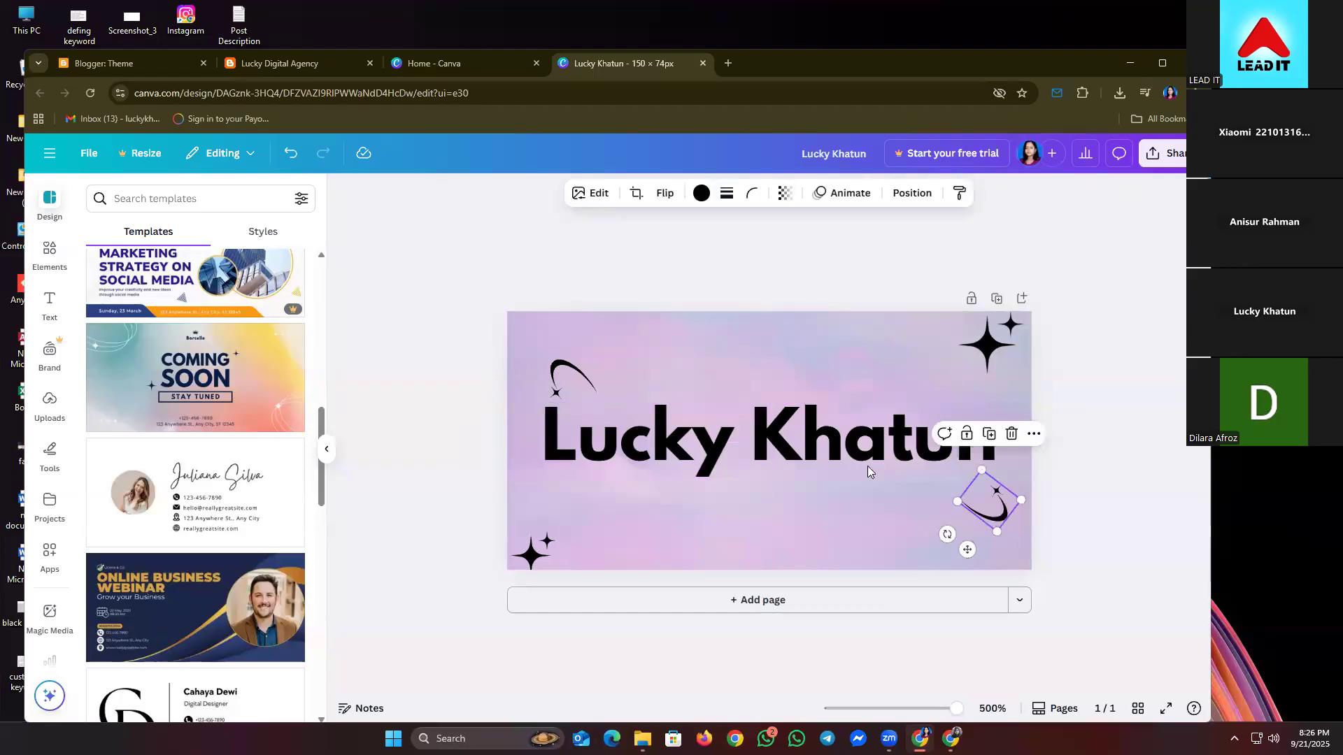
left_click(821, 453)
left_click_drag(833, 455, 837, 455)
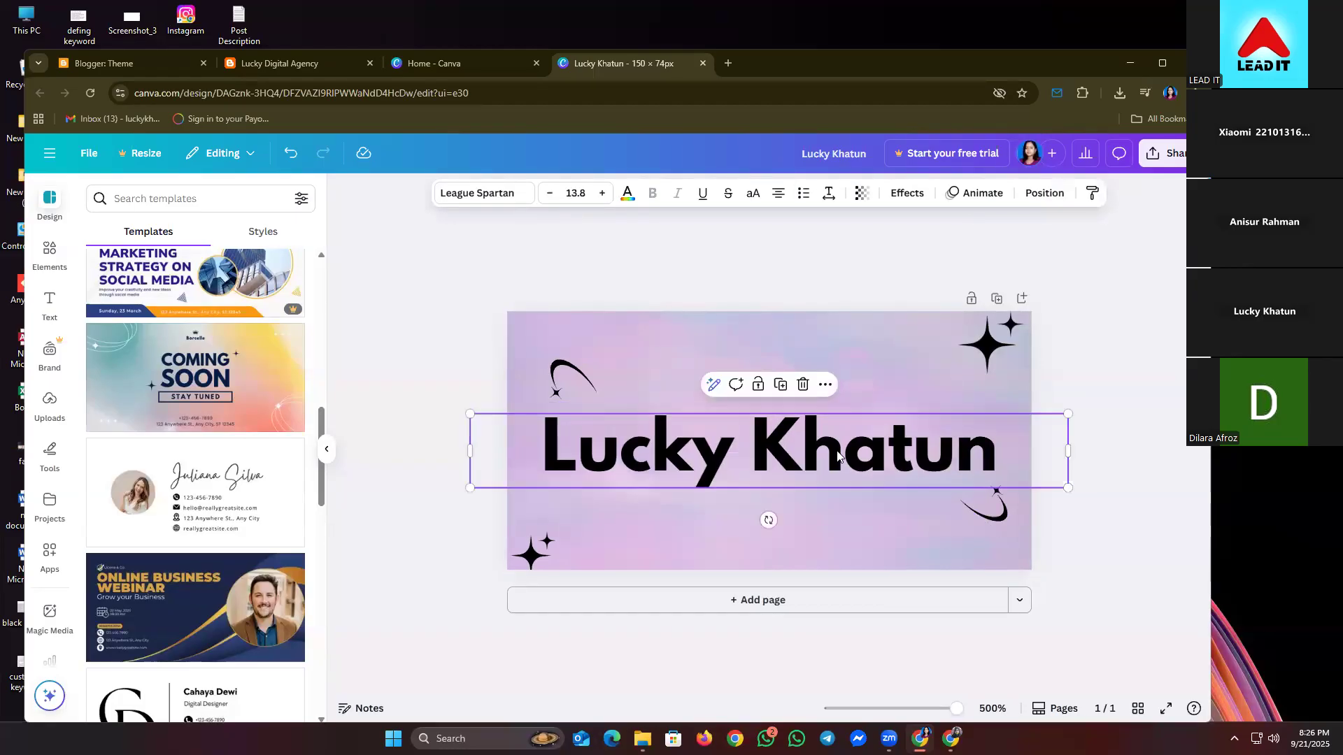
left_click(570, 381)
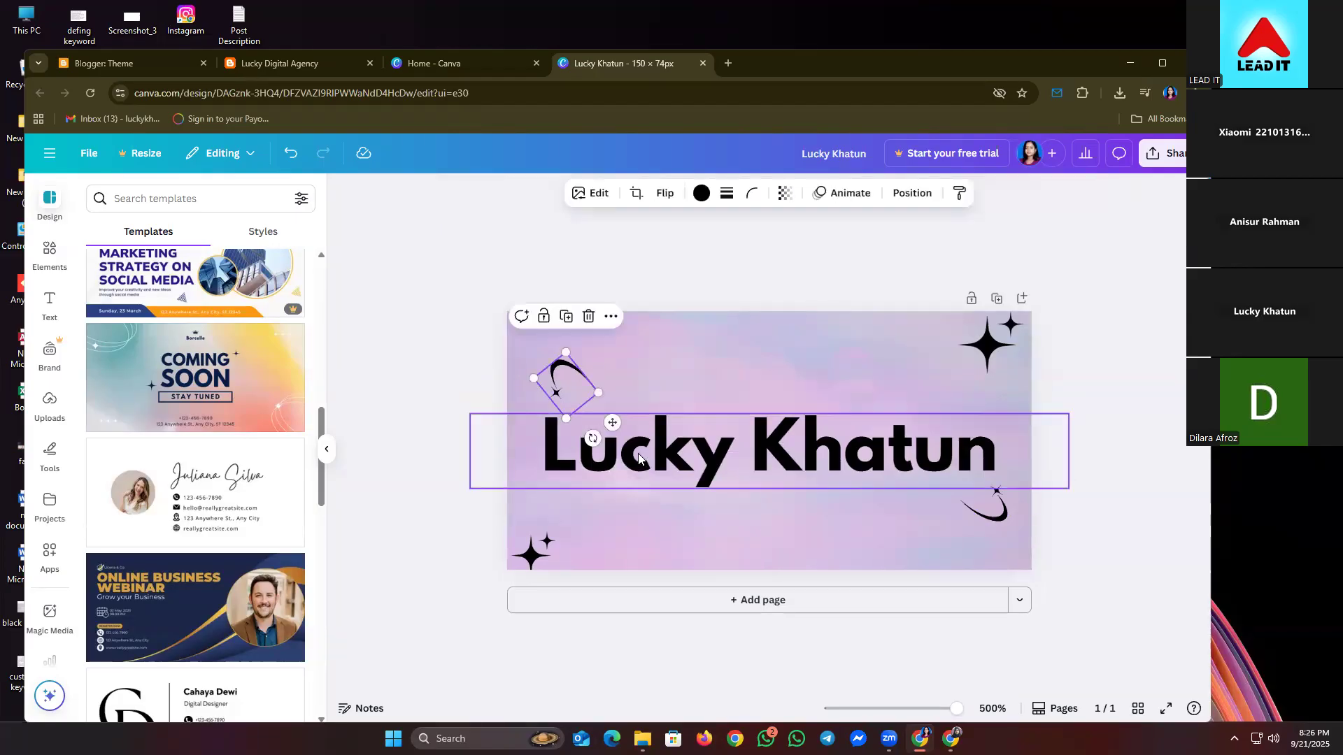
left_click(639, 457)
left_click_drag(639, 457, 647, 459)
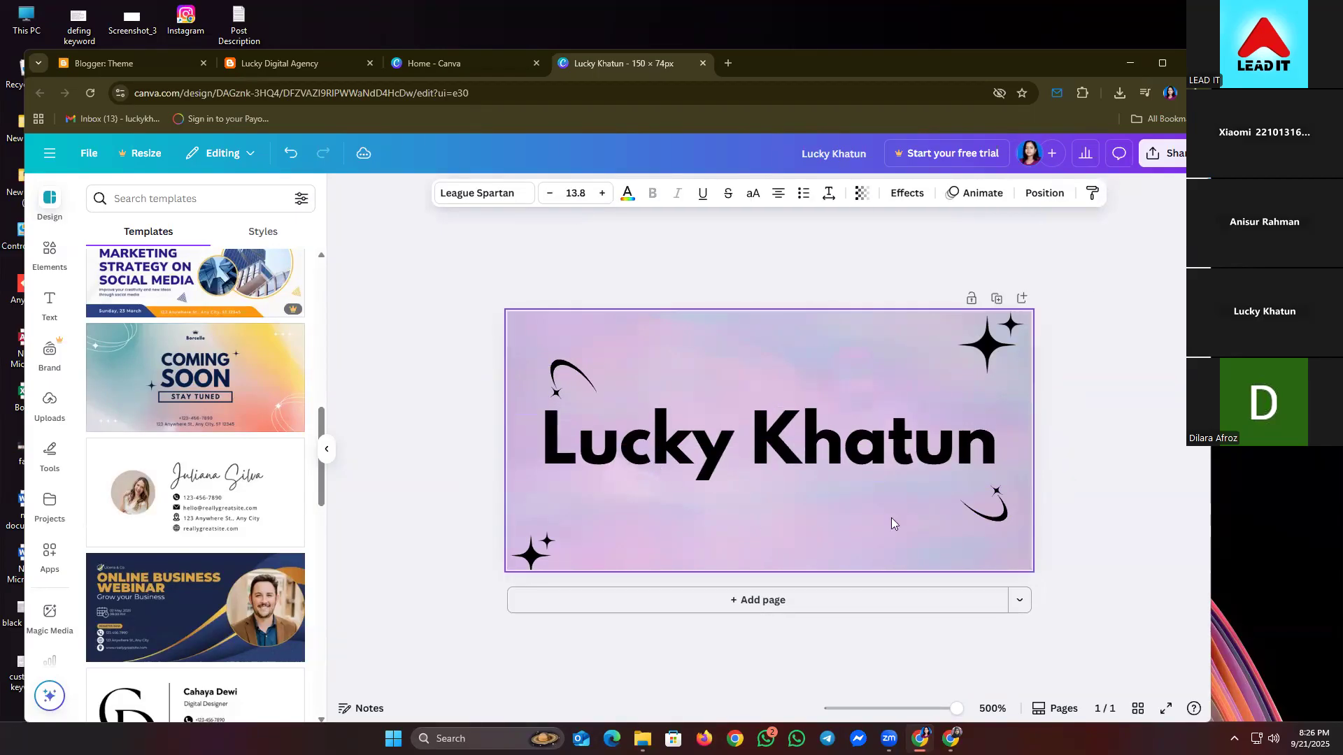
left_click(977, 518)
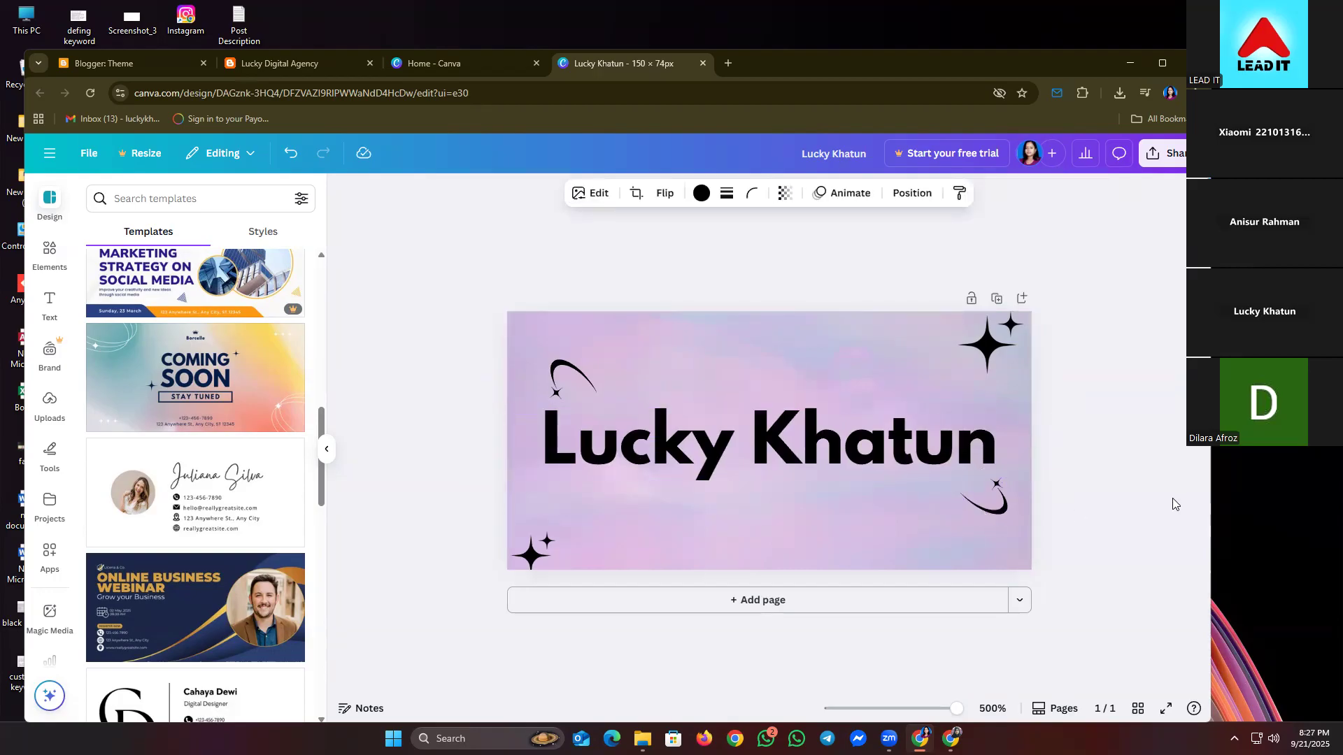
left_click(1068, 494)
left_click(570, 378)
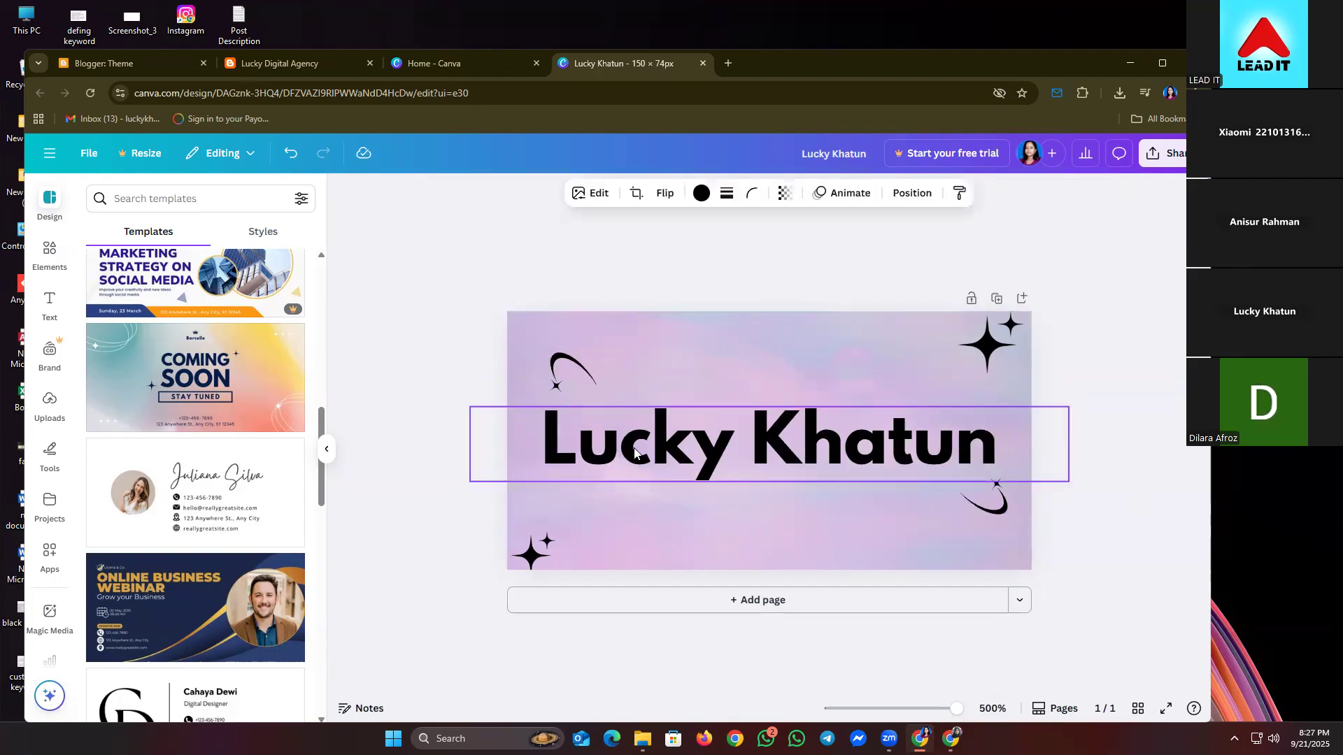
left_click(653, 463)
left_click(908, 196)
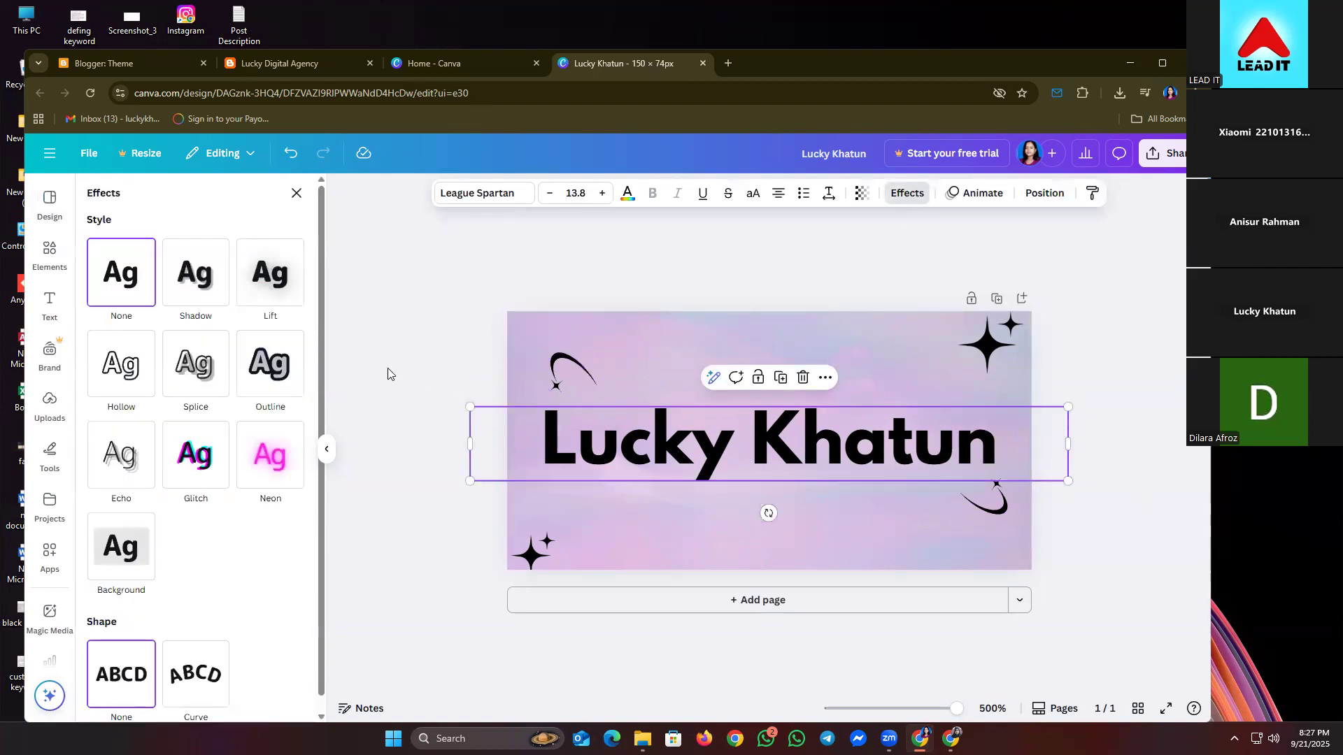
- Give the name a Lift effect at intensity 81 and show its text colour options
left_click(279, 274)
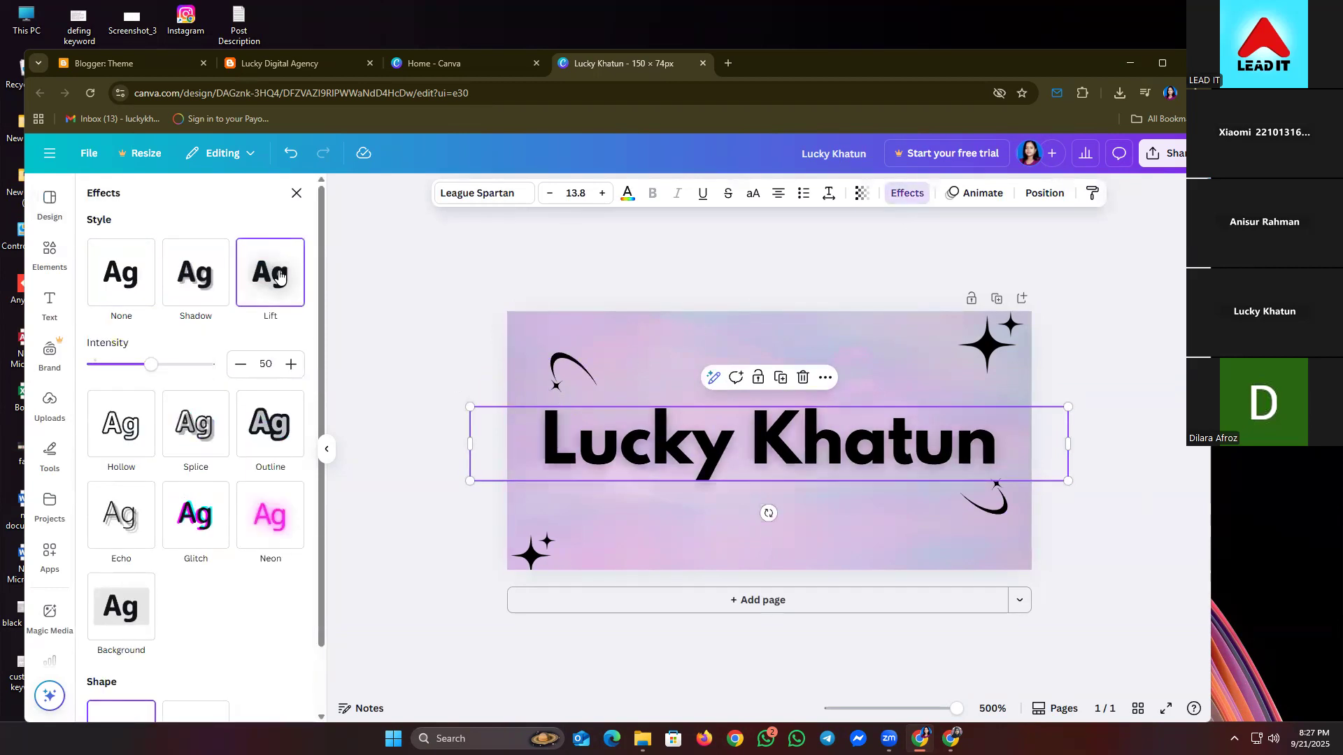
left_click_drag(148, 369, 189, 364)
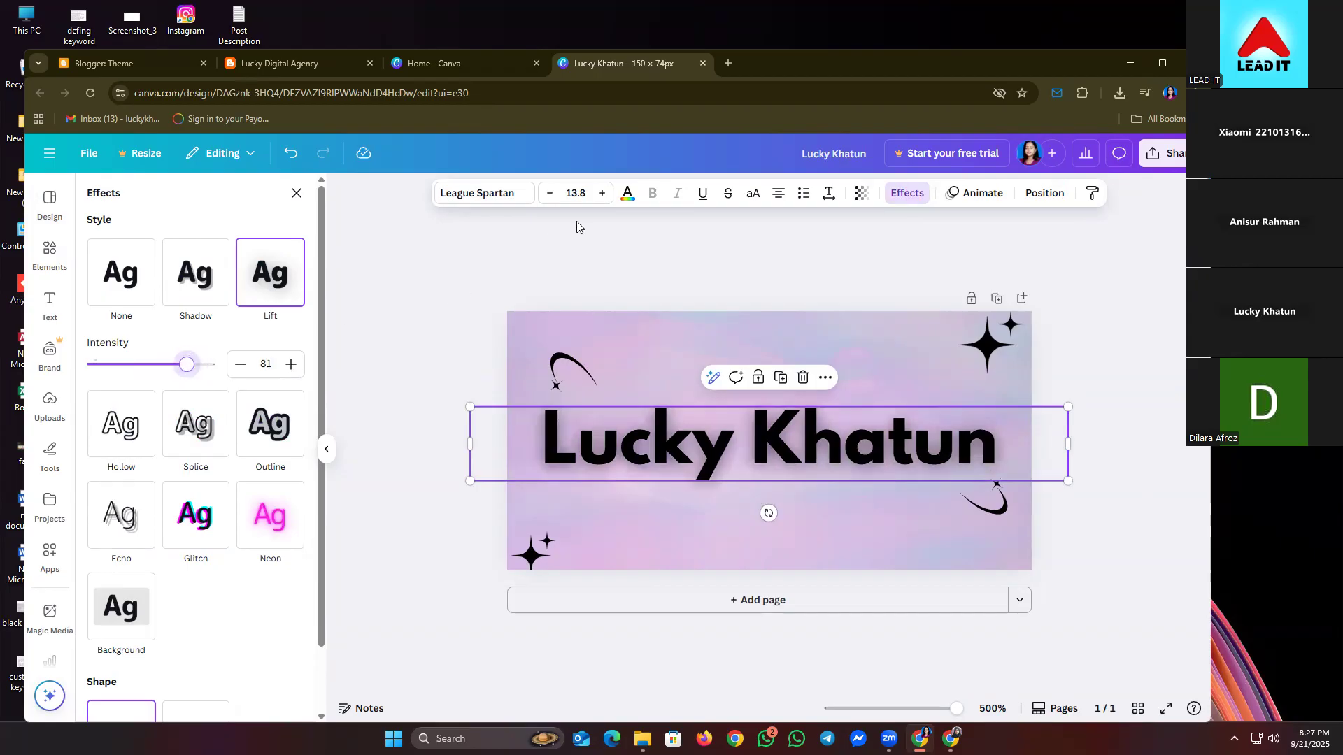
left_click(627, 192)
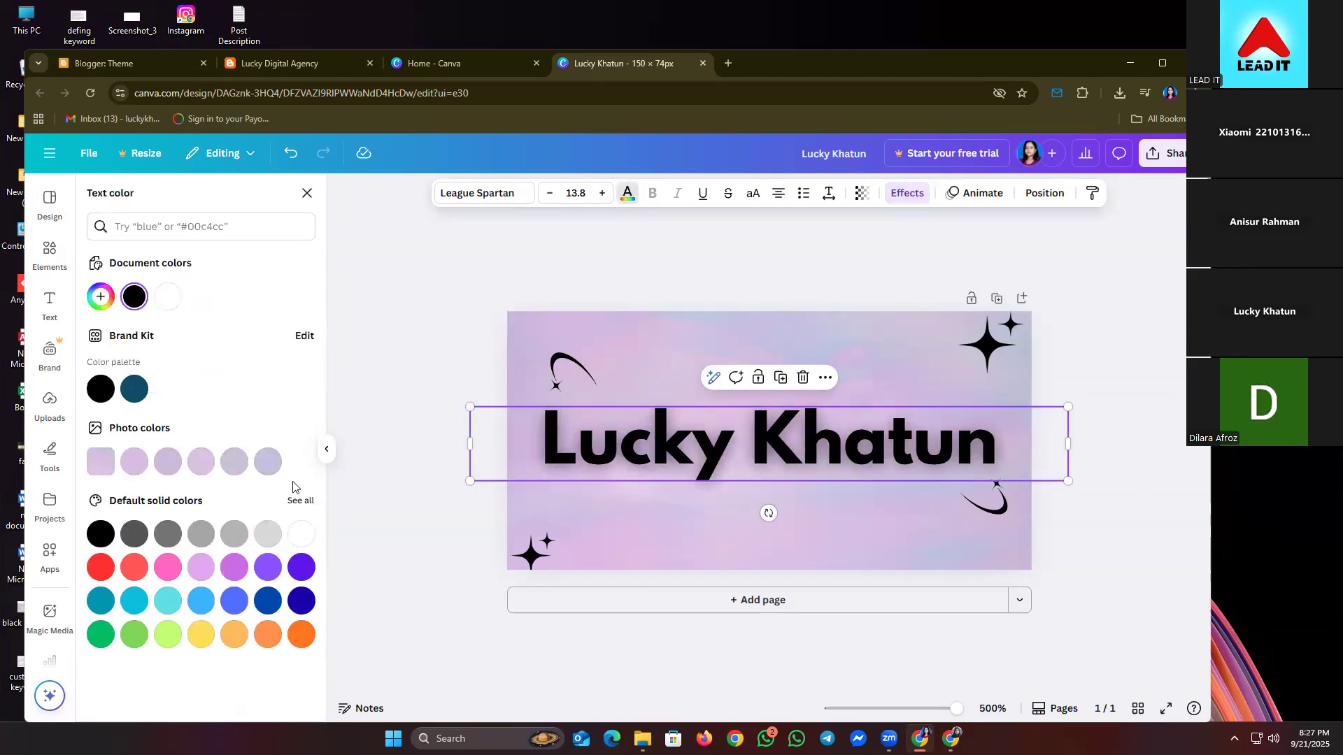
- Try lavender, lilac and pink text colours on the name, then keep it black
left_click(200, 461)
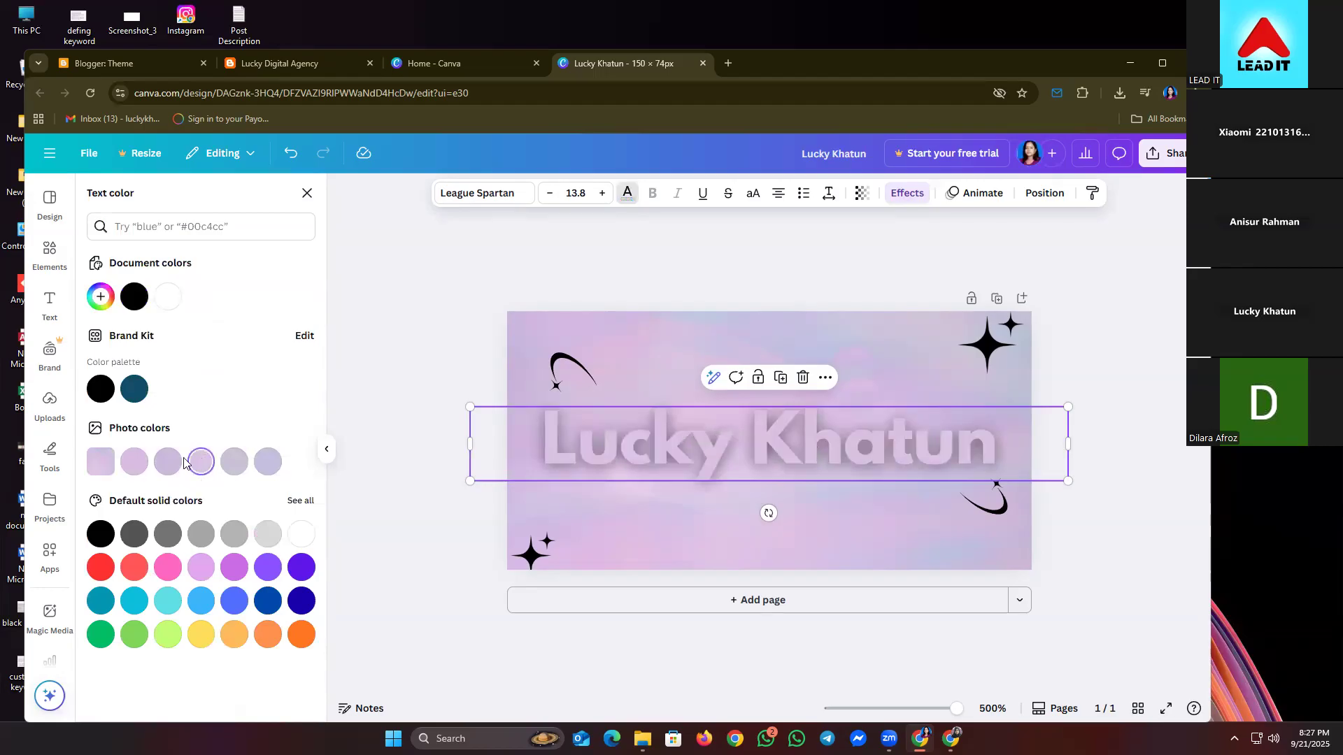
left_click(168, 463)
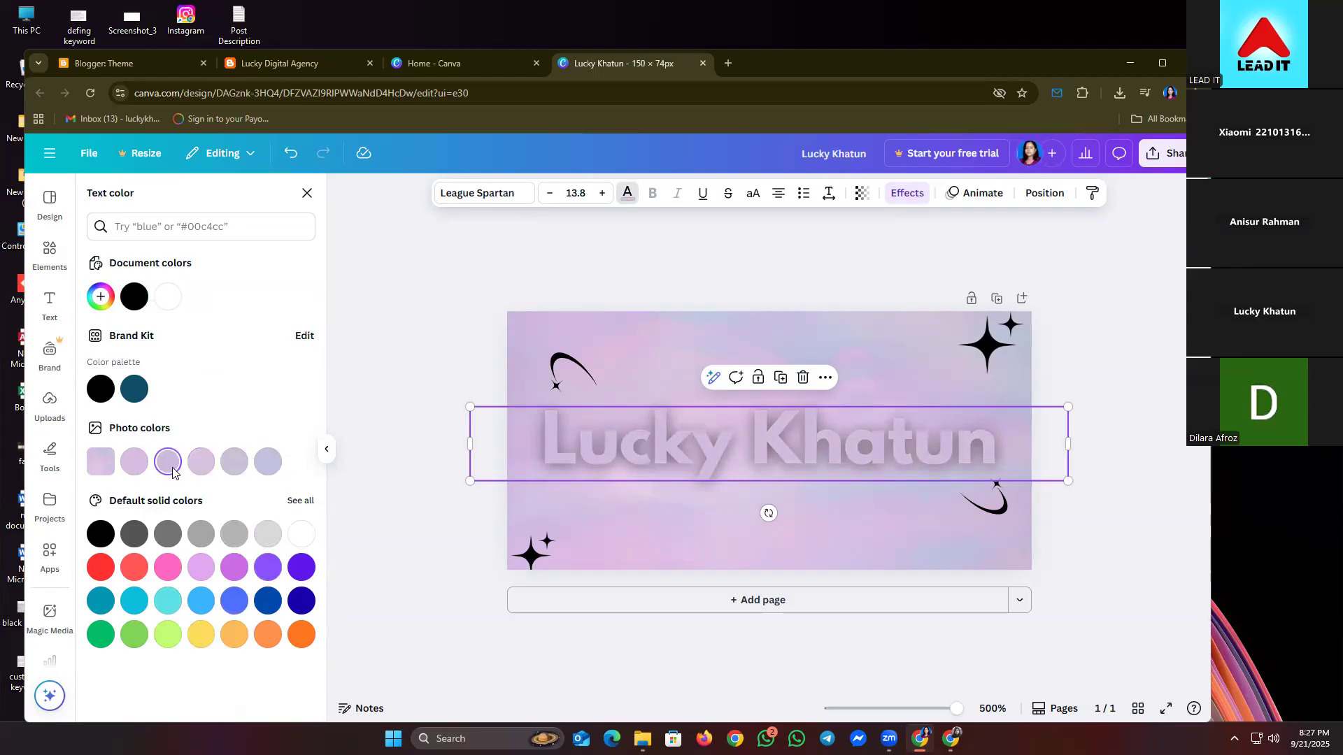
left_click(101, 297)
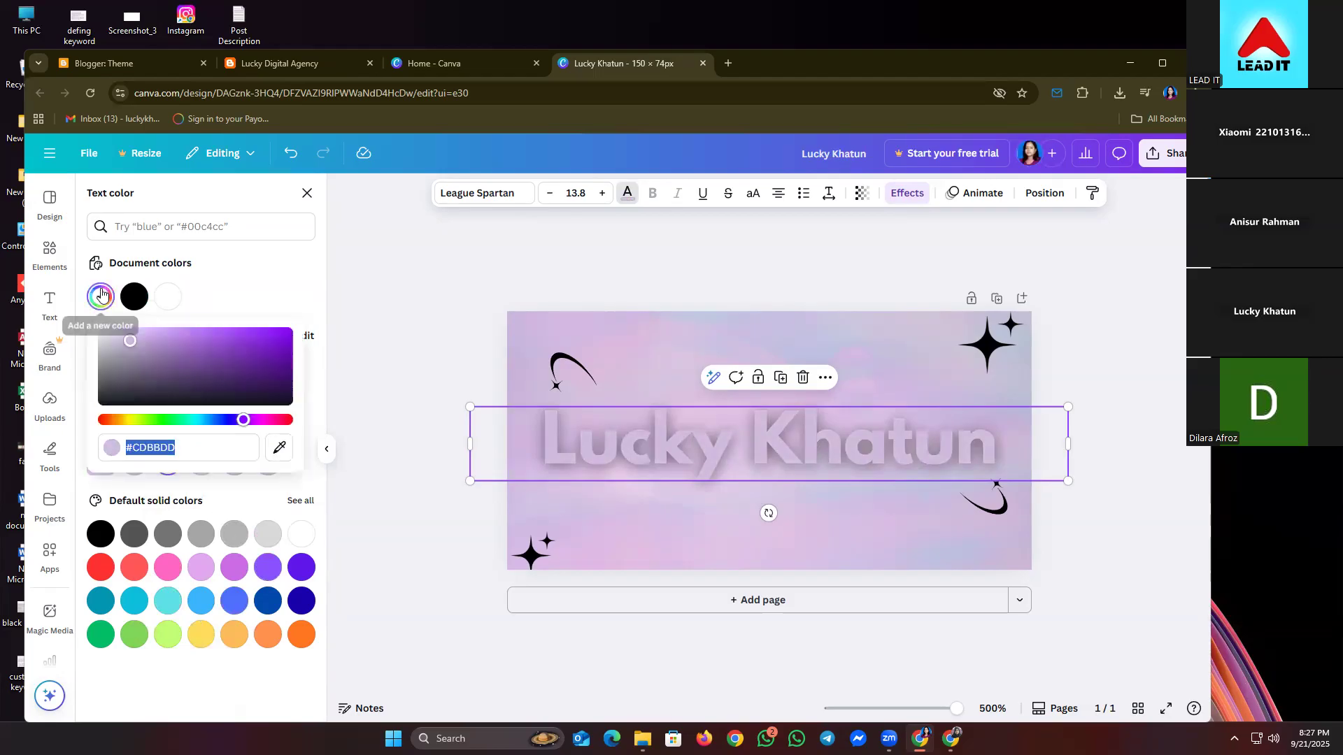
left_click(236, 420)
left_click_drag(236, 420, 257, 420)
left_click(216, 341)
left_click_drag(185, 352, 155, 349)
left_click_drag(222, 420, 262, 420)
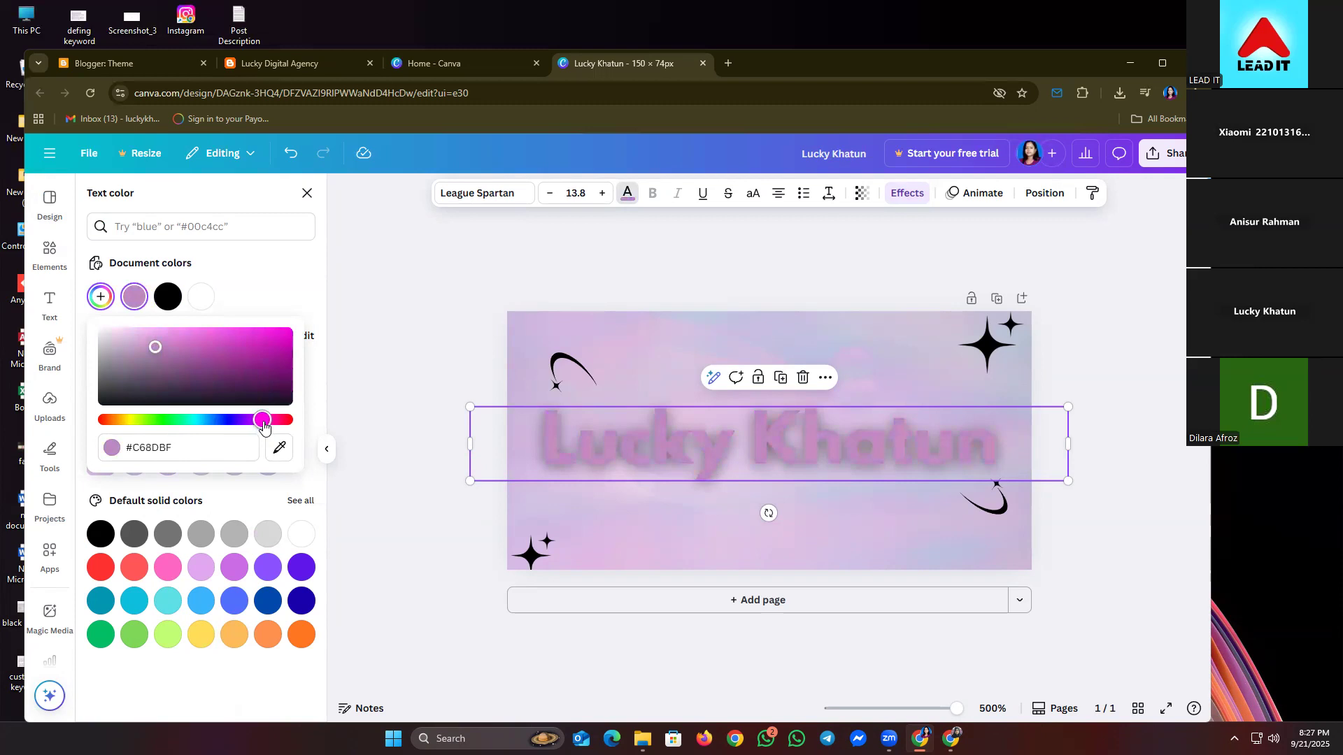
left_click(389, 410)
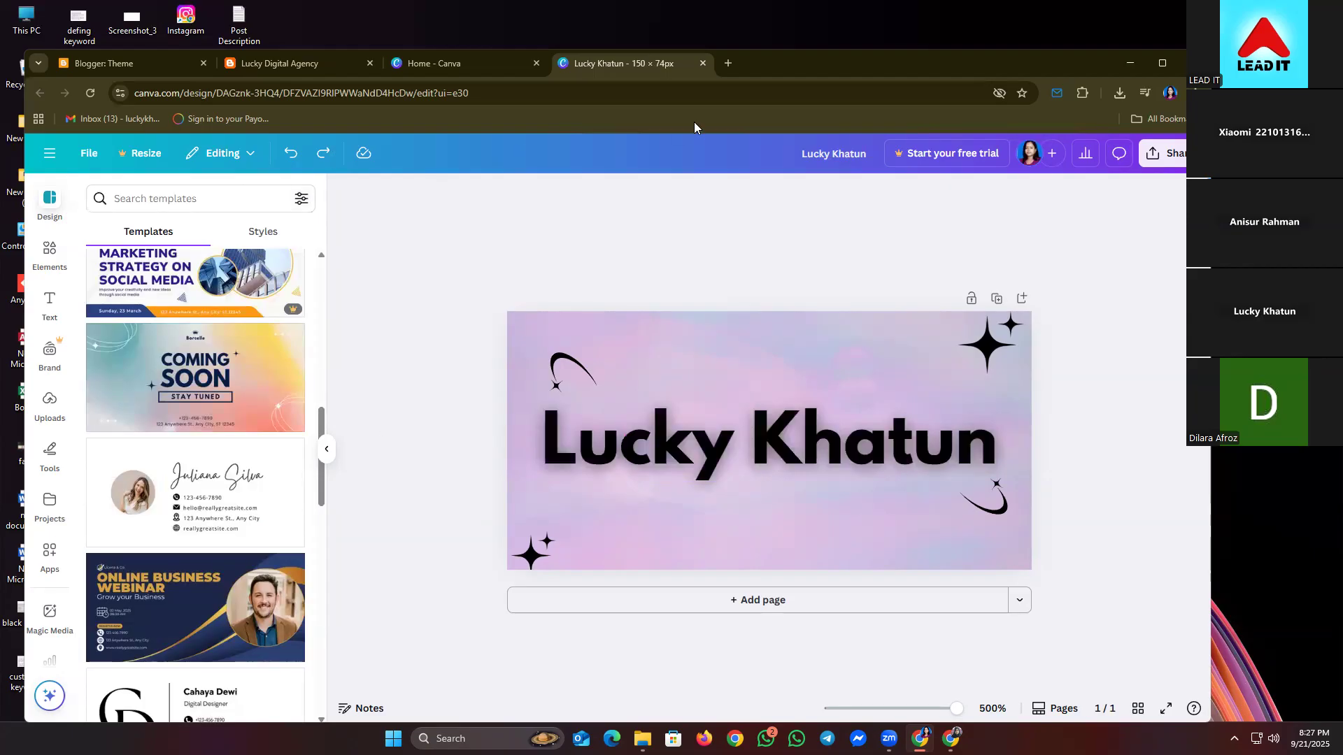
- Search for colors in a new tab and open the Coolors website, accepting cookies
left_click(727, 66)
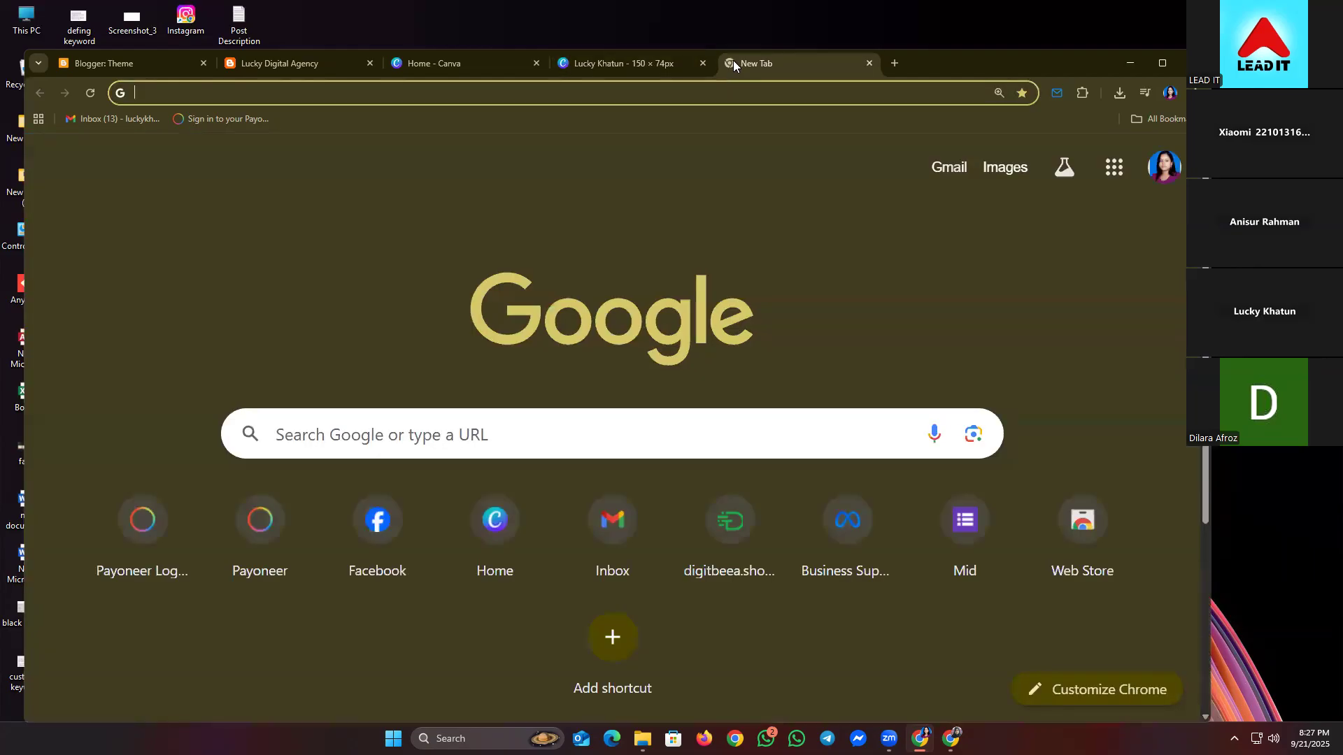
type("colors")
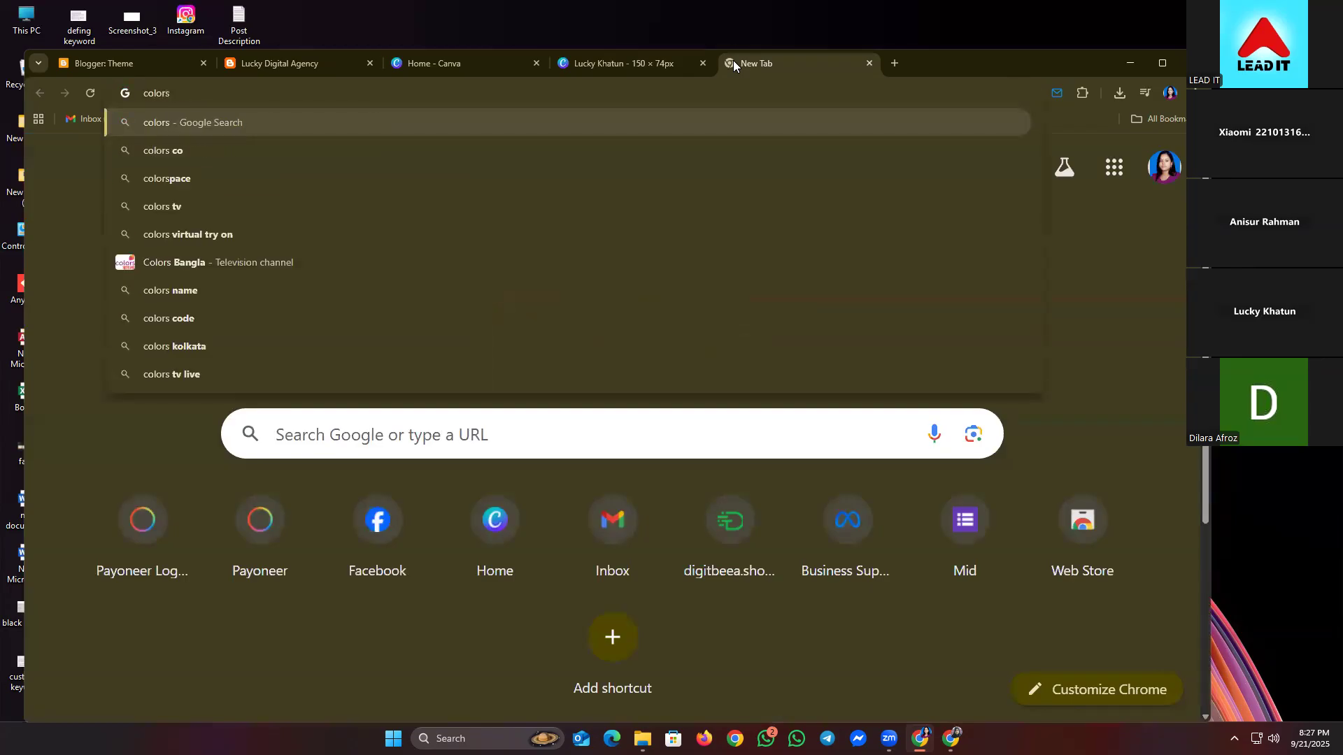
key("Return")
left_click(225, 400)
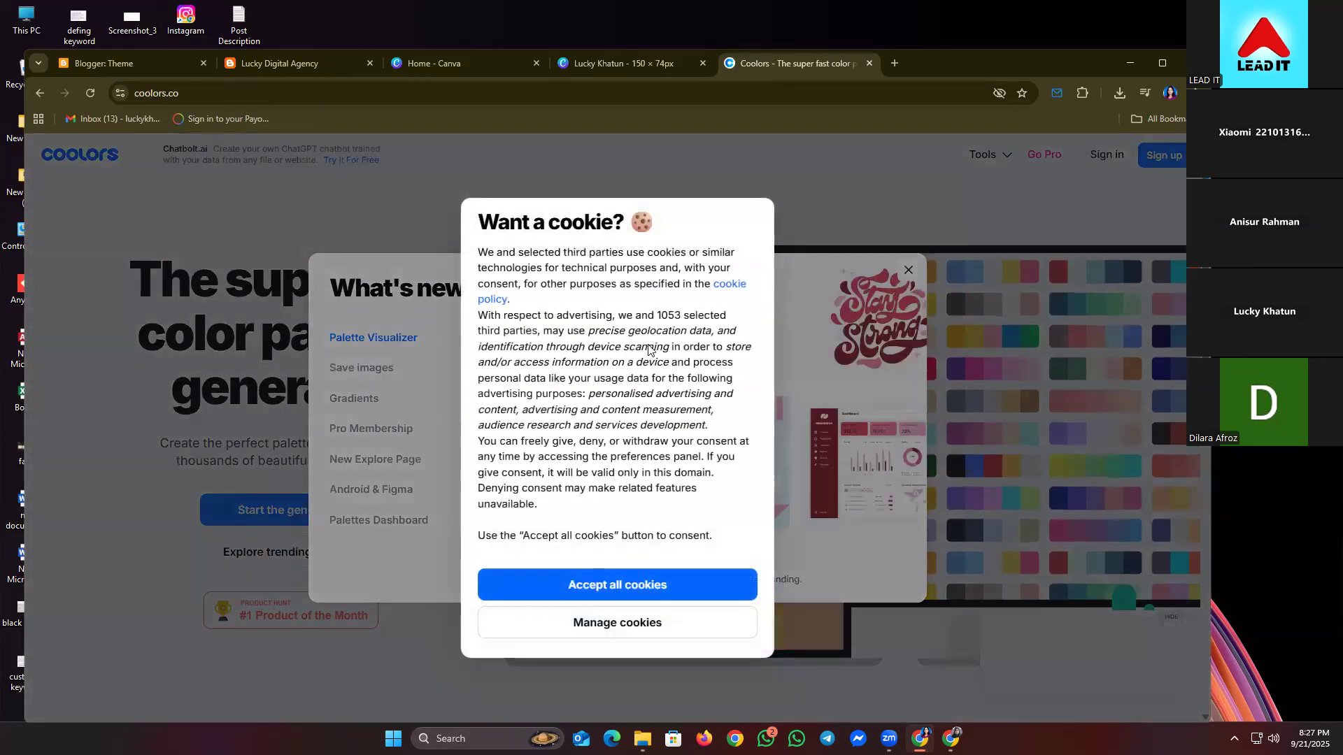
left_click(614, 584)
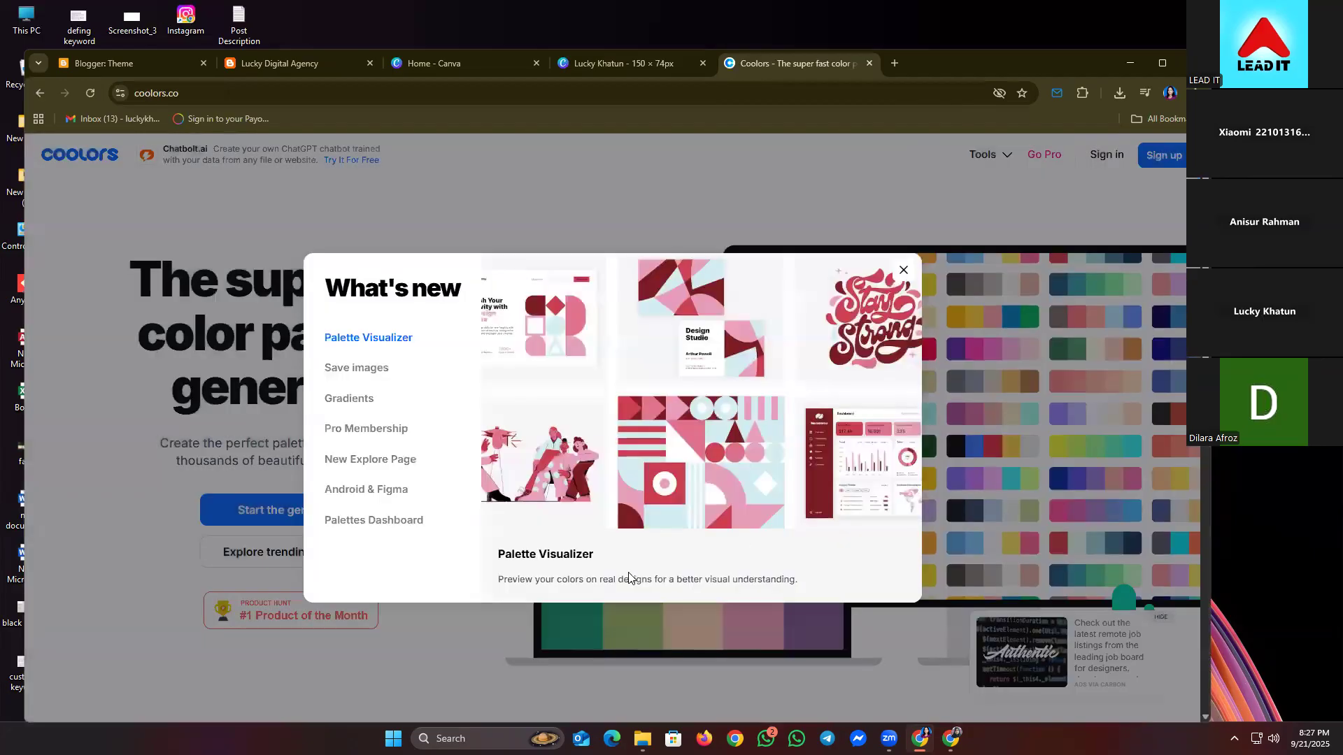
left_click(903, 270)
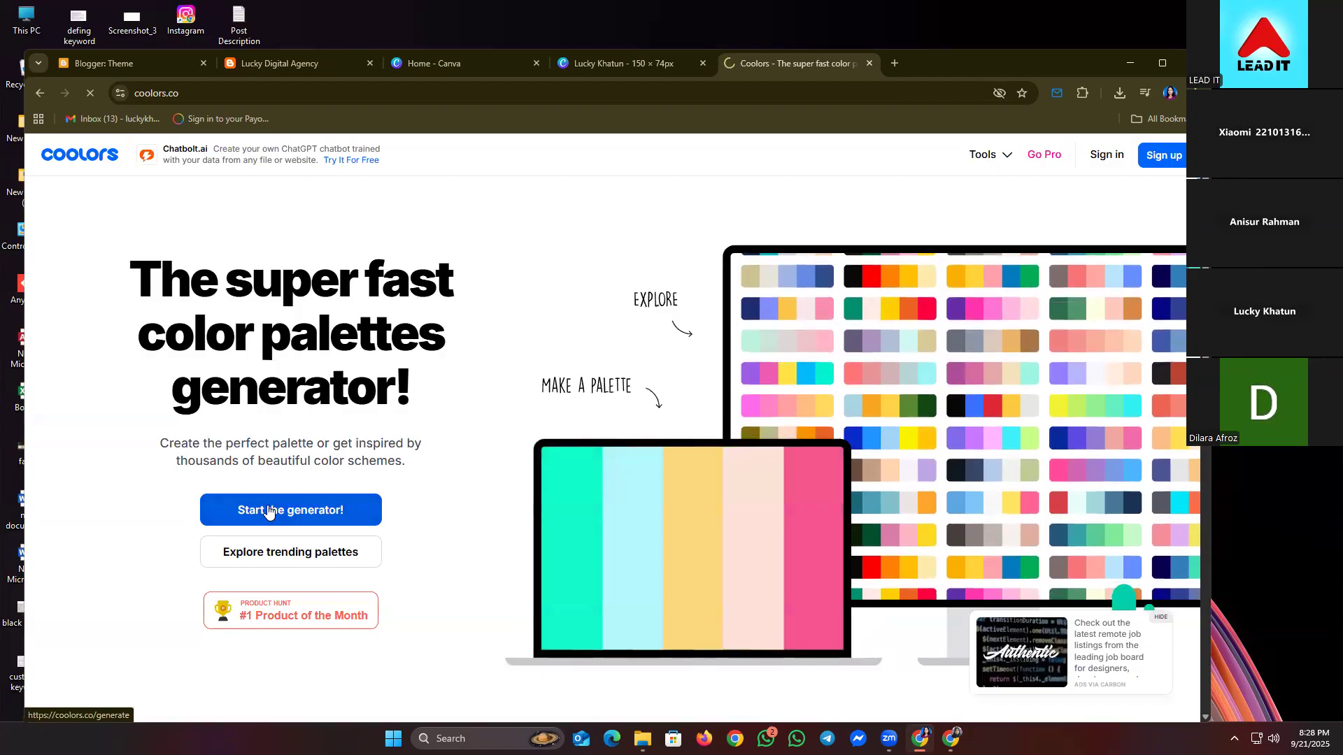
- Copy hex 8F2D56 from the Coolors palette generator and return to Canva
left_click(269, 511)
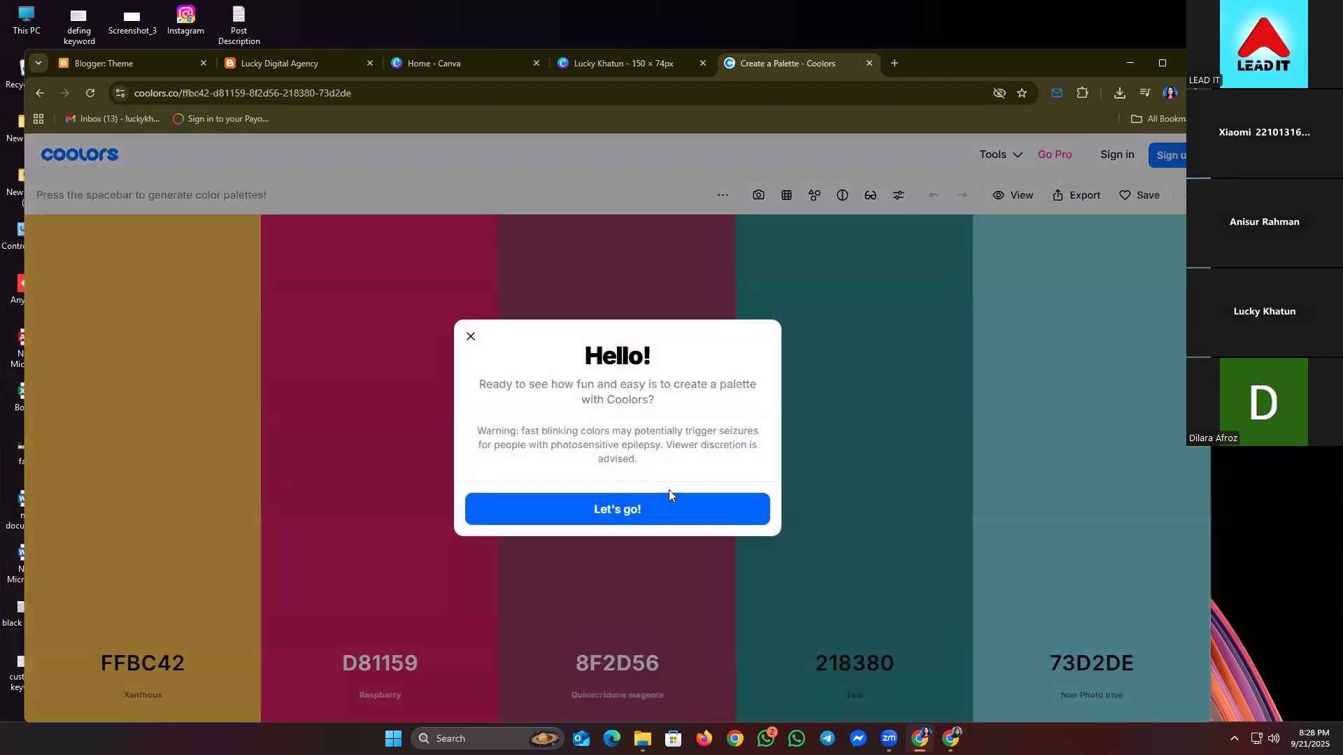
left_click(574, 516)
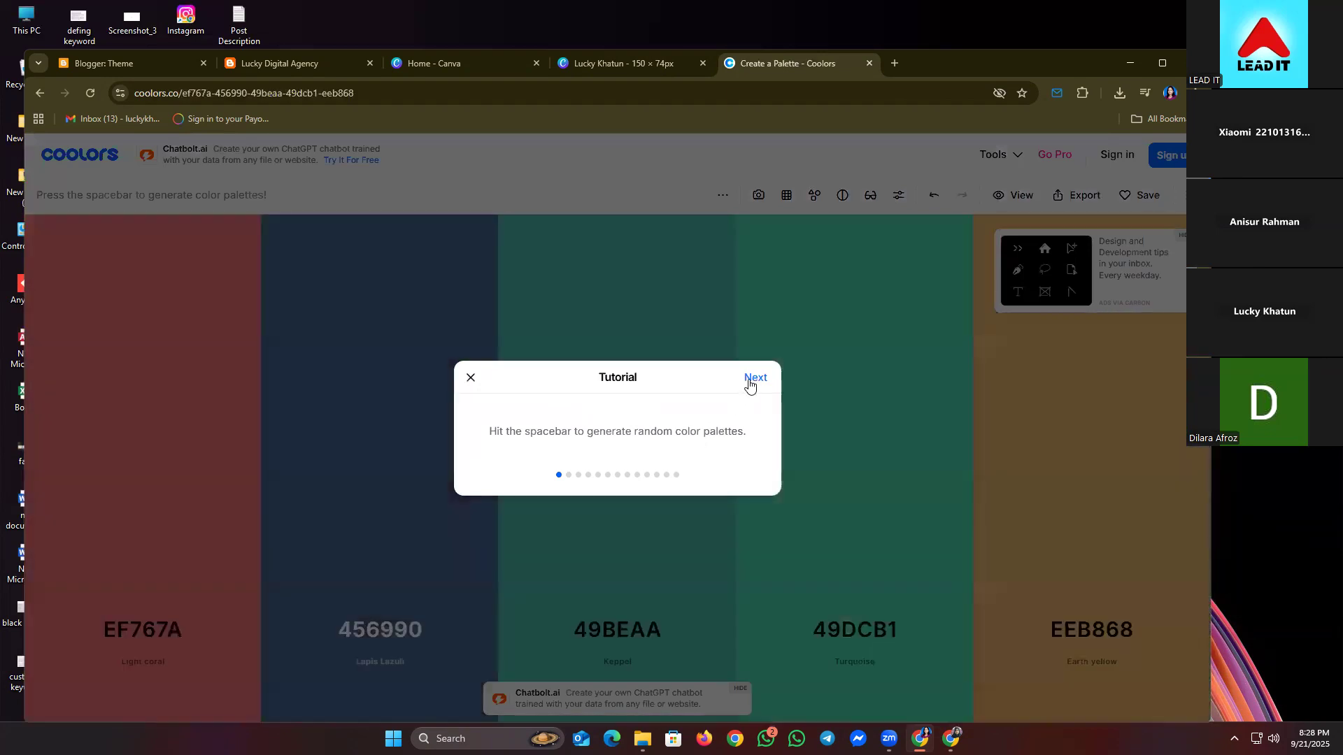
left_click(749, 380)
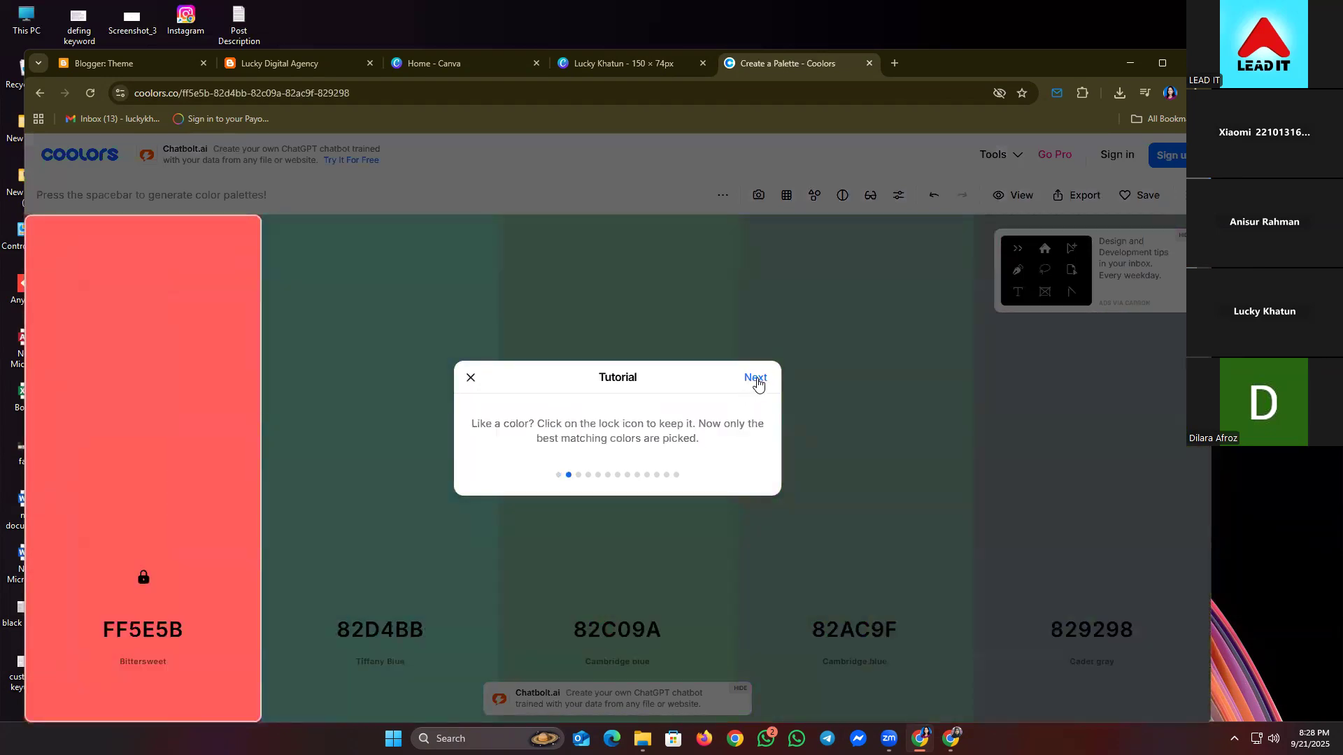
left_click(755, 379)
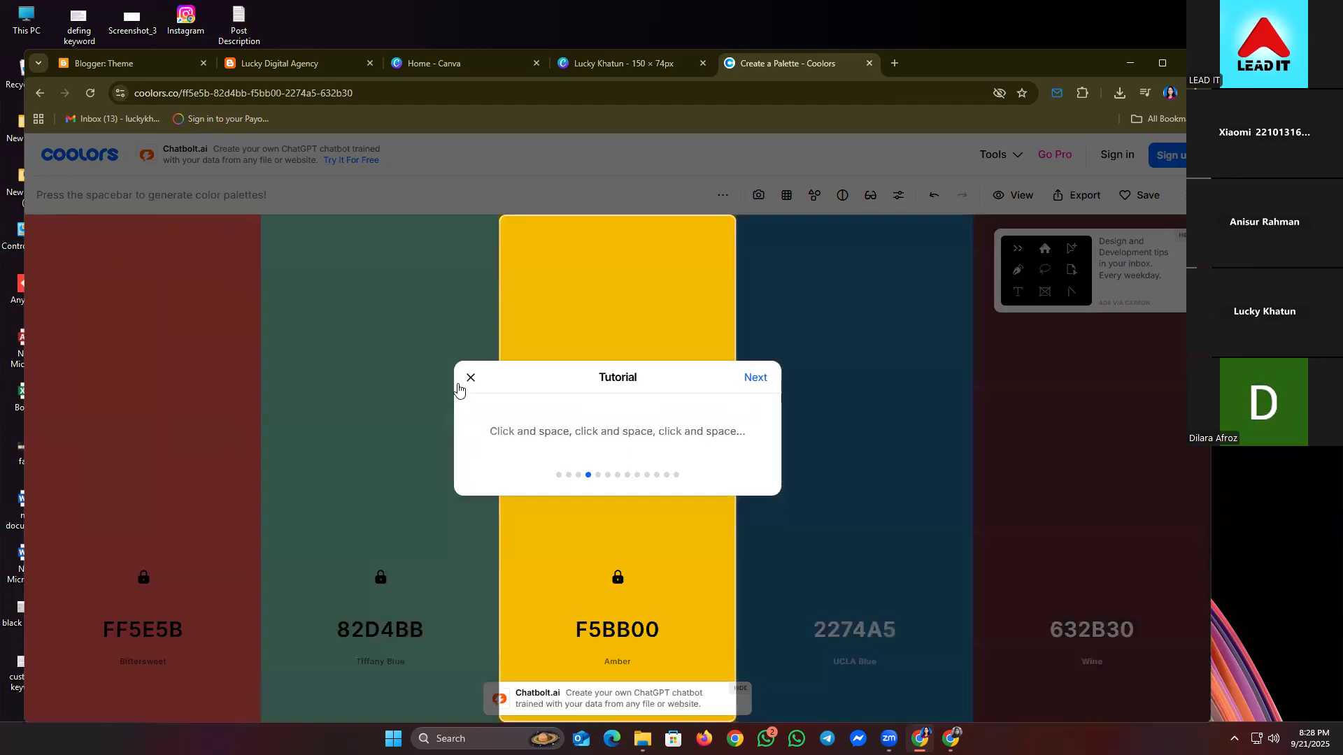
left_click(471, 378)
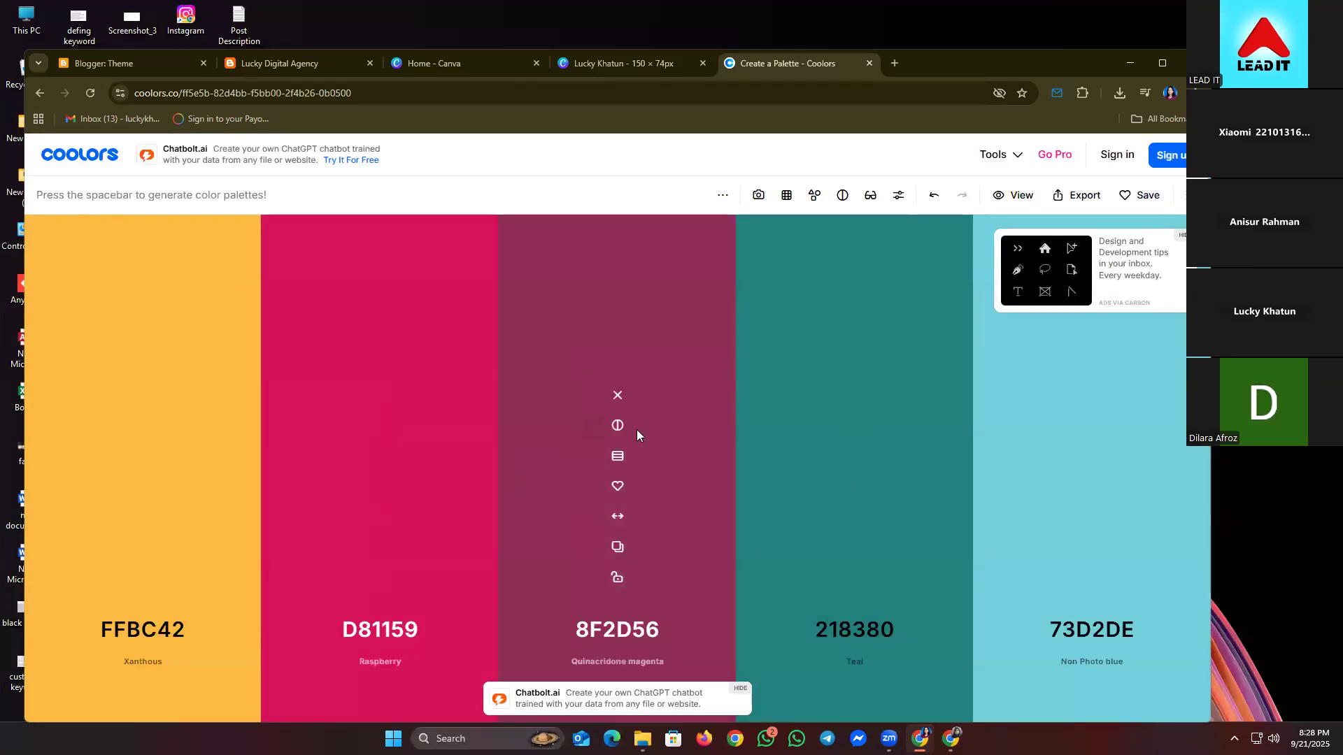
left_click(616, 549)
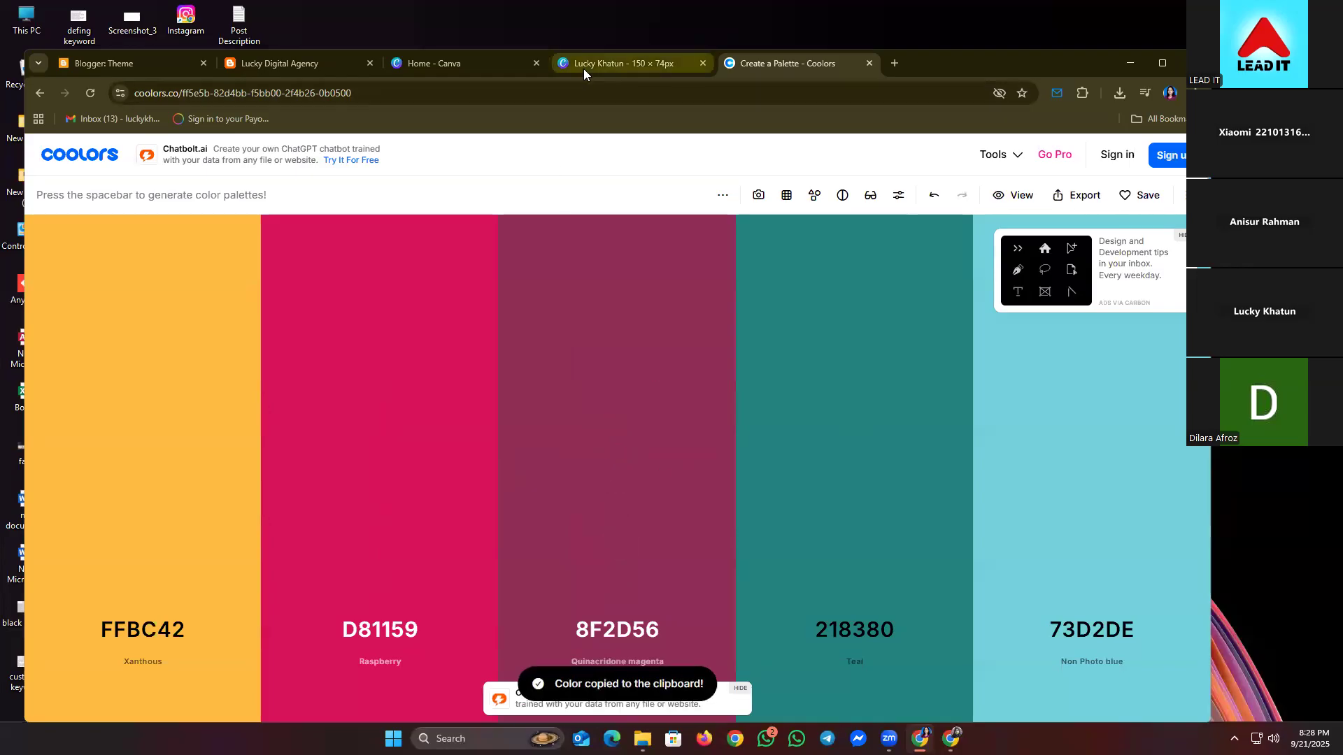
left_click(456, 70)
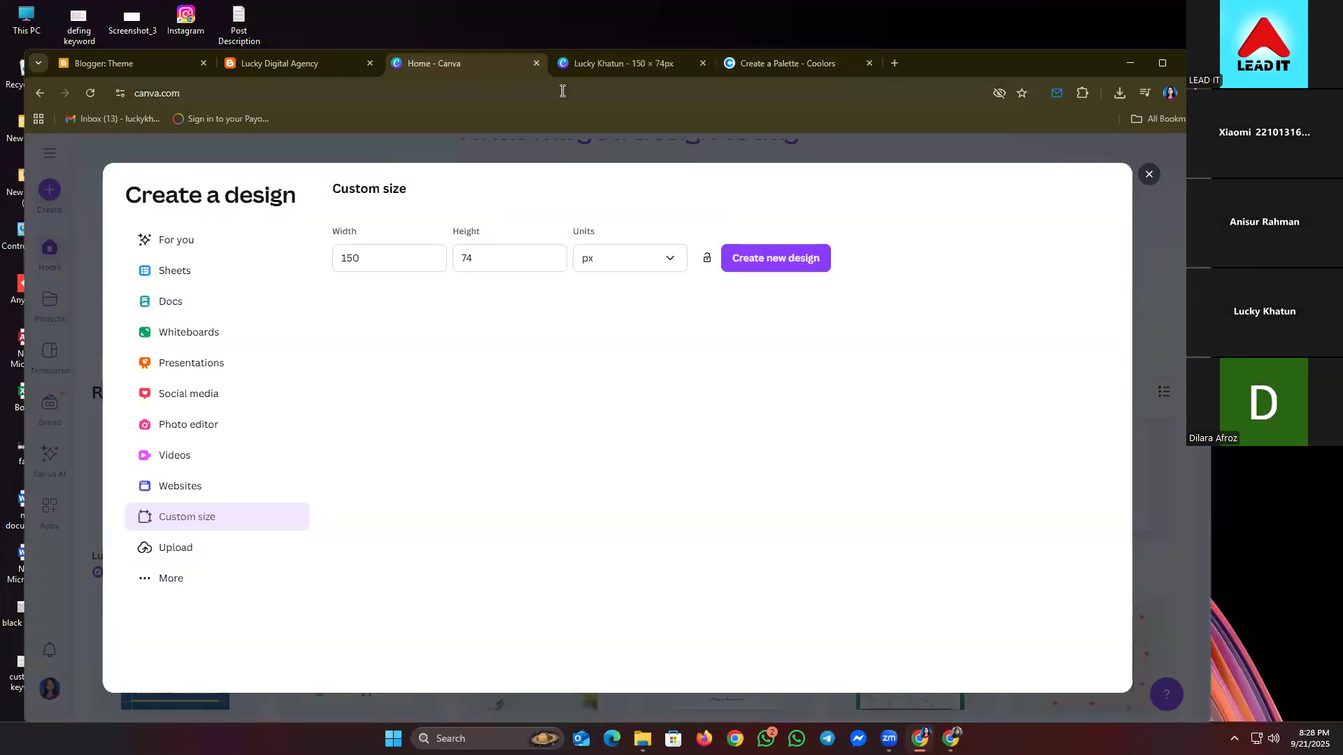
- Try the custom colour #8F2D56, slightly lightened, on the name text of the logo design
left_click(611, 60)
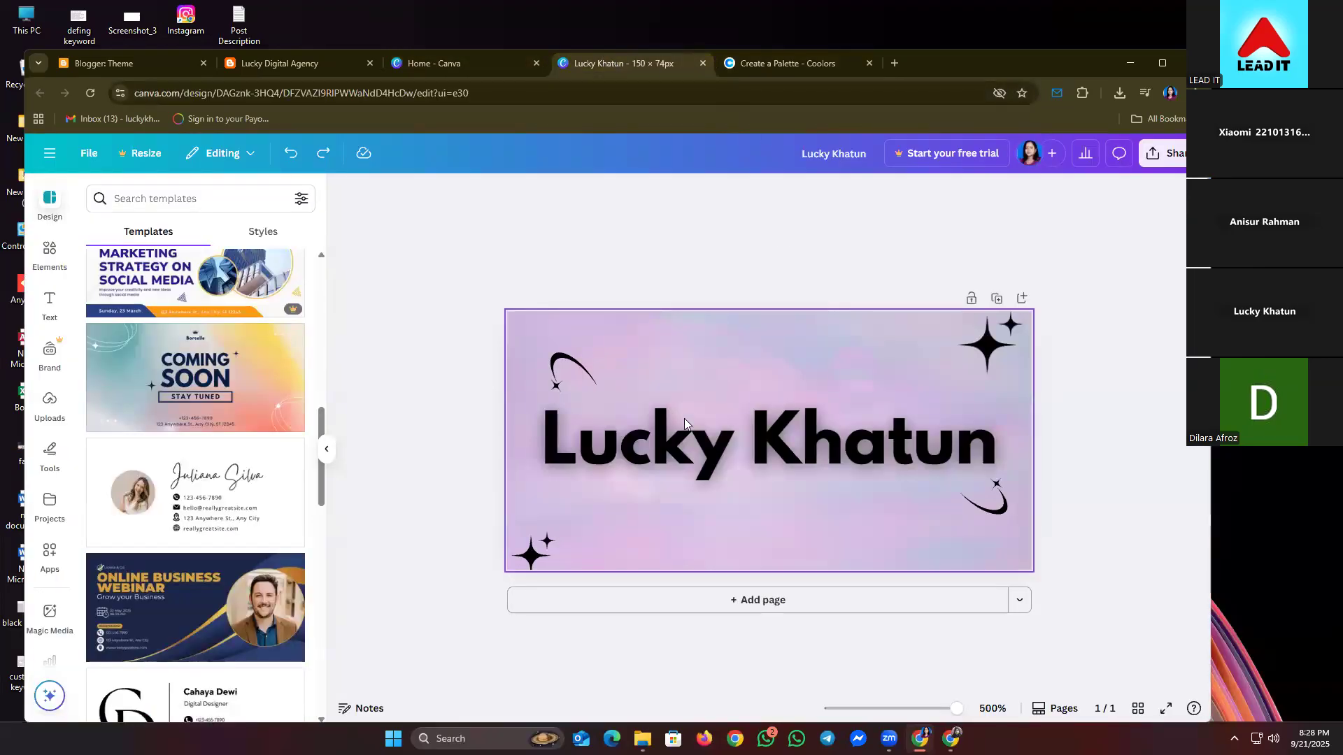
left_click(703, 427)
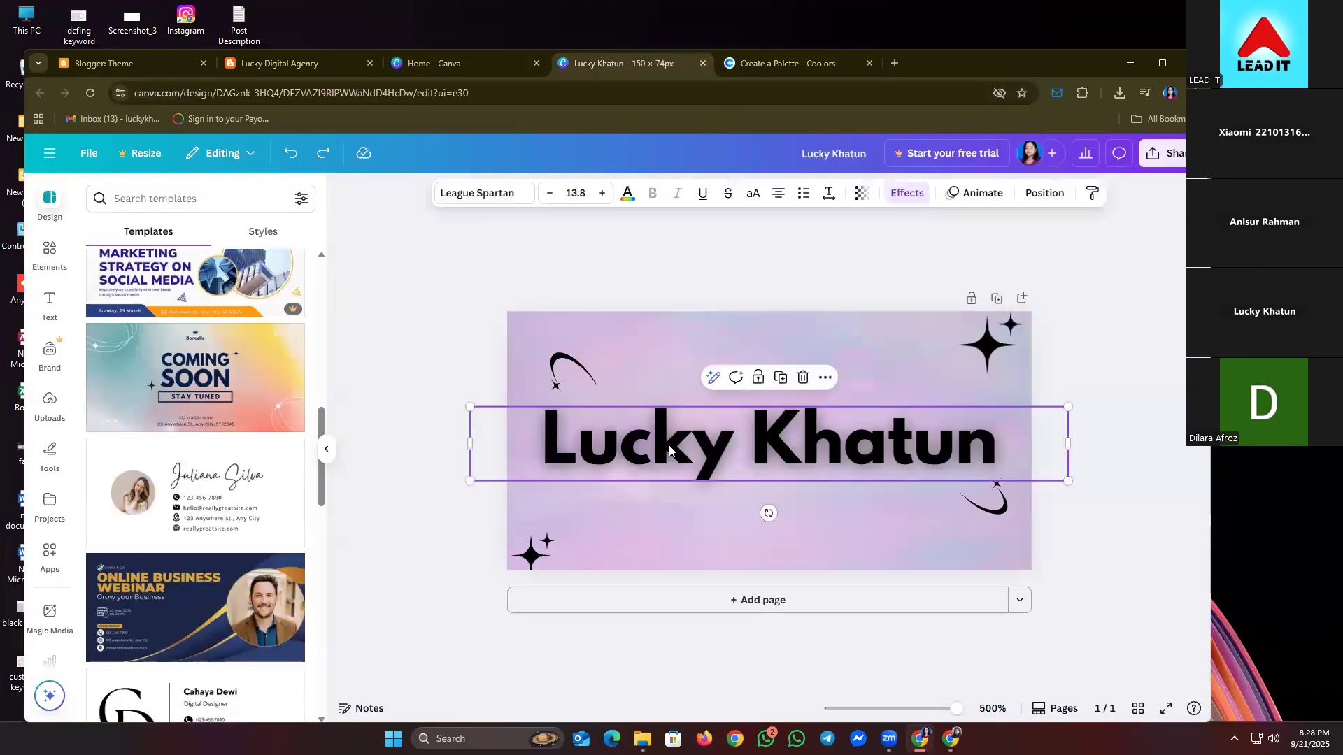
left_click(628, 193)
left_click(100, 296)
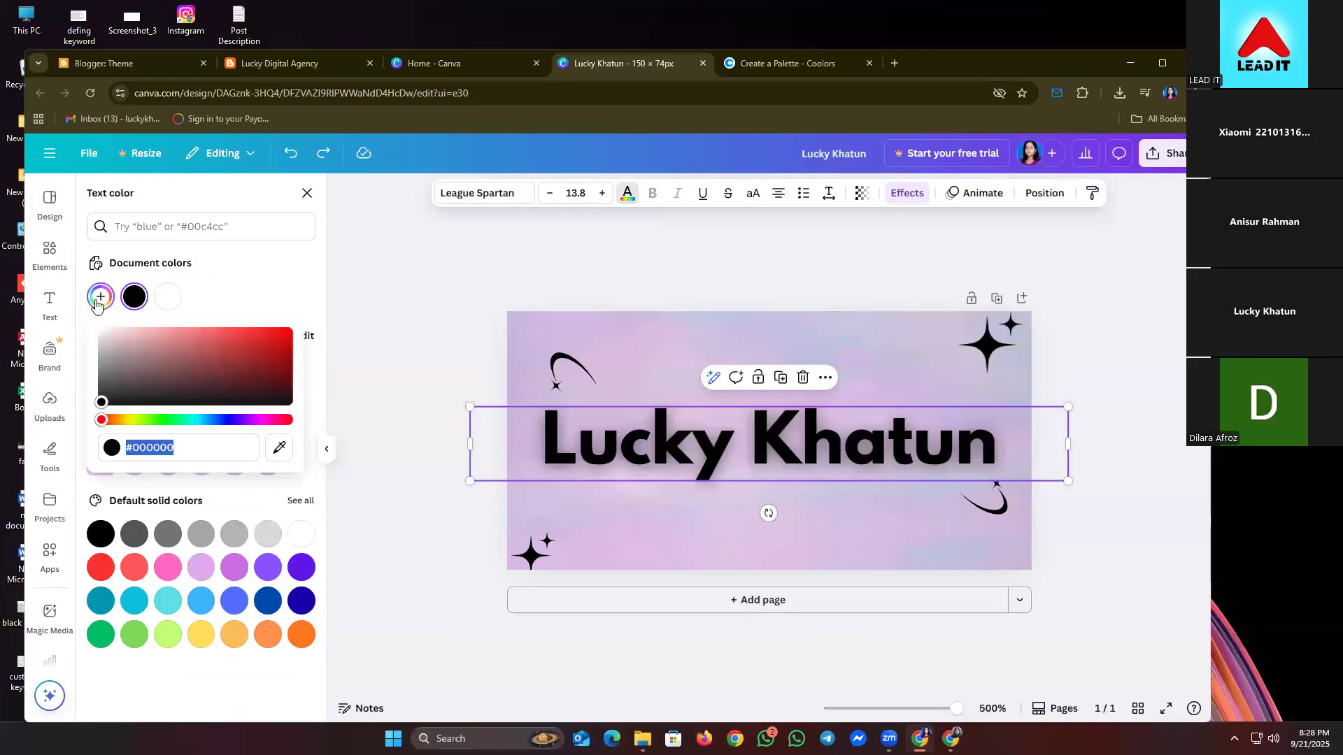
left_click(190, 448)
left_click_drag(189, 448, 88, 459)
key("ctrl+v")
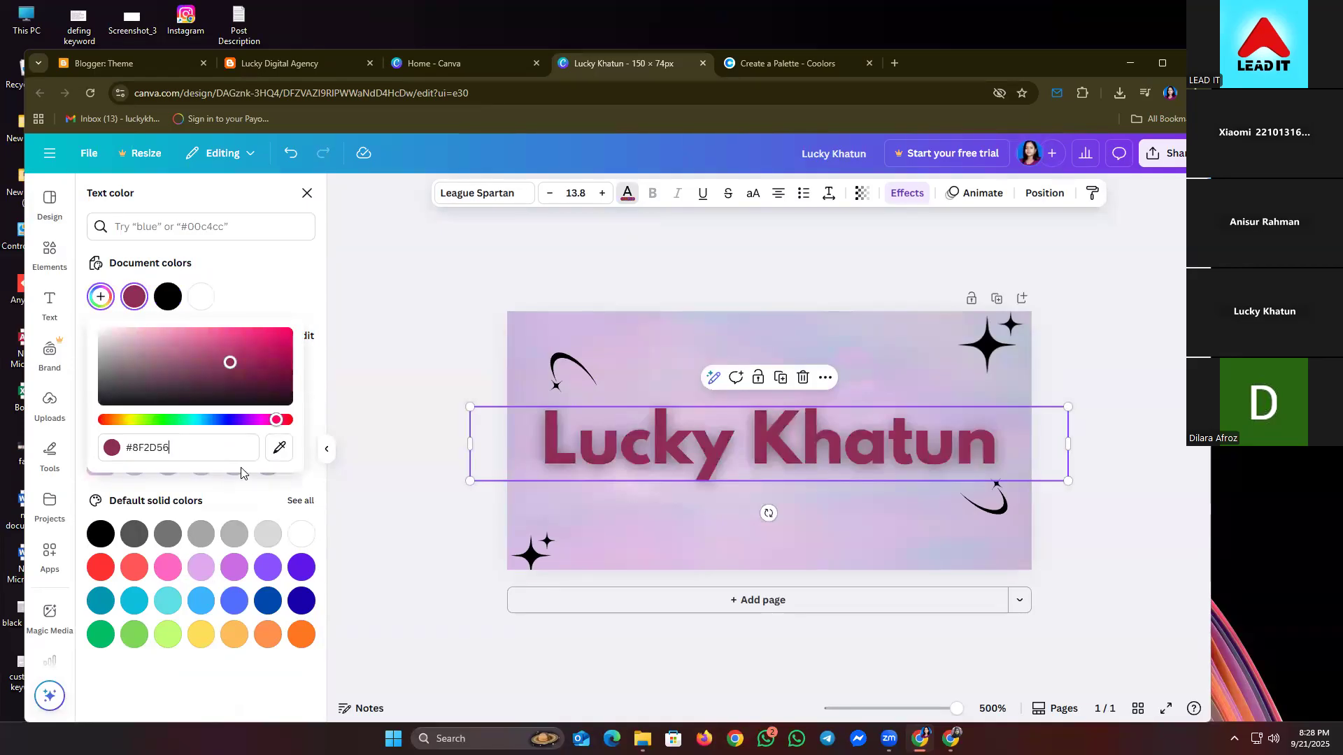
mouse_move(230, 362)
left_mouse_down()
mouse_move(213, 336)
mouse_move(235, 360)
left_mouse_up()
left_click(385, 362)
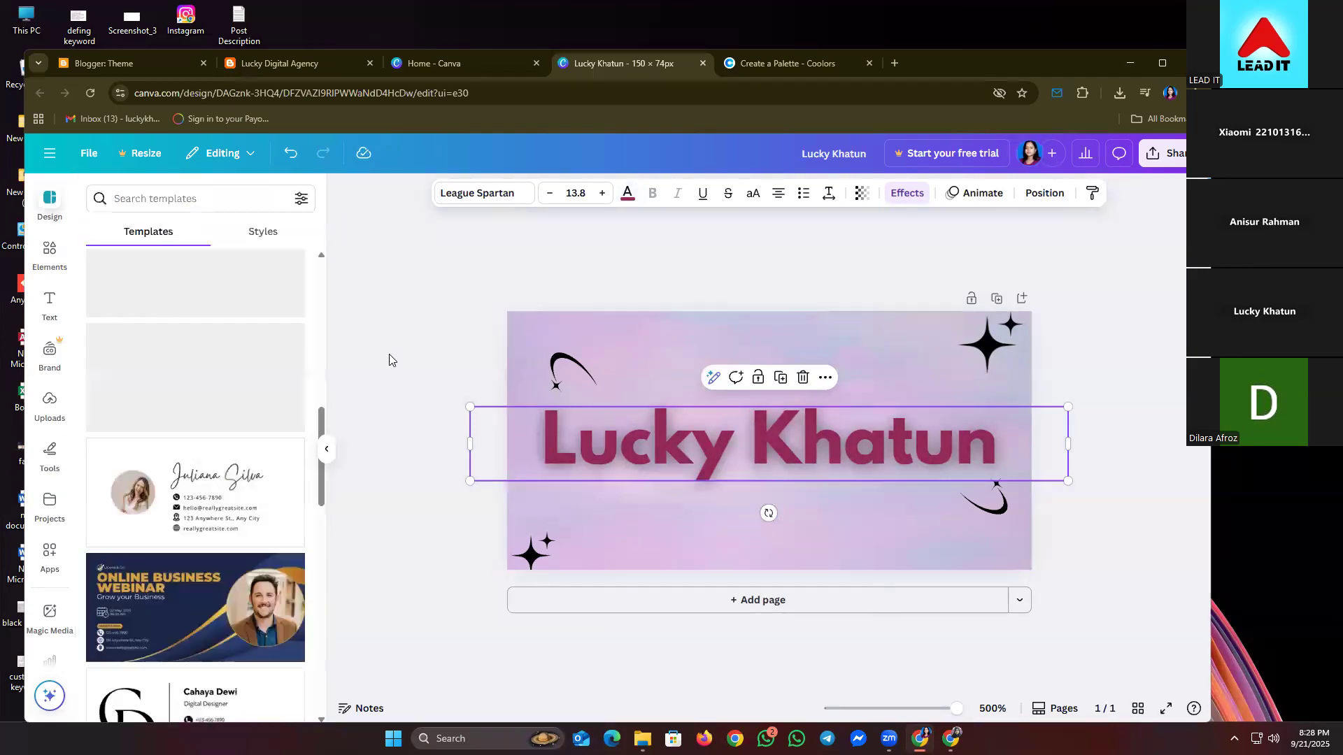
- Change the name text colour to white from the default solid colours
left_click(801, 445)
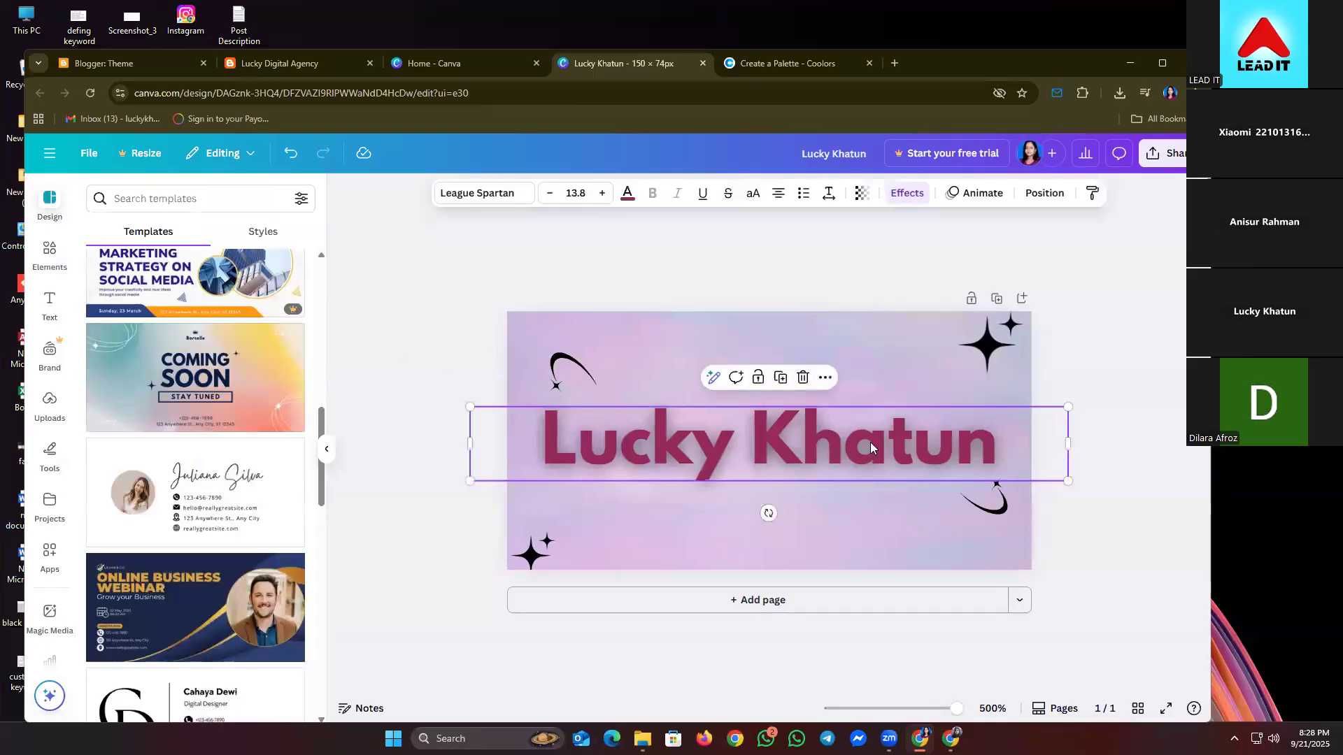
left_click(627, 195)
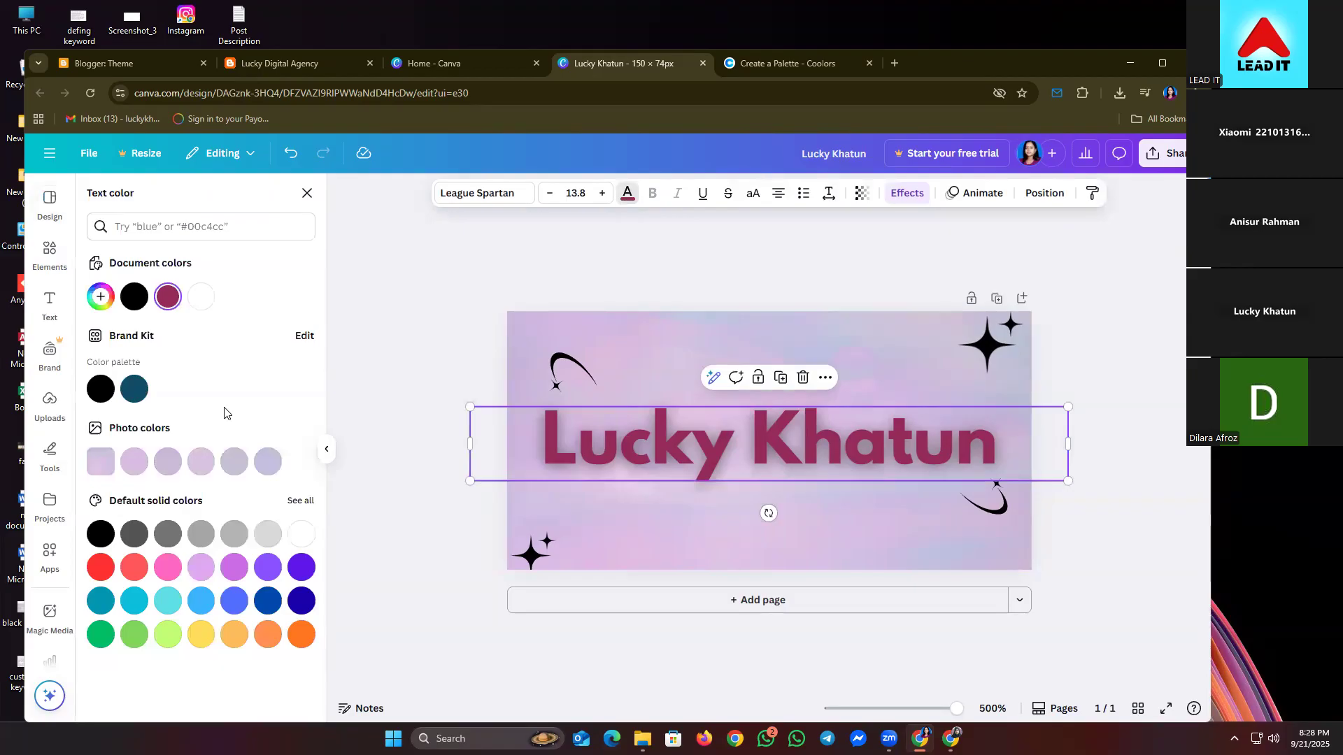
left_click(305, 535)
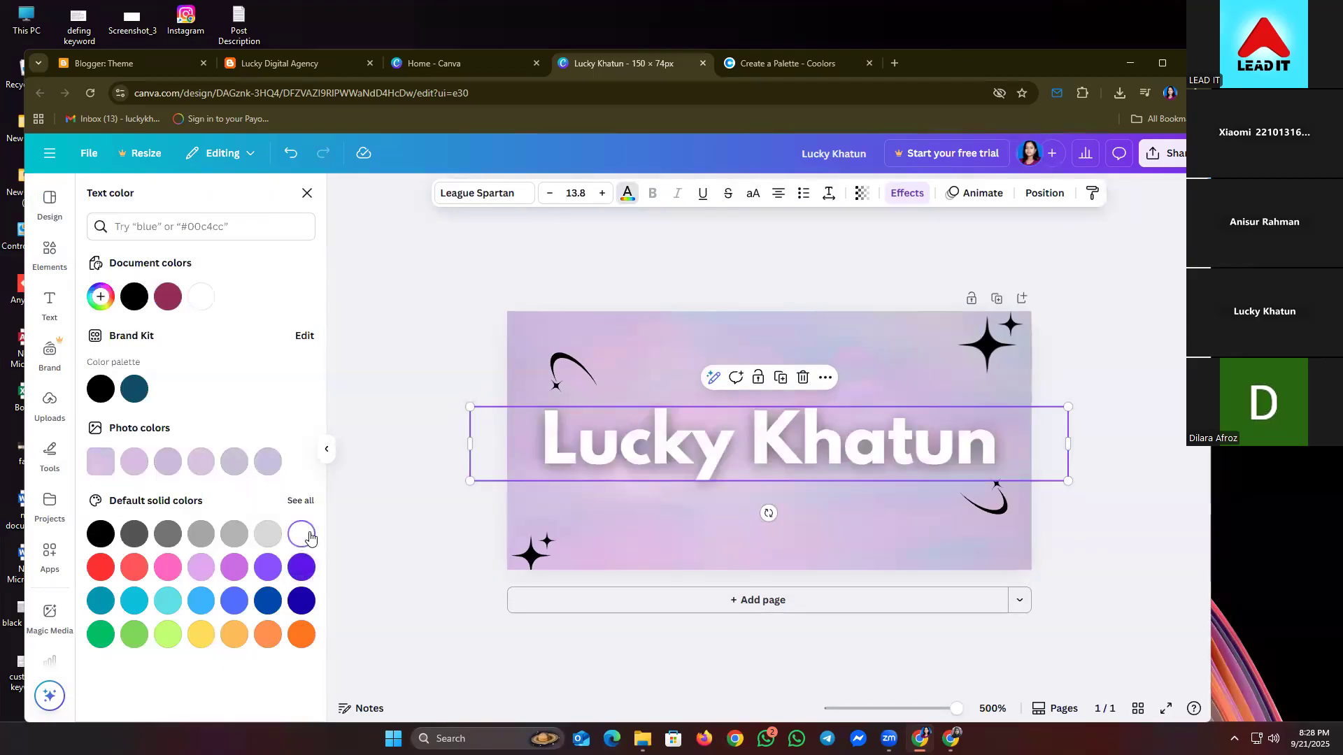
key("Escape")
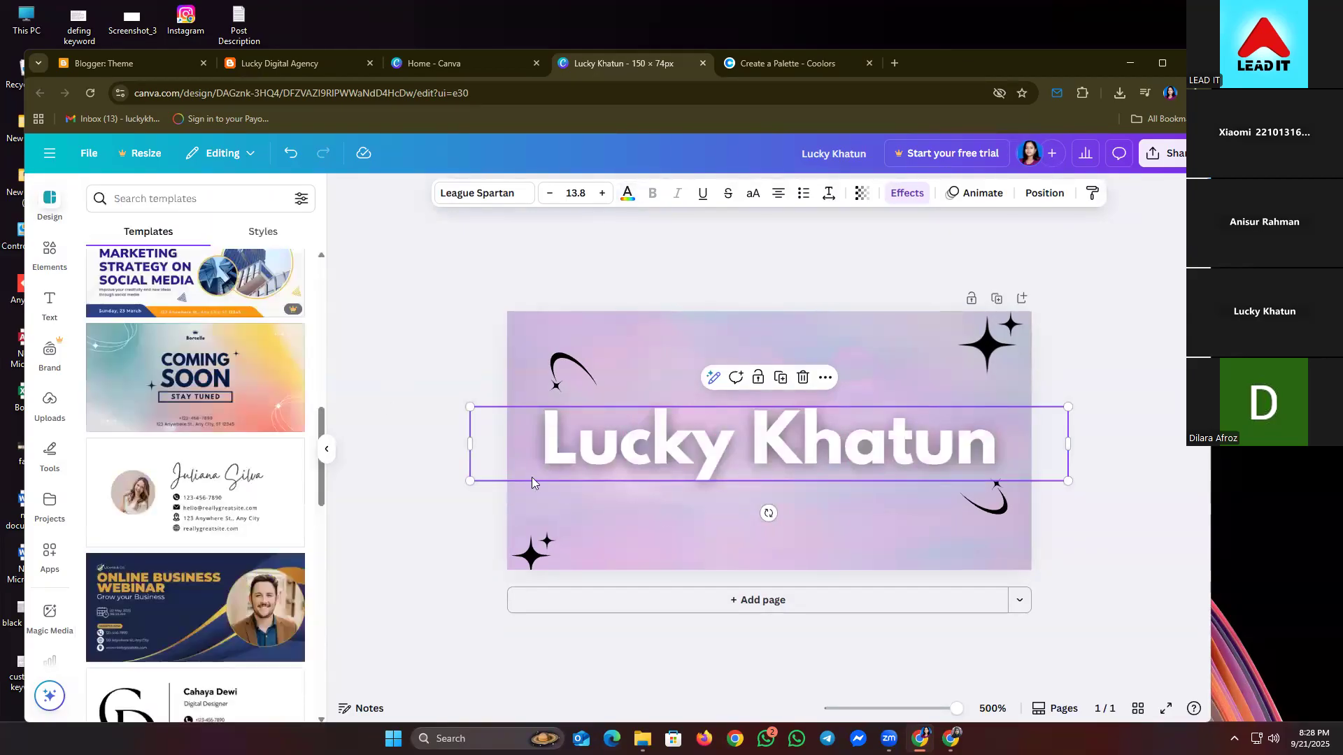
left_click(1064, 389)
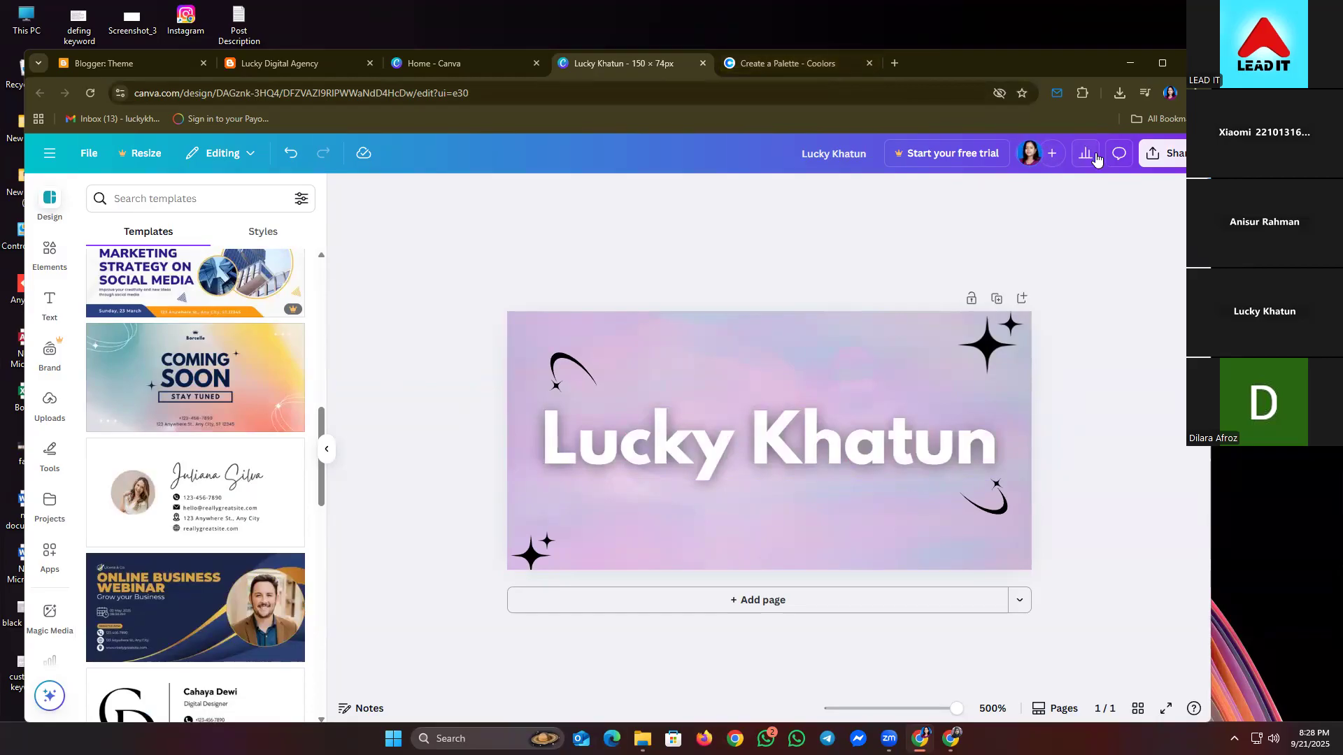
- Download the logo design as a PNG file
left_click(1158, 157)
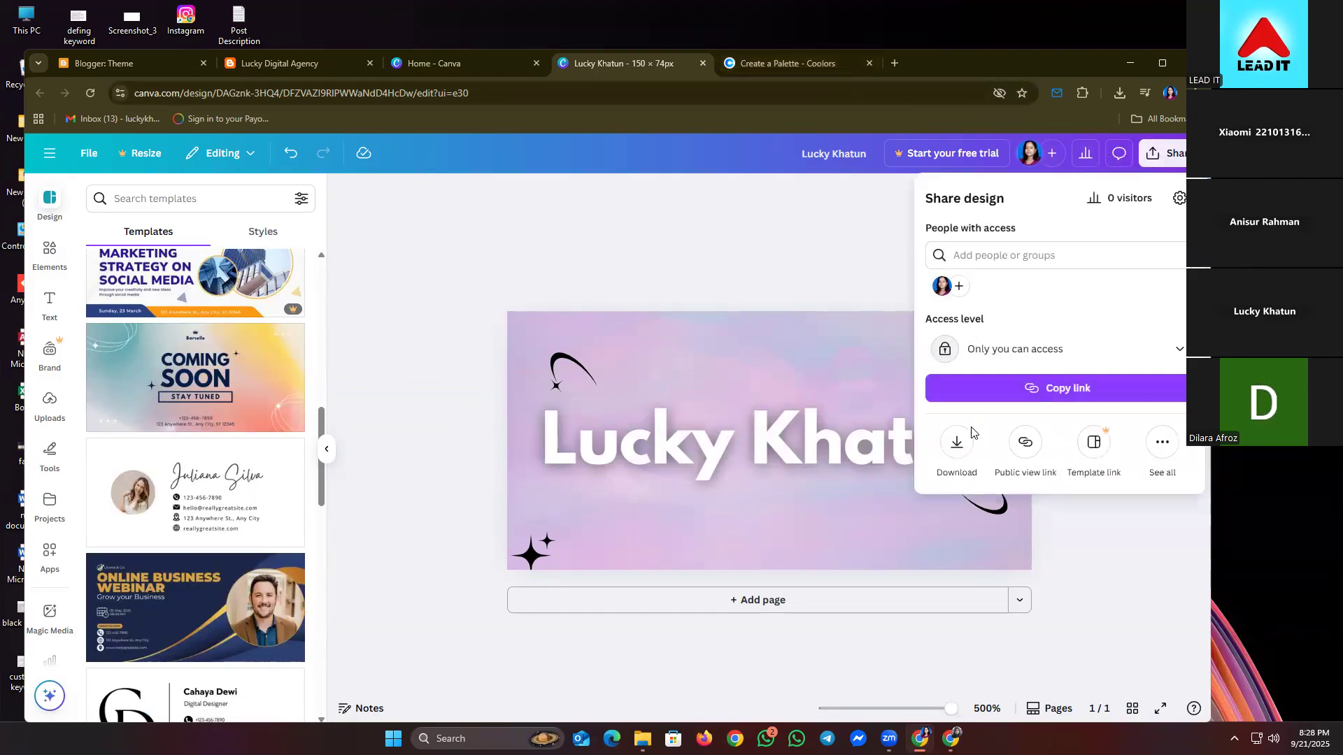
left_click(958, 441)
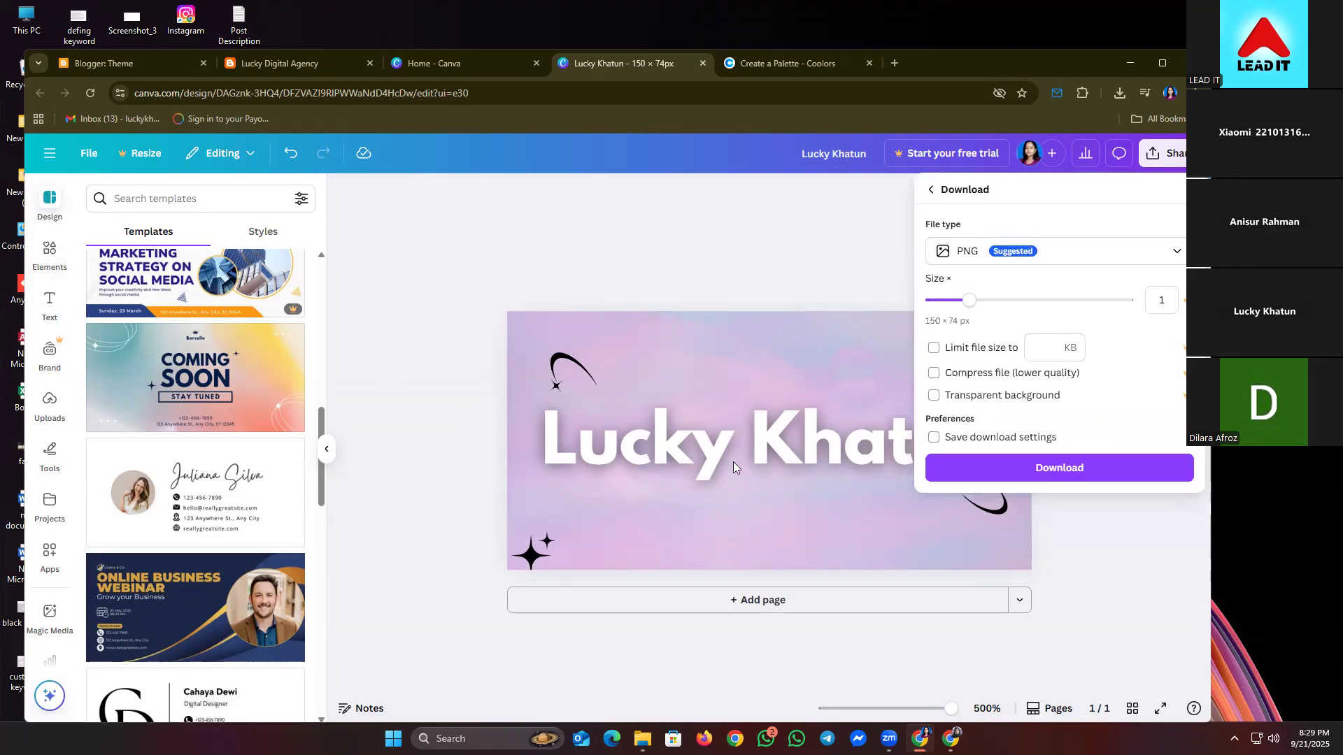
left_click(1047, 472)
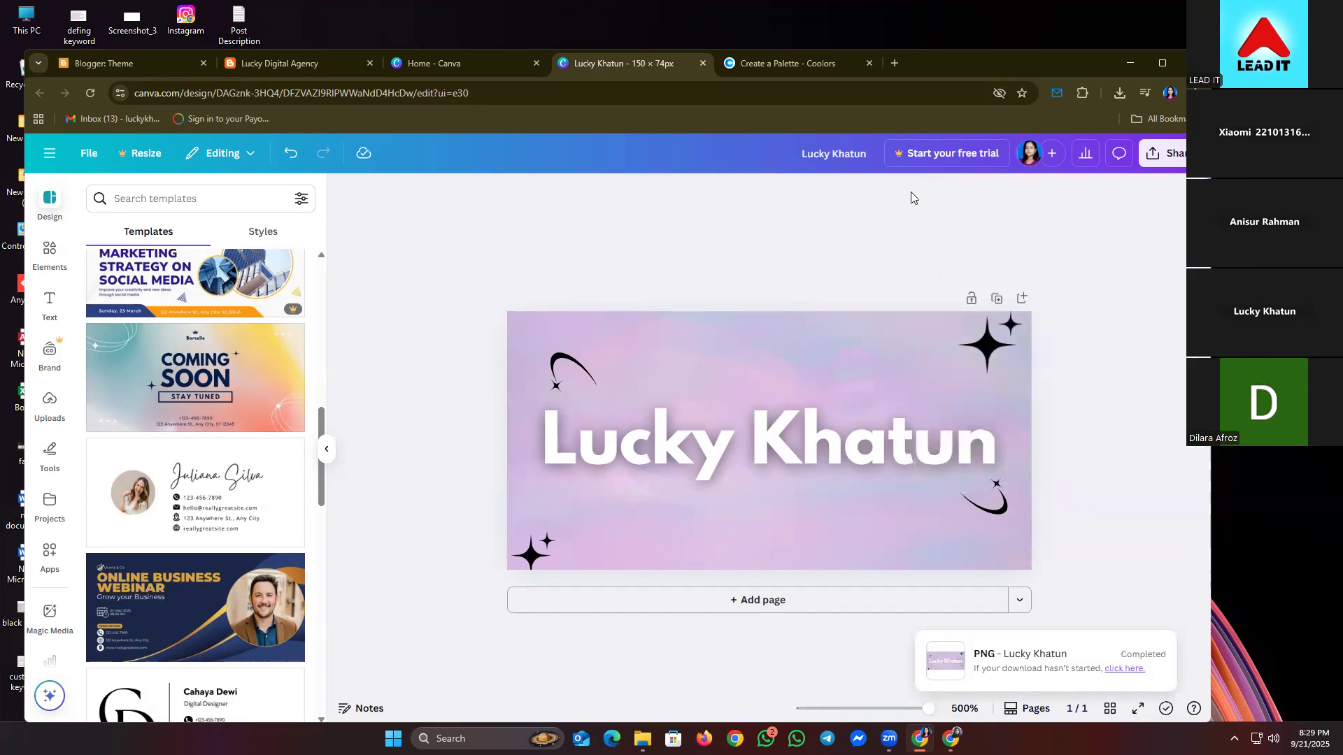
- Close the Coolors tab and the finished logo design tab
left_click(869, 63)
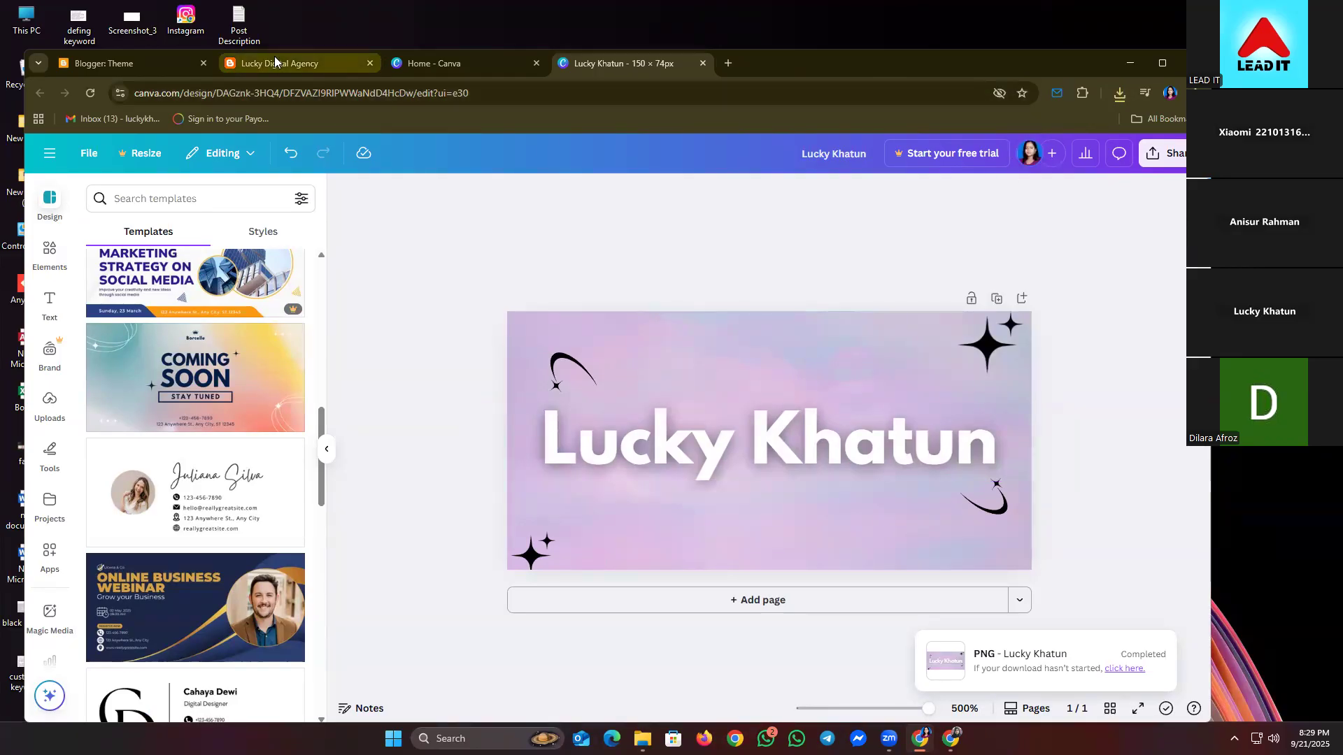
mouse_move(274, 63)
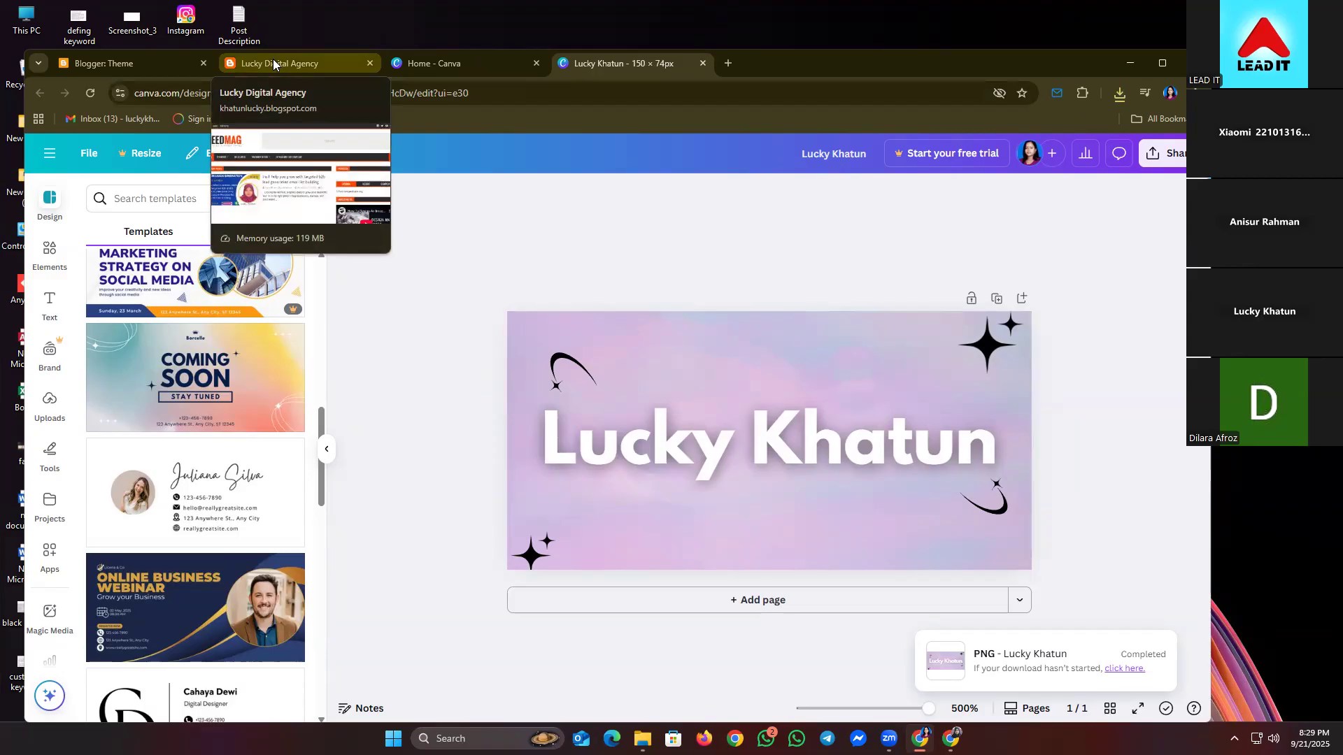
left_click(444, 73)
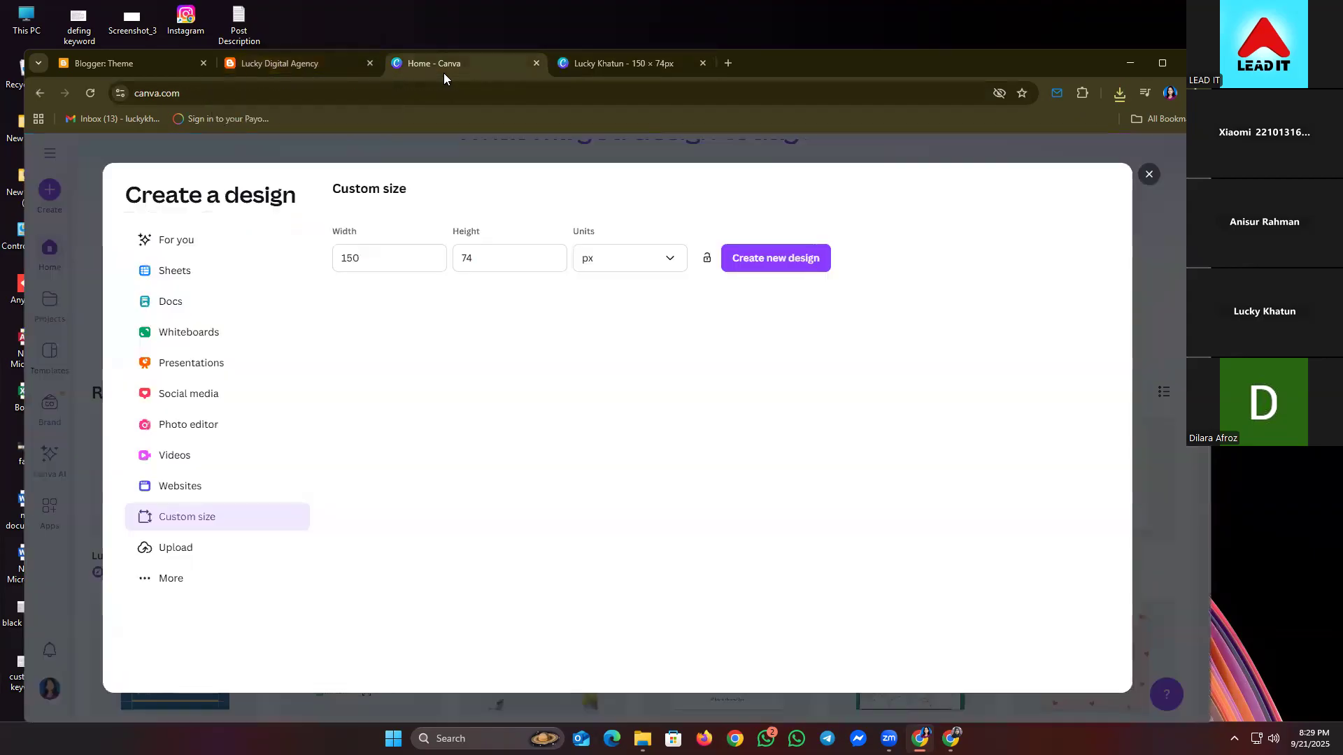
left_click(697, 60)
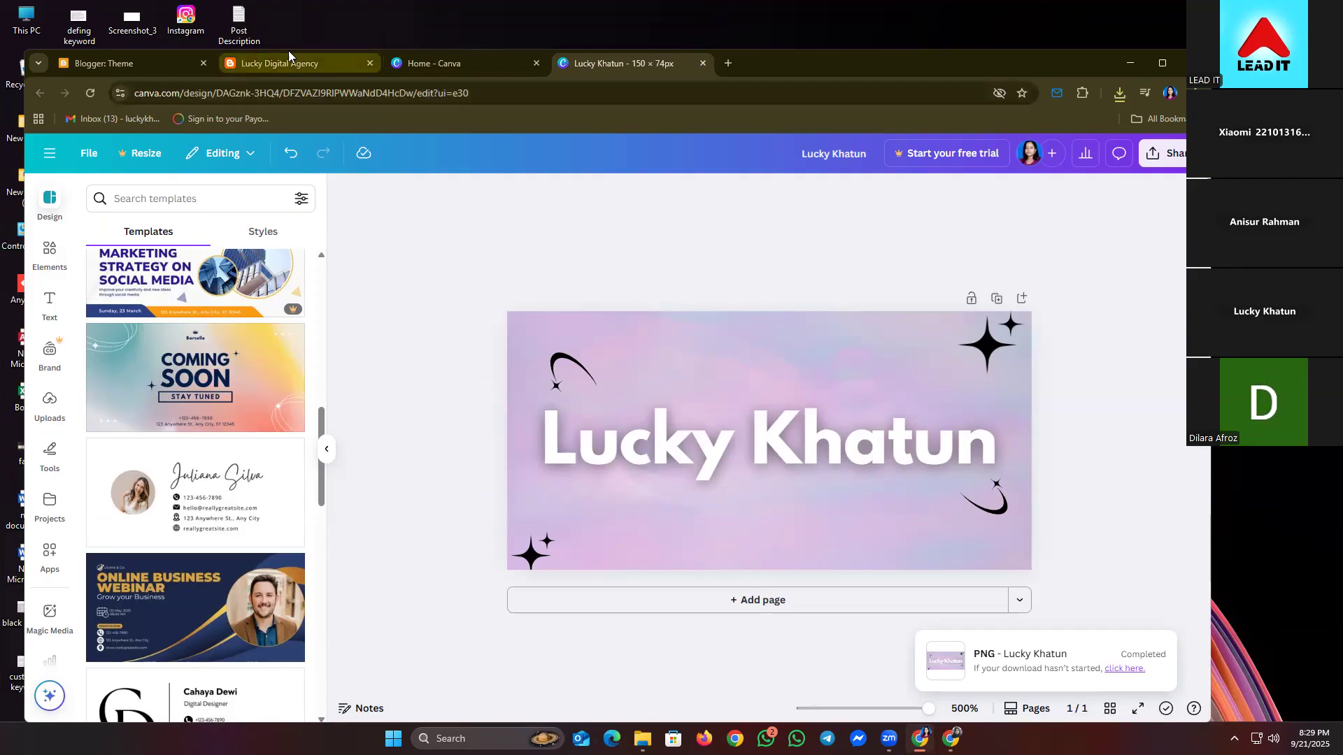
left_click(702, 63)
- Enter a custom size of 728 × 90 px and create a Leaderboard Ad design
left_click(404, 258)
key("ctrl+a")
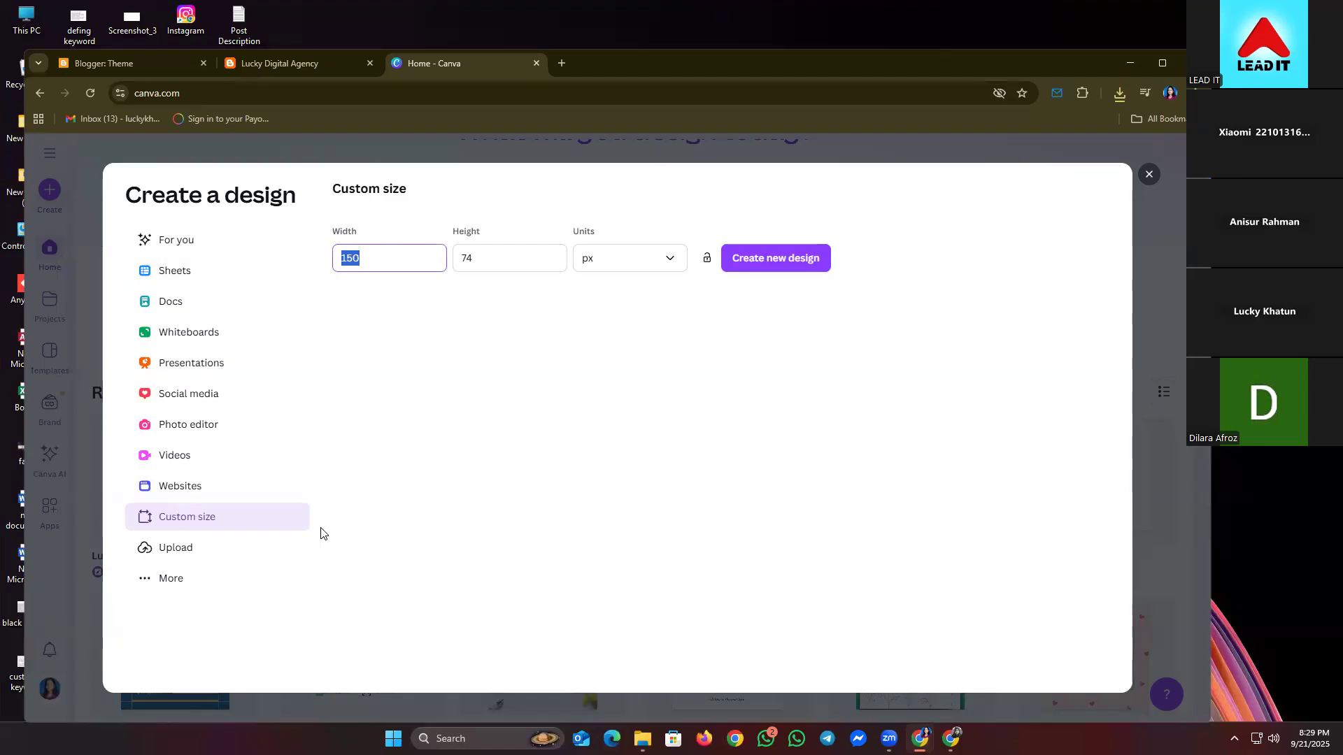
type("7")
key("Tab")
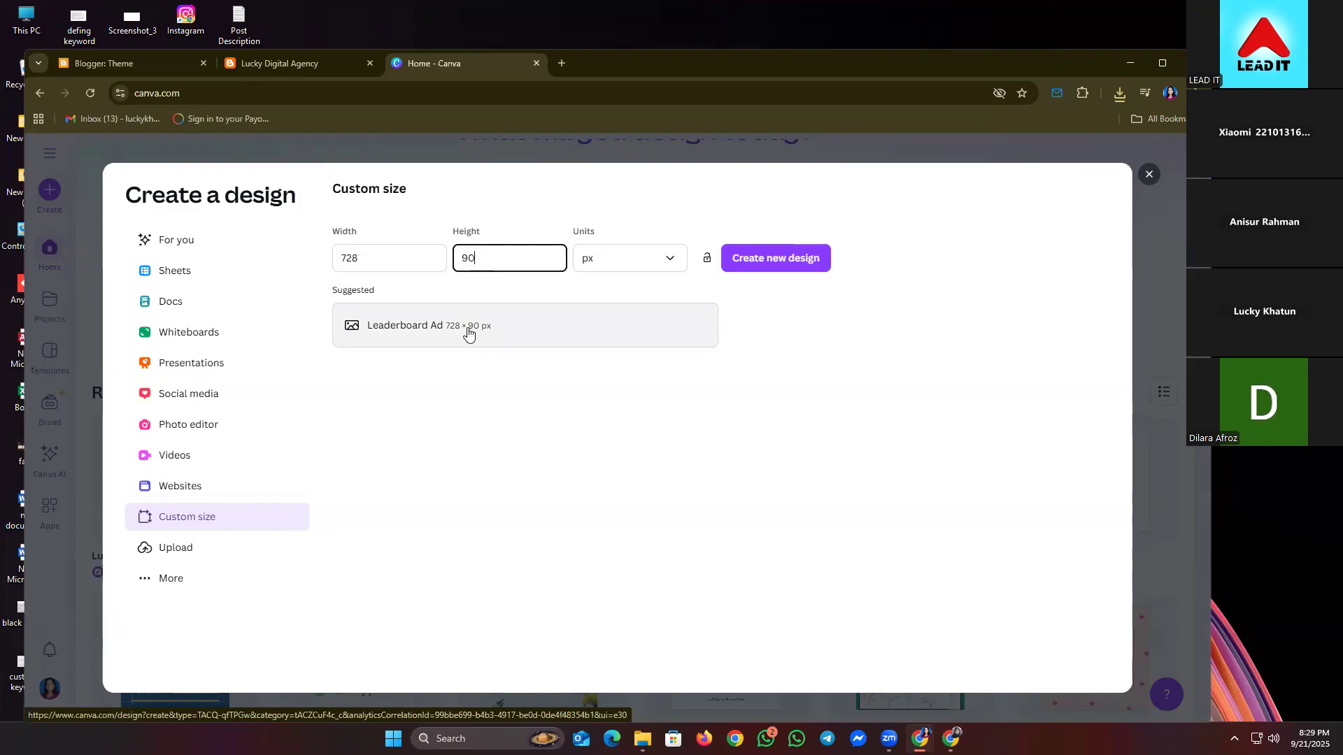
left_click(465, 330)
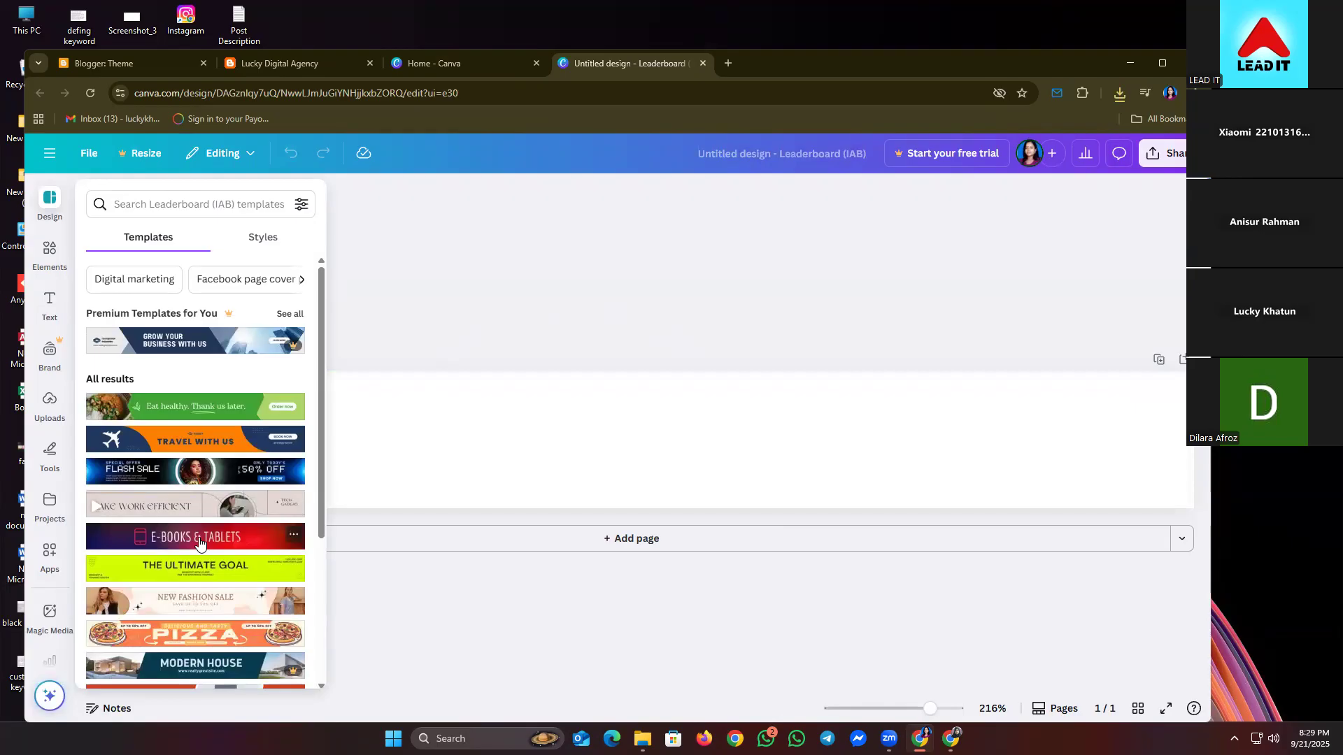
- Apply the red E-Books & Tablets template to the 728 × 90 leaderboard banner
scroll(199, 542, "down", 3)
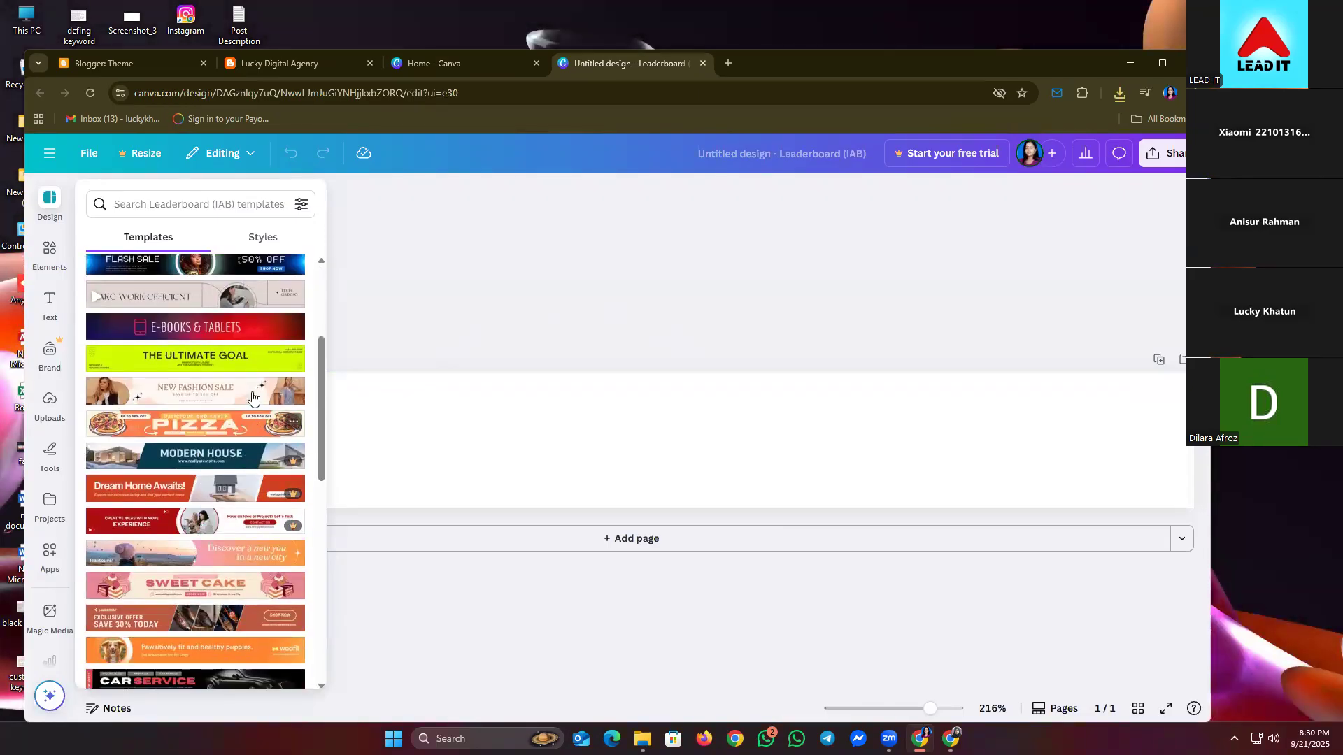
left_click(250, 334)
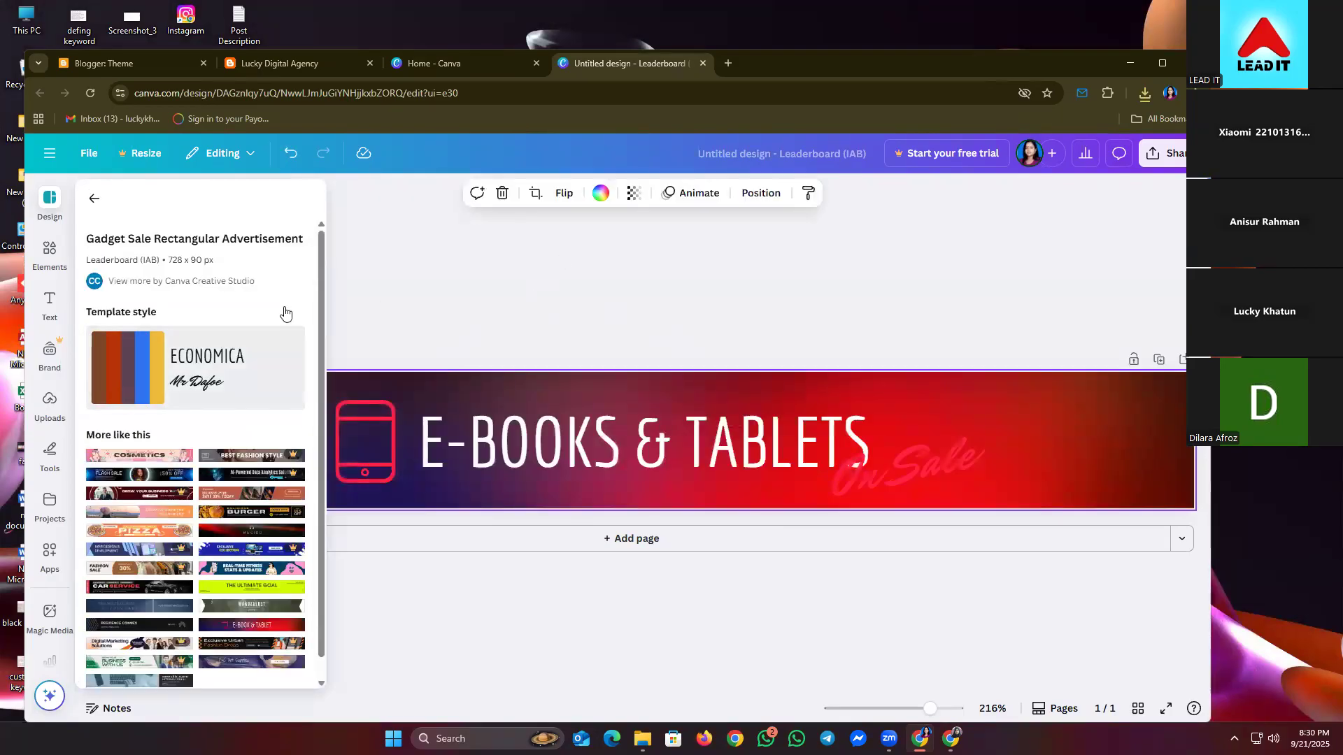
- Replace the E-BOOKS & TABLETS headline with 'WELCOME TO MY PORTFOLIO'
left_click(452, 301)
left_click(453, 447)
left_click(455, 446)
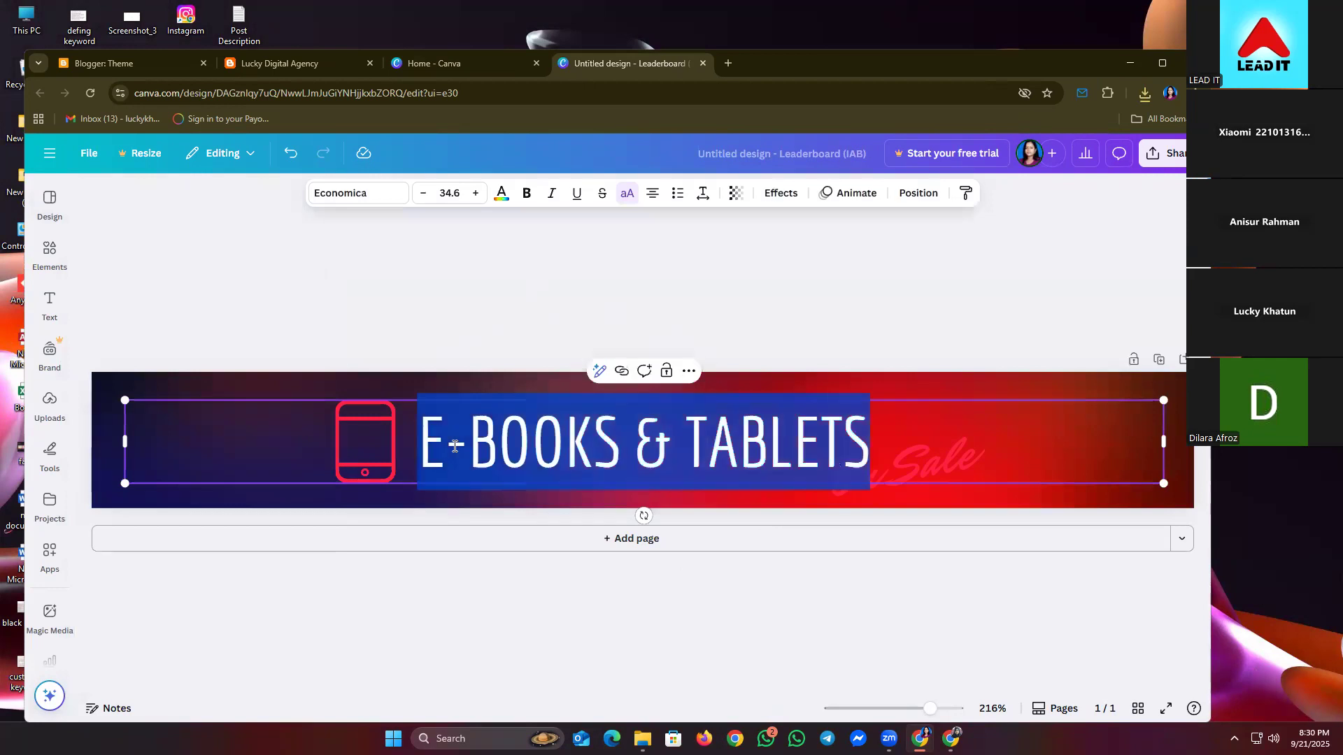
left_click(376, 437)
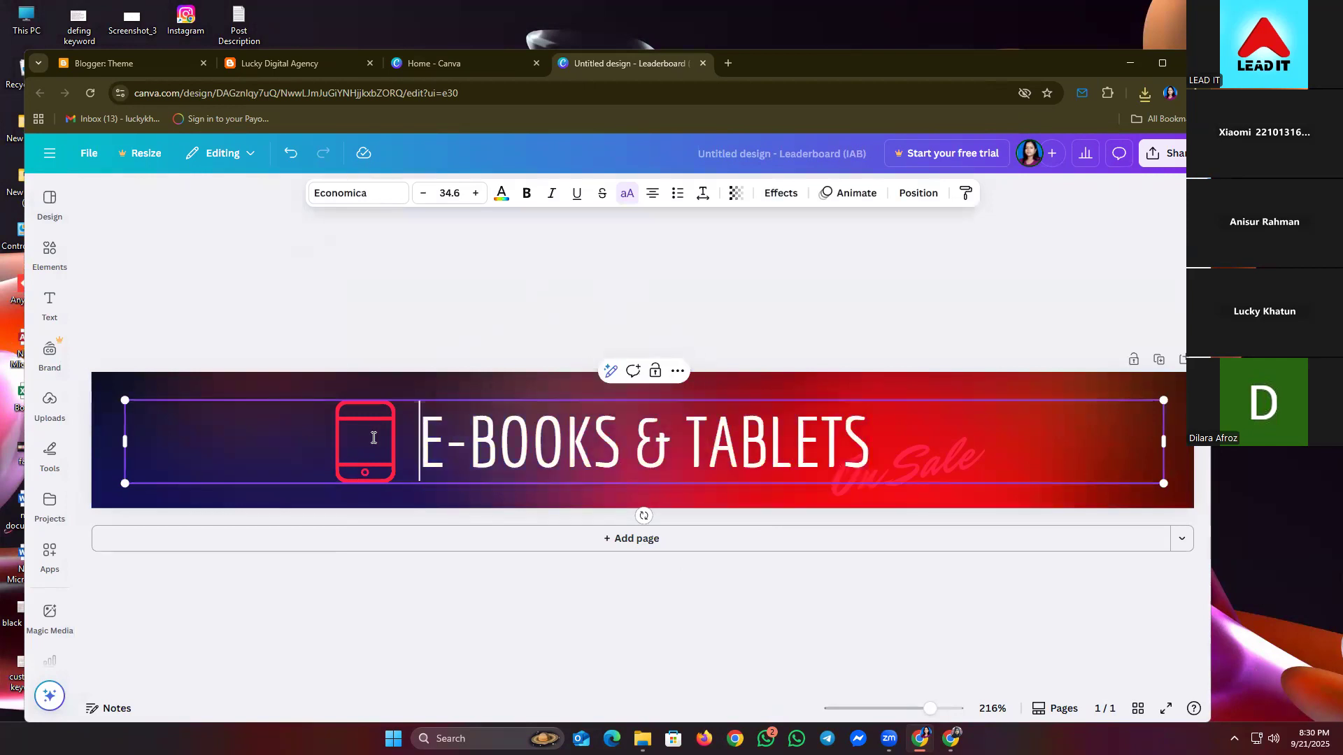
left_click_drag(412, 441, 934, 442)
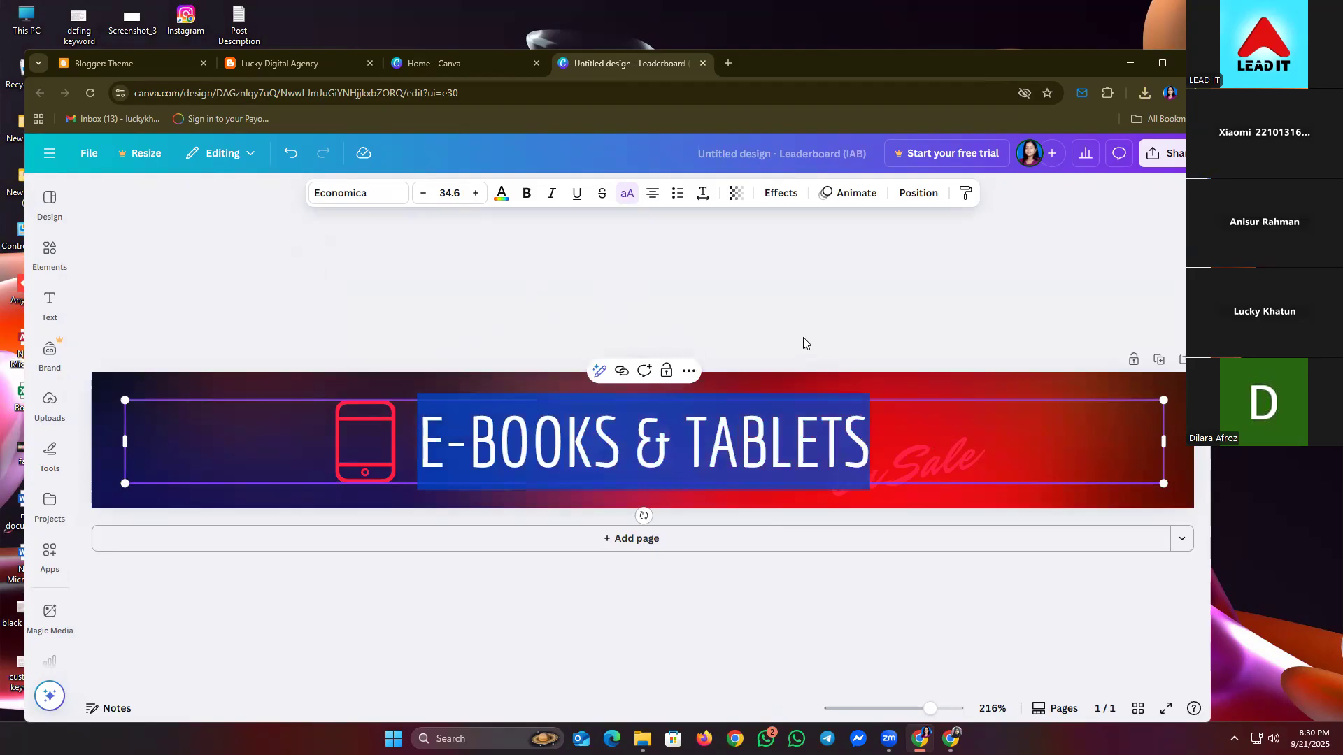
type("WELCOME TO MY PORTFOLIO")
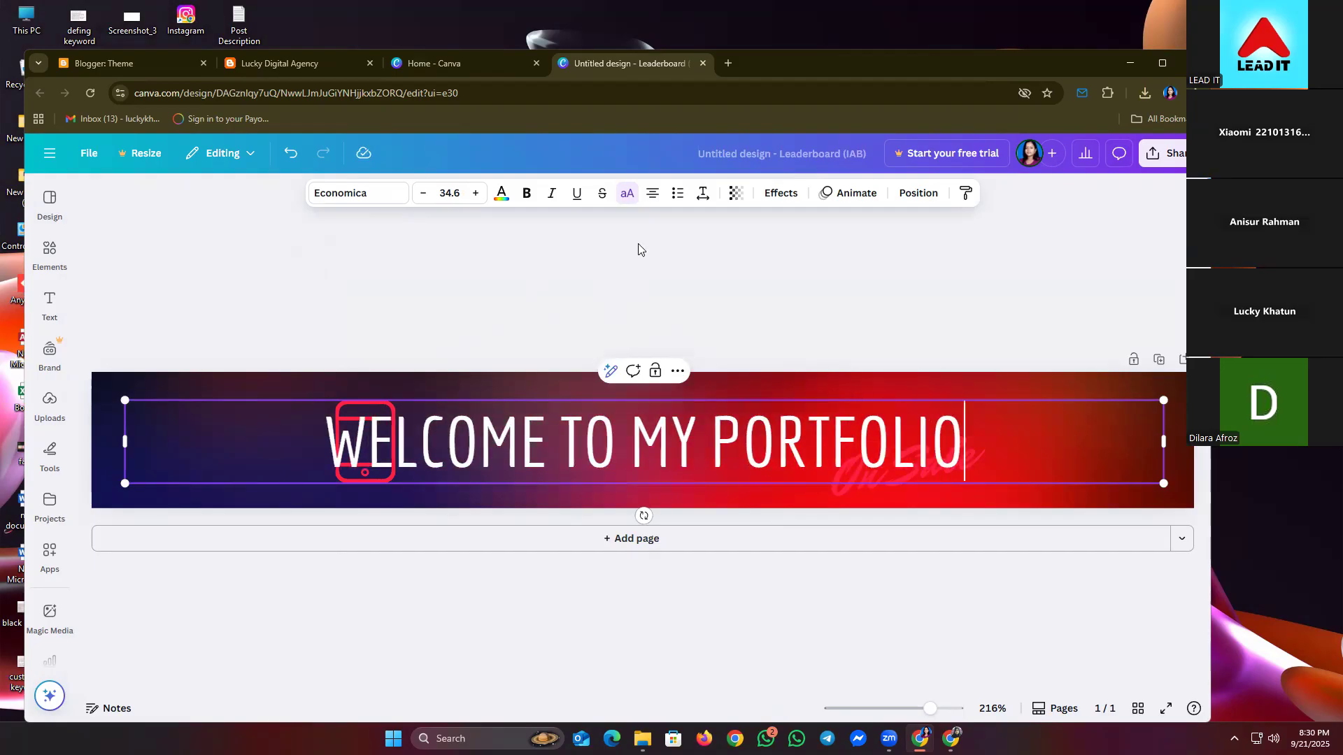
left_click(588, 322)
- Reposition the new heading and move the tablet icon further left beside it
left_click_drag(503, 425, 642, 405)
left_click(368, 443)
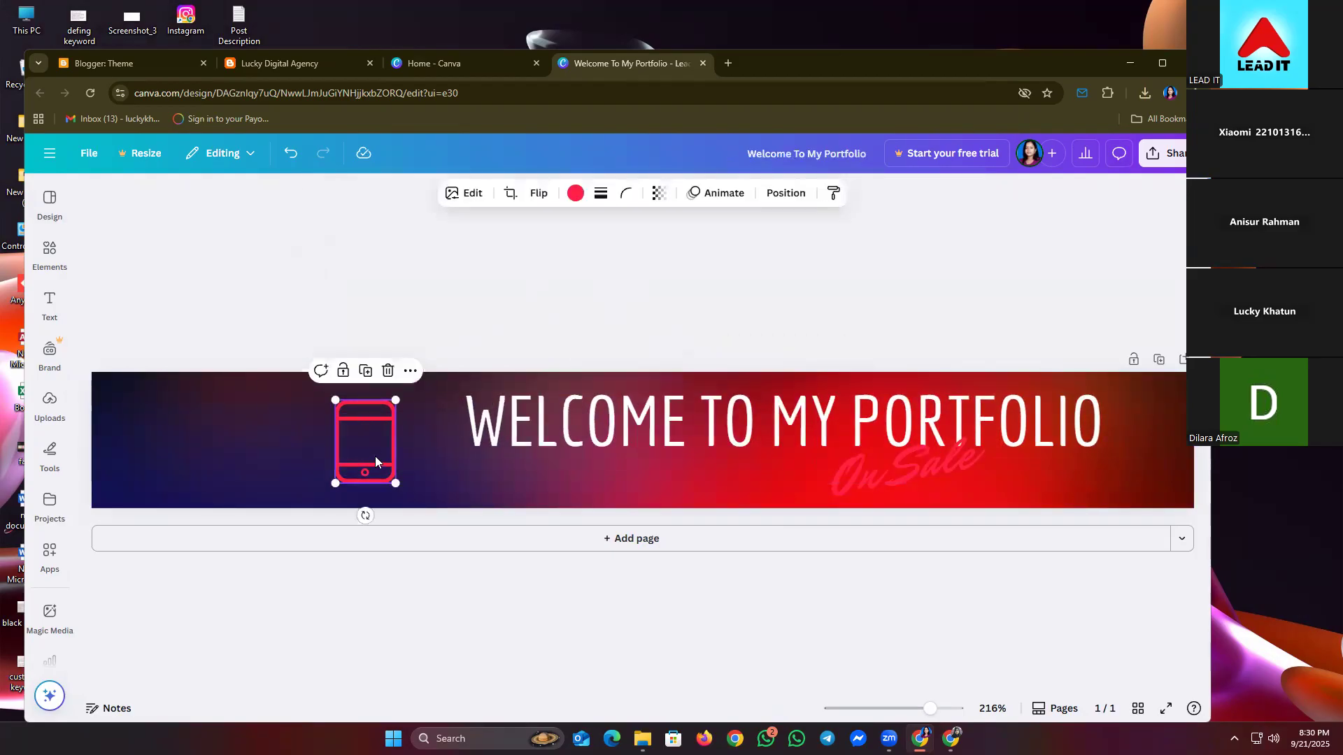
left_click_drag(374, 456, 249, 450)
left_click(685, 449)
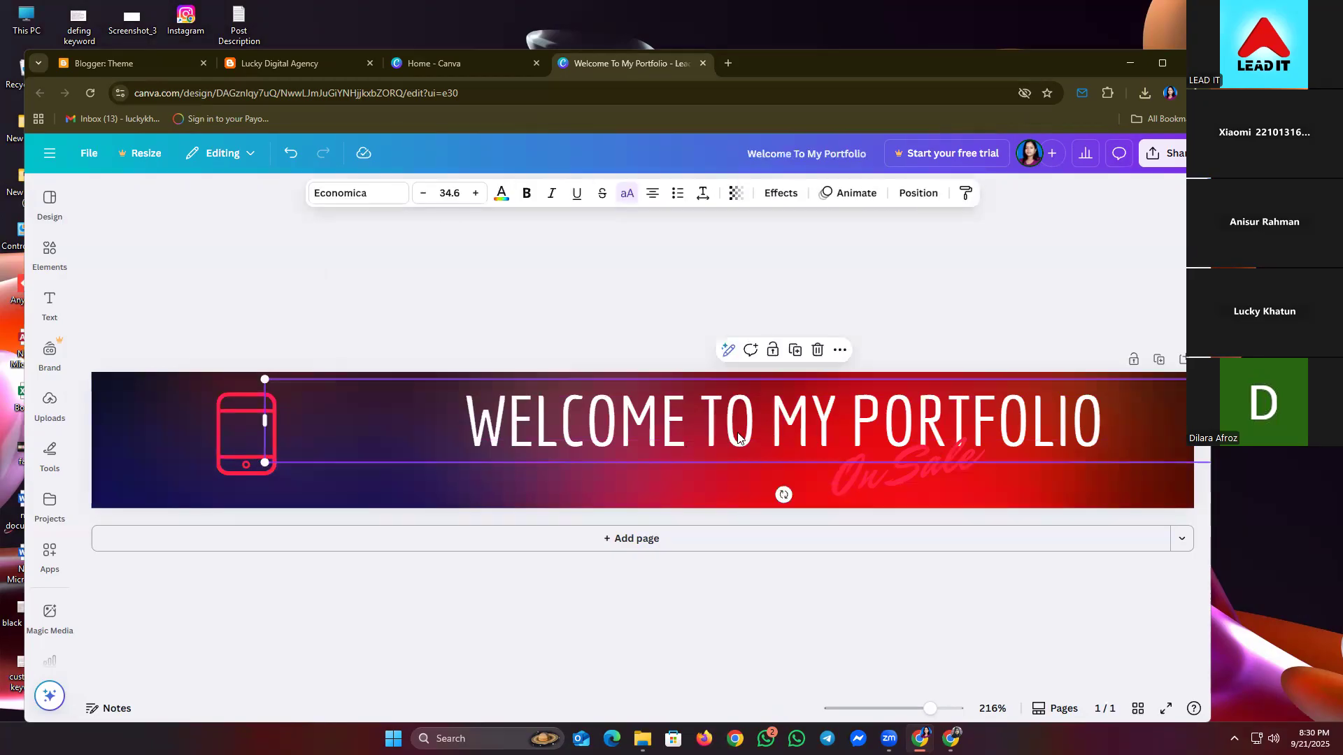
left_click_drag(755, 430, 562, 417)
left_click(1046, 456)
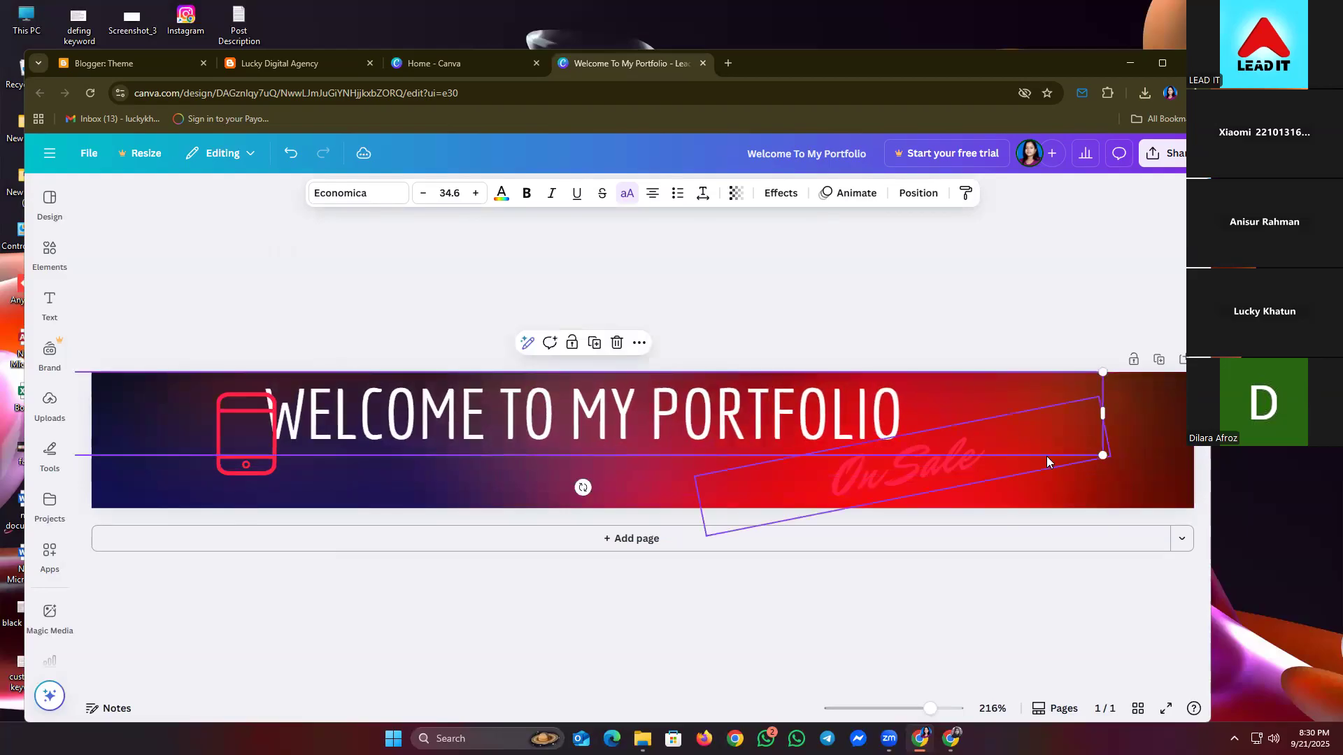
- Replace the On Sale script text with the owner's first name
left_click(1113, 472)
left_click(1094, 462)
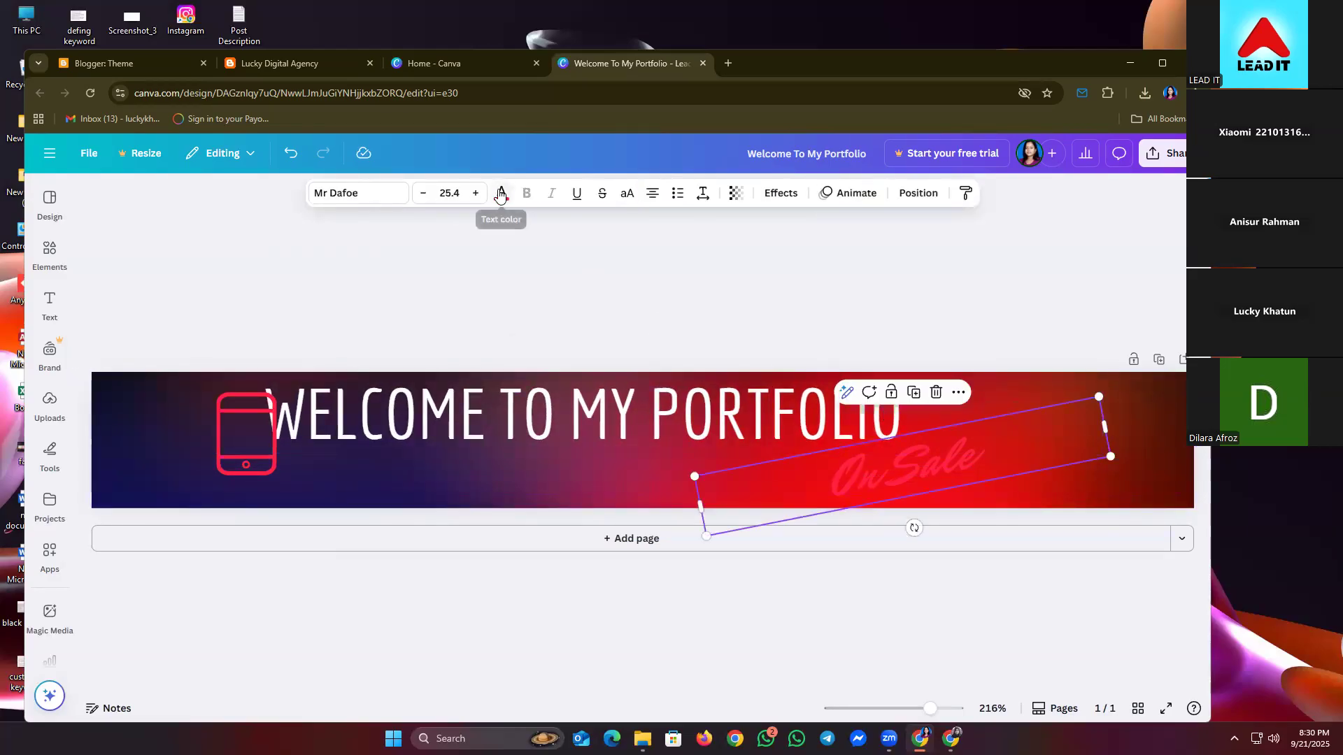
double_click(825, 468)
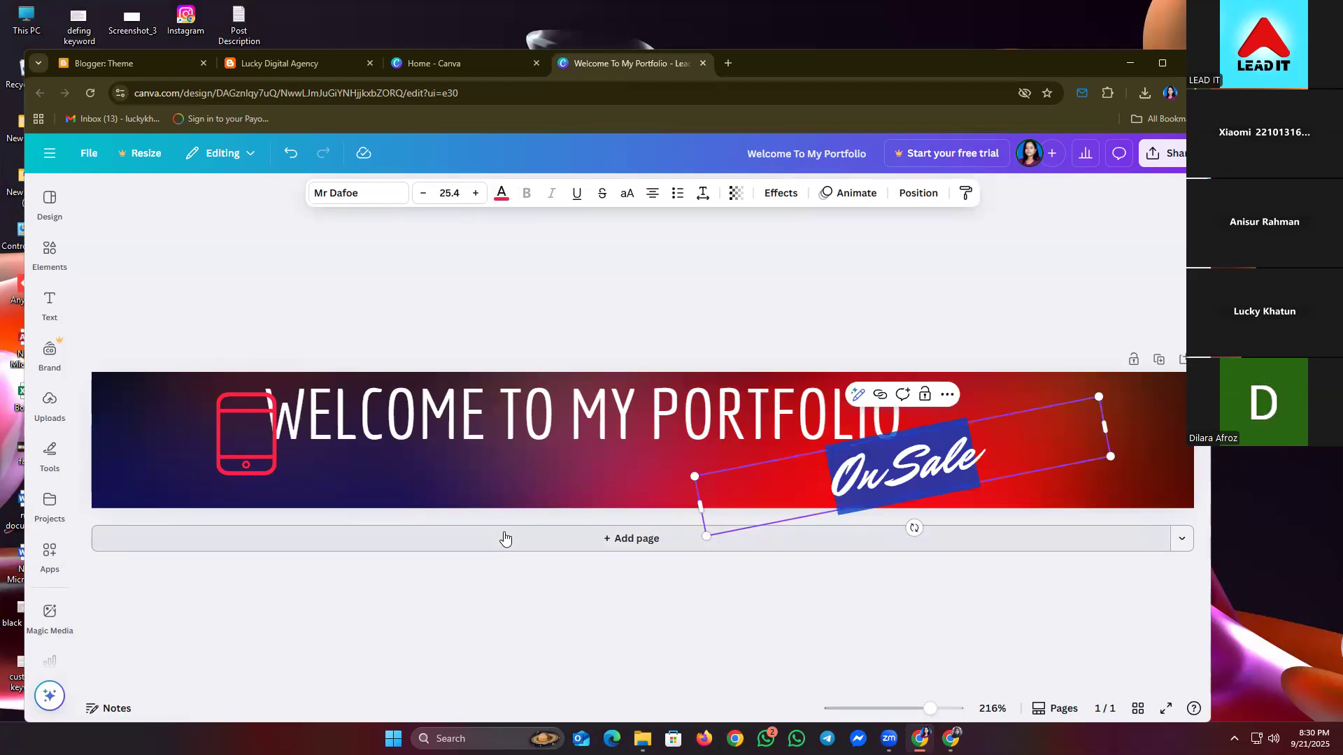
key("BackSpace")
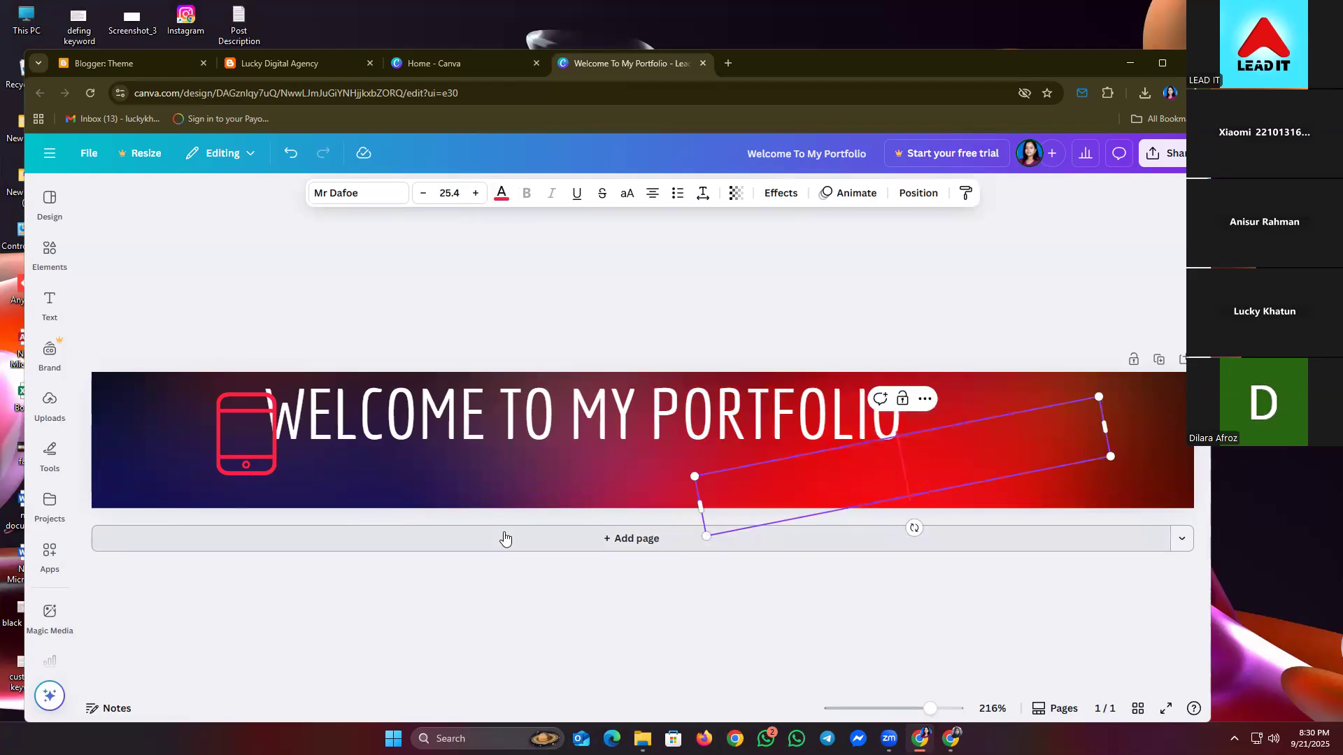
type("Lu")
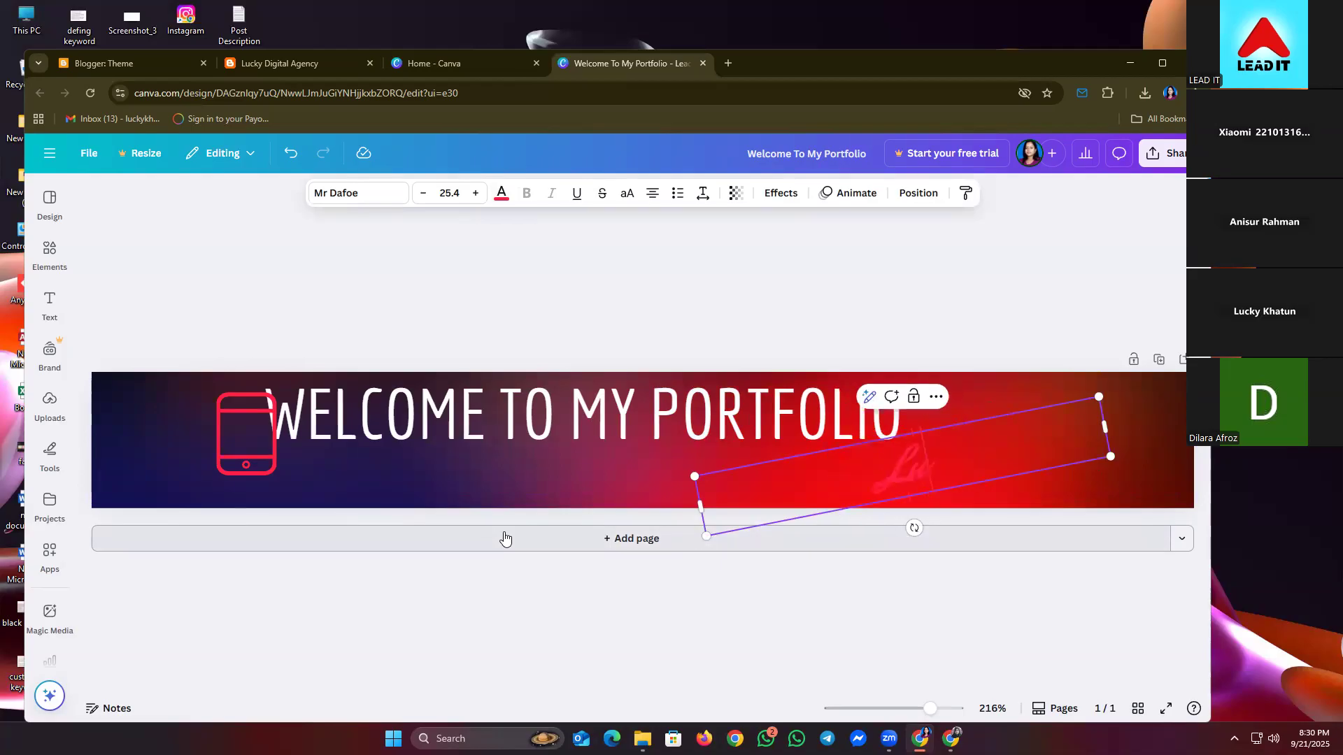
key("BackSpace")
key("BackSpace")
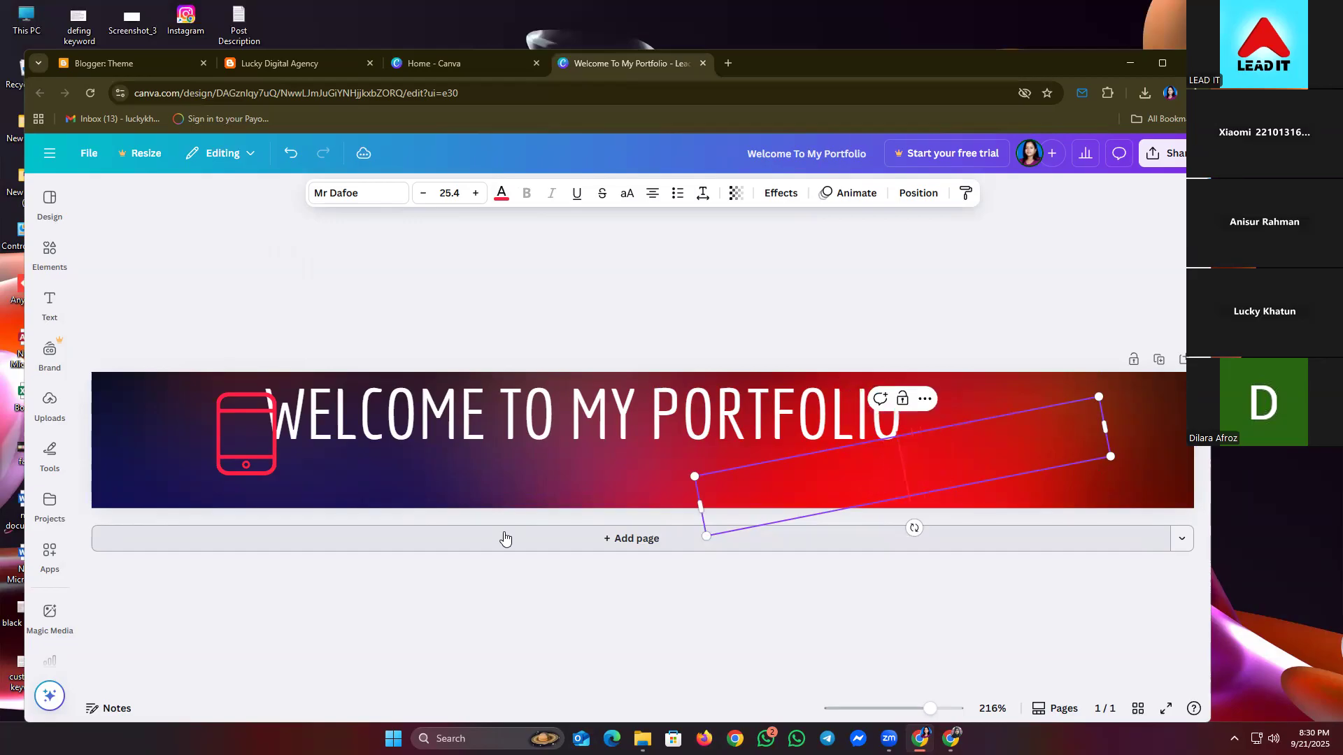
type("Lucky")
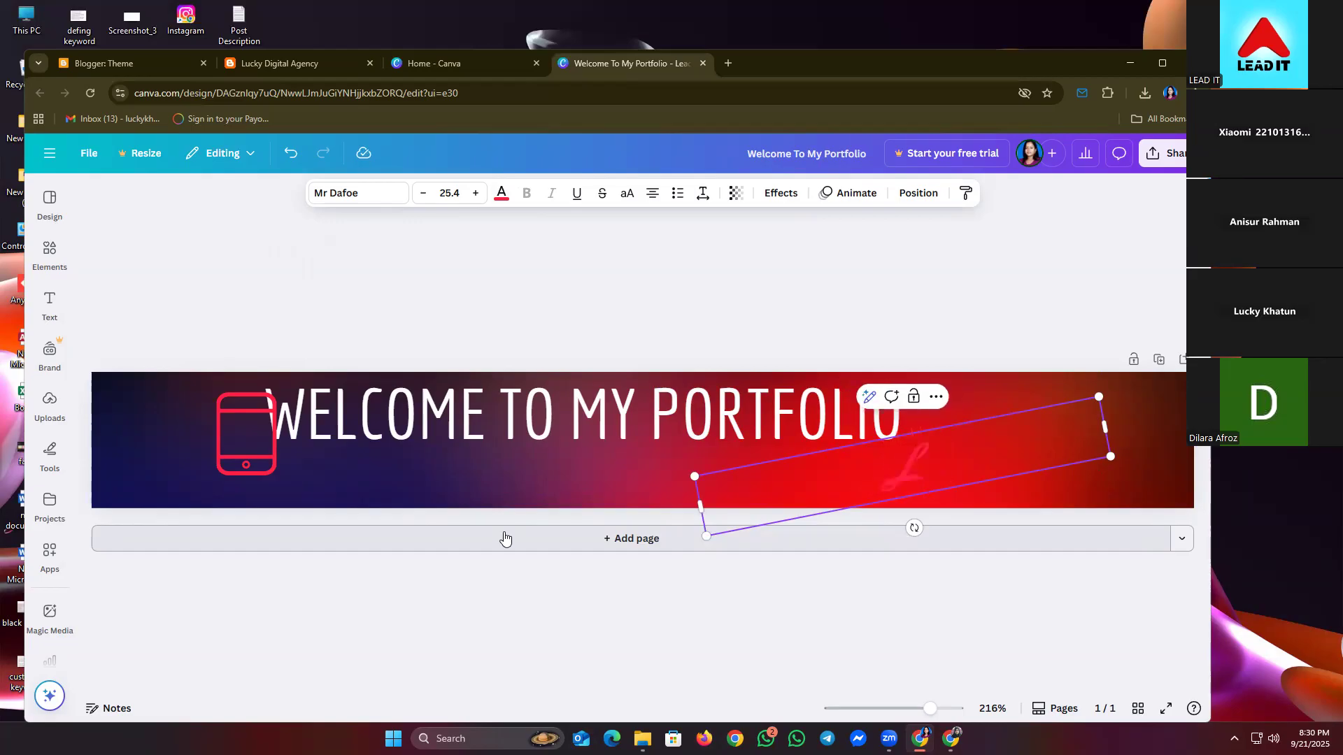
key("Escape")
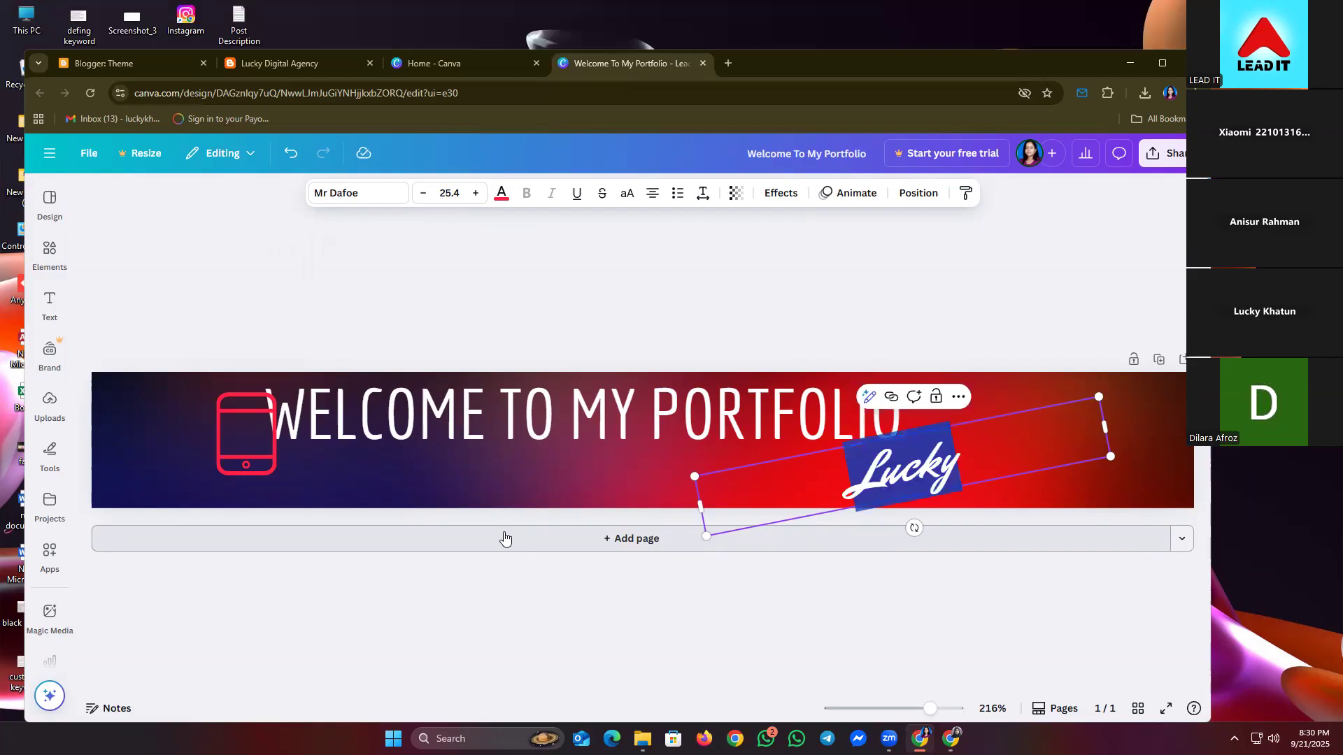
- Complete the owner's full name and move it to the banner's lower right
left_click(499, 191)
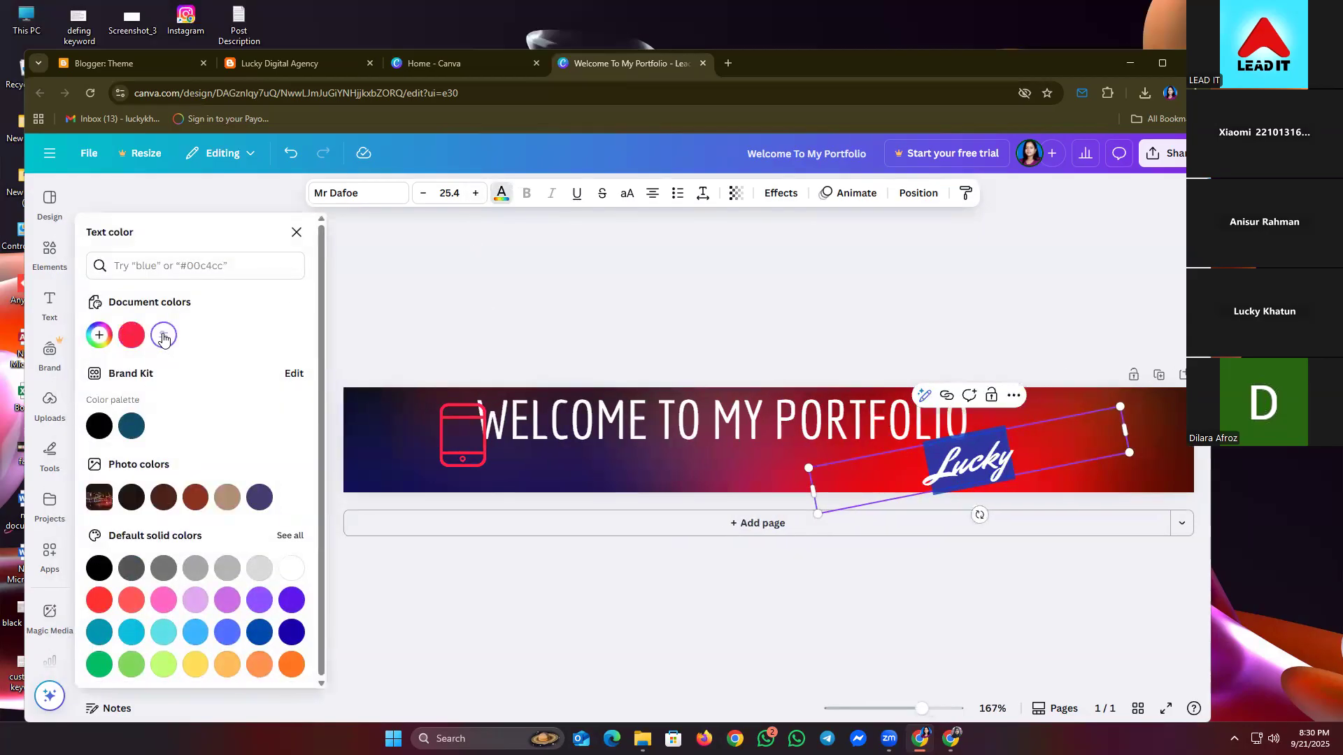
key("Escape")
left_click(540, 263)
left_click(955, 460)
type("Kha")
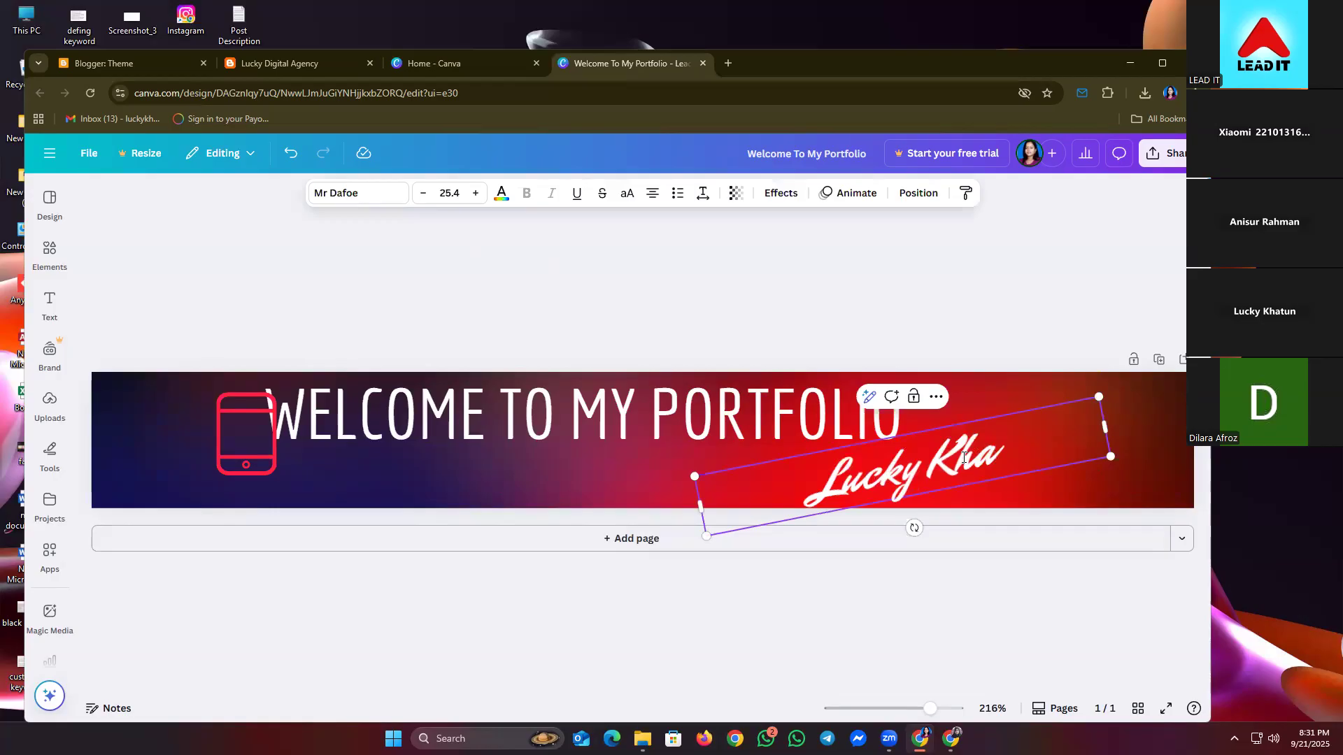
type("tun")
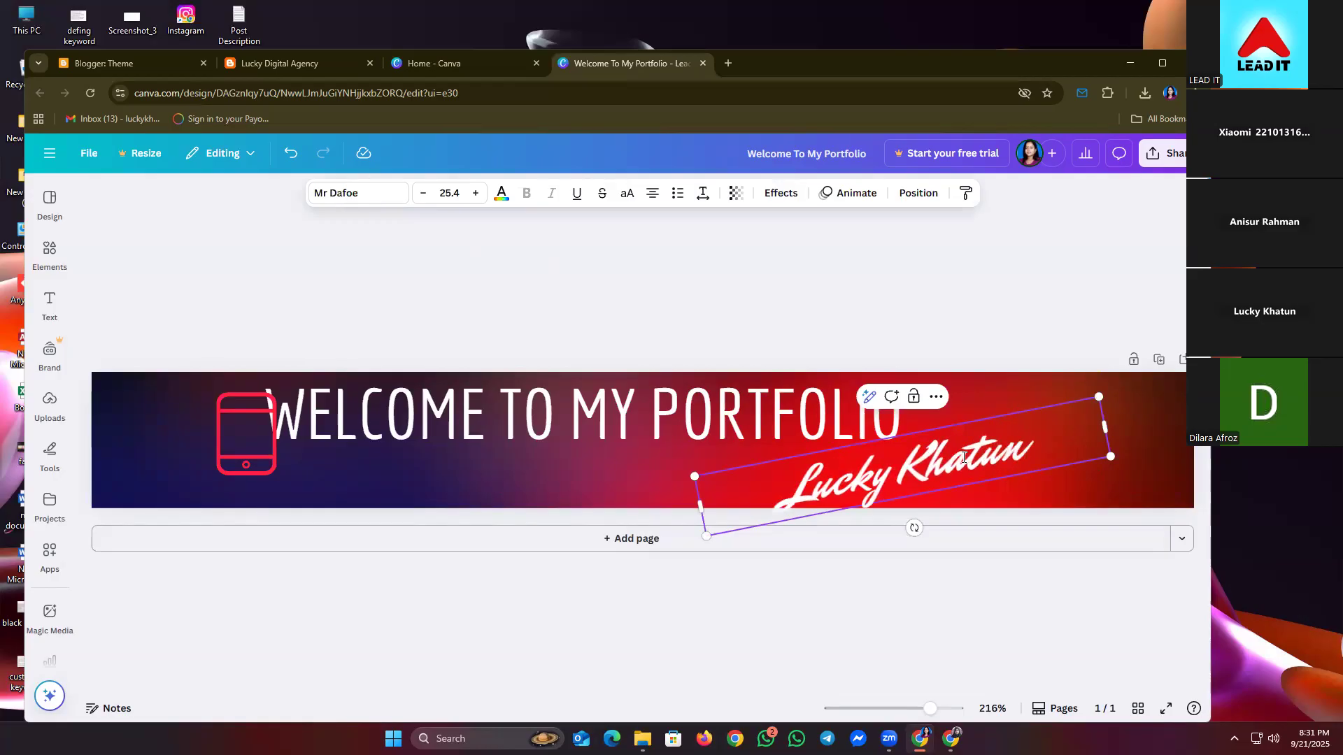
left_click(982, 345)
left_click_drag(951, 455, 1095, 458)
- Realign the WELCOME TO MY PORTFOLIO heading closer to the tablet icon with small nudges
left_click(853, 411)
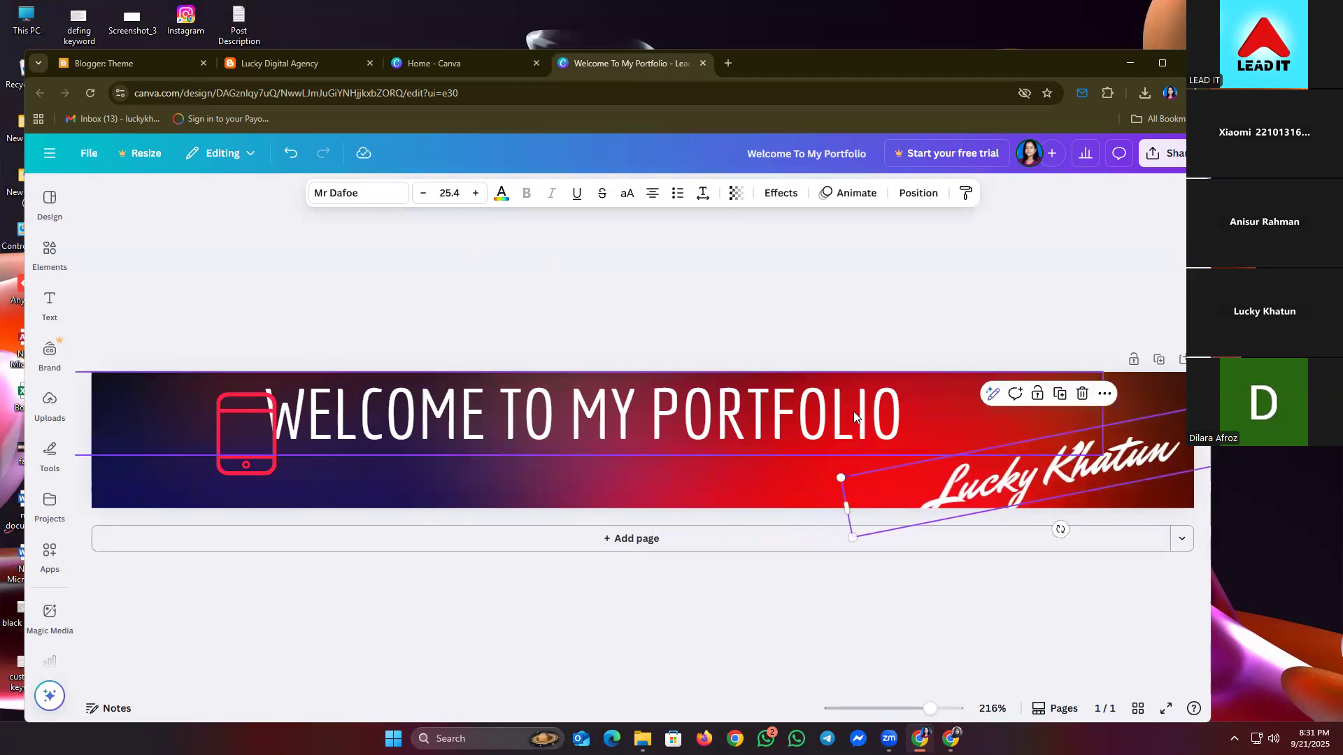
left_click_drag(706, 405, 791, 427)
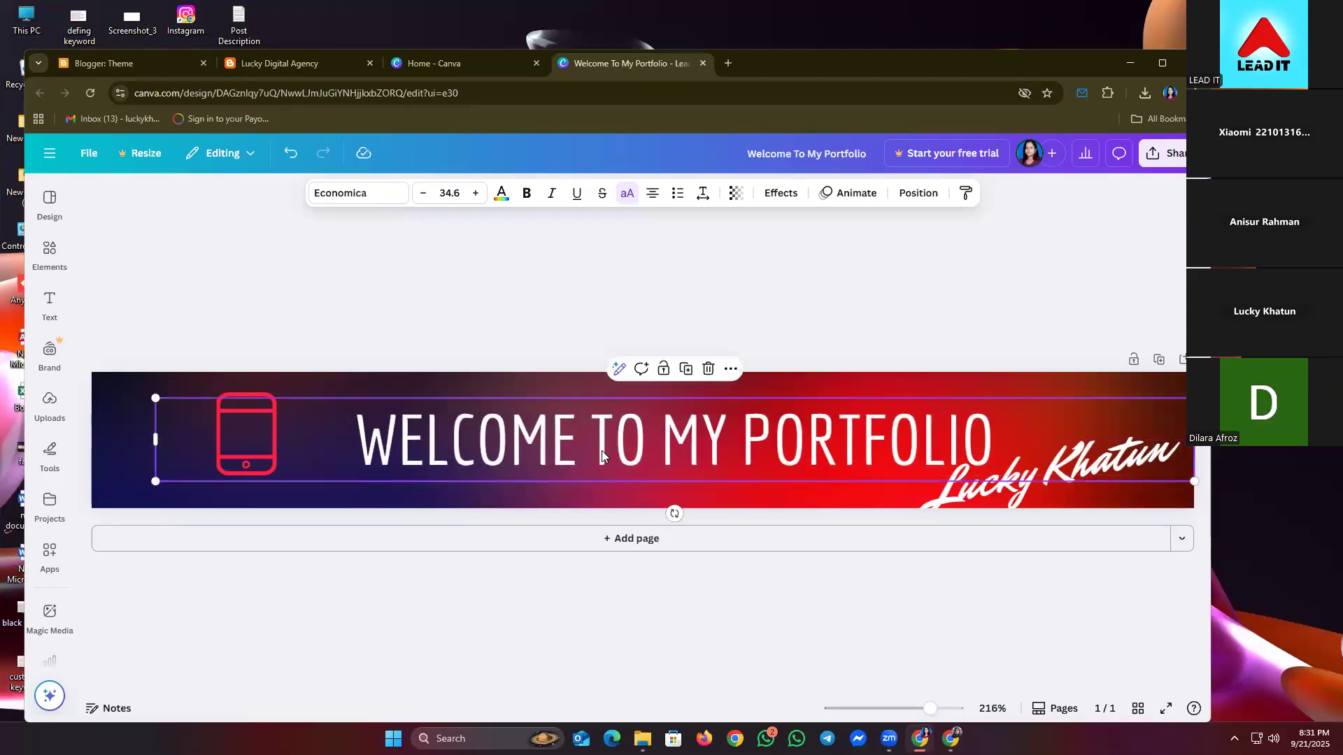
left_click(562, 316)
left_click(234, 448)
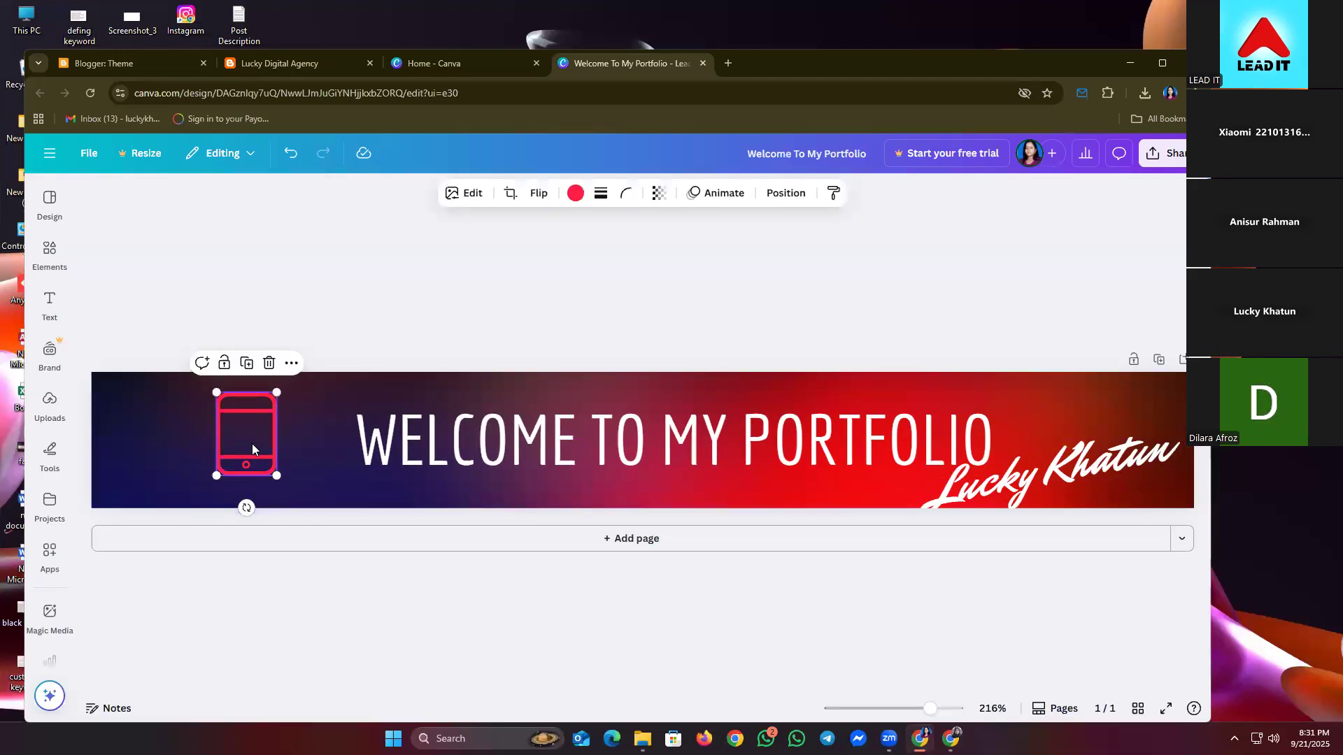
left_click_drag(251, 443, 248, 442)
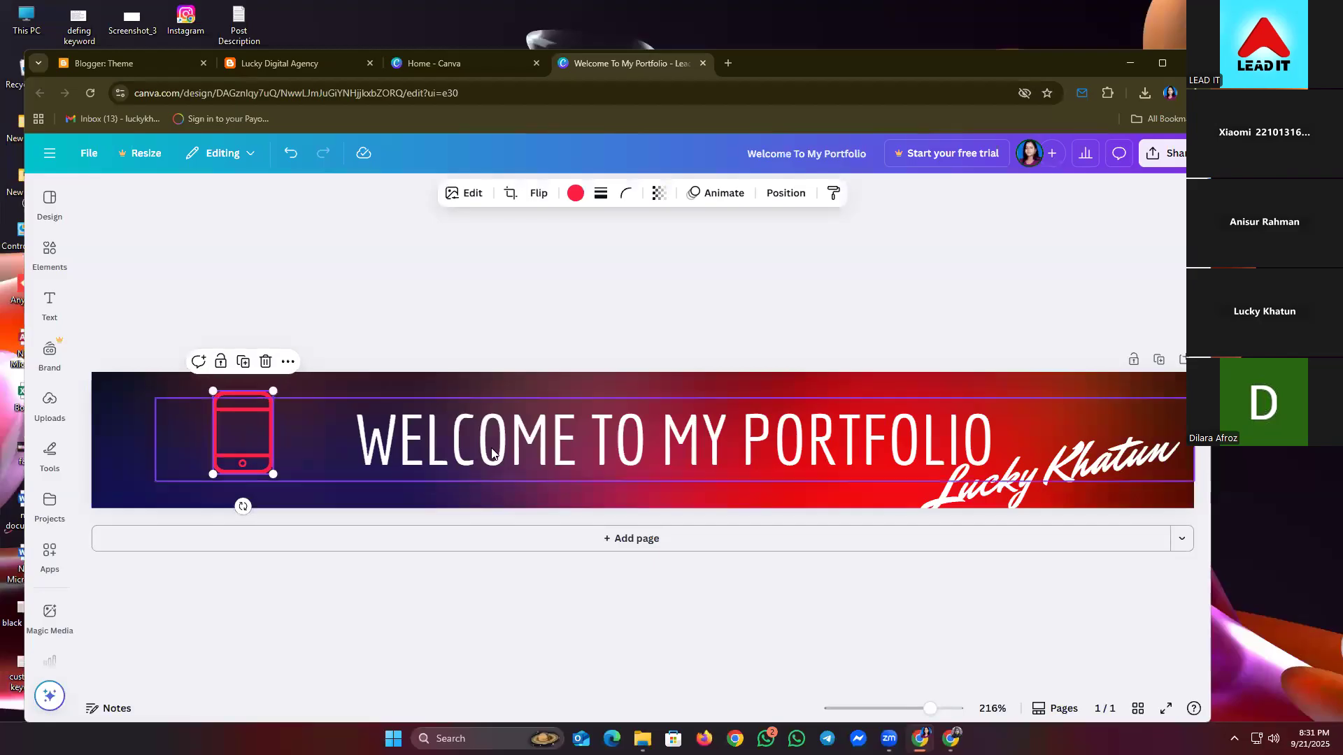
left_click(505, 446)
left_click_drag(563, 421, 561, 420)
key("Left")
key("Left")
key("Left")
key("Left")
key("Left")
key("Left")
key("Left")
key("Left")
key("Left")
key("Left")
key("Left")
key("Left")
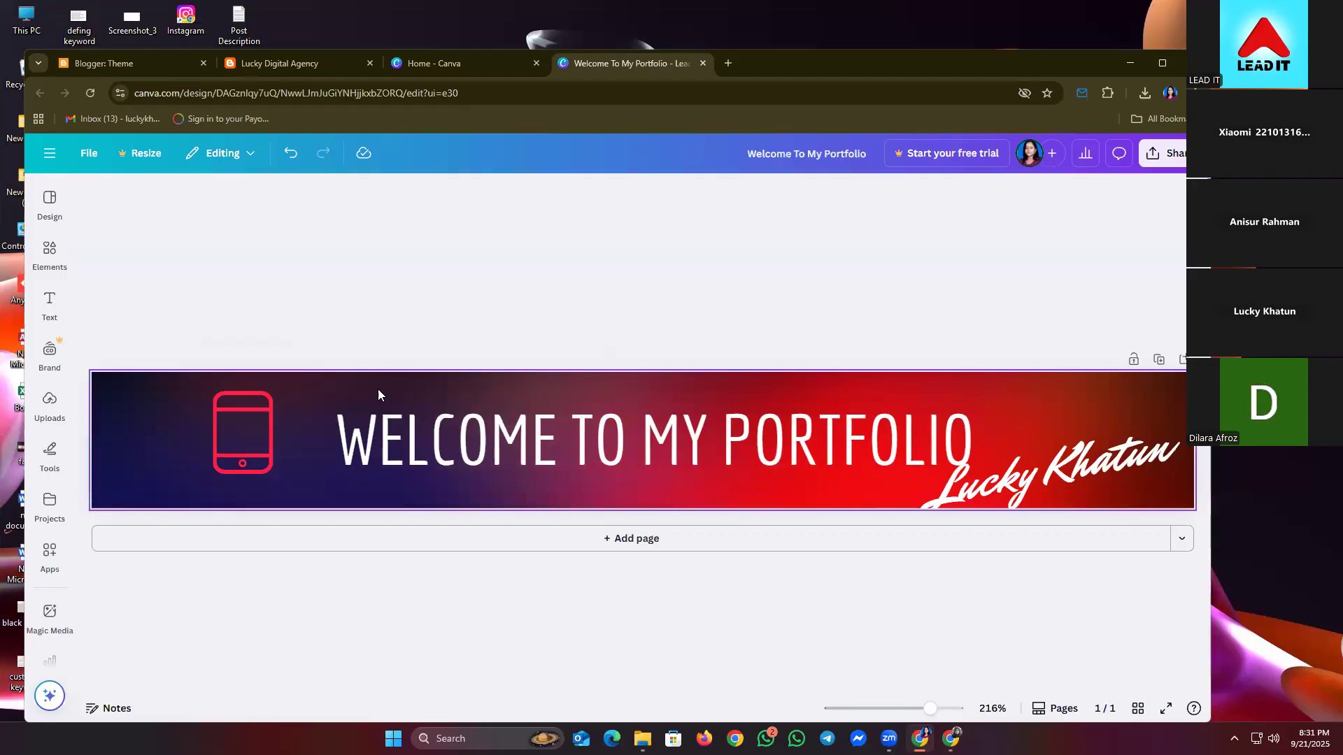
left_click(824, 454)
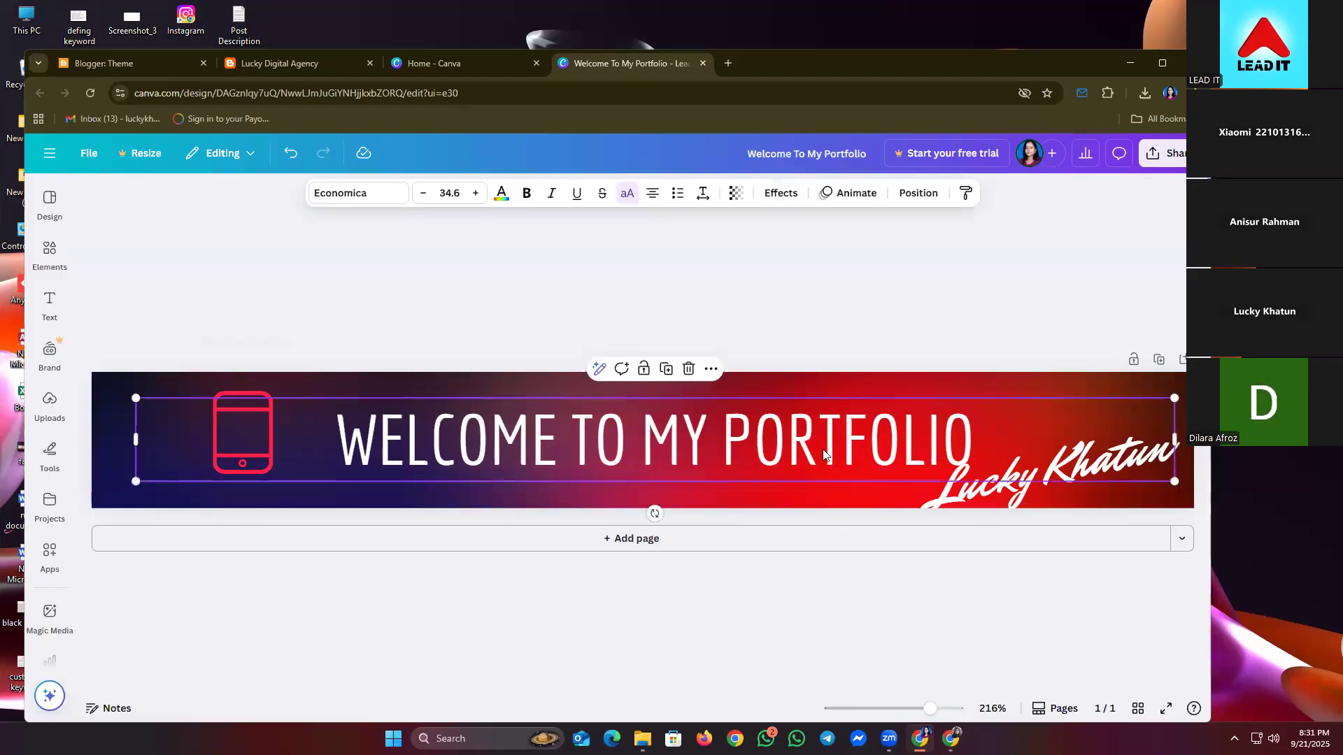
key("Up")
key("Up")
key("Left")
key("Left")
key("Left")
key("Left")
left_click(783, 327)
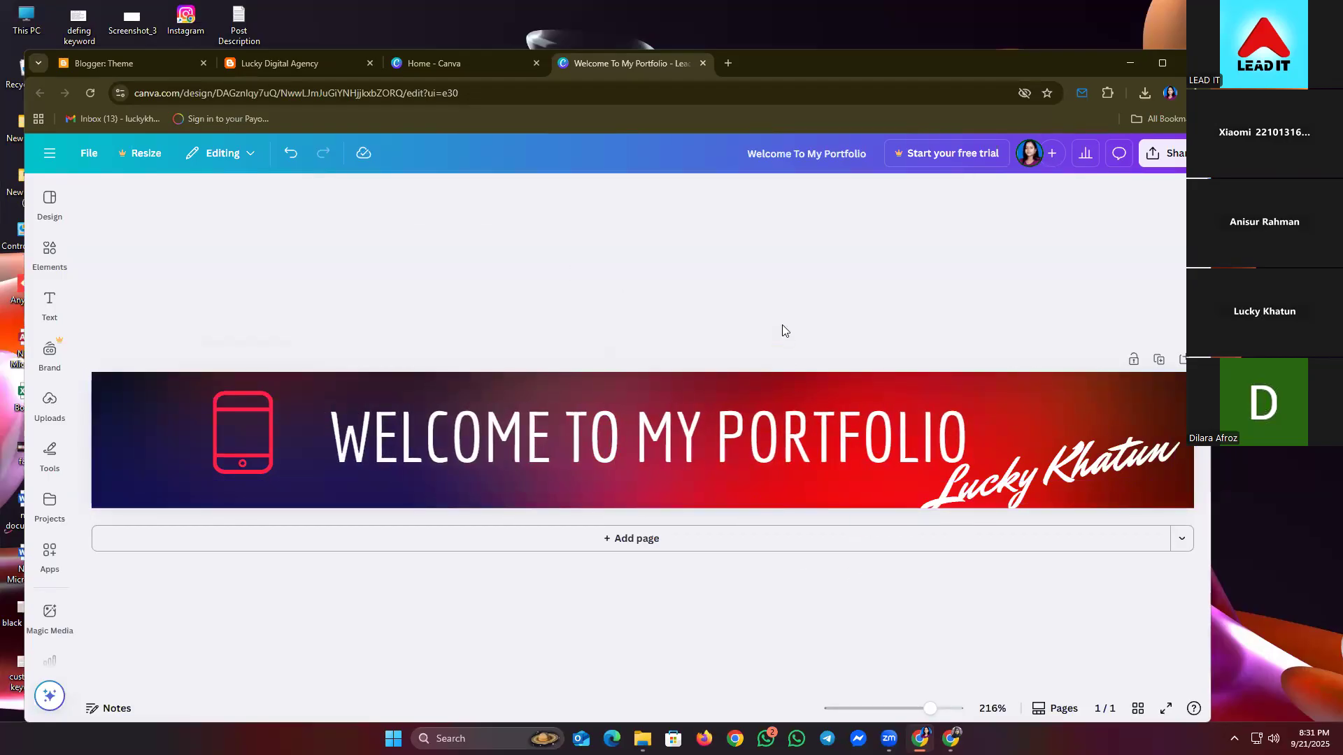
- Download the portfolio banner as a JPG file and close its tab
left_click(1160, 154)
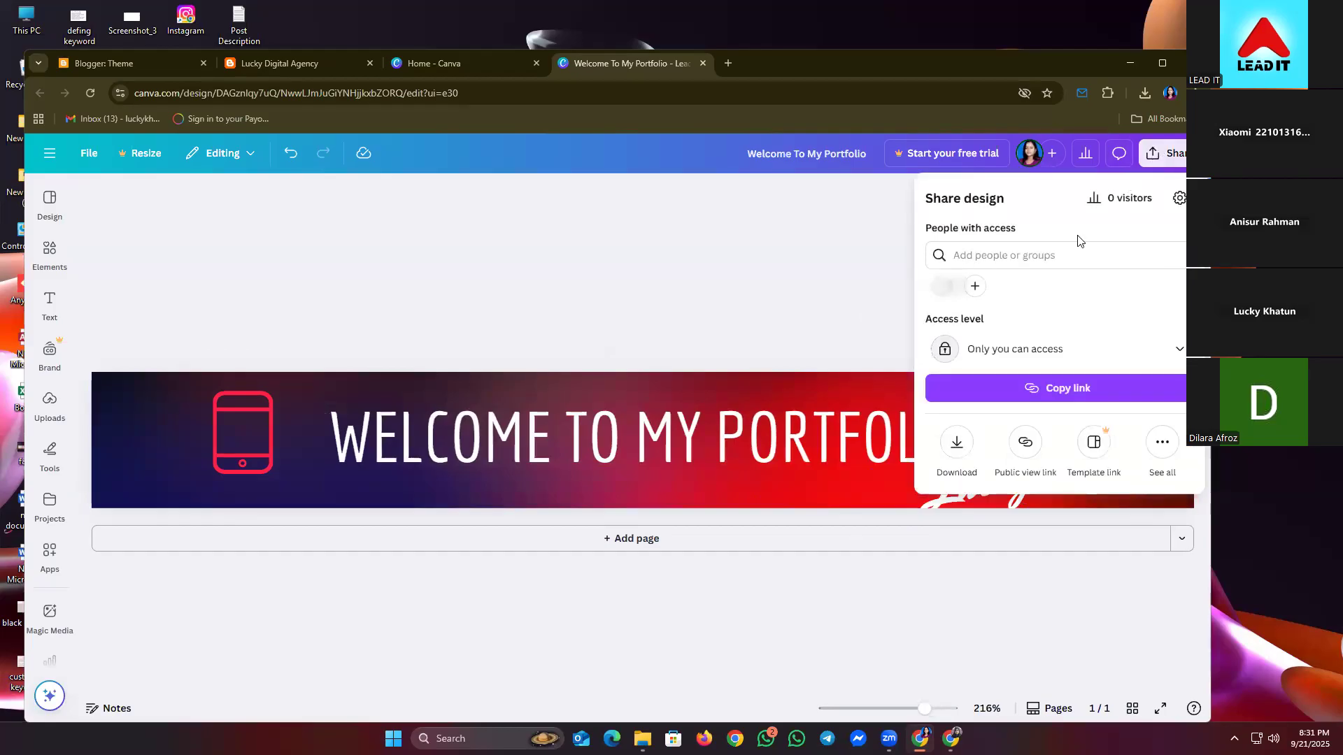
left_click(958, 439)
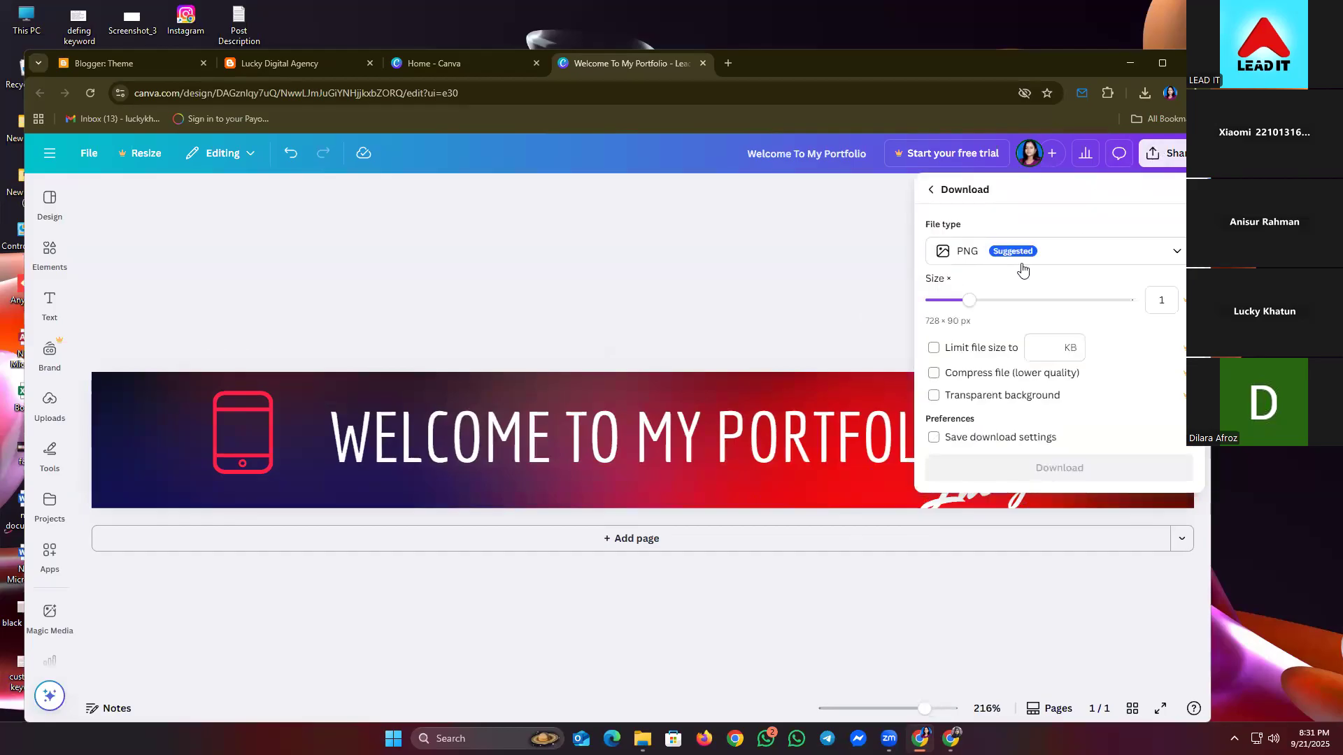
left_click(1014, 253)
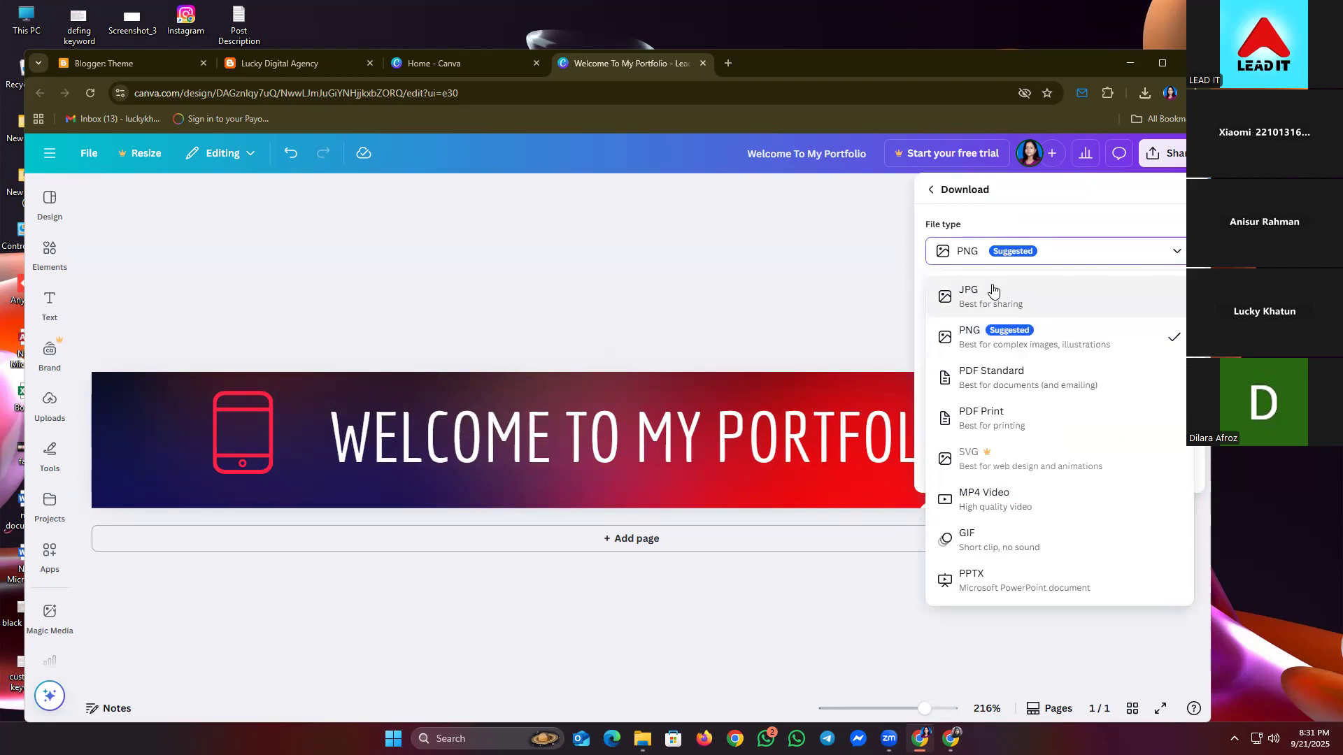
left_click(993, 290)
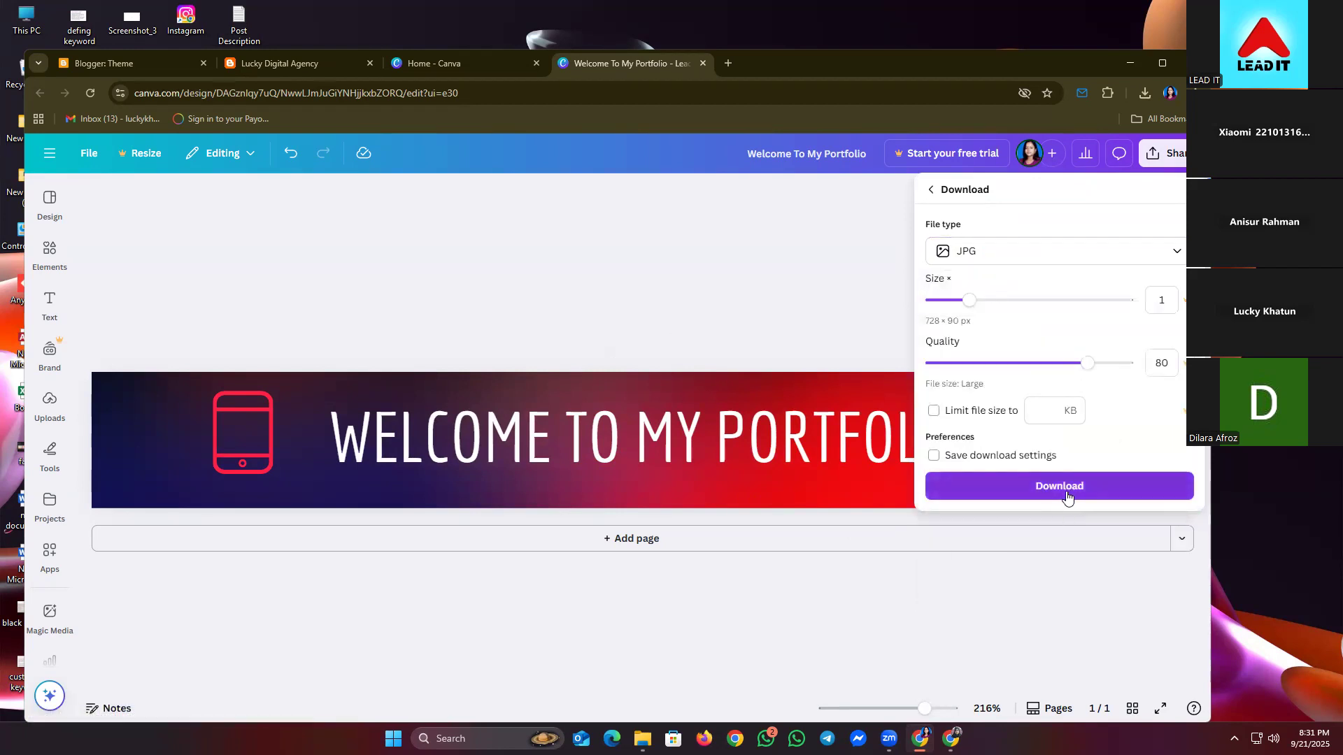
left_click(1064, 487)
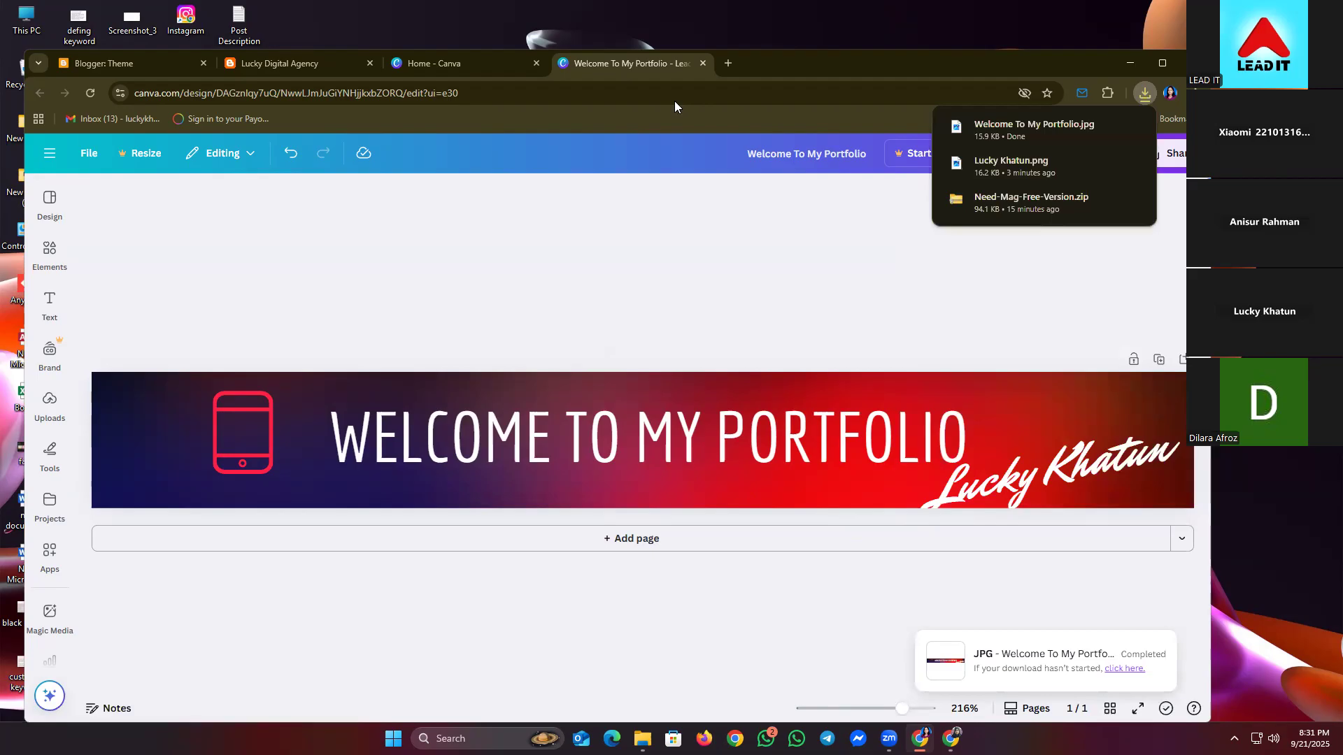
left_click(703, 63)
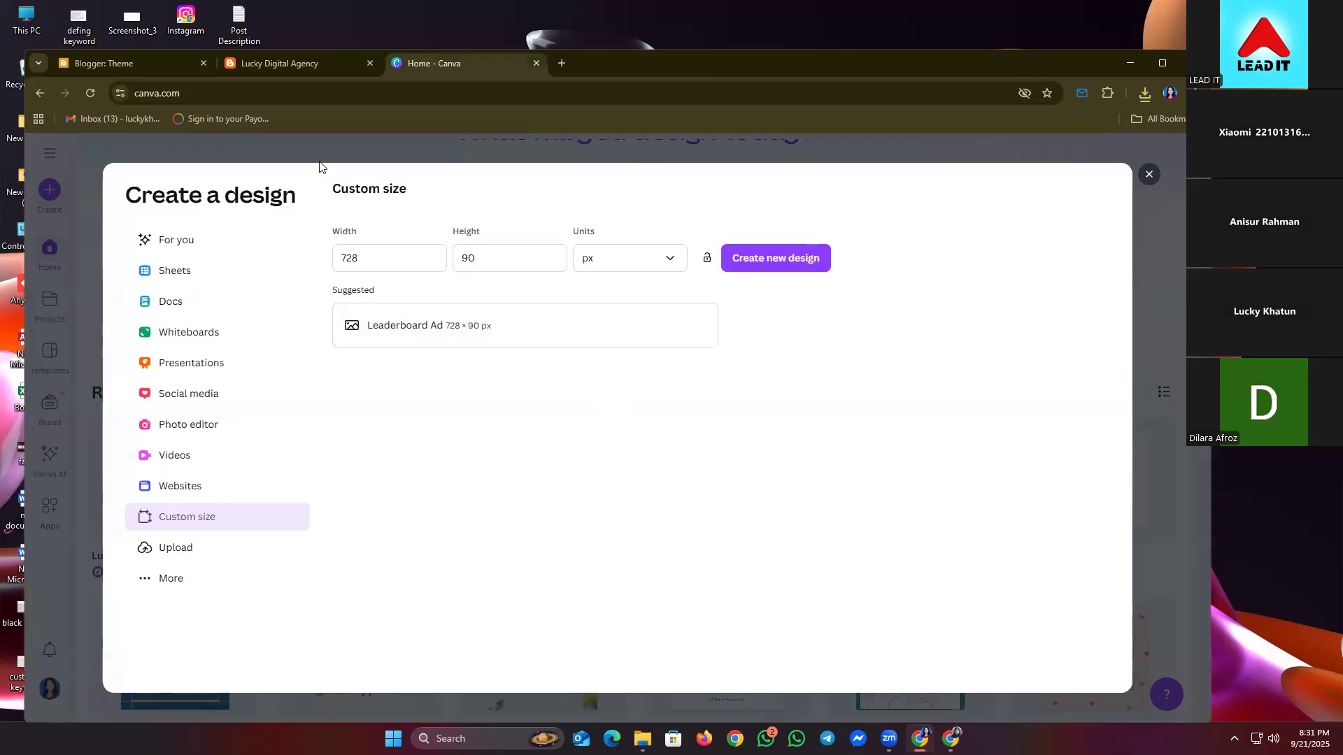
- Open the Blogger Layout page from the theme settings, then view the live NeedMag blog
left_click(280, 62)
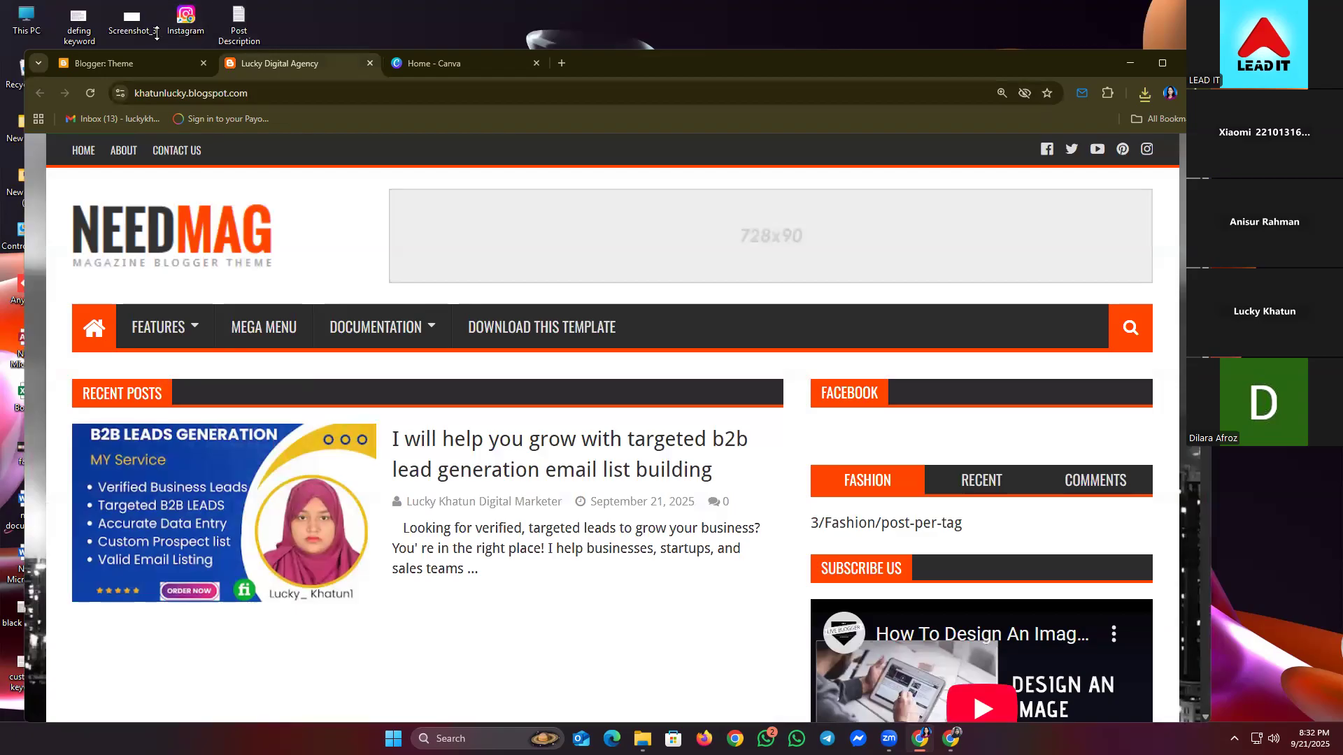
left_click(100, 70)
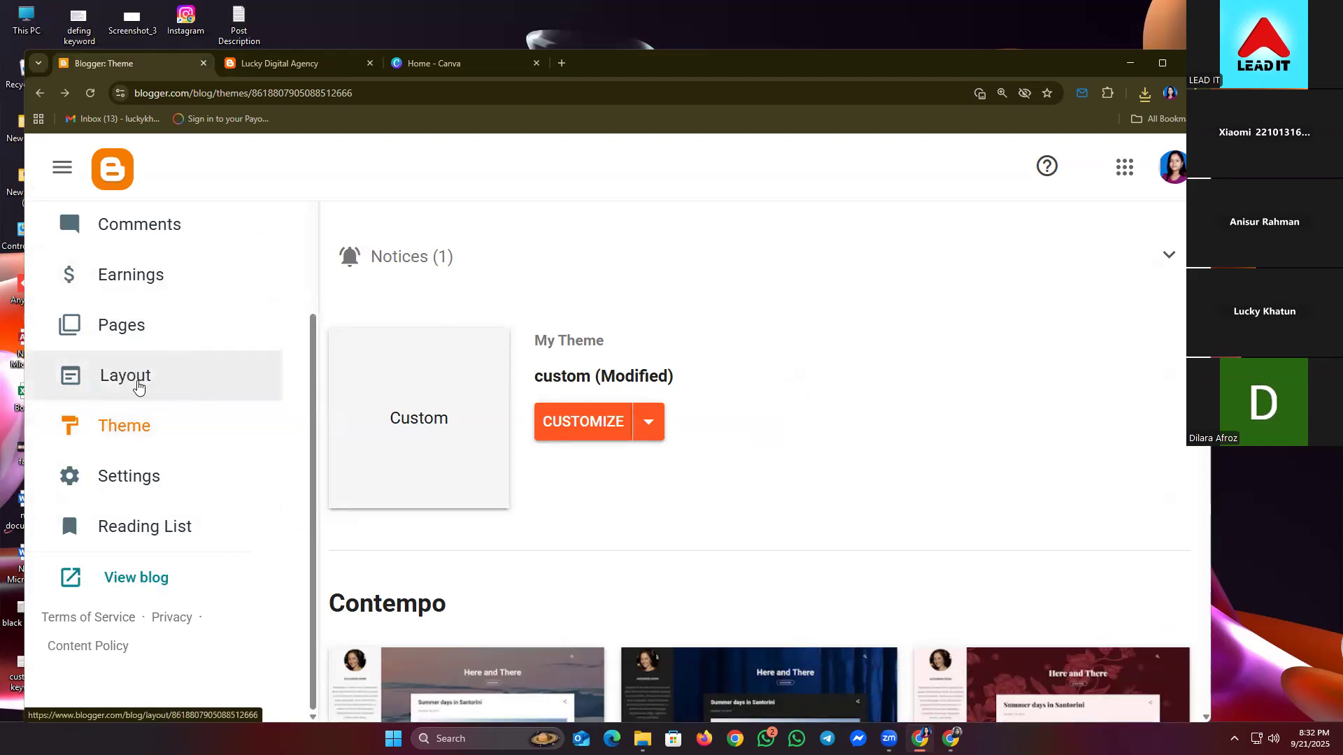
left_click(142, 383)
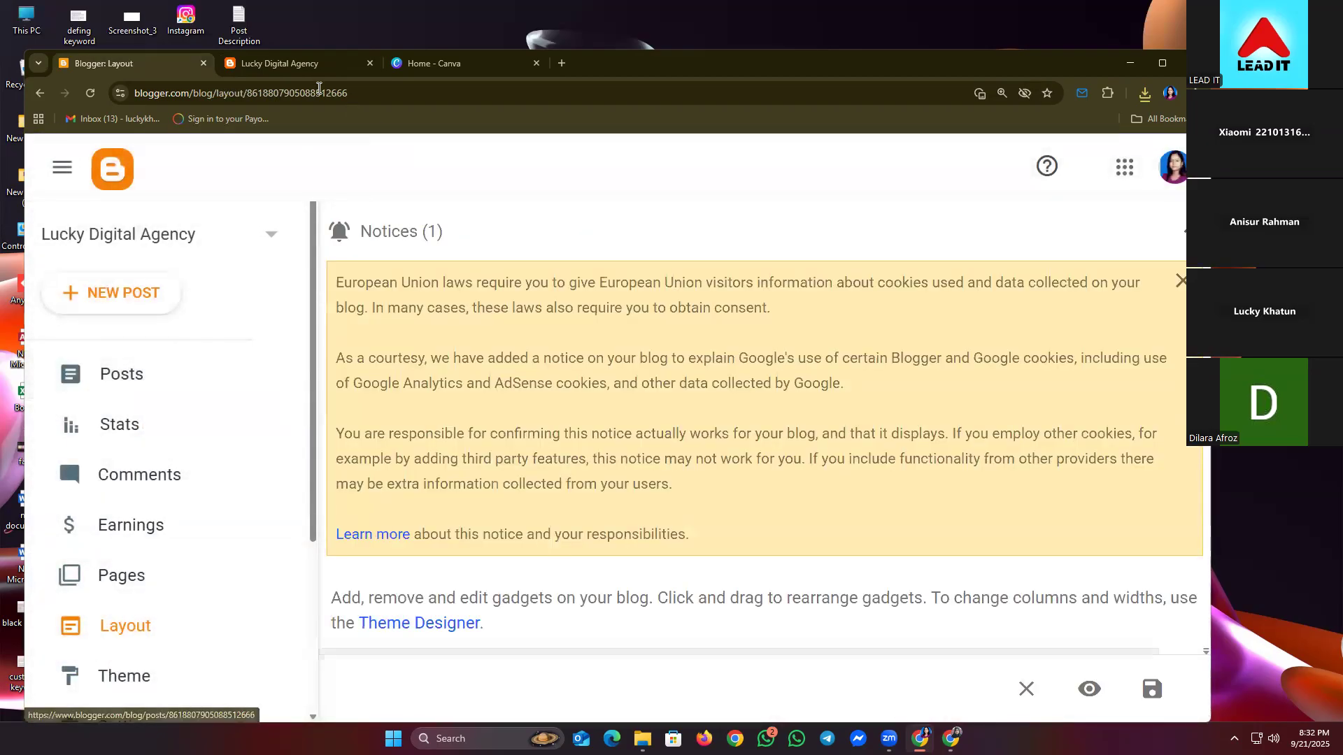
left_click(292, 72)
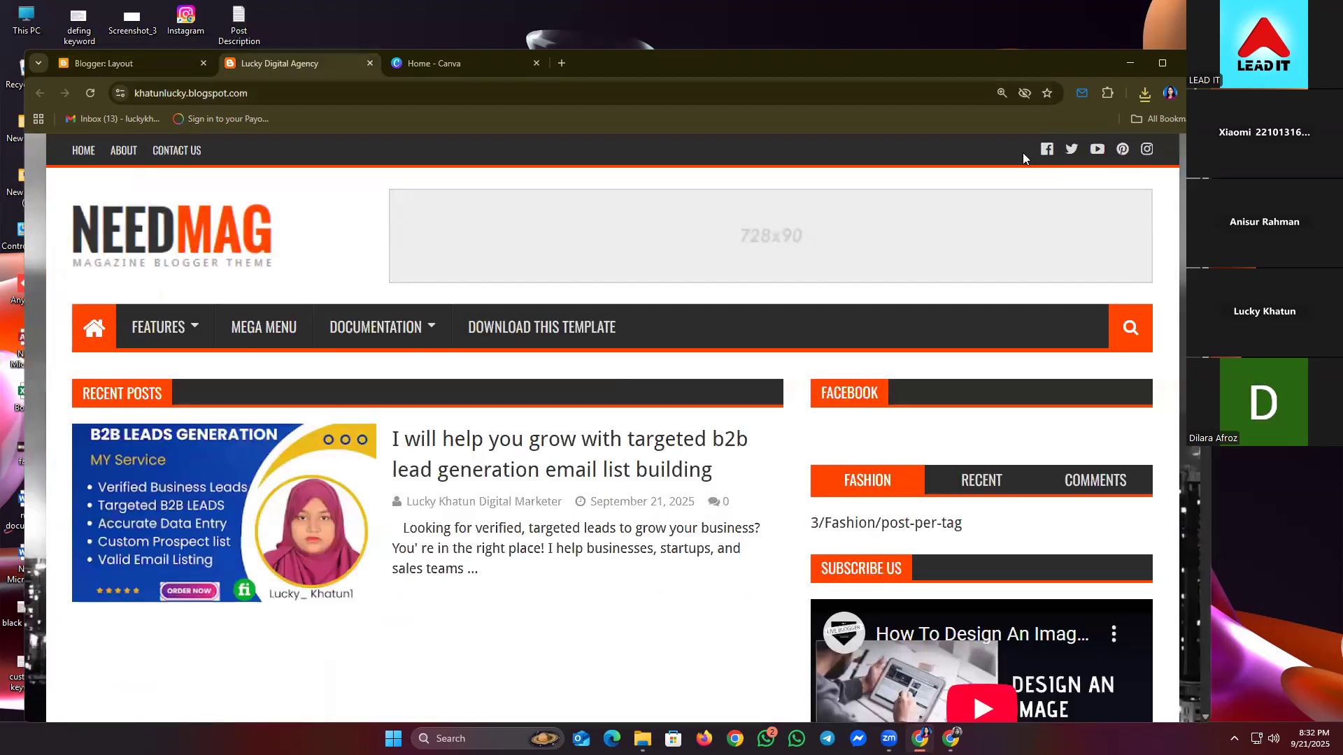
key("alt+f")
key("Escape")
key("alt+f")
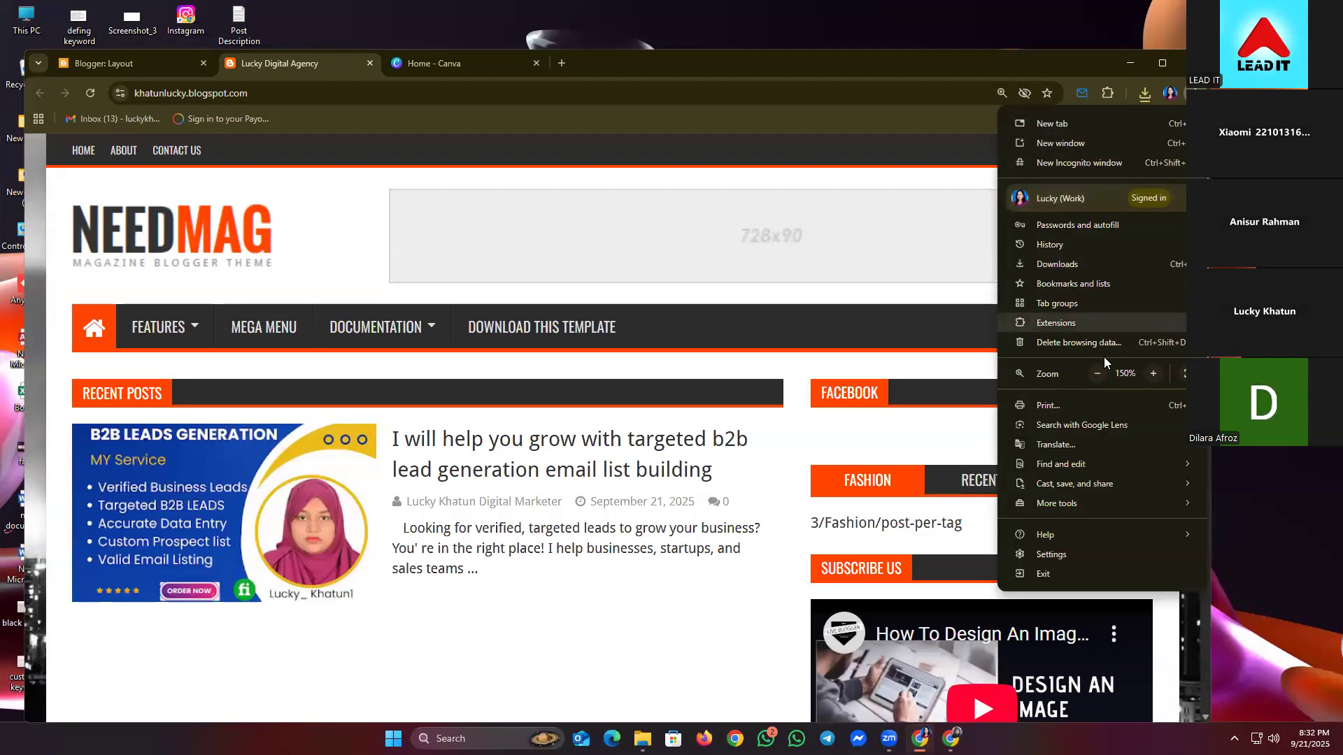
left_click(1093, 373)
left_click(1094, 373)
left_click(1093, 373)
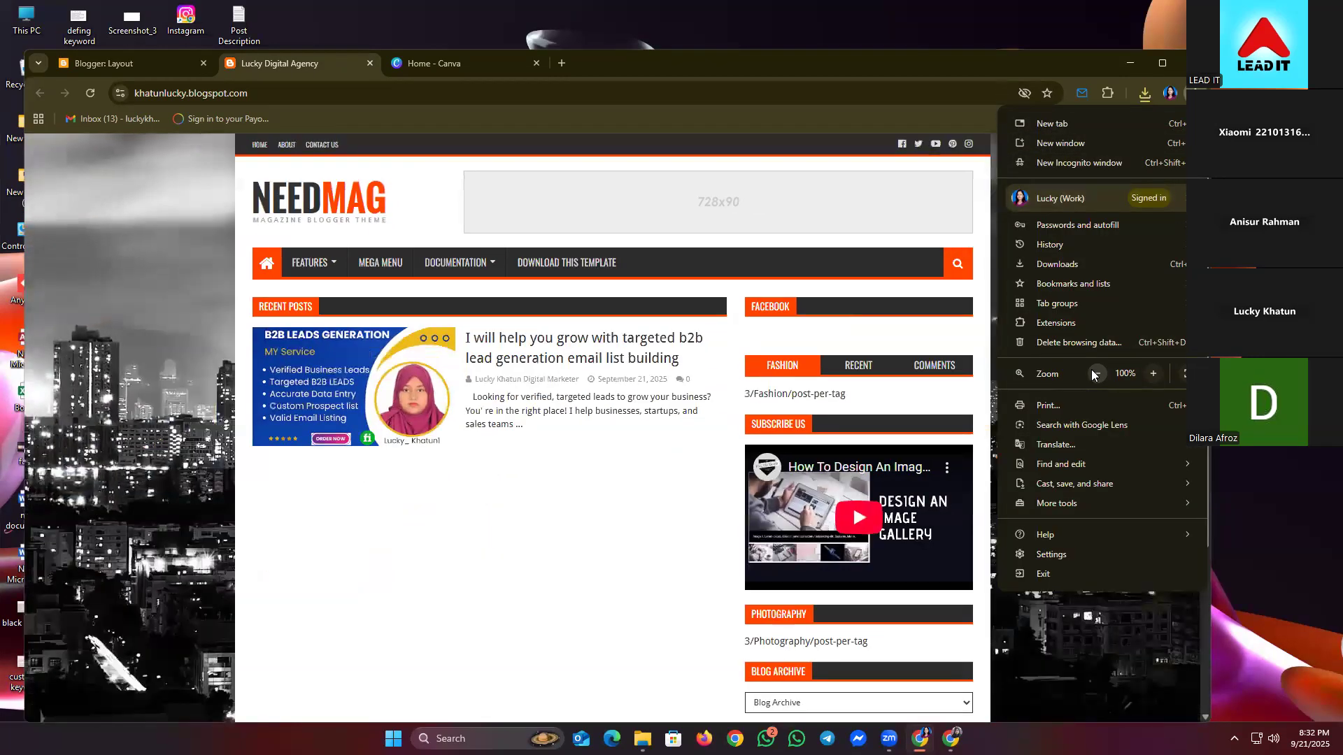
left_click(1093, 373)
key("Escape")
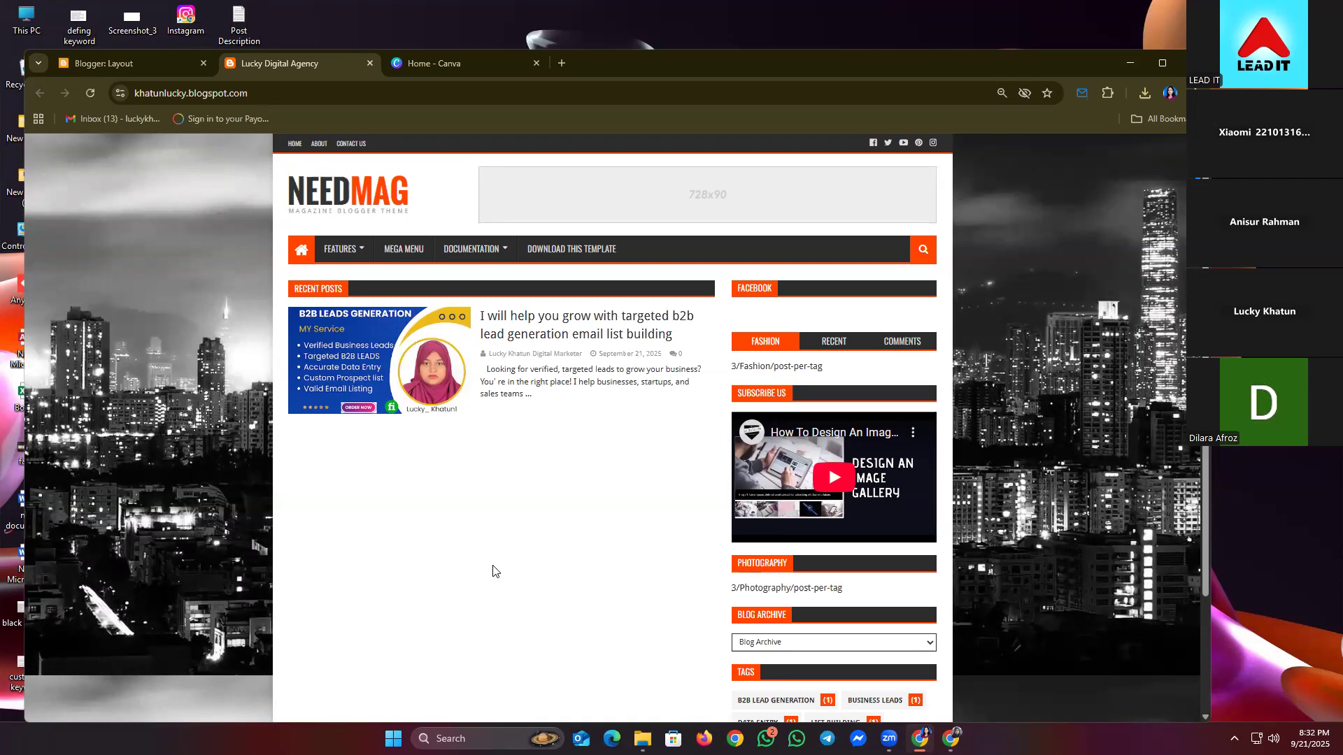
scroll(483, 566, "down", 3)
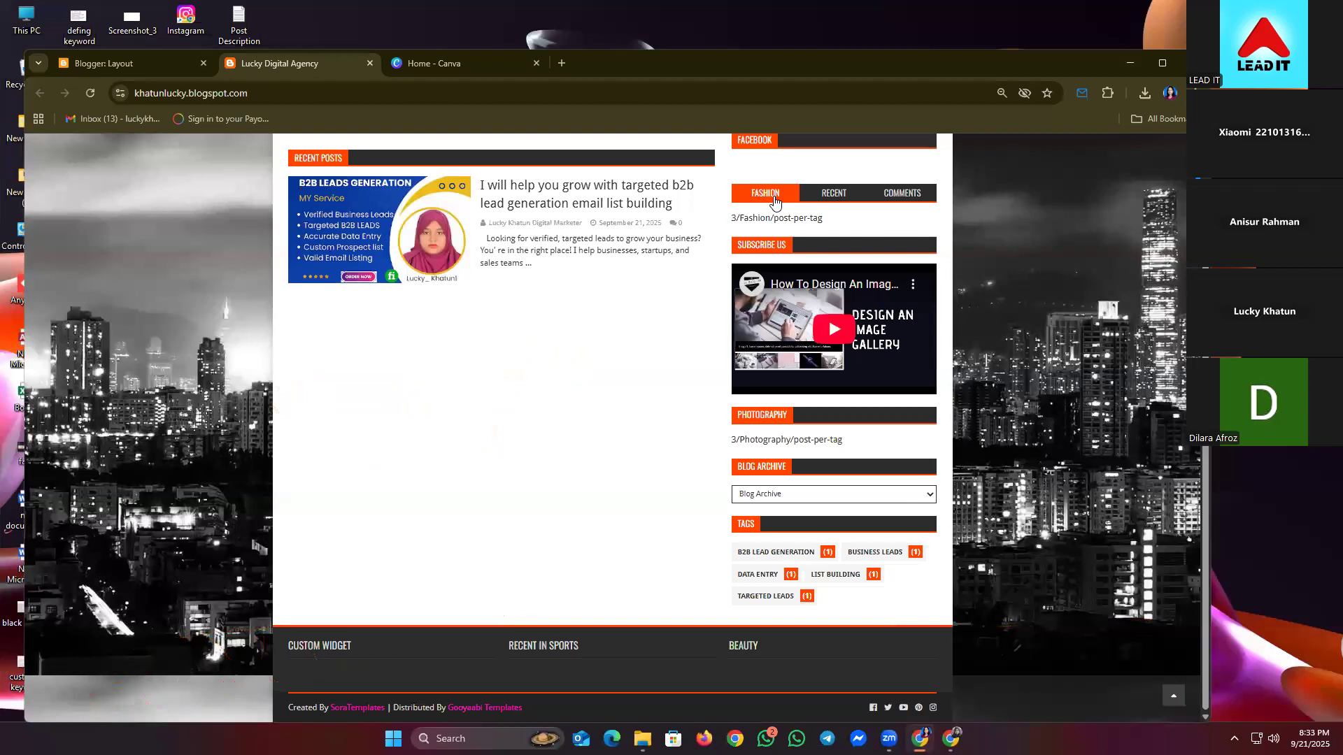
scroll(347, 463, "up", 2)
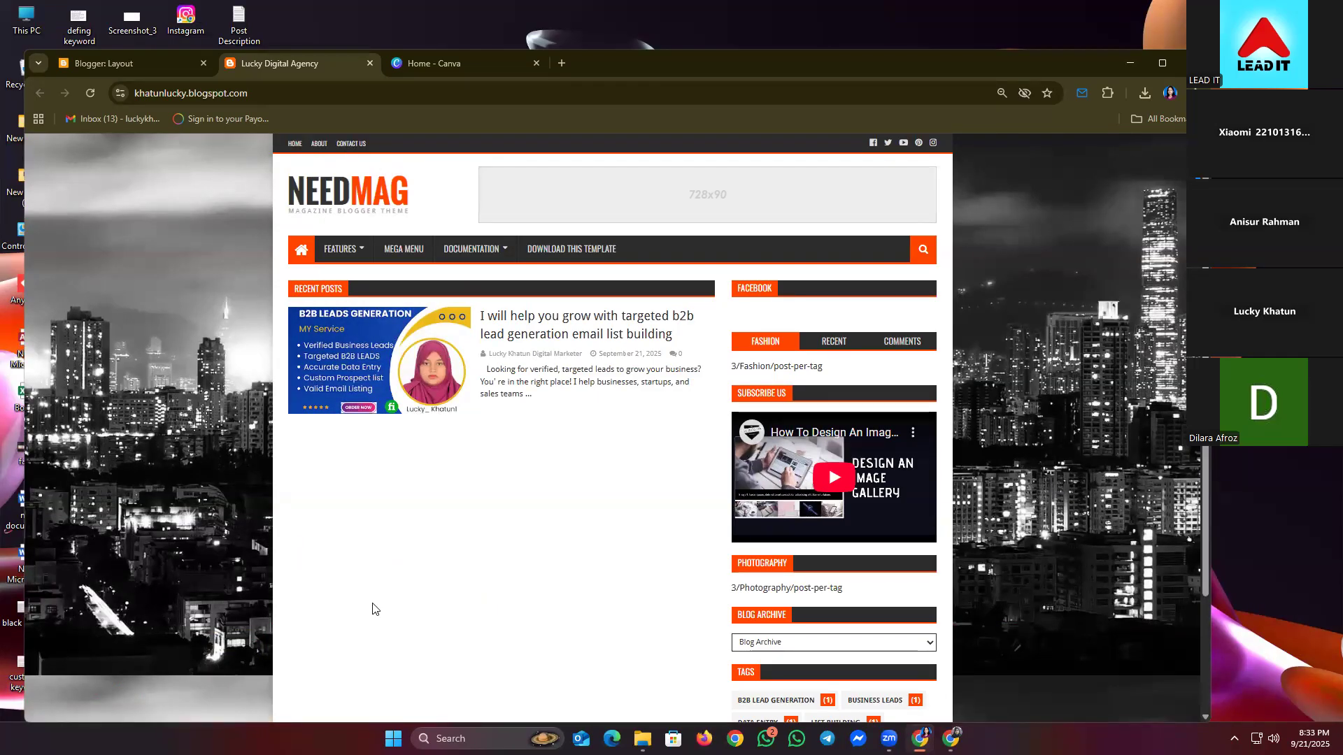
scroll(545, 391, "down", 3)
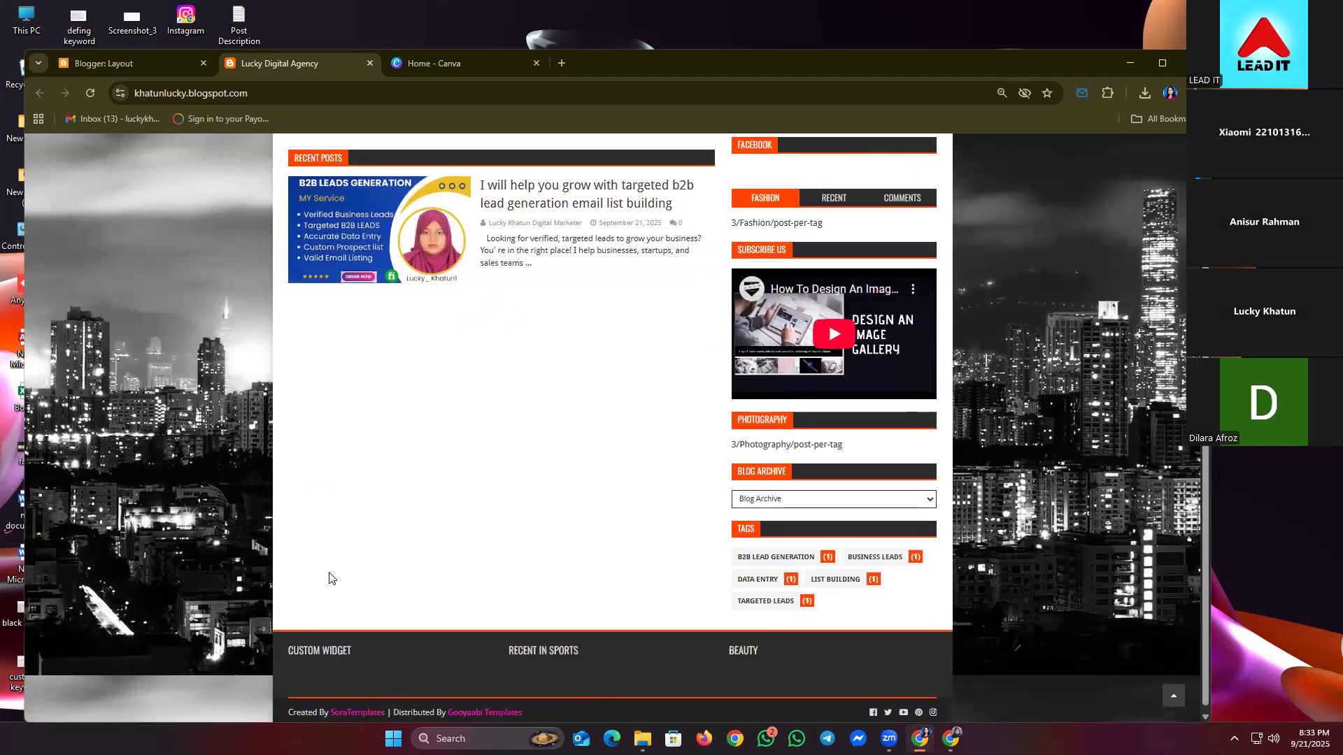
scroll(331, 580, "up", 3)
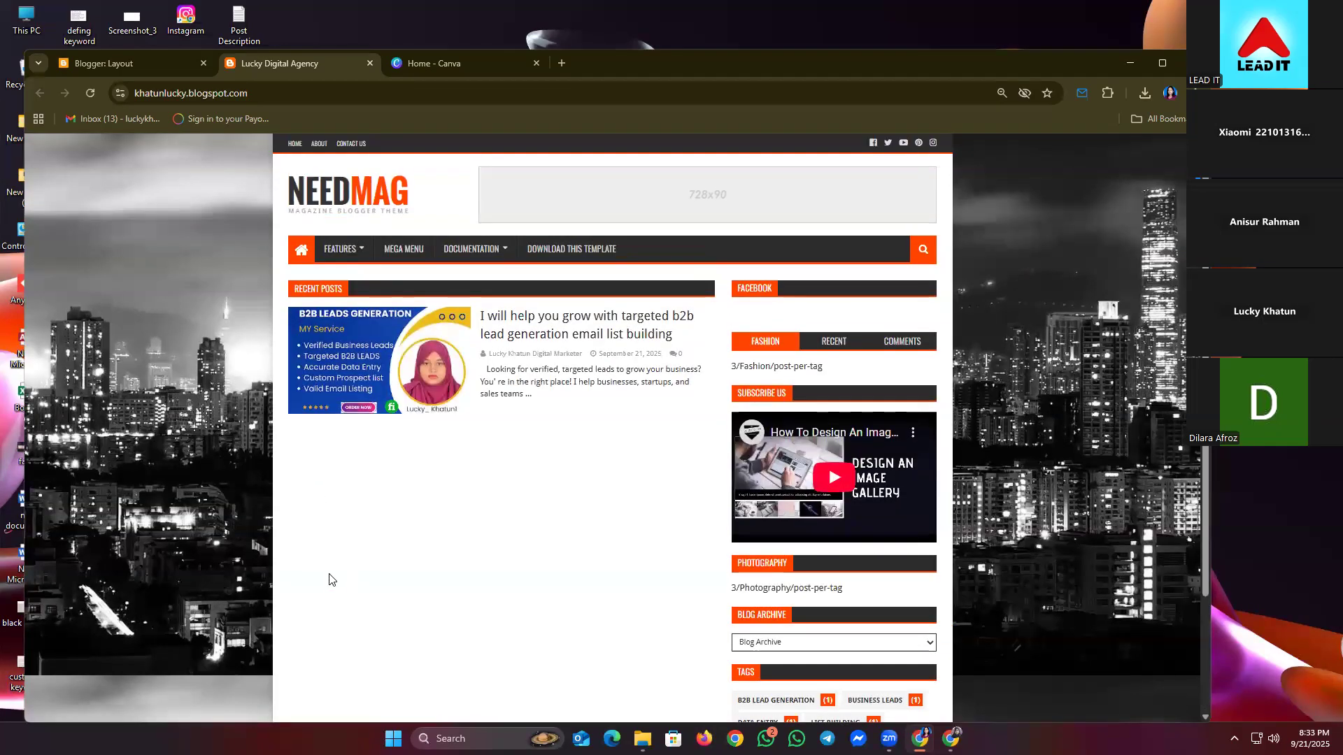
left_click(1194, 93)
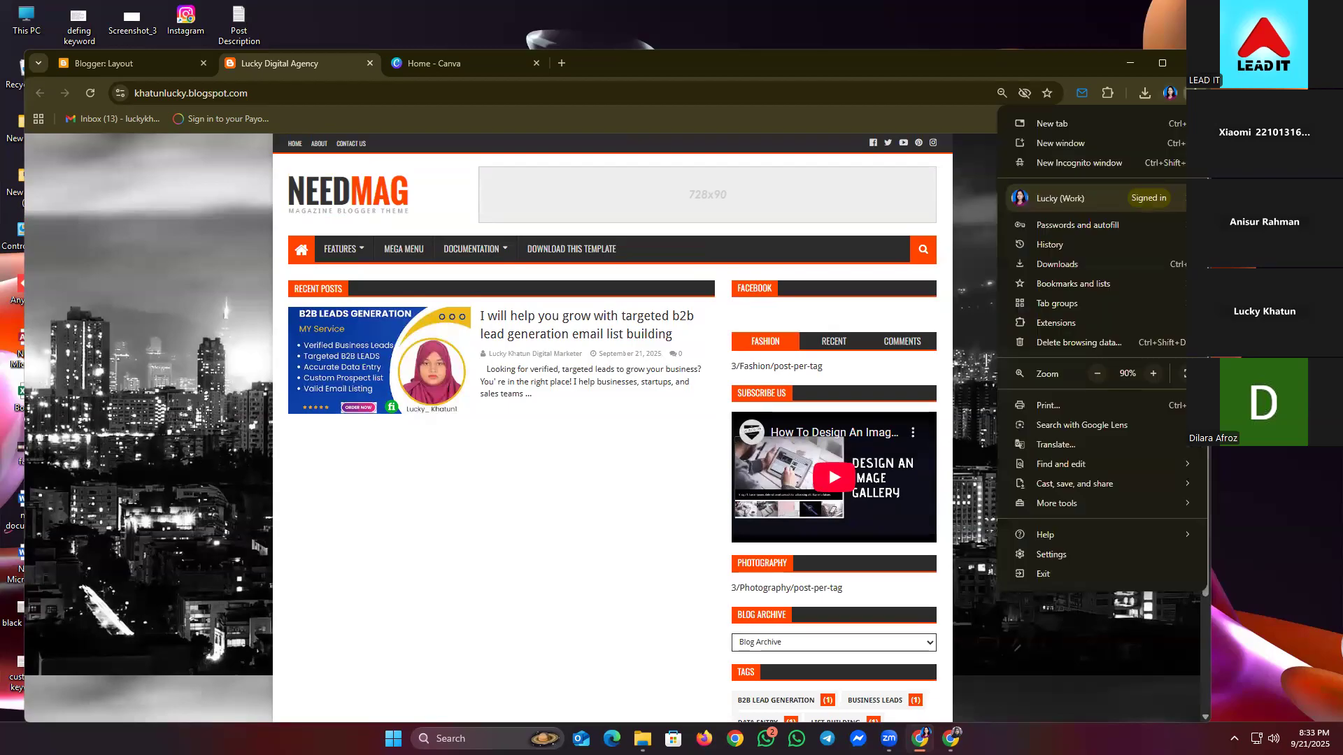
left_click(1153, 373)
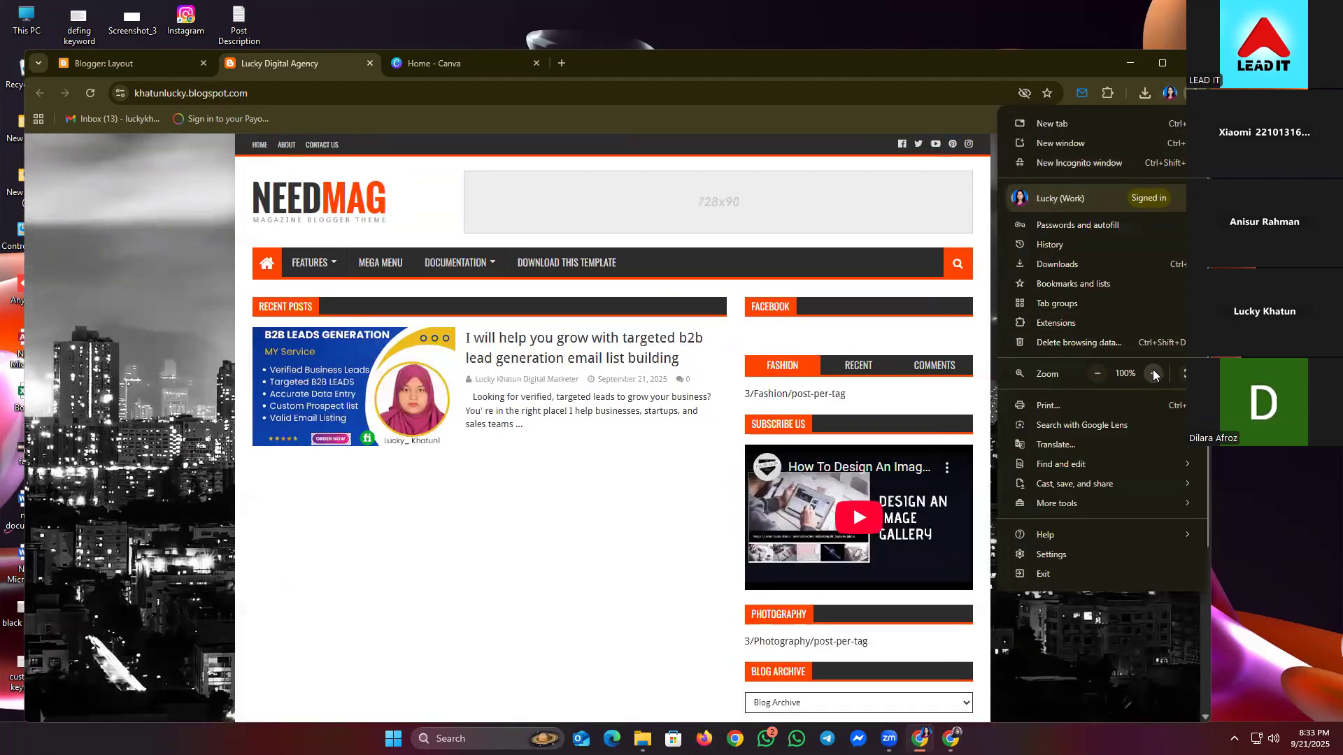
left_click(1153, 373)
left_click(1152, 373)
left_click(1152, 372)
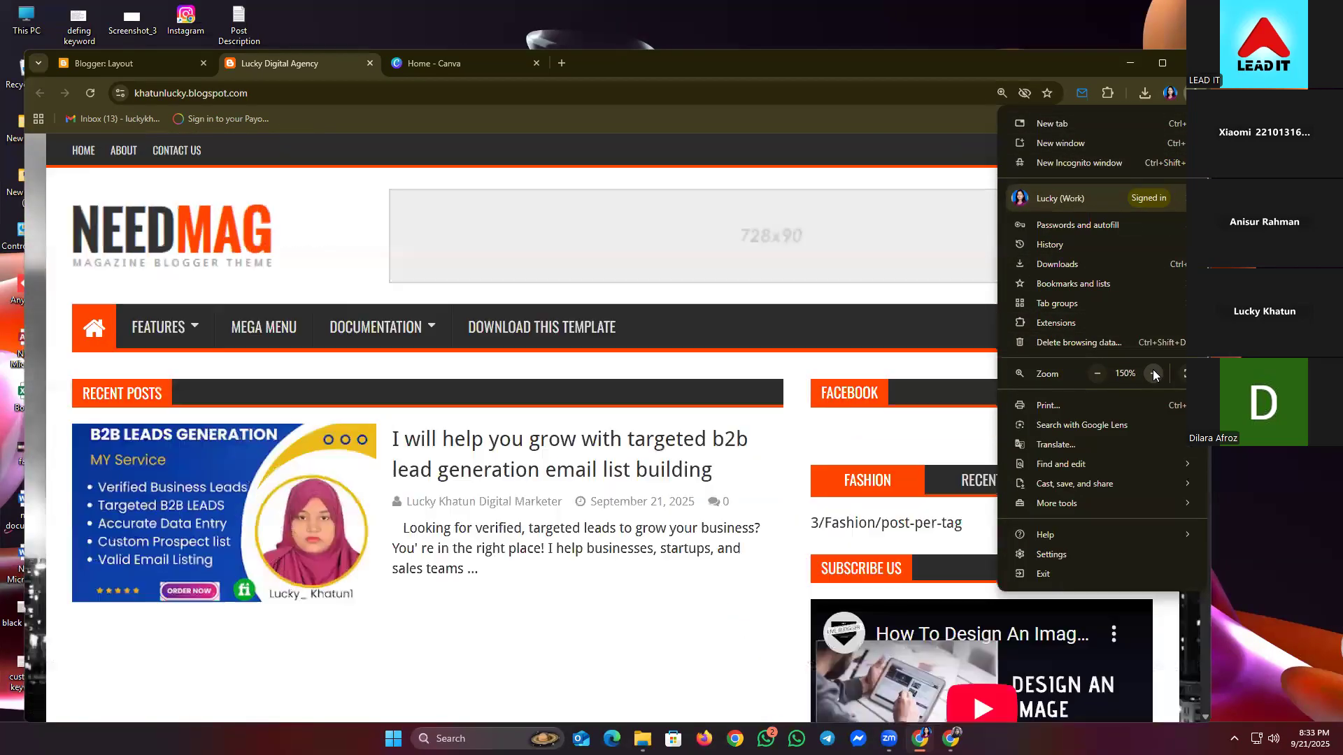
left_click(143, 61)
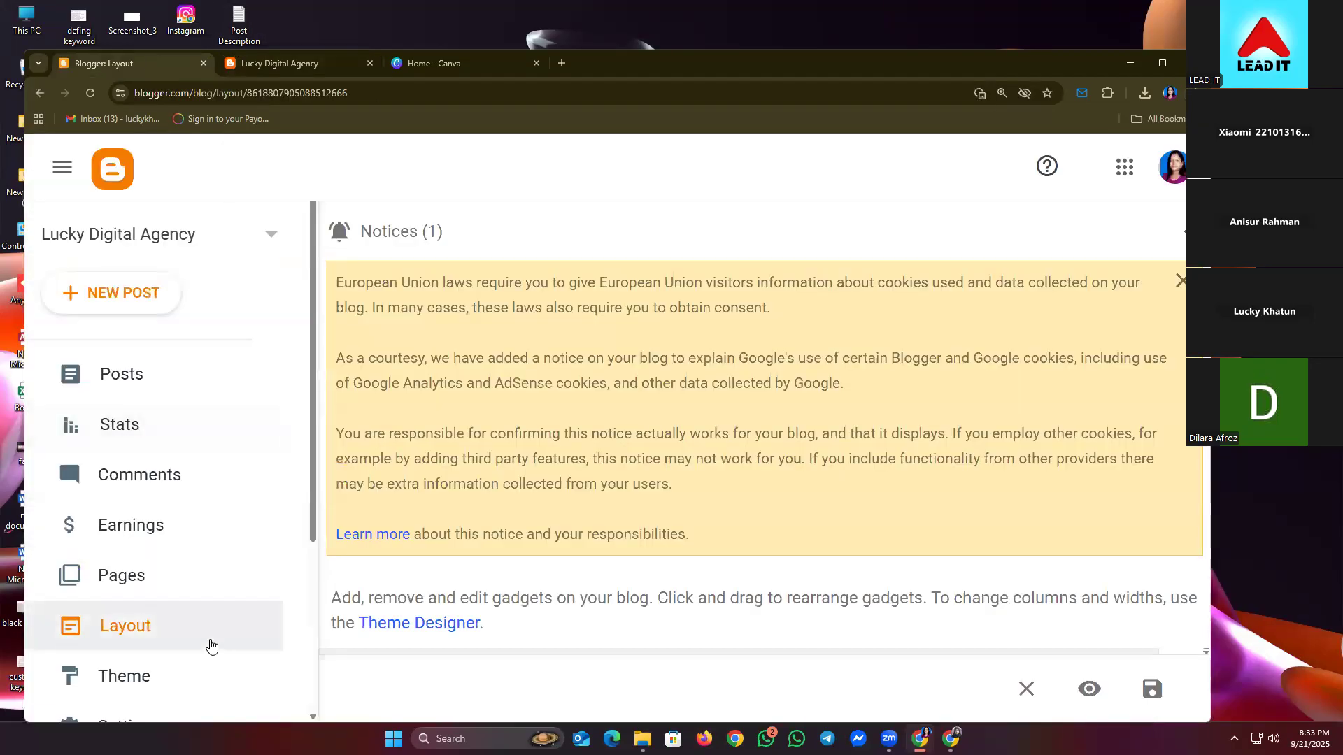
- Collapse the cookie notice and scroll down to the Logo header gadget on the Layout page
scroll(212, 645, "down", 2)
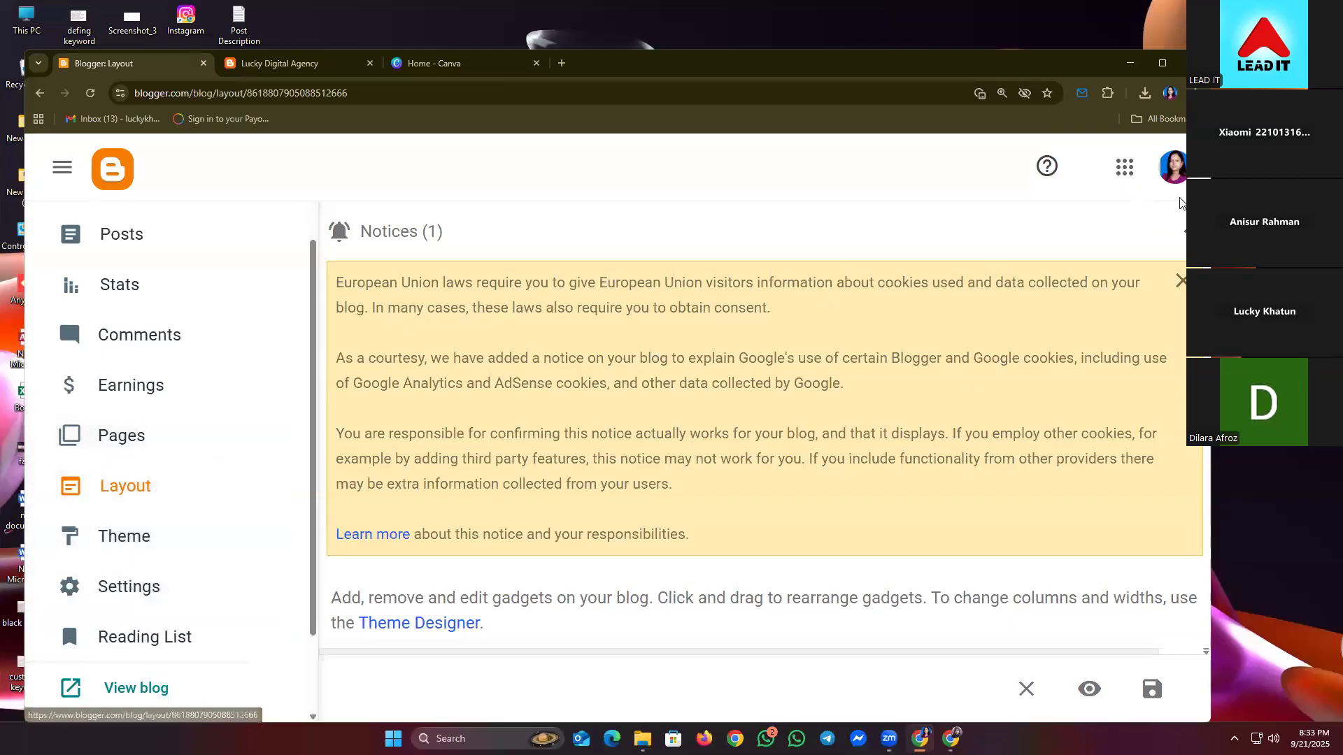
left_click(1184, 230)
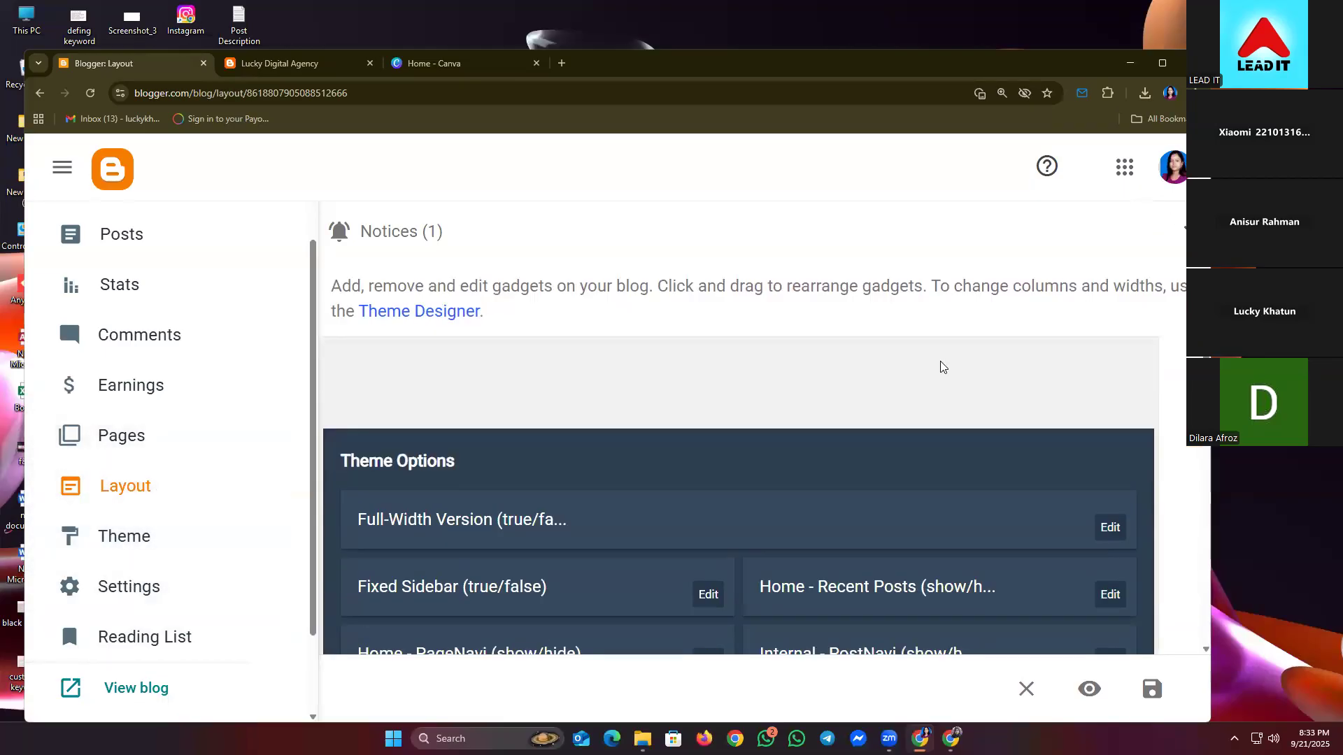
scroll(940, 367, "down", 4)
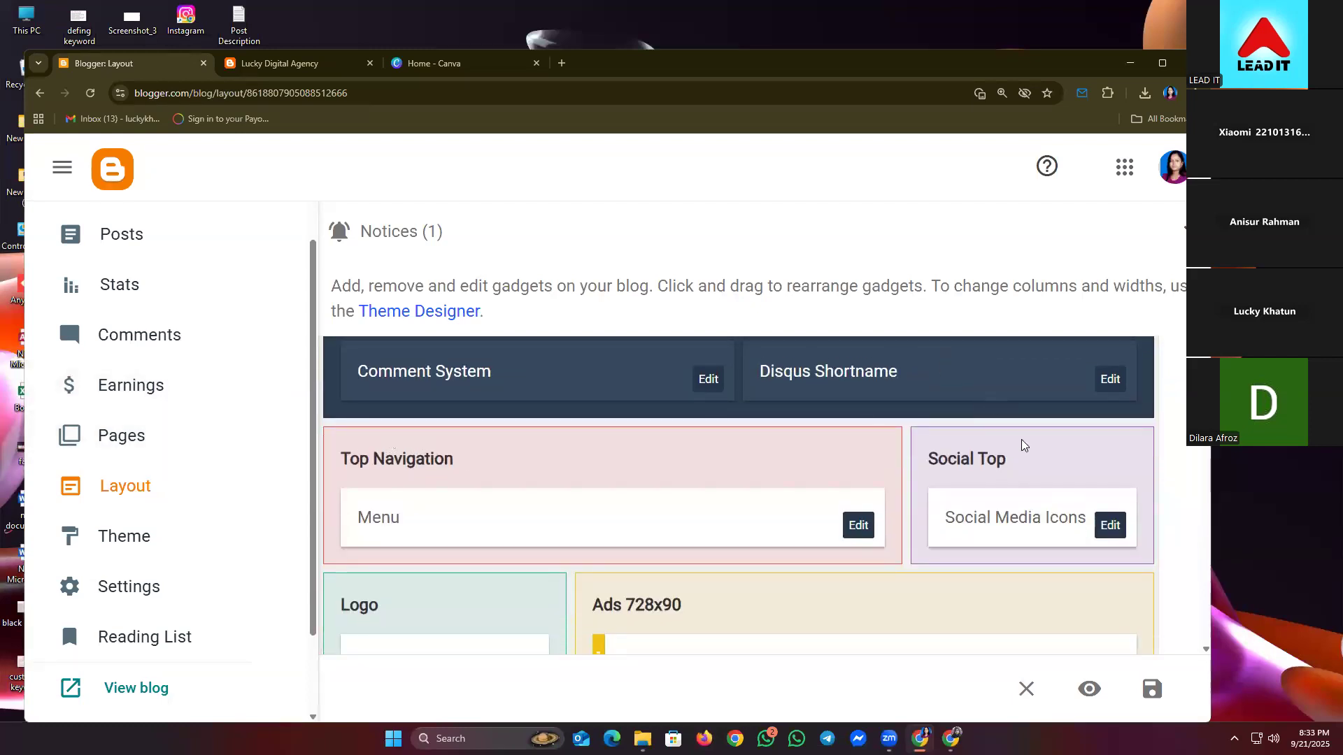
scroll(1026, 451, "down", 1)
scroll(1028, 458, "down", 2)
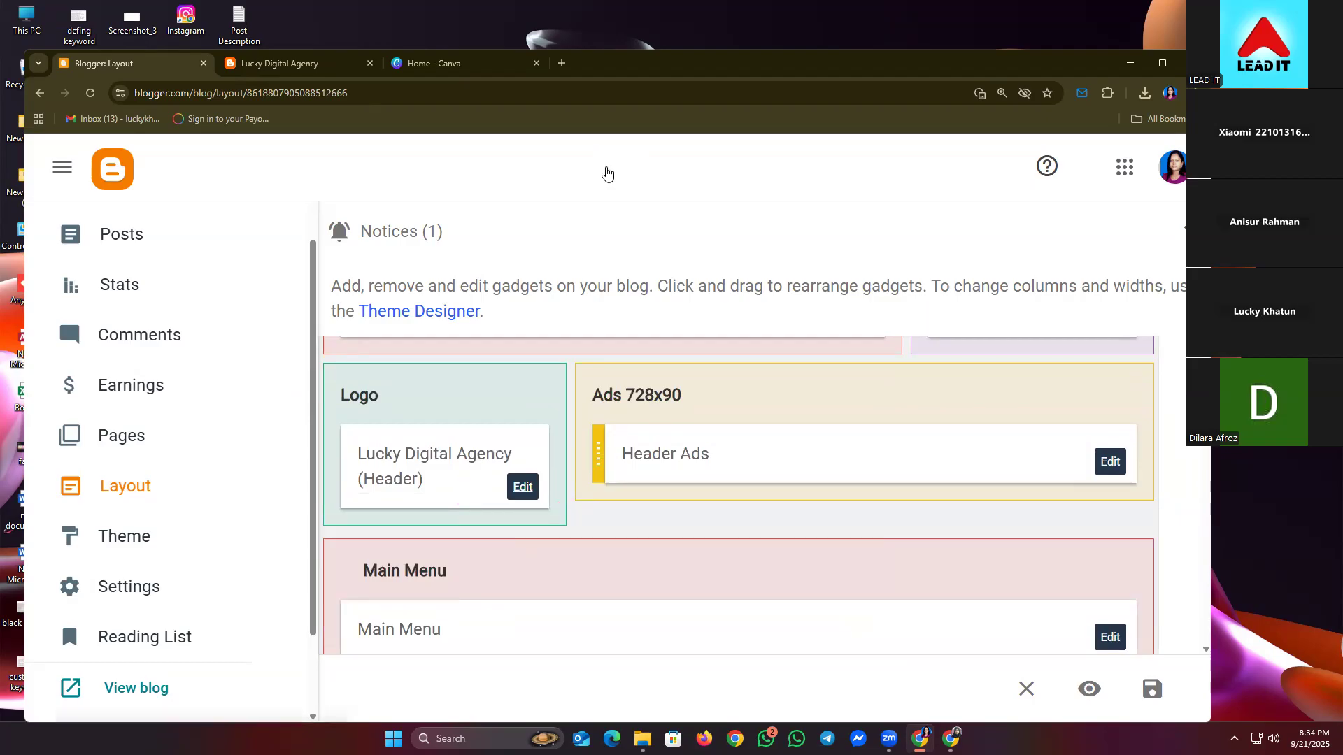
- Upload the Canva logo PNG from Downloads as the Header gadget image
left_click(523, 487)
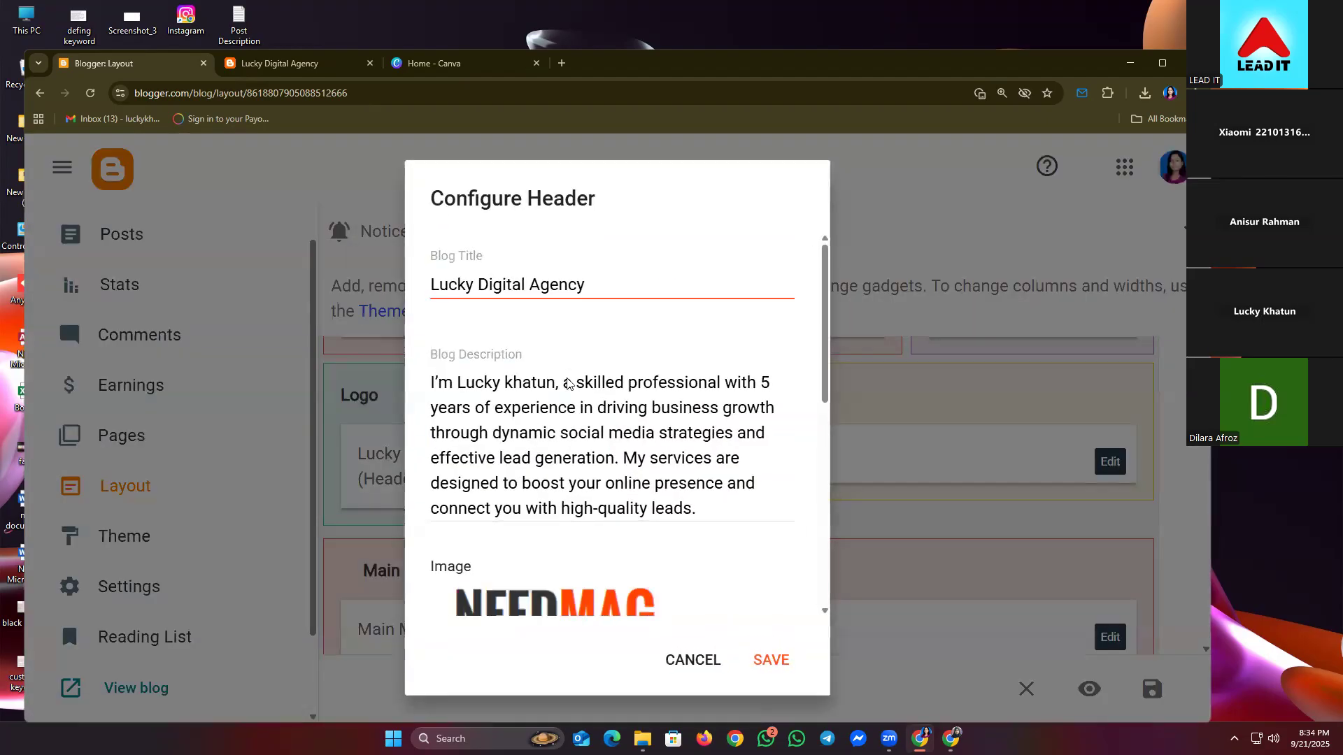
scroll(570, 392, "down", 5)
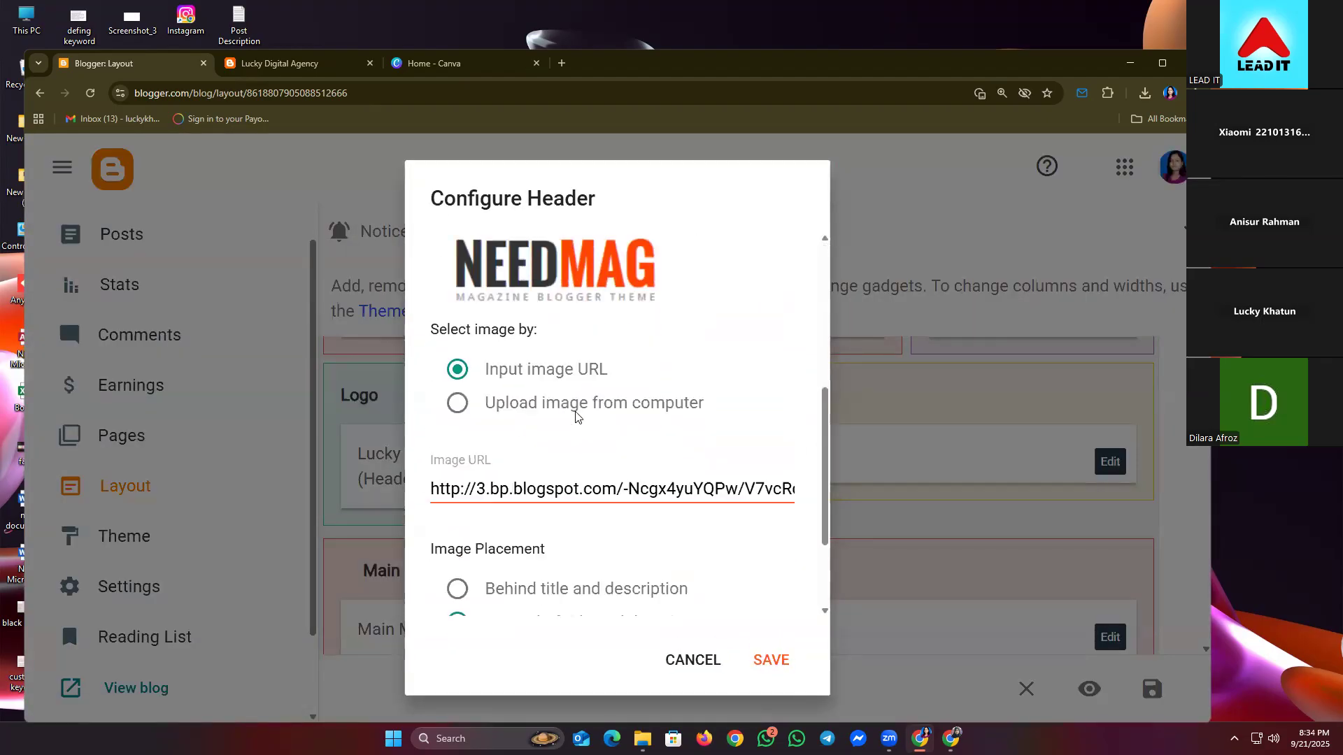
left_click(459, 406)
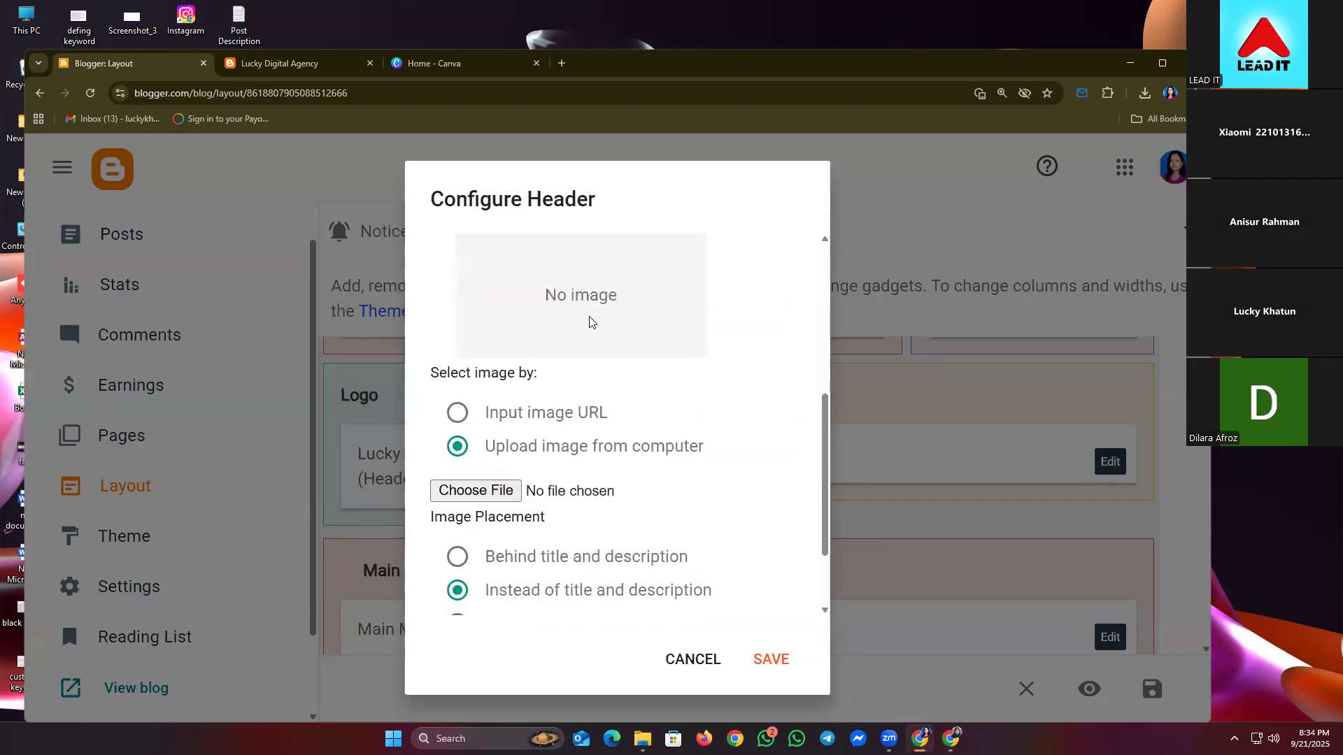
left_click(470, 487)
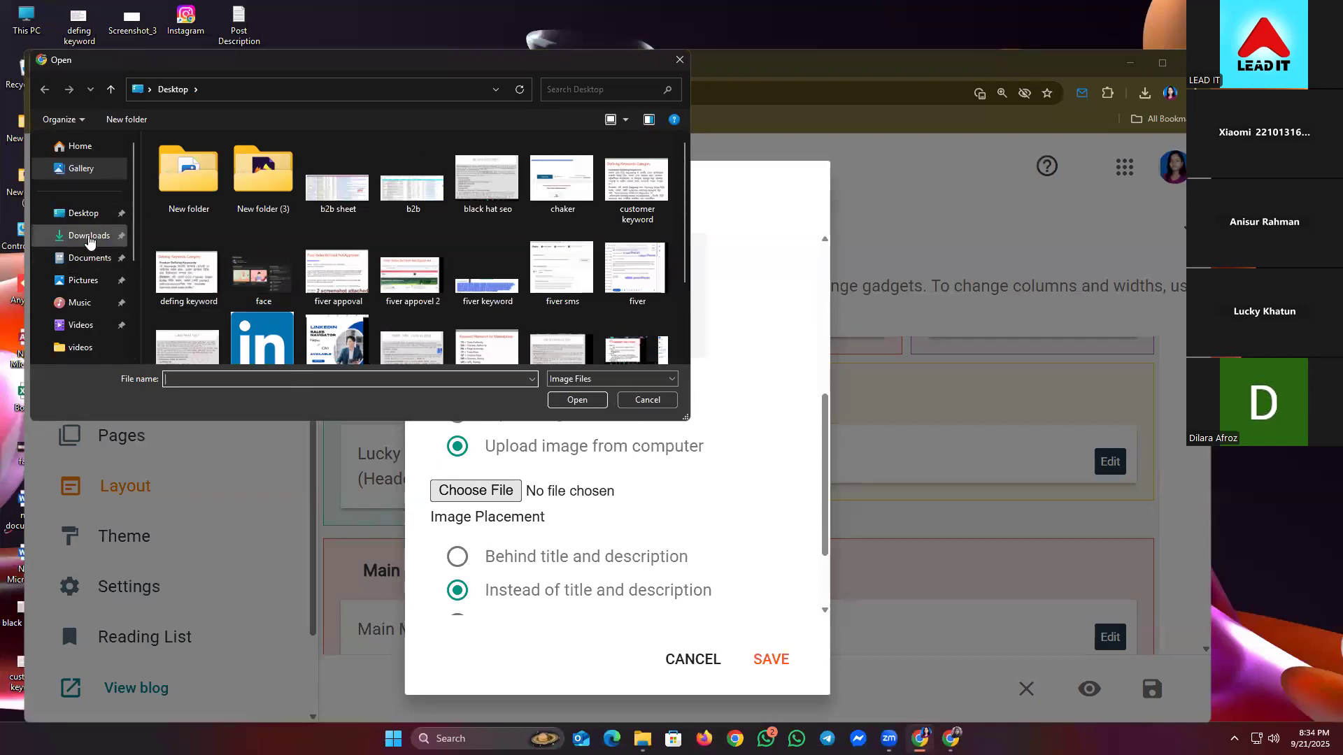
left_click(89, 237)
double_click(271, 209)
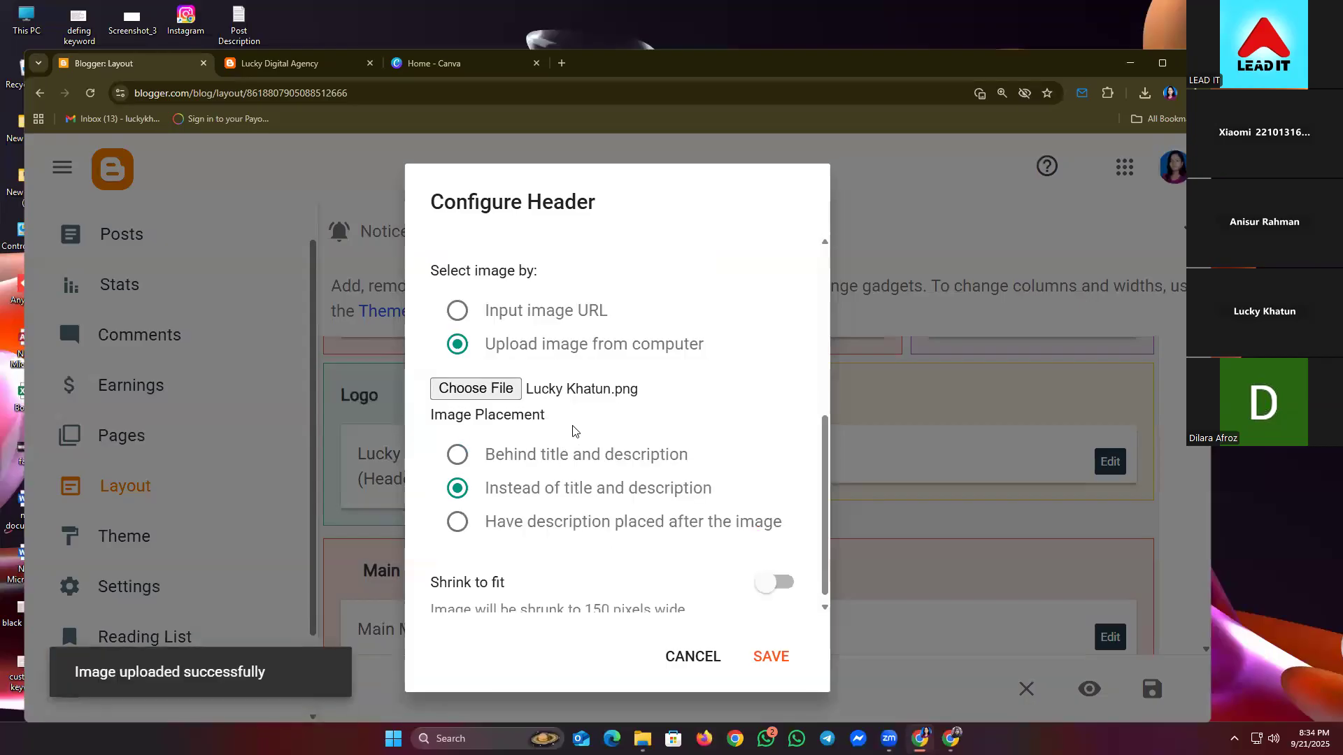
- Set the logo to show instead of title and description, and save the Header gadget
scroll(596, 409, "up", 2)
scroll(595, 401, "up", 1)
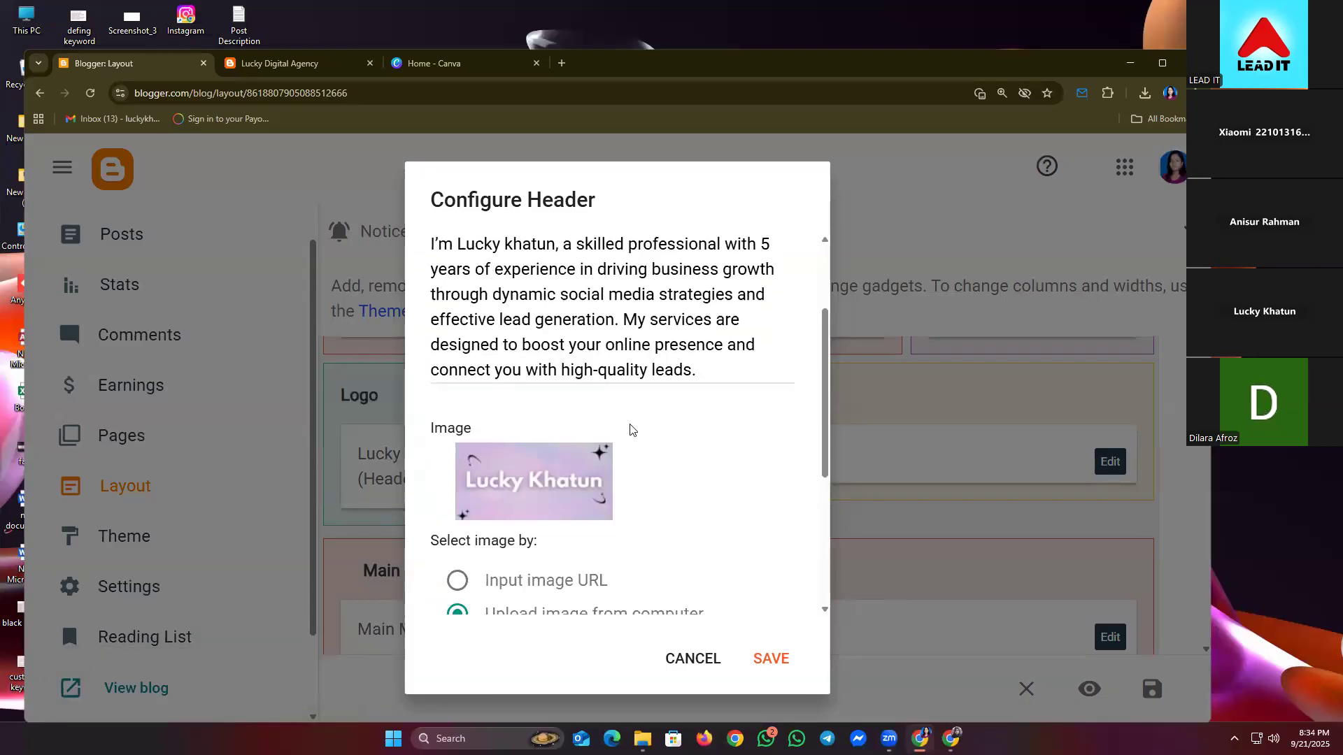
scroll(635, 423, "down", 2)
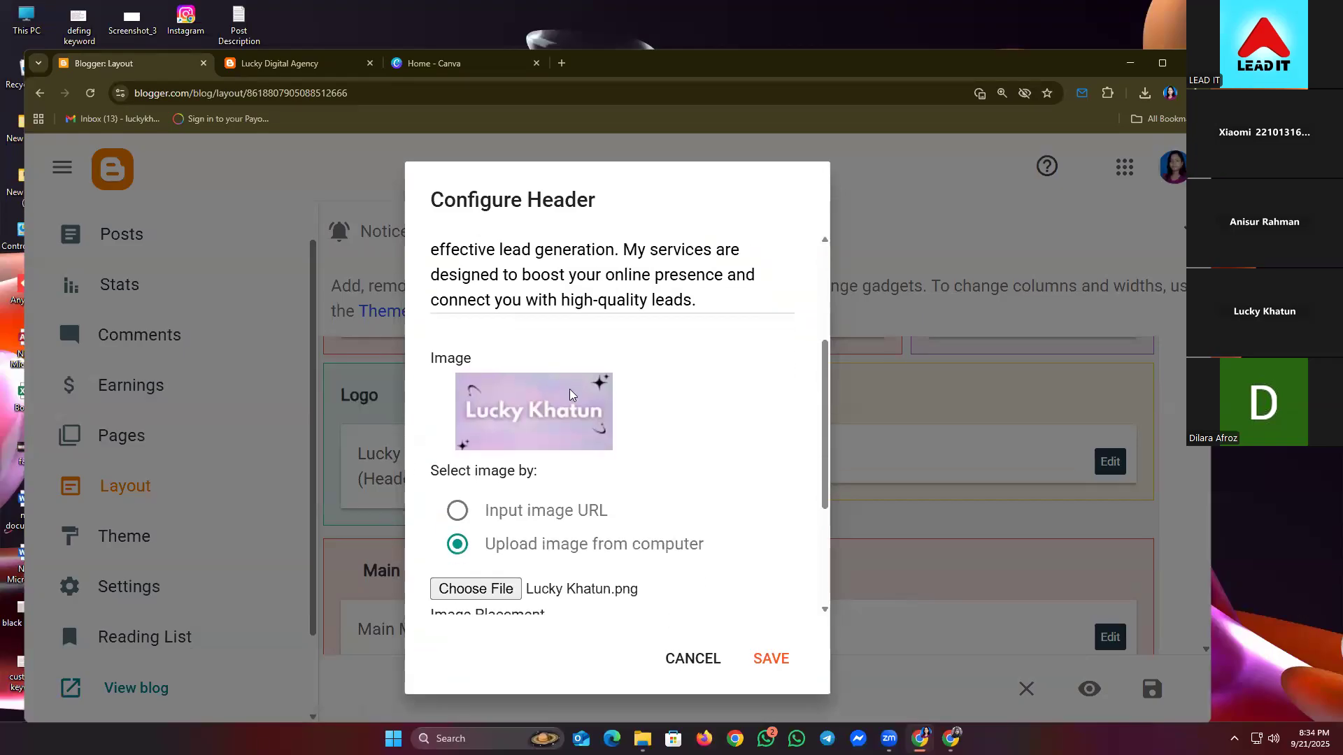
scroll(570, 394, "down", 3)
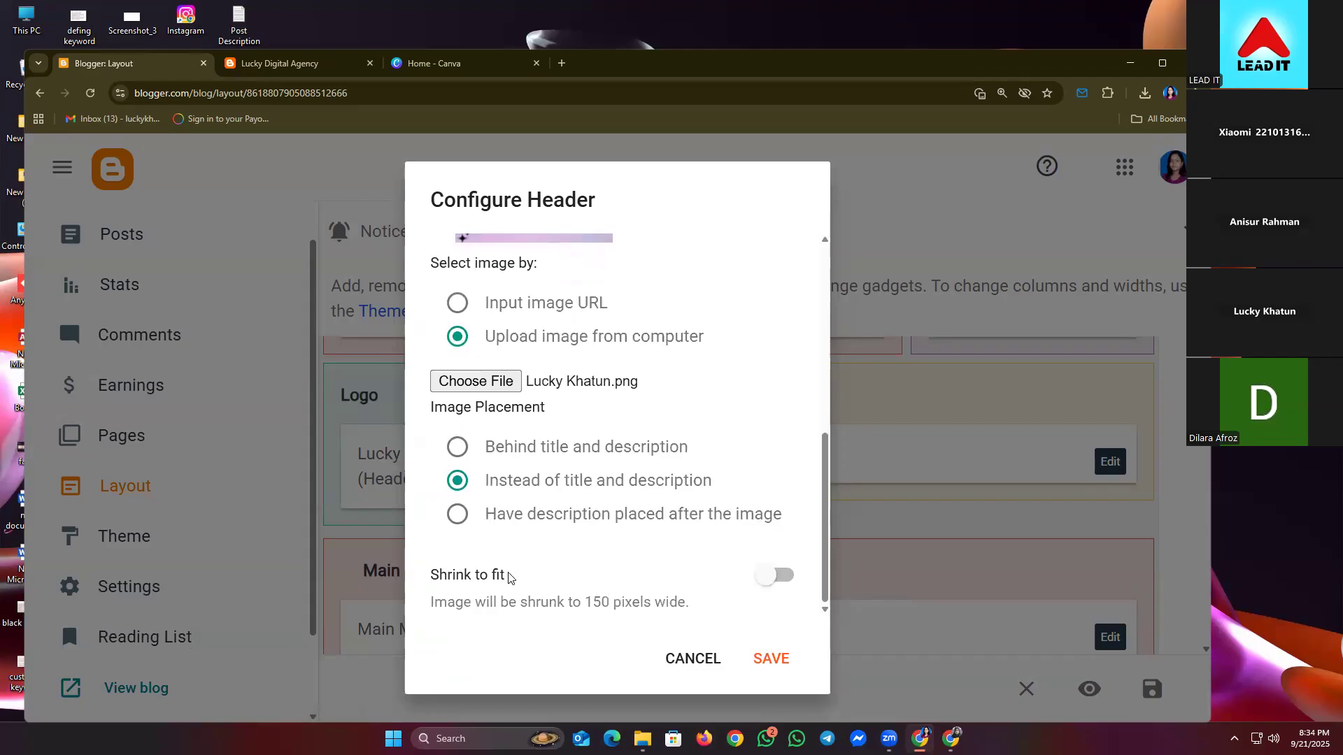
left_click_drag(486, 483, 723, 481)
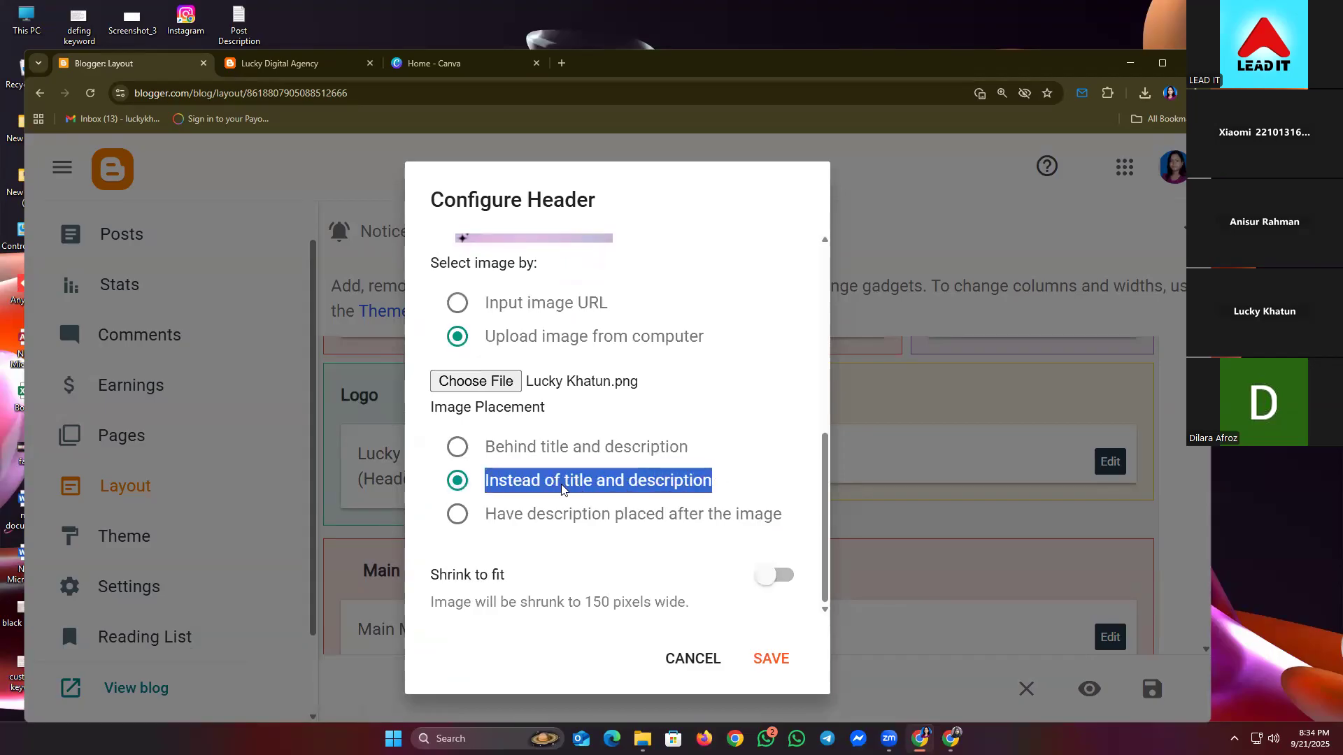
left_click(662, 488)
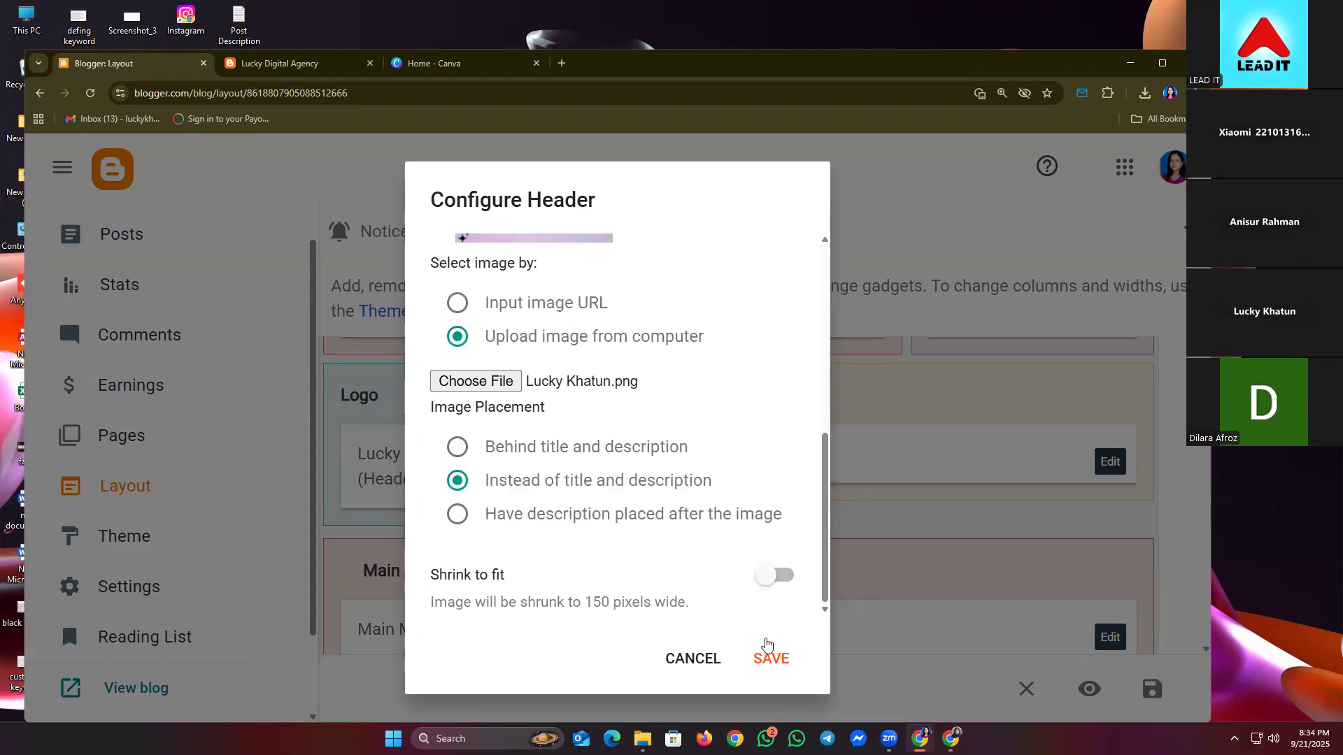
left_click(777, 659)
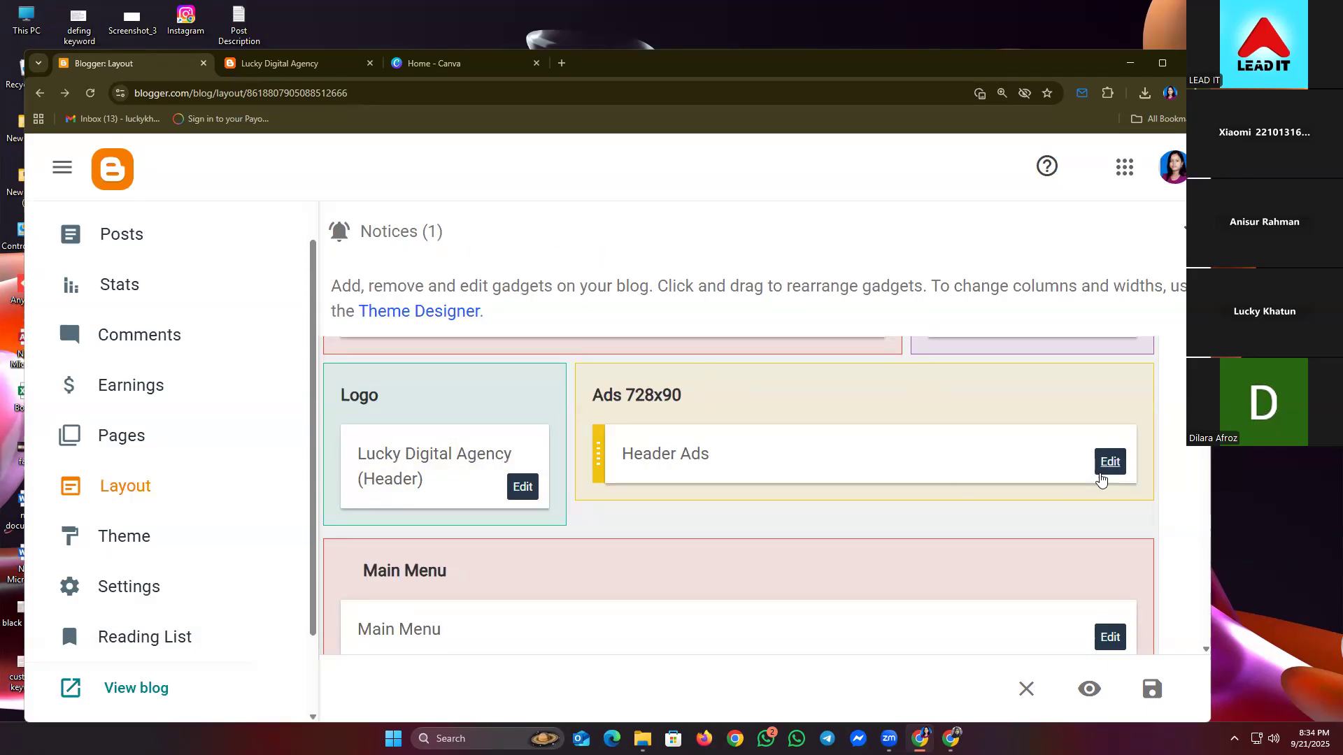
- Remove the Header Ads gadget from the Ads 728x90 section
left_click(1110, 464)
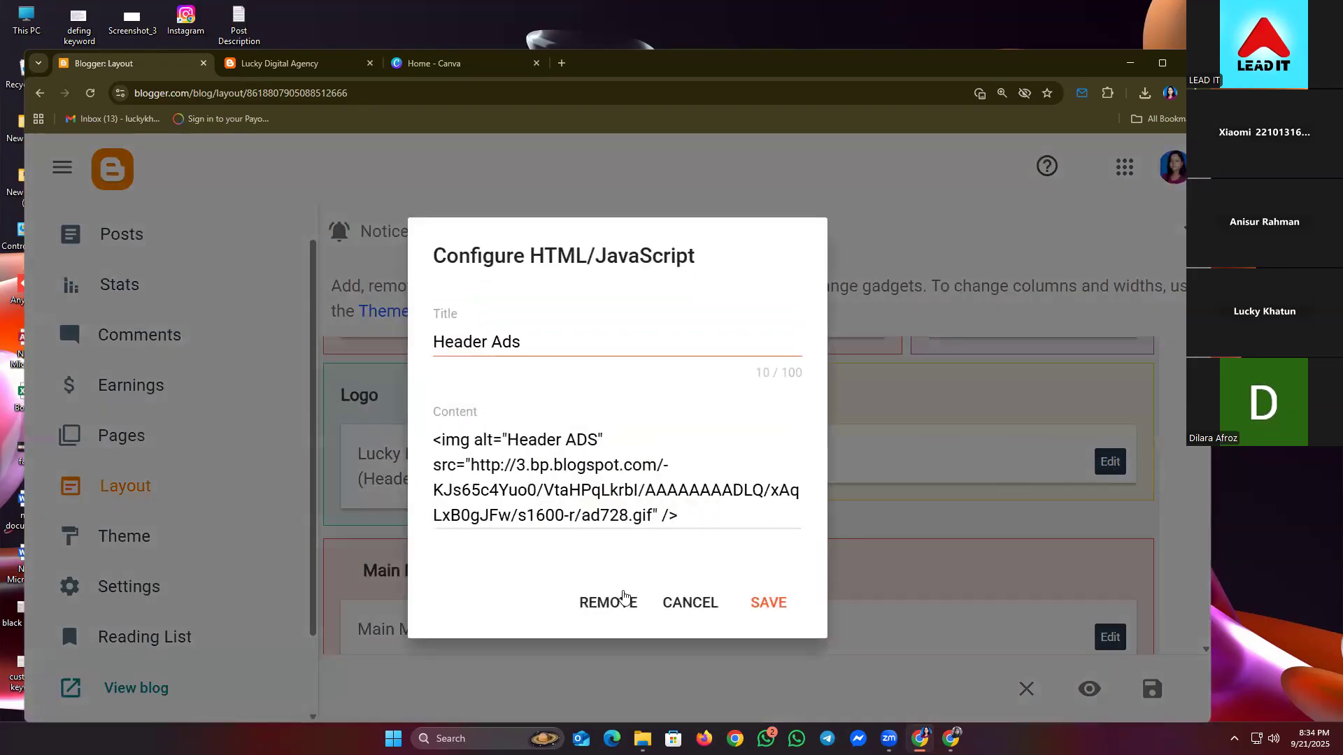
left_click(619, 596)
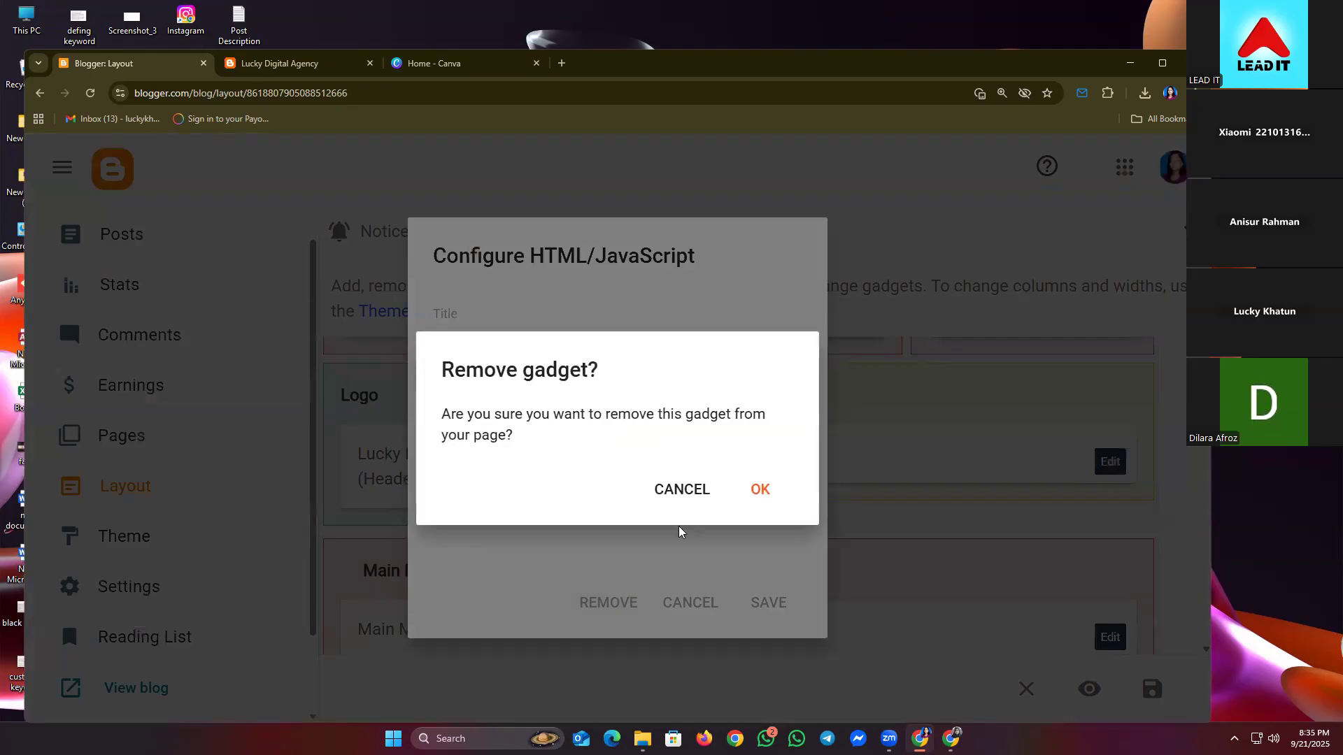
left_click(759, 490)
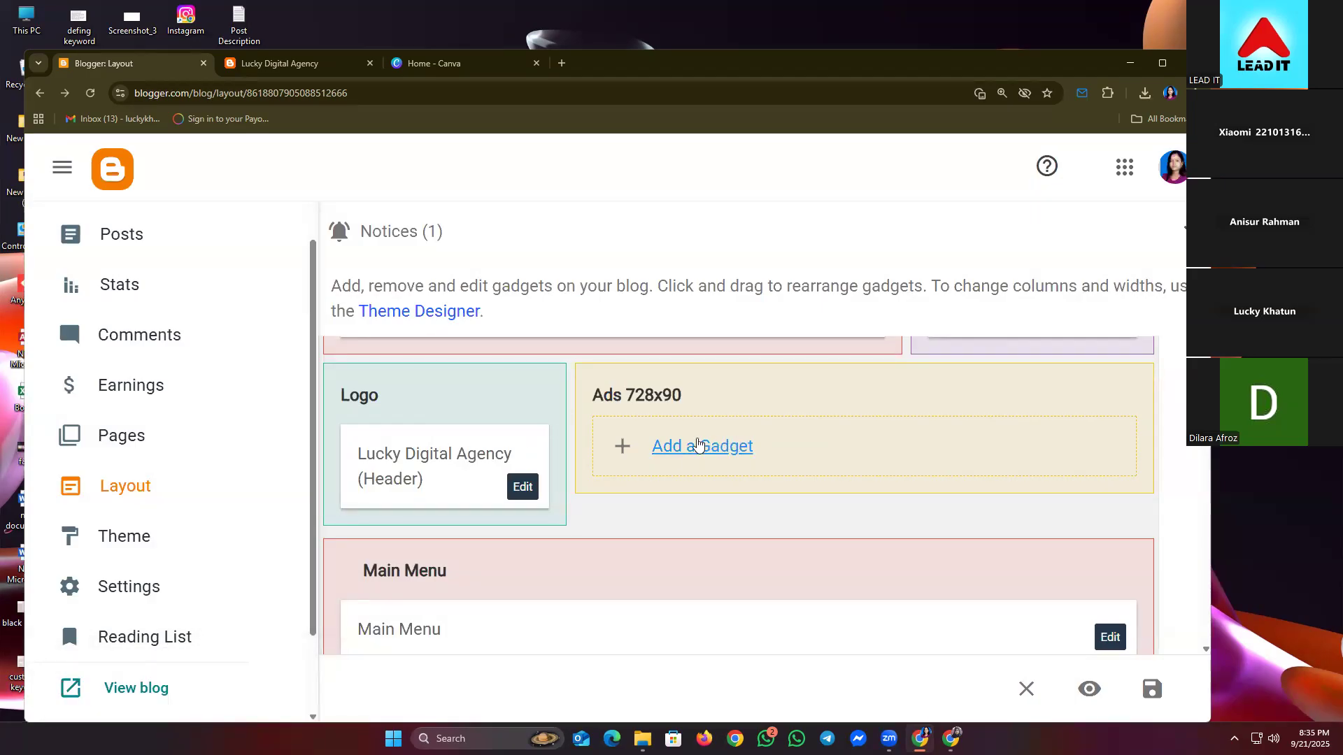
- Add an Image gadget with the uploaded Welcome To My Portfolio banner and save it
left_click(698, 444)
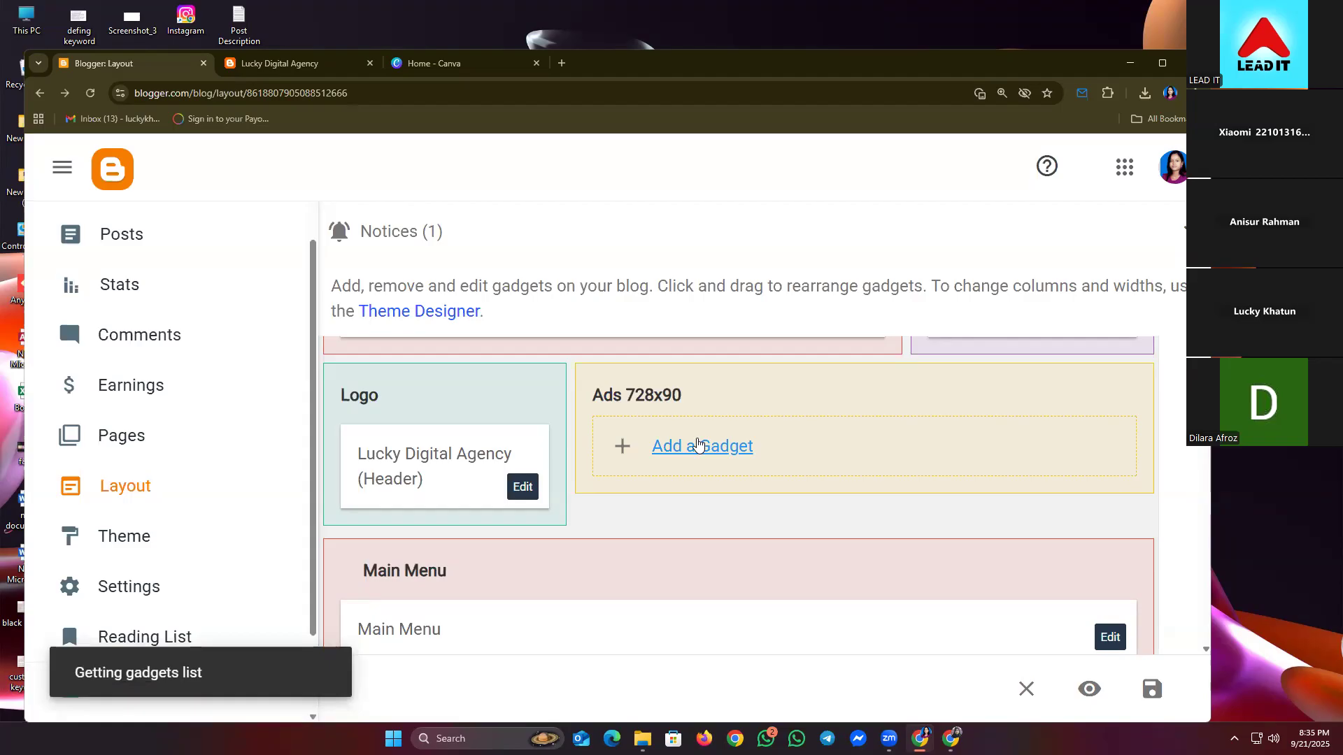
scroll(586, 355, "down", 5)
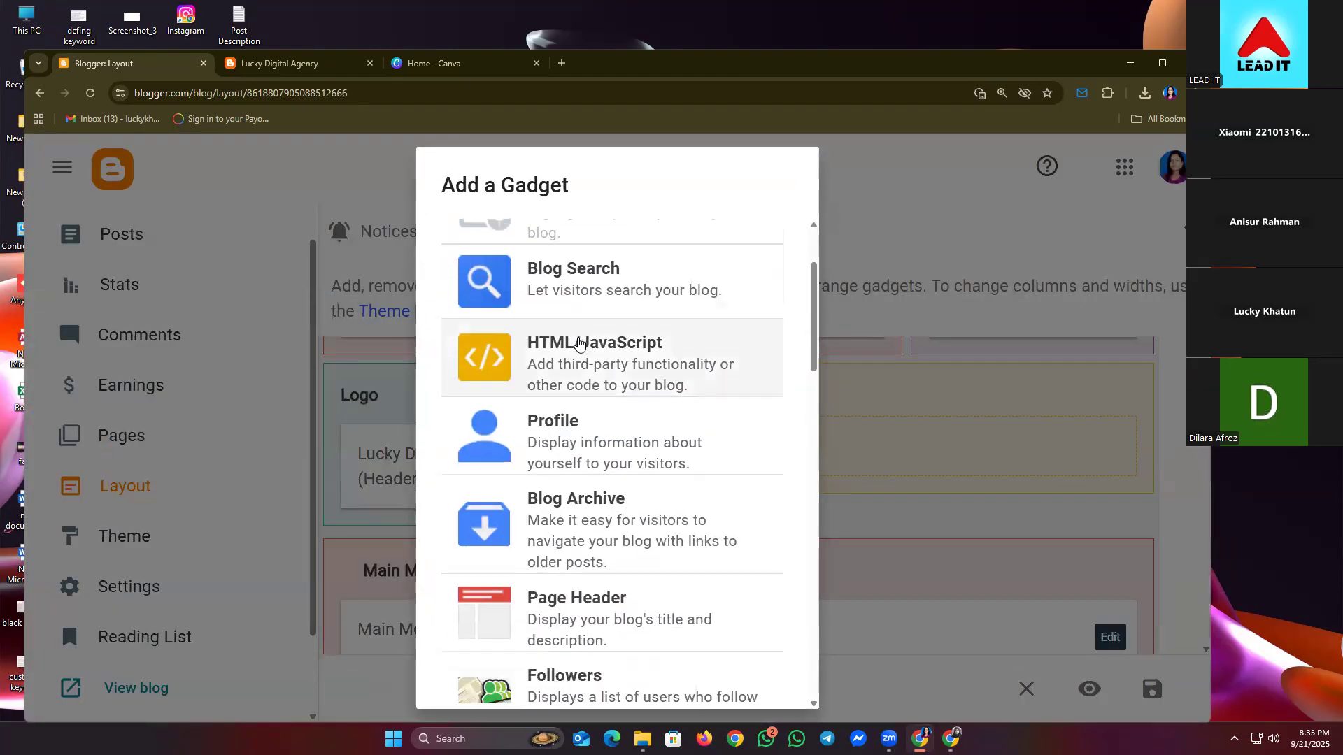
scroll(586, 355, "down", 2)
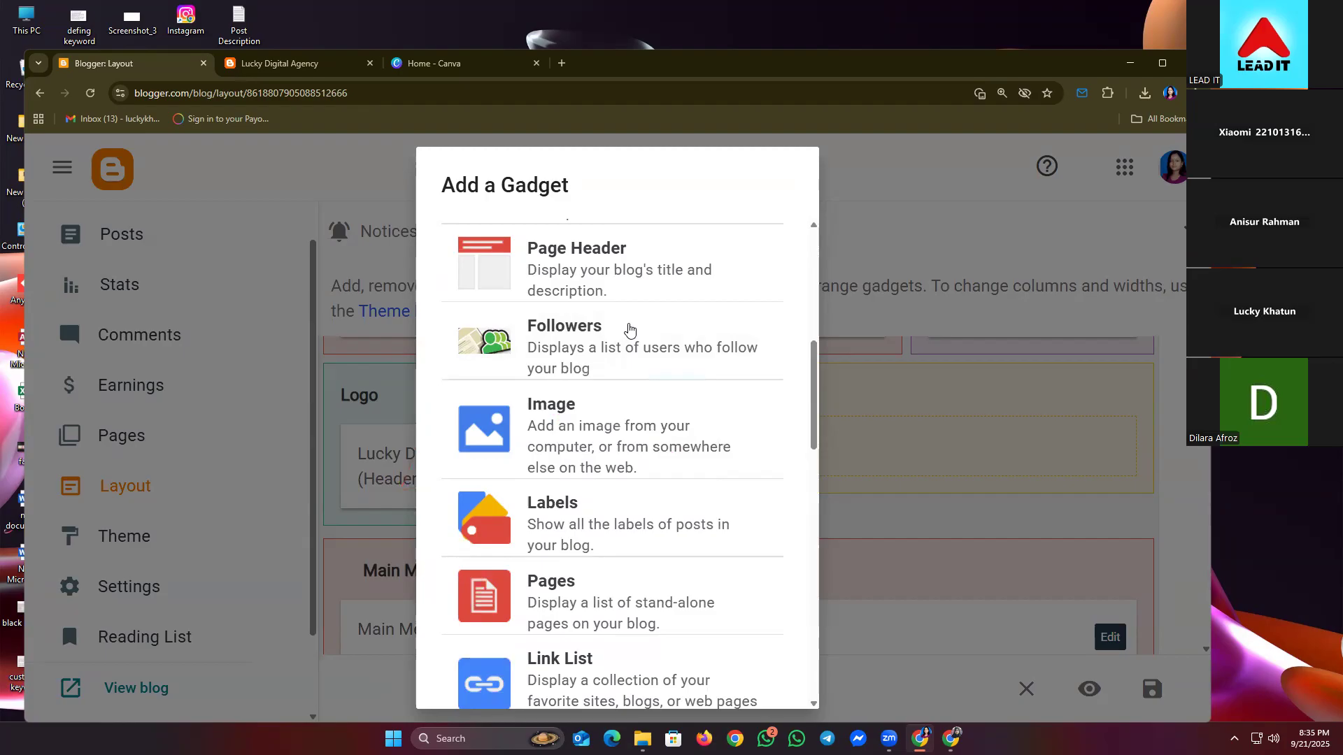
left_click(563, 439)
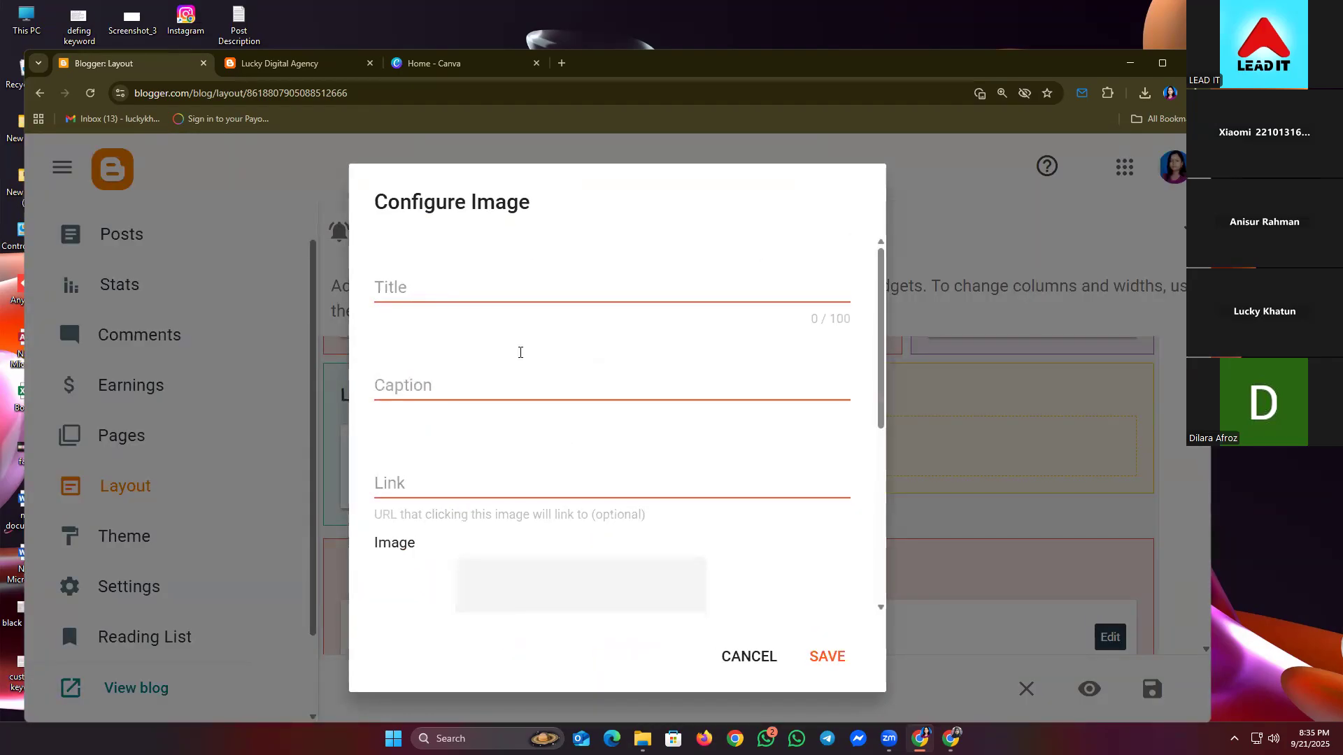
scroll(520, 352, "down", 3)
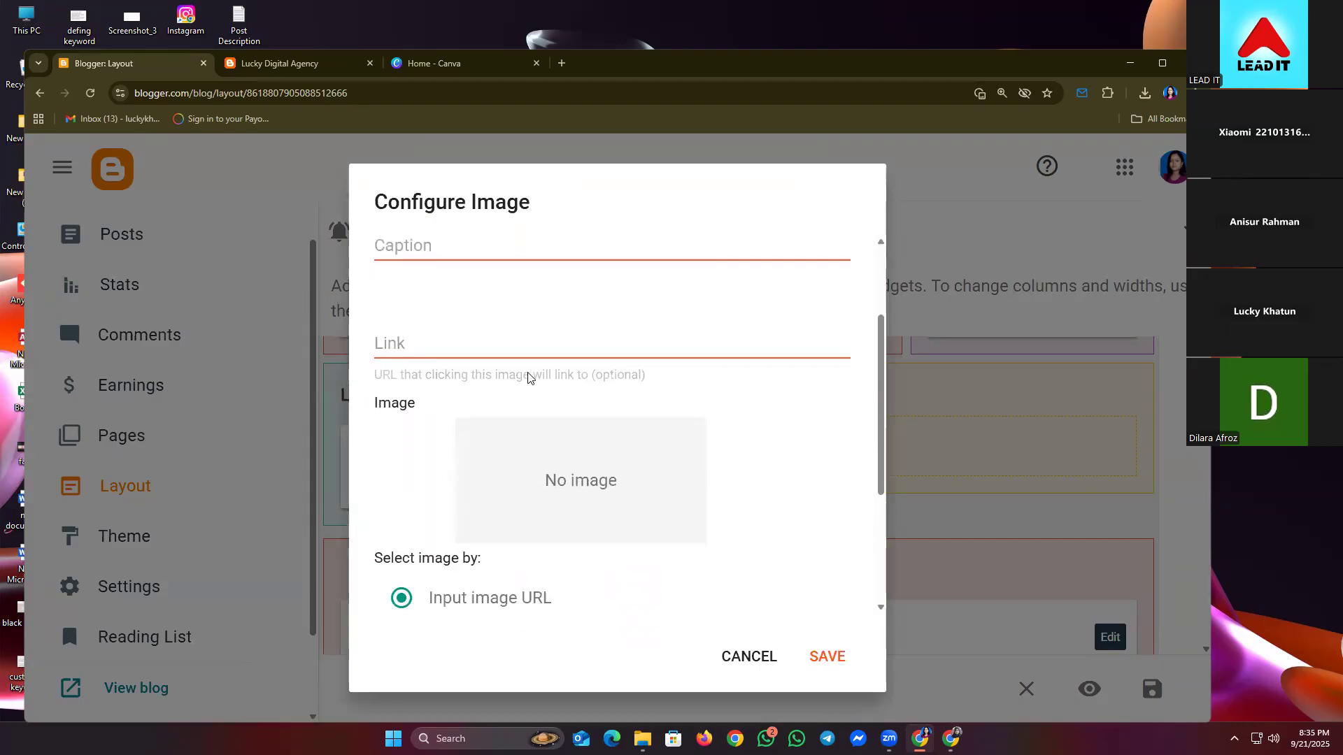
scroll(552, 378, "down", 1)
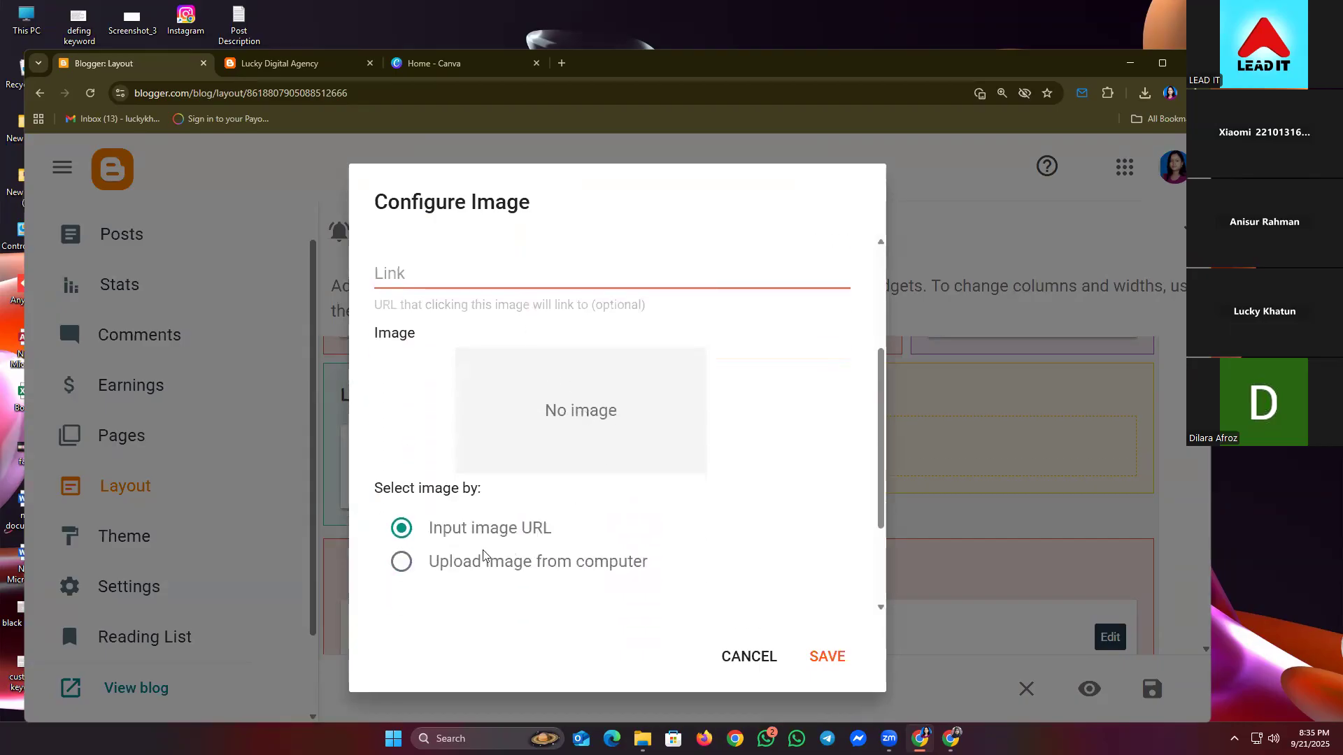
left_click(404, 563)
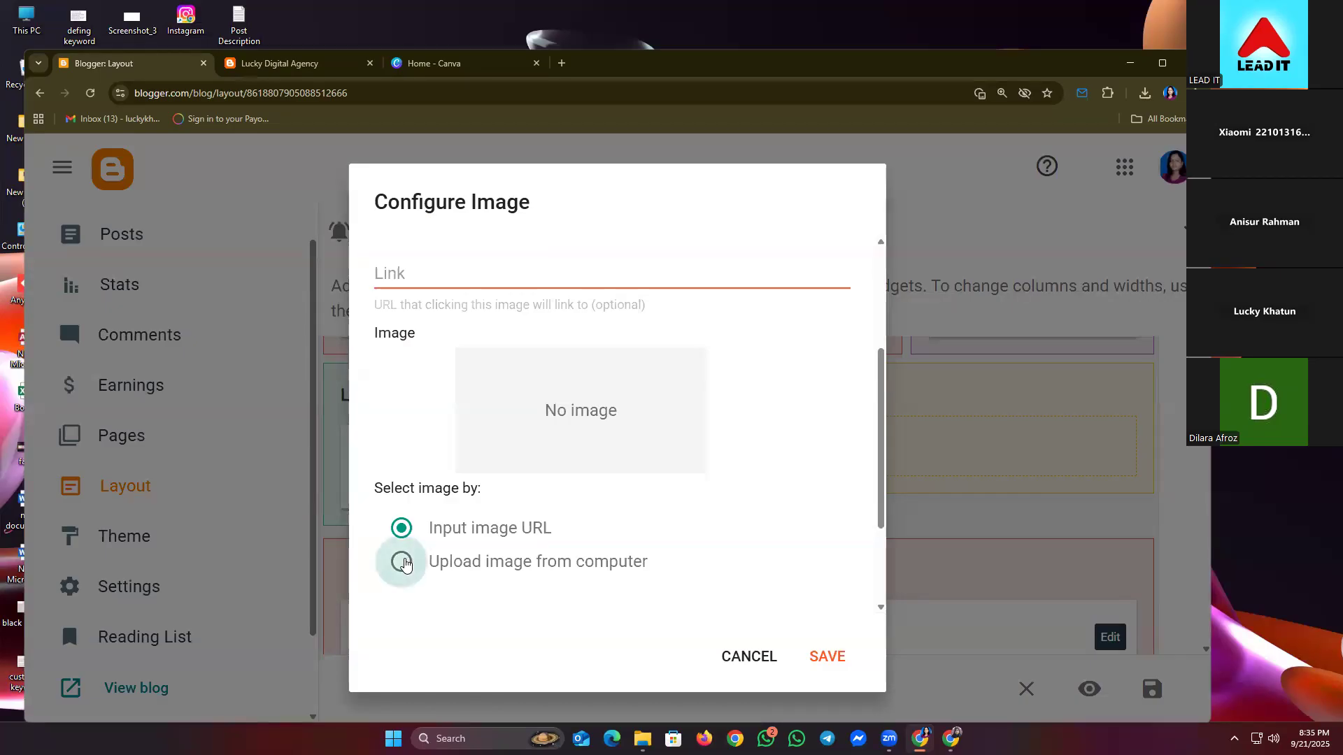
scroll(476, 565, "down", 2)
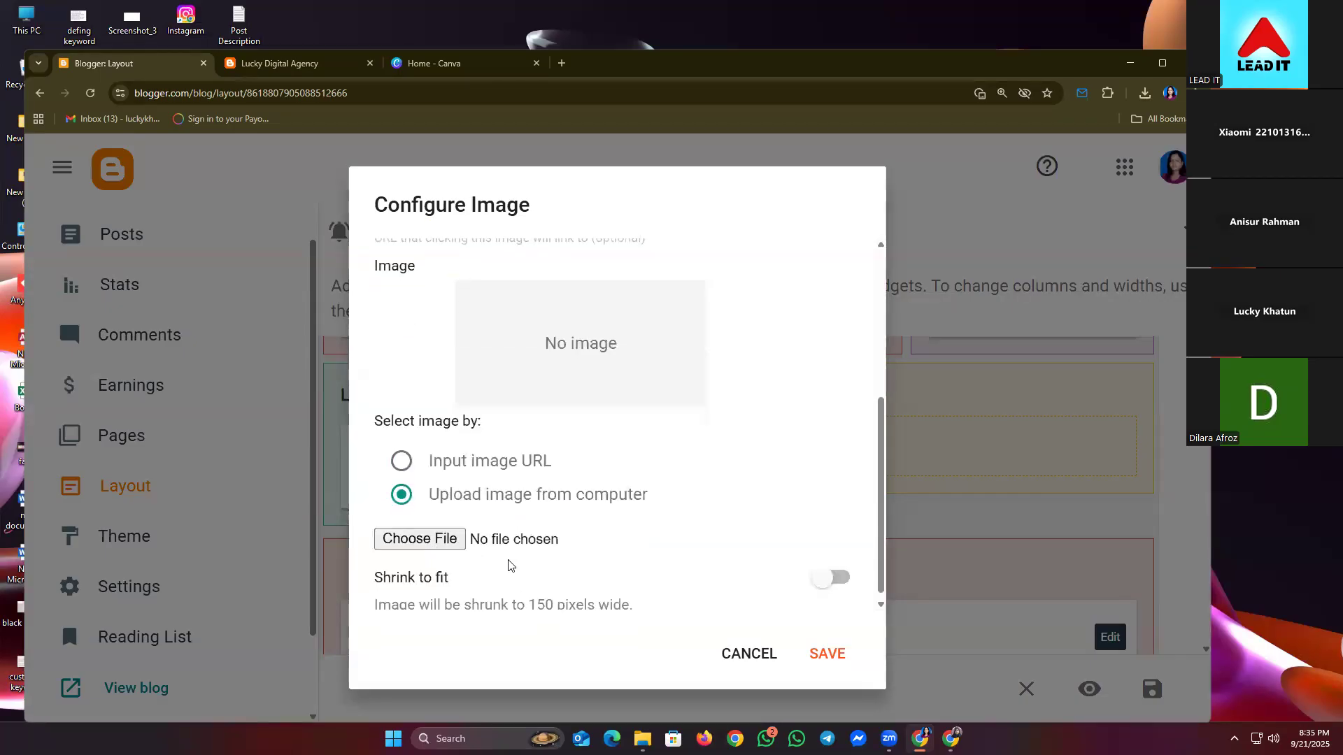
left_click(419, 535)
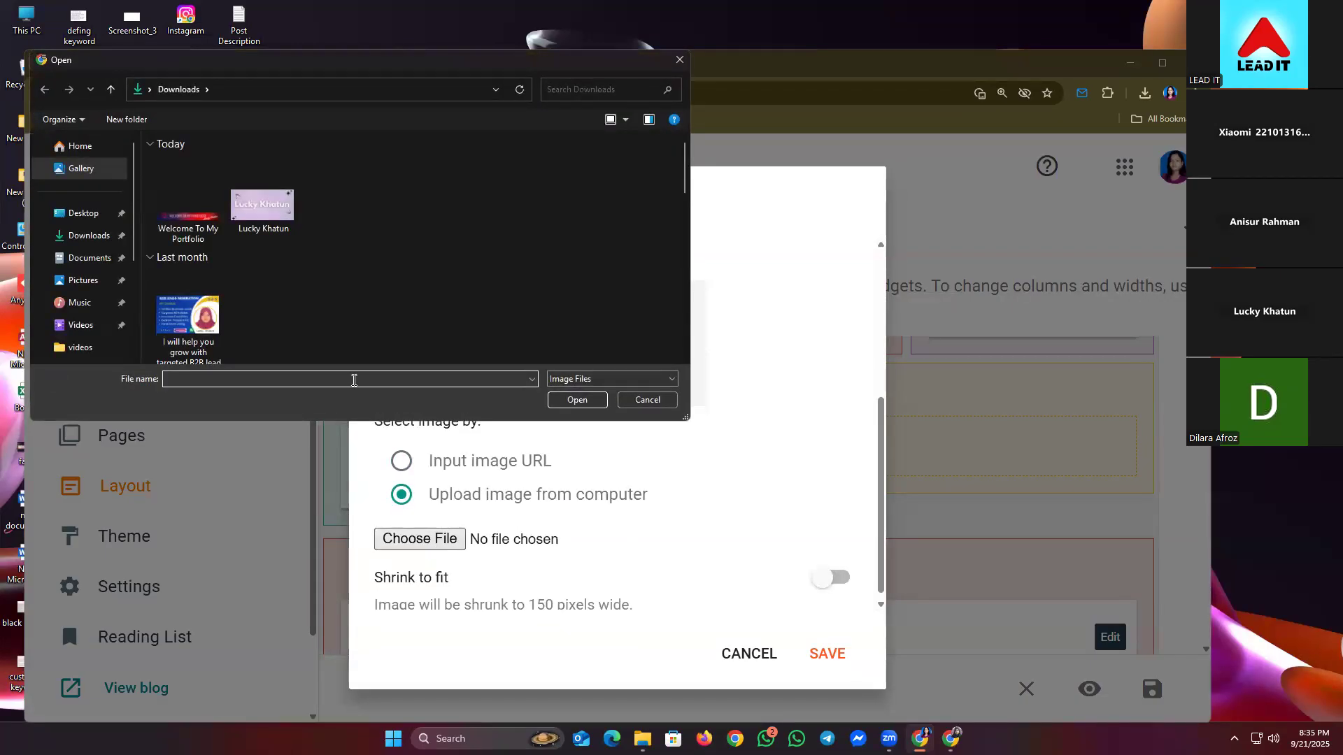
double_click(200, 223)
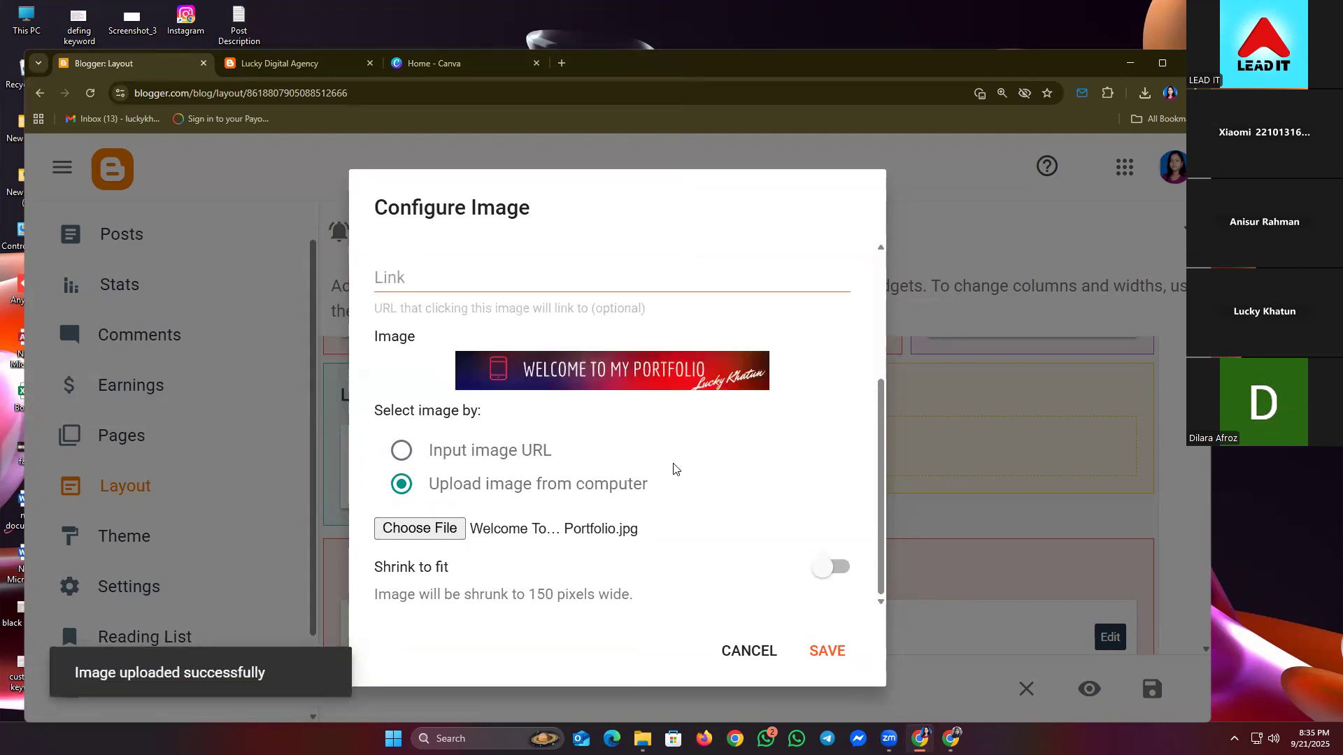
left_click(821, 658)
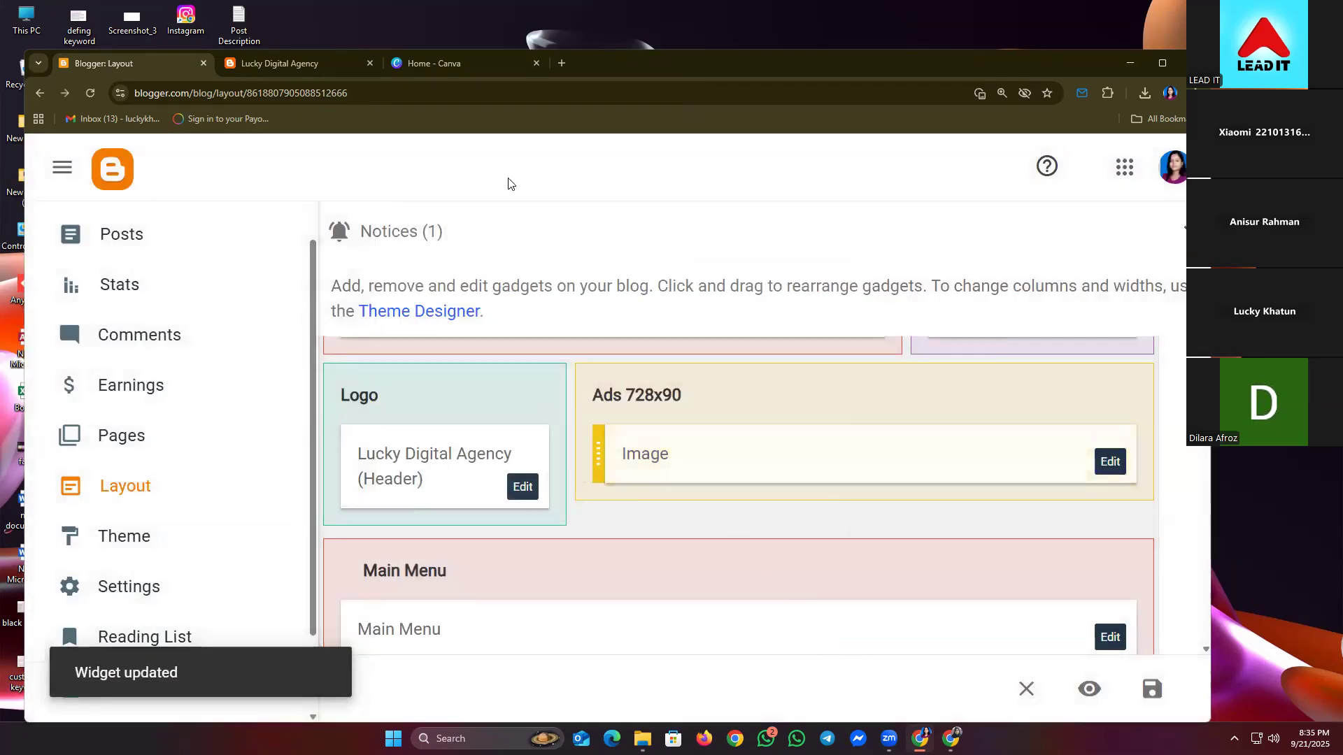
- Save the layout and reload the live blog to show the new banner
left_click(1155, 689)
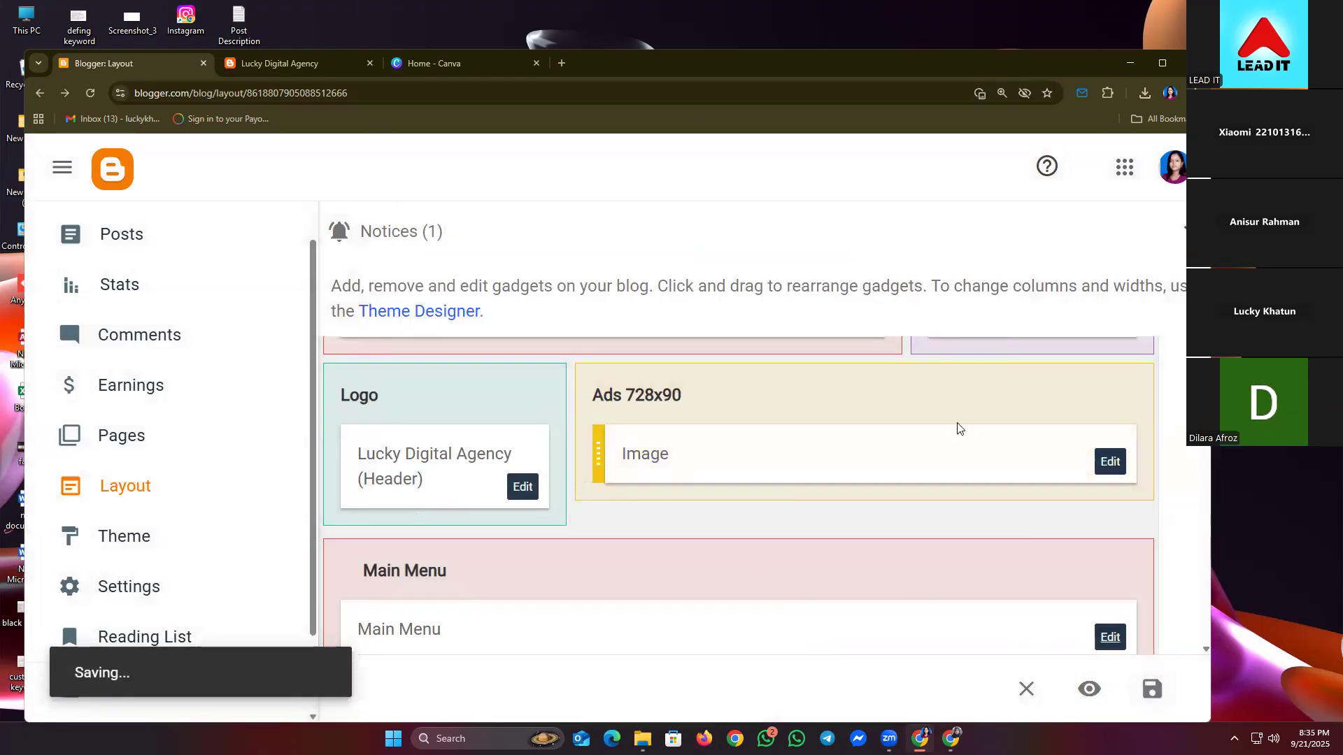
left_click(298, 70)
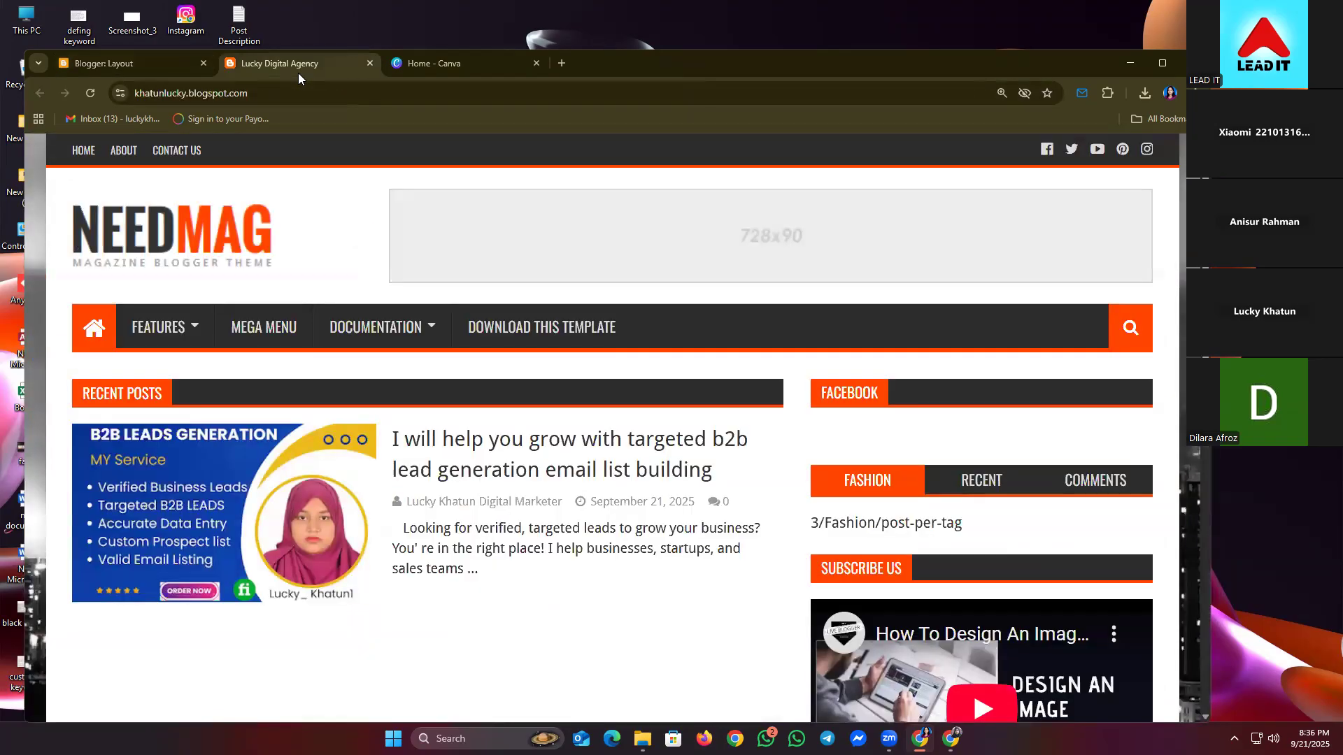
left_click(99, 96)
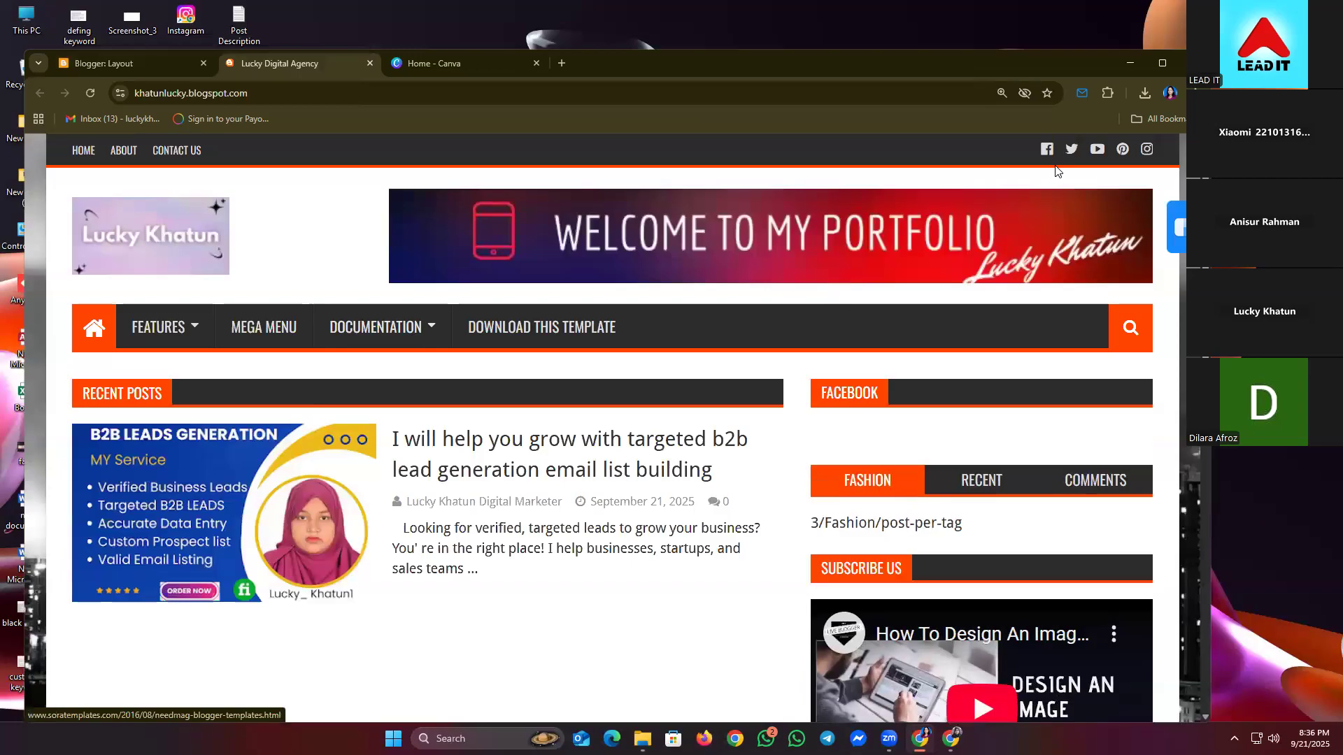
- Set the browser zoom to 100% on the blog, then return to the Blogger layout editor
left_click(1182, 93)
left_click(1182, 93)
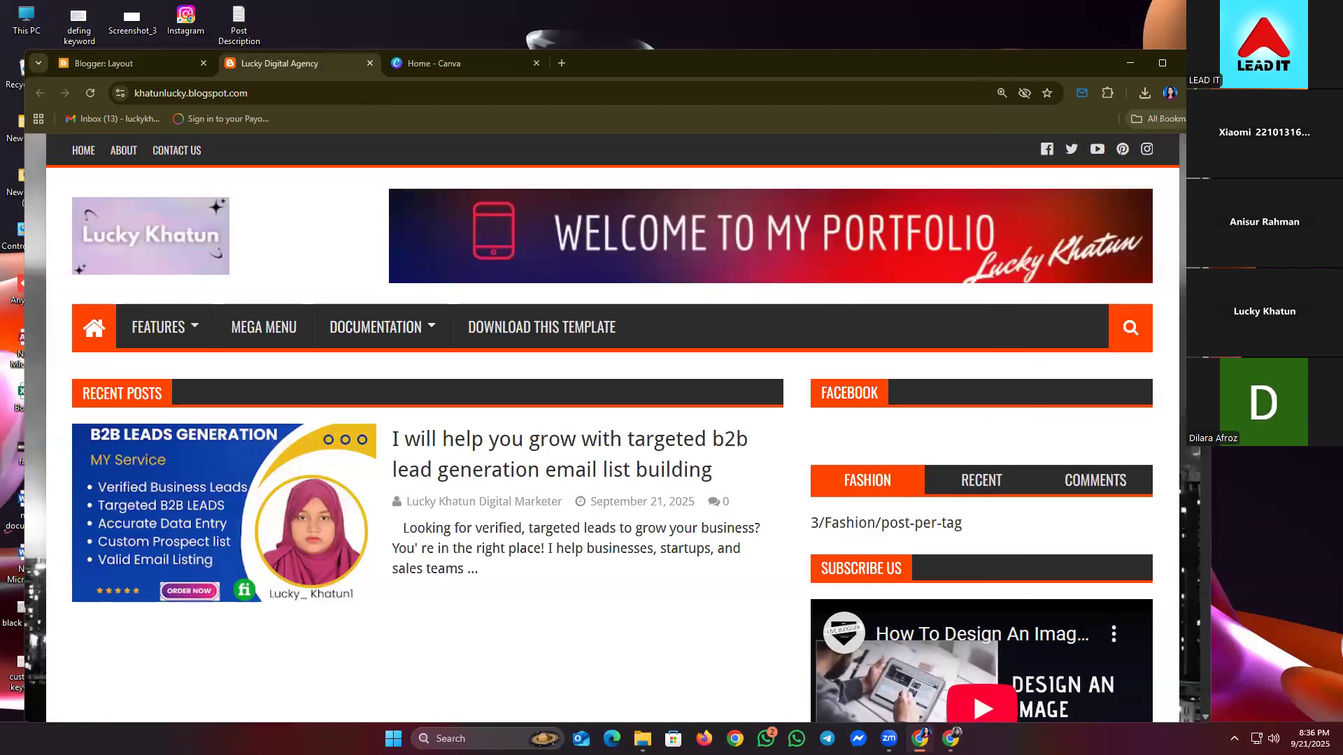
left_click(1182, 93)
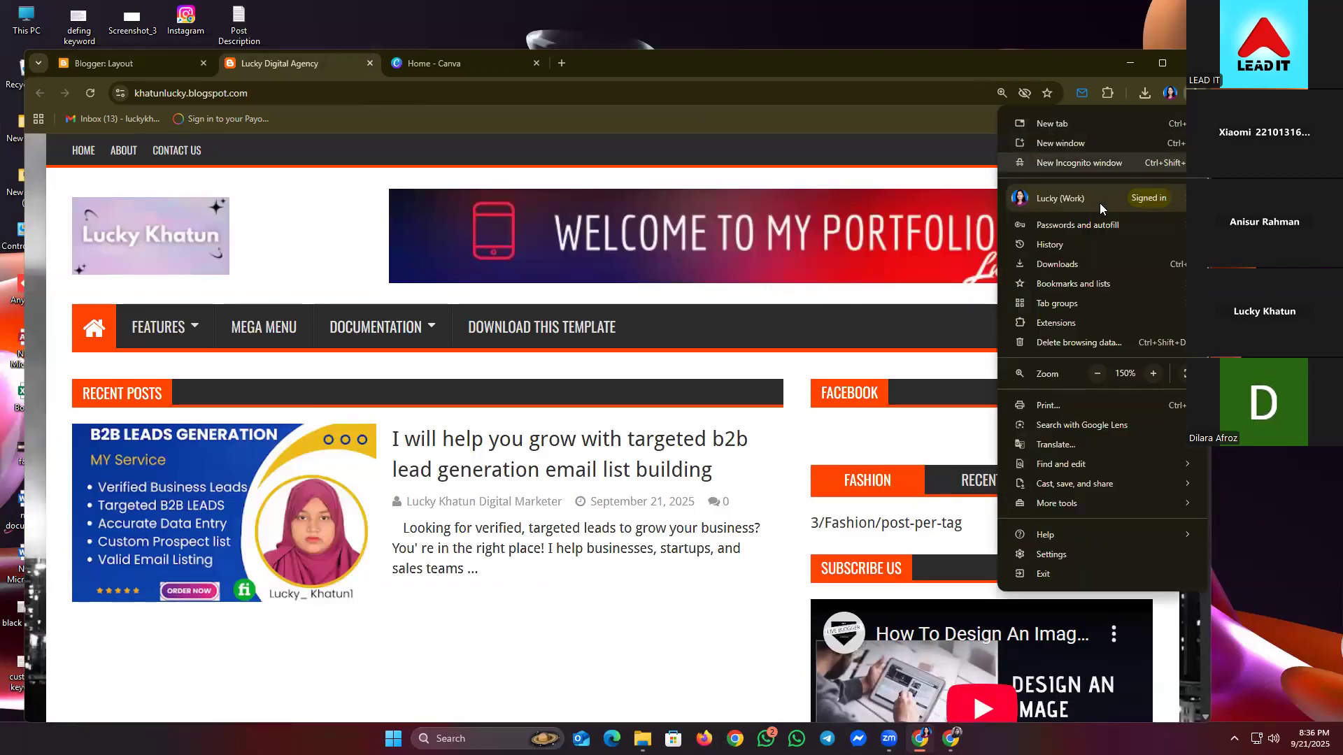
left_click(1097, 373)
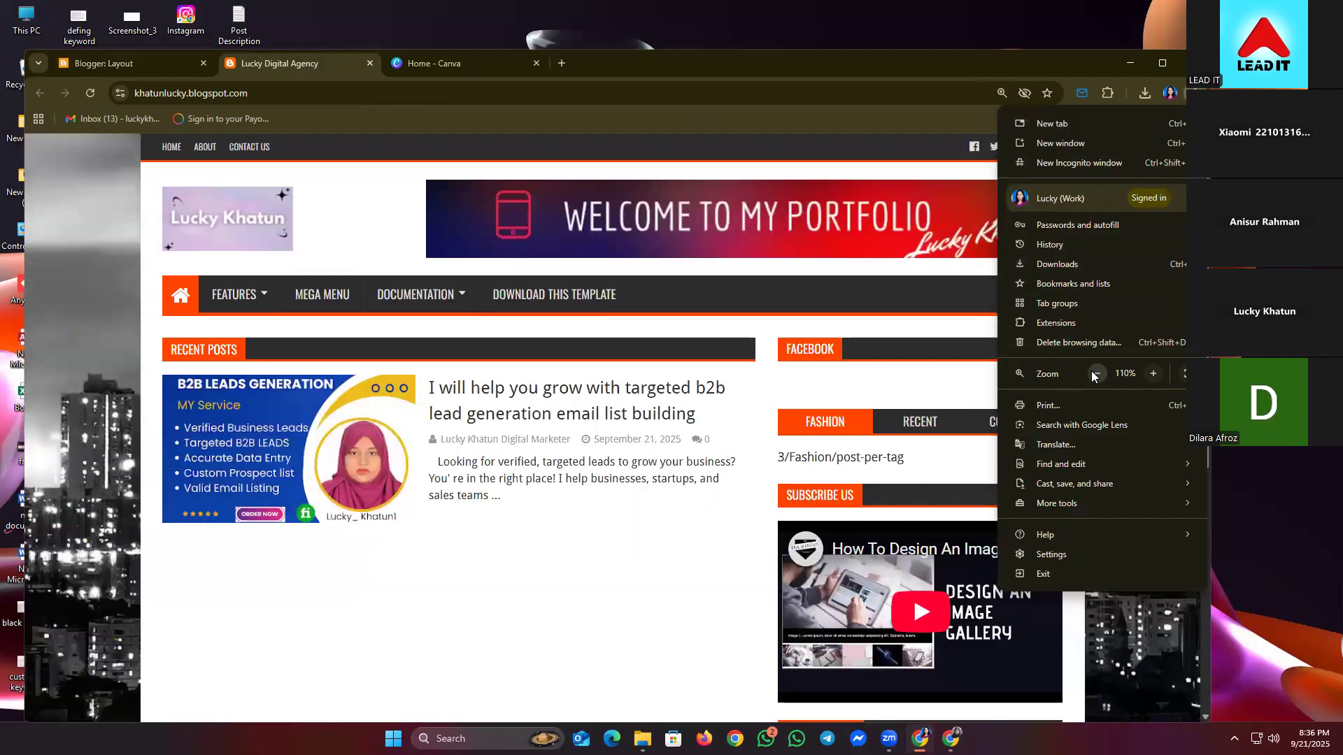
left_click(1097, 373)
left_click(1096, 374)
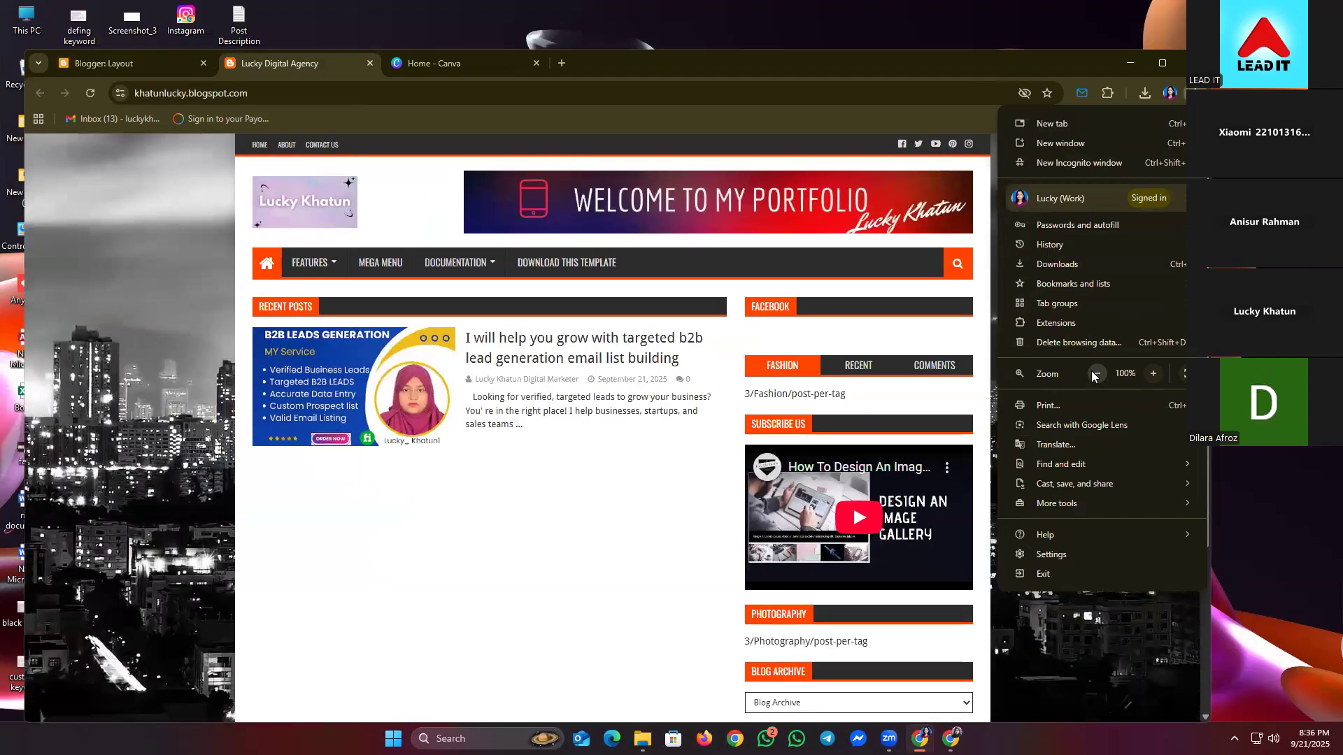
left_click(517, 509)
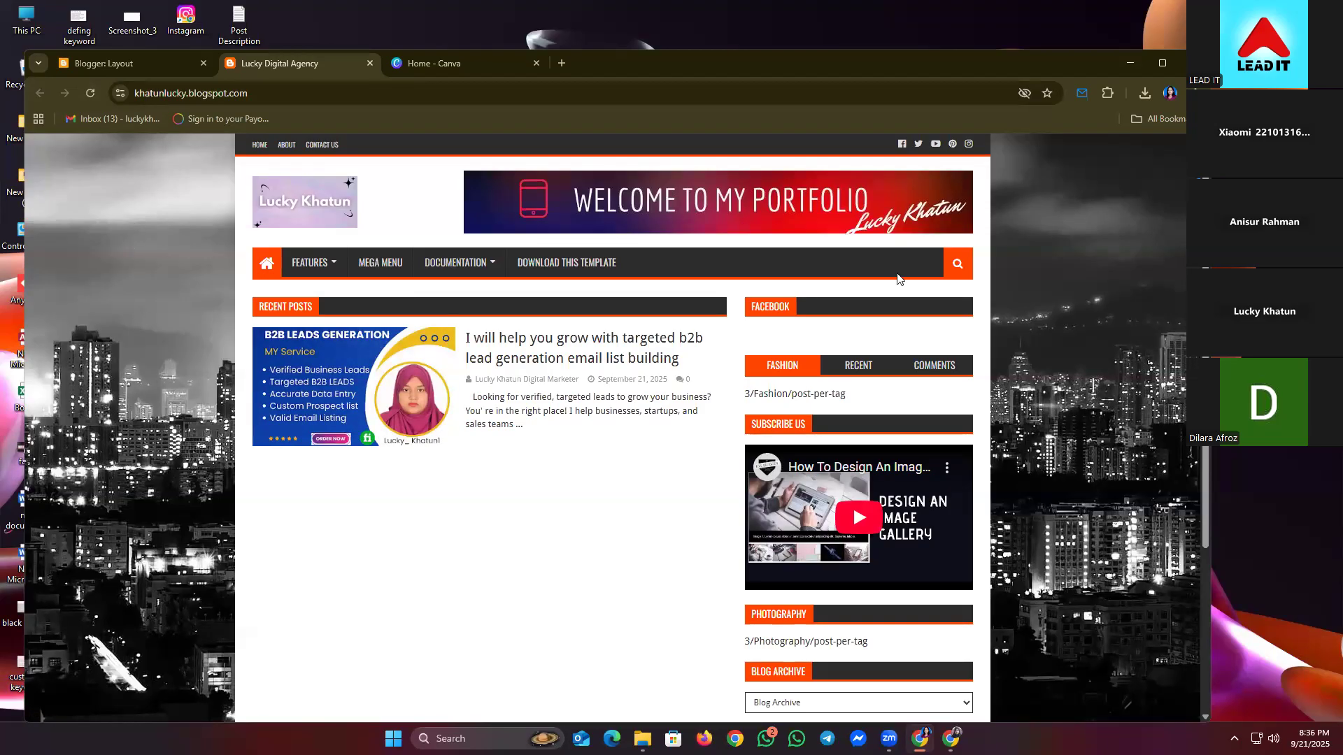
left_click(77, 70)
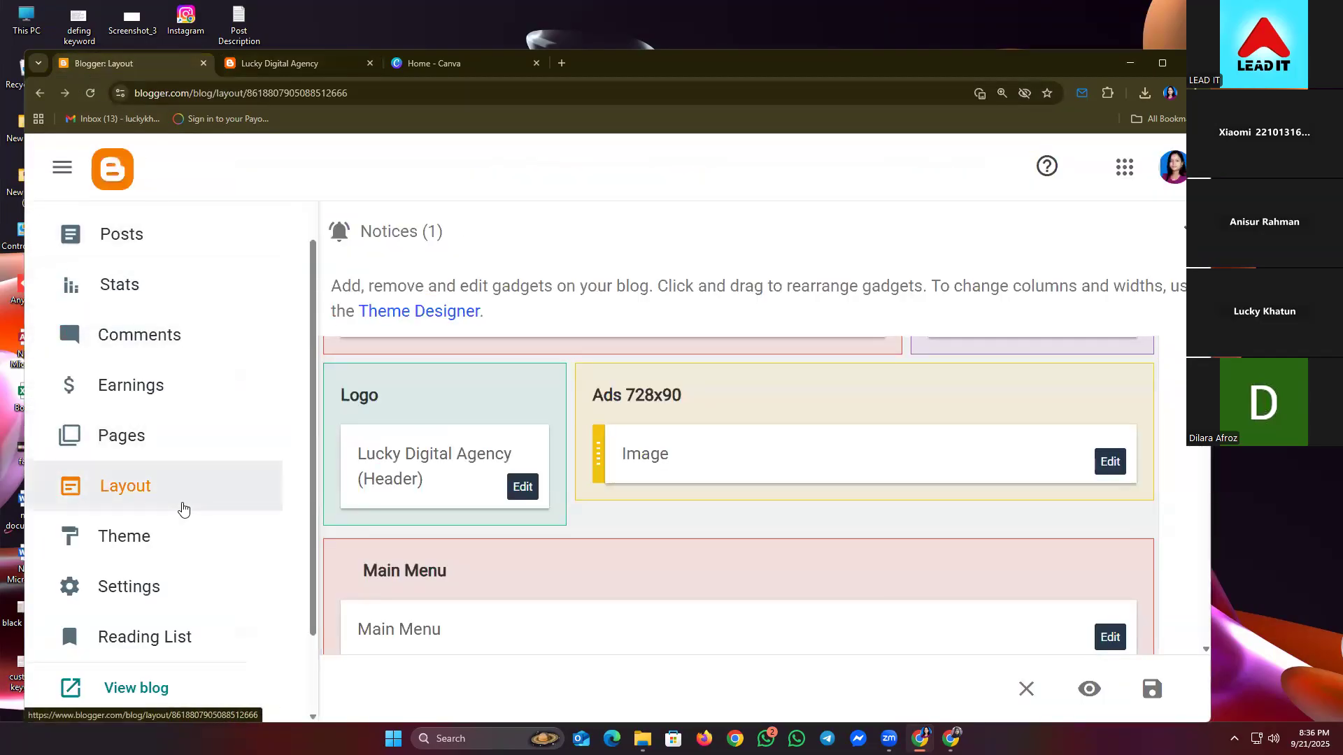
- Open the theme customizer's background image choices
left_click(135, 543)
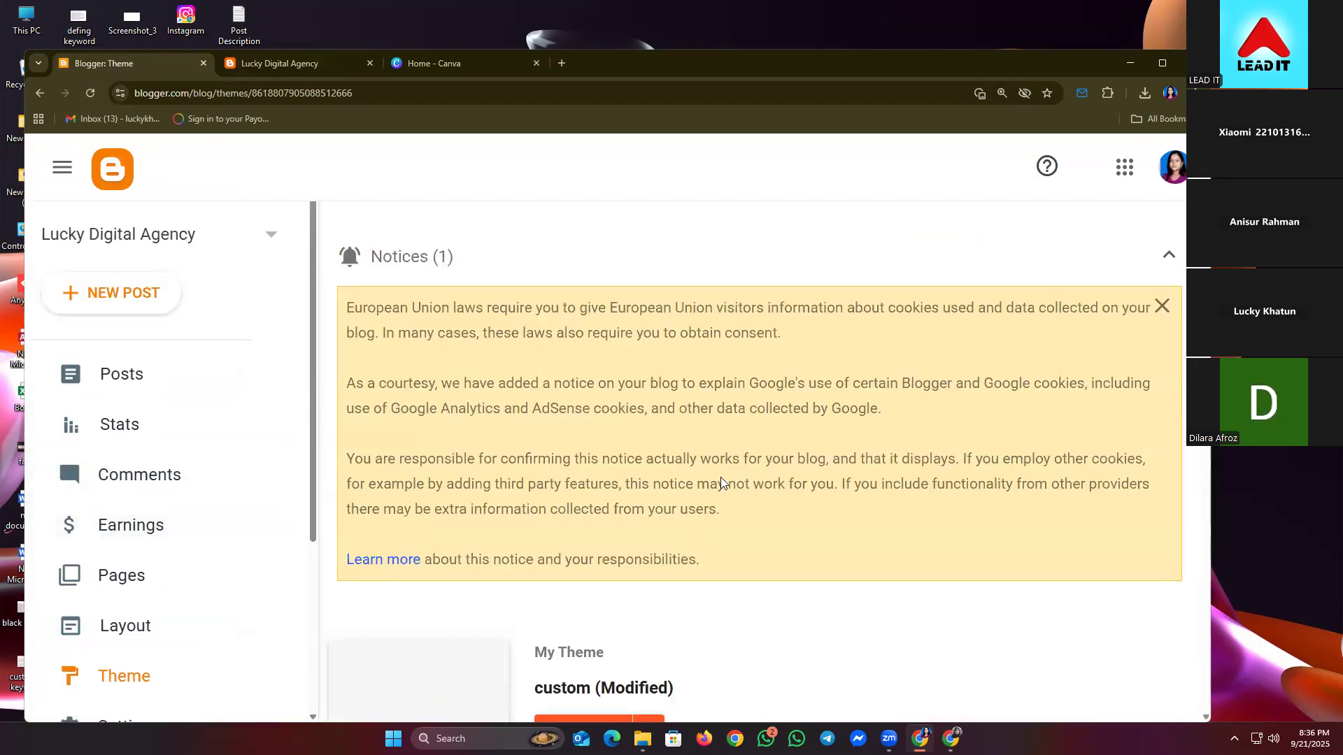
scroll(722, 483, "down", 2)
left_click(589, 588)
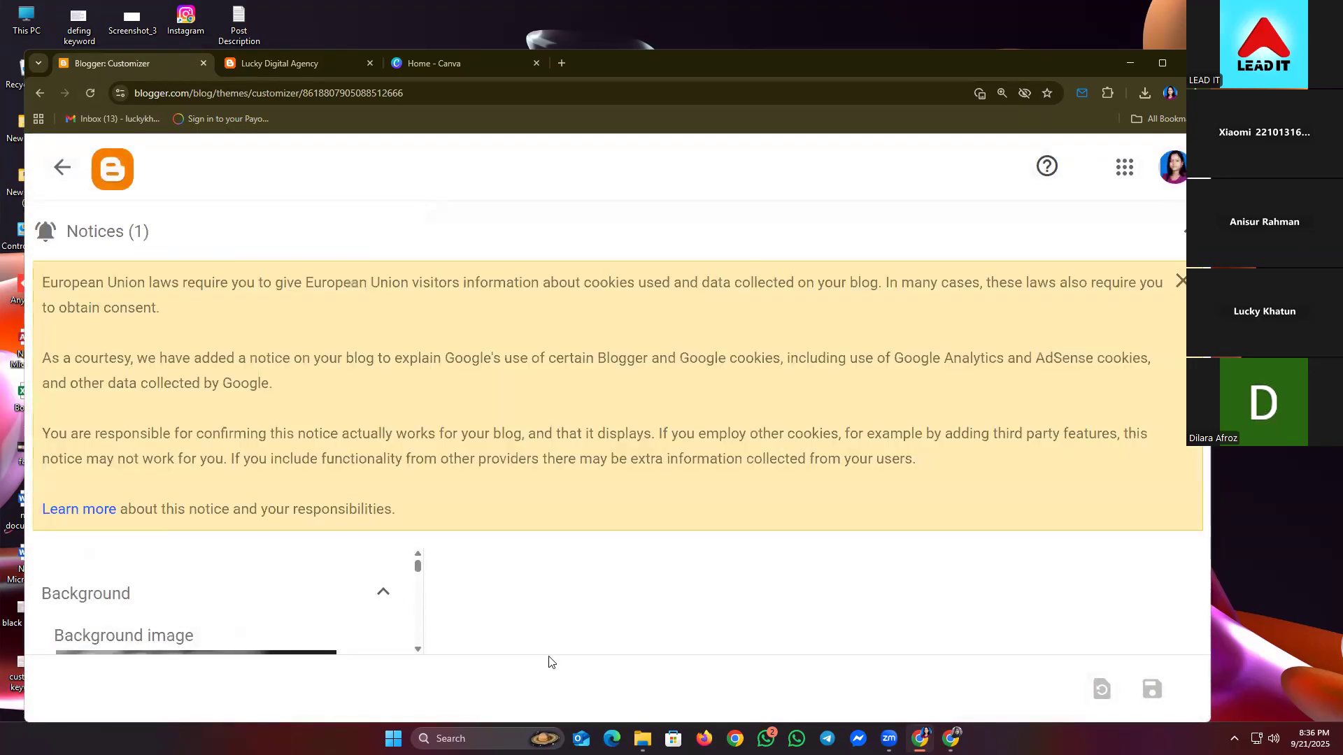
left_click(1175, 230)
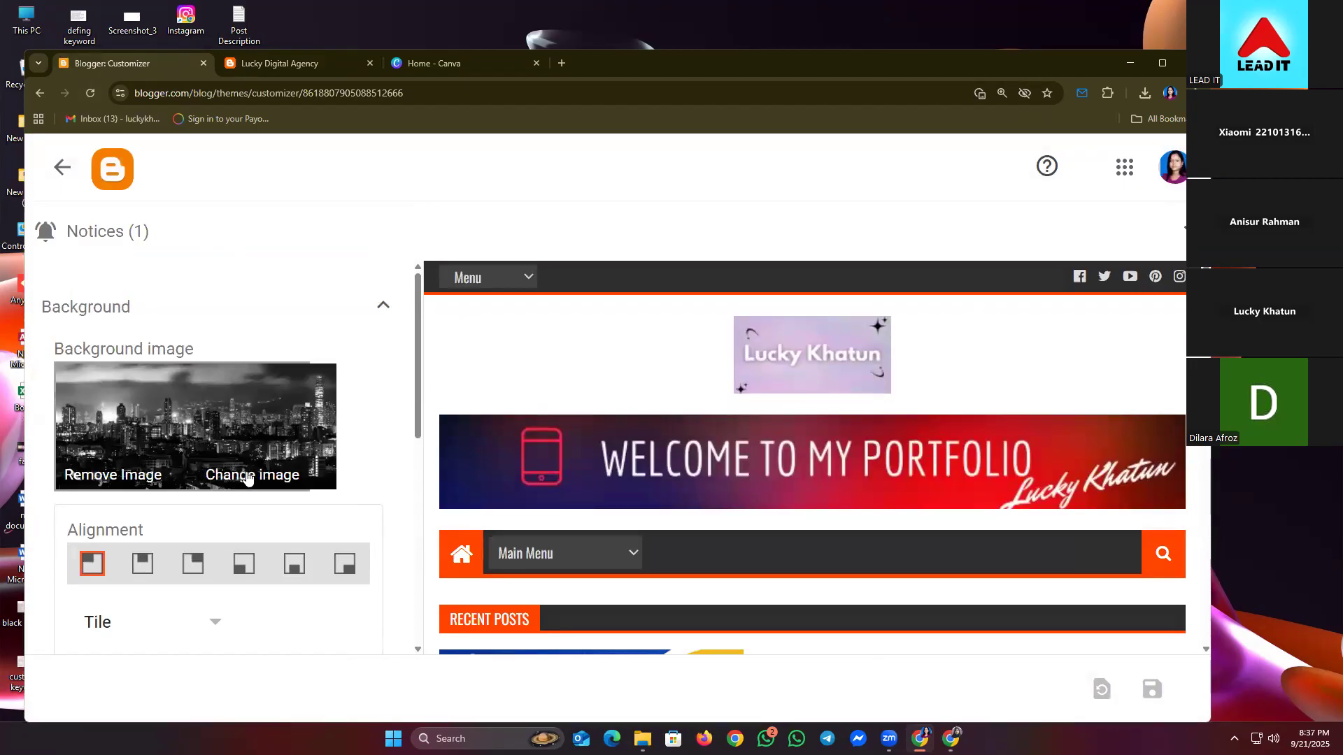
left_click(247, 477)
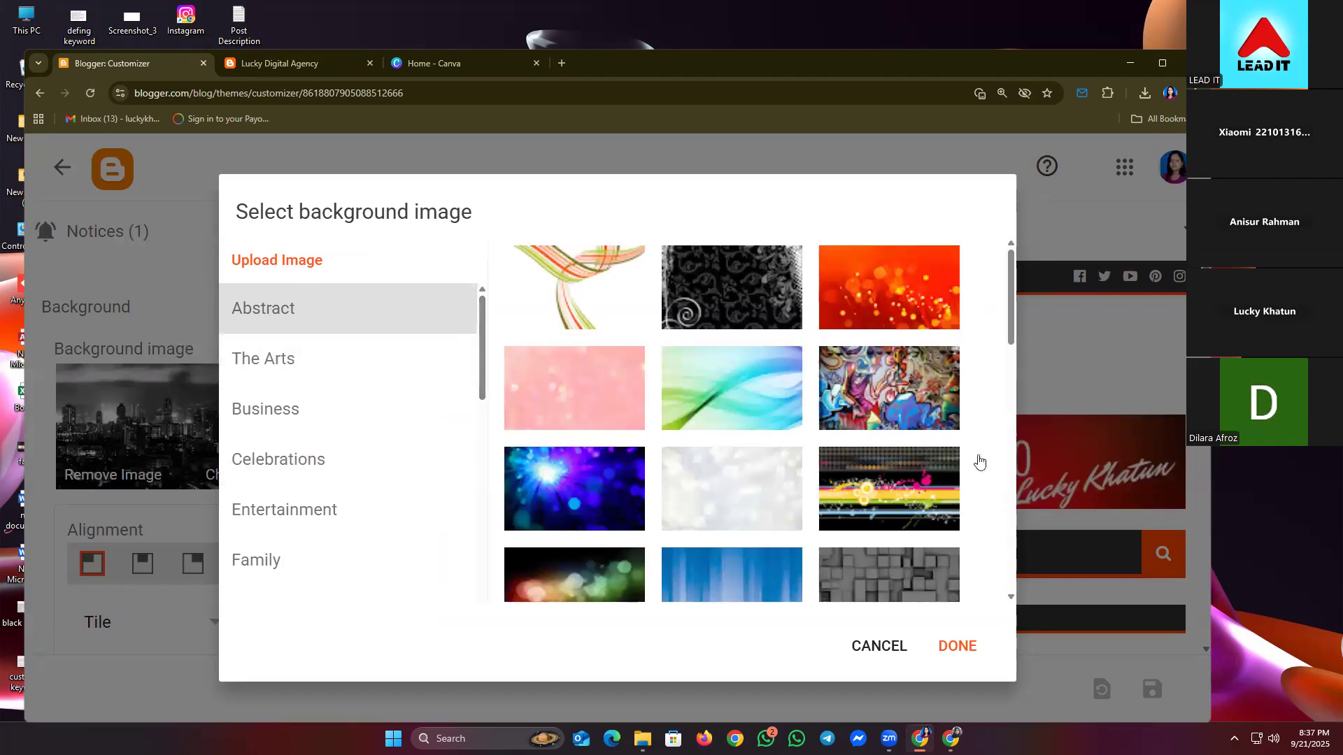
left_click(289, 73)
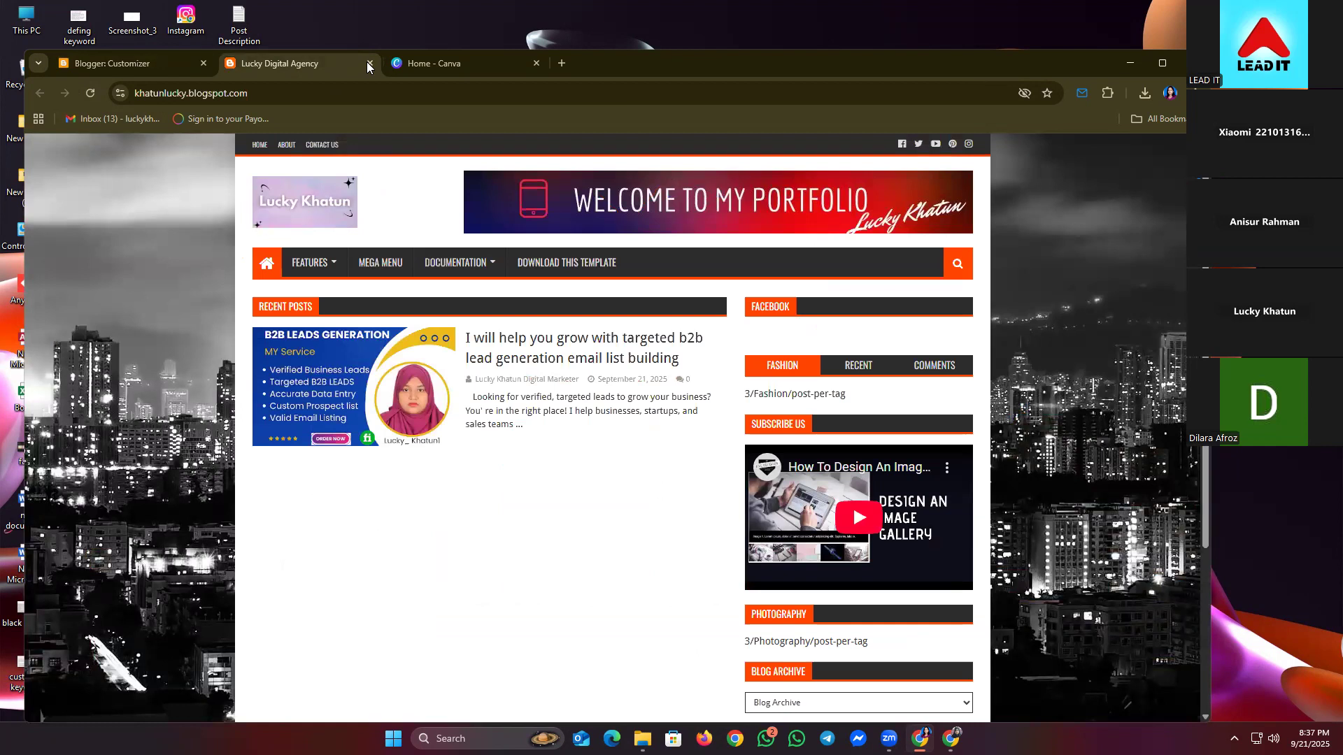
left_click(105, 54)
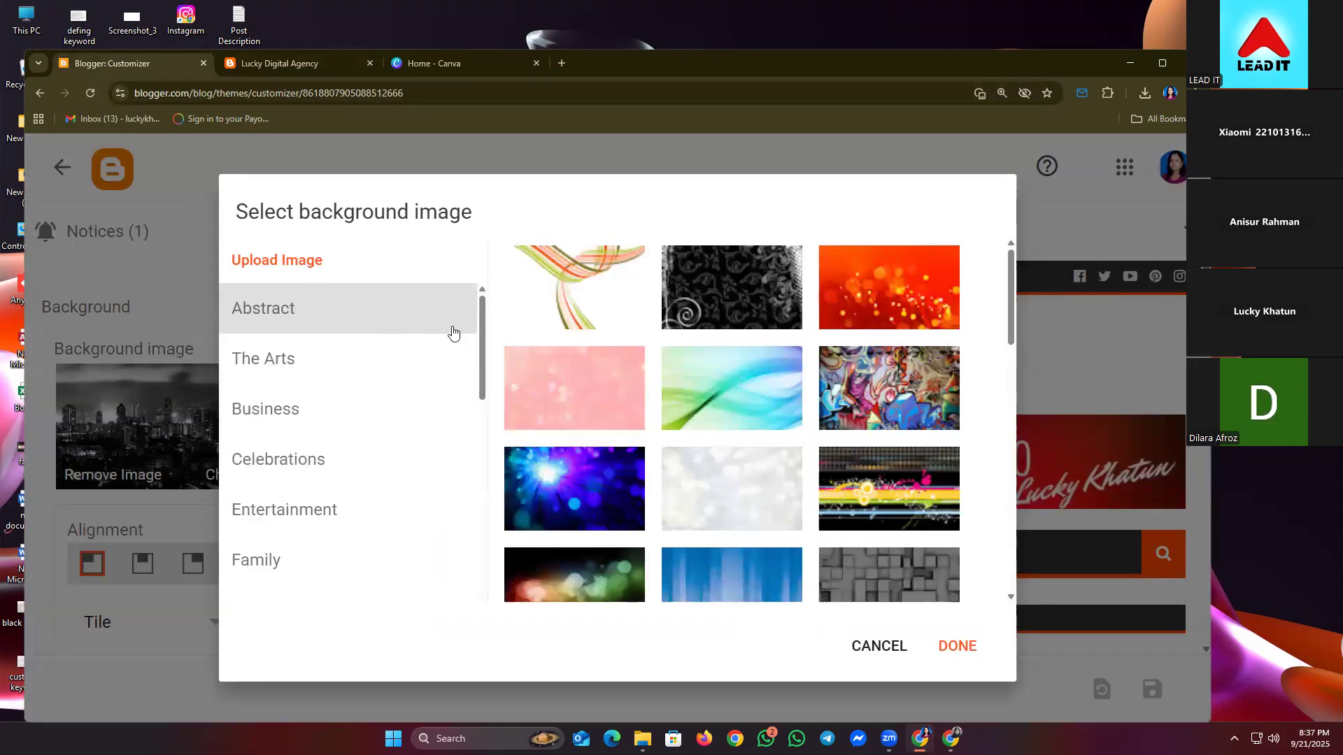
- Apply the orange abstract image as the background, save, and reload the live blog
scroll(671, 483, "down", 1)
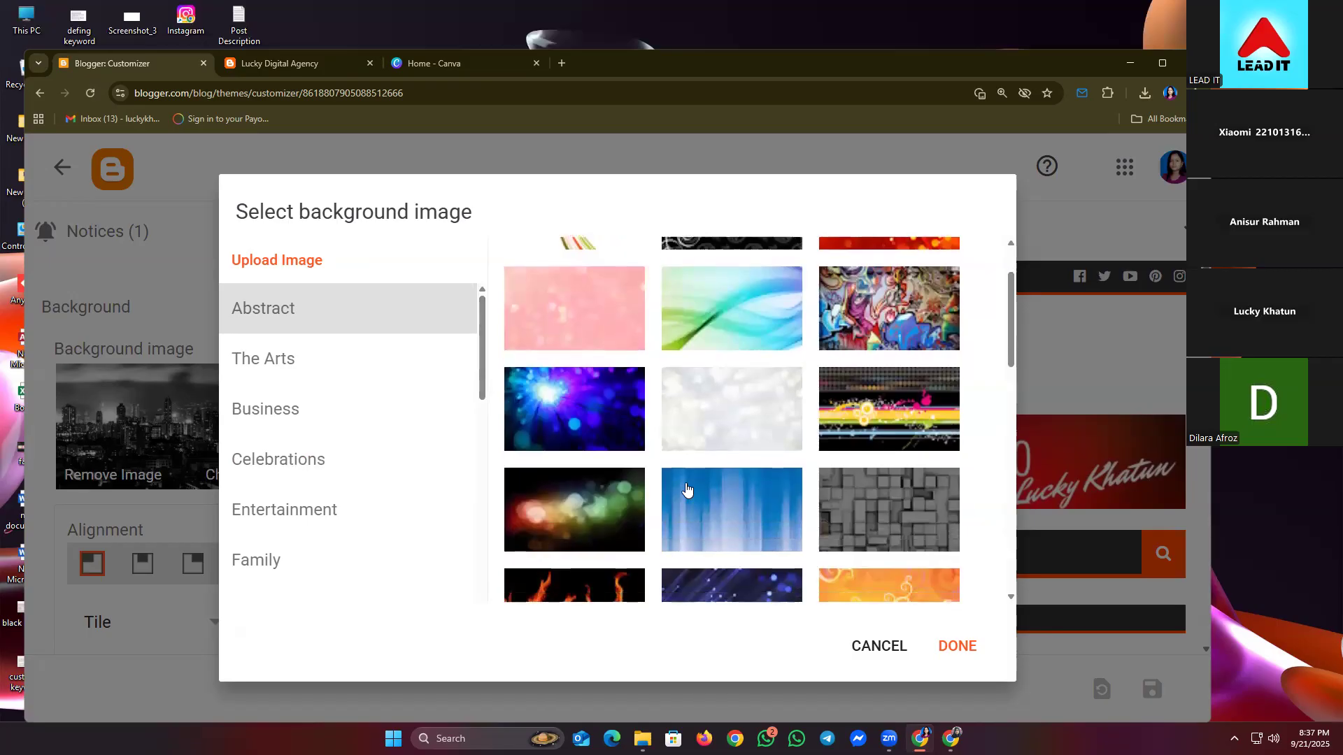
scroll(770, 507, "down", 1)
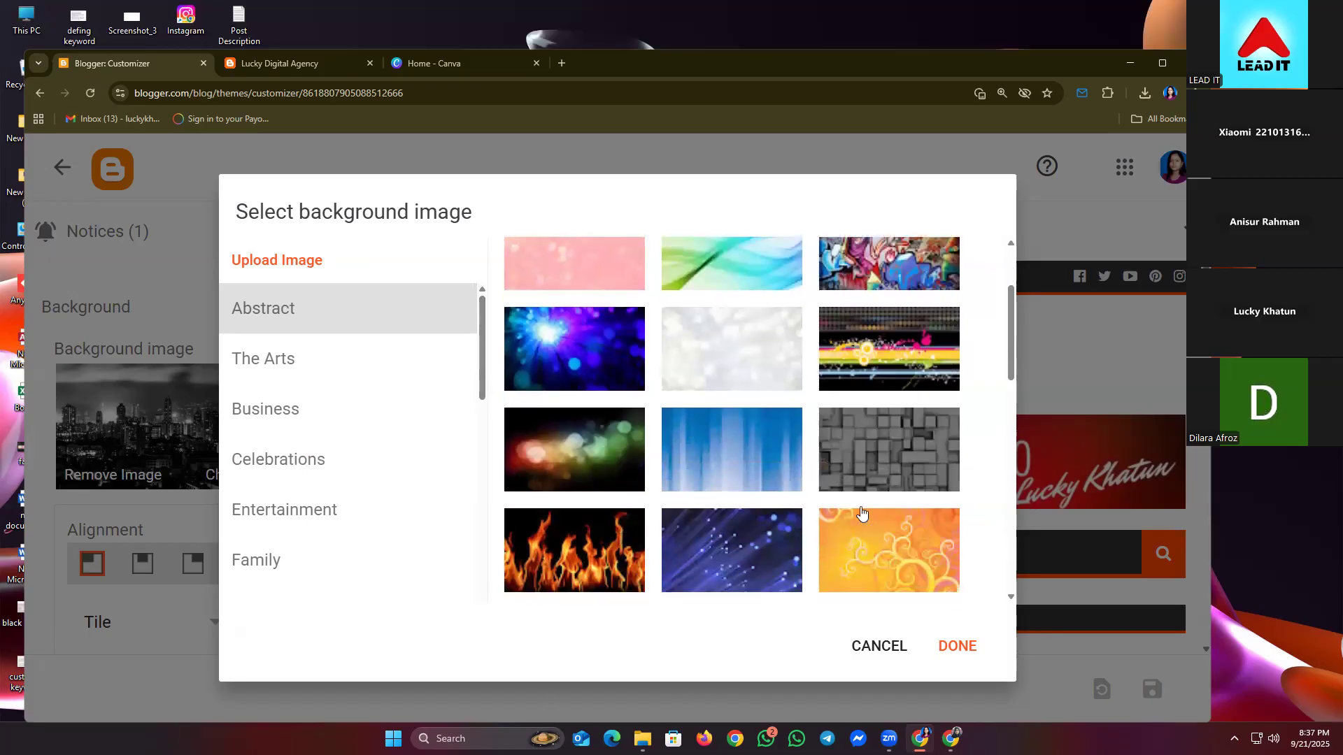
scroll(979, 419, "down", 6)
scroll(806, 440, "up", 3)
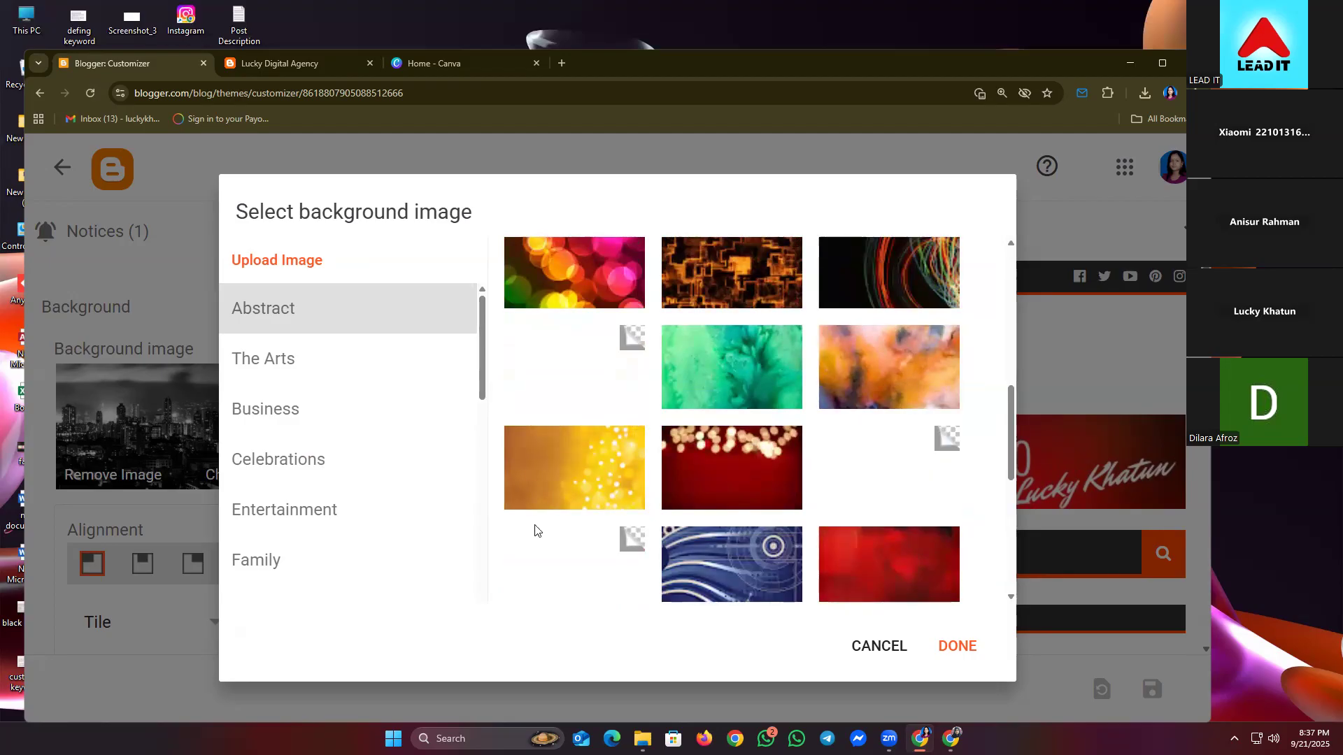
left_click(888, 377)
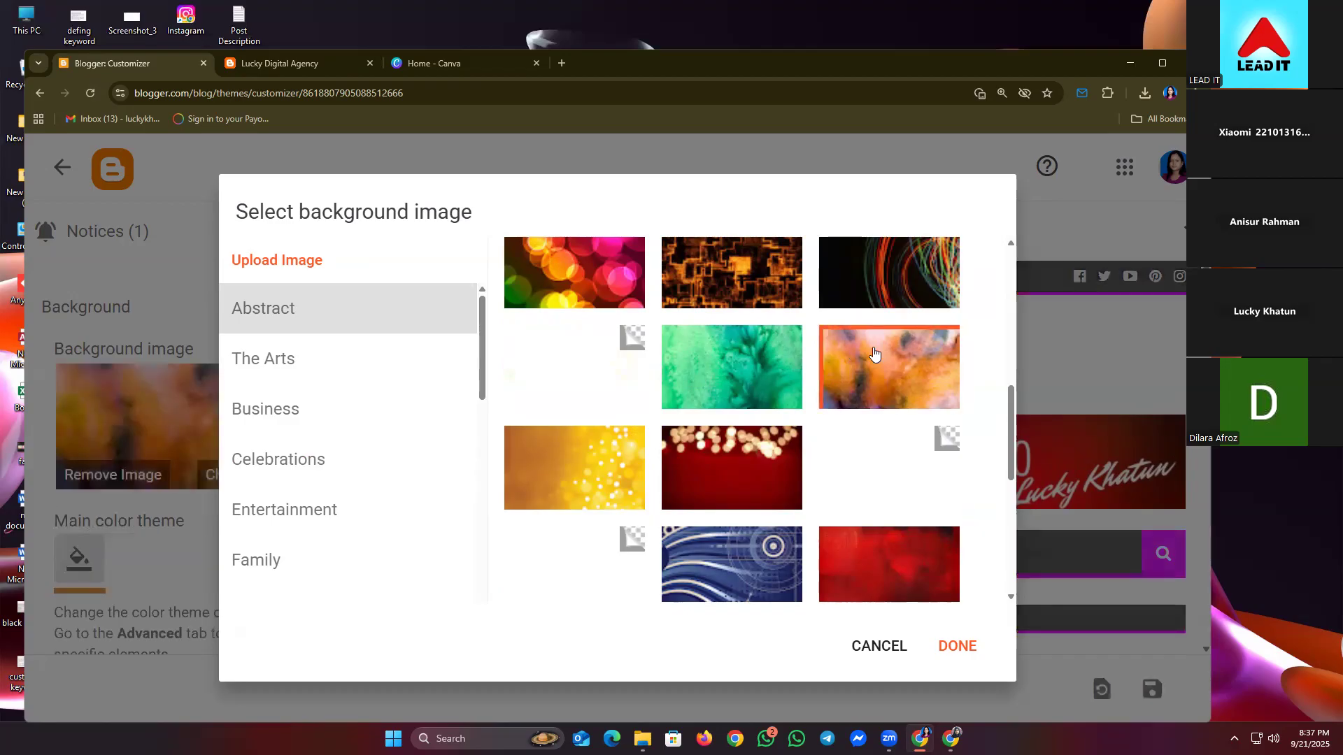
left_click(900, 557)
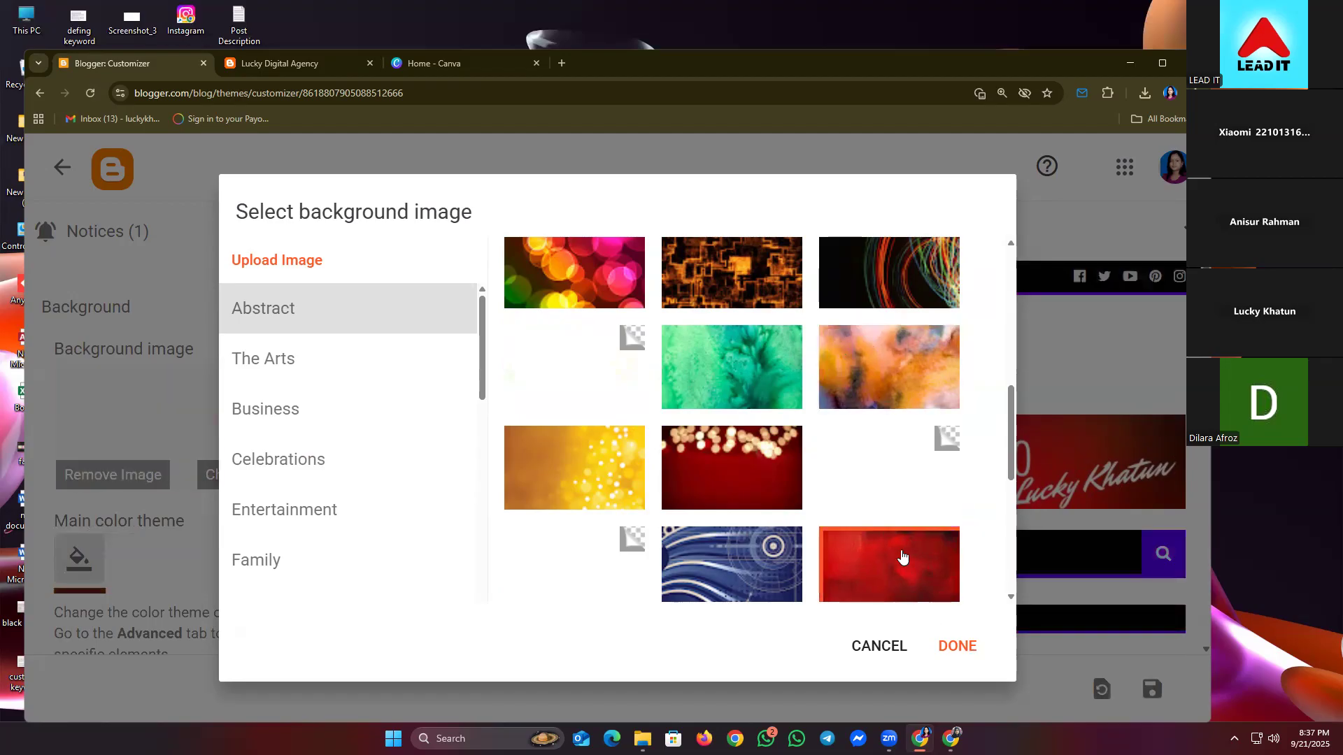
left_click(886, 361)
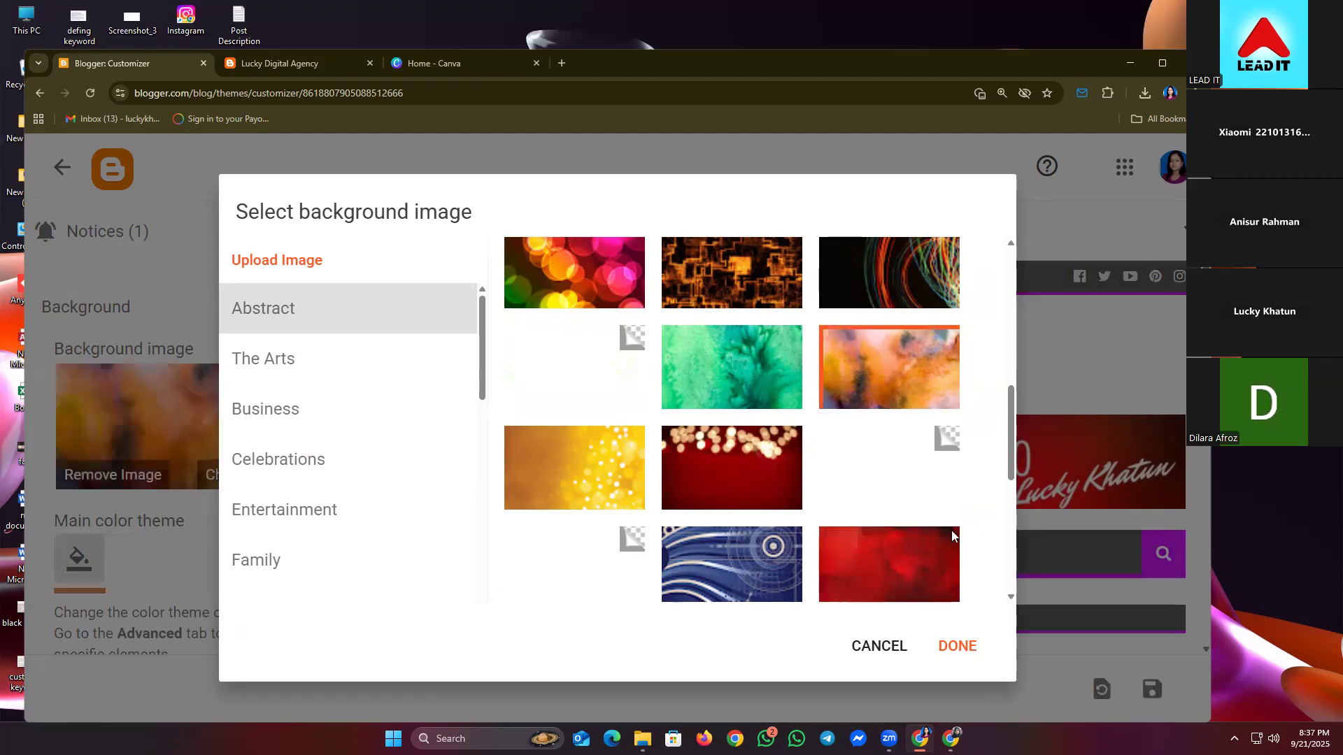
left_click(955, 645)
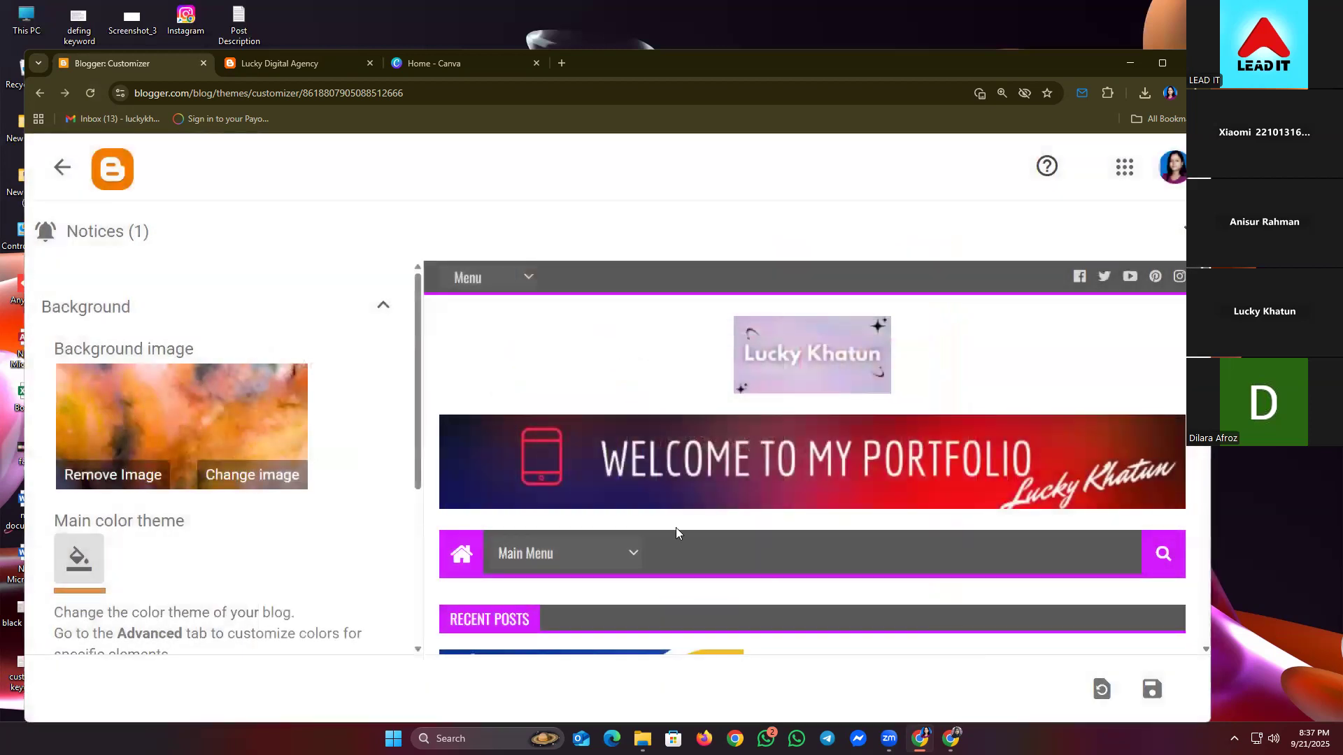
left_click(1150, 689)
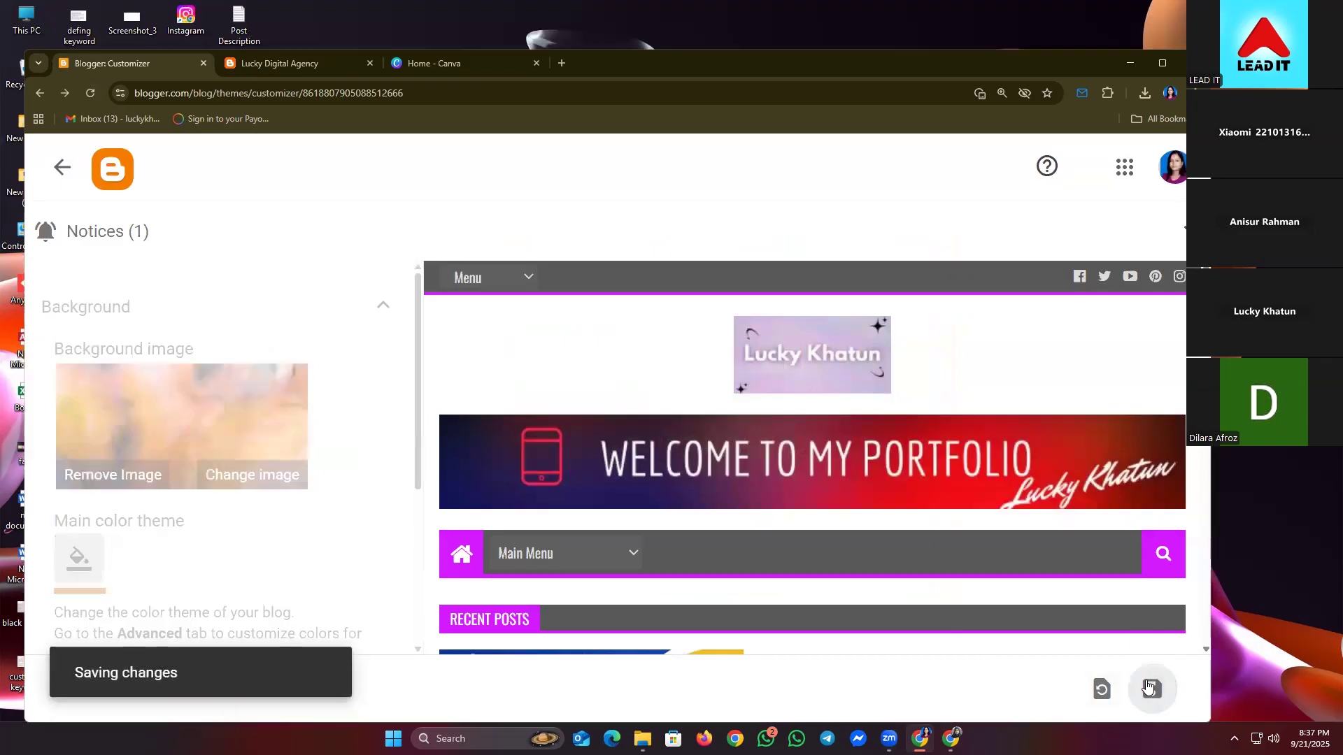
left_click(288, 70)
left_click(88, 93)
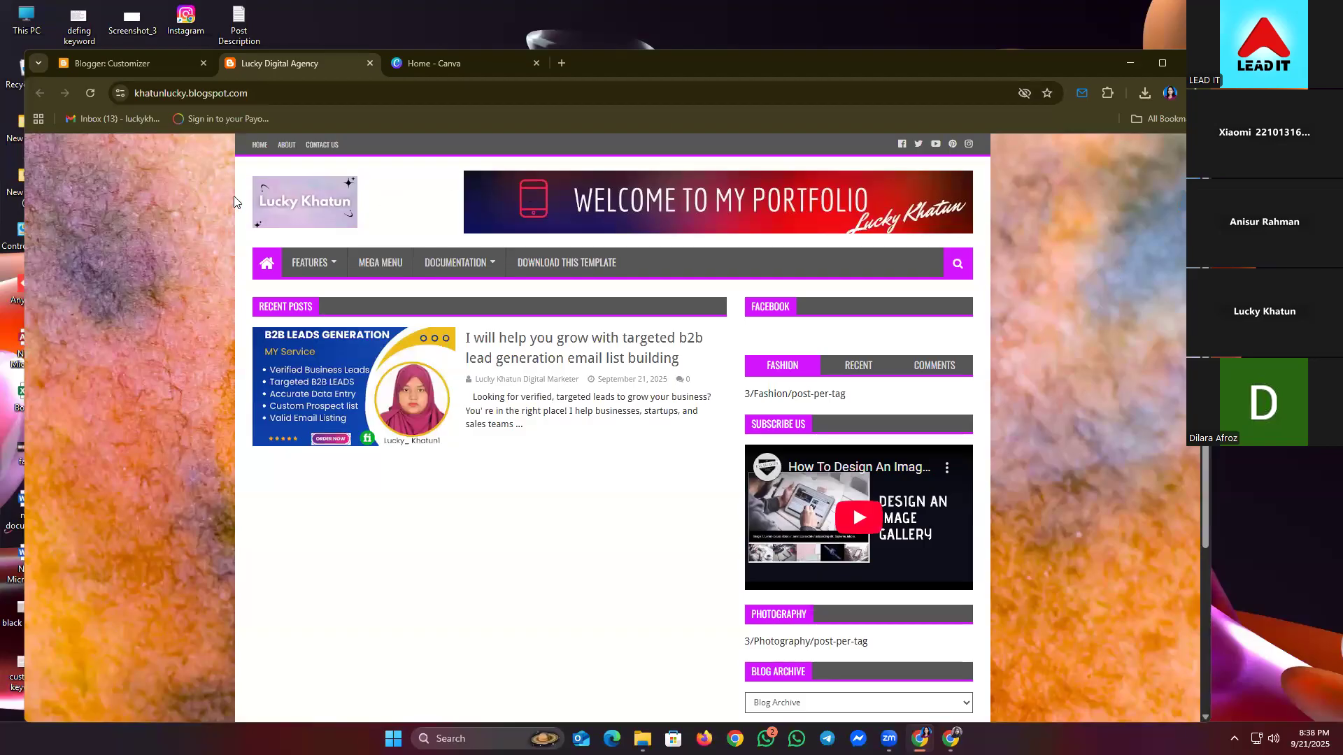
- Try the beige and green image as the background, save it, and check the live blog
left_click(140, 63)
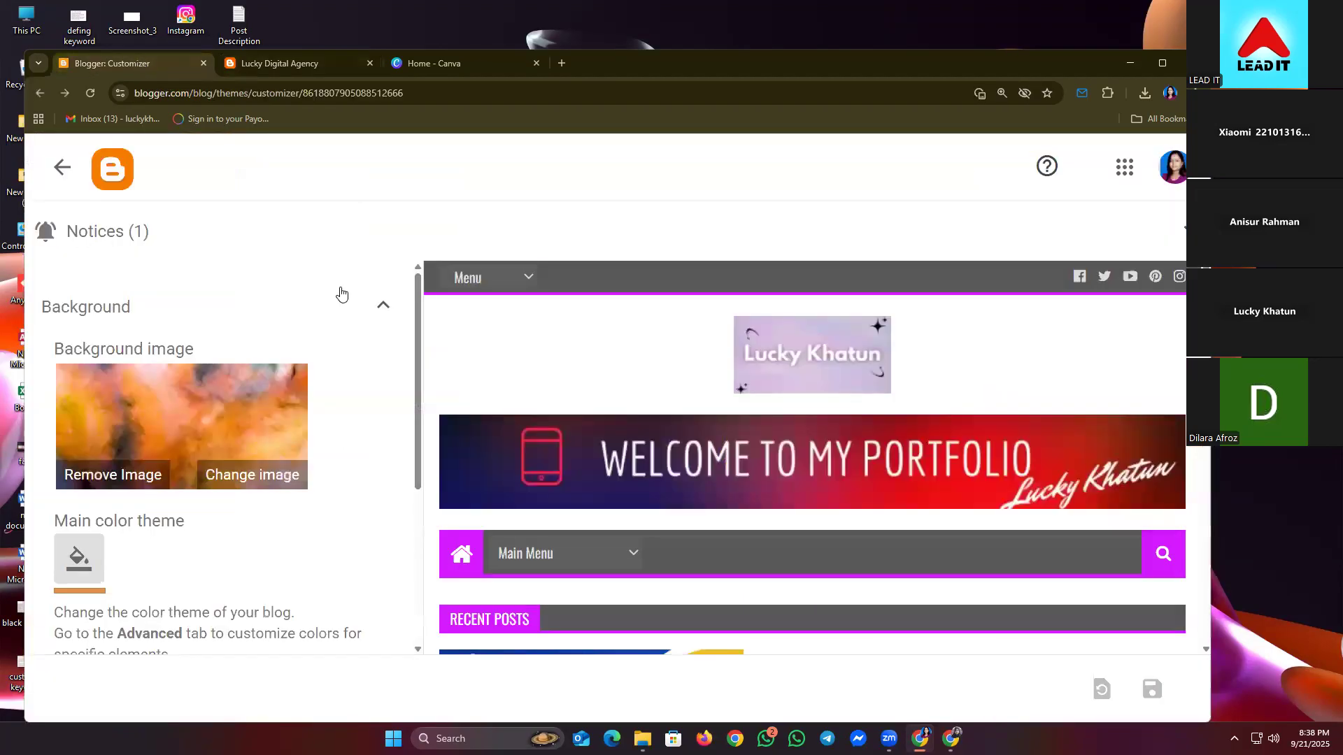
left_click(205, 481)
scroll(901, 433, "down", 3)
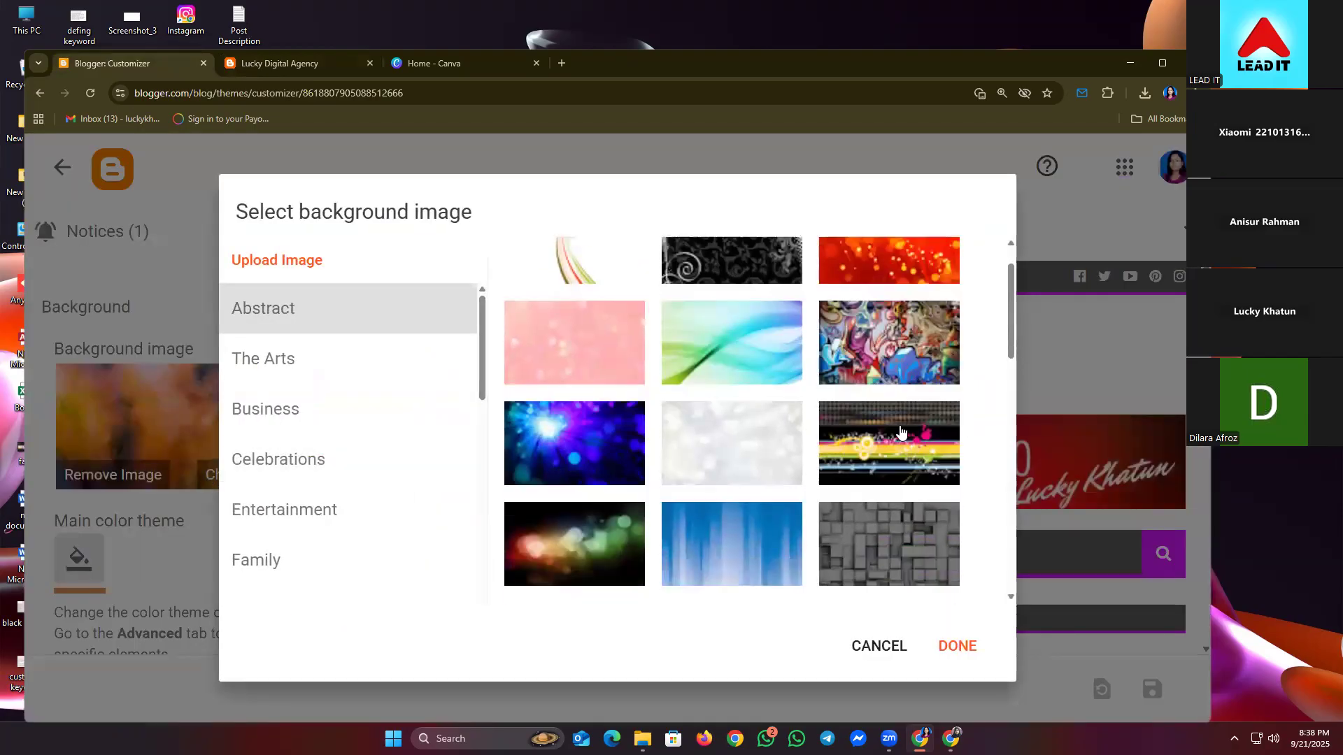
scroll(901, 434, "down", 5)
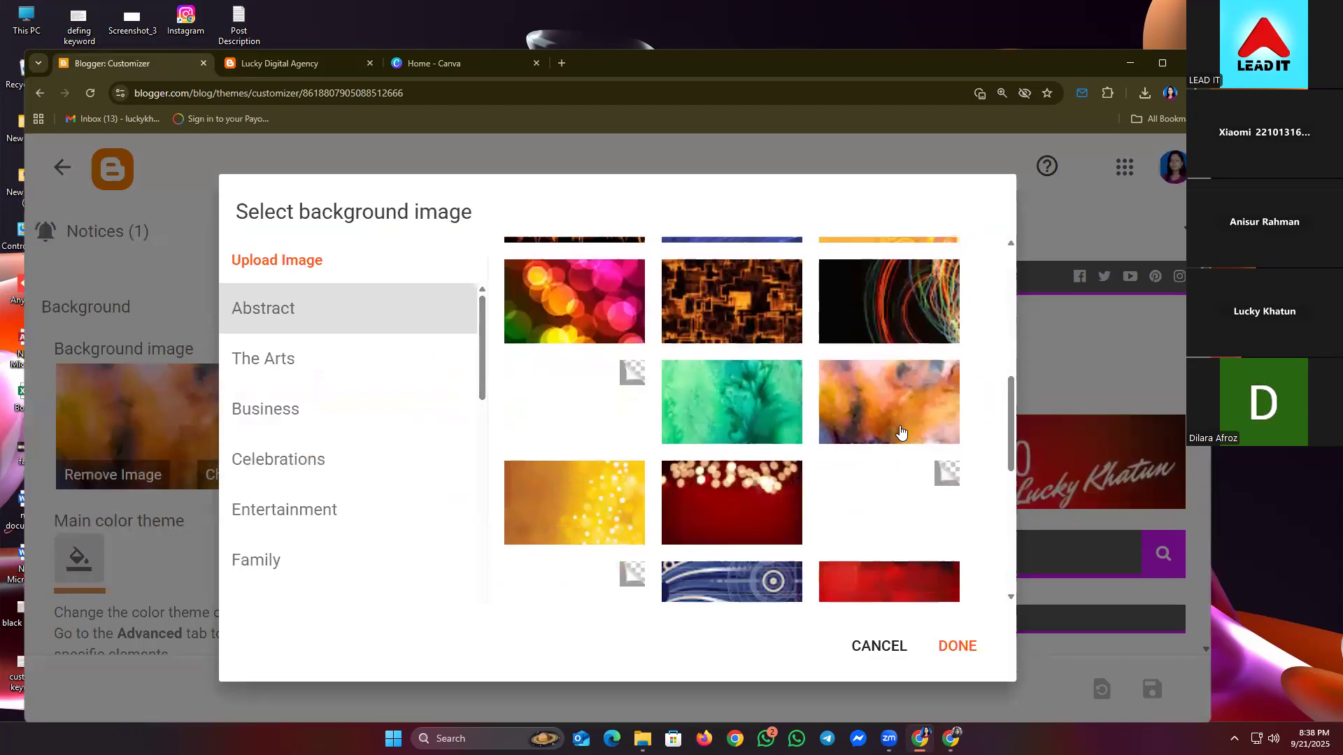
scroll(900, 433, "down", 5)
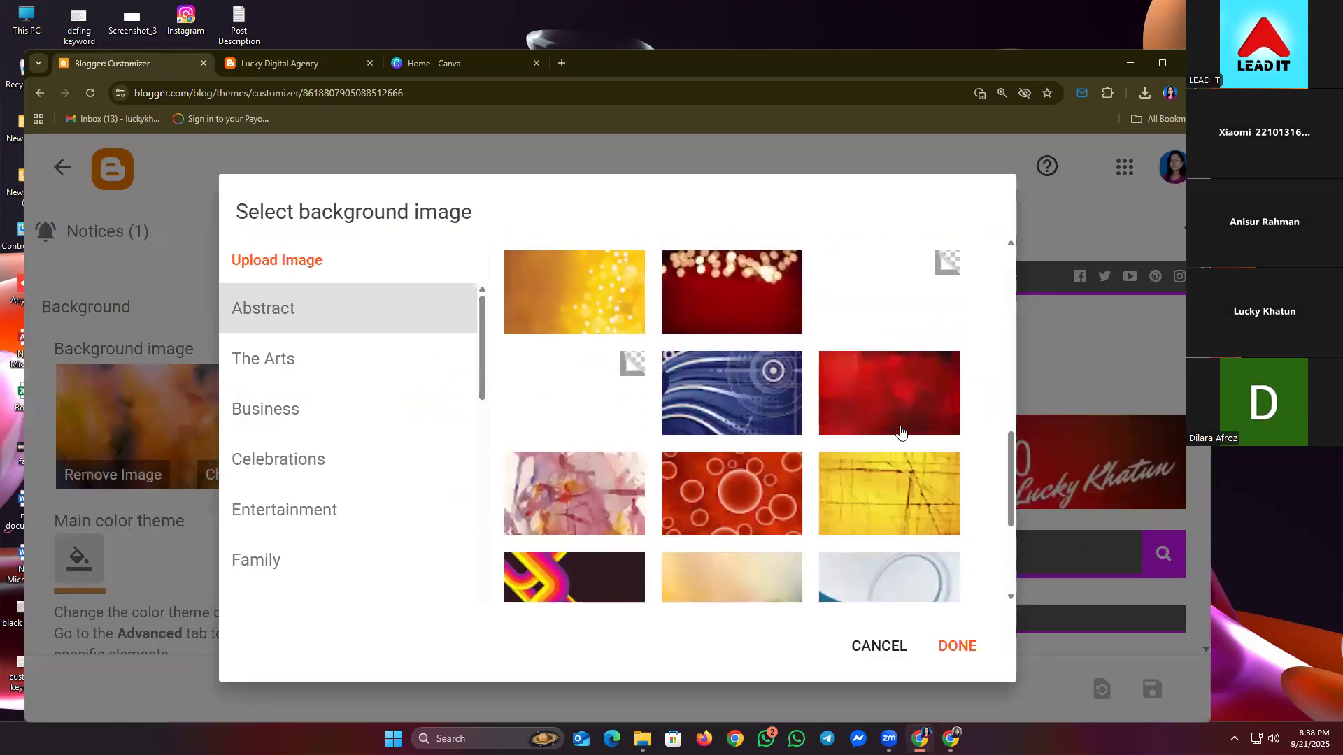
scroll(901, 433, "down", 1)
left_click(677, 384)
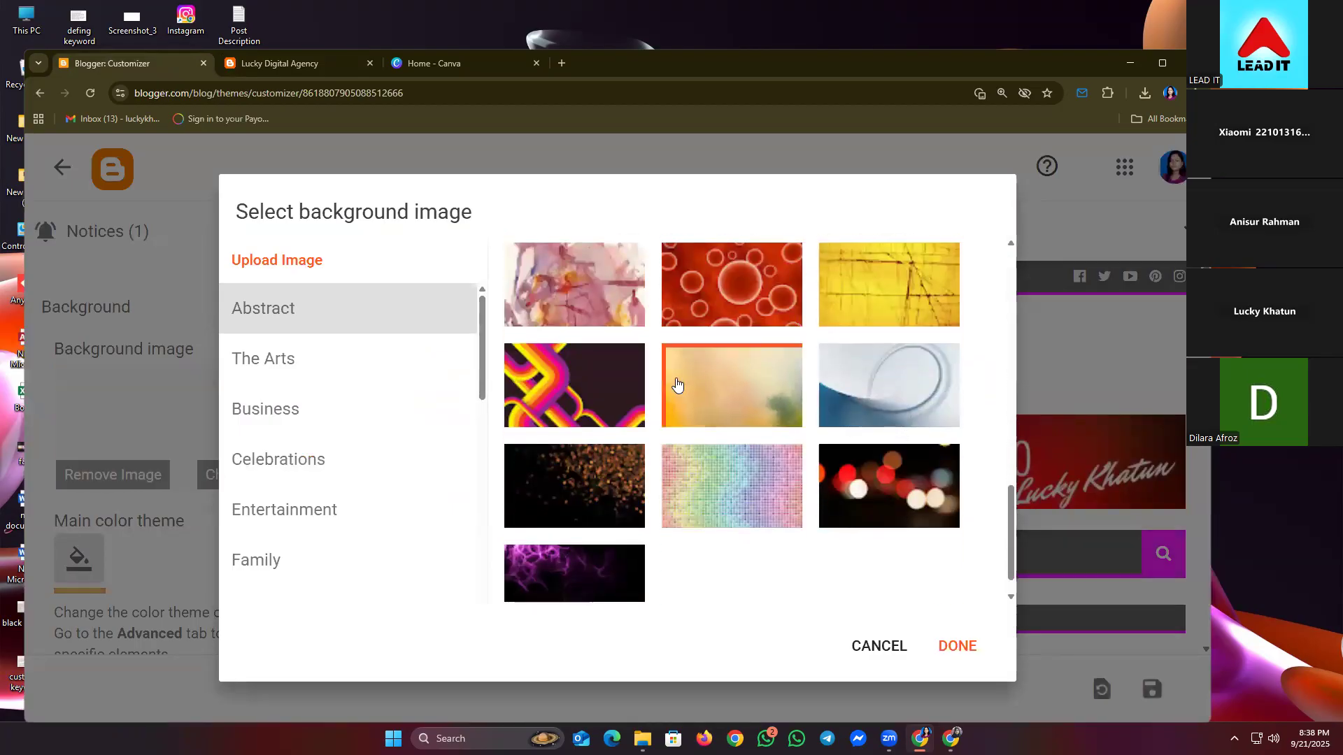
left_click(954, 645)
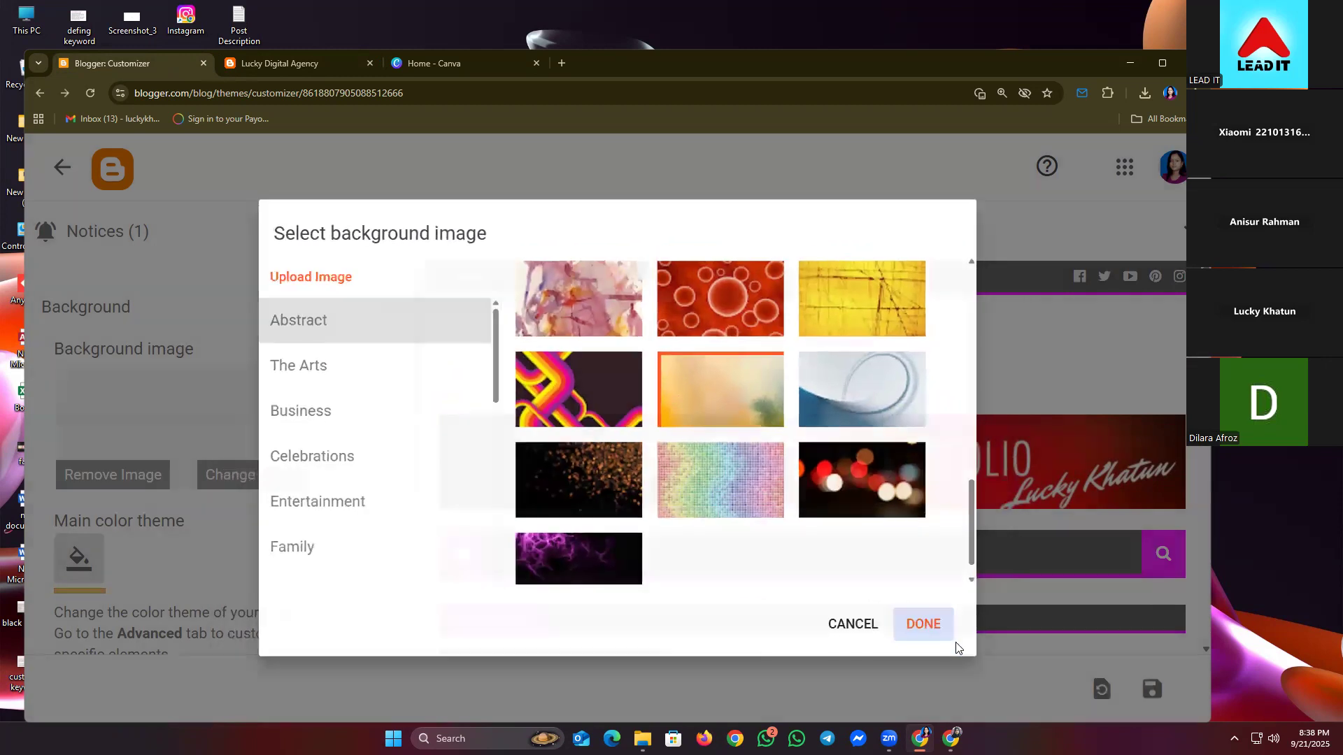
left_click(1152, 689)
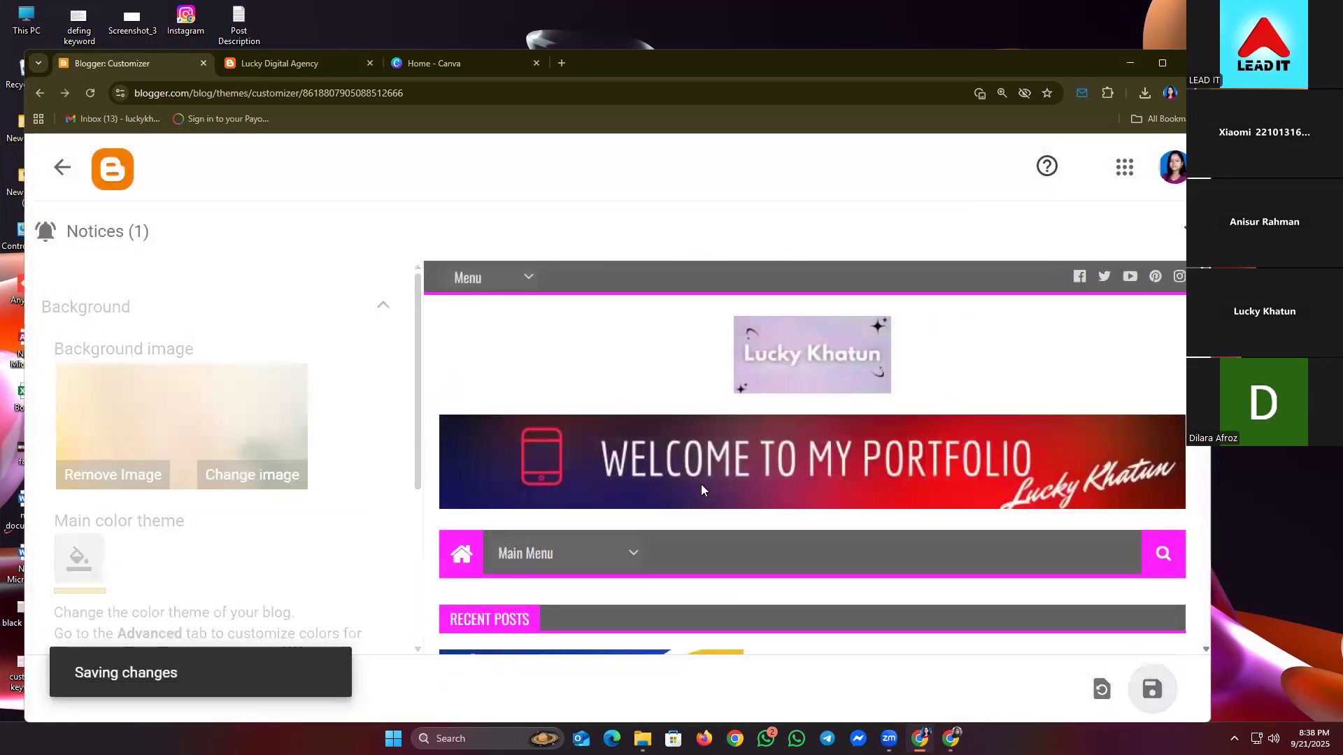
left_click(294, 70)
left_click(89, 91)
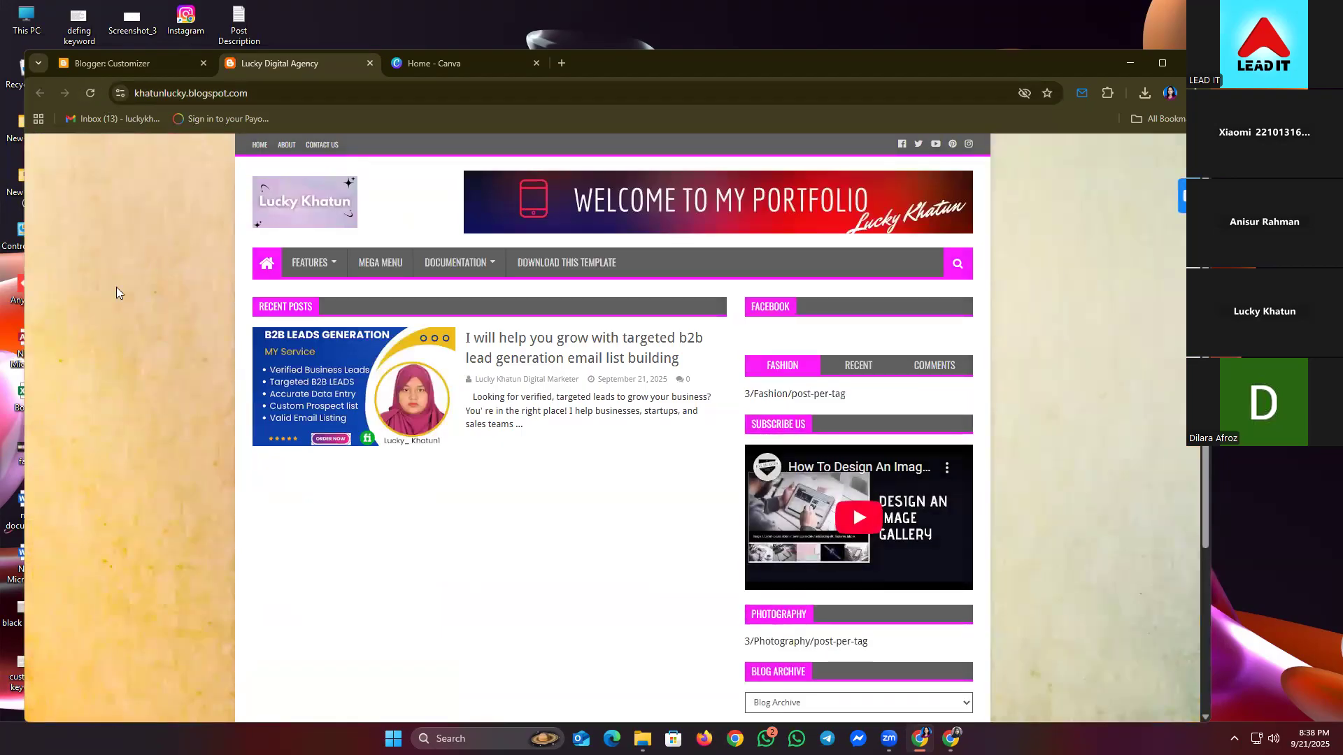
- Switch the background to the red textured image, save, and confirm it on the live blog
left_click(121, 64)
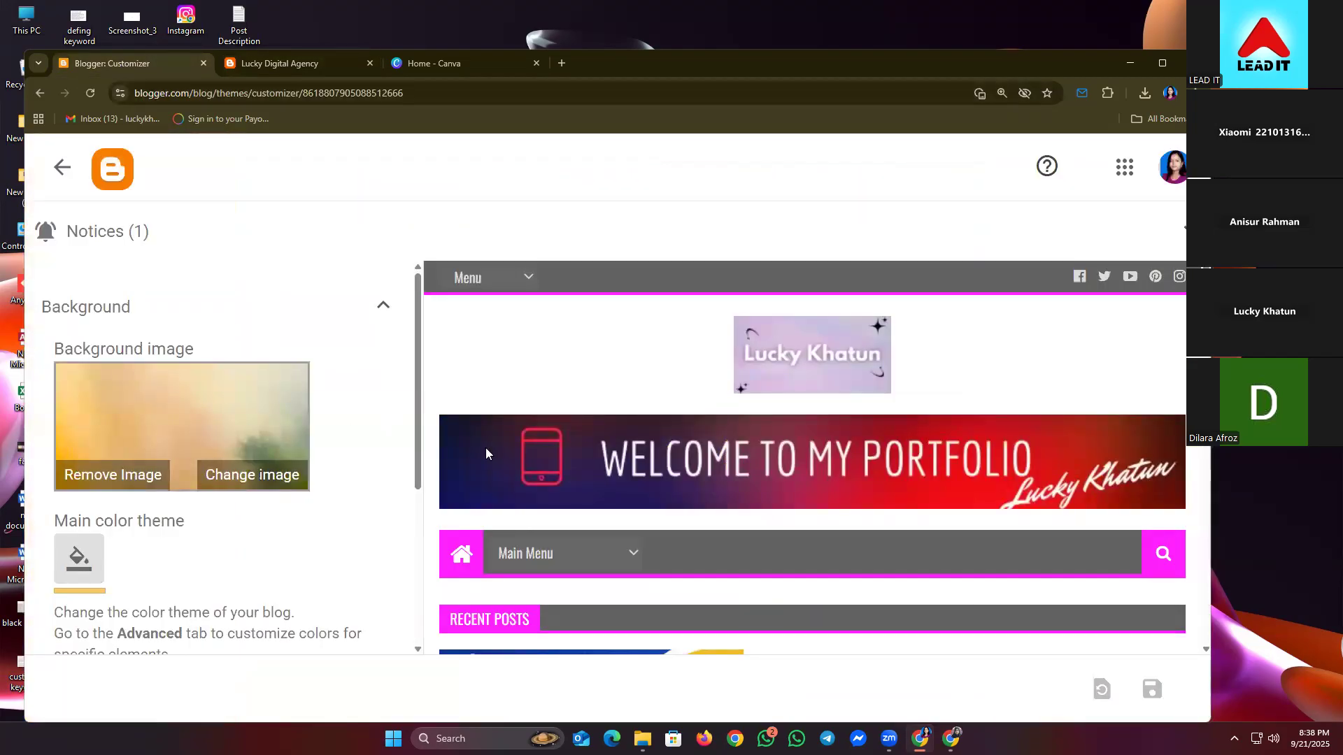
scroll(656, 465, "down", 4)
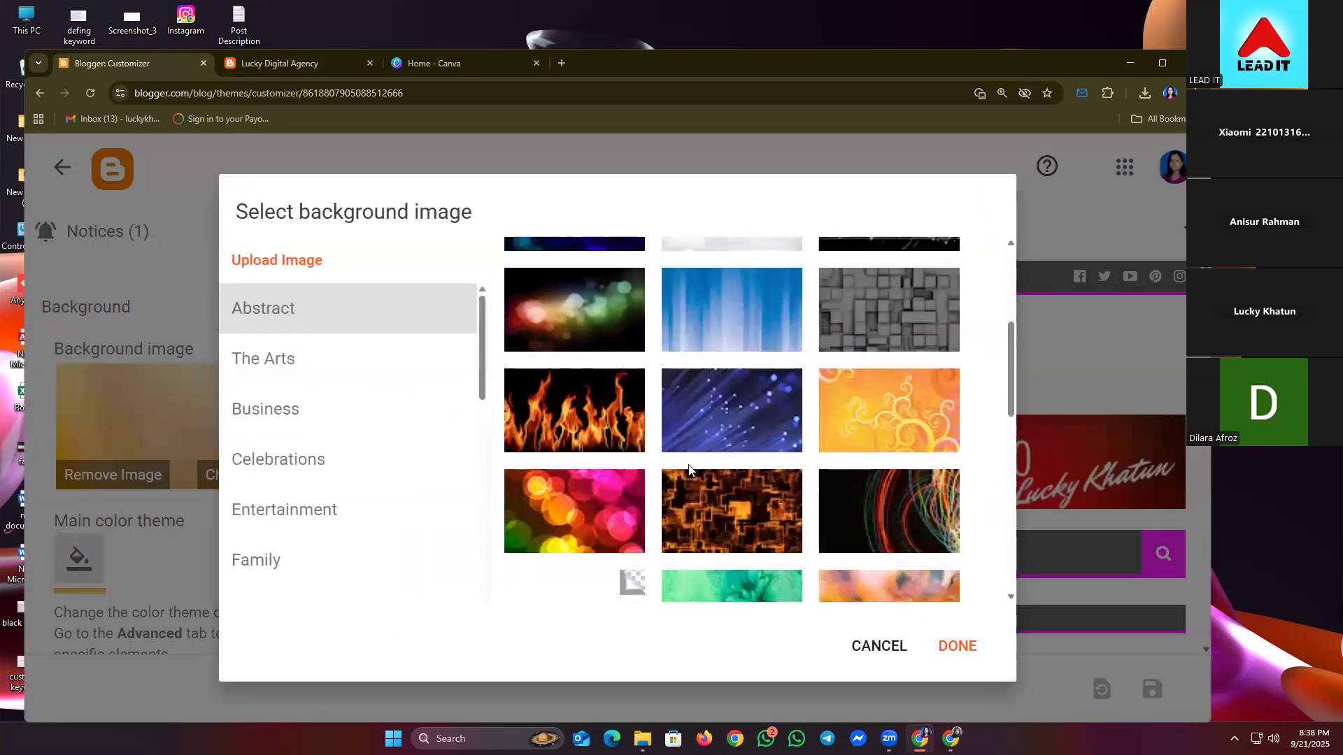
scroll(688, 468, "down", 3)
scroll(823, 494, "down", 5)
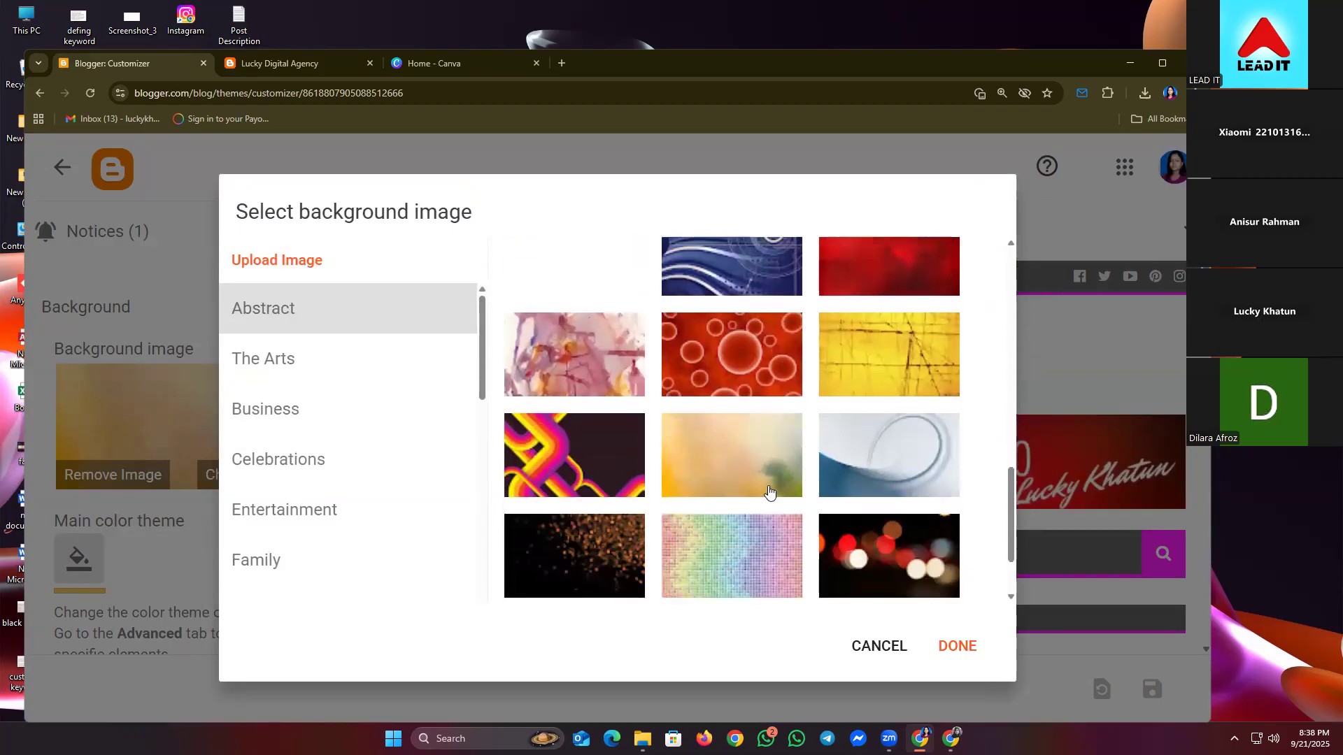
scroll(767, 429, "up", 1)
left_click(848, 336)
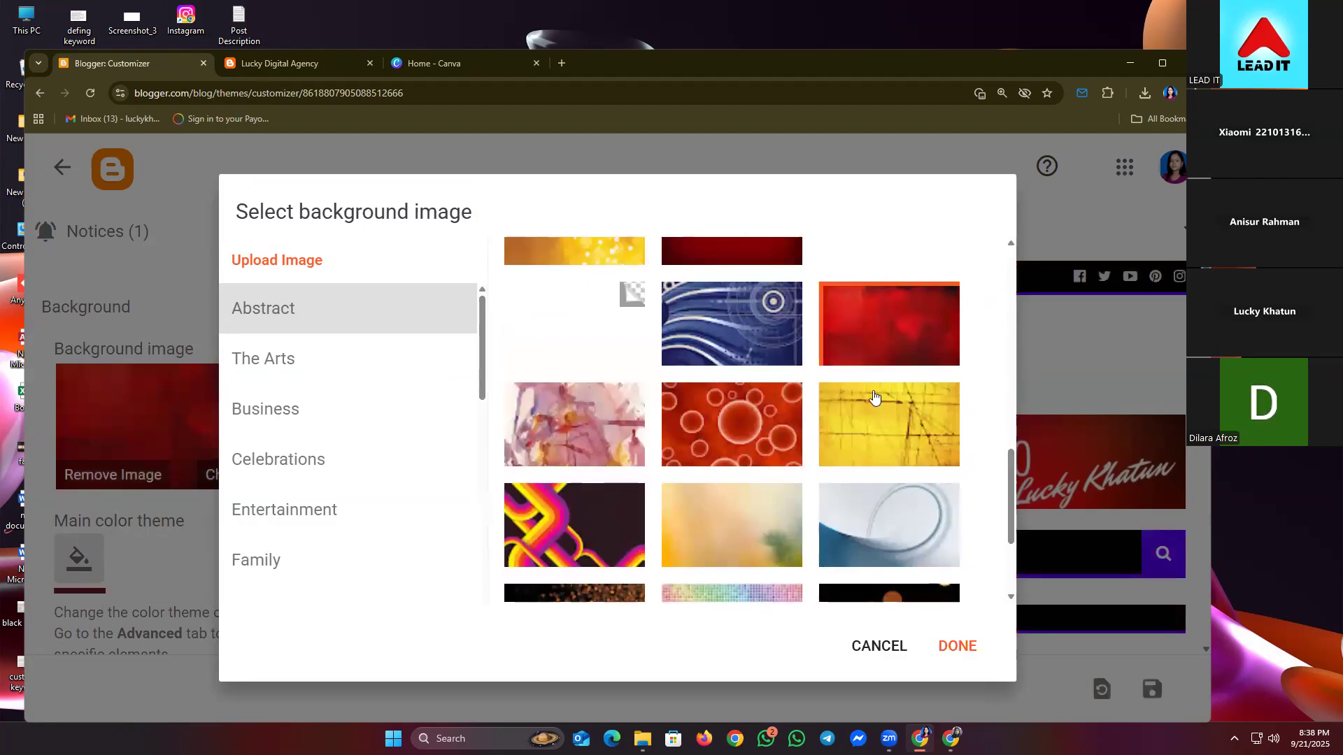
left_click(963, 645)
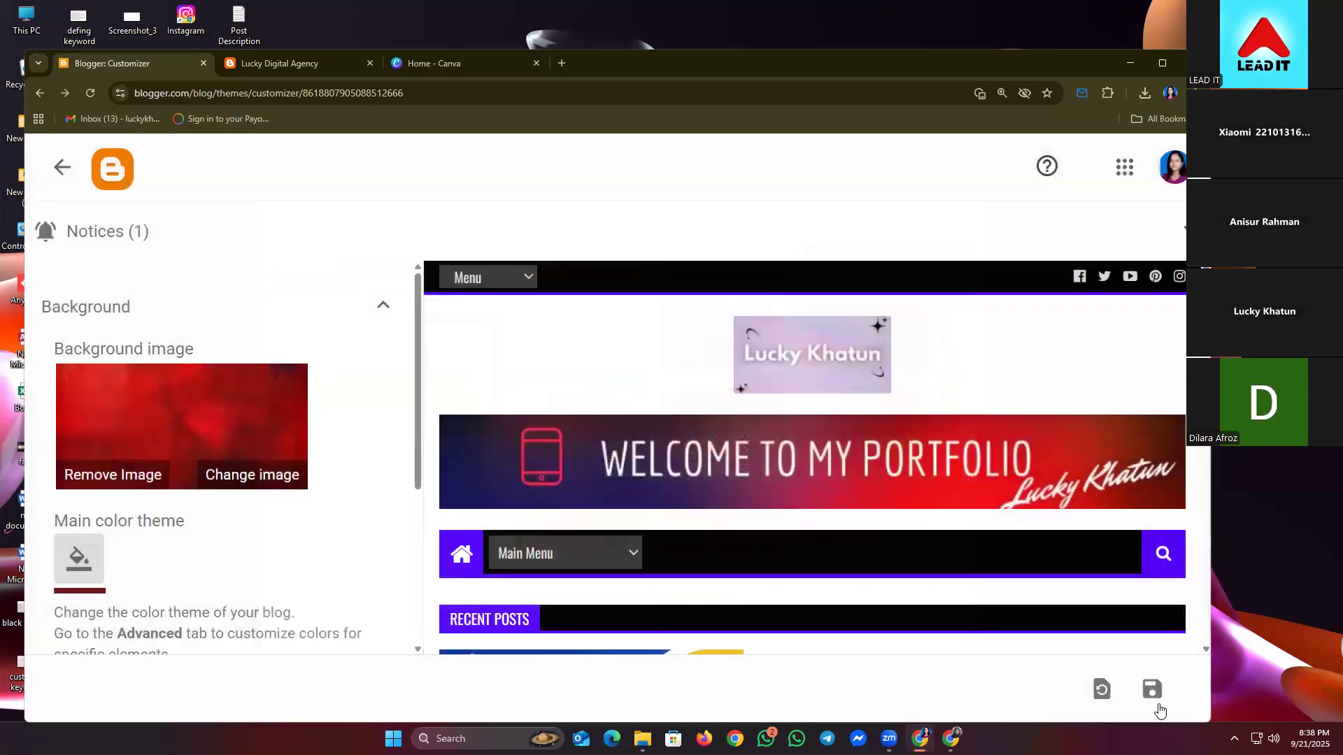
left_click(1152, 690)
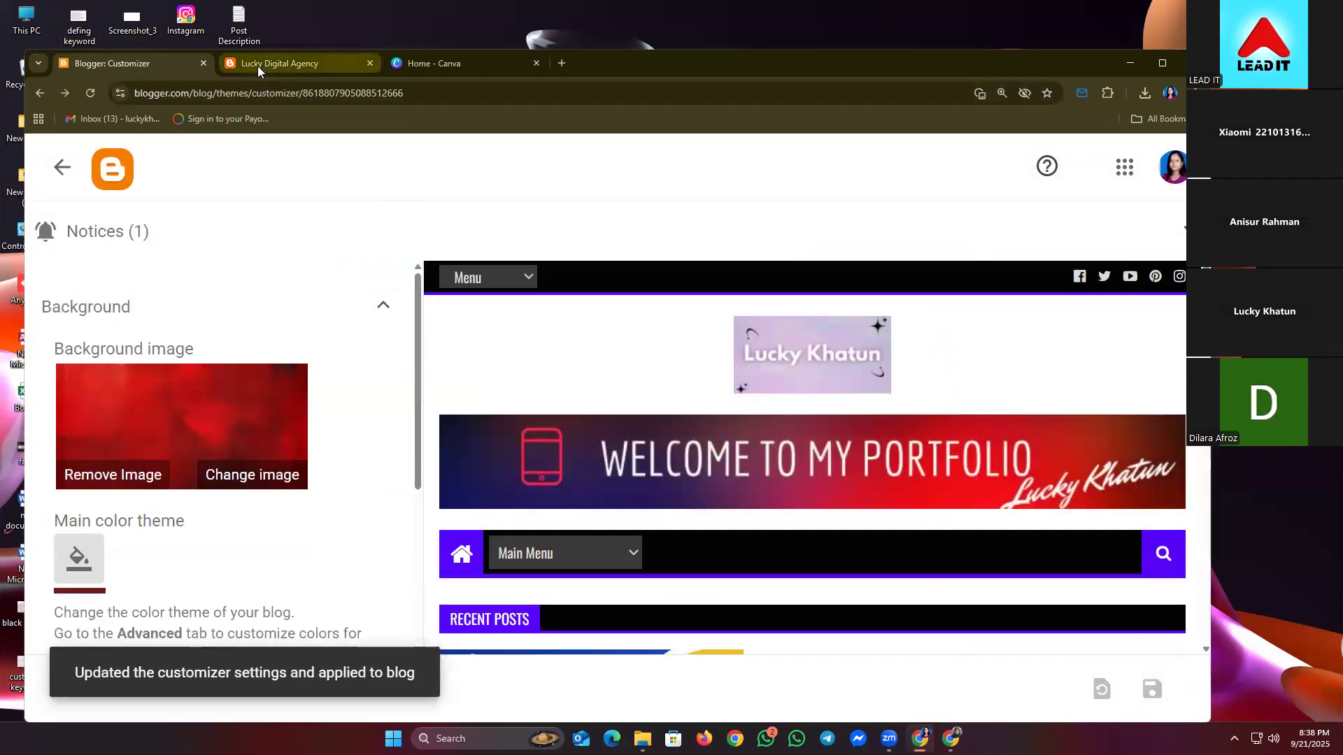
left_click(257, 64)
left_click(95, 94)
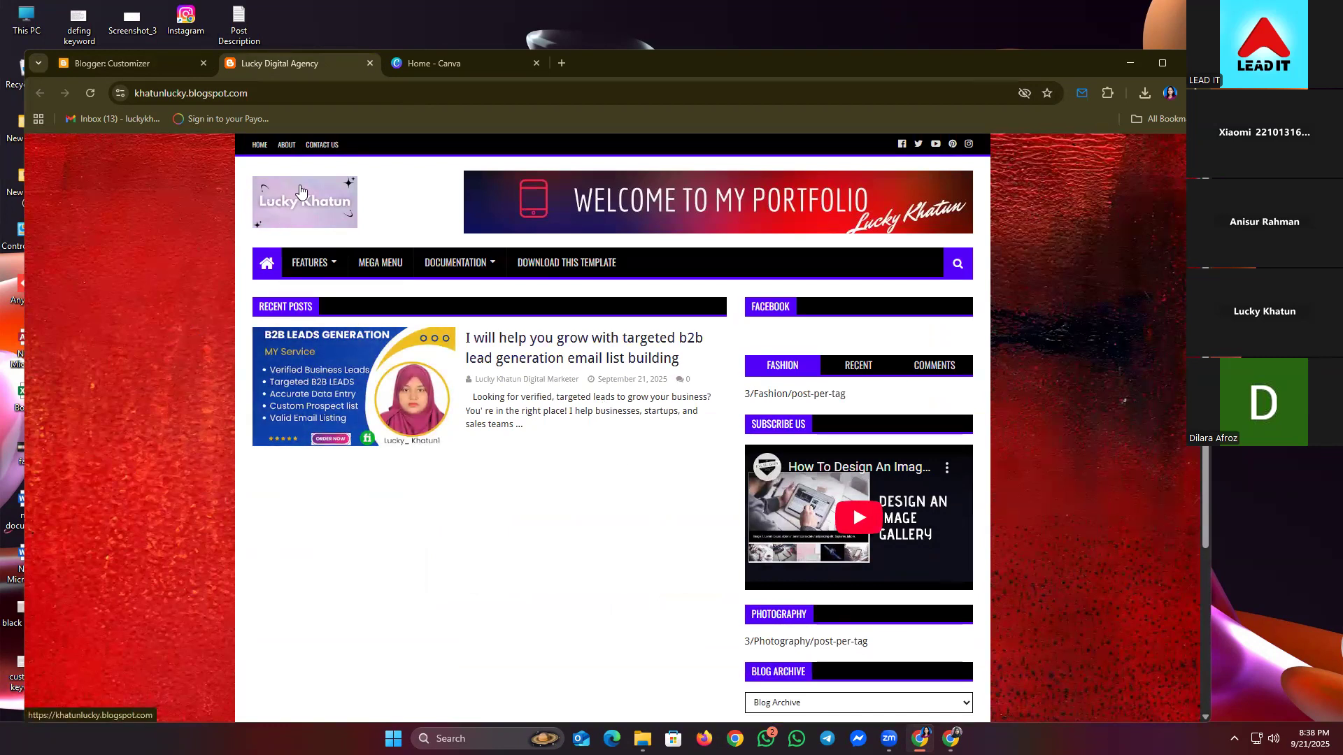
left_click(162, 71)
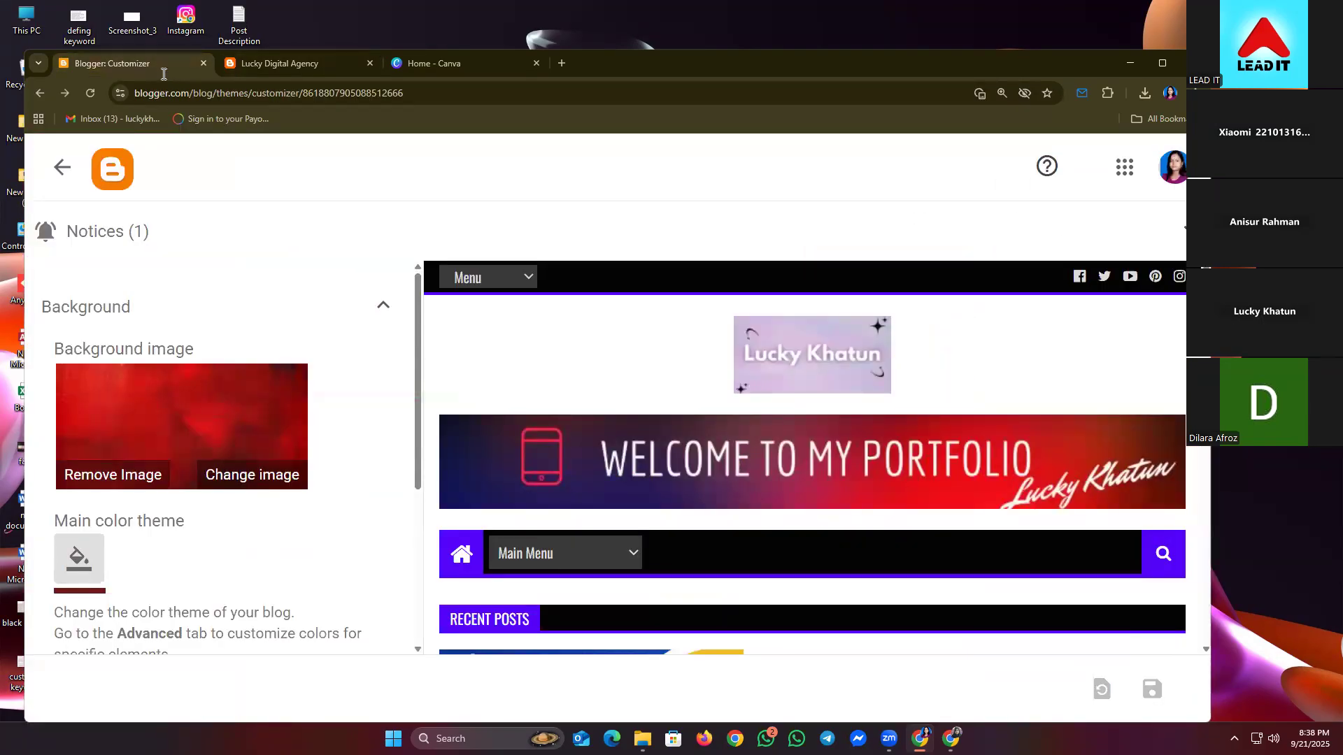
- Try the dark colourful swirl image as the background, save, and view the live blog
left_click(232, 480)
scroll(621, 444, "down", 2)
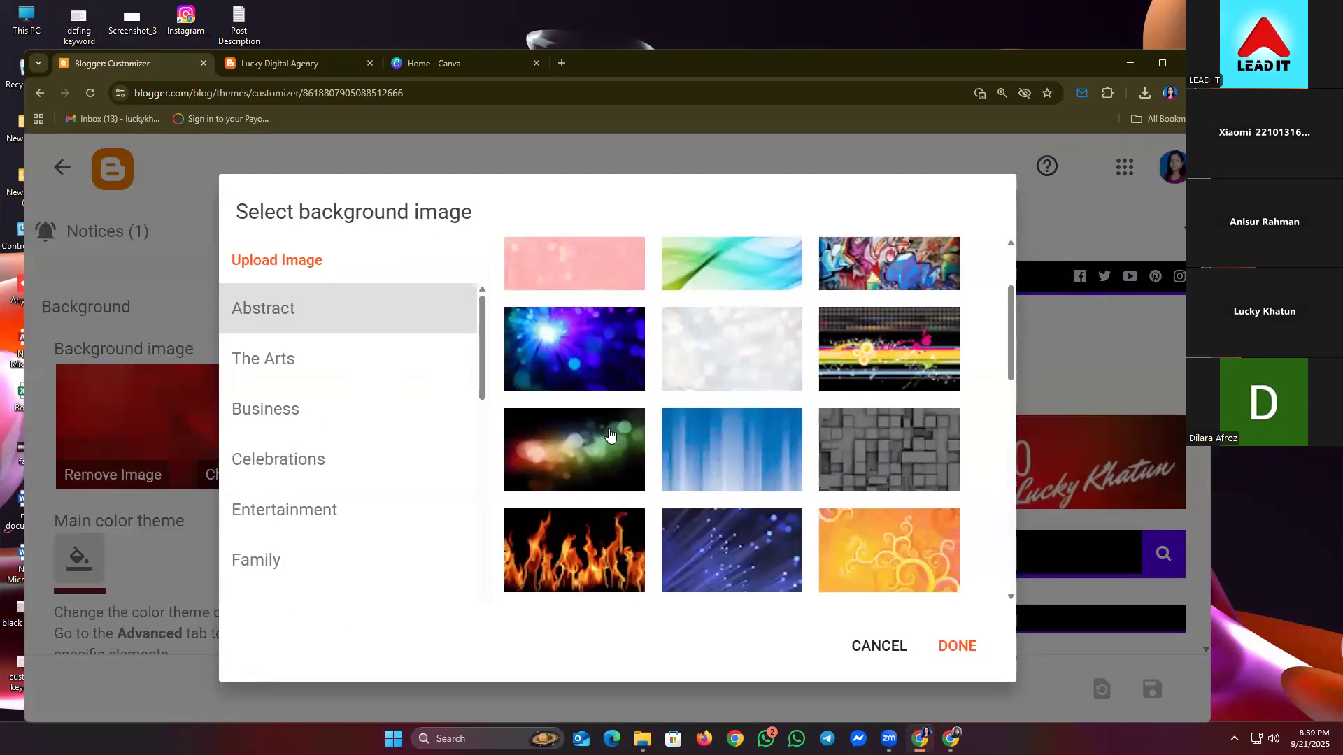
scroll(584, 374, "up", 1)
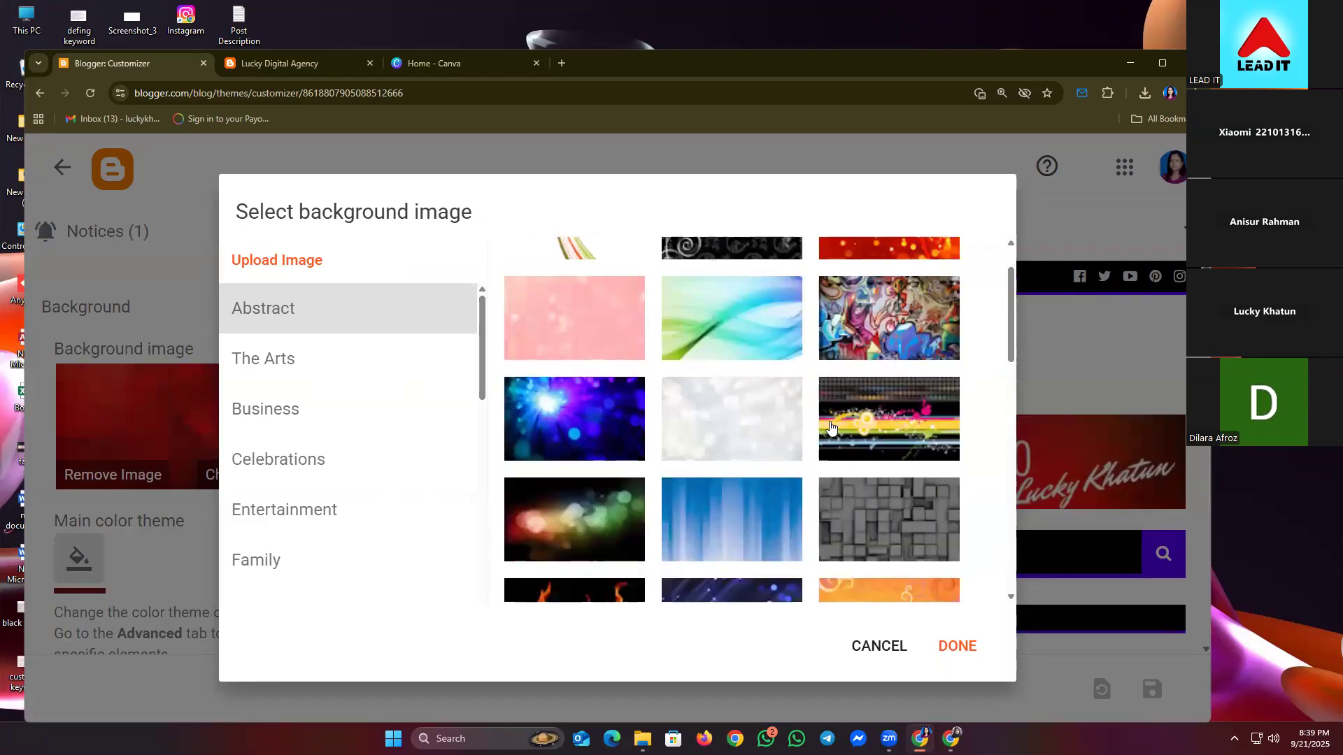
scroll(828, 429, "down", 5)
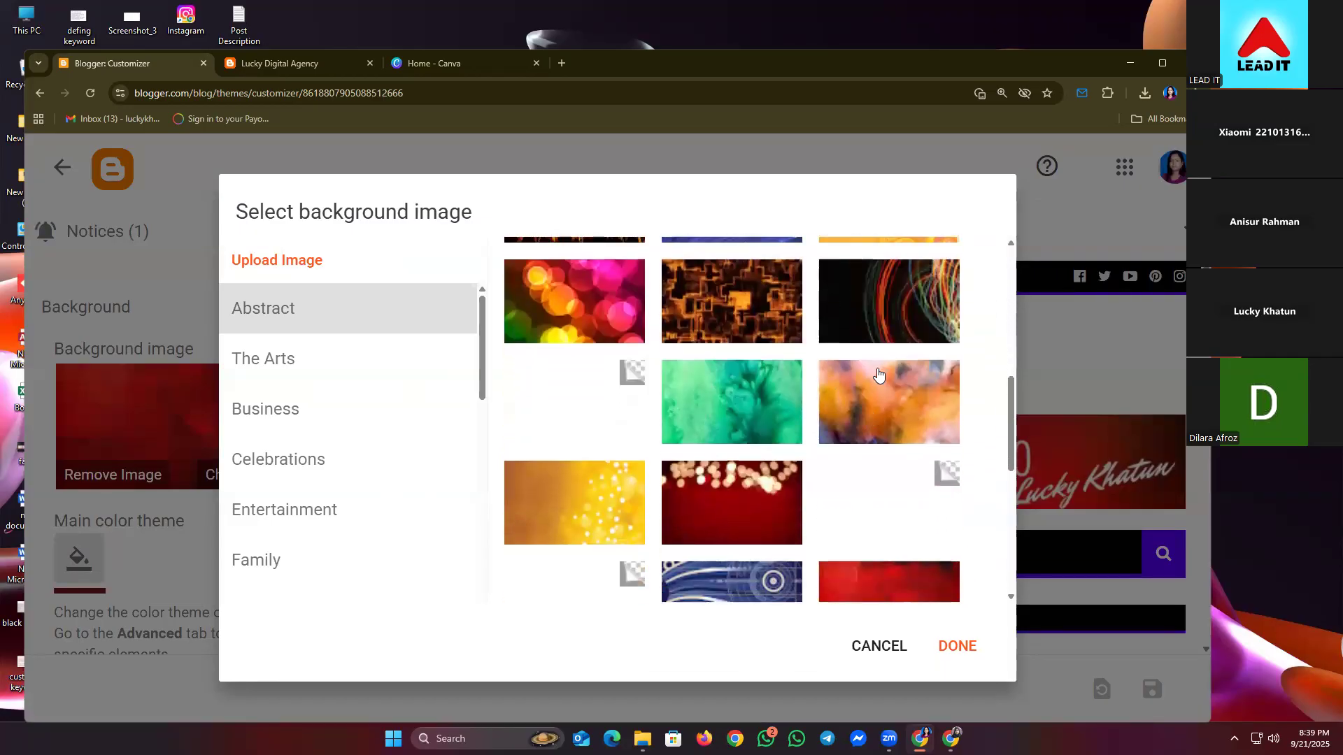
left_click(875, 307)
left_click(957, 646)
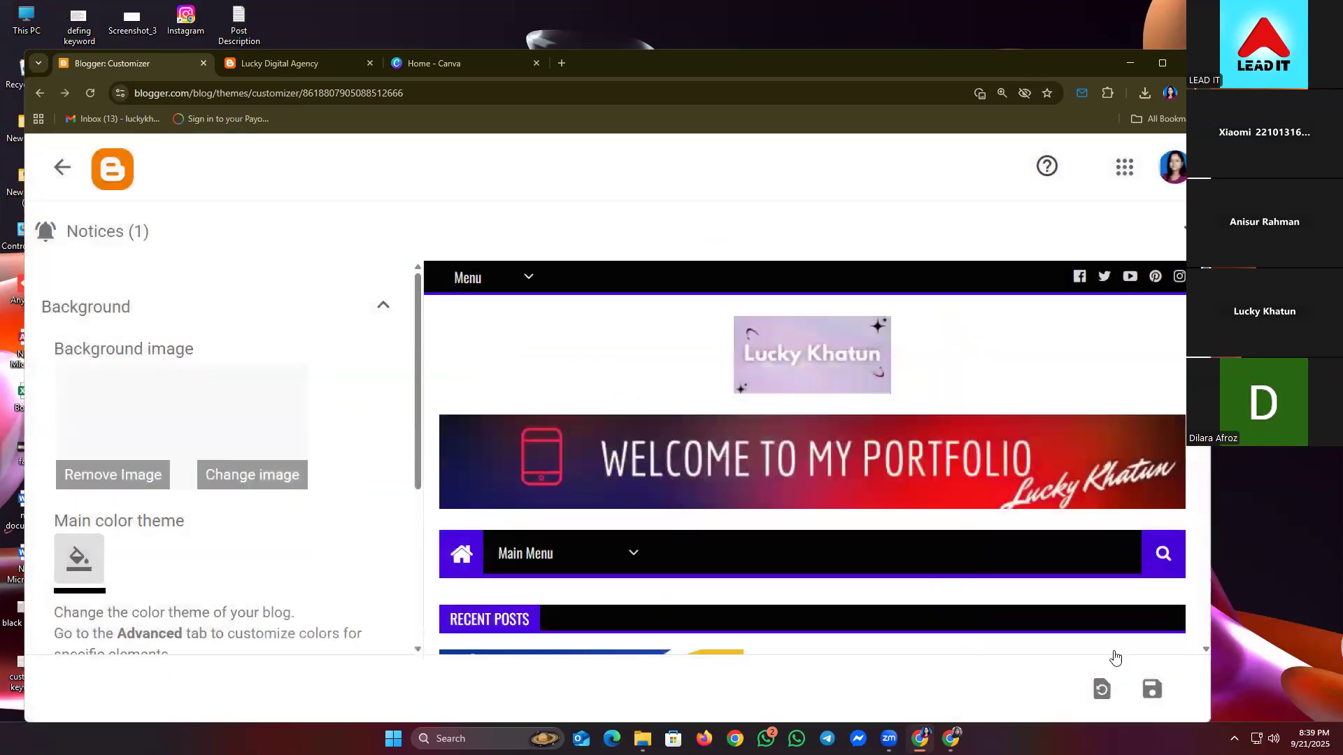
left_click(1151, 689)
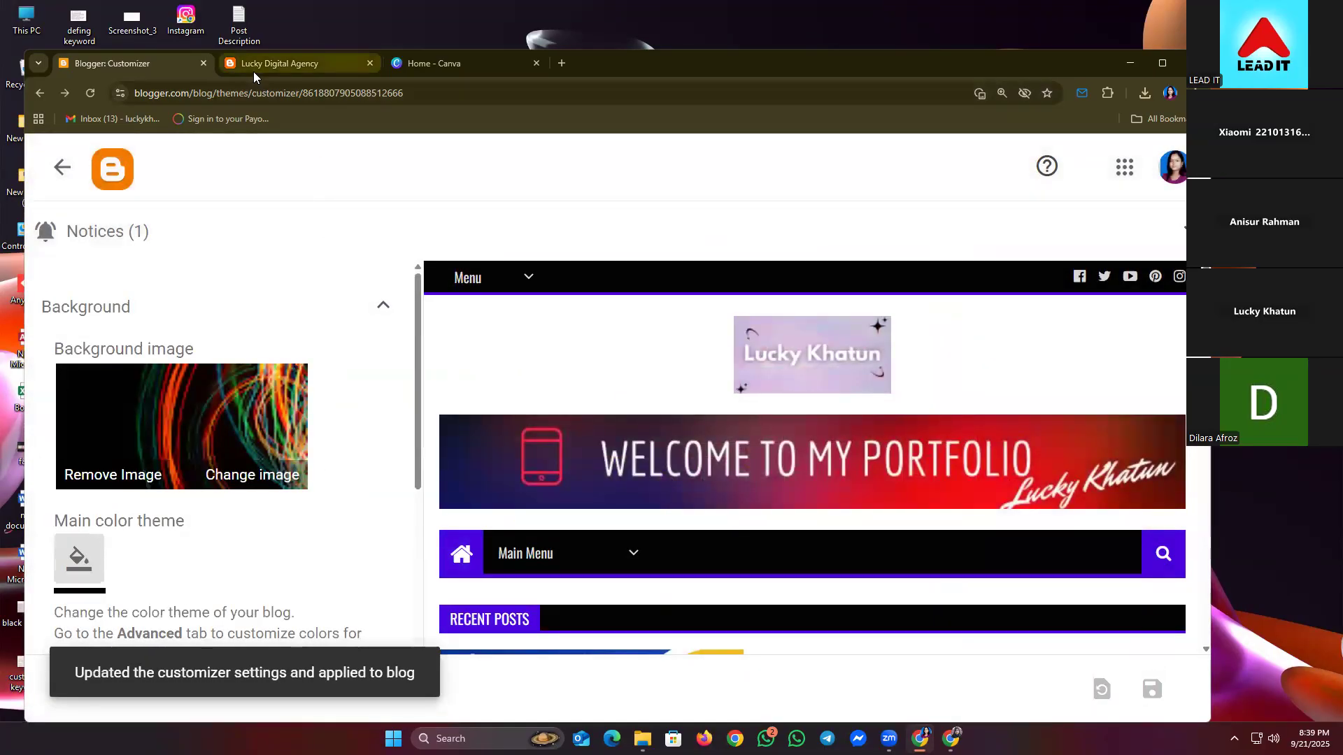
left_click(254, 66)
left_click(88, 99)
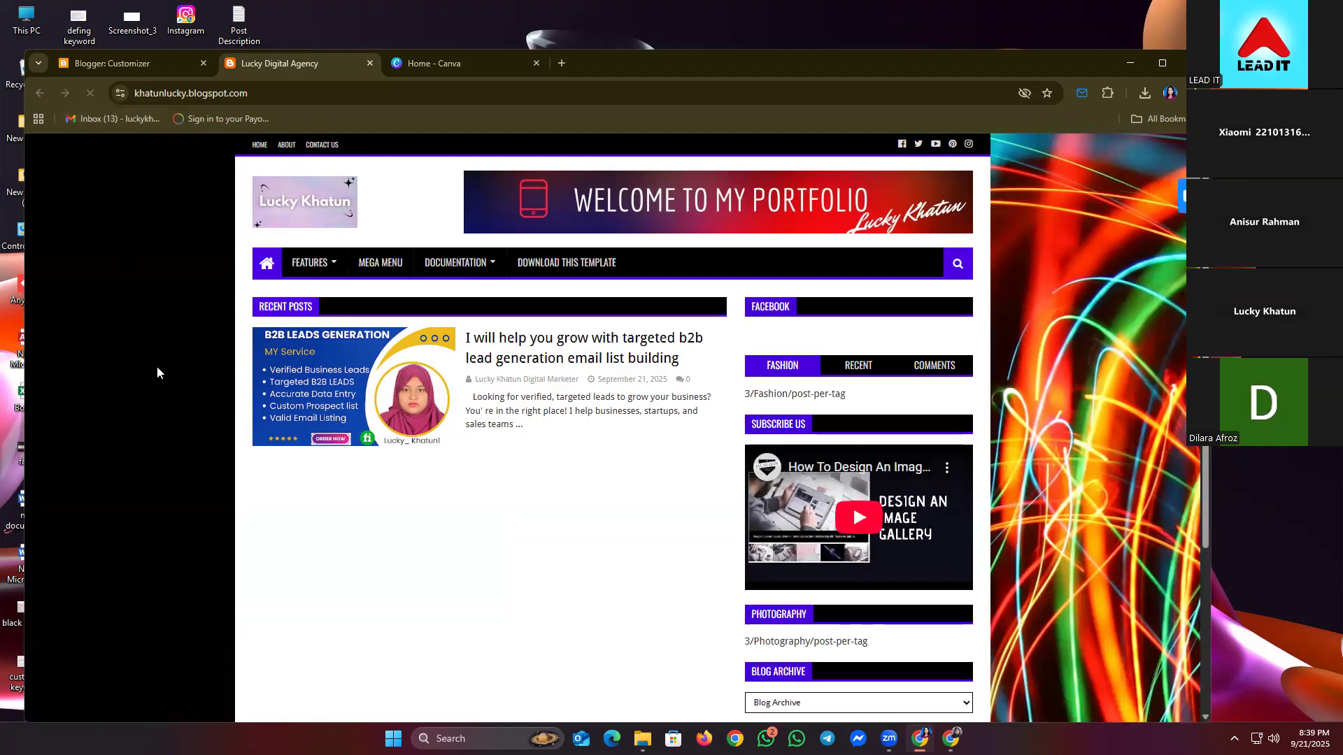
- Replace it with the red abstract image, save, and reload the live blog
left_click(113, 72)
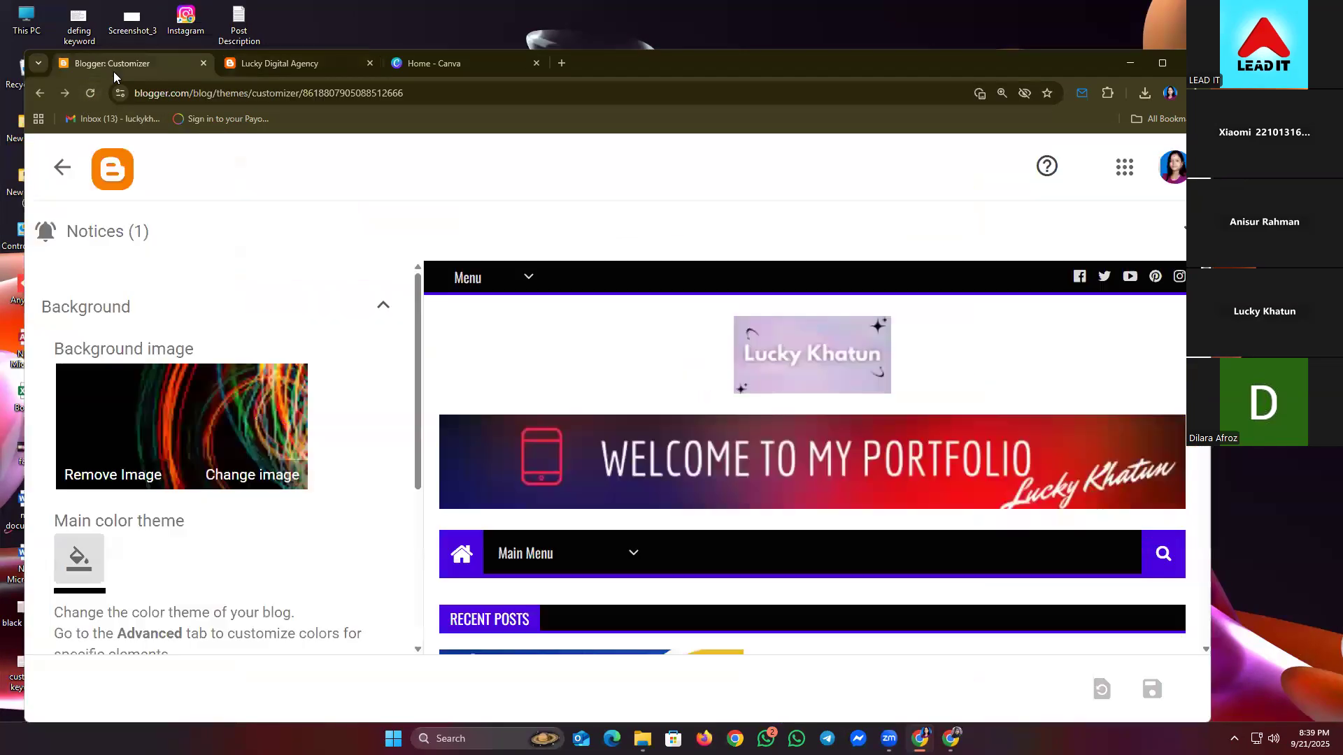
left_click(226, 488)
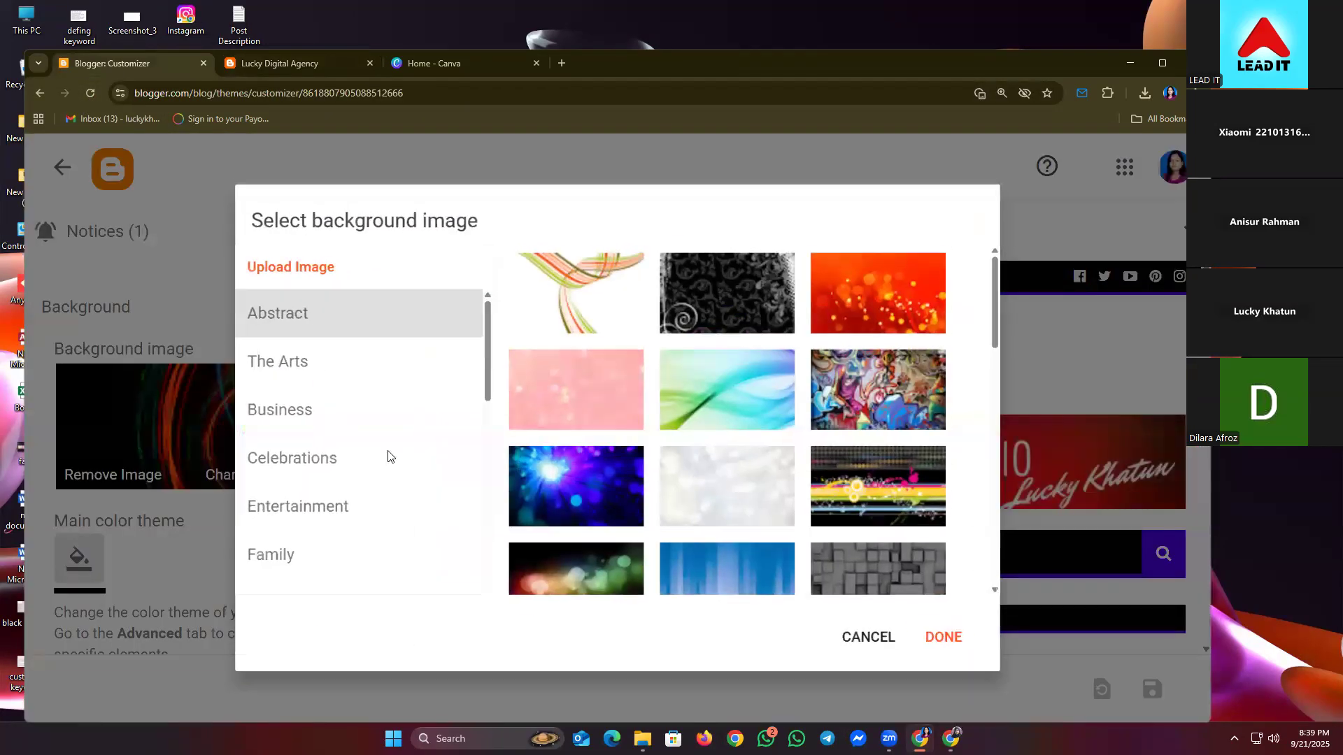
scroll(834, 433, "down", 3)
scroll(835, 433, "down", 2)
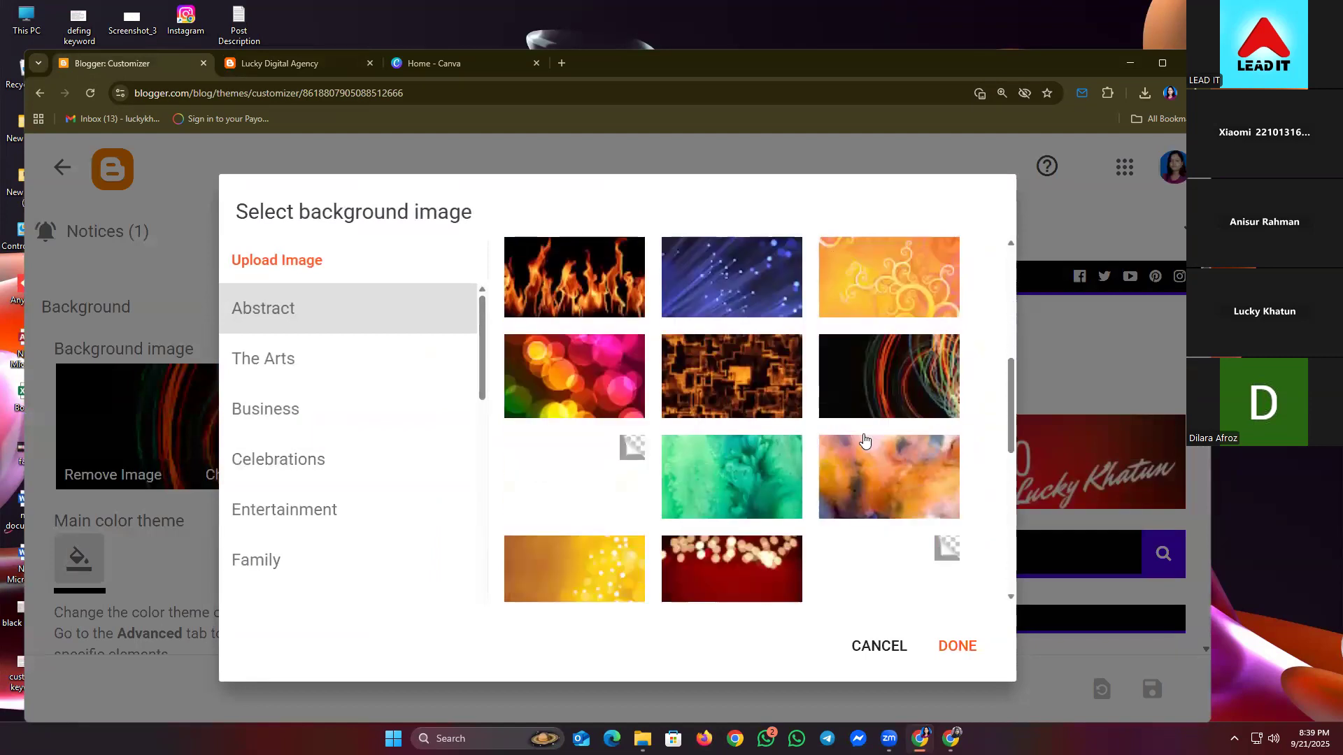
scroll(864, 439, "down", 4)
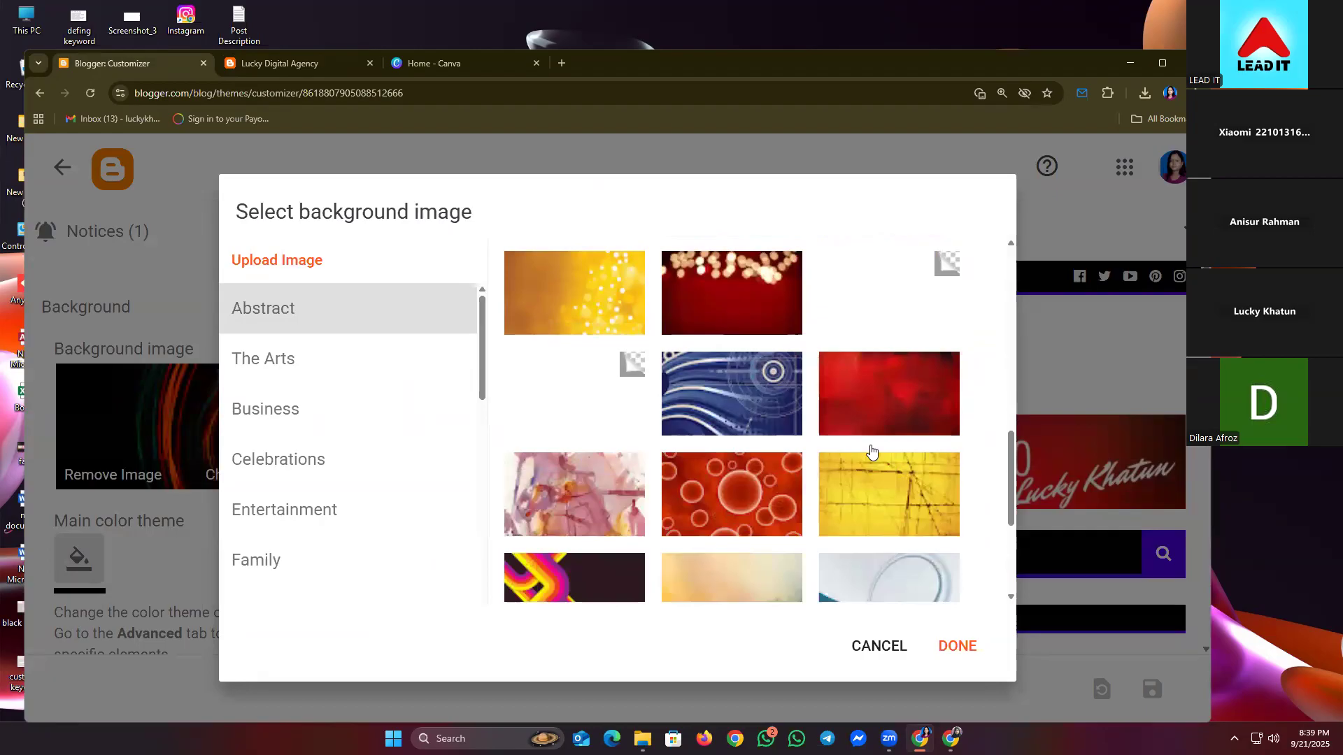
left_click(875, 434)
scroll(858, 505, "down", 4)
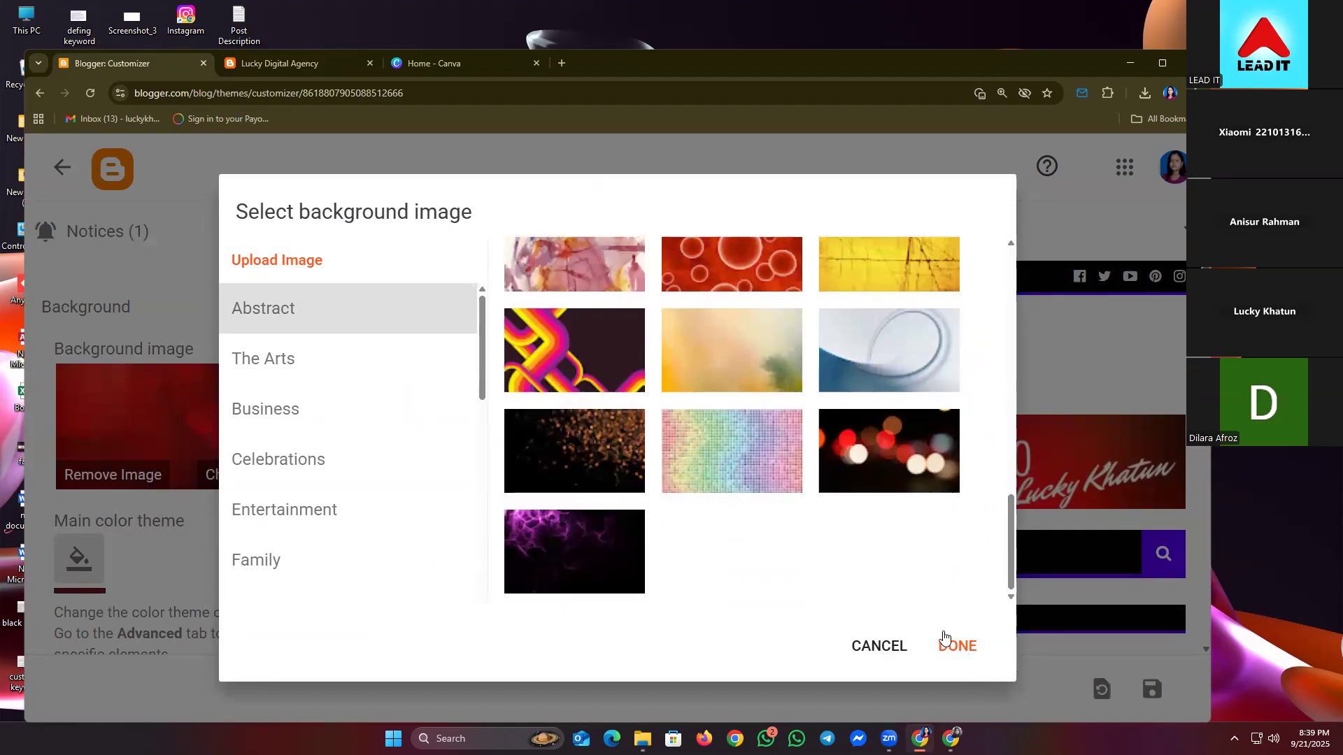
scroll(849, 434, "up", 3)
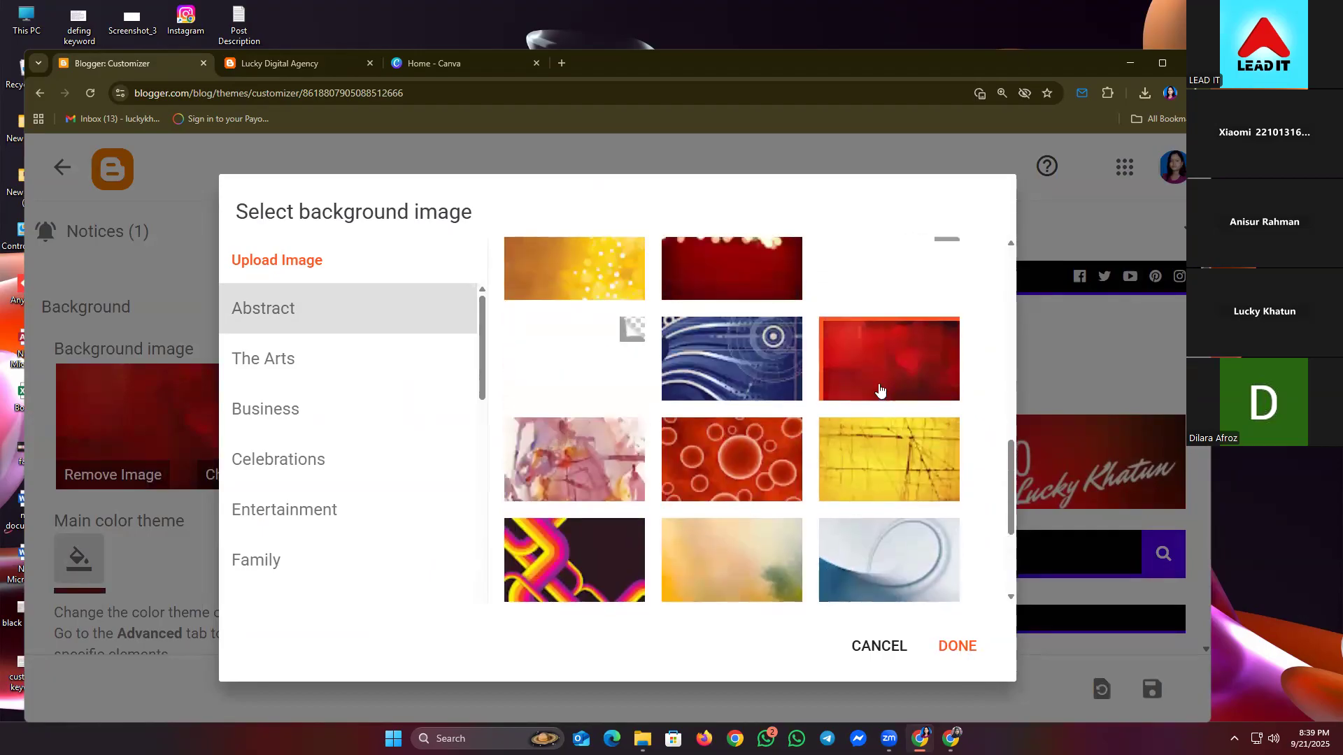
left_click(960, 643)
left_click(1154, 692)
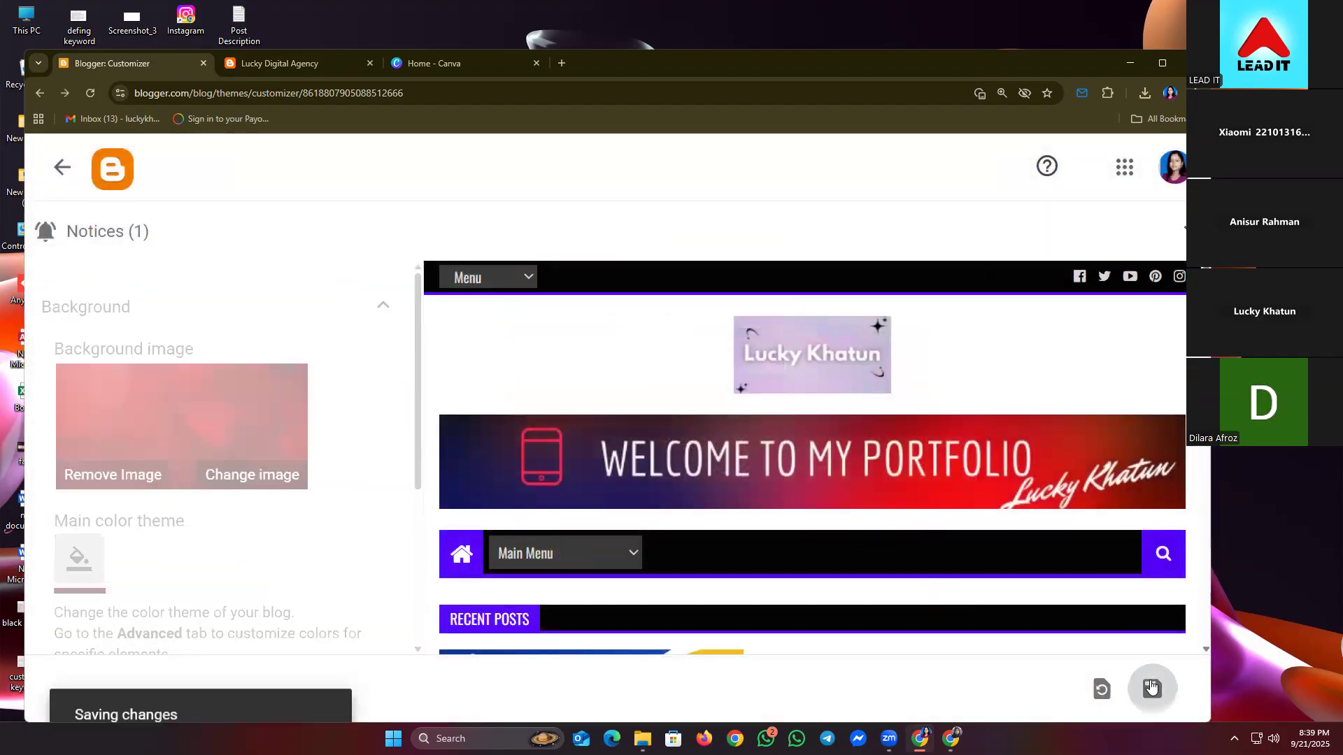
left_click(309, 64)
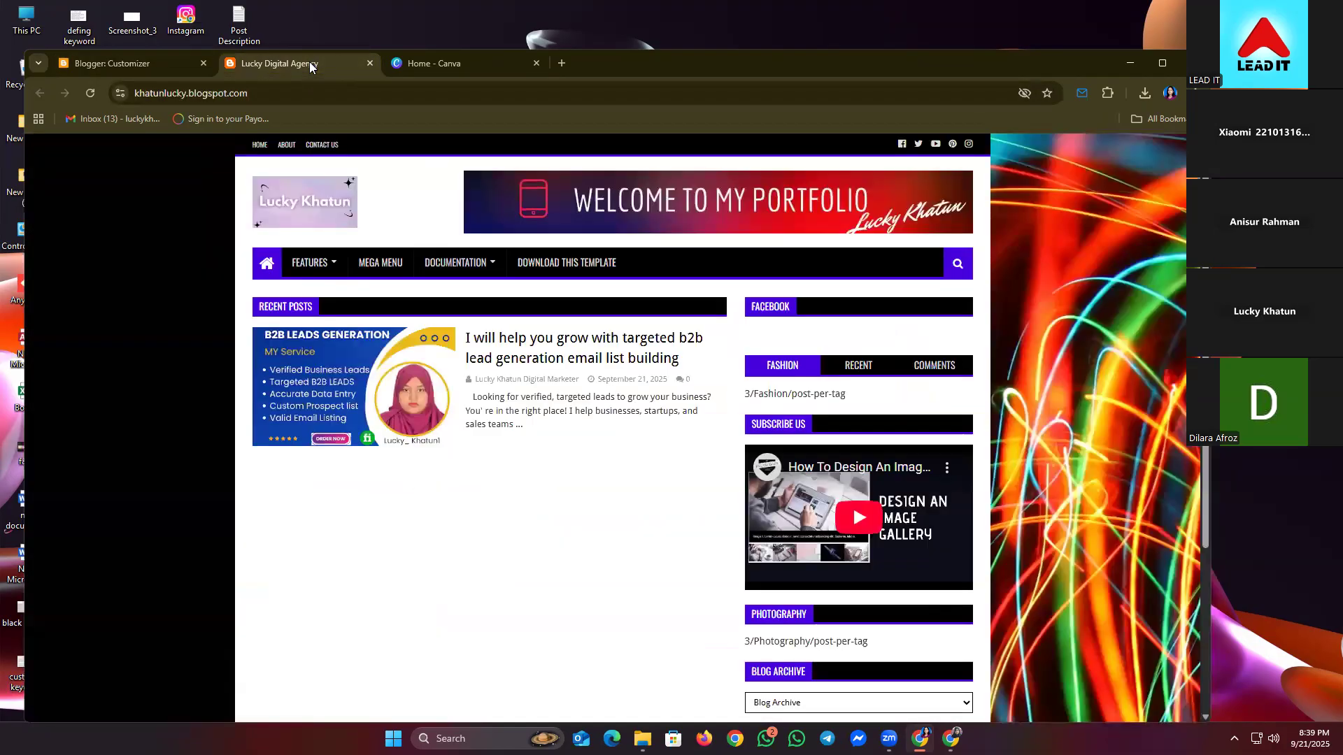
left_click(88, 103)
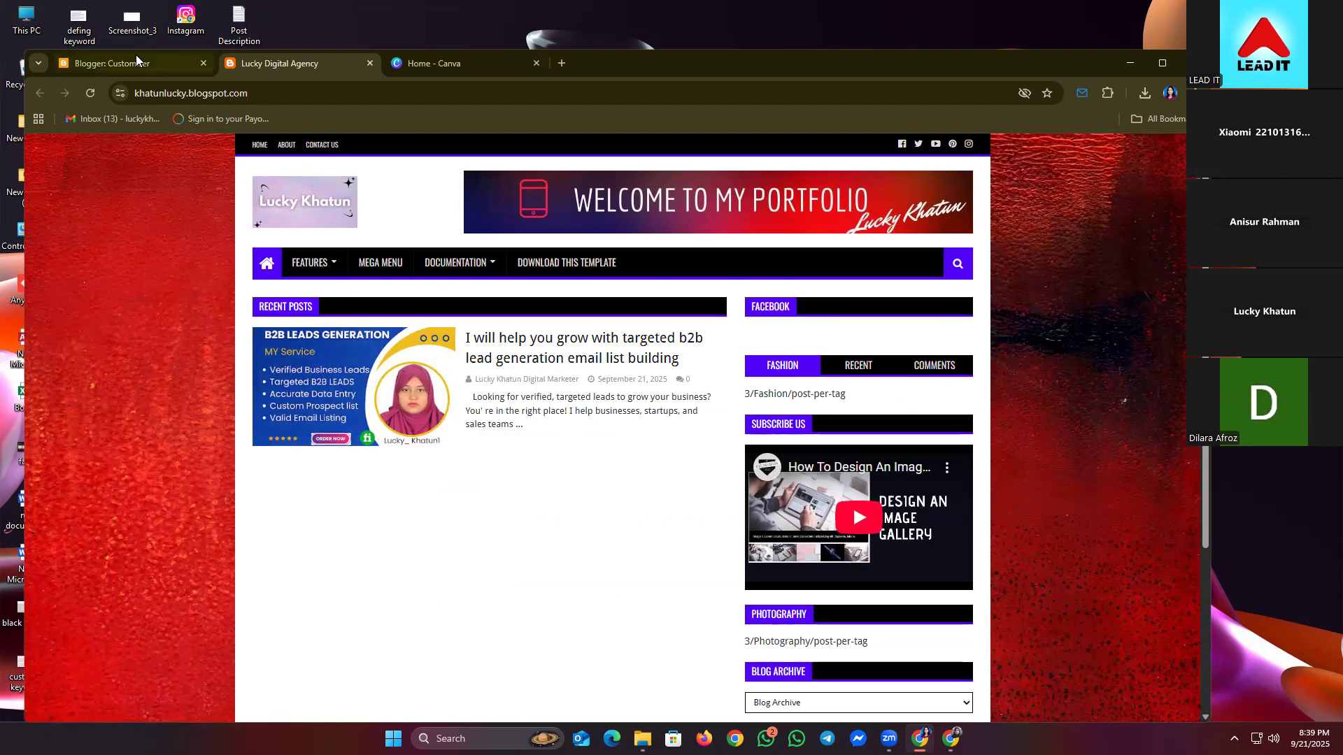
- Expand the advanced colour settings and try green, orange and dark grey main theme colours
left_click(124, 68)
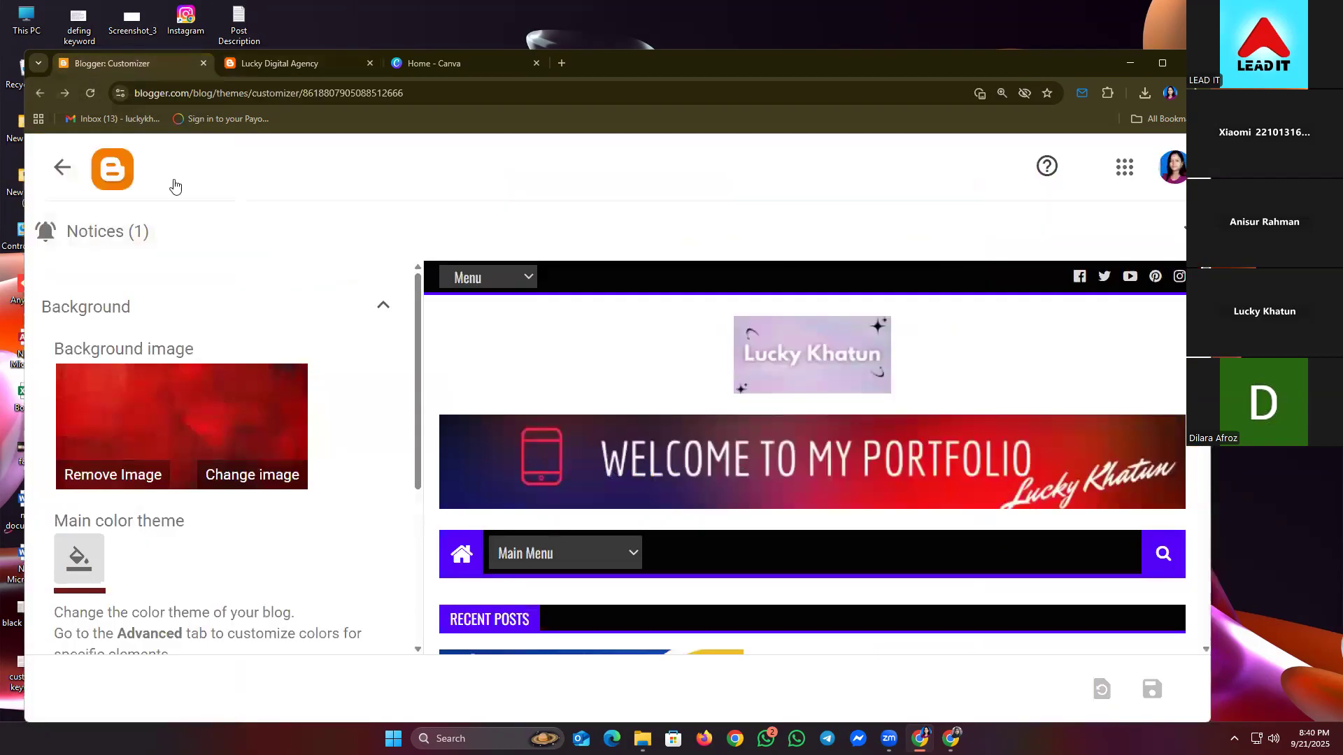
scroll(303, 511, "down", 4)
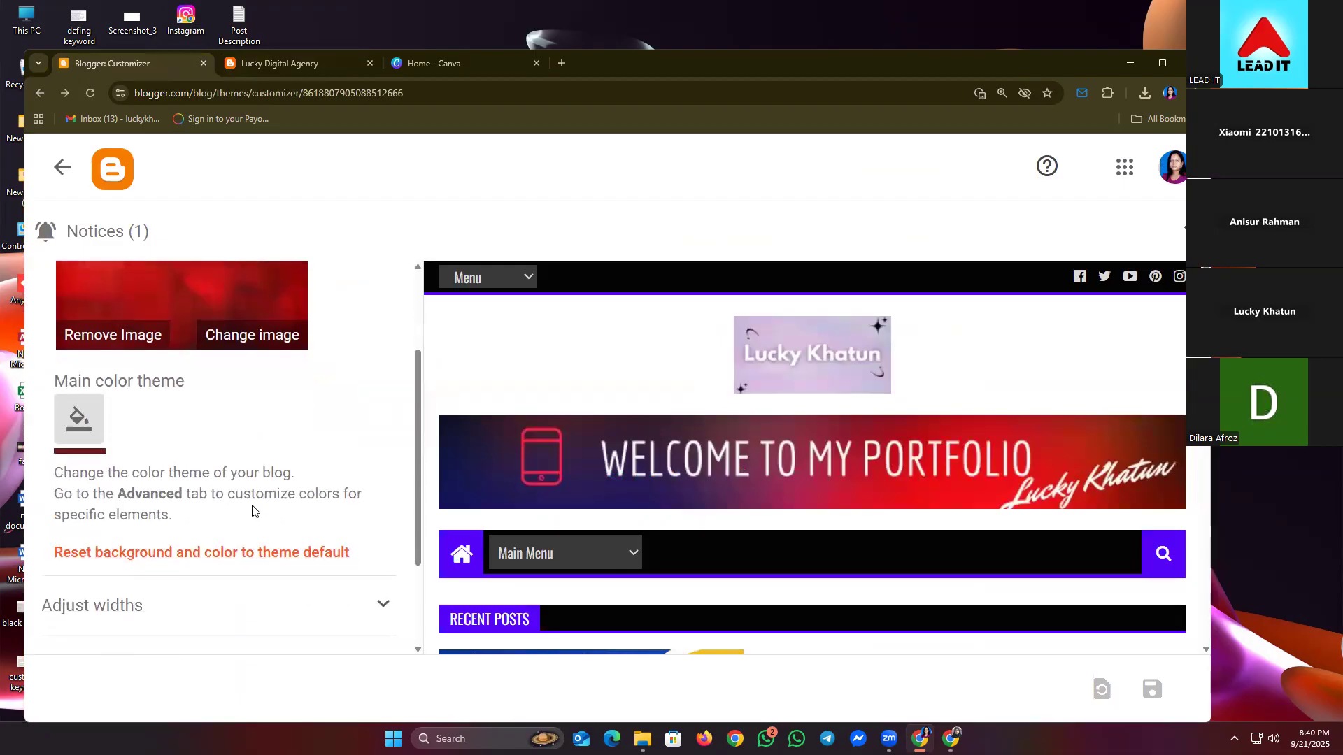
scroll(253, 513, "down", 1)
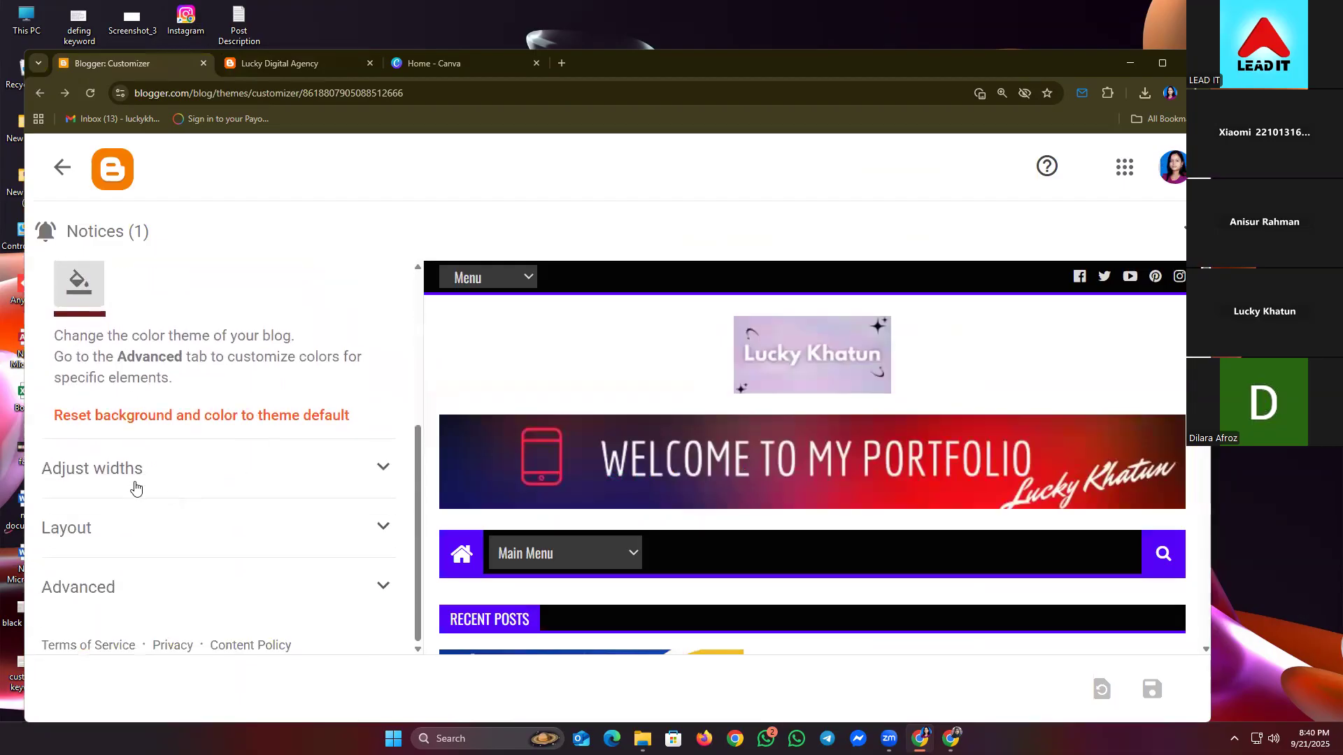
left_click(105, 595)
scroll(267, 515, "down", 2)
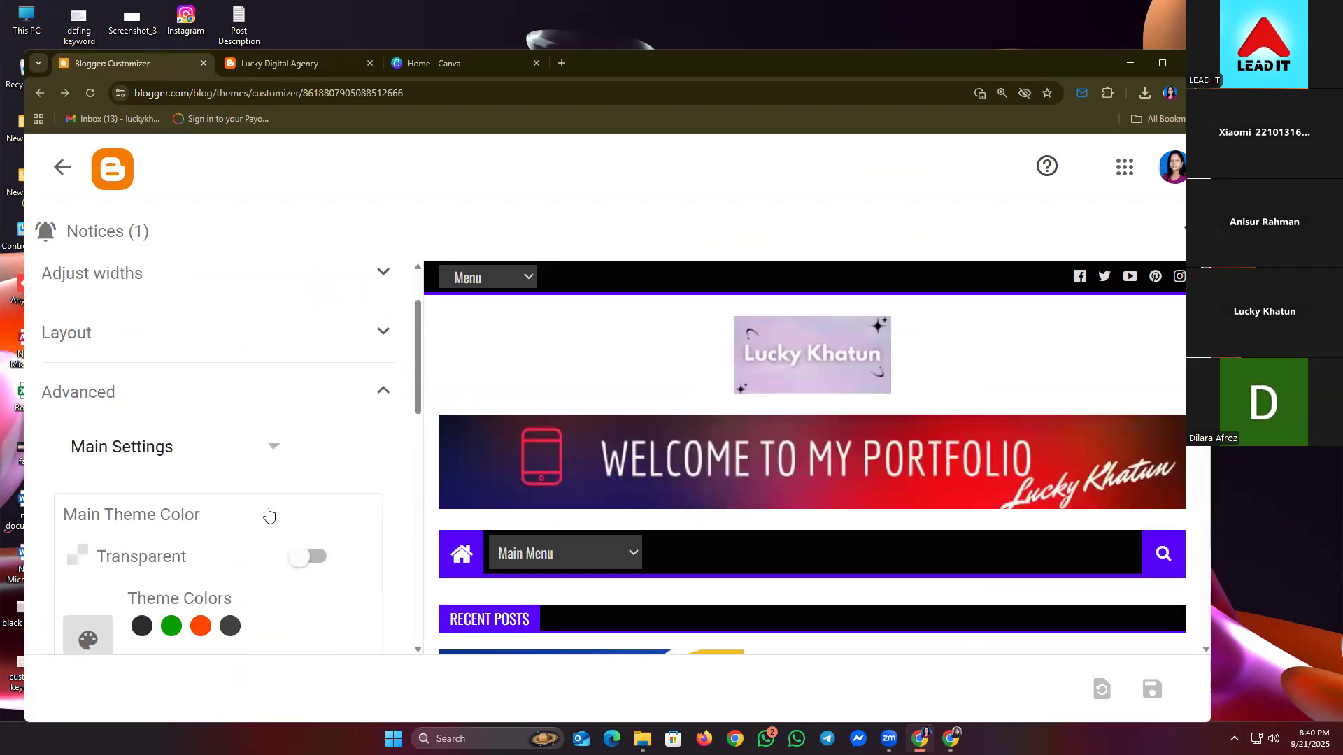
scroll(268, 516, "down", 2)
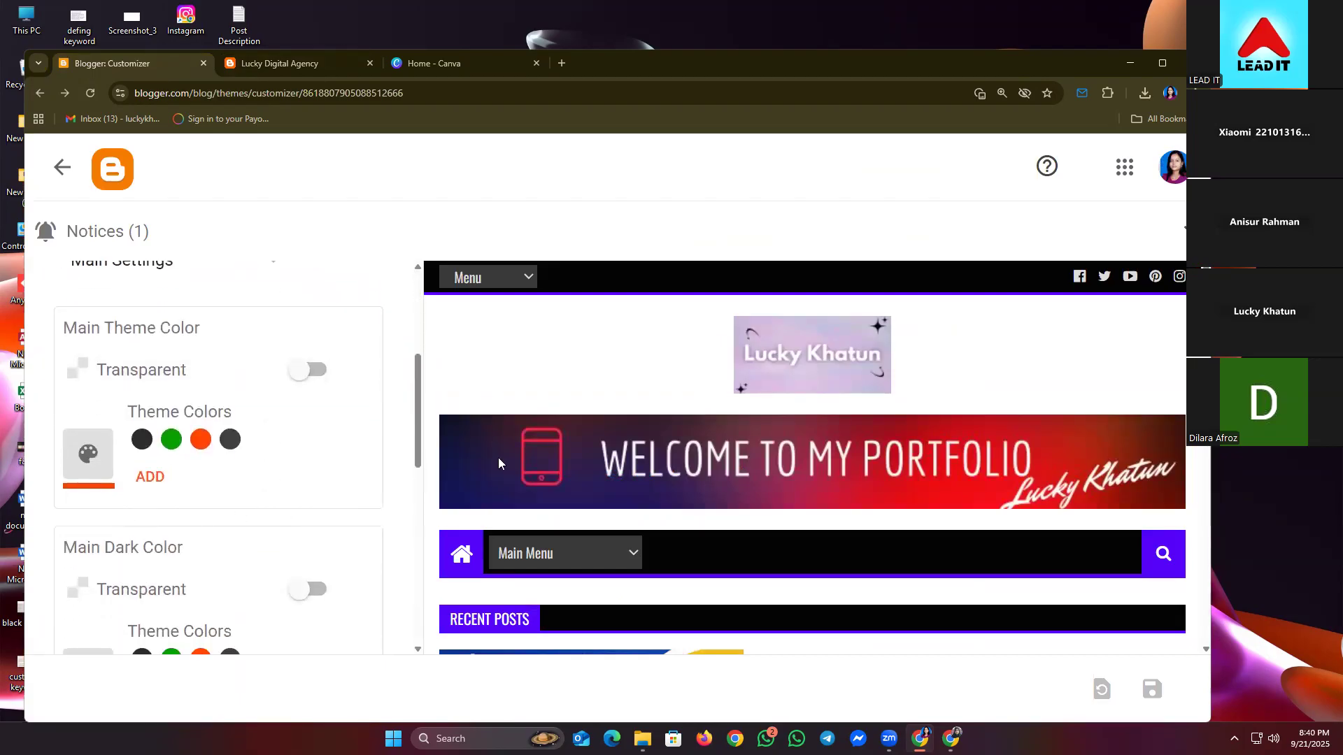
scroll(498, 457, "down", 3)
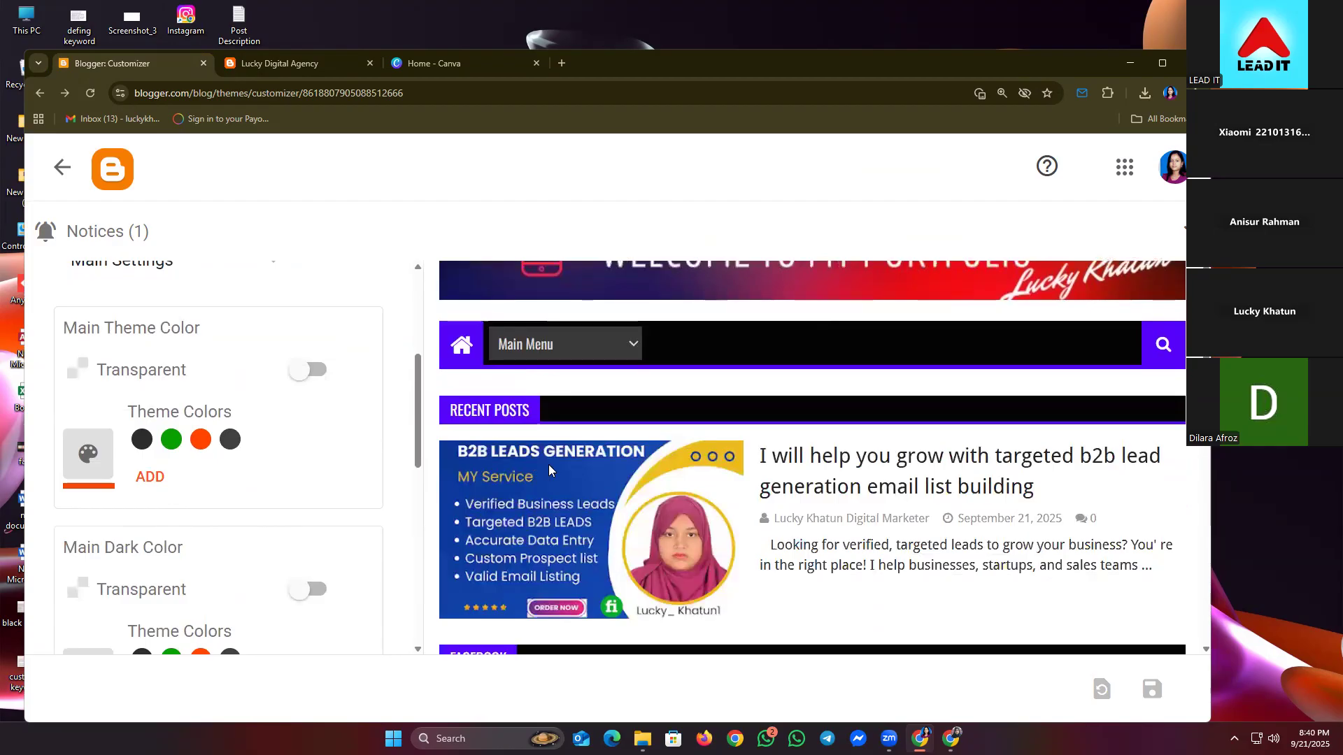
scroll(549, 465, "up", 3)
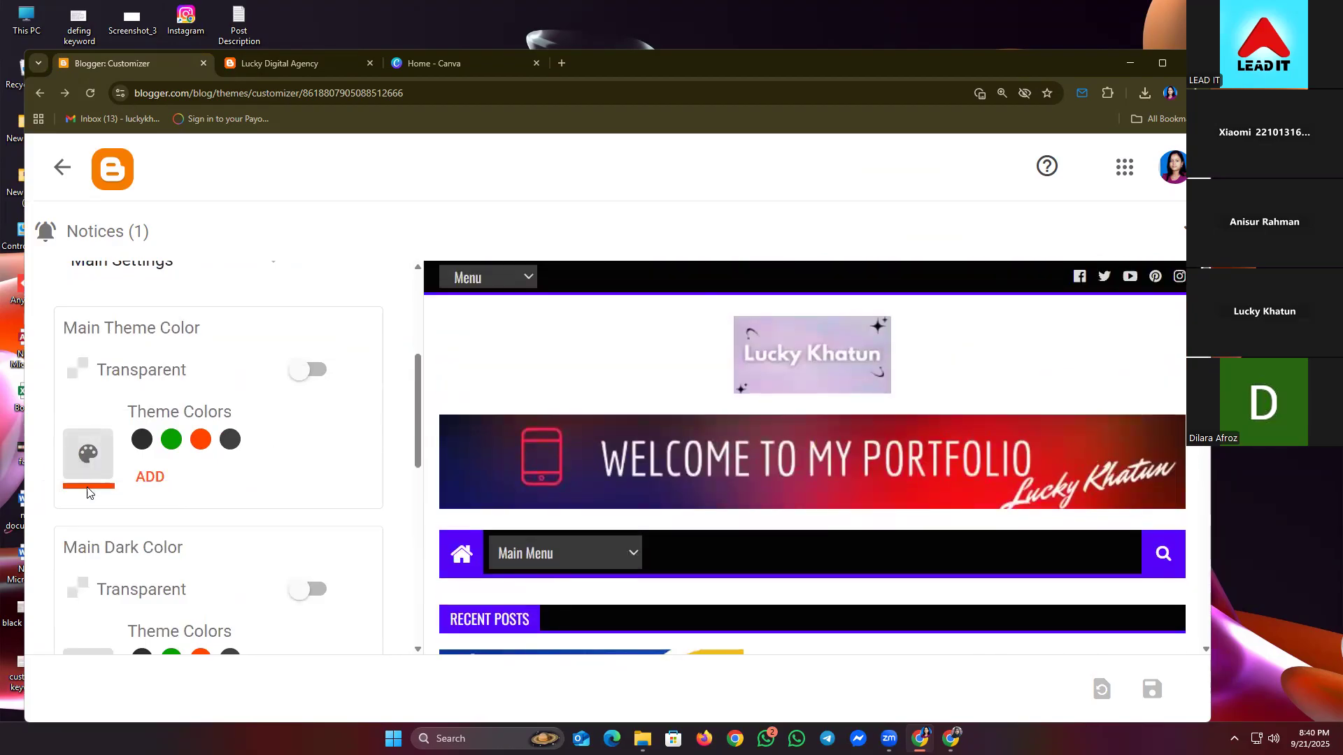
scroll(794, 447, "down", 2)
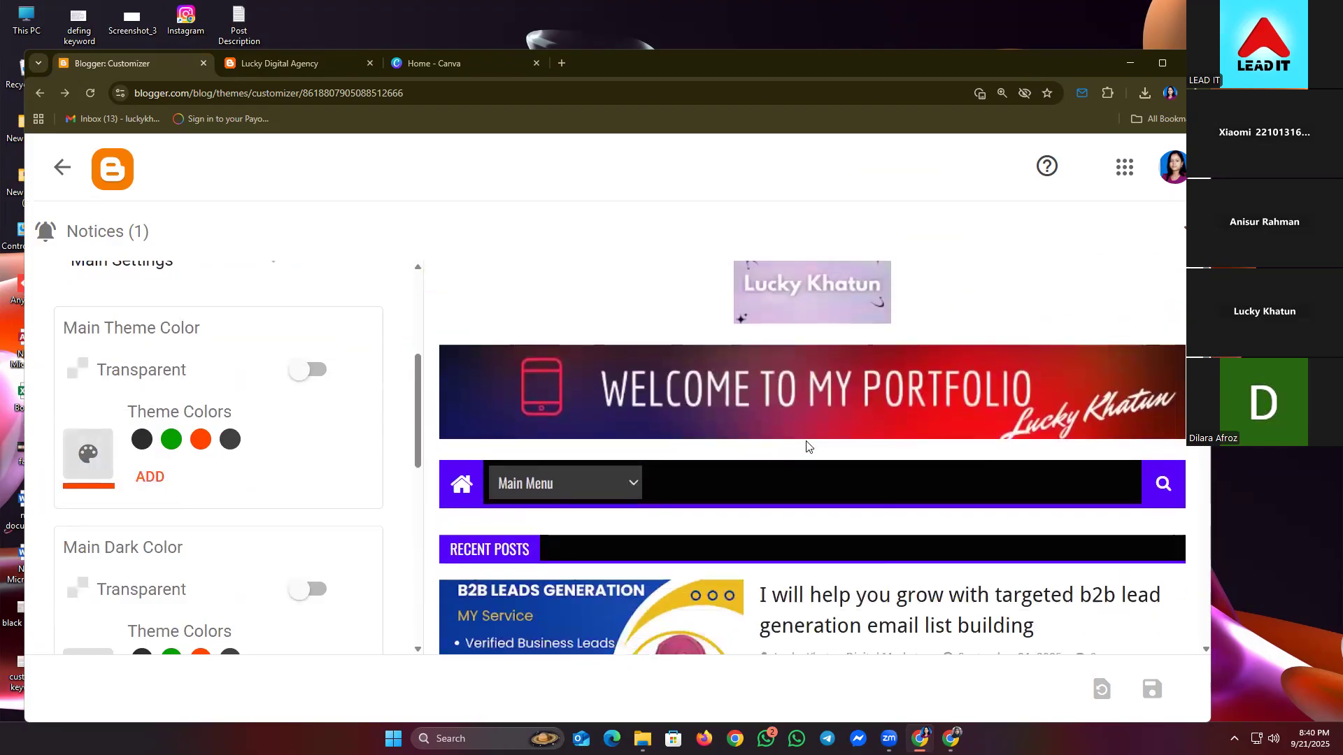
scroll(161, 468, "down", 1)
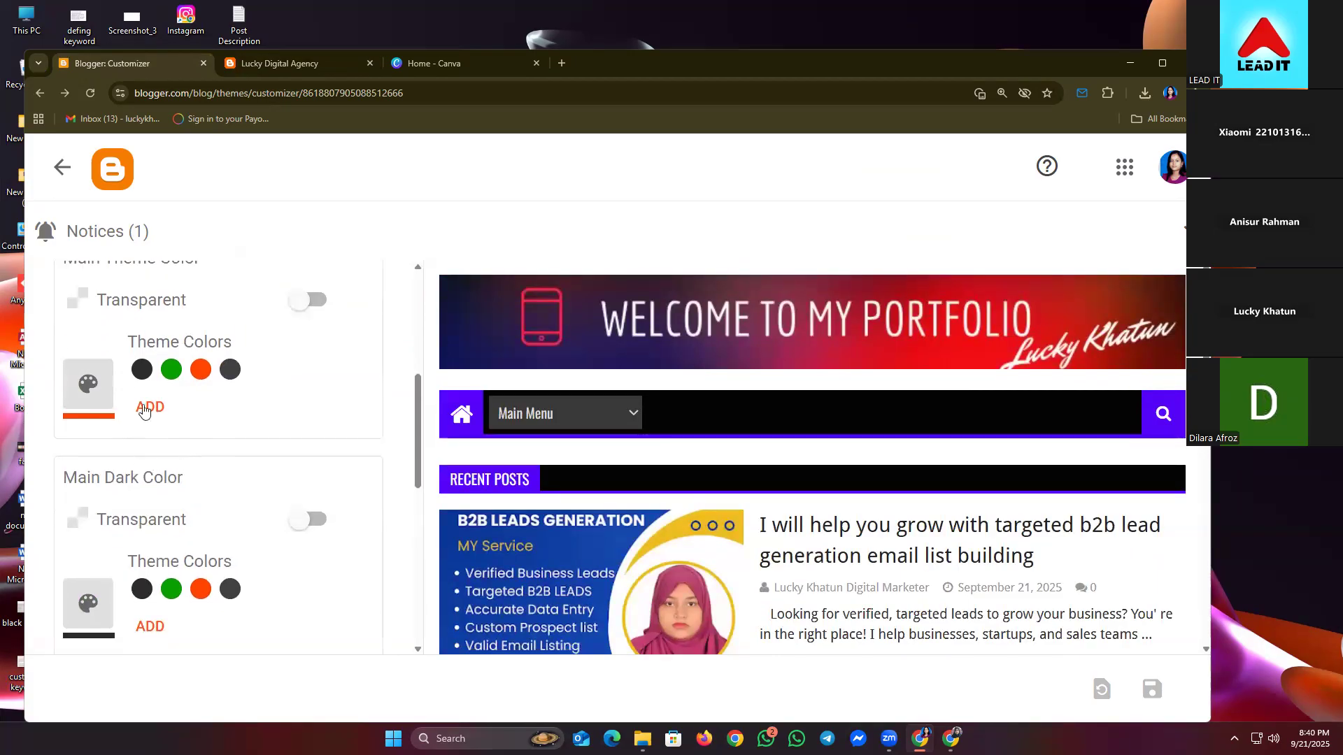
left_click(171, 369)
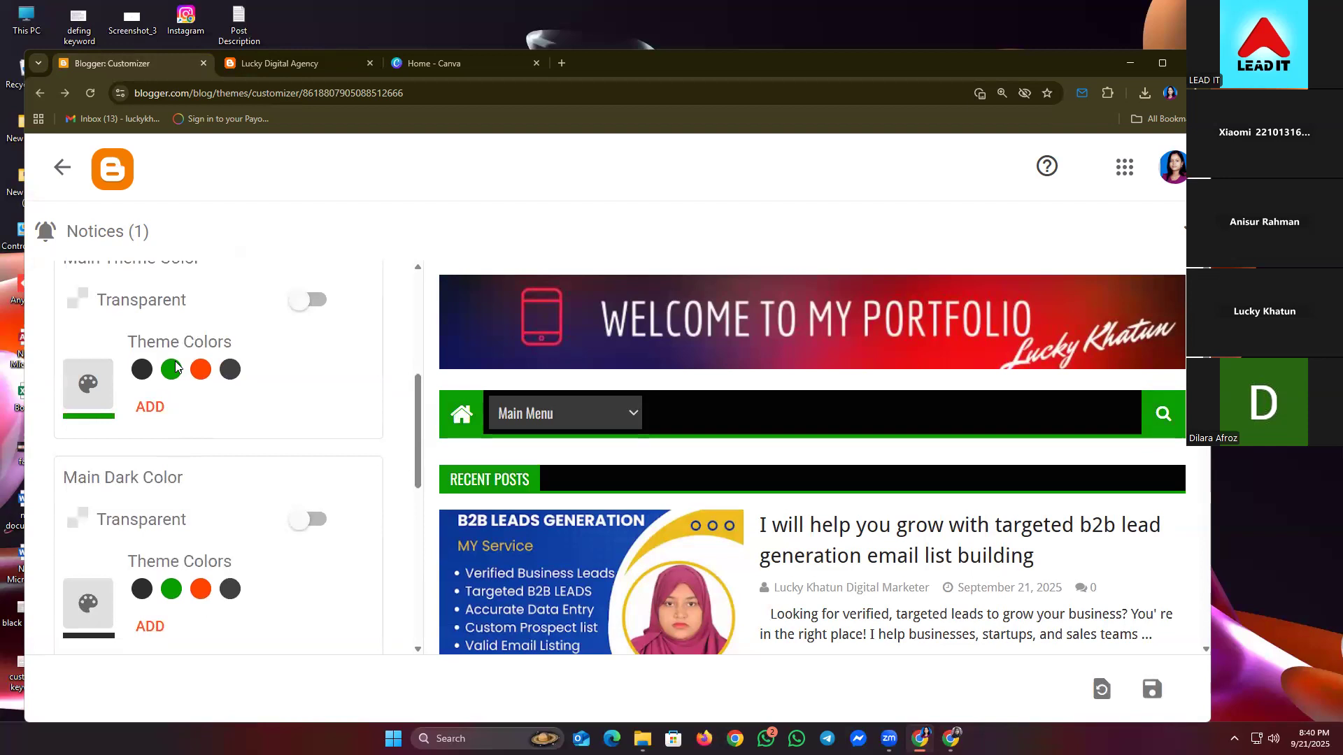
left_click(201, 371)
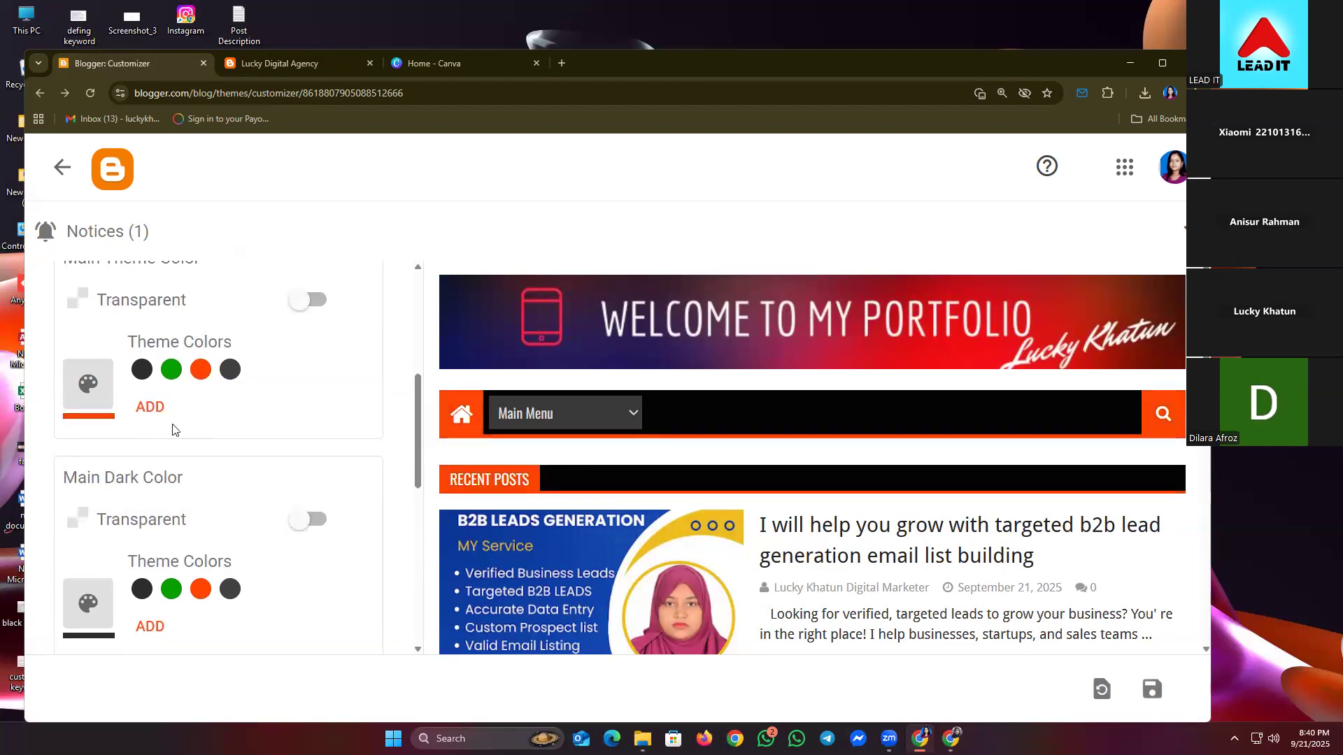
left_click(225, 376)
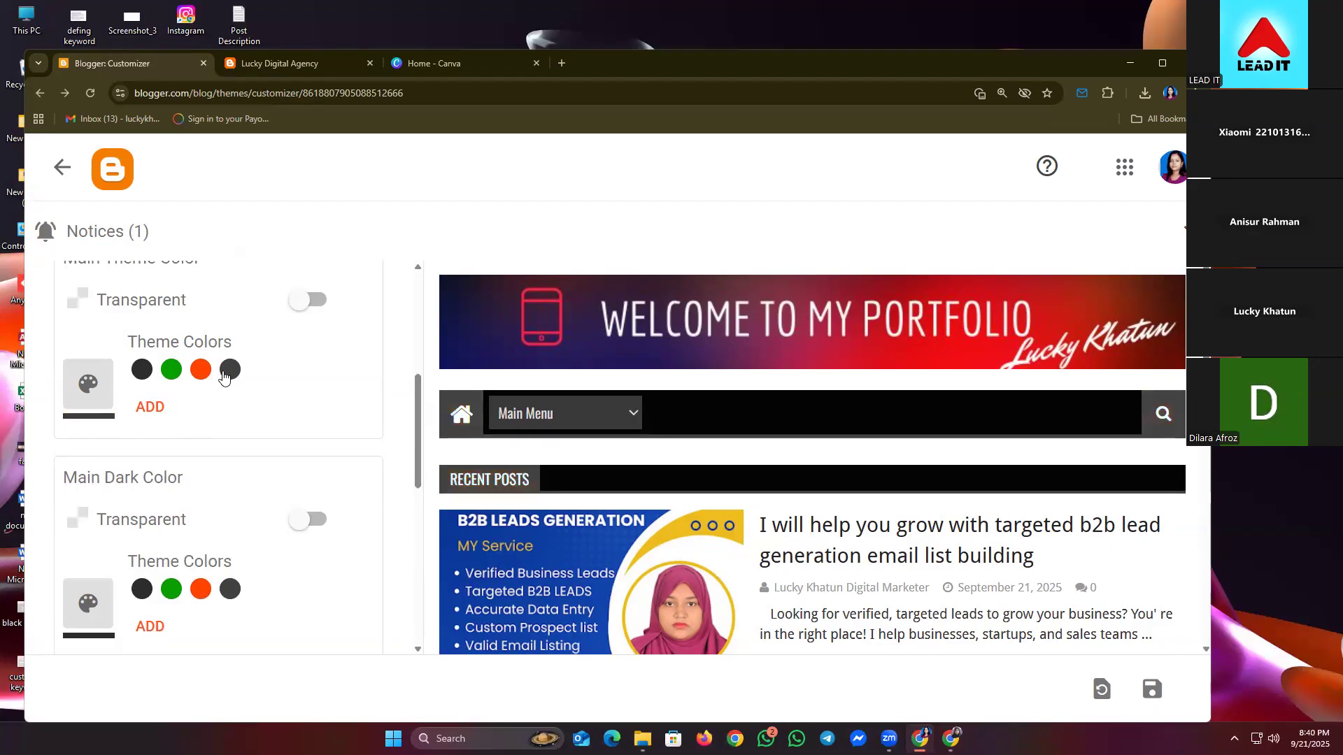
- Pick blue #3367D6 from the full colour chooser as the main theme colour and save
left_click(97, 393)
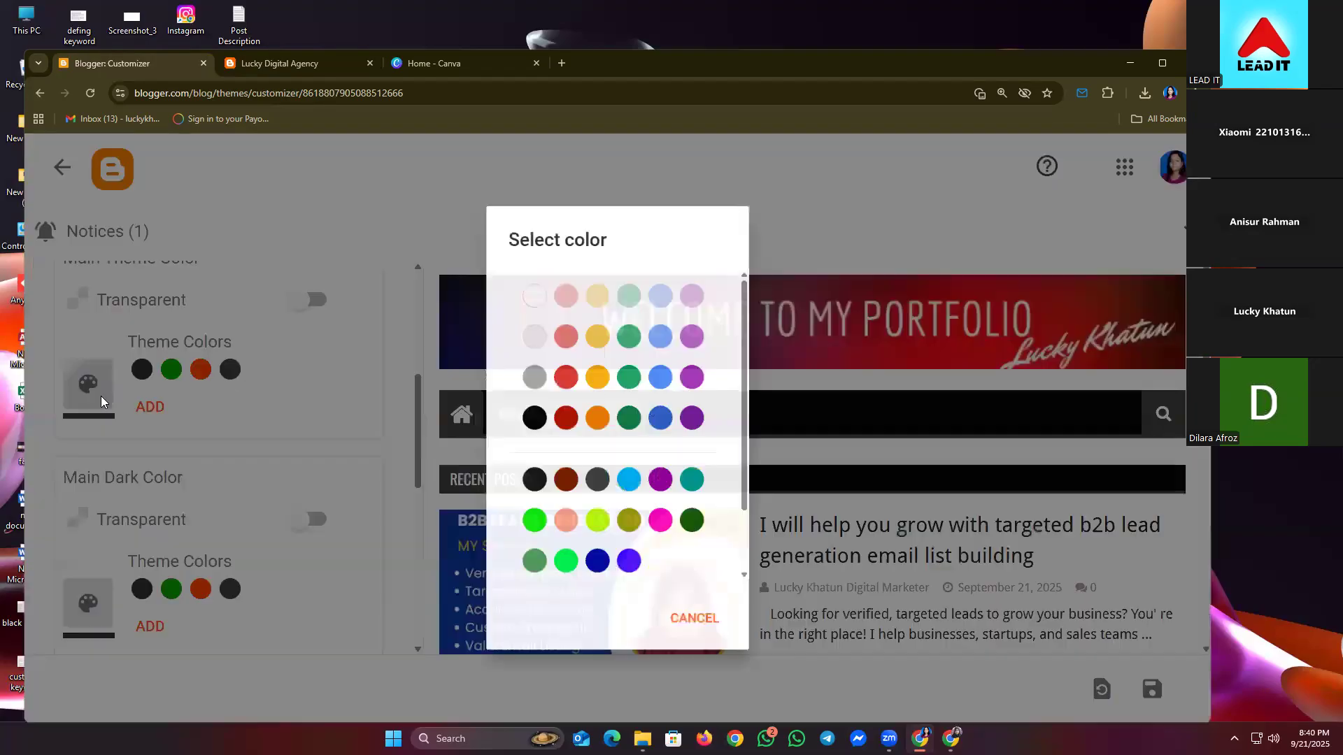
scroll(519, 288, "down", 2)
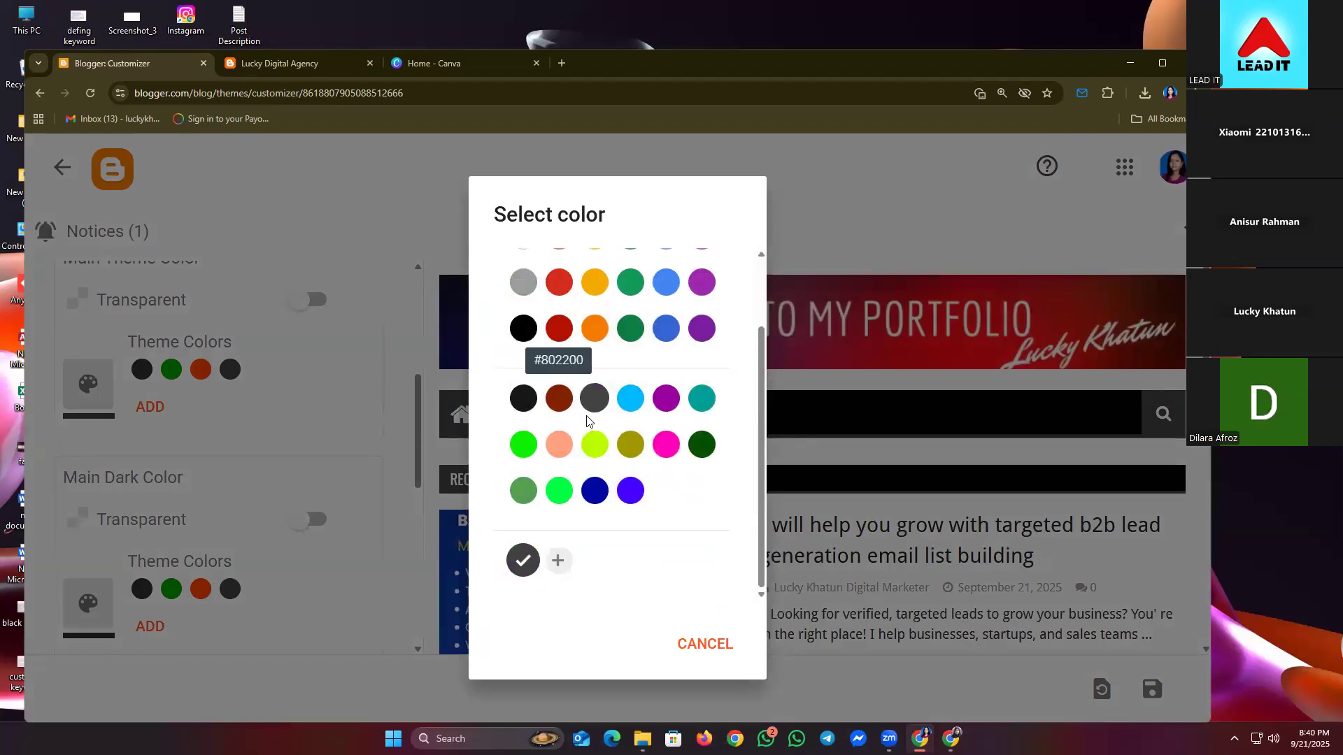
left_click(666, 333)
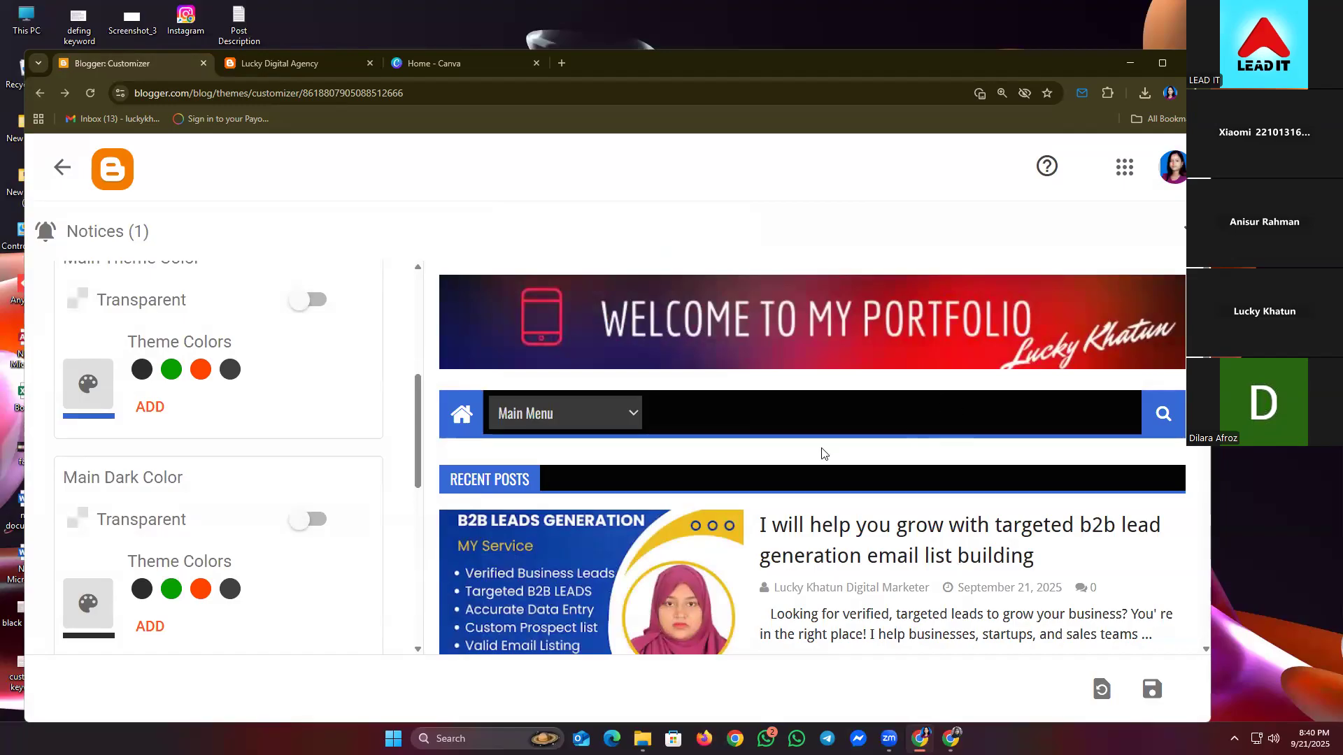
scroll(340, 469, "down", 1)
scroll(329, 467, "down", 2)
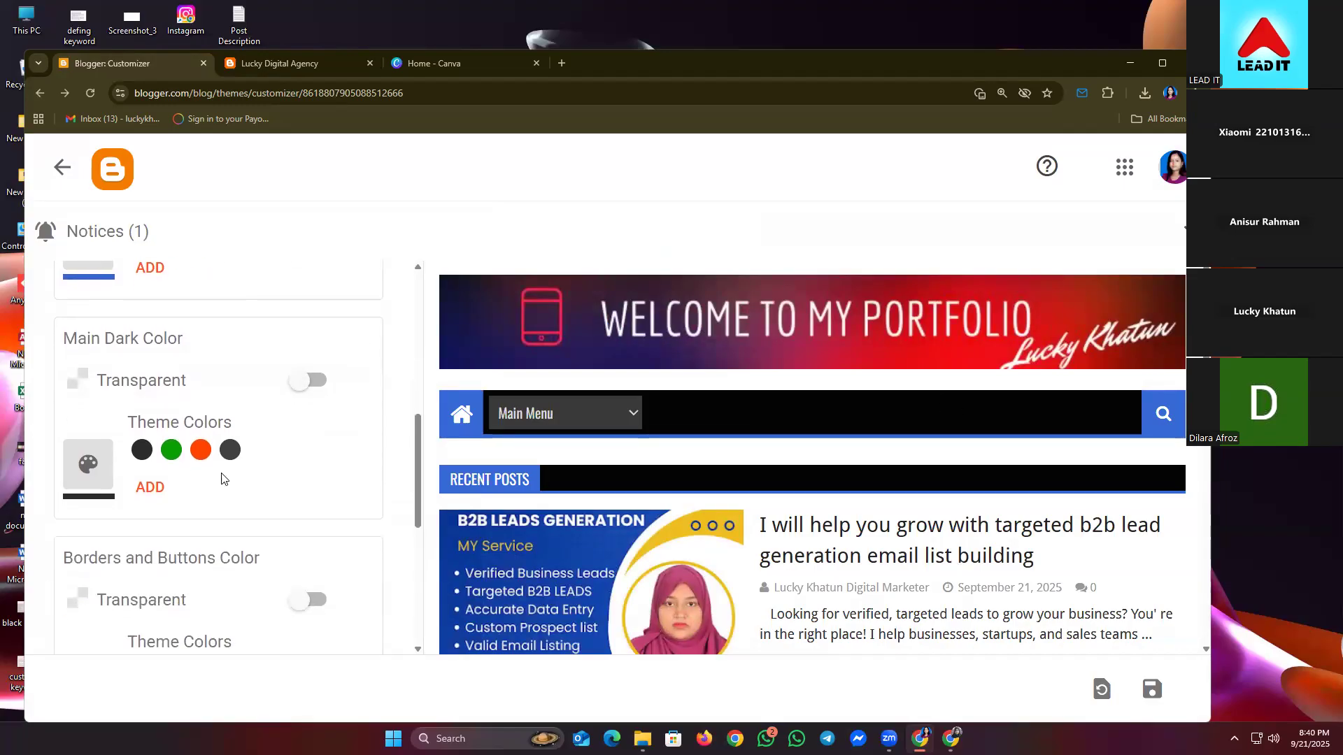
scroll(1018, 437, "up", 2)
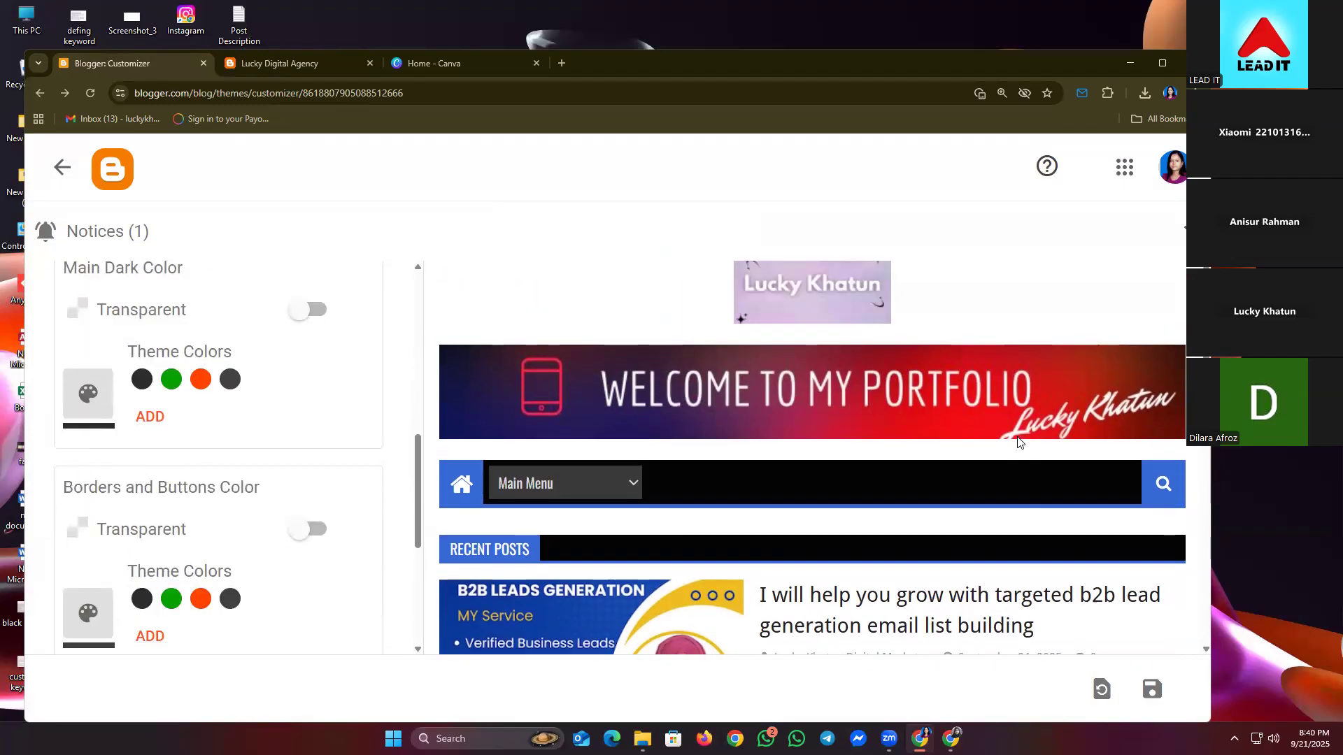
scroll(1018, 437, "down", 2)
scroll(1009, 451, "up", 2)
scroll(1009, 454, "up", 2)
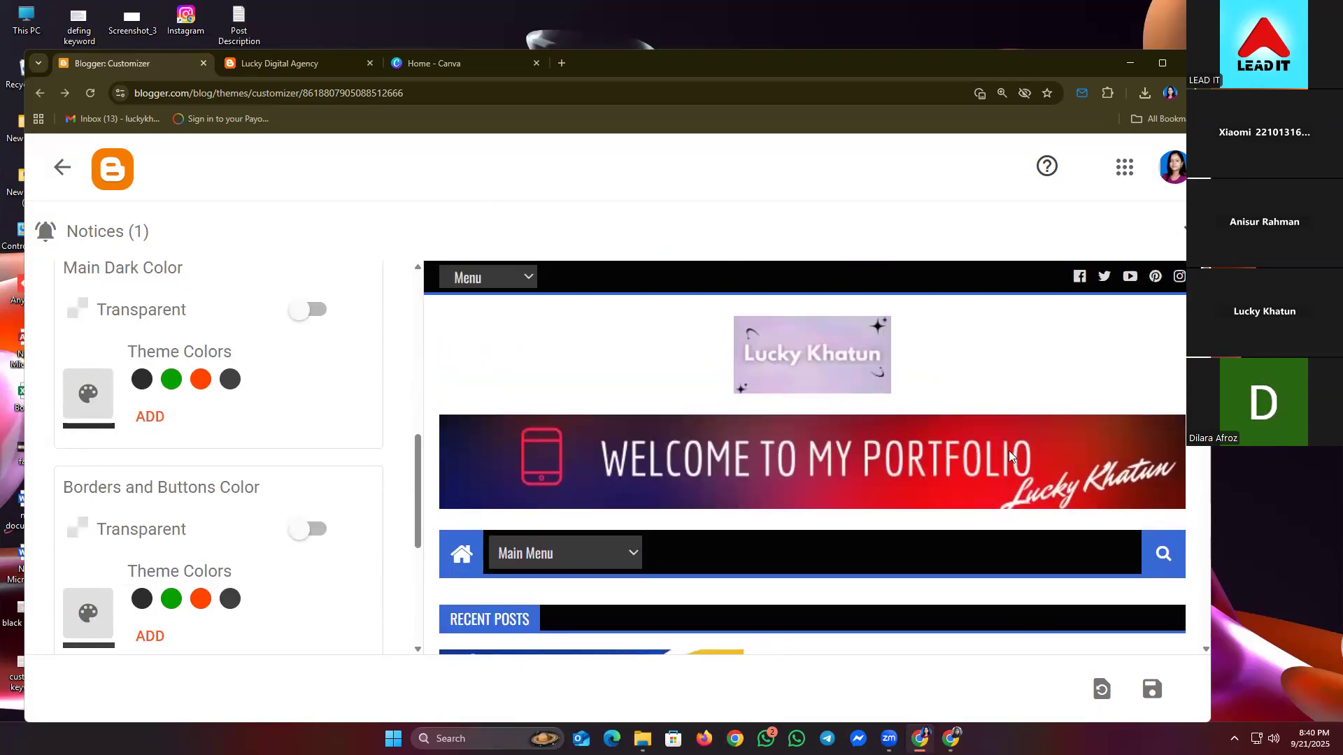
left_click(1152, 692)
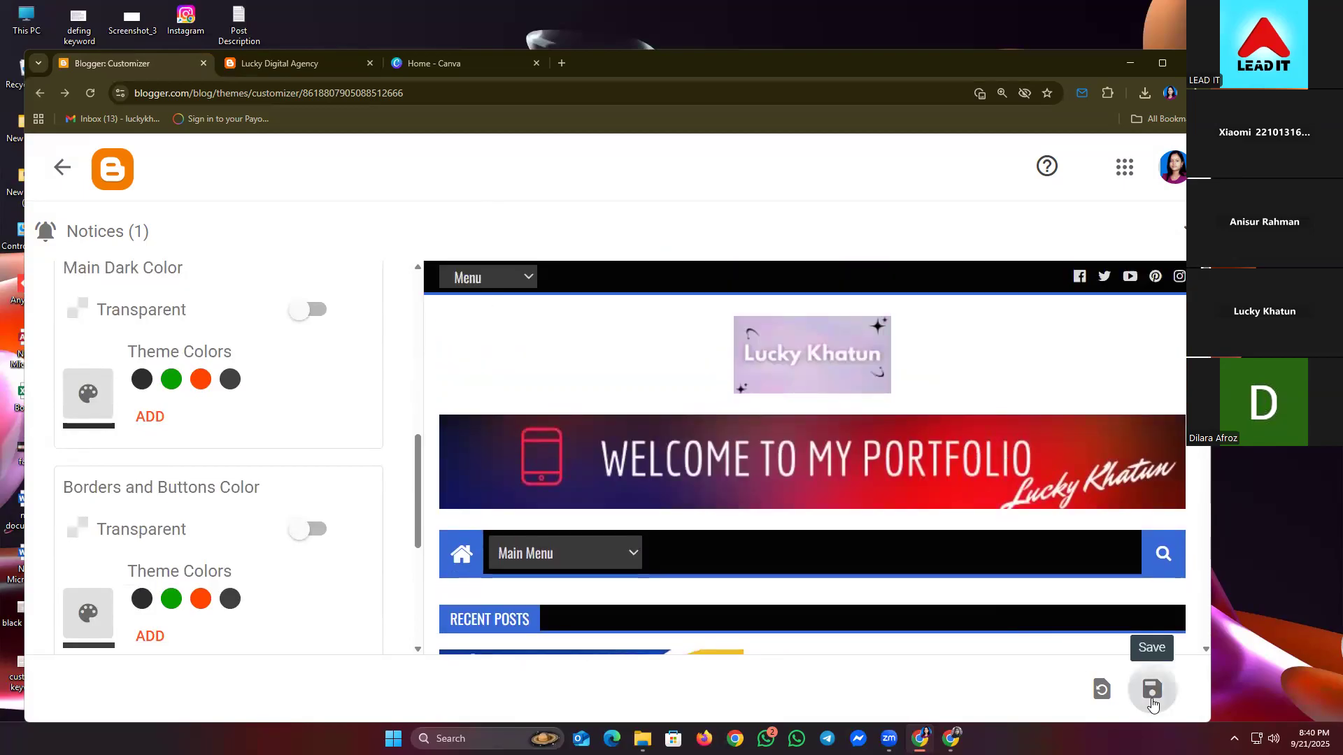
- Reload the live blog to check the saved blue colour, then return to the customizer
left_click(294, 70)
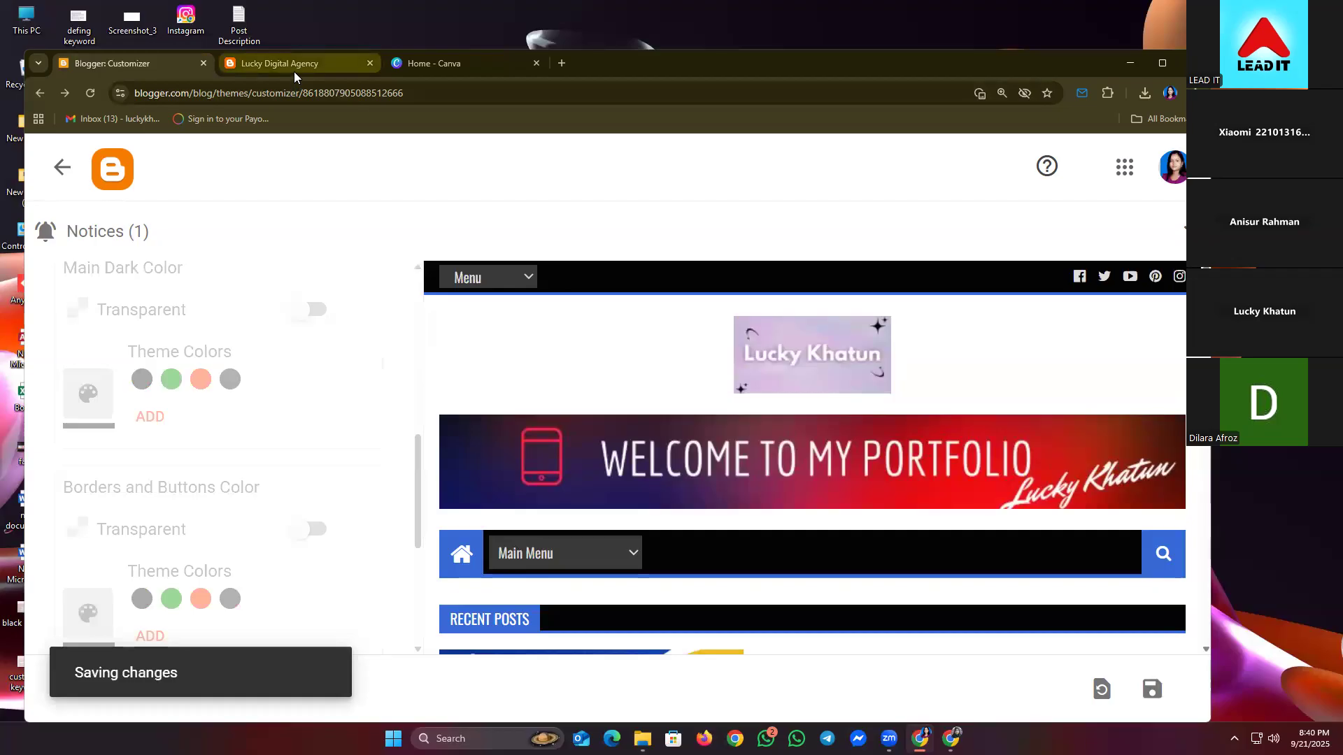
left_click(86, 93)
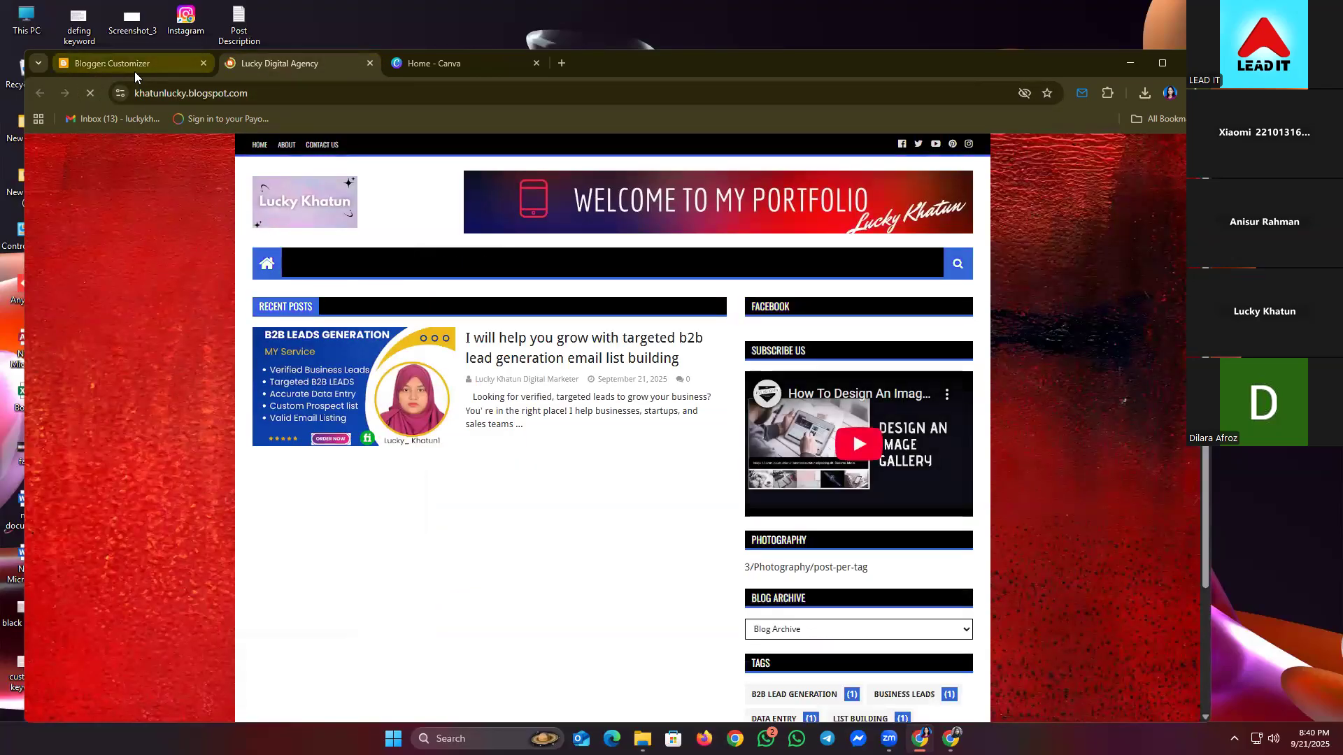
mouse_move(135, 71)
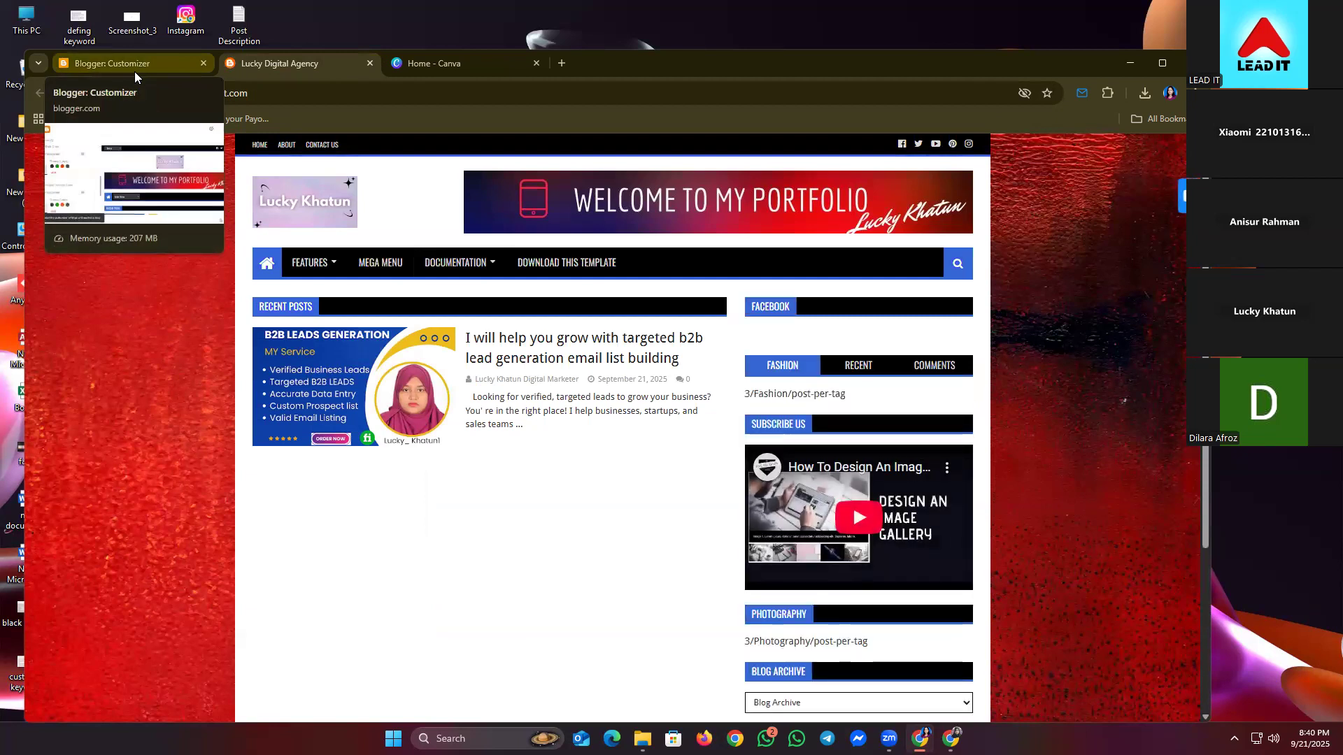
left_click(137, 71)
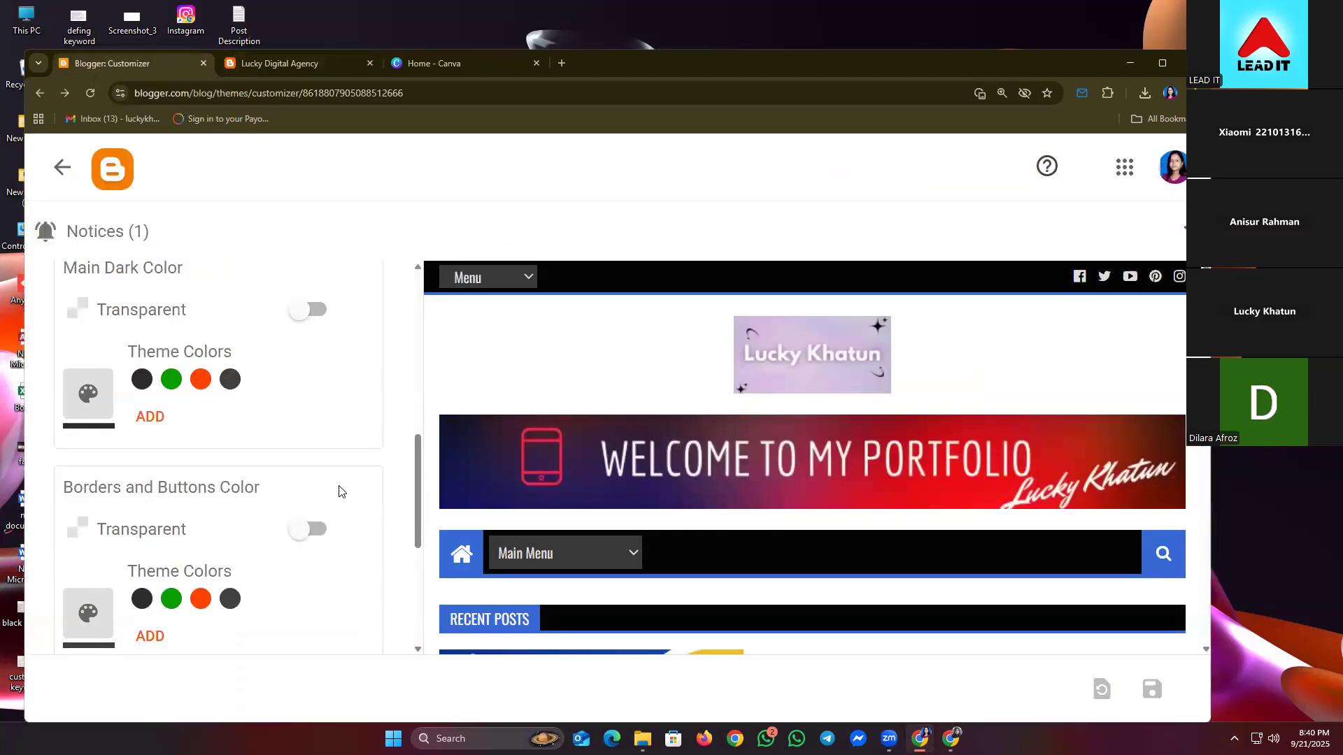
- Set Borders and Buttons Color to purple from the colour chooser, after trying orange and black
scroll(261, 488, "down", 2)
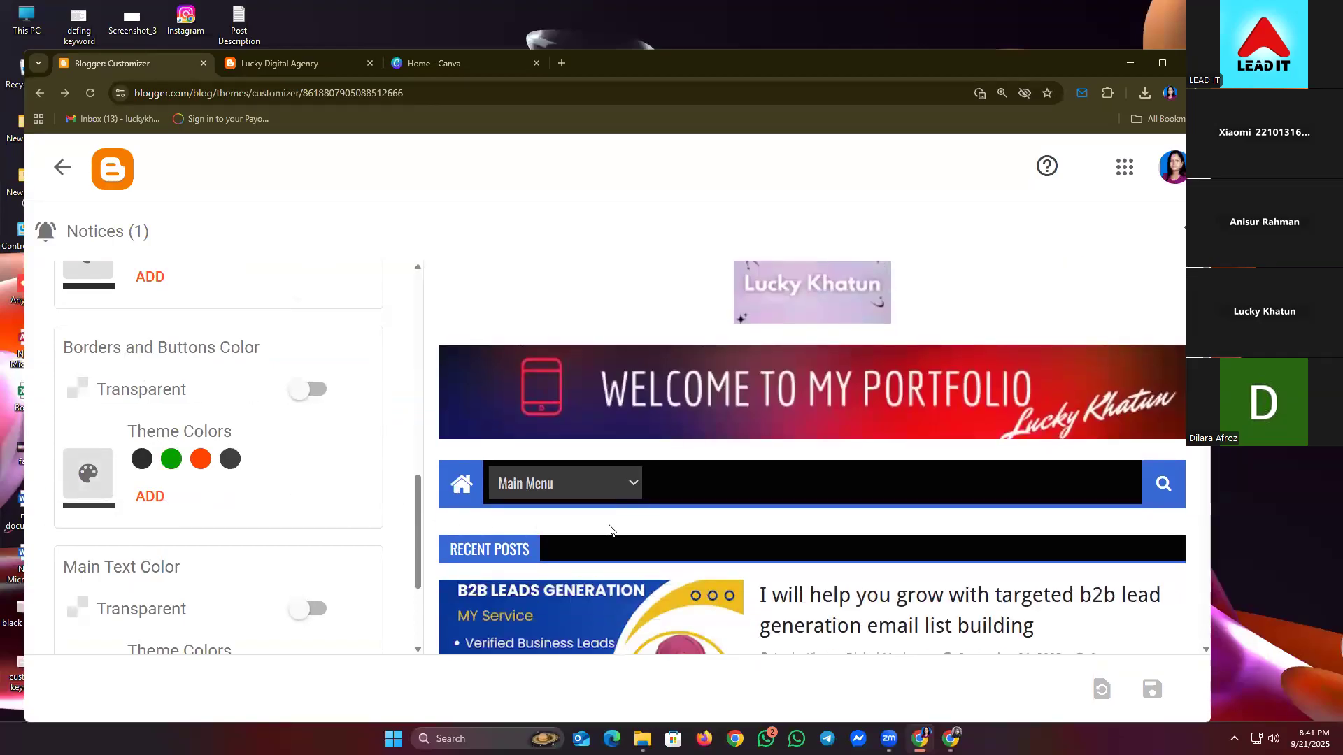
scroll(488, 433, "down", 1)
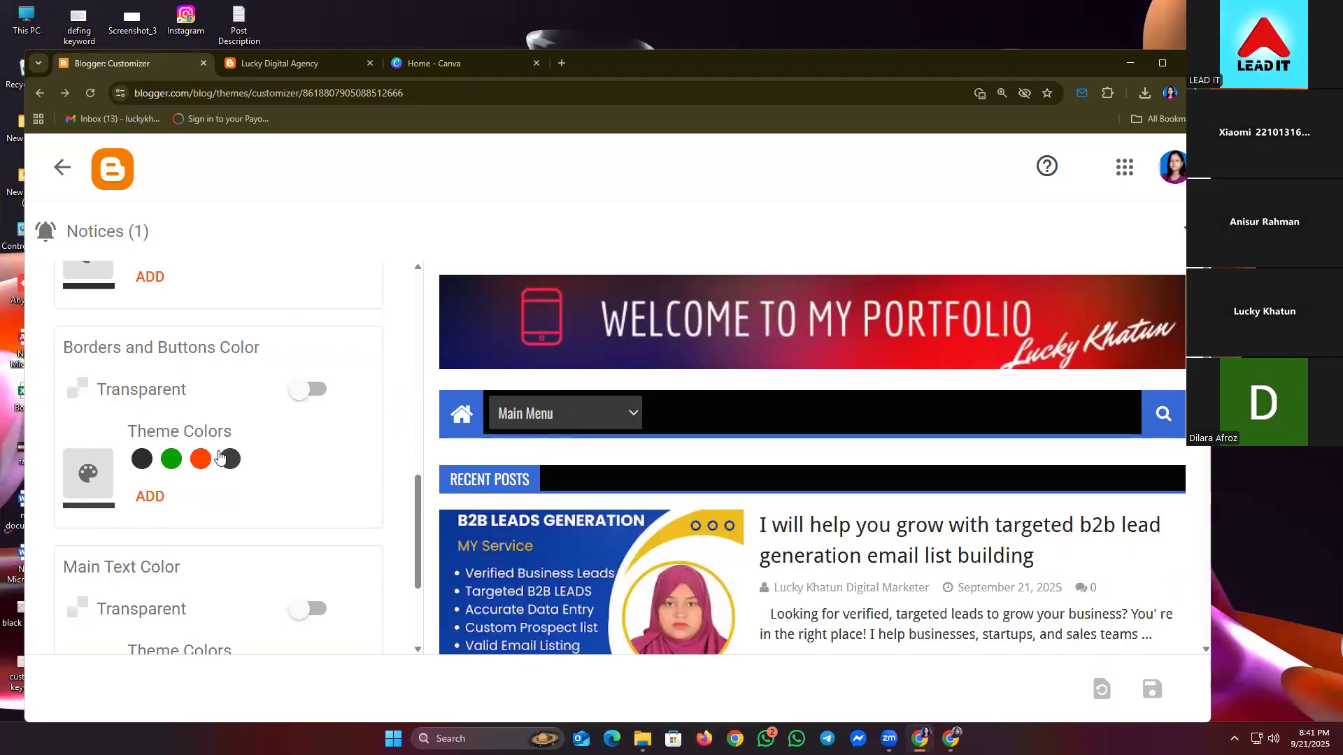
left_click(200, 460)
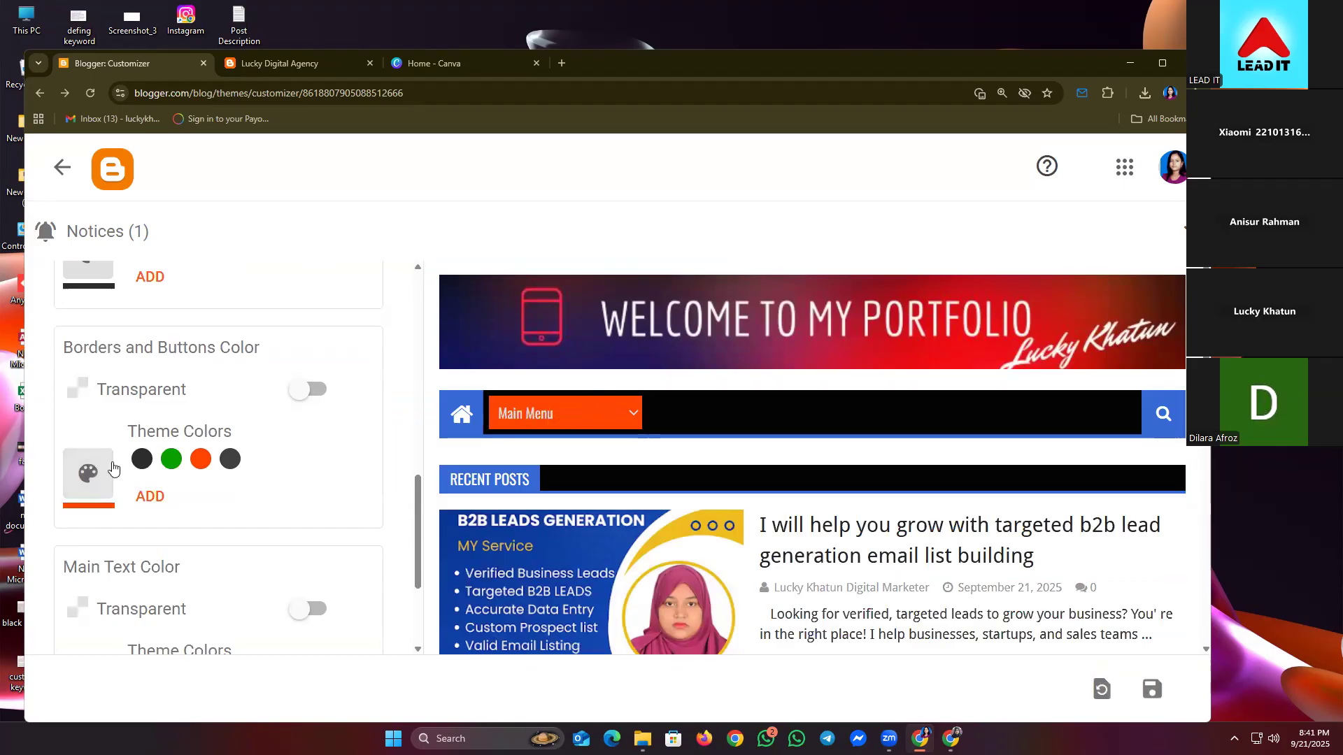
left_click(141, 460)
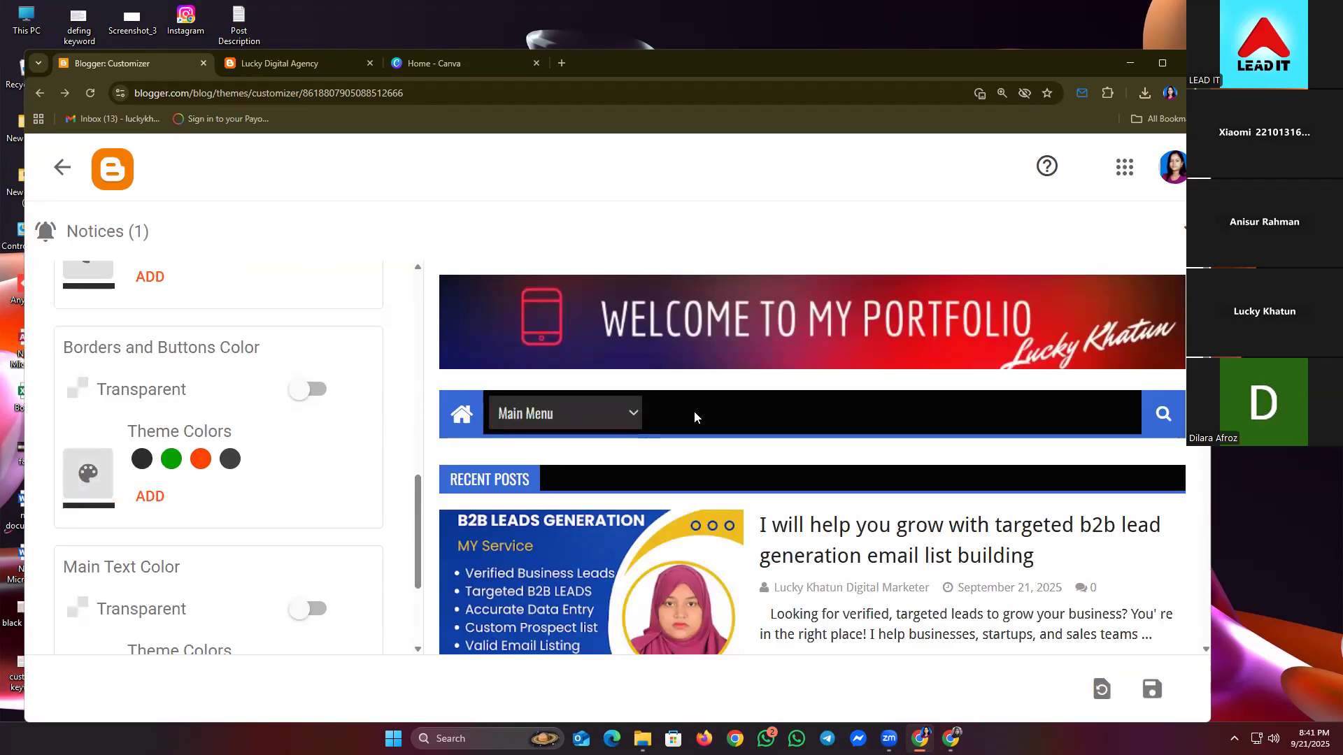
left_click(89, 485)
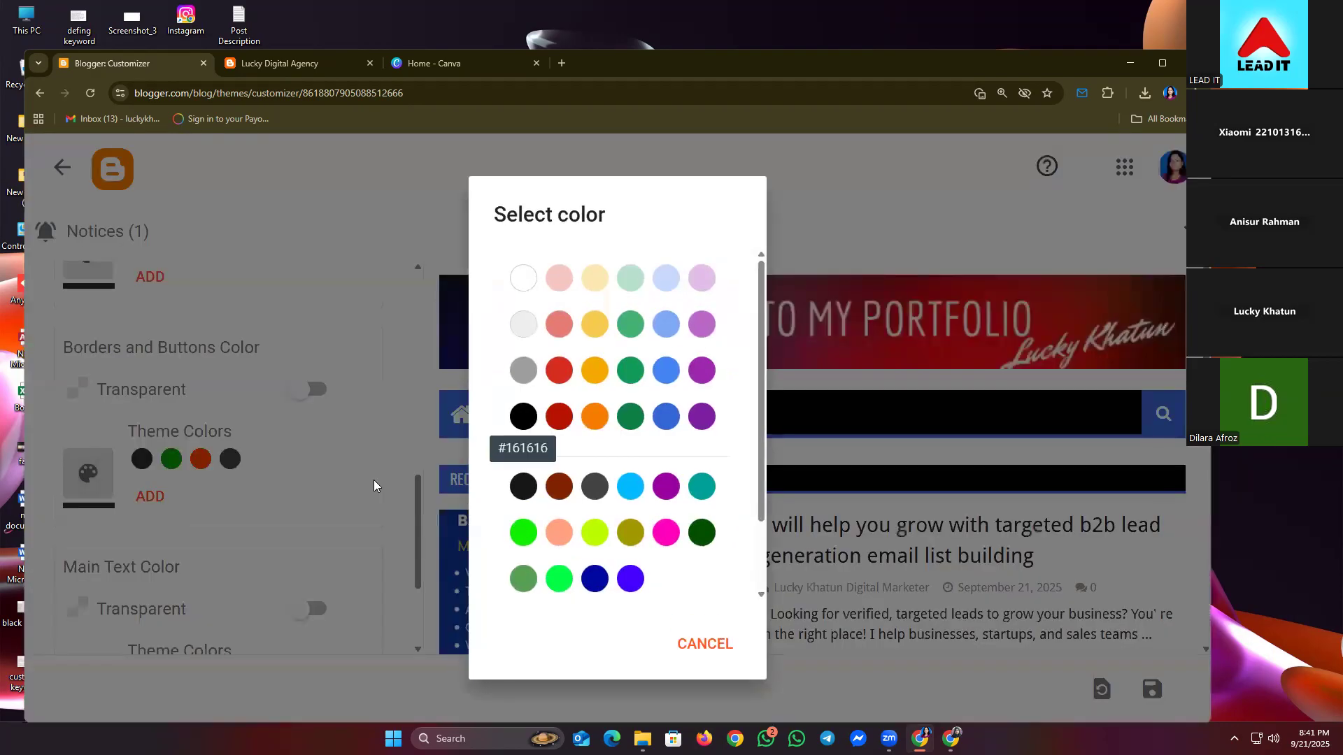
scroll(710, 322, "down", 2)
left_click(698, 327)
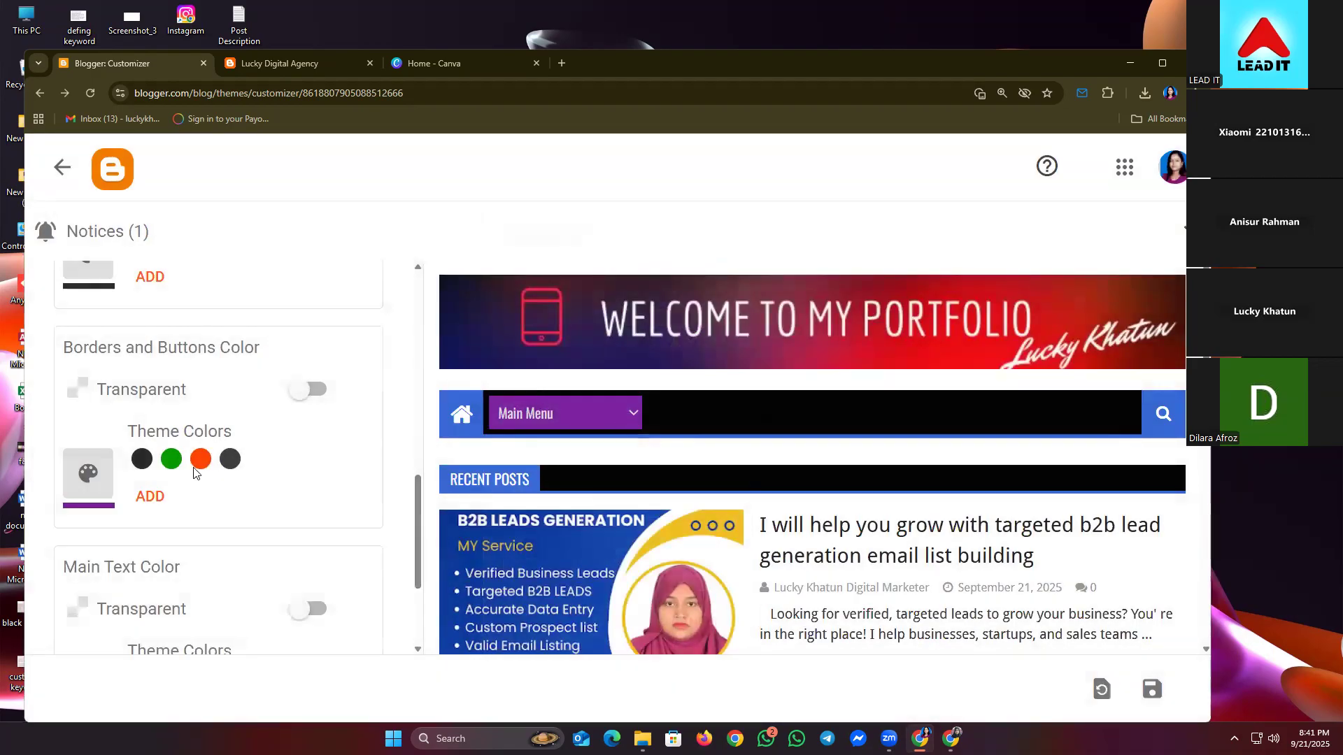
scroll(687, 462, "down", 3)
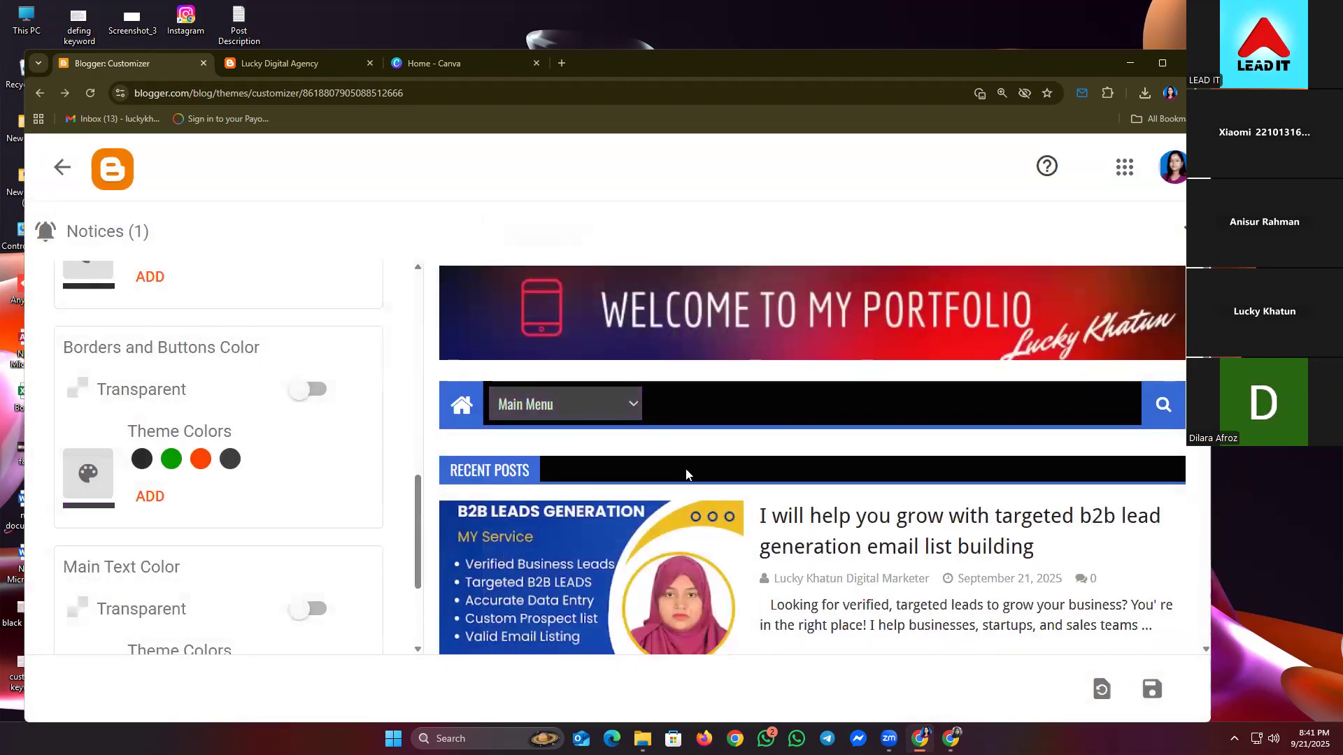
- Set the Main Text Color to orange
scroll(143, 538, "down", 2)
scroll(149, 529, "down", 1)
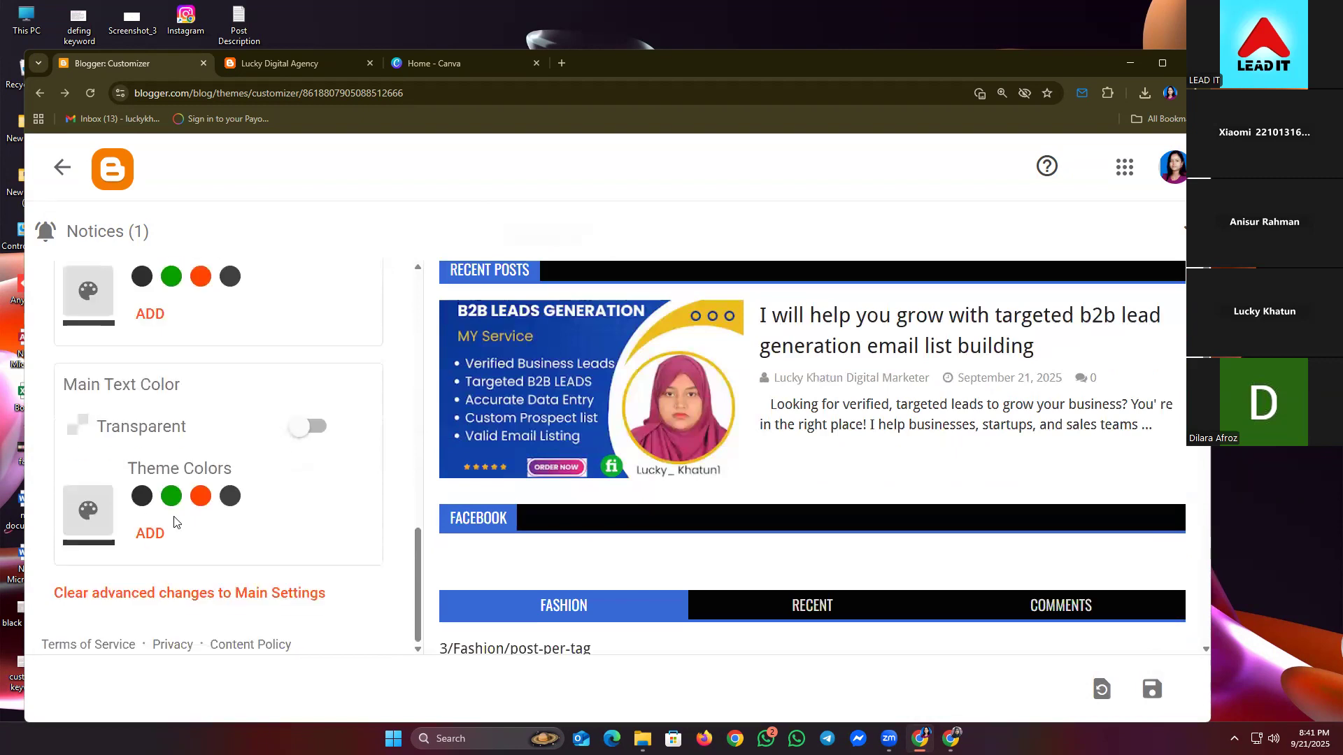
scroll(556, 542, "down", 1)
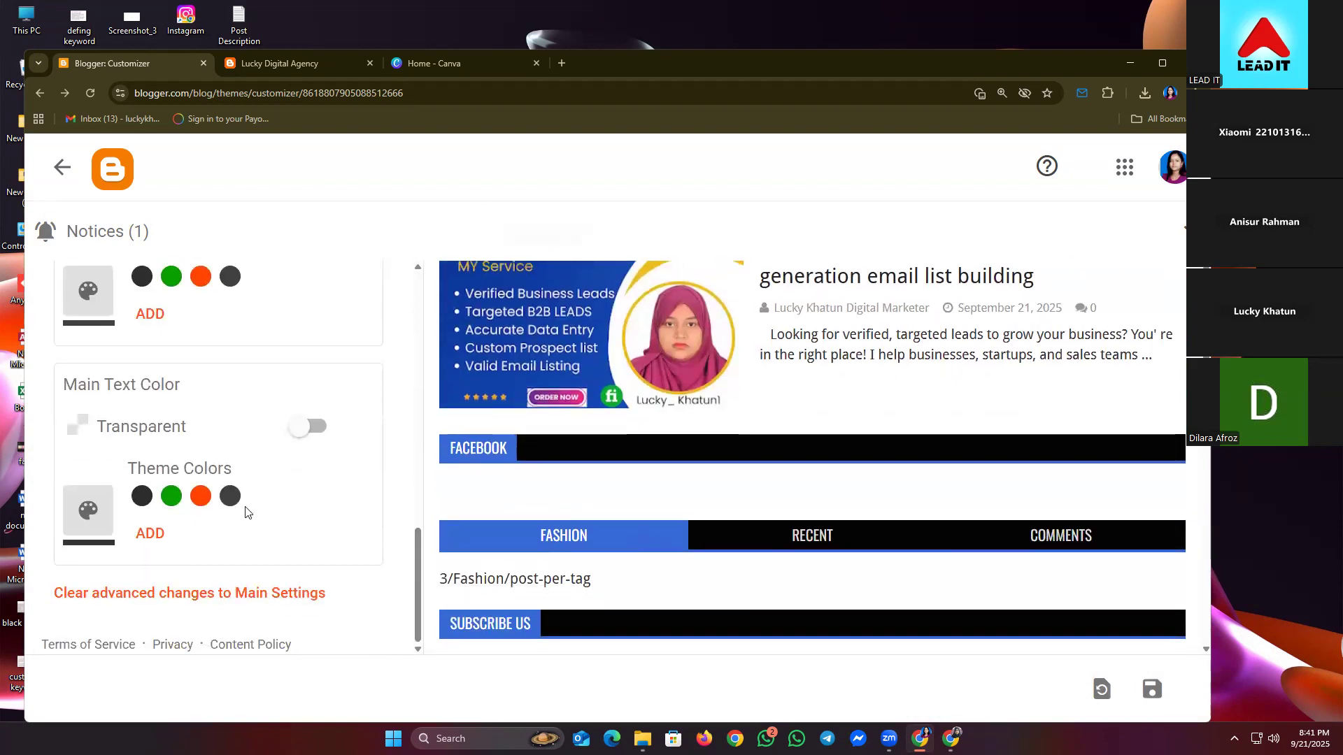
left_click(200, 502)
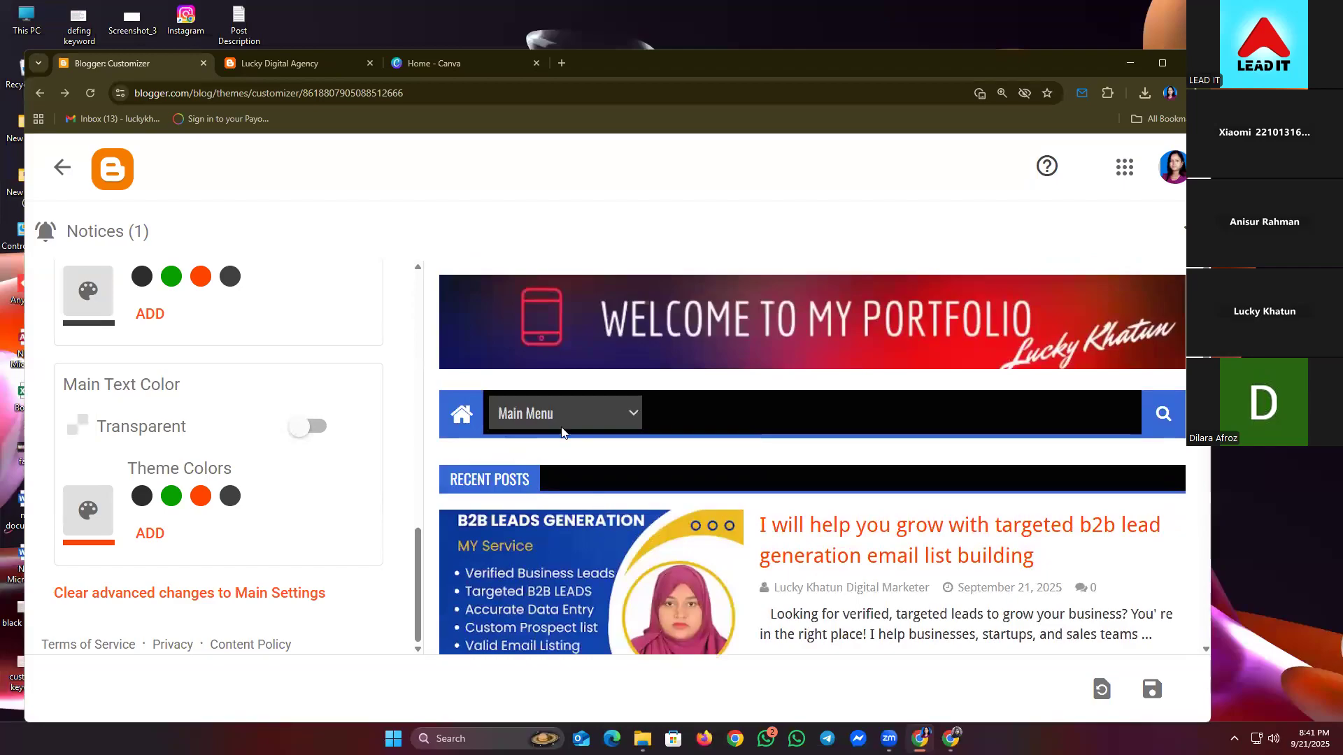
scroll(665, 465, "up", 2)
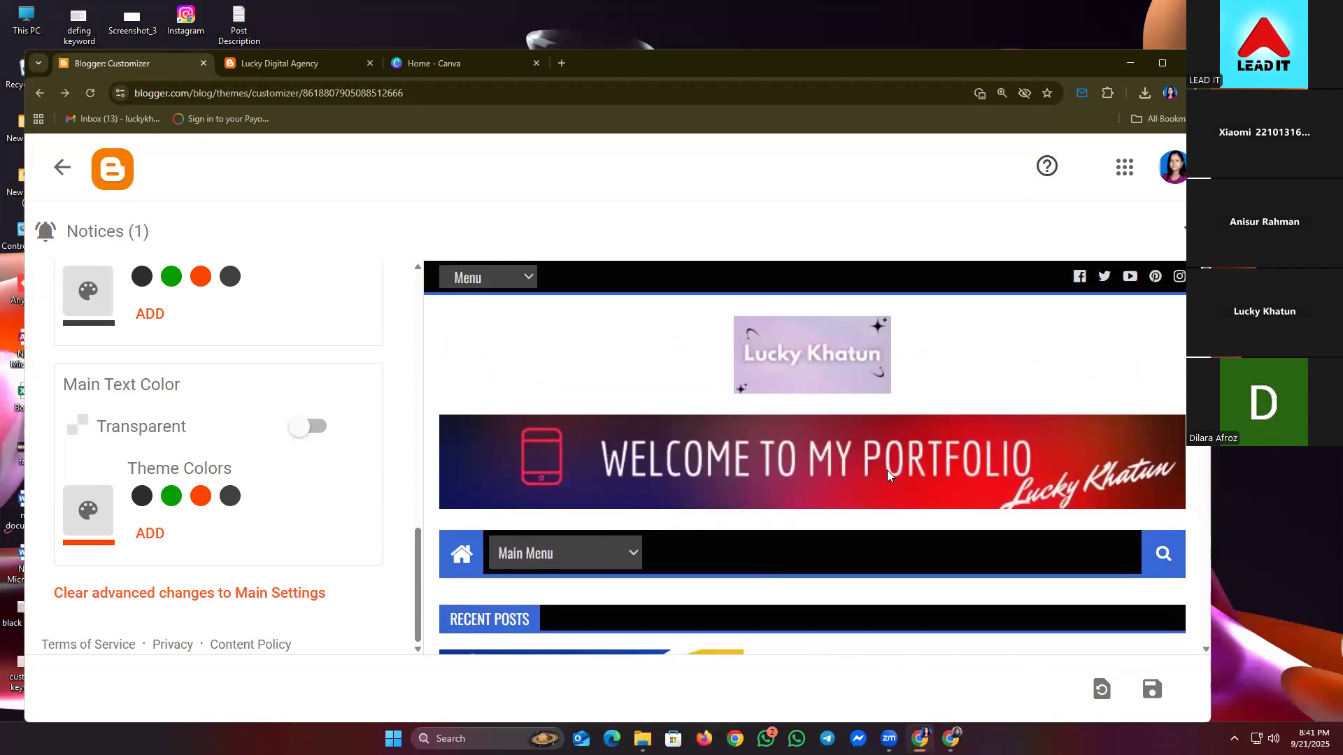
scroll(887, 470, "down", 9)
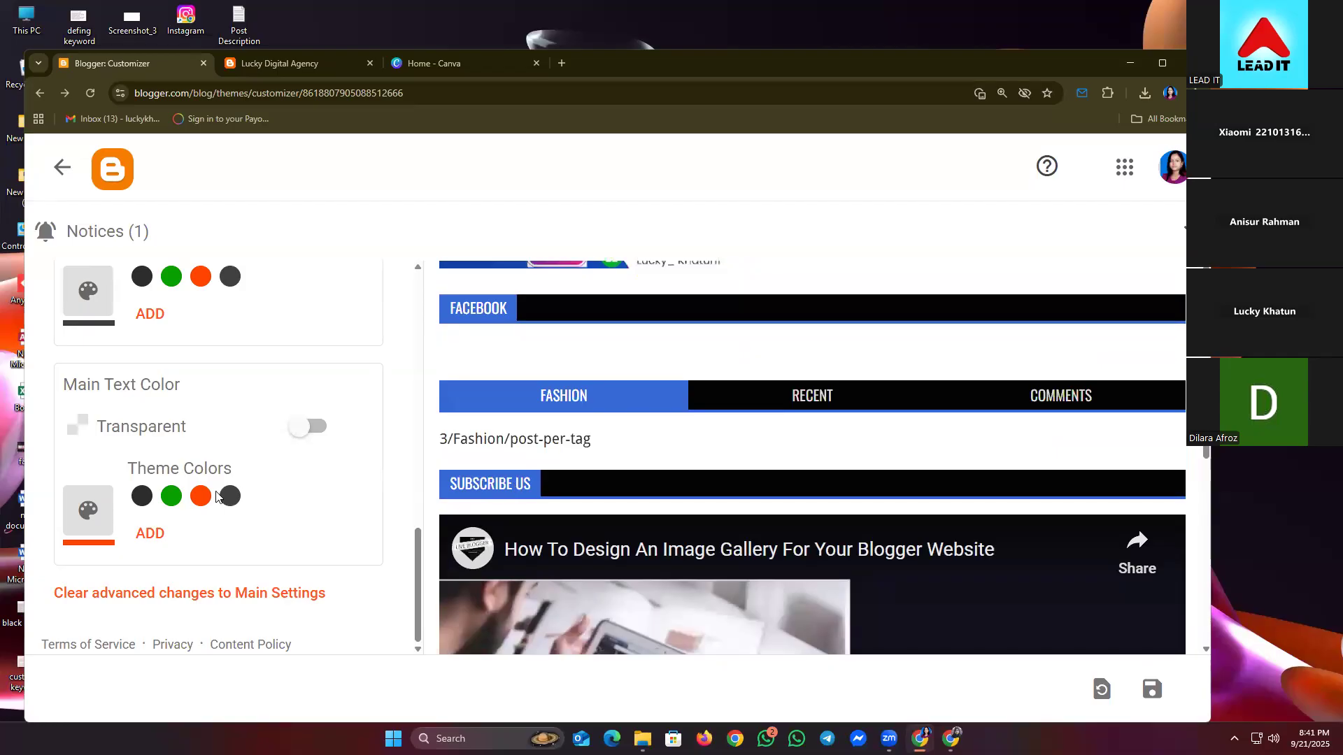
scroll(470, 435, "down", 1)
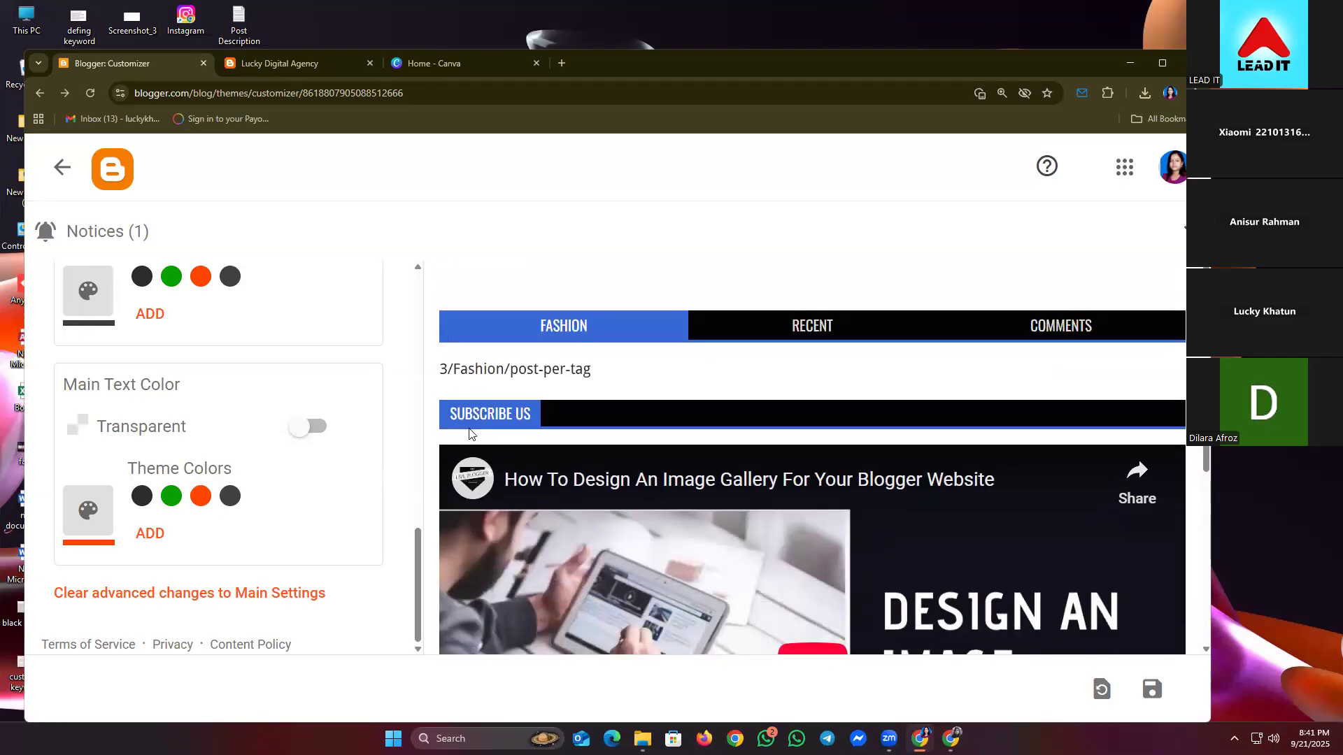
scroll(543, 447, "up", 5)
scroll(553, 460, "up", 4)
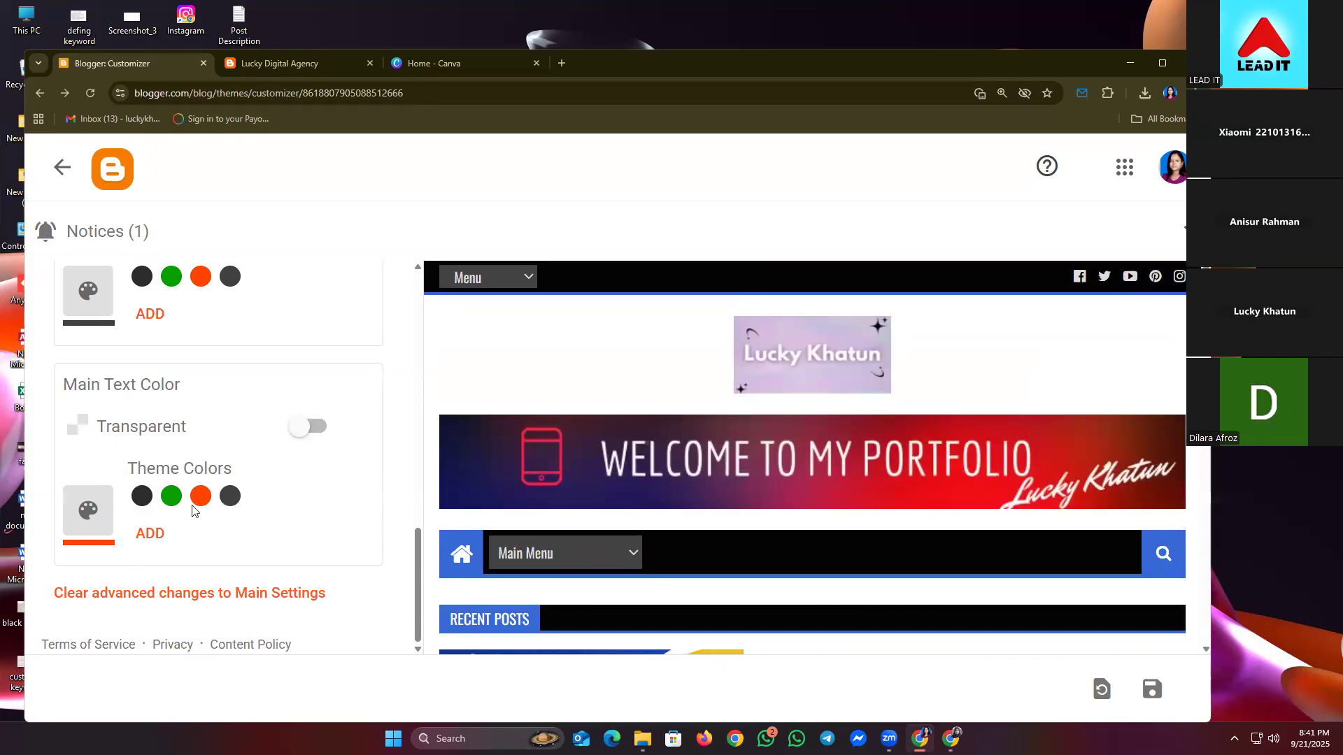
- Try dark, green and dark grey text colours, settle on orange, and save the theme
left_click(143, 498)
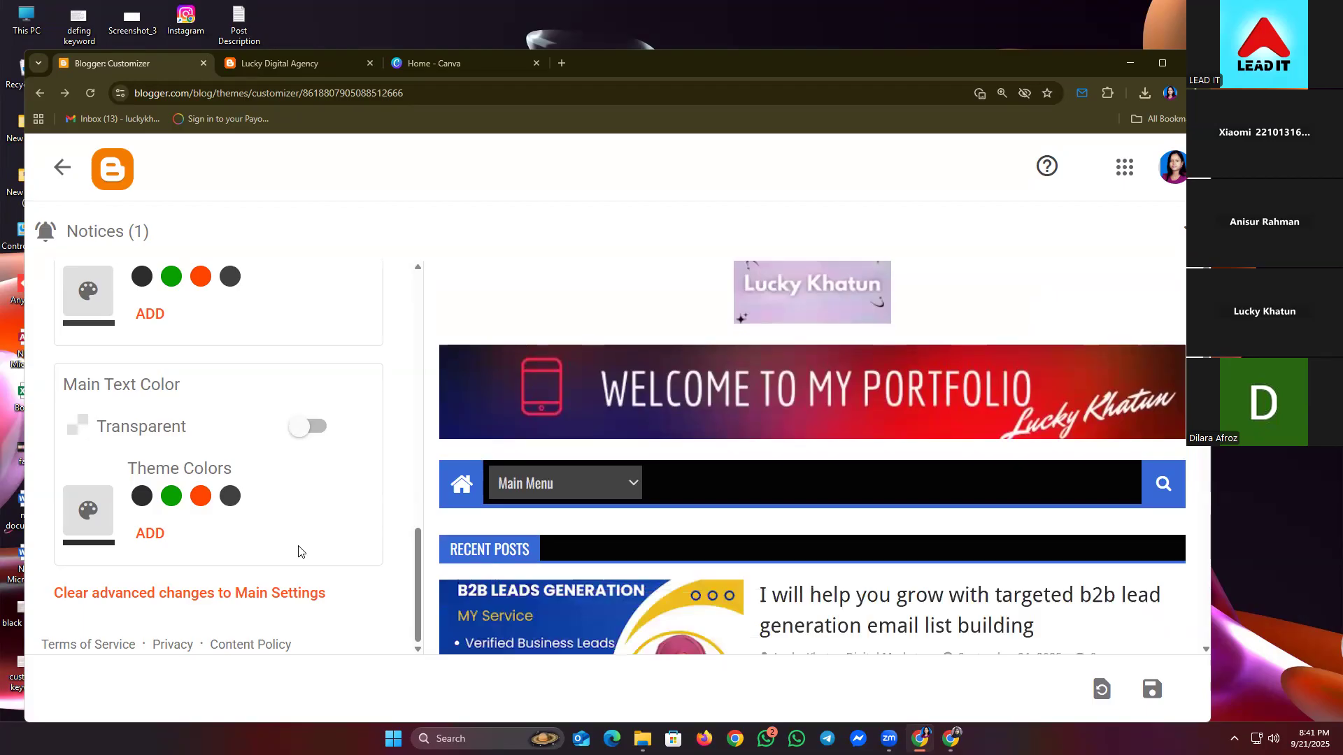
left_click(200, 501)
left_click(163, 509)
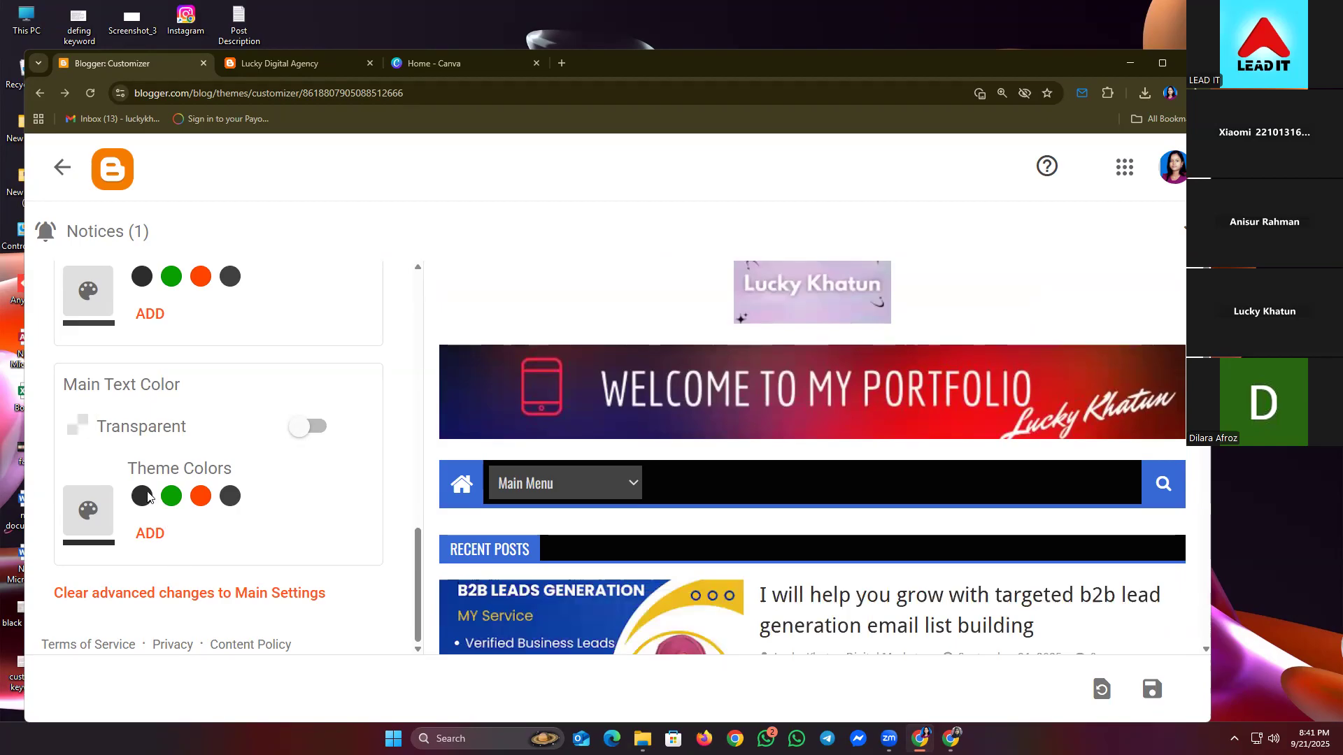
left_click(171, 496)
left_click(201, 495)
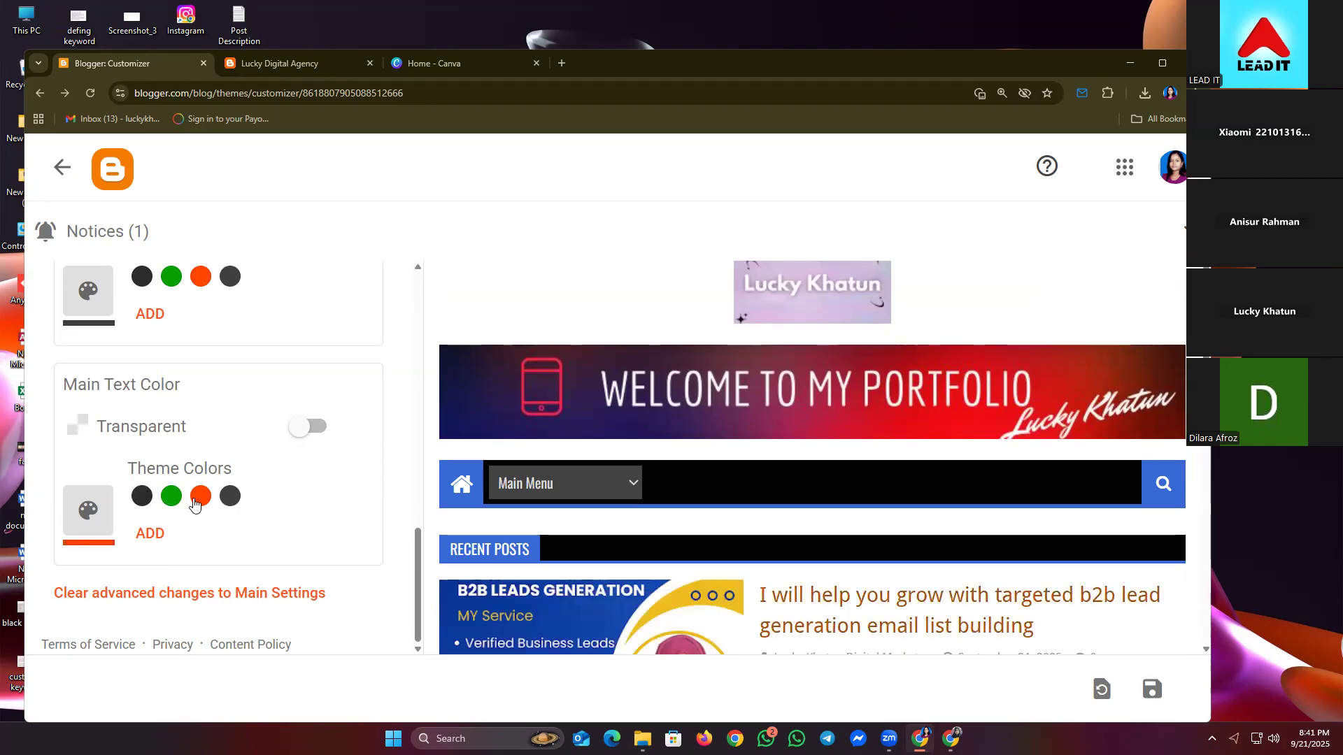
scroll(856, 608, "down", 2)
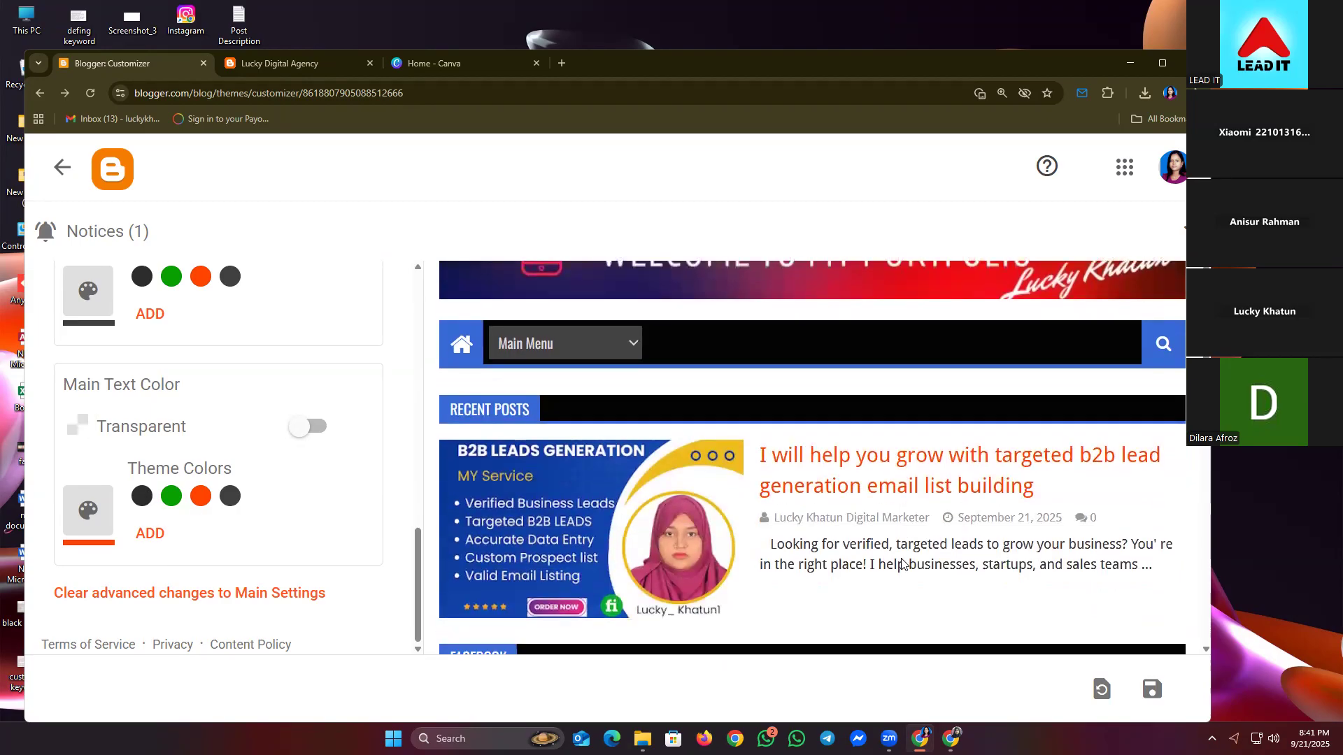
left_click(225, 497)
left_click(203, 497)
left_click(1152, 689)
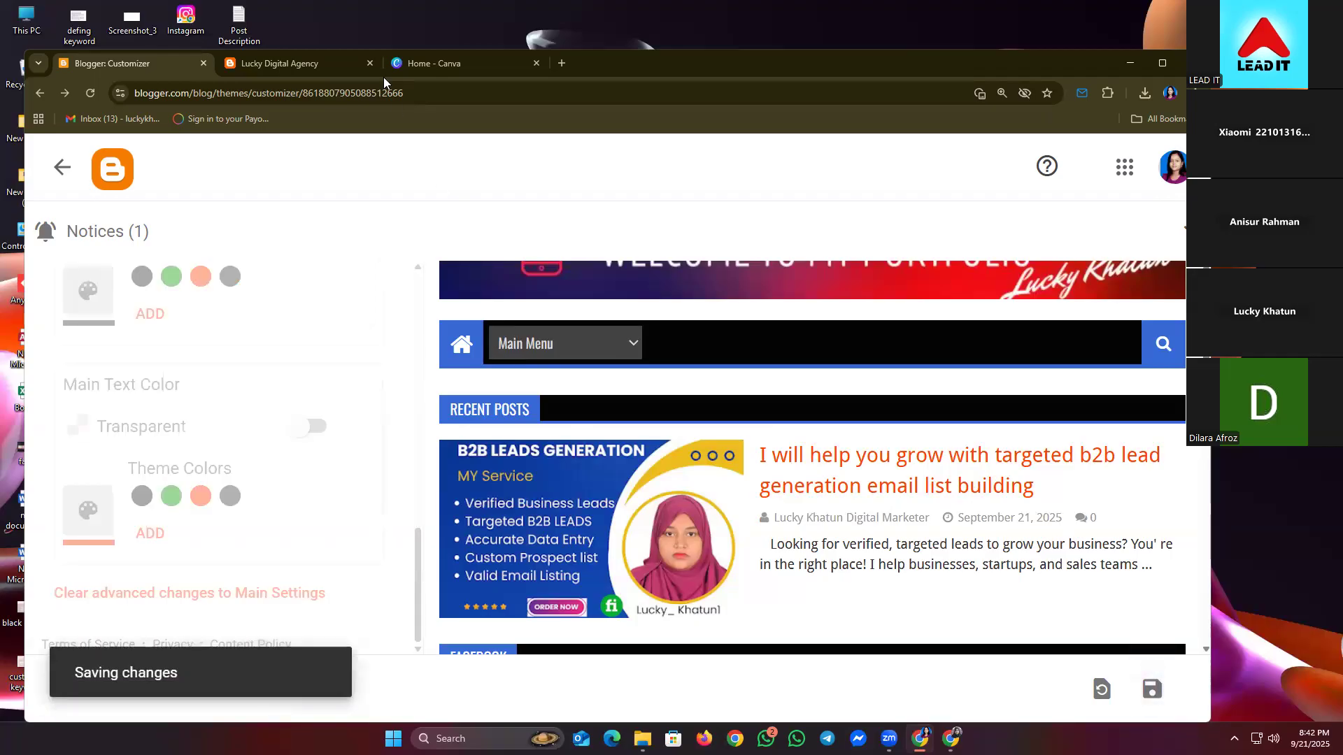
- Reload the live blog page to check whether the post title shows the saved orange colour
left_click(320, 65)
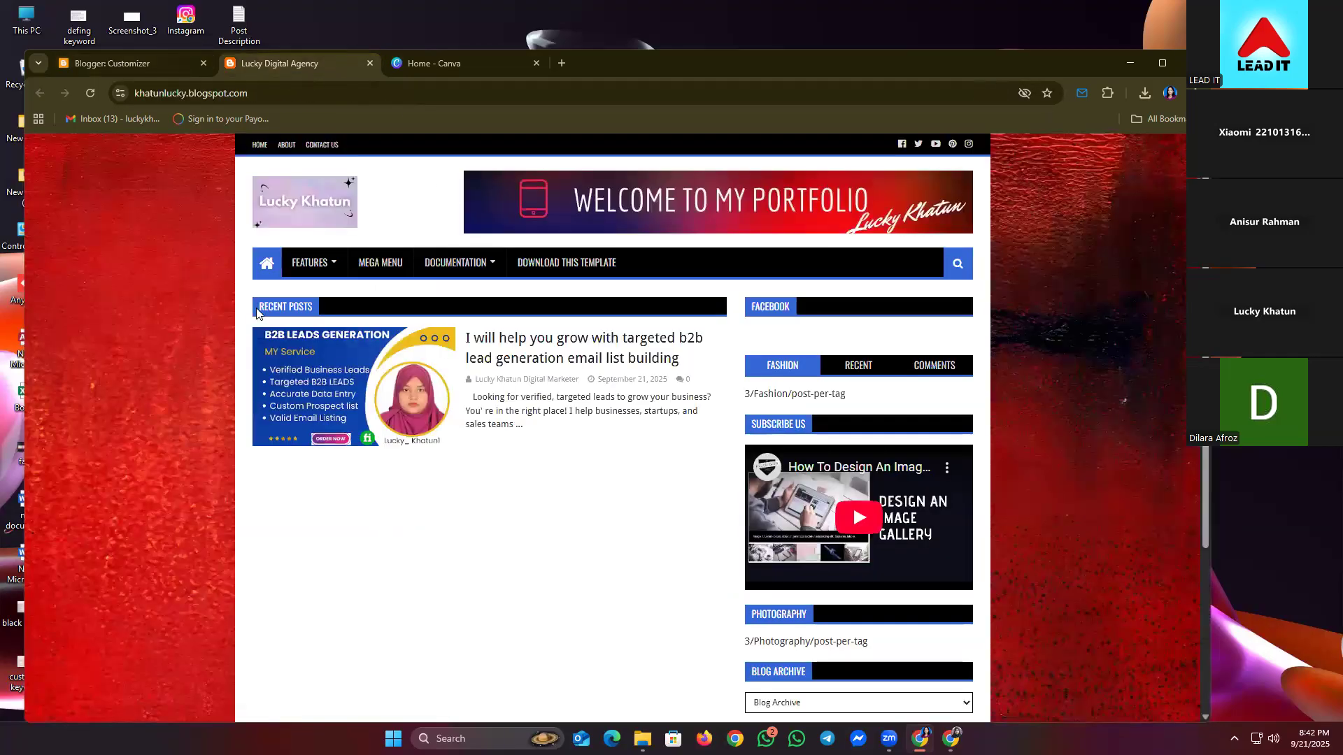
left_click(93, 100)
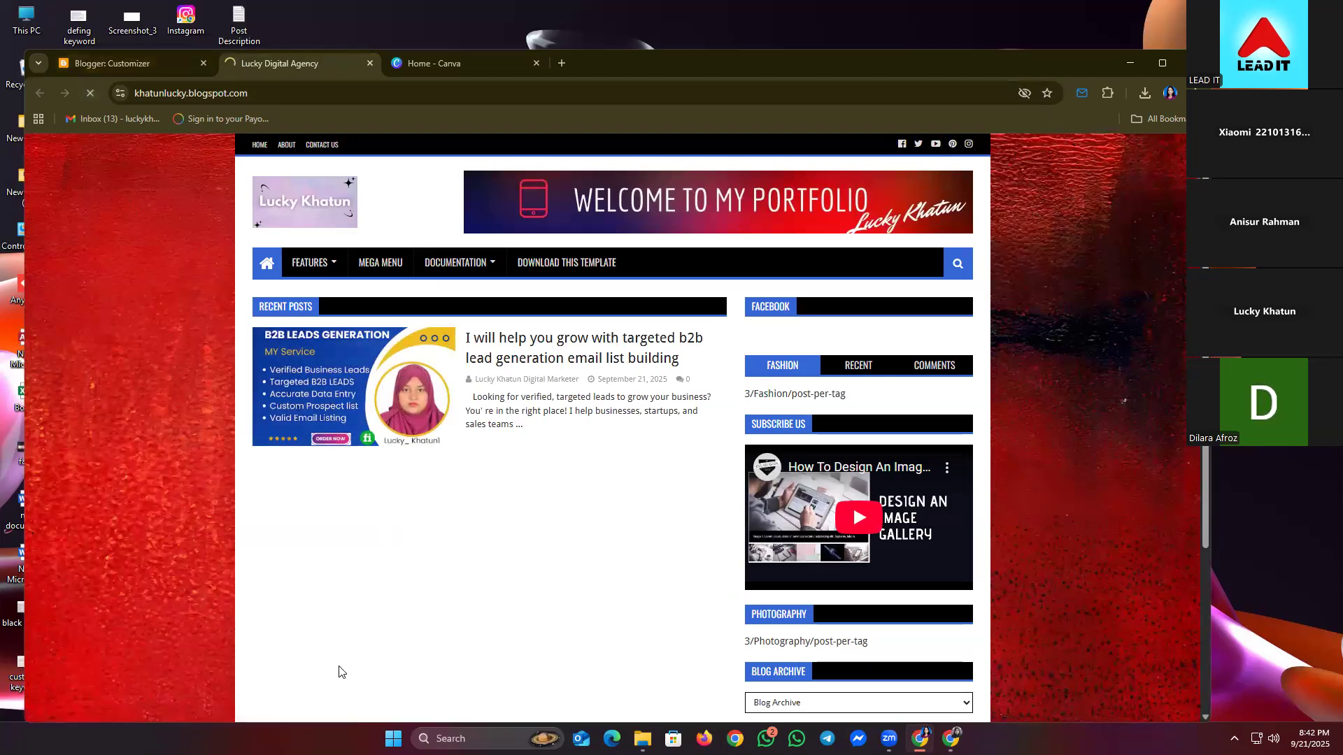
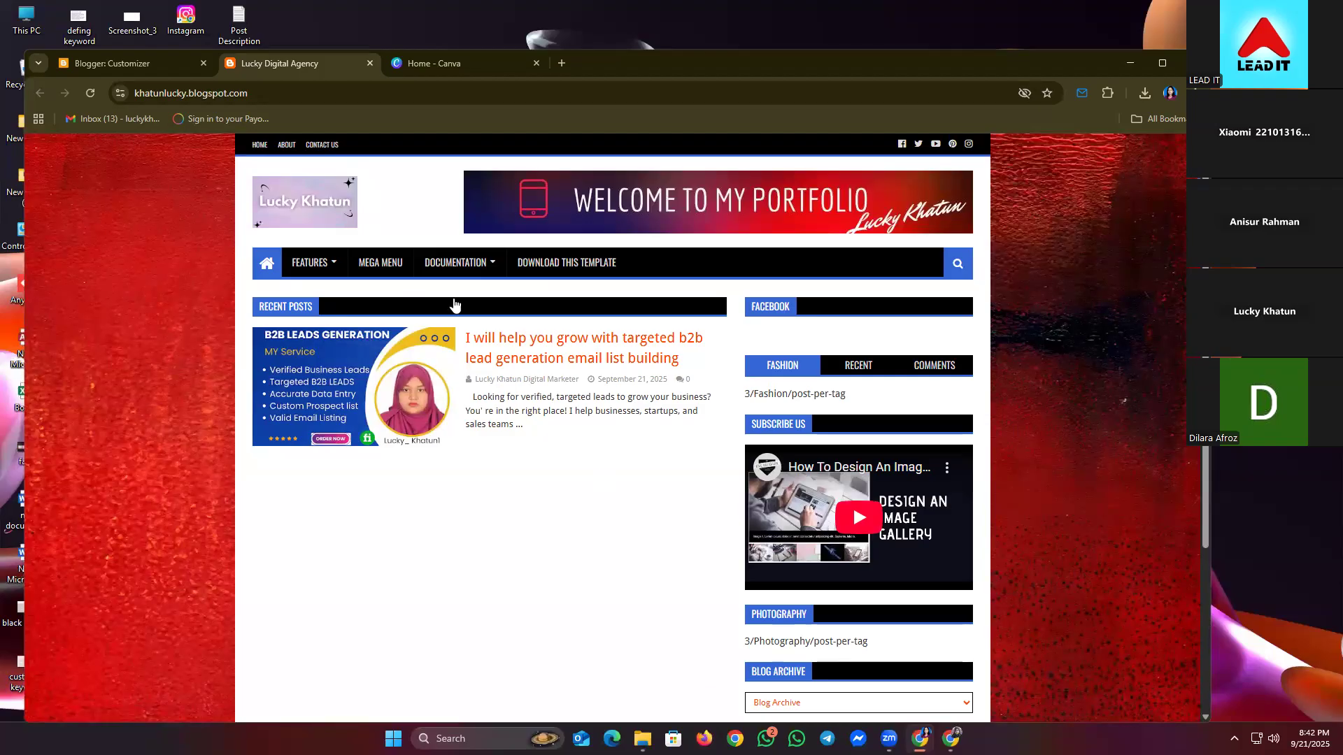
- Exit the theme customizer and return to the blog's Theme page
left_click(93, 66)
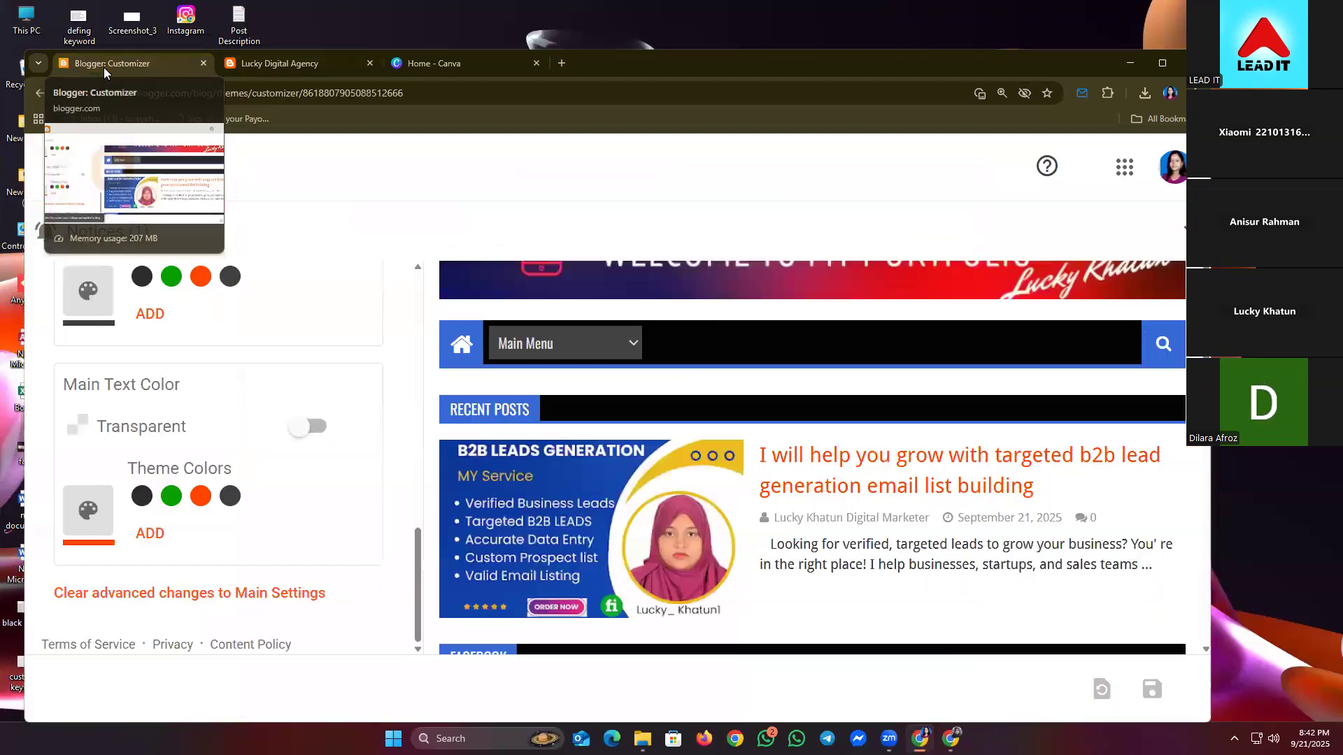
left_click(62, 168)
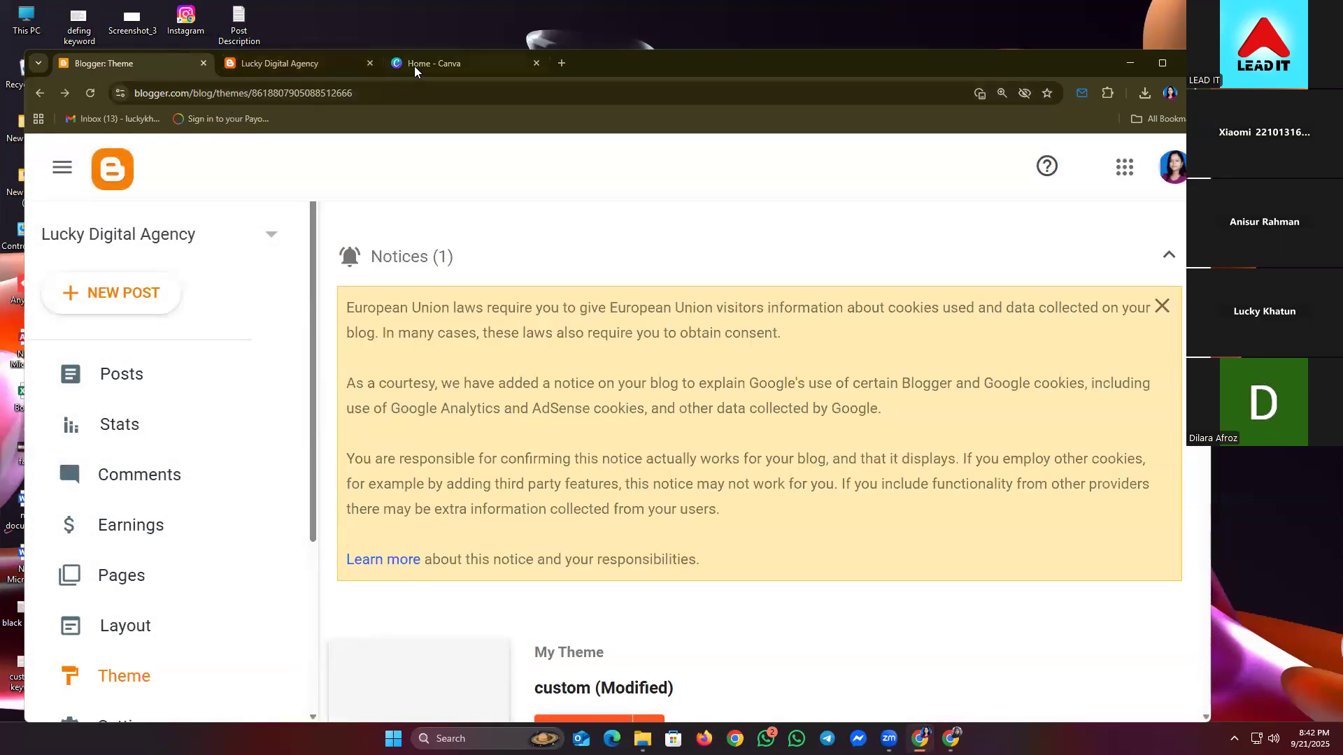
left_click(414, 66)
- Go to facebook.com and open your own Facebook profile page
left_click(414, 91)
type("fa")
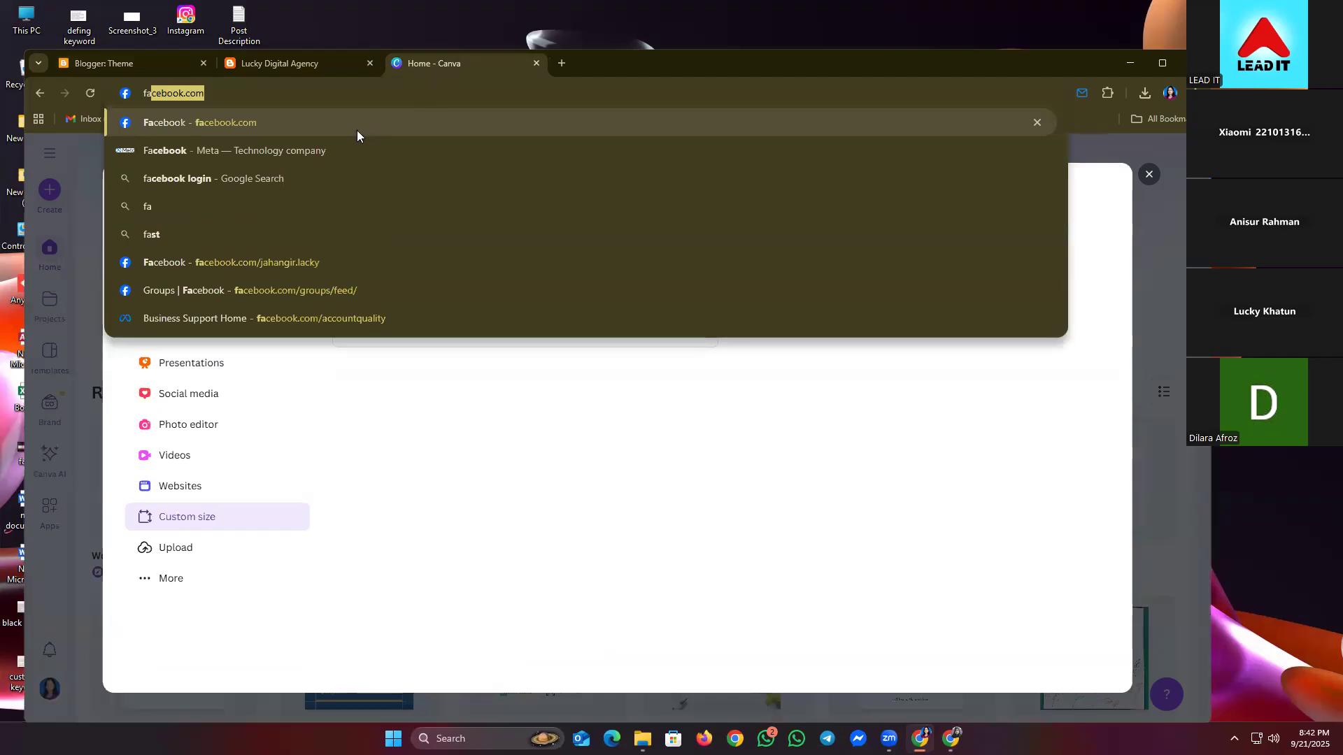
left_click(357, 131)
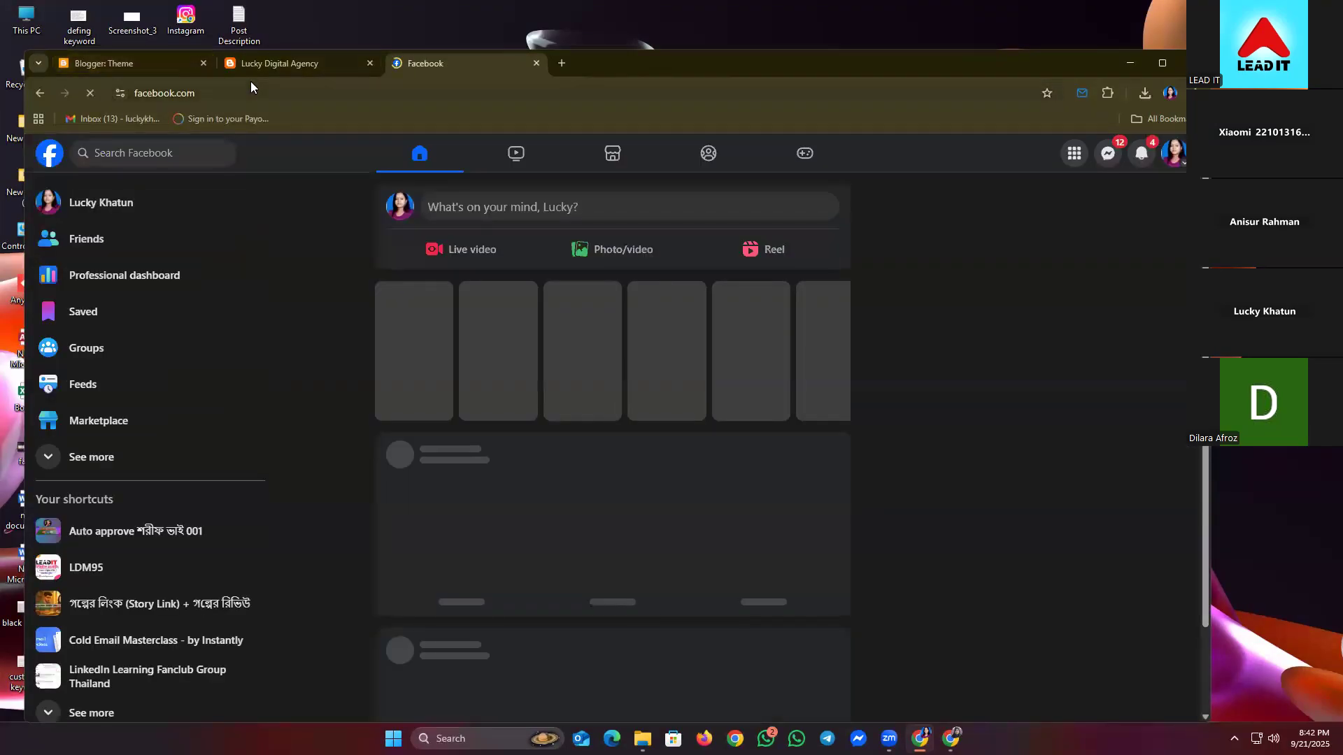
left_click(110, 210)
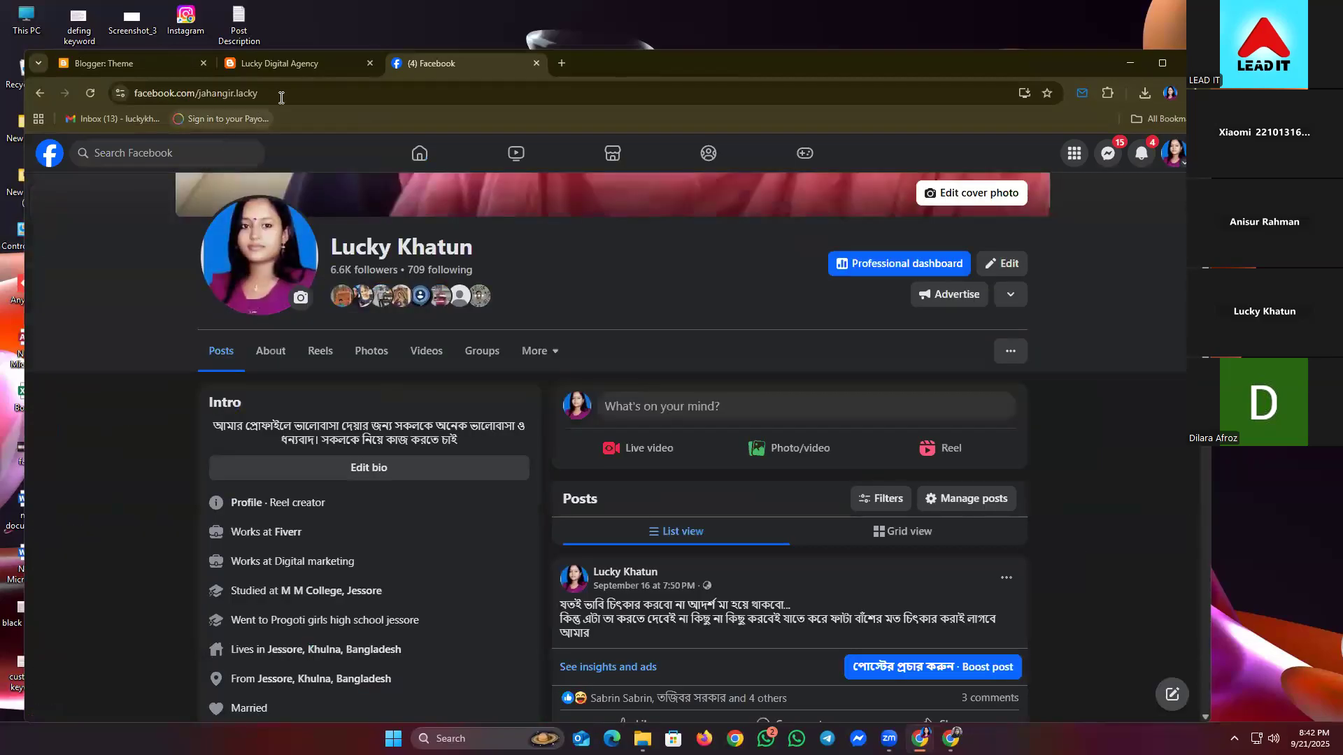
- Copy the profile page's web address and close the Facebook tab
left_click(210, 93)
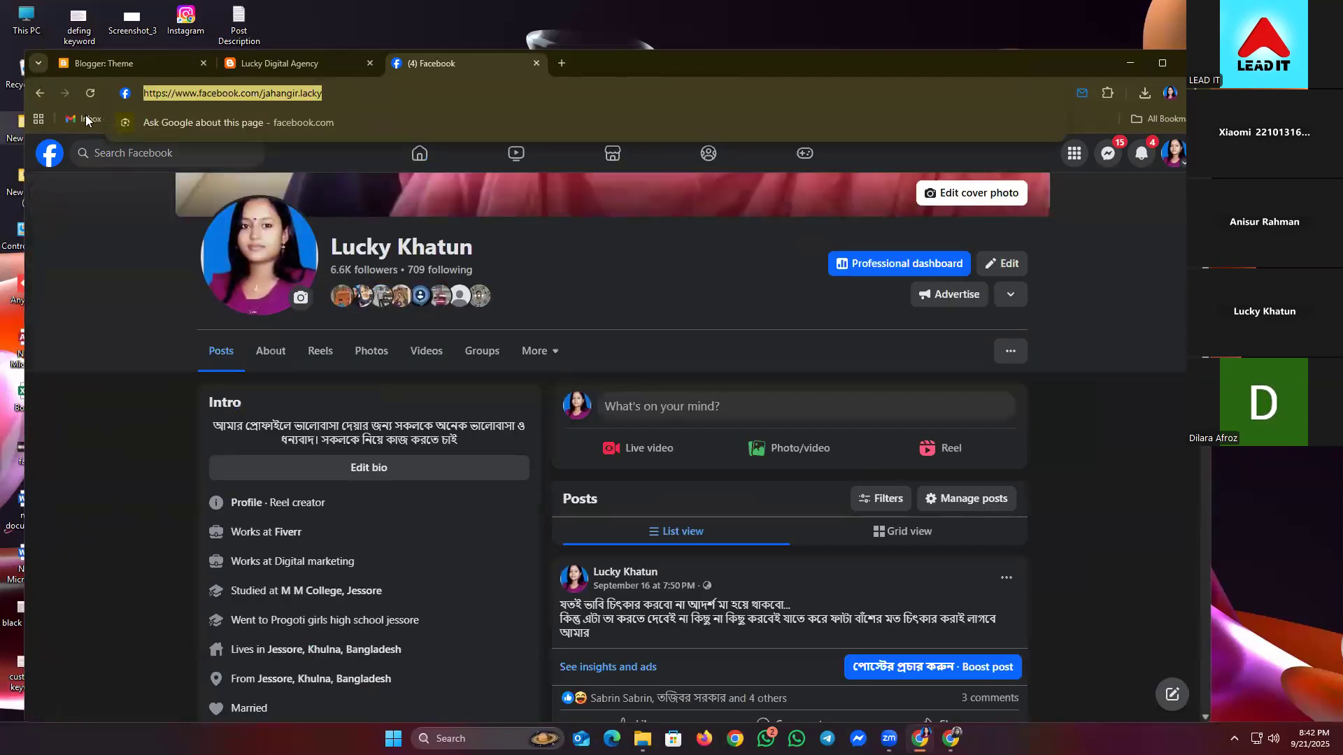
right_click(165, 92)
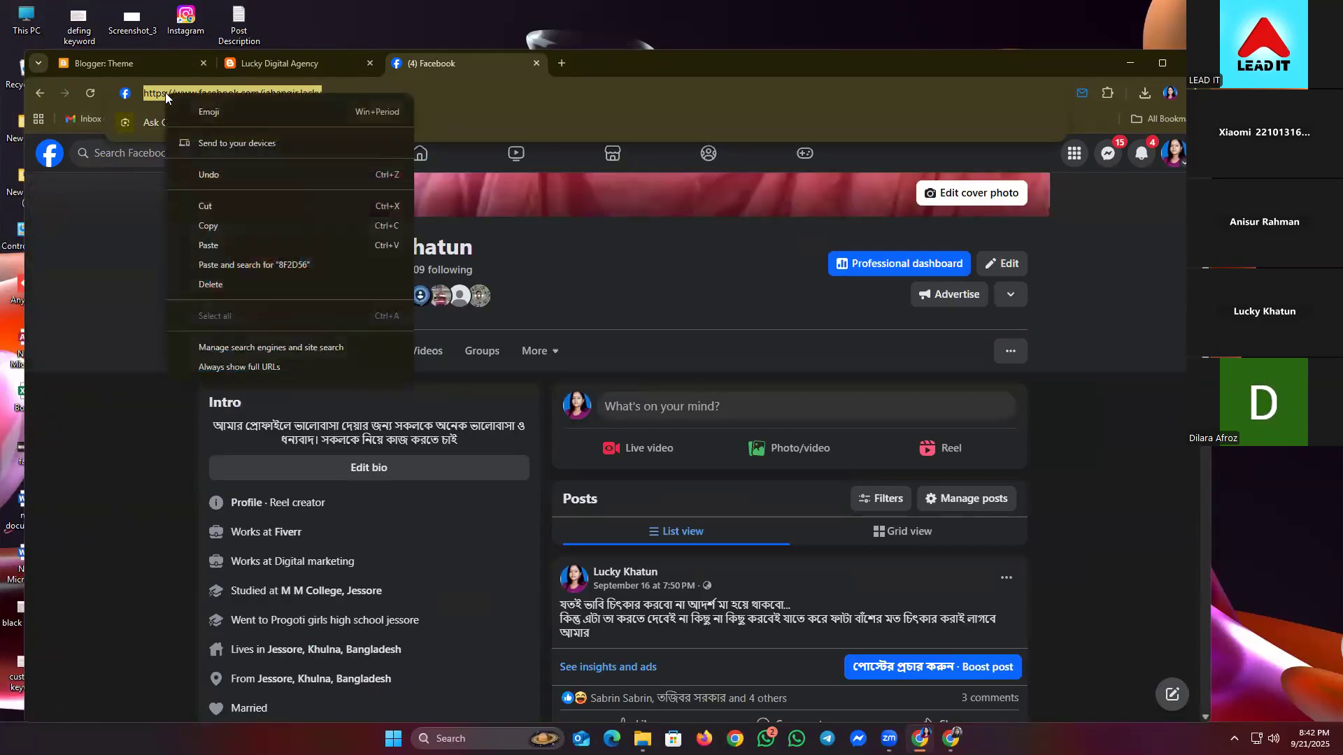
left_click(214, 227)
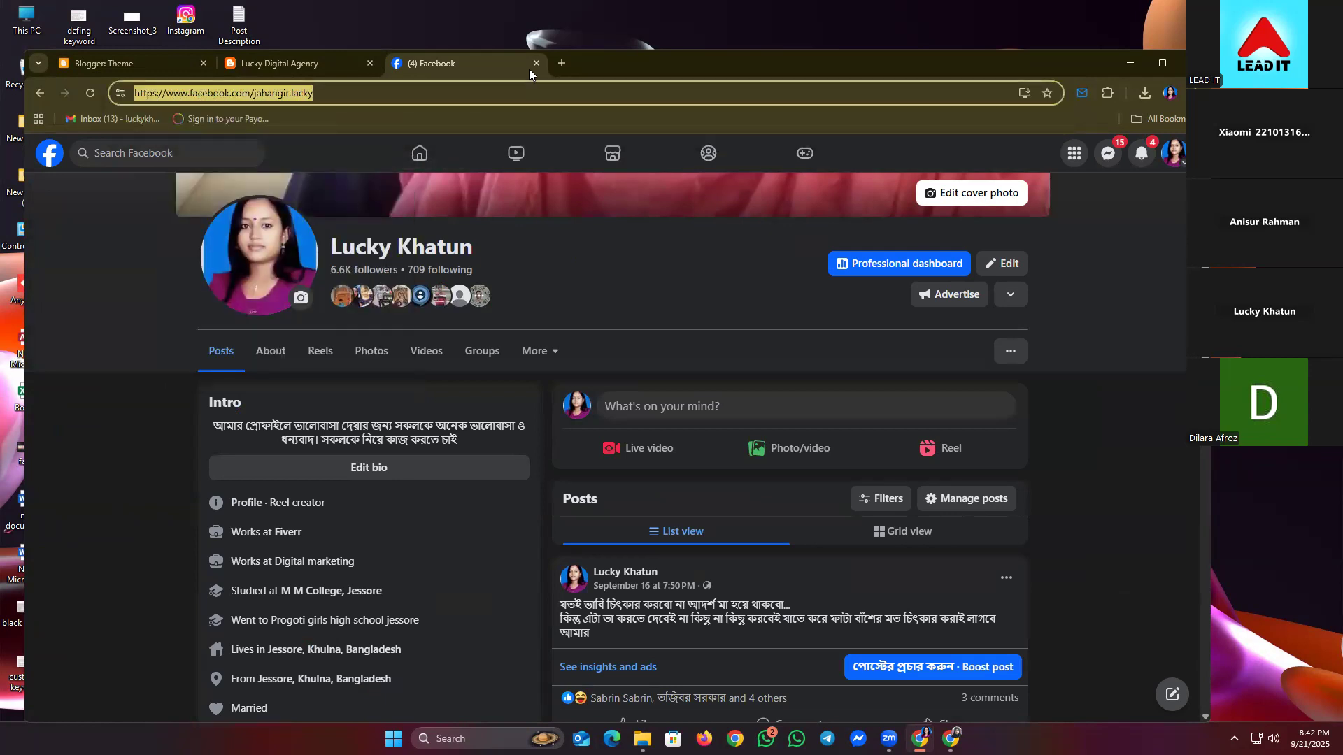
left_click(536, 64)
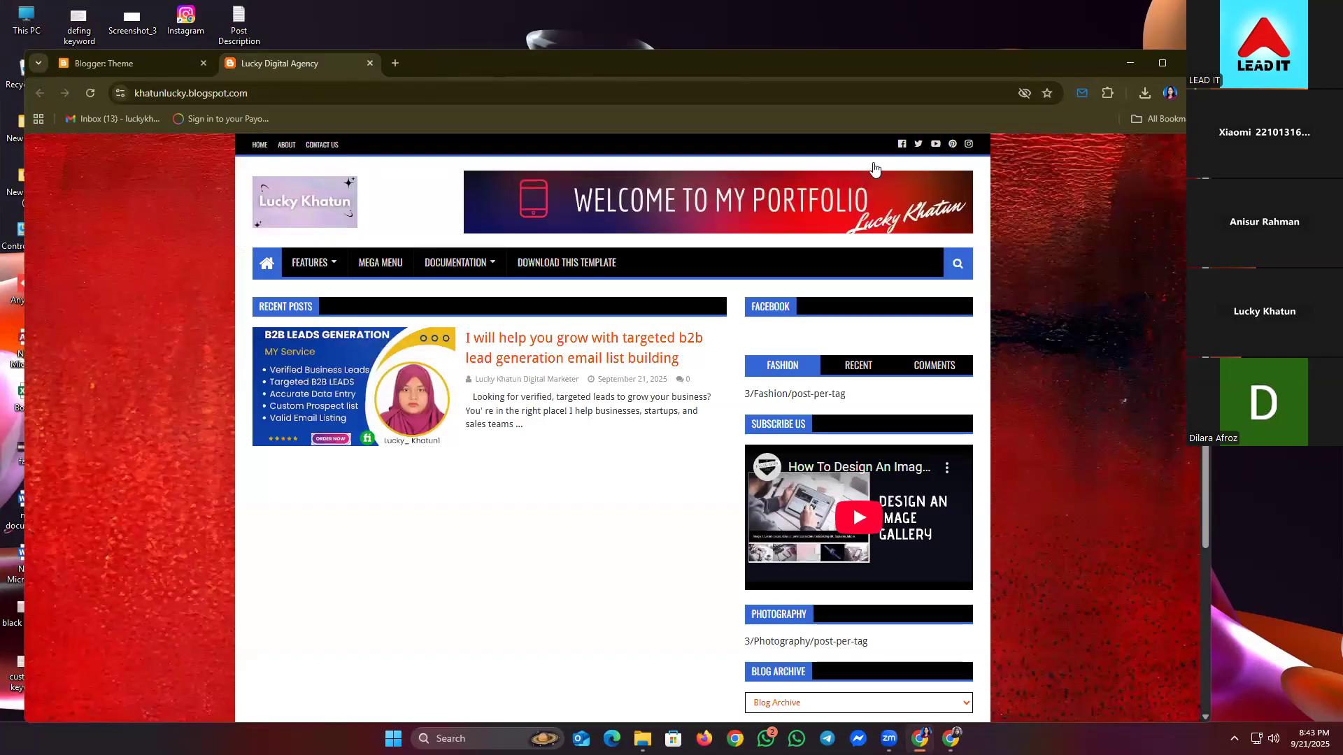
- Go back to the Blogger dashboard and open the Lucky Digital Agency blog's Layout page
scroll(720, 534, "down", 3)
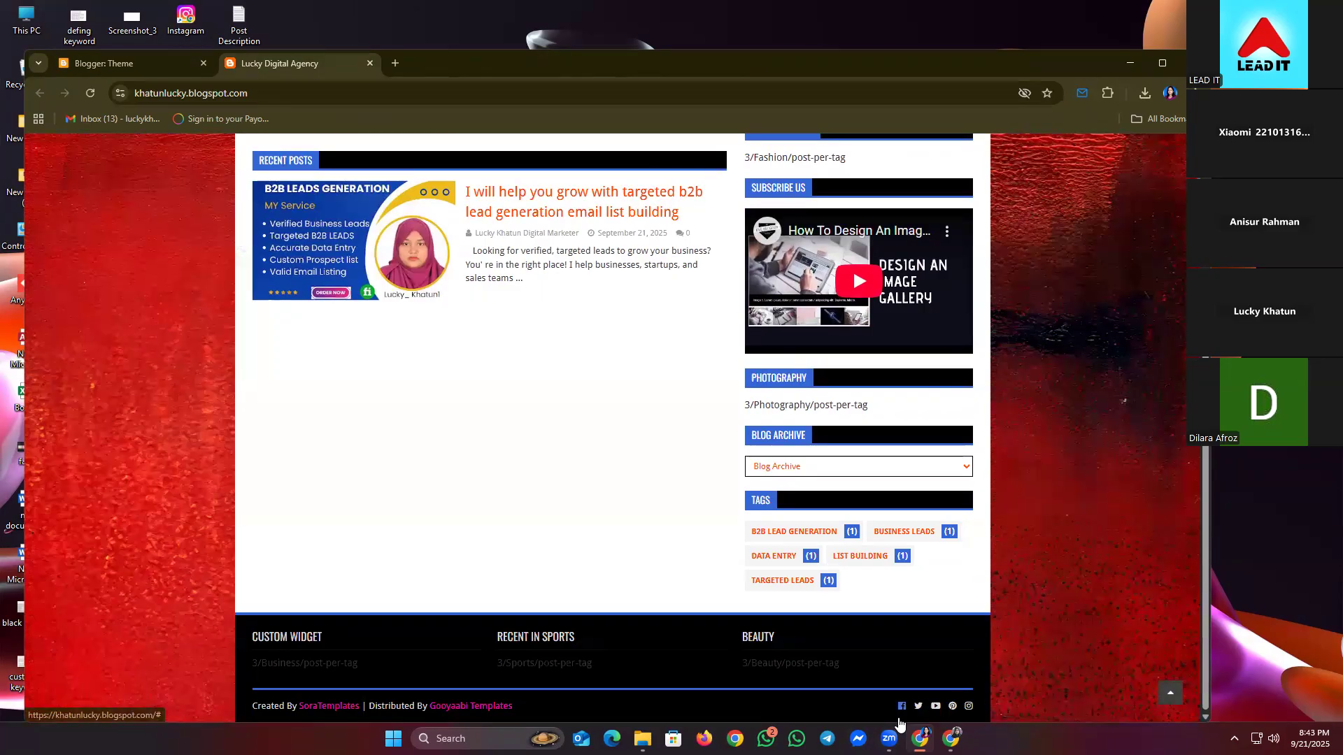
left_click(98, 65)
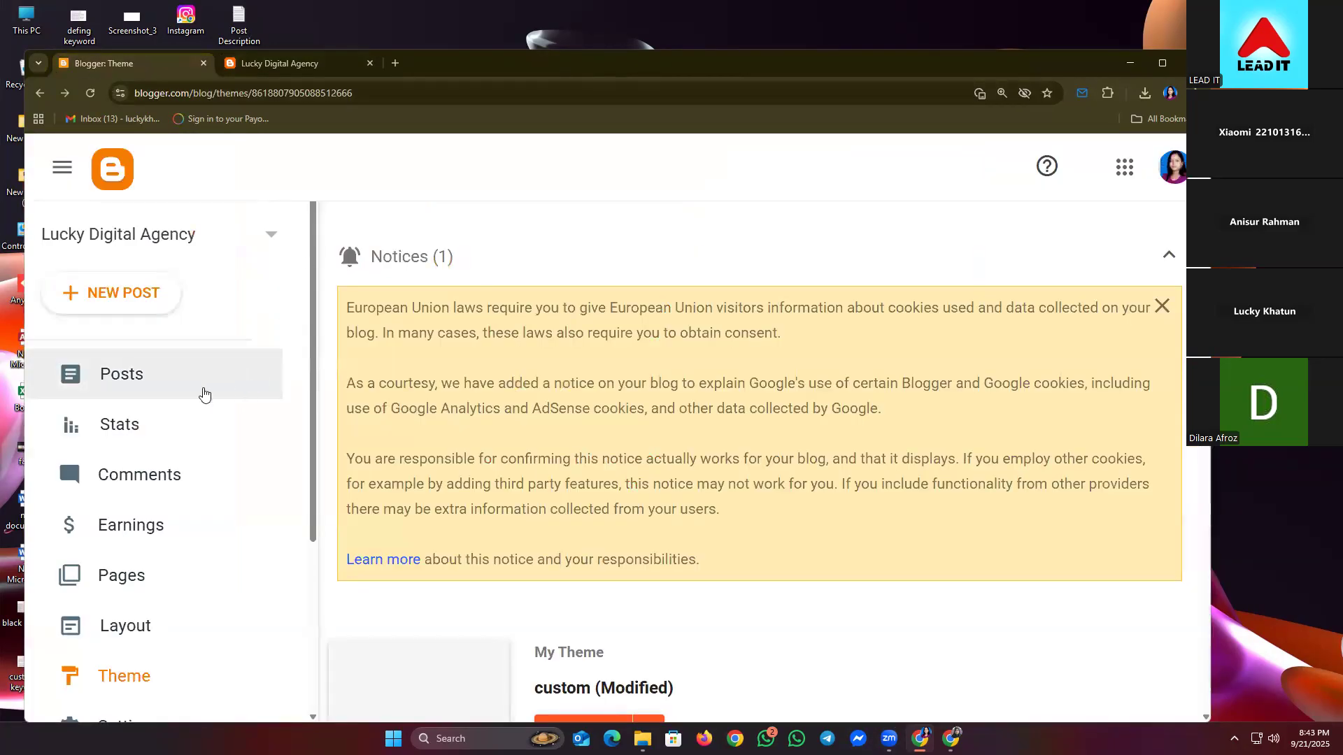
scroll(210, 427, "down", 2)
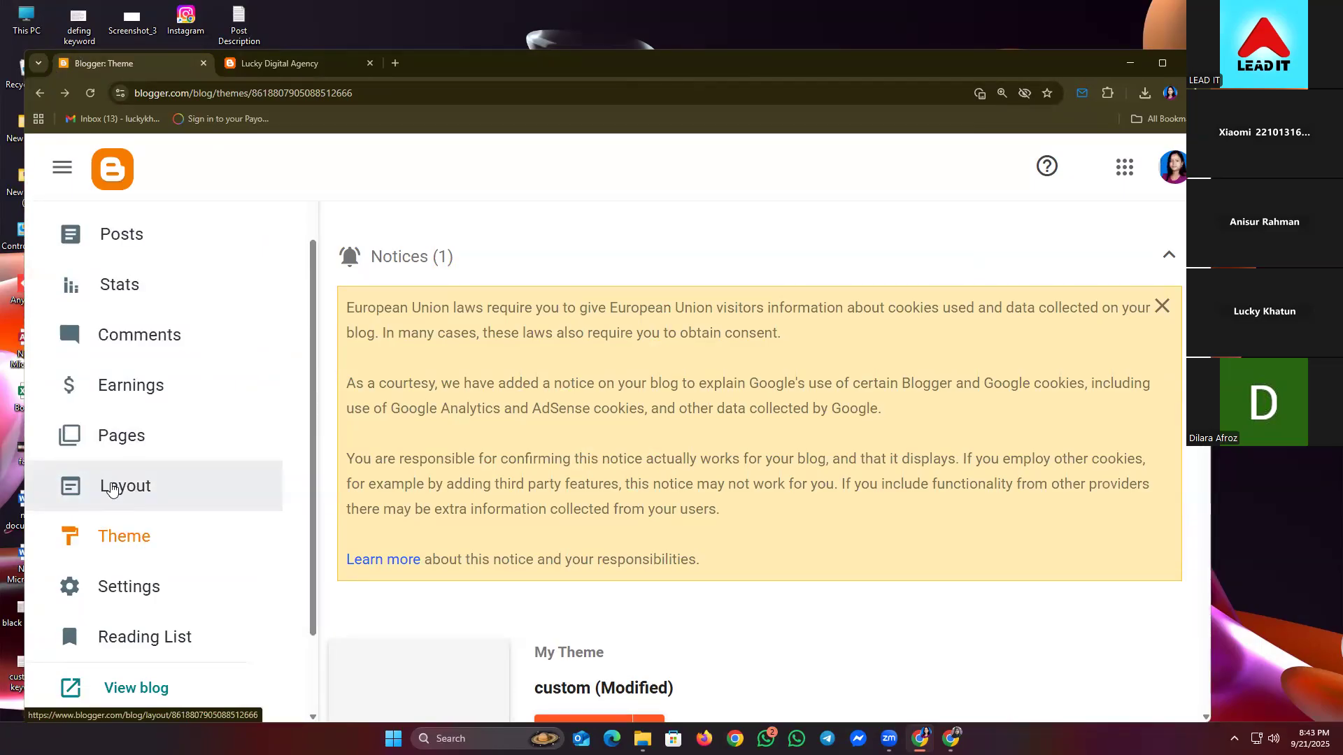
left_click(109, 489)
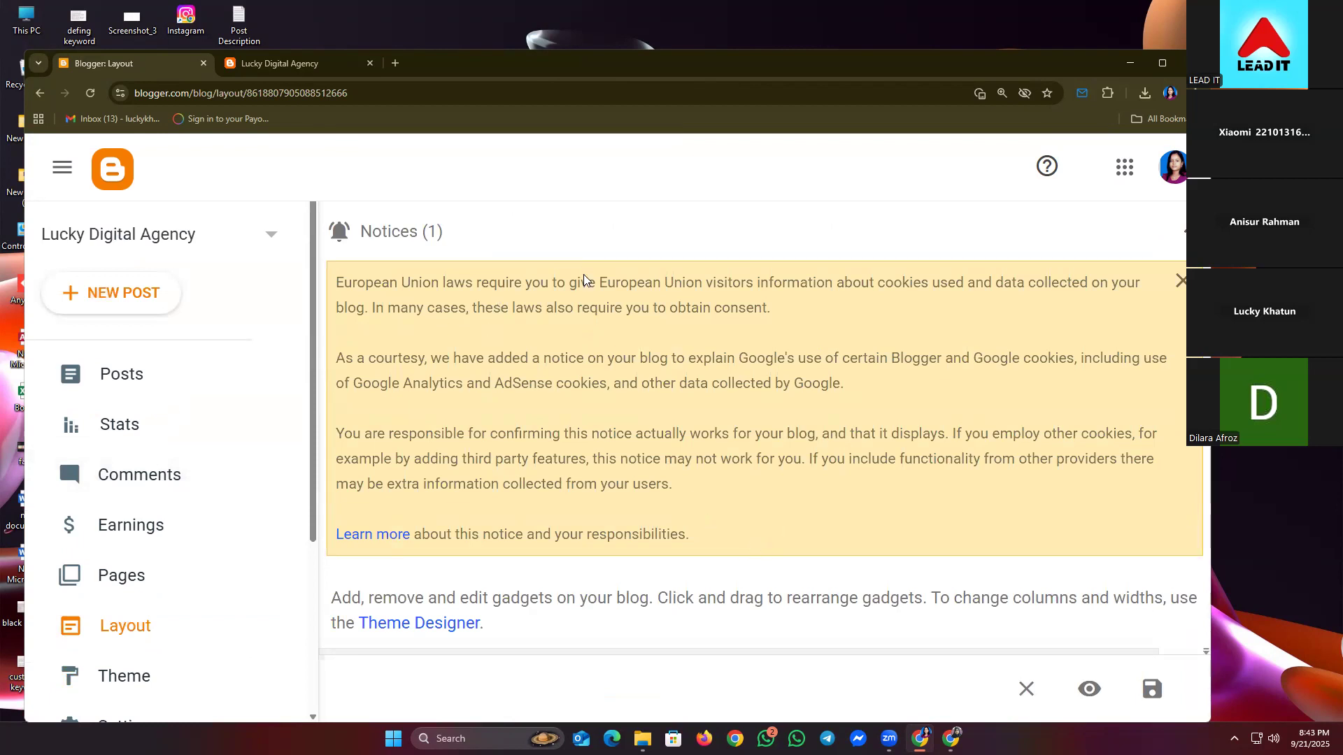
- Dismiss the cookie notice and check the social icons on the live blog
left_click(1173, 229)
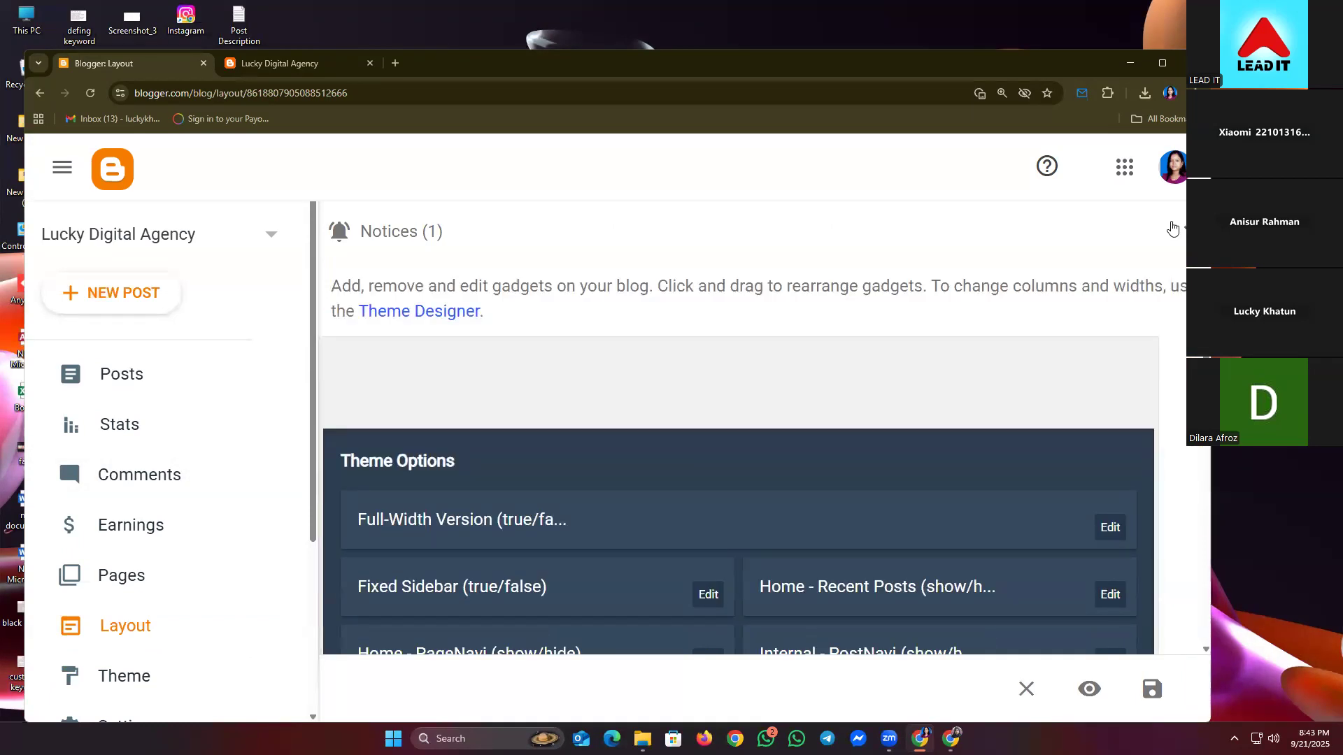
scroll(707, 438, "down", 6)
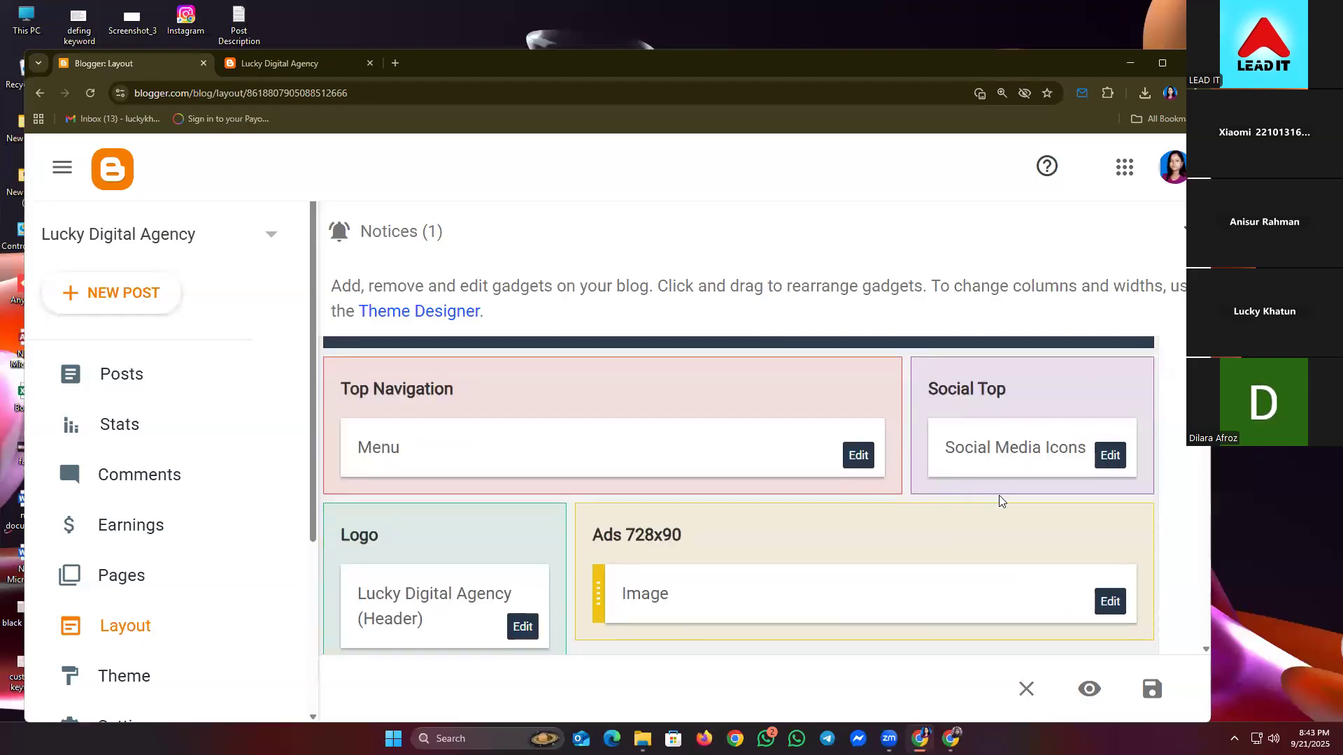
left_click(299, 65)
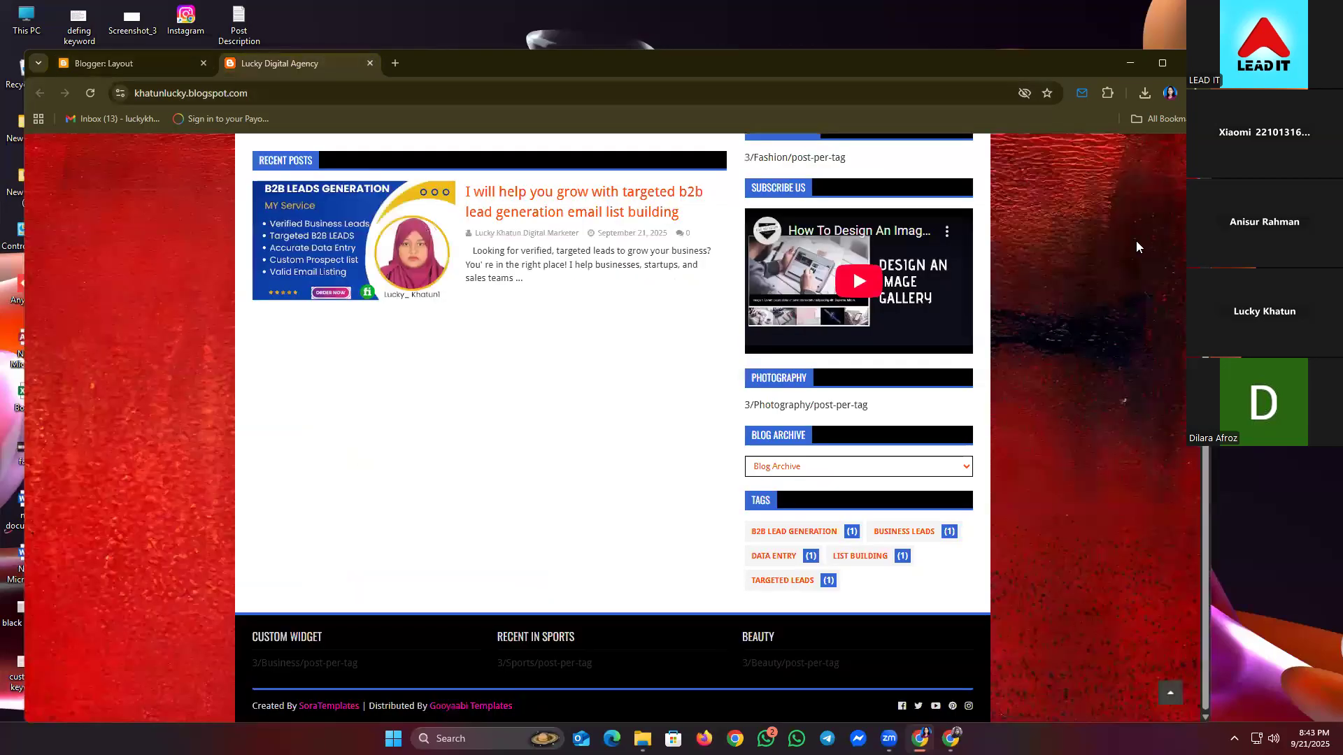
scroll(915, 250, "up", 2)
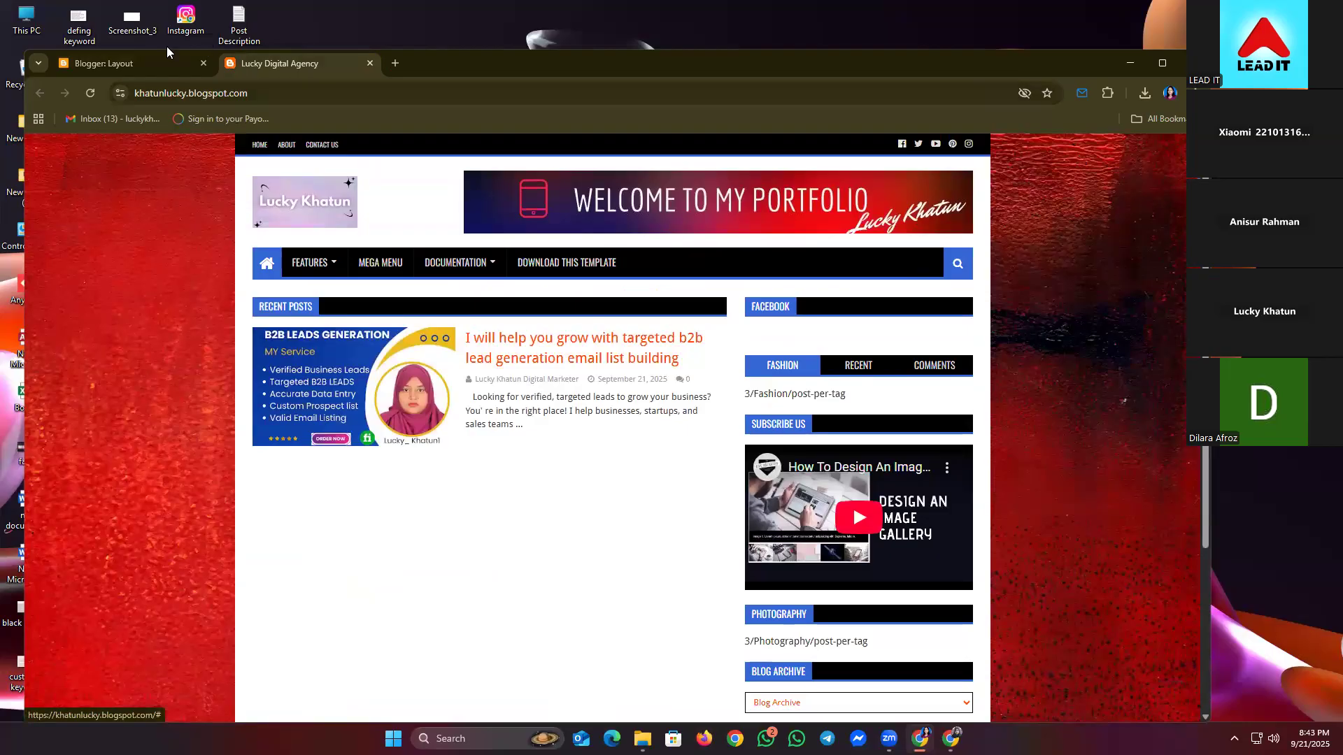
left_click(134, 60)
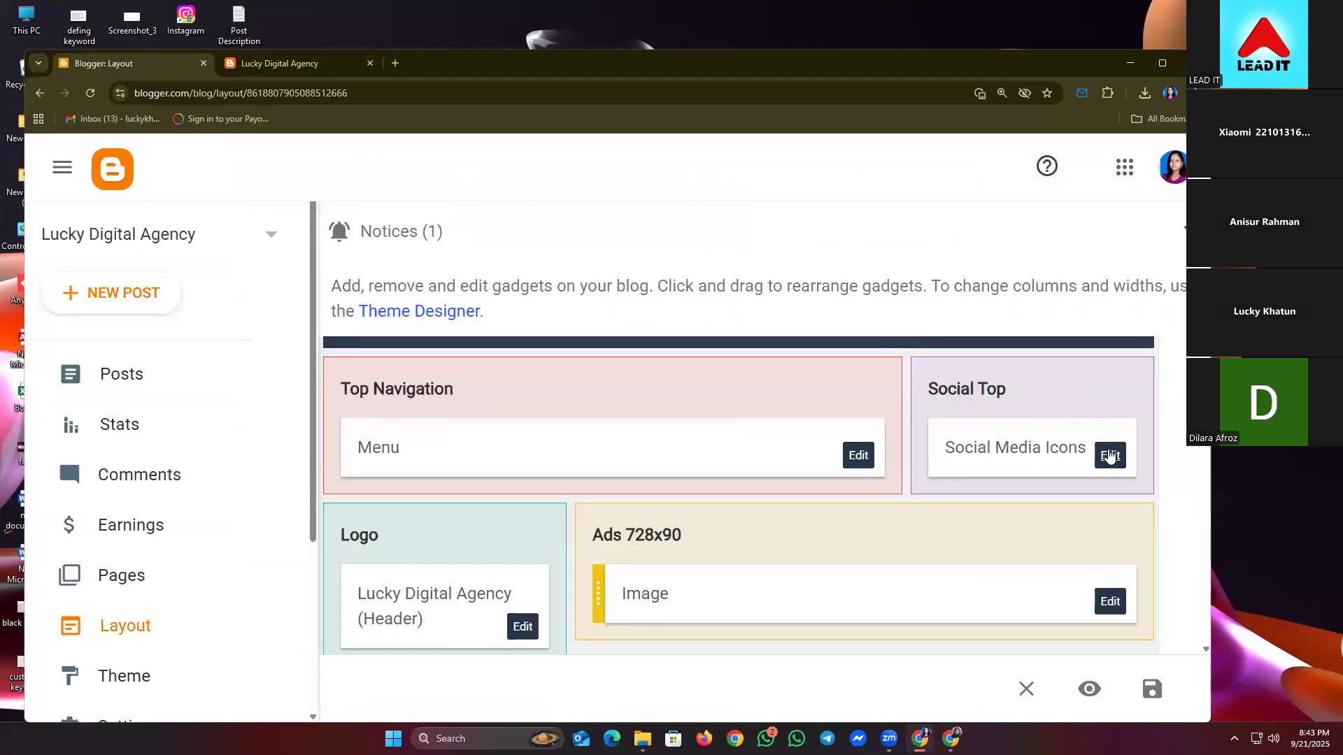
- Replace the Social Media Icons facebook entry's # URL with the copied profile address and save
left_click(1106, 457)
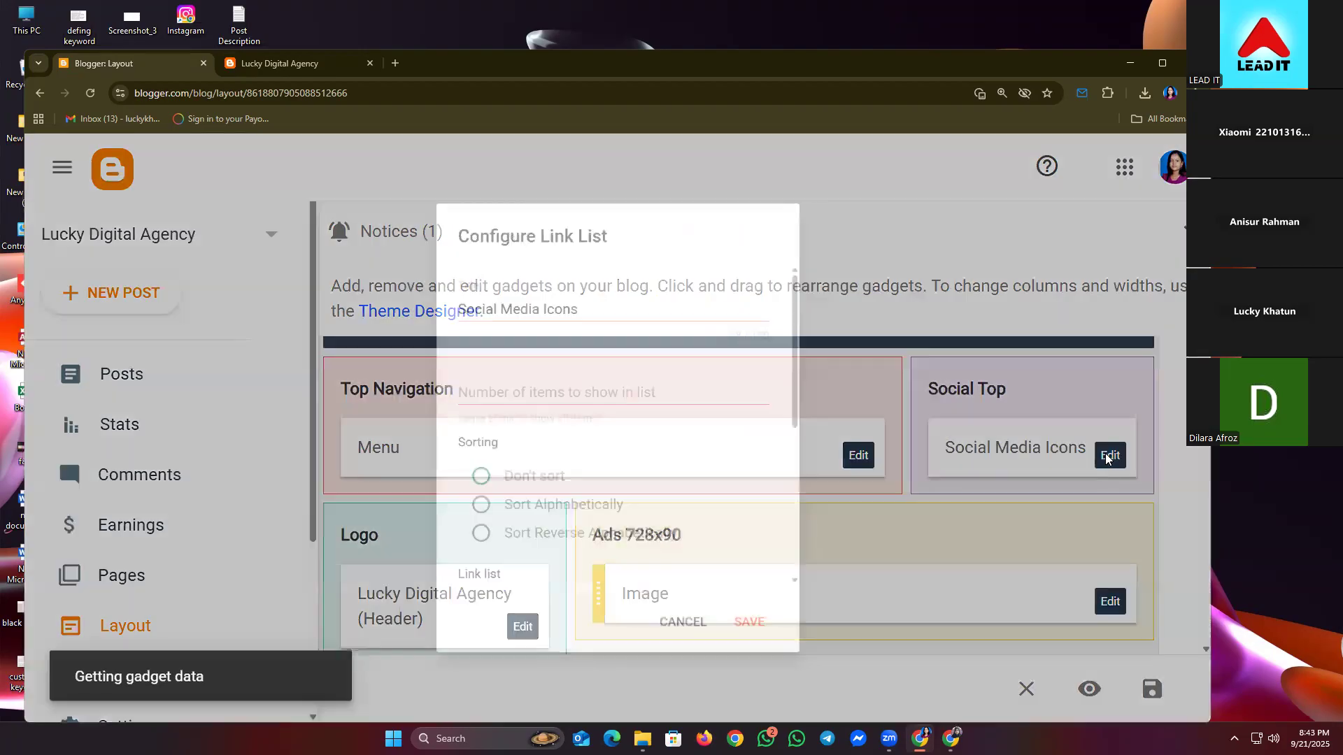
scroll(531, 503, "down", 4)
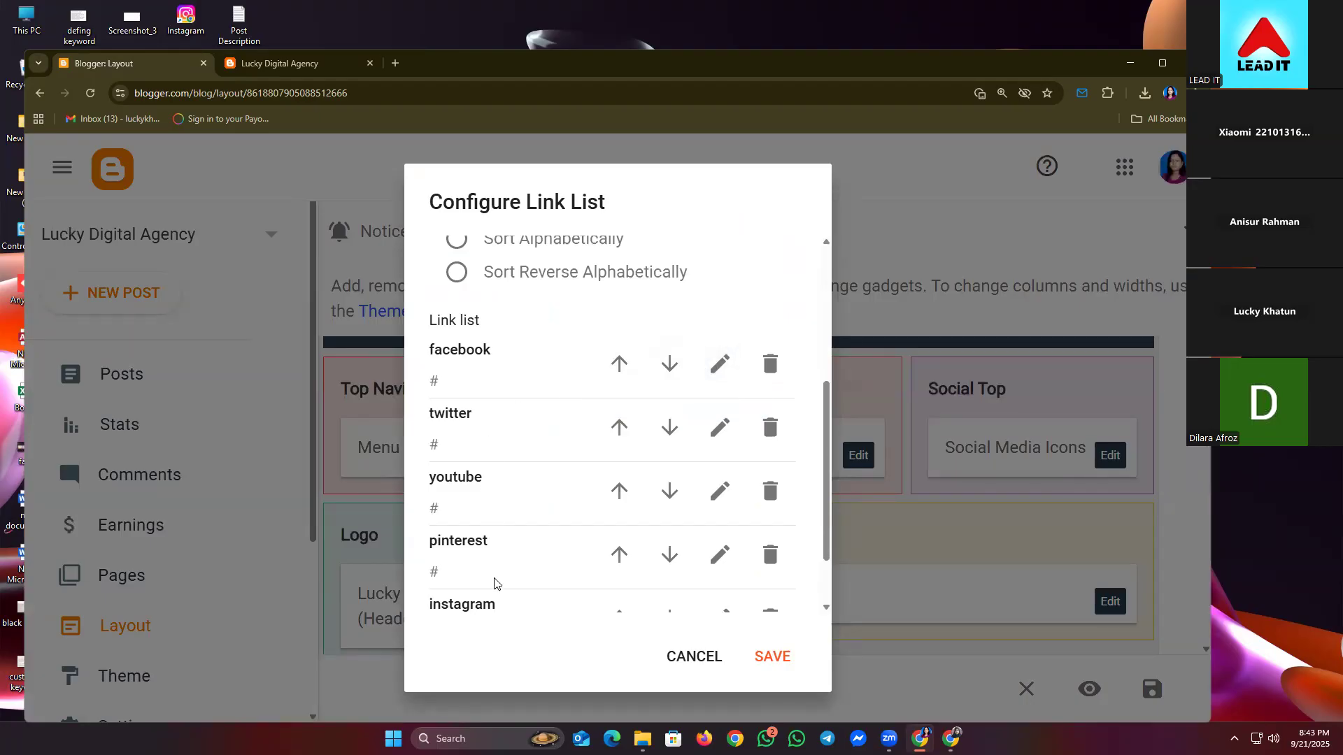
left_click(714, 368)
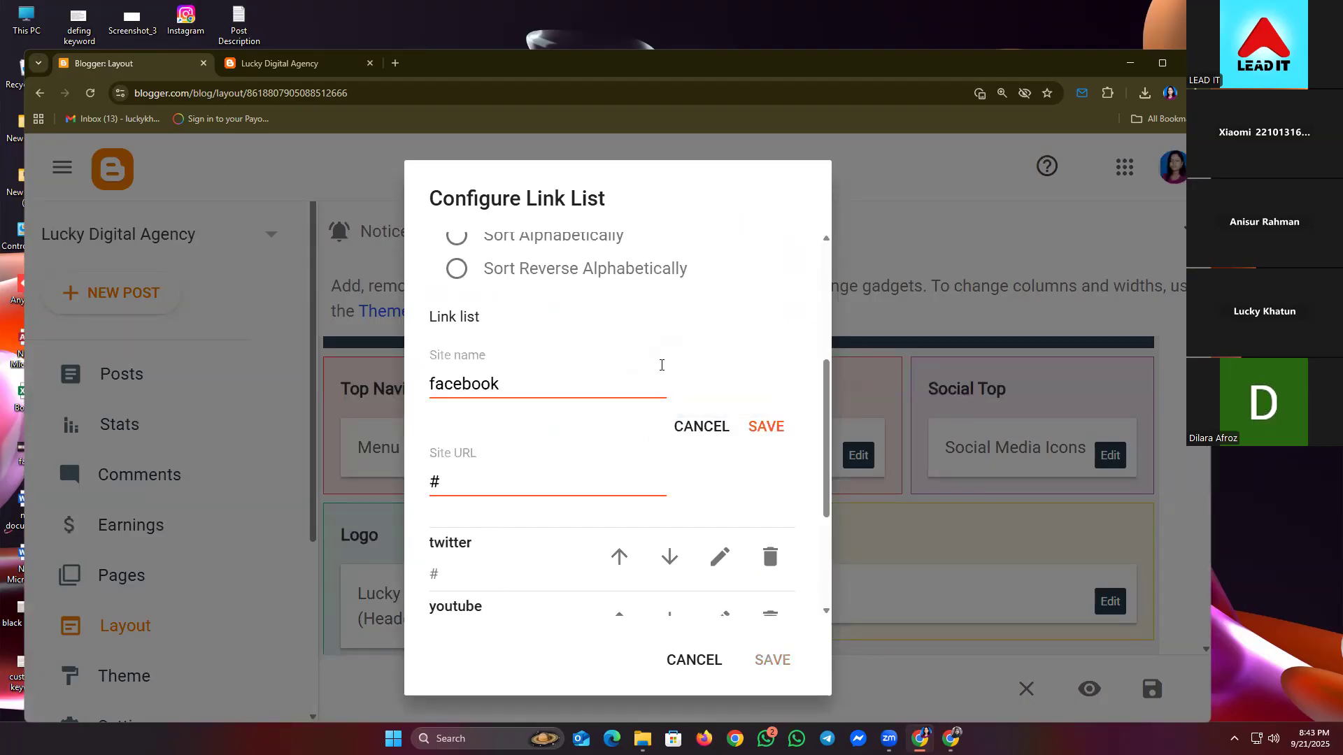
left_click(470, 478)
key("ctrl+a")
key("ctrl+v")
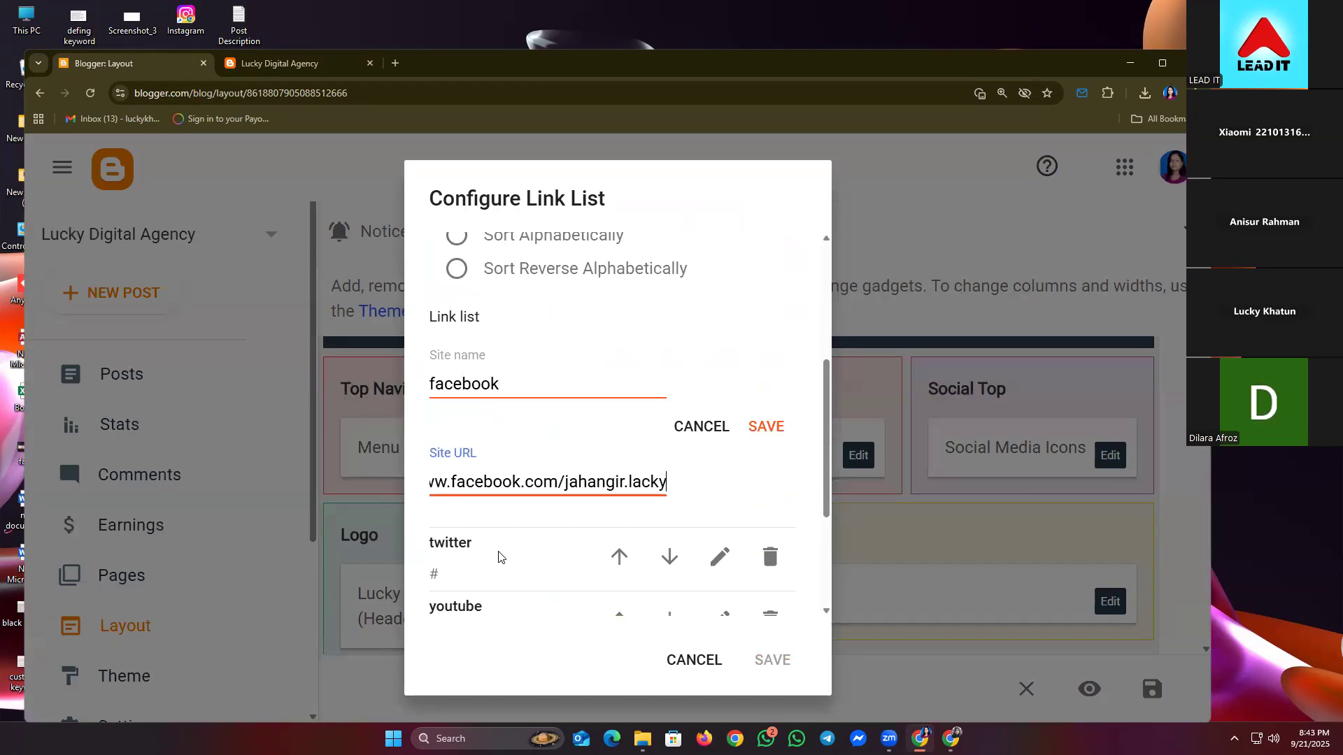
left_click(765, 427)
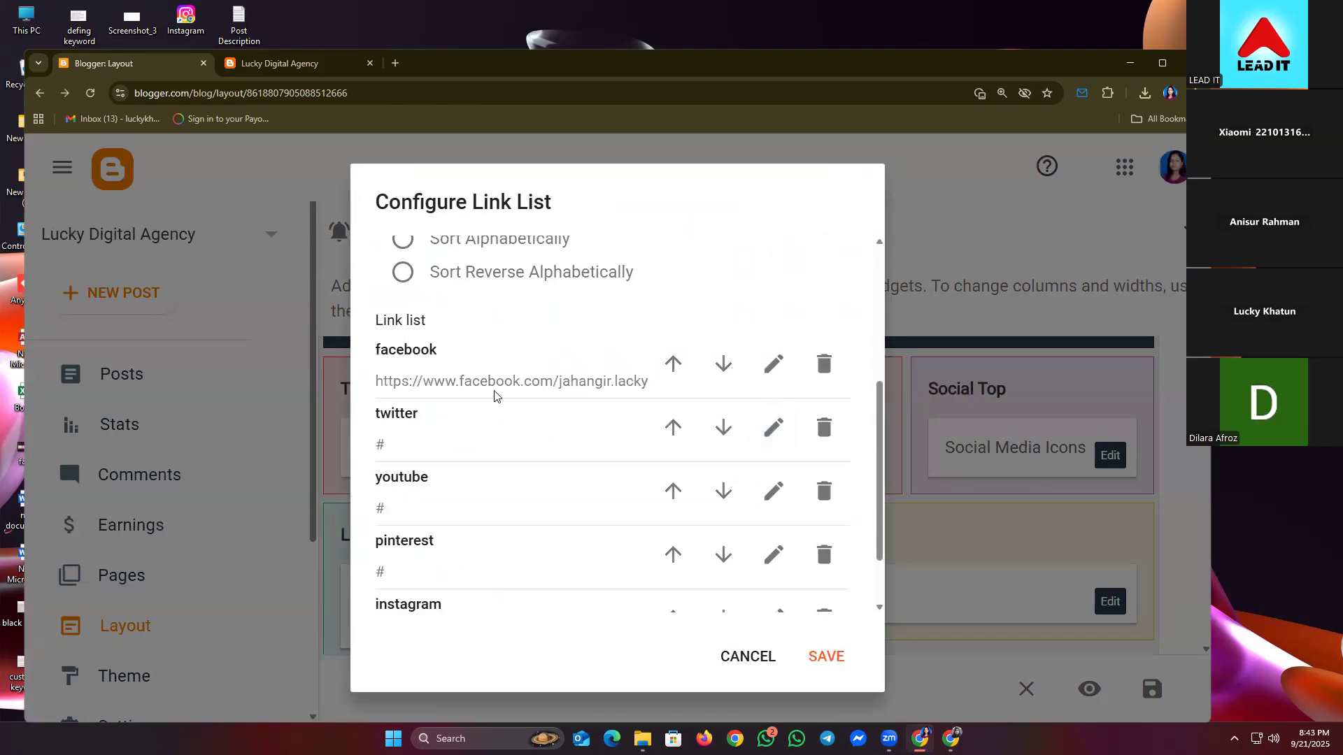
scroll(447, 447, "down", 2)
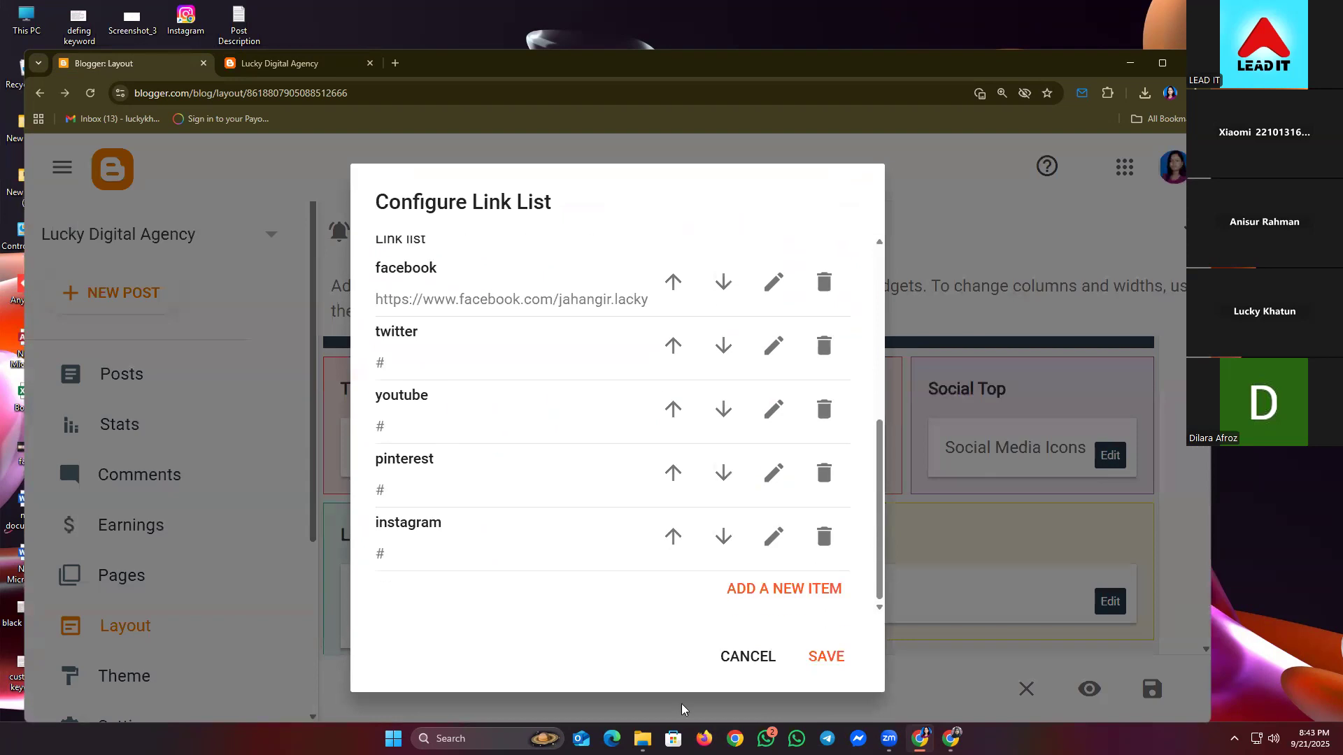
left_click(822, 661)
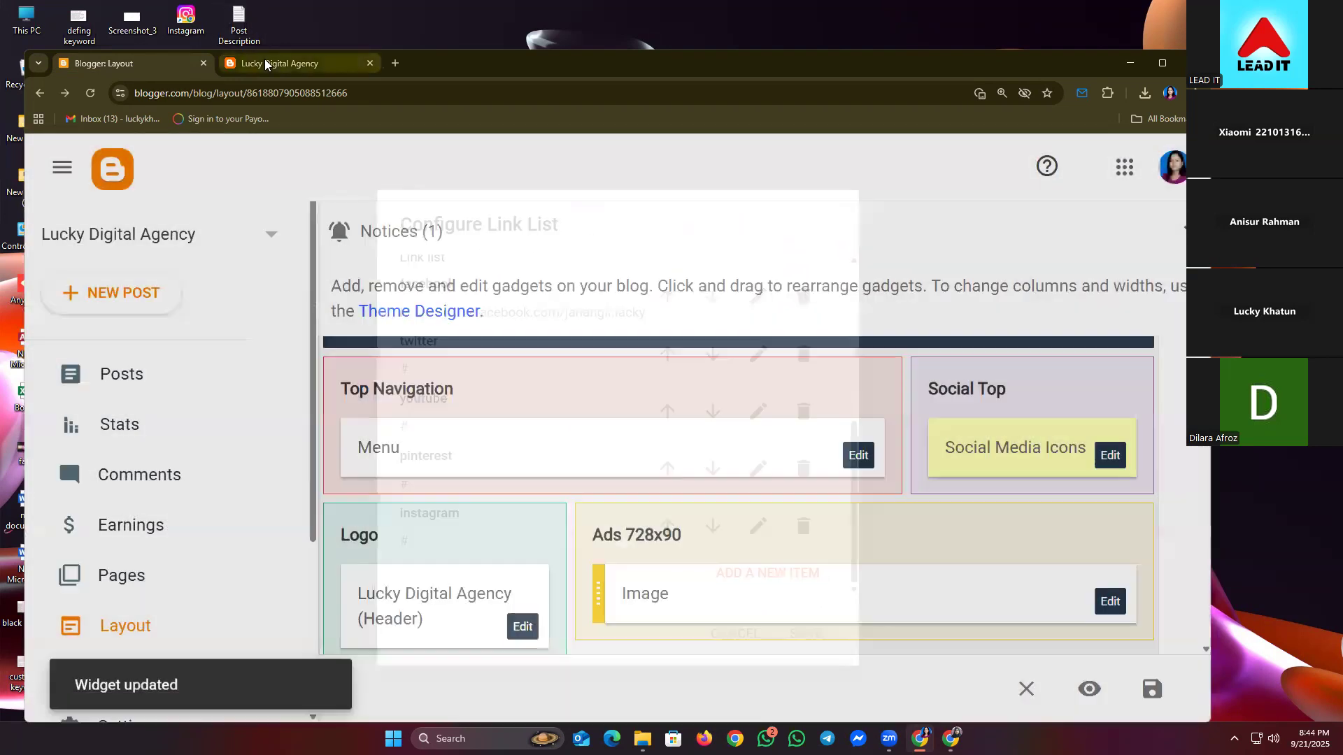
left_click(264, 63)
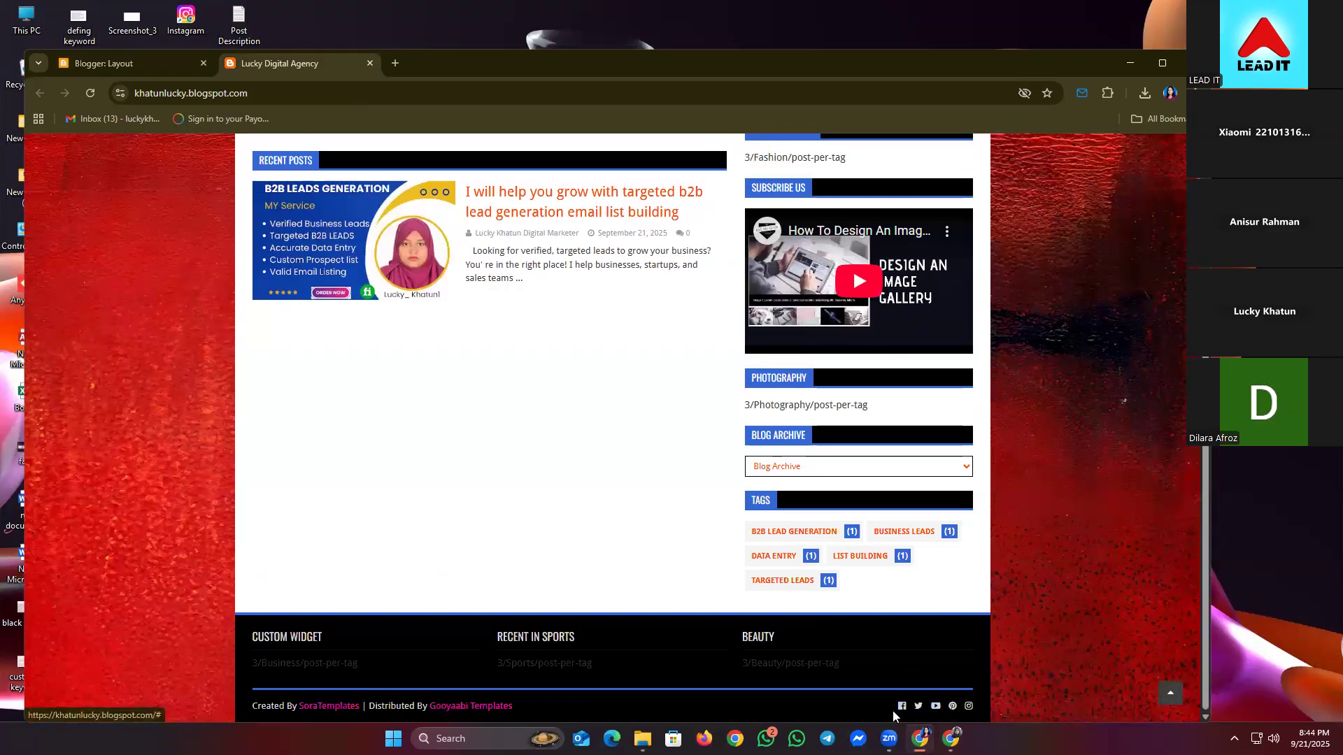
left_click(145, 68)
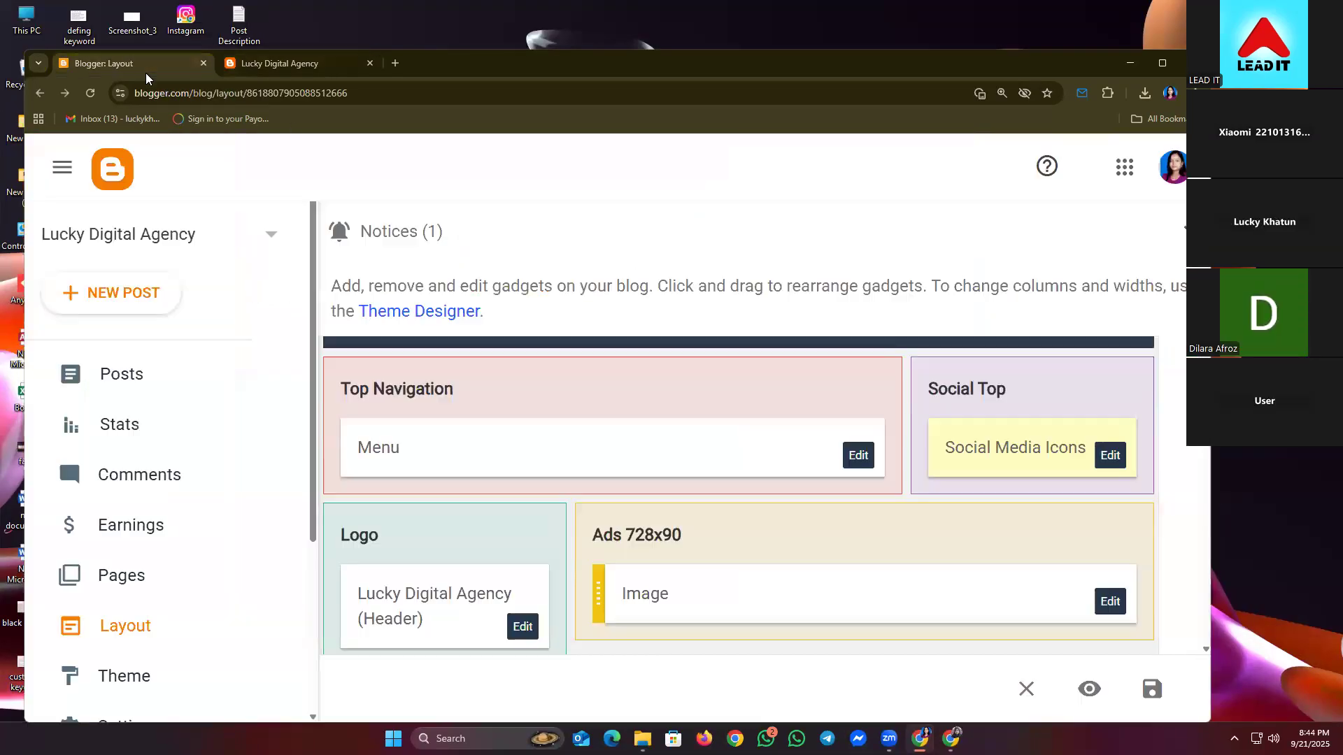
- Paste the Facebook profile address over the footer facebook icon's # link and save the gadget
scroll(909, 566, "down", 15)
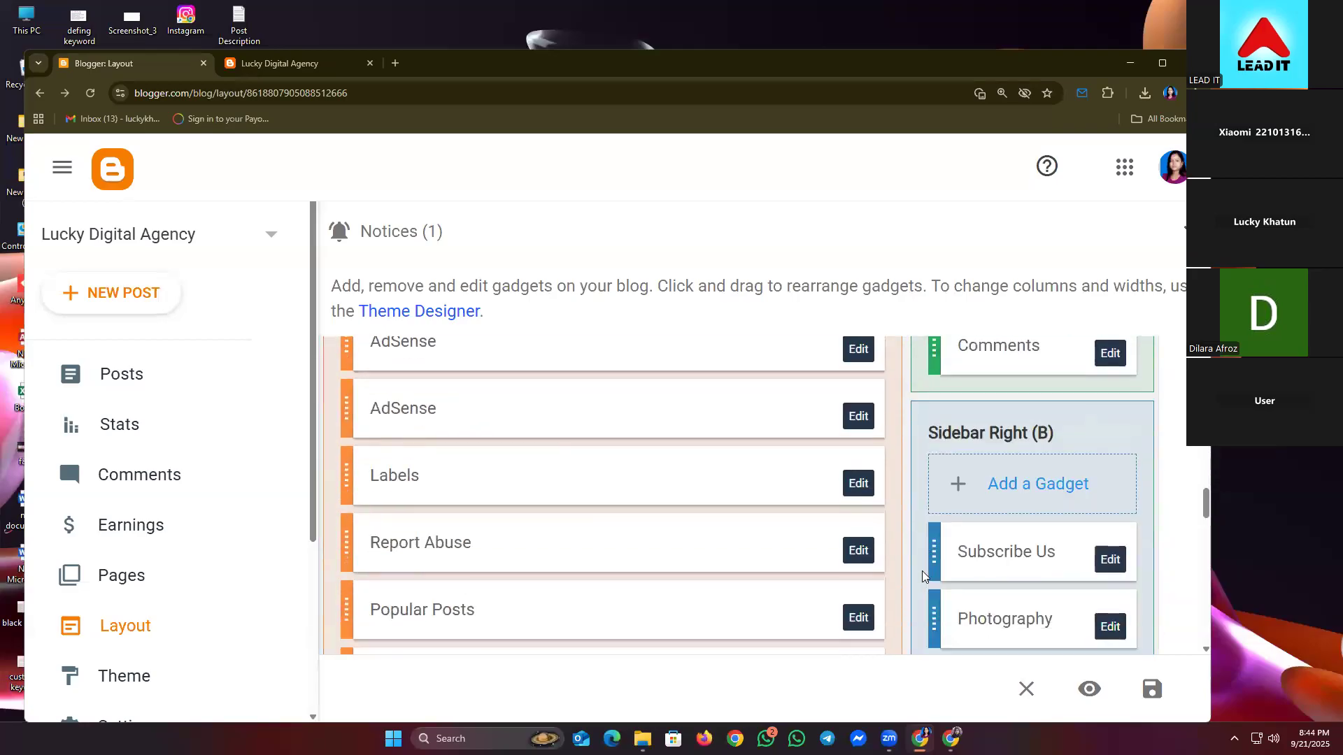
scroll(922, 576, "down", 10)
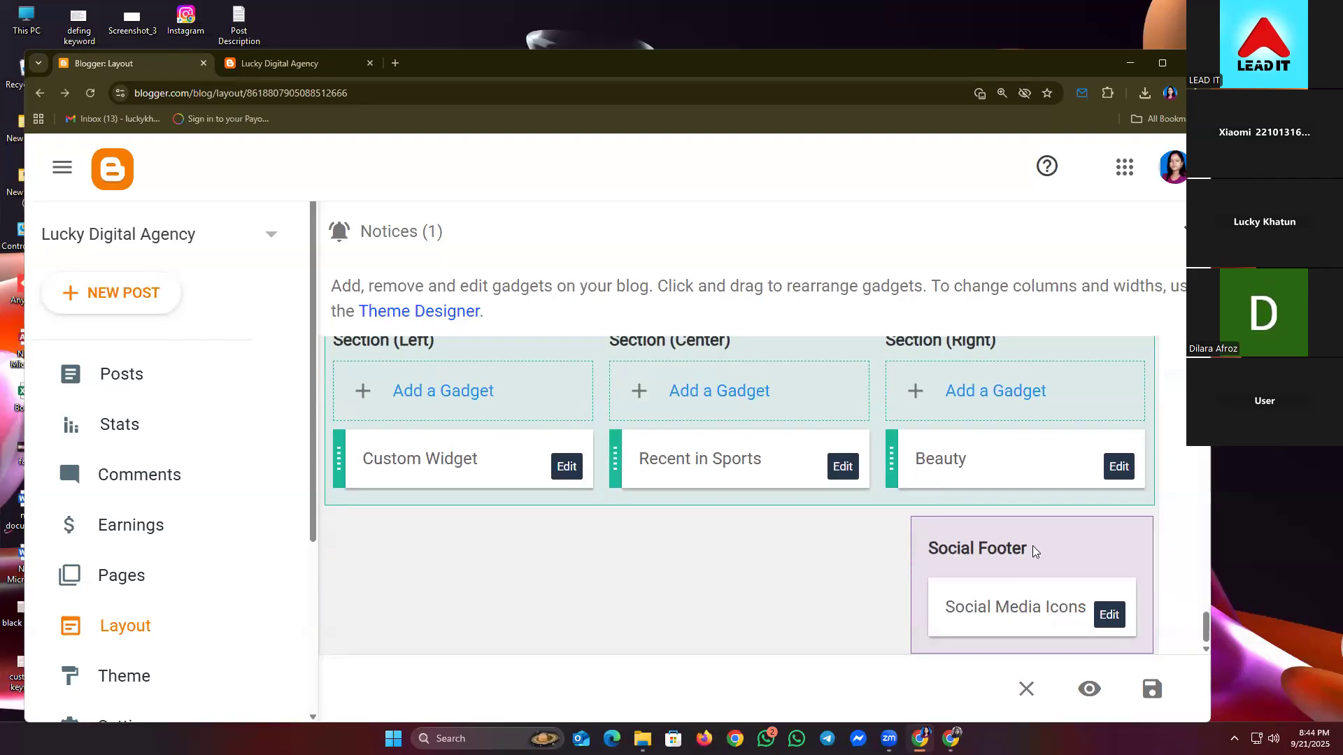
left_click(1108, 613)
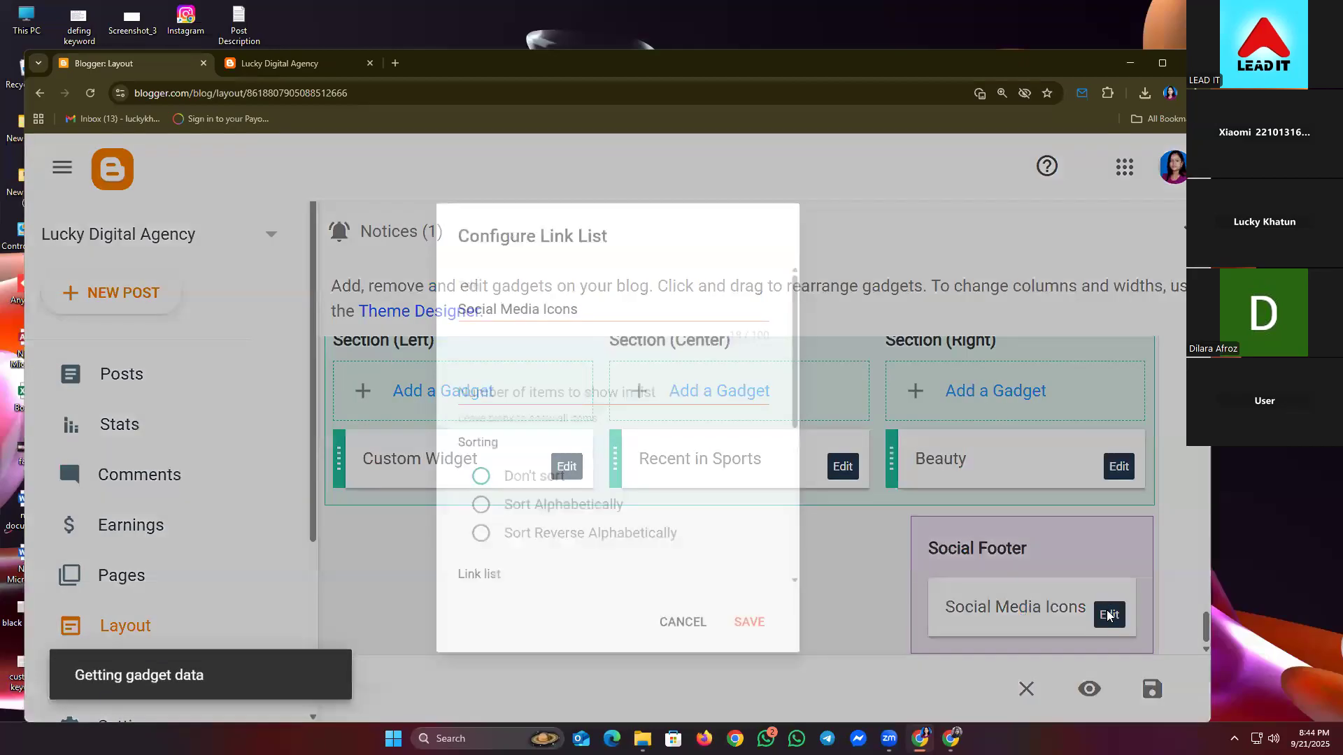
scroll(521, 496, "down", 3)
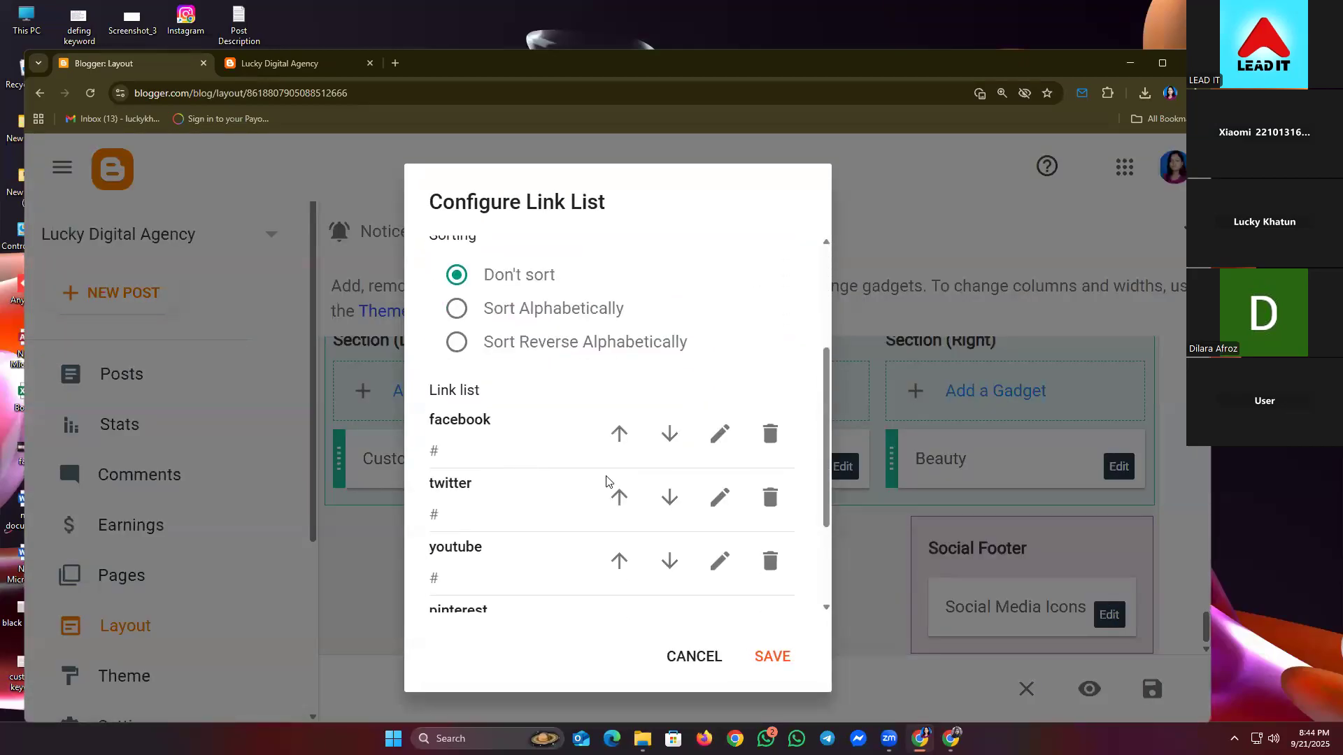
left_click(719, 435)
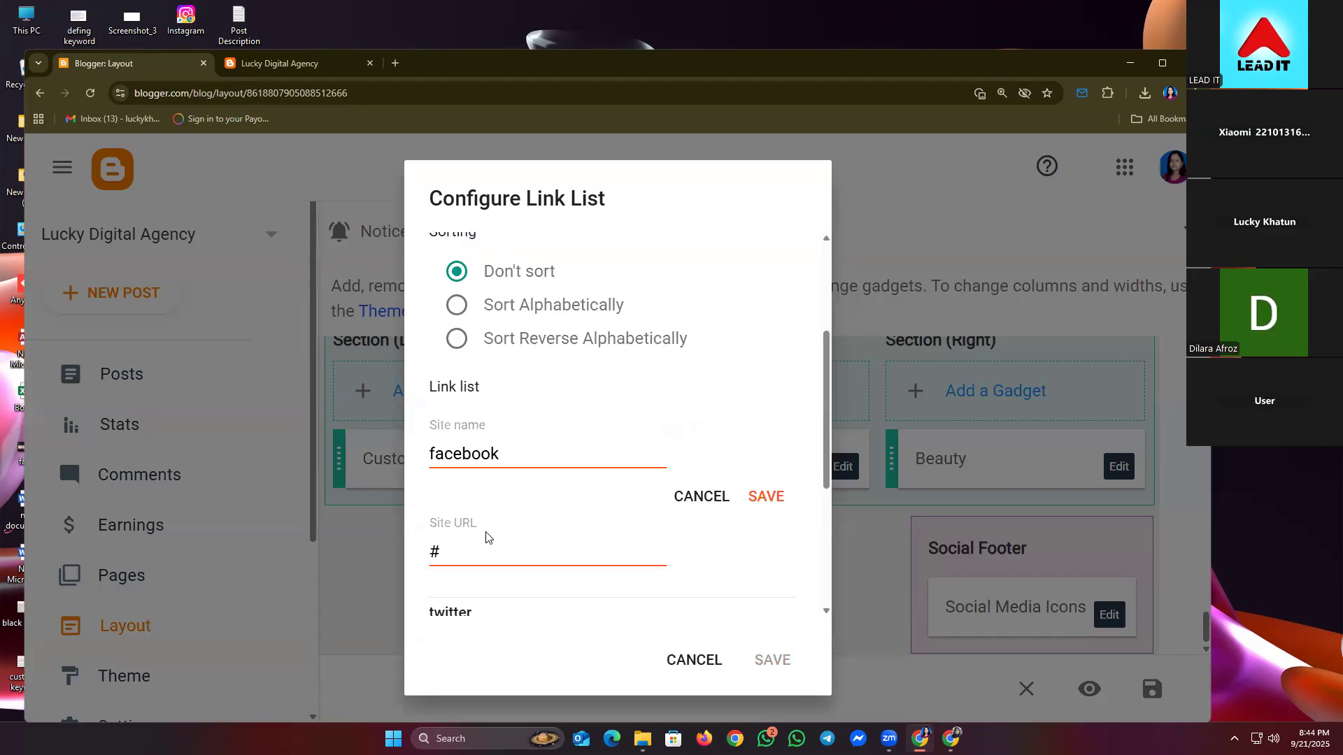
left_click_drag(450, 546, 378, 549)
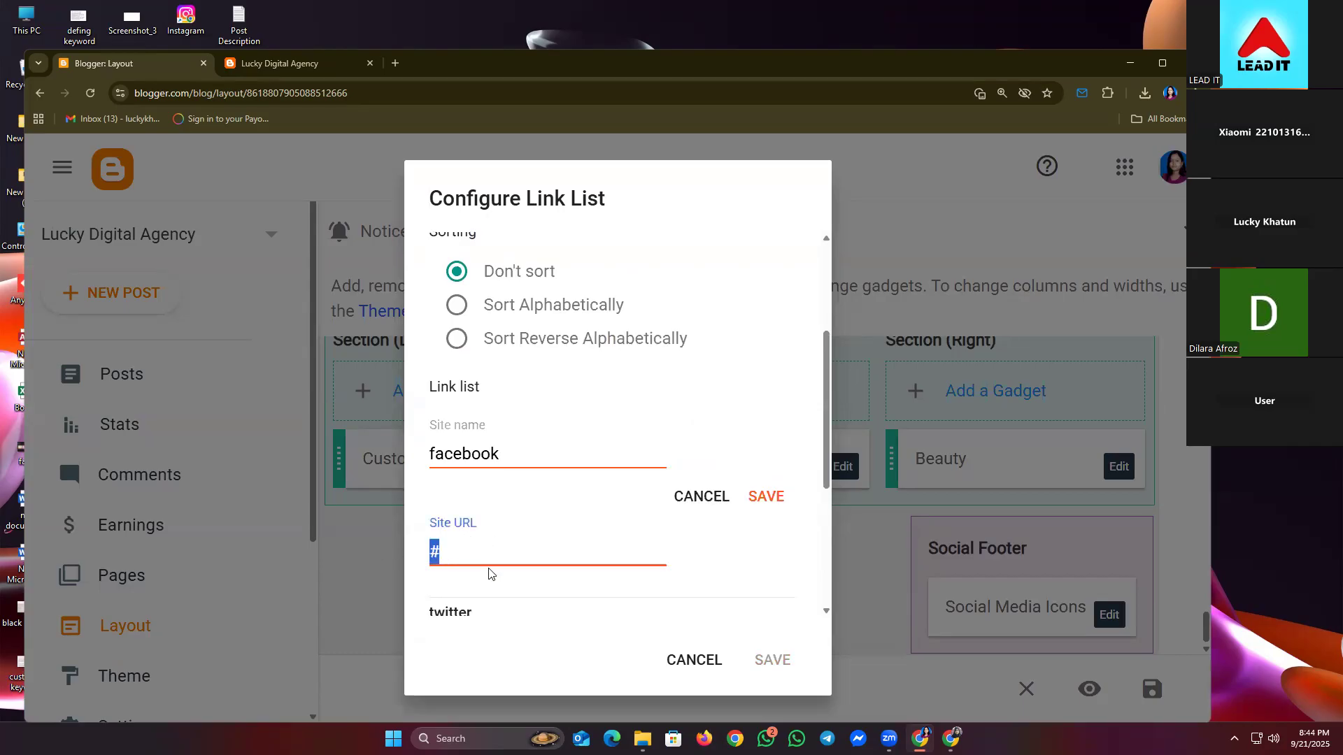
key("ctrl+v")
left_click(769, 497)
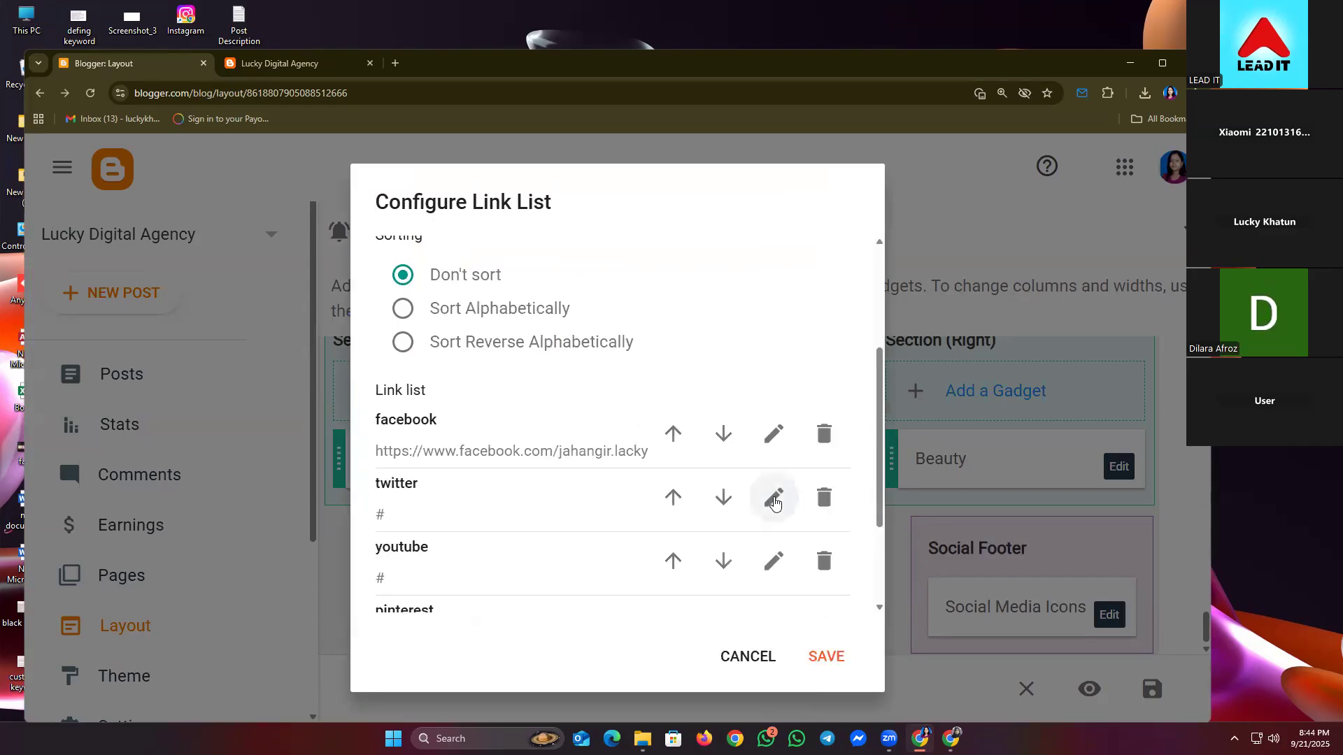
left_click(824, 655)
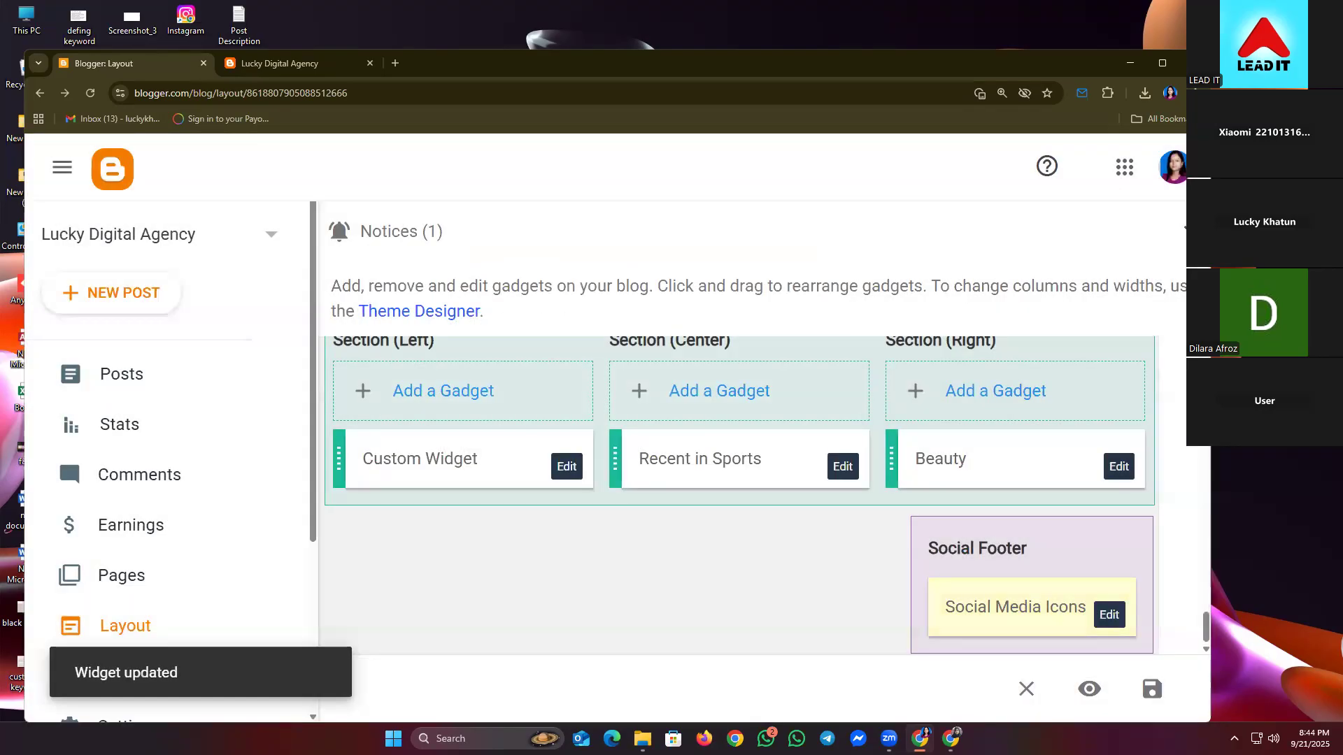
scroll(993, 624, "up", 20)
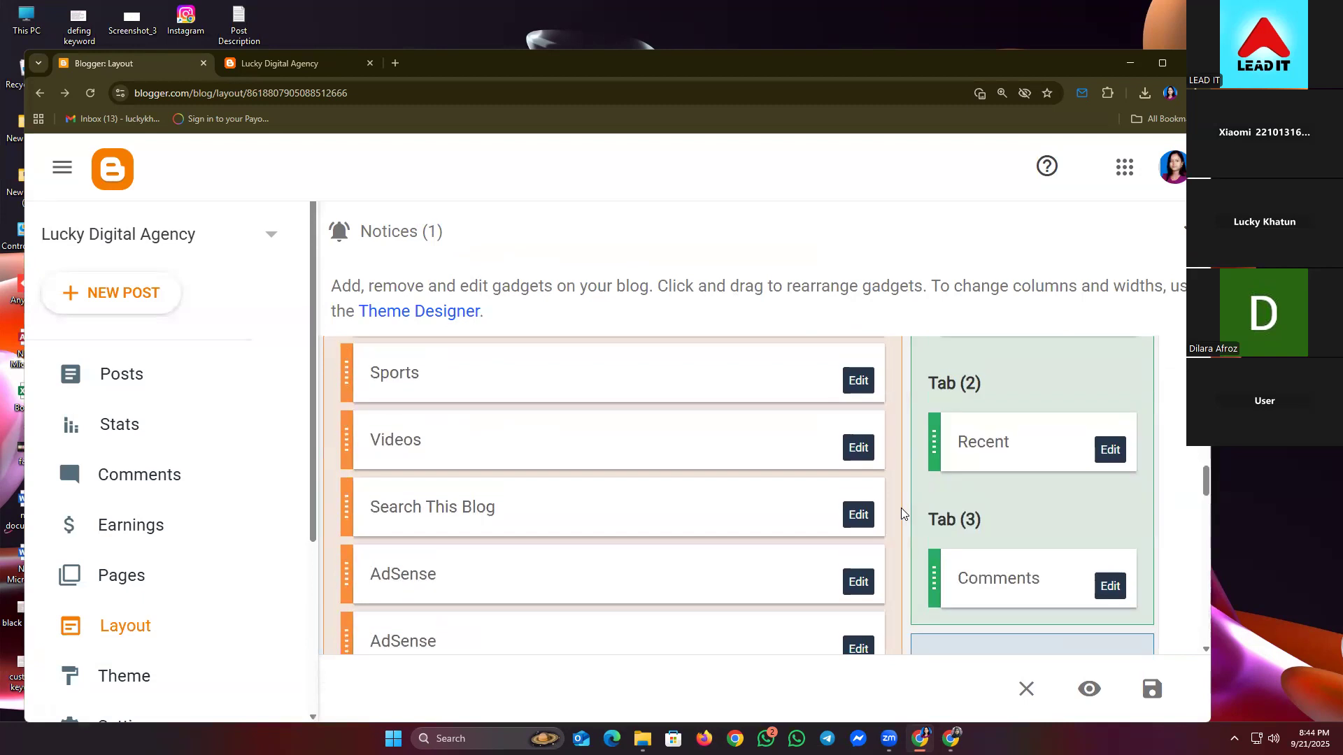
scroll(936, 516, "up", 5)
scroll(944, 517, "down", 2)
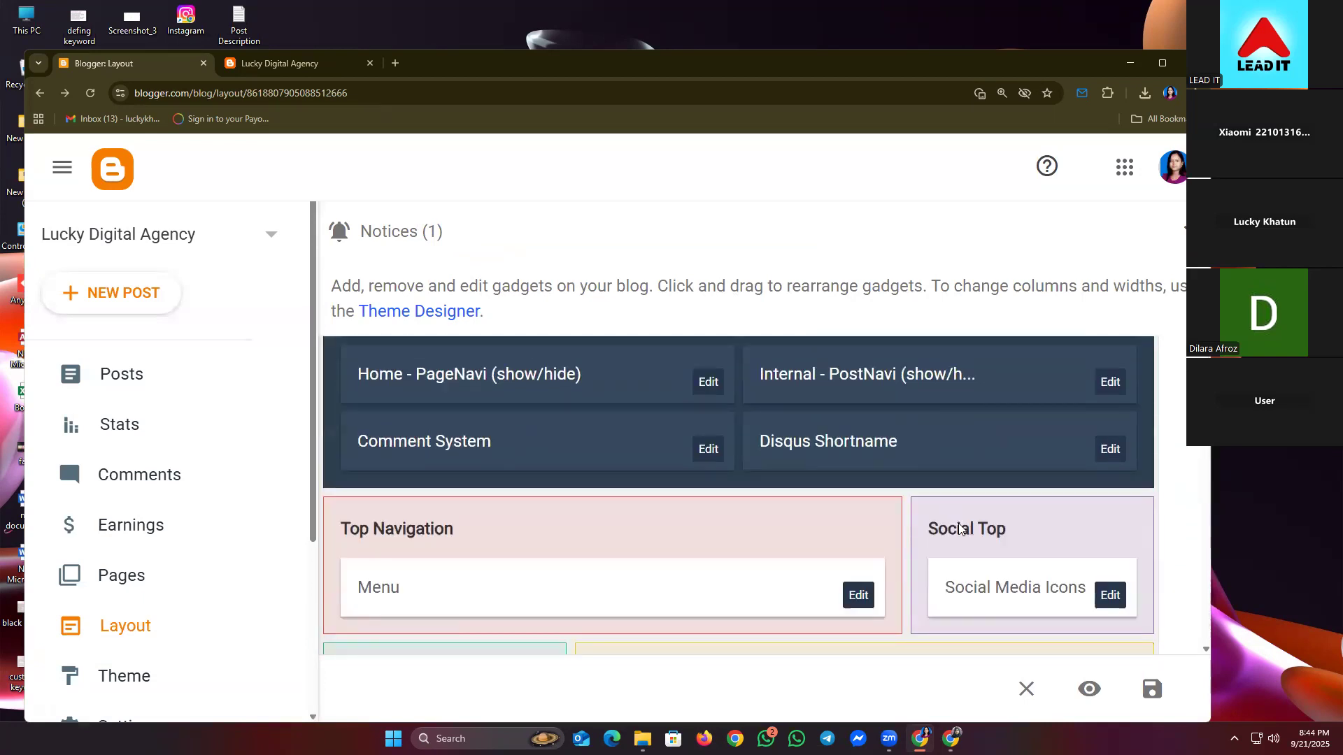
left_click(285, 70)
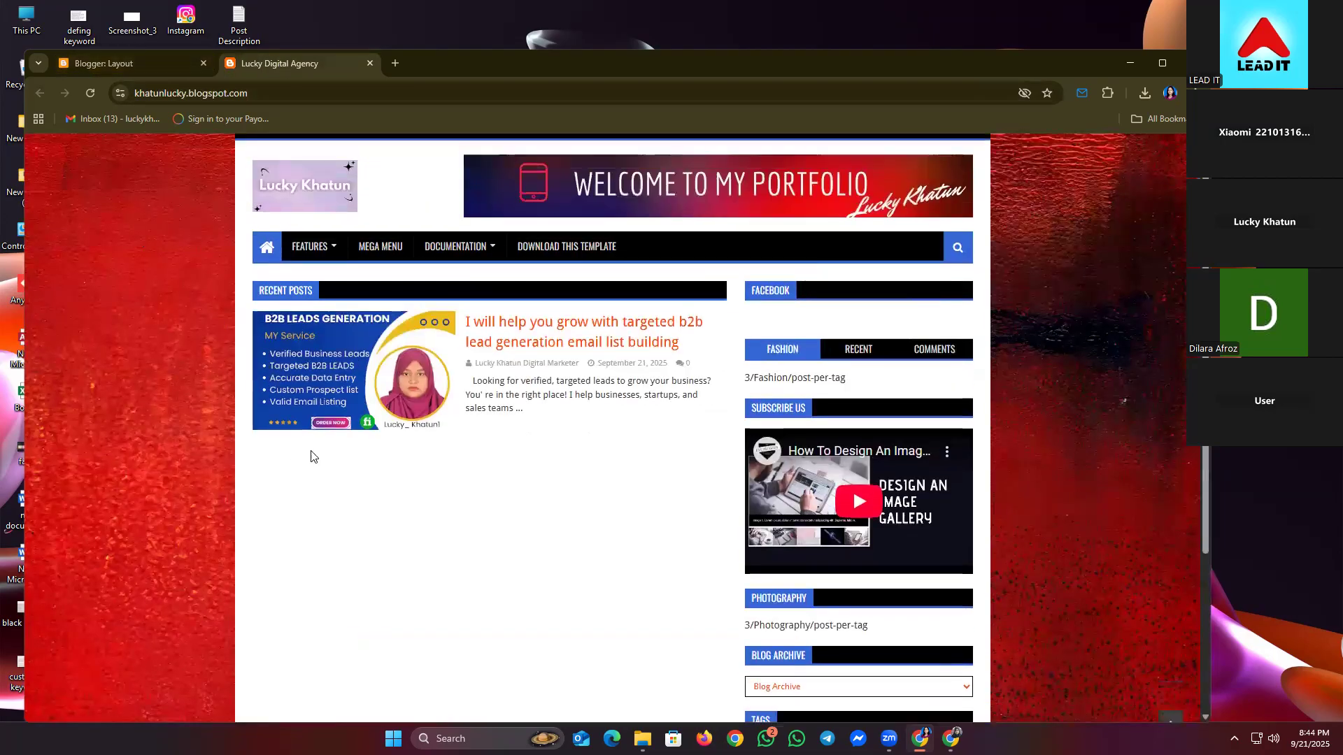
scroll(311, 457, "up", 1)
left_click(94, 87)
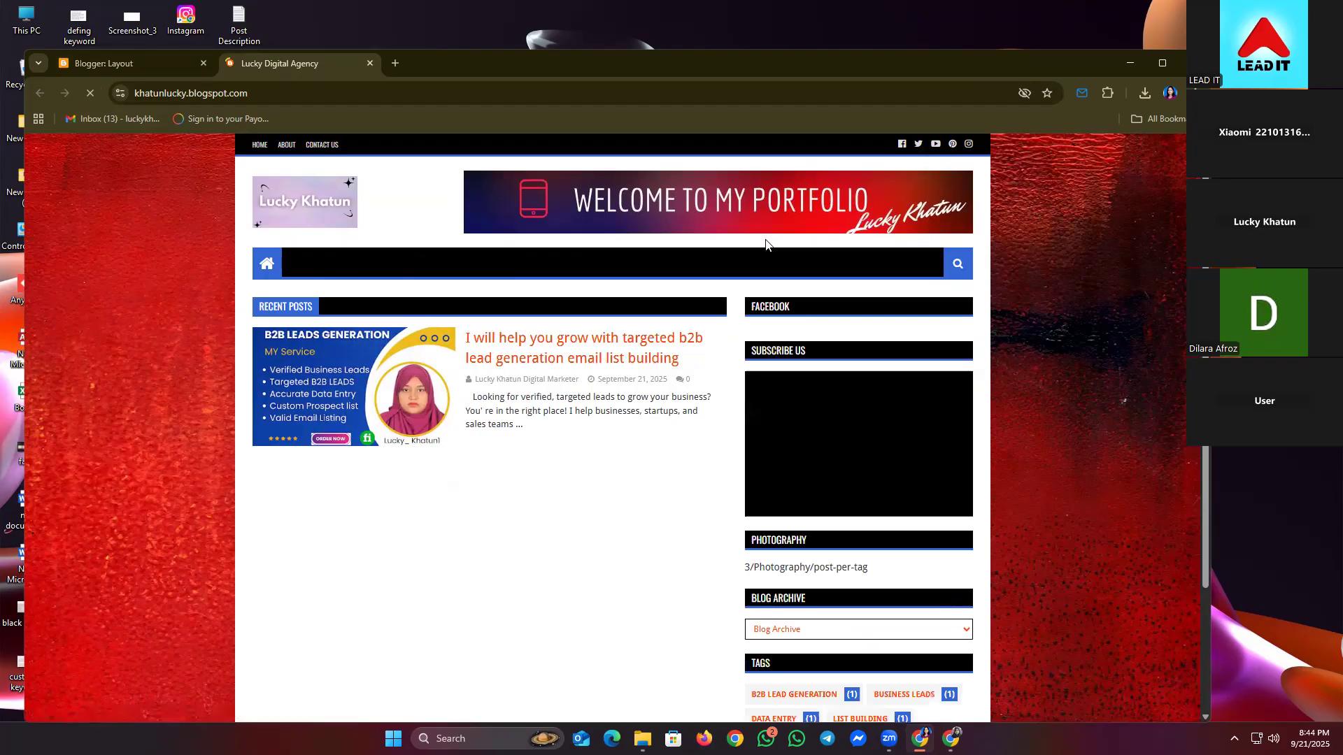
left_click(900, 145)
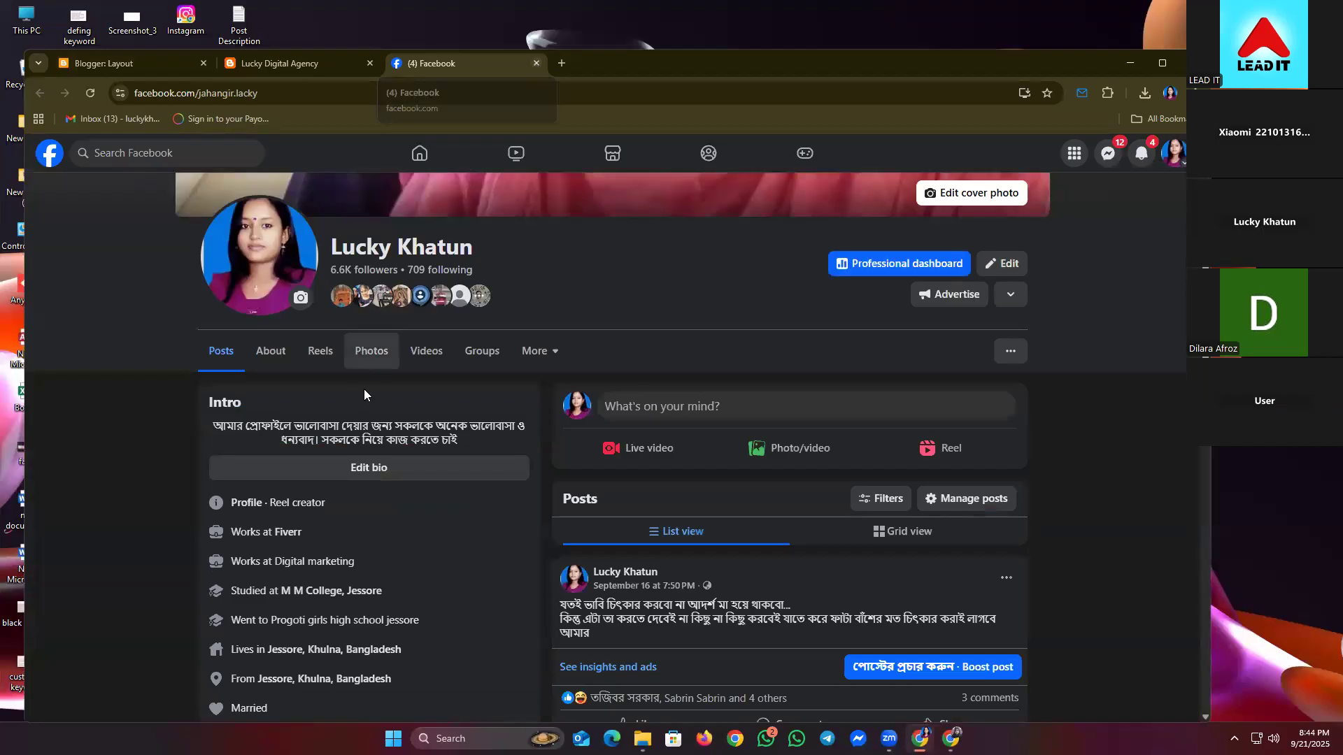
scroll(364, 389, "up", 4)
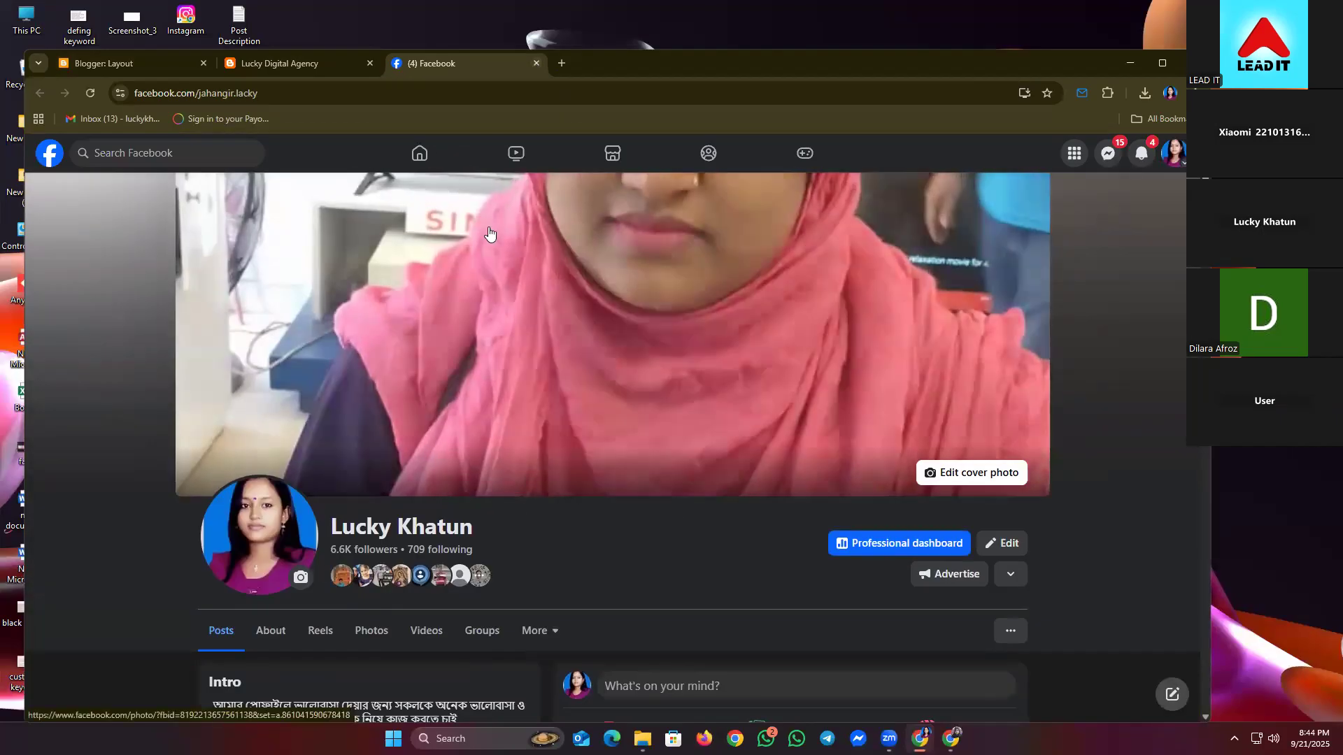
left_click(536, 63)
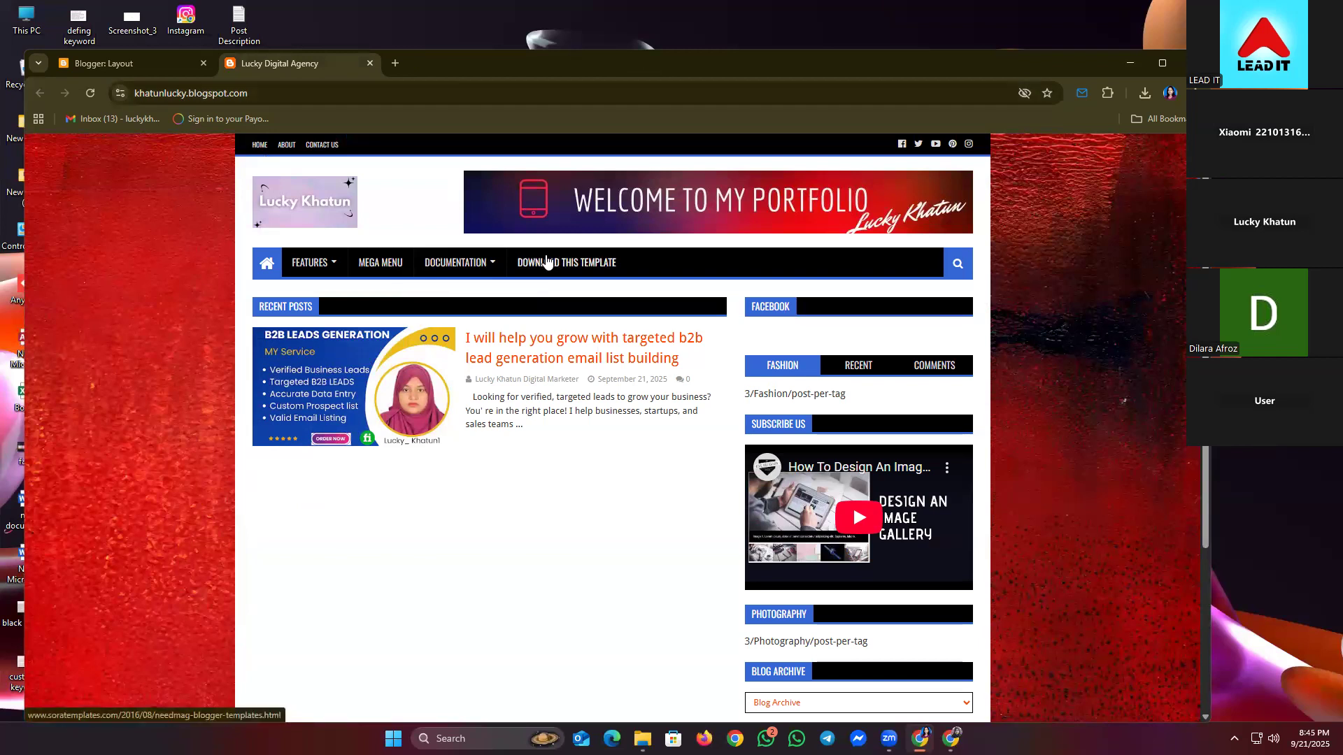
left_click(147, 61)
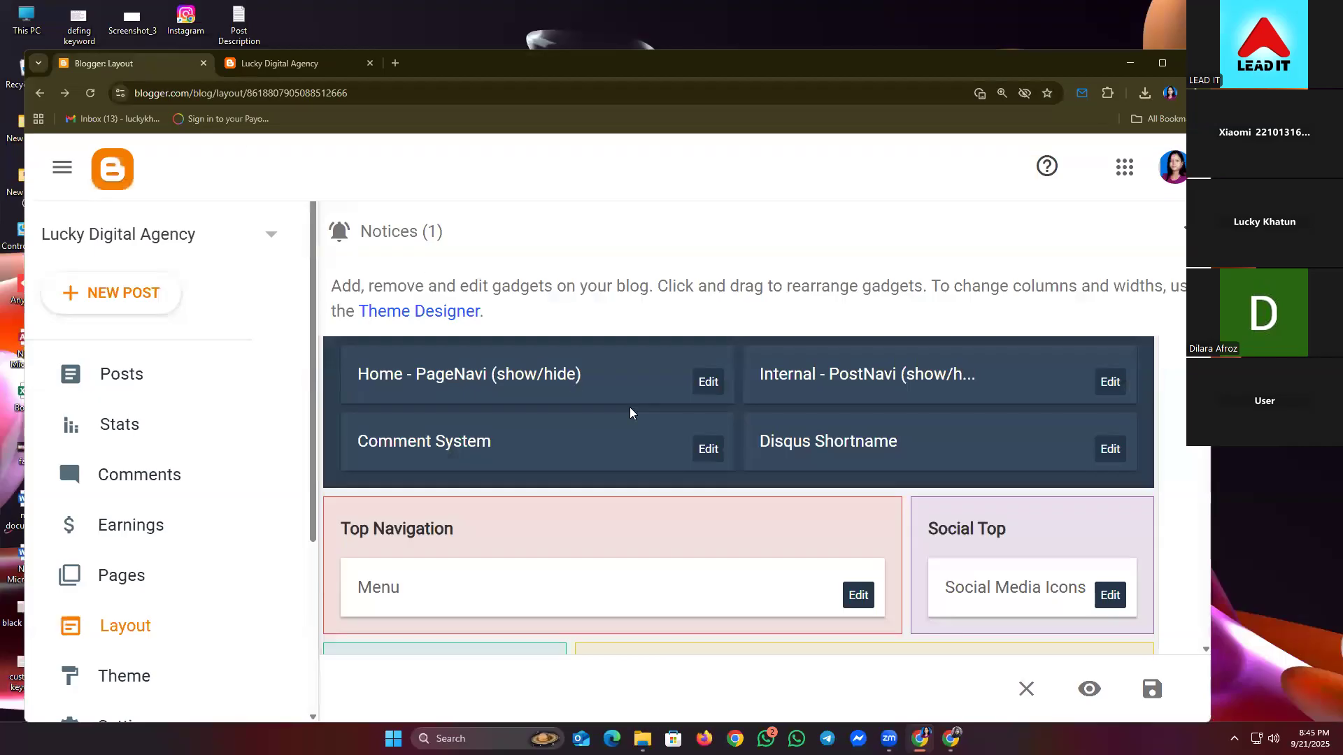
left_click(275, 64)
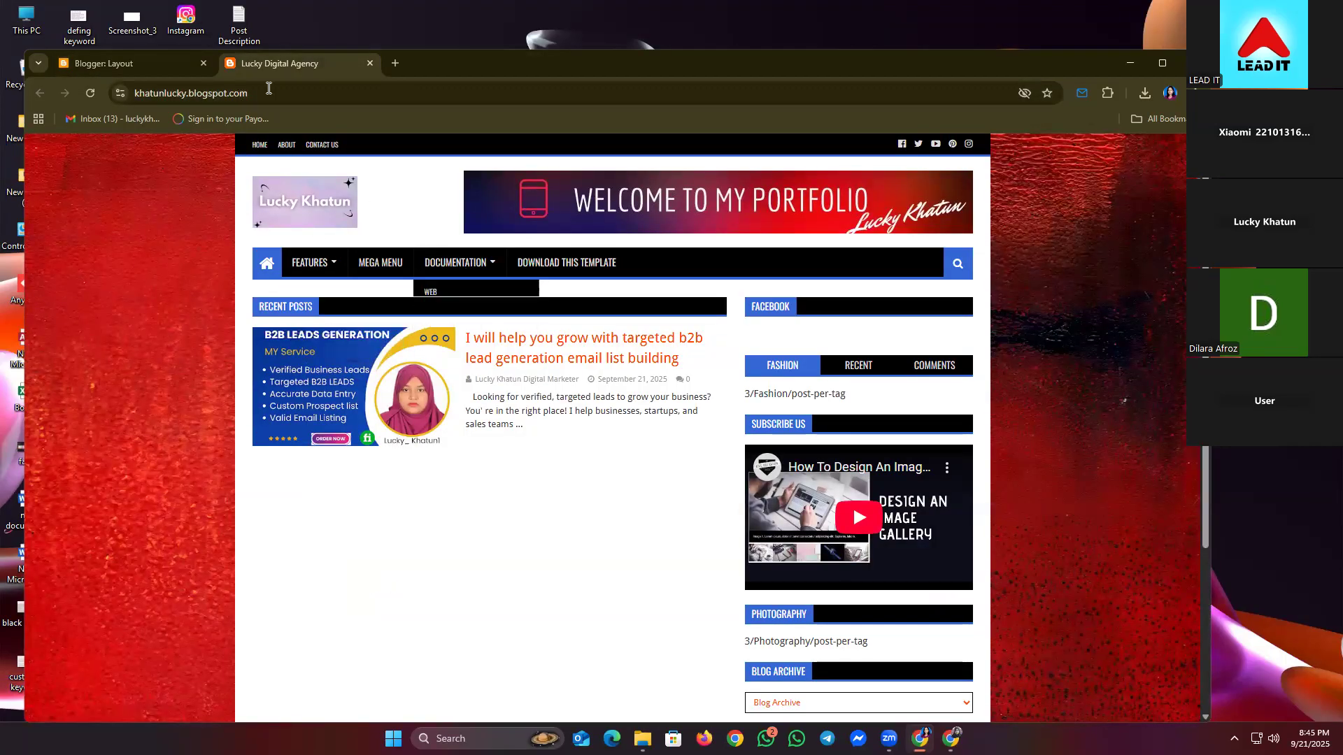
left_click(157, 55)
scroll(612, 392, "down", 3)
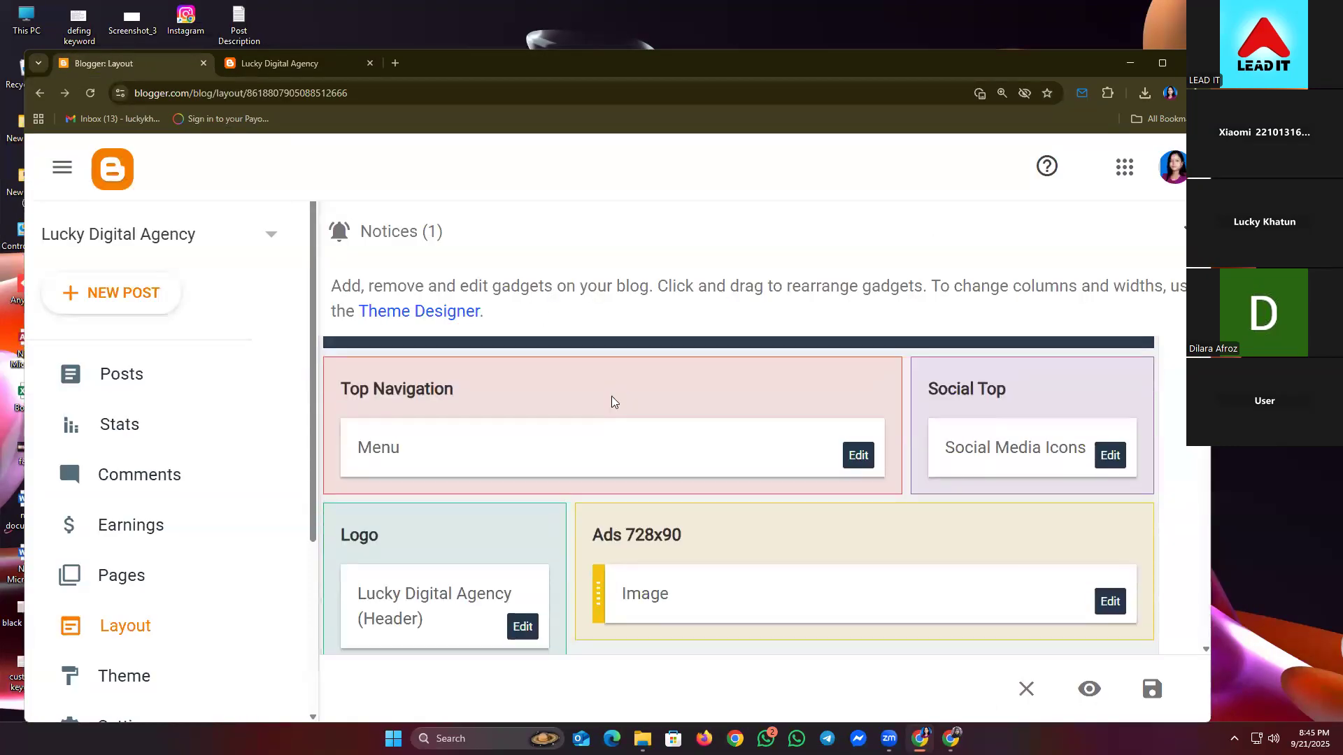
scroll(612, 400, "down", 2)
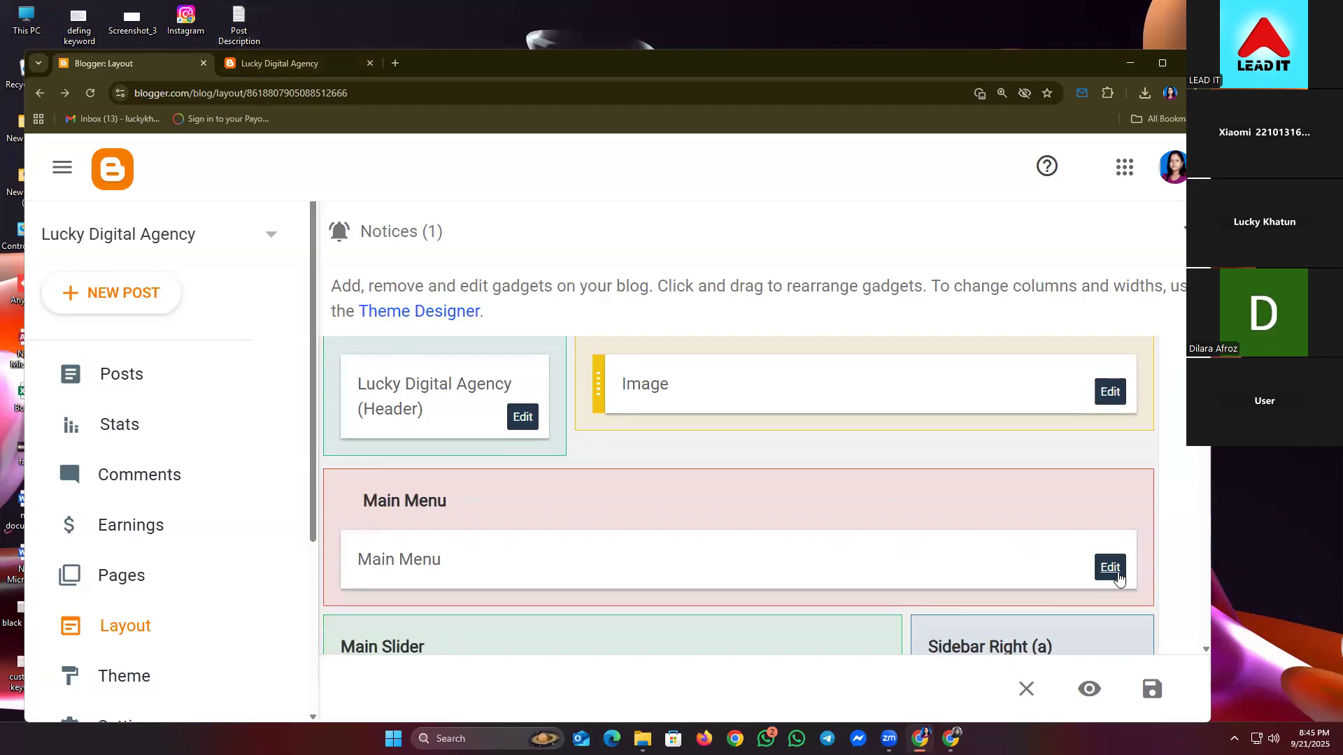
- Remove Download This Template, _Web, Documentation, Mega Menu, _Error page and _ShortCodes from the Main Menu links
left_click(1116, 572)
scroll(656, 481, "down", 3)
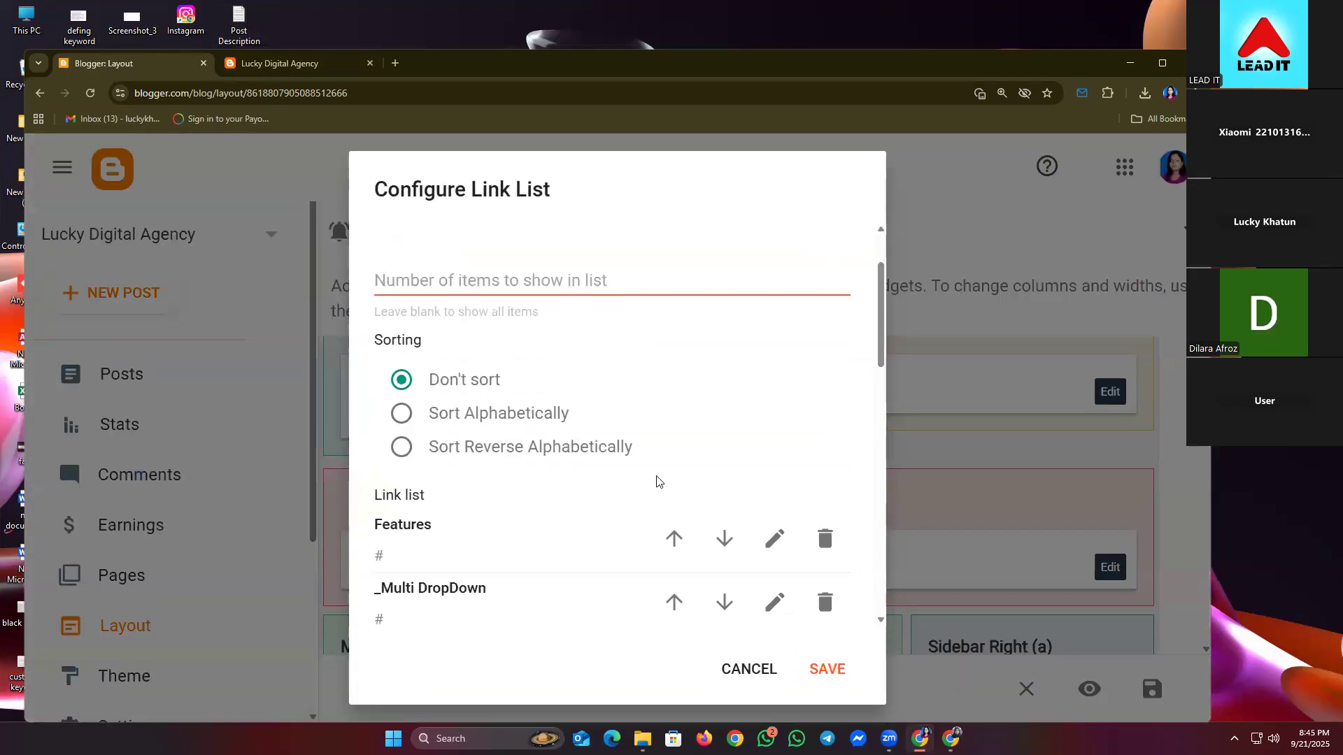
scroll(655, 482, "down", 10)
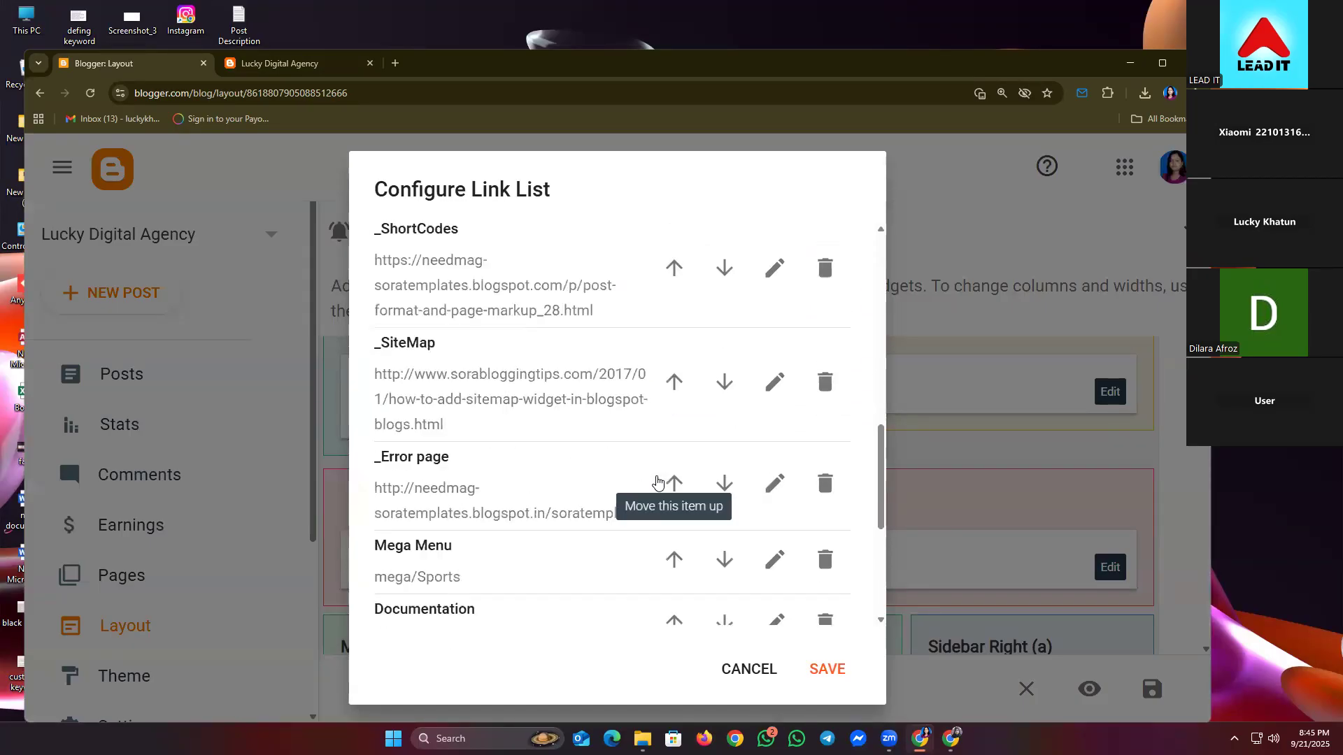
scroll(663, 480, "down", 1)
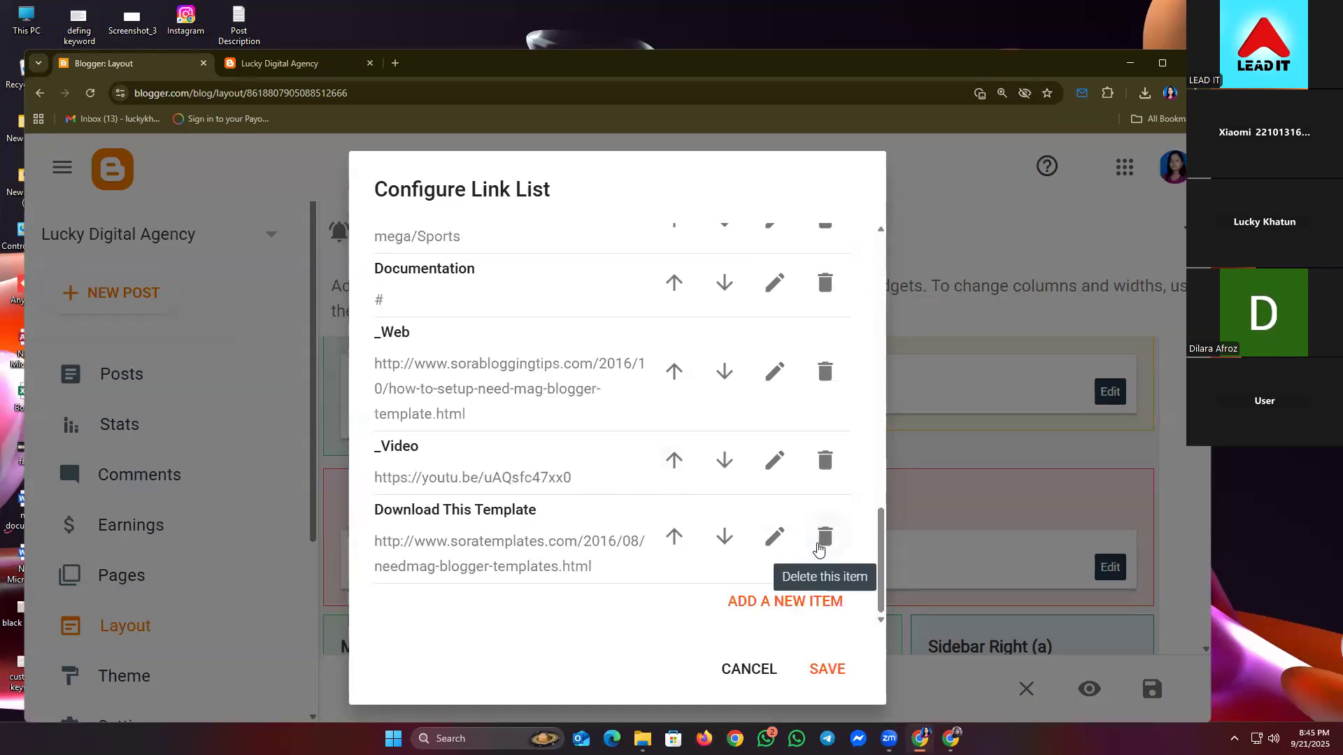
left_click(824, 537)
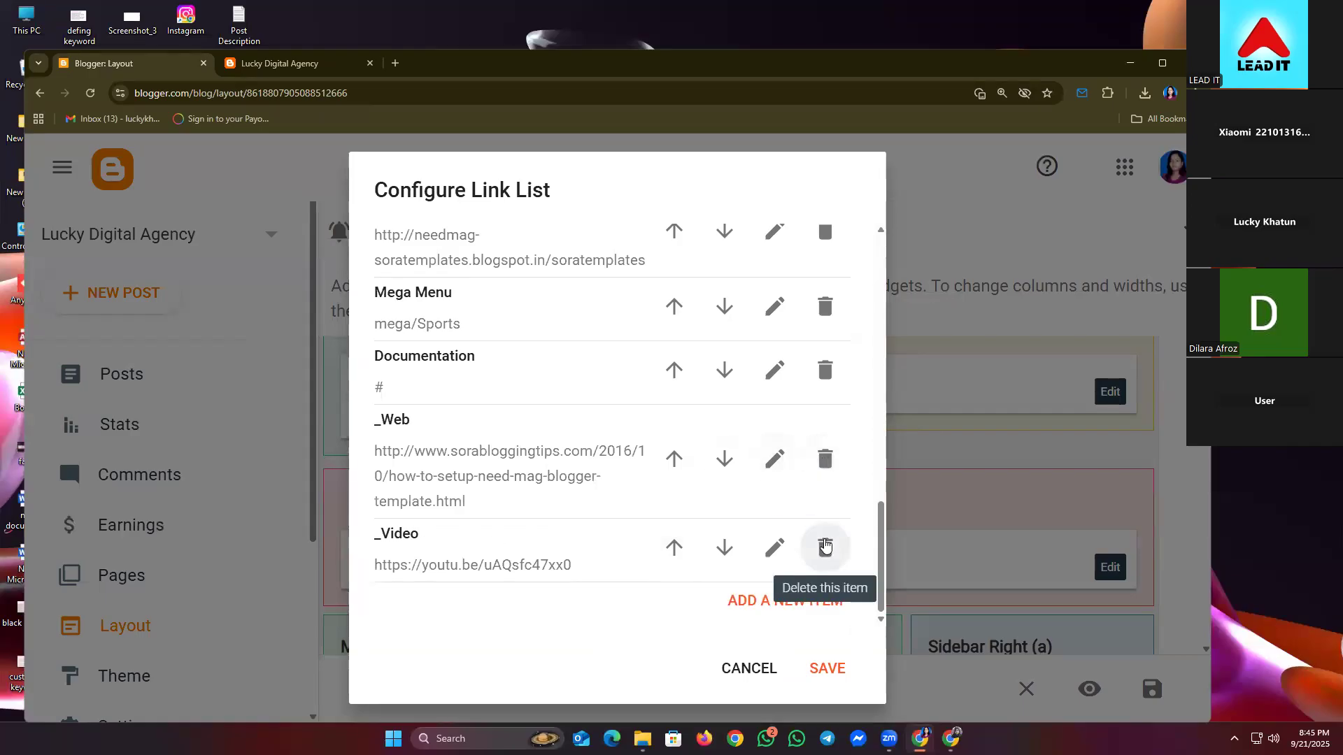
left_click(825, 468)
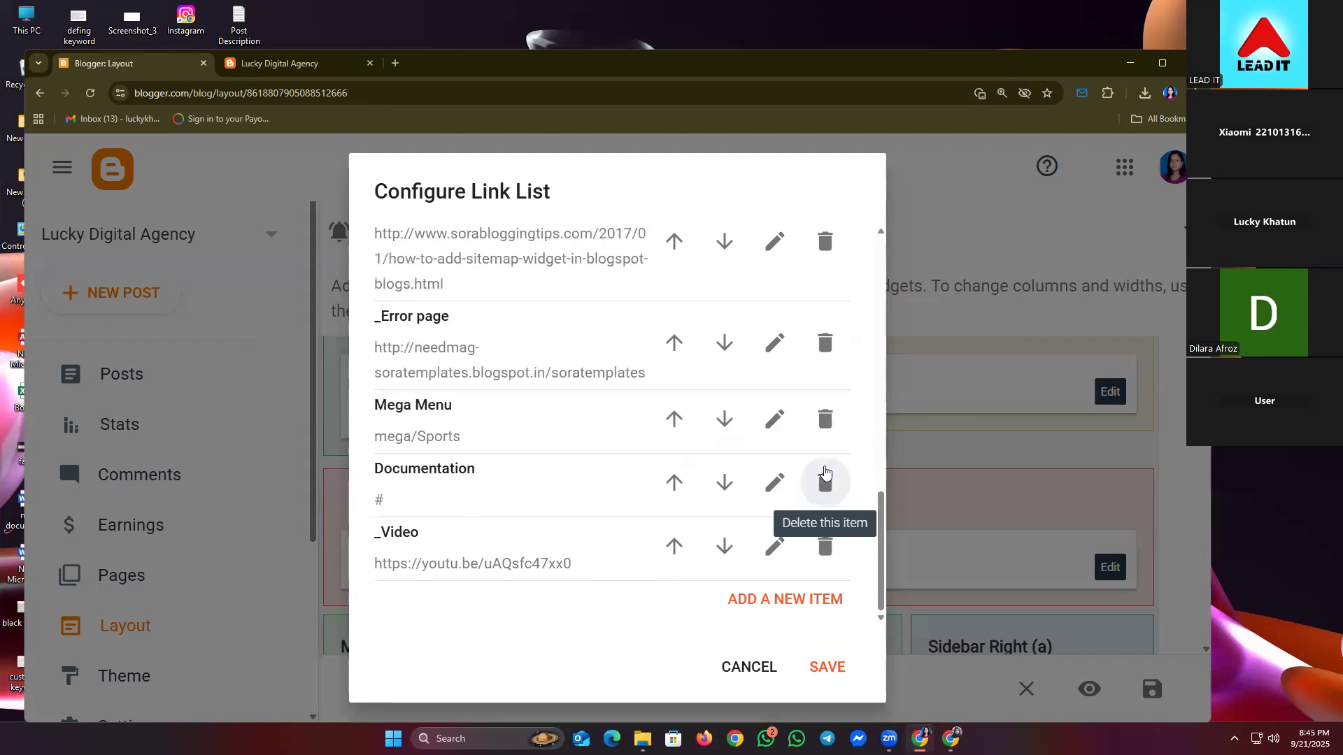
scroll(648, 440, "up", 1)
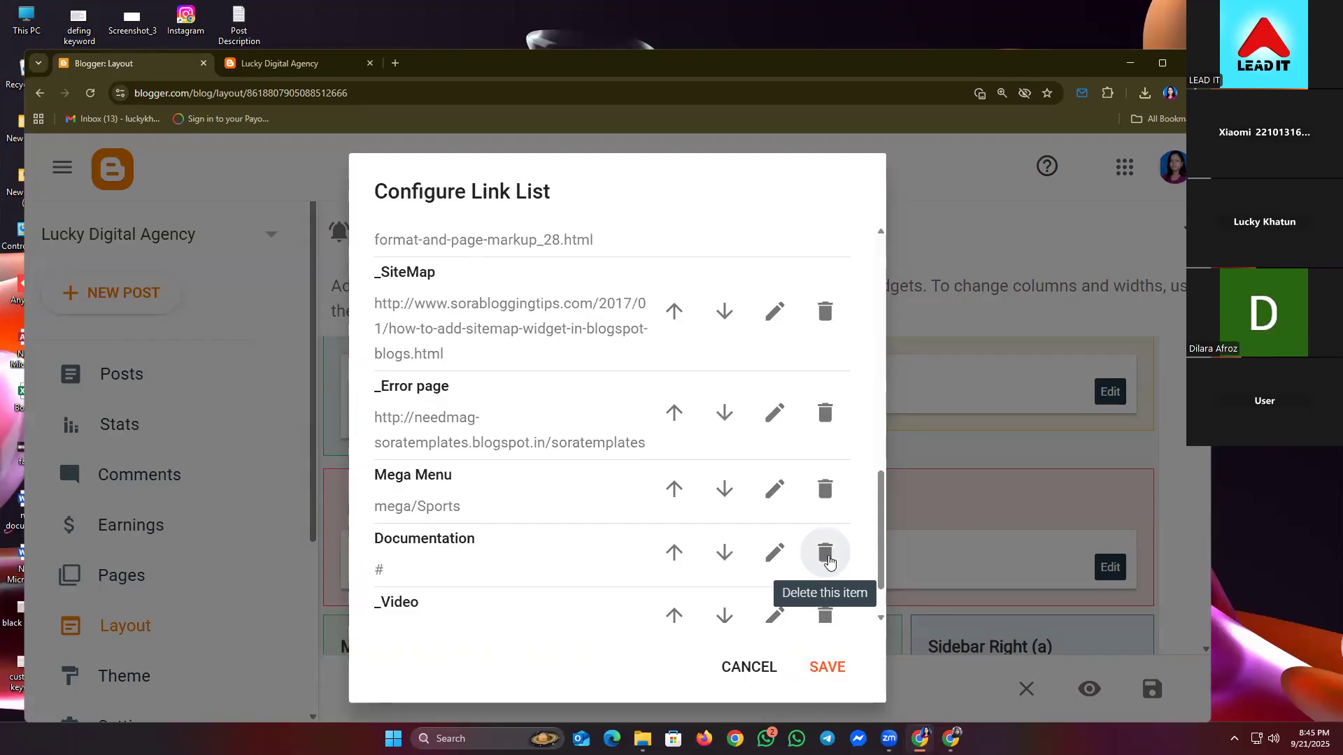
left_click(827, 558)
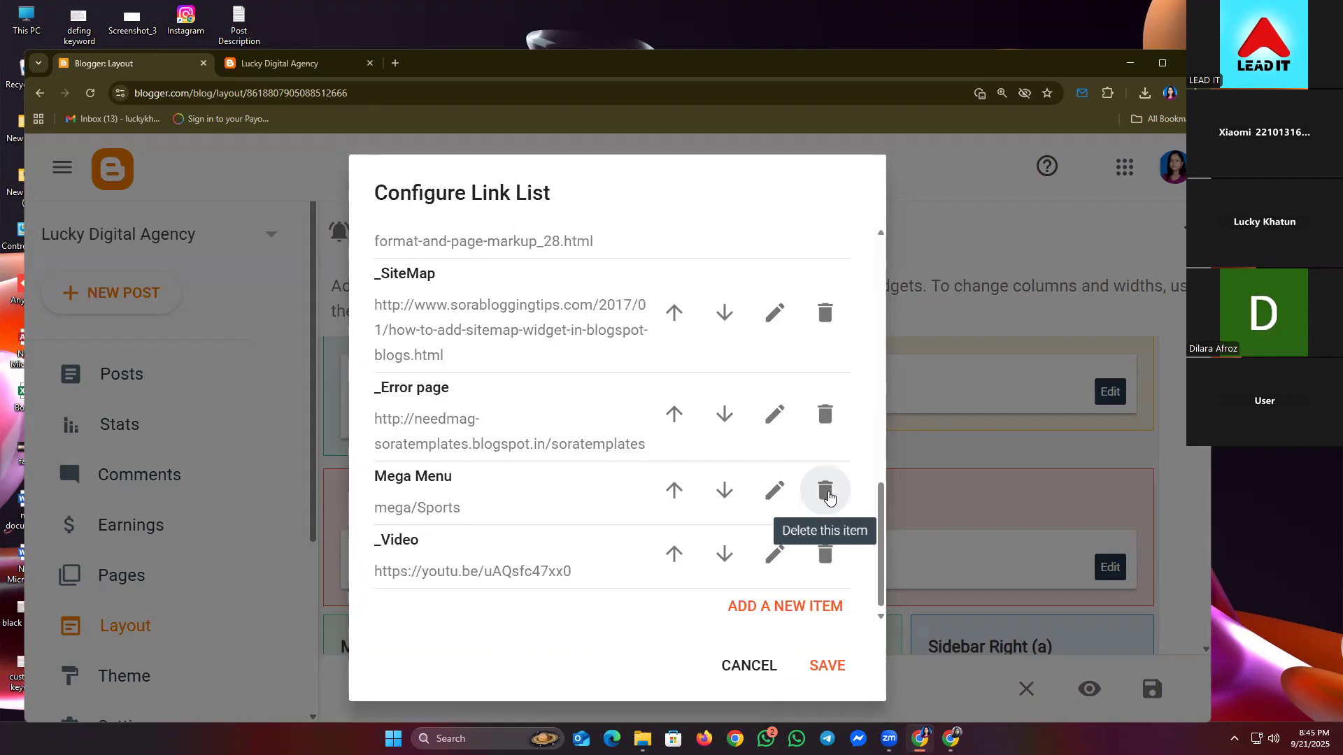
left_click(828, 496)
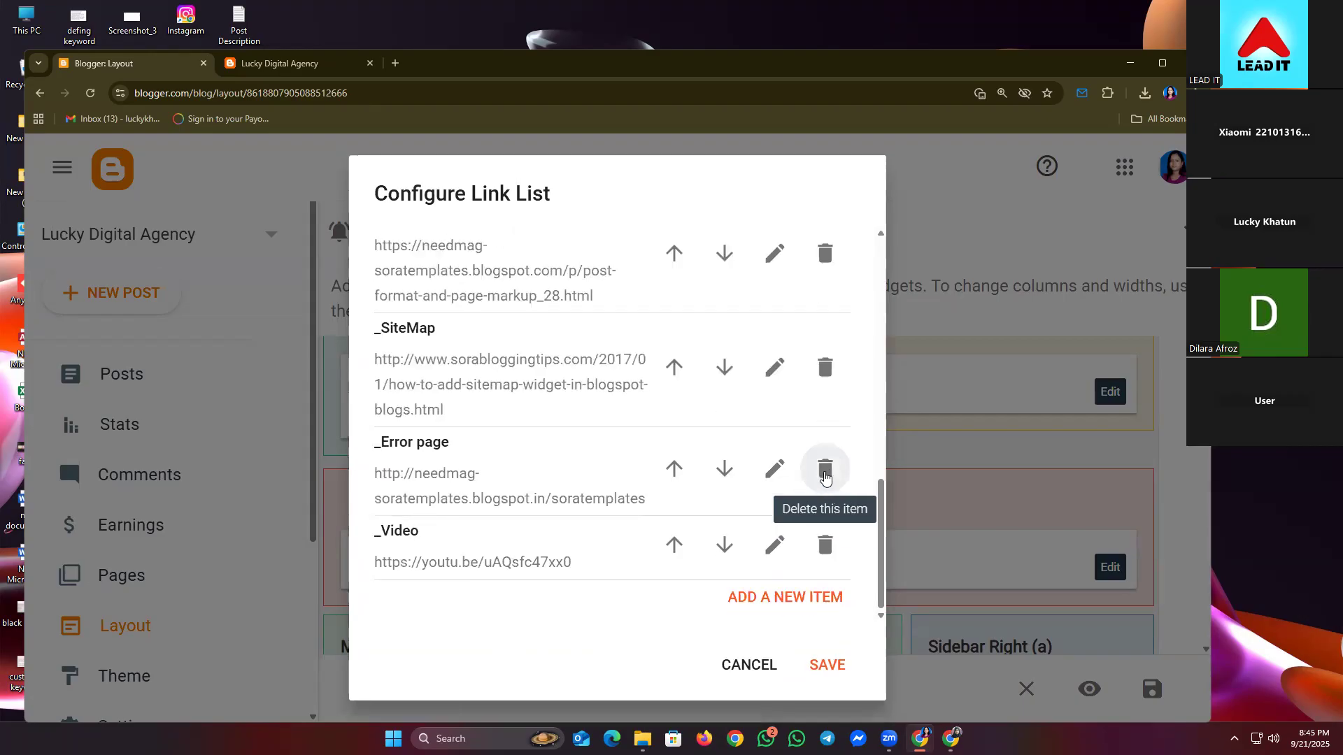
left_click(825, 477)
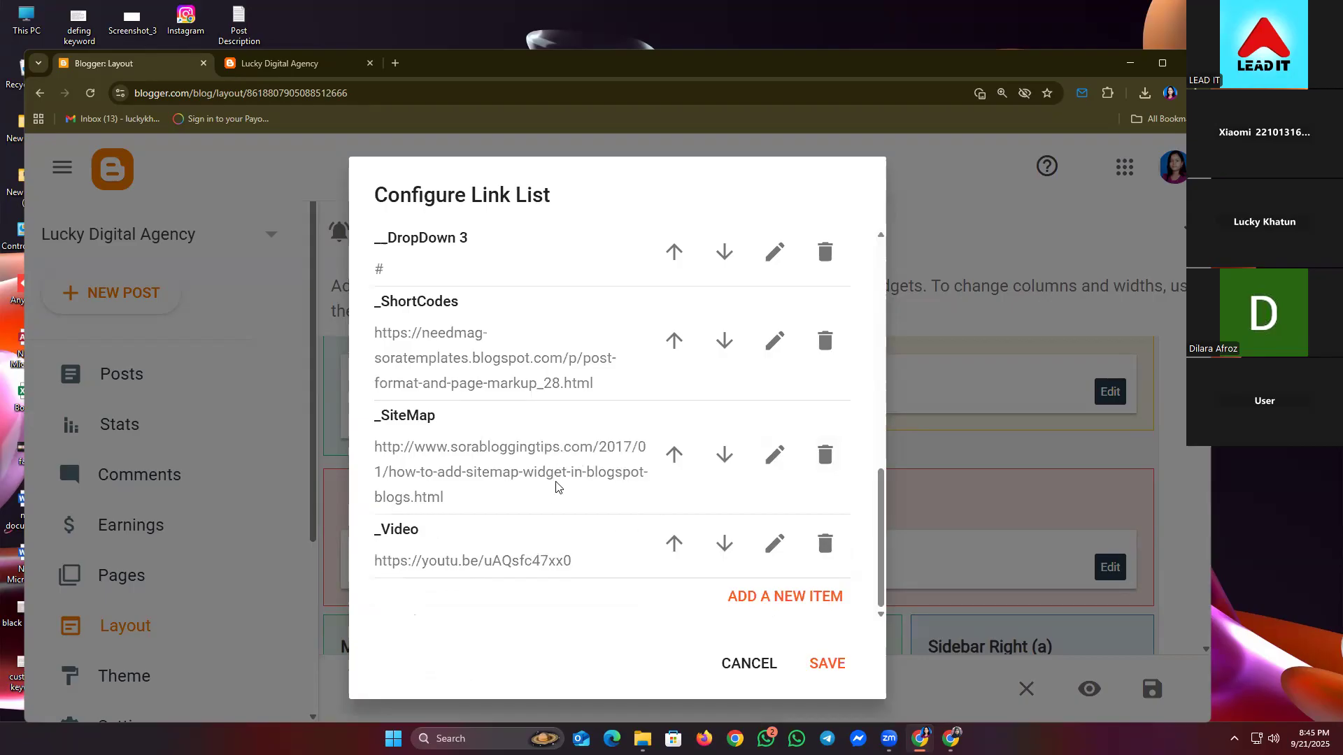
scroll(572, 505, "up", 1)
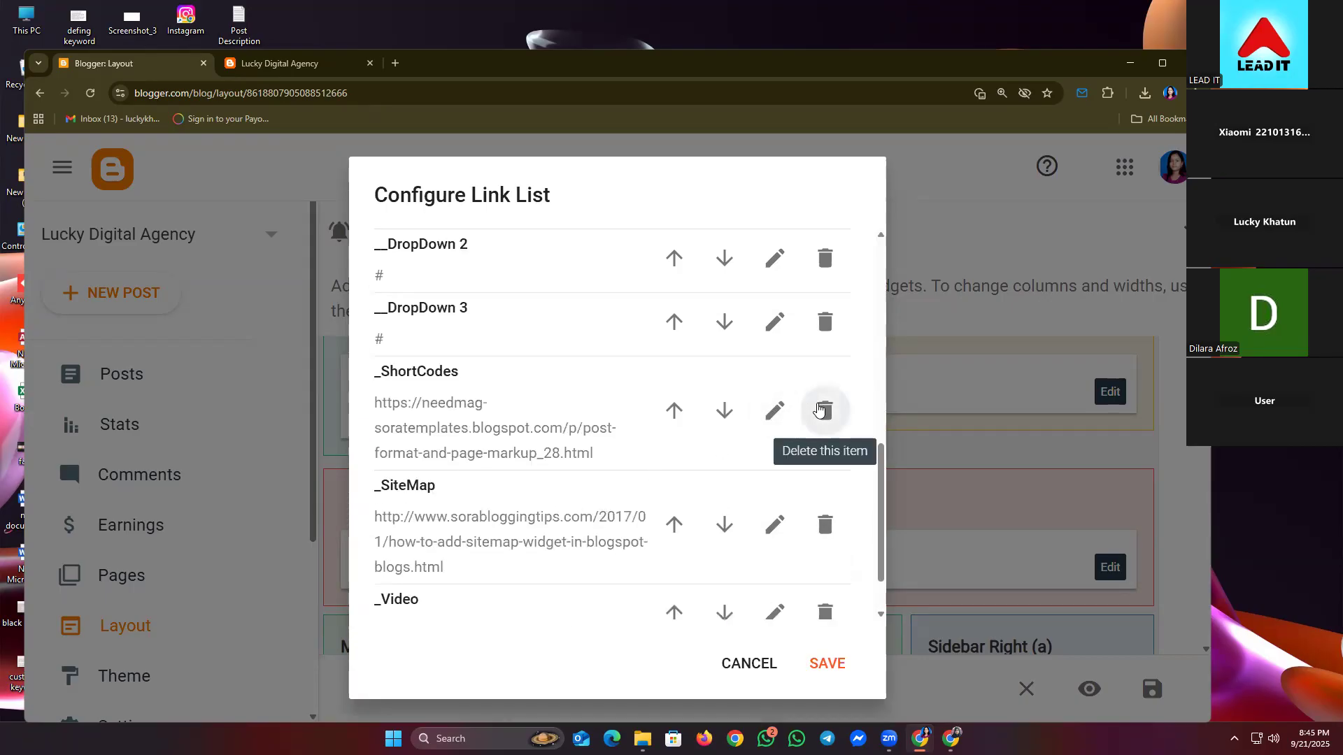
left_click(825, 410)
- Start a new link entry, cancel it, and save the Main Menu link list
scroll(571, 363, "up", 2)
scroll(572, 363, "up", 2)
scroll(490, 372, "down", 1)
scroll(490, 371, "up", 3)
scroll(612, 423, "down", 5)
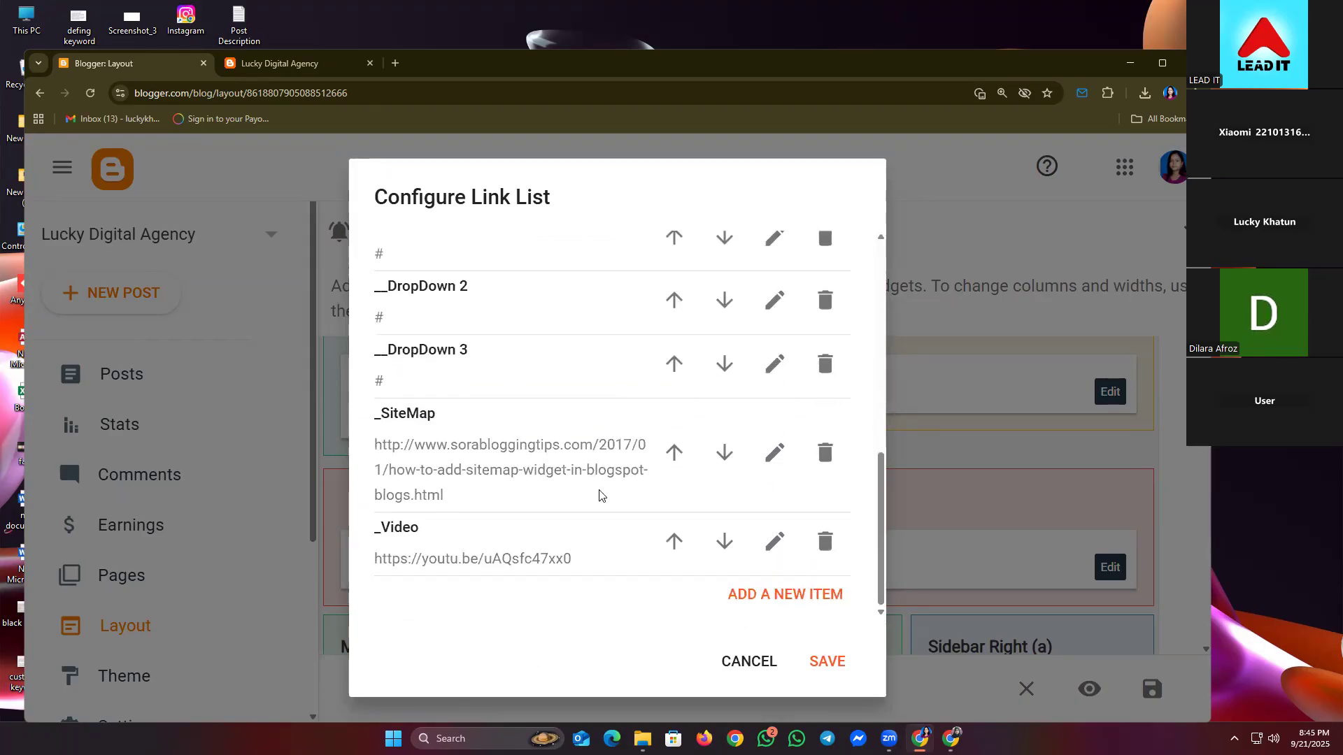
left_click(782, 595)
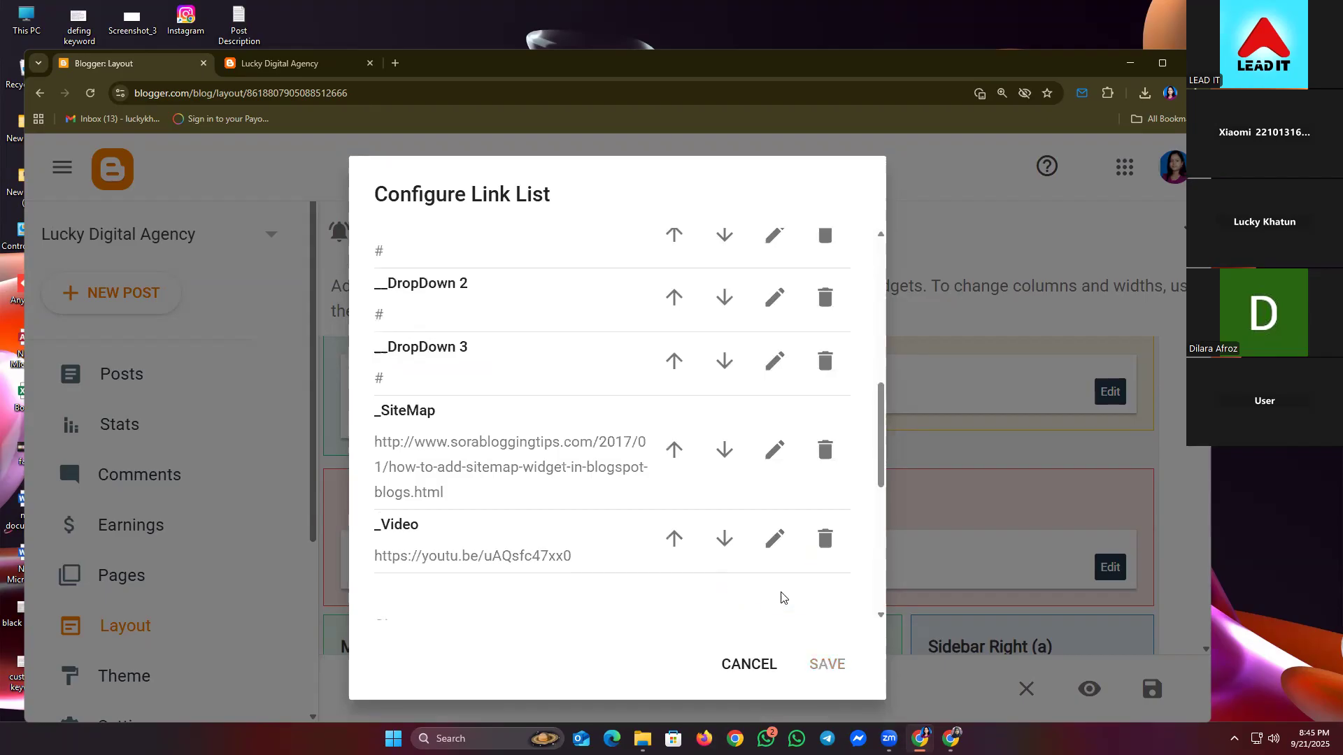
scroll(581, 494, "down", 4)
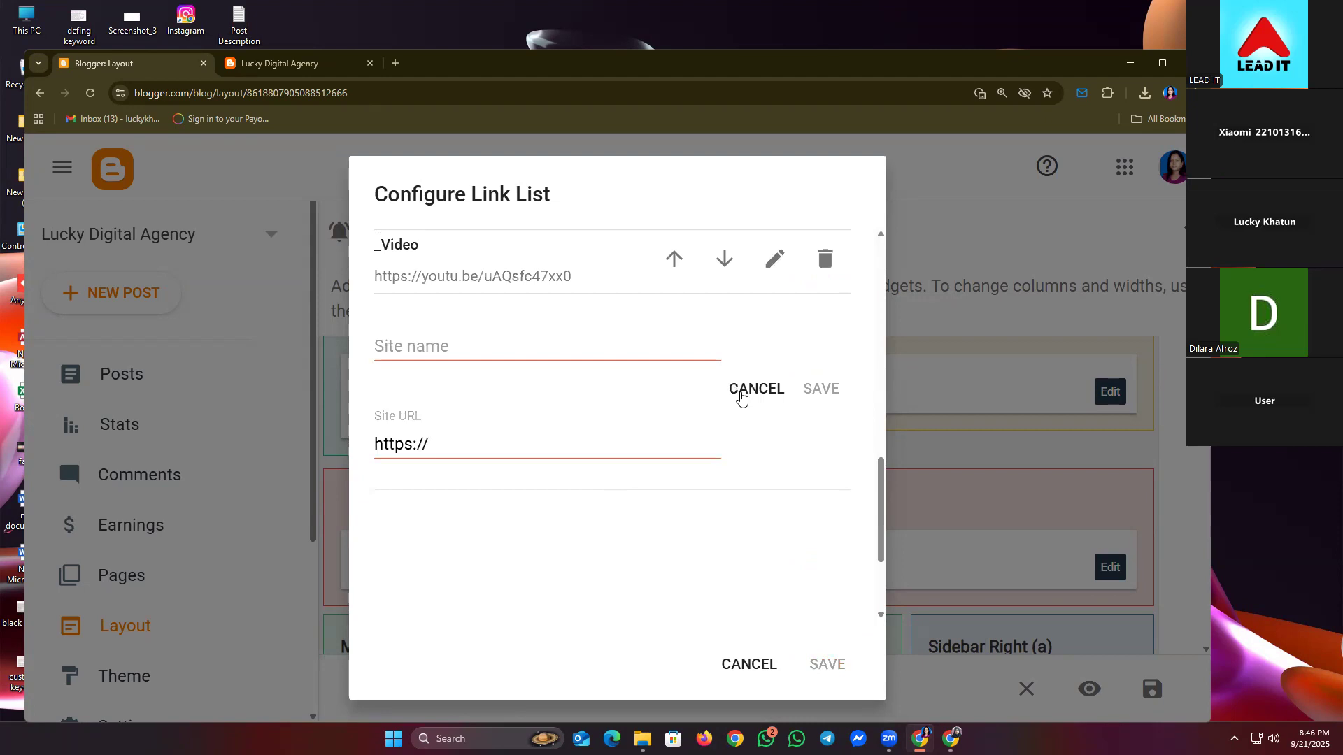
left_click(741, 393)
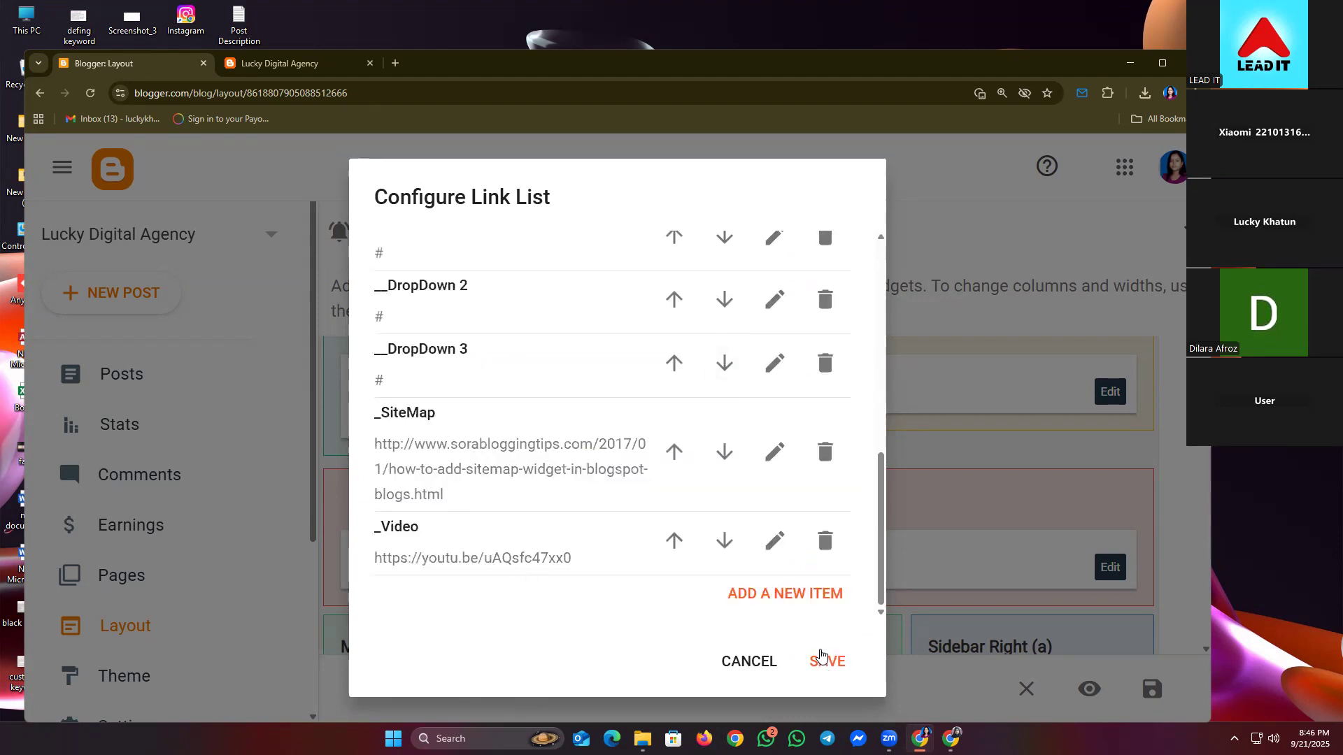
left_click(822, 657)
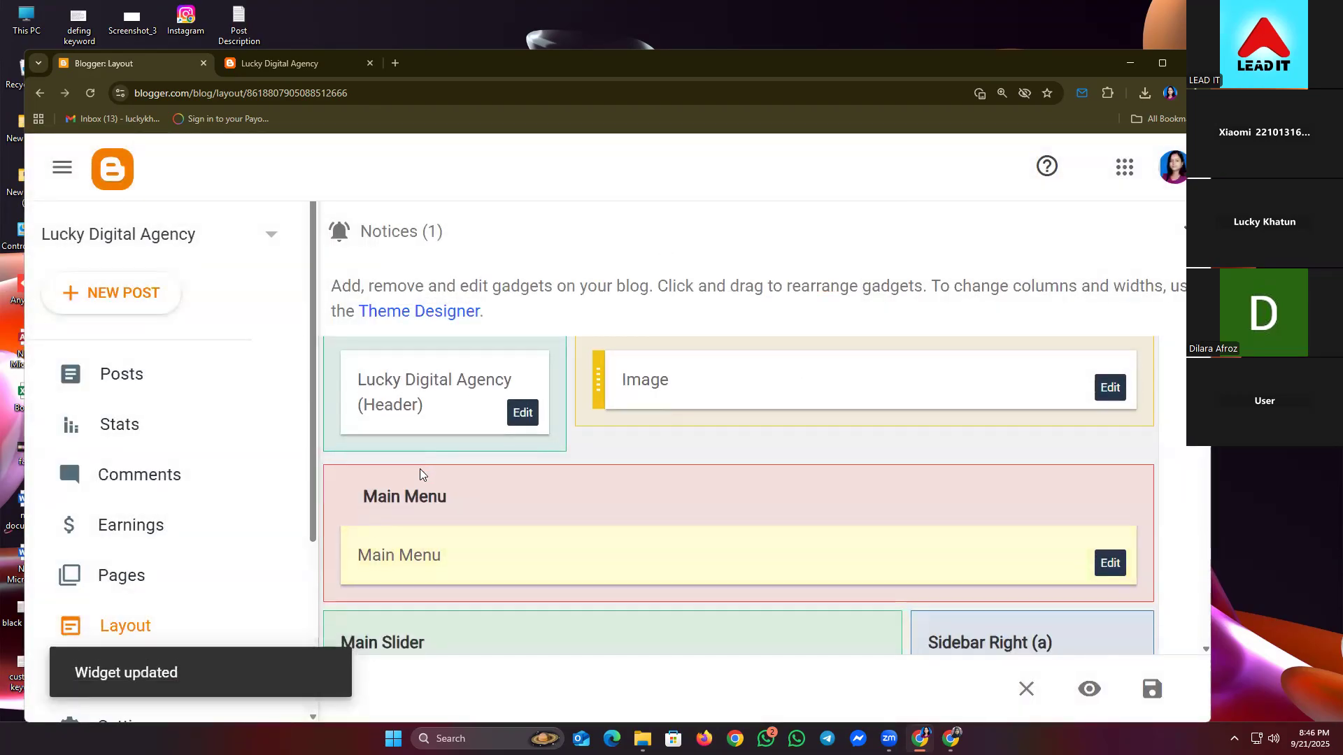
- Reload the live blog to check the trimmed menu, then return to the Layout page
scroll(484, 470, "down", 1)
scroll(615, 510, "down", 5)
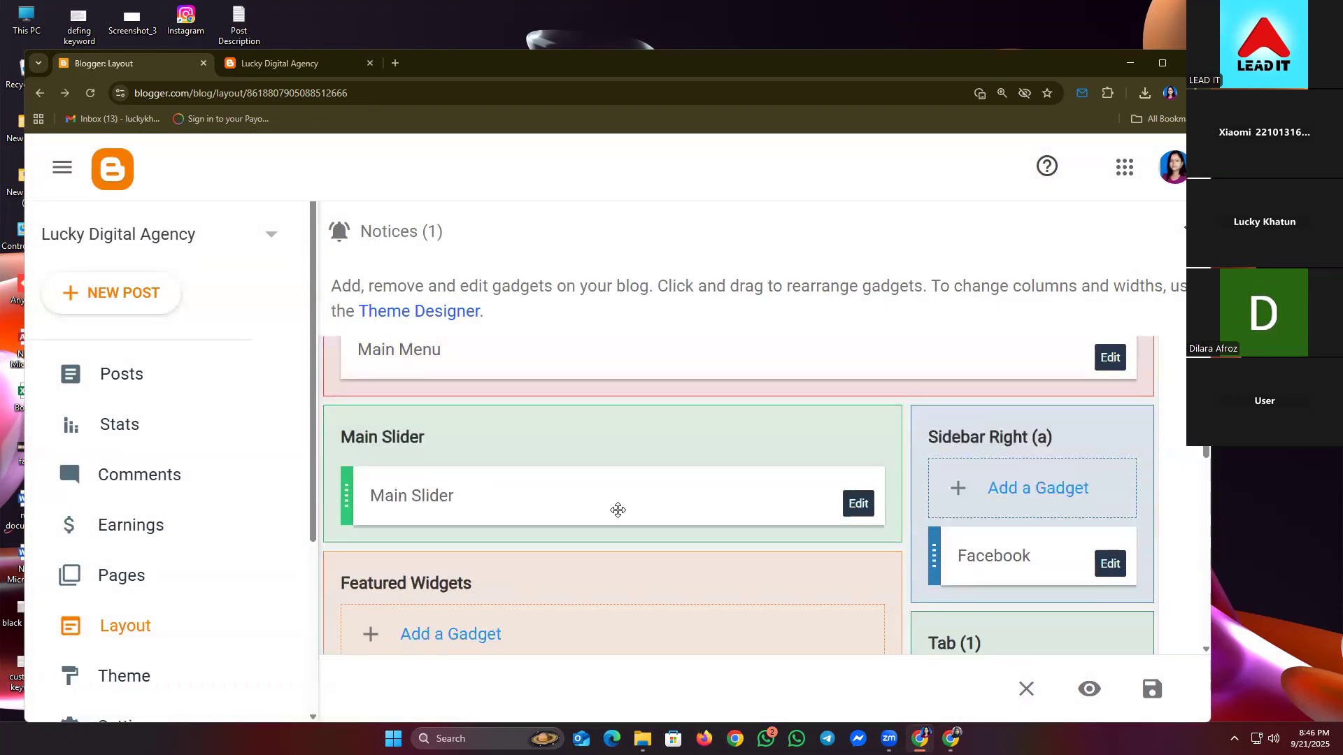
scroll(1048, 471, "down", 6)
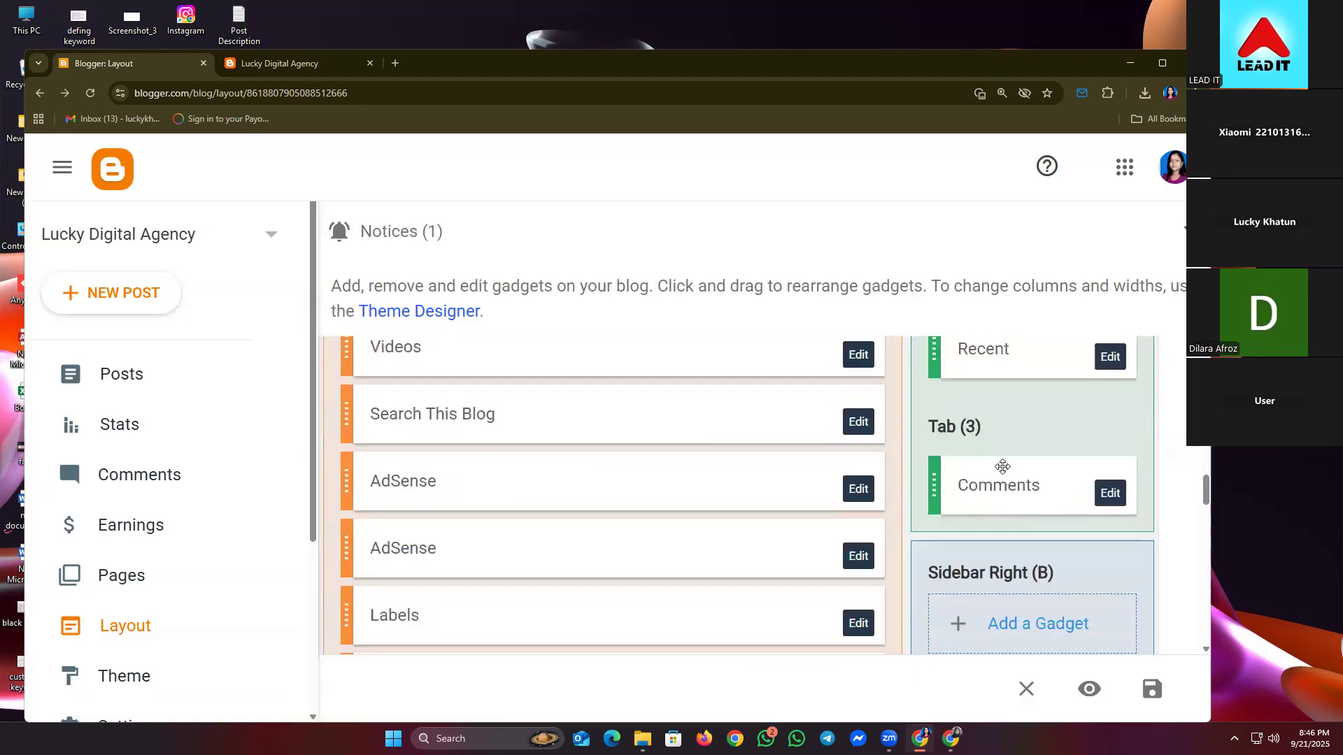
scroll(1003, 466, "down", 14)
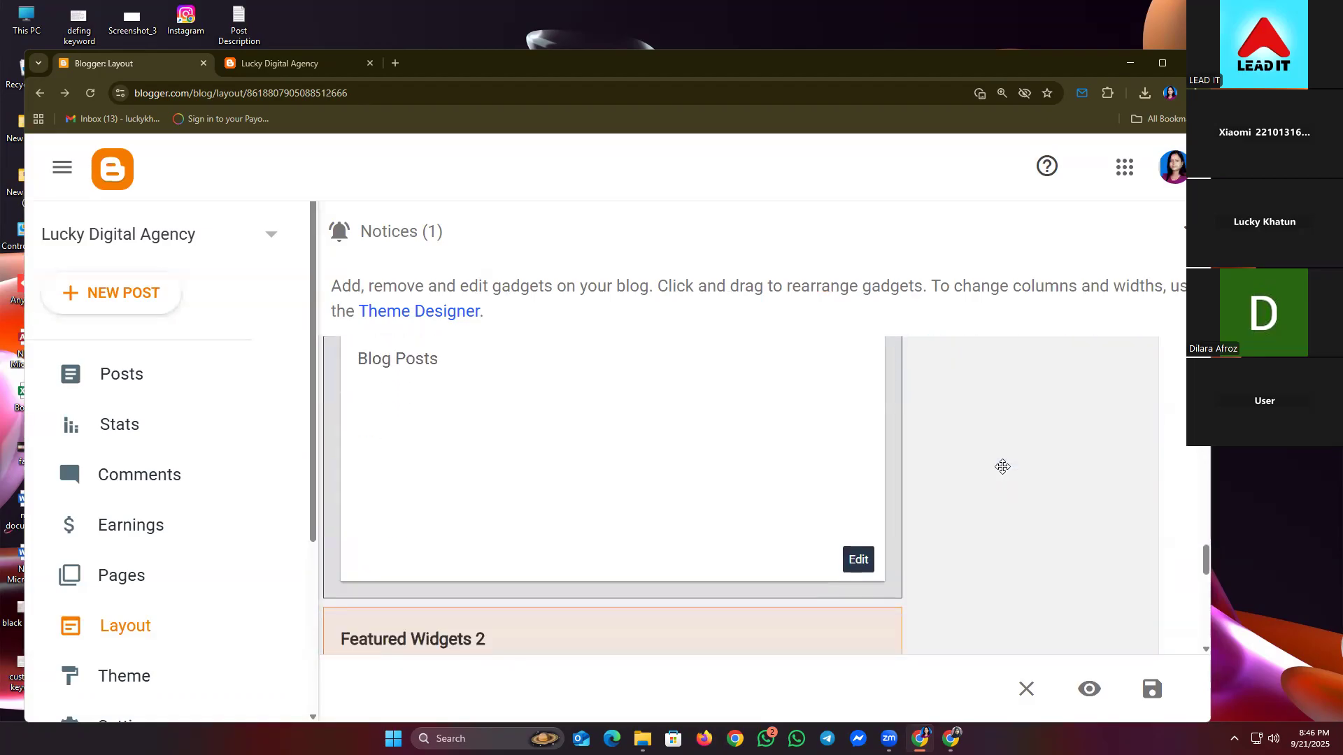
scroll(725, 390, "down", 6)
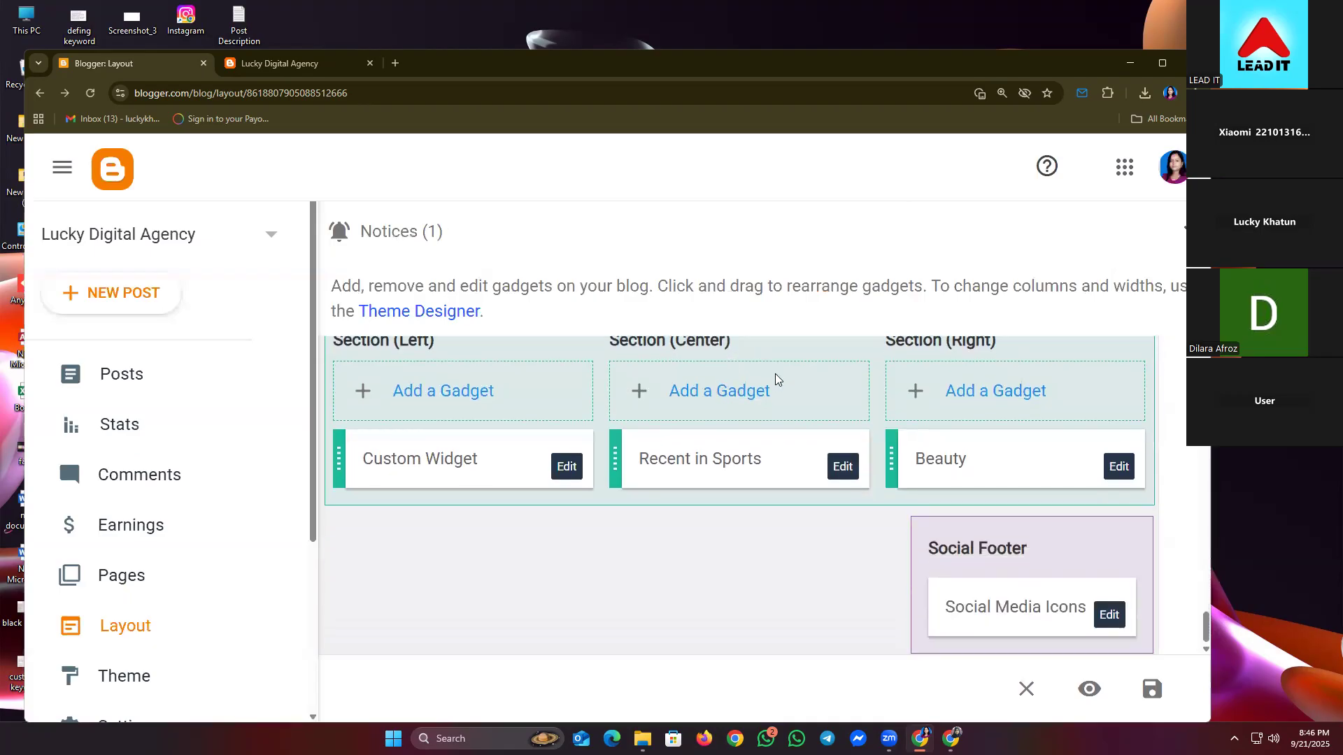
scroll(962, 578, "up", 20)
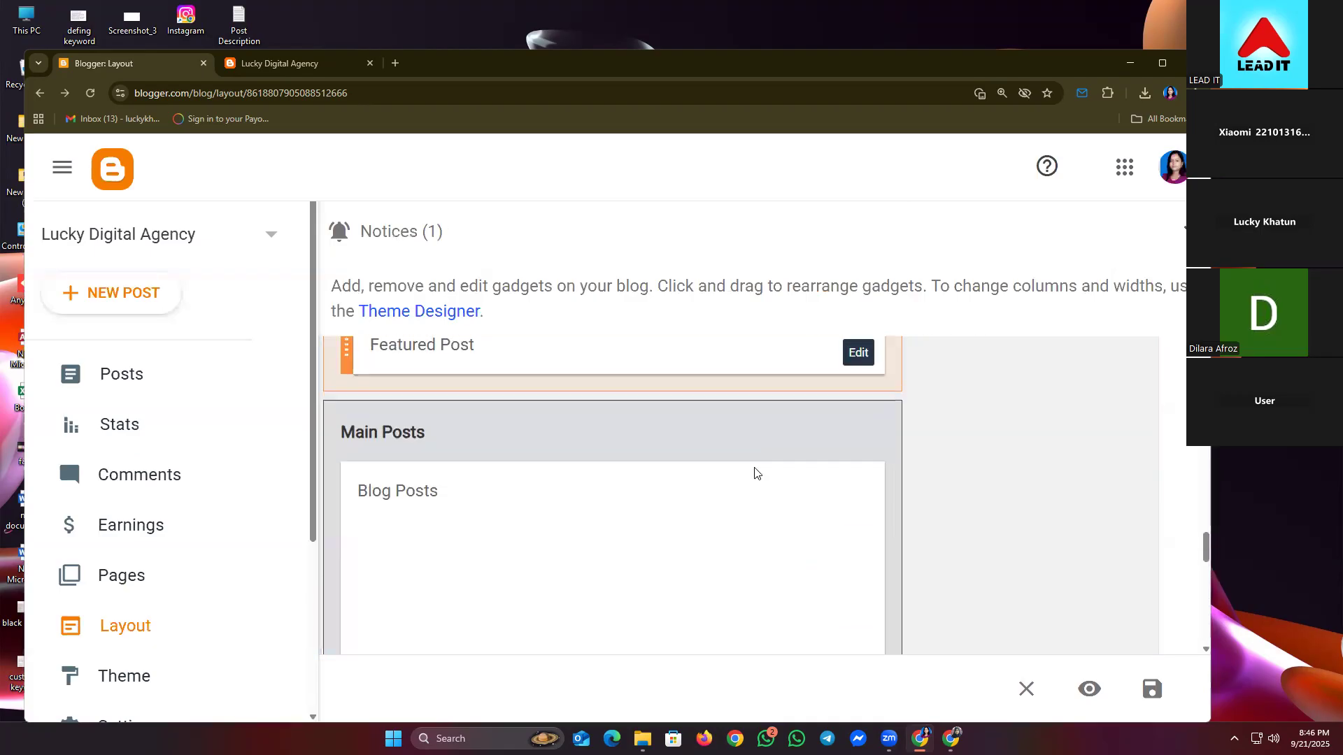
scroll(749, 460, "up", 20)
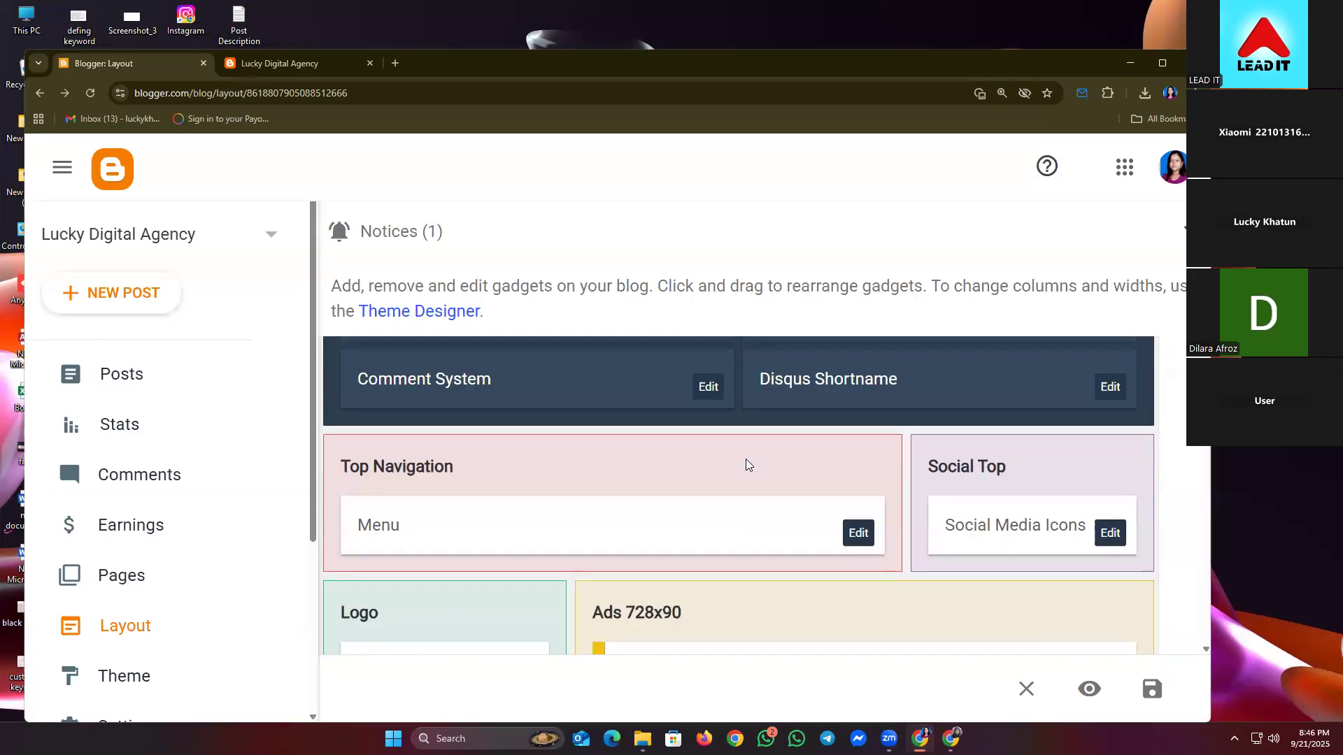
left_click(274, 64)
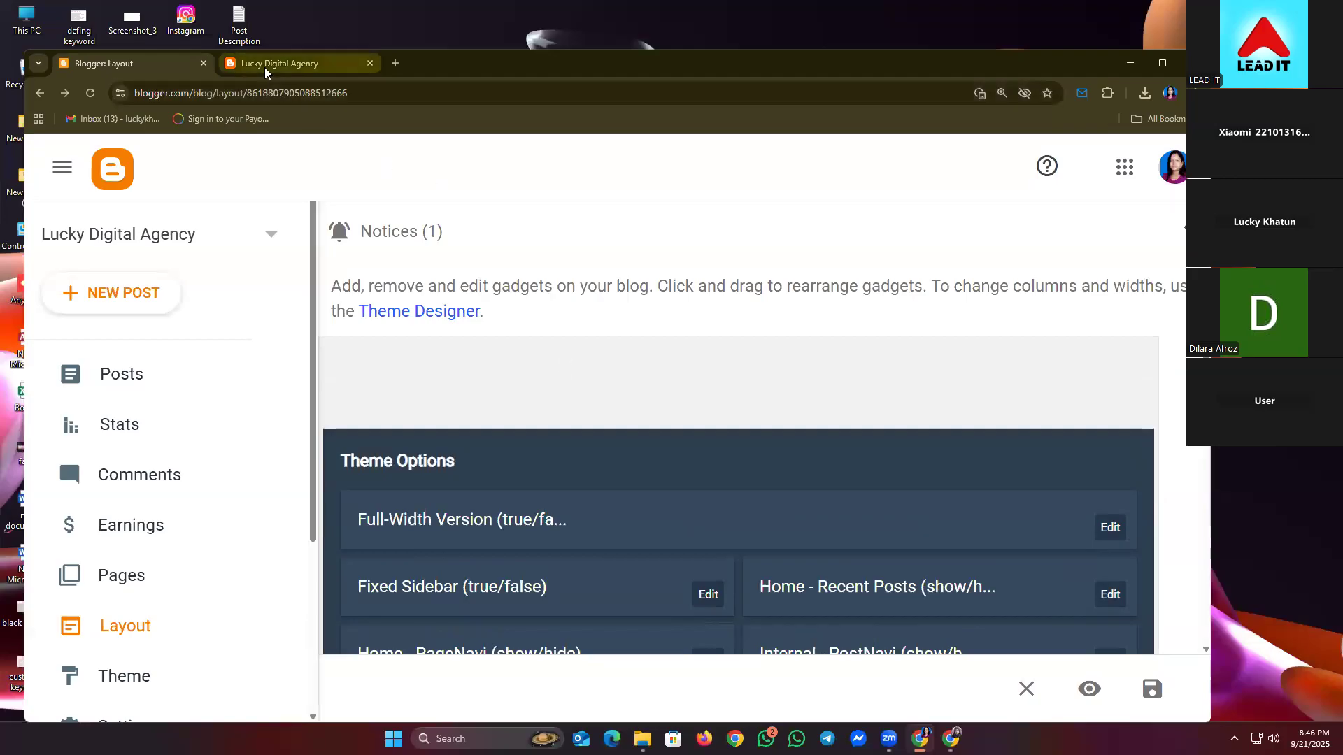
left_click(89, 98)
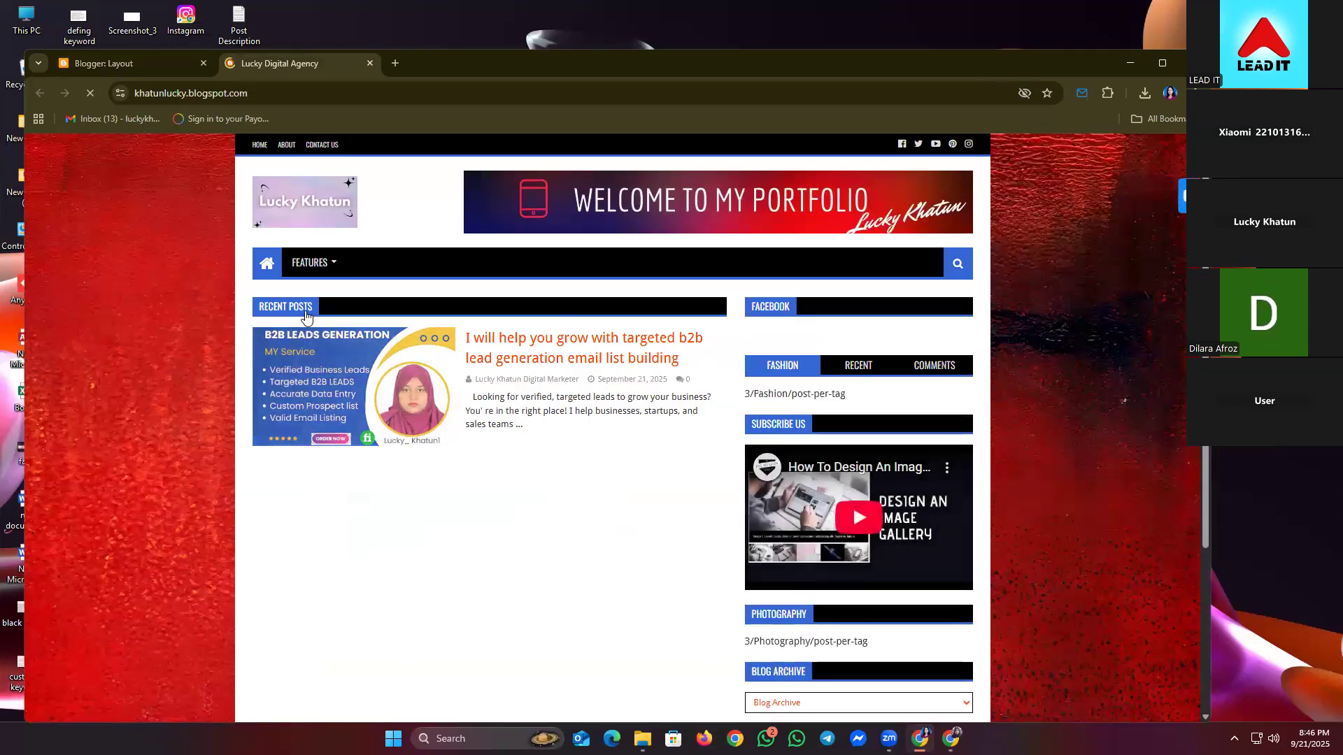
mouse_move(312, 273)
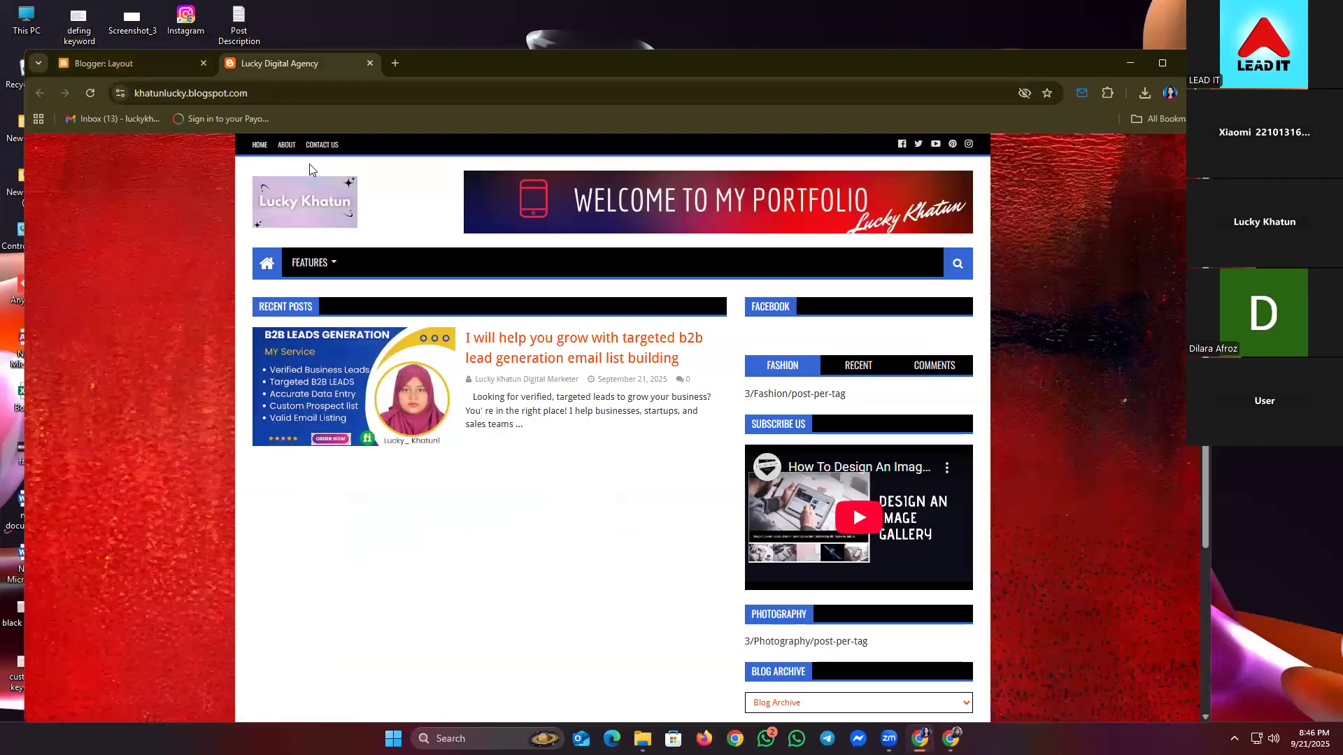
left_click(143, 55)
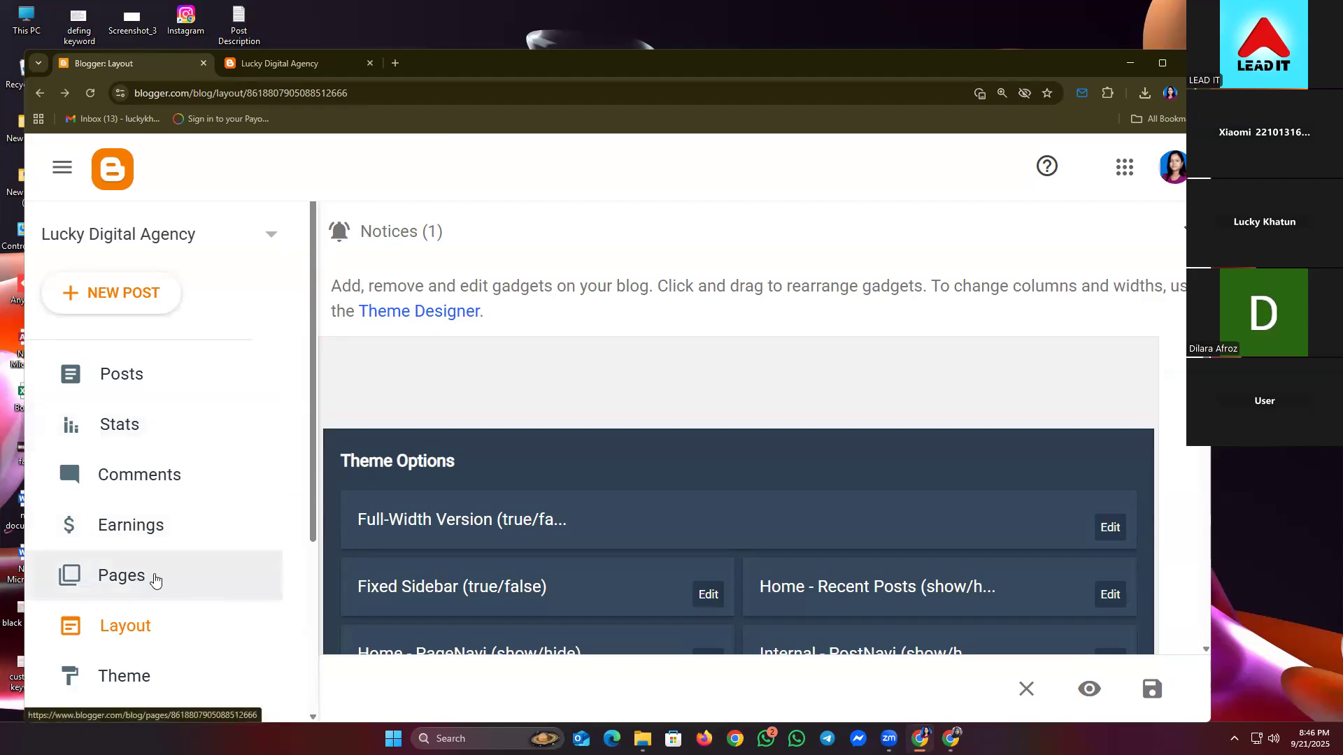
- From the Pages list, create a new page titled 'Privacy Policy' and move into its body
left_click(155, 579)
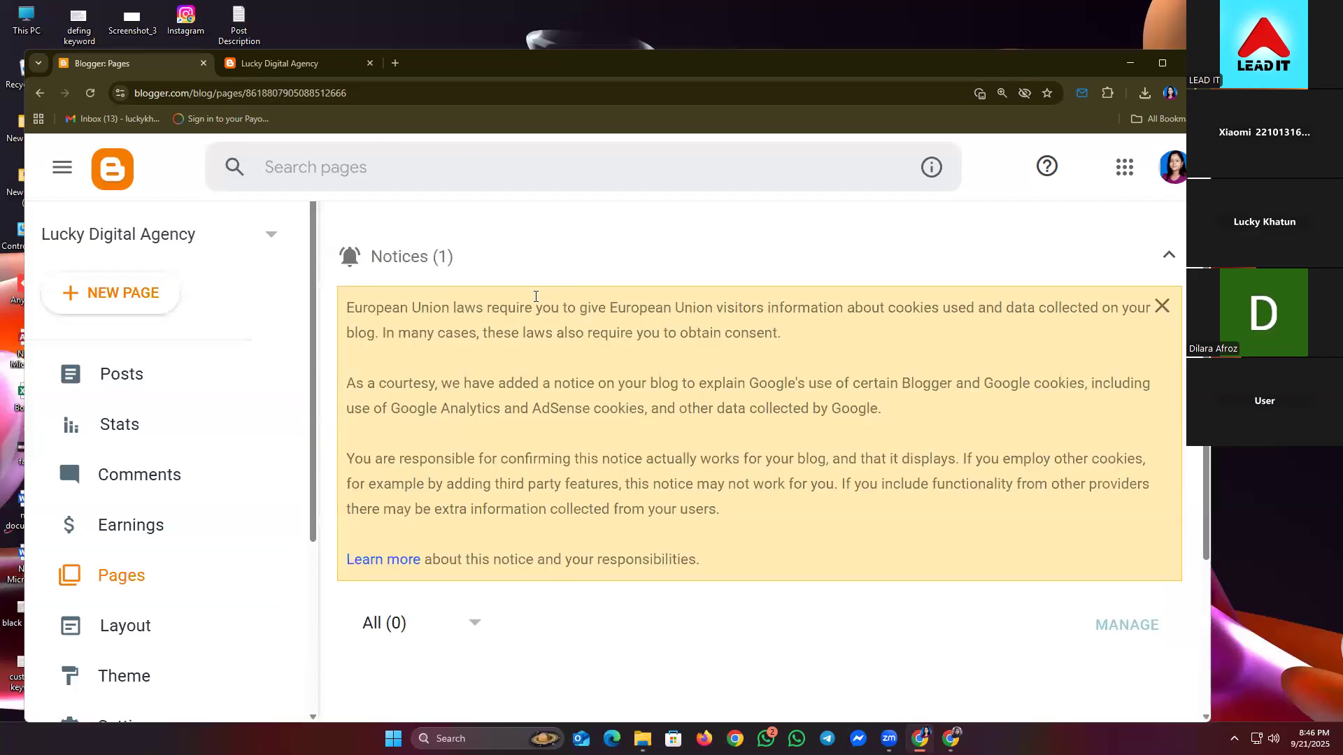
left_click(1168, 255)
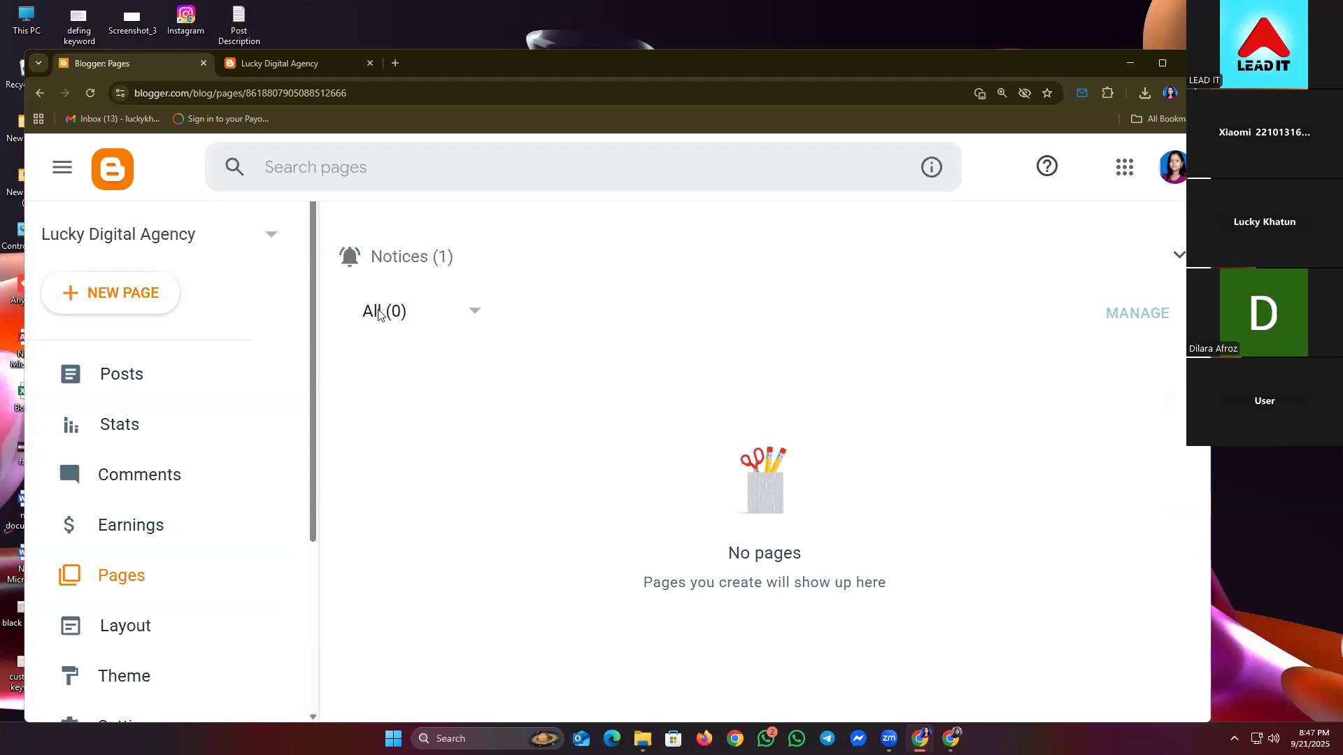
left_click(127, 300)
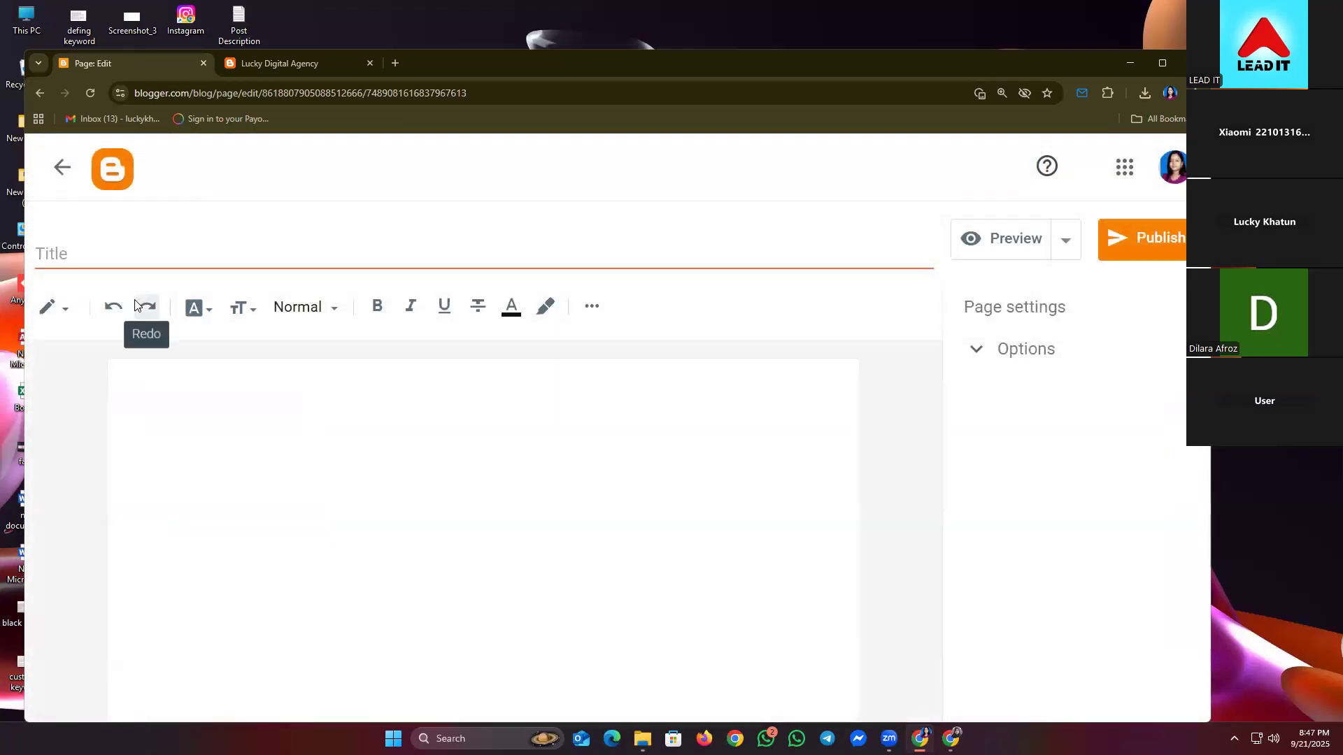
left_click(95, 244)
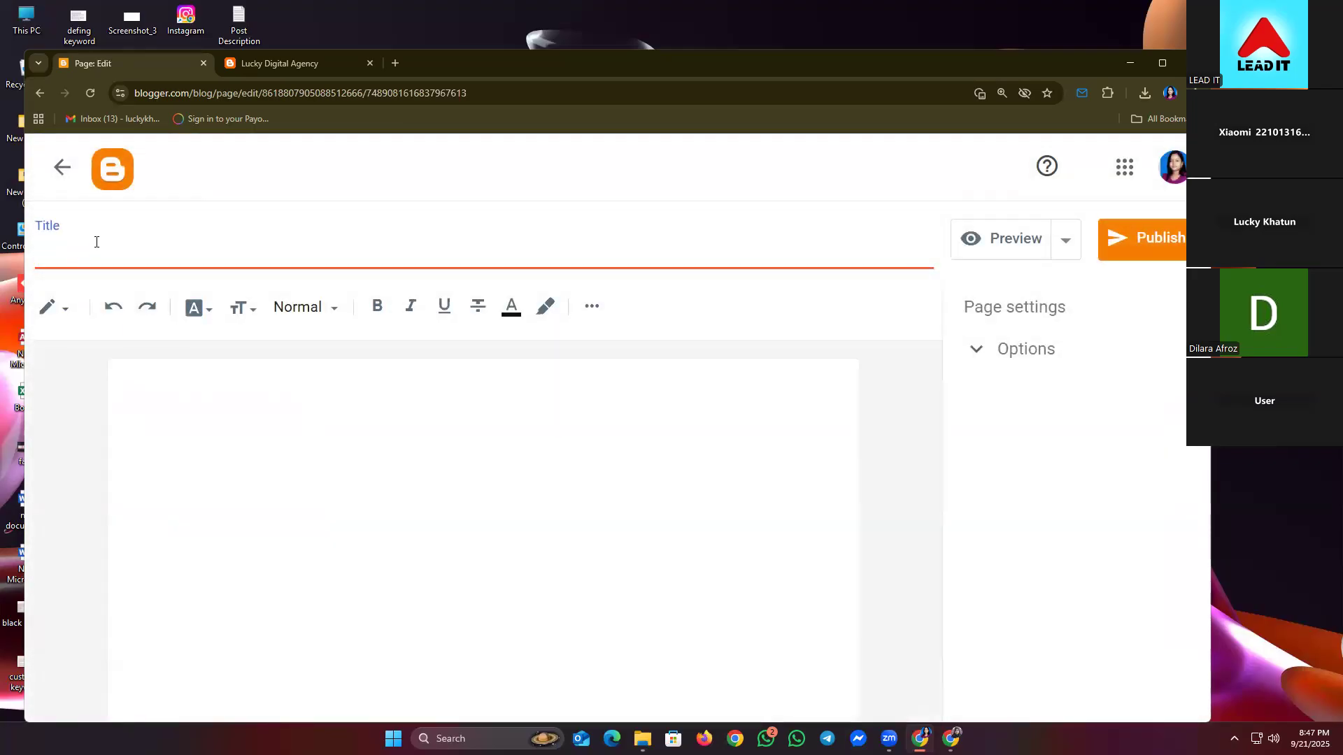
type("Privacy Policy")
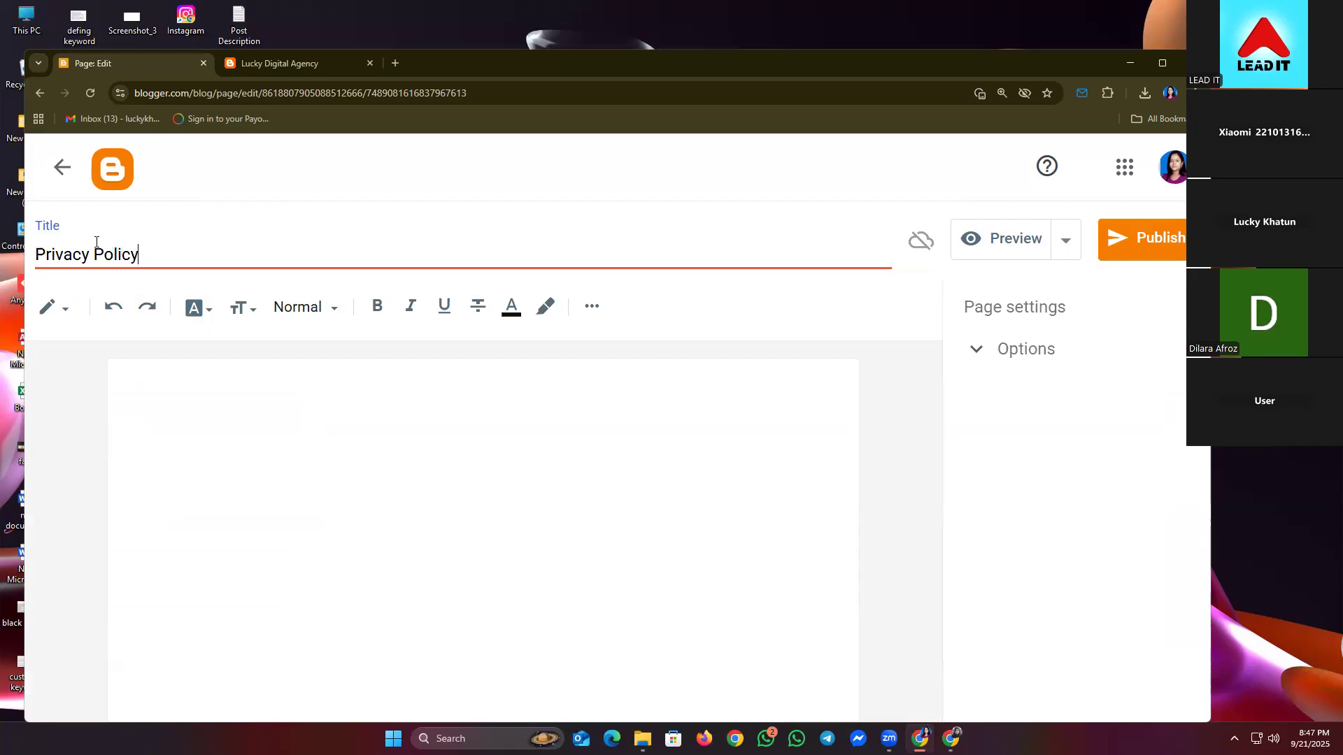
left_click(247, 477)
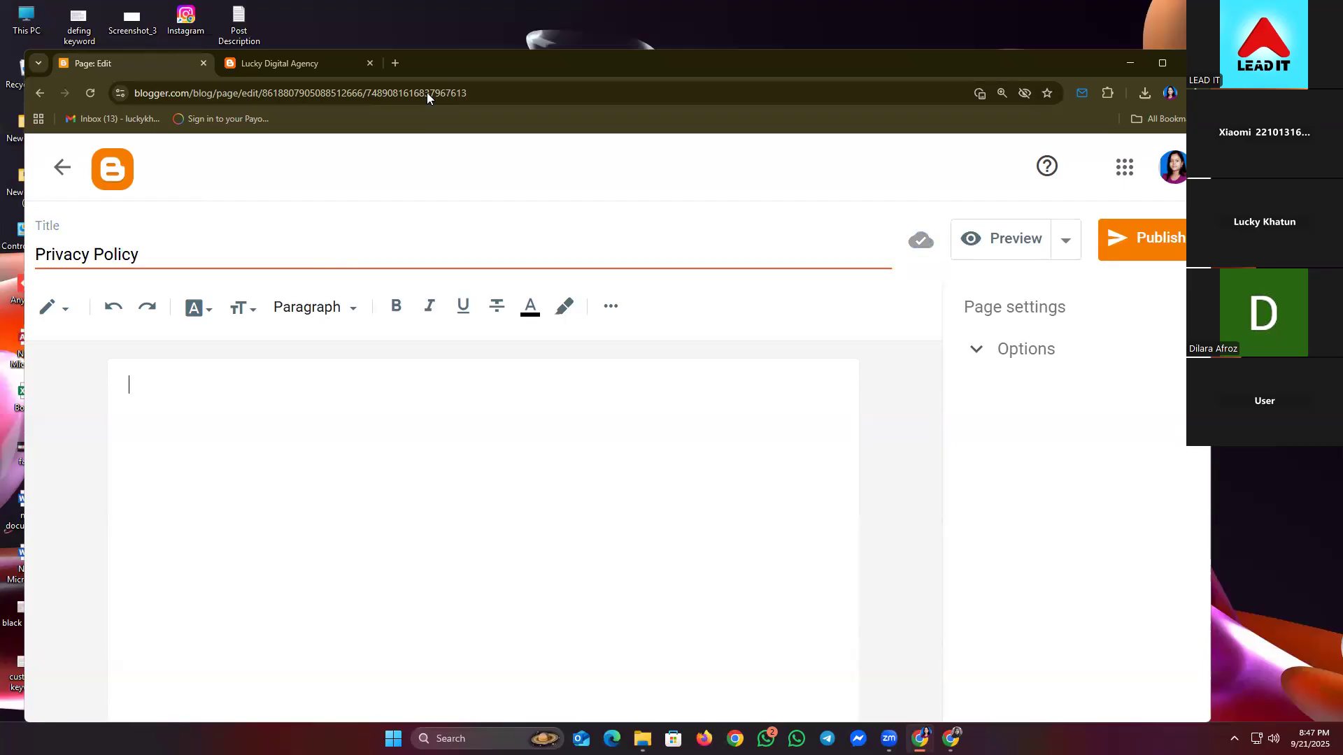
left_click(393, 63)
- Search for chatgpt and open the ChatGPT website
type("c")
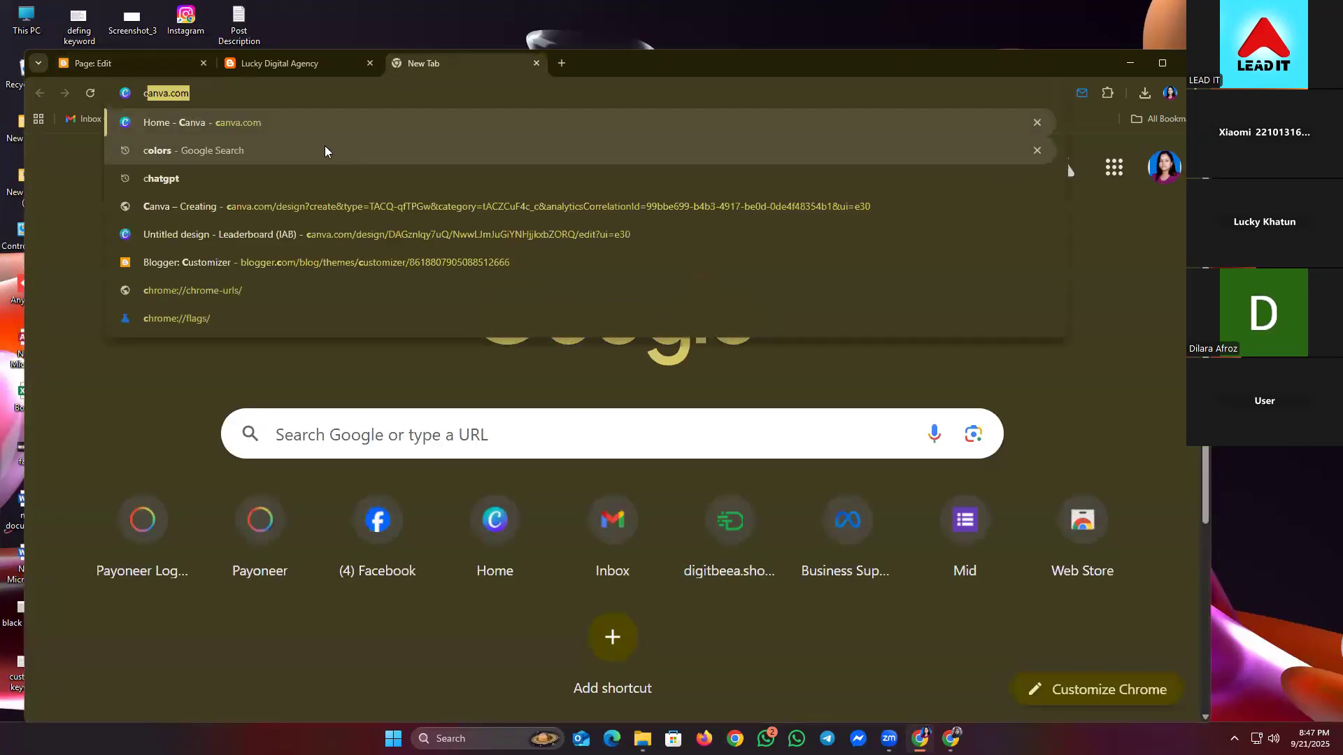
key("Down")
key("Down")
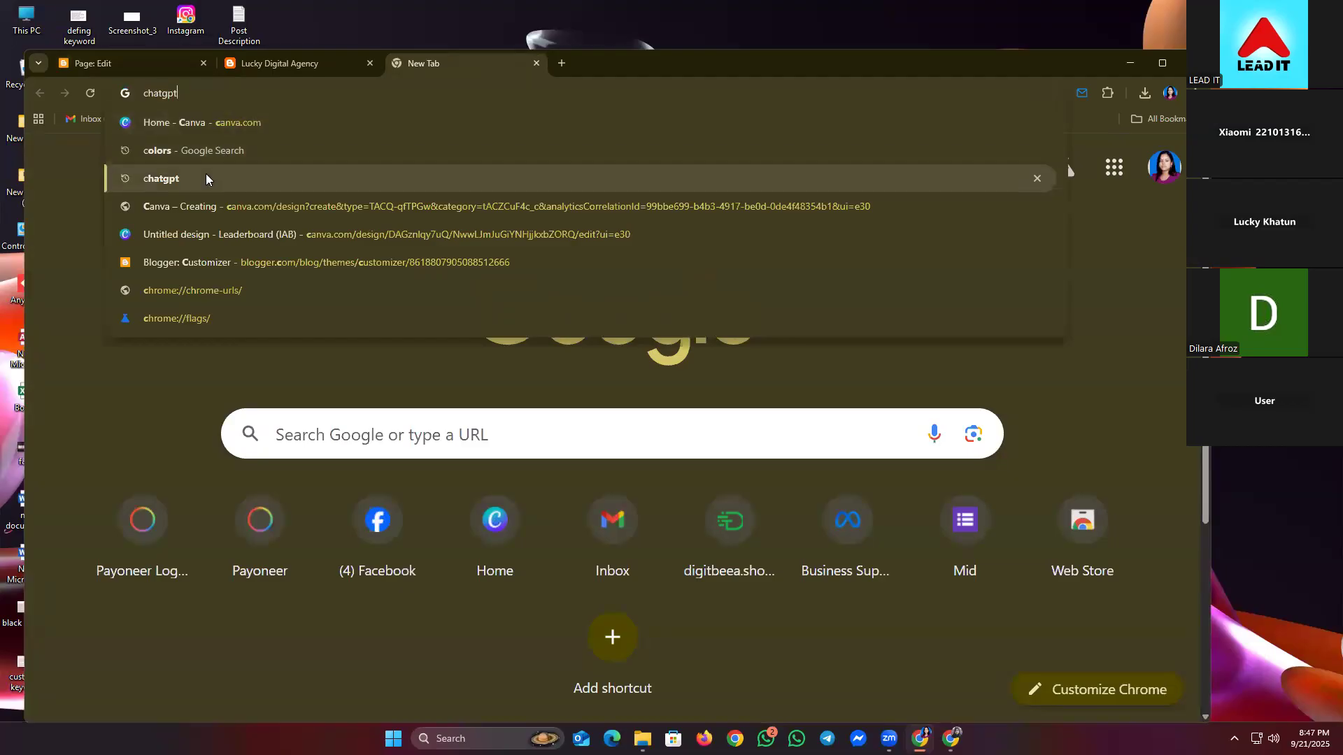
key("Return")
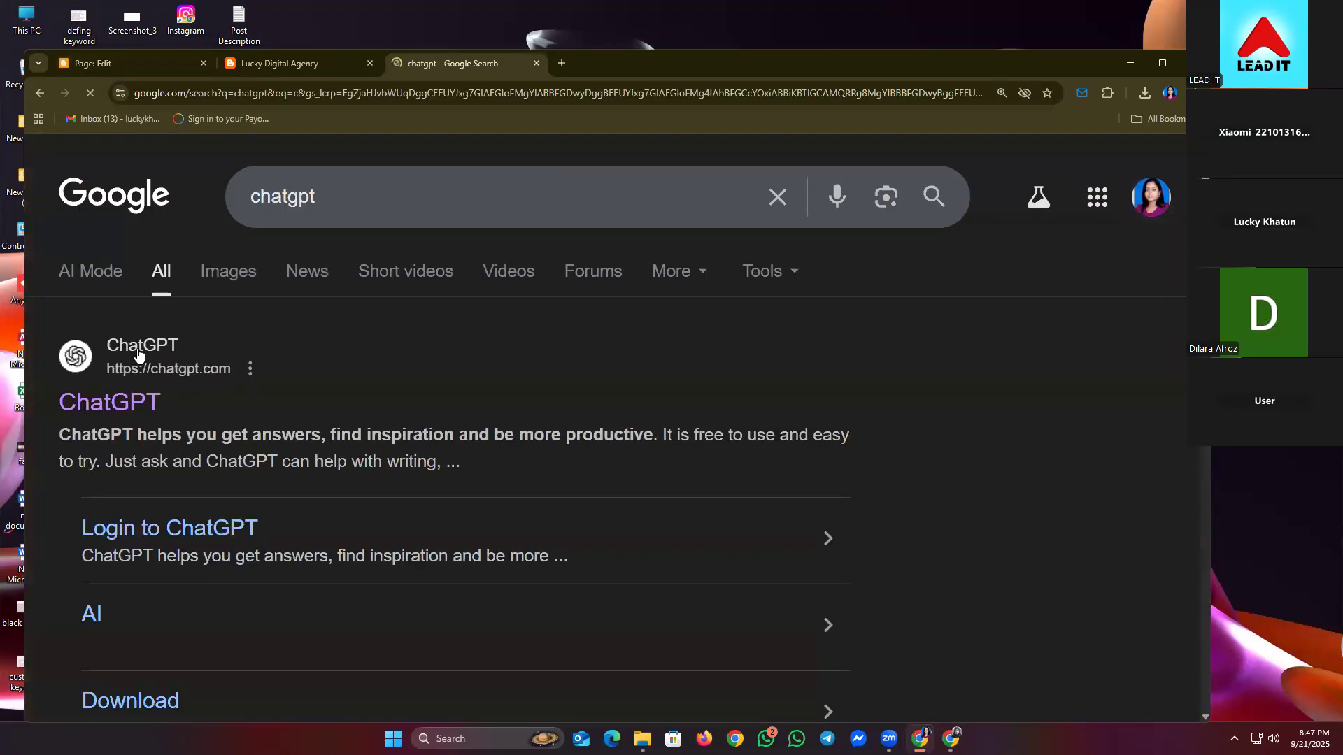
left_click(112, 399)
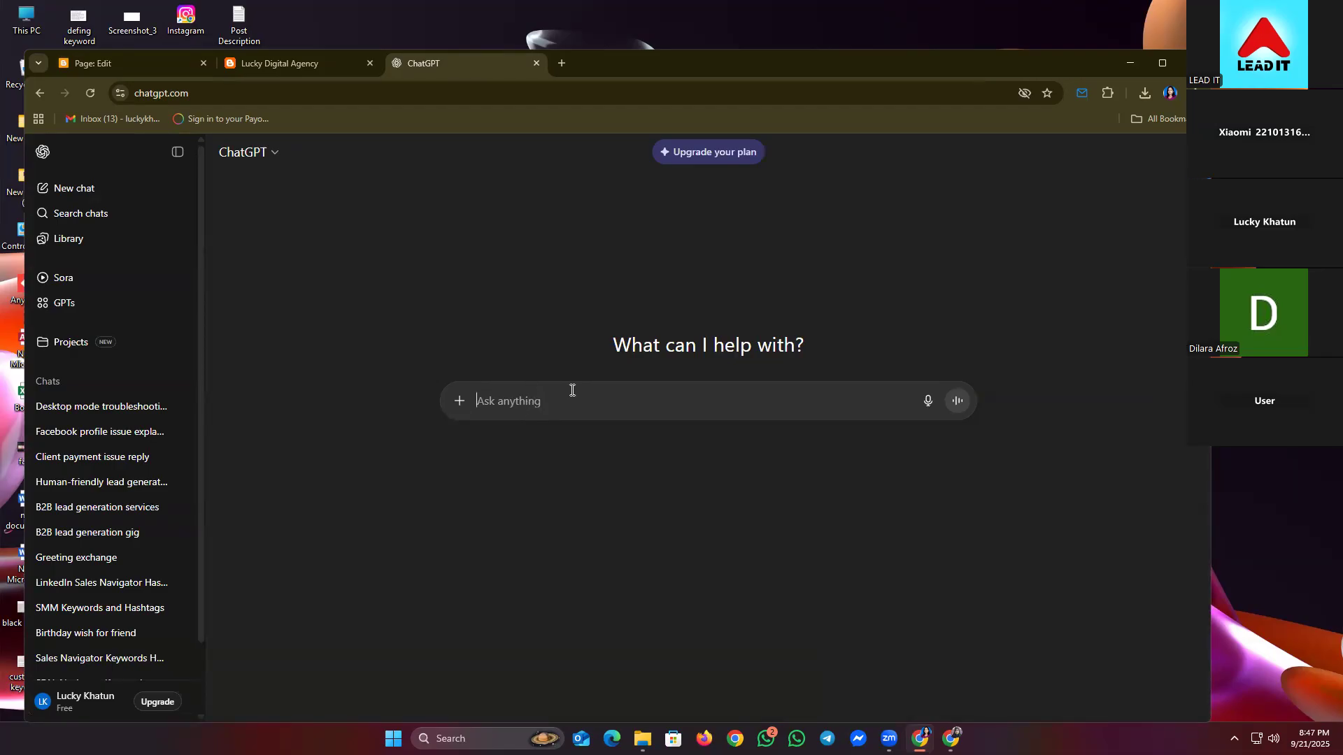
- Start typing the privacy policy request, enlarge the page zoom and hide chat history
type("Make me a pr")
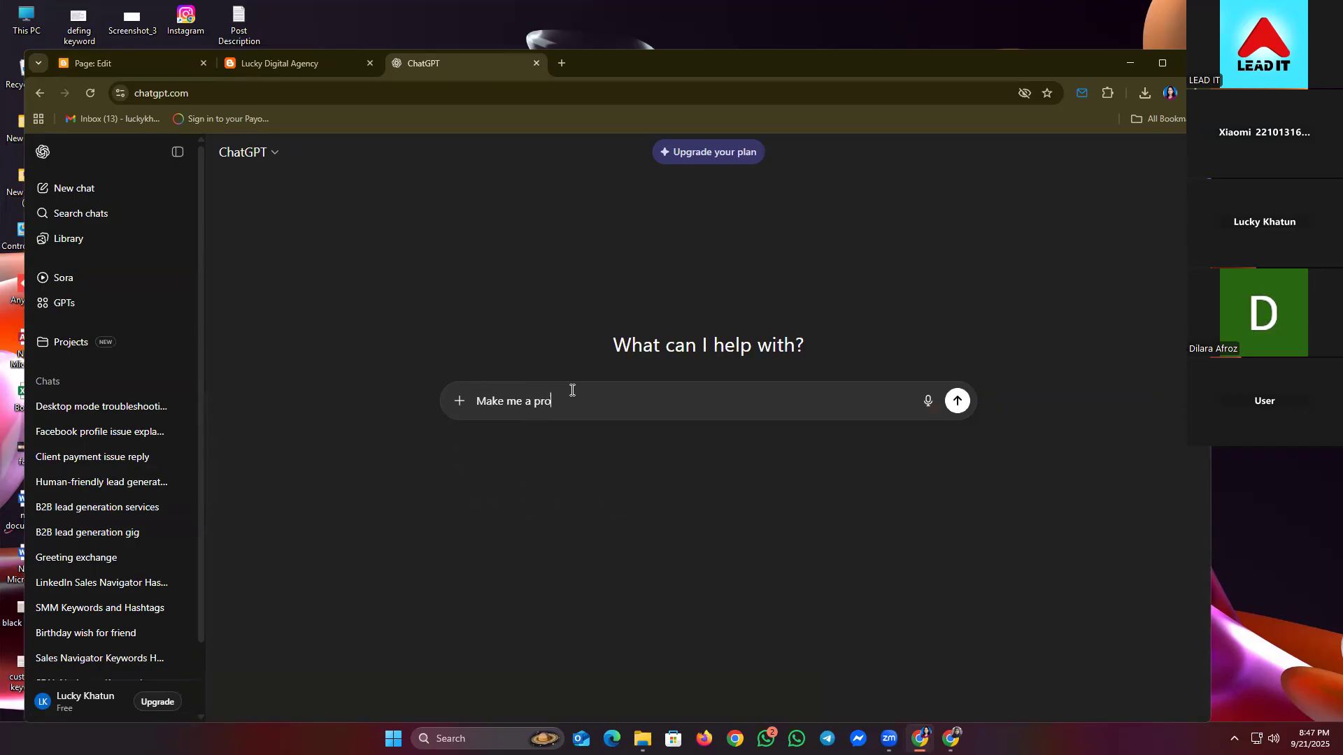
key("BackSpace")
type("ivacy Policy Page for my")
key("alt+f")
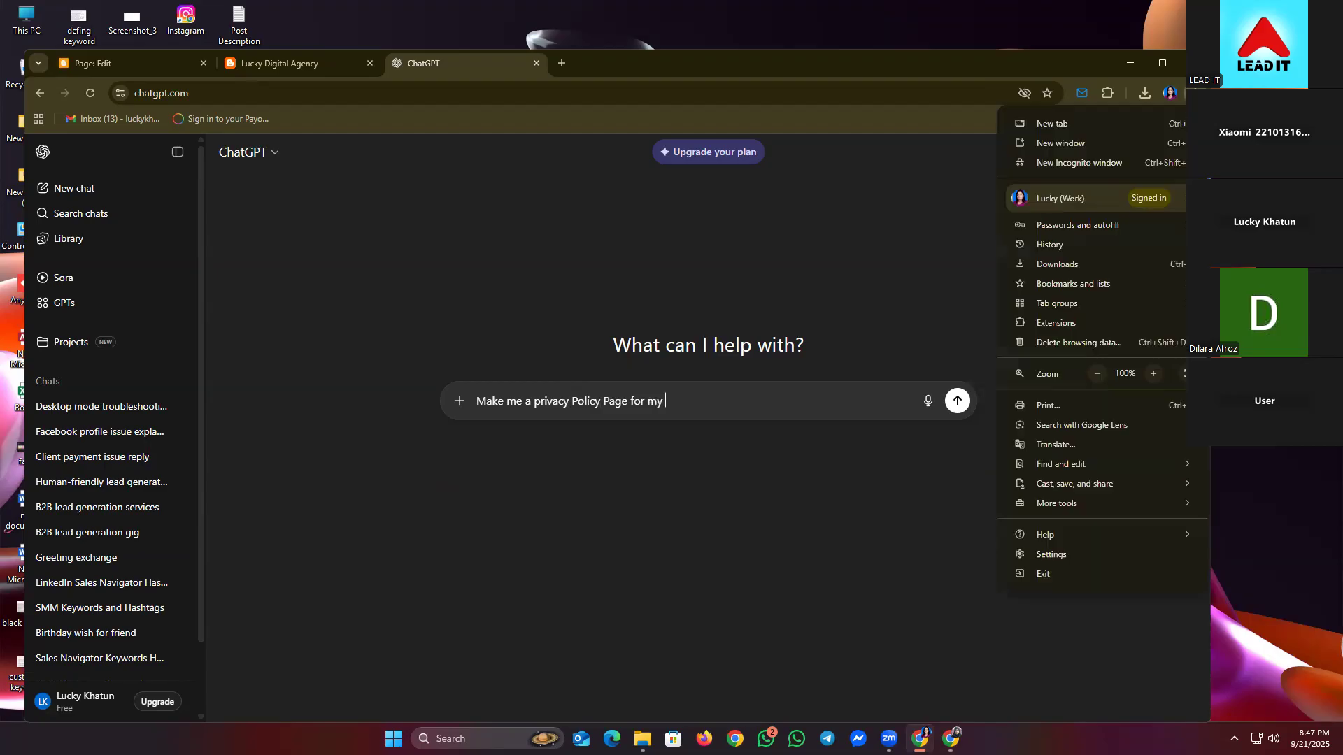
left_click(1153, 374)
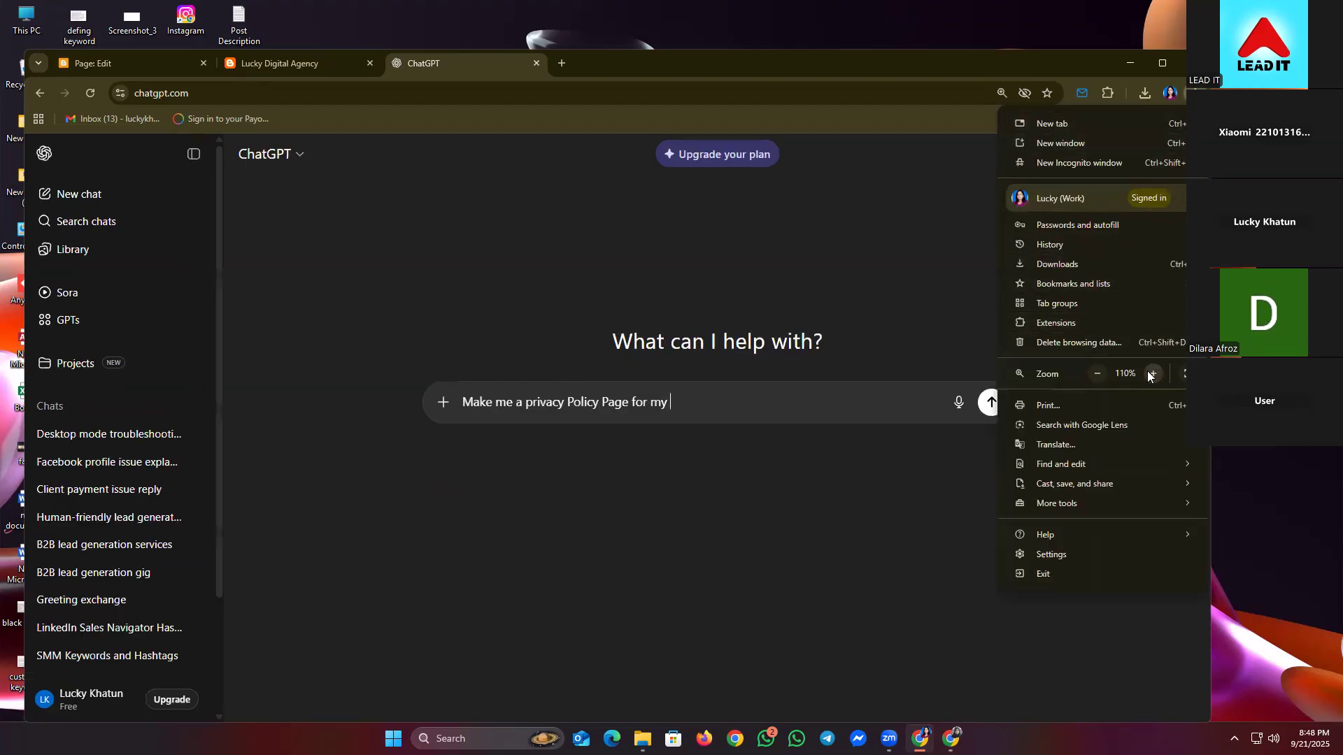
left_click(1152, 373)
left_click(1153, 374)
left_click(1153, 373)
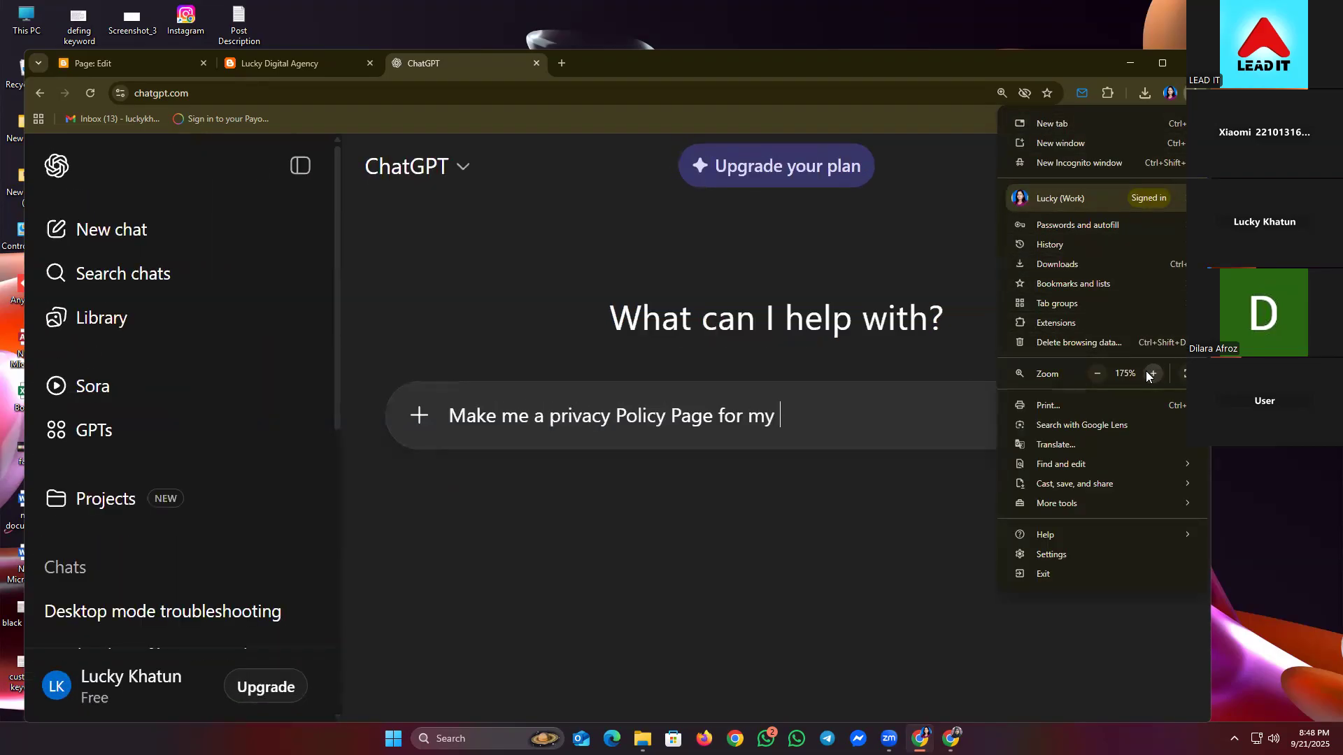
left_click(302, 166)
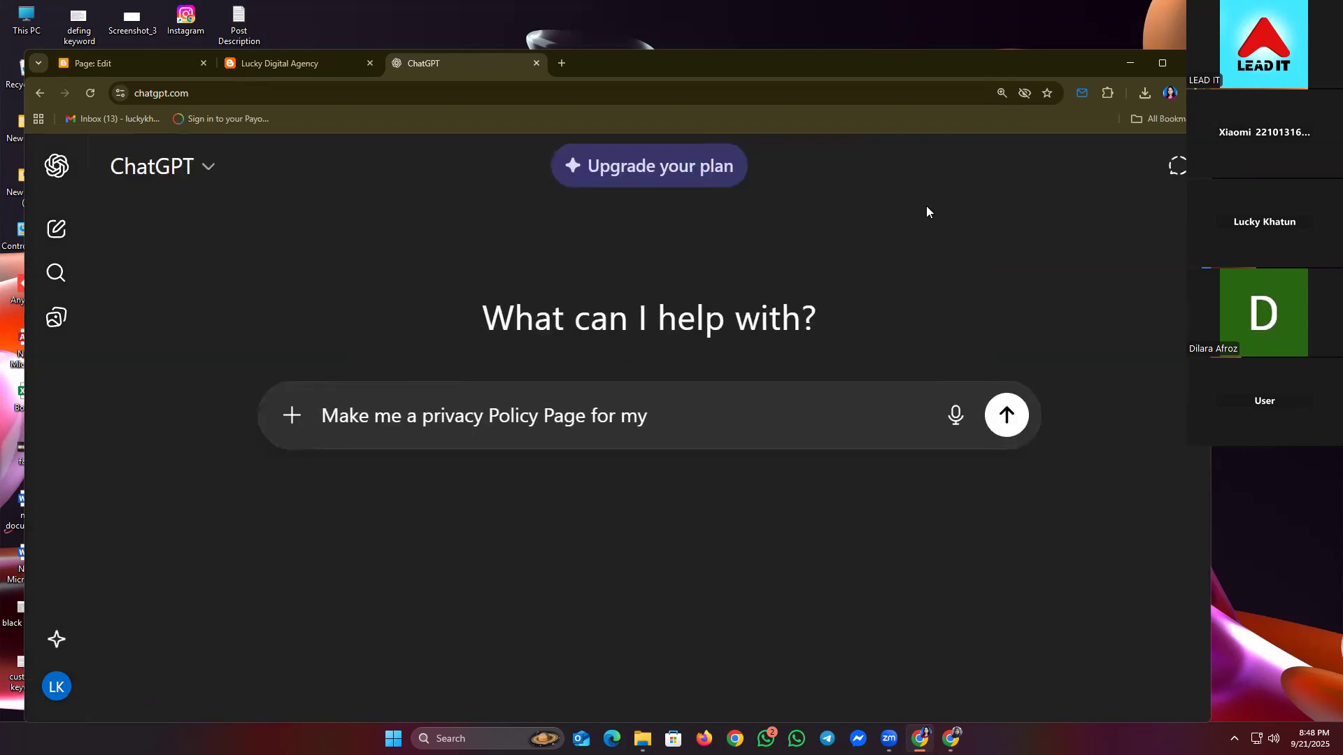
- Continue the prompt, describing the site as a portfolio website
type("portfo")
type("o Pag")
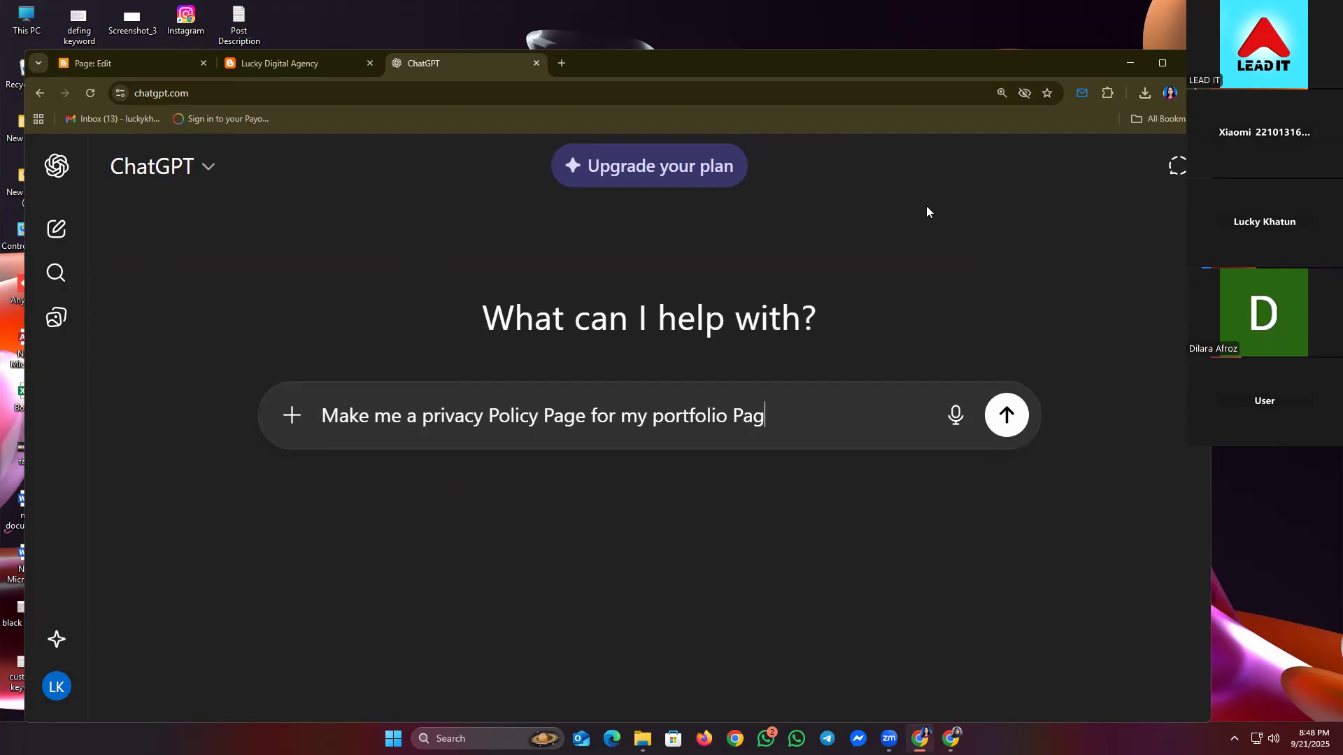
key("BackSpace")
key("BackSpace")
key("BackSpace")
type("website khan")
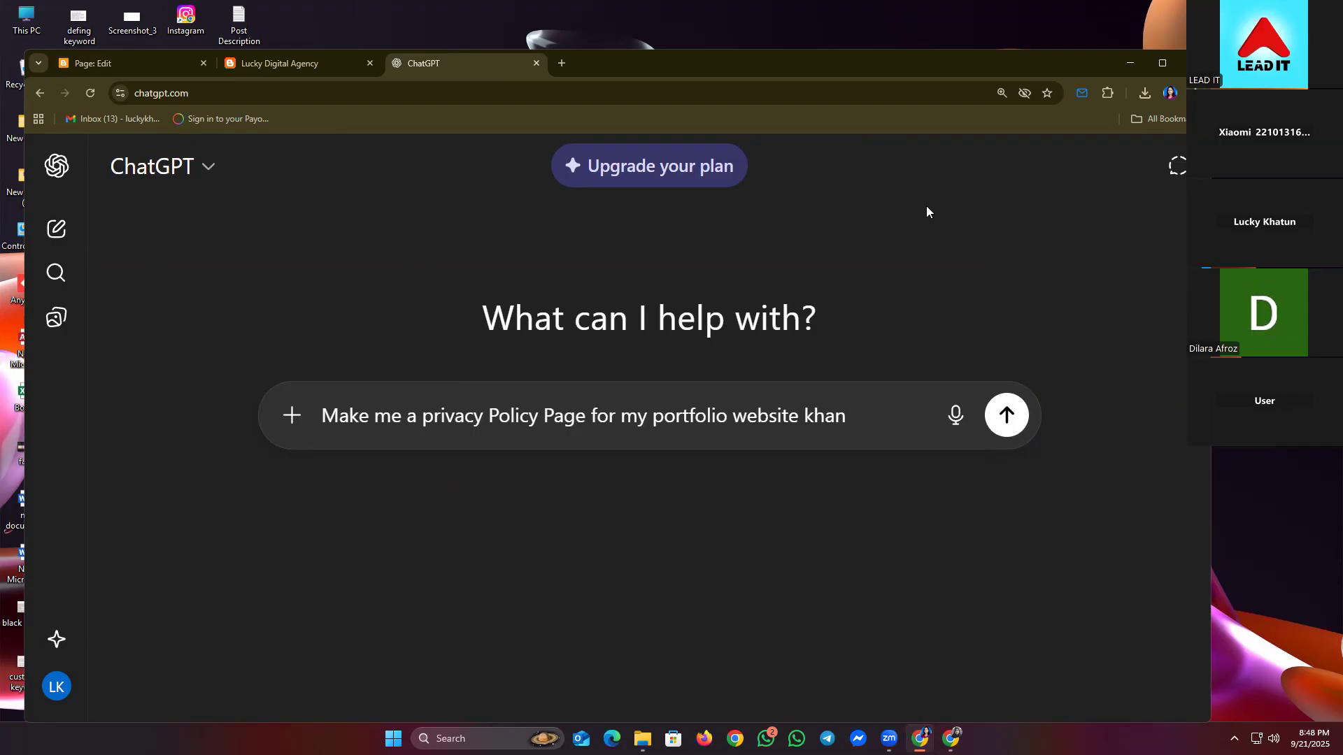
key("BackSpace")
key("BackSpace")
key("BackSpace")
key("BackSpace")
- Copy the blog's web address and paste it into the prompt
left_click(282, 58)
left_click(300, 86)
key("ctrl+c")
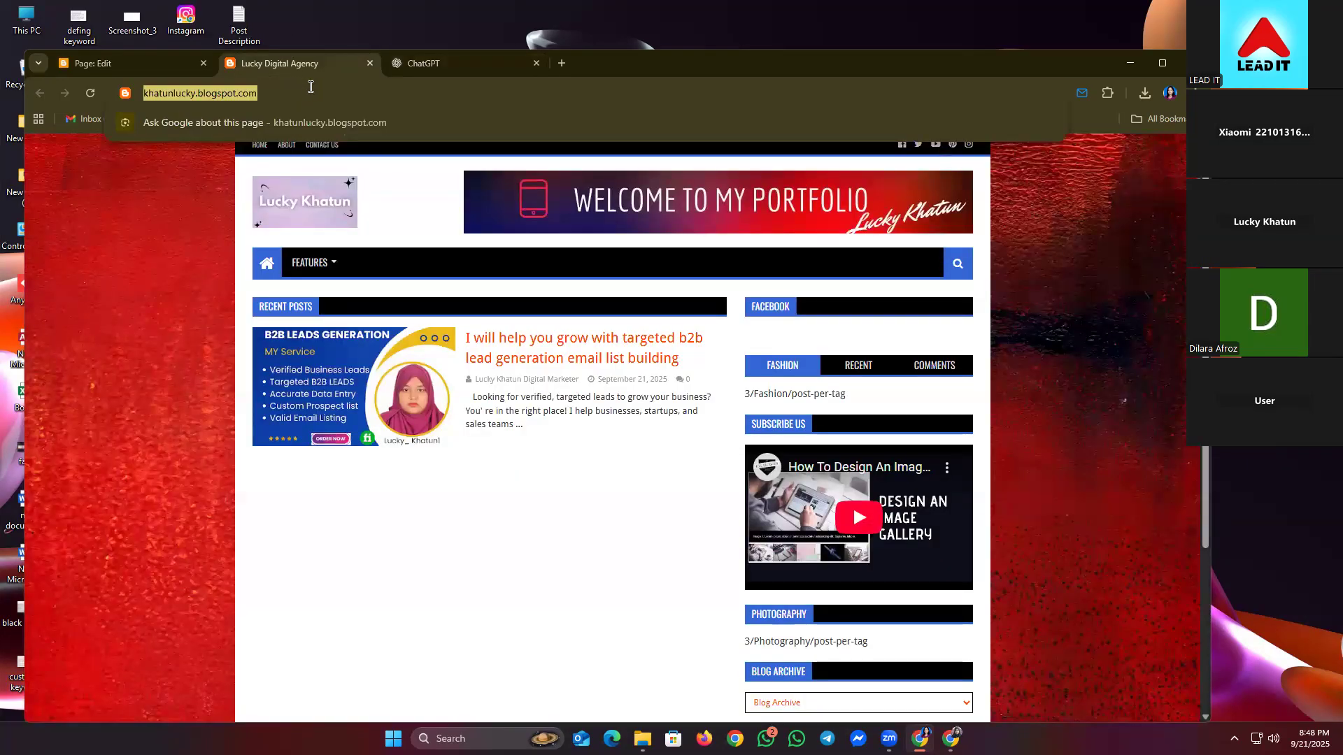
left_click(414, 58)
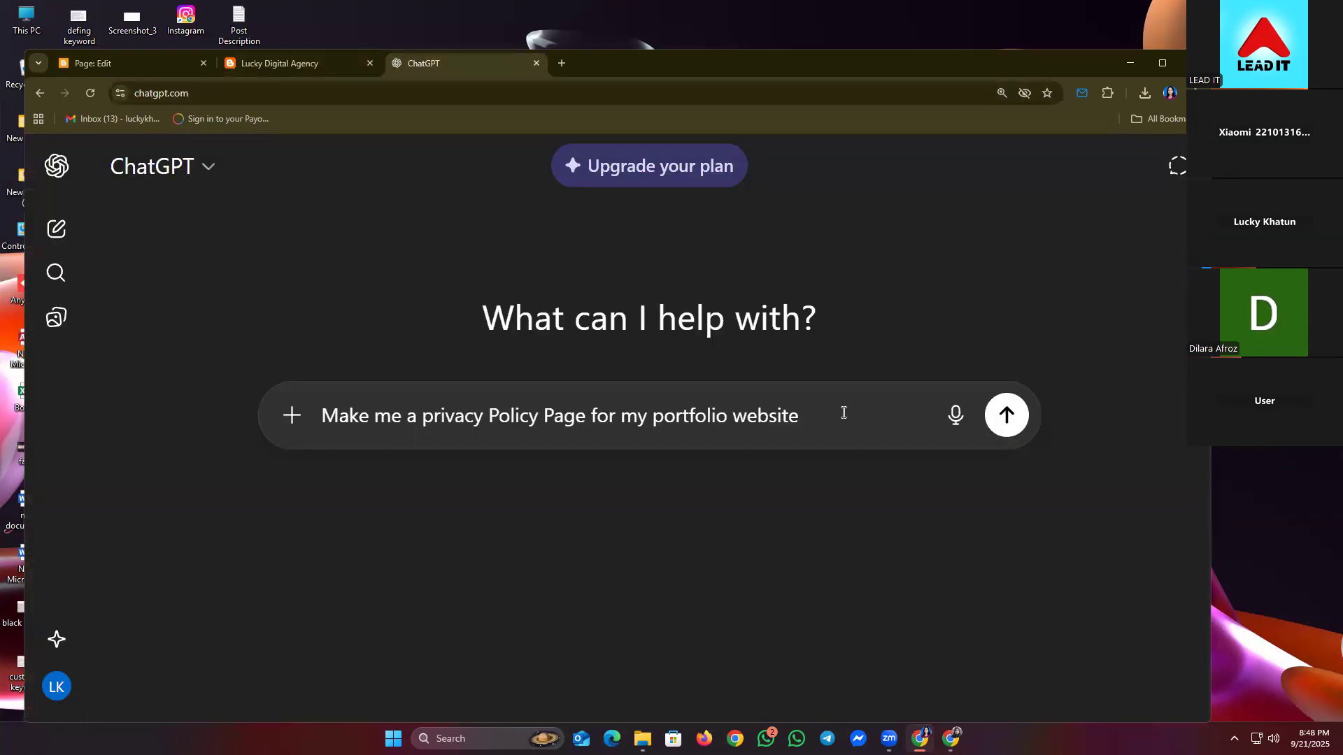
key("ctrl+v")
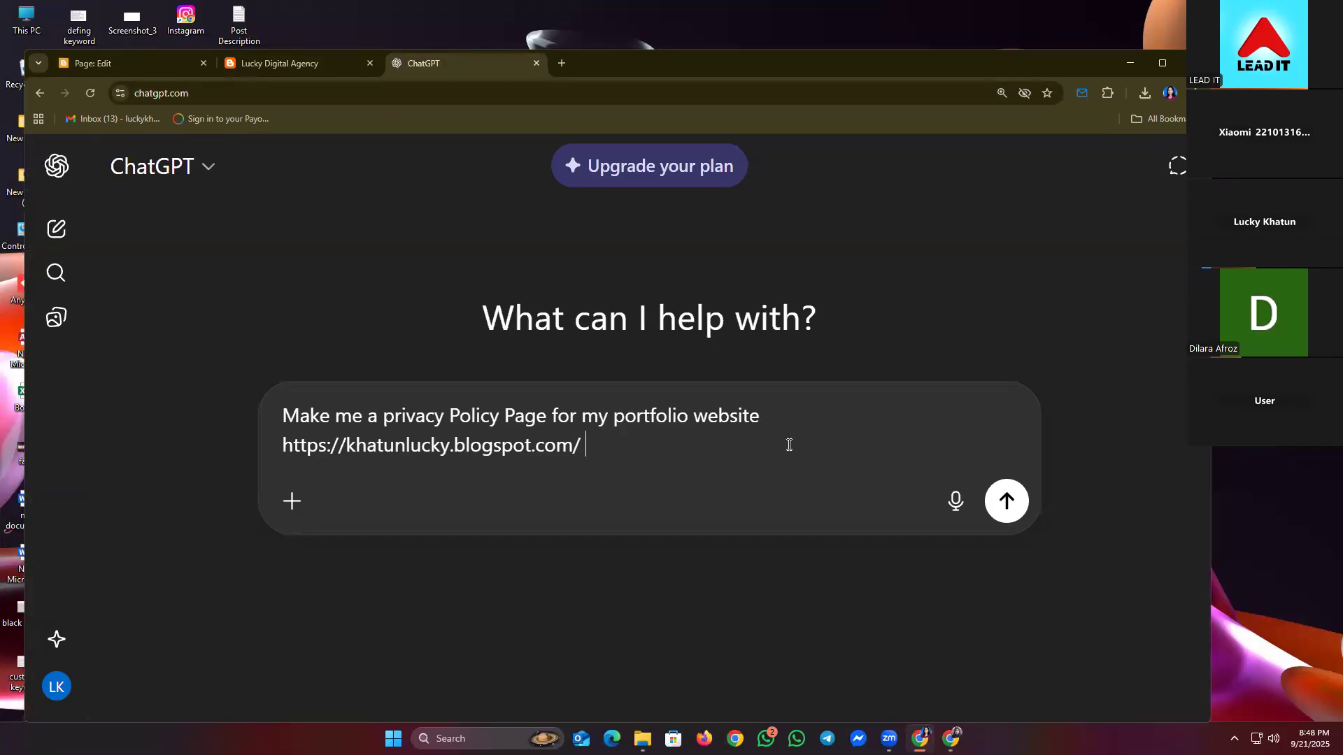
key("shift+Return")
key("shift+Return")
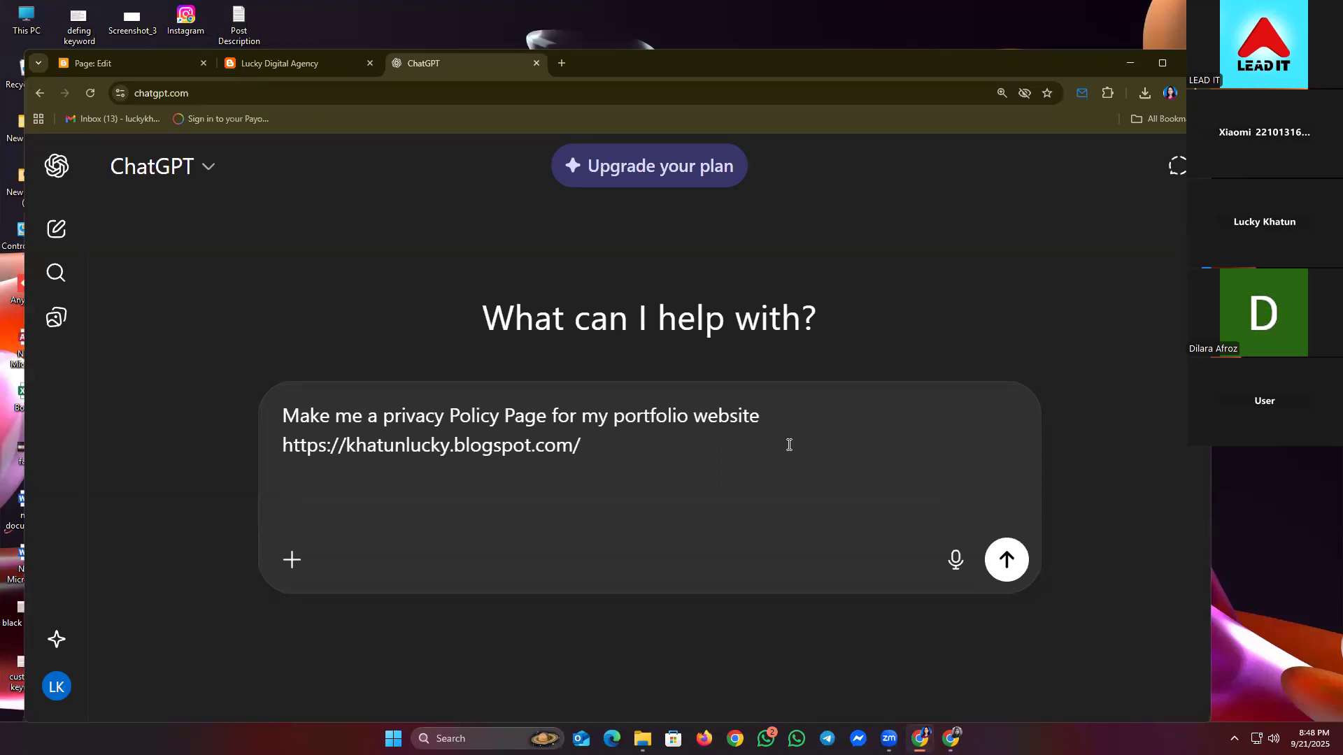
- Add a line stating the site was created on 21 September 2025
type("It was creatted")
key("BackSpace")
key("BackSpace")
key("BackSpace")
key("BackSpace")
type("ted ")
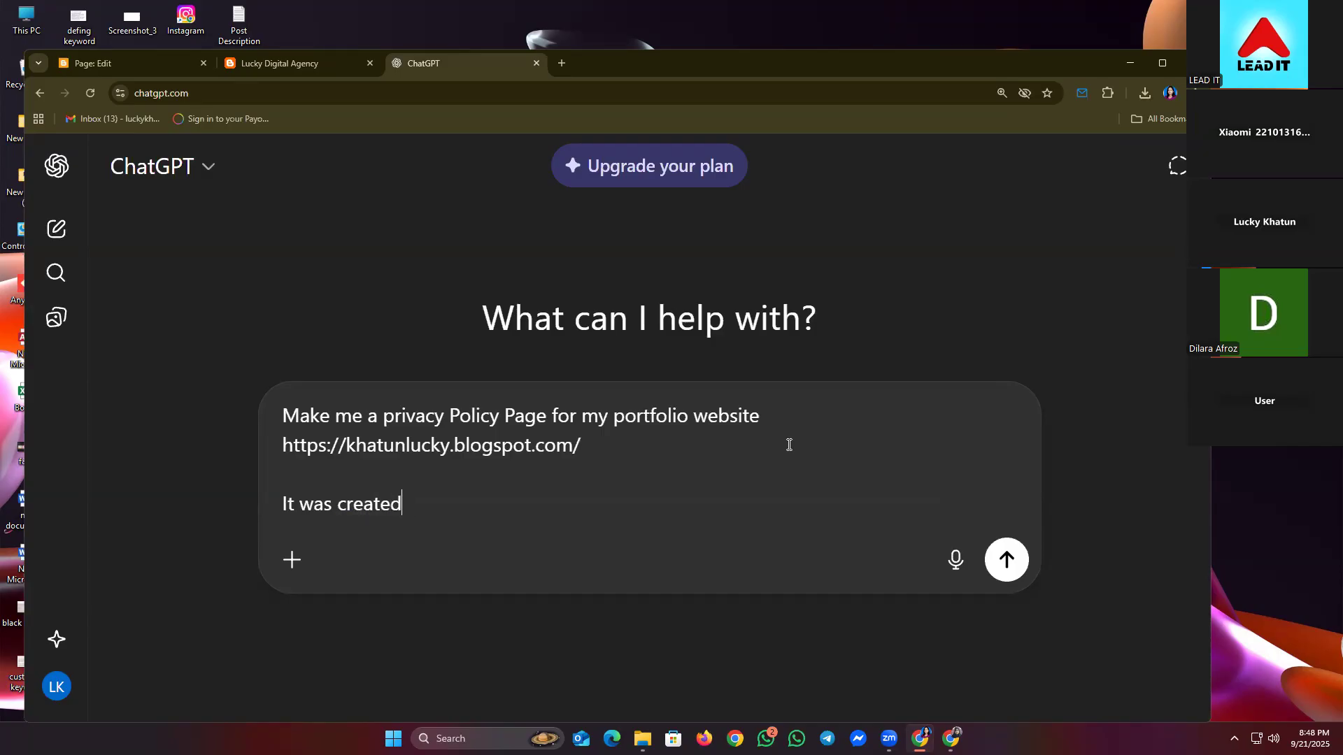
type("at 21 Sepettember")
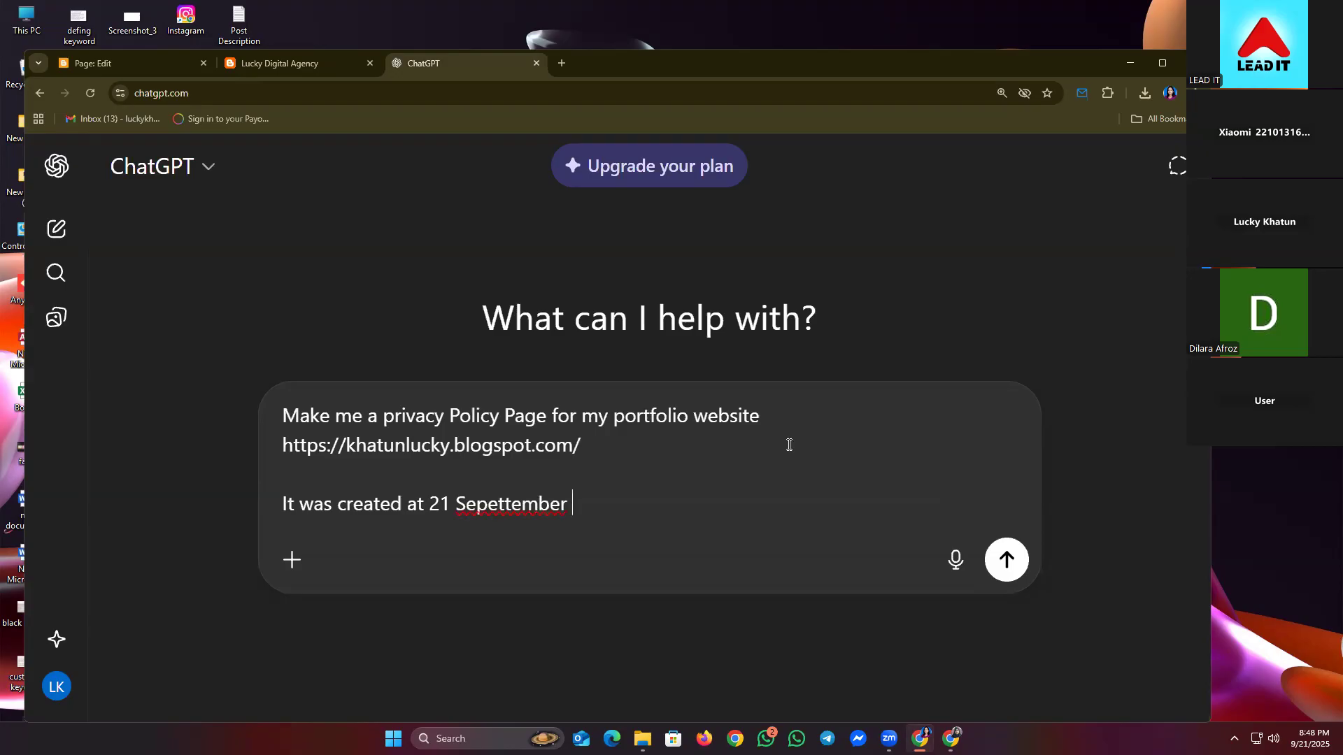
key("BackSpace")
key("BackSpace")
key("BackSpace")
key("BackSpace")
key("BackSpace")
key("BackSpace")
key("BackSpace")
key("BackSpace")
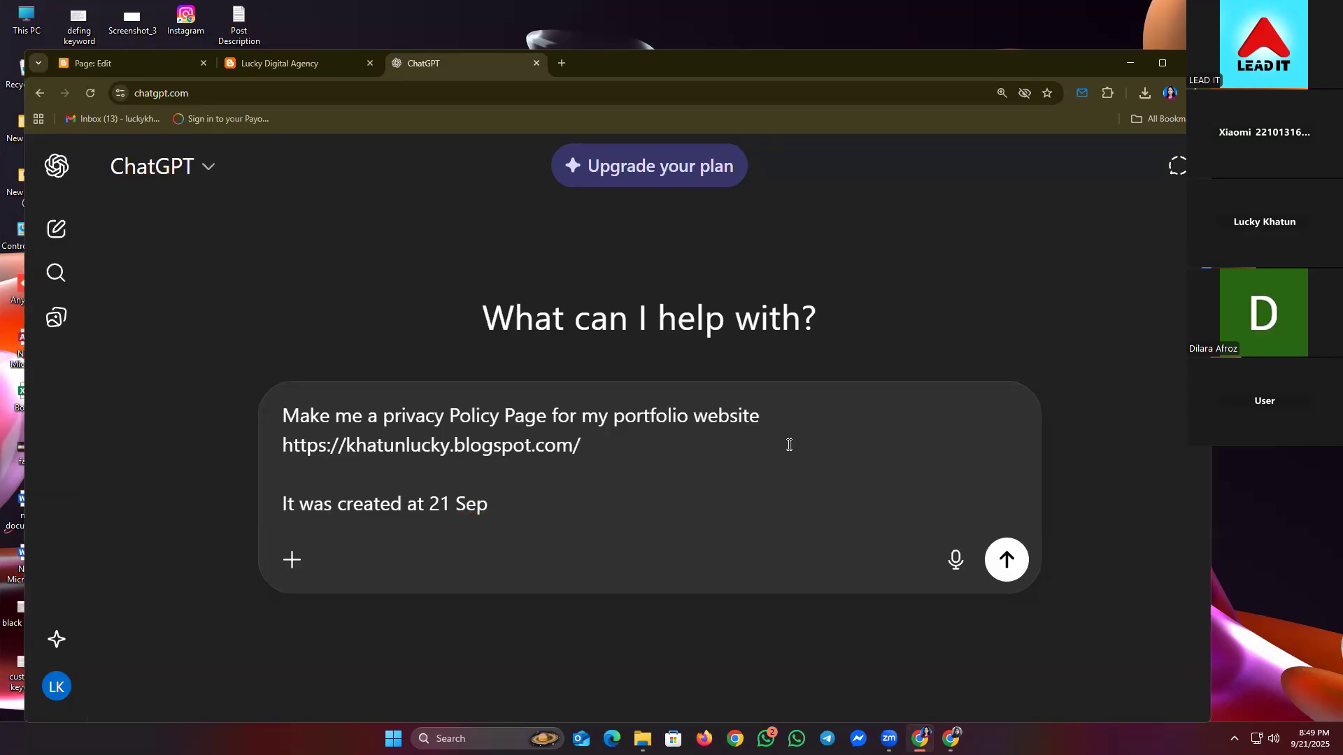
type("tember 2025")
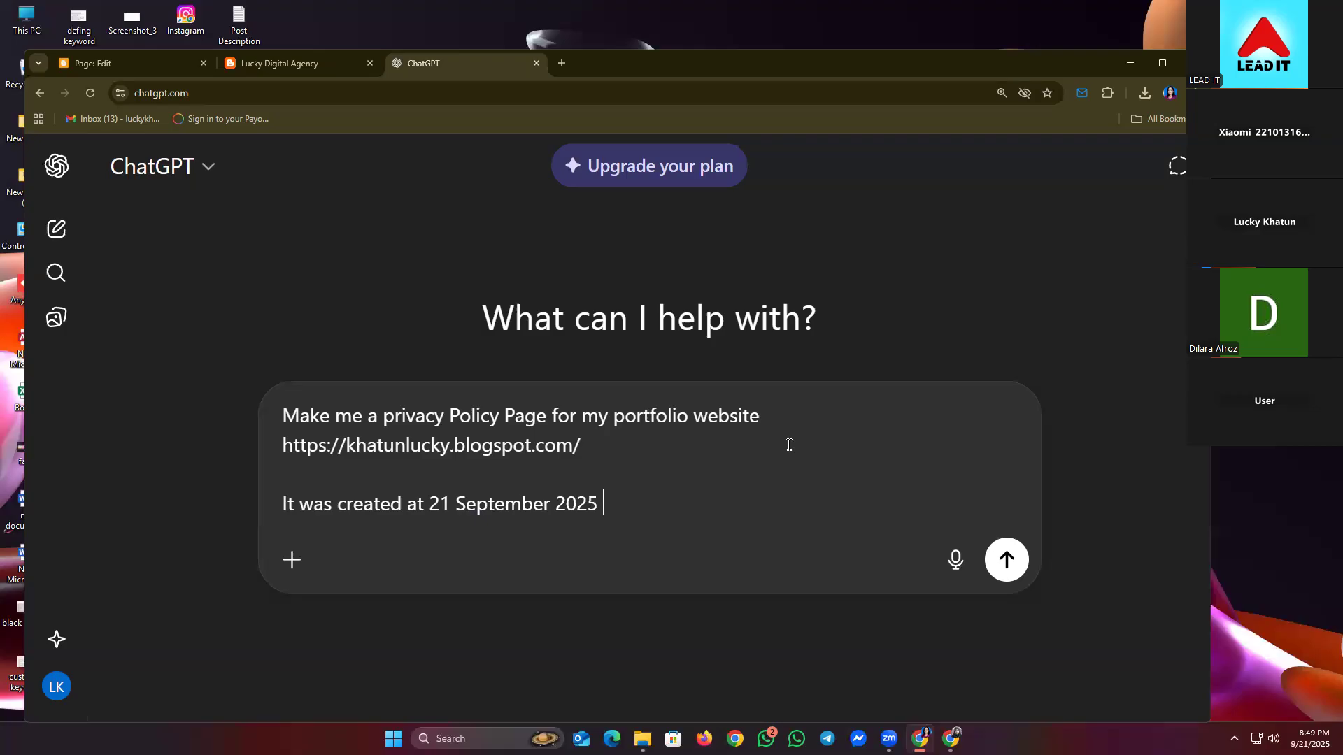
type("a")
key("BackSpace")
- Add lines giving the owner's name and e-mail address
key("shift+Return")
type("and ")
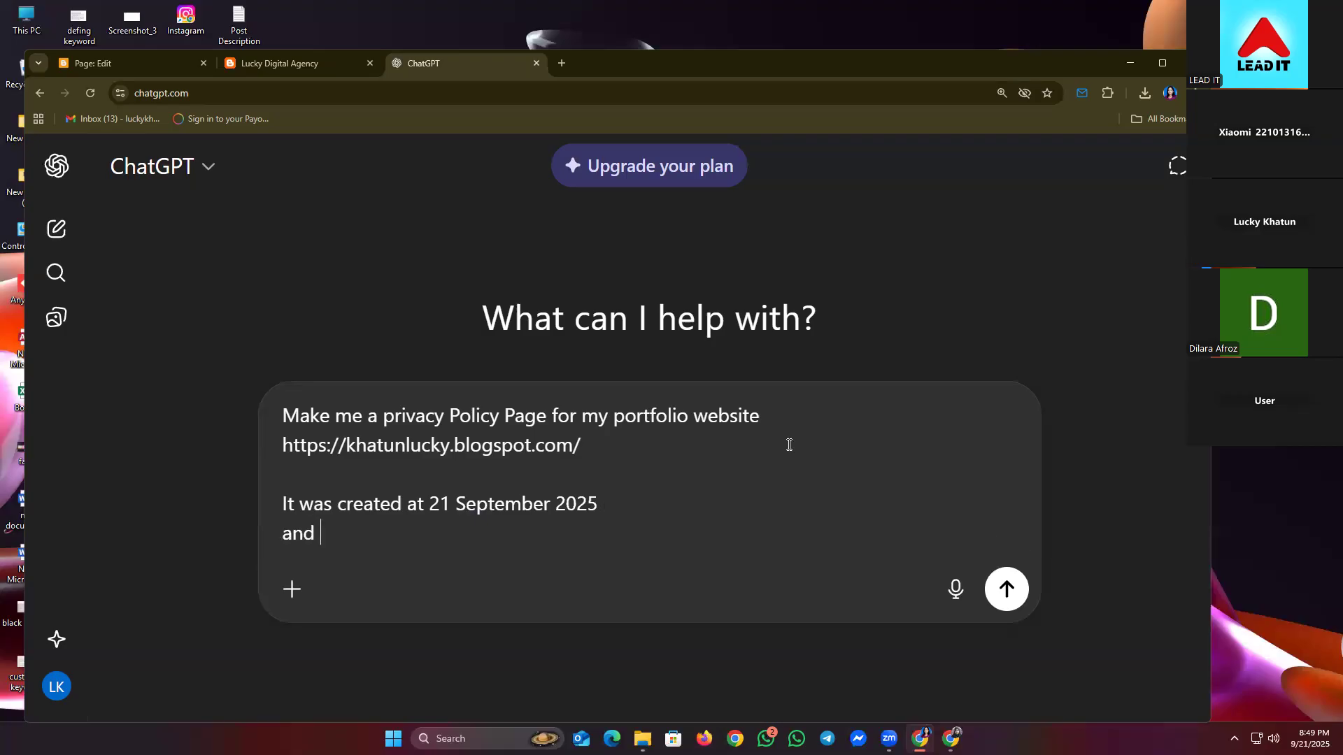
type("My name is ")
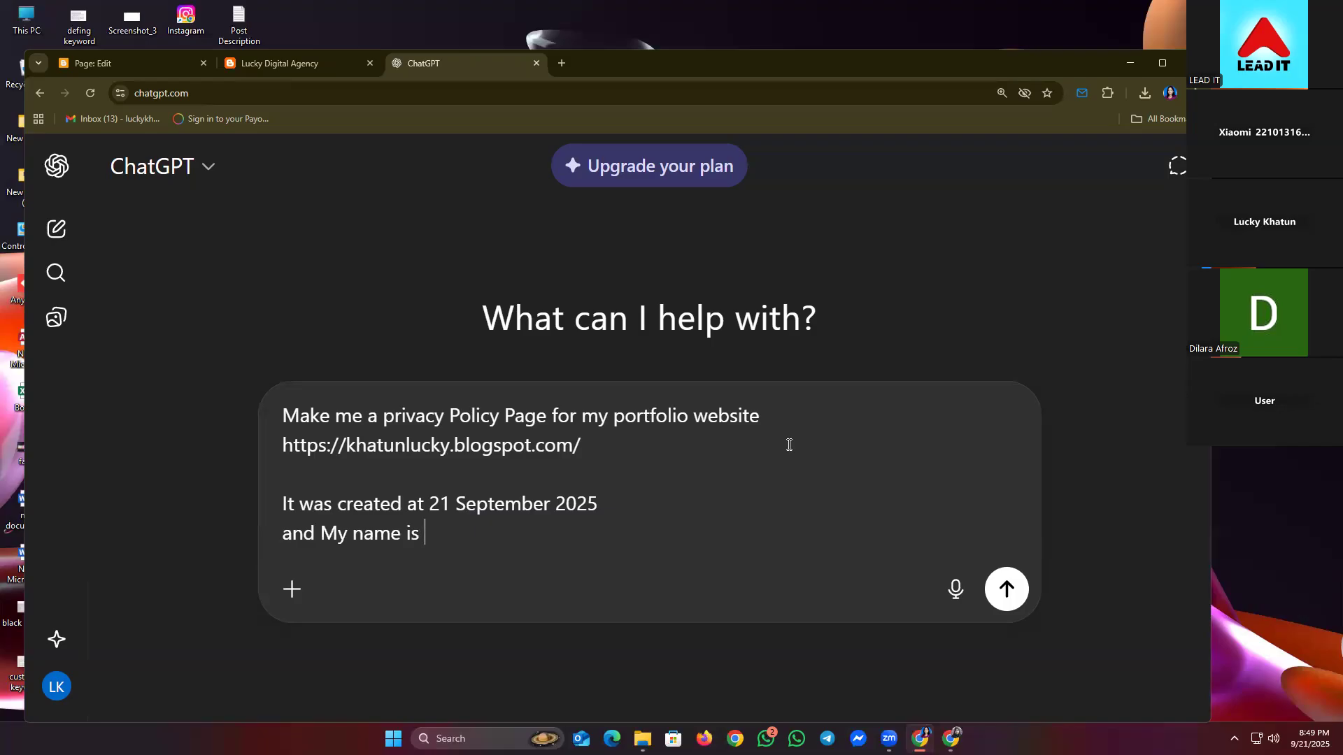
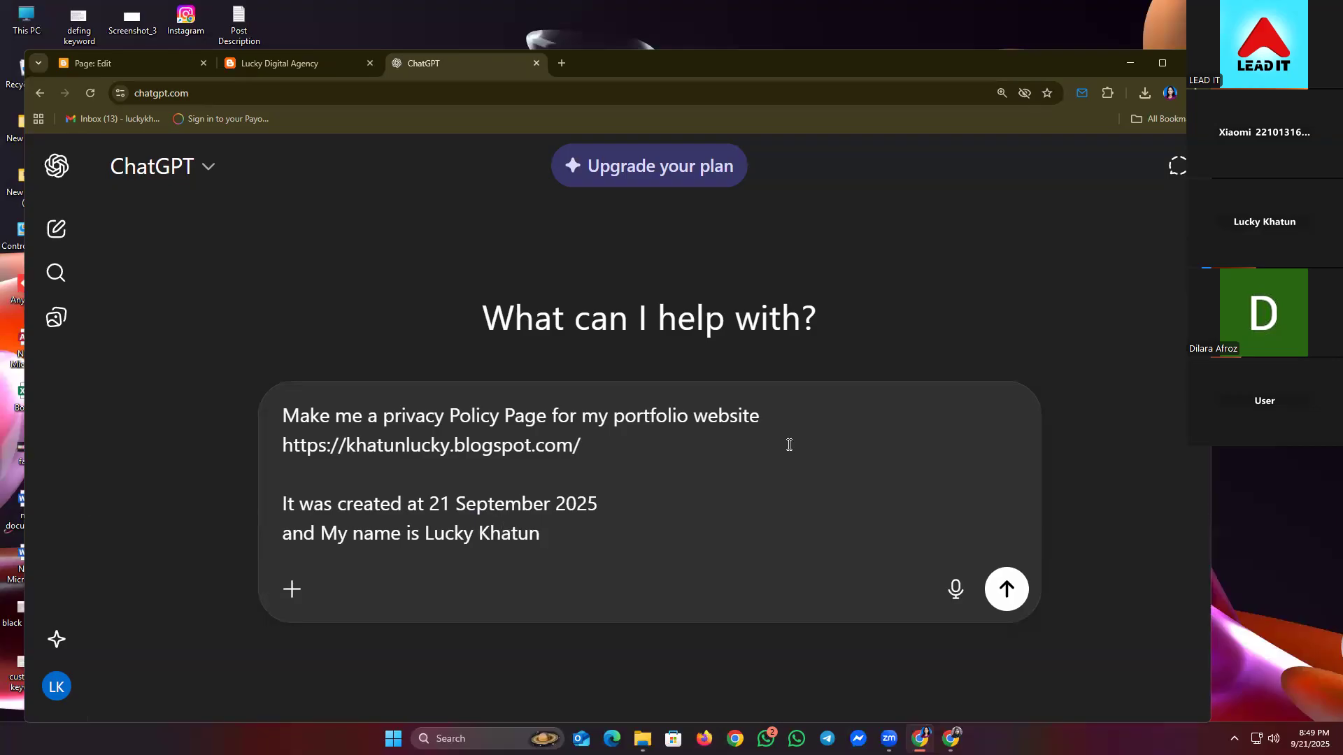
key("shift+Return")
type("M")
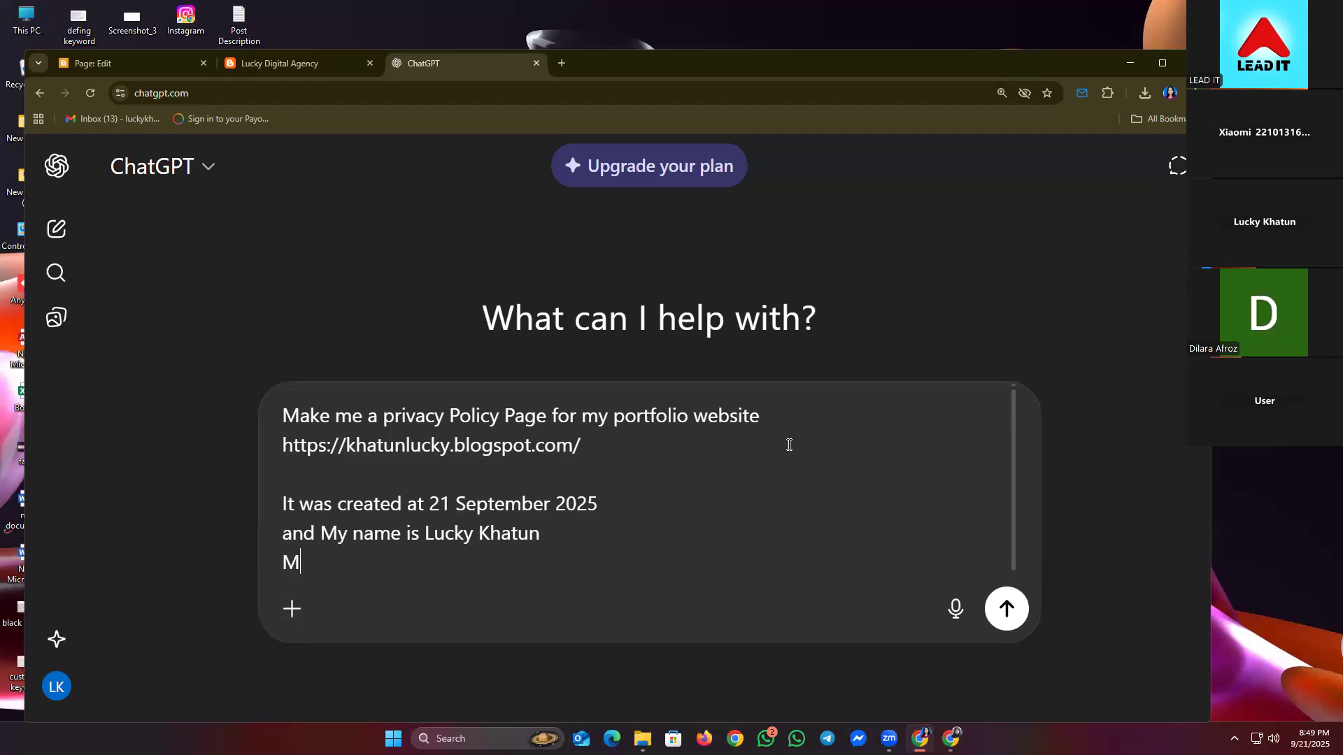
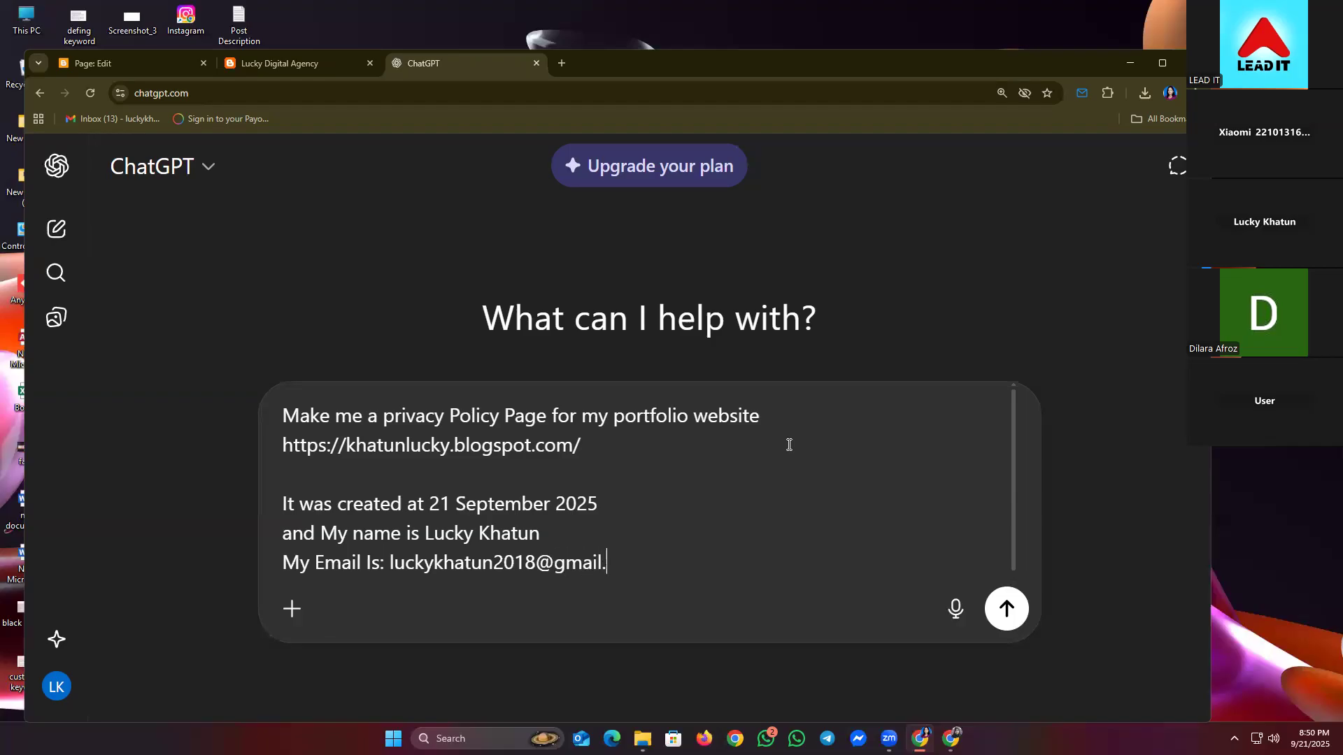
left_click(774, 414)
type("for")
type("Client")
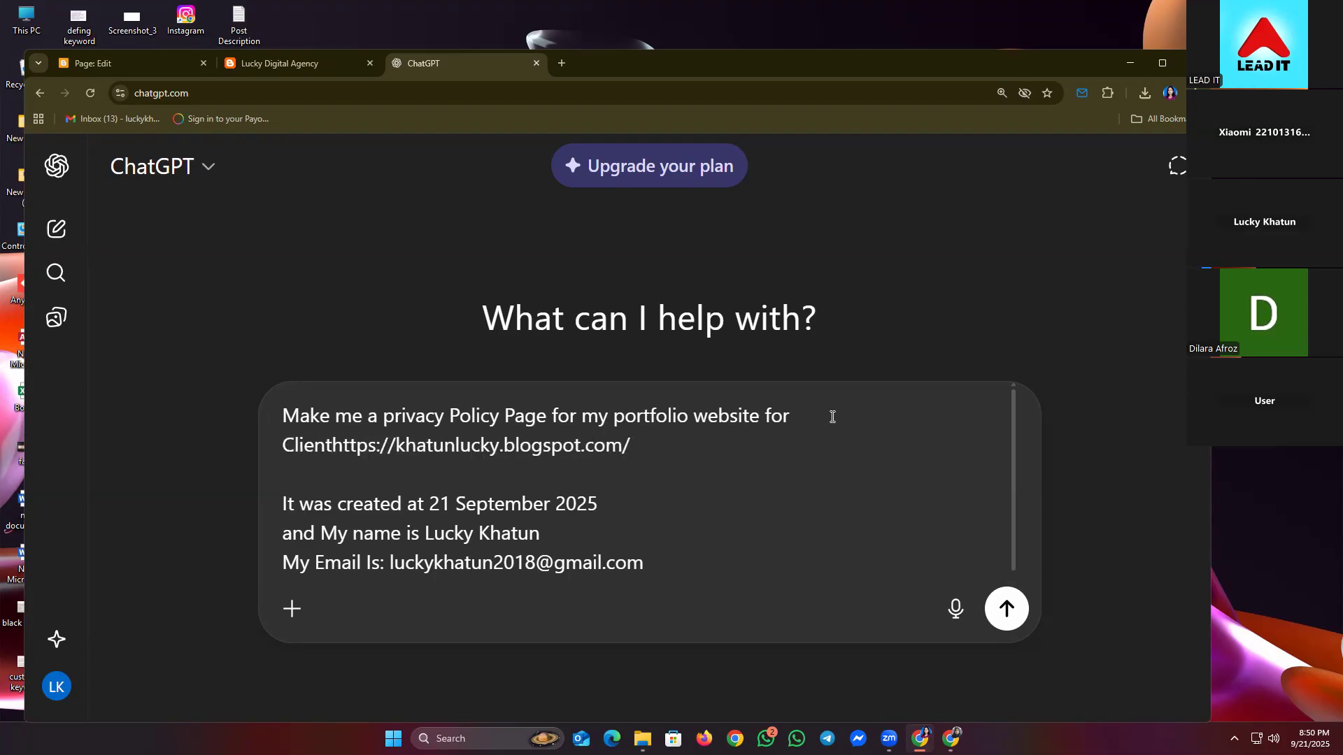
key("shift+Return")
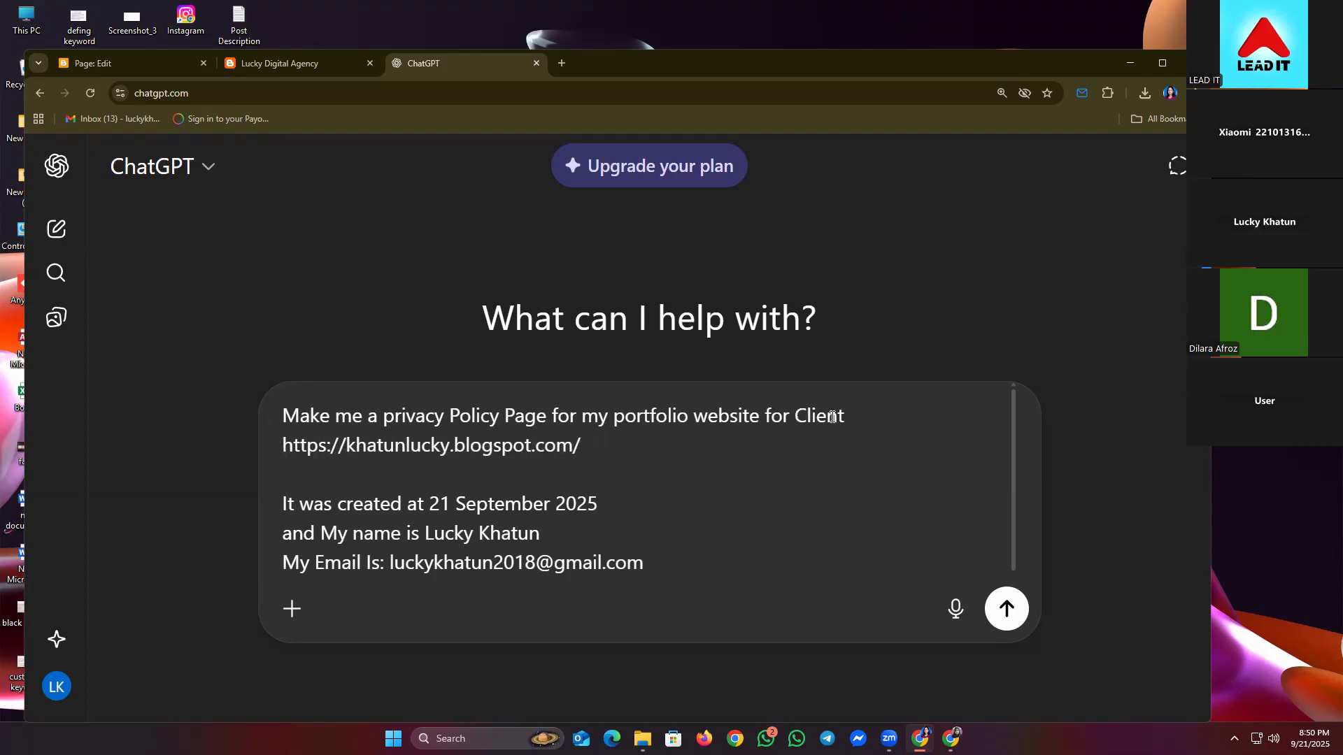
left_click(933, 407)
key("BackSpace")
key("BackSpace")
key("BackSpace")
key("BackSpace")
key("BackSpace")
key("BackSpace")
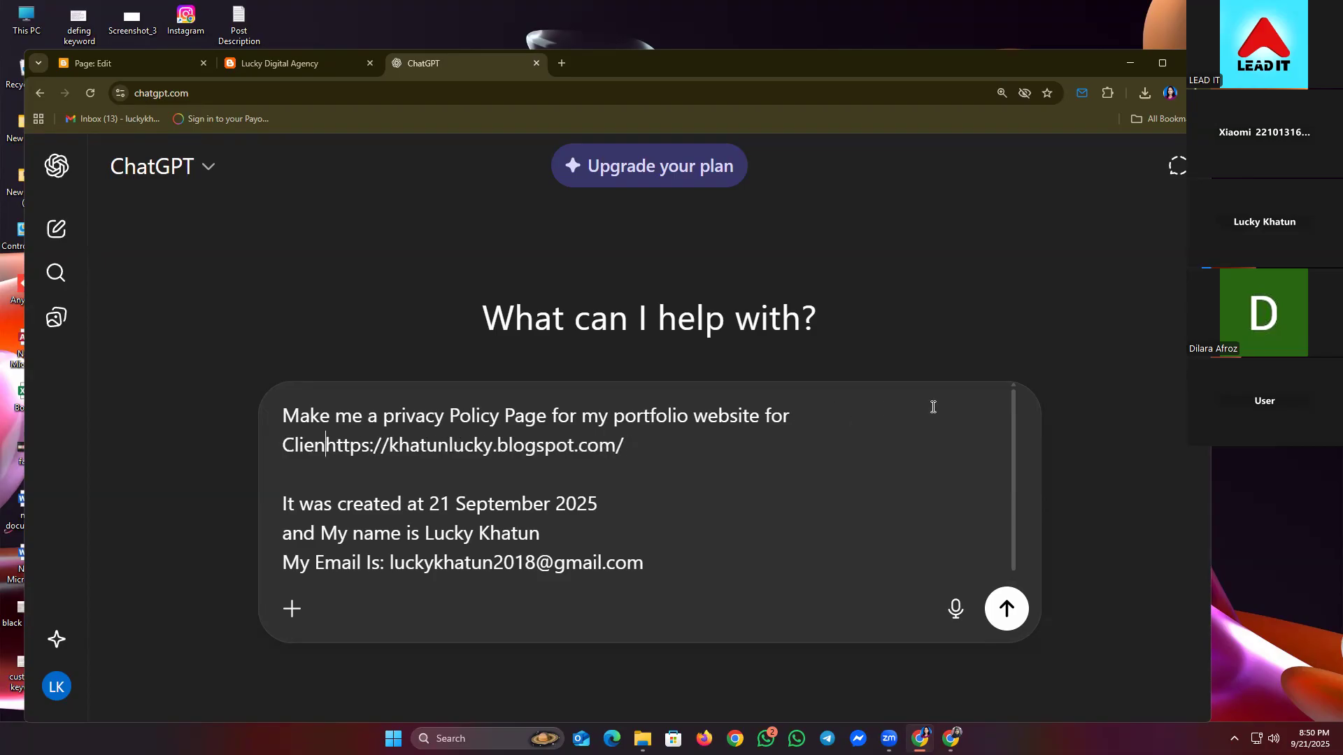
key("BackSpace")
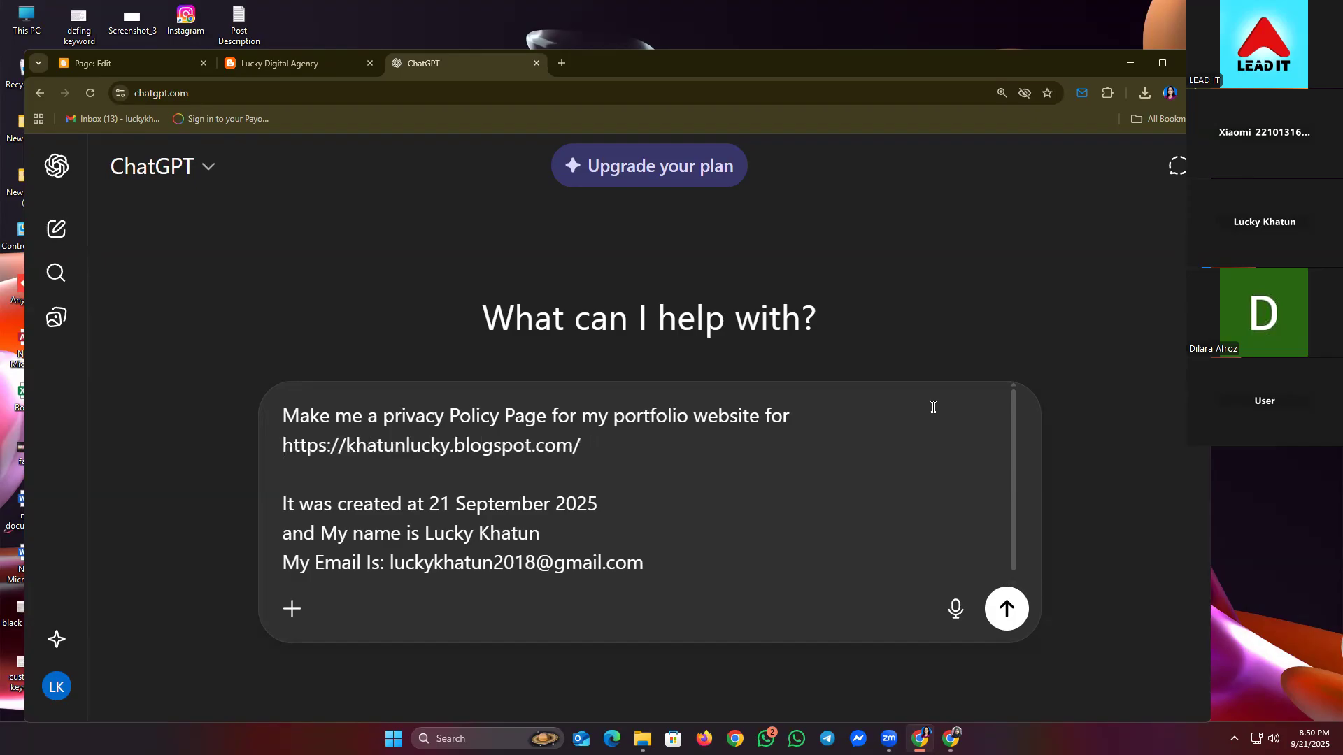
key("Up")
key("End")
type("show ")
type("my sk")
type("i")
key("BackSpace")
key("BackSpace")
key("BackSpace")
key("BackSpace")
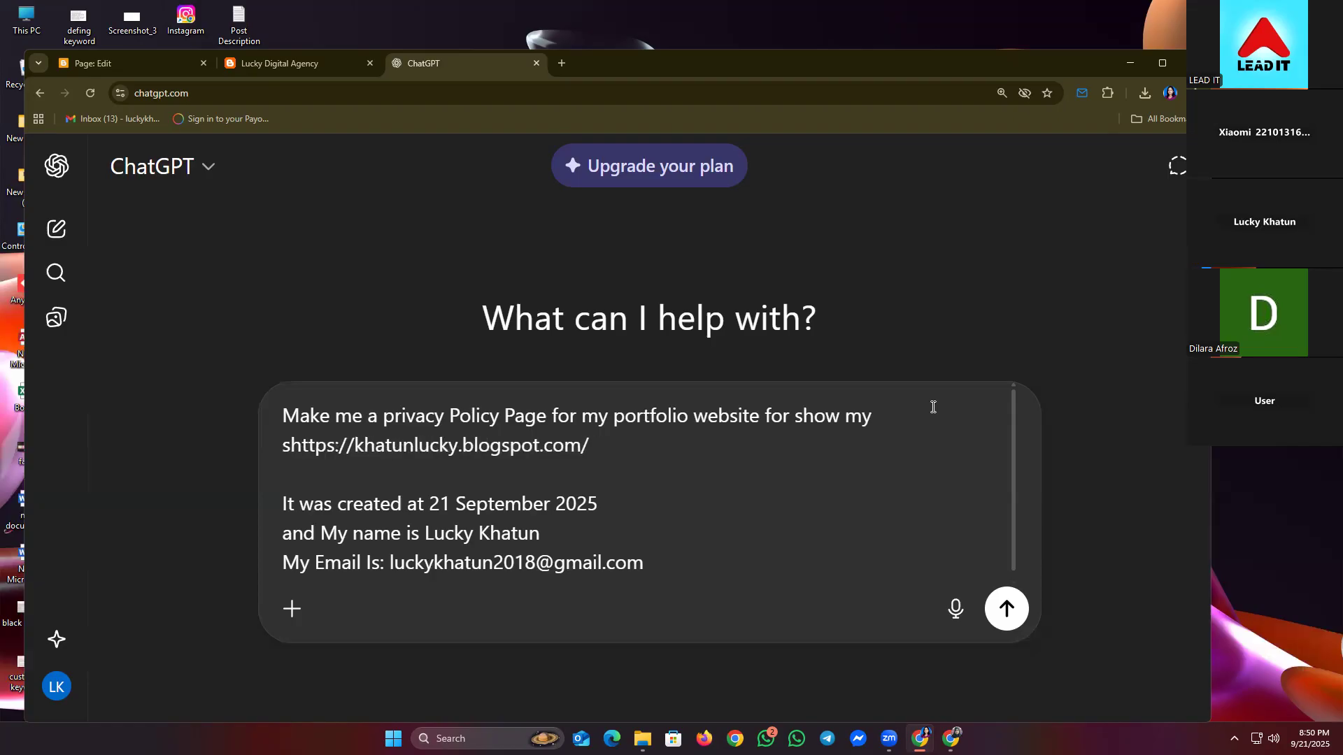
key("BackSpace")
key("BackSpace")
key("BackSpace")
key("BackSpace")
key("BackSpace")
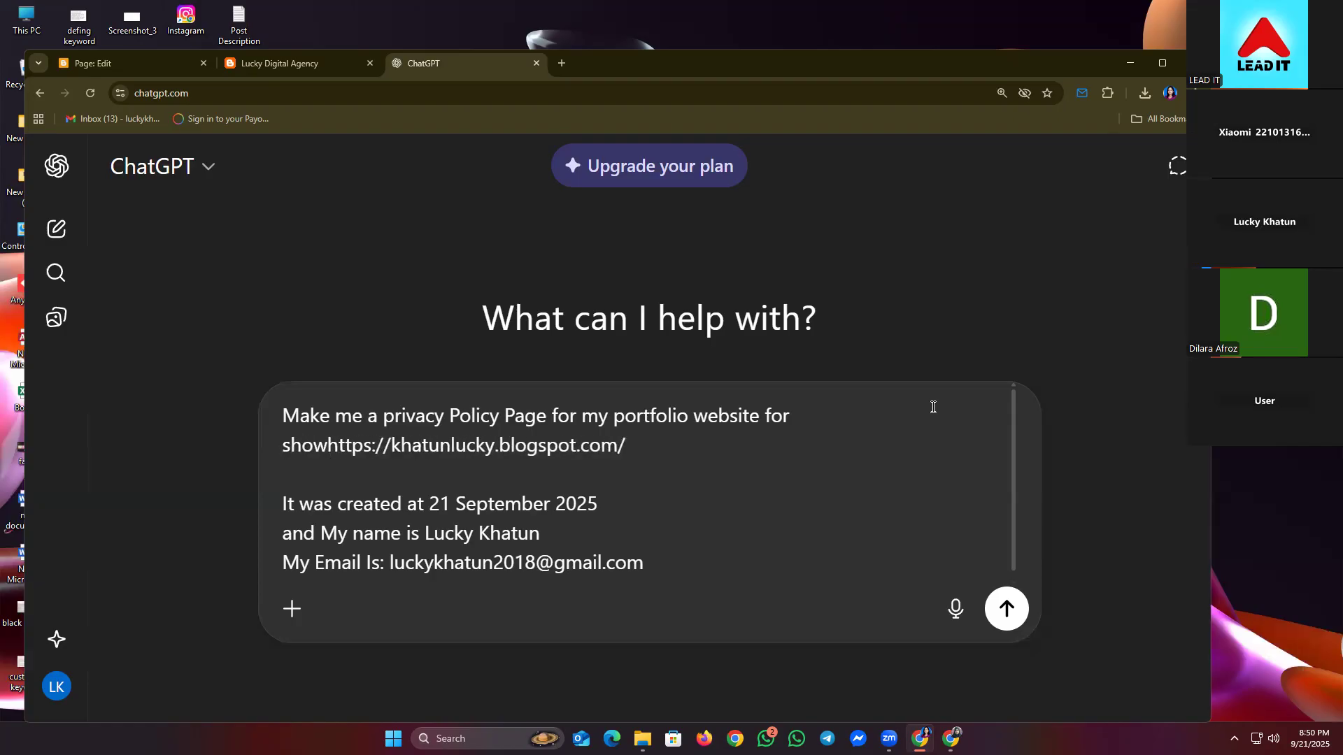
key("BackSpace")
key("BackSpace")
key("BackSpace")
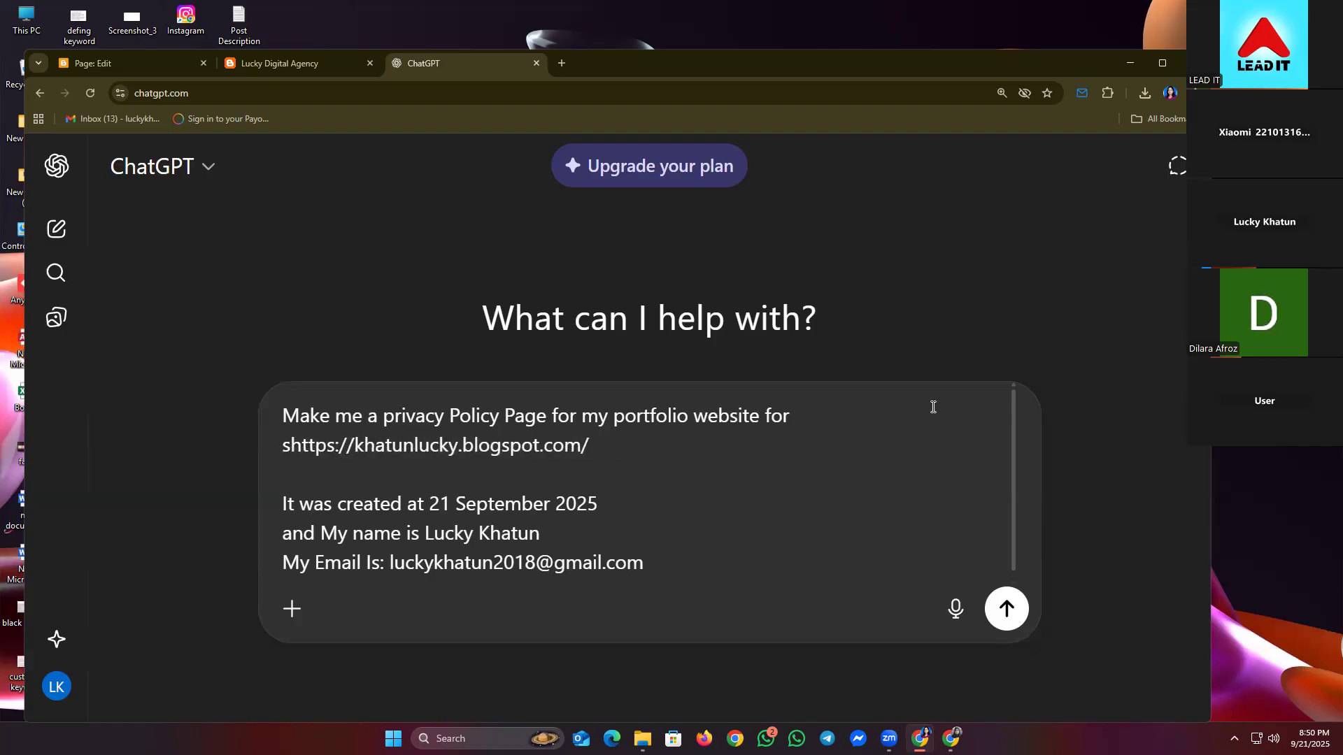
key("BackSpace")
key("BackSpace")
key("BackSpace")
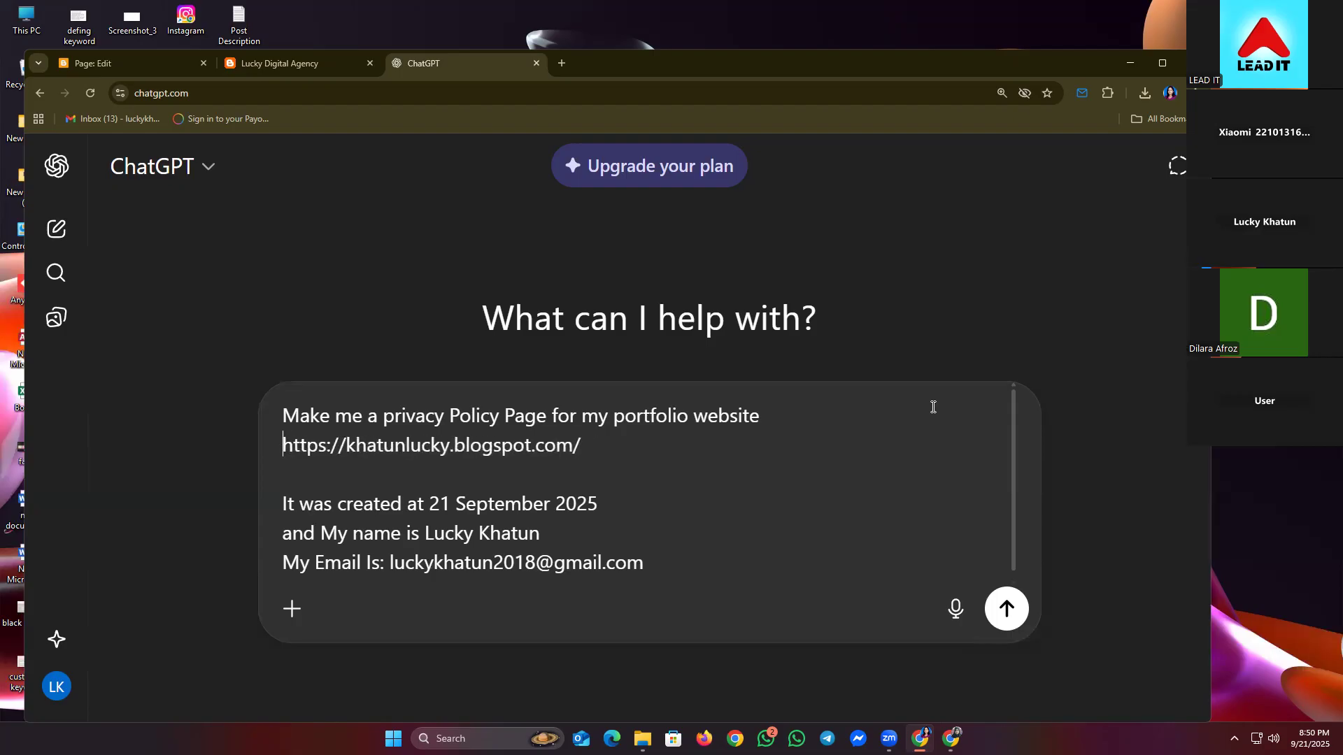
left_click(799, 478)
left_click(767, 409)
left_click_drag(652, 565, 280, 445)
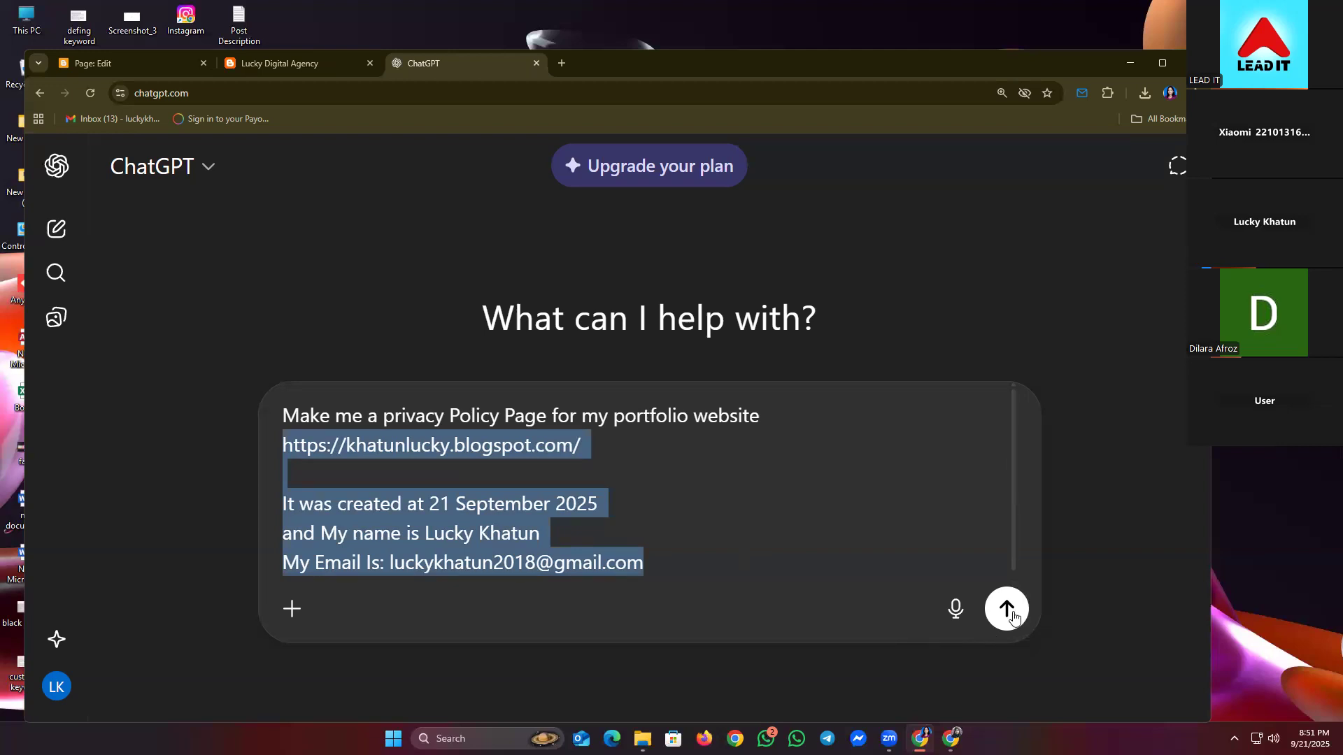
- Send the Privacy Policy request, ask for it 'in easy to copy window', and review the code block
left_click(1007, 609)
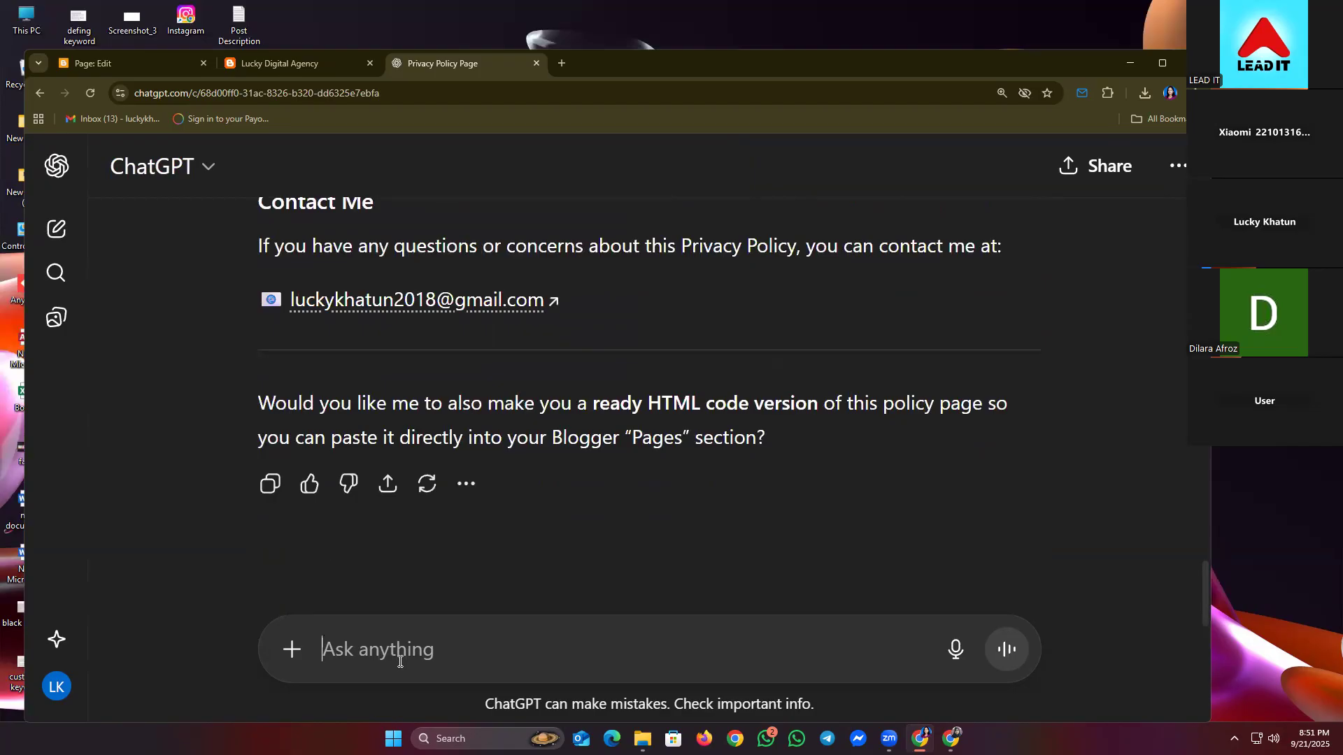
type("give me it in easy")
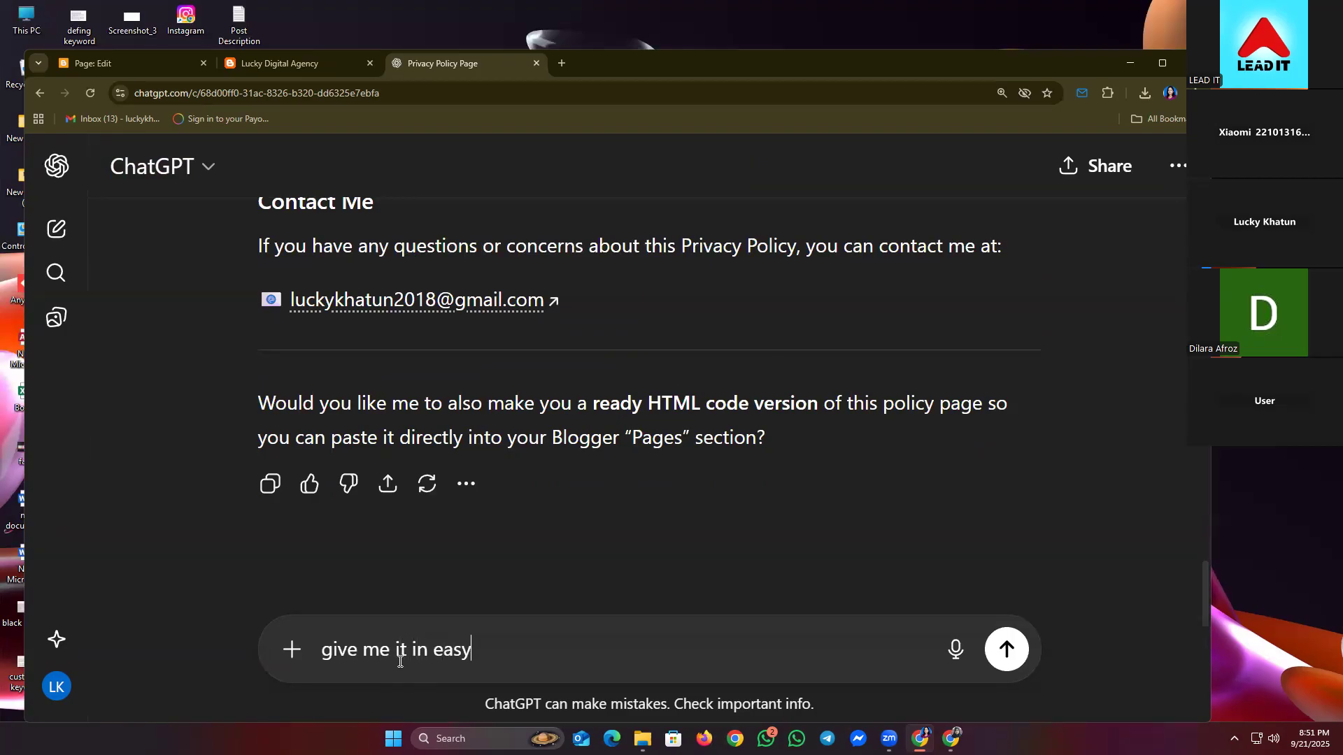
type(" to copy window")
key("Return")
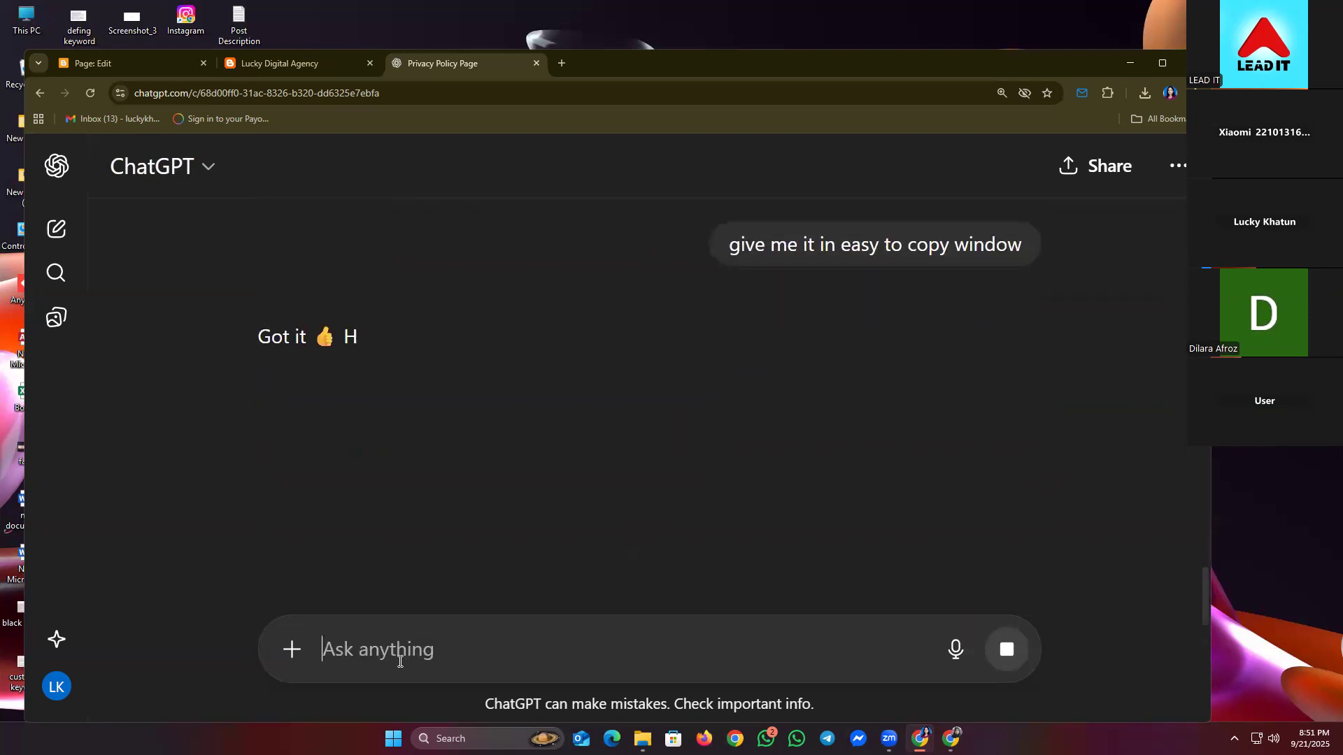
scroll(378, 533, "down", 4)
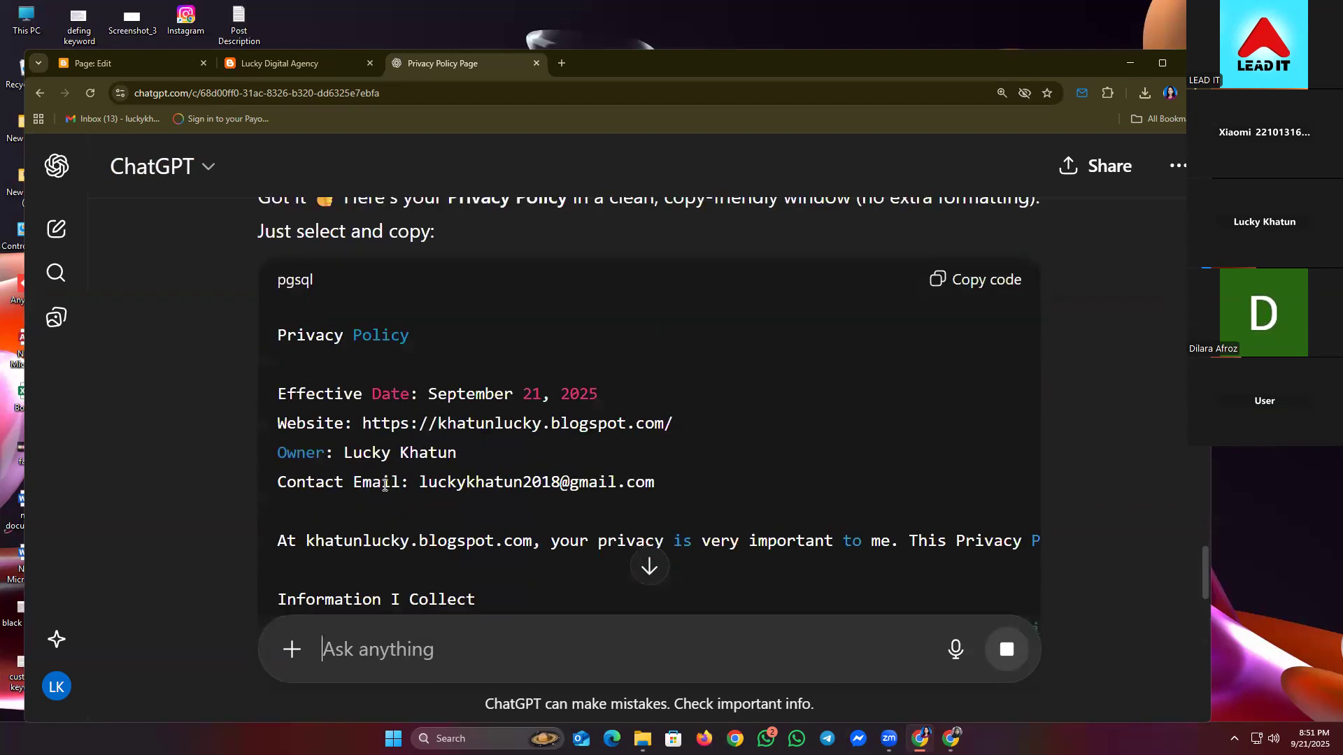
scroll(340, 333, "down", 6)
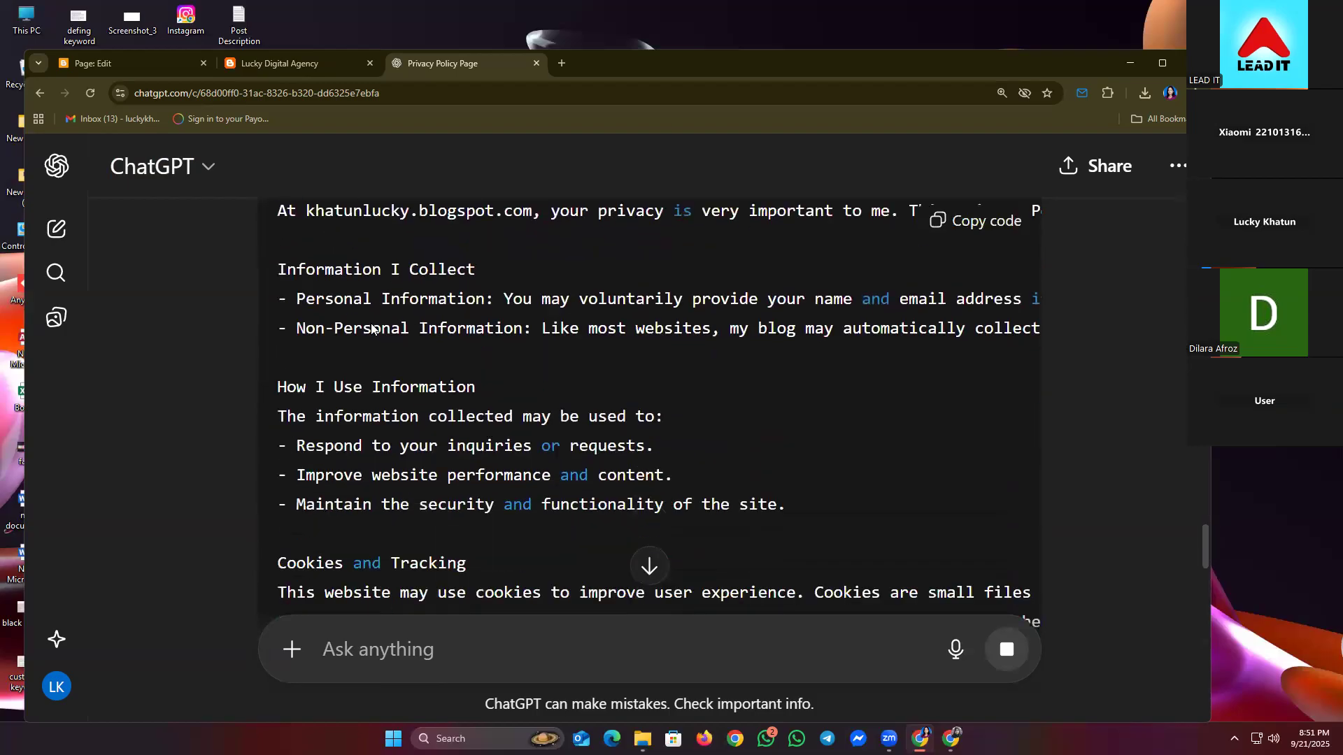
scroll(372, 324, "down", 8)
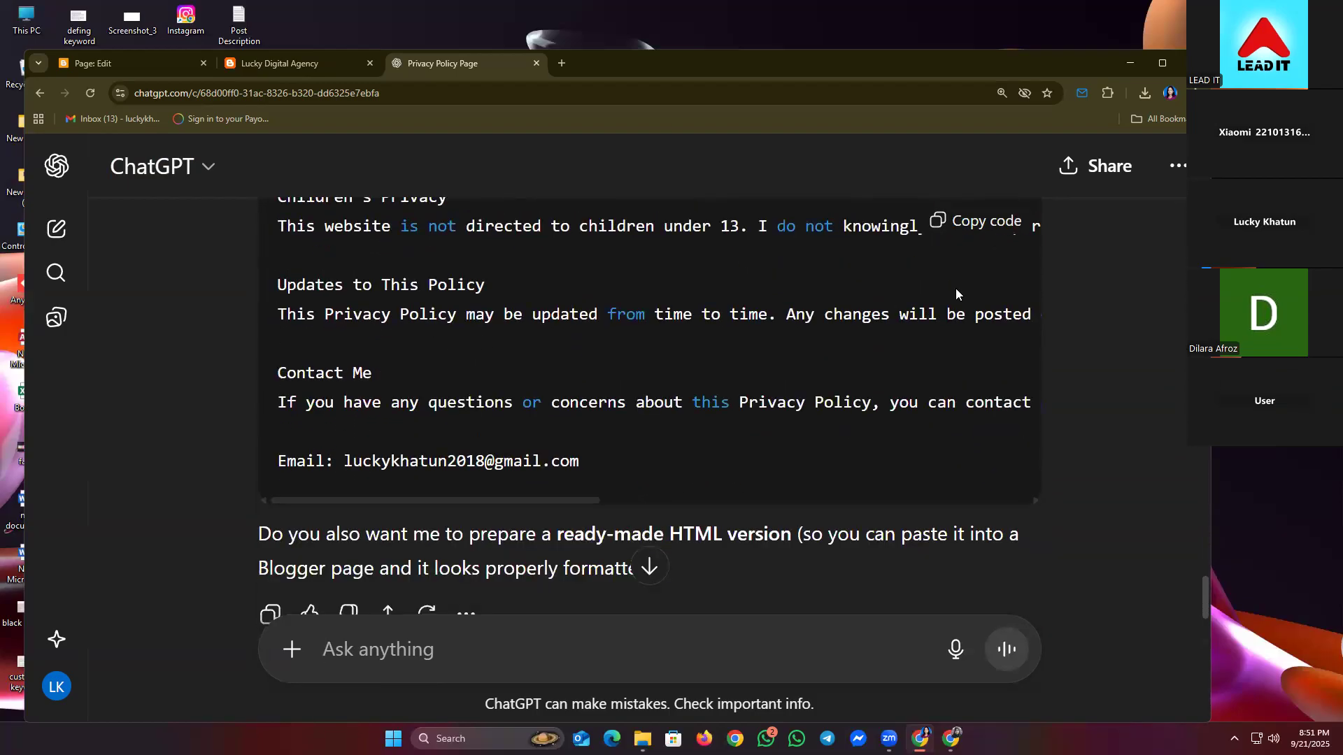
scroll(955, 288, "up", 10)
scroll(988, 235, "up", 9)
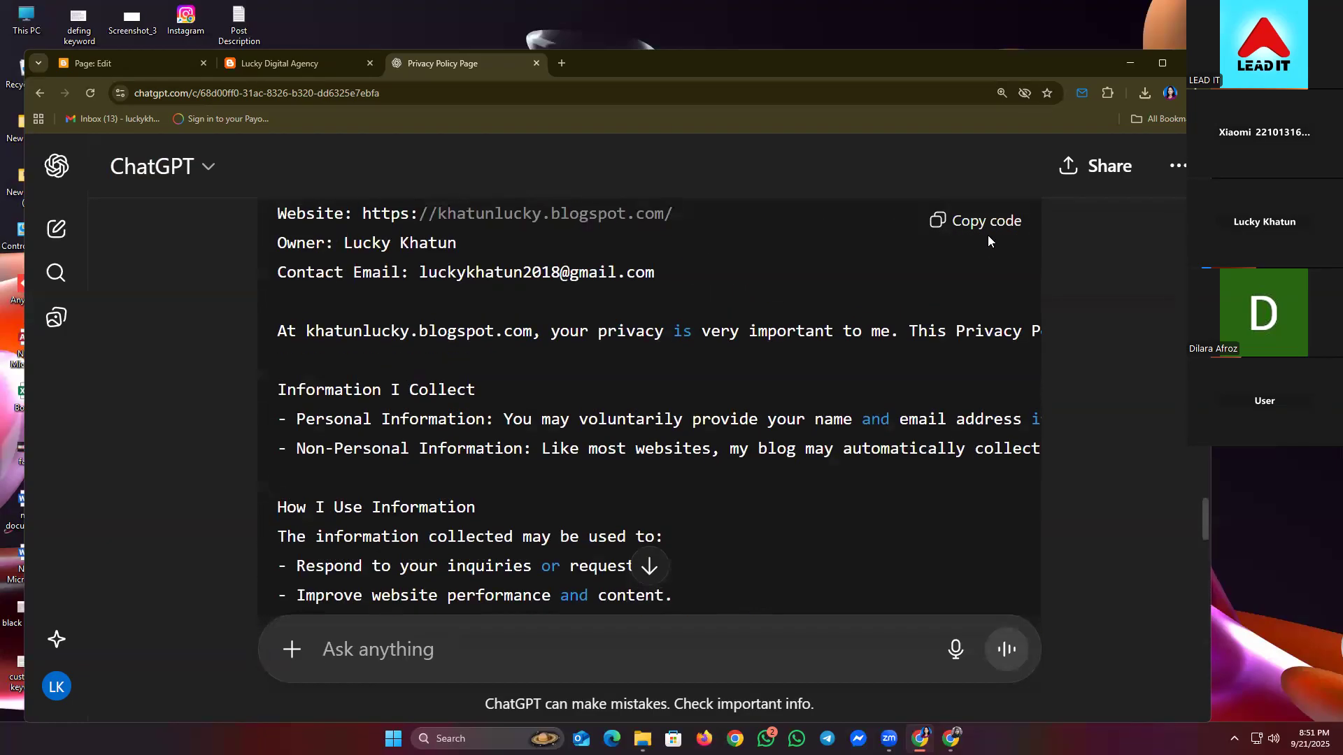
- Copy the generated policy, paste it into the Privacy Policy page body, and publish it
left_click(987, 492)
left_click(253, 70)
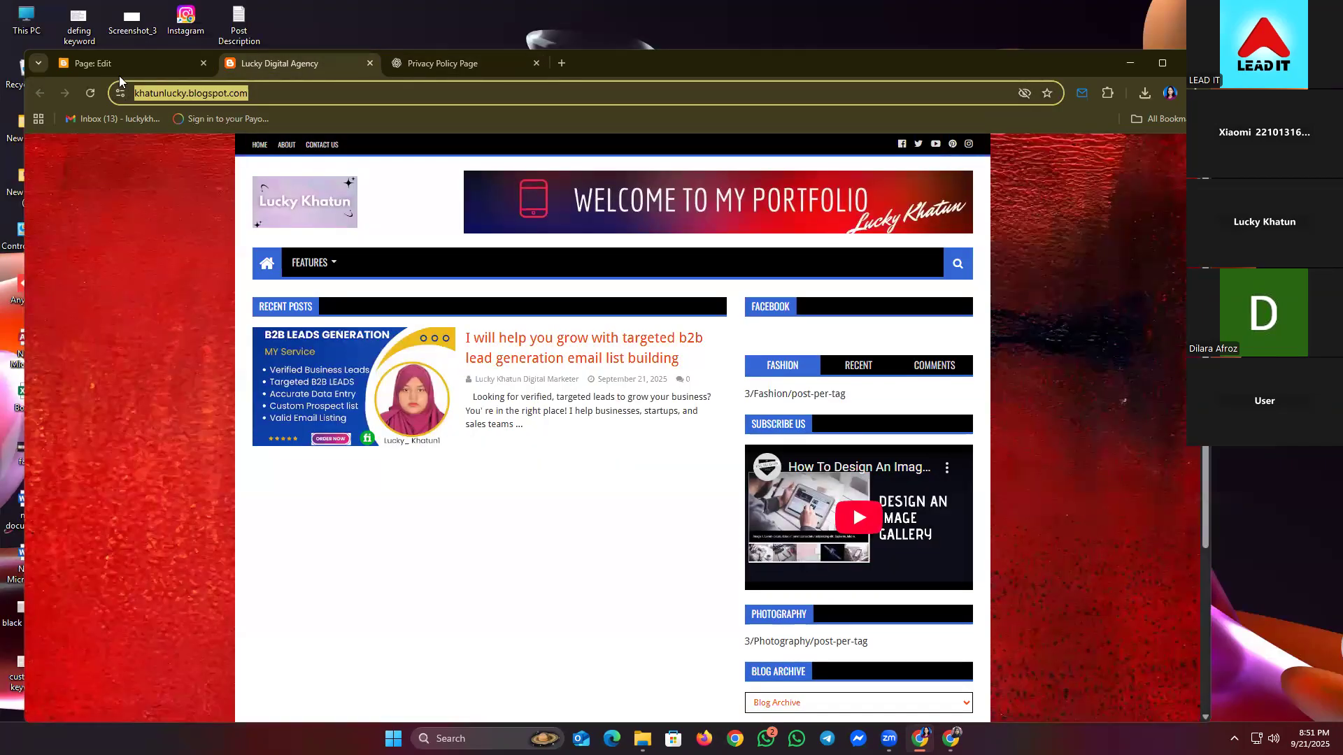
left_click(115, 61)
left_click(169, 386)
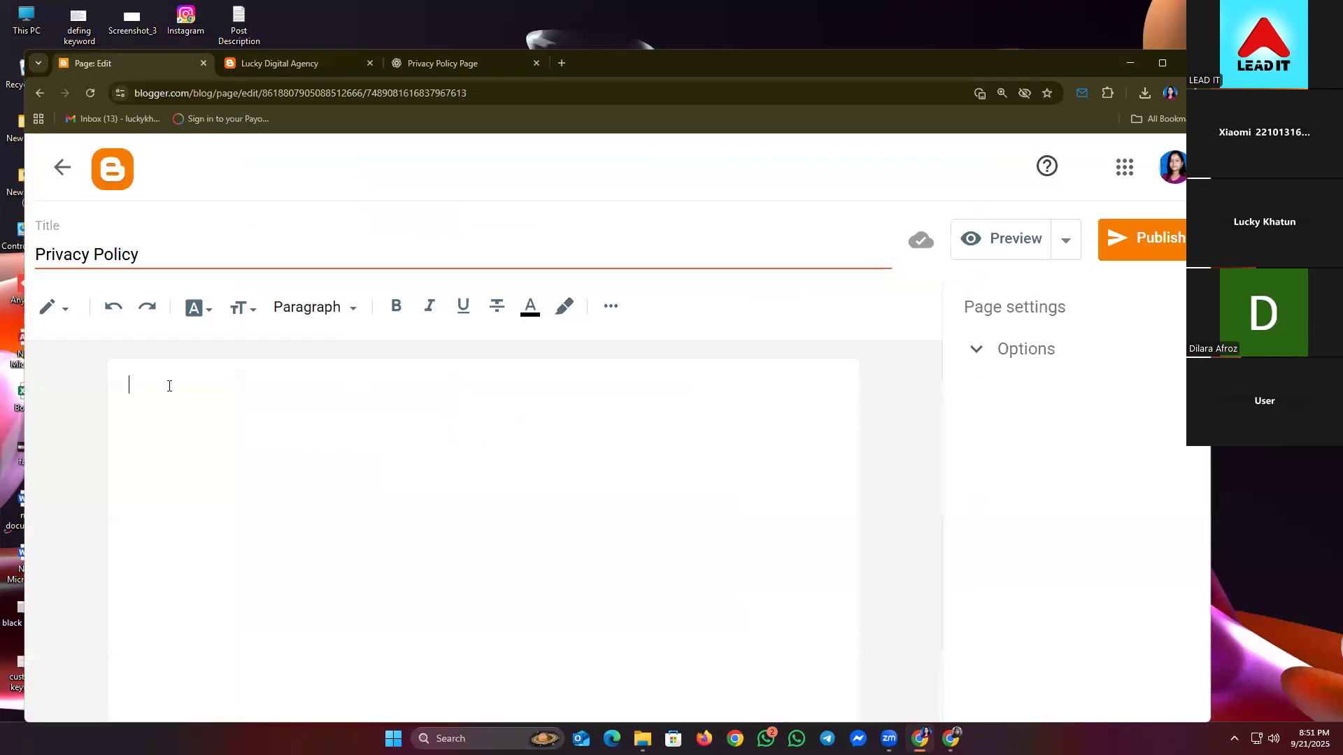
key("ctrl+v")
scroll(388, 610, "up", 4)
scroll(389, 611, "up", 15)
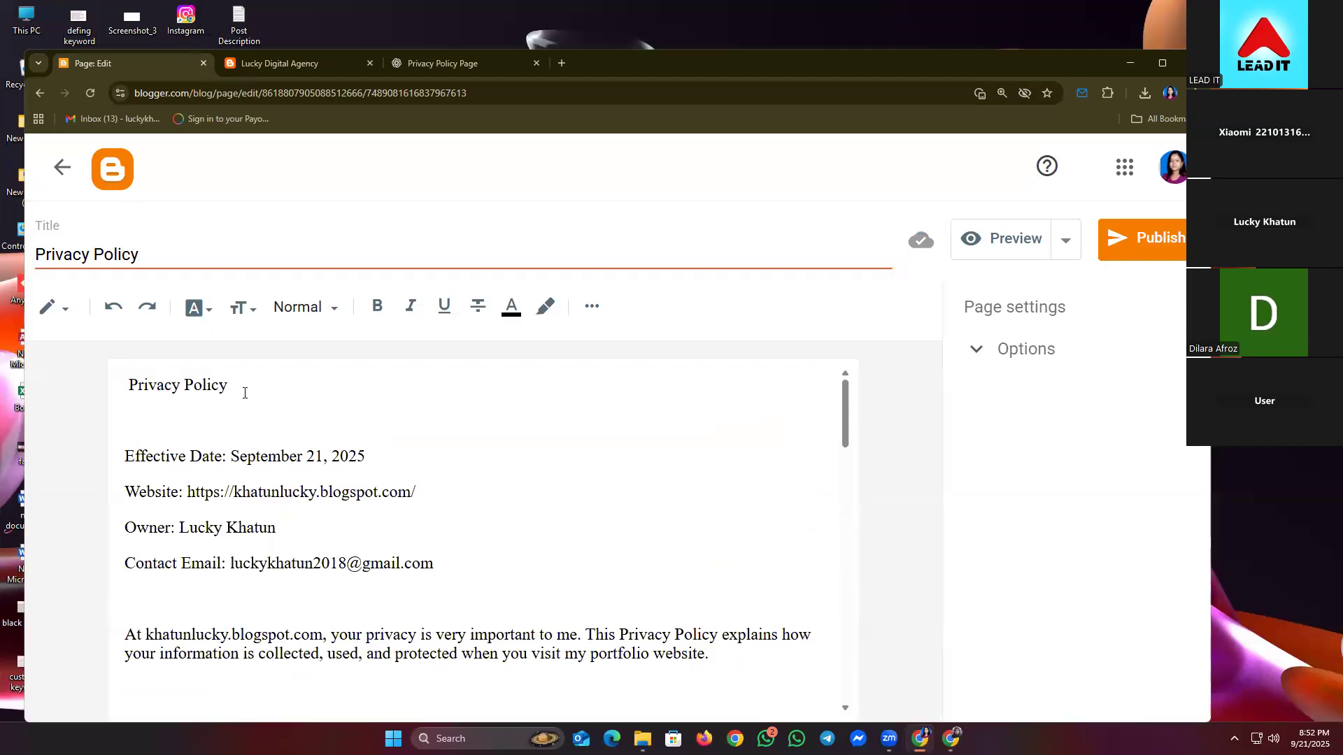
left_click(1147, 240)
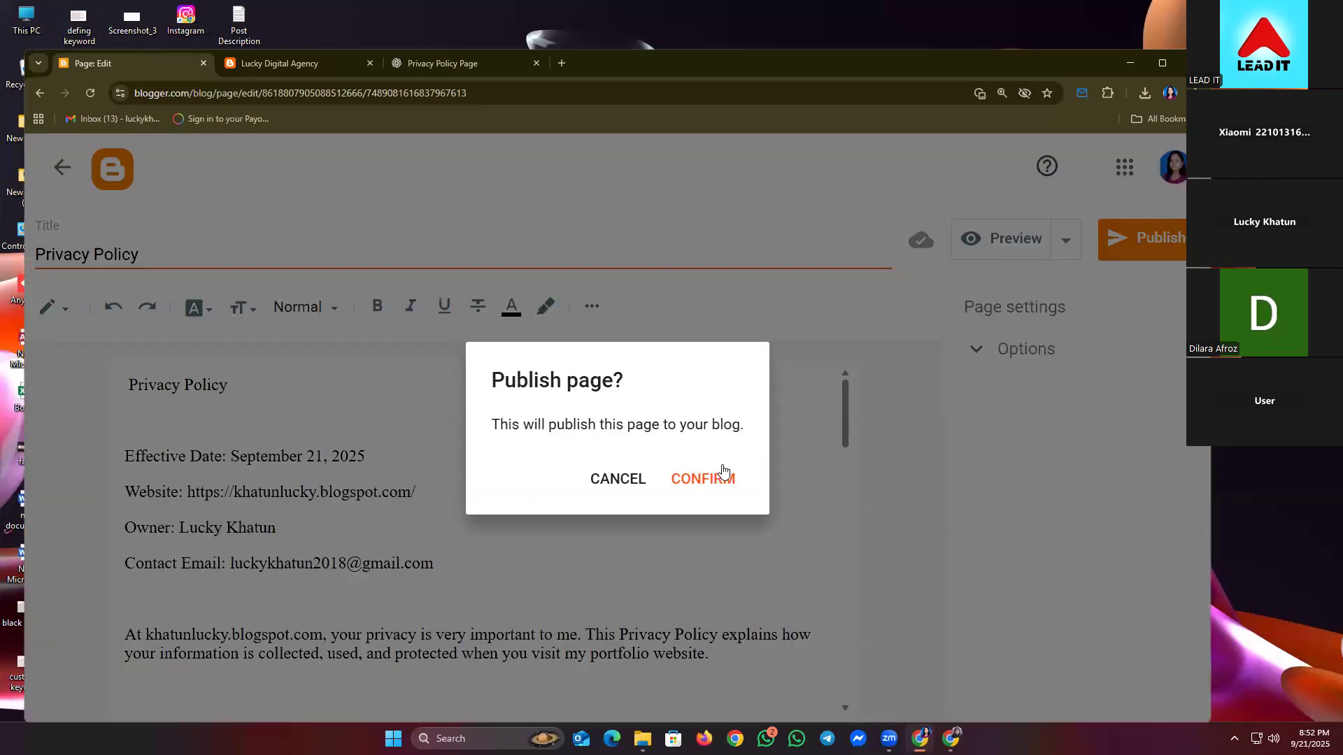
left_click(721, 470)
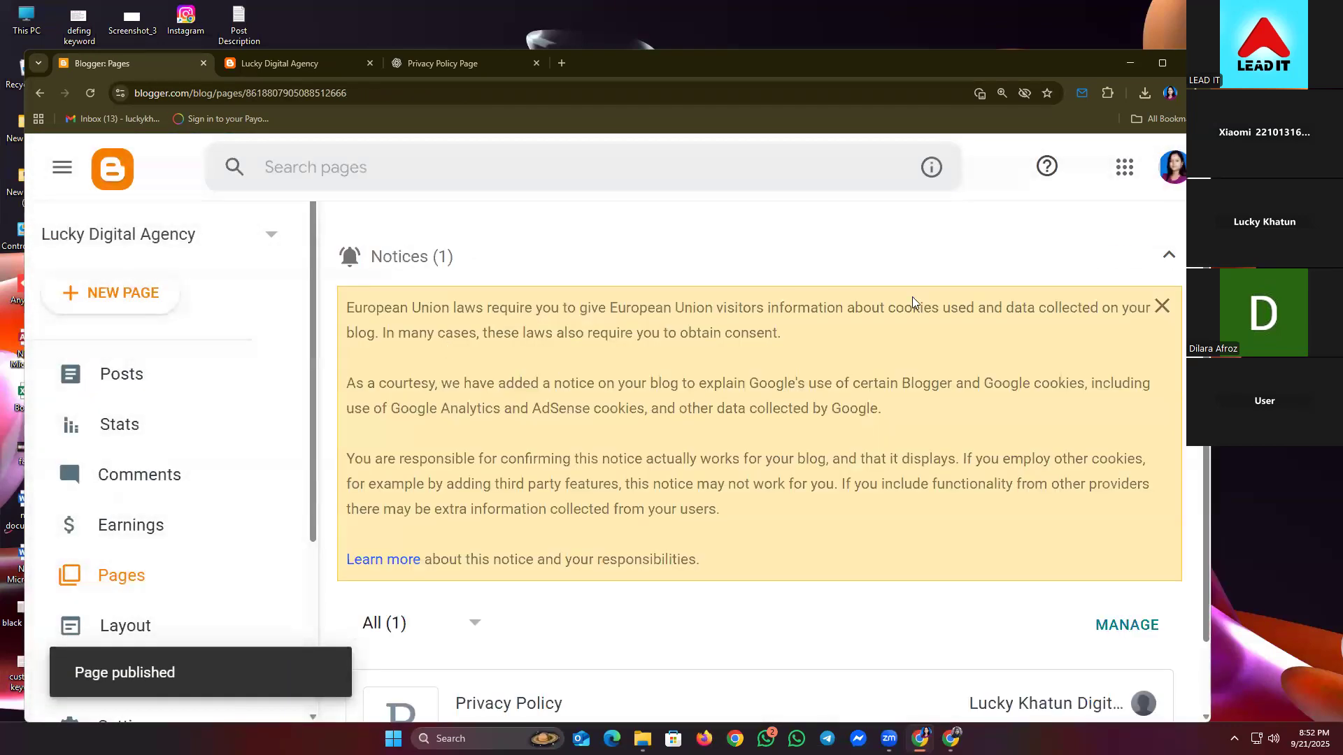
- Create a new page and enter its title as 'Conaact US'
left_click(1170, 258)
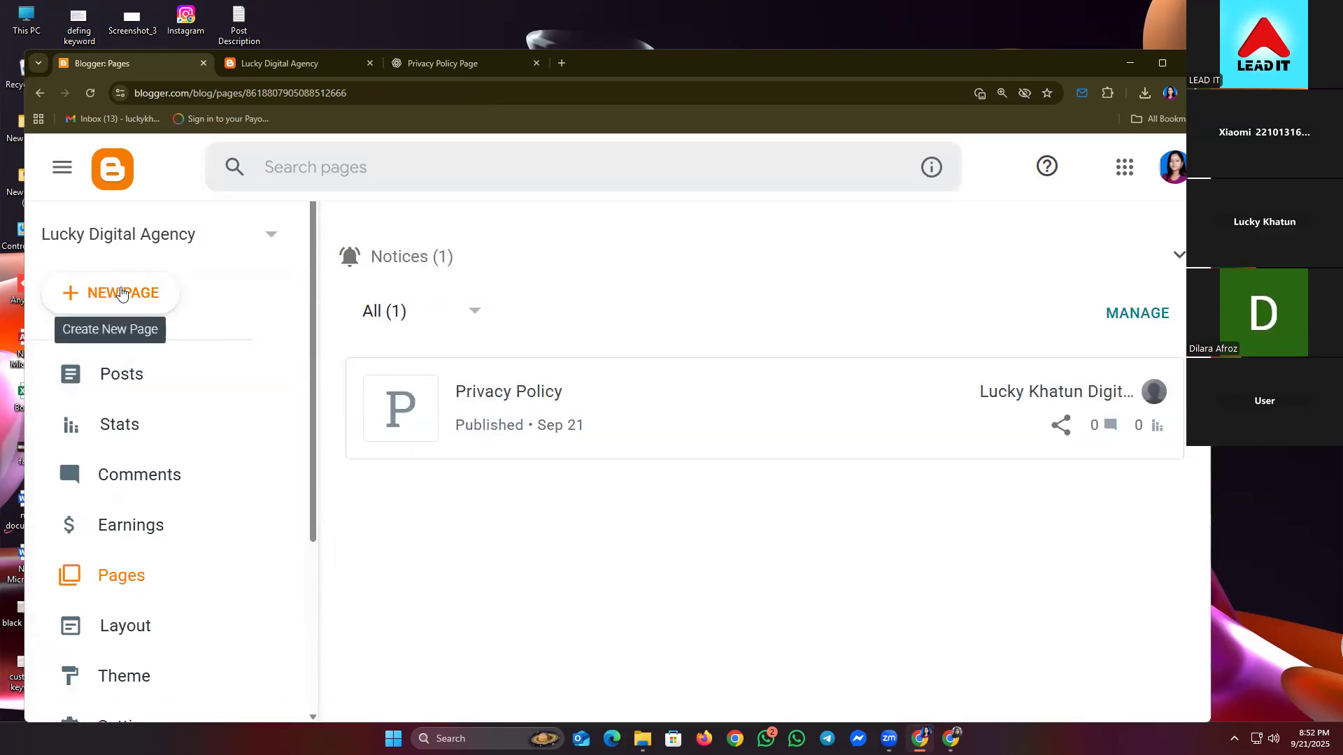
left_click(107, 293)
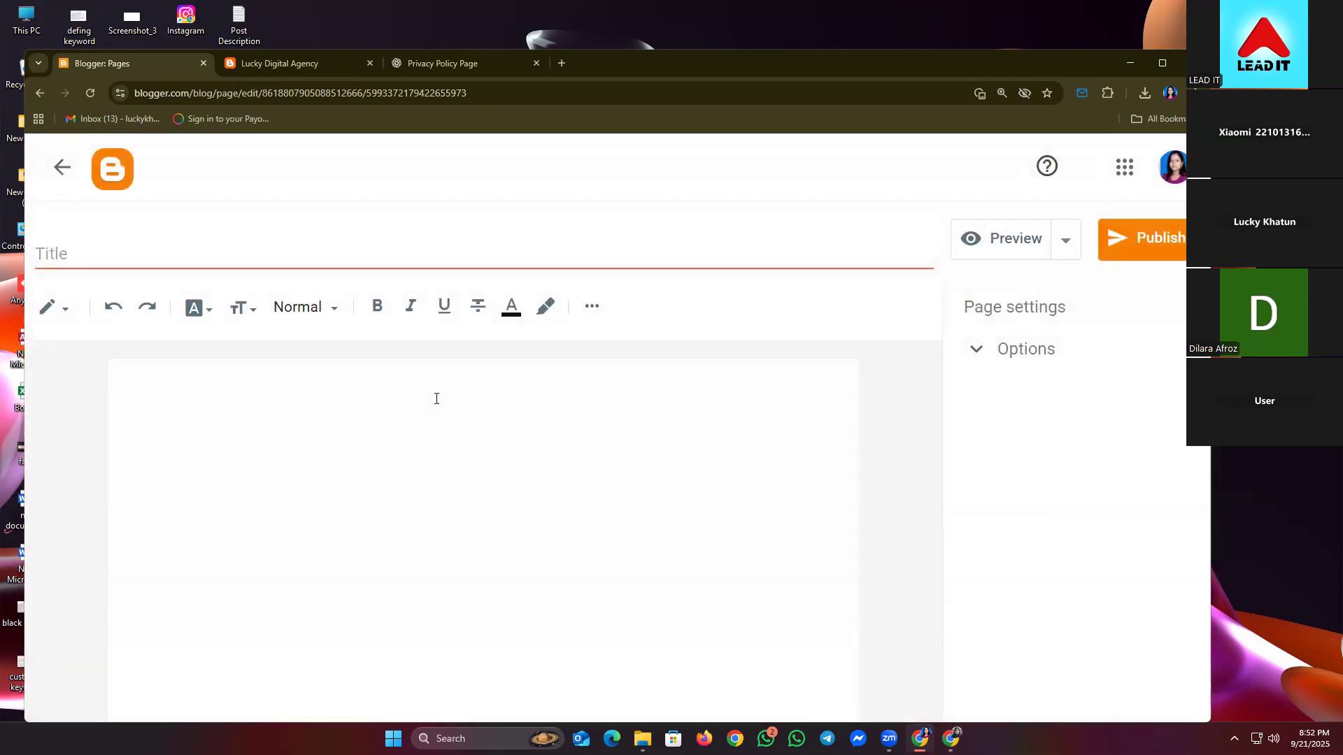
left_click(114, 256)
type("Con")
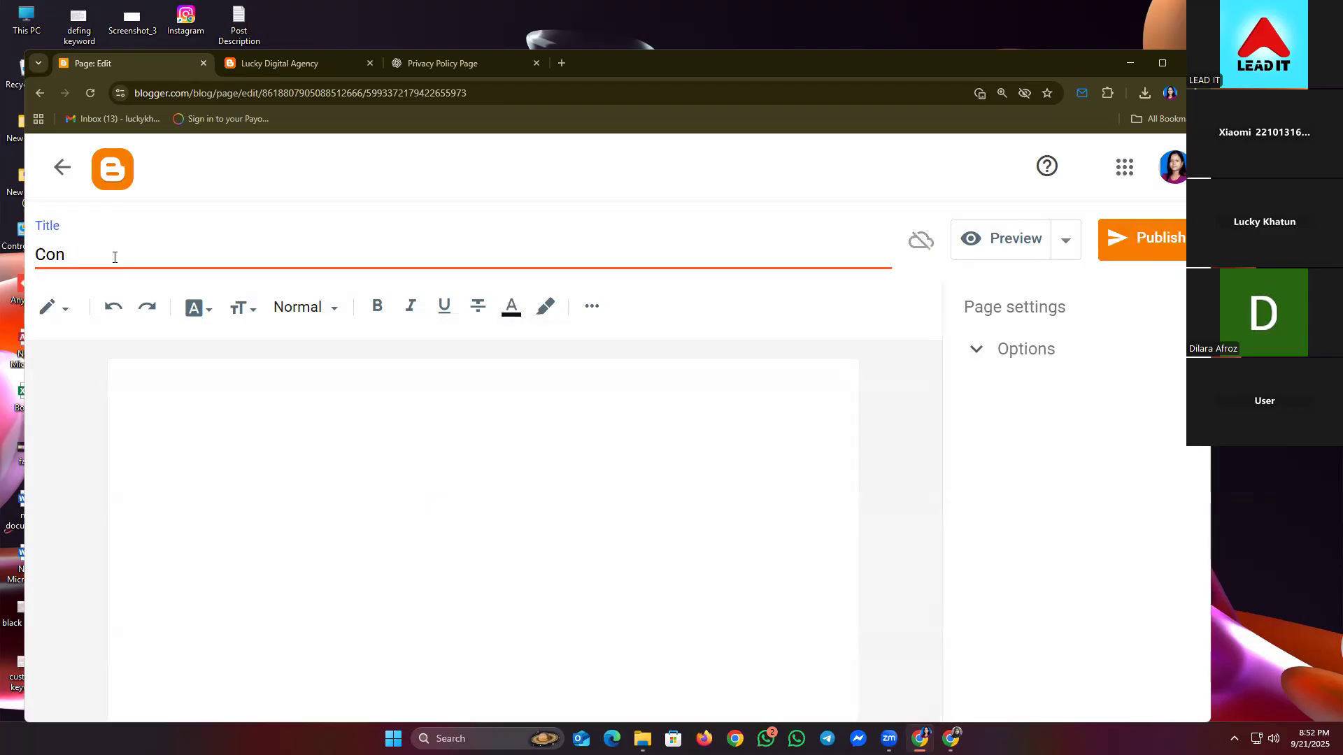
type("aact US")
left_click(251, 409)
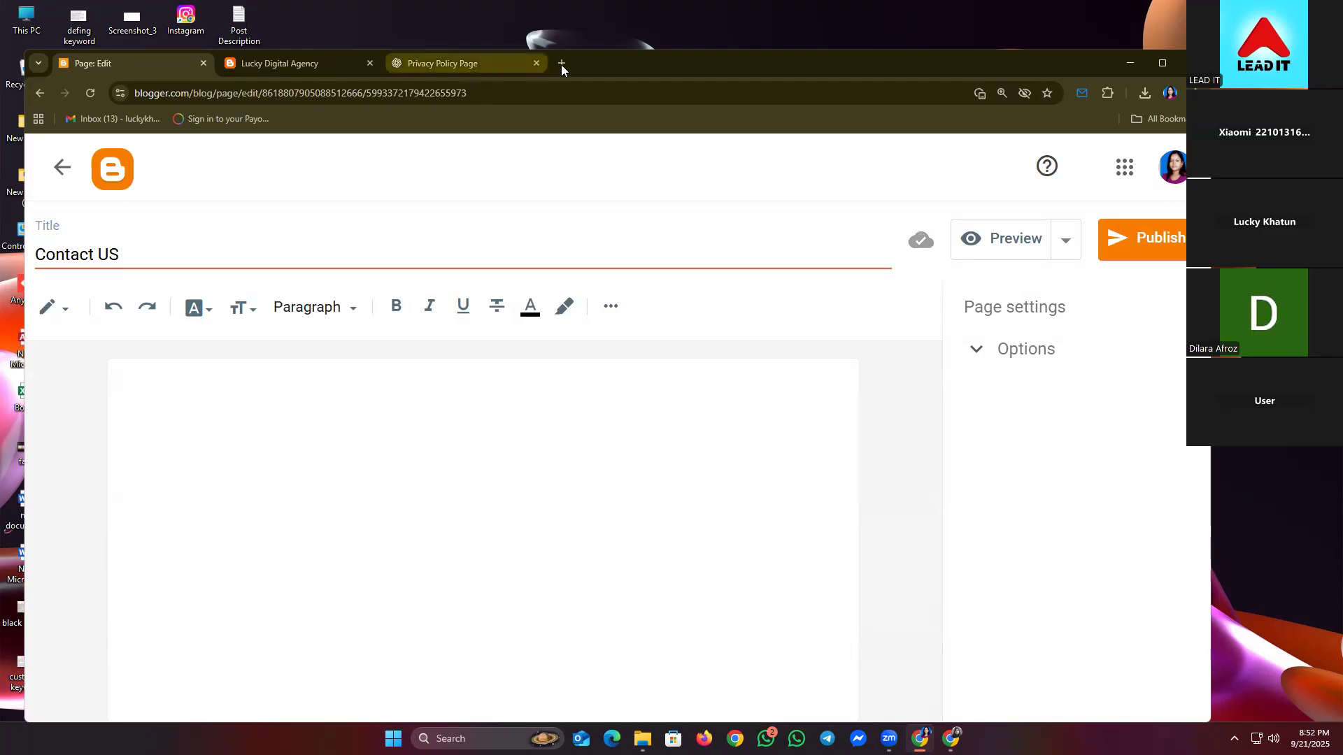
left_click(561, 63)
- Load facebook.com in the new tab, open your own profile and copy its URL
type("f")
left_click(210, 130)
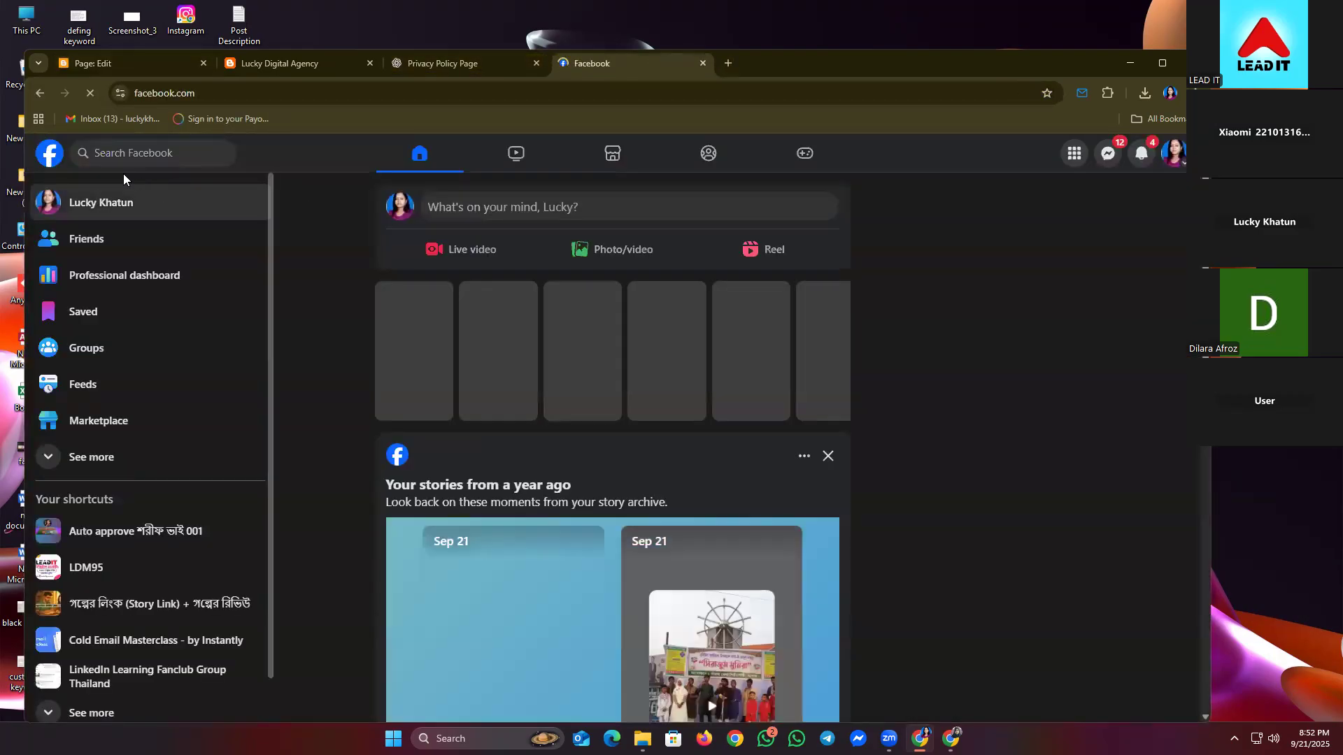
left_click(101, 201)
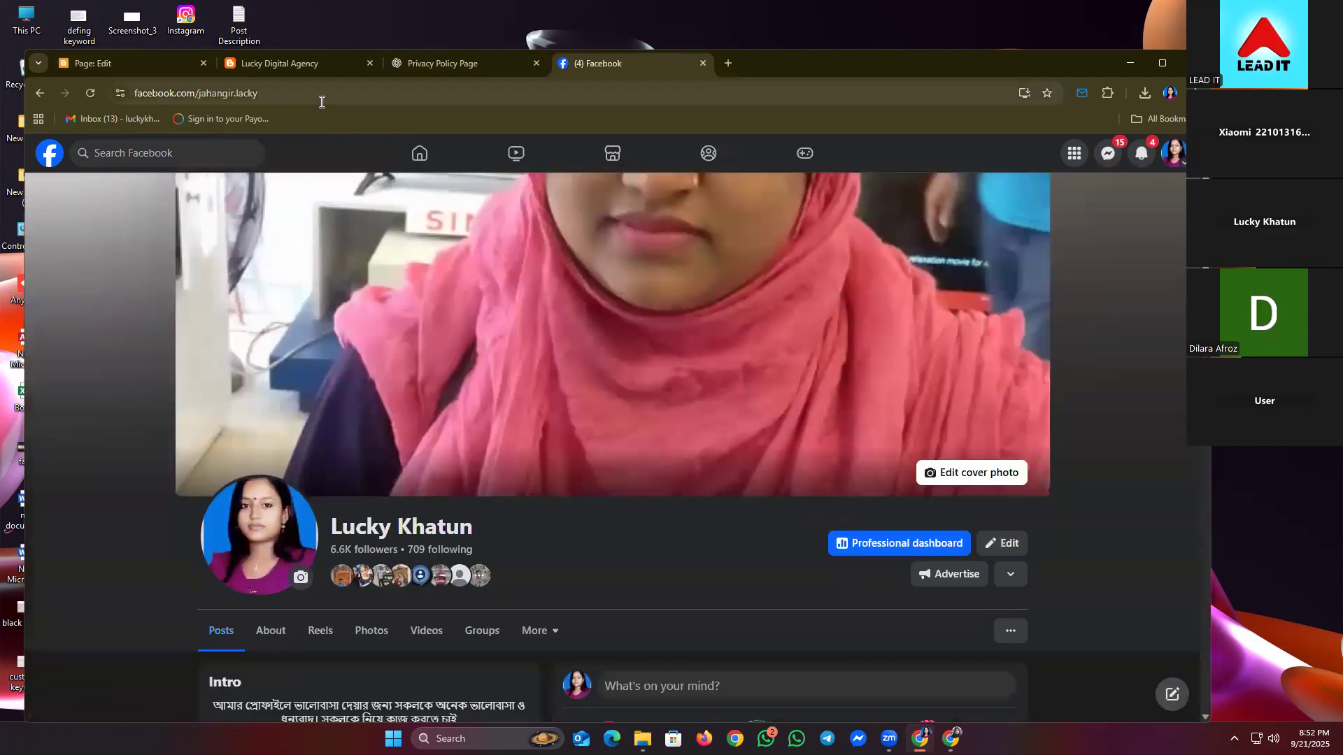
left_click(324, 100)
key("ctrl+c")
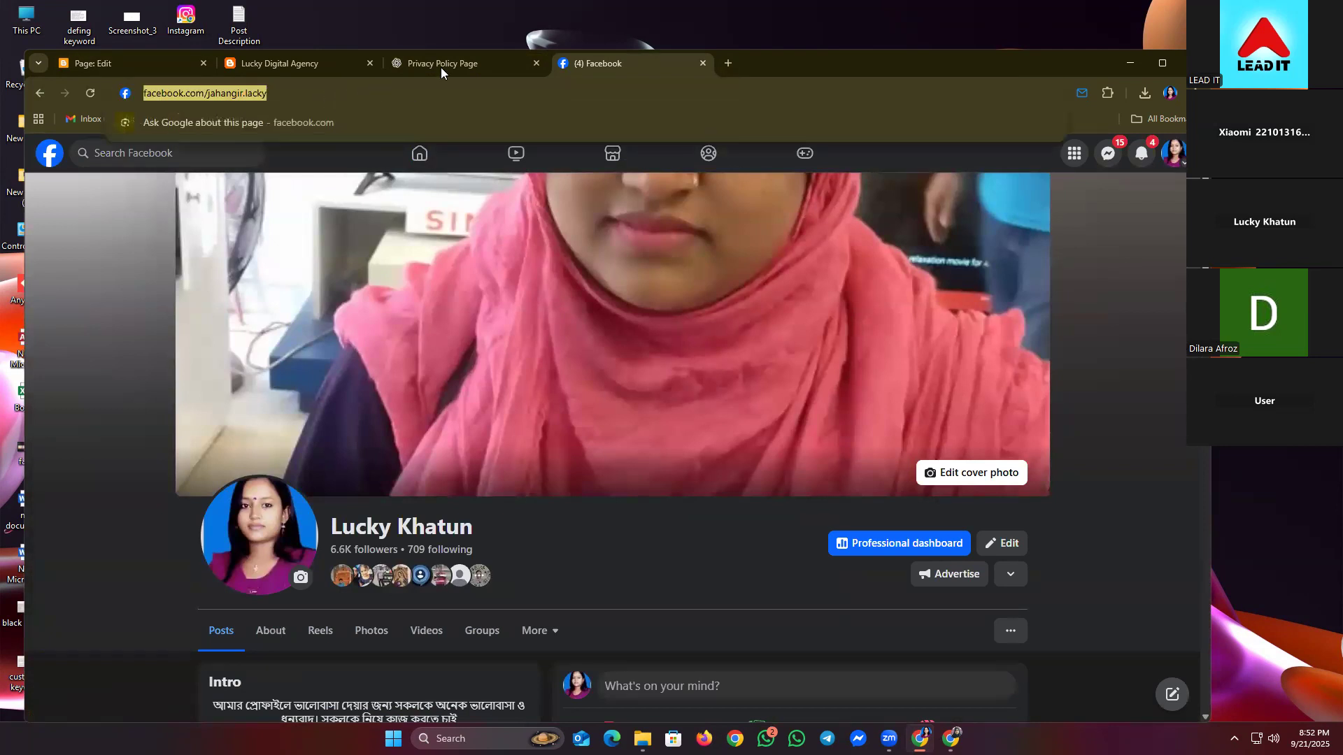
left_click(443, 73)
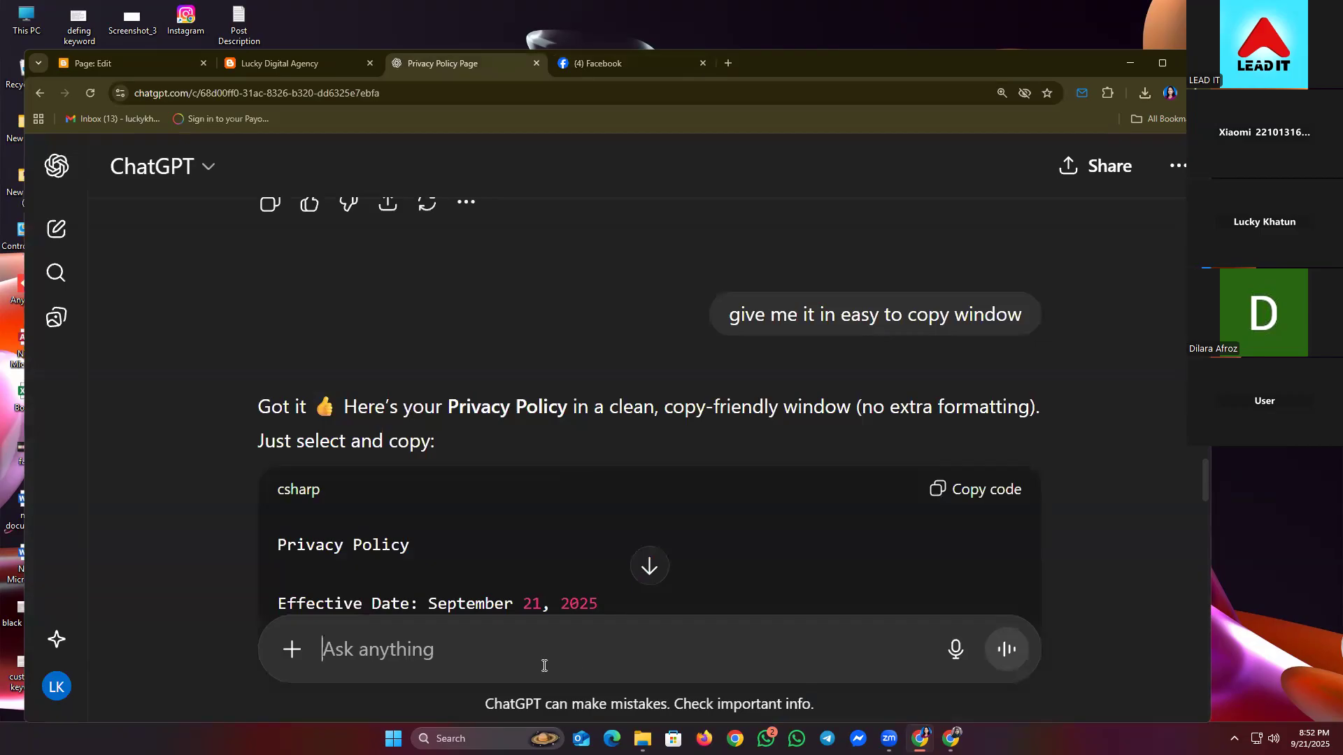
- Write a ChatGPT prompt requesting Contact page content for blogs, including the pasted Facebook profile link
type("make me a face")
key("BackSpace")
key("BackSpace")
key("BackSpace")
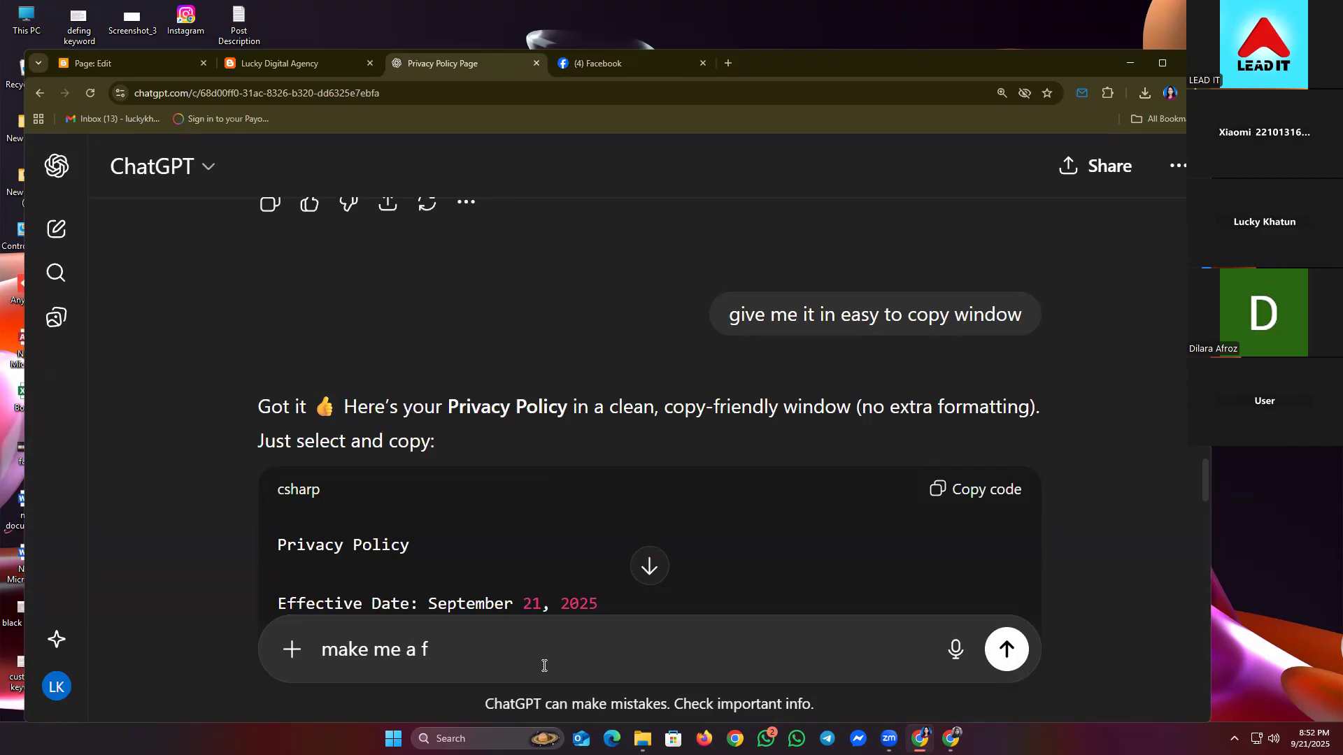
type("Conttact")
key("BackSpace")
key("BackSpace")
key("BackSpace")
type("n")
key("BackSpace")
key("BackSpace")
type("onta")
key("BackSpace")
key("BackSpace")
key("BackSpace")
key("BackSpace")
type("tact page with")
key("BackSpace")
key("BackSpace")
key("BackSpace")
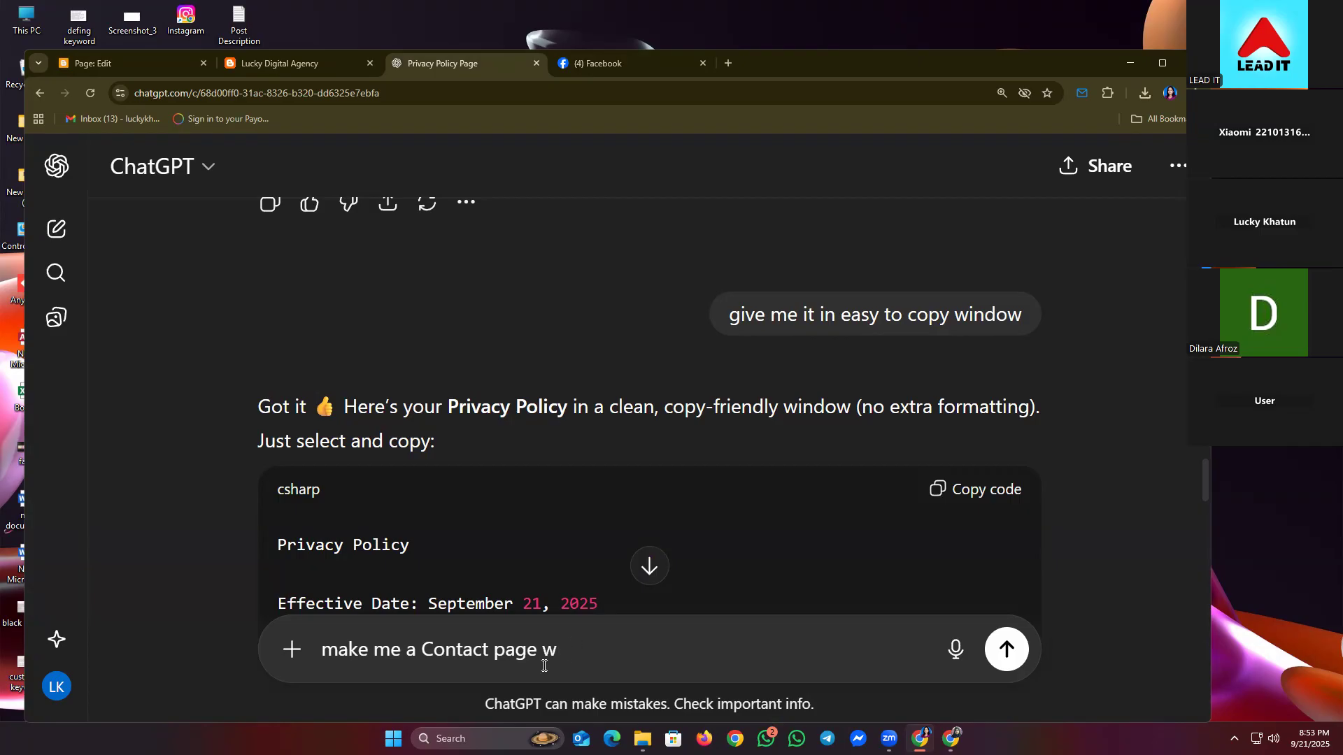
type("ontact page content for blogs with")
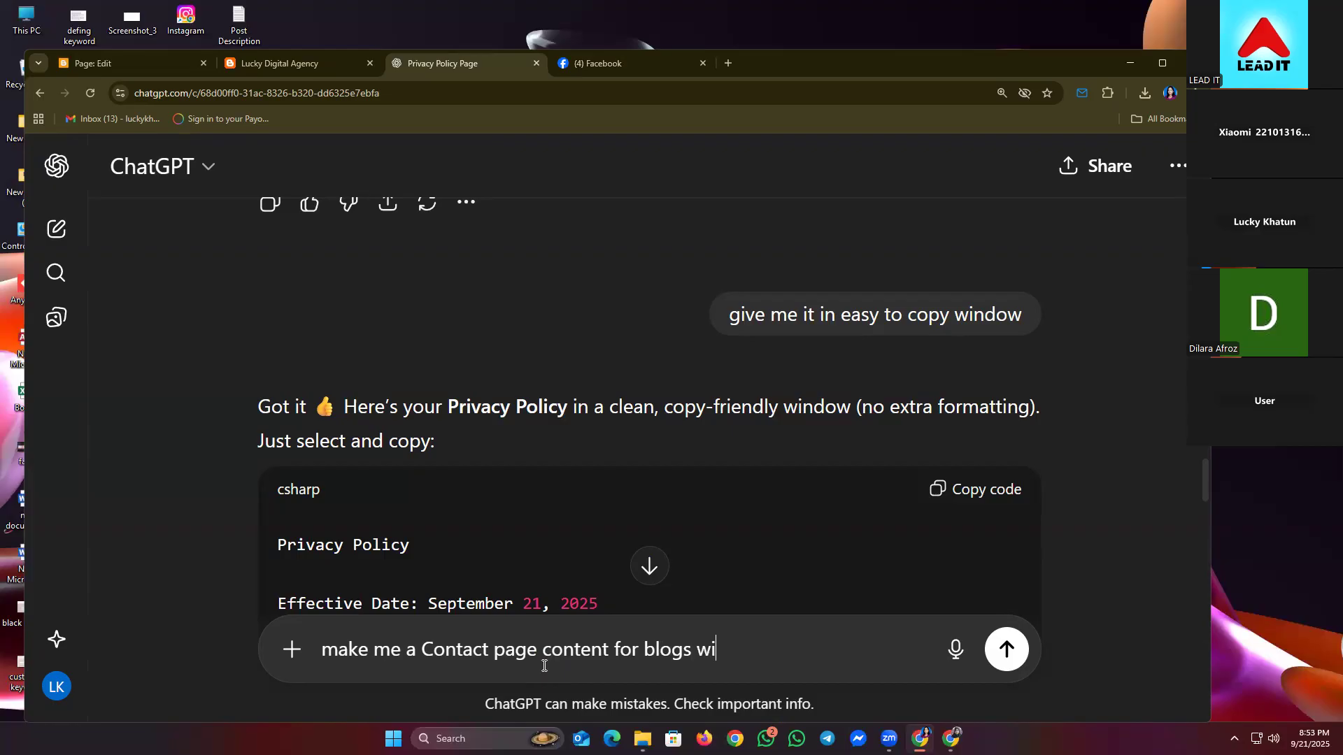
key("BackSpace")
key("BackSpace")
key("BackSpace")
key("BackSpace")
type("here is my")
key("shift+Return")
type("facebook")
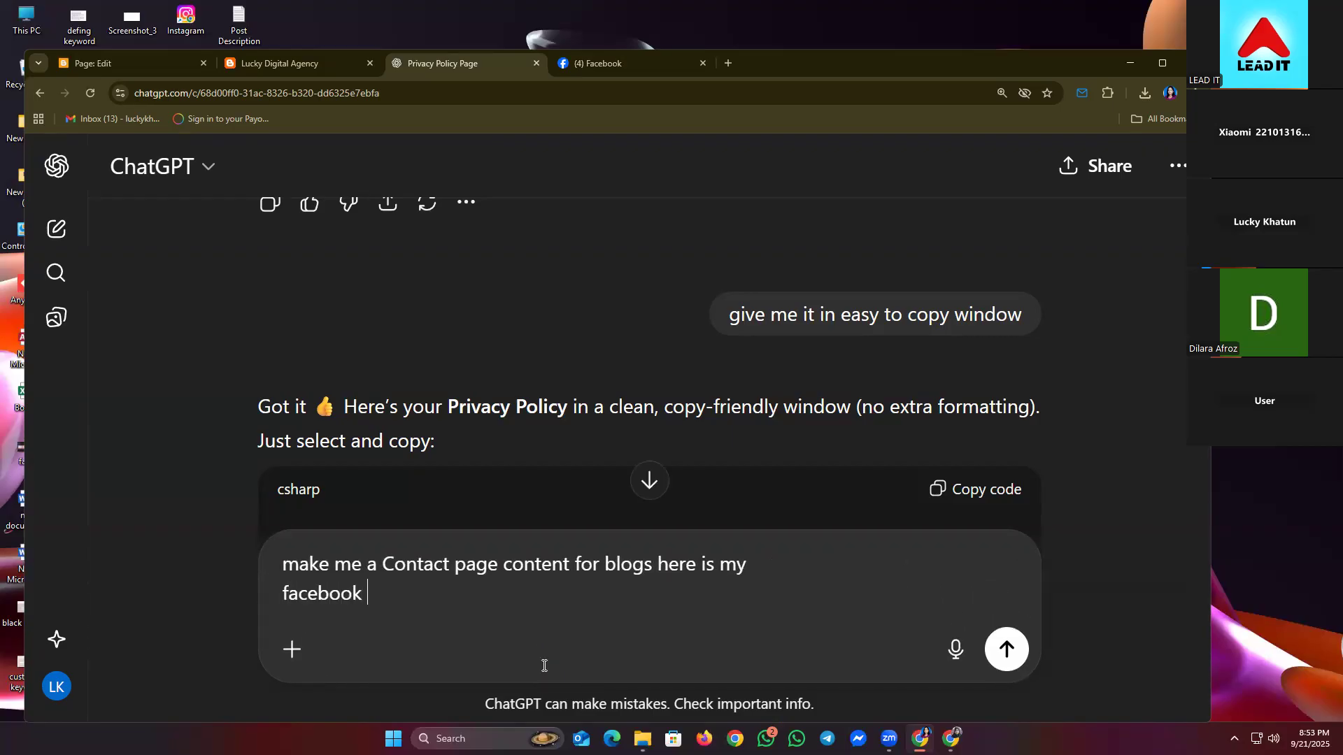
type(" :")
key("ctrl+v")
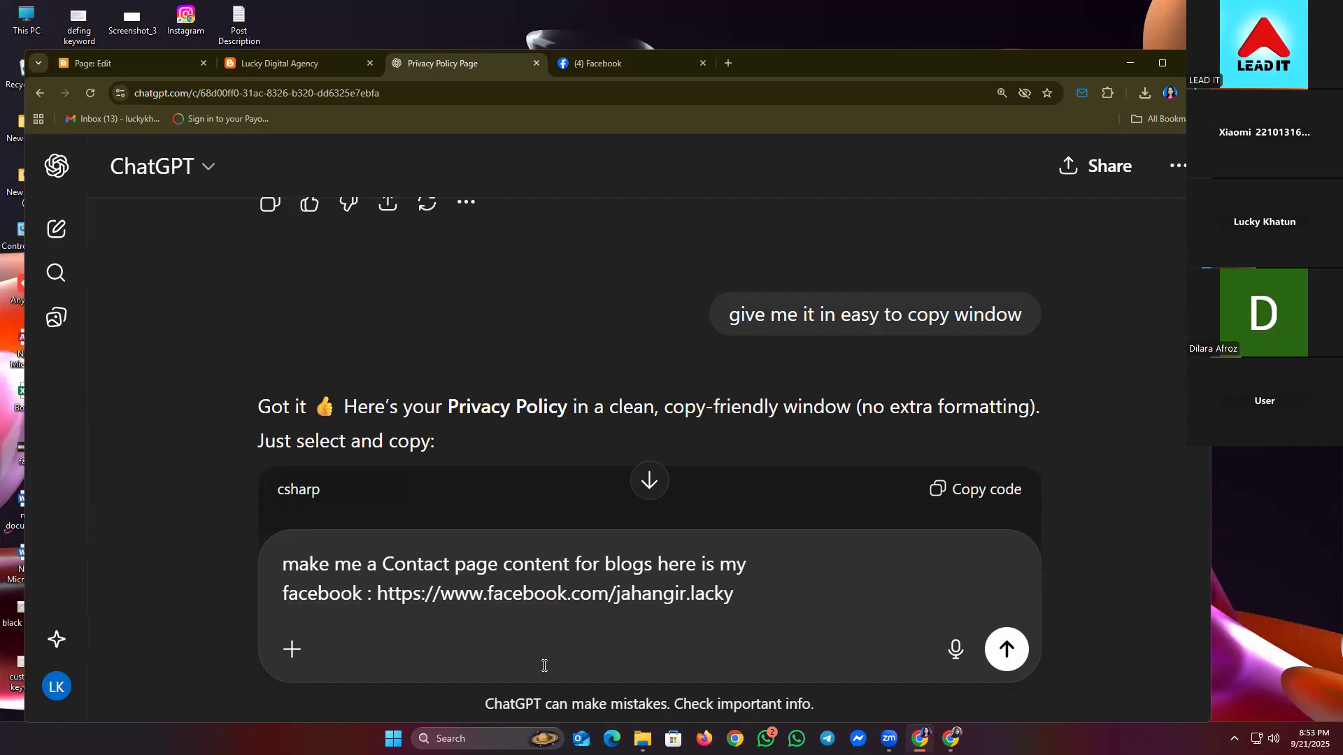
key("shift+Return")
type("linkldin:")
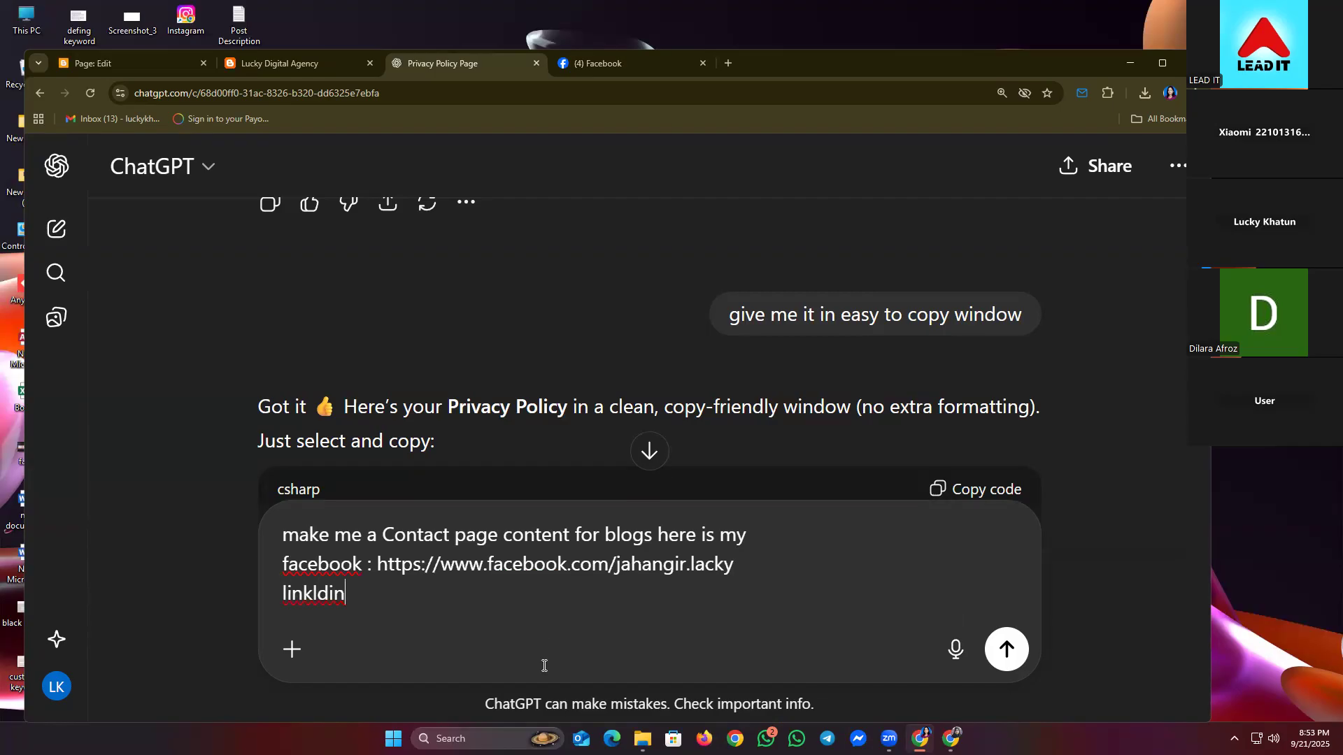
- Replace the LinkedIn line with a 'Gmail:' line holding the contact e-mail, then send the prompt
right_click(323, 591)
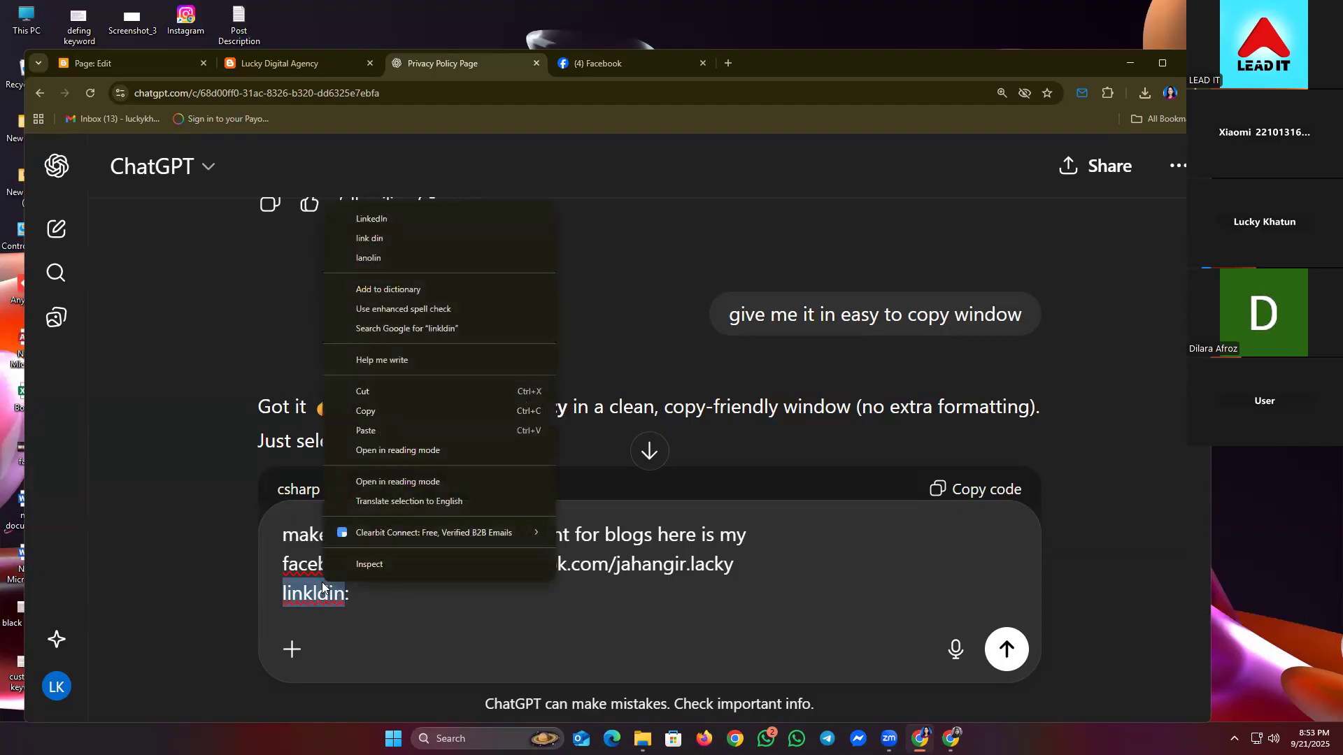
left_click(383, 224)
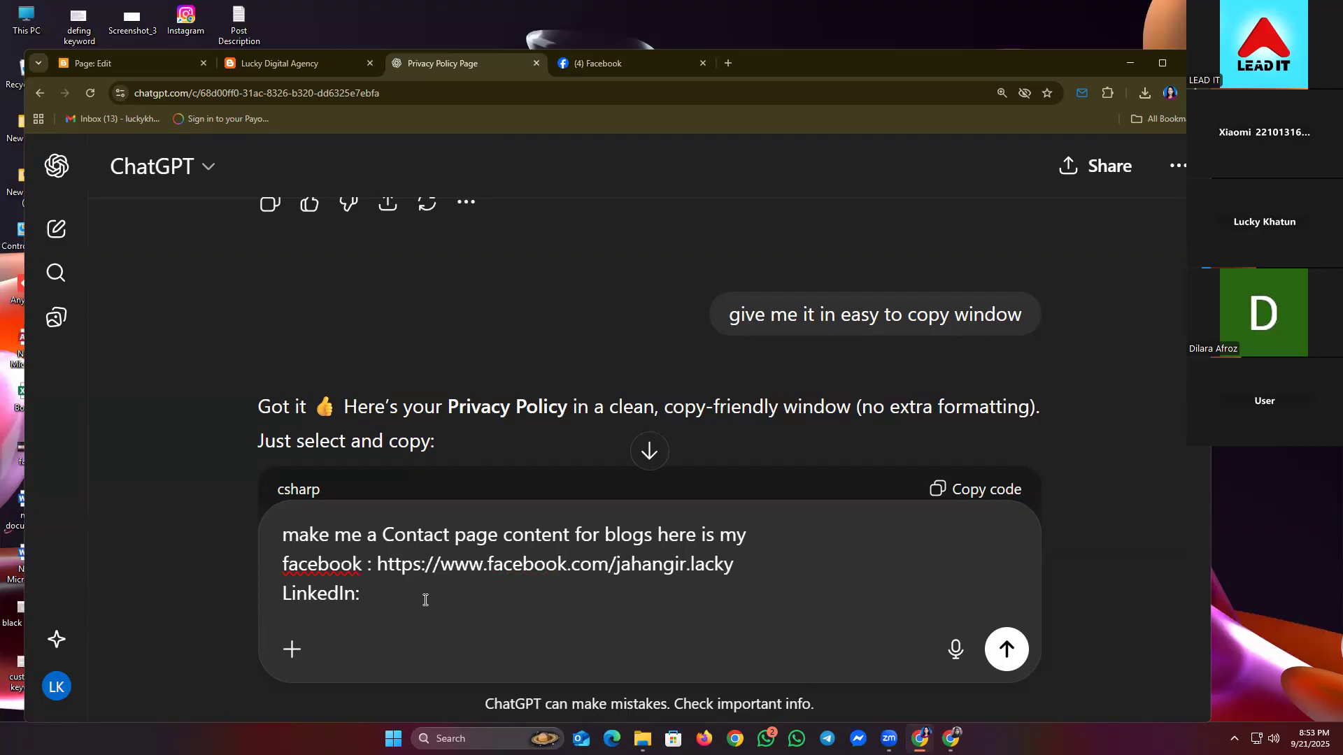
left_click_drag(371, 596, 273, 594)
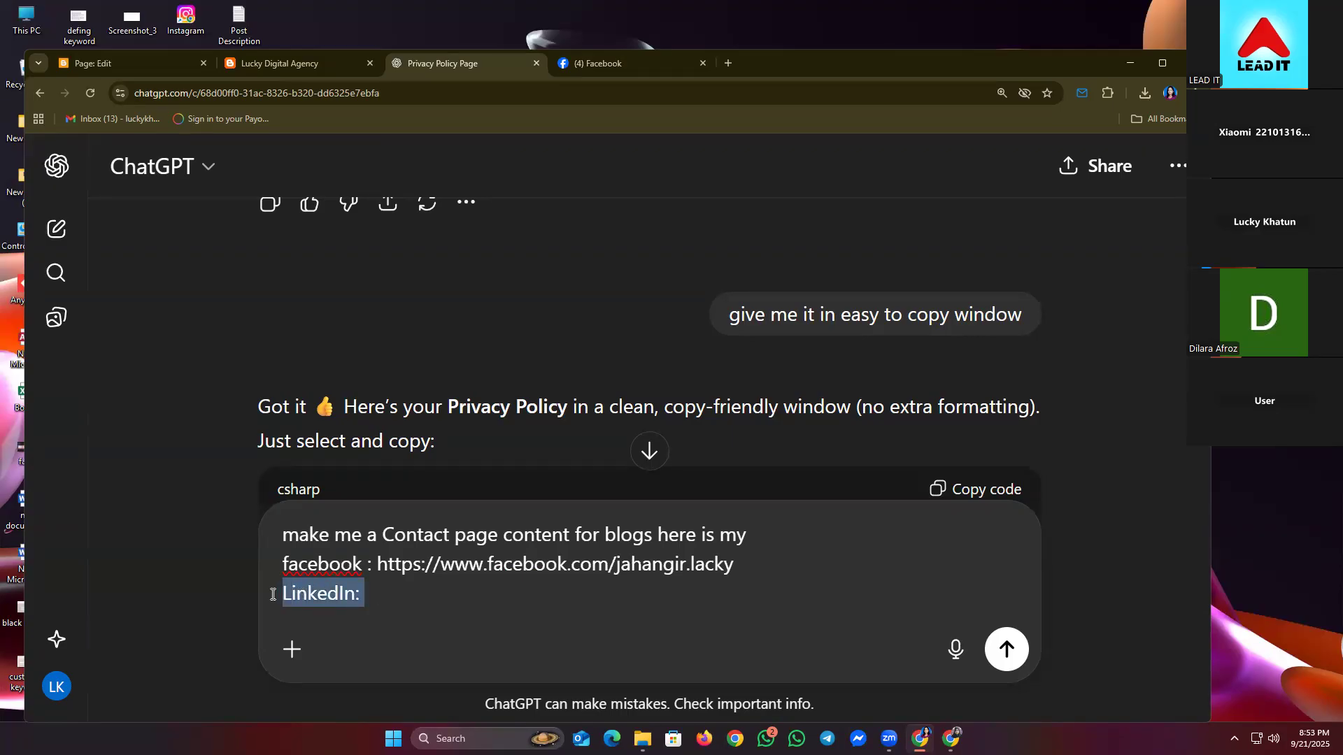
key("BackSpace")
key("BackSpace")
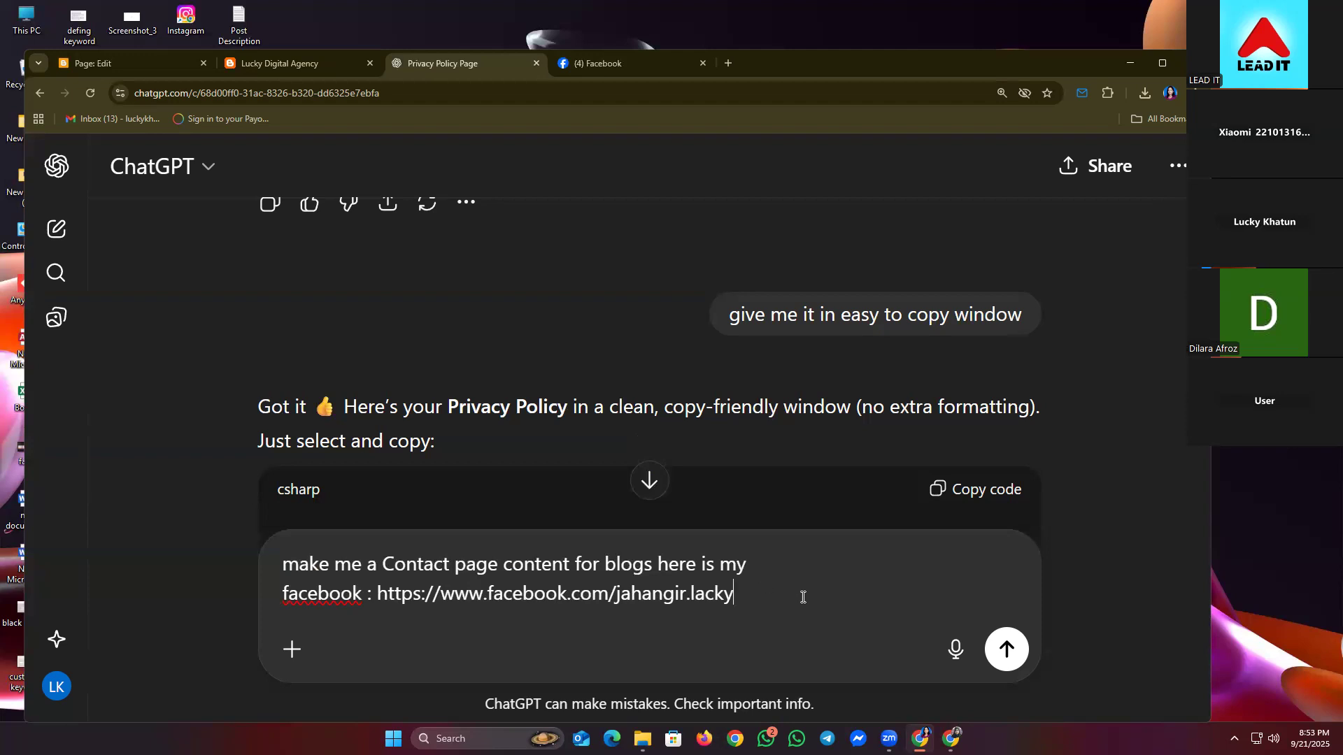
key("shift+Return")
type("Gmai")
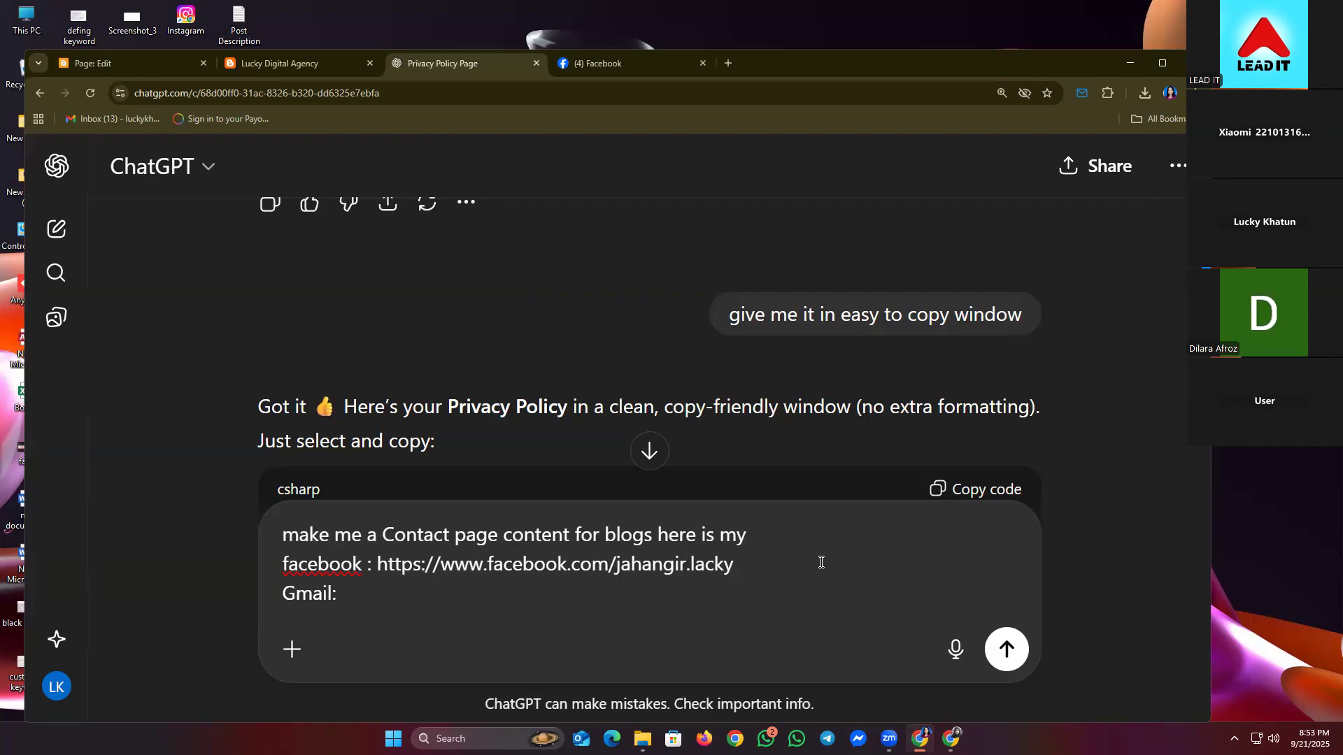
type("l:")
scroll(612, 409, "up", 5)
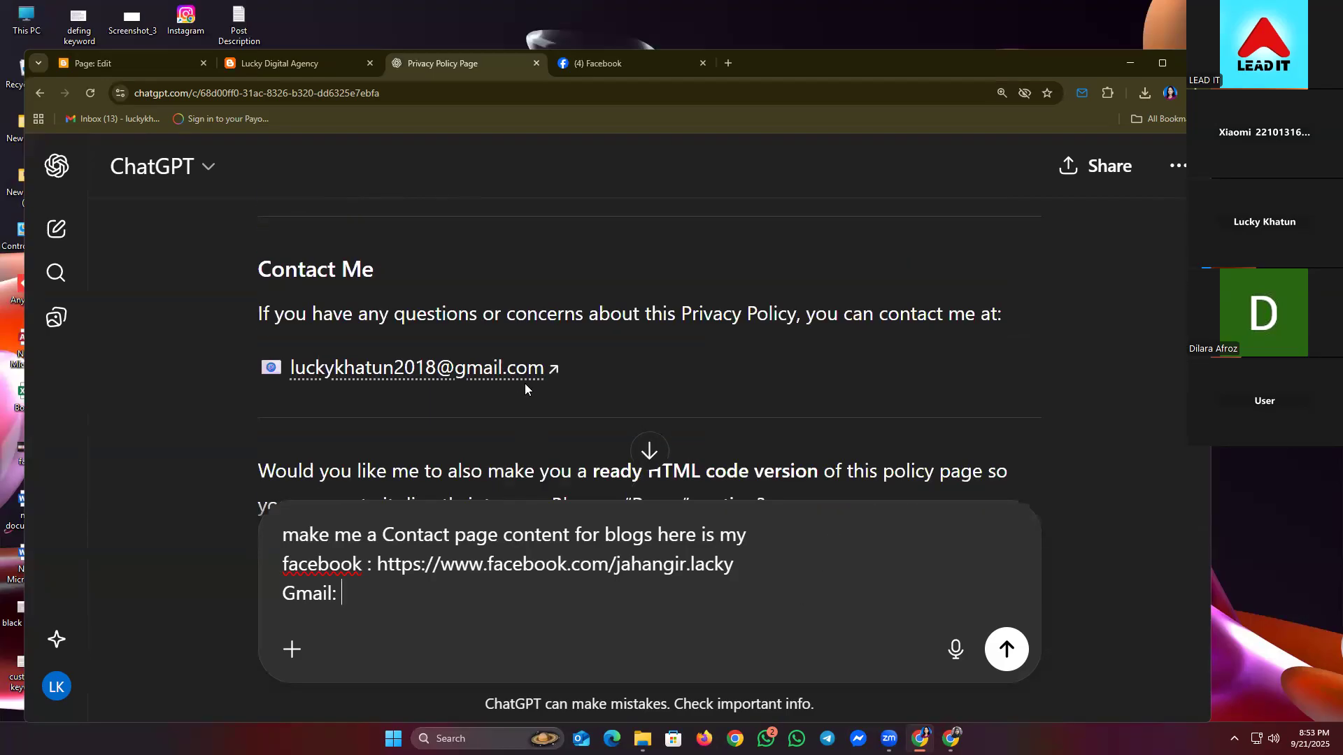
left_click_drag(562, 366, 286, 376)
key("ctrl+c")
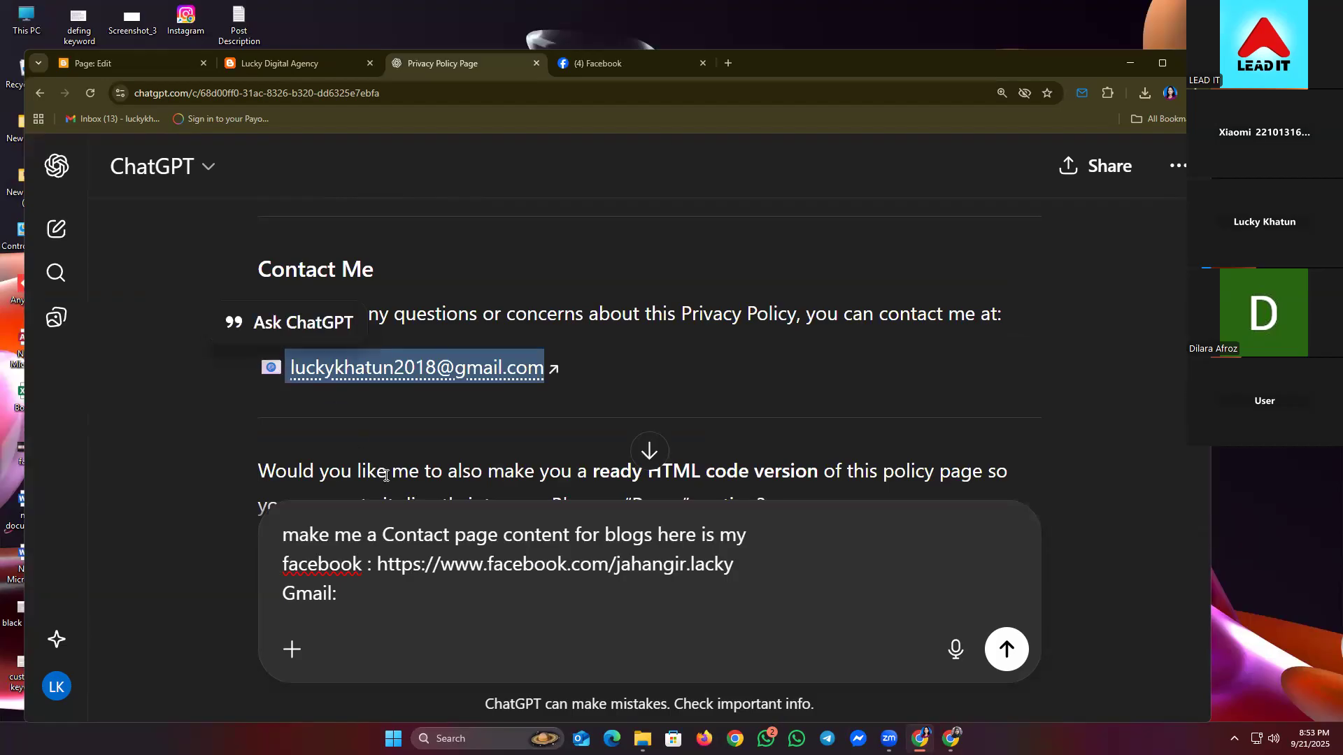
left_click(431, 600)
key("ctrl+v")
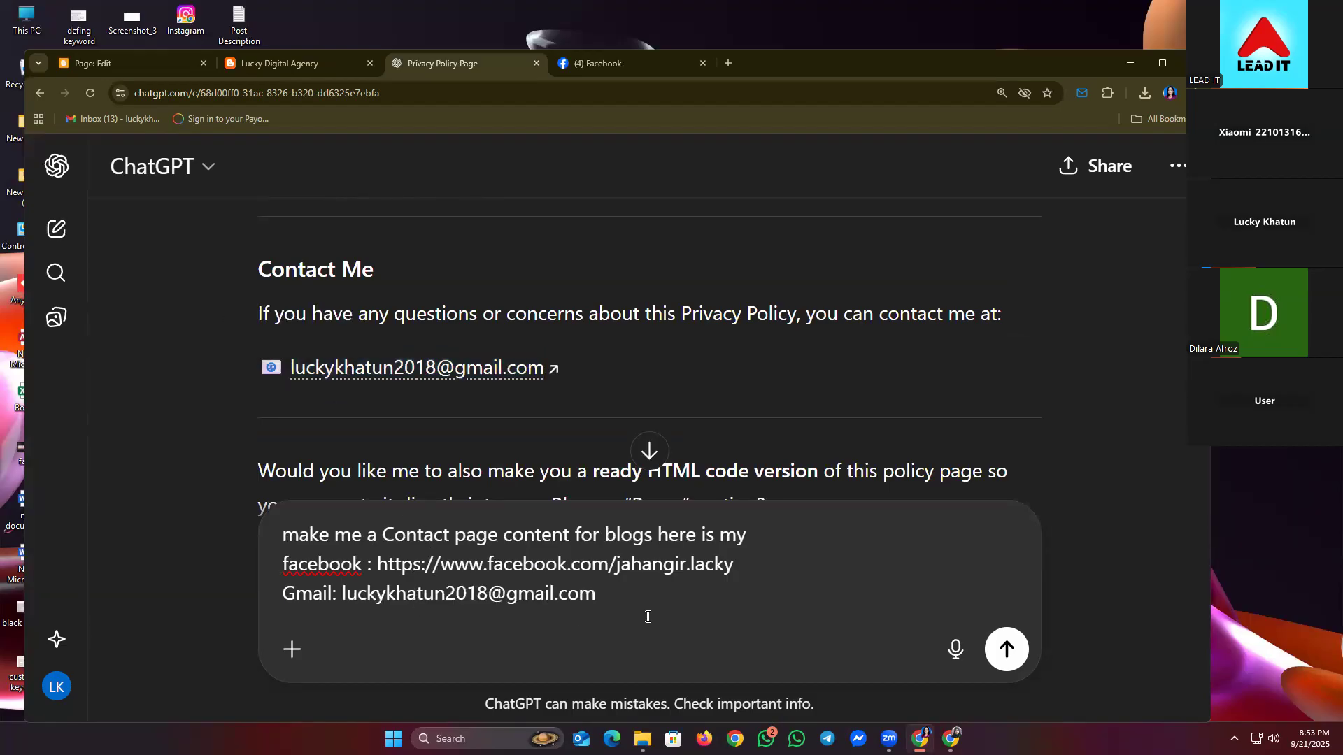
left_click(1005, 647)
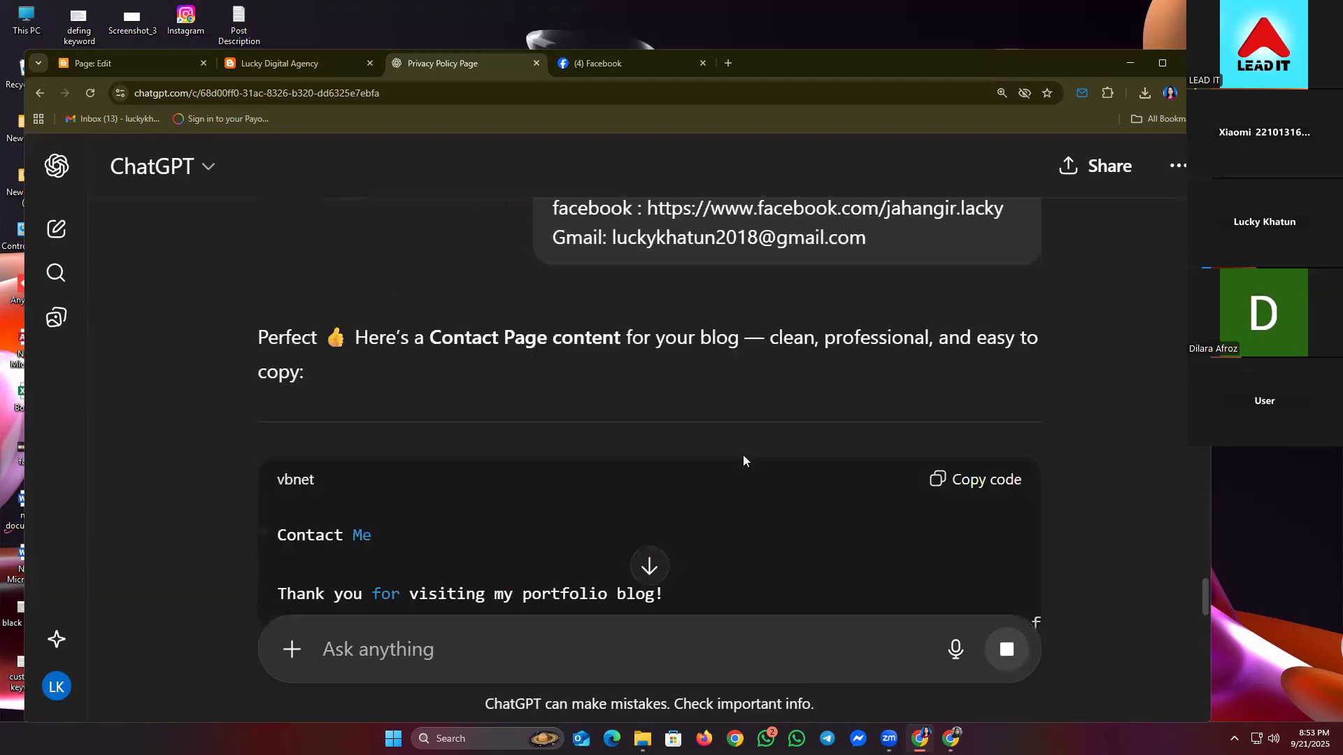
- Copy the generated Contact Me text from ChatGPT's code block
scroll(713, 453, "down", 2)
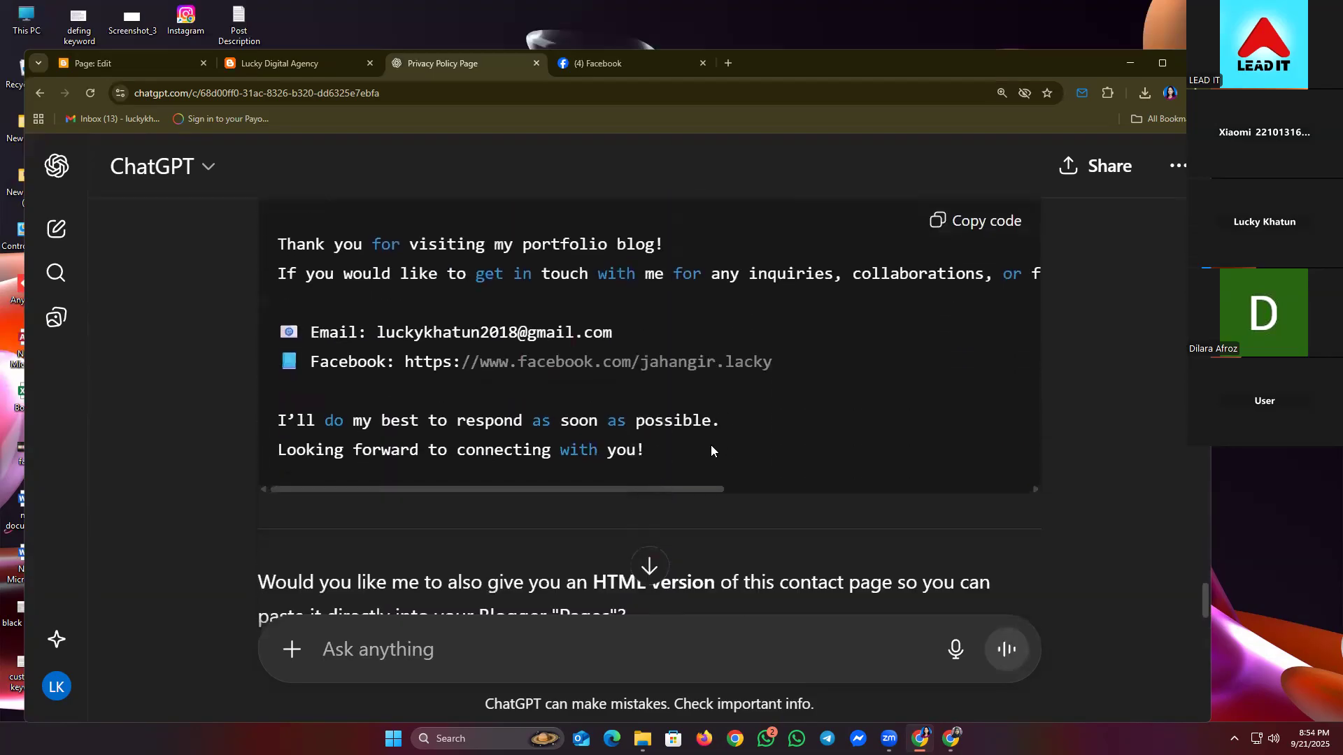
scroll(845, 299, "up", 1)
scroll(951, 249, "up", 2)
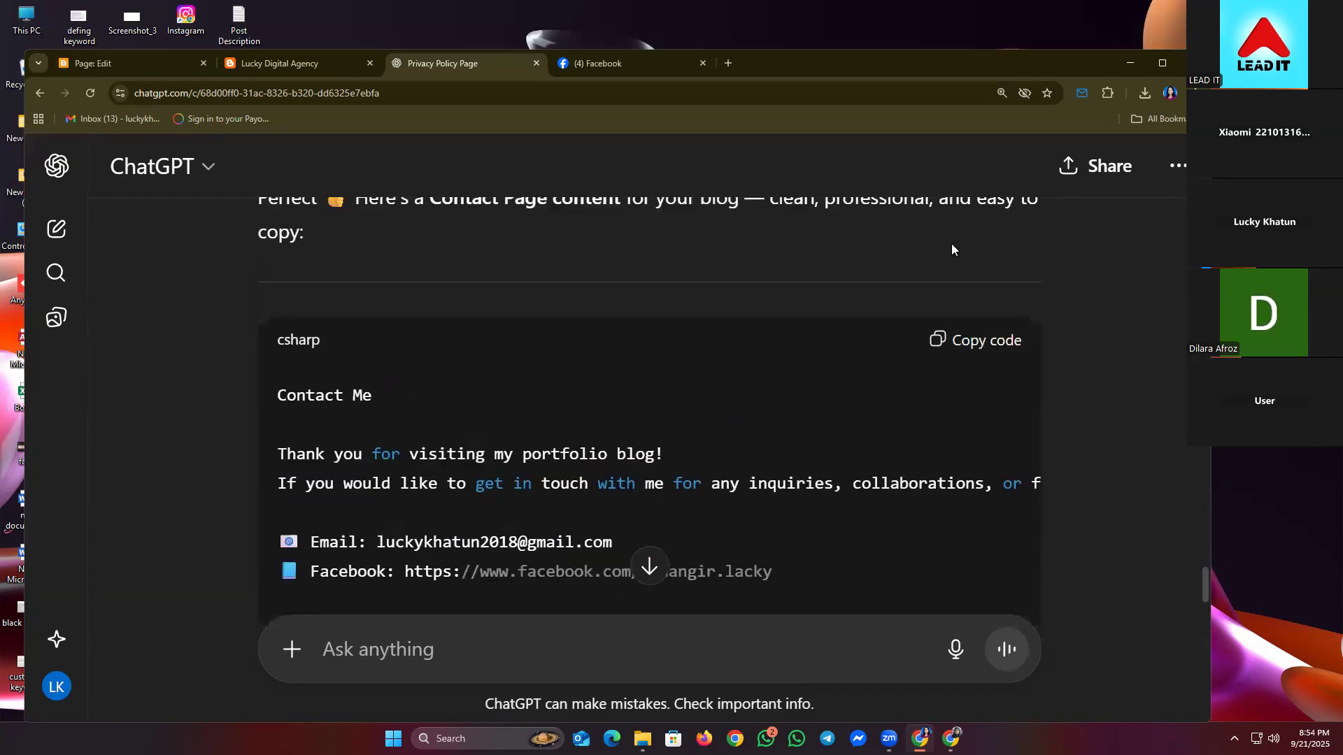
left_click(969, 357)
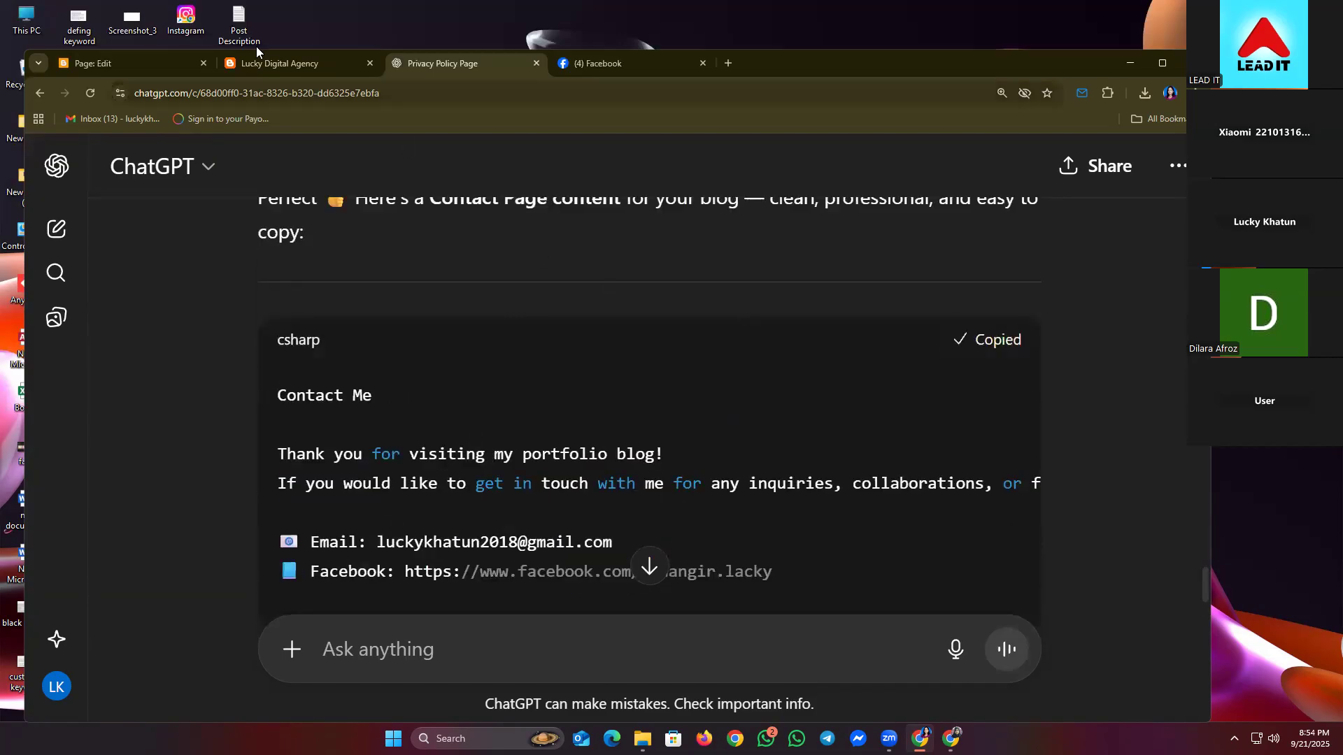
scroll(371, 299, "up", 2)
scroll(370, 299, "up", 4)
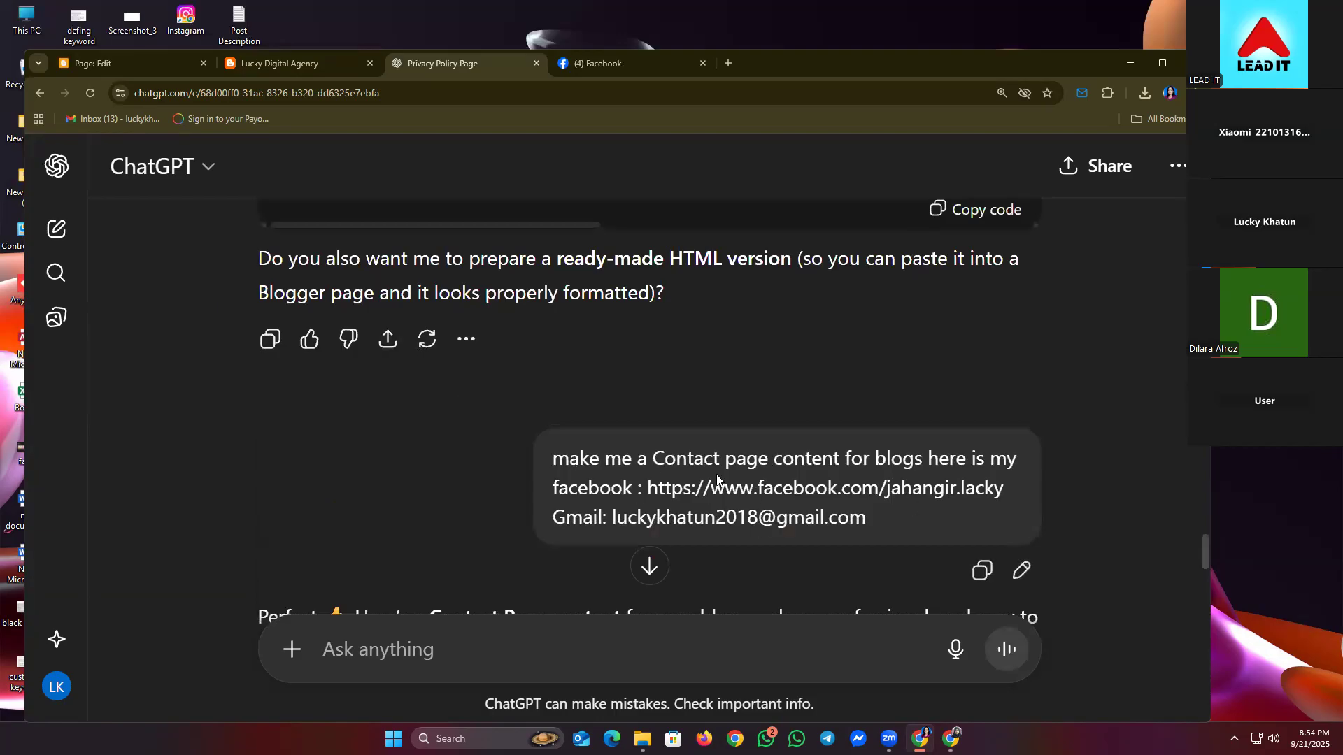
left_click(292, 70)
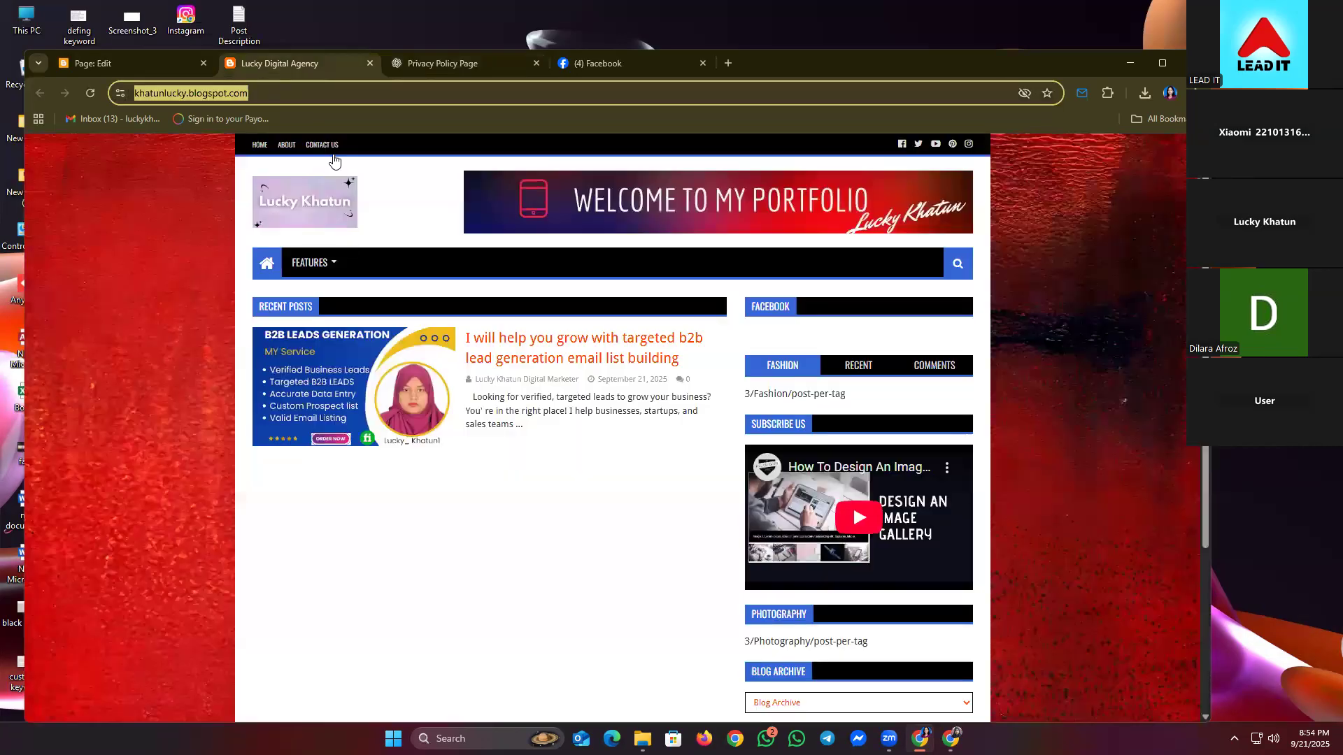
- Retitle the new page 'Contact Me' and paste the copied contact text into its body
left_click(121, 65)
left_click(331, 465)
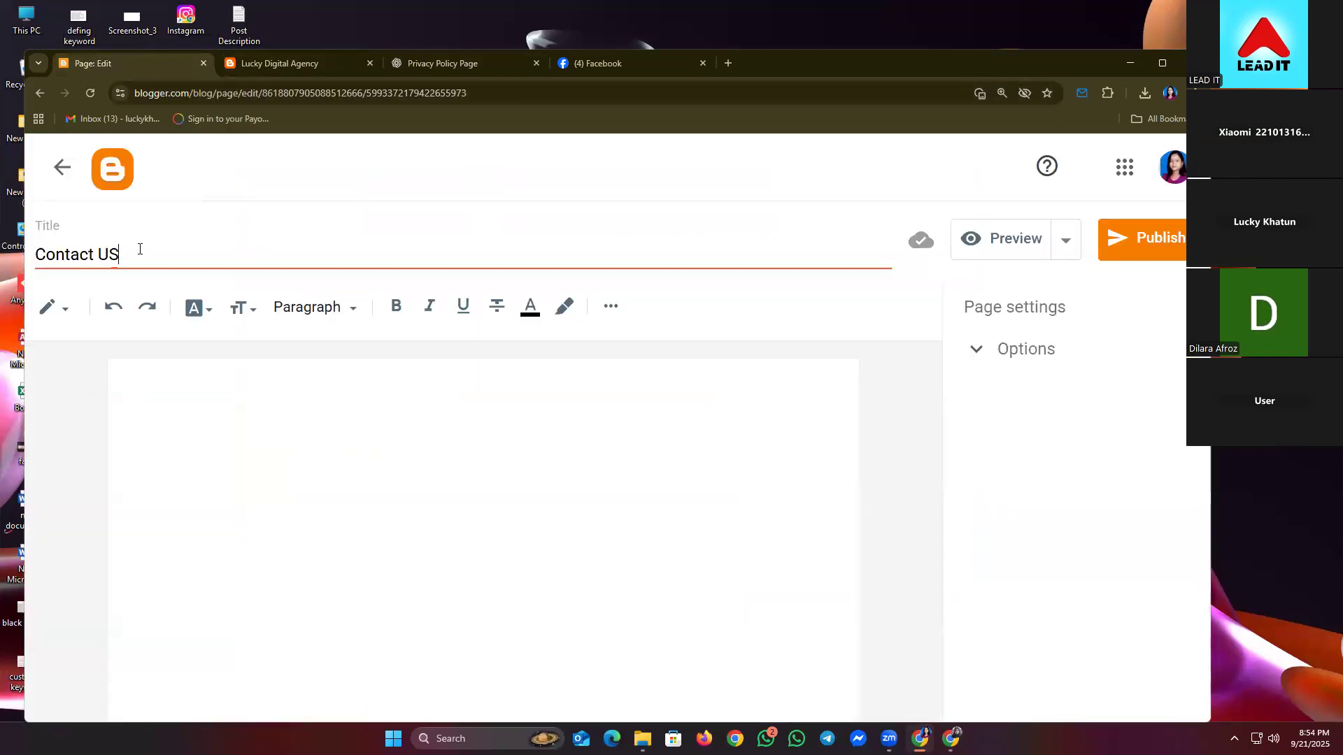
key("BackSpace")
key("BackSpace")
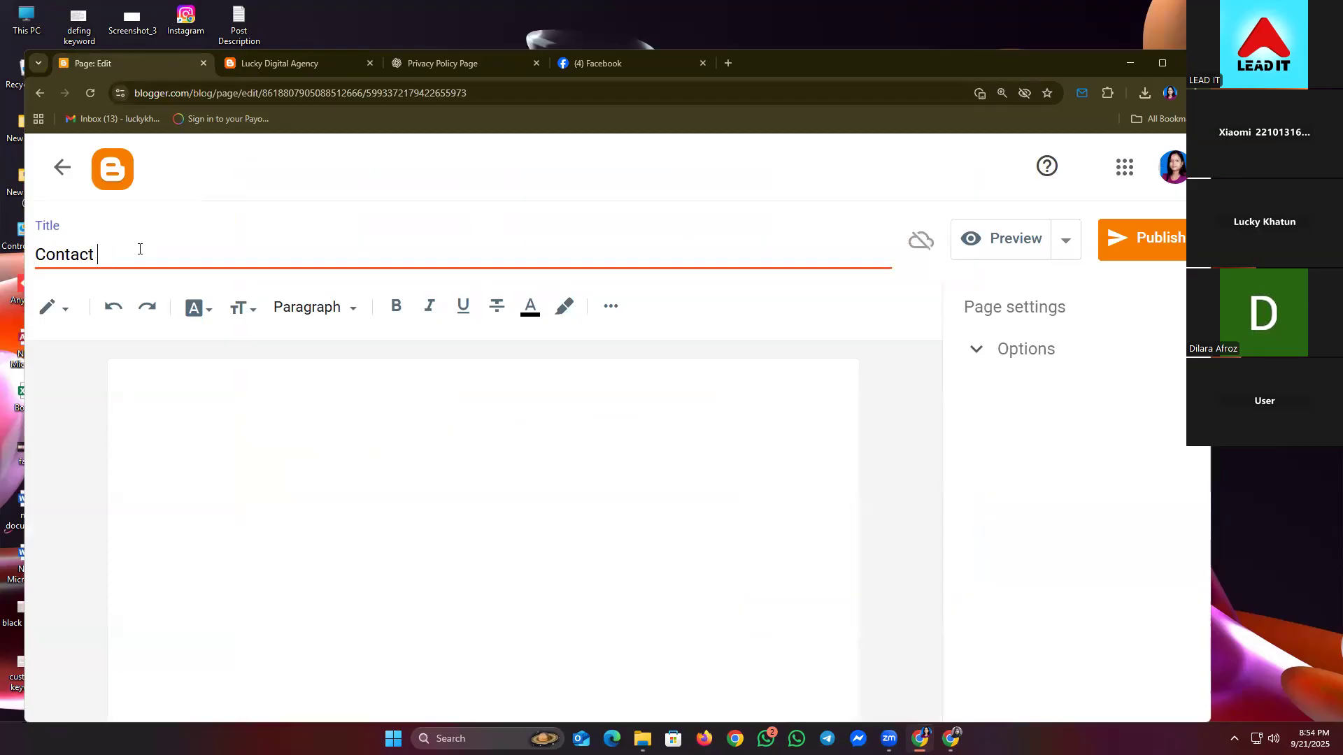
type("M")
left_click(267, 411)
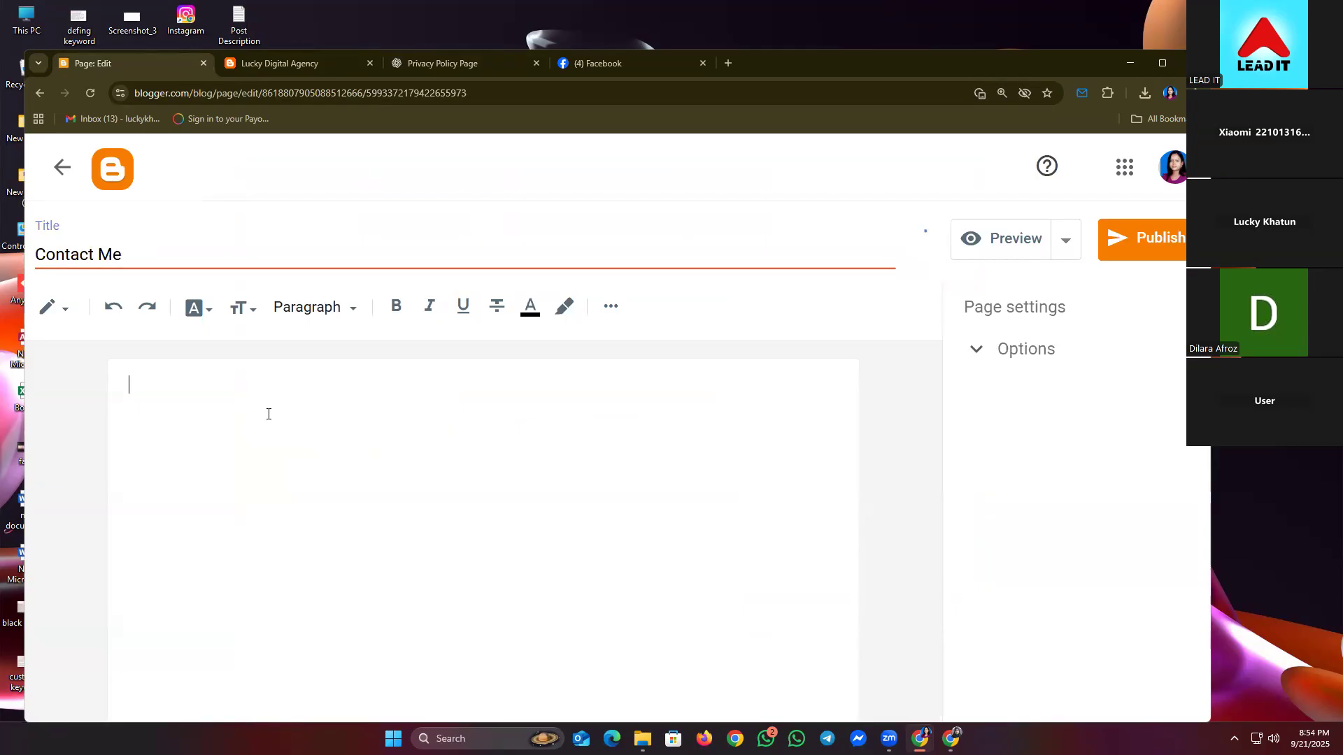
key("ctrl+v")
- Remove 'blog' from the greeting so it ends 'my portfolio!'
scroll(454, 406, "up", 1)
scroll(452, 423, "up", 1)
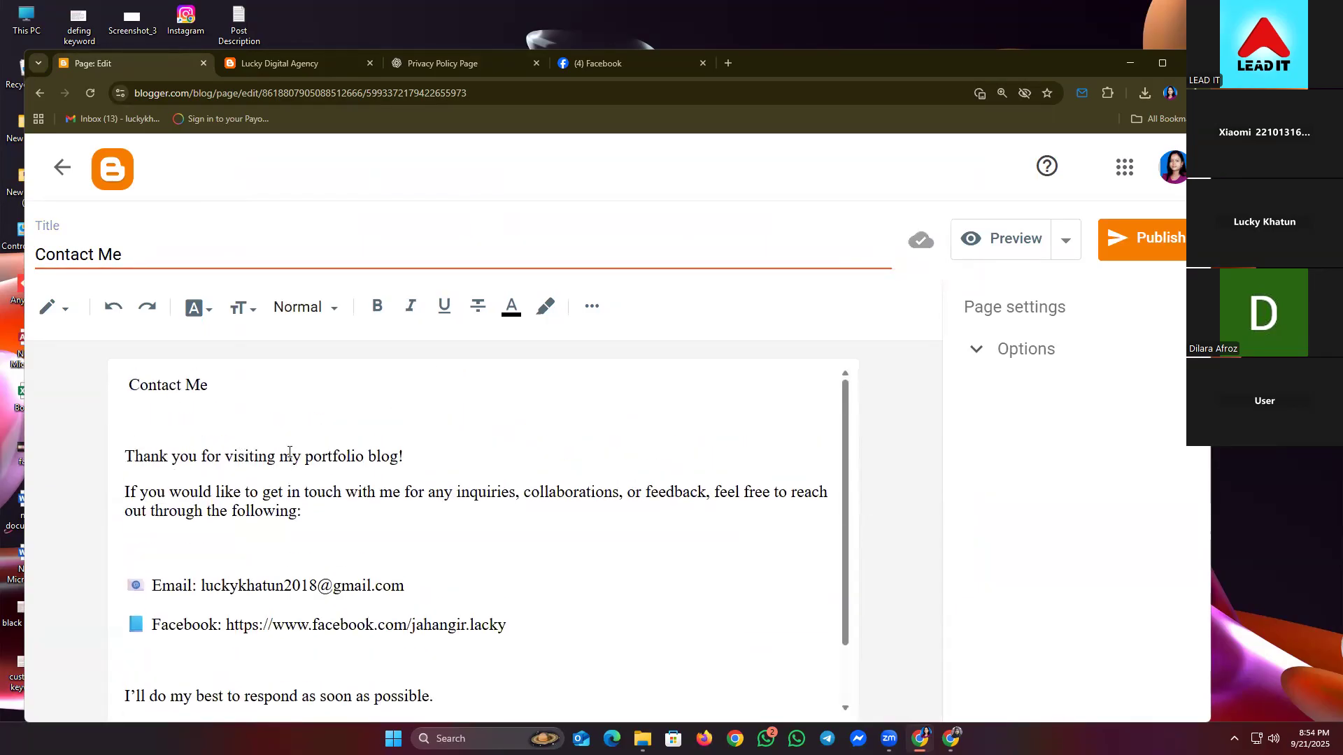
left_click_drag(355, 451, 389, 453)
left_click(414, 458)
key("Left")
key("BackSpace")
key("BackSpace")
key("BackSpace")
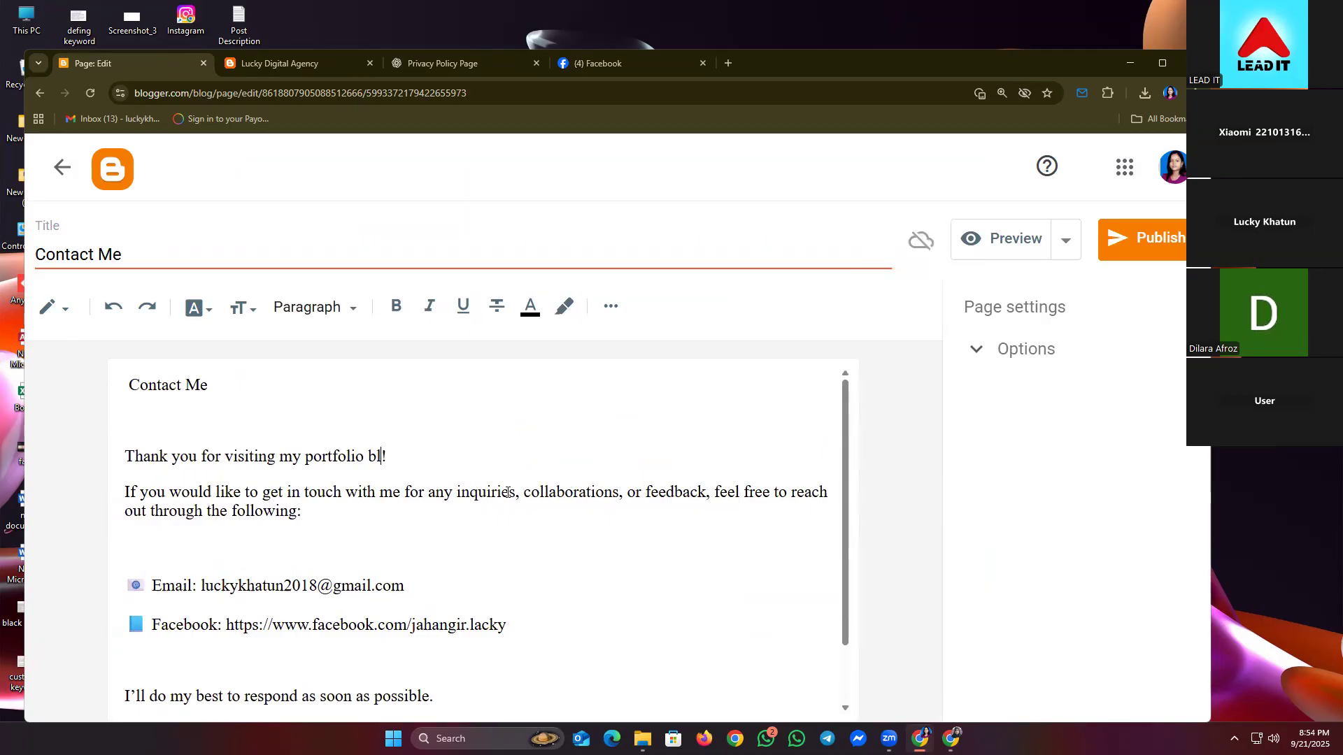
type("Page")
key("BackSpace")
key("BackSpace")
key("BackSpace")
key("BackSpace")
type("Pag")
key("BackSpace")
key("BackSpace")
key("BackSpace")
key("BackSpace")
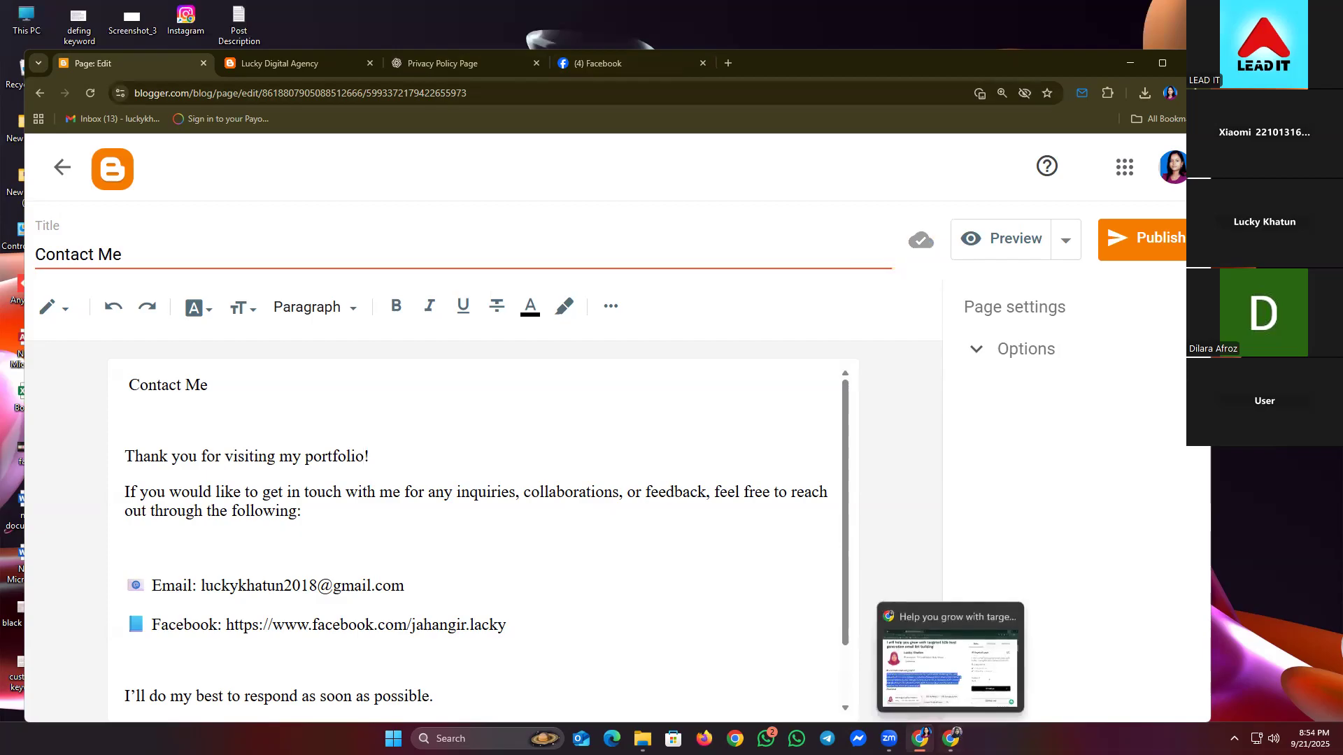
mouse_move(920, 739)
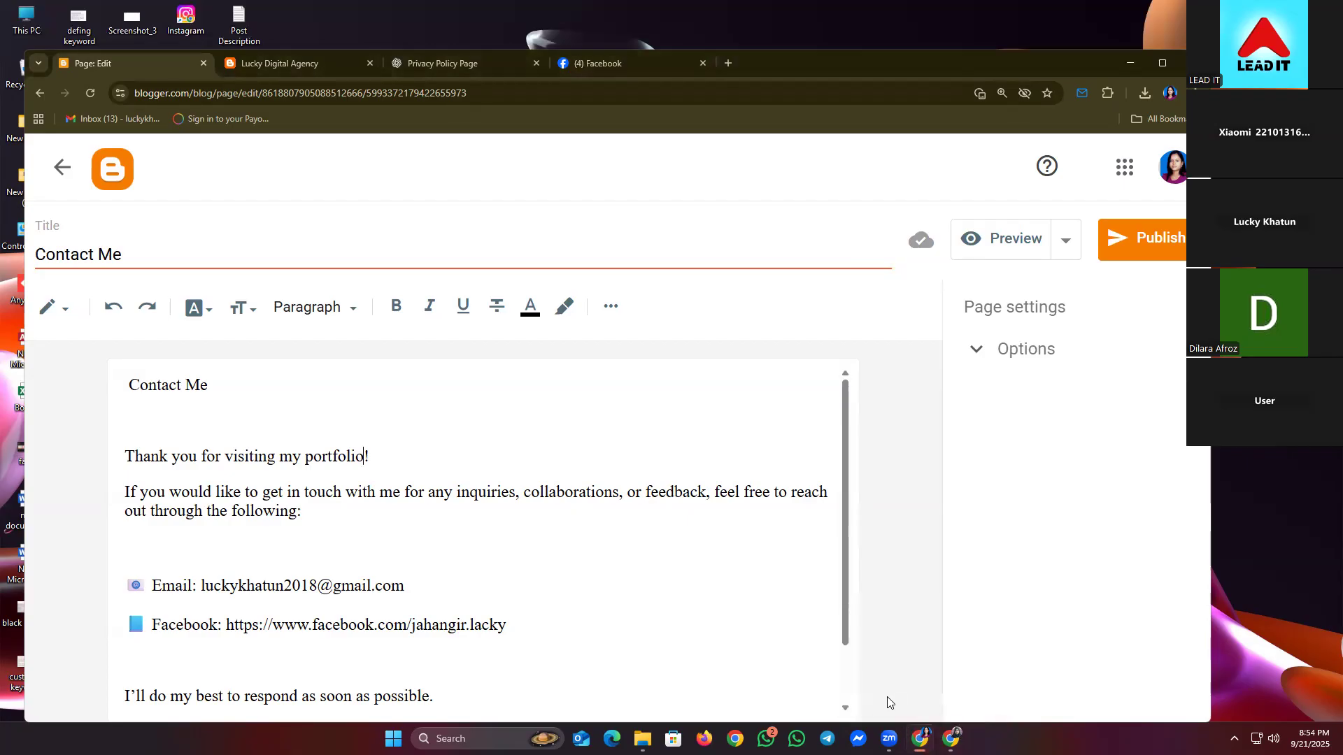
left_click(919, 738)
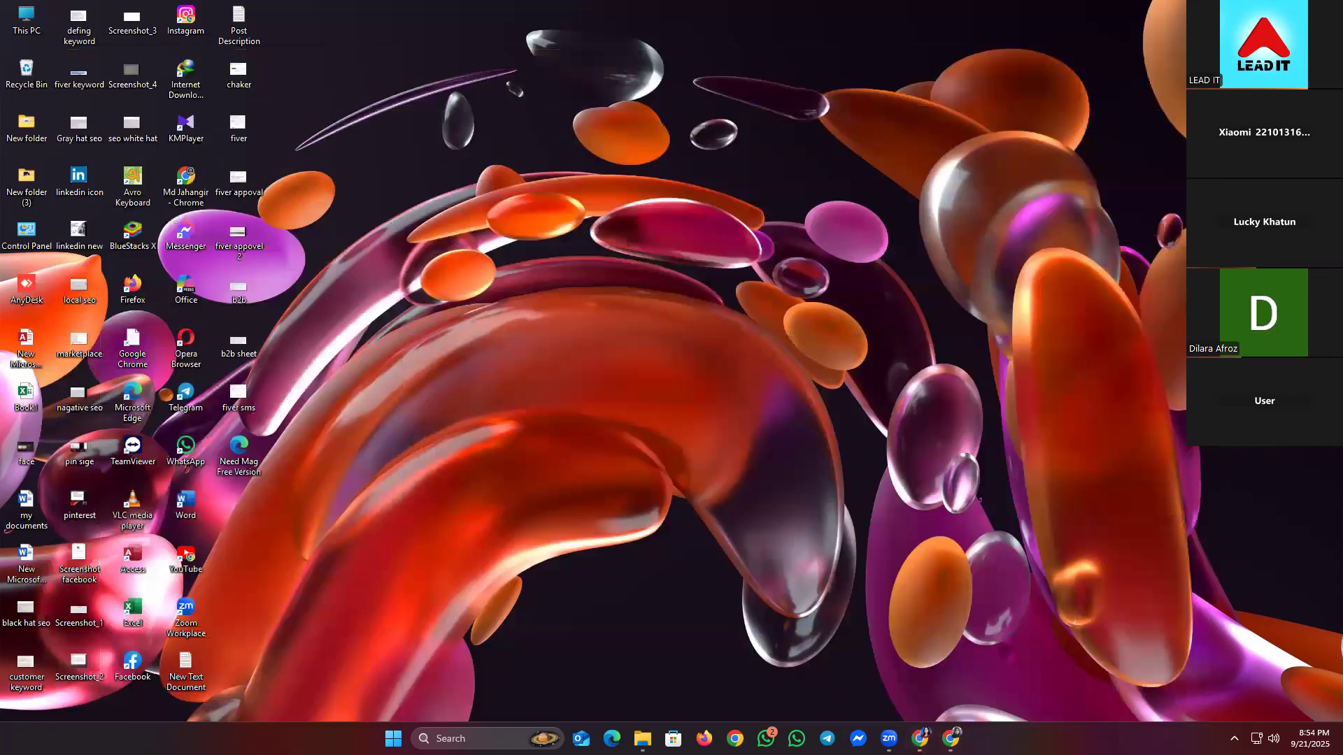
- In the Fiverr window, open your seller profile and preview its public version
left_click(919, 738)
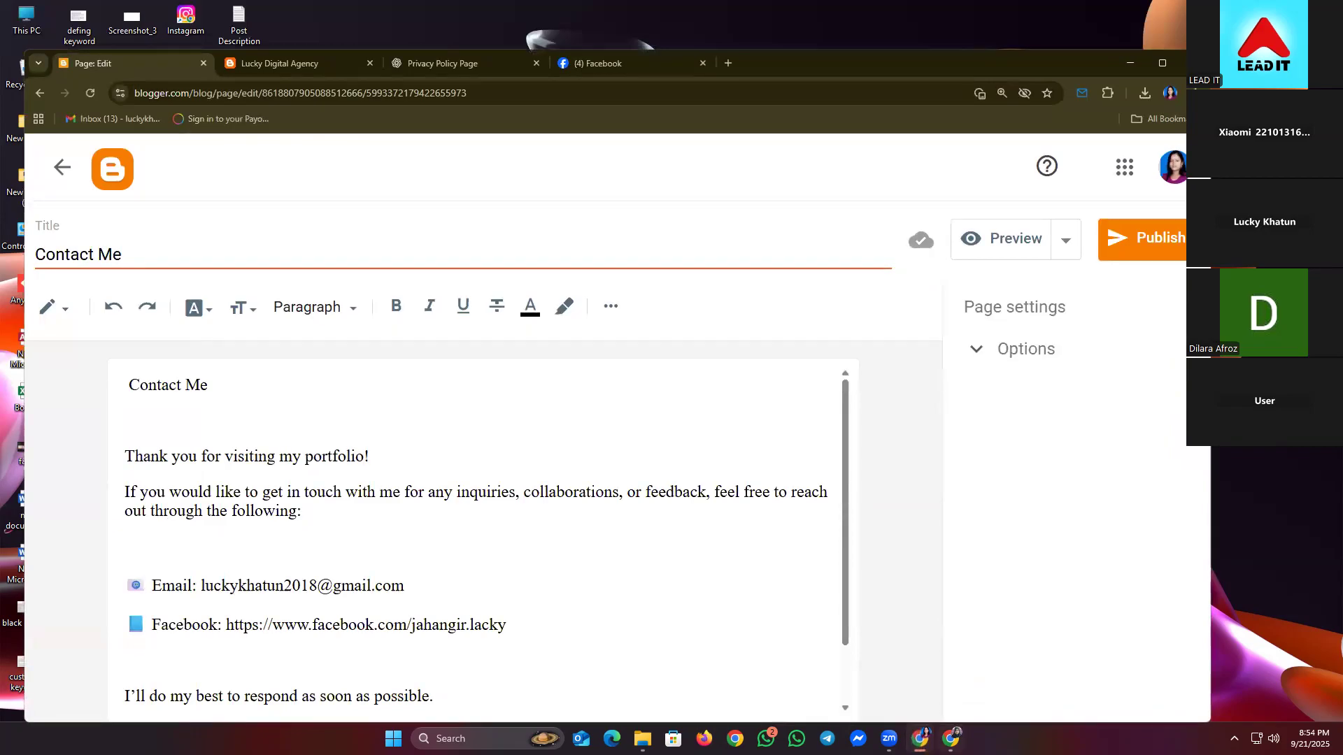
left_click(950, 738)
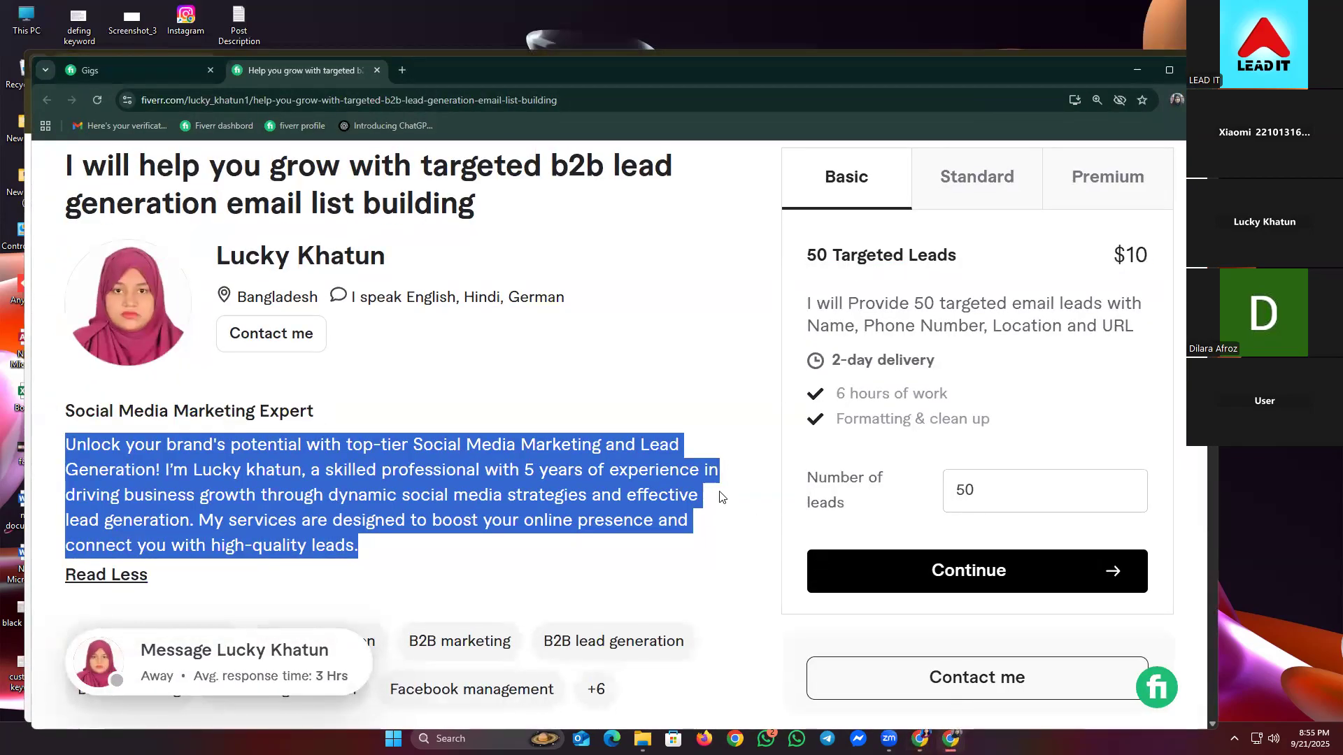
left_click(467, 319)
scroll(320, 294, "up", 2)
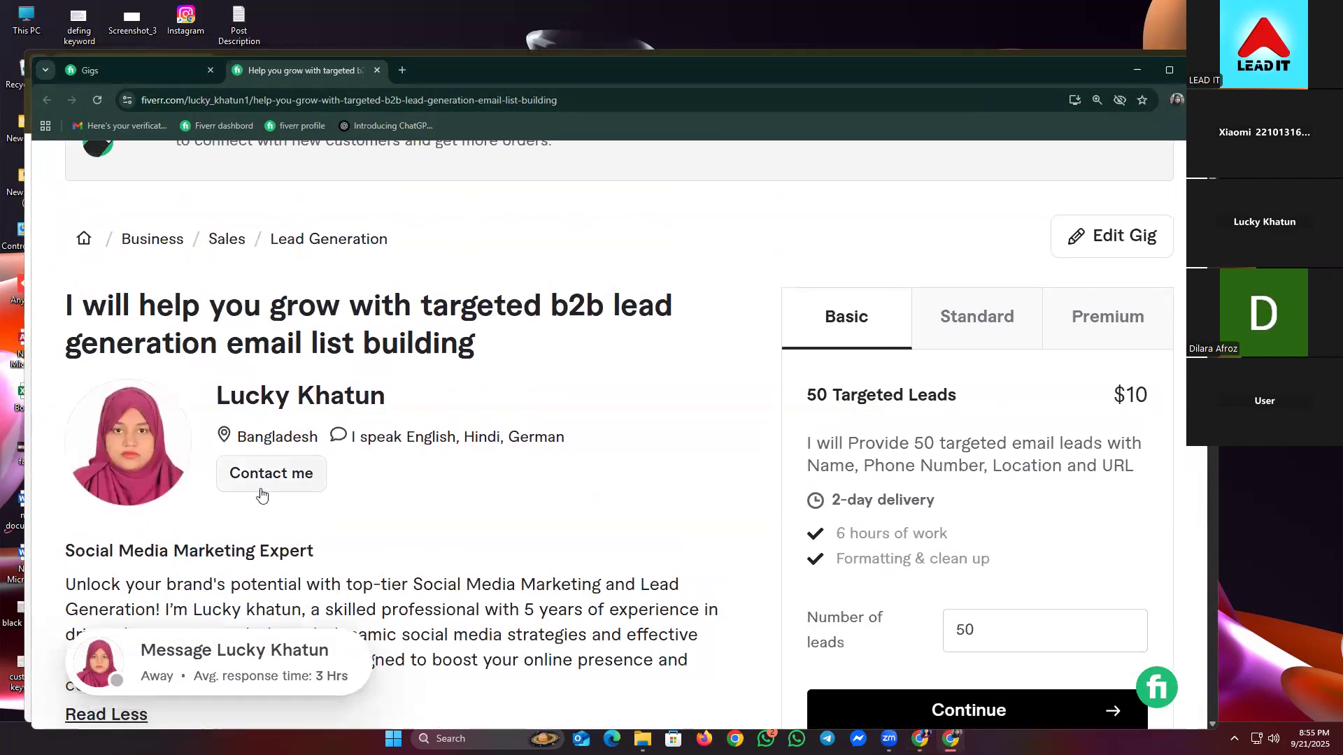
scroll(279, 420, "up", 3)
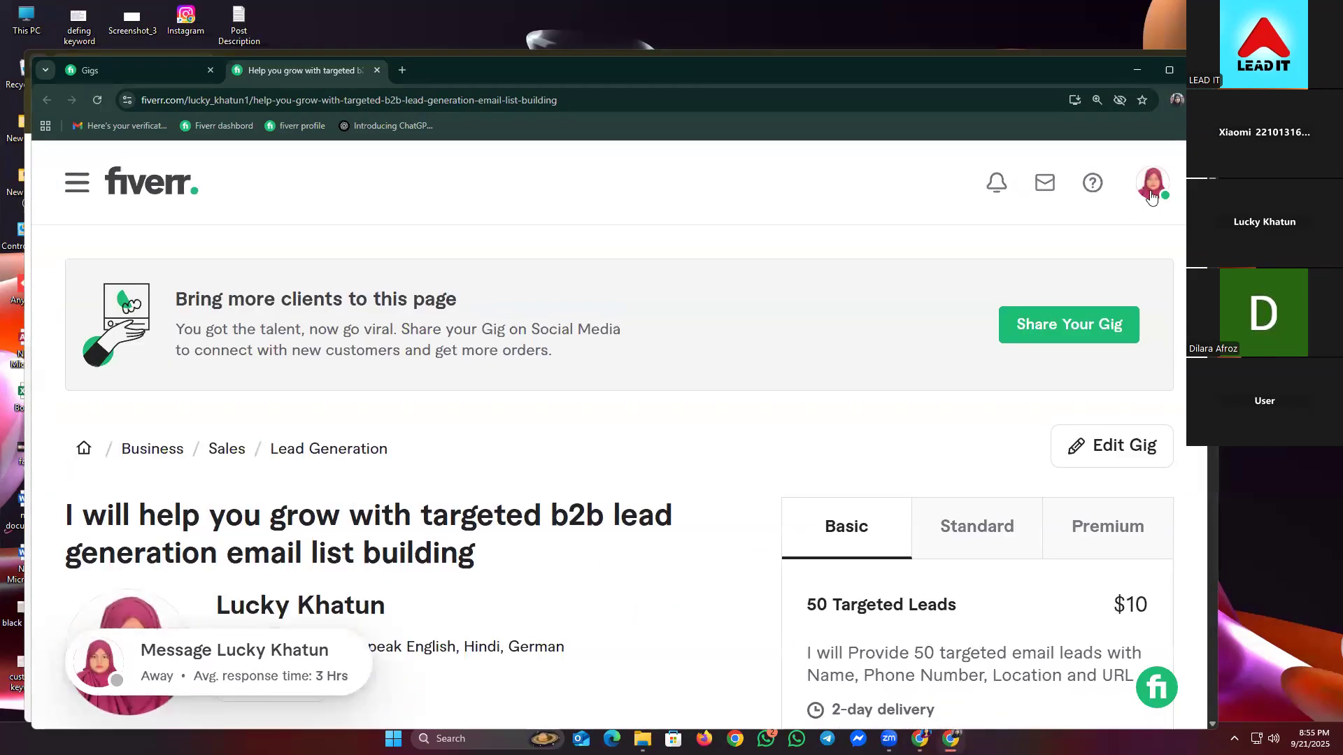
left_click(1152, 192)
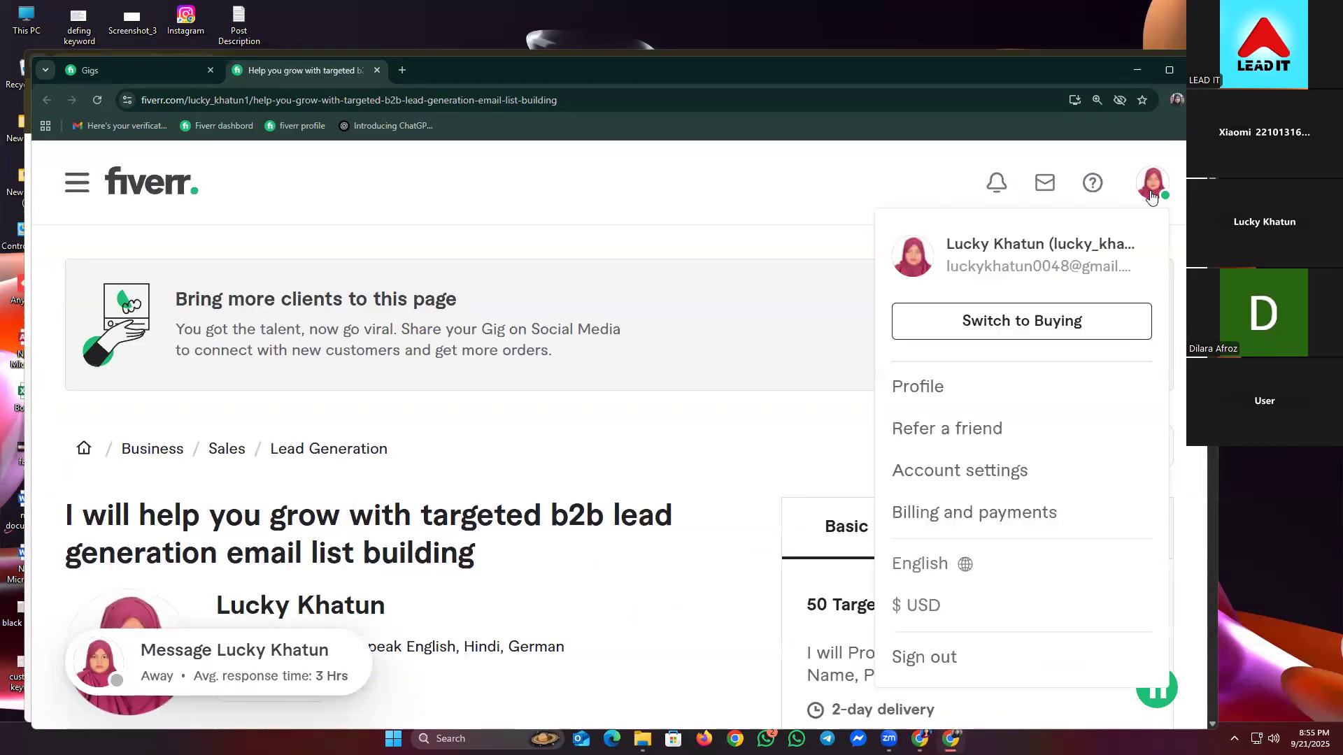
left_click(920, 383)
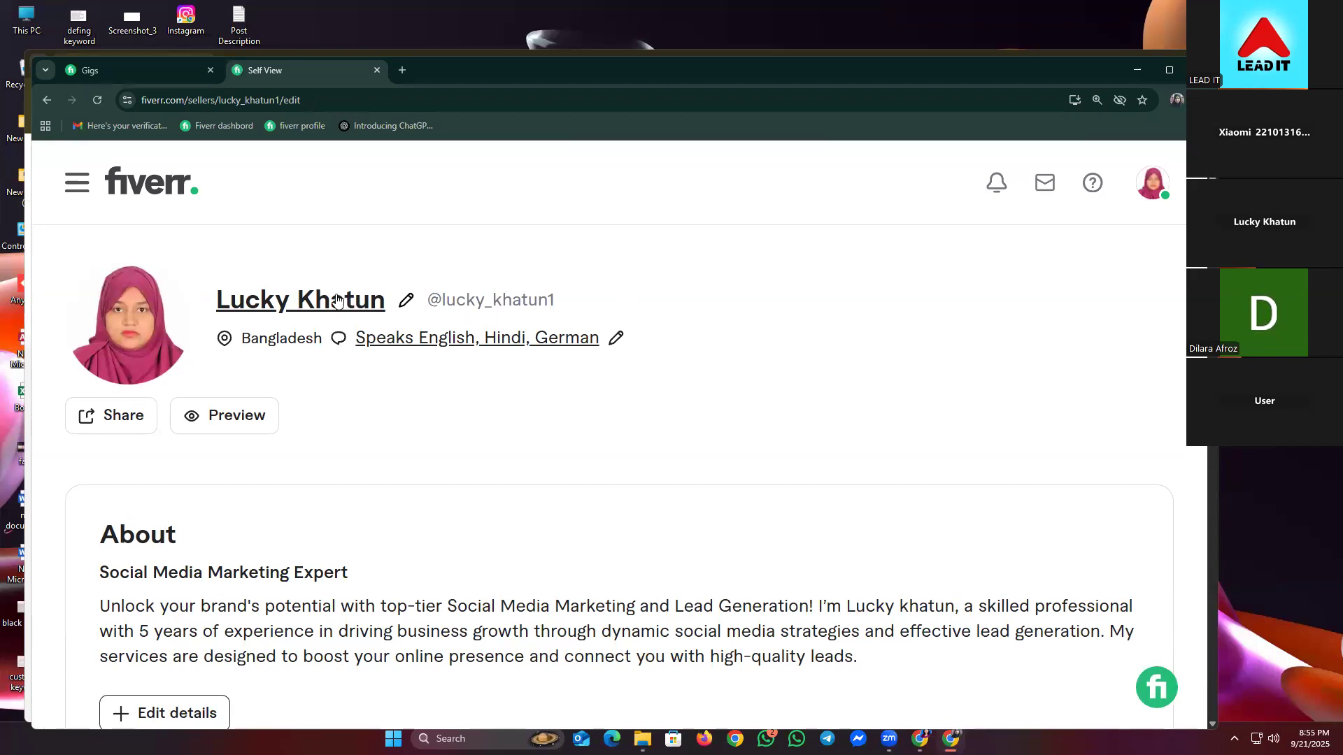
left_click(225, 409)
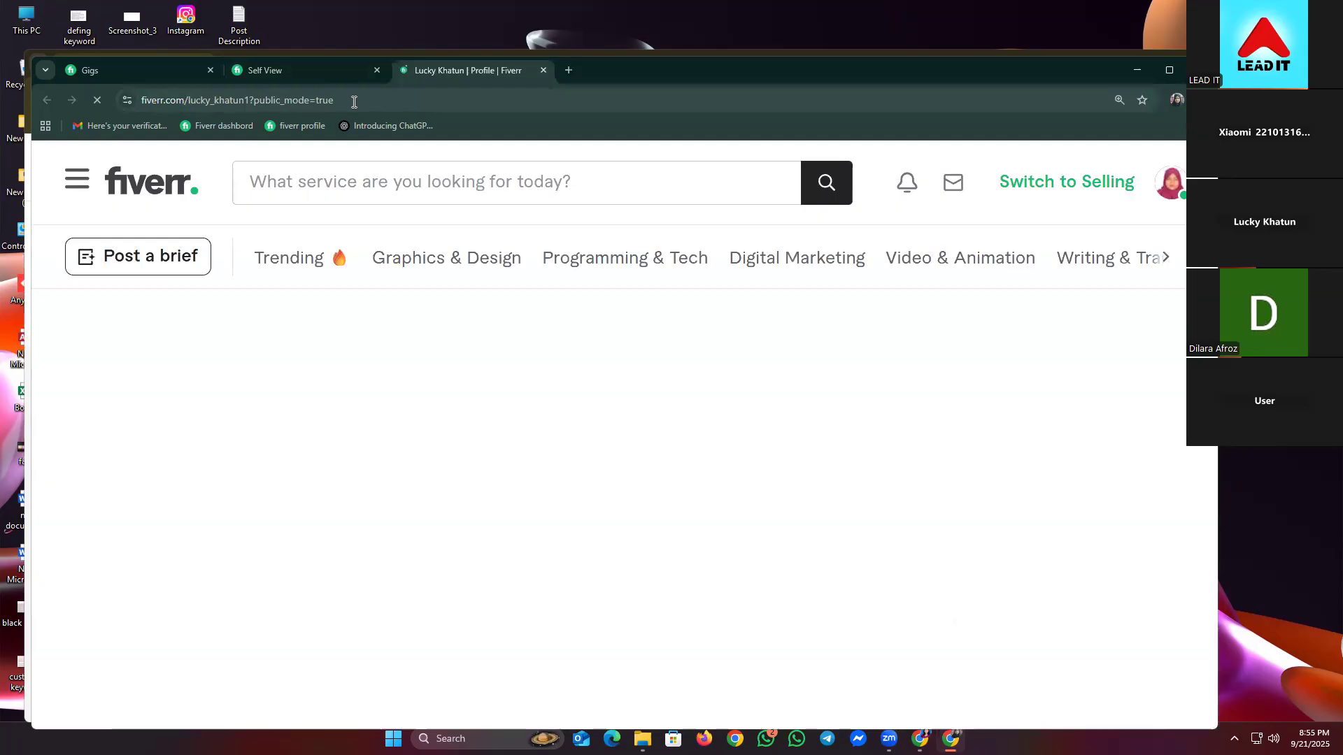
- Copy the public profile URL without the '?public_mode' part
left_click(257, 100)
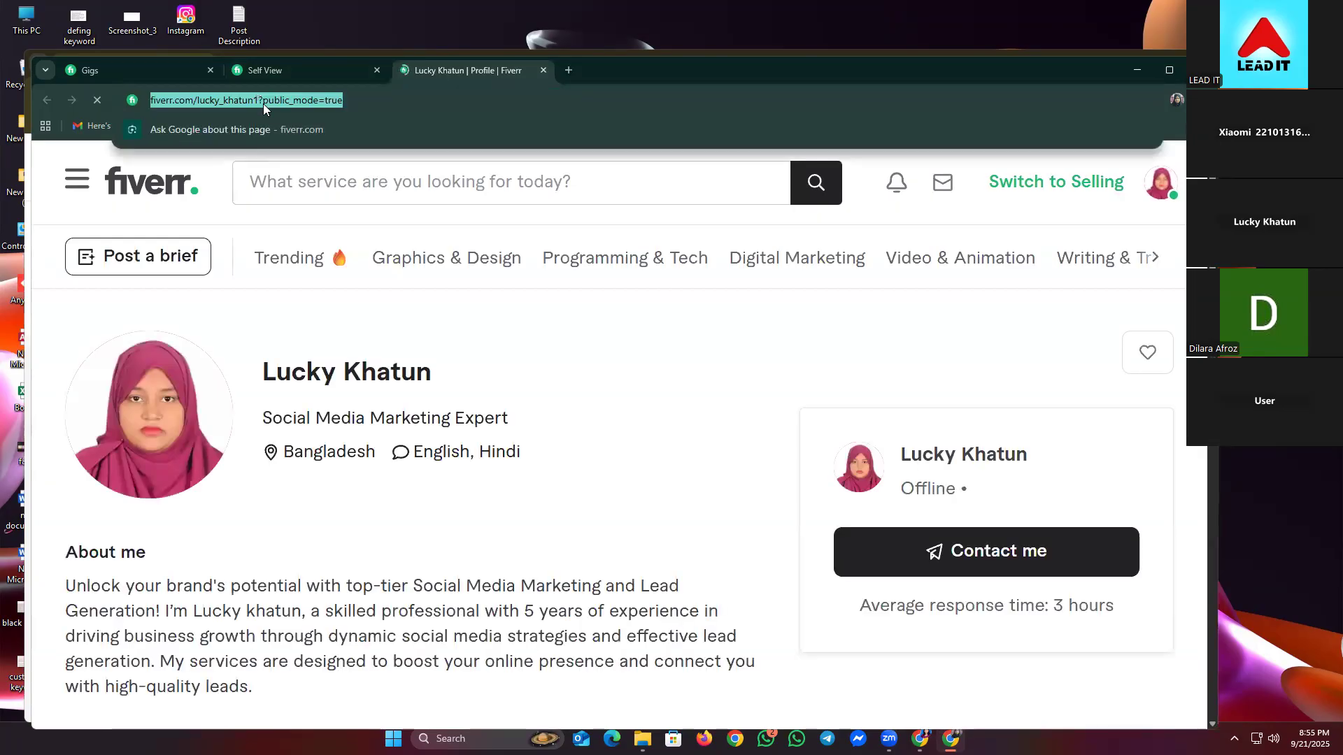
left_click(263, 102)
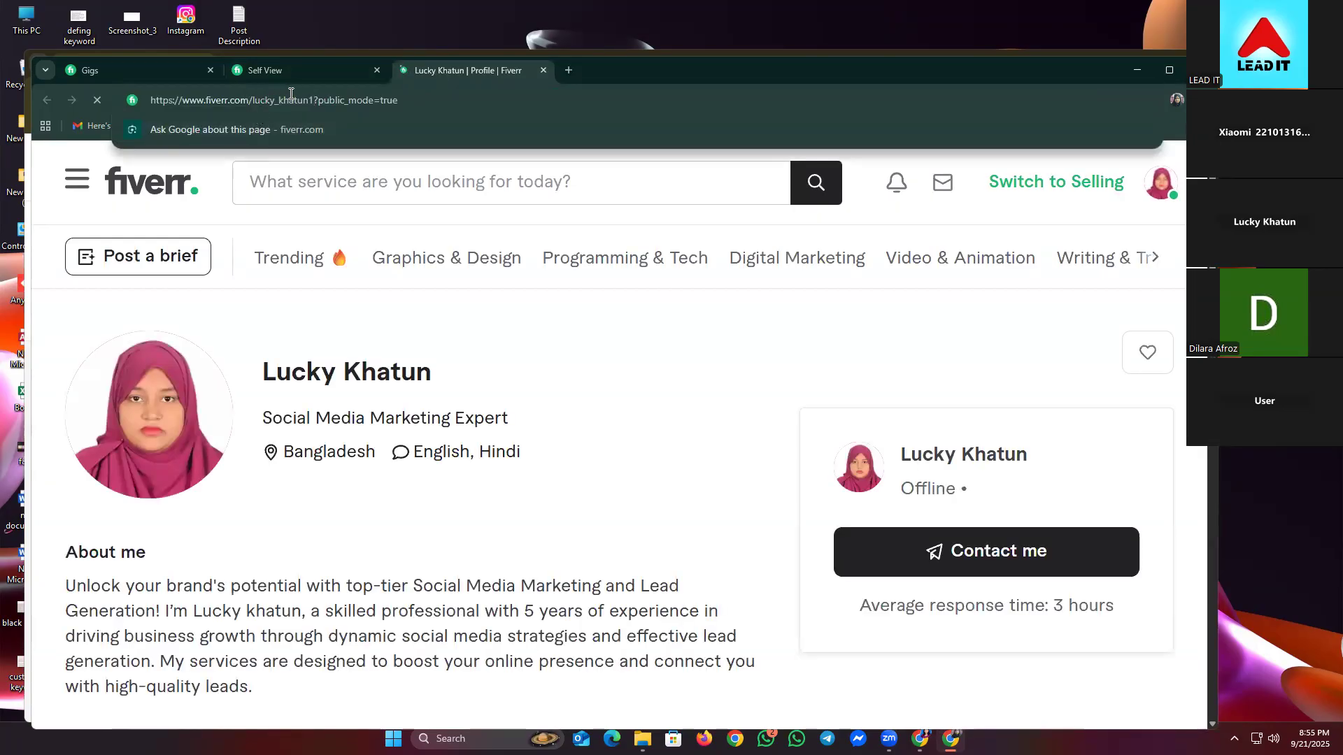
left_click(316, 106)
left_click_drag(308, 104, 102, 109)
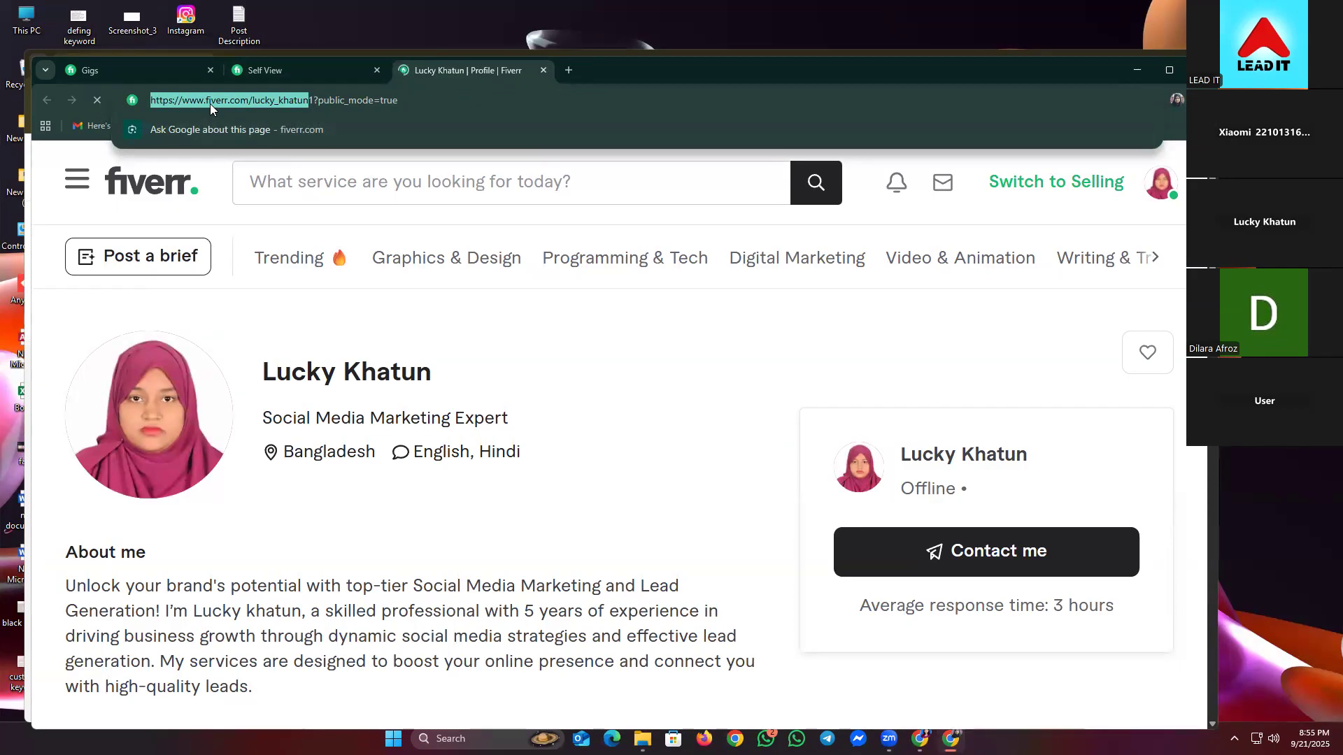
right_click(209, 103)
left_click(268, 237)
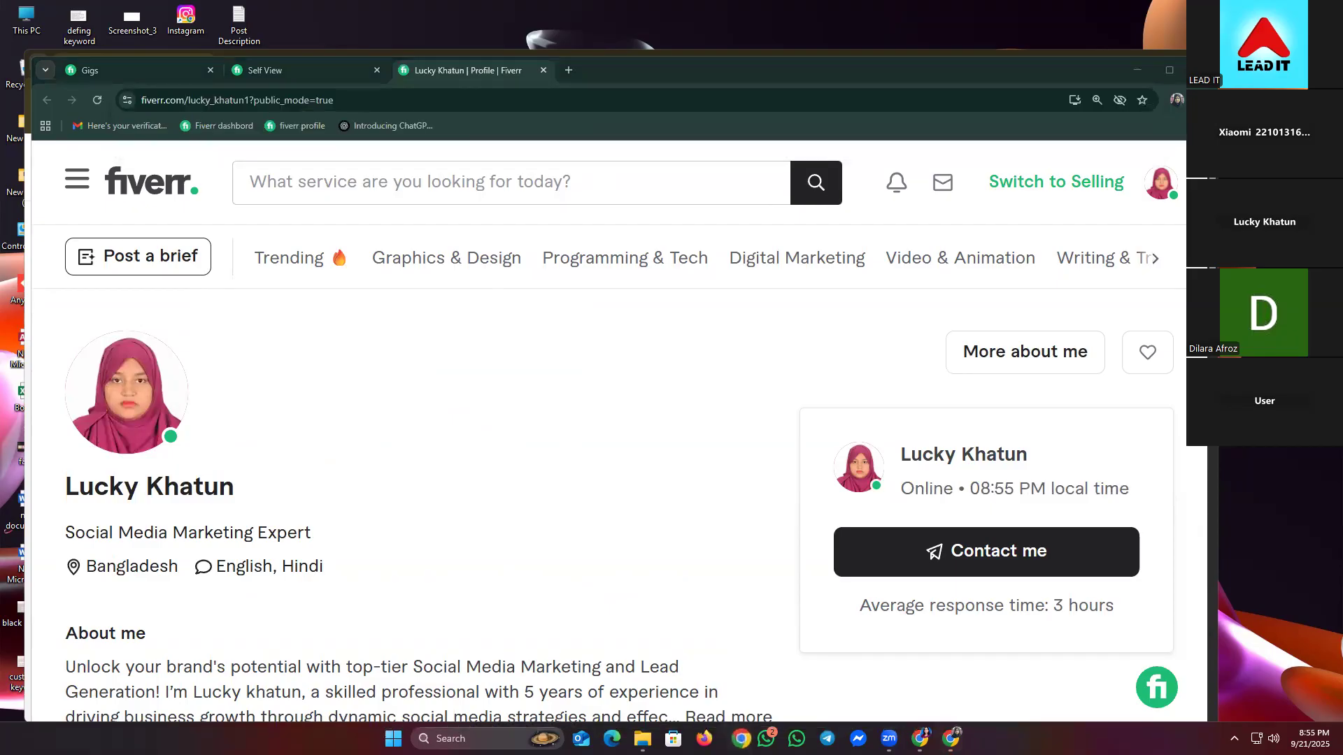
left_click(918, 737)
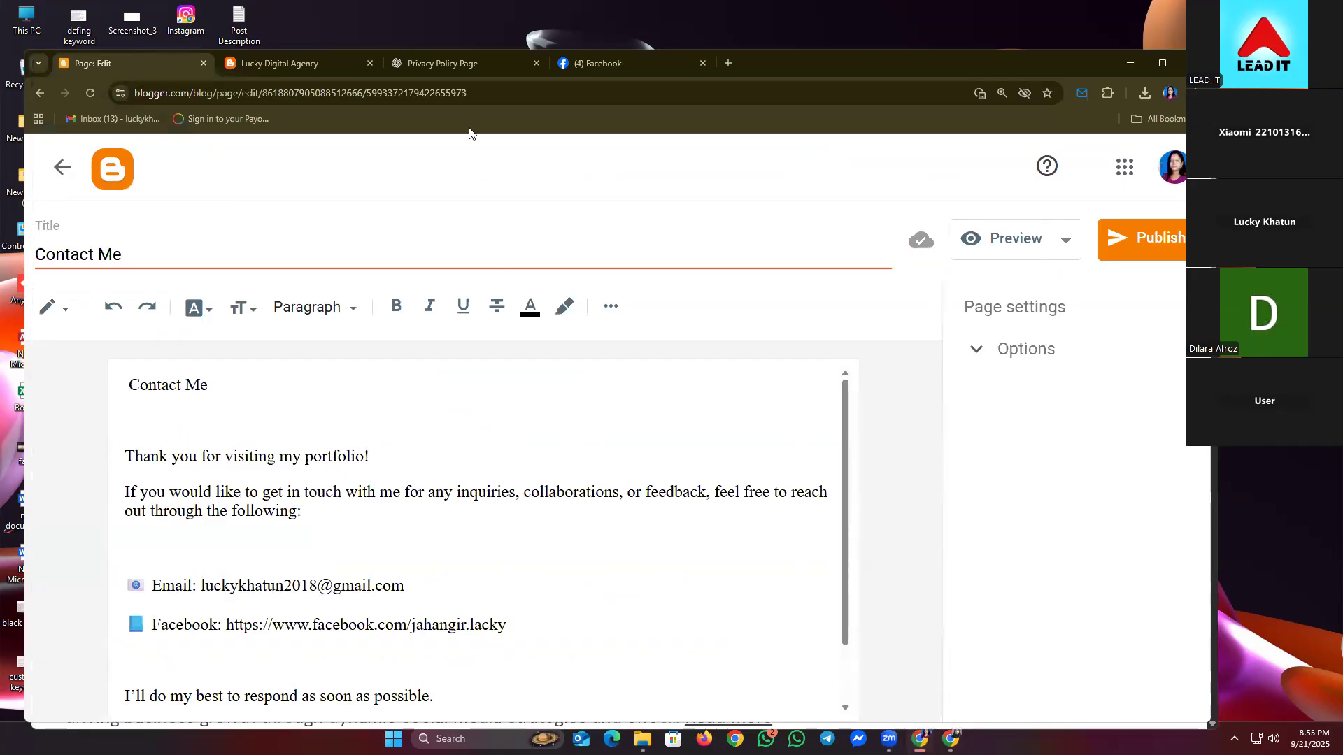
- Edit the earlier Contact page prompt to add a 'Fiverr Link:' line with the pasted link, and resend
left_click(432, 64)
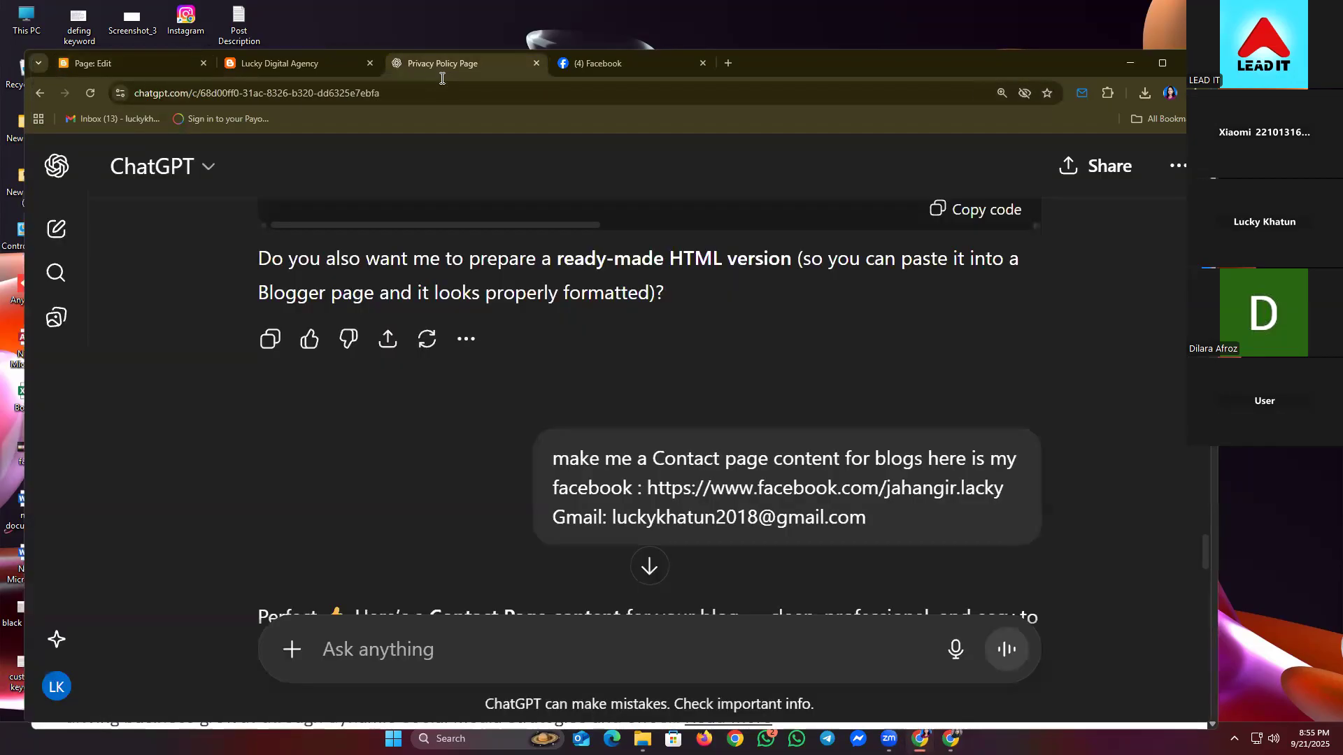
left_click(1023, 570)
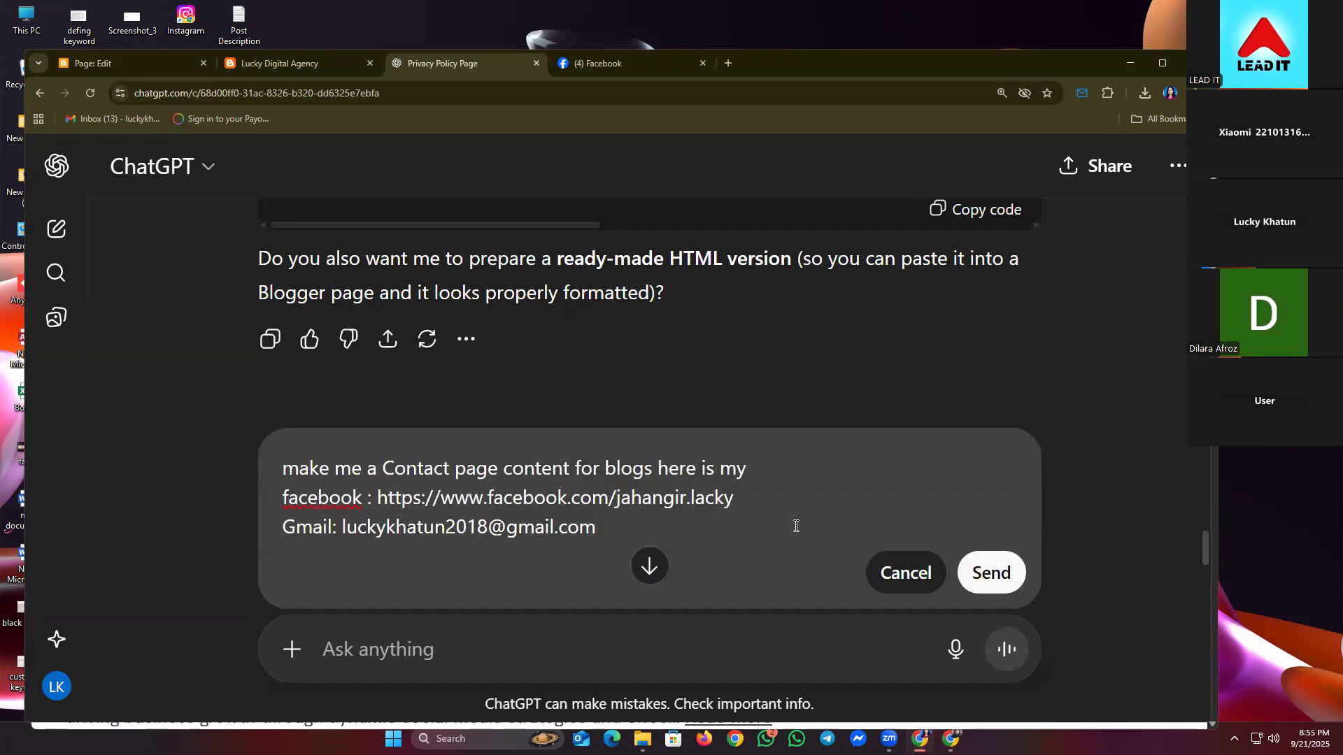
key("shift+Return")
type("Fiverr Link")
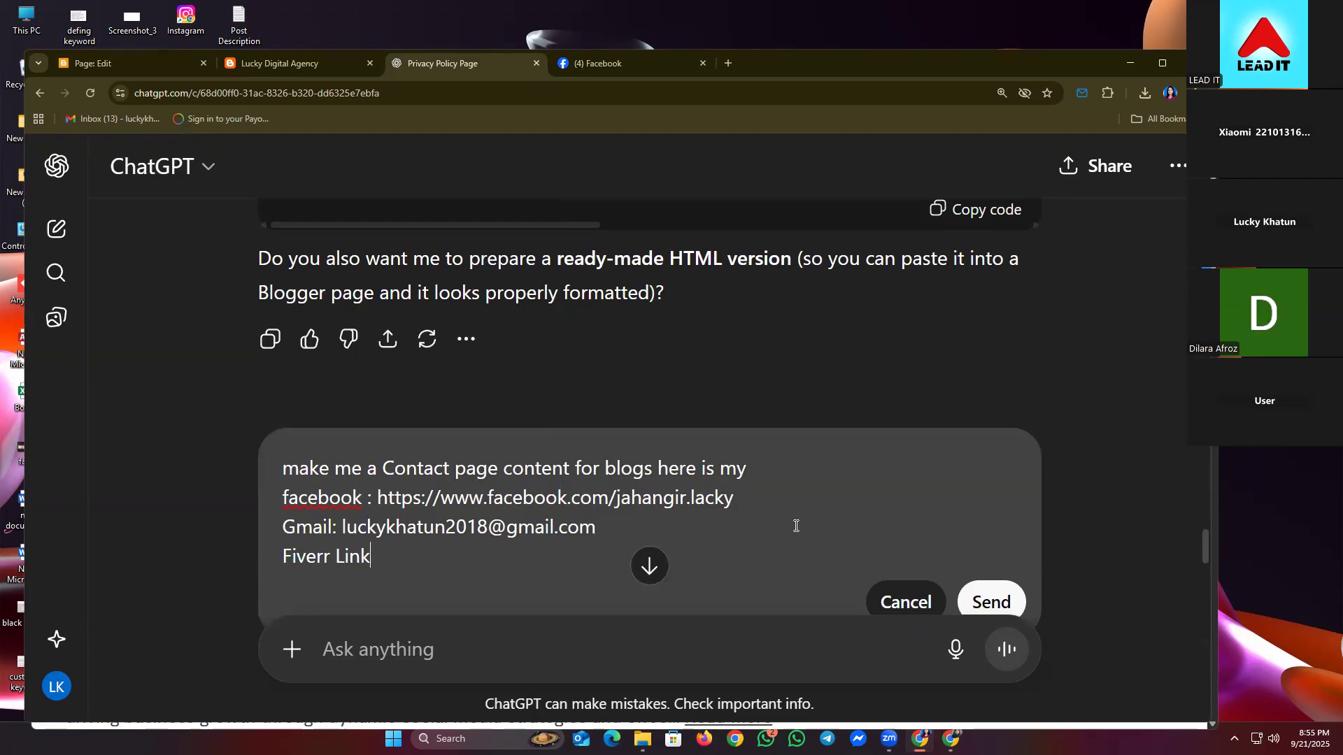
type(":")
key("ctrl+v")
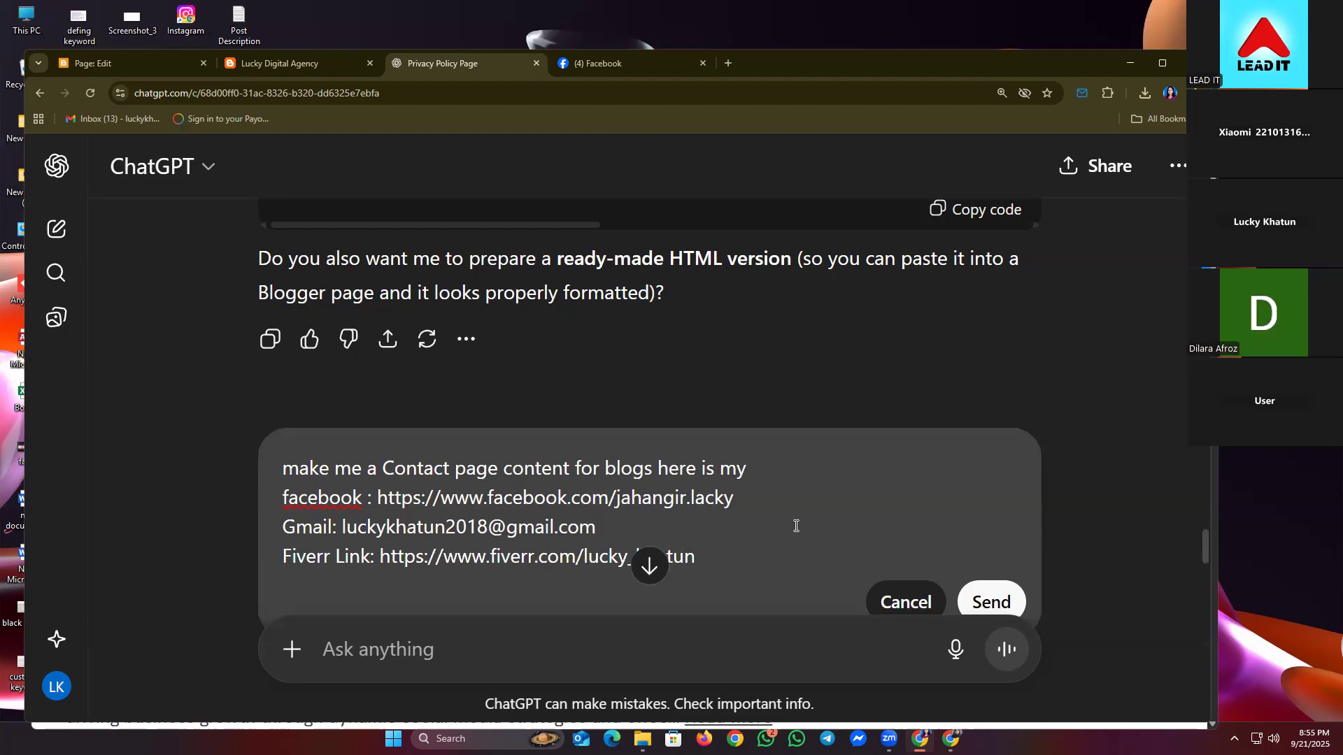
left_click(990, 594)
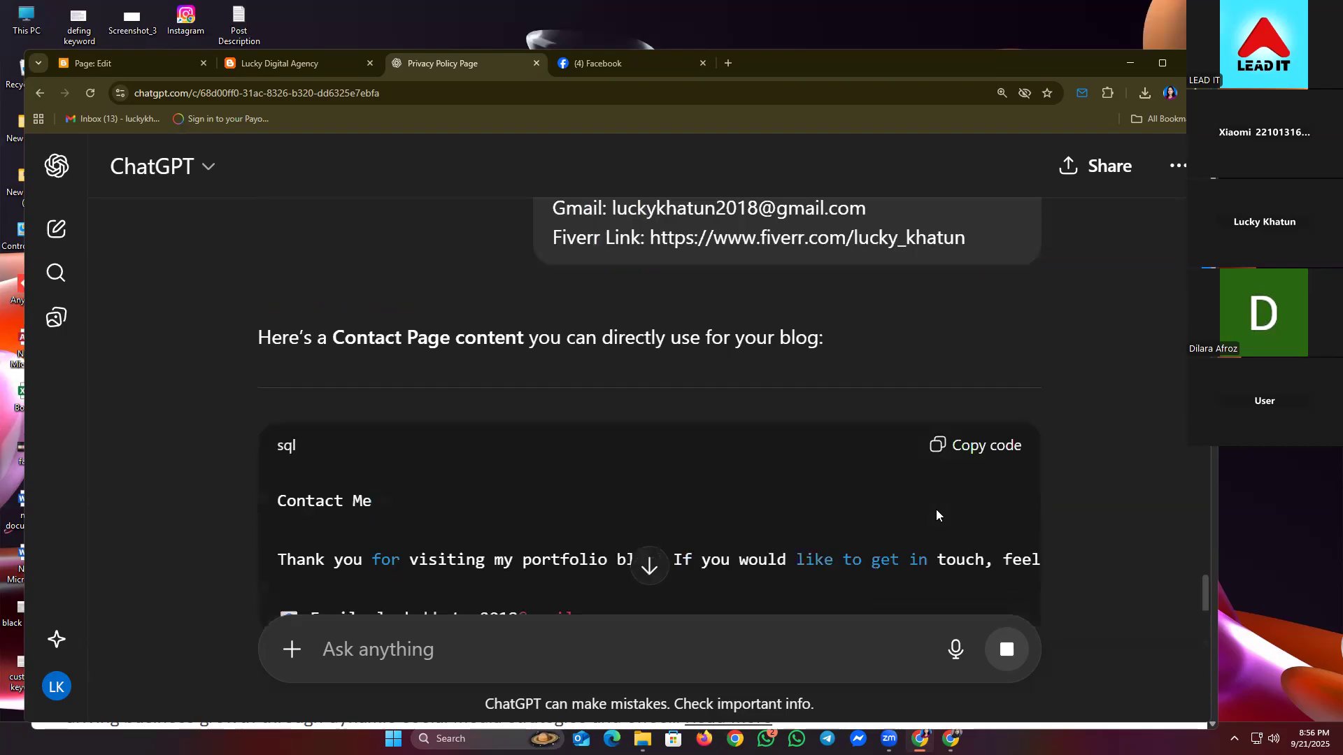
- Copy the regenerated Contact Me text from the code block
scroll(830, 387, "down", 5)
scroll(832, 382, "up", 2)
left_click(988, 237)
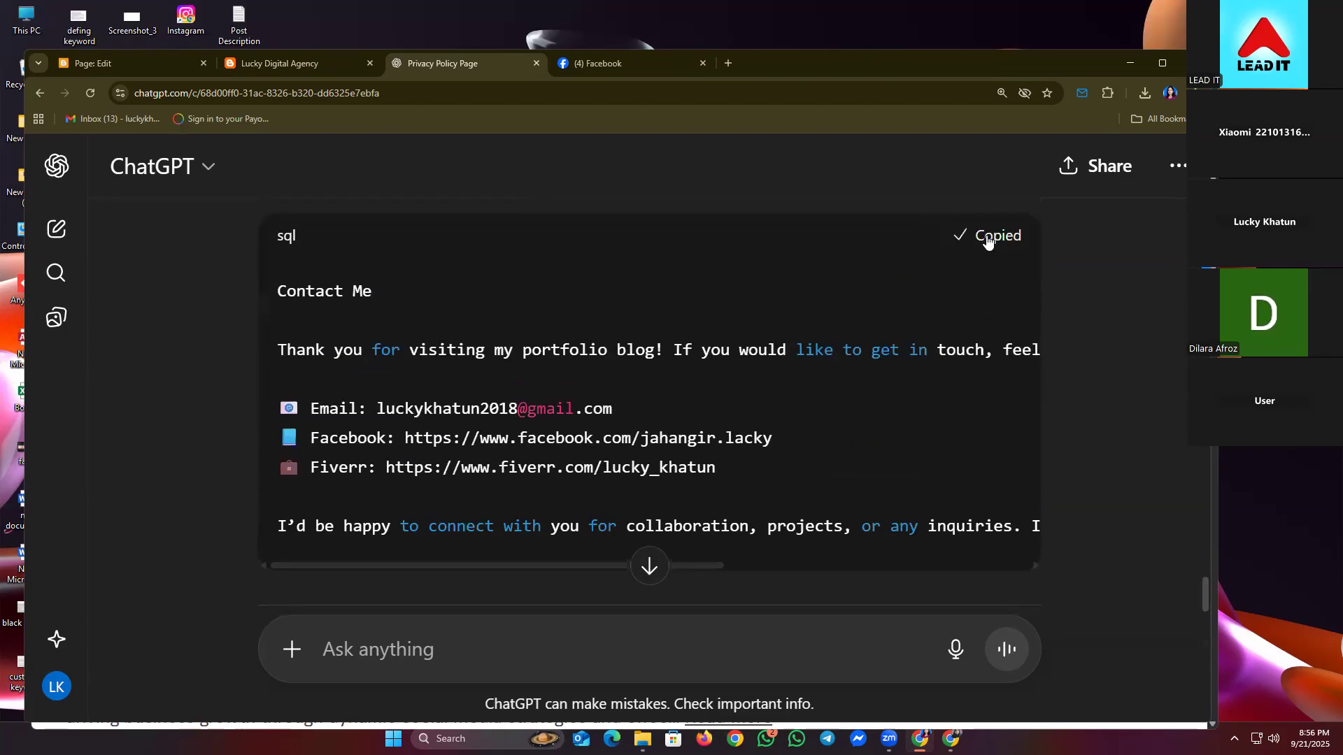
left_click(299, 59)
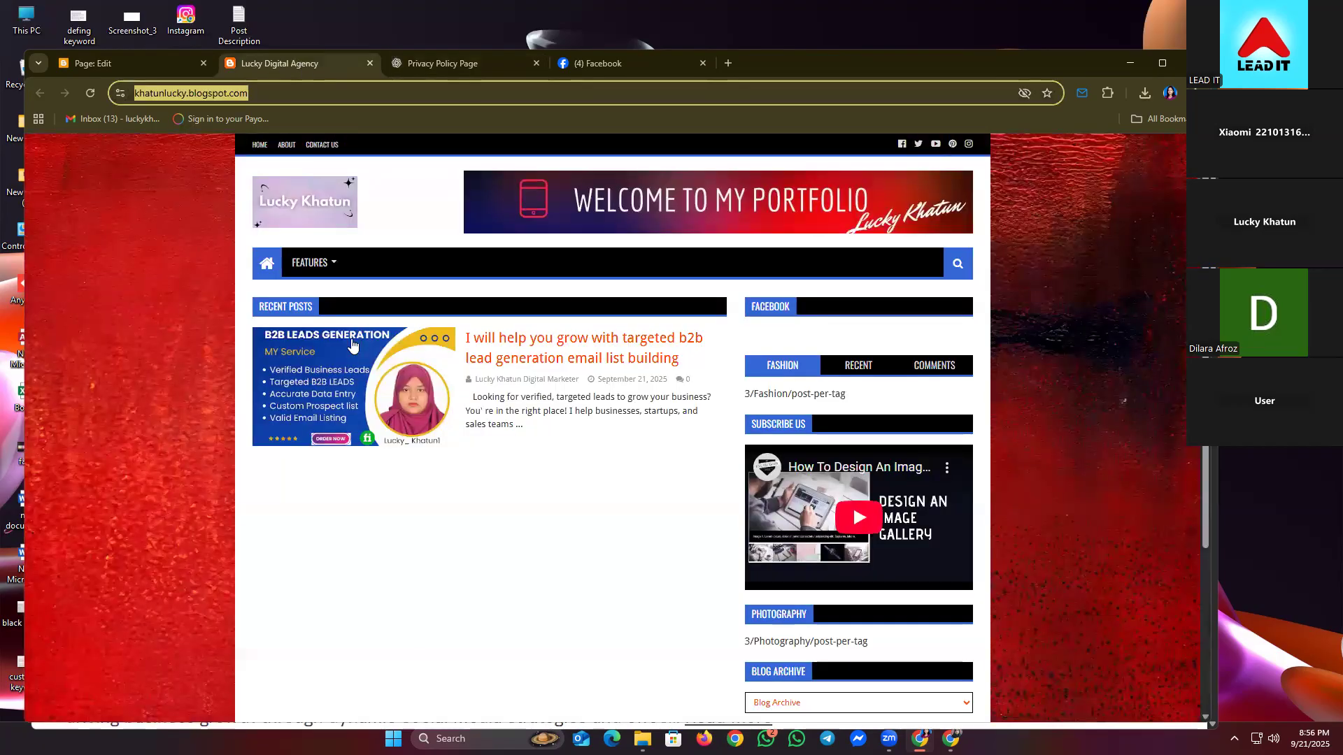
- Overwrite the Contact Me body with the new text including the Fiverr link, then publish and confirm
key("ctrl+shift+Tab")
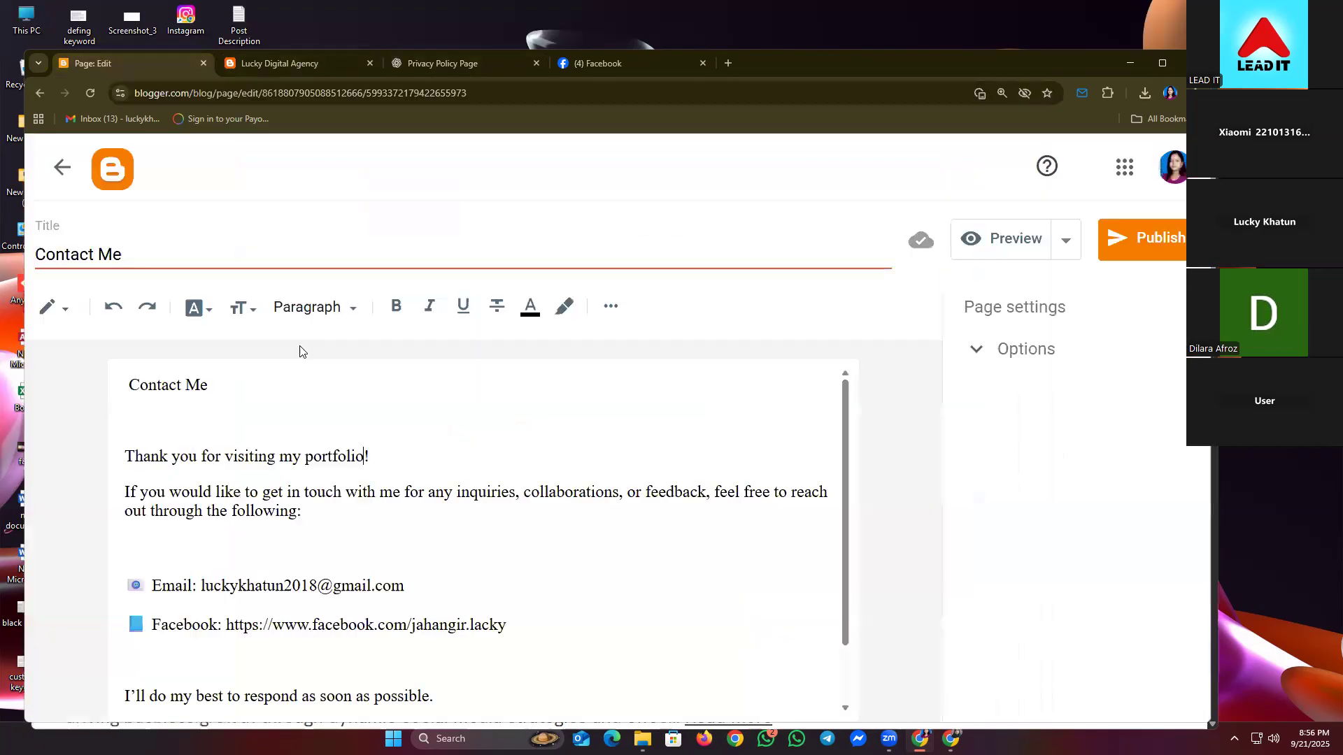
left_click(266, 494)
key("ctrl+a")
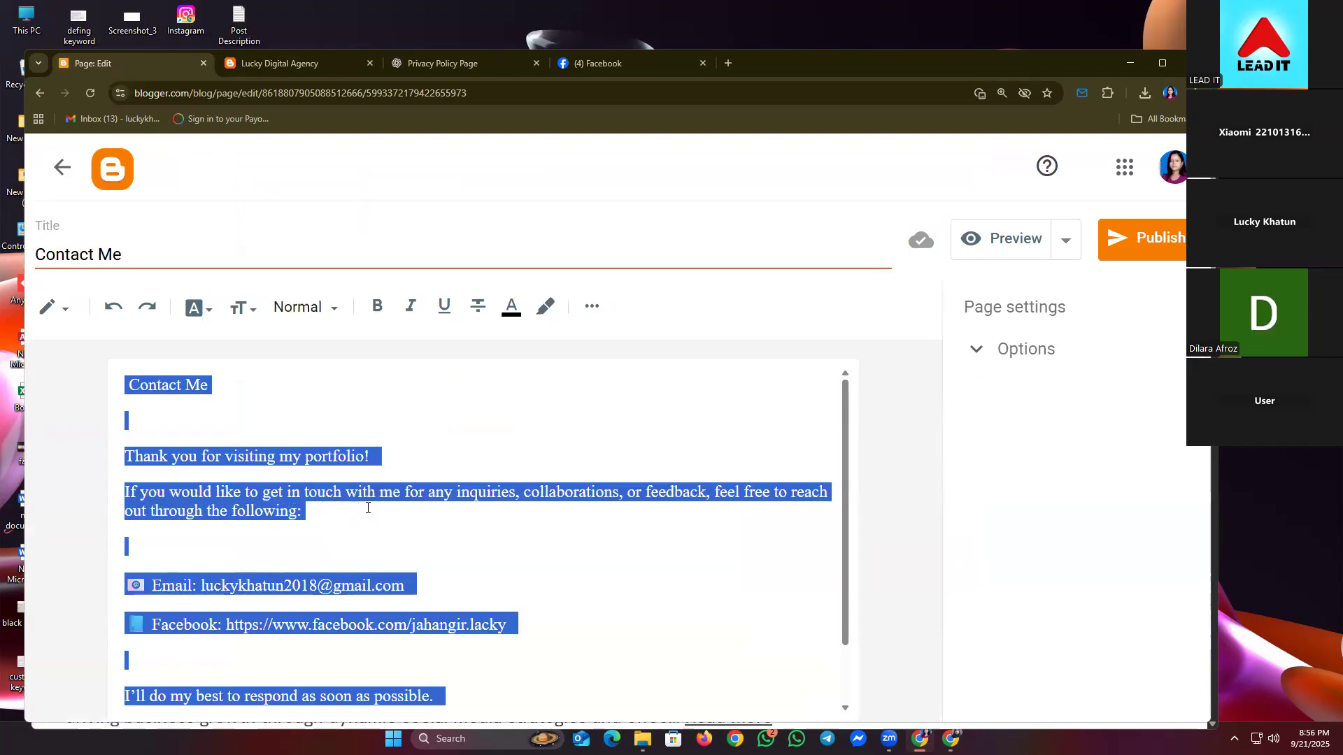
key("ctrl+v")
scroll(428, 508, "up", 1)
scroll(559, 470, "down", 1)
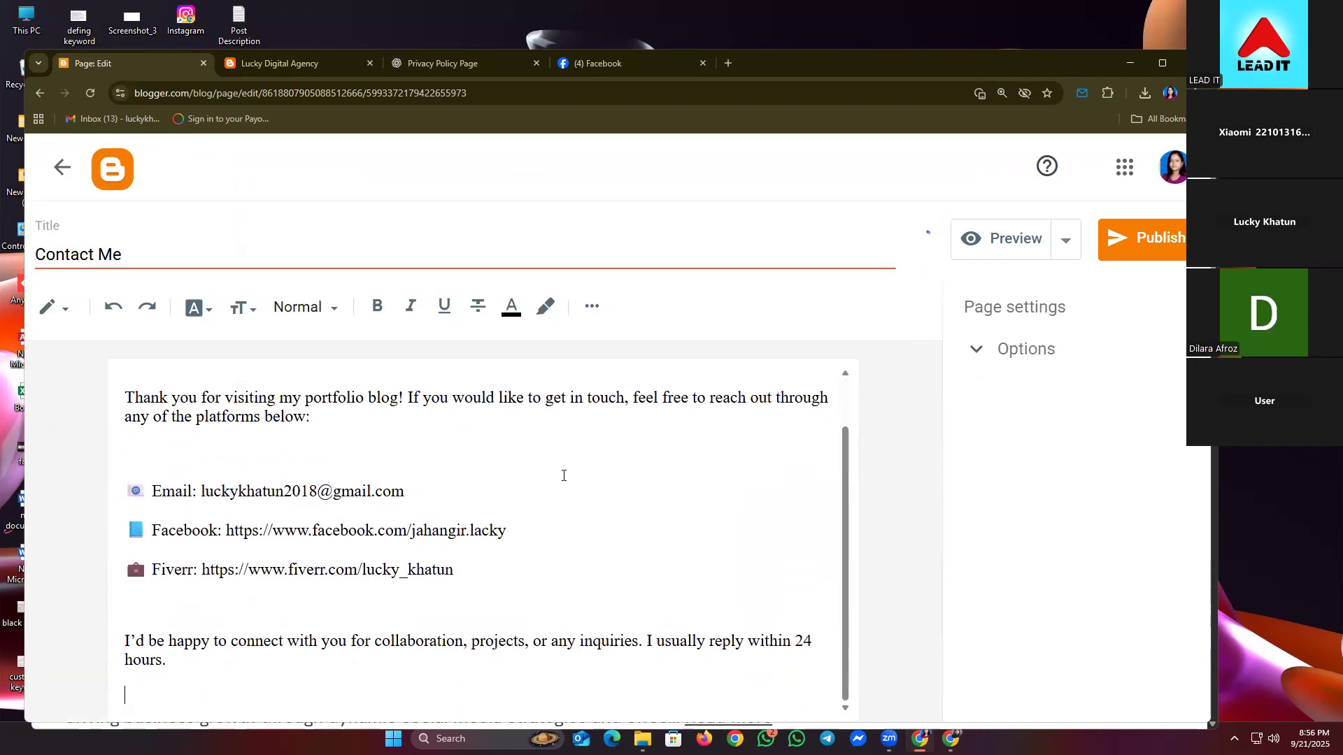
left_click(1129, 248)
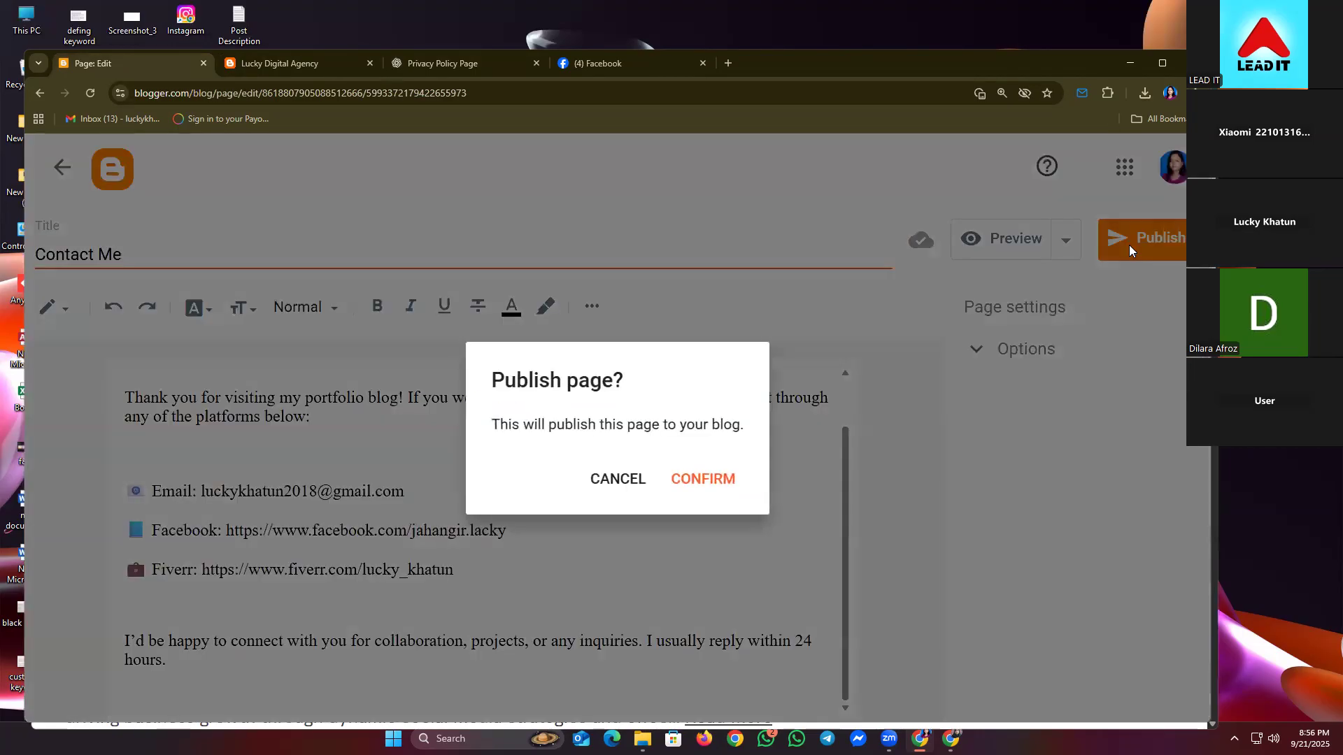
left_click(727, 481)
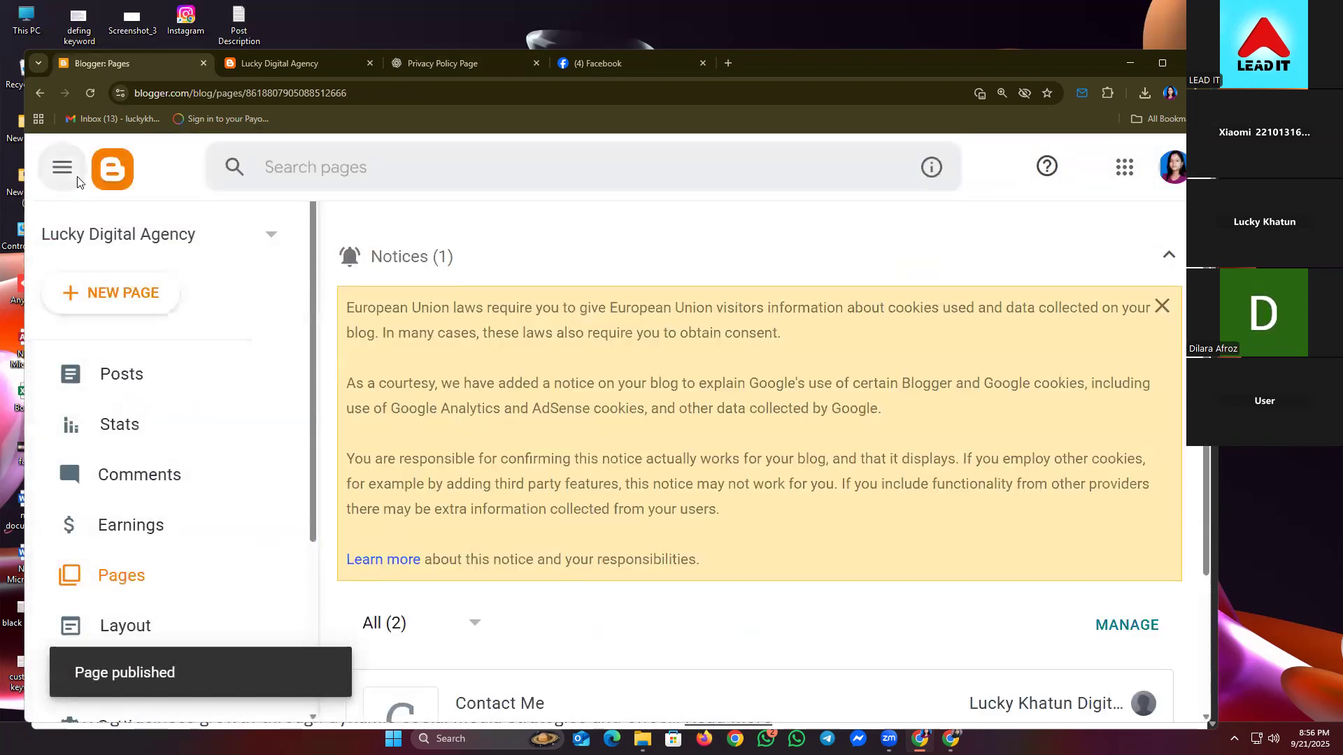
- Create an 'About Me' page with placeholder body 'Fiver Bio' and publish it
left_click(1160, 254)
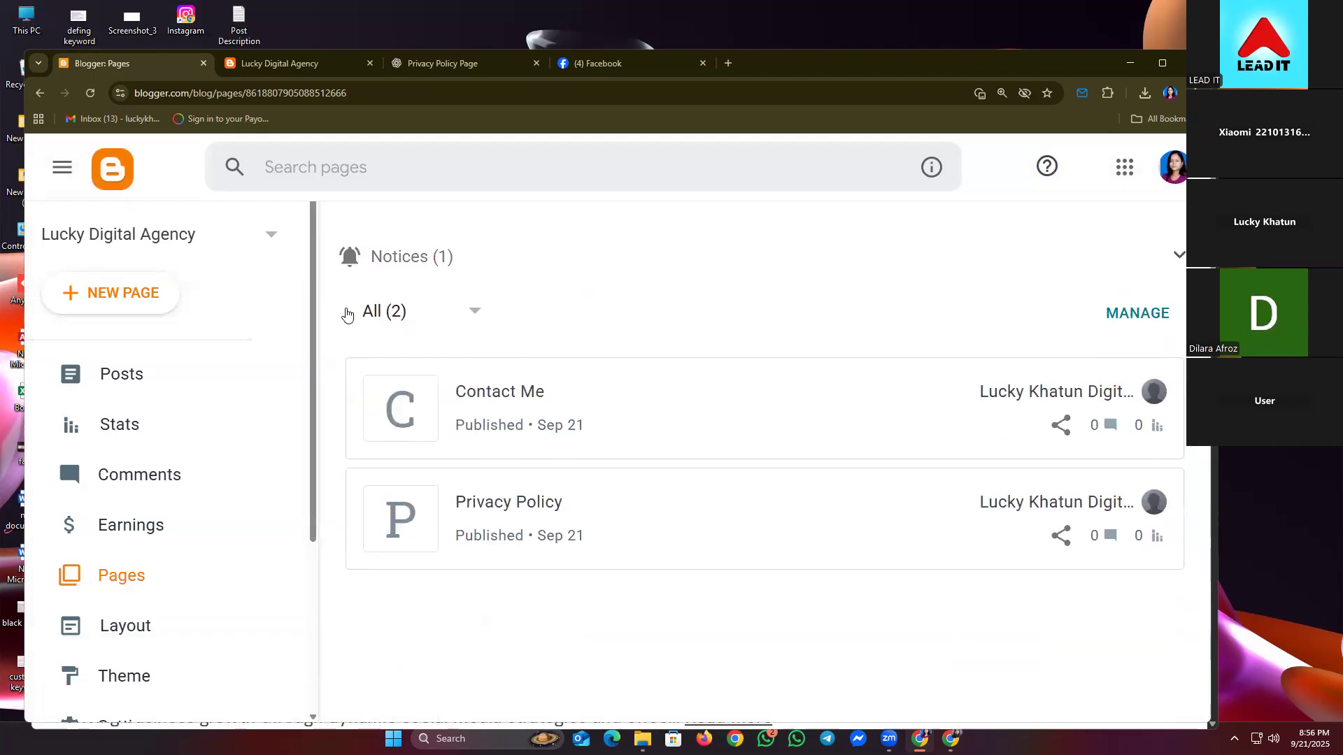
left_click(115, 286)
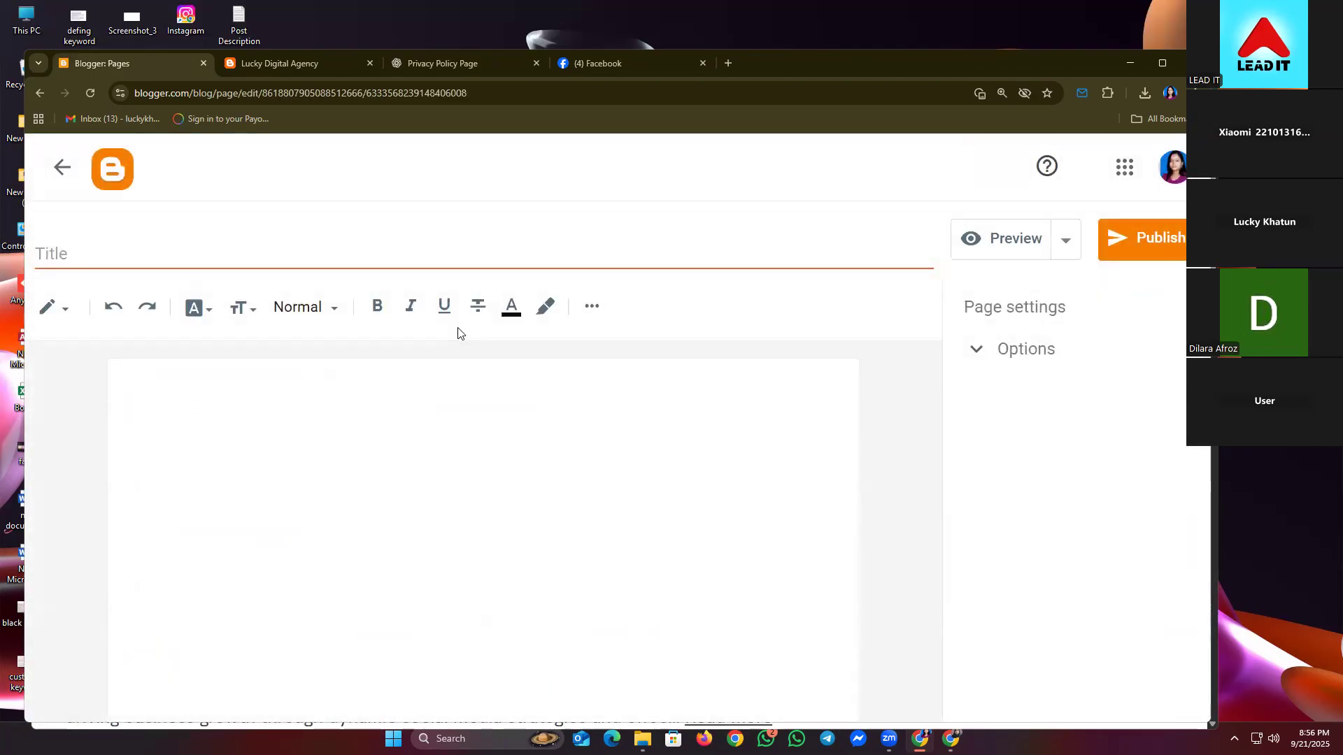
left_click(235, 240)
type("About Me")
left_click(244, 404)
type("Fiver Bio")
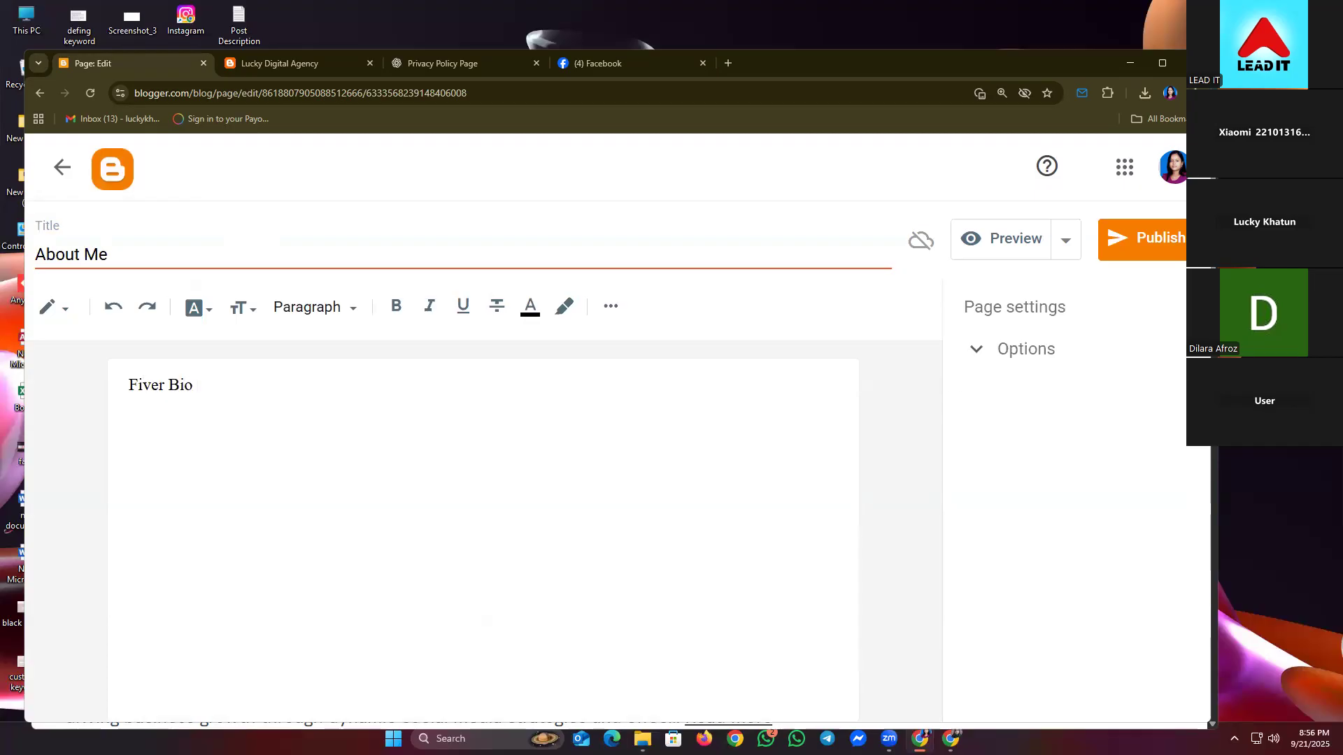
left_click(1183, 224)
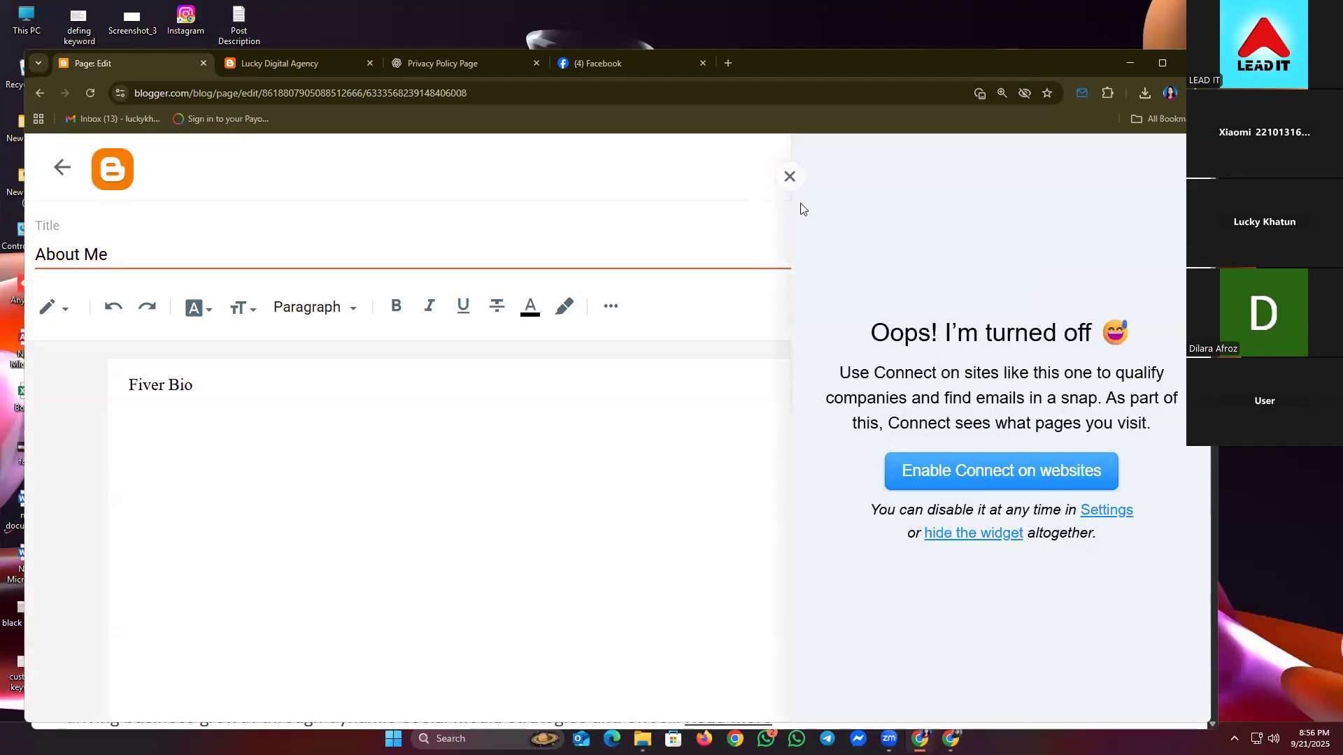
left_click(789, 177)
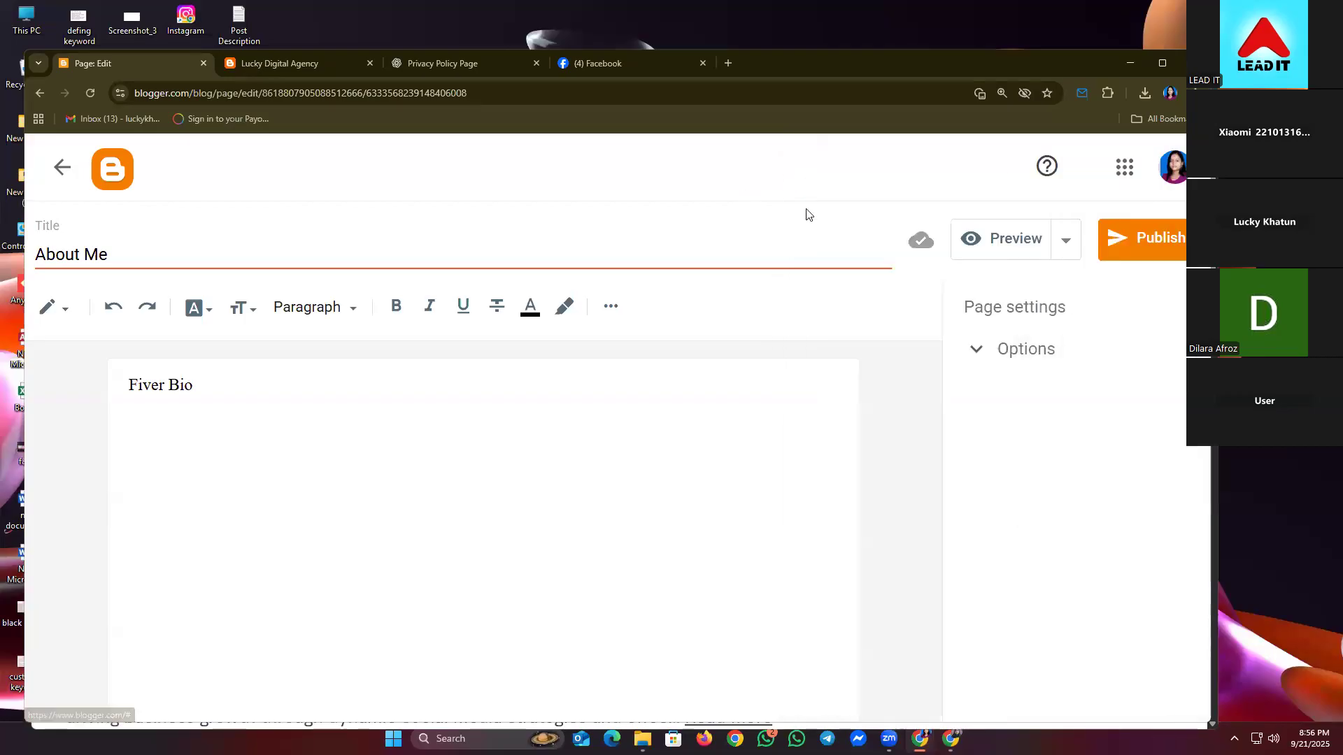
left_click(1116, 247)
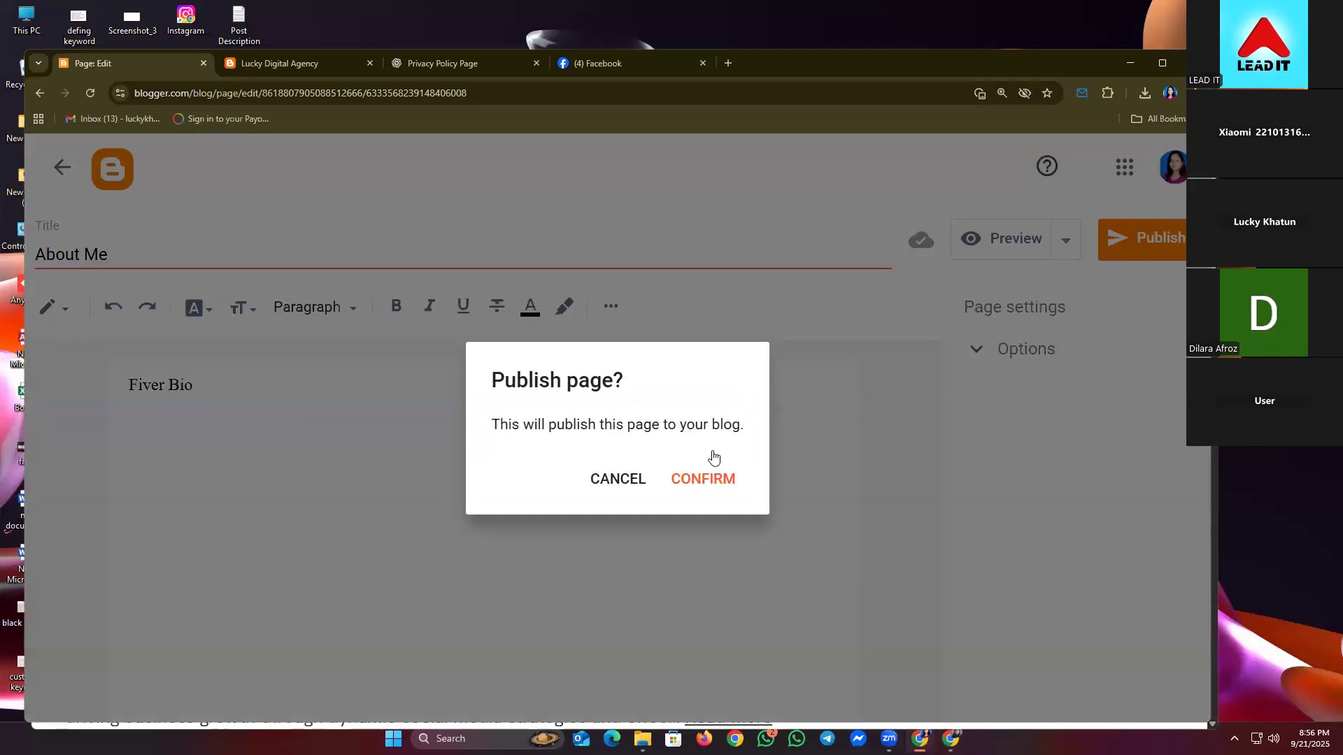
left_click(706, 474)
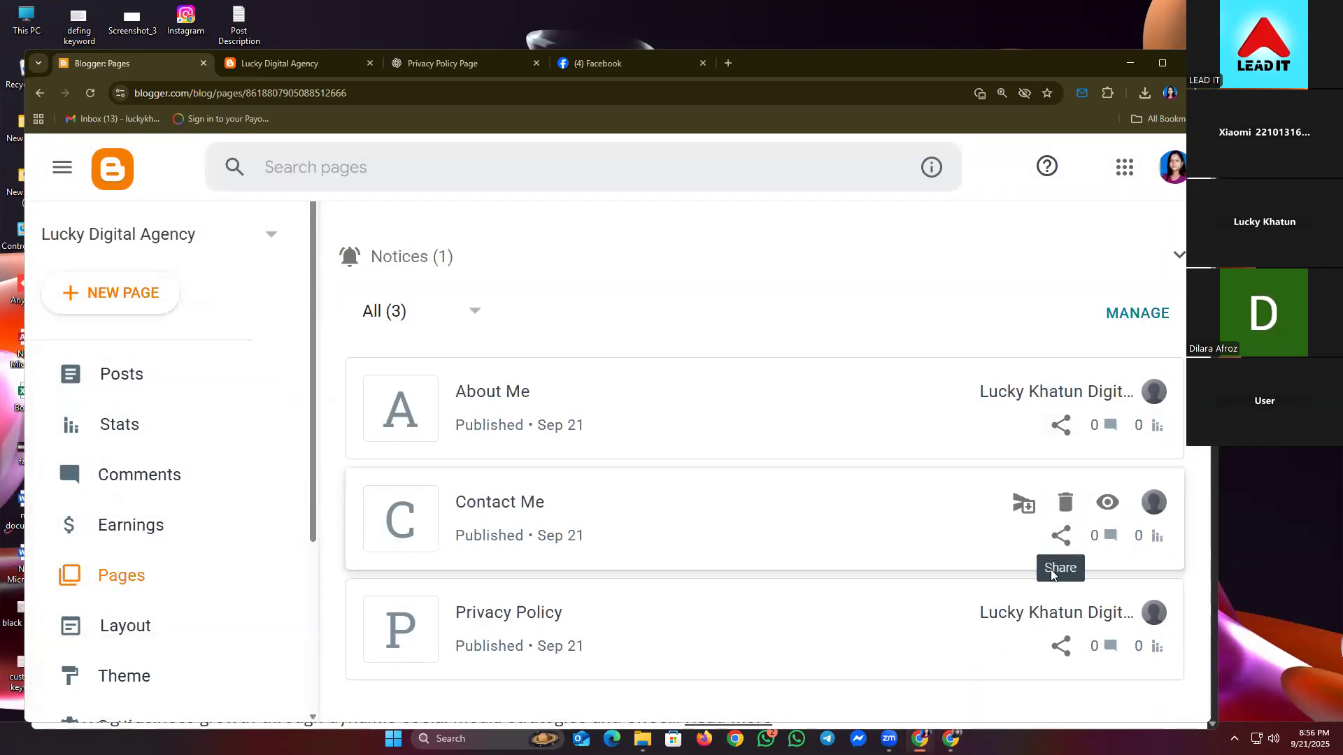
key("super+v")
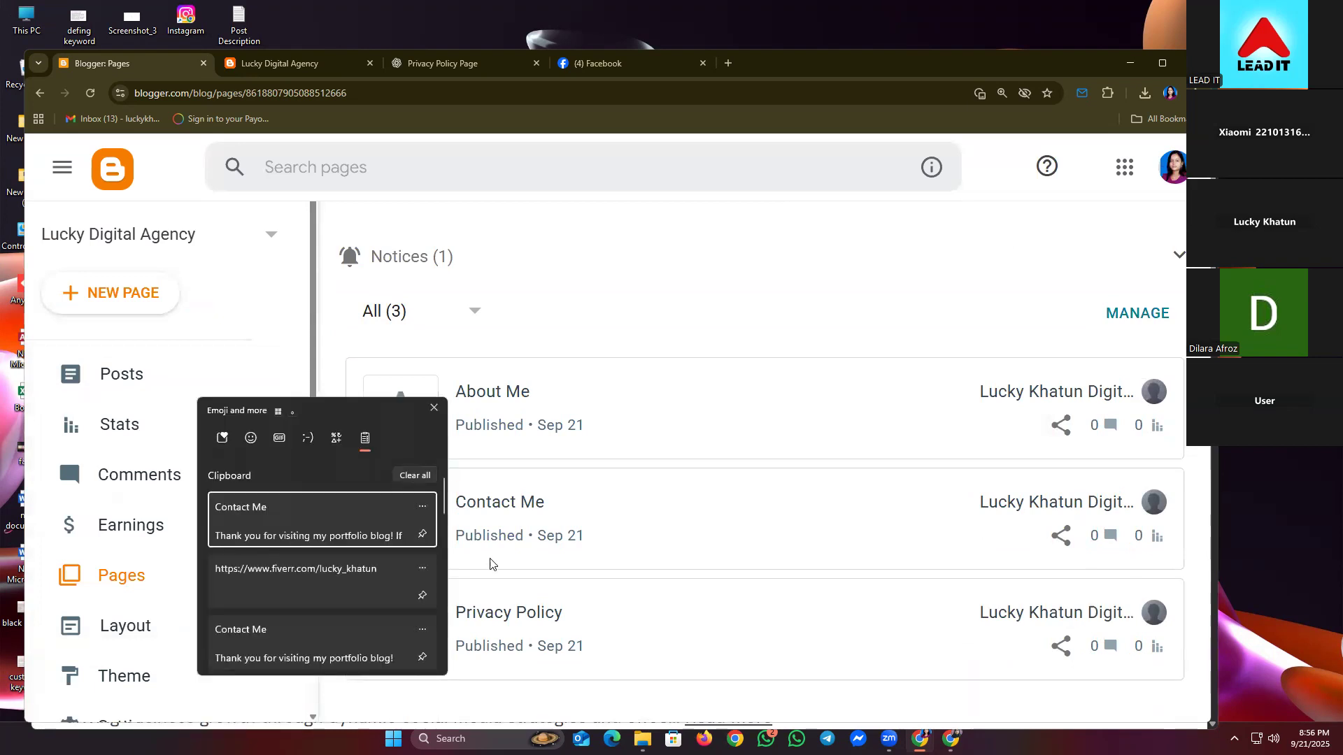
left_click(418, 477)
left_click(433, 408)
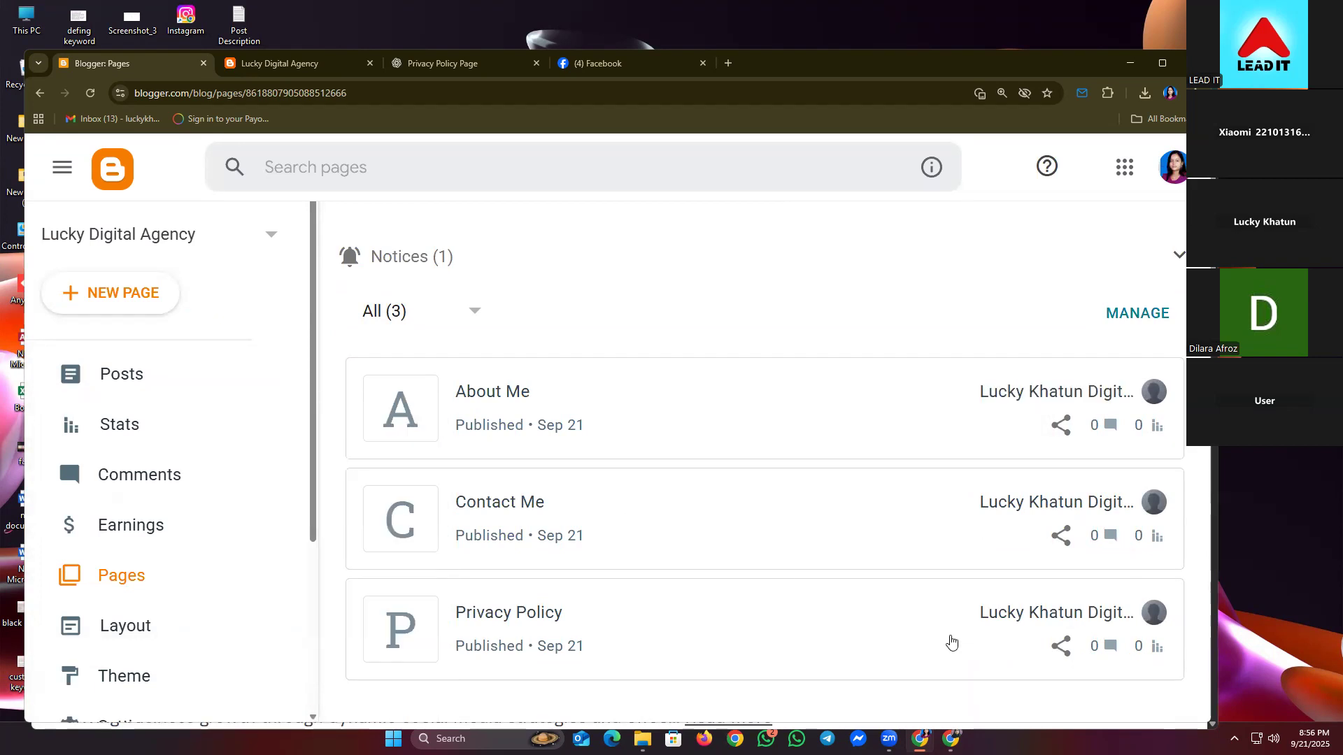
left_click(1068, 650)
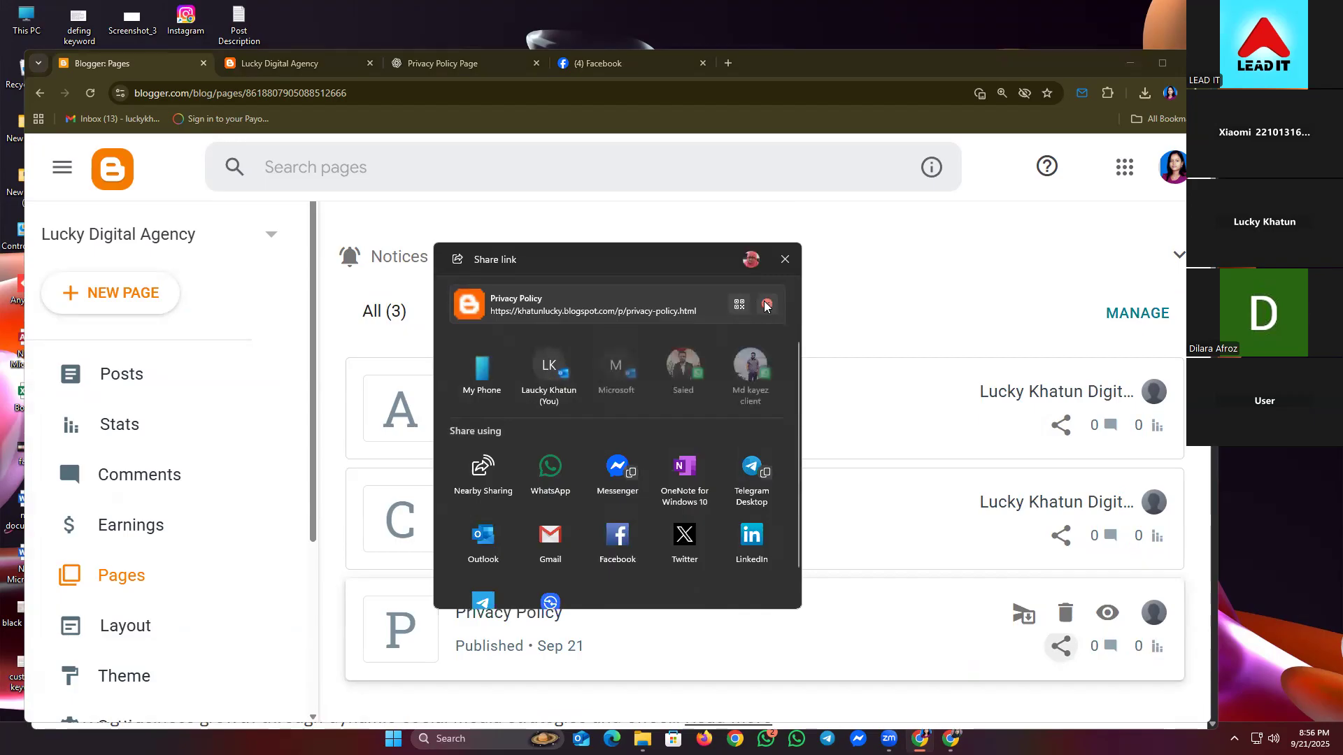
left_click(784, 259)
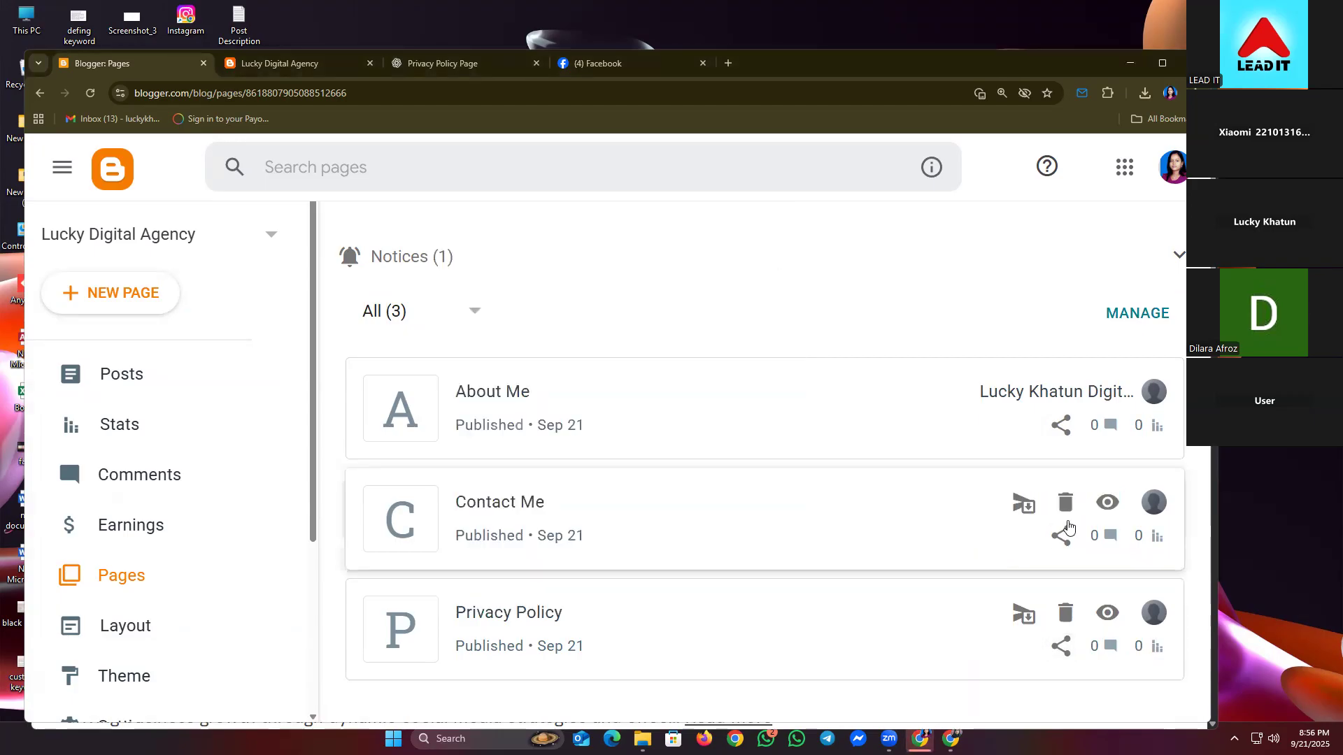
left_click(1060, 535)
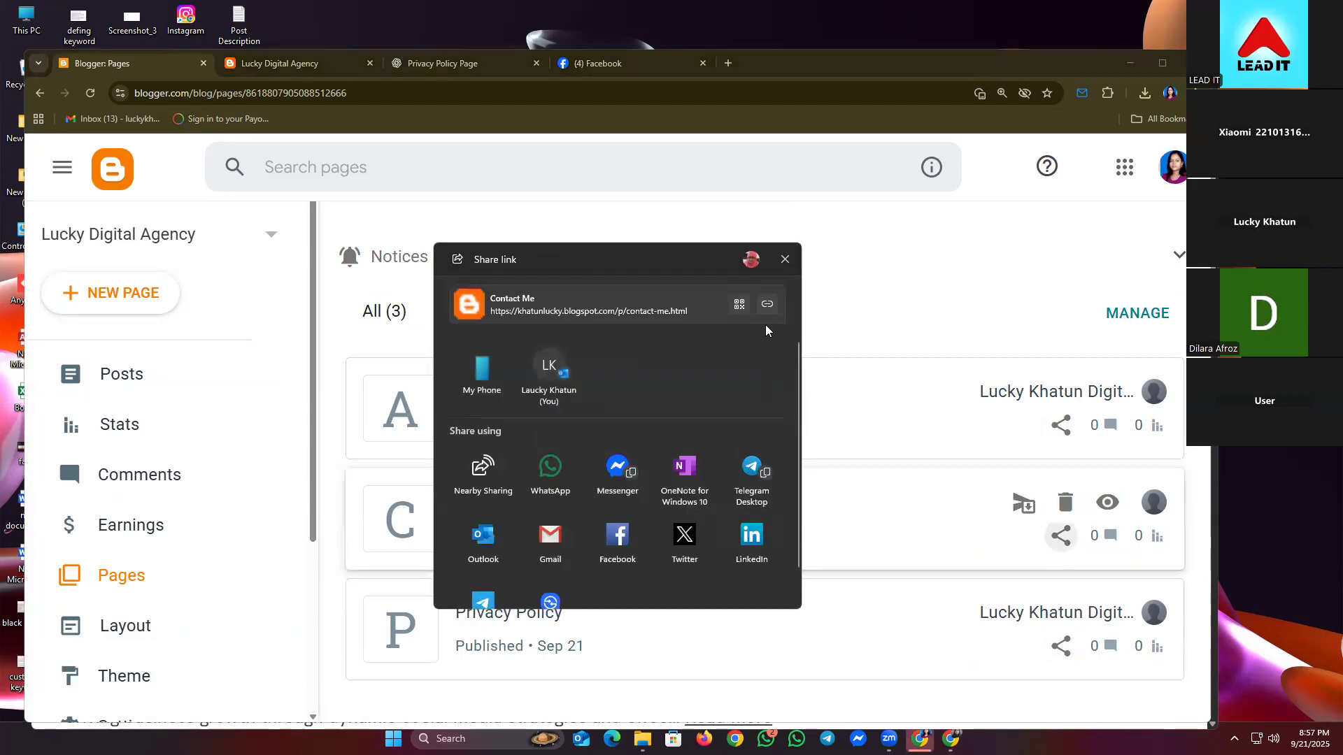
left_click(785, 258)
left_click(1060, 426)
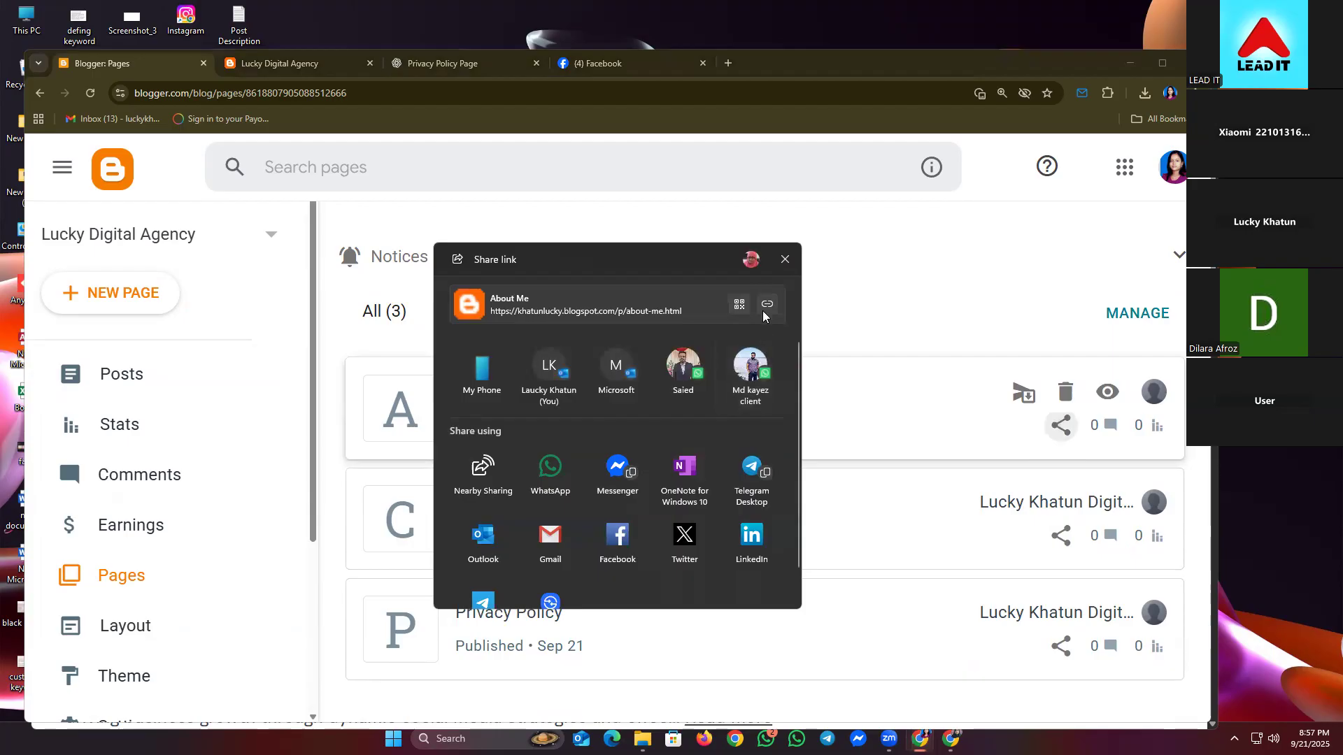
left_click(784, 259)
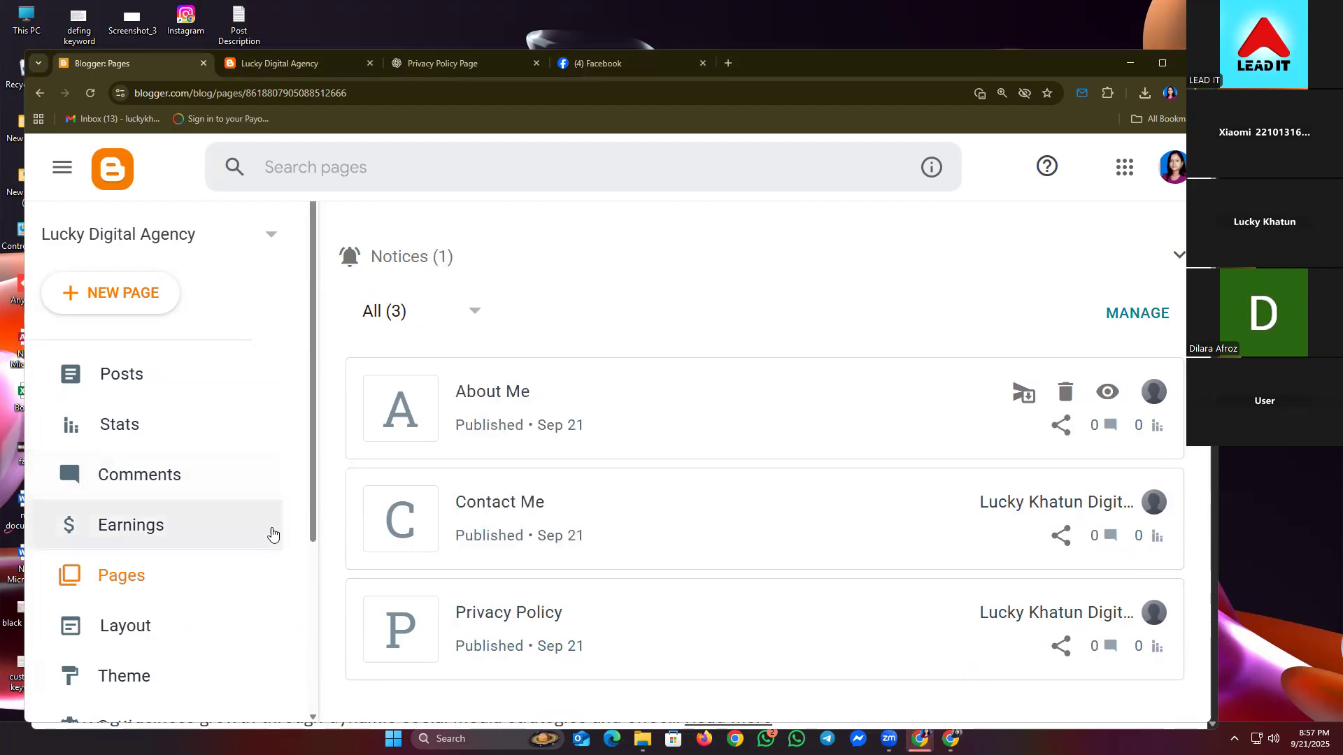
scroll(168, 442, "down", 3)
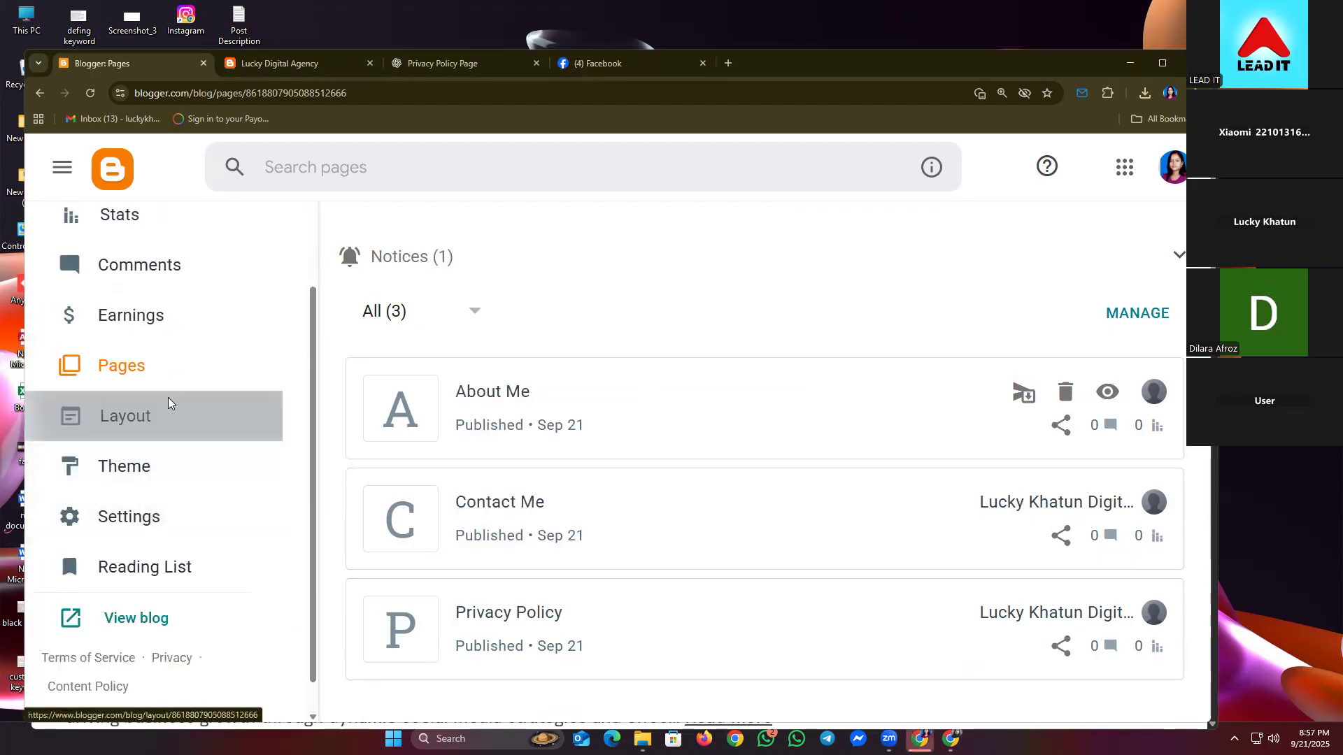
- Open the blog's Layout and edit the top navigation Menu gadget
left_click(170, 411)
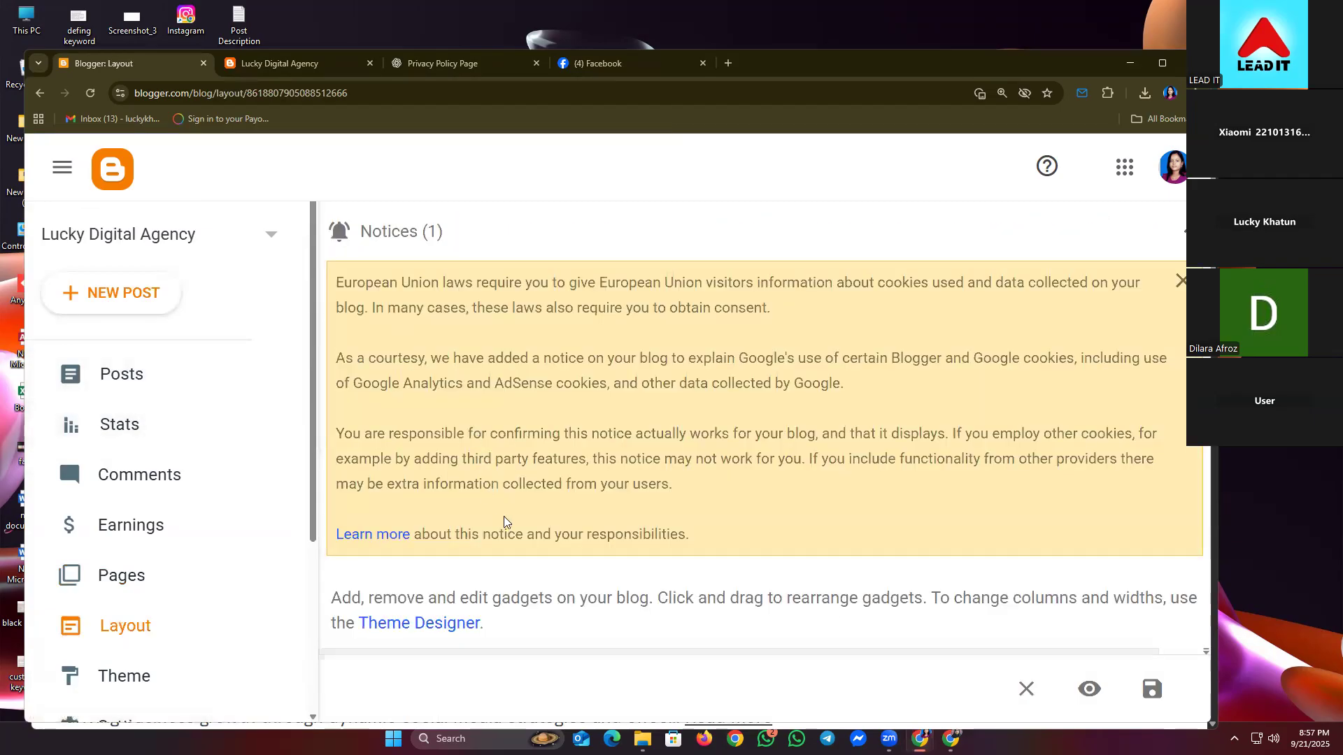
left_click(1179, 281)
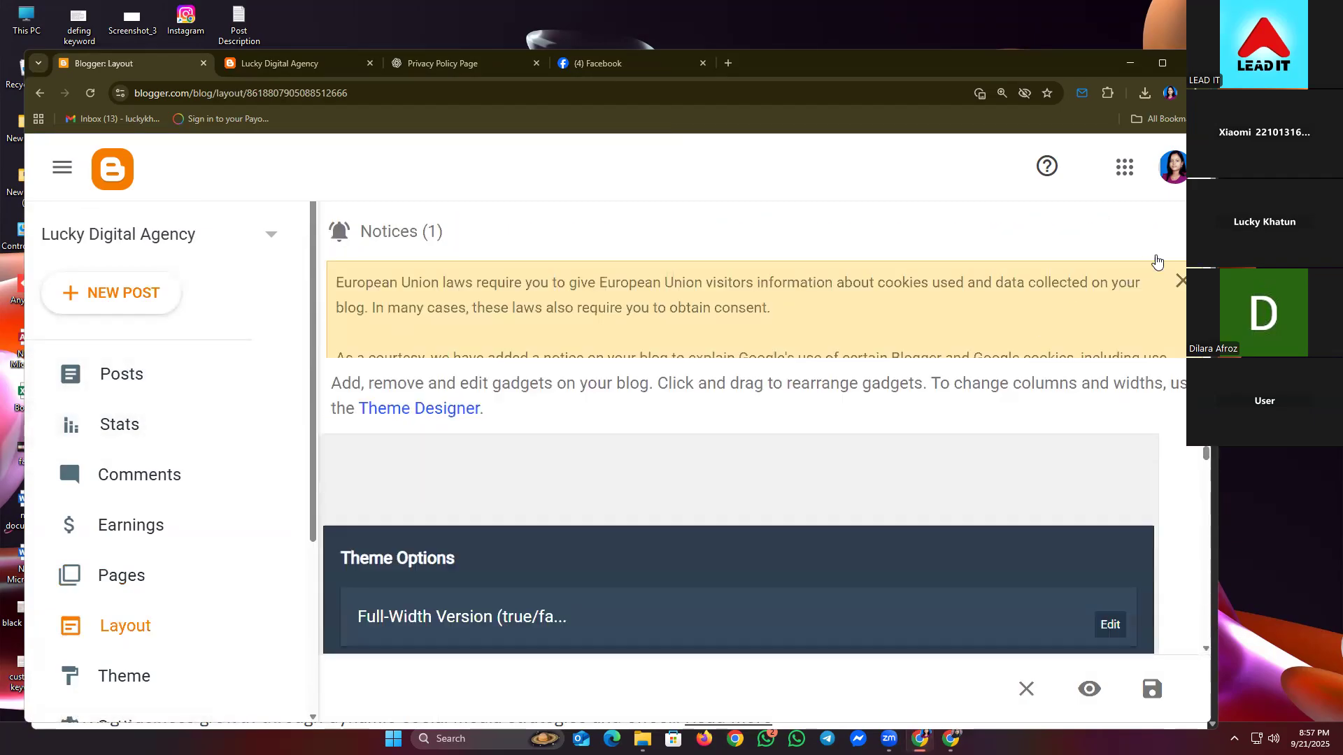
scroll(667, 538, "down", 4)
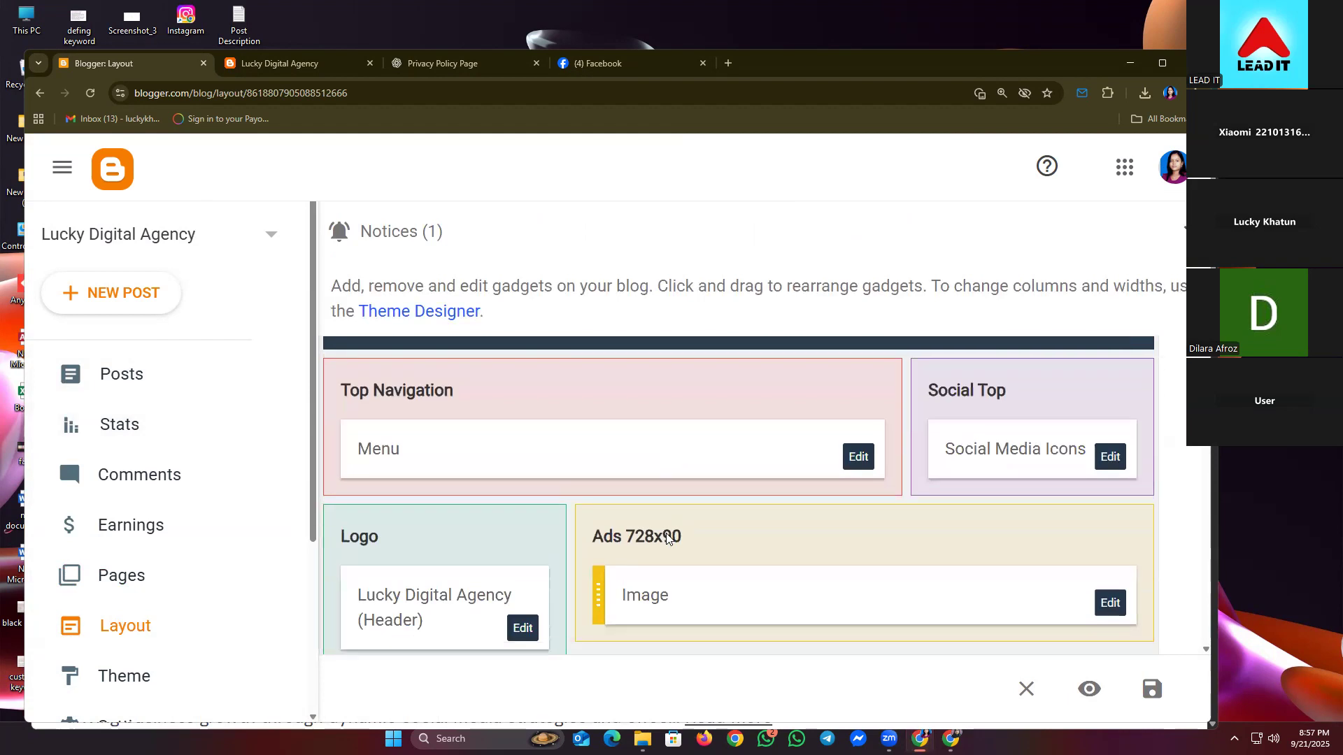
left_click(859, 454)
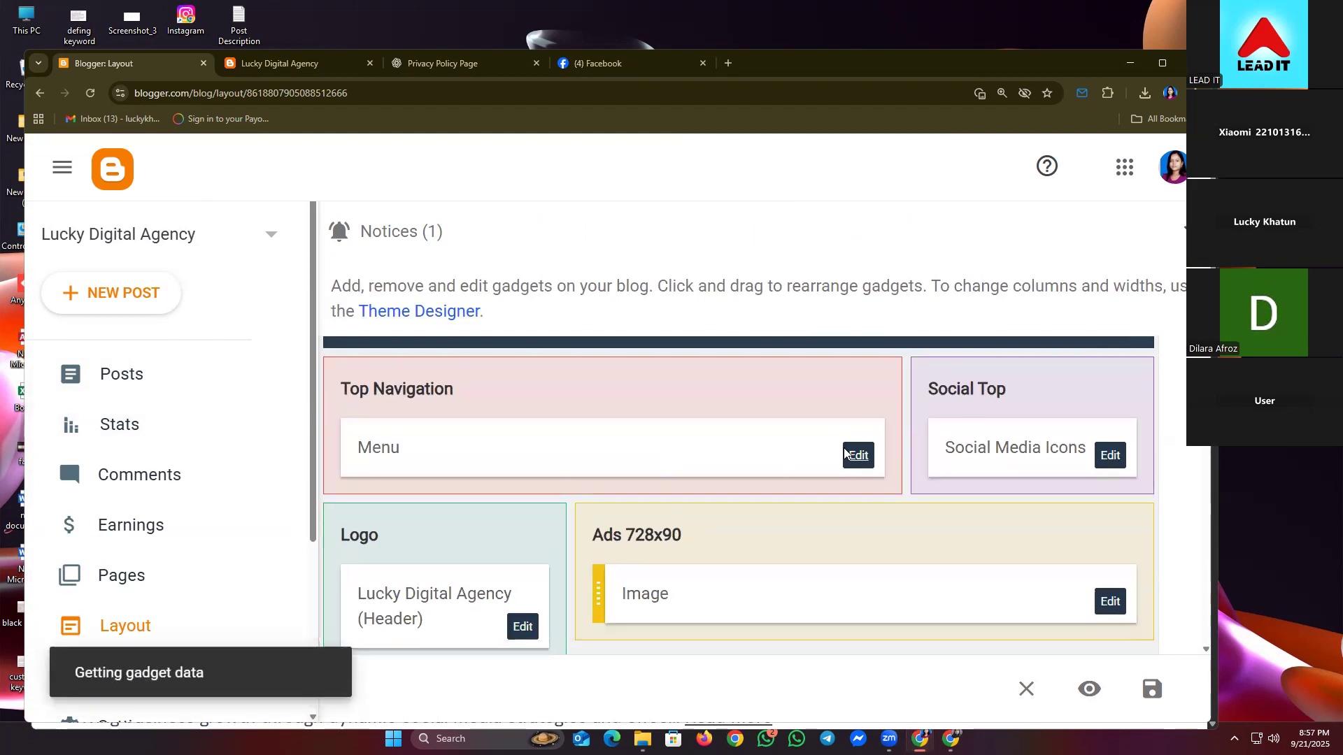
scroll(589, 495, "down", 5)
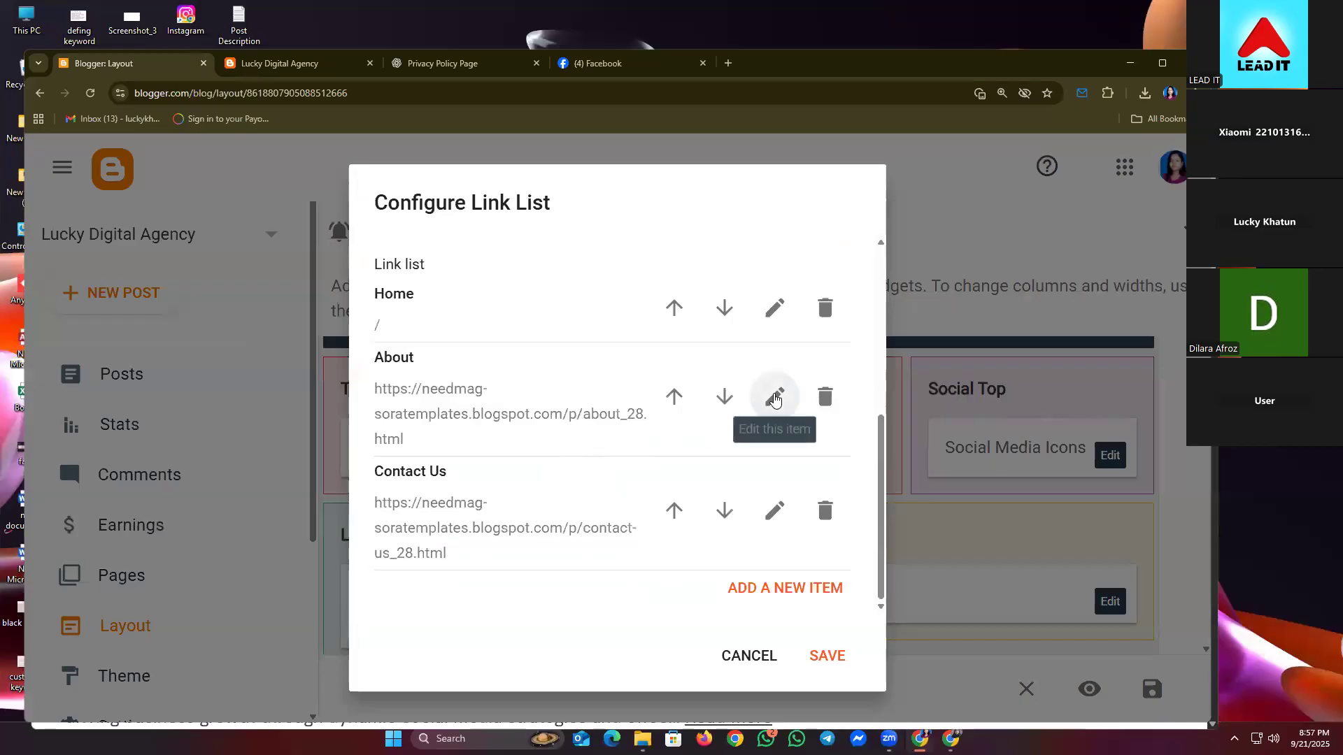
- Replace the About menu link's address with the About Me page URL
left_click(774, 397)
left_click(589, 482)
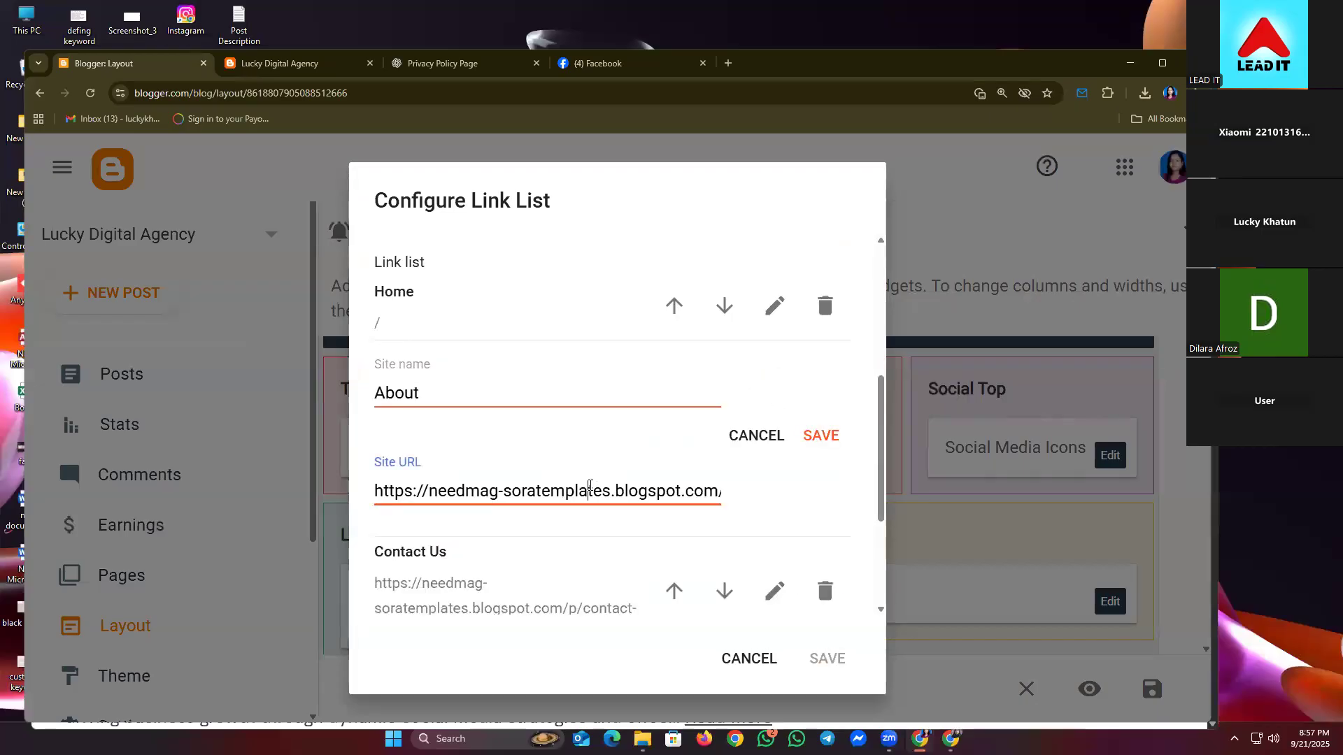
key("ctrl+a")
key("ctrl+v")
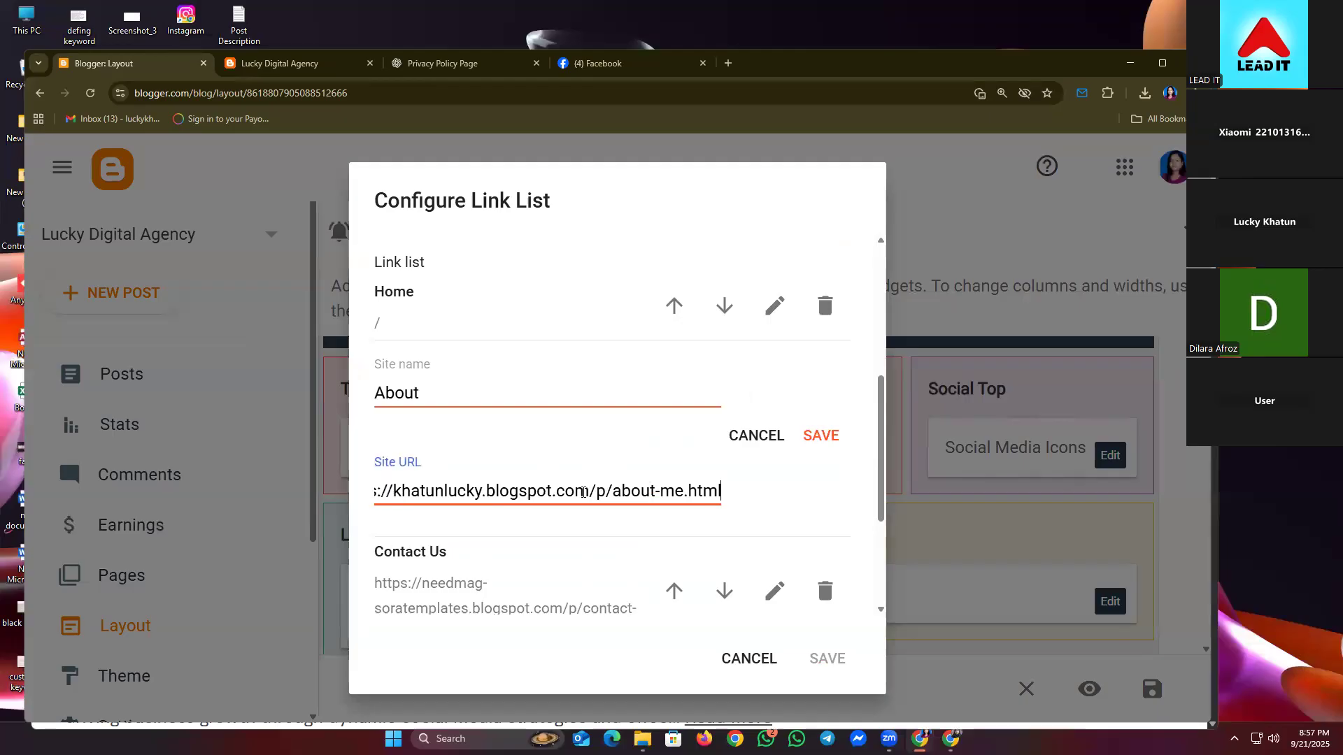
left_click(820, 436)
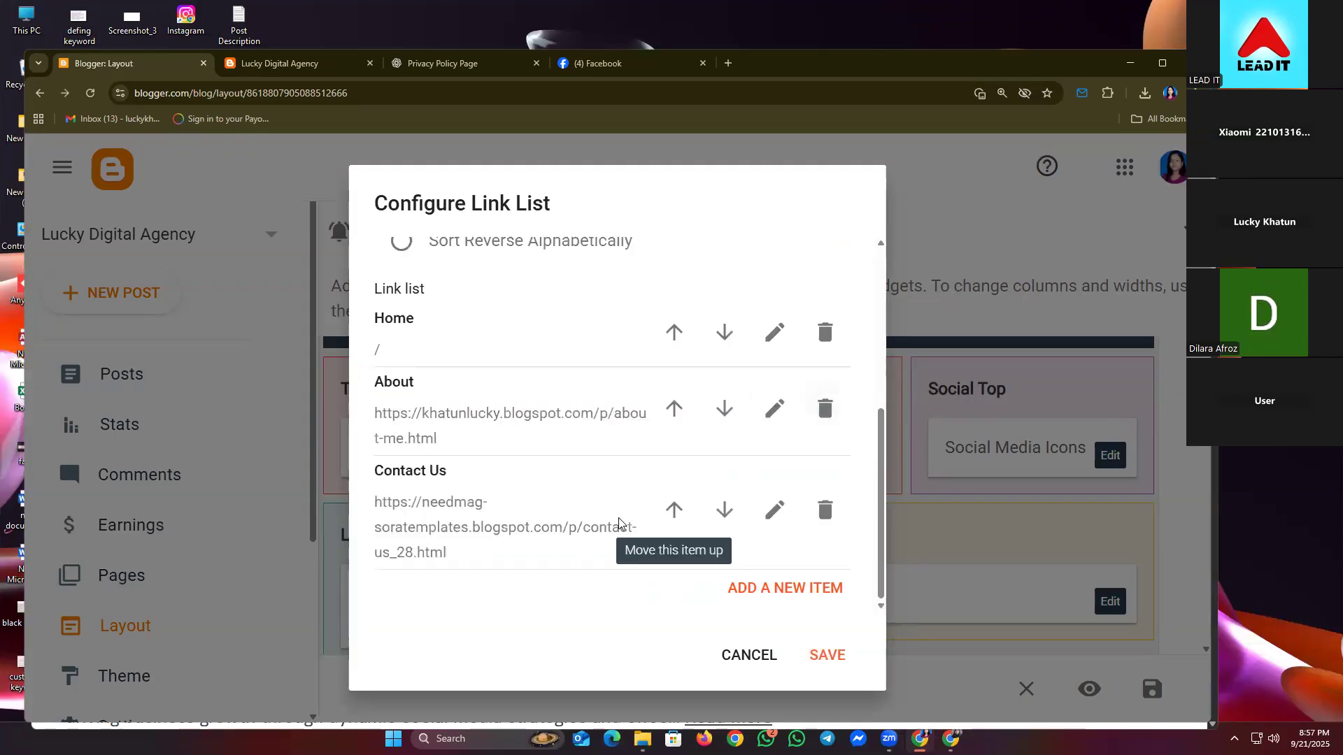
- Replace the Contact Us link's address with the Contact Me page URL
left_click(774, 510)
left_click(577, 604)
left_click(548, 583)
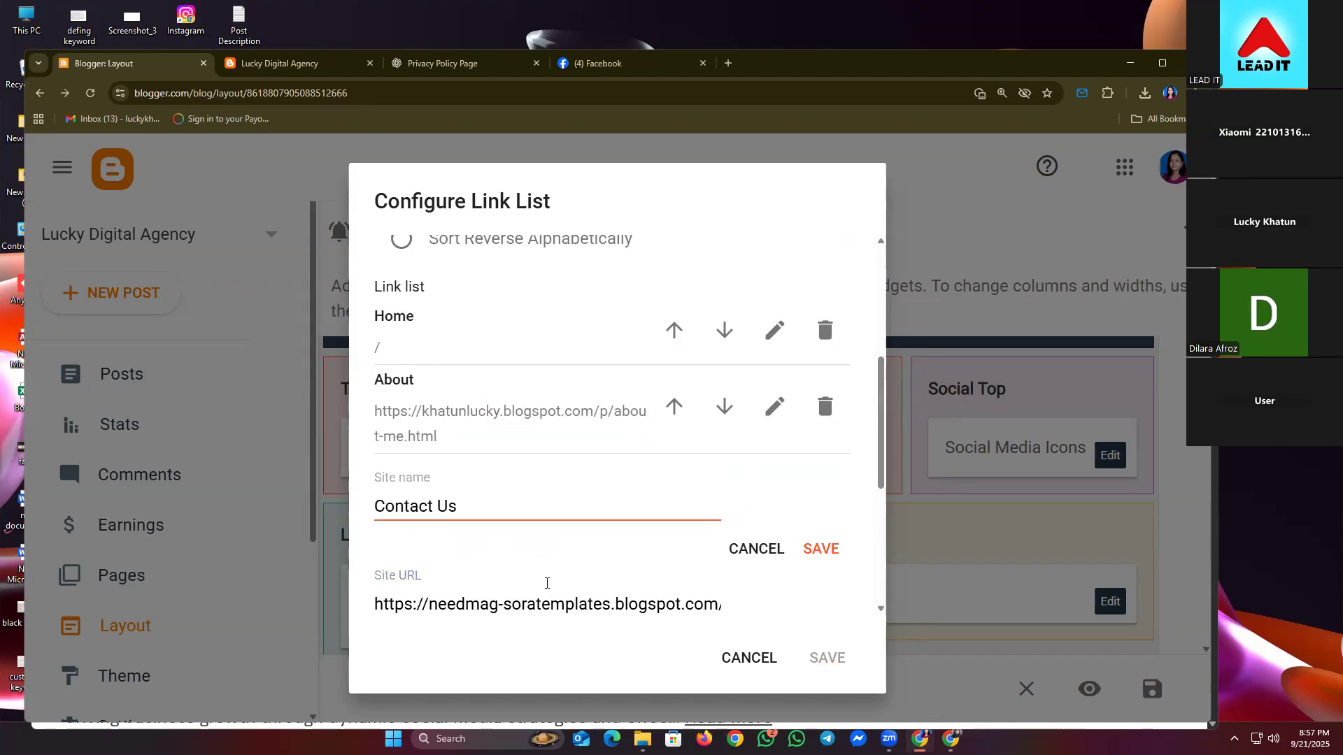
left_click(553, 604)
key("ctrl+a")
key("super+v")
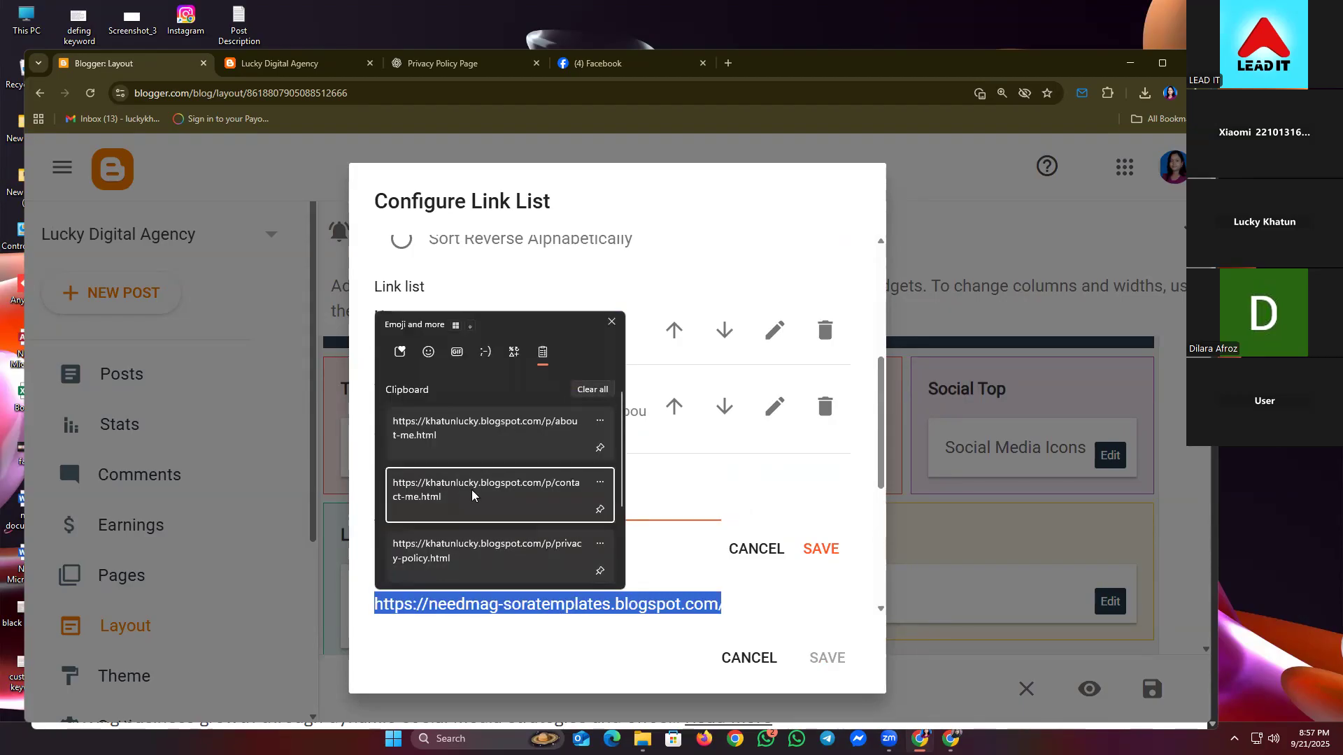
left_click(472, 496)
left_click(823, 548)
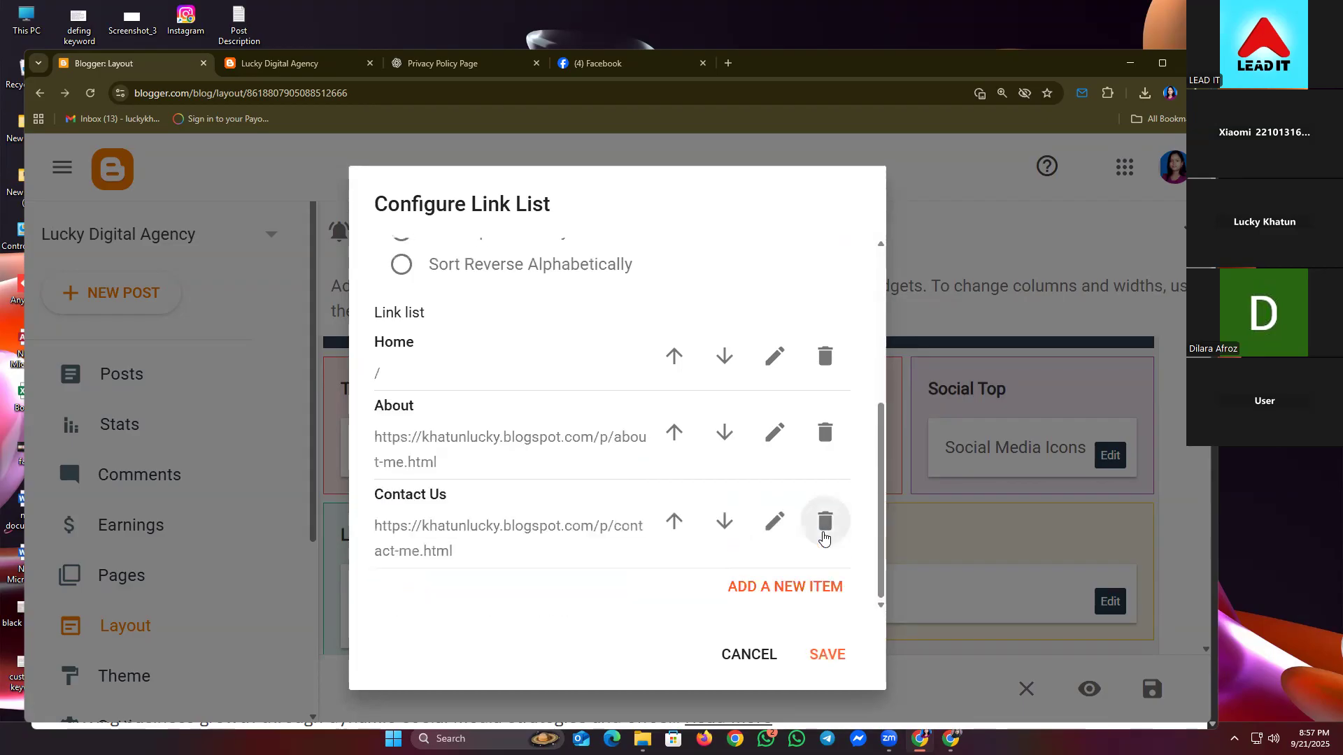
- Add a 'Privacy Policy' menu item linking to the privacy policy page and save the menu
left_click(794, 586)
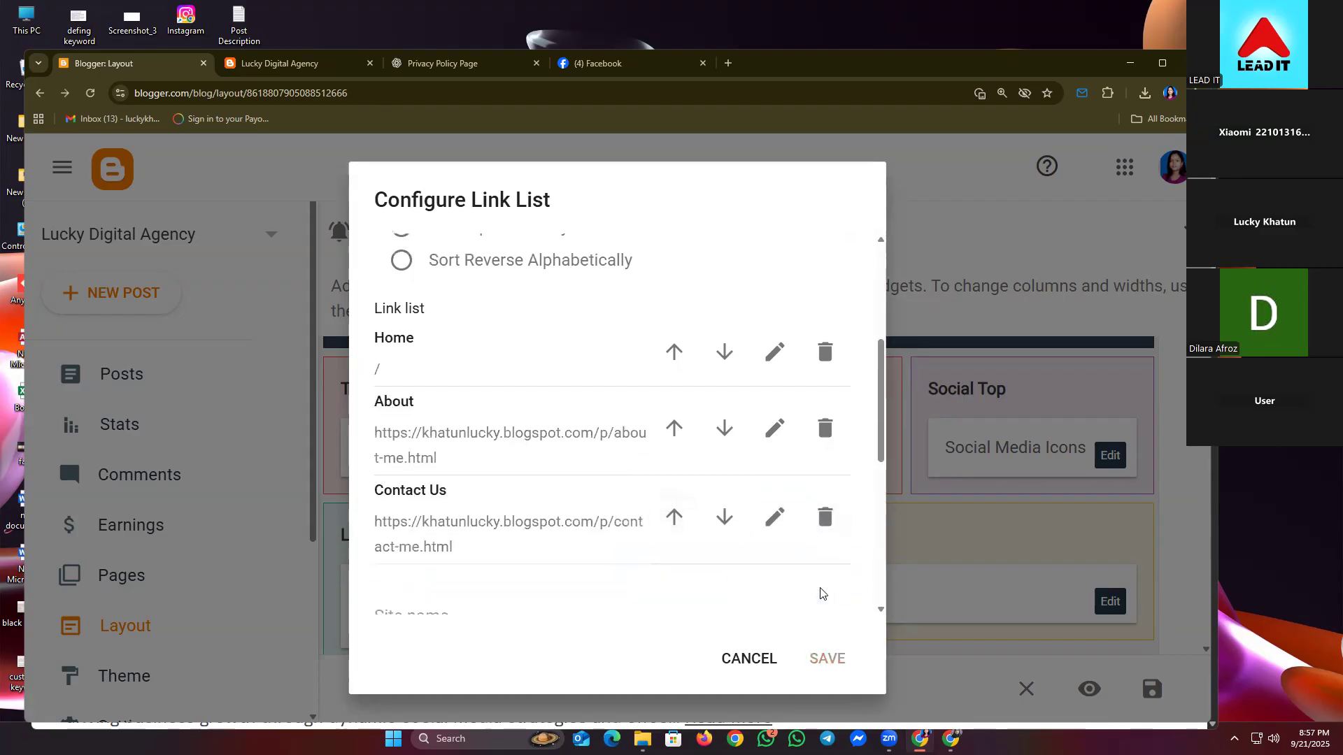
scroll(545, 610, "down", 3)
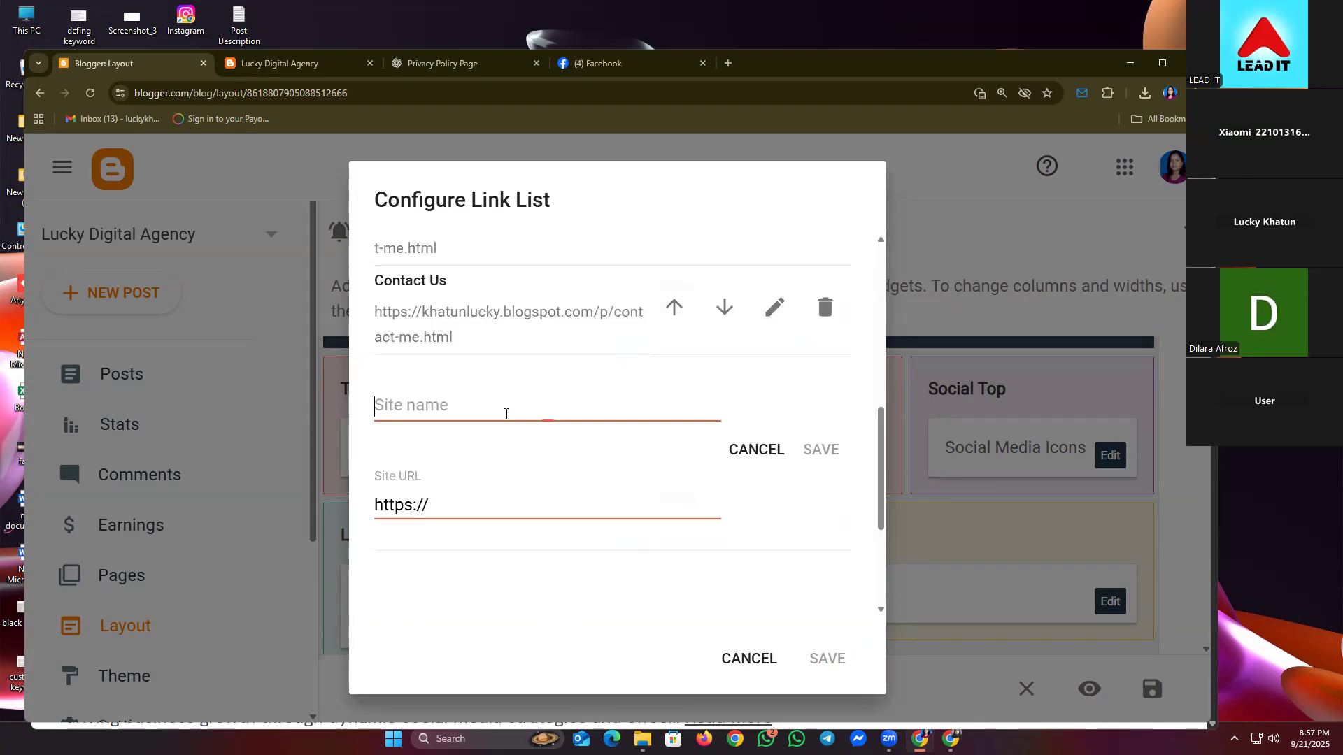
left_click(510, 412)
type("pR")
key("BackSpace")
key("BackSpace")
type("p")
key("BackSpace")
type("Privacy Policy")
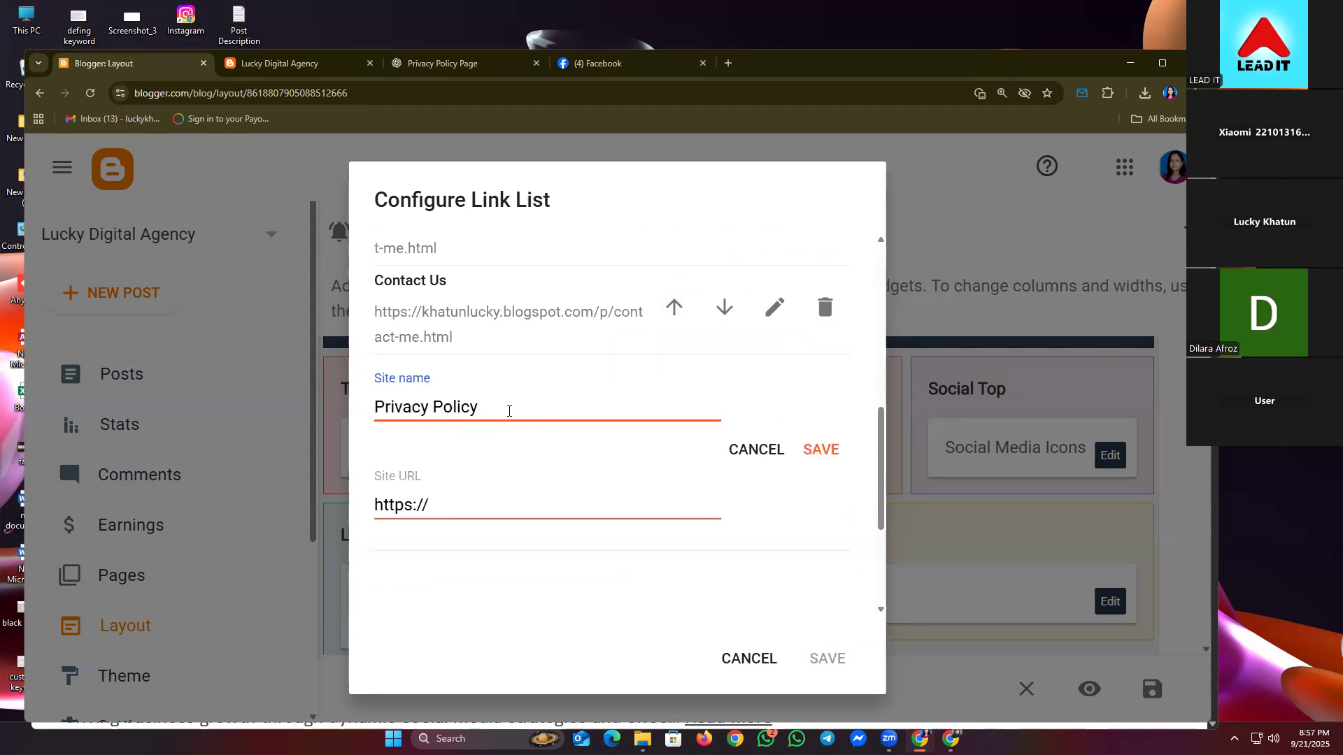
key("ctrl+a")
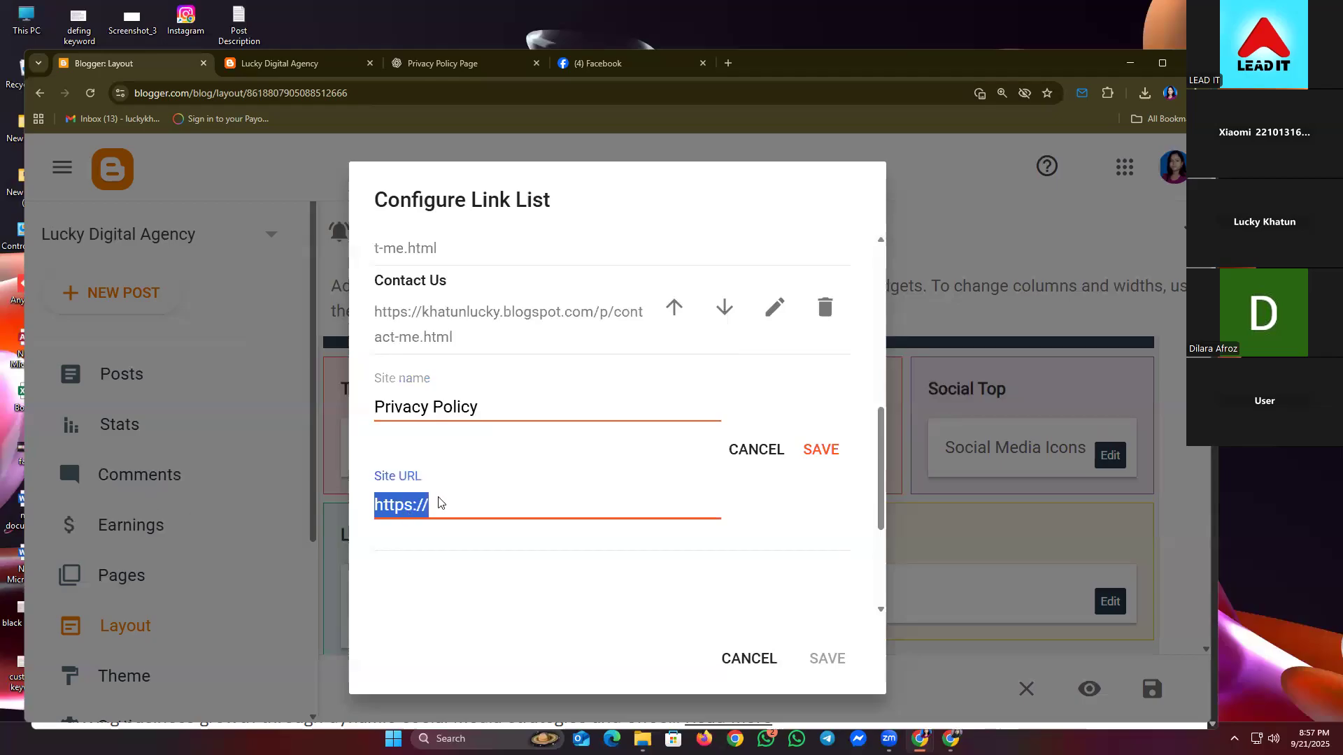
key("super+v")
left_click(490, 453)
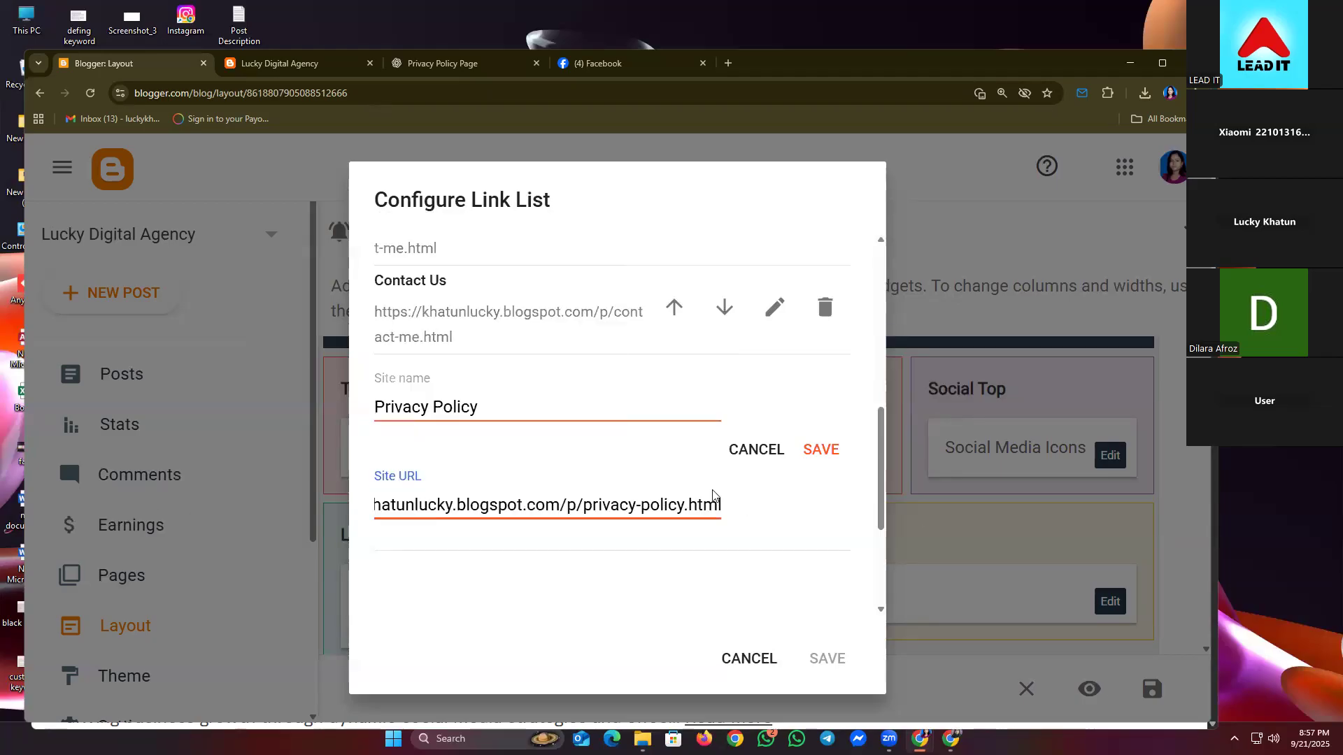
left_click(811, 449)
left_click(824, 659)
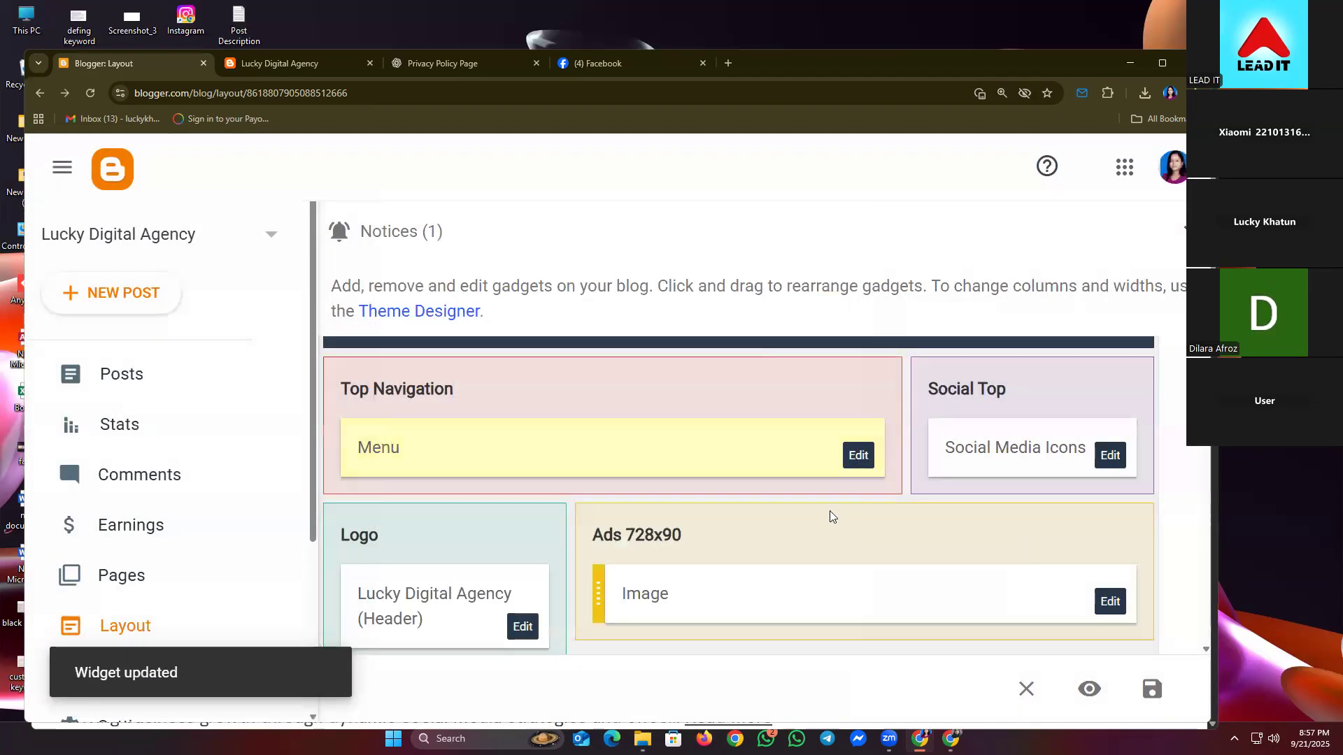
- Open the live blog from the Layout page
scroll(142, 578, "down", 3)
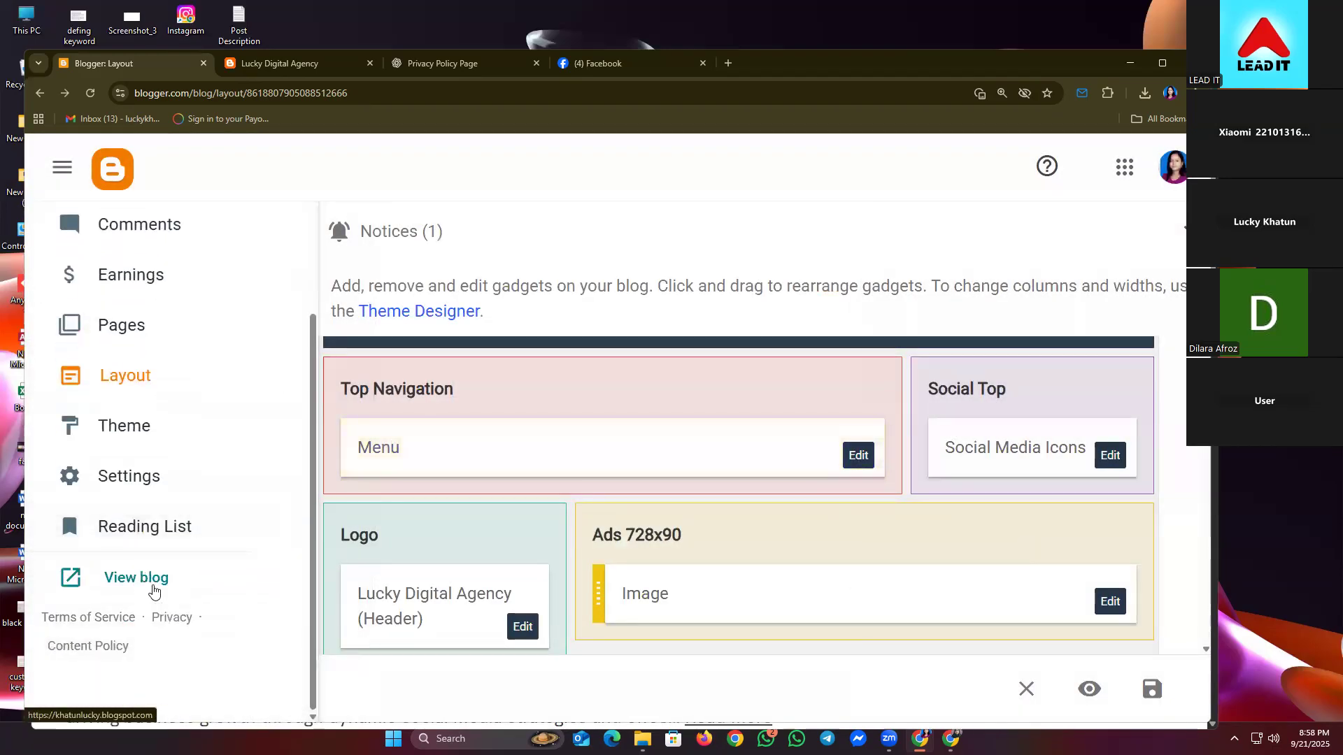
left_click(154, 586)
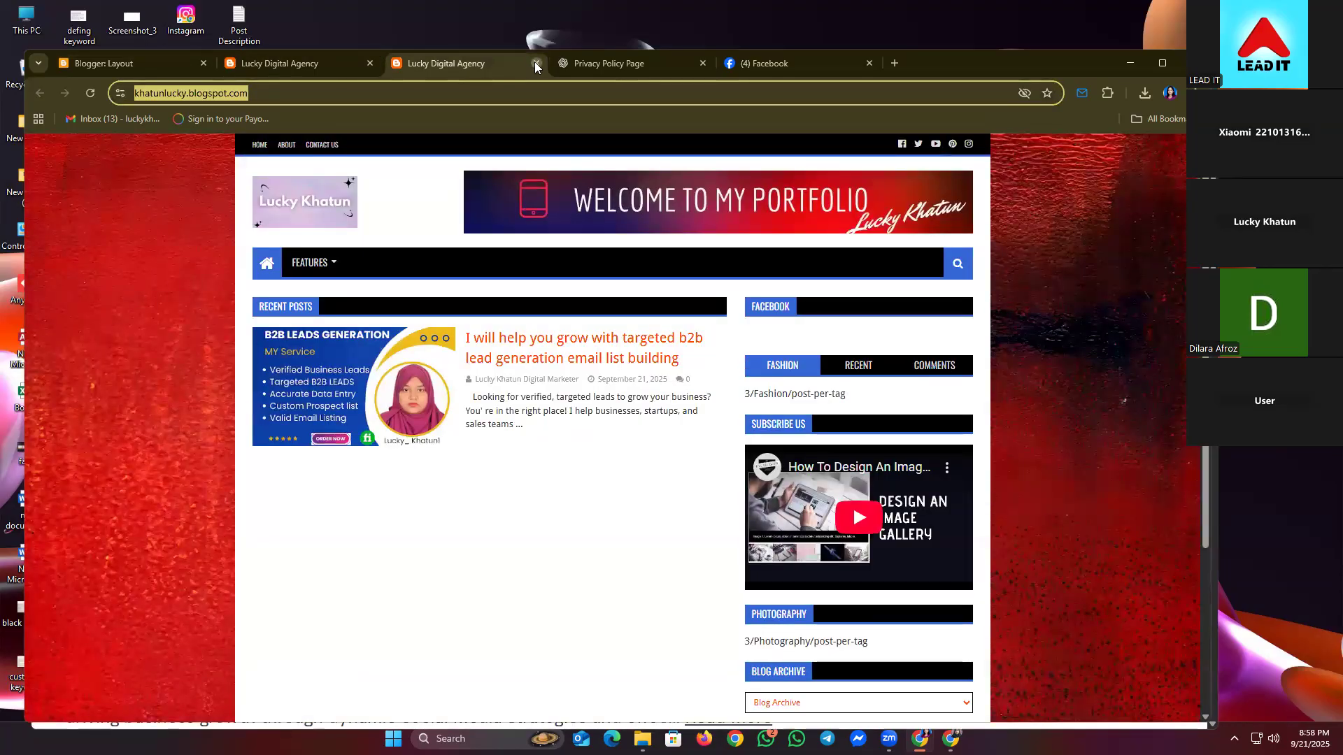
left_click(536, 64)
scroll(157, 343, "up", 2)
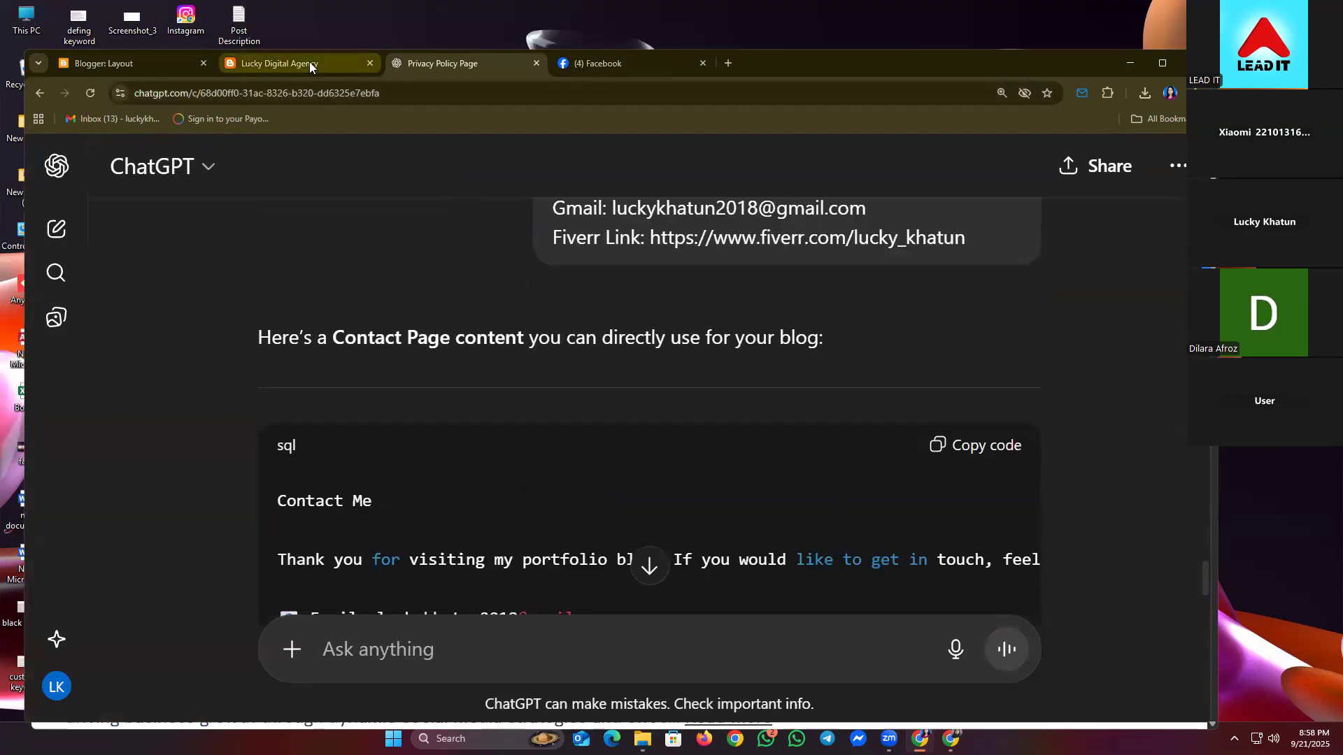
left_click(309, 62)
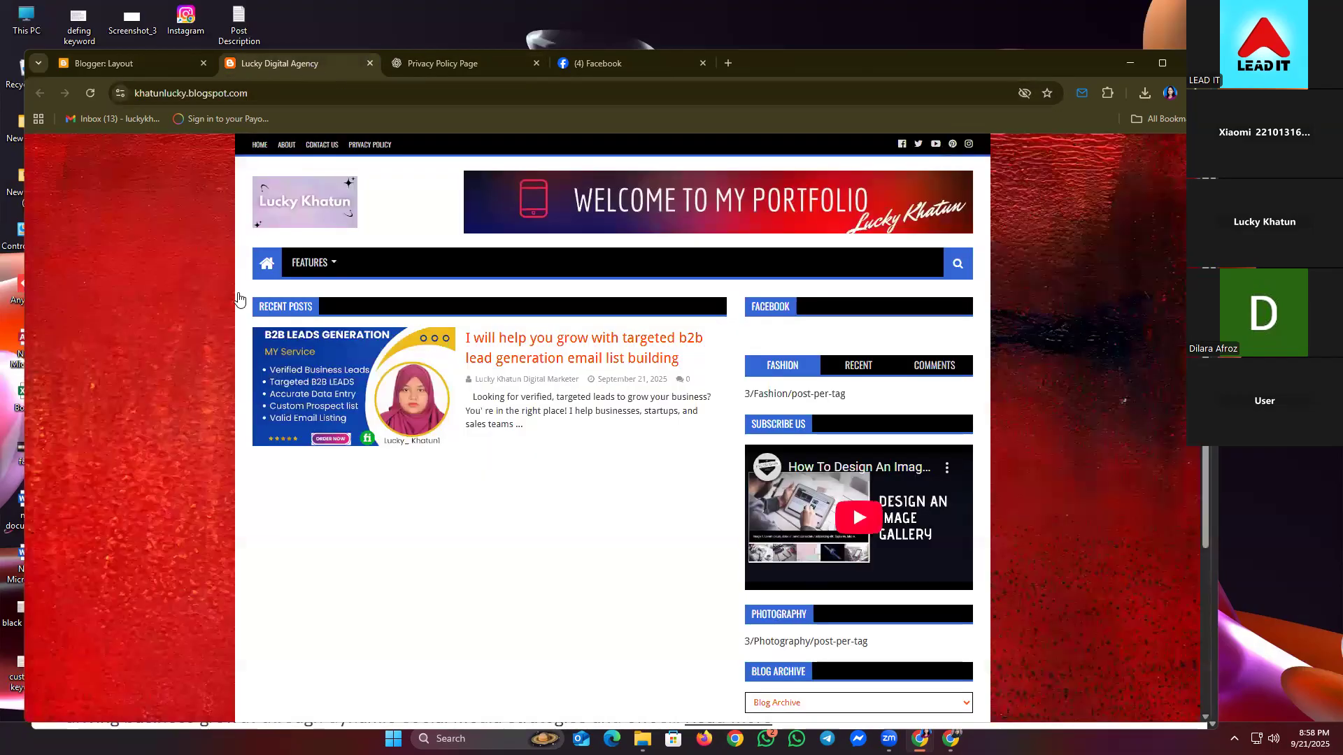
- Test the About, Contact Us and Privacy Policy menu links on the live blog
left_click(286, 145)
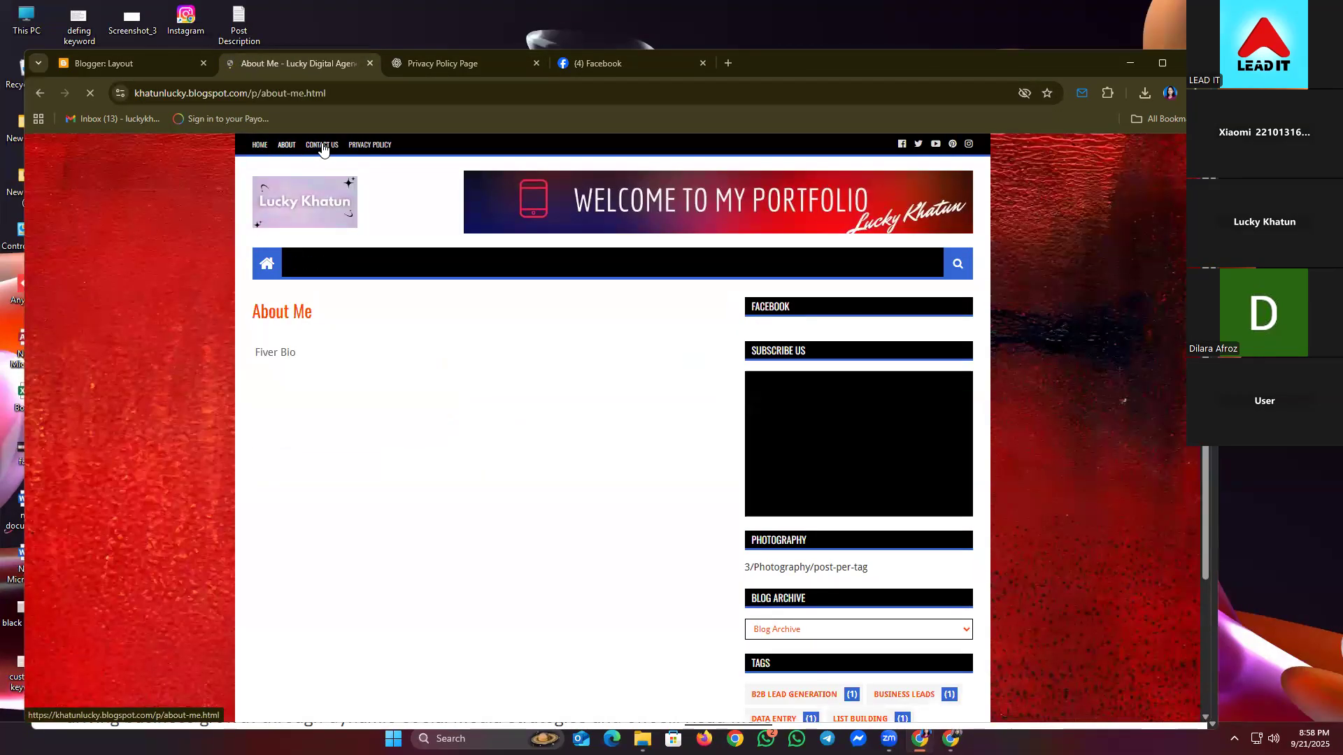
left_click(375, 144)
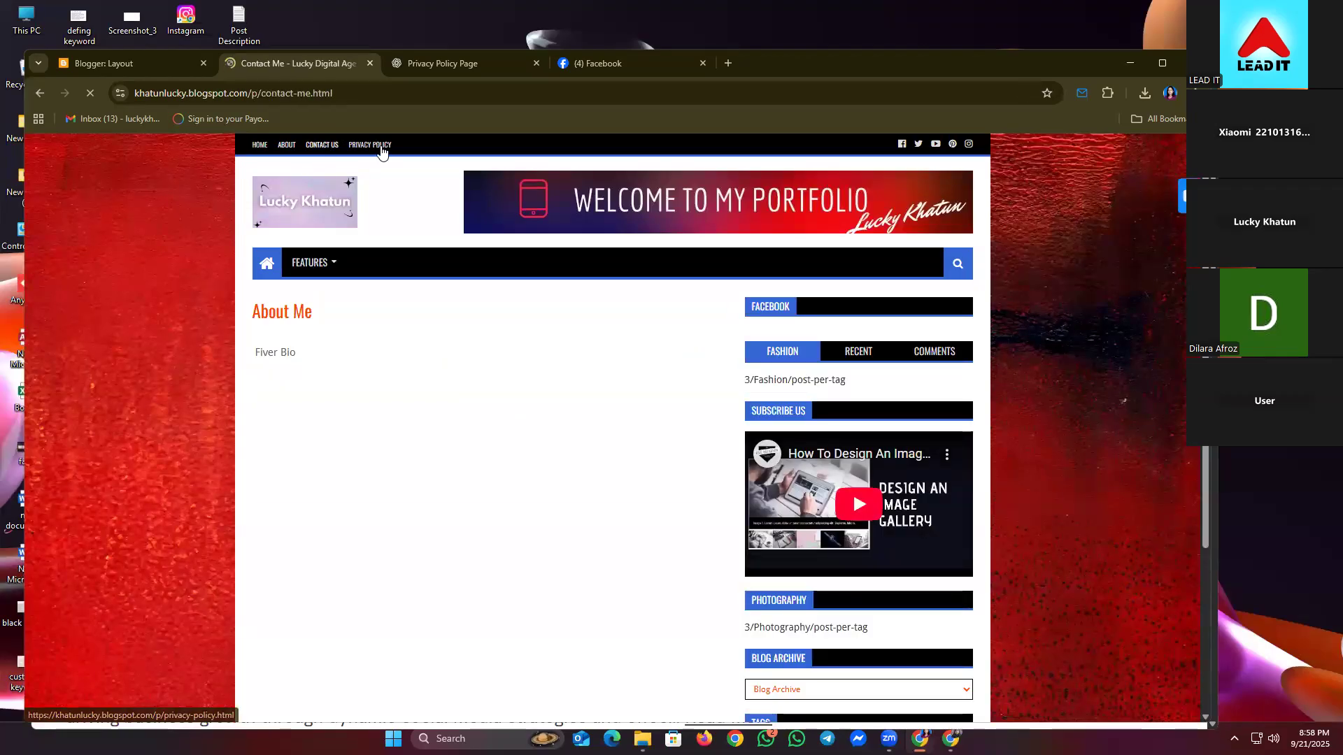
left_click(379, 146)
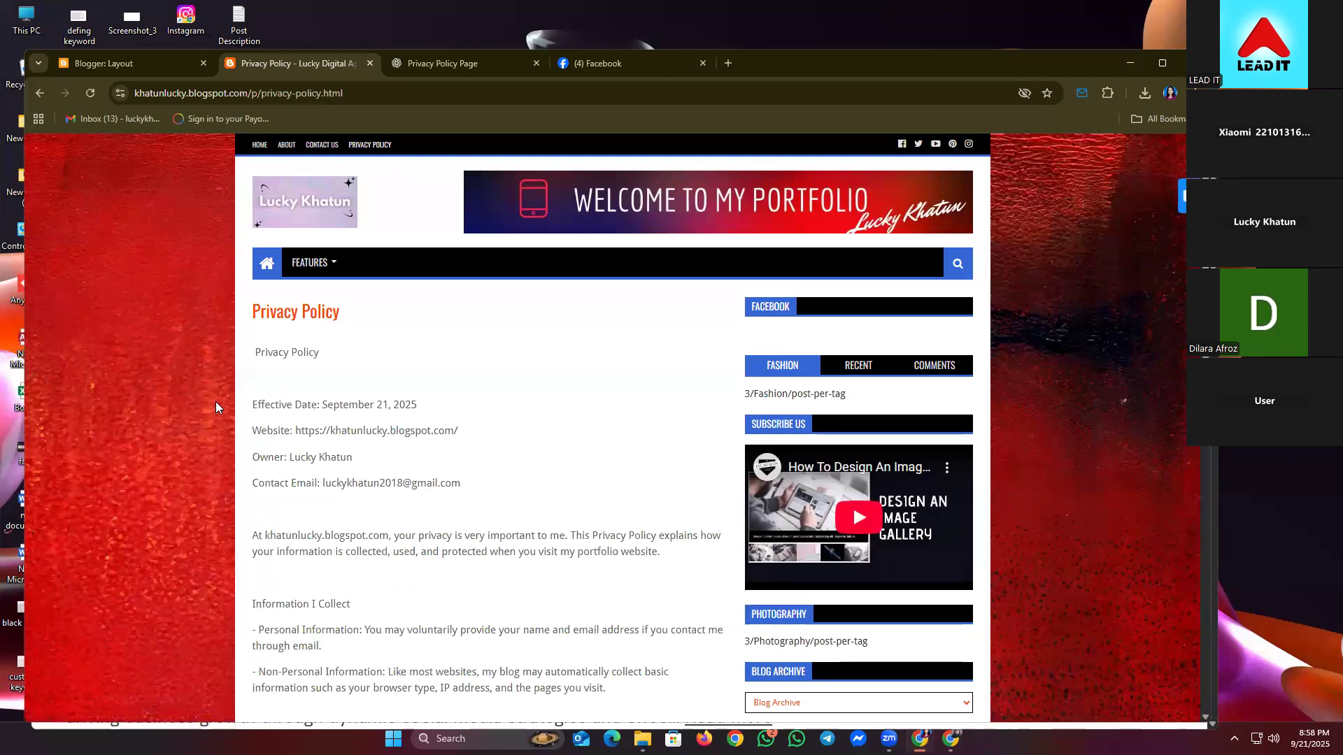
scroll(324, 434, "down", 6)
scroll(324, 434, "down", 7)
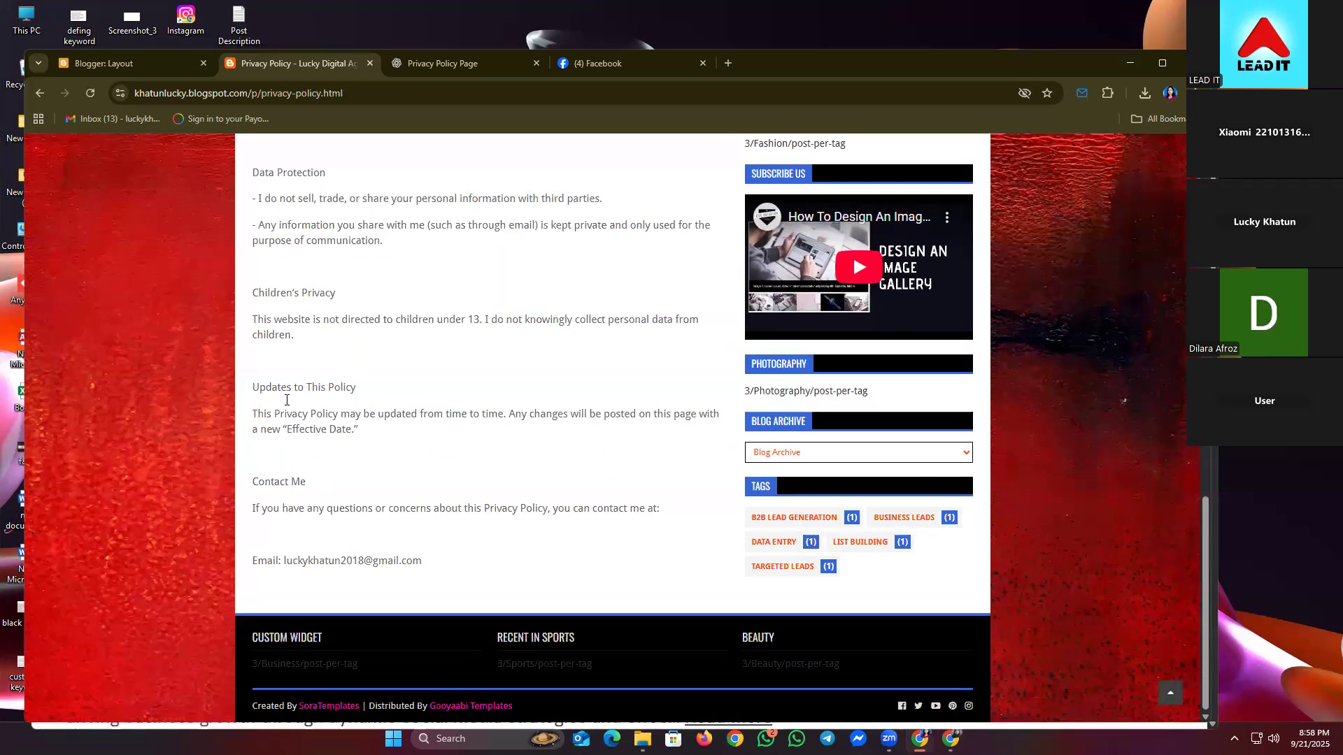
scroll(283, 398, "up", 14)
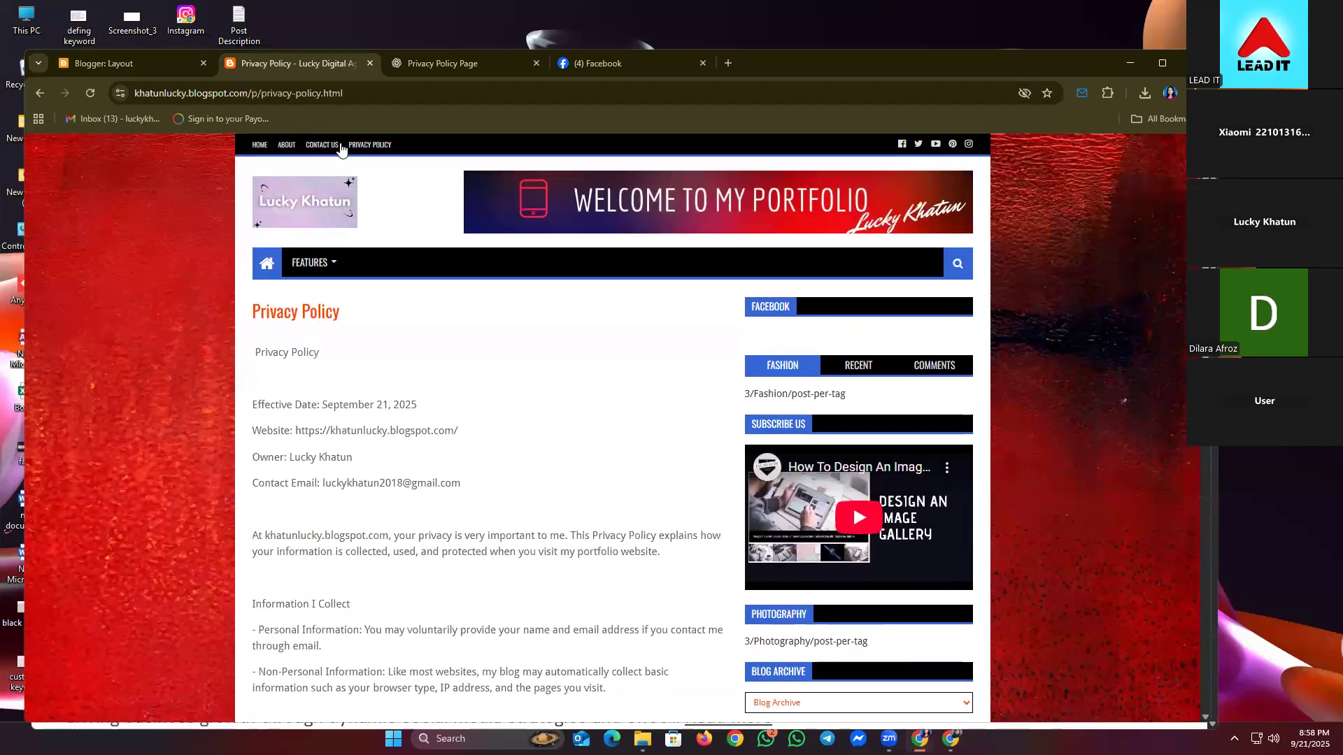